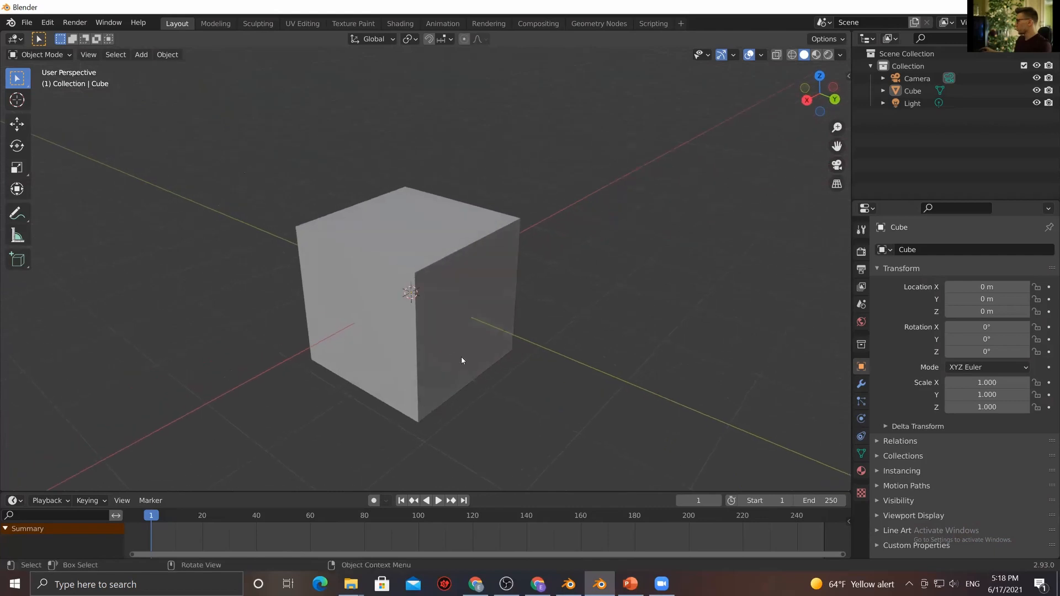
# Toggle the cube between Object Mode and Edit Mode, ending in Object Mode
pyautogui.moveTo(534, 350); pyautogui.dragTo(481, 363, button='middle')
pyautogui.press('Tab')
pyautogui.moveTo(404, 344); pyautogui.dragTo(403, 343, button='middle')
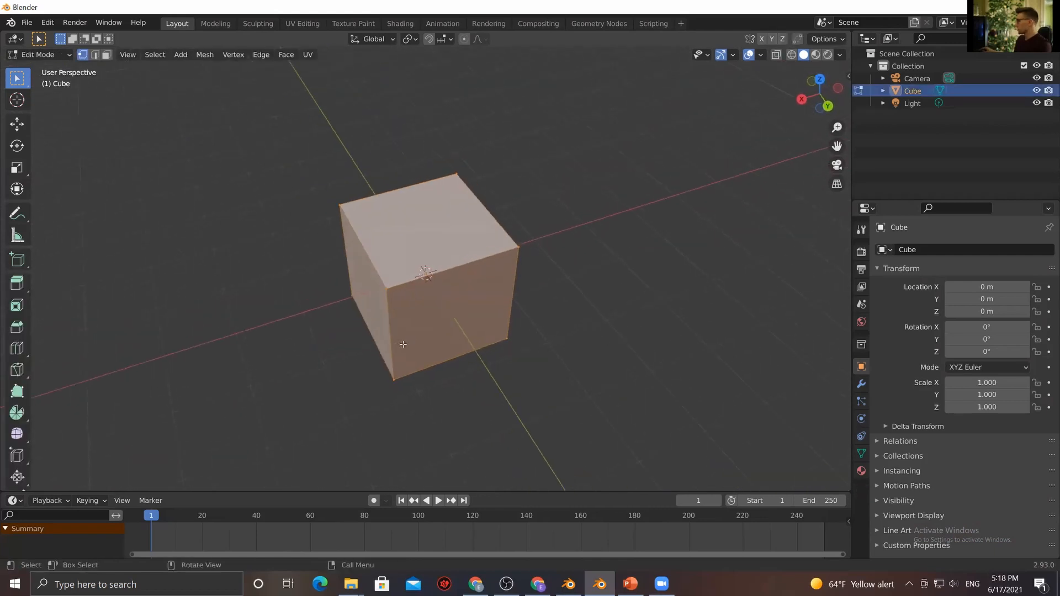
pyautogui.press('Tab')
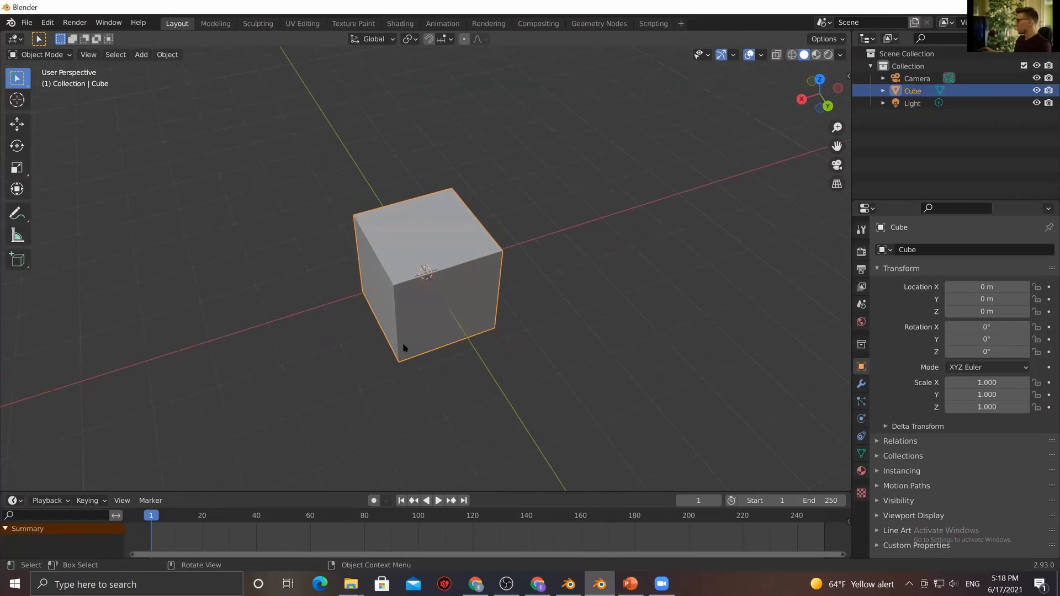
pyautogui.moveTo(415, 349); pyautogui.dragTo(499, 337, button='middle')
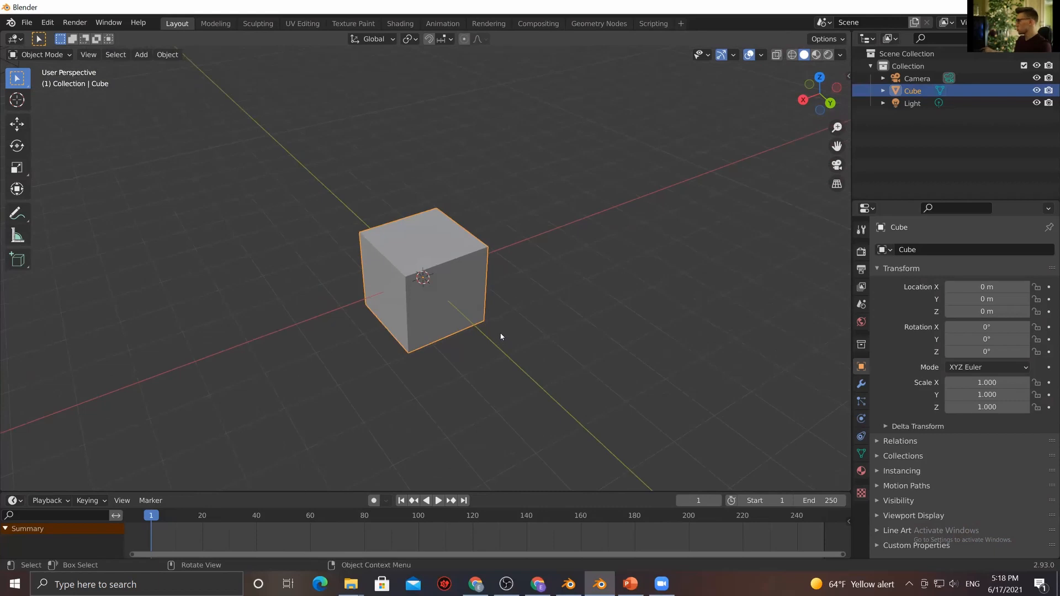
pyautogui.press('Tab')
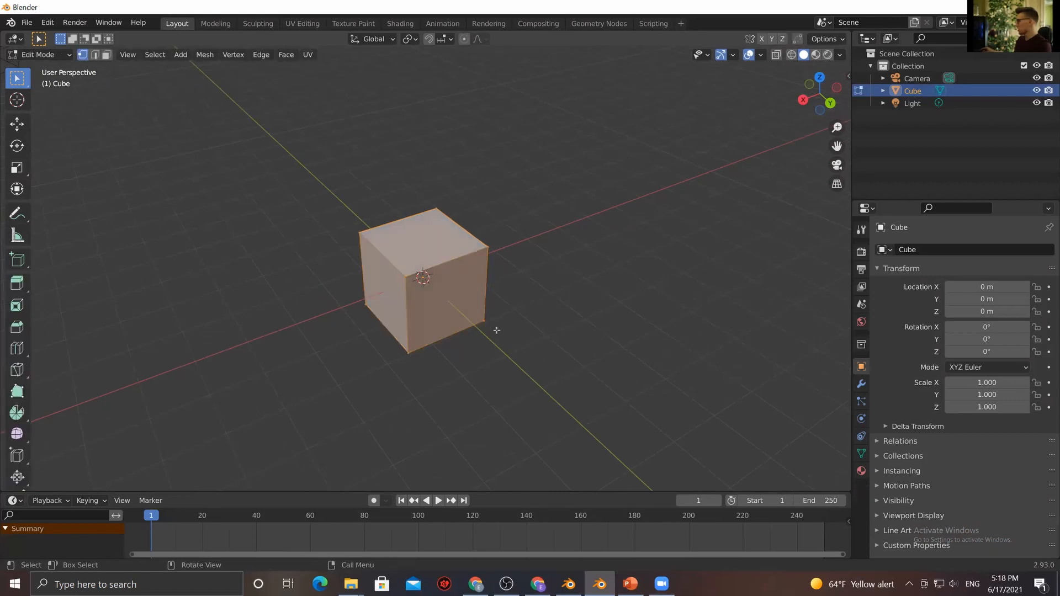
pyautogui.press('Tab')
# Enlarge the timeline area slightly and leave the cube as the selected object
pyautogui.click(326, 313)
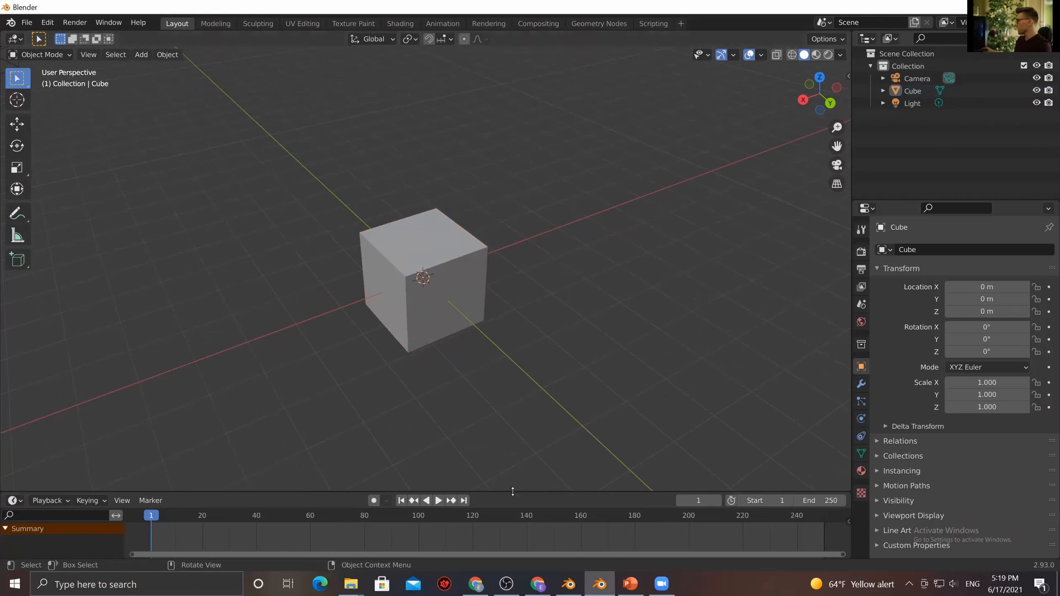
pyautogui.moveTo(514, 491); pyautogui.dragTo(515, 486)
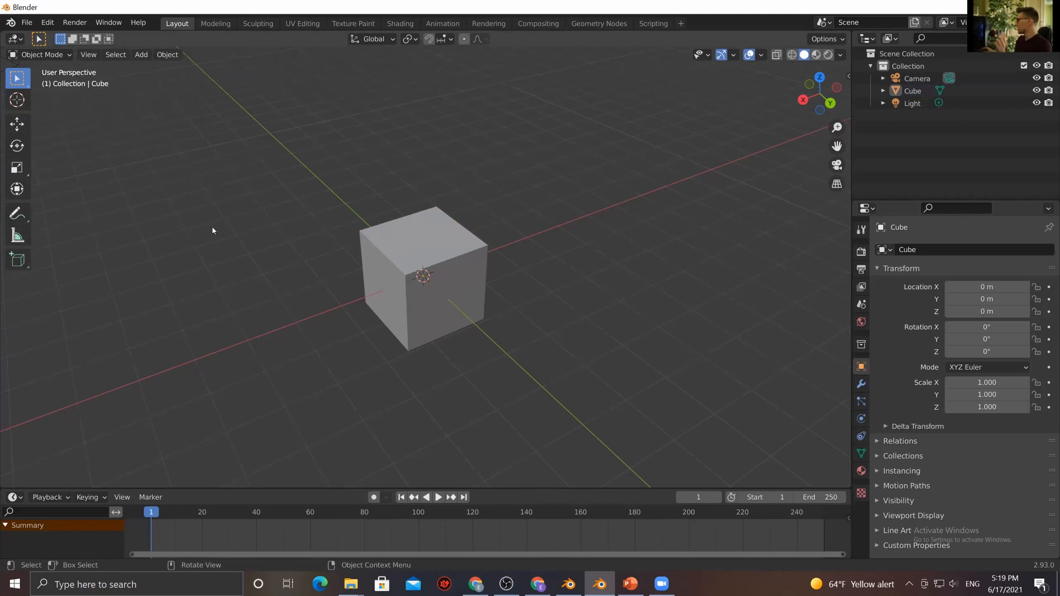
pyautogui.click(420, 310)
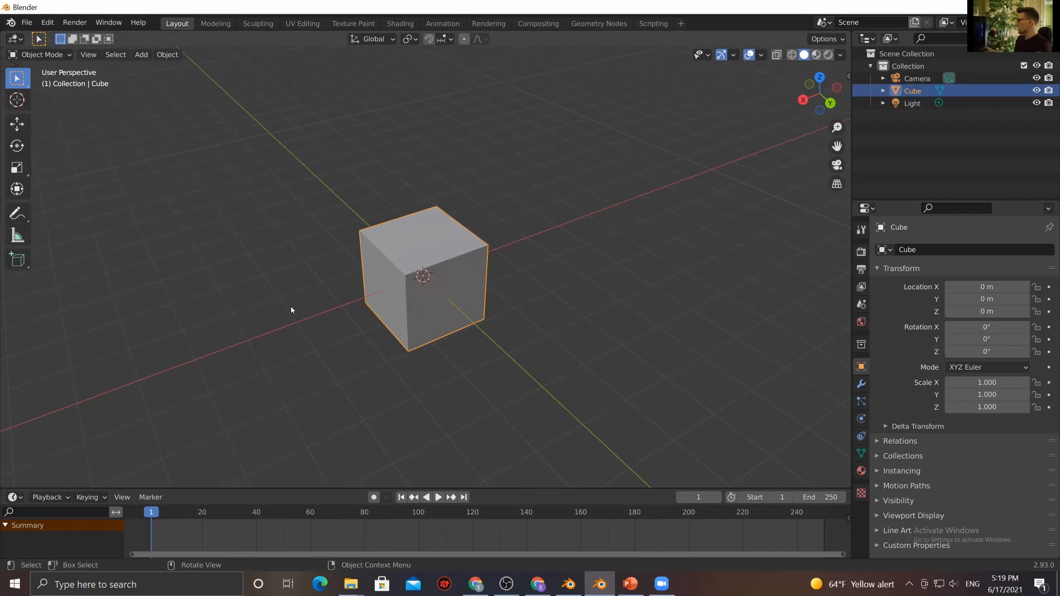
pyautogui.scroll(-2, 291, 306)
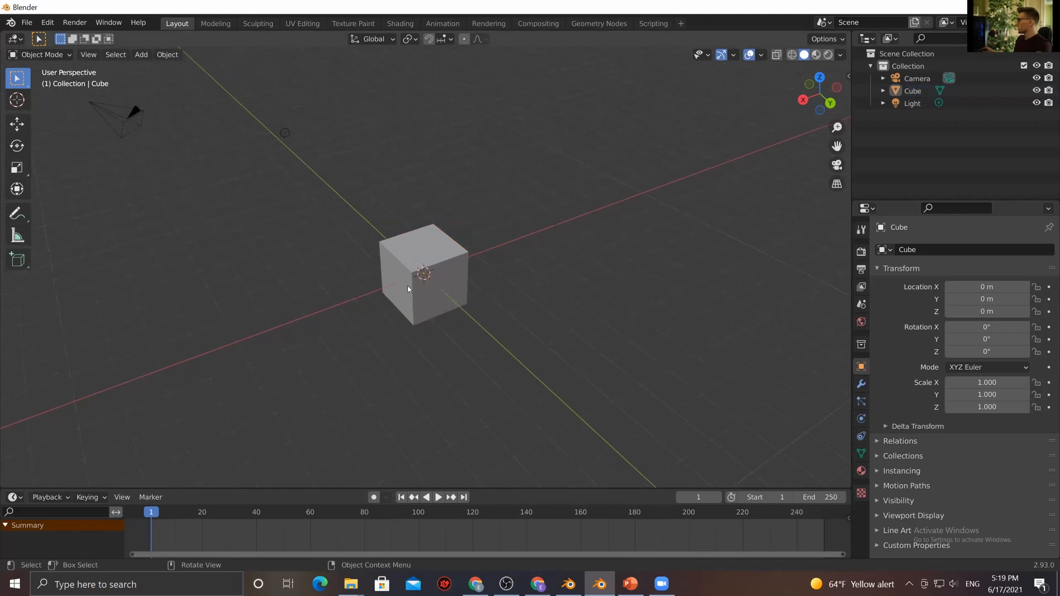
pyautogui.click(526, 236)
pyautogui.click(468, 266)
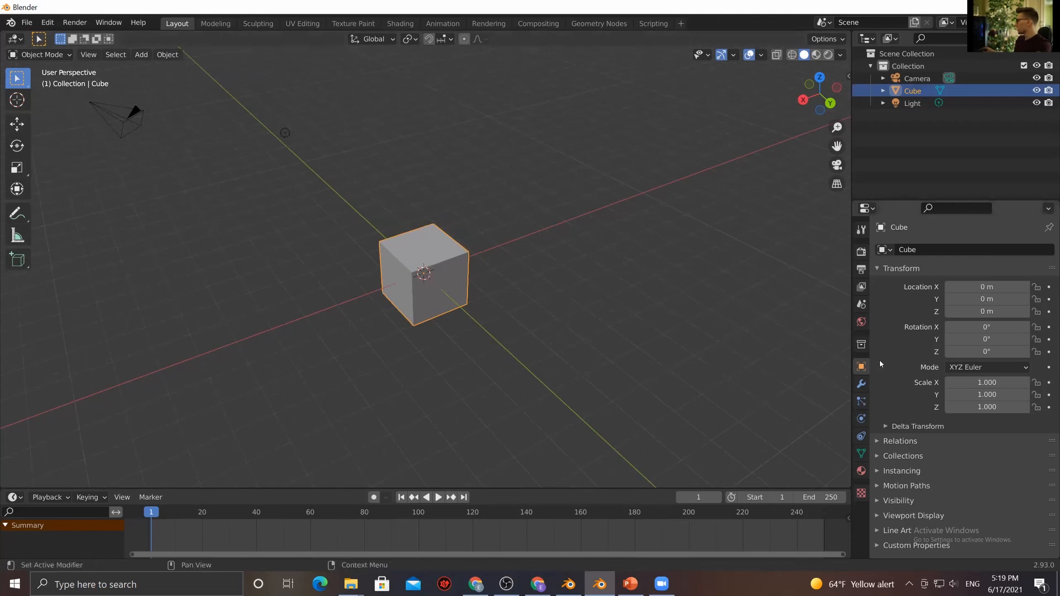
# Examine the cube's modifier, particle, physics, constraint, mesh data, collection and object properties, ending on its transform values
pyautogui.click(860, 385)
pyautogui.click(862, 403)
pyautogui.click(865, 435)
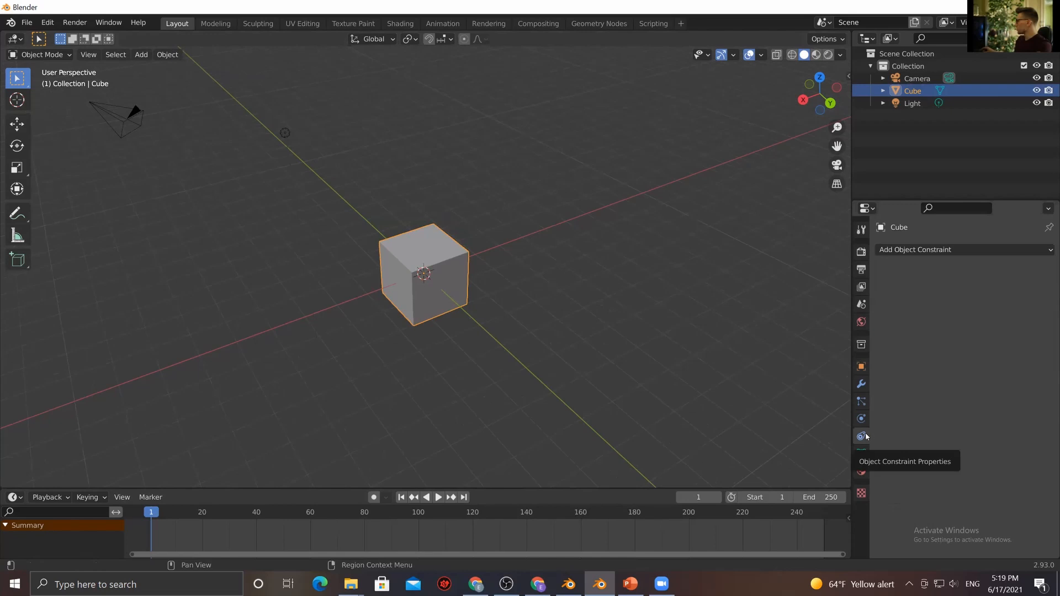
pyautogui.click(863, 366)
pyautogui.click(865, 346)
pyautogui.click(862, 363)
pyautogui.click(862, 349)
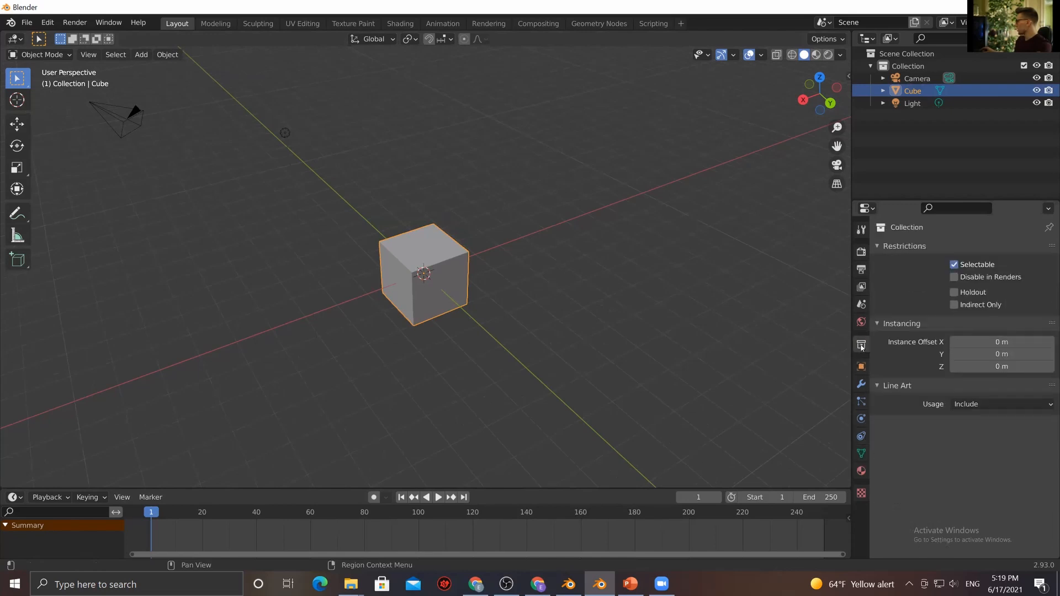
pyautogui.click(861, 366)
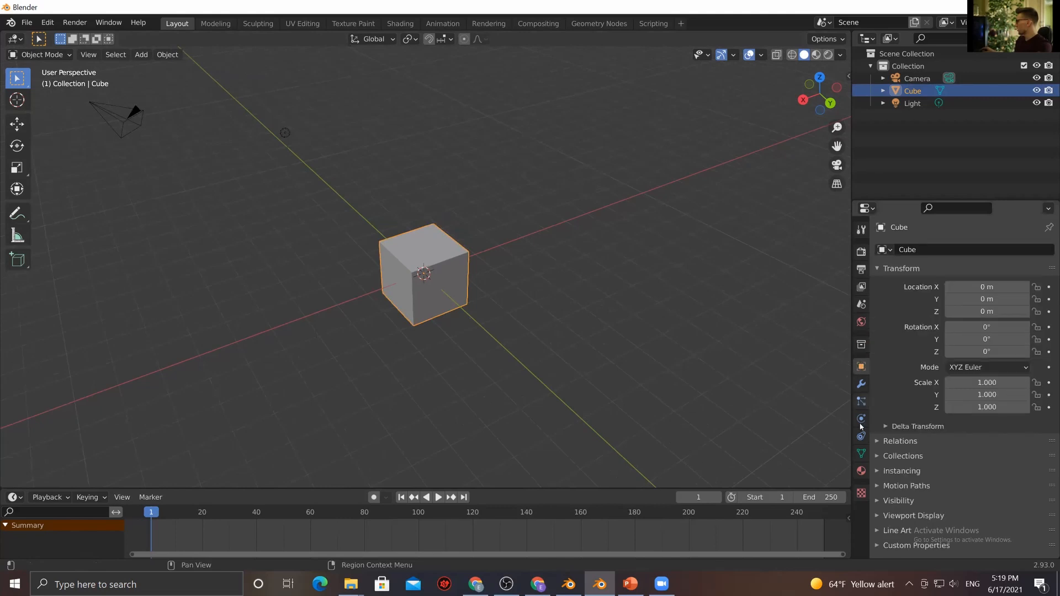
pyautogui.click(862, 454)
pyautogui.click(861, 418)
pyautogui.click(861, 401)
pyautogui.click(861, 383)
pyautogui.click(863, 367)
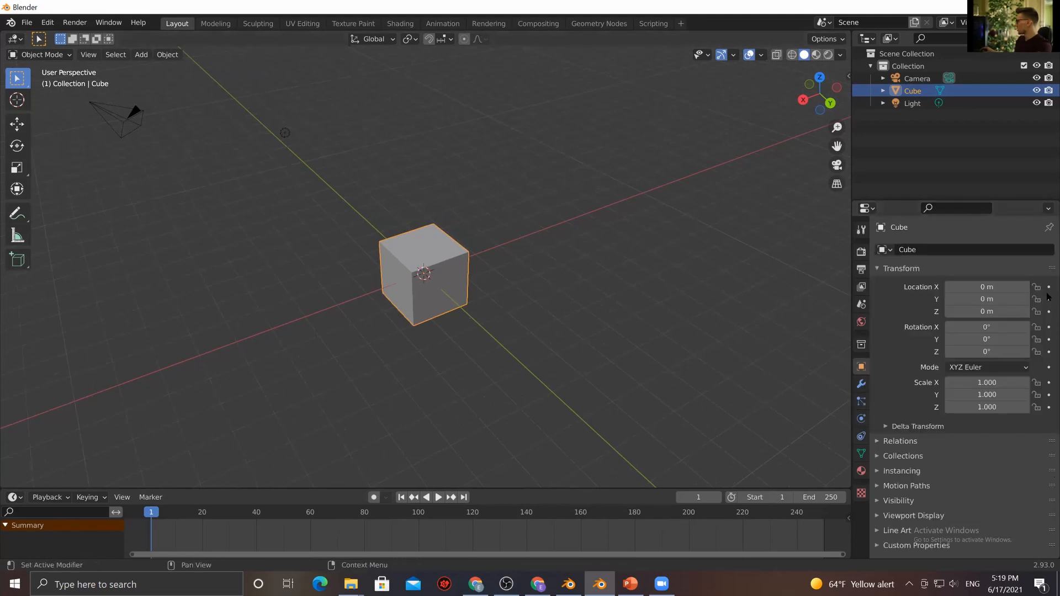
# Shift the cube along X to -0.25 m, trying the Move and Rotate tools and undoing the extra transforms
pyautogui.moveTo(983, 286); pyautogui.dragTo(961, 286)
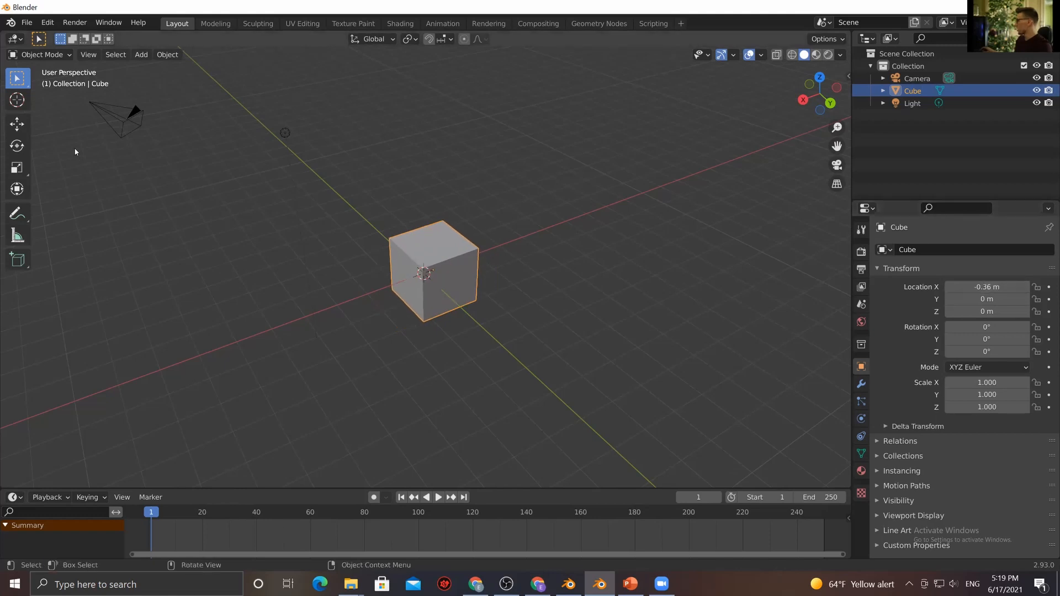
pyautogui.click(17, 125)
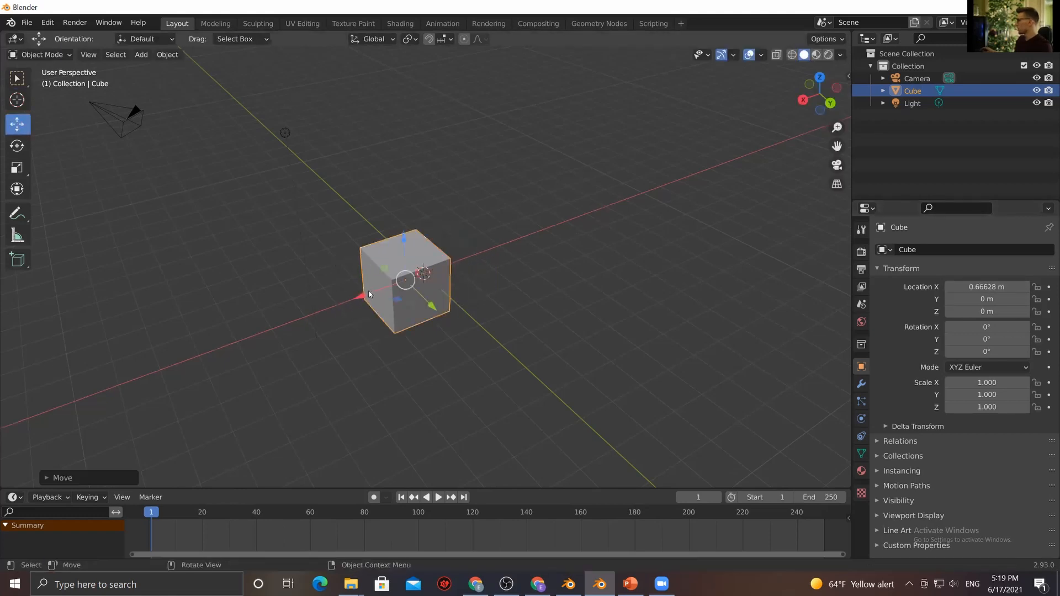
pyautogui.click(17, 145)
pyautogui.moveTo(453, 267); pyautogui.dragTo(508, 253)
pyautogui.hotkey('ctrl', 'z')
pyautogui.click(556, 248)
pyautogui.hotkey('ctrl', 'z')
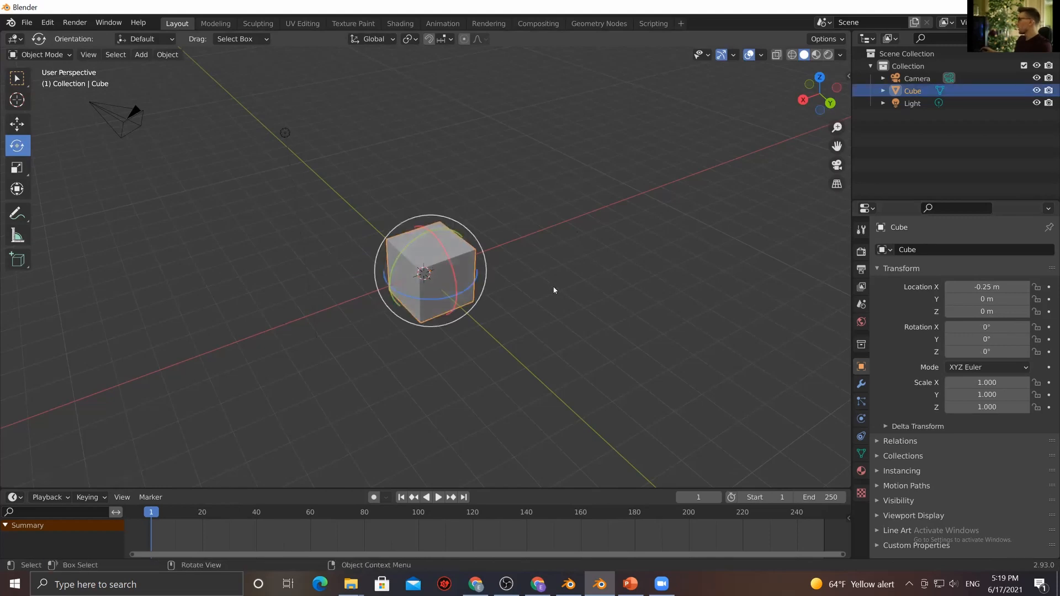
# Switch the cube to Edit Mode and select its front bottom corner vertex
pyautogui.click(55, 54)
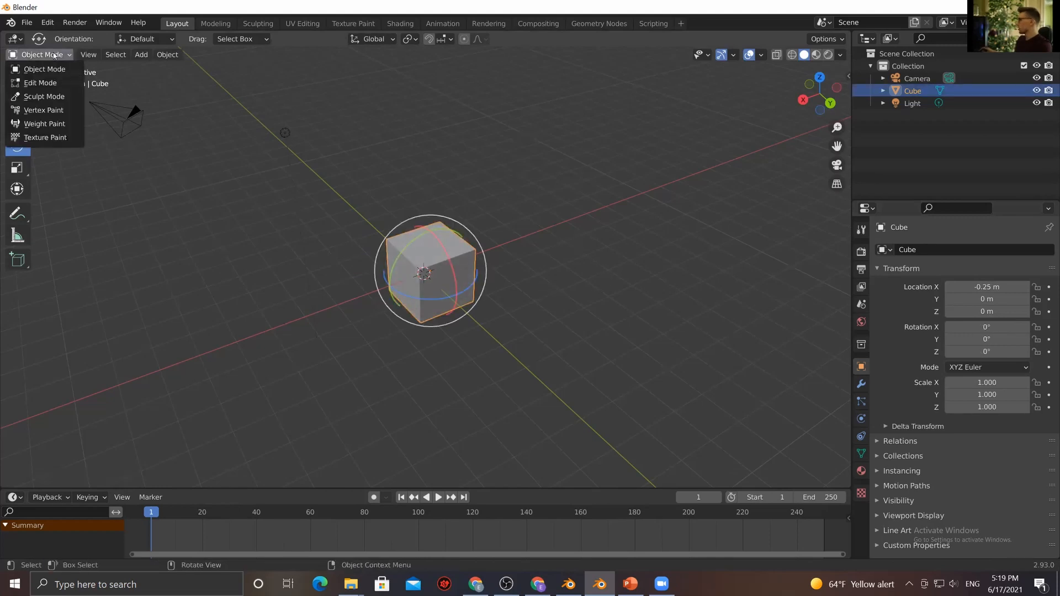
pyautogui.click(40, 83)
pyautogui.click(432, 305)
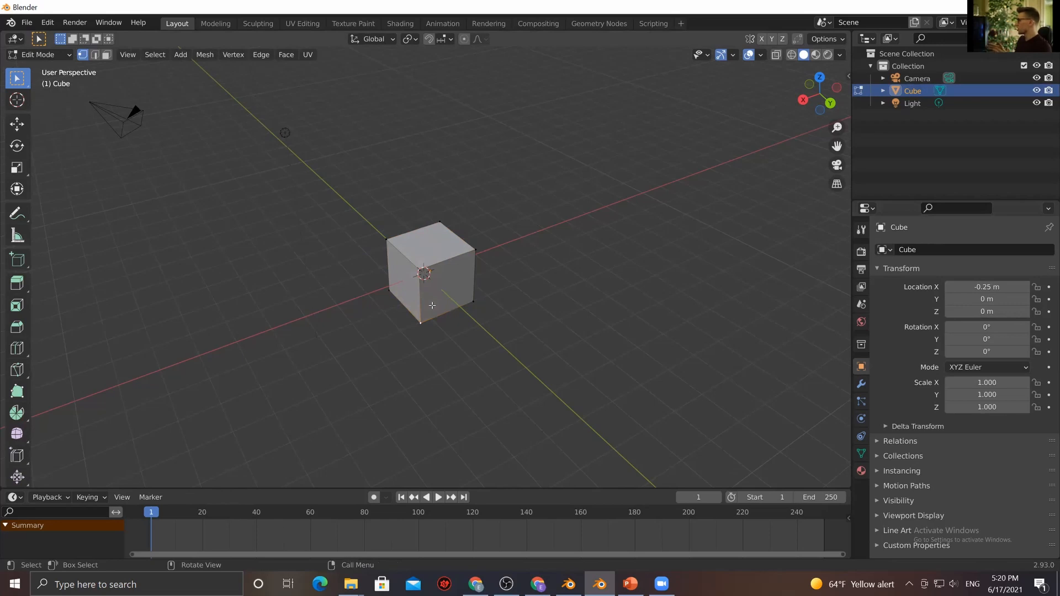
pyautogui.scroll(2, 420, 285)
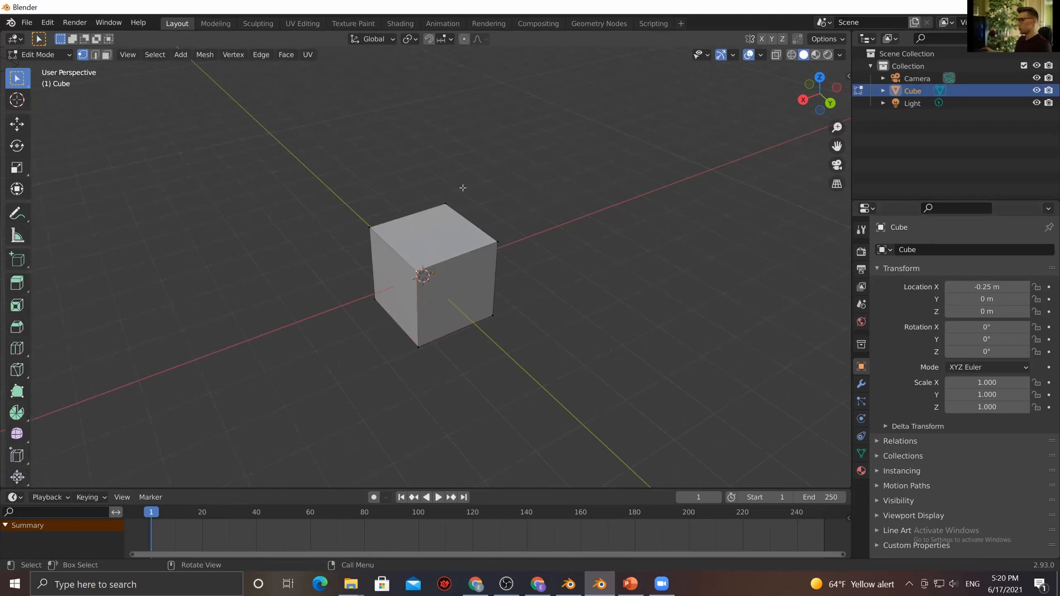
pyautogui.press('Tab')
pyautogui.press('Tab')
# Switch to face selection, select the cube's X-facing side face and activate the Move tool
pyautogui.keyDown('alt'); pyautogui.moveTo(461, 307); pyautogui.dragTo(395, 300, button='middle'); pyautogui.keyUp('alt')
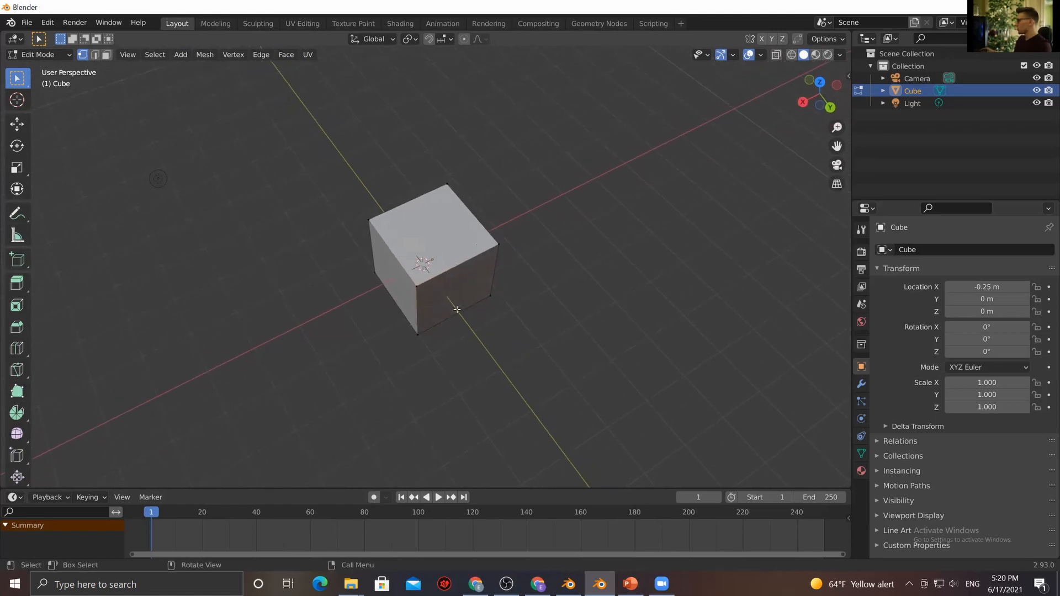
pyautogui.press('3')
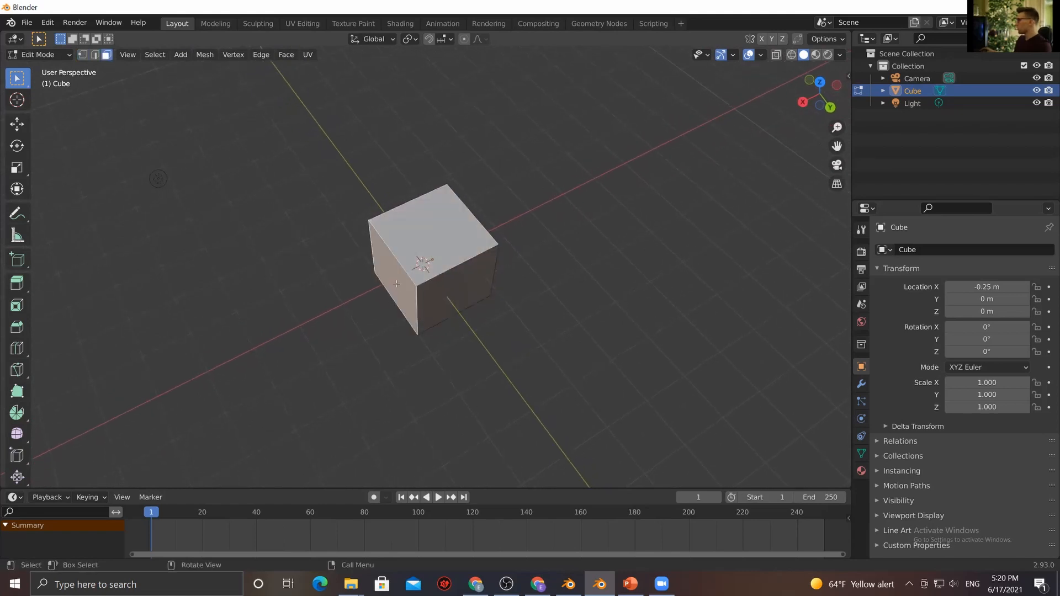
pyautogui.press('w')
pyautogui.click(18, 124)
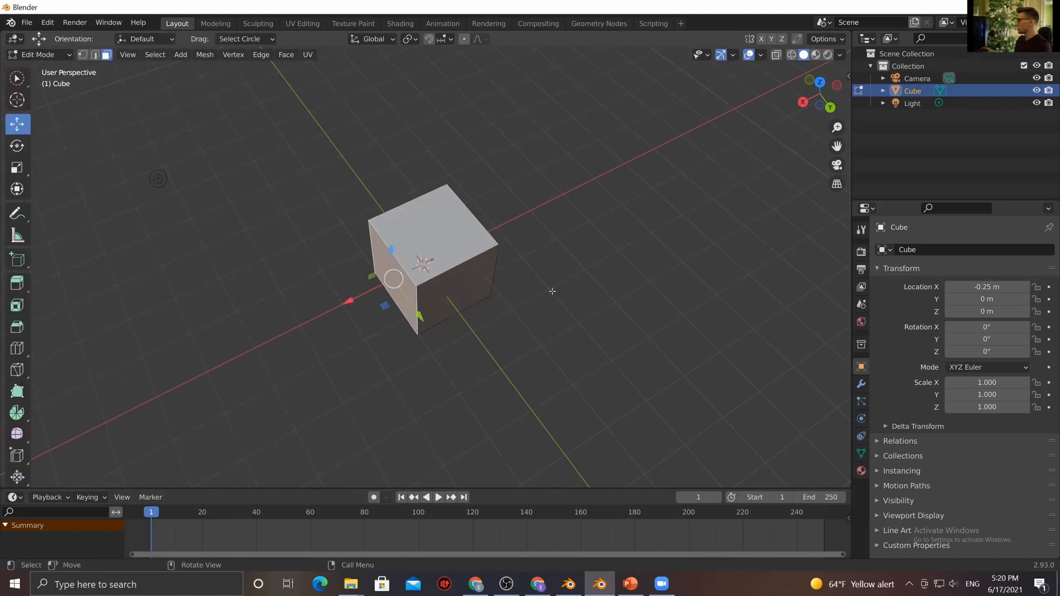
# Try moving the selected side face outward along the X axis and undo each move
pyautogui.moveTo(350, 301)
pyautogui.mouseDown()
pyautogui.moveTo(364, 294)
pyautogui.moveTo(336, 307)
pyautogui.mouseUp()
pyautogui.hotkey('ctrl', 'z')
pyautogui.moveTo(421, 355); pyautogui.dragTo(407, 320, button='middle')
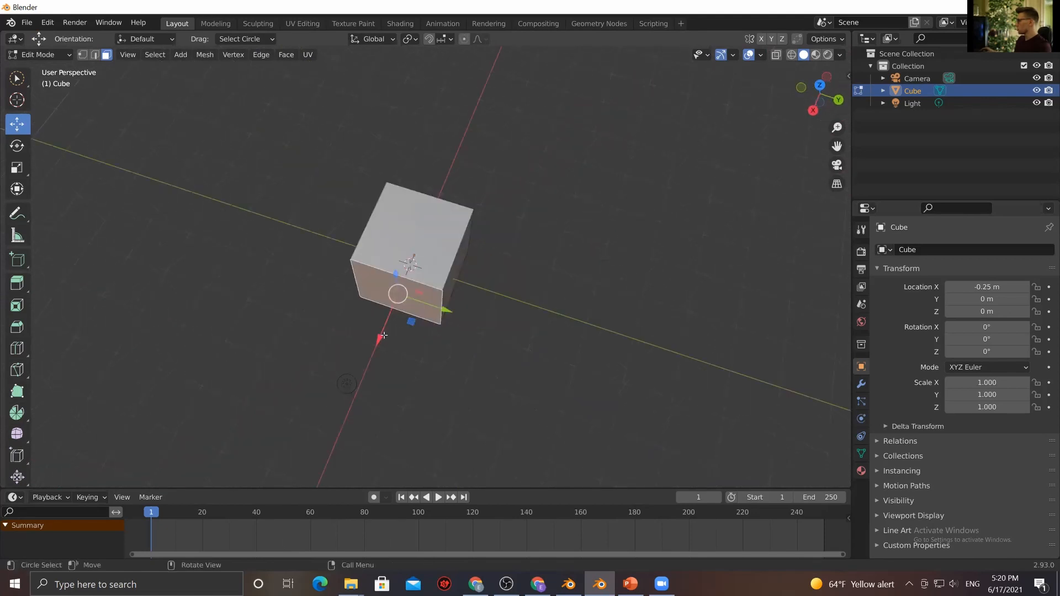
pyautogui.moveTo(384, 335); pyautogui.dragTo(374, 355)
pyautogui.hotkey('ctrl', 'z')
# Cut the X-facing face diagonally with the Knife, from its upper edge to the adjacent vertical corner edge
pyautogui.moveTo(477, 369); pyautogui.dragTo(348, 216, button='middle')
pyautogui.scroll(3, 441, 358)
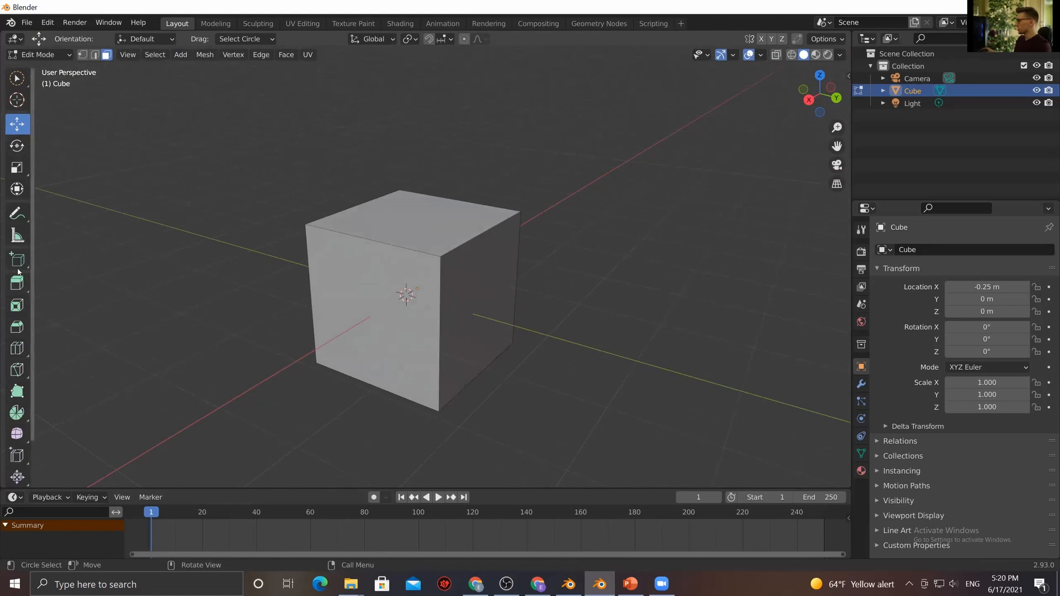
pyautogui.scroll(-2, 20, 292)
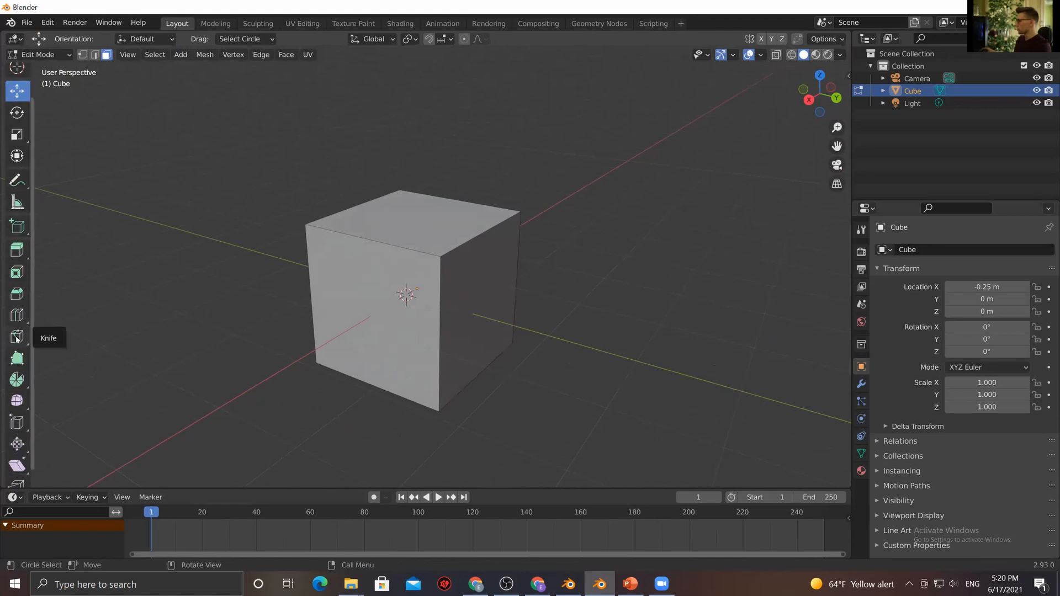
pyautogui.press('c')
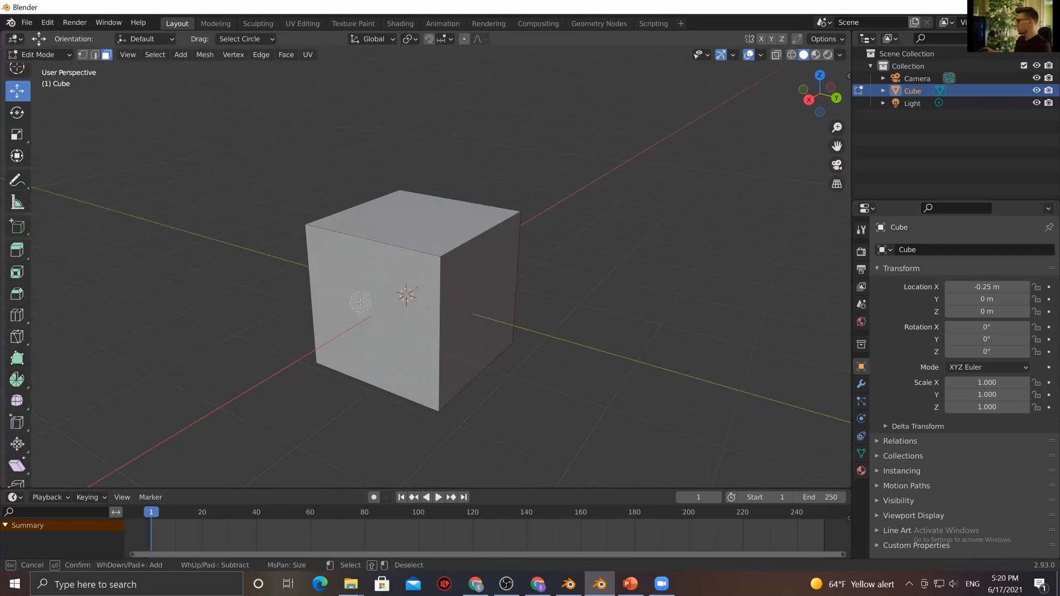
pyautogui.press('Escape')
pyautogui.press('k')
pyautogui.click(359, 237)
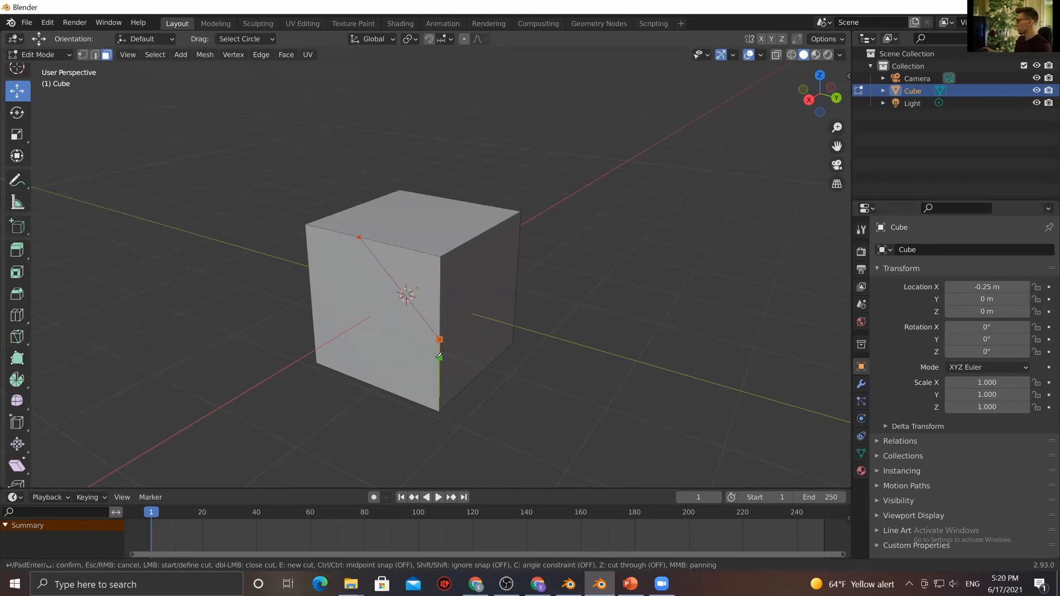
pyautogui.click(440, 339)
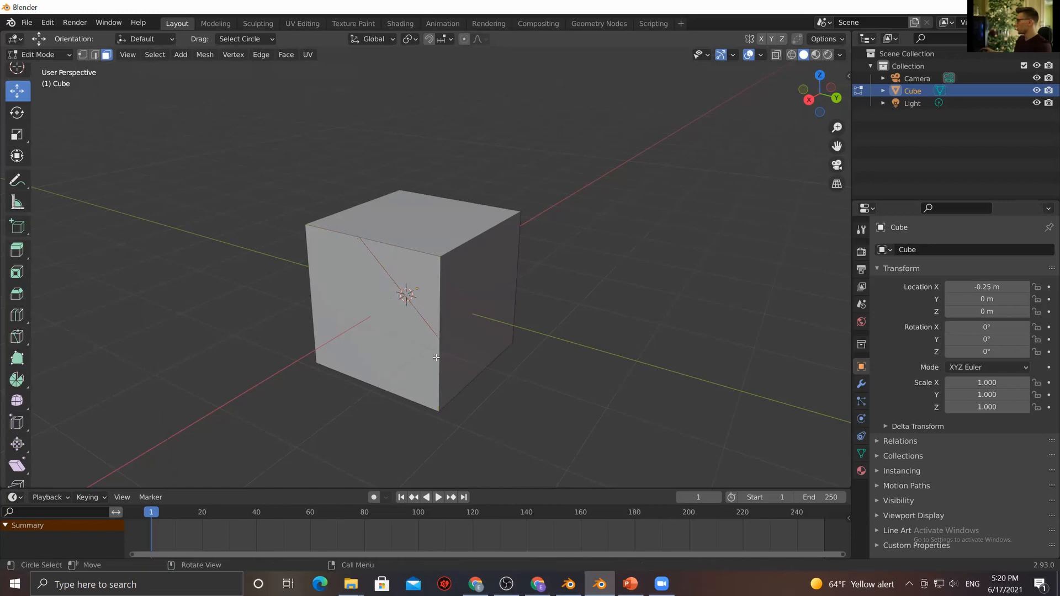
pyautogui.press('Return')
# Cycle through the selection modes to vertex selection and try moving the cube's front top corner vertex along Z
pyautogui.click(219, 228)
pyautogui.click(95, 55)
pyautogui.press('1')
pyautogui.press('2')
pyautogui.press('3')
pyautogui.press('1')
pyautogui.click(441, 253)
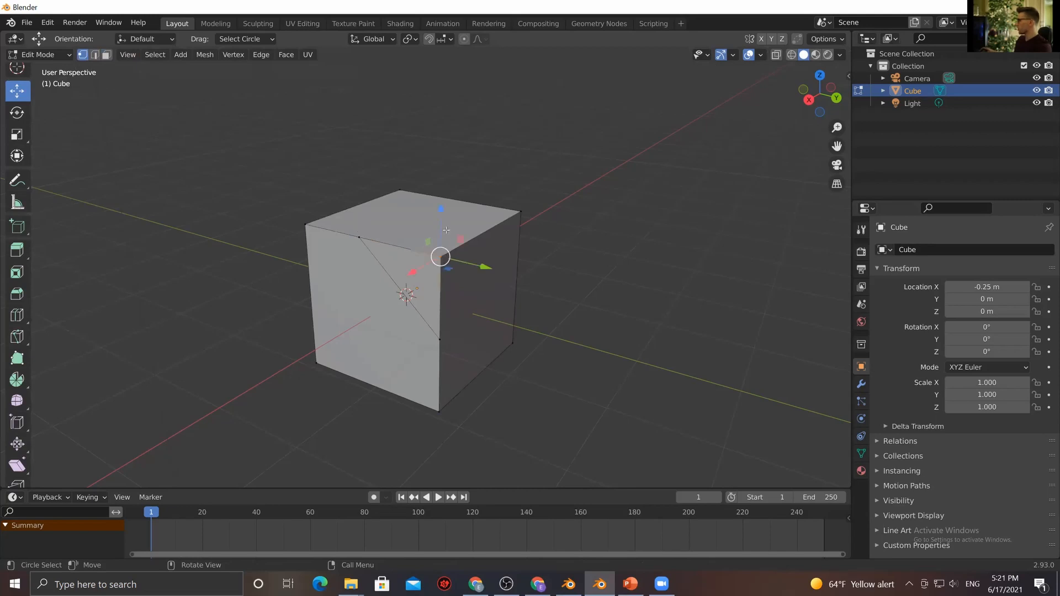
pyautogui.moveTo(441, 226); pyautogui.dragTo(439, 251)
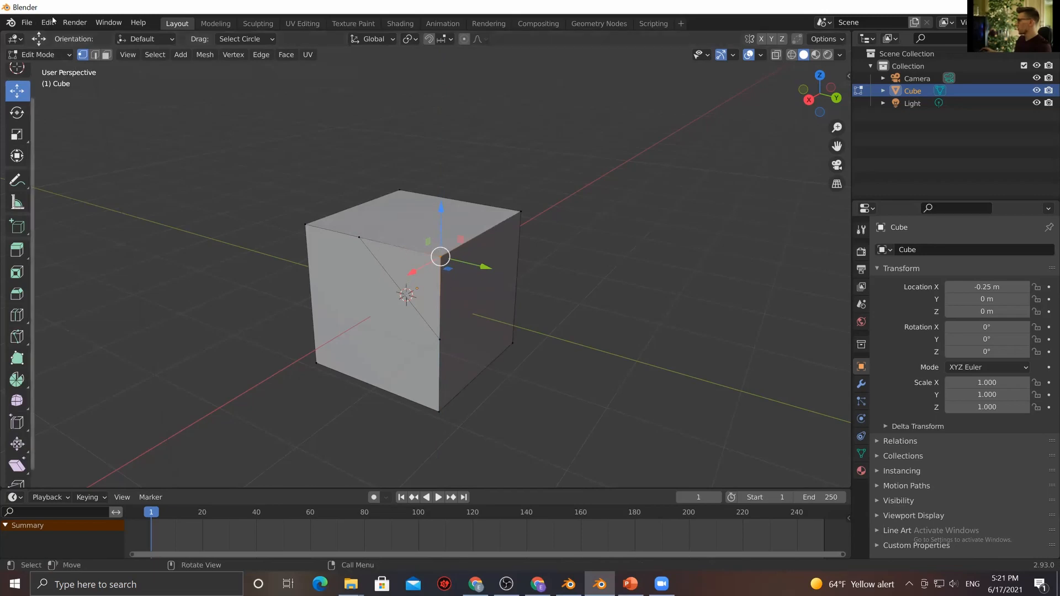
# Switch to edge selection and move the diagonal knife-cut edge outward along the X axis
pyautogui.press('2')
pyautogui.press('c')
pyautogui.press('Escape')
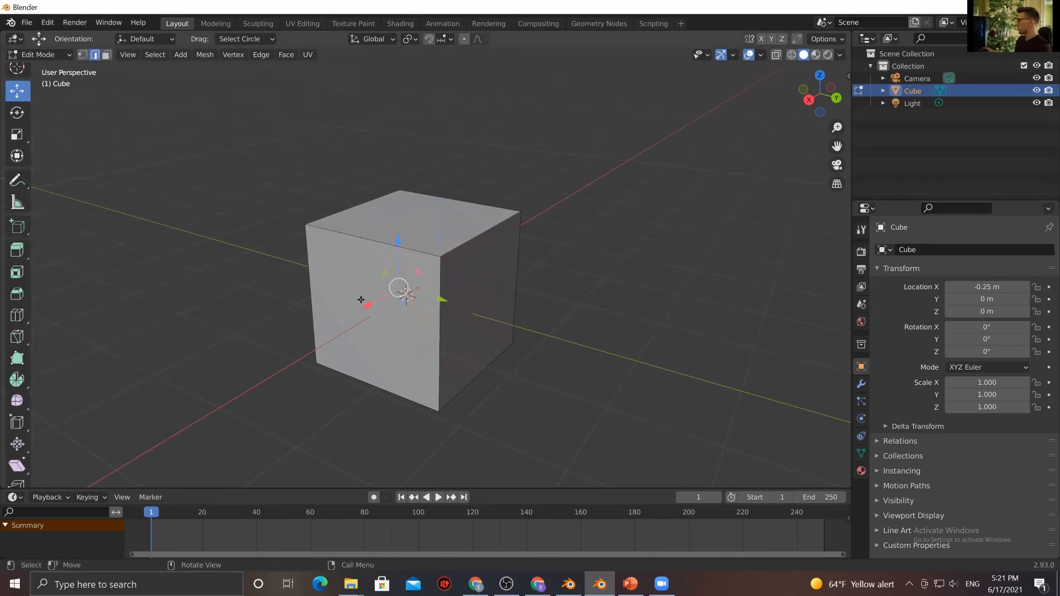
pyautogui.moveTo(371, 303); pyautogui.dragTo(352, 315)
pyautogui.scroll(-2, 458, 331)
pyautogui.moveTo(477, 331); pyautogui.dragTo(452, 381, button='middle')
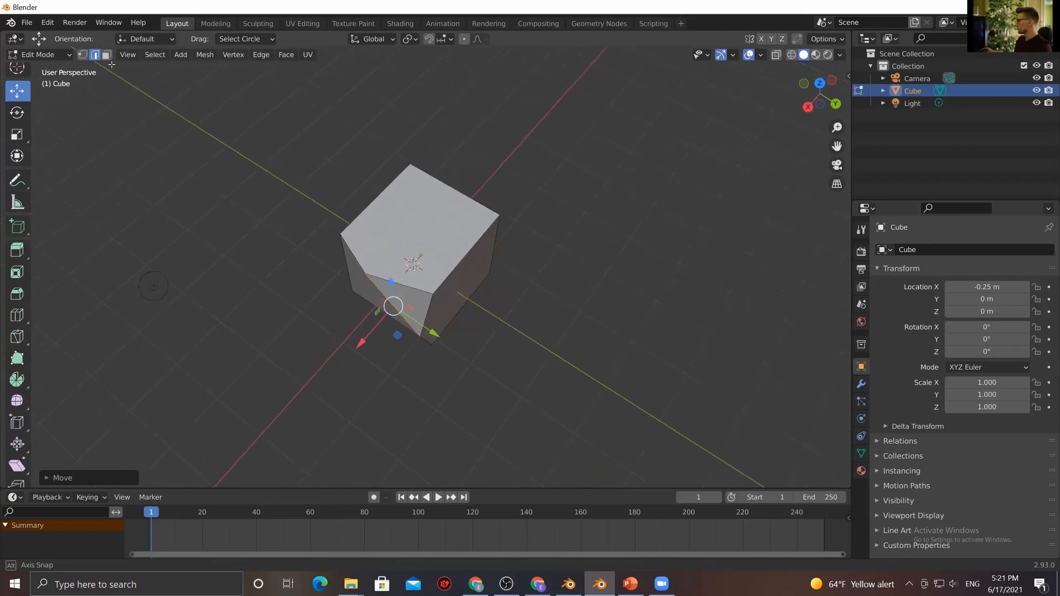
# Switch to face selection and move the cube's Y-facing side face slightly outward along the Y axis
pyautogui.click(105, 55)
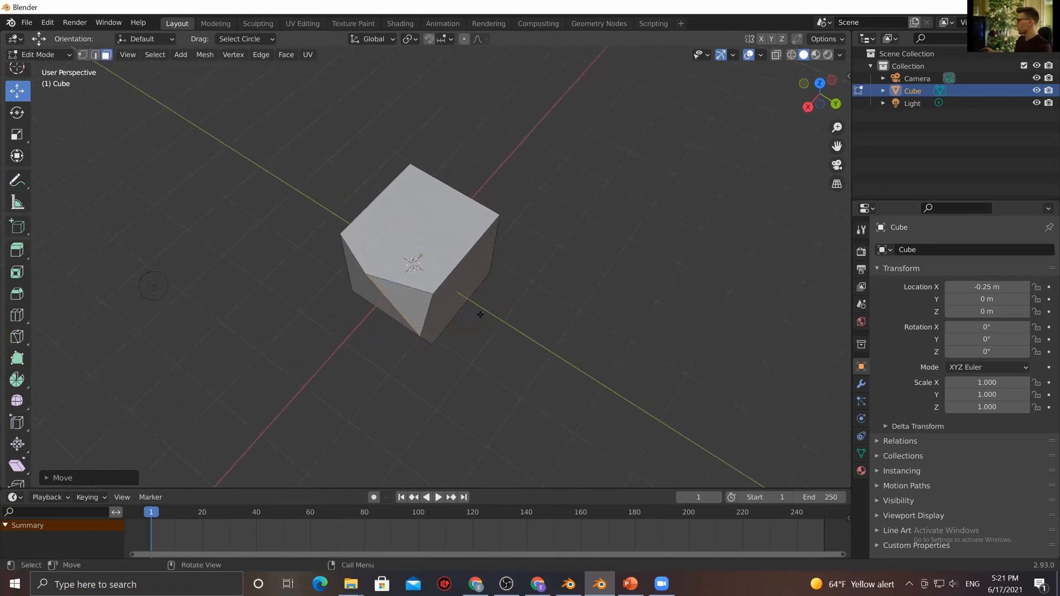
pyautogui.click(464, 324)
pyautogui.moveTo(464, 325); pyautogui.dragTo(507, 302, button='middle')
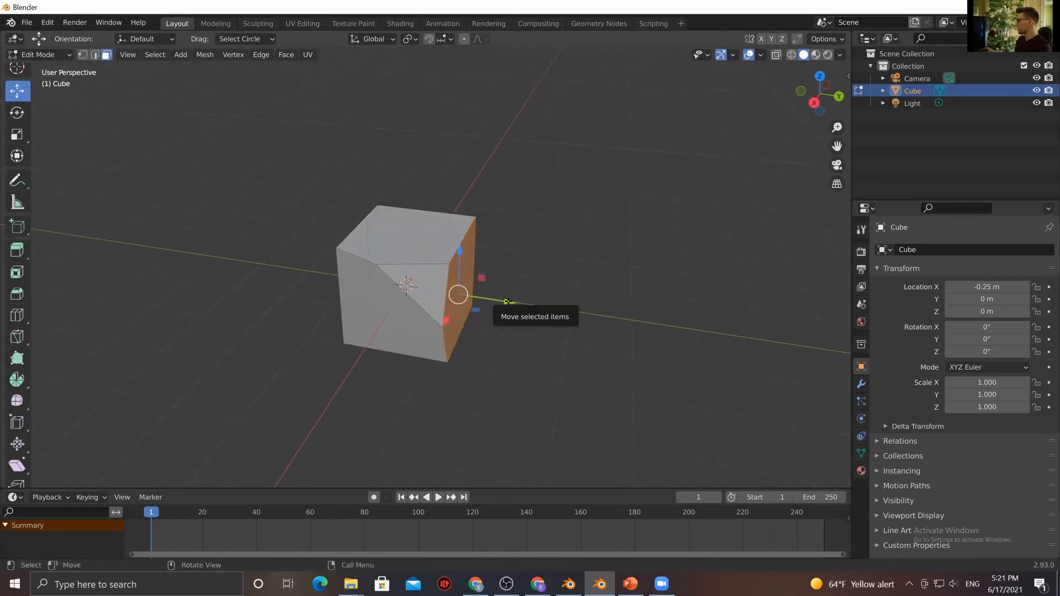
pyautogui.moveTo(507, 302); pyautogui.dragTo(505, 287)
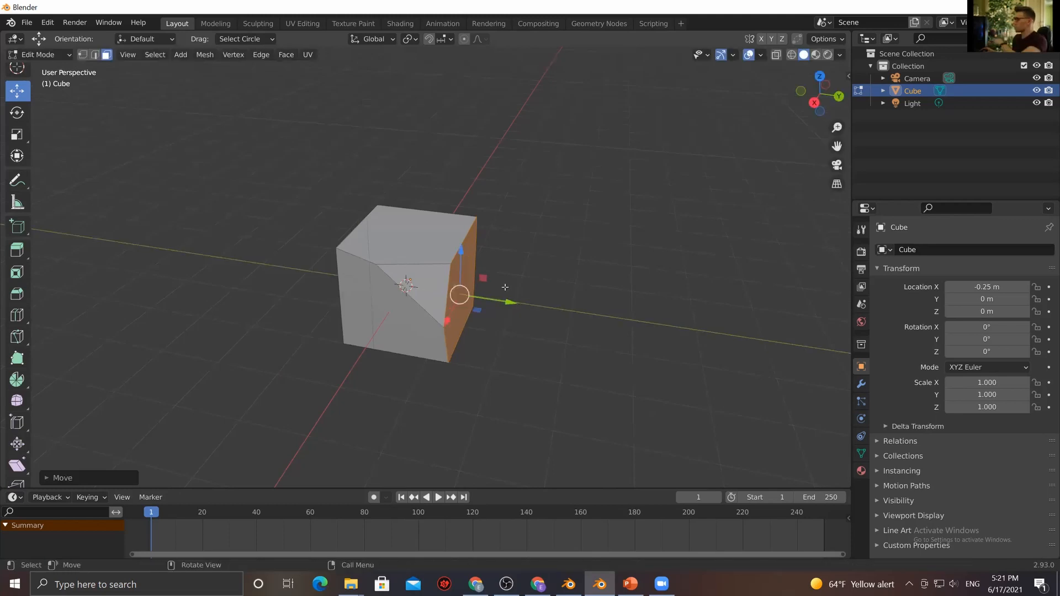
# Undo the recent moves of the cube's side face and cut edge, working in edge selection mode
pyautogui.click(505, 287)
pyautogui.press('2')
pyautogui.hotkey('ctrl', 'z')
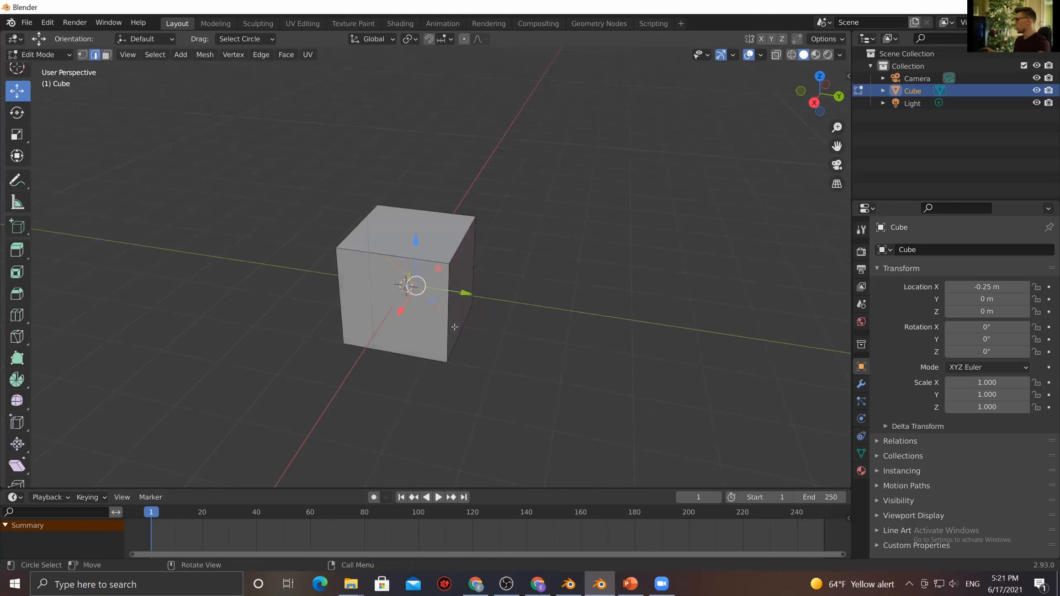
# Dissolve the diagonal knife-cut edge on the X-facing face using Dissolve Edges, and undo the dissolve
pyautogui.scroll(2, 454, 327)
pyautogui.press('q')
pyautogui.press('Escape')
pyautogui.press('c')
pyautogui.press('Escape')
pyautogui.click(417, 295)
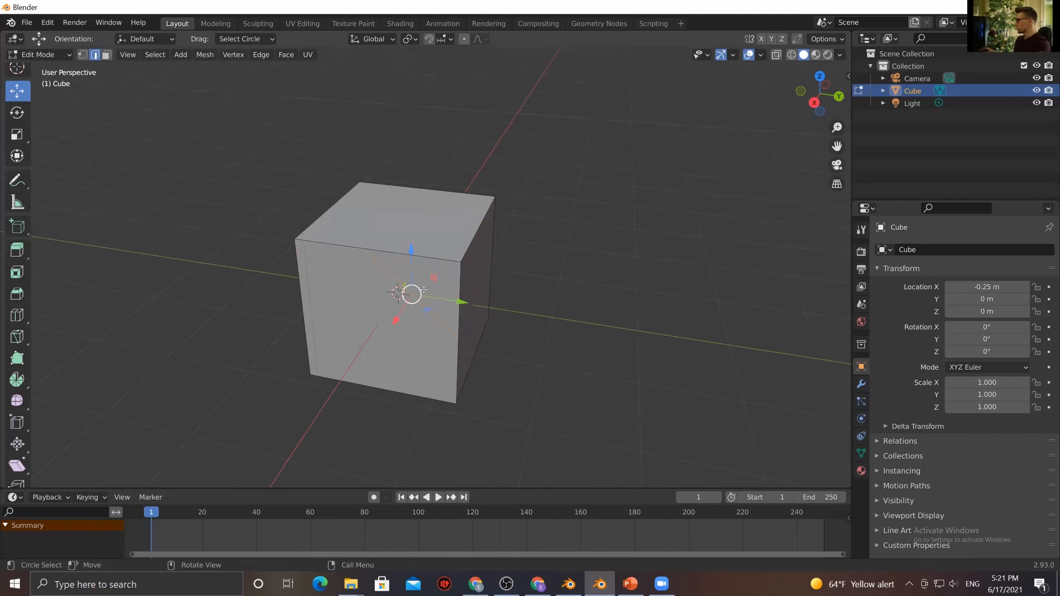
pyautogui.press('x')
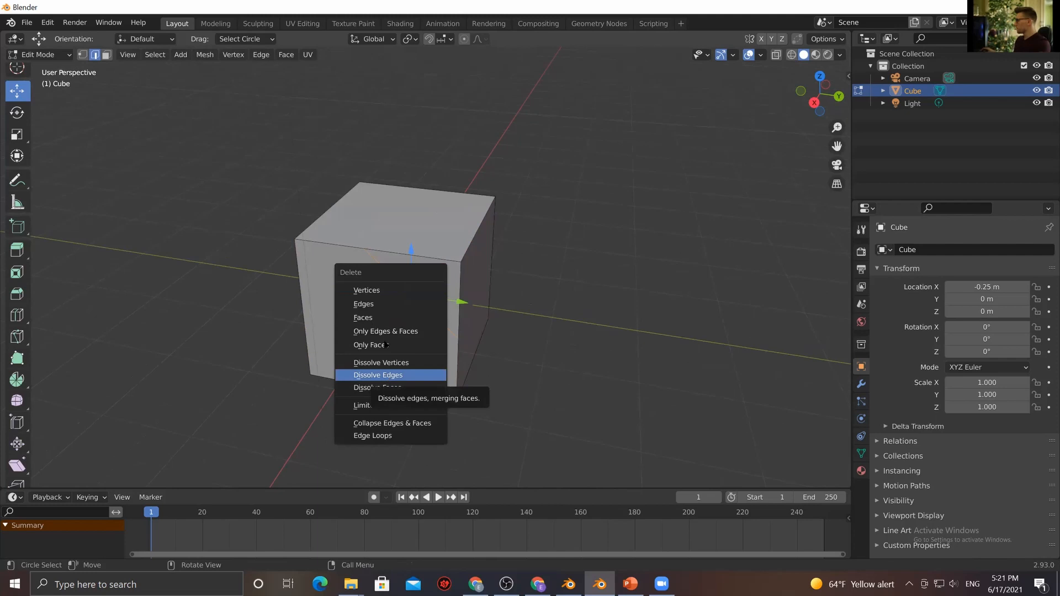
pyautogui.click(387, 376)
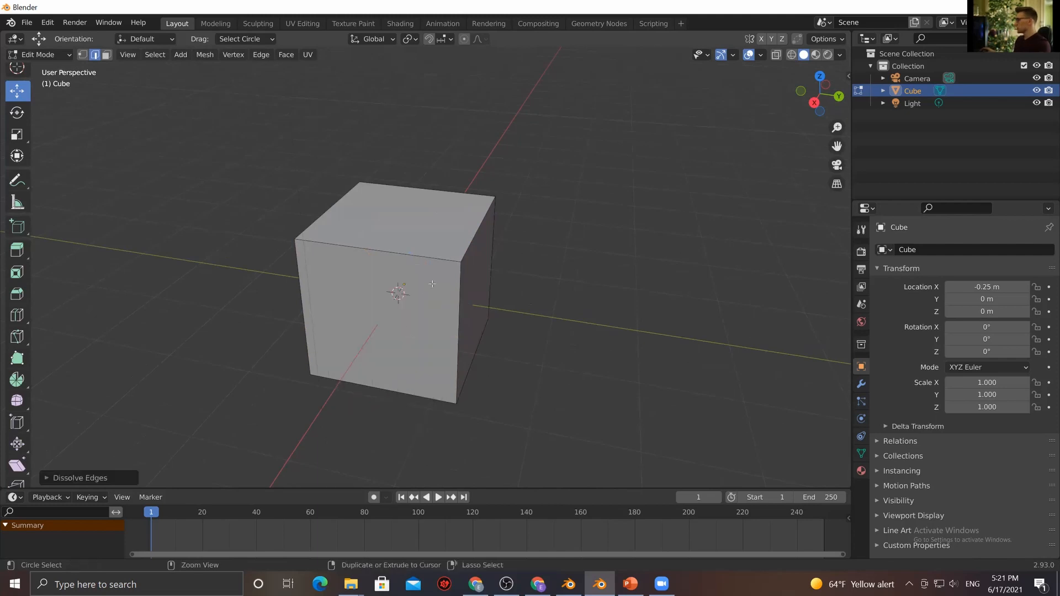
pyautogui.hotkey('ctrl', 'z')
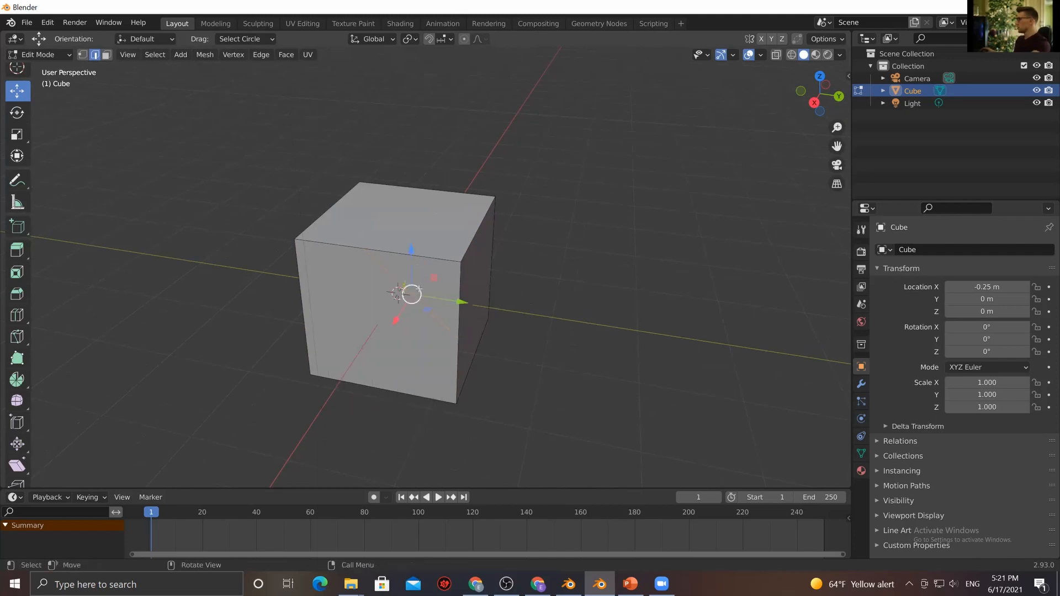
# Delete the diagonal cut edge with the Edges option and examine the opening in the X-facing side of the cube
pyautogui.press('x')
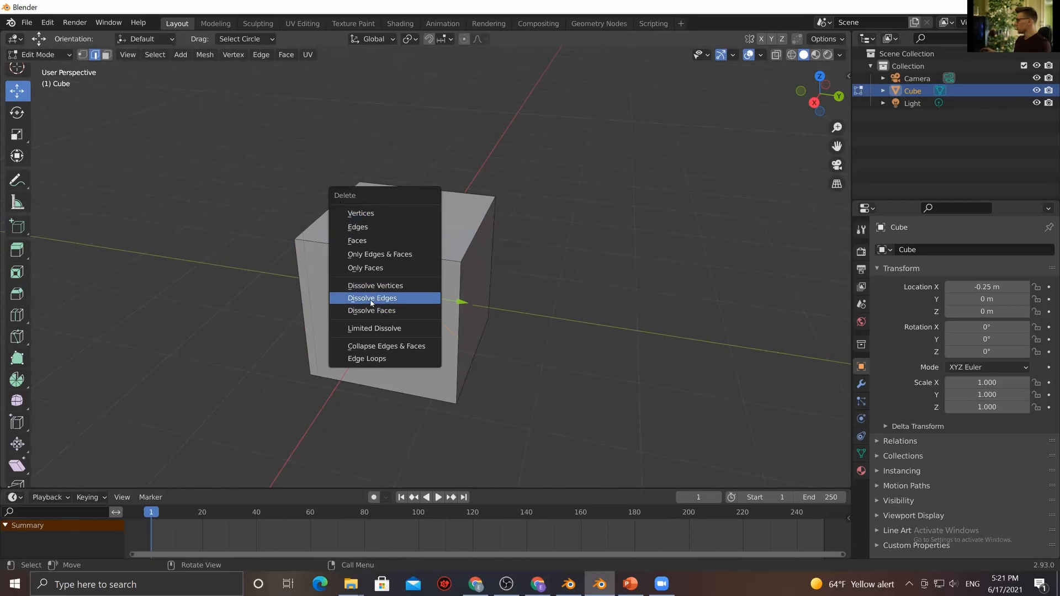
pyautogui.click(406, 228)
pyautogui.moveTo(408, 326); pyautogui.dragTo(354, 263, button='middle')
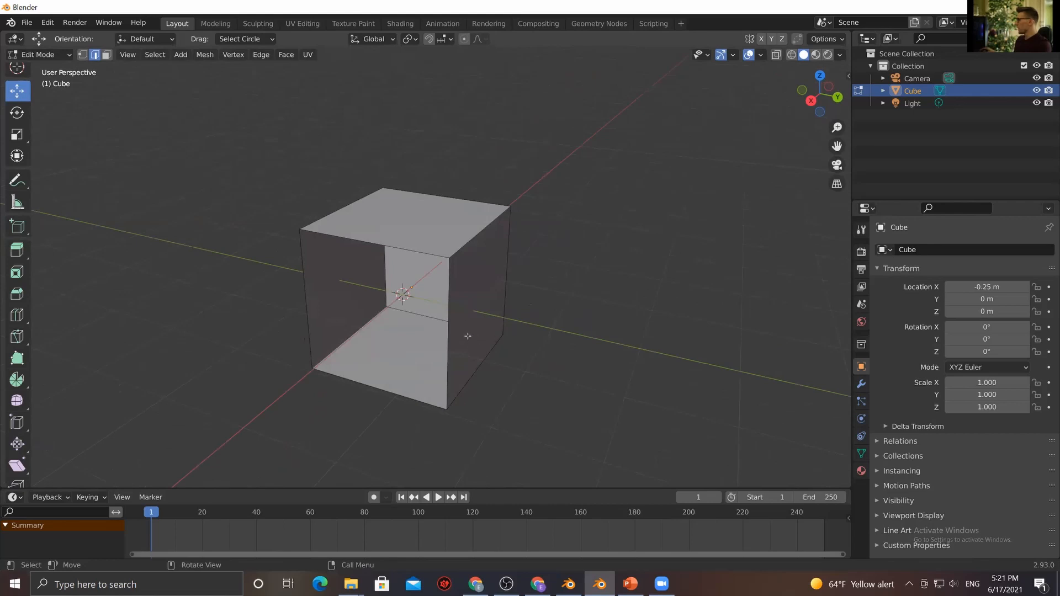
pyautogui.moveTo(428, 335)
pyautogui.mouseDown(button='middle')
pyautogui.moveTo(496, 360)
pyautogui.moveTo(492, 347)
pyautogui.moveTo(423, 353)
pyautogui.mouseUp(button='middle')
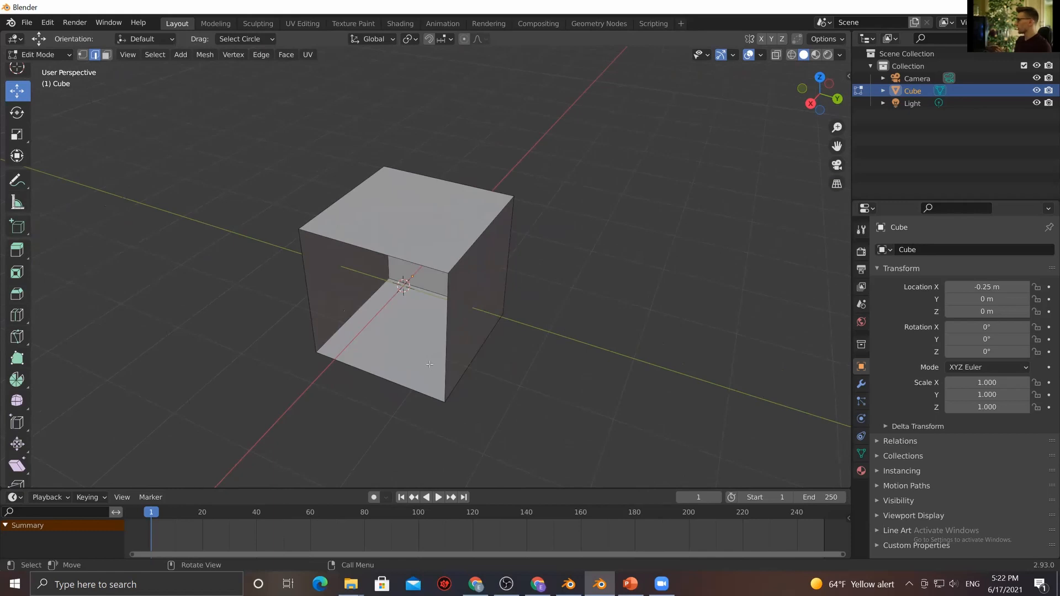
pyautogui.moveTo(535, 317); pyautogui.dragTo(494, 241, button='middle')
pyautogui.moveTo(519, 197); pyautogui.dragTo(489, 259, button='middle')
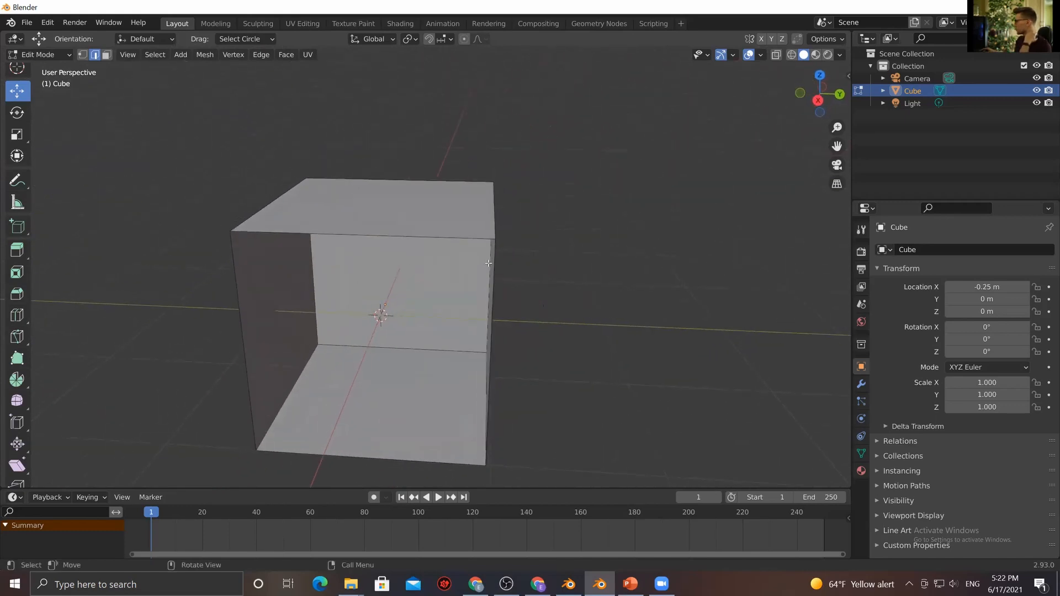
pyautogui.moveTo(493, 217); pyautogui.dragTo(468, 241, button='middle')
pyautogui.click(470, 314)
pyautogui.scroll(-2, 629, 314)
pyautogui.moveTo(629, 314); pyautogui.dragTo(443, 348, button='middle')
# Restore the deleted X-facing face and dissolve its diagonal edge with Dissolve Edges
pyautogui.press('1')
pyautogui.press('Tab')
pyautogui.press('Tab')
pyautogui.press('Tab')
pyautogui.press('Tab')
pyautogui.press('2')
pyautogui.press('f')
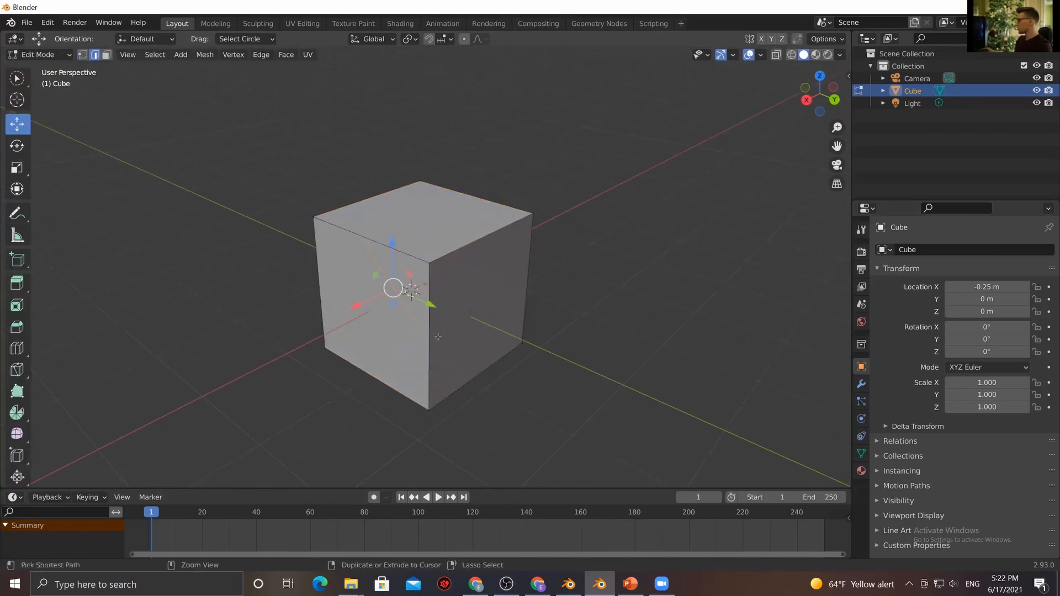
pyautogui.press('x')
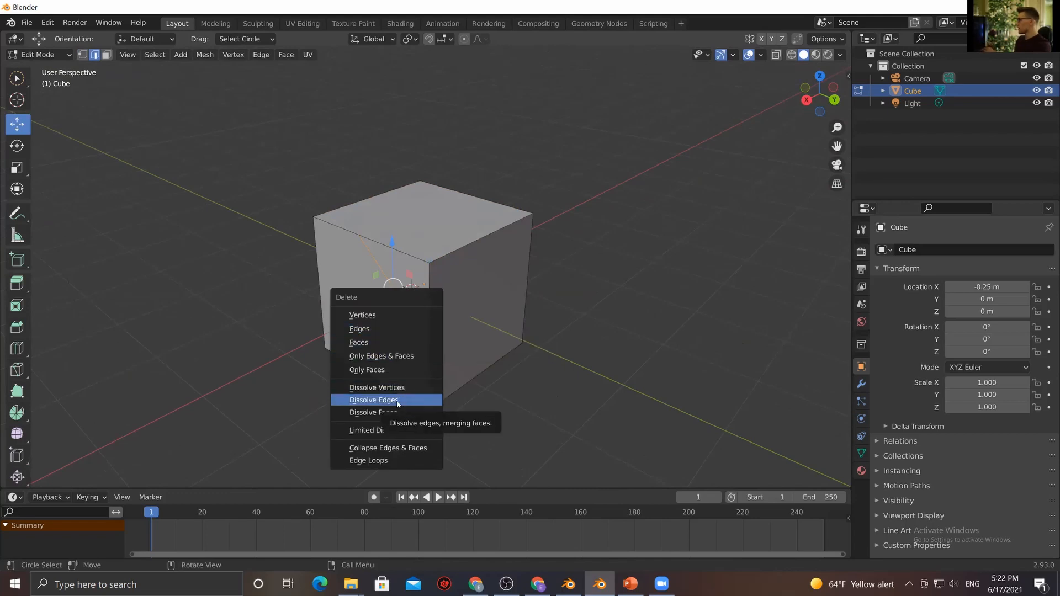
pyautogui.click(397, 403)
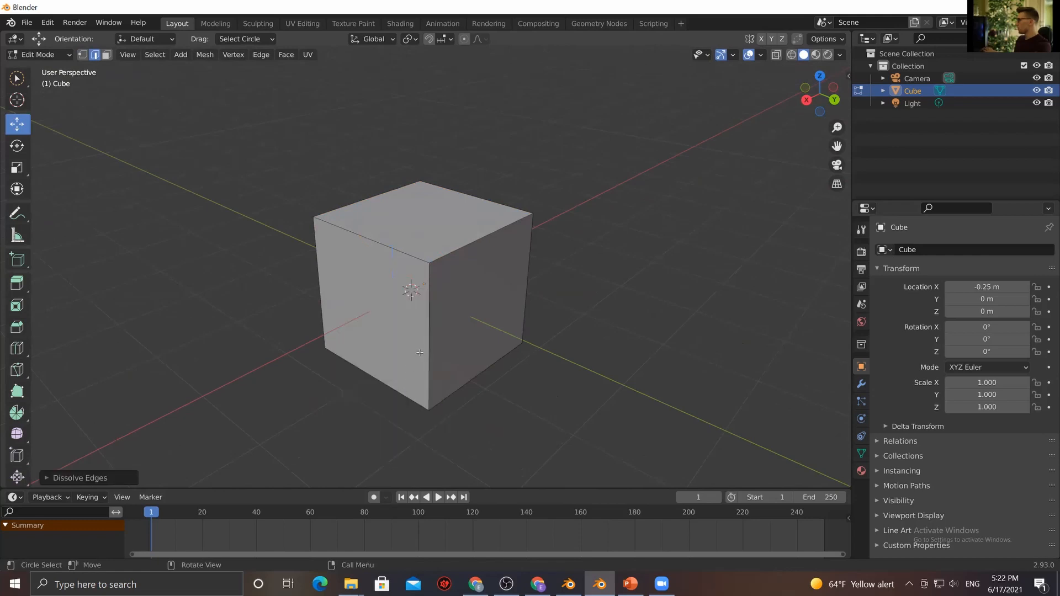
# Delete the cube's front vertical corner edge with the Edges option, and undo the deletion
pyautogui.click(428, 354)
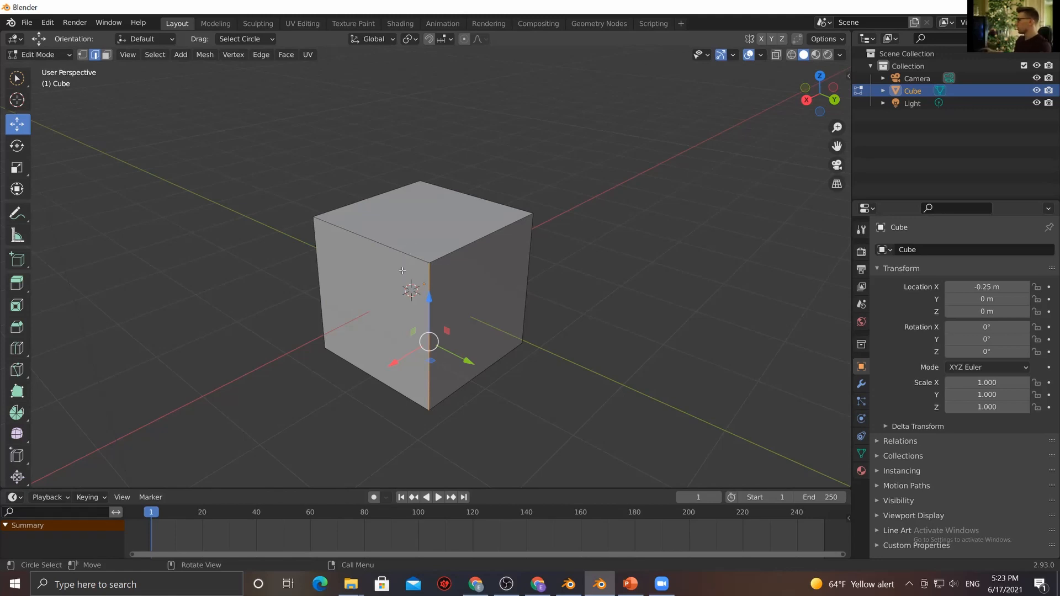
pyautogui.press('x')
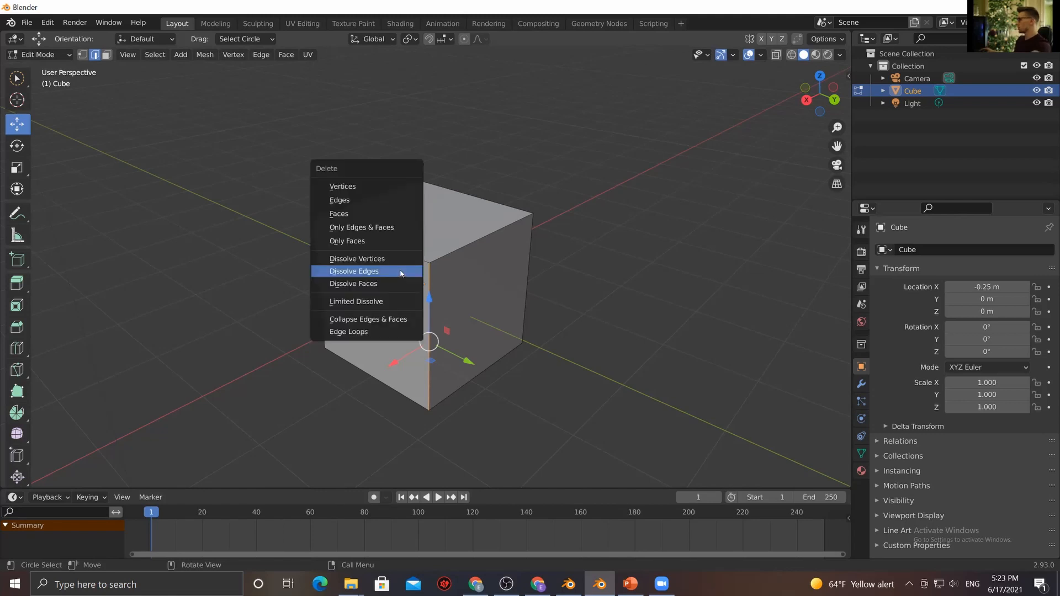
pyautogui.click(370, 201)
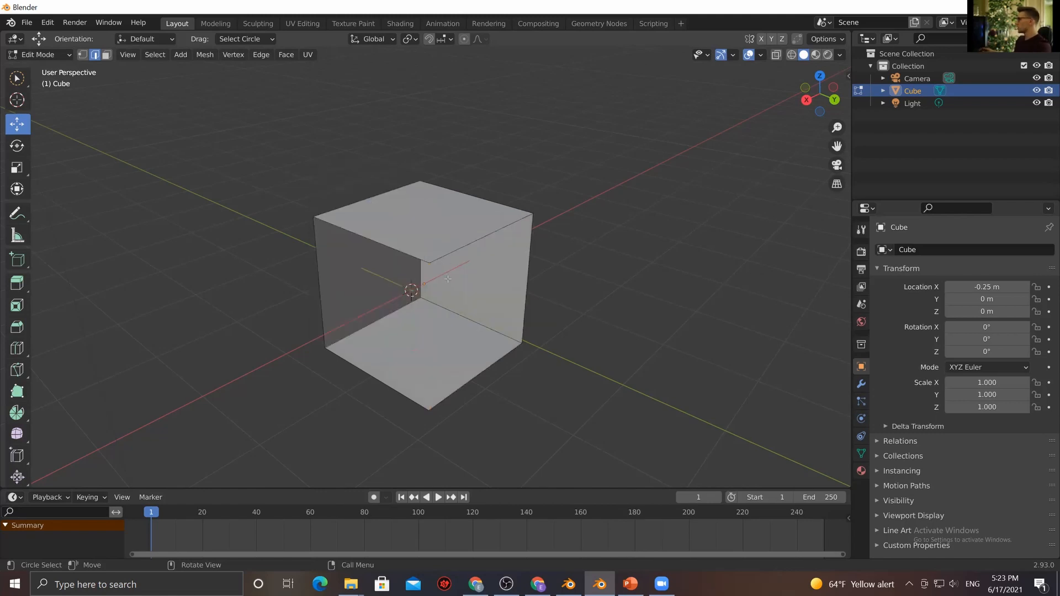
pyautogui.hotkey('ctrl', 'z')
# Dissolve the front vertical corner edge with Dissolve Edges, look at the shape and undo the dissolve
pyautogui.click(419, 359)
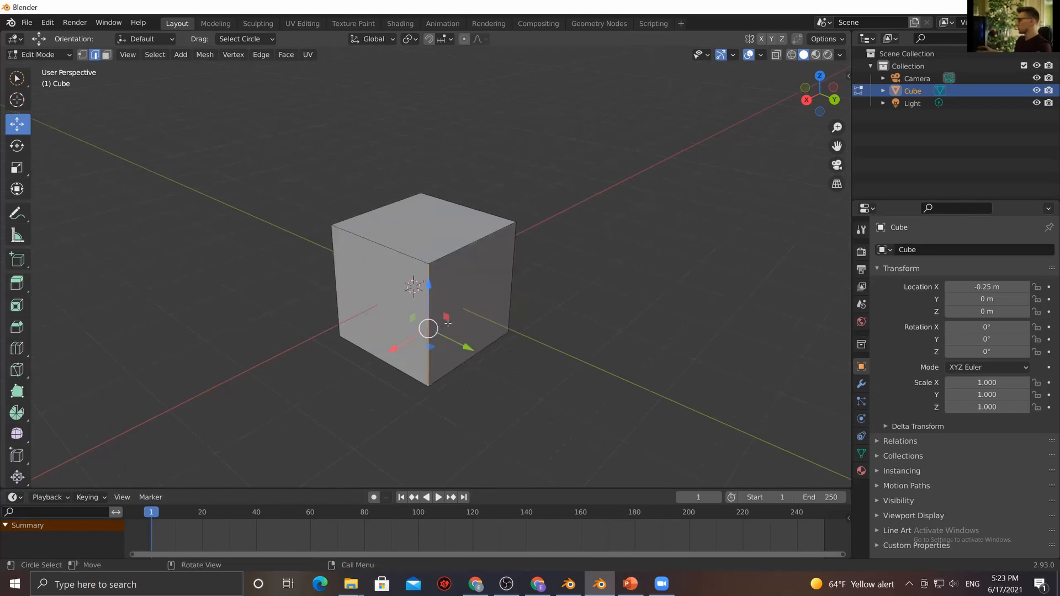
pyautogui.press('x')
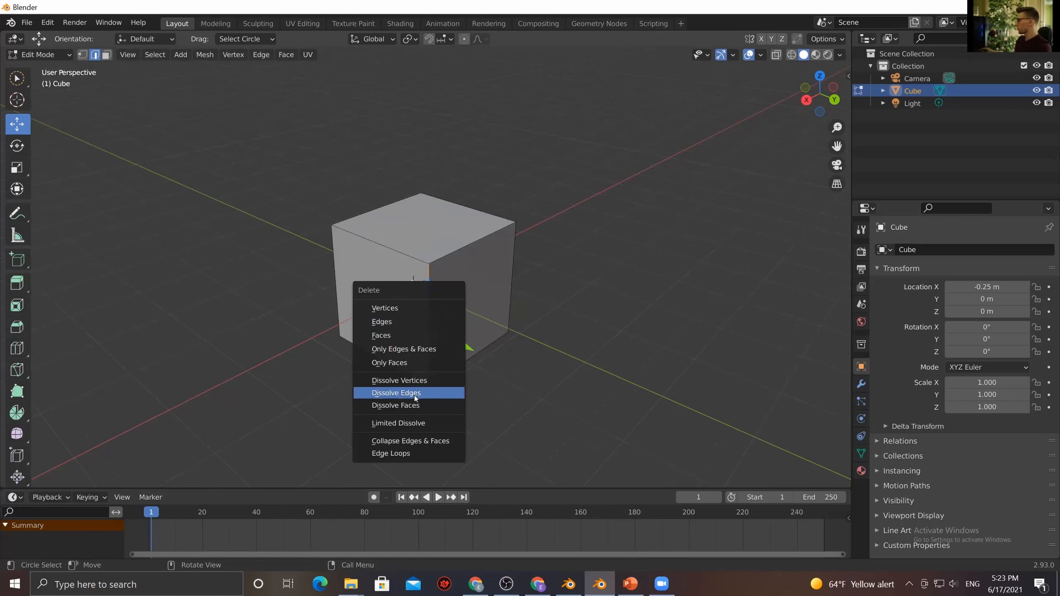
pyautogui.click(415, 398)
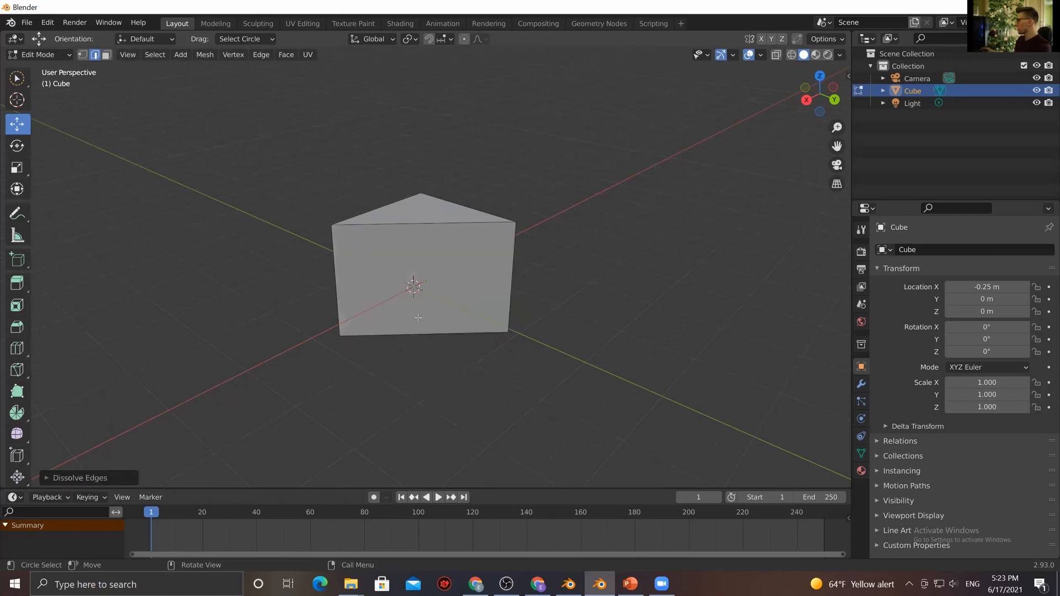
pyautogui.moveTo(420, 298); pyautogui.dragTo(511, 298, button='middle')
pyautogui.hotkey('ctrl', 'z')
pyautogui.moveTo(511, 371); pyautogui.dragTo(461, 400, button='middle')
pyautogui.scroll(2, 480, 418)
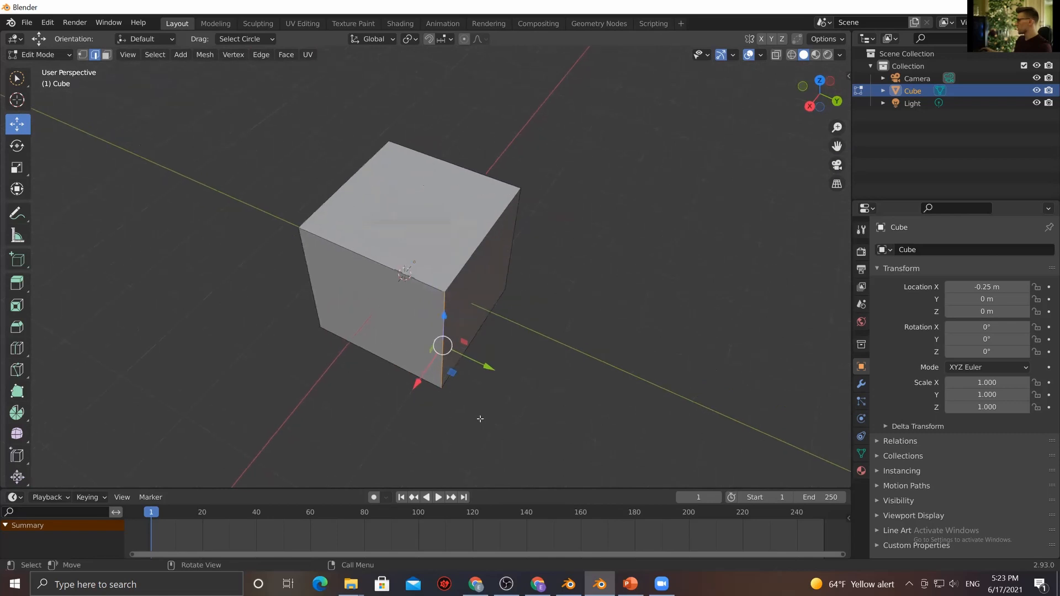
pyautogui.moveTo(421, 204); pyautogui.dragTo(422, 226)
pyautogui.moveTo(424, 310)
pyautogui.mouseDown()
pyautogui.moveTo(426, 319)
pyautogui.moveTo(450, 319)
pyautogui.mouseUp()
pyautogui.moveTo(371, 316); pyautogui.dragTo(346, 309, button='middle')
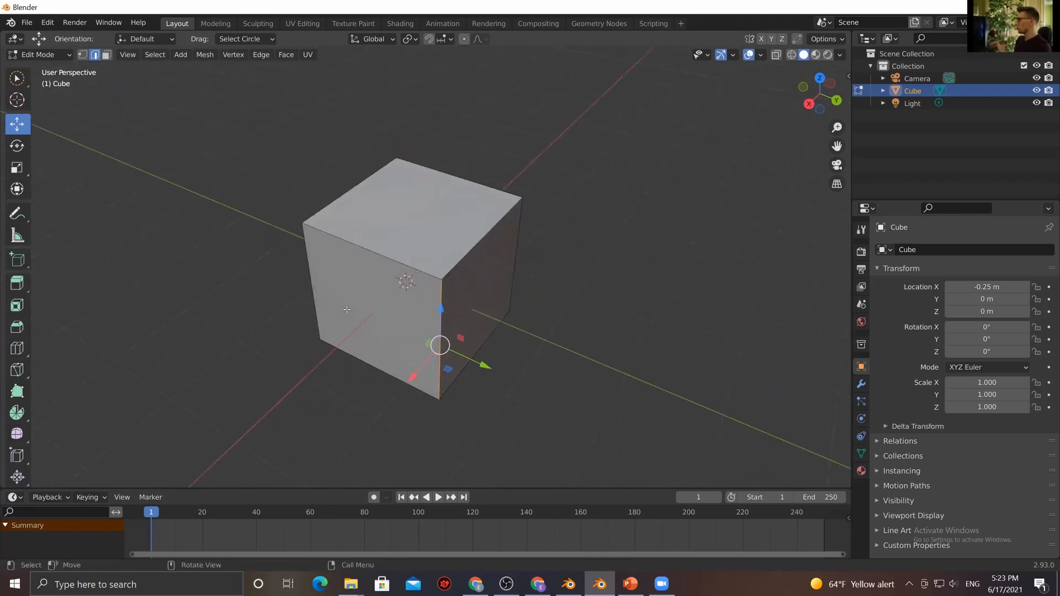
# Bevel the cube's front vertical corner edge about 1.05 m wide and raise the bevel to 8 segments
pyautogui.click(588, 391)
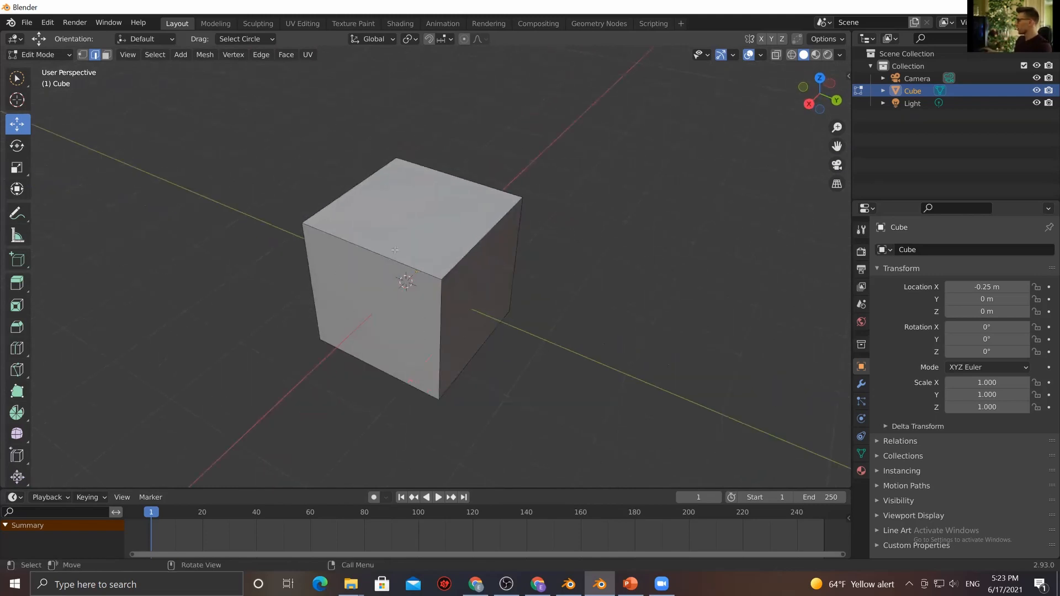
pyautogui.click(431, 350)
pyautogui.moveTo(379, 312); pyautogui.dragTo(366, 323, button='middle')
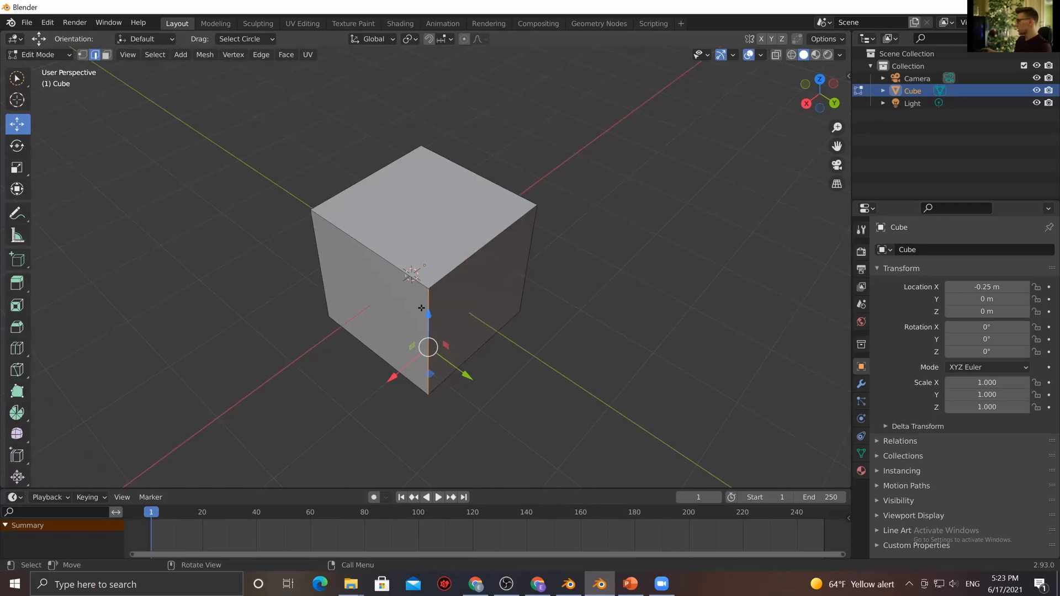
pyautogui.scroll(-1, 422, 308)
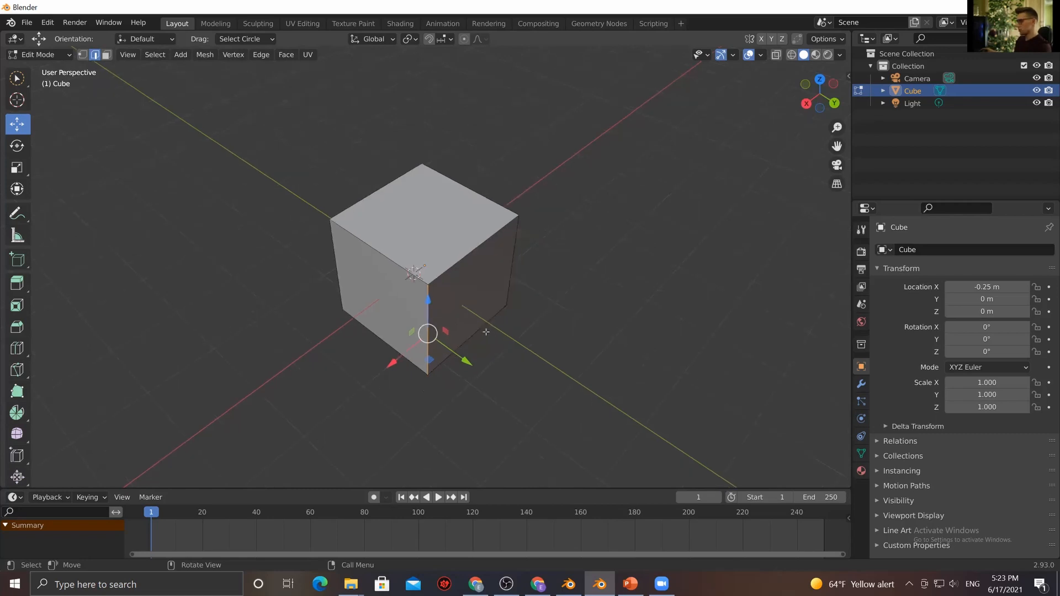
pyautogui.hotkey('ctrl', 'b')
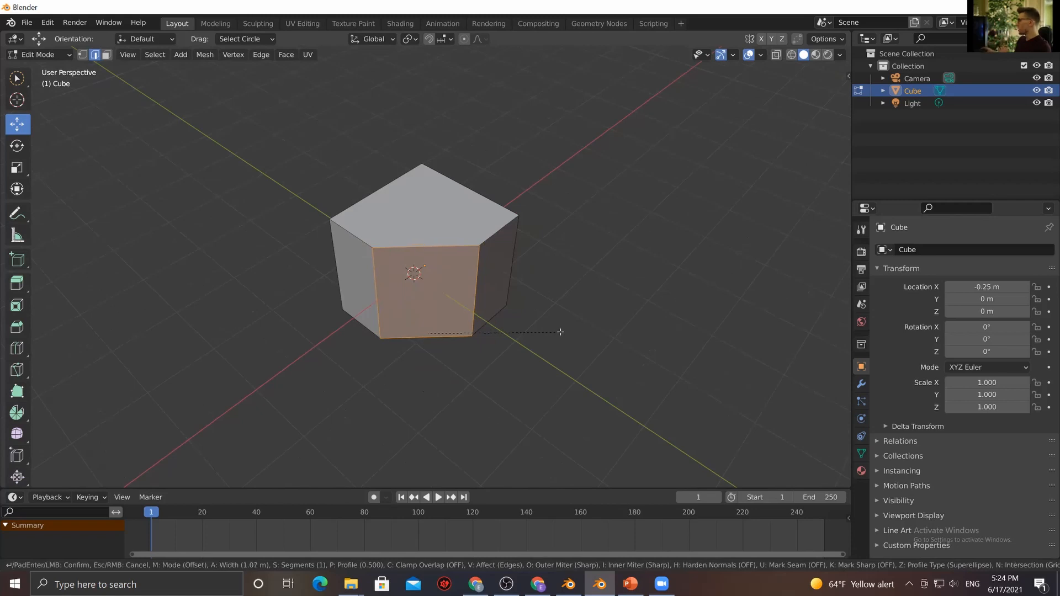
pyautogui.scroll(1, 563, 332)
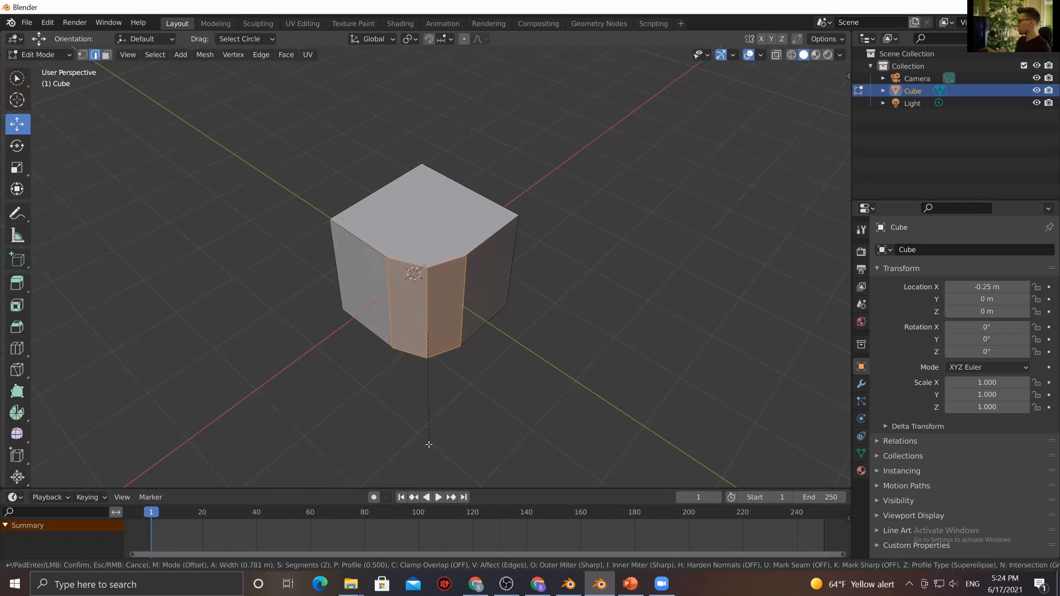
pyautogui.scroll(5, 524, 410)
pyautogui.scroll(1, 554, 396)
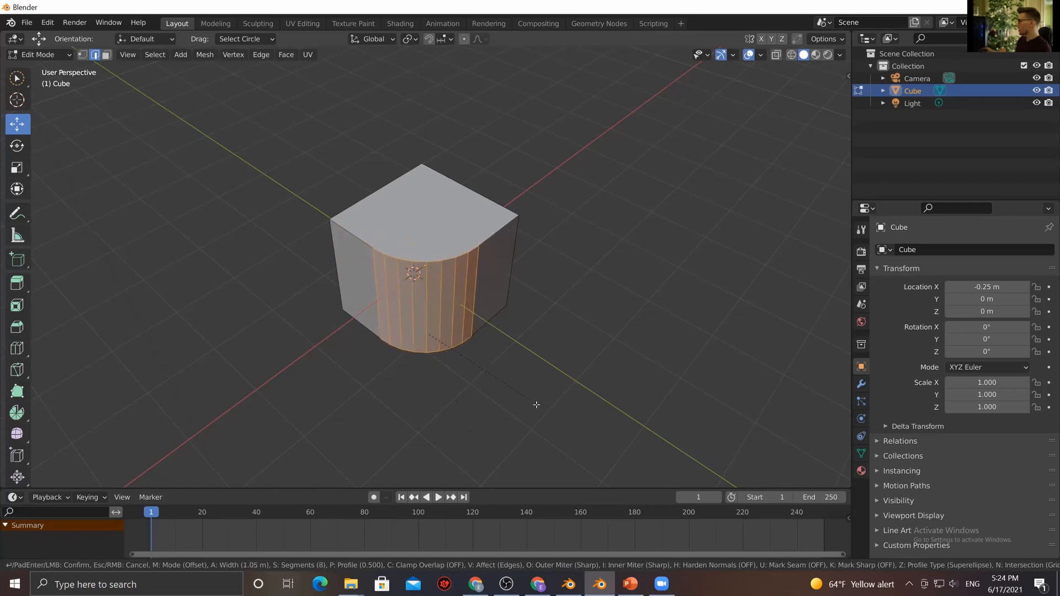
# Vary the bevel's segment count and width, and finish the bevel with 7 segments at about 1.12 m width
pyautogui.scroll(-4, 539, 400)
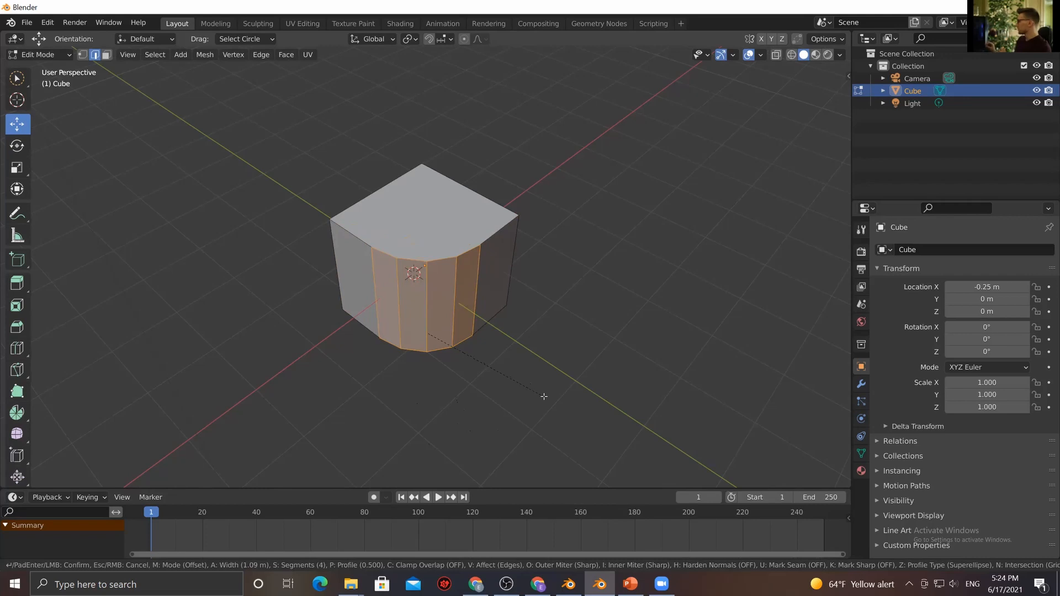
pyautogui.scroll(1, 556, 385)
pyautogui.scroll(-3, 559, 387)
pyautogui.scroll(5, 561, 388)
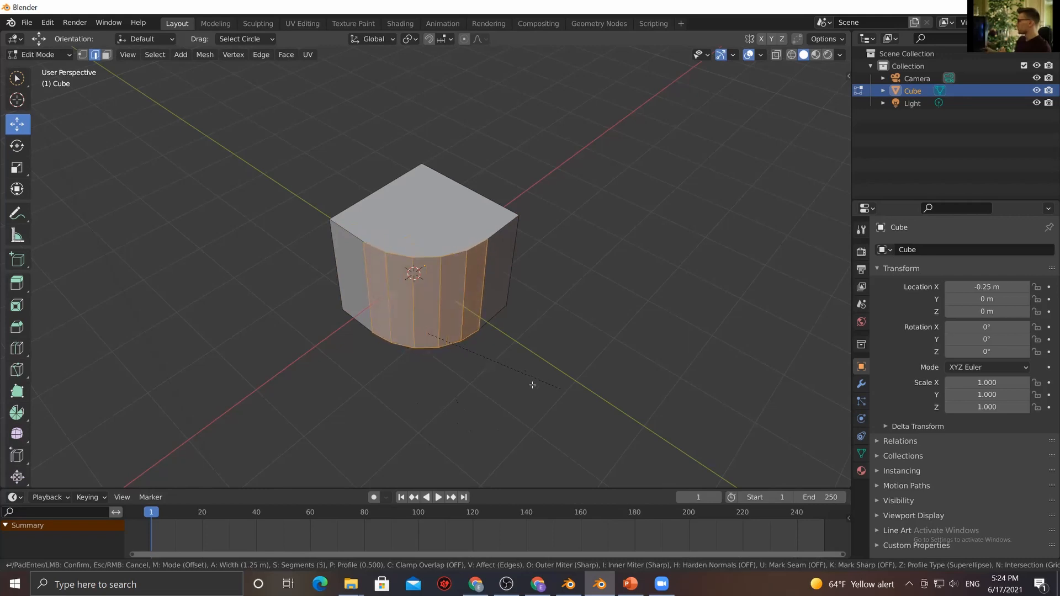
pyautogui.scroll(3, 538, 364)
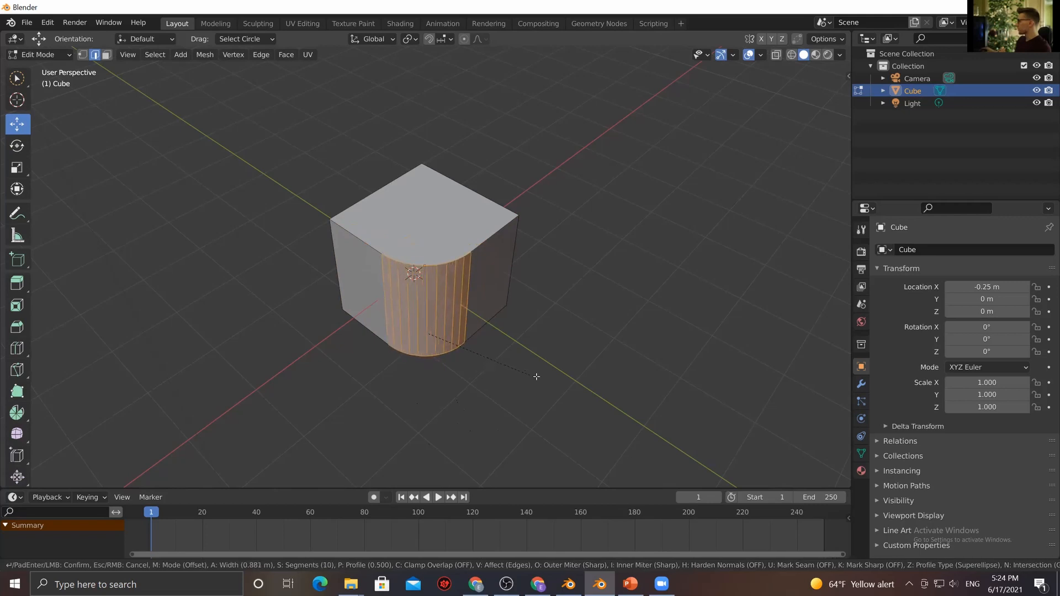
pyautogui.scroll(-3, 546, 356)
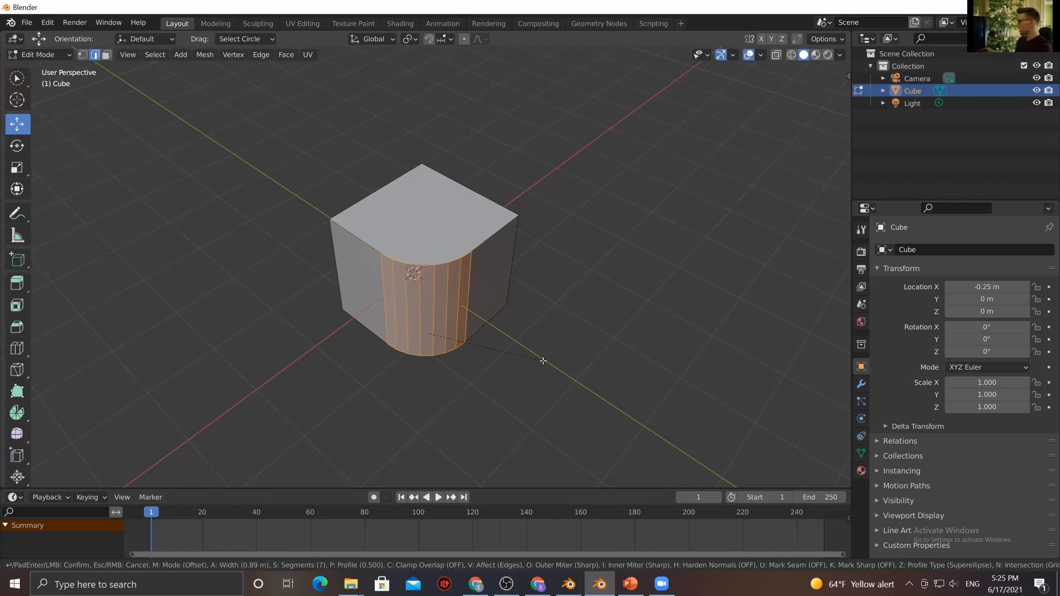
pyautogui.click(557, 363)
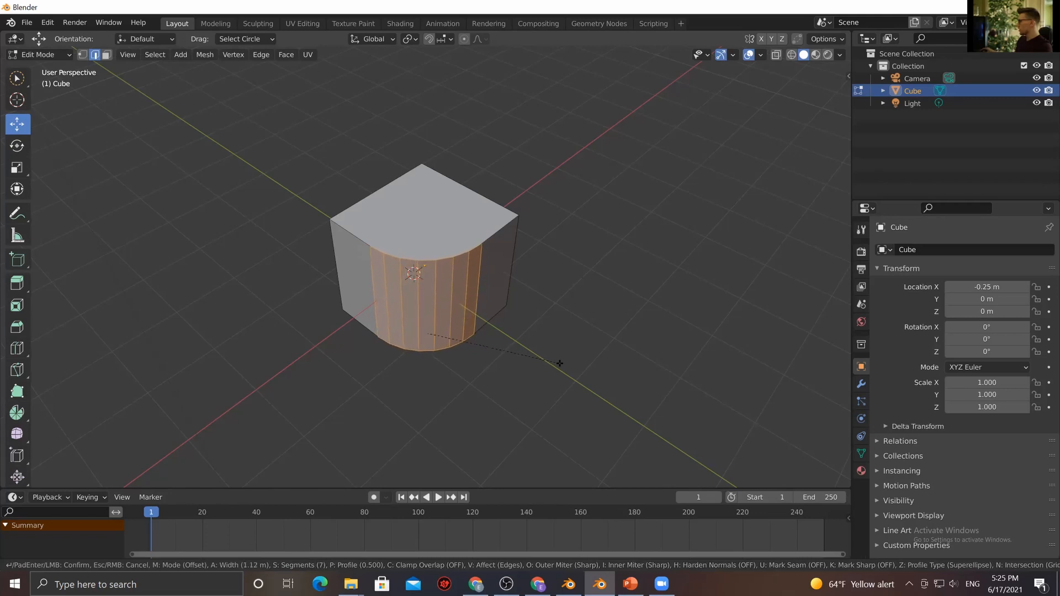
# Clear the selection and examine the bevelled corner from several angles, turning the viewport overlays off and on again
pyautogui.moveTo(513, 362); pyautogui.dragTo(262, 337, button='middle')
pyautogui.click(517, 368)
pyautogui.scroll(5, 440, 352)
pyautogui.moveTo(385, 334); pyautogui.dragTo(353, 323, button='middle')
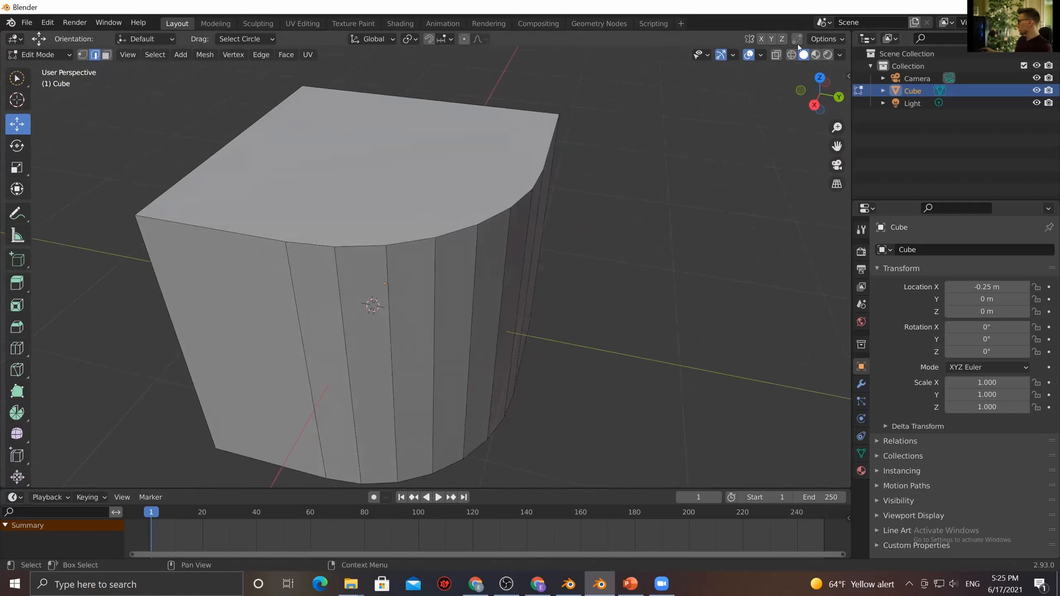
pyautogui.click(749, 55)
pyautogui.moveTo(486, 291); pyautogui.dragTo(313, 294, button='middle')
pyautogui.moveTo(510, 301)
pyautogui.mouseDown(button='middle')
pyautogui.moveTo(496, 301)
pyautogui.moveTo(518, 301)
pyautogui.mouseUp(button='middle')
pyautogui.moveTo(389, 302)
pyautogui.mouseDown(button='middle')
pyautogui.moveTo(435, 296)
pyautogui.moveTo(402, 298)
pyautogui.mouseUp(button='middle')
pyautogui.click(748, 54)
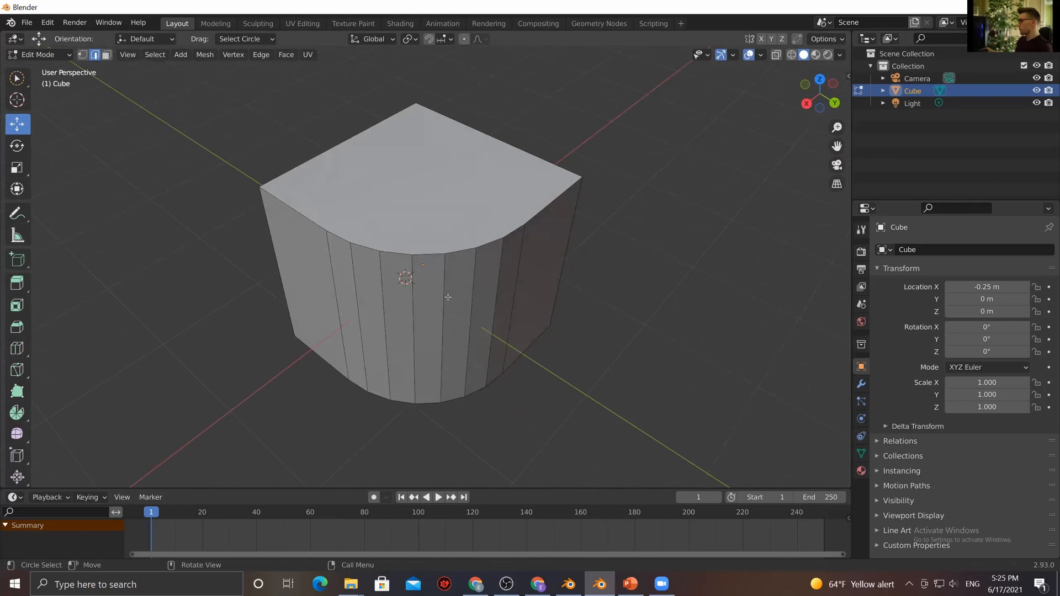
# Switch to Object Mode and apply Shade Smooth to the bevelled cube
pyautogui.press('Tab')
pyautogui.rightClick(505, 303)
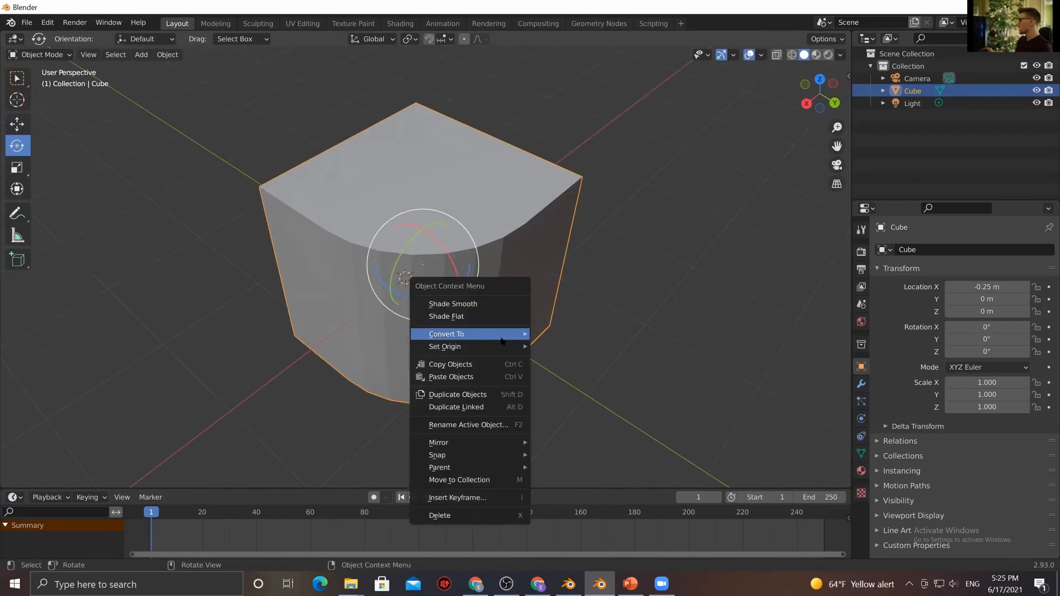
pyautogui.click(504, 305)
# Apply Shade Smooth to the bevelled cube and enable Auto Smooth at 30° in its mesh normals settings
pyautogui.click(861, 453)
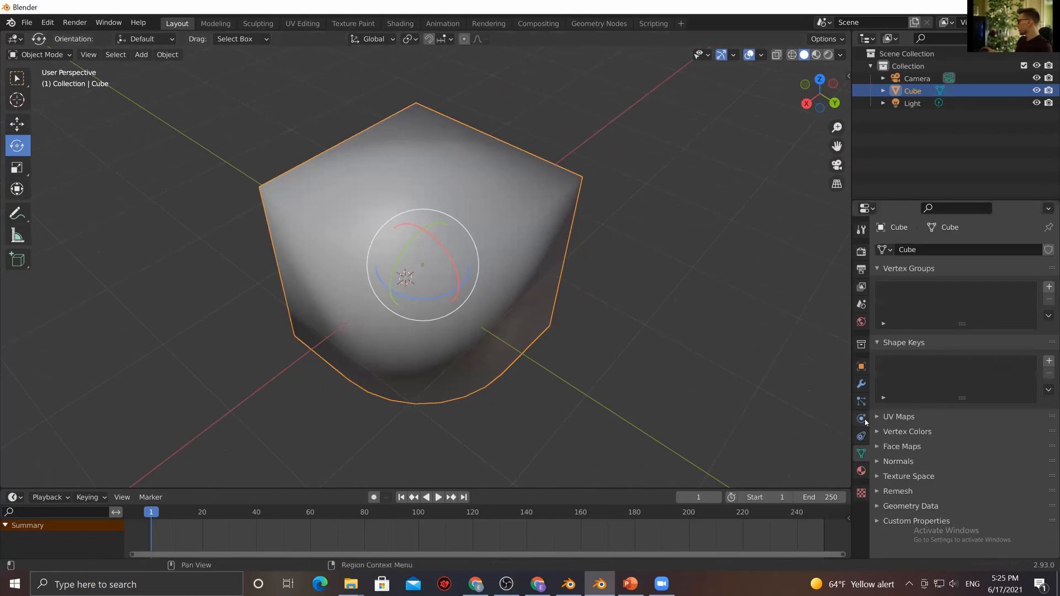
pyautogui.rightClick(455, 320)
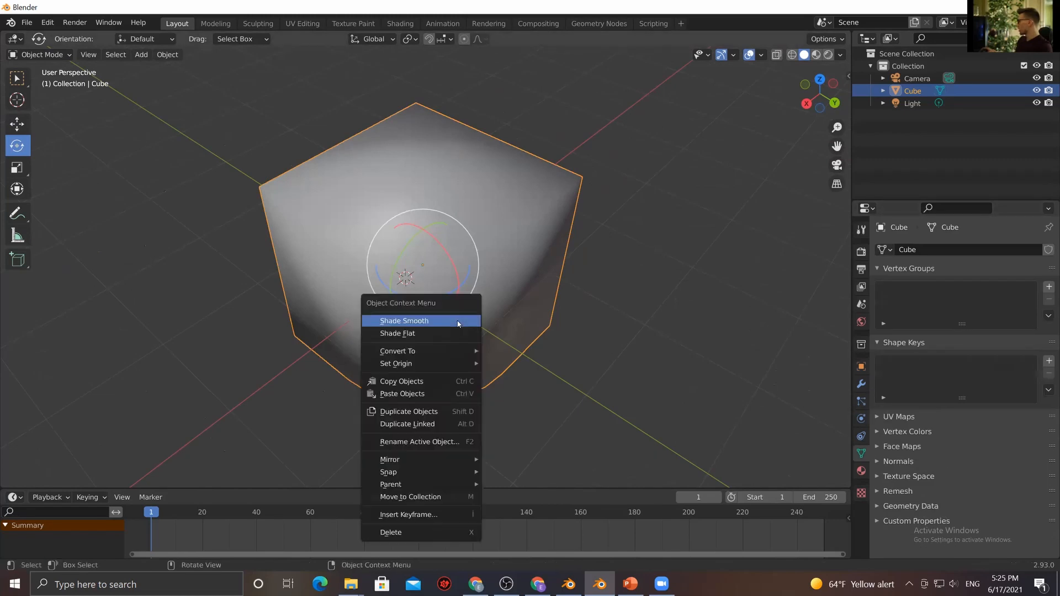
pyautogui.click(418, 320)
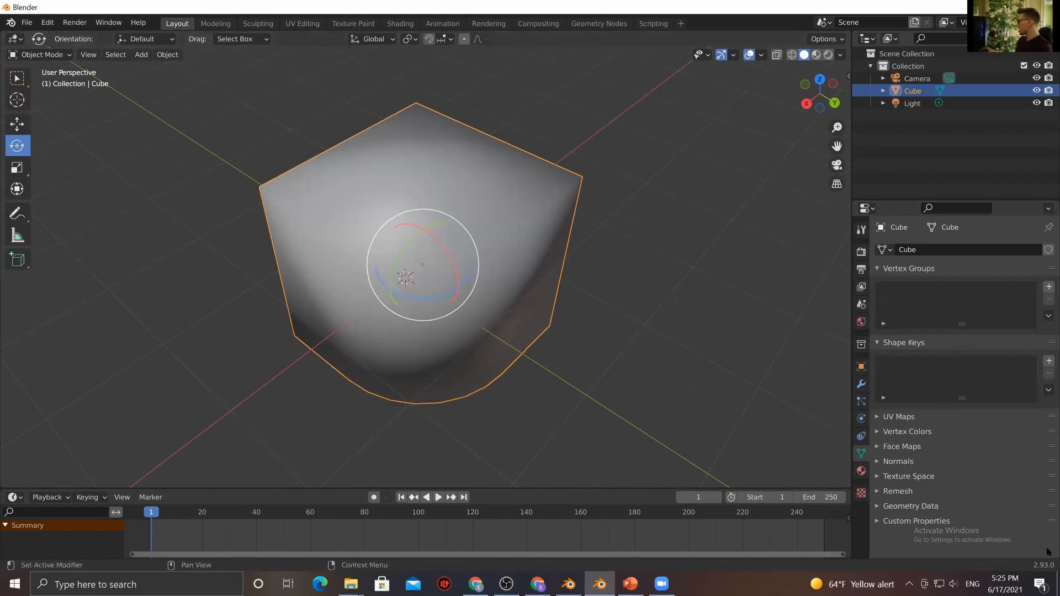
pyautogui.click(878, 463)
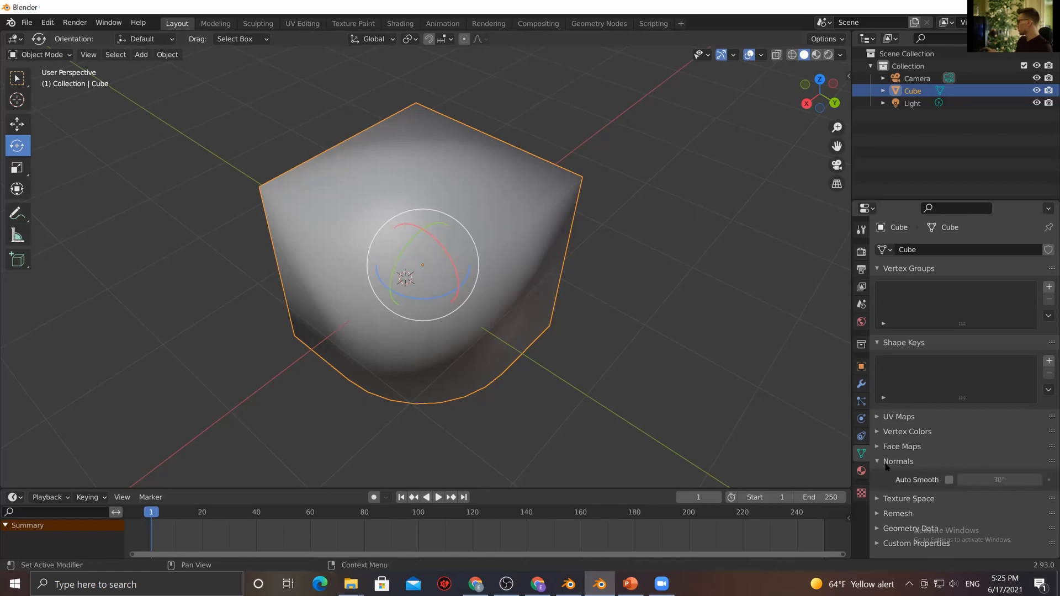
pyautogui.click(948, 480)
pyautogui.moveTo(551, 385)
pyautogui.mouseDown(button='middle')
pyautogui.moveTo(535, 392)
pyautogui.moveTo(581, 383)
pyautogui.moveTo(553, 374)
pyautogui.moveTo(585, 386)
pyautogui.mouseUp(button='middle')
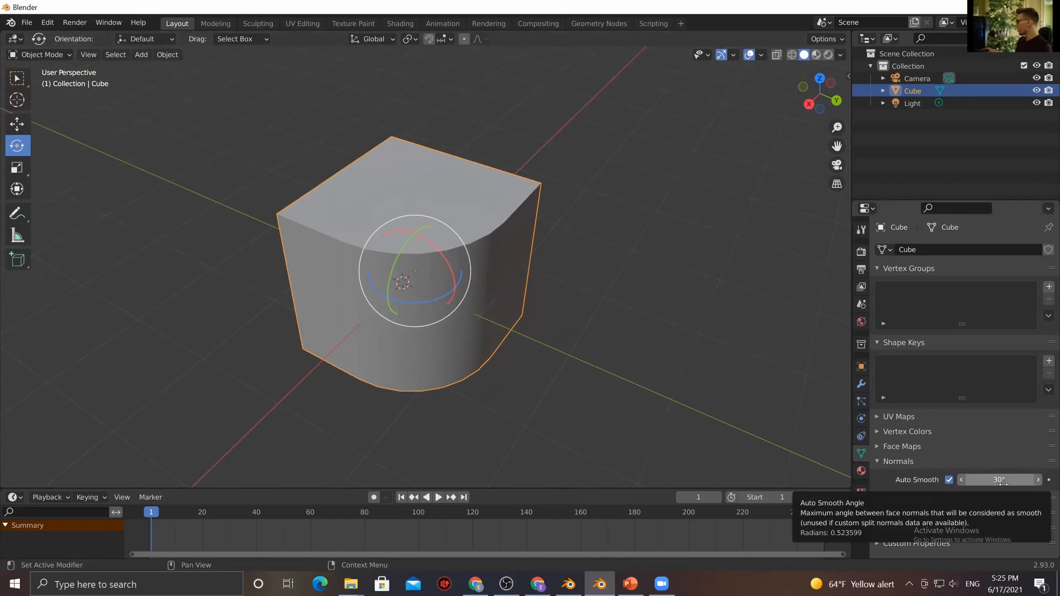
pyautogui.scroll(3, 475, 397)
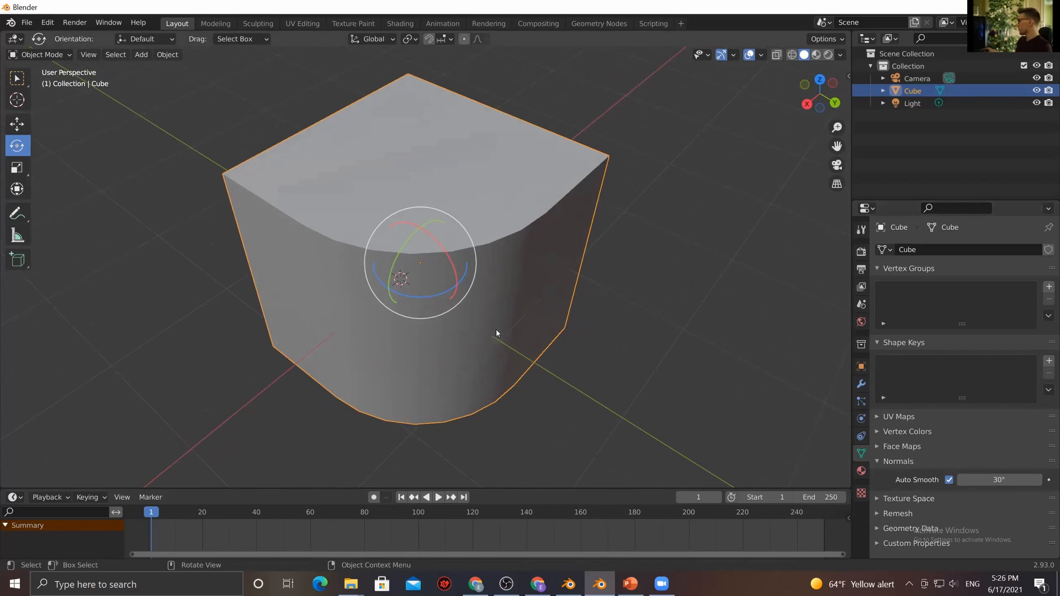
pyautogui.moveTo(381, 368)
pyautogui.mouseDown(button='middle')
pyautogui.moveTo(406, 355)
pyautogui.moveTo(388, 355)
pyautogui.moveTo(395, 366)
pyautogui.mouseUp(button='middle')
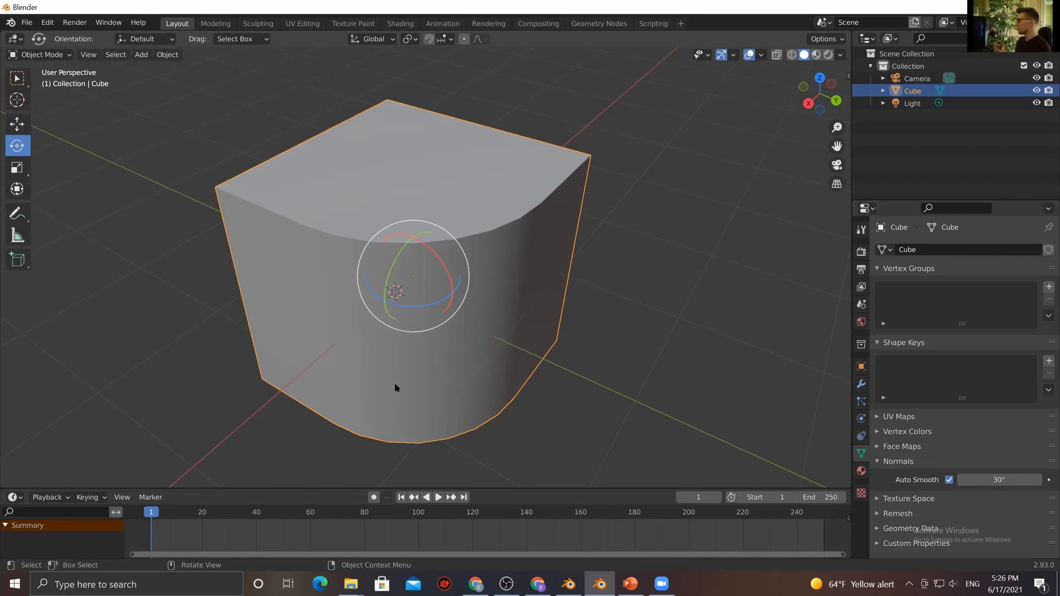
# Examine the rounded corner's edges in Edit Mode, clear the selection, and compare the shading in Object Mode
pyautogui.press('Tab')
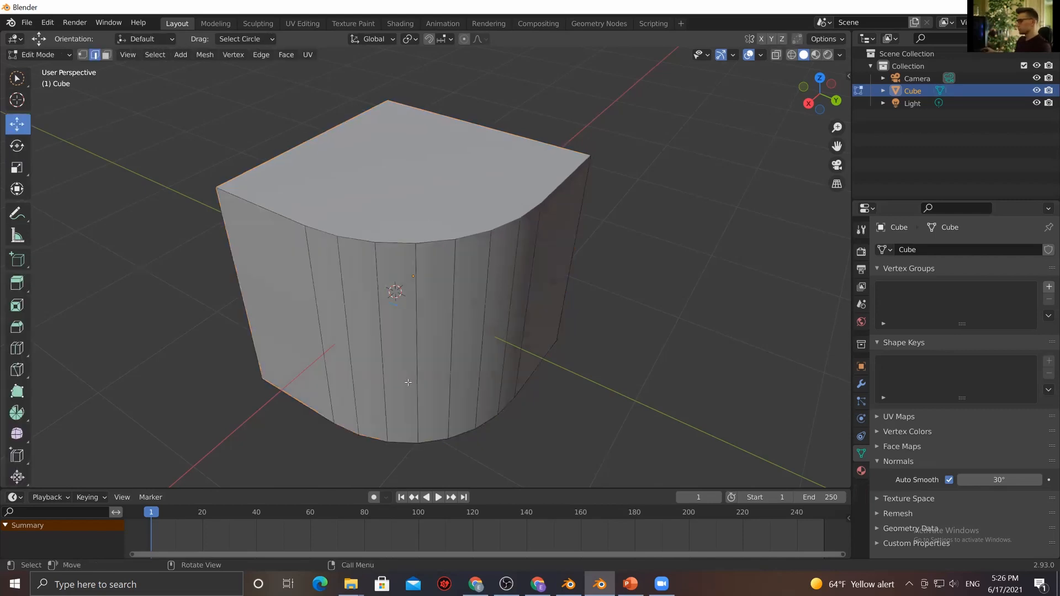
pyautogui.moveTo(417, 377); pyautogui.dragTo(398, 380, button='middle')
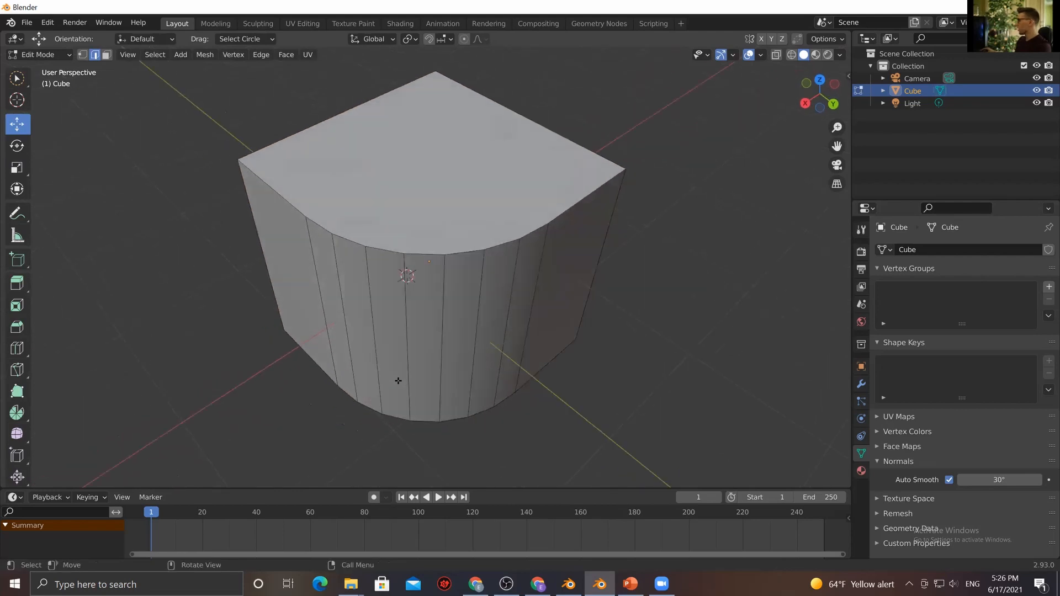
pyautogui.click(406, 251)
pyautogui.hotkey('alt', 'a')
pyautogui.press('Tab')
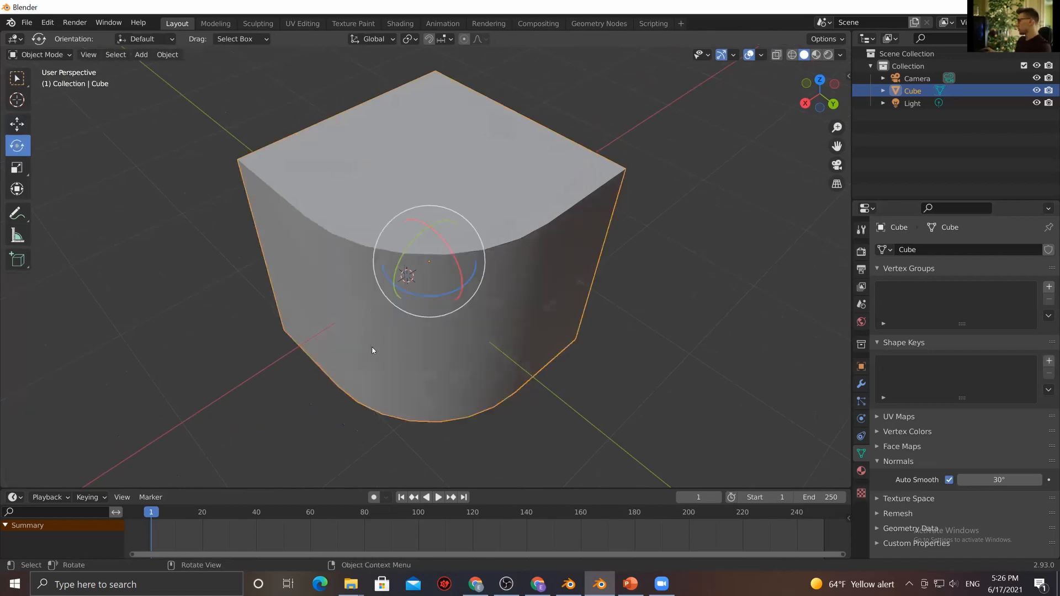
# In Edit Mode, select all faces of the rounded corner with circle select and delete them
pyautogui.press('Tab')
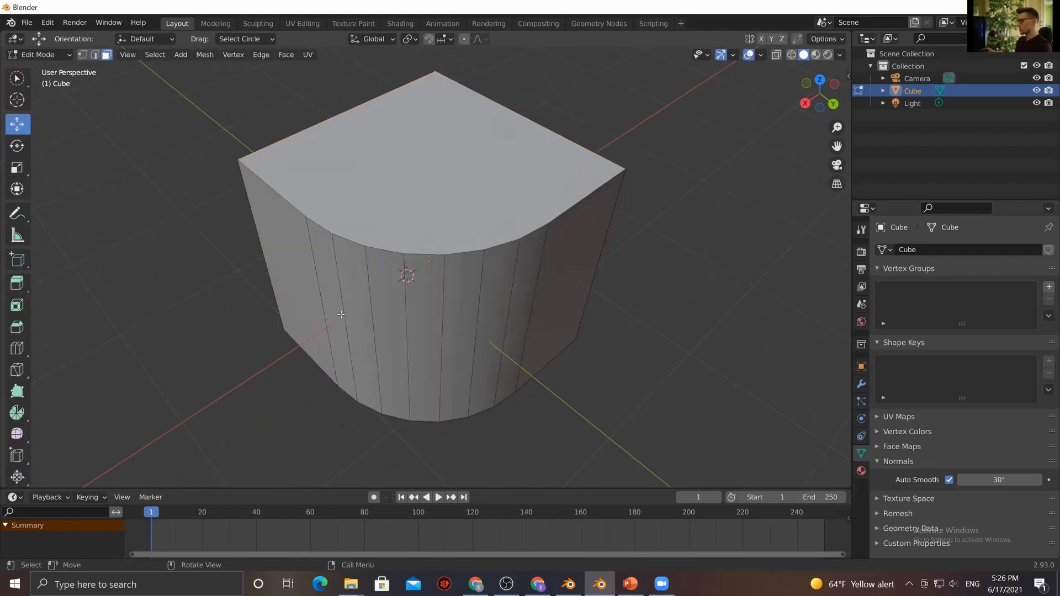
pyautogui.press('q')
pyautogui.press('Escape')
pyautogui.press('c')
pyautogui.moveTo(338, 339); pyautogui.dragTo(511, 343)
pyautogui.press('Escape')
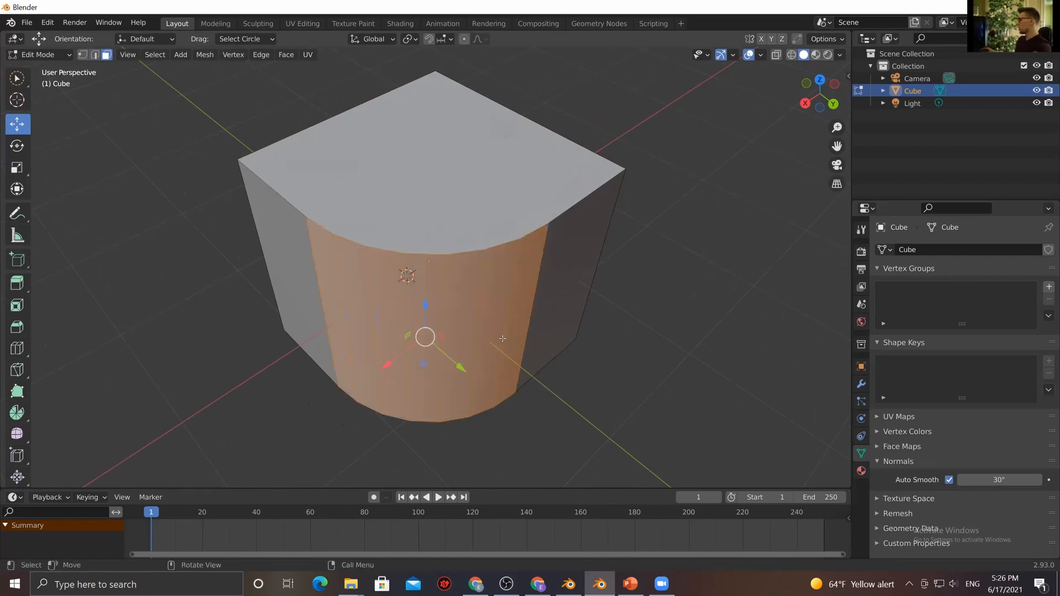
pyautogui.press('x')
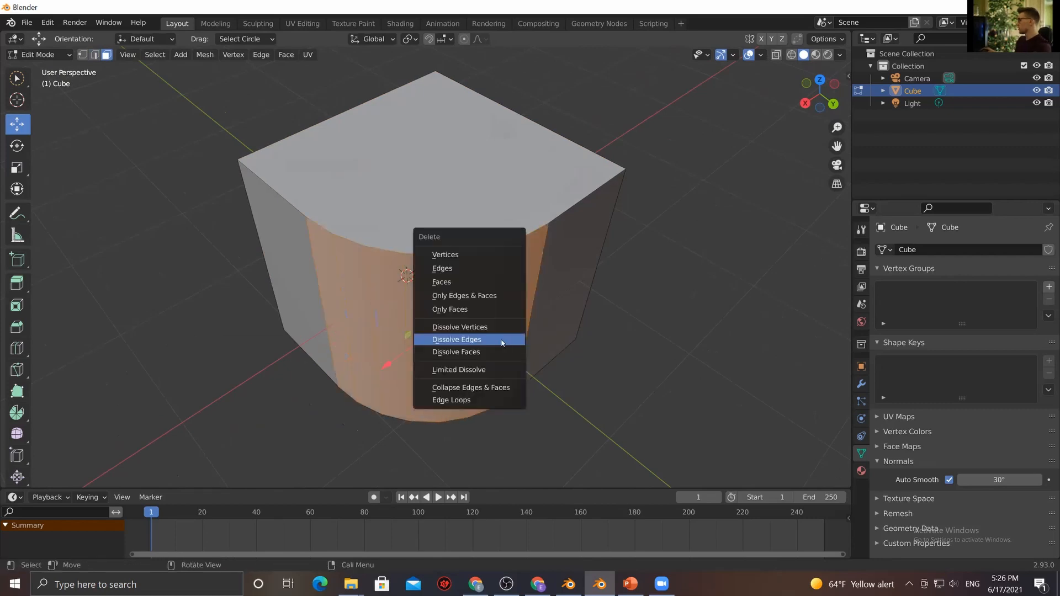
pyautogui.click(450, 282)
# Delete the cube's top and bottom faces, leaving only the side walls
pyautogui.click(440, 229)
pyautogui.press('x')
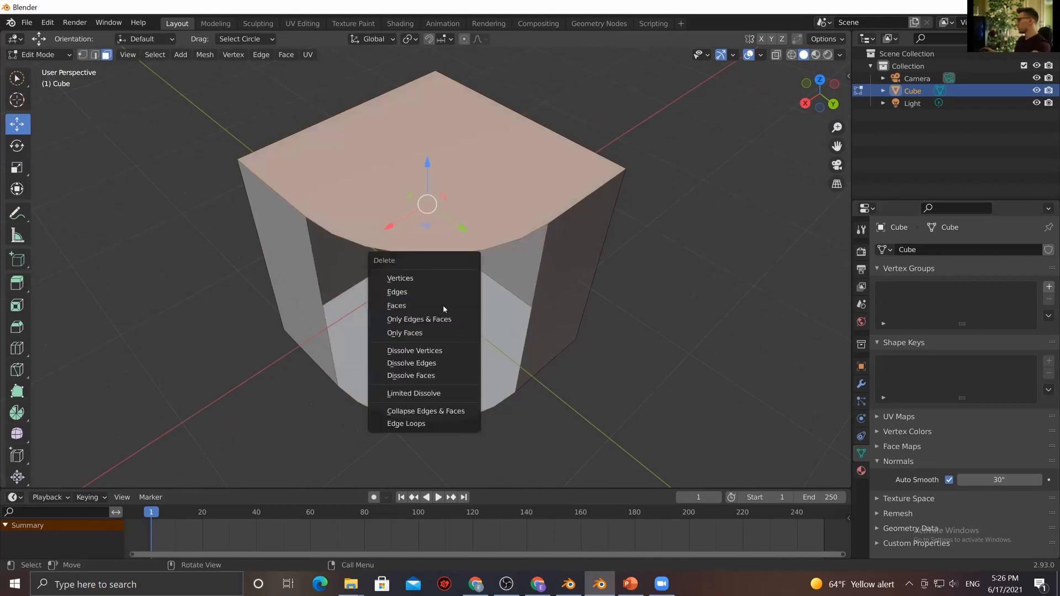
pyautogui.click(410, 304)
pyautogui.press('x')
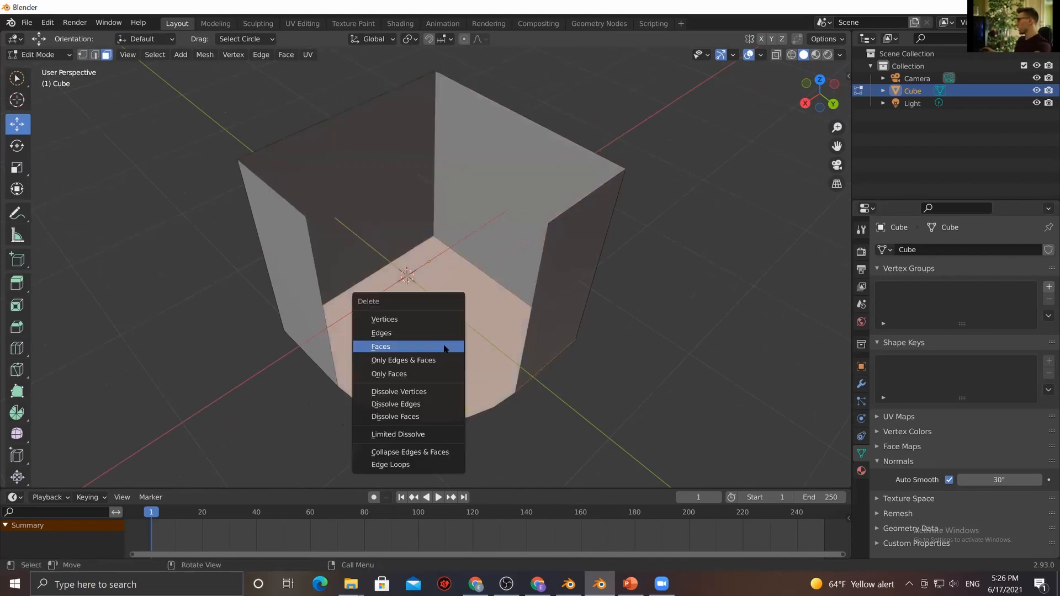
pyautogui.click(444, 348)
# In edge select mode, select the free vertical edge of the Y-side wall and move it toward the missing corner
pyautogui.click(528, 343)
pyautogui.press('2')
pyautogui.click(527, 343)
pyautogui.scroll(-1, 492, 350)
pyautogui.moveTo(487, 334); pyautogui.dragTo(363, 189)
# Set the snap target to Vertex with Closest and turn snapping on
pyautogui.click(452, 40)
pyautogui.click(432, 90)
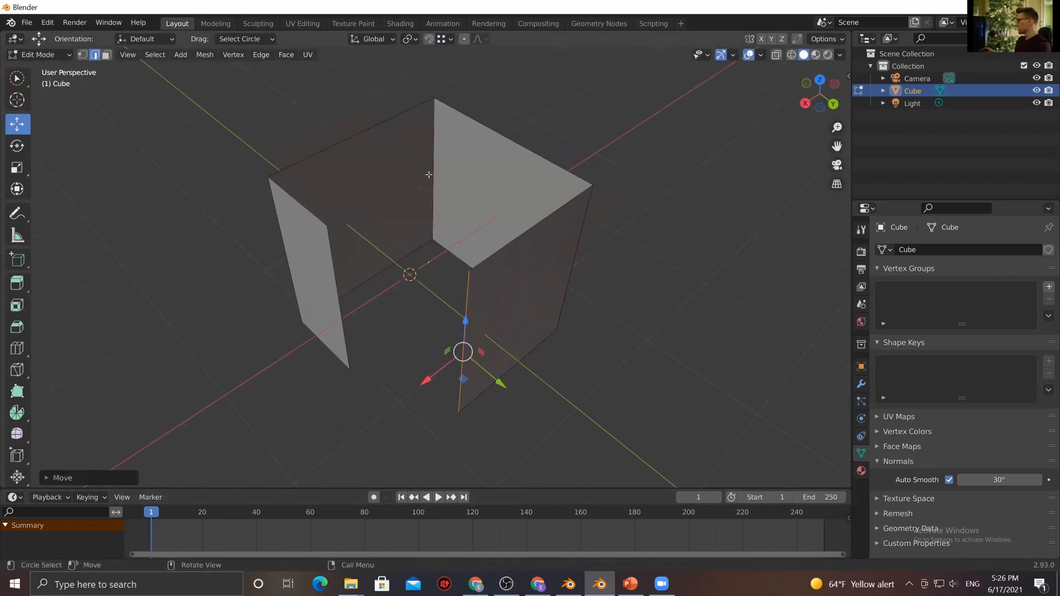
pyautogui.click(443, 40)
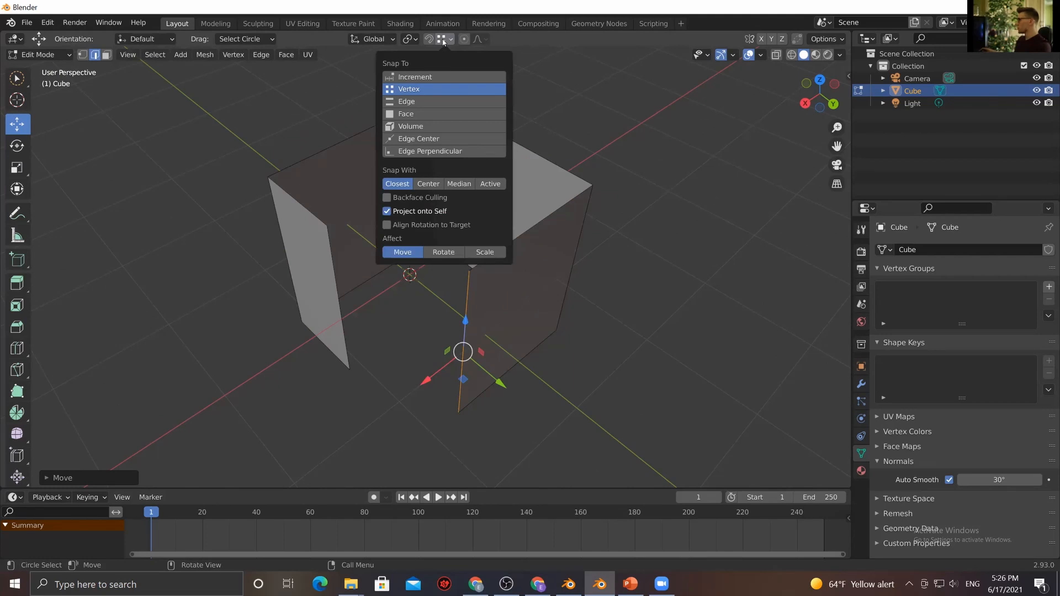
pyautogui.click(443, 41)
pyautogui.click(443, 43)
pyautogui.click(442, 42)
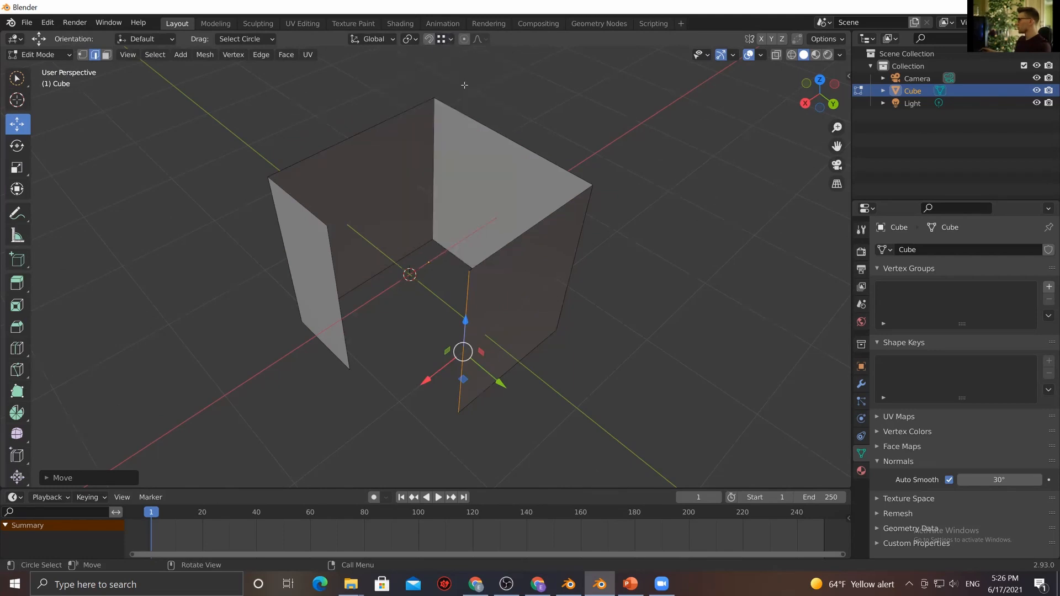
pyautogui.click(427, 42)
pyautogui.click(443, 40)
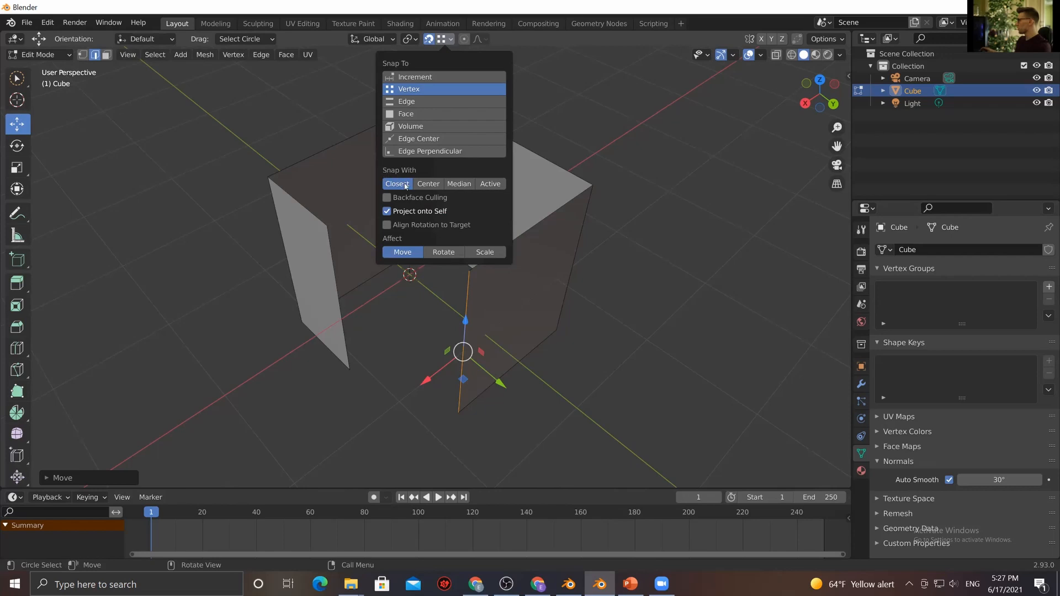
# Extend the first wall's free edge to align with the other wall, and snap the other wall's free edge onto it to close the corner
pyautogui.press('g')
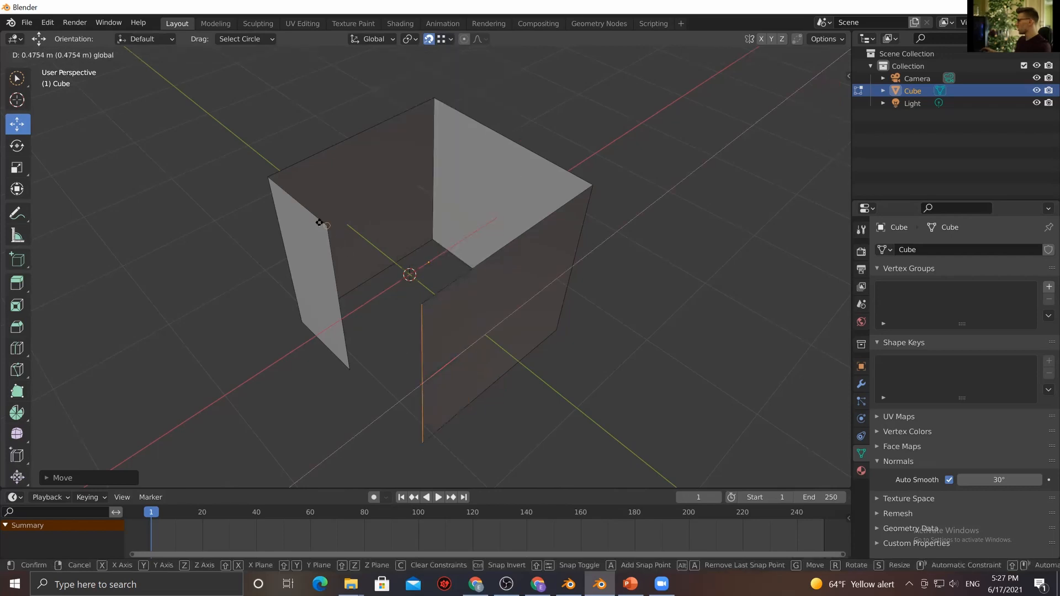
pyautogui.click(319, 222)
pyautogui.click(331, 288)
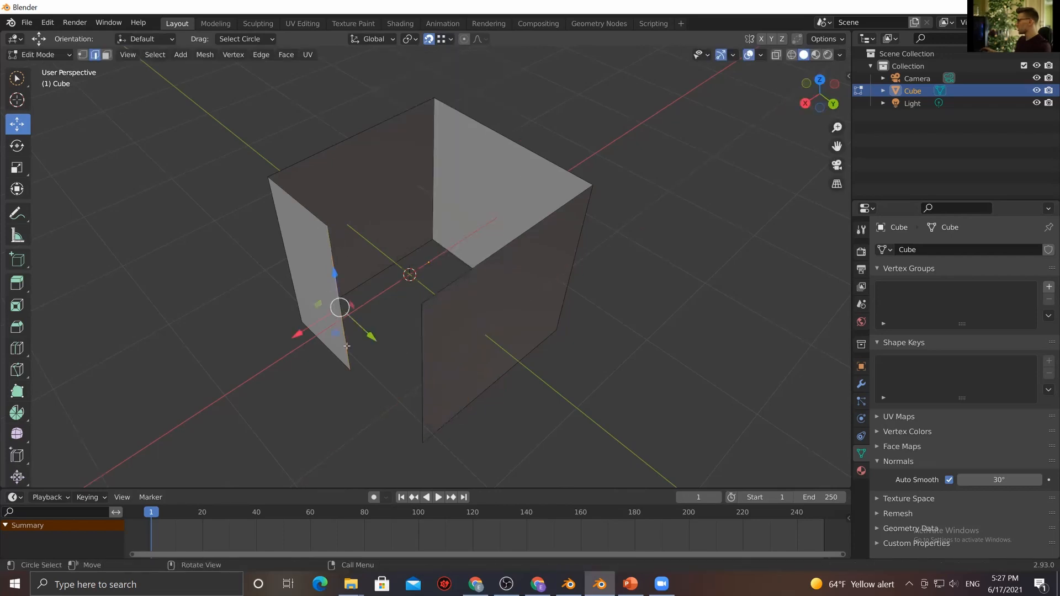
pyautogui.press('g')
pyautogui.click(442, 322)
pyautogui.press('q')
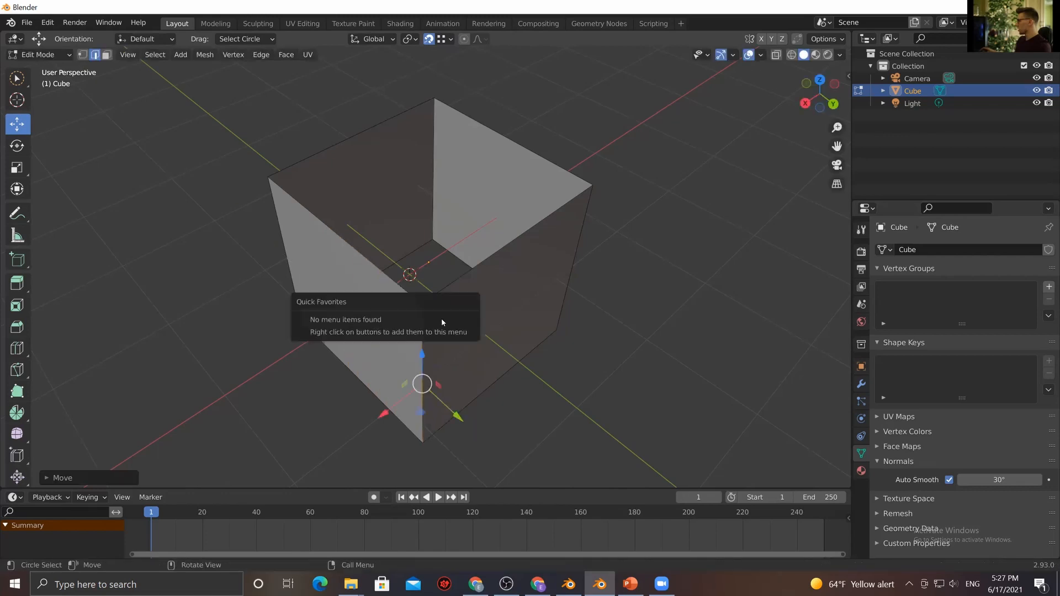
pyautogui.press('Escape')
# Select the whole mesh and merge its overlapping corner vertices by distance
pyautogui.press('3')
pyautogui.press('a')
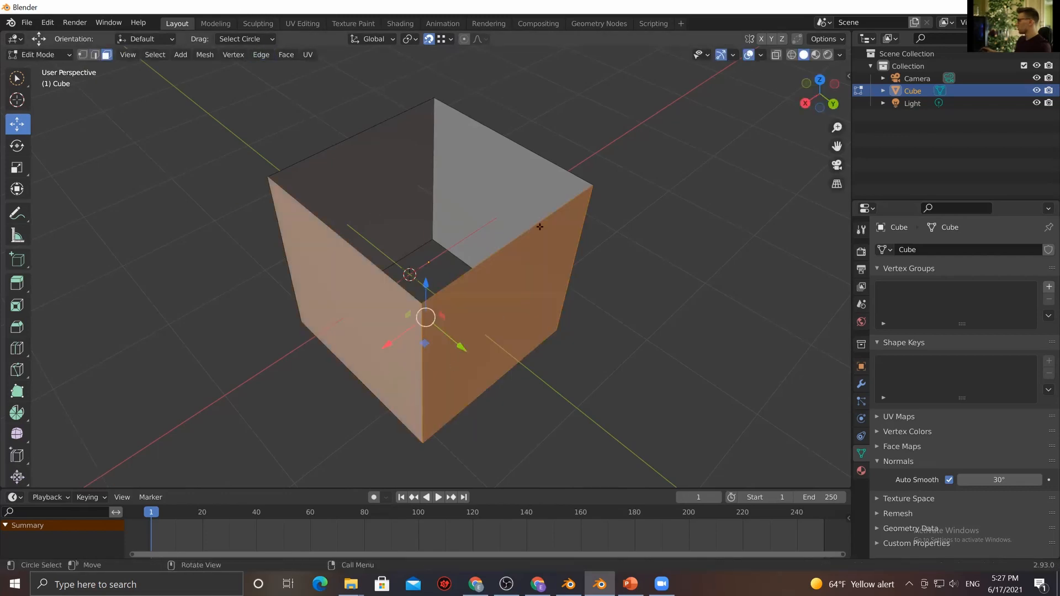
pyautogui.scroll(-1, 495, 240)
pyautogui.hotkey('alt', 'a')
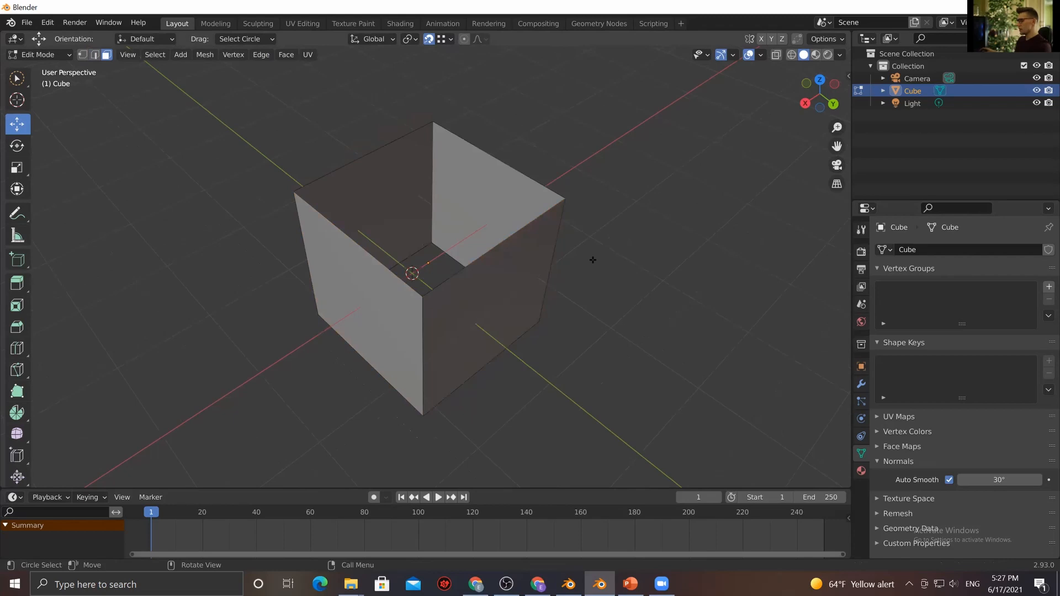
pyautogui.press('a')
pyautogui.click(286, 55)
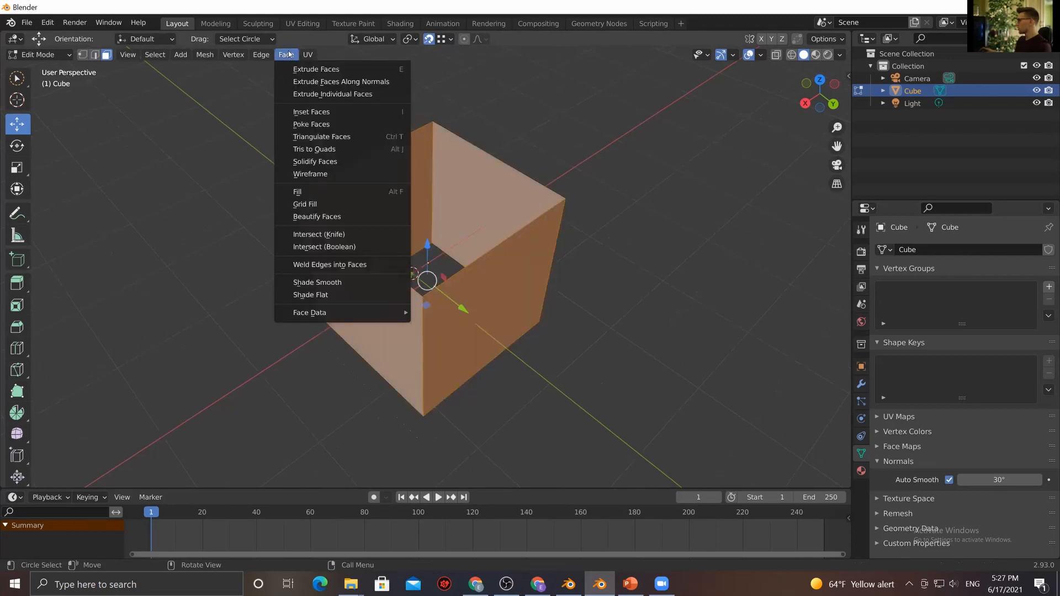
pyautogui.moveTo(227, 53)
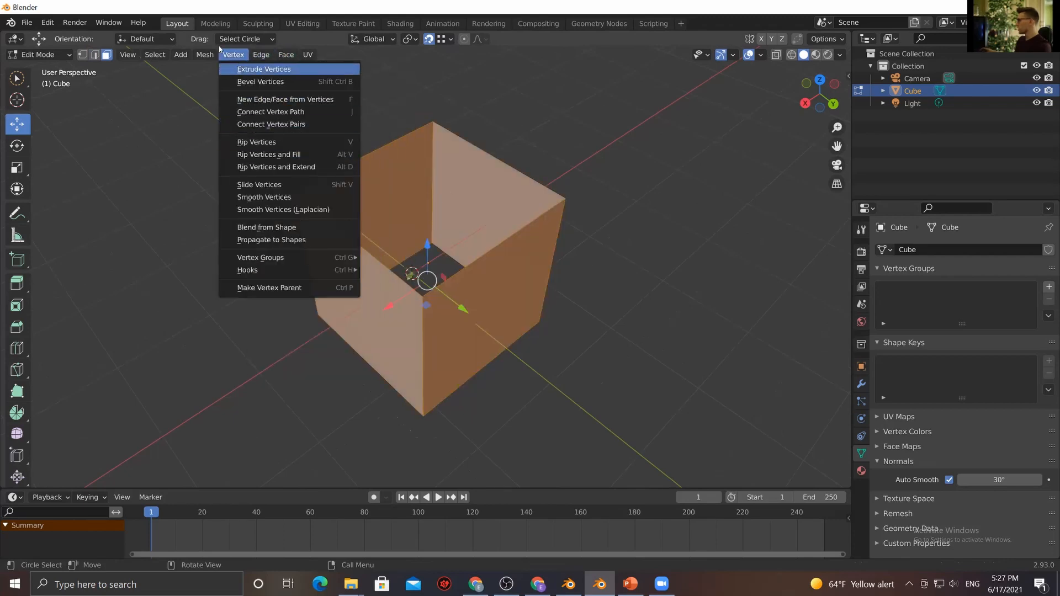
pyautogui.moveTo(232, 142)
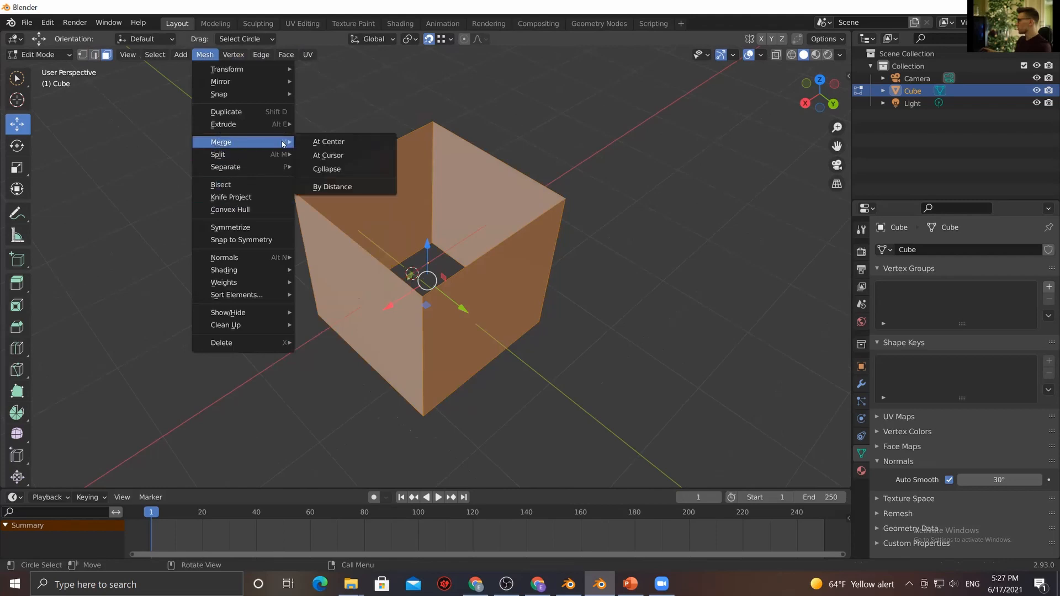
pyautogui.click(343, 188)
pyautogui.click(580, 346)
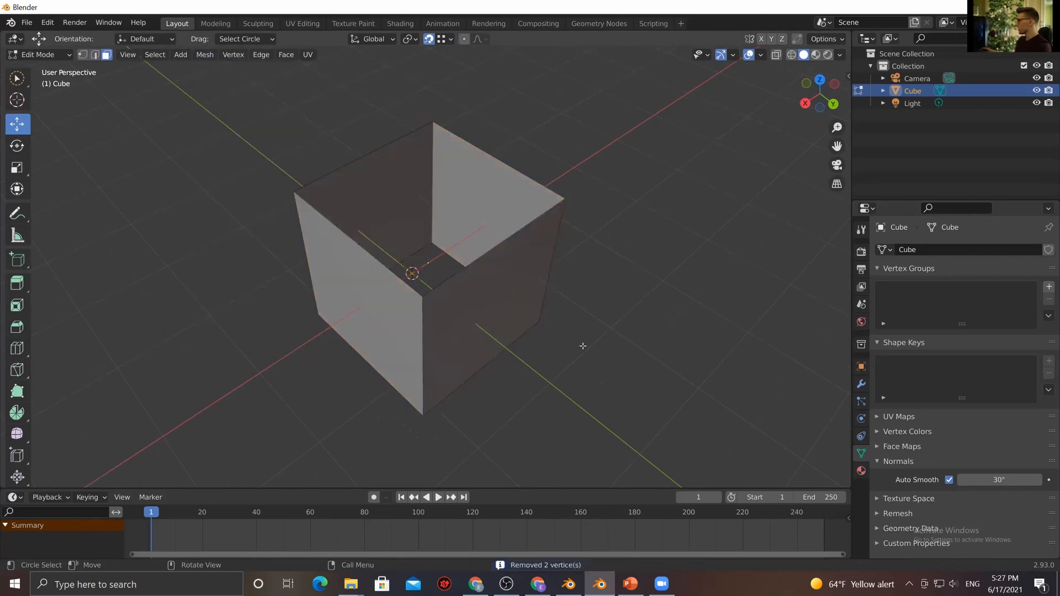
# Try bevelling the merged front vertical edge with 12 segments about 1.06 m wide, and undo the bevel
pyautogui.moveTo(508, 320); pyautogui.dragTo(503, 249, button='middle')
pyautogui.press('a')
pyautogui.hotkey('alt', 'z')
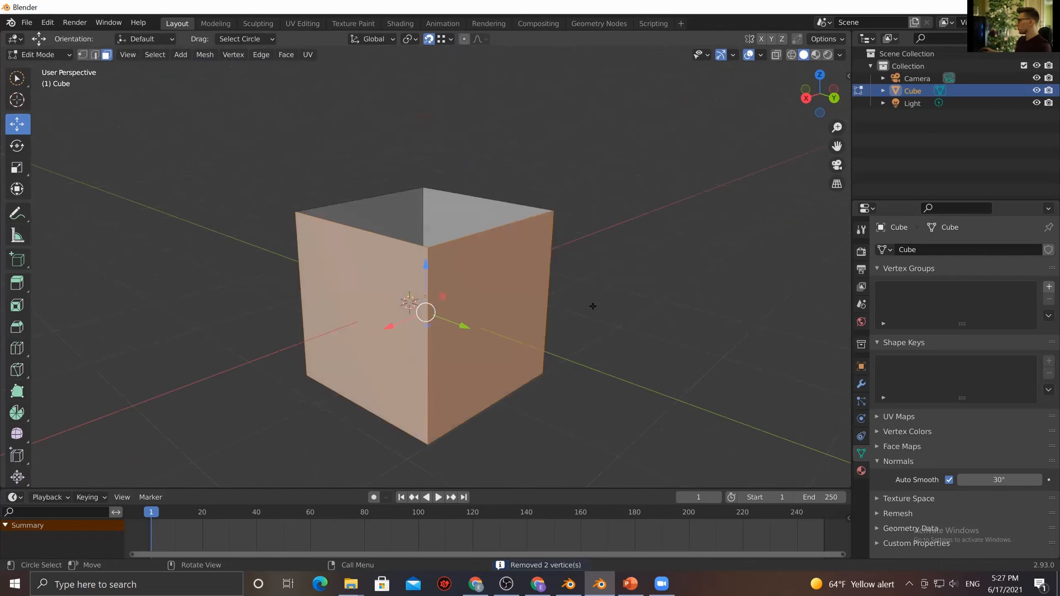
pyautogui.moveTo(592, 306); pyautogui.dragTo(494, 395, button='middle')
pyautogui.press('2')
pyautogui.press('c')
pyautogui.click(428, 380)
pyautogui.press('Escape')
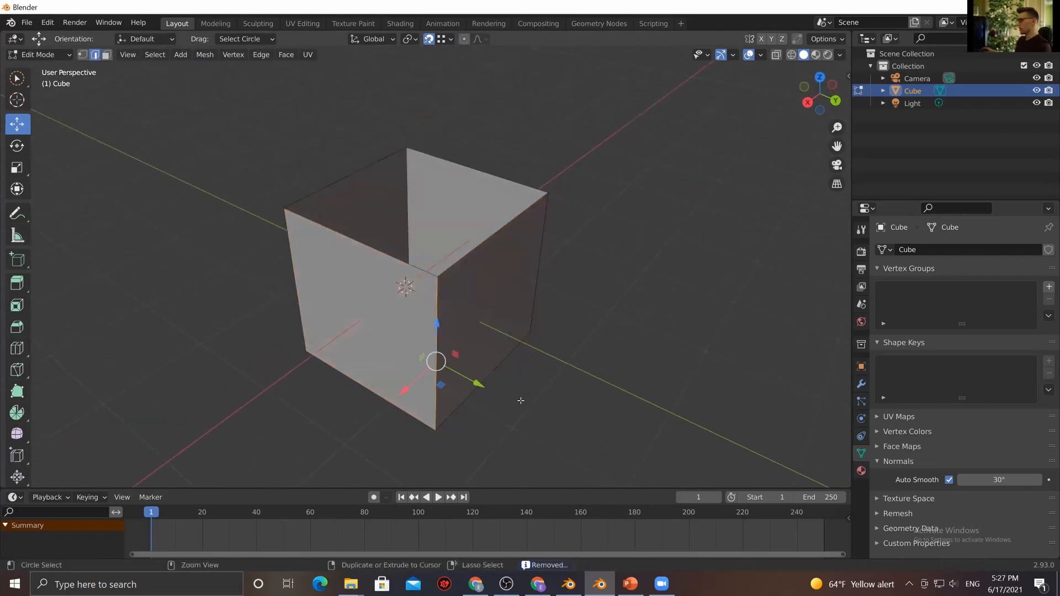
pyautogui.hotkey('ctrl', 'b')
pyautogui.scroll(3, 610, 393)
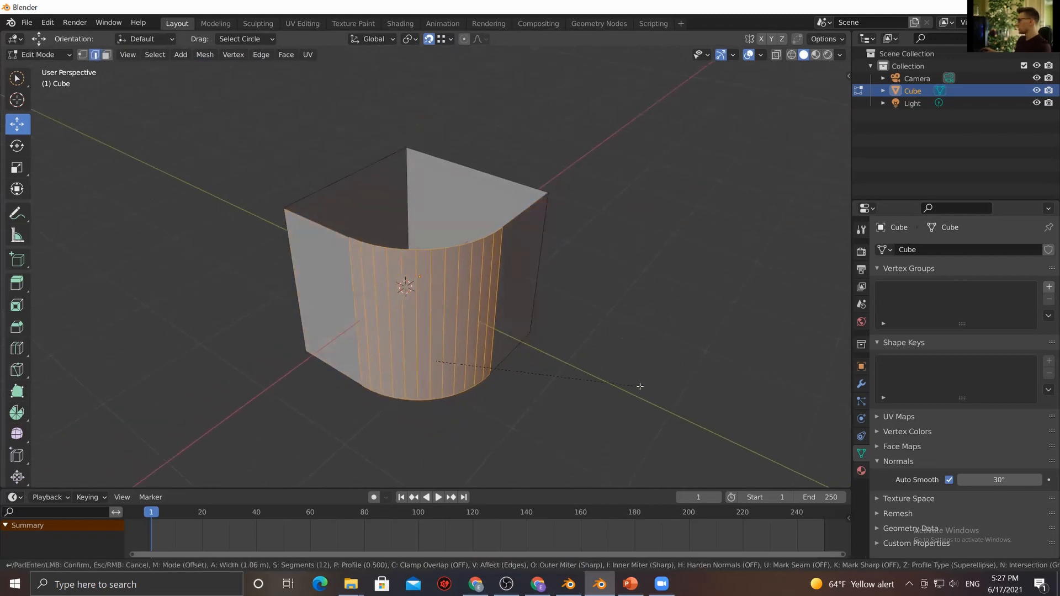
pyautogui.click(632, 387)
pyautogui.hotkey('ctrl', 'z')
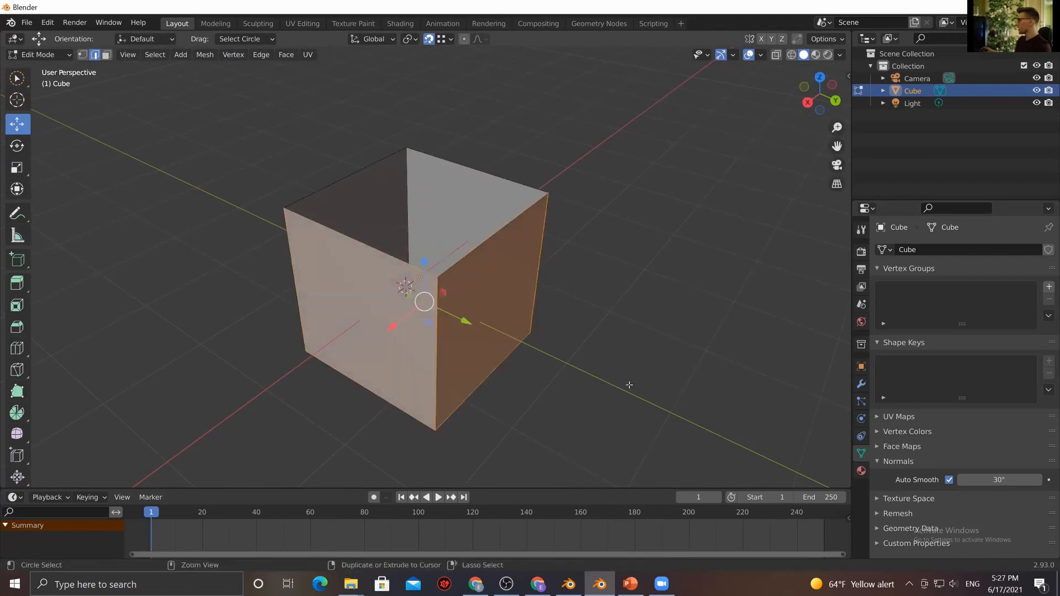
# Check the closed front corner of the open box and return to Object Mode
pyautogui.moveTo(480, 350); pyautogui.dragTo(468, 359, button='middle')
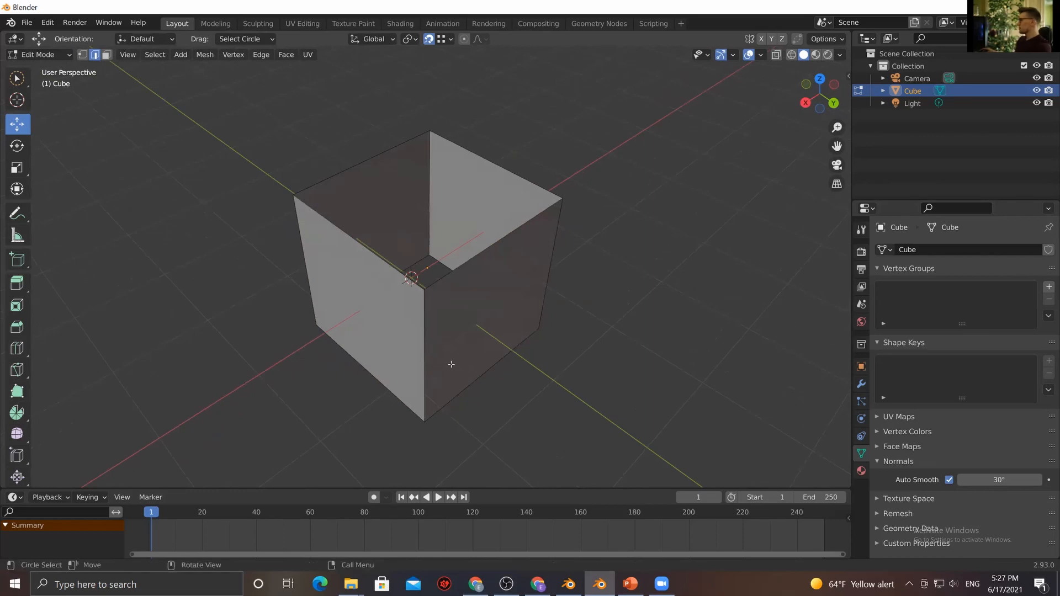
pyautogui.moveTo(451, 365)
pyautogui.mouseDown(button='middle')
pyautogui.moveTo(461, 367)
pyautogui.moveTo(454, 375)
pyautogui.mouseUp(button='middle')
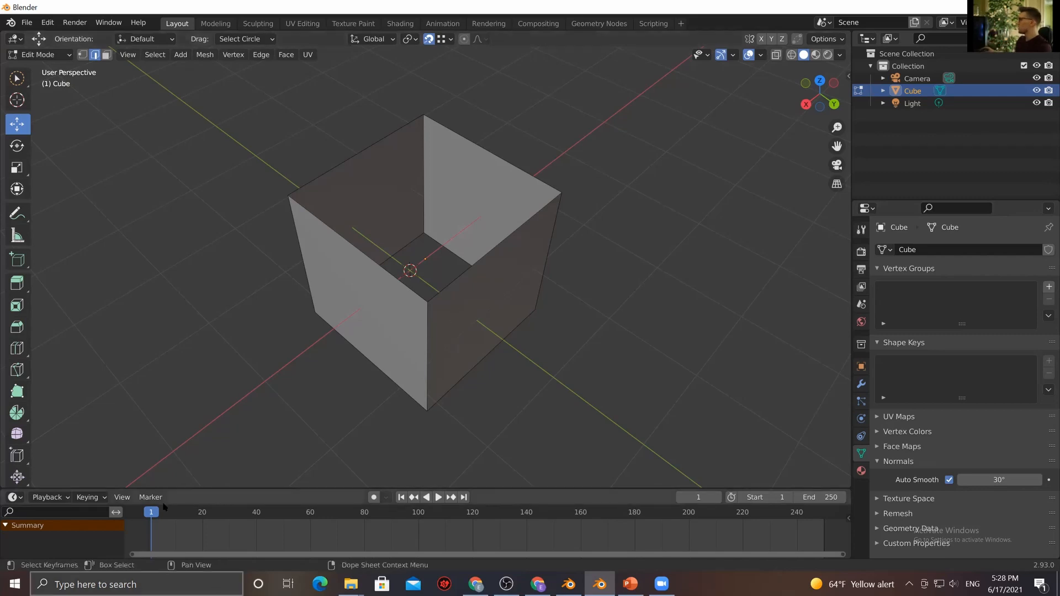
pyautogui.click(54, 58)
pyautogui.click(45, 69)
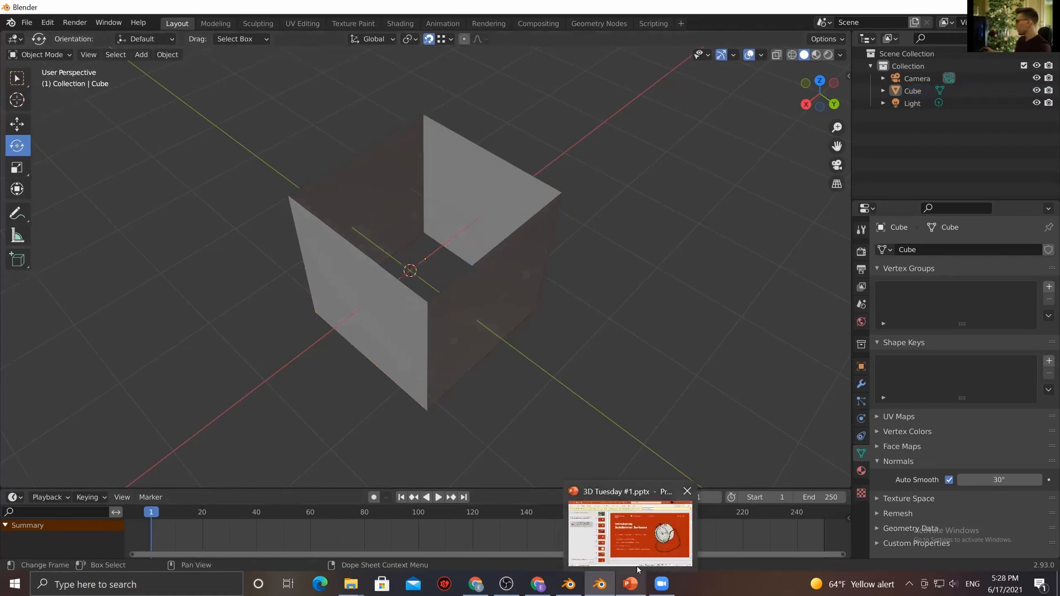
# Switch to the 3D Tuesday #1 presentation in PowerPoint and run its slide show to the Introducing Subdivision Surfaces slide
pyautogui.click(637, 567)
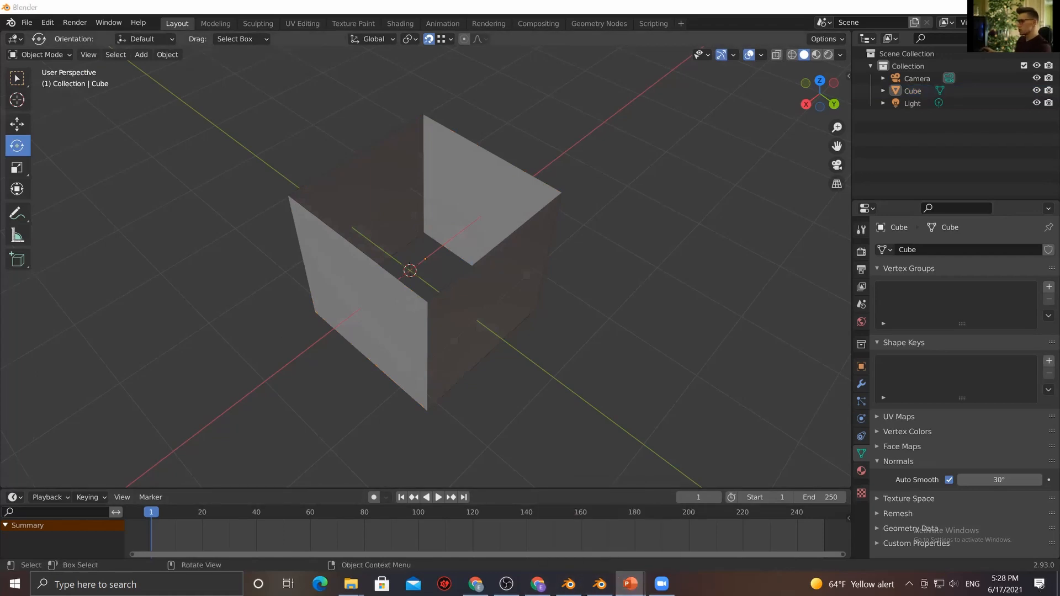
pyautogui.press('F5')
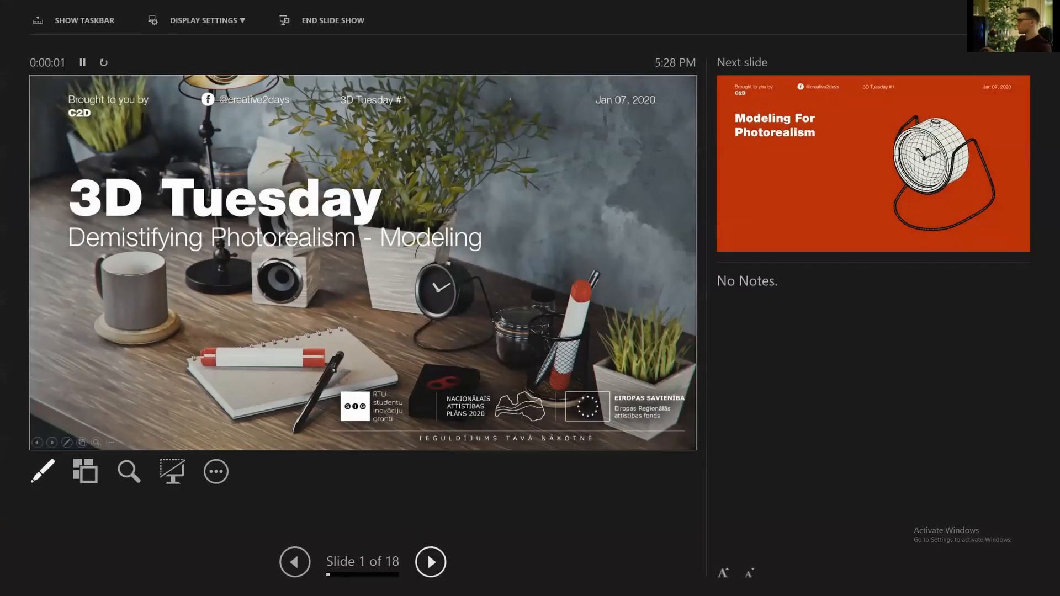
pyautogui.click(204, 20)
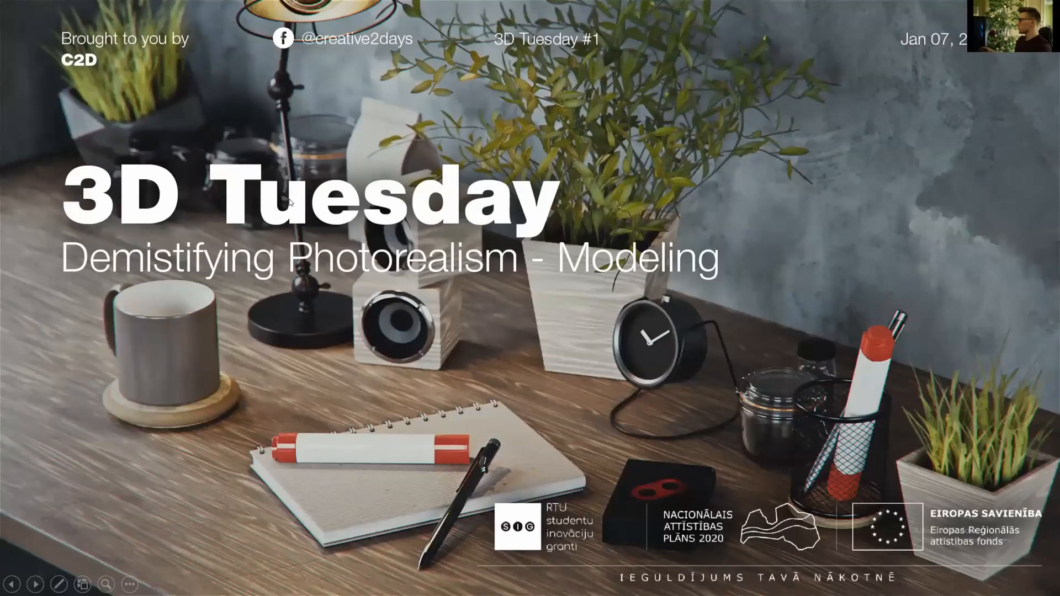
pyautogui.click(291, 201)
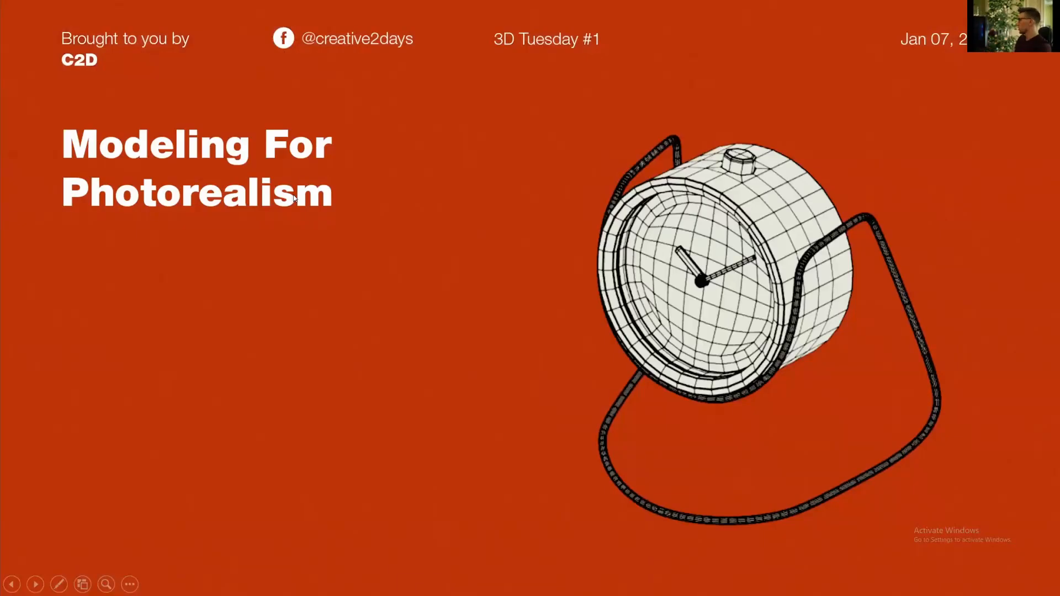
pyautogui.click(294, 199)
pyautogui.click(294, 199)
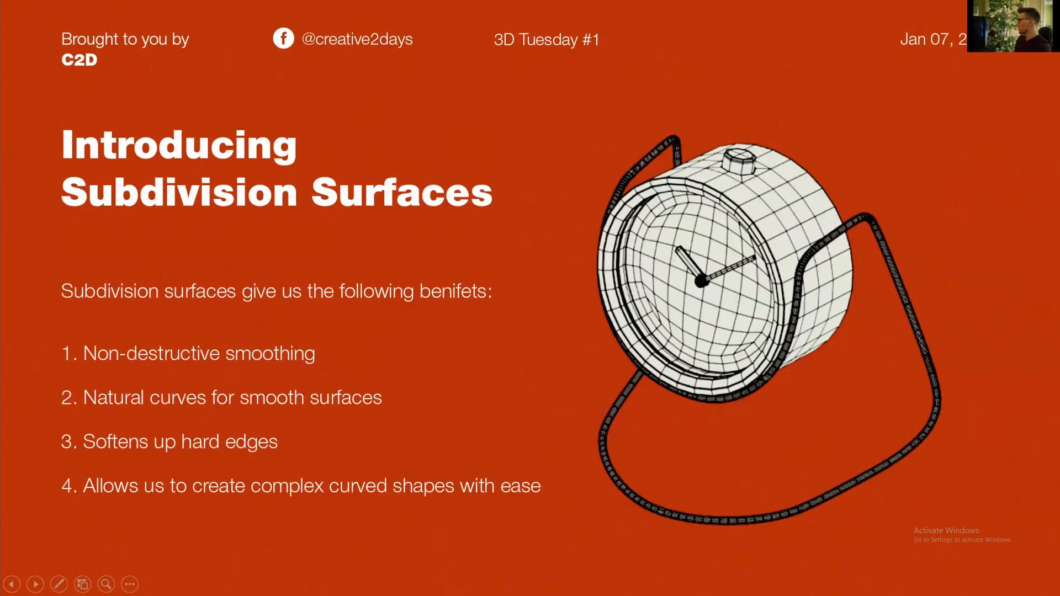
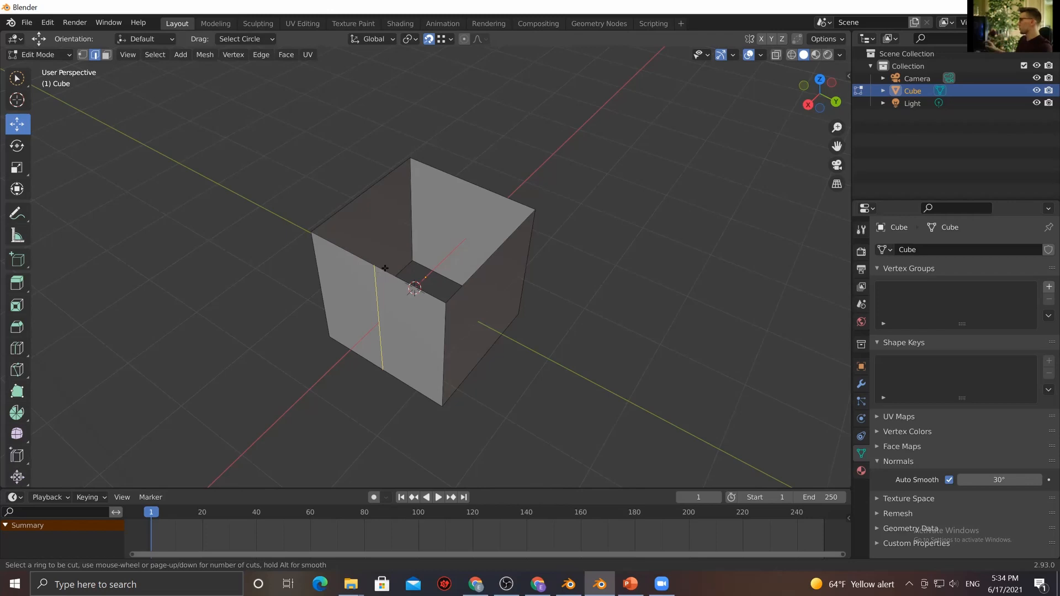
# Add four evenly spaced vertical loop cuts across the front wall of the open box
pyautogui.scroll(1, 385, 290)
pyautogui.scroll(2, 386, 291)
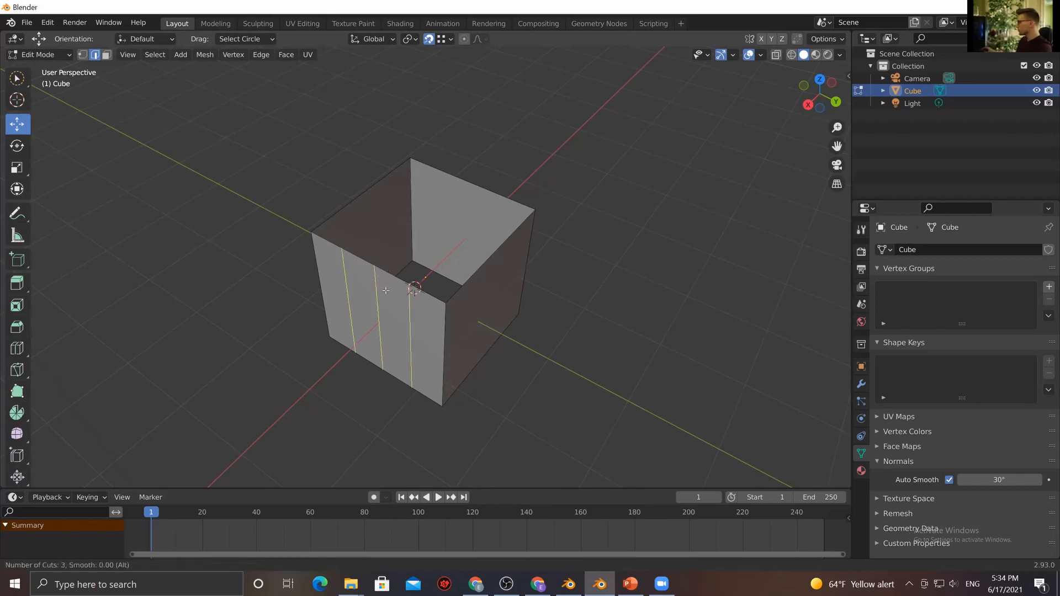
pyautogui.scroll(-2, 386, 290)
pyautogui.scroll(2, 385, 290)
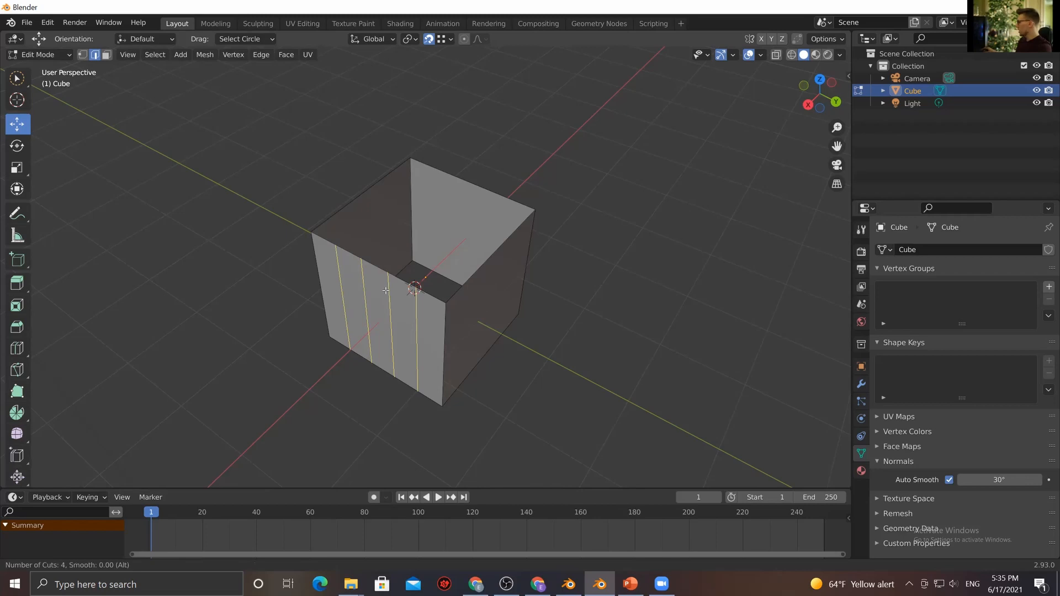
pyautogui.click(385, 290)
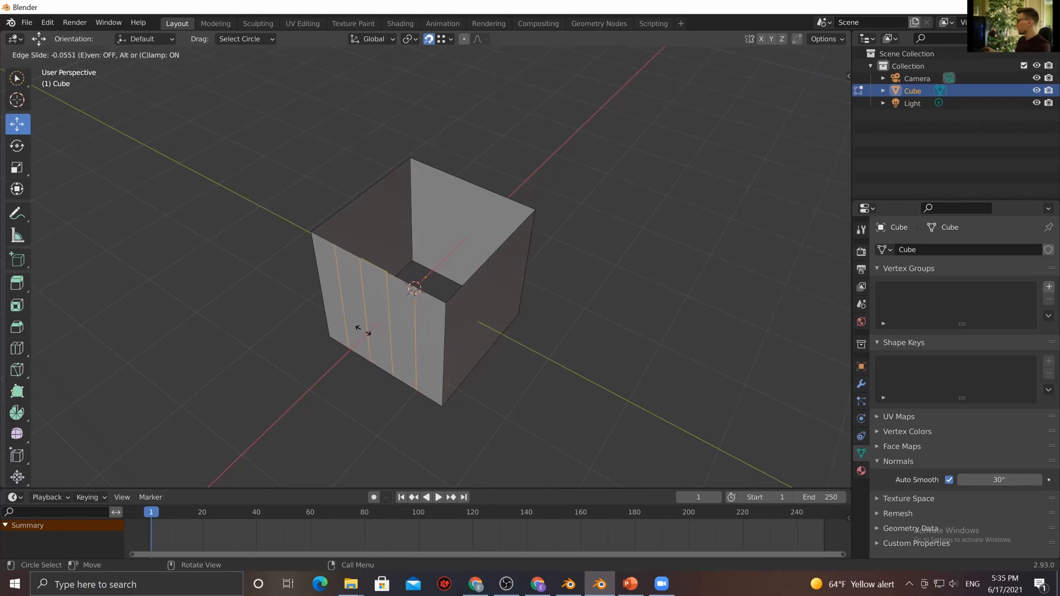
pyautogui.click(363, 330)
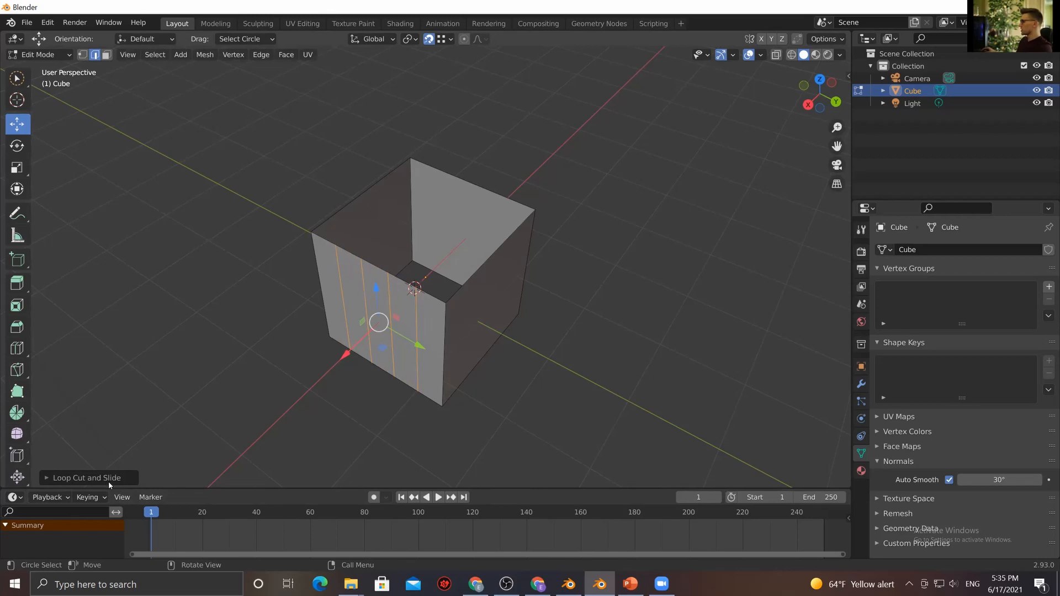
# Move the two vertical cut edges nearest the front corner outward along X to start curving the wall
pyautogui.click(345, 399)
pyautogui.click(421, 384)
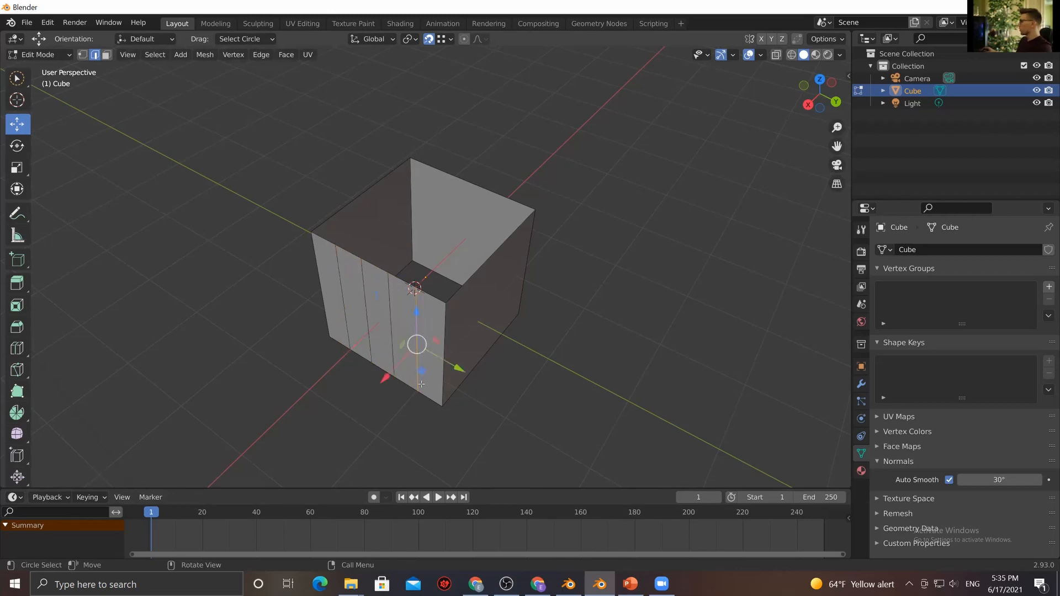
pyautogui.moveTo(436, 404); pyautogui.dragTo(444, 358, button='middle')
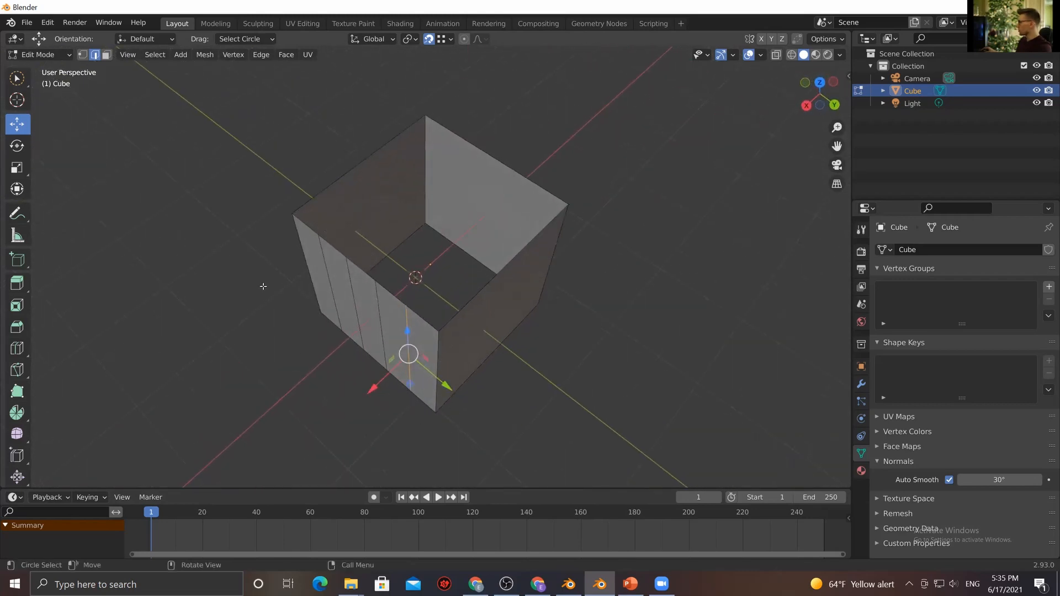
pyautogui.moveTo(381, 380); pyautogui.dragTo(331, 375)
pyautogui.click(377, 323)
pyautogui.click(349, 280)
pyautogui.click(336, 362)
pyautogui.click(356, 325)
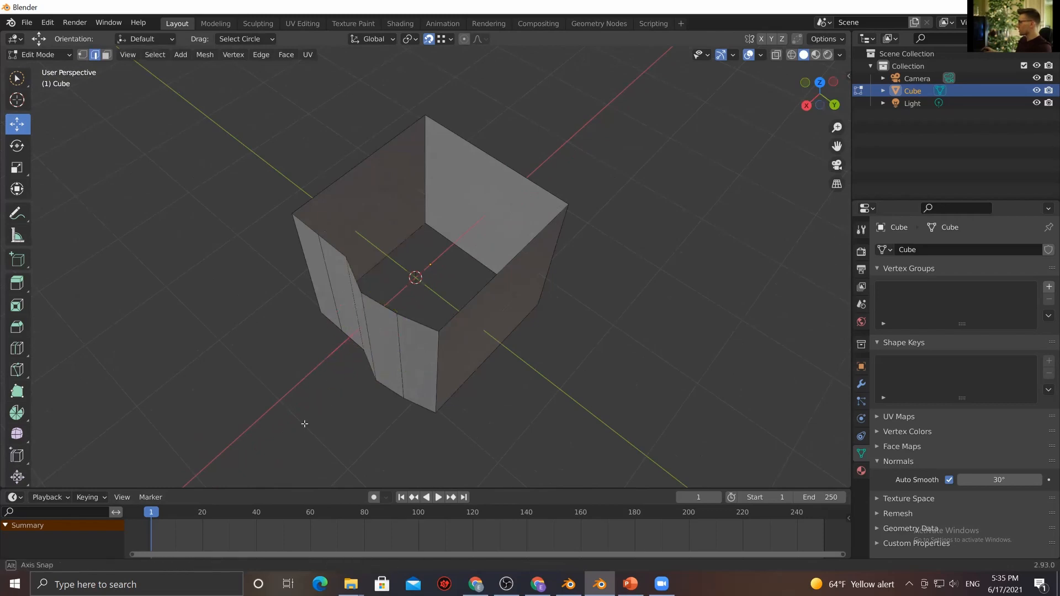
# Move the remaining two cut edges outward along X to complete the wall's curve, and return to Object Mode
pyautogui.moveTo(325, 365); pyautogui.dragTo(334, 375, button='middle')
pyautogui.moveTo(334, 375)
pyautogui.mouseDown()
pyautogui.moveTo(328, 386)
pyautogui.moveTo(296, 367)
pyautogui.moveTo(329, 387)
pyautogui.mouseUp()
pyautogui.click(332, 334)
pyautogui.click(362, 365)
pyautogui.moveTo(329, 388); pyautogui.dragTo(409, 390, button='middle')
pyautogui.press('Tab')
pyautogui.click(519, 360)
pyautogui.click(407, 390)
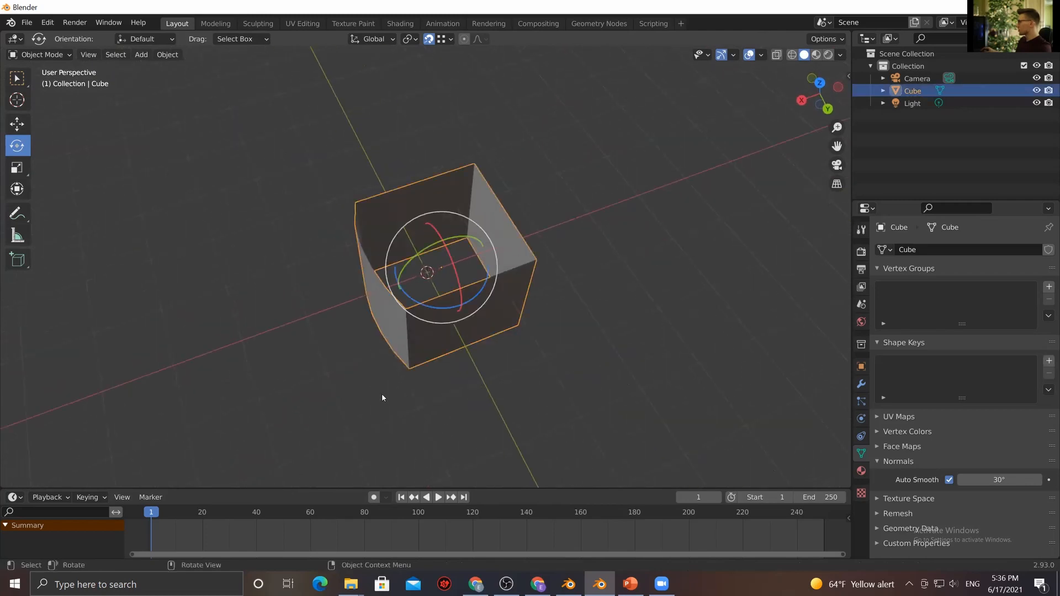
# Examine the curved wall's shape and shading from several angles in Object Mode
pyautogui.moveTo(338, 386); pyautogui.dragTo(377, 373, button='middle')
pyautogui.click(393, 340)
pyautogui.click(387, 362)
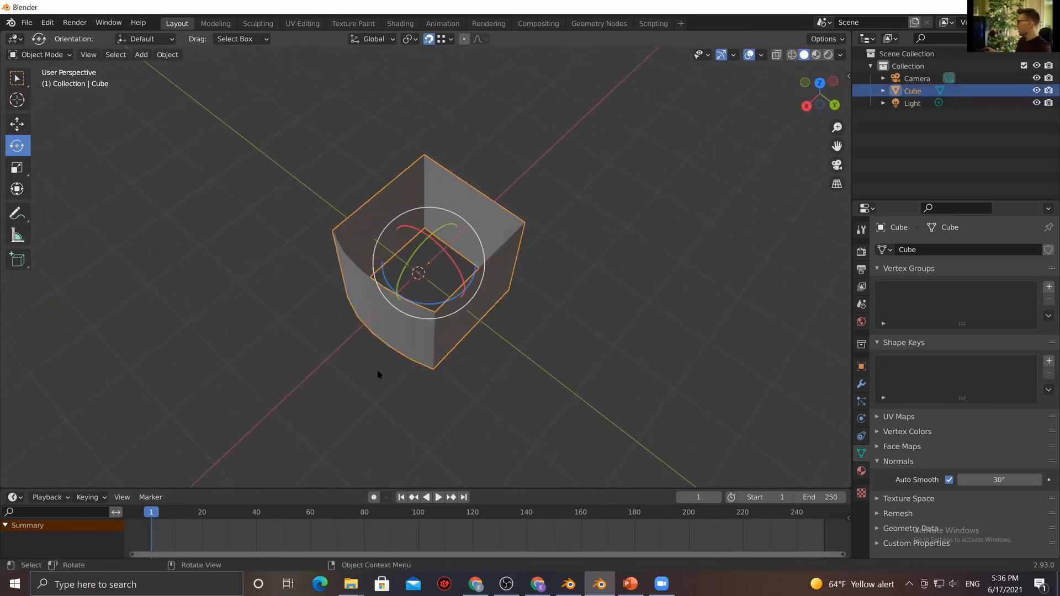
pyautogui.click(365, 379)
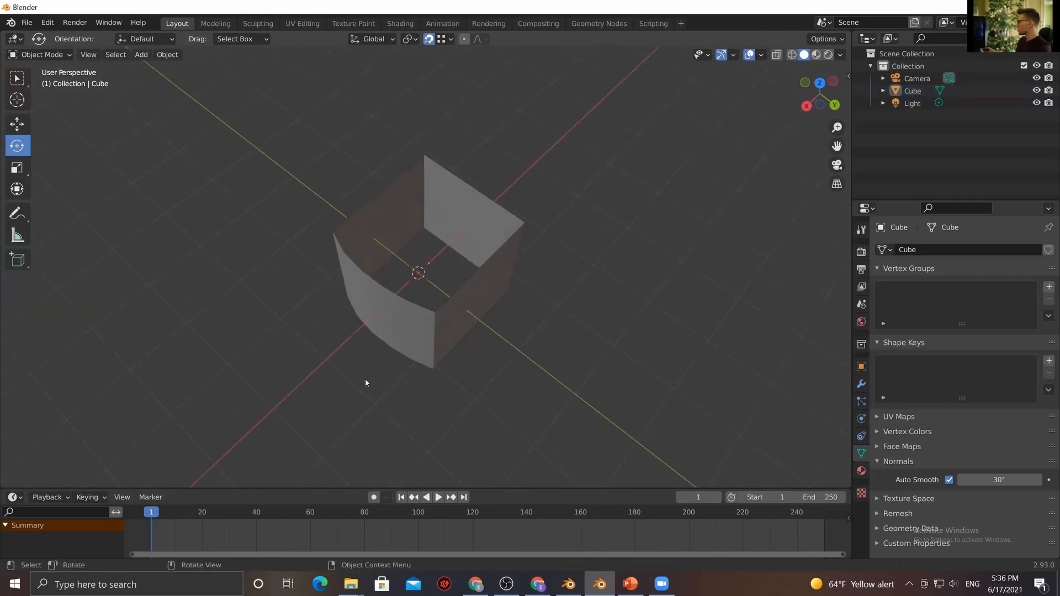
pyautogui.click(445, 341)
pyautogui.moveTo(463, 402); pyautogui.dragTo(469, 362, button='middle')
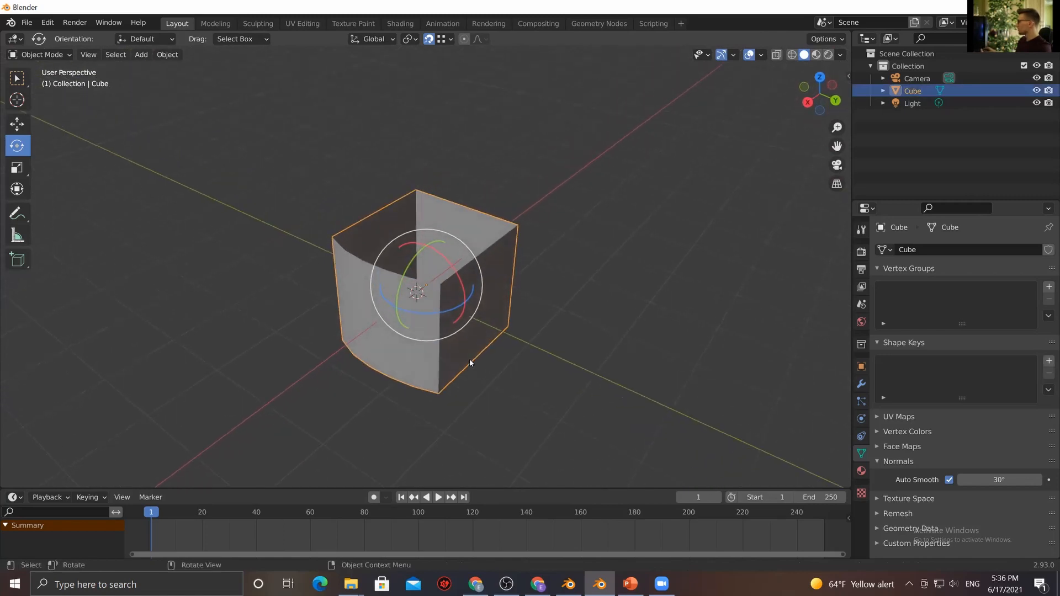
# Add a Subdivision Surface modifier to the open box with the curved wall
pyautogui.click(860, 386)
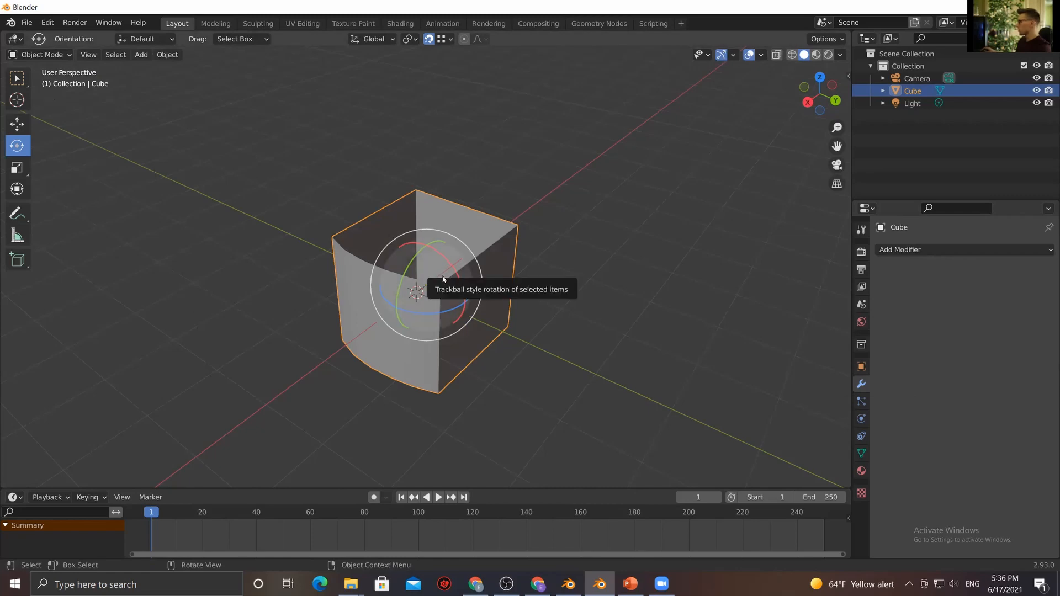
pyautogui.press('Tab')
pyautogui.press('Tab')
pyautogui.press('Tab')
pyautogui.press('Tab')
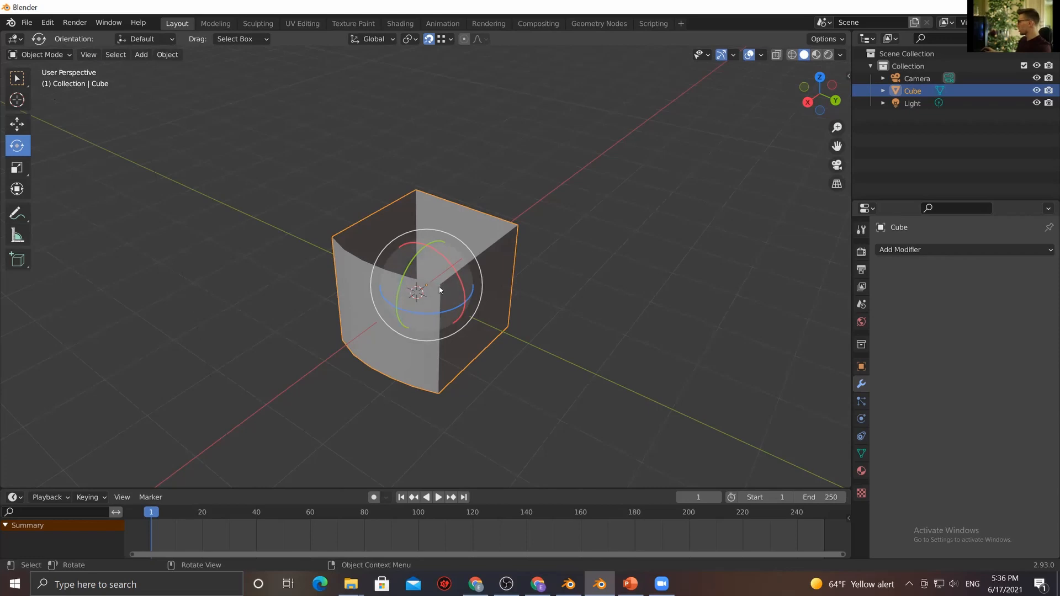
pyautogui.click(303, 275)
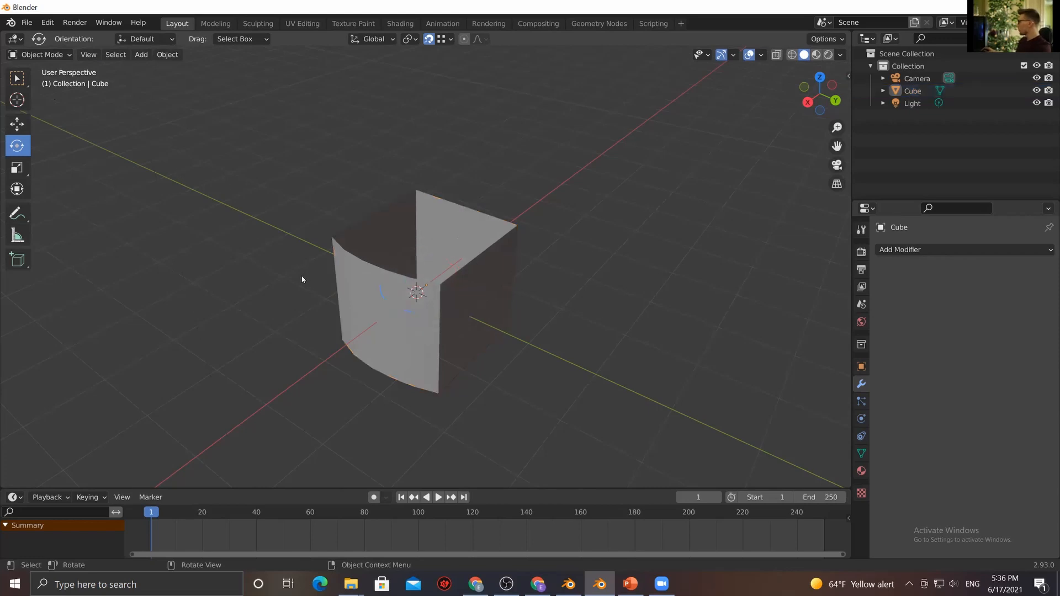
pyautogui.click(381, 300)
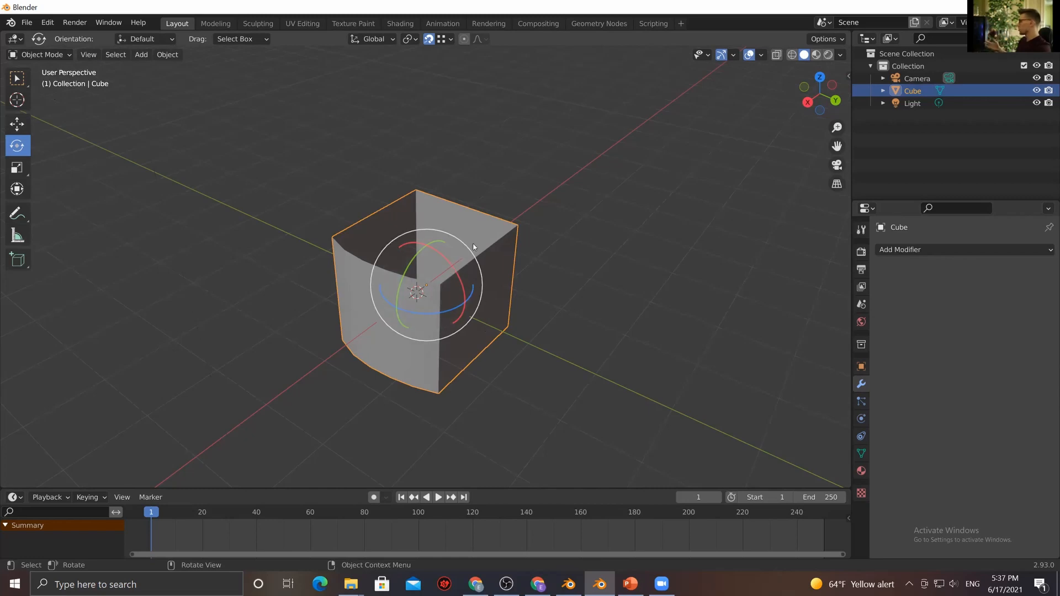
pyautogui.click(943, 250)
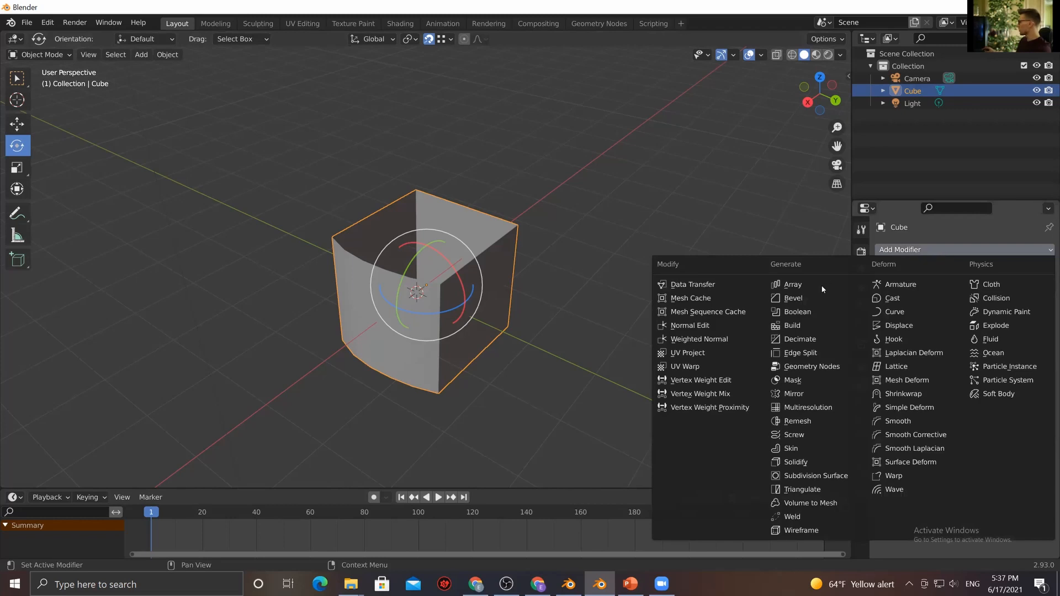
pyautogui.click(804, 475)
pyautogui.moveTo(547, 364); pyautogui.dragTo(432, 335, button='middle')
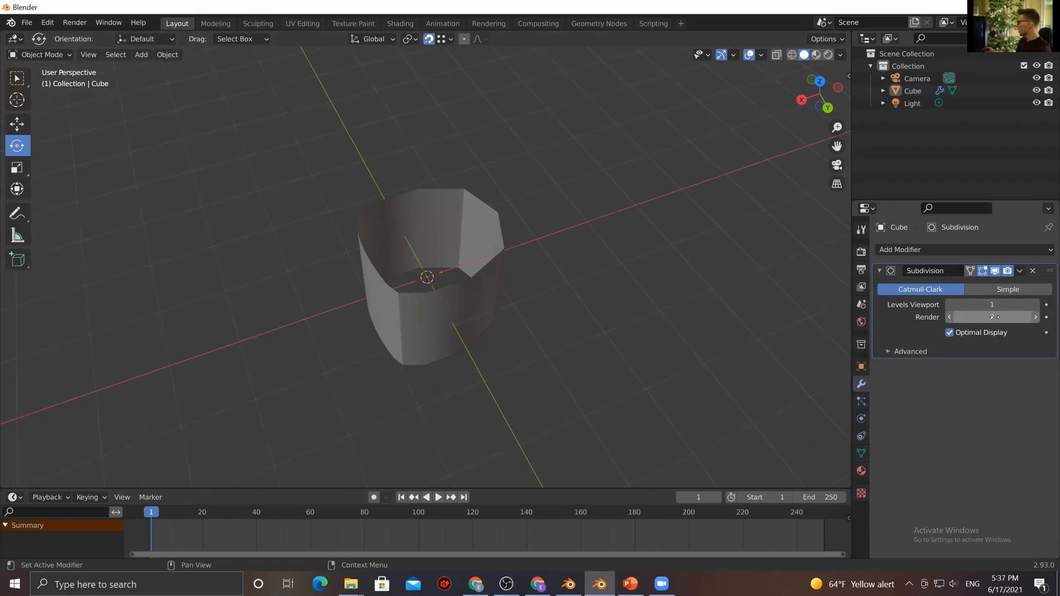
pyautogui.click(413, 326)
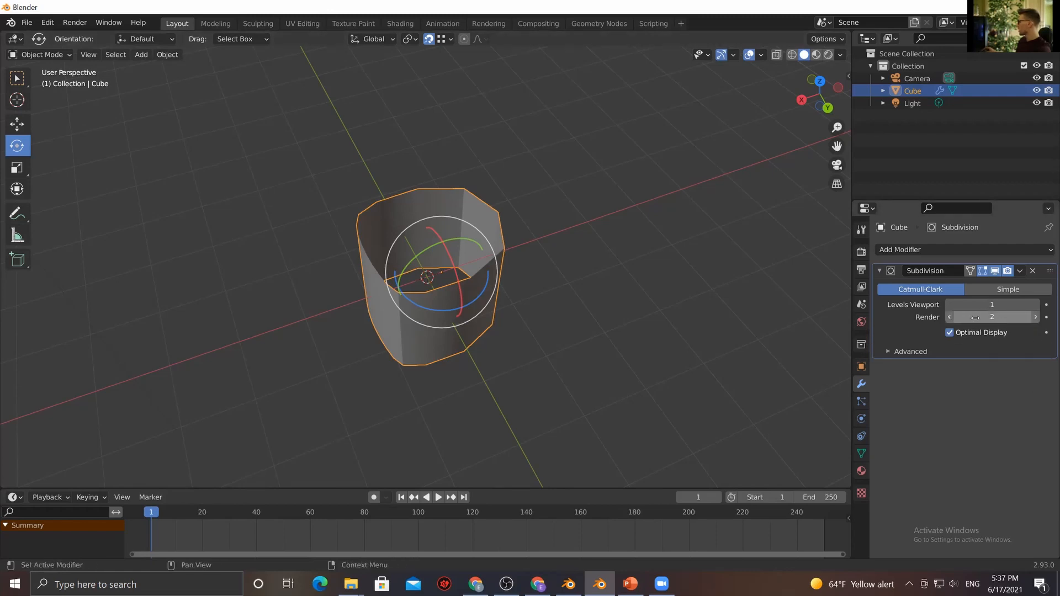
pyautogui.click(889, 351)
pyautogui.click(889, 352)
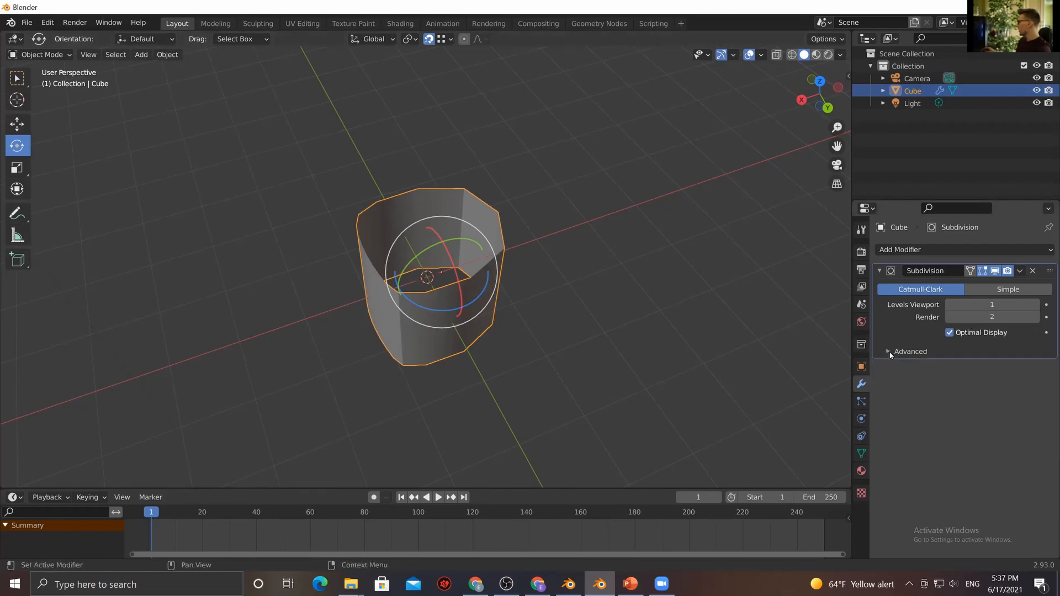
pyautogui.click(889, 352)
pyautogui.click(888, 351)
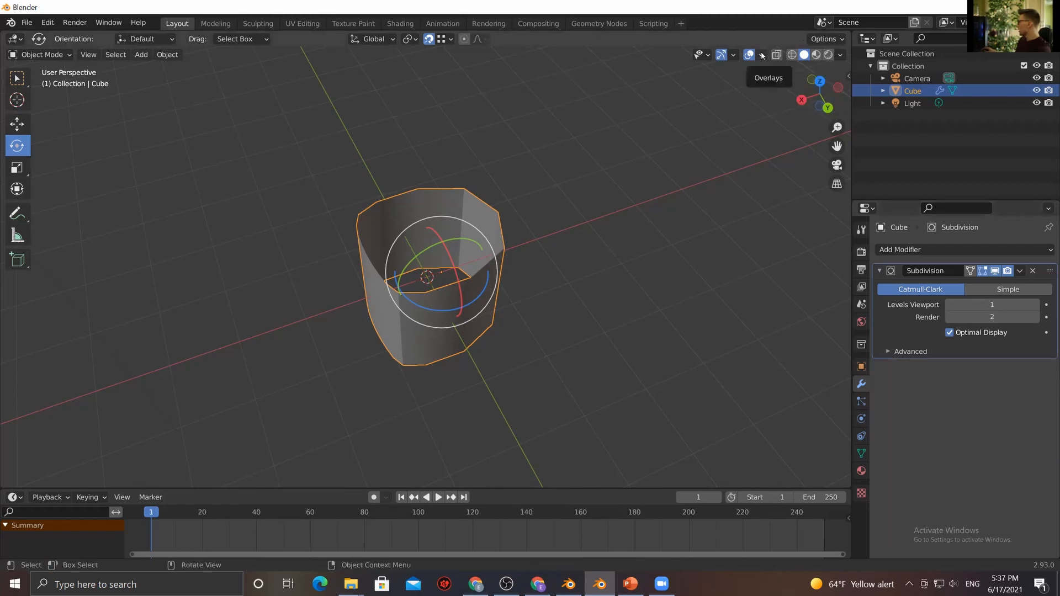
# Deselect the box and enable the wireframe geometry overlay to examine the edges on its subdivided surface
pyautogui.moveTo(462, 383); pyautogui.dragTo(491, 393, button='middle')
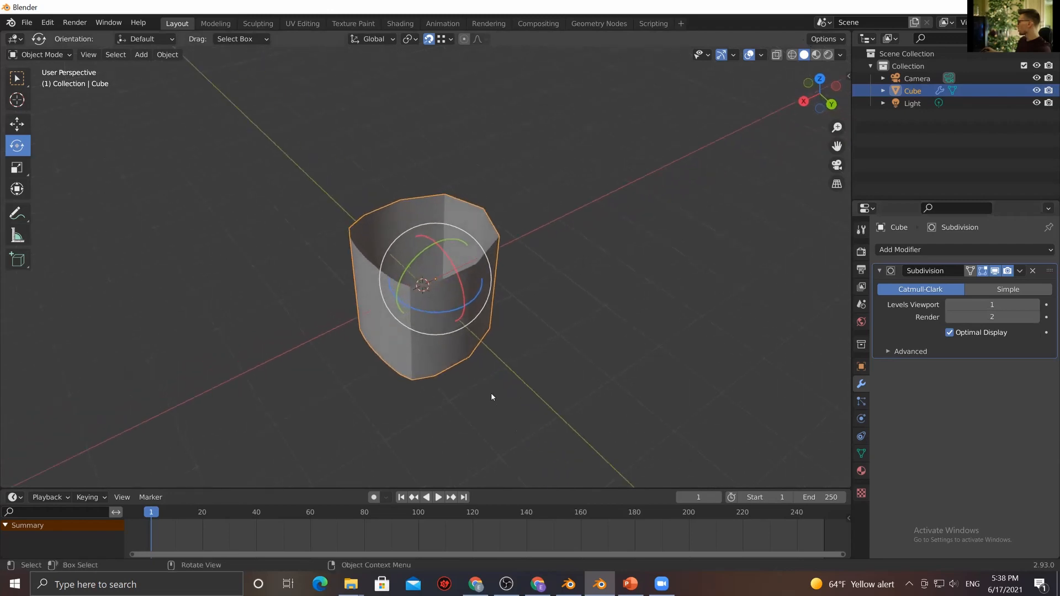
pyautogui.click(491, 392)
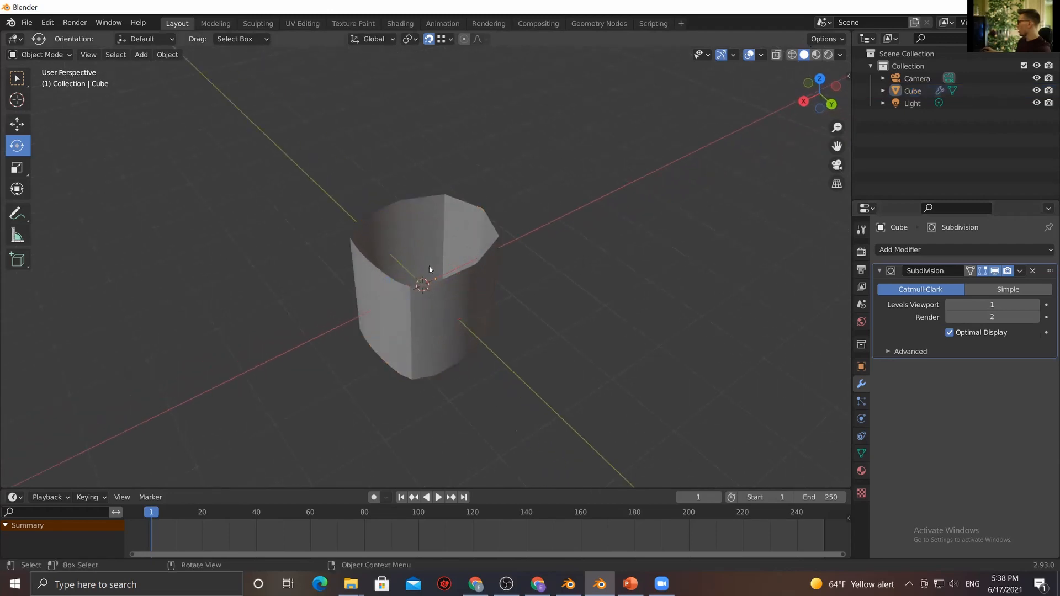
pyautogui.click(759, 55)
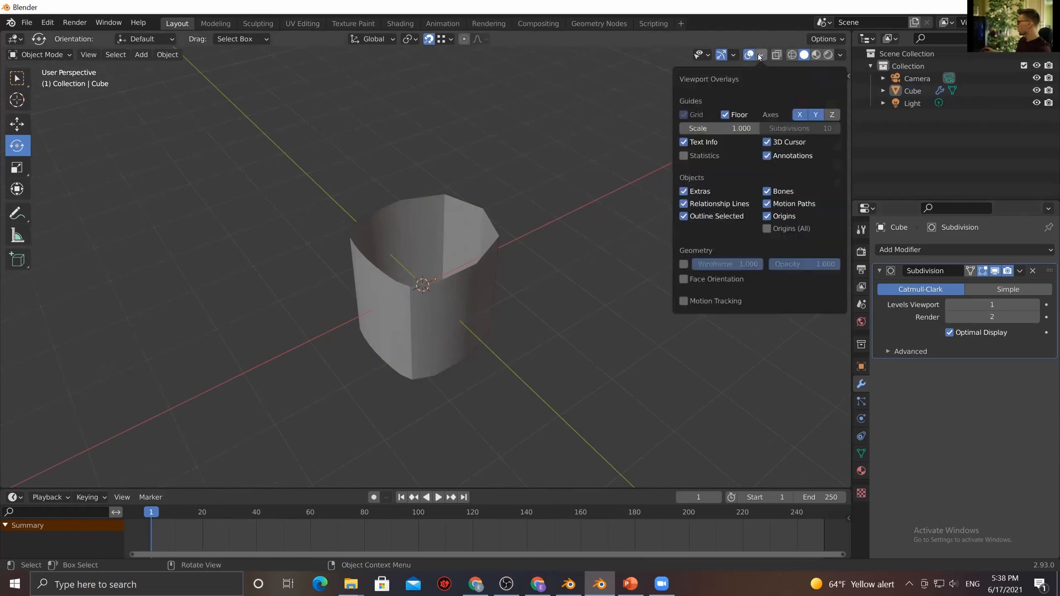
pyautogui.click(683, 265)
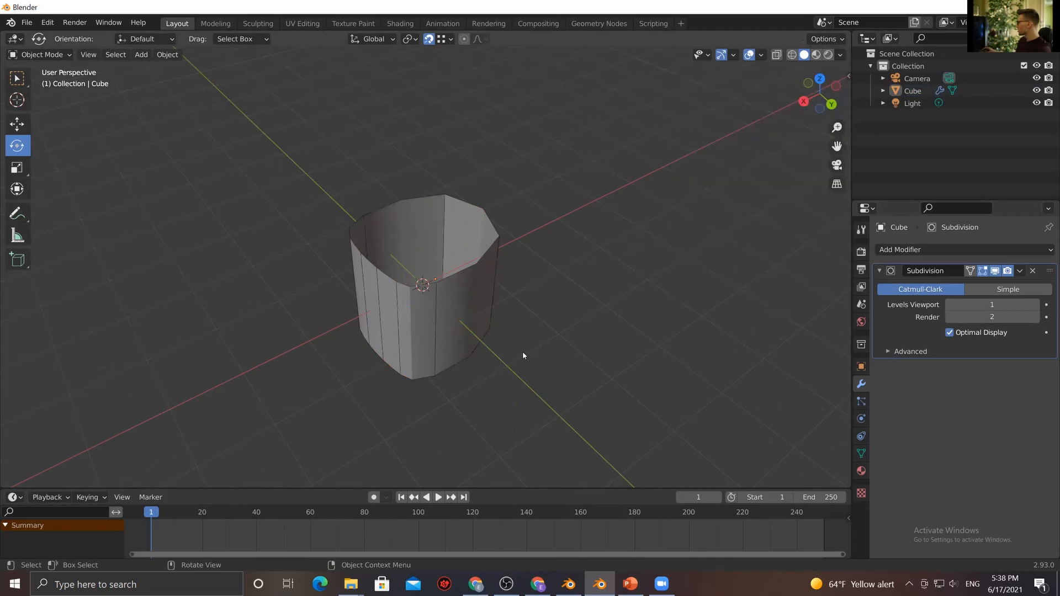
pyautogui.moveTo(434, 349); pyautogui.dragTo(431, 286, button='middle')
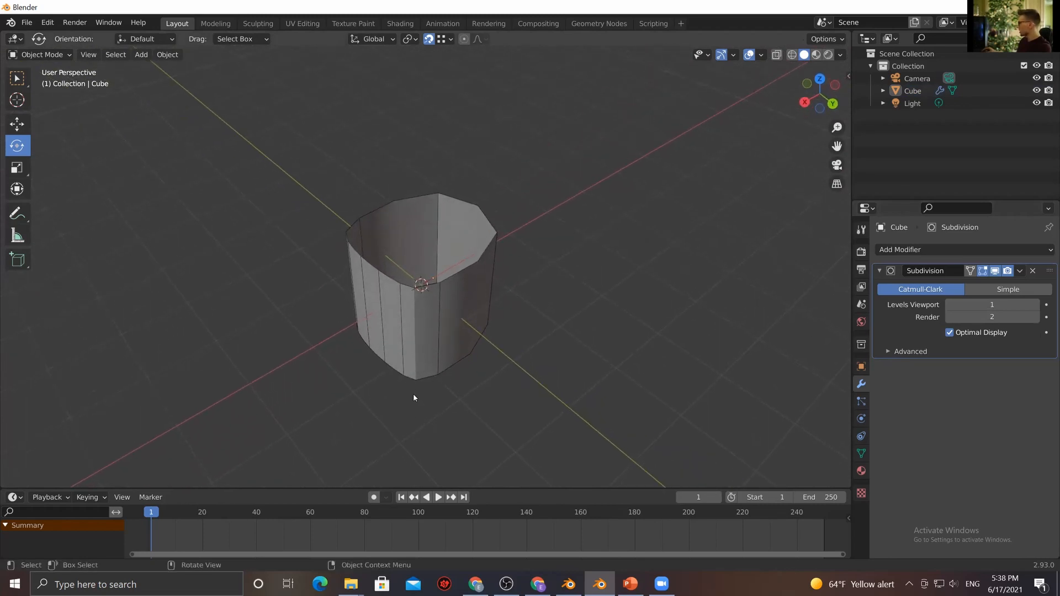
pyautogui.scroll(3, 418, 397)
pyautogui.moveTo(424, 398); pyautogui.dragTo(397, 359, button='middle')
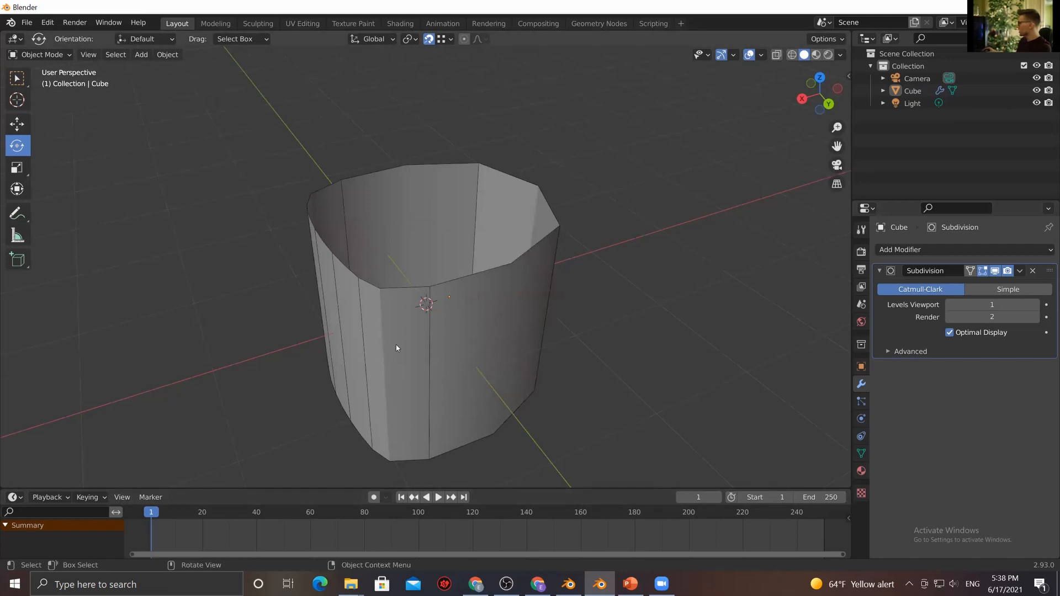
pyautogui.scroll(-2, 431, 348)
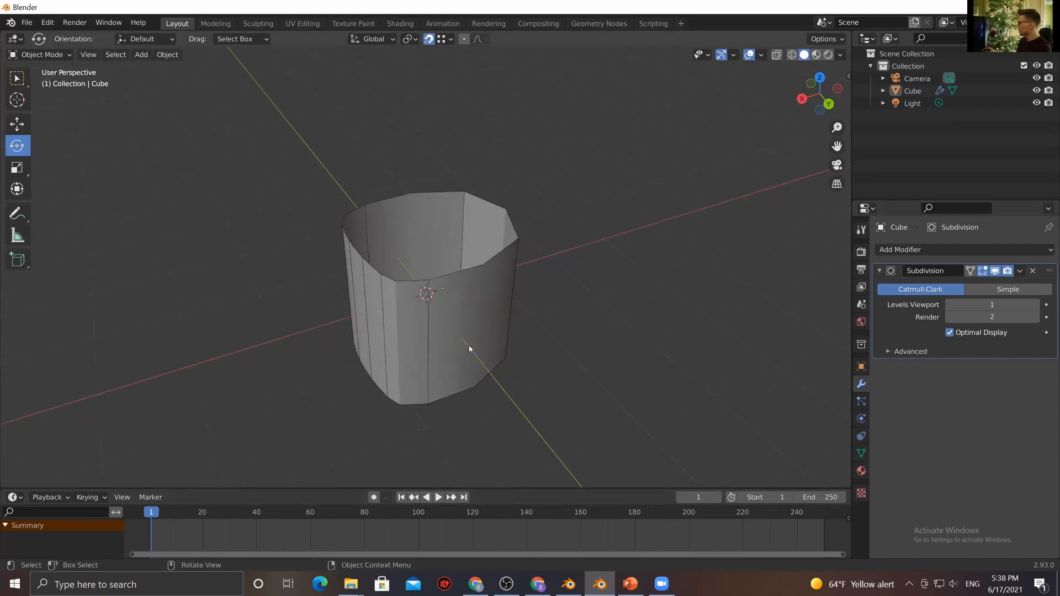
# Turn off the Subdivision modifier's Optimal Display, and compare the box with the modifier hidden and shown in the viewport
pyautogui.click(950, 332)
pyautogui.moveTo(407, 367); pyautogui.dragTo(479, 326, button='middle')
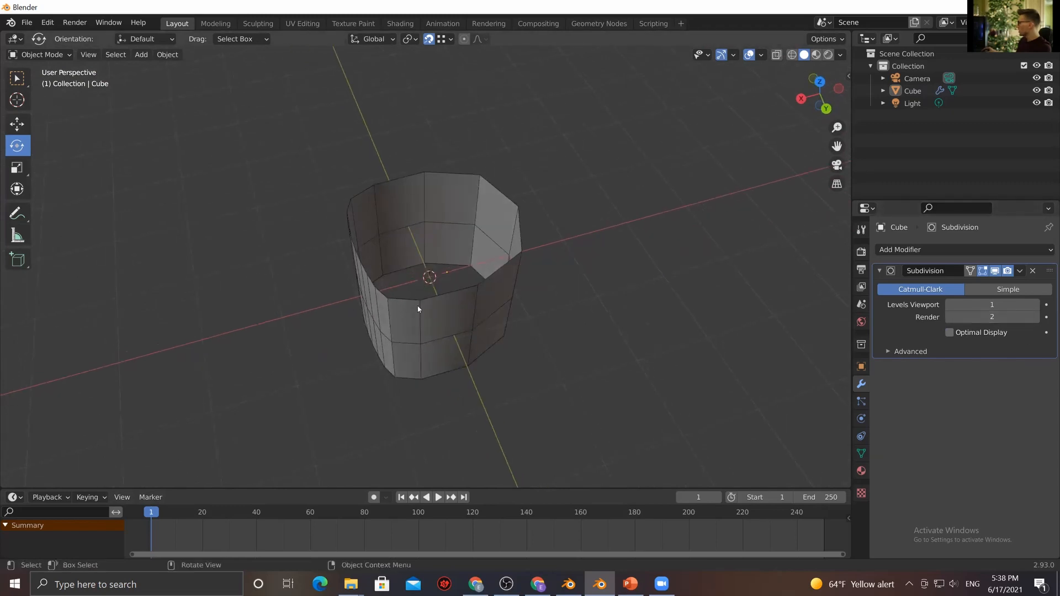
pyautogui.click(999, 272)
pyautogui.click(998, 273)
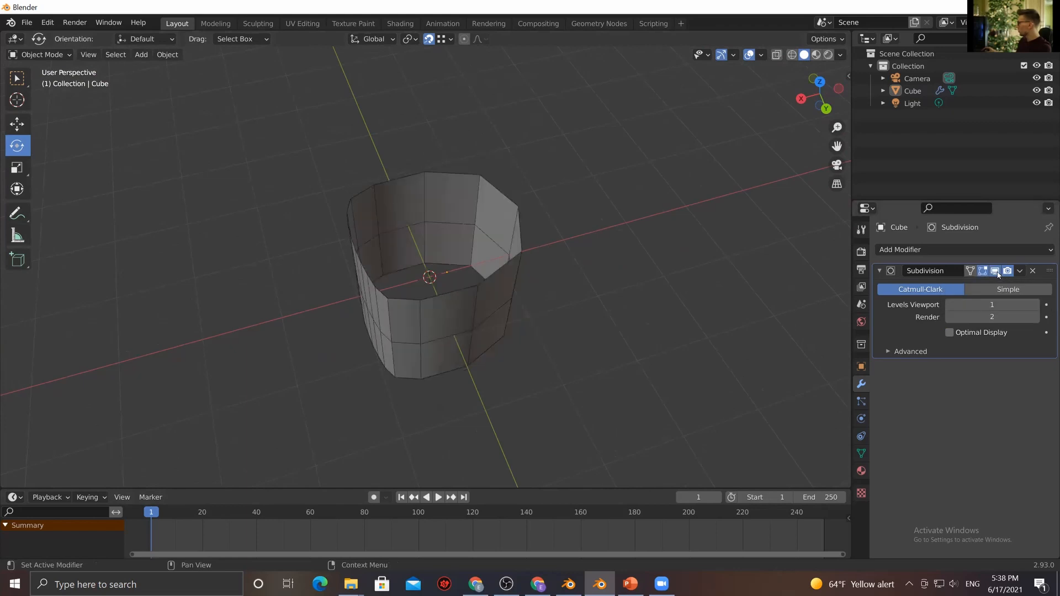
# Compare the box's original flat walls with its level 1 subdivided surface by hiding and showing the Subdivision modifier and checking both from several angles
pyautogui.click(995, 273)
pyautogui.click(996, 273)
pyautogui.click(995, 272)
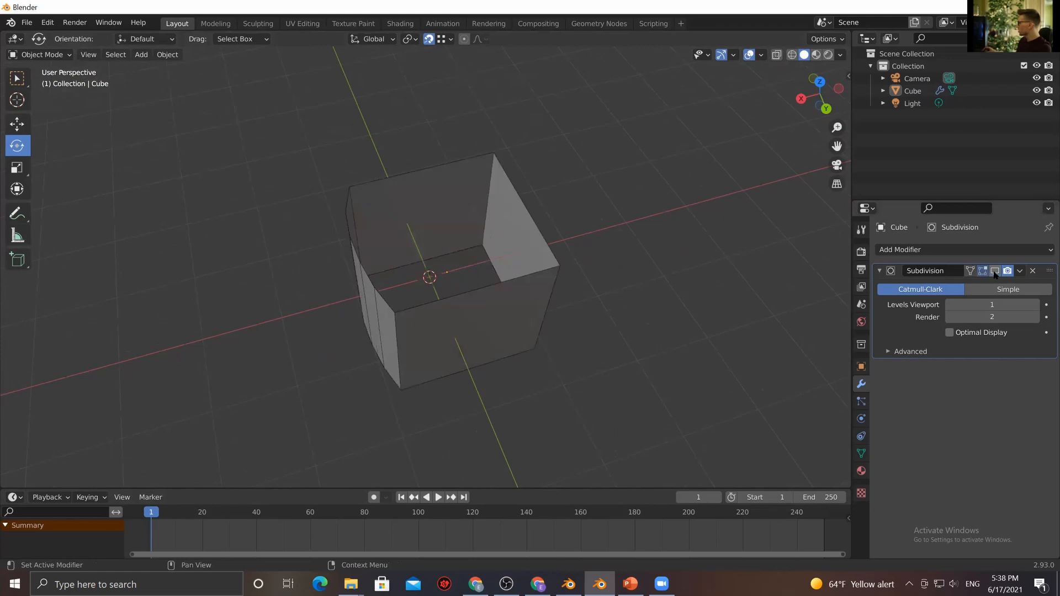
pyautogui.click(994, 273)
pyautogui.moveTo(340, 310); pyautogui.dragTo(366, 314, button='middle')
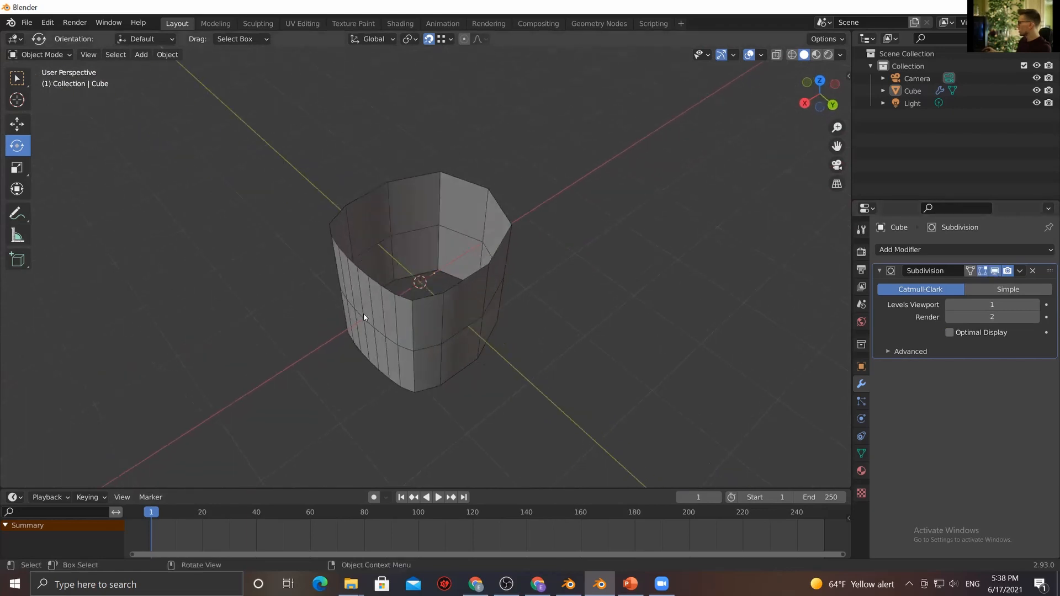
pyautogui.click(403, 323)
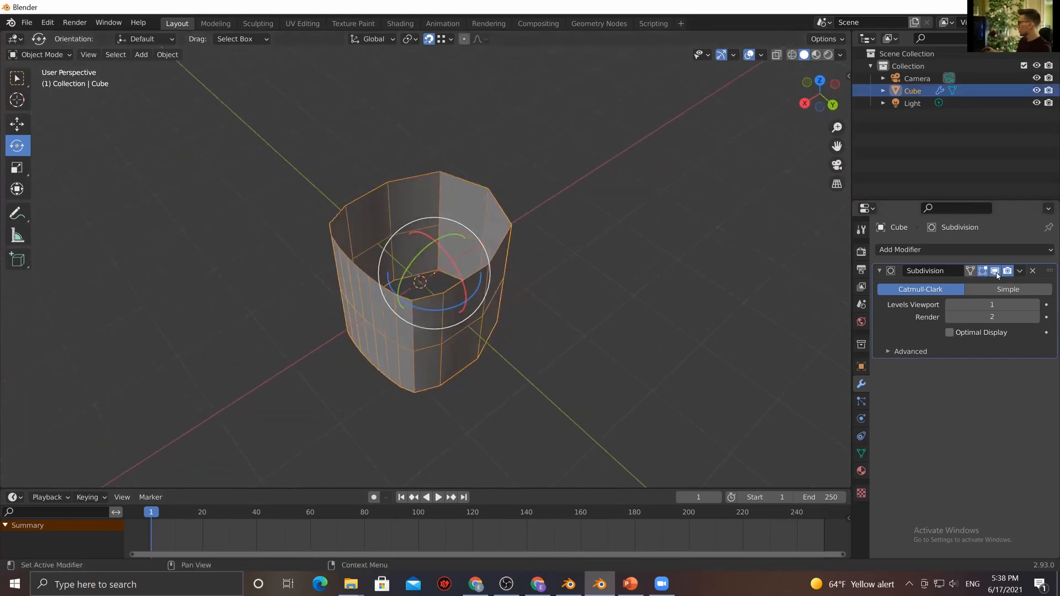
pyautogui.click(555, 359)
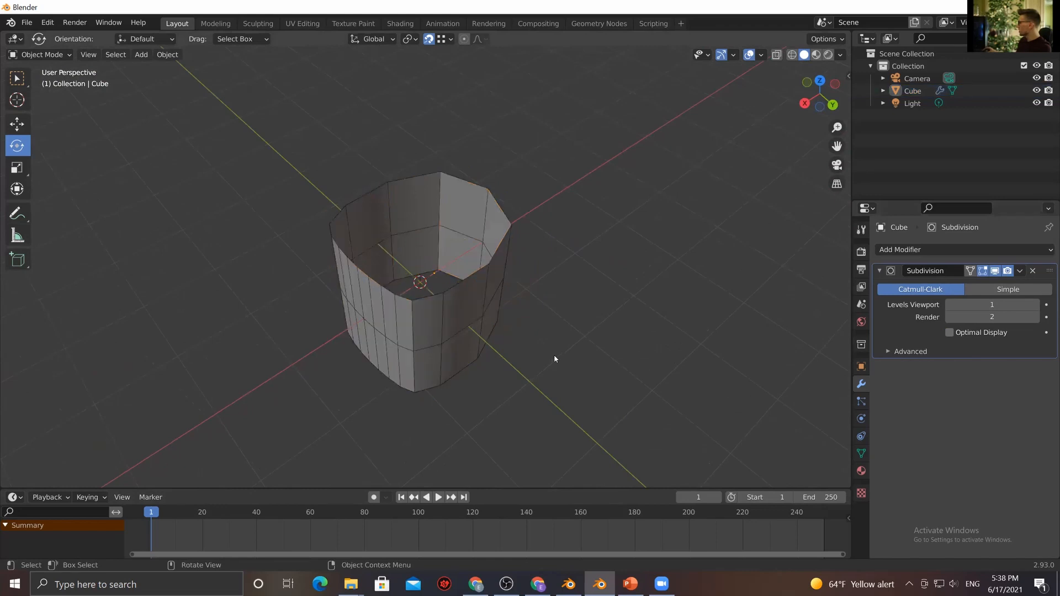
pyautogui.click(466, 348)
pyautogui.moveTo(515, 374); pyautogui.dragTo(530, 371, button='middle')
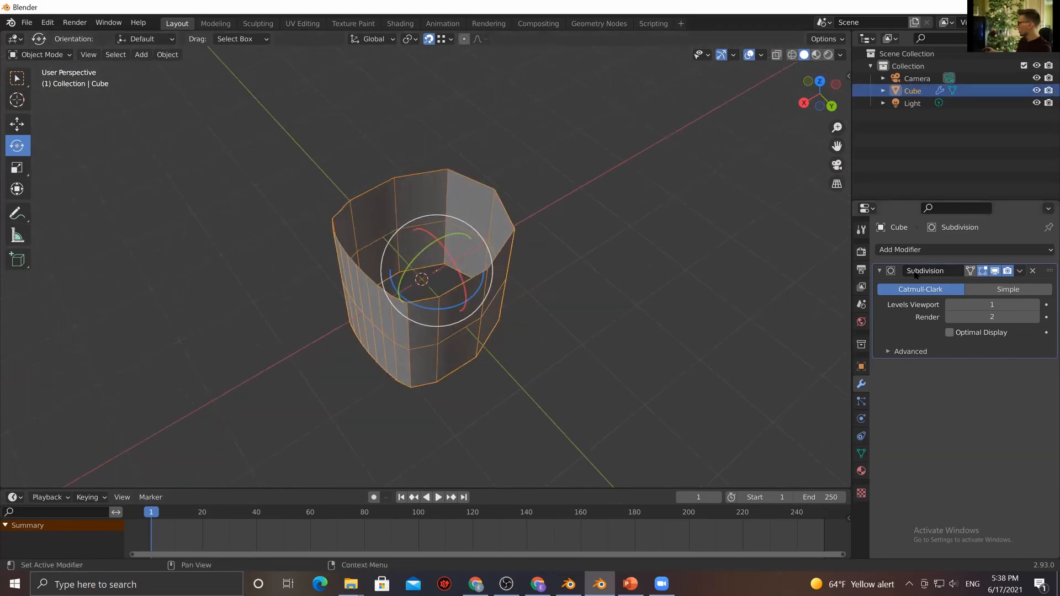
pyautogui.click(636, 305)
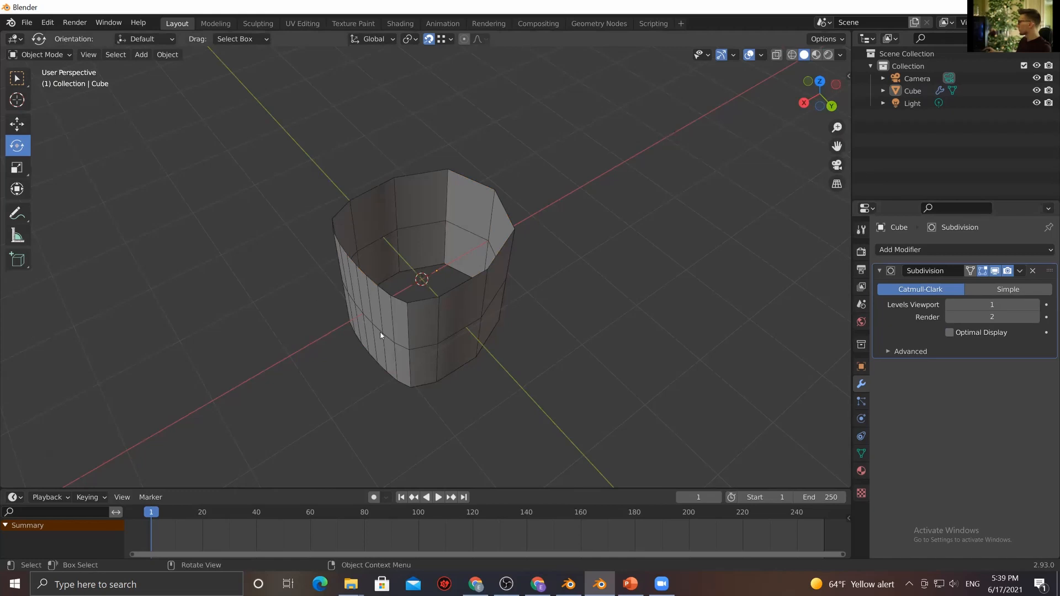
# Set the Subdivision modifier's viewport level to 3 and examine the denser surface of the deselected box
pyautogui.click(394, 350)
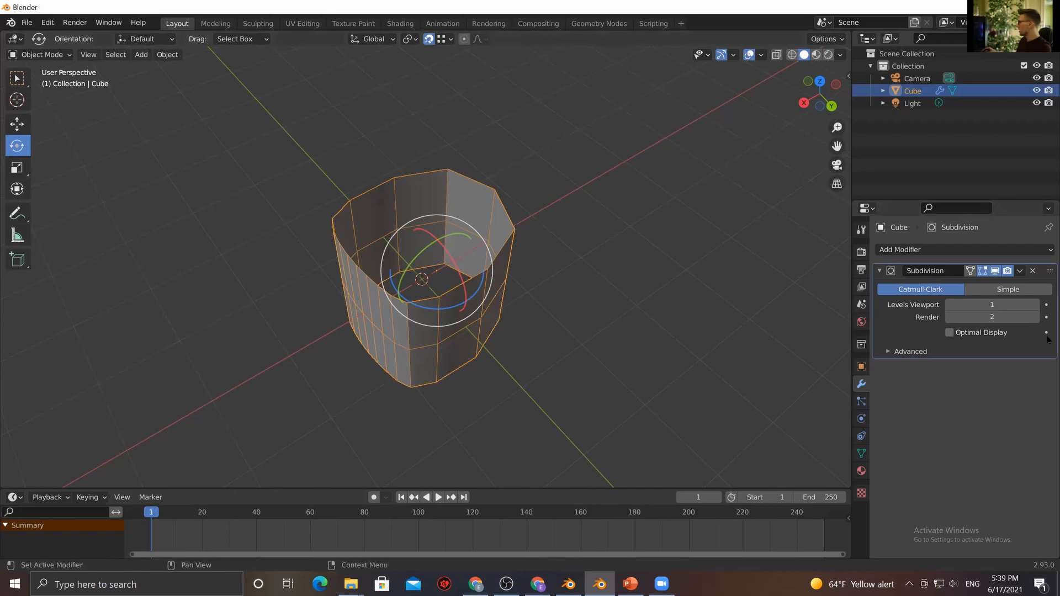
pyautogui.click(1034, 305)
pyautogui.click(1034, 304)
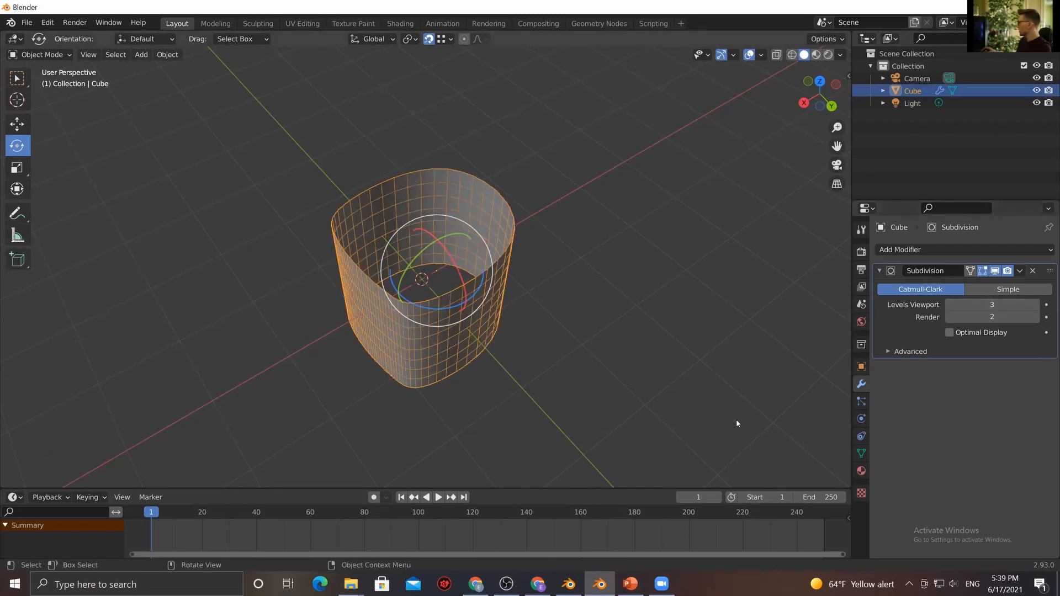
pyautogui.click(612, 440)
pyautogui.moveTo(505, 369); pyautogui.dragTo(688, 349, button='middle')
# Try viewport subdivision levels 5 and 4 on the box, and return the modifier to level 3
pyautogui.click(1035, 305)
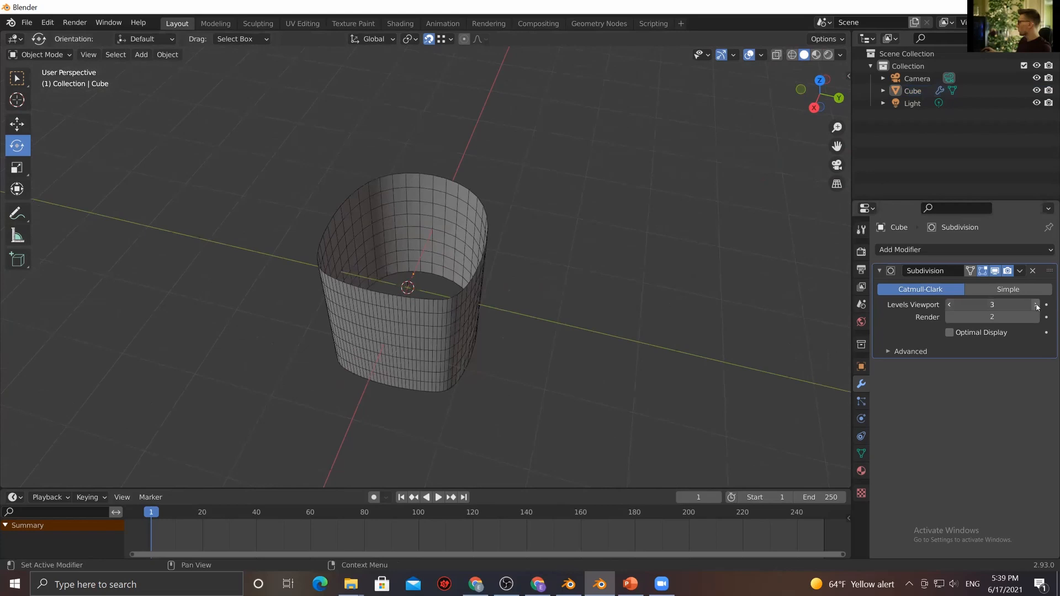
pyautogui.click(1035, 304)
pyautogui.click(949, 305)
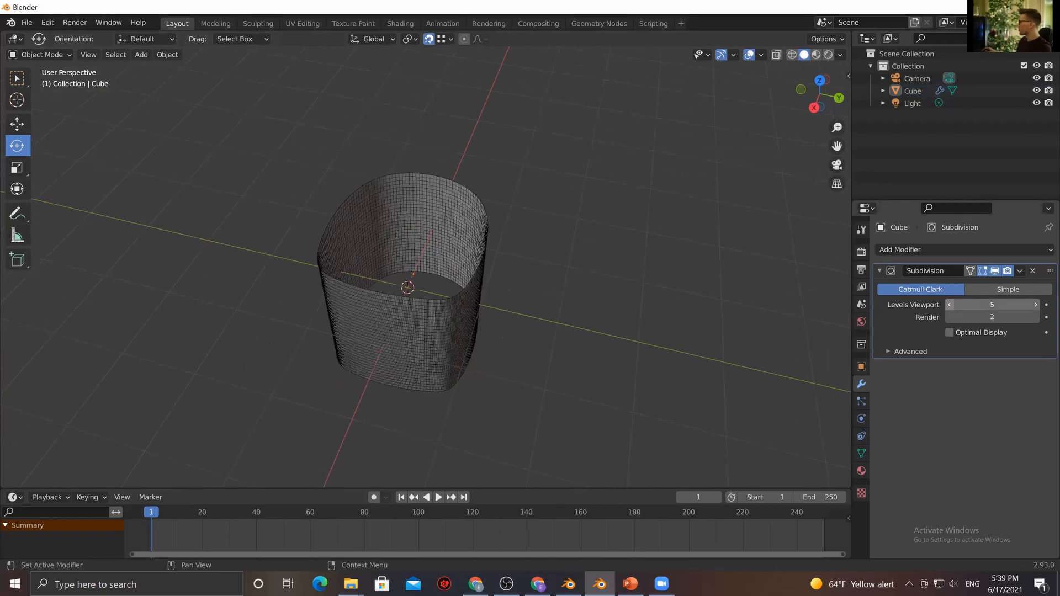
pyautogui.click(367, 335)
pyautogui.rightClick(368, 341)
pyautogui.click(343, 335)
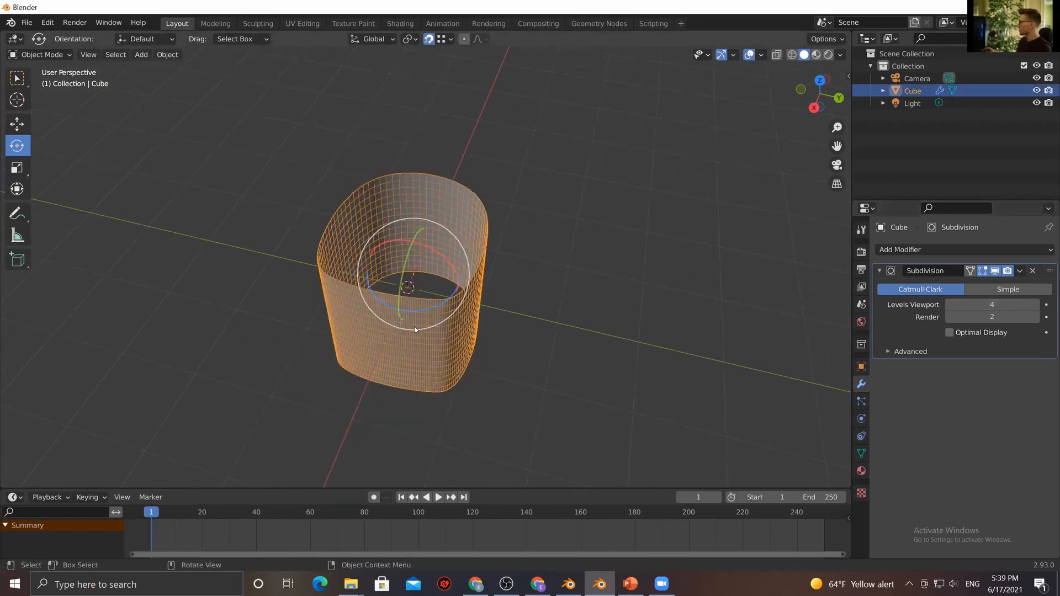
pyautogui.rightClick(343, 327)
pyautogui.click(499, 311)
pyautogui.moveTo(498, 312); pyautogui.dragTo(456, 309, button='middle')
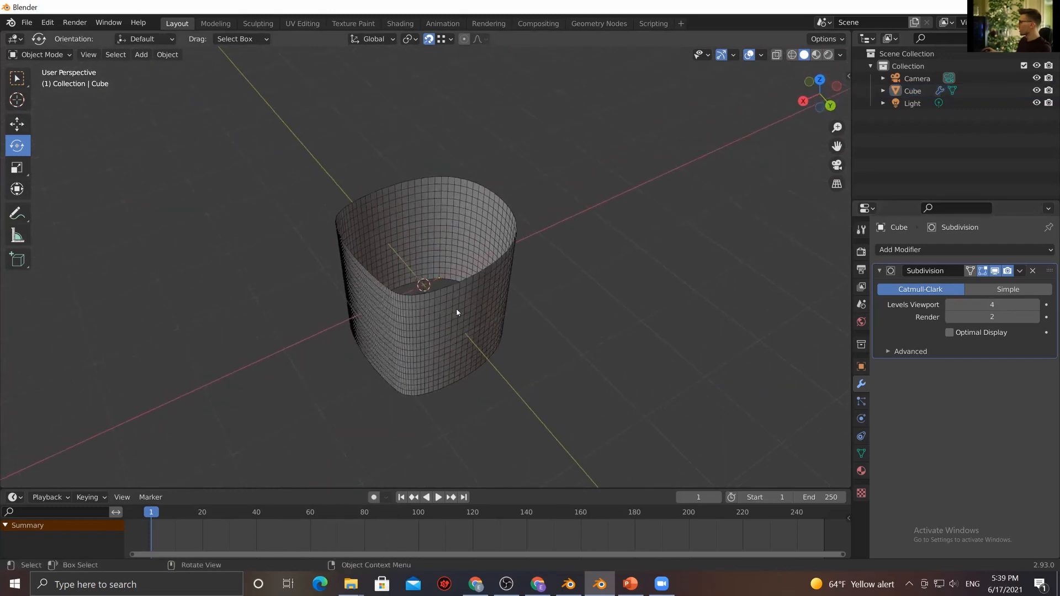
pyautogui.click(950, 305)
pyautogui.moveTo(664, 321); pyautogui.dragTo(448, 347, button='middle')
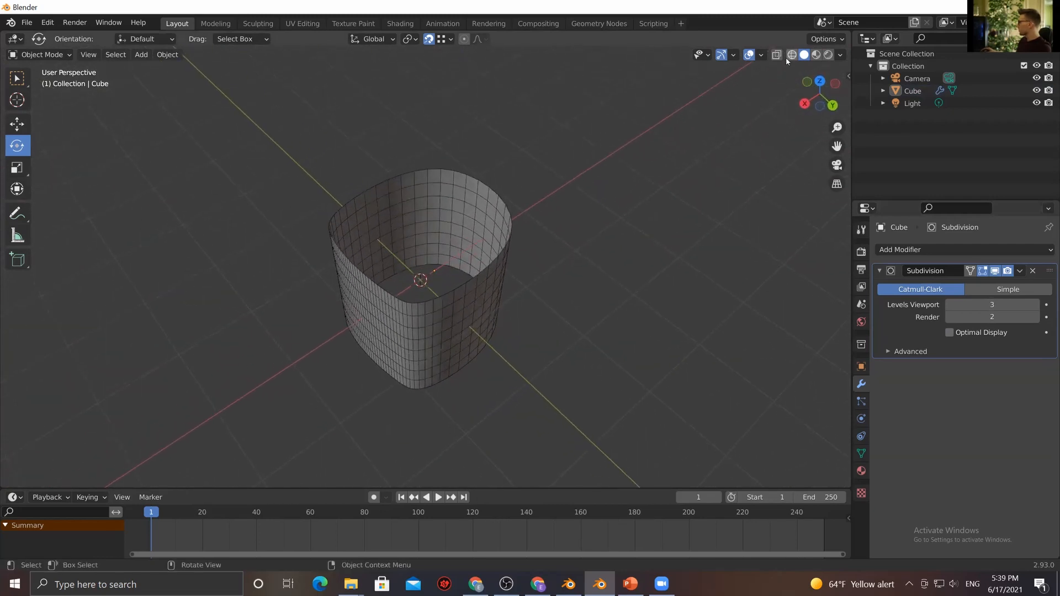
# Turn off the wireframe geometry overlay and select the smoothed box
pyautogui.click(760, 54)
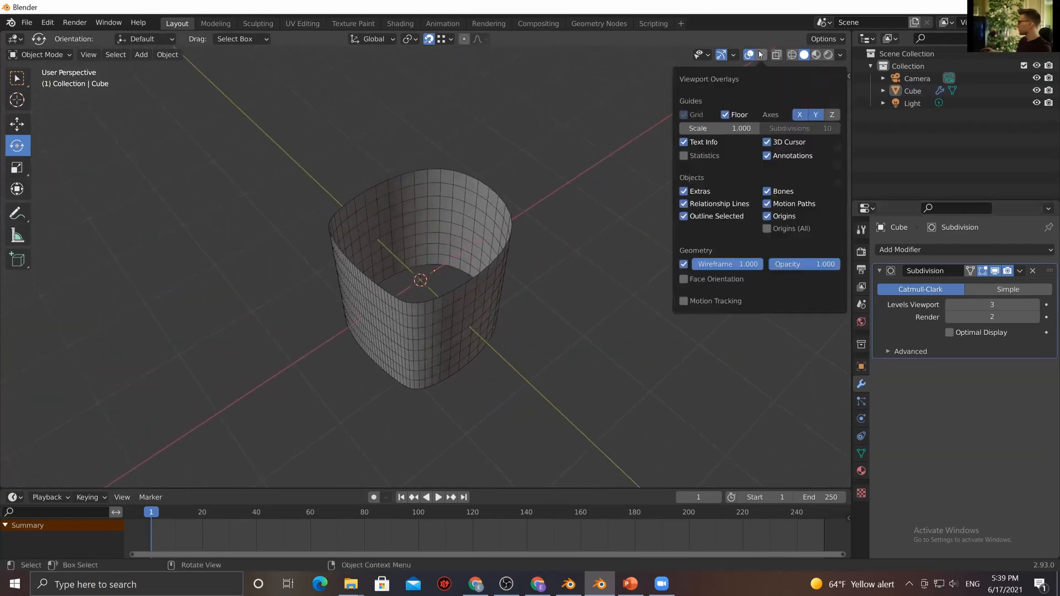
pyautogui.click(684, 264)
pyautogui.click(488, 330)
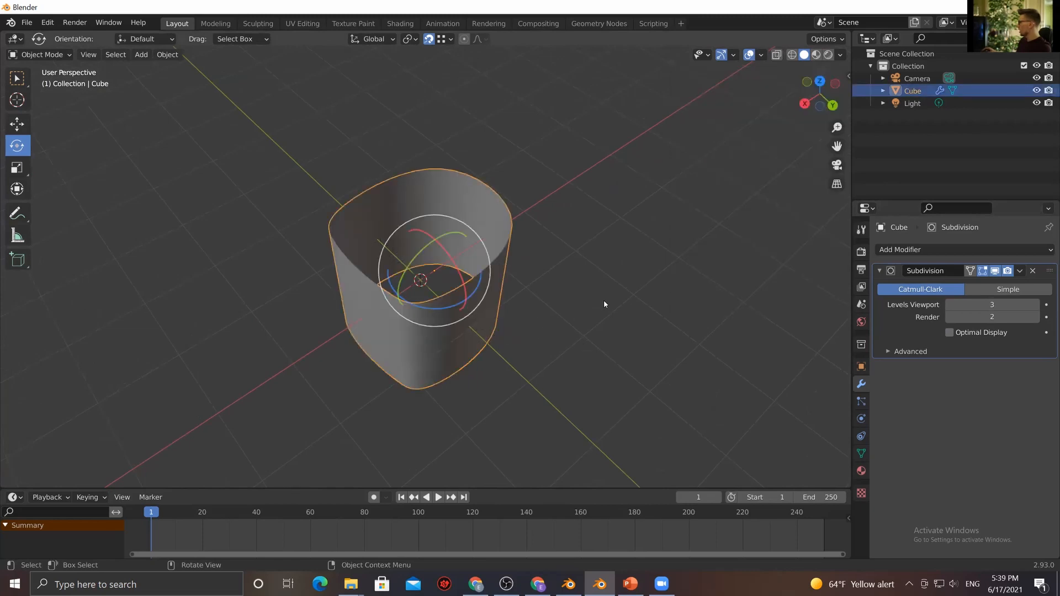
# Enter Edit Mode on the box and examine its control cage against the smoothed surface from several angles
pyautogui.moveTo(544, 286); pyautogui.dragTo(532, 290, button='middle')
pyautogui.press('Tab')
pyautogui.moveTo(560, 286); pyautogui.dragTo(552, 285)
pyautogui.click(544, 284)
pyautogui.moveTo(581, 357); pyautogui.dragTo(508, 360, button='middle')
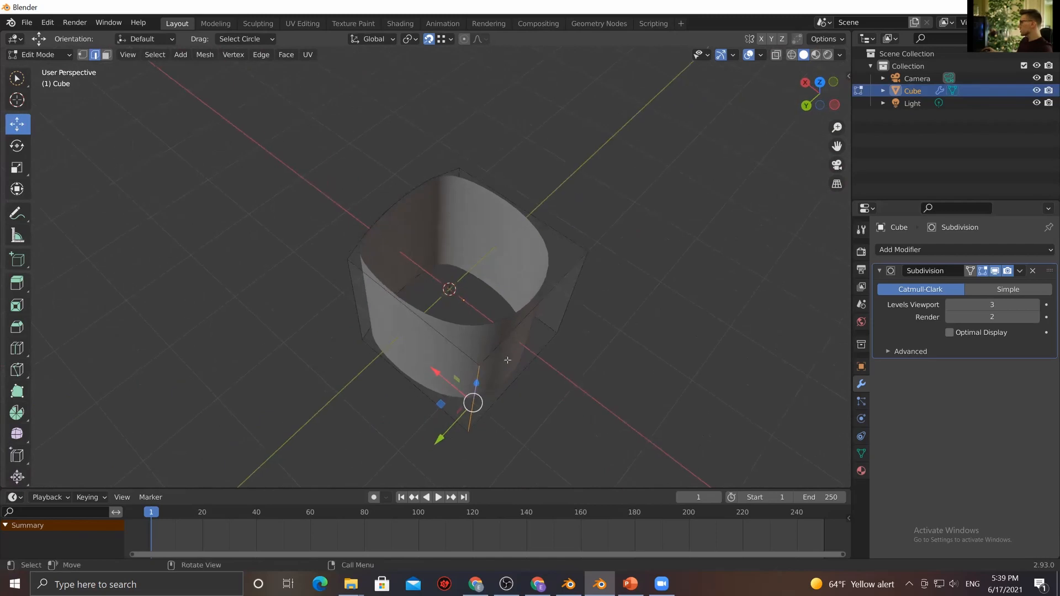
pyautogui.moveTo(434, 321); pyautogui.dragTo(513, 370, button='middle')
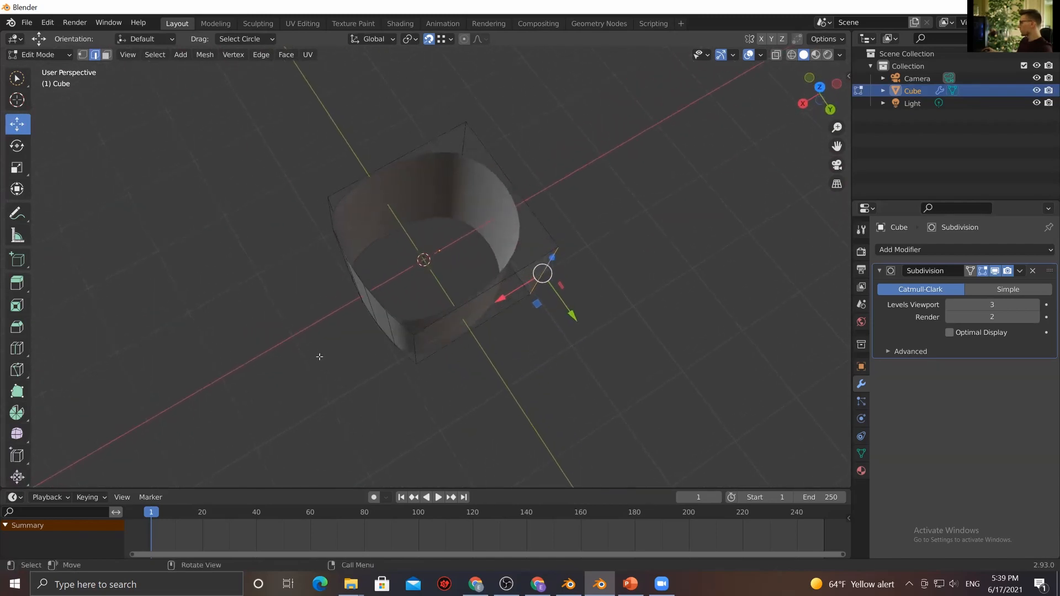
pyautogui.moveTo(441, 392); pyautogui.dragTo(510, 189, button='middle')
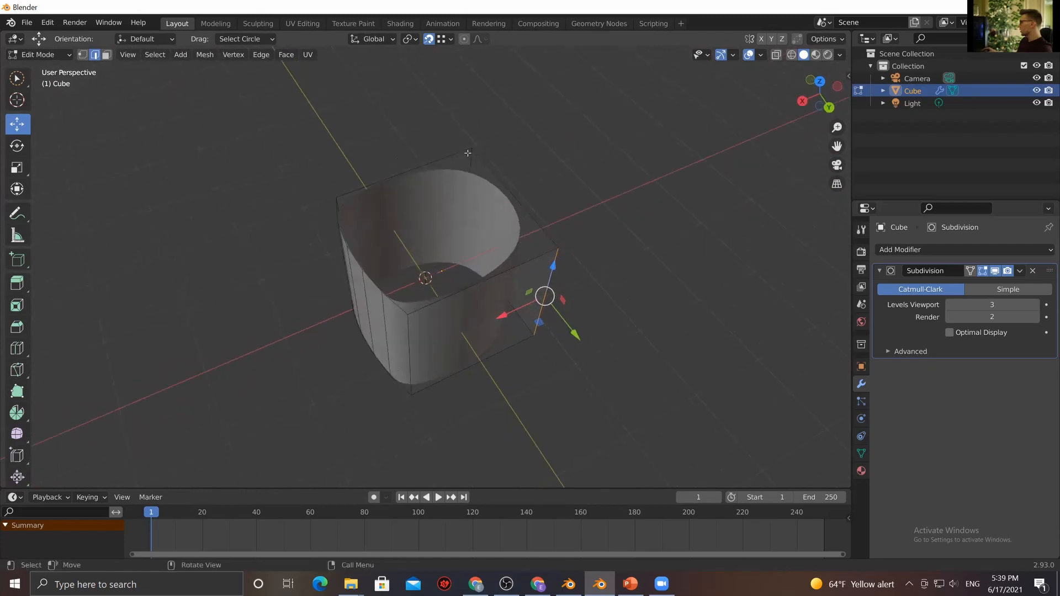
pyautogui.moveTo(570, 249); pyautogui.dragTo(489, 276, button='middle')
pyautogui.moveTo(372, 336); pyautogui.dragTo(388, 341, button='middle')
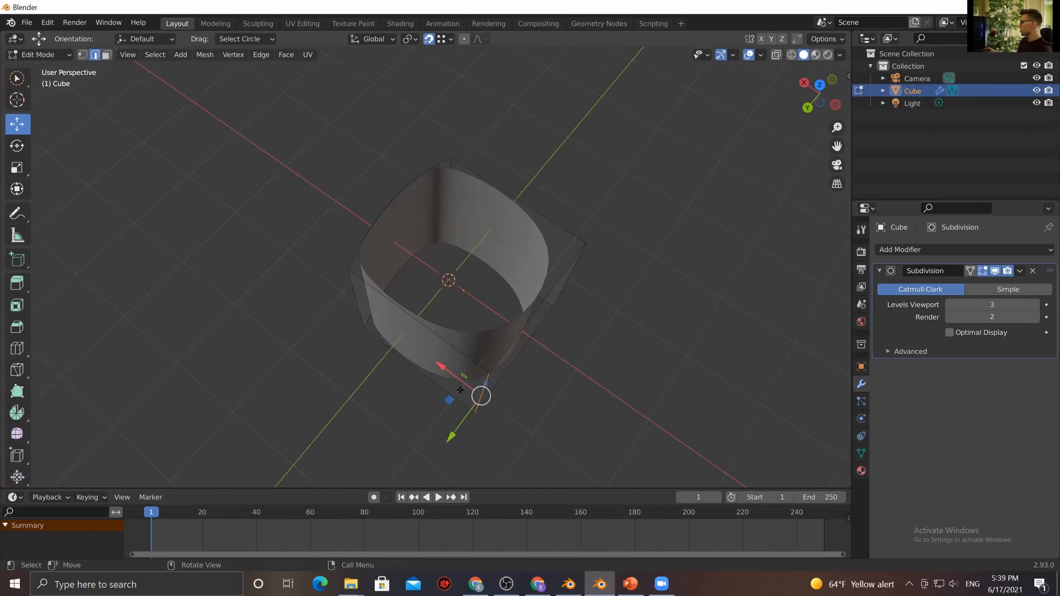
pyautogui.moveTo(490, 288); pyautogui.dragTo(425, 381, button='middle')
pyautogui.click(417, 382)
pyautogui.moveTo(338, 433); pyautogui.dragTo(438, 429, button='middle')
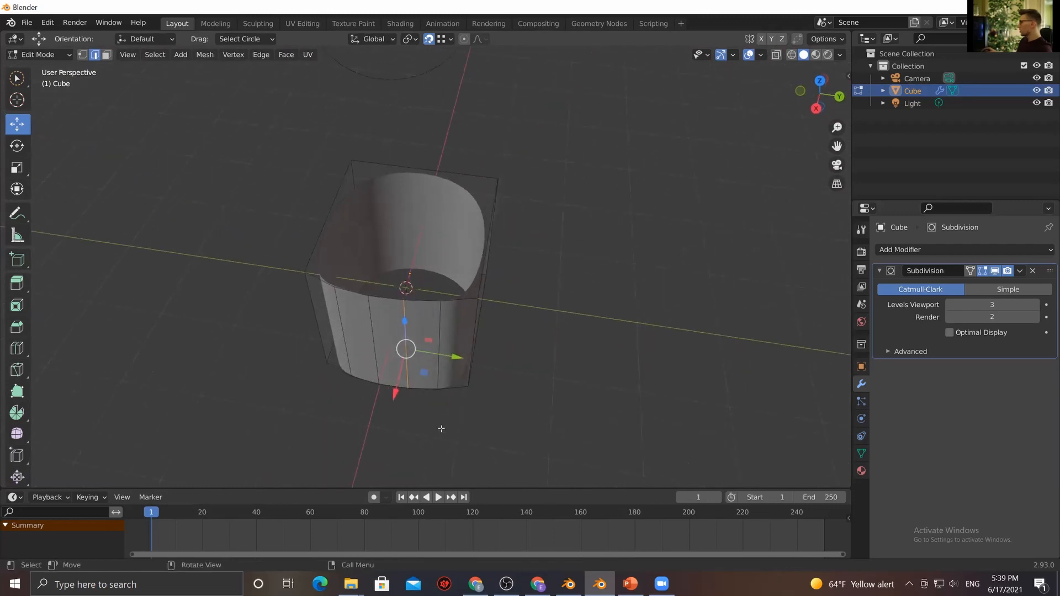
# Collapse the bottom and top edges of a middle strip on the curved wall with Collapse Edges & Faces
pyautogui.click(386, 412)
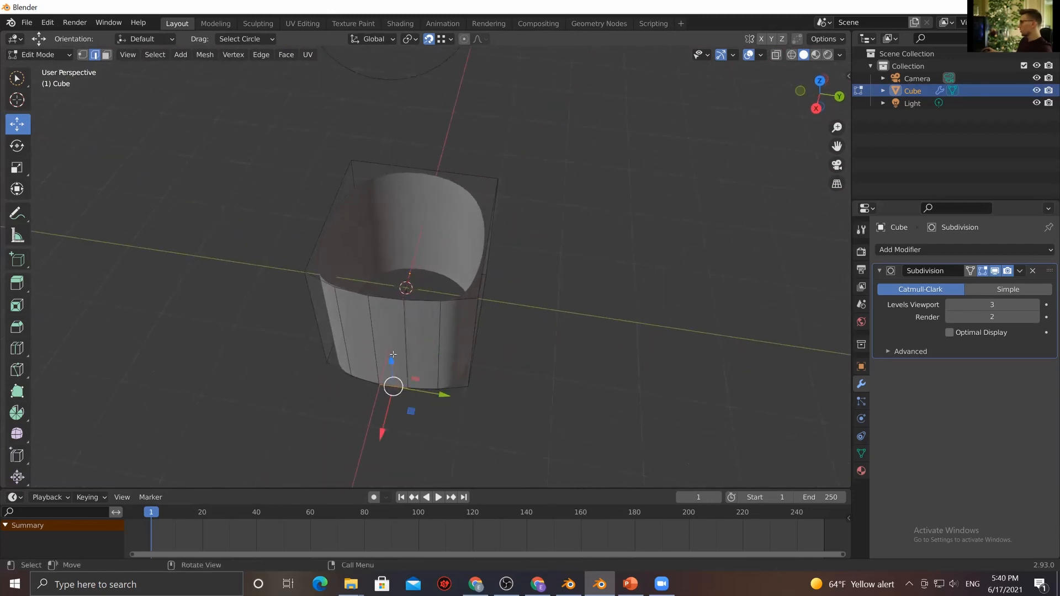
pyautogui.moveTo(386, 299); pyautogui.dragTo(160, 94, button='middle')
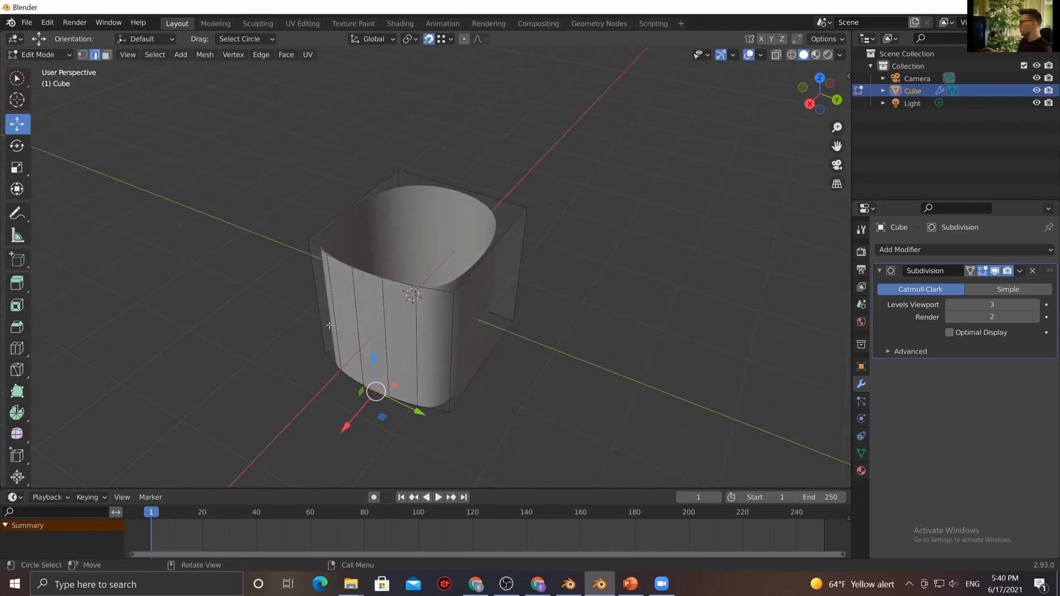
pyautogui.keyDown('shift'); pyautogui.click(367, 272); pyautogui.keyUp('shift')
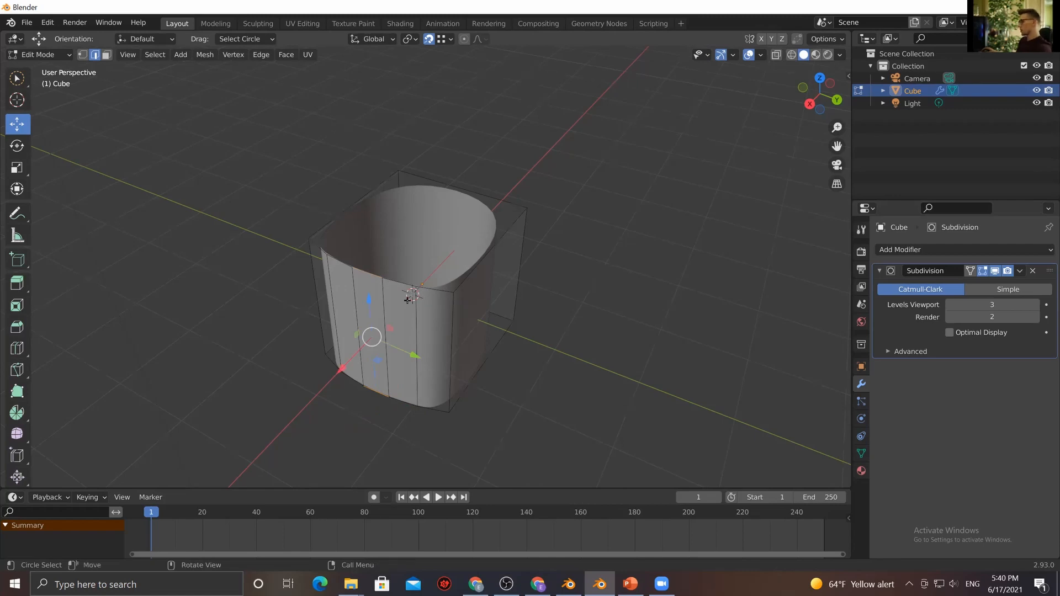
pyautogui.press('x')
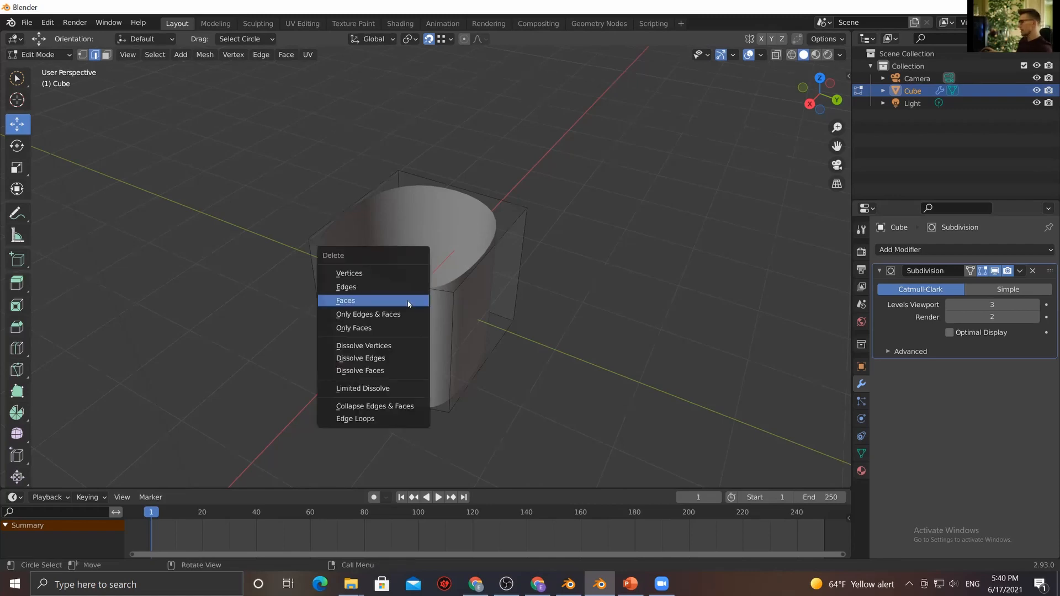
pyautogui.click(378, 408)
pyautogui.moveTo(497, 357); pyautogui.dragTo(493, 416, button='middle')
pyautogui.moveTo(387, 408); pyautogui.dragTo(386, 384, button='middle')
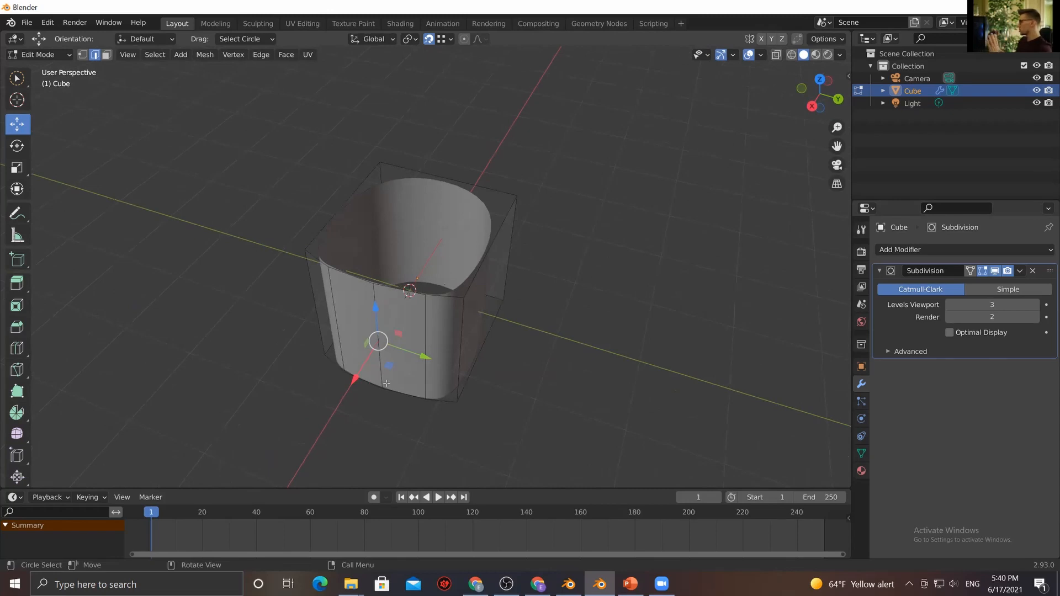
# Hide the Subdivision modifier in the viewport and try collapsing only the top edge of a strip on the curved wall
pyautogui.moveTo(379, 411); pyautogui.dragTo(538, 394, button='middle')
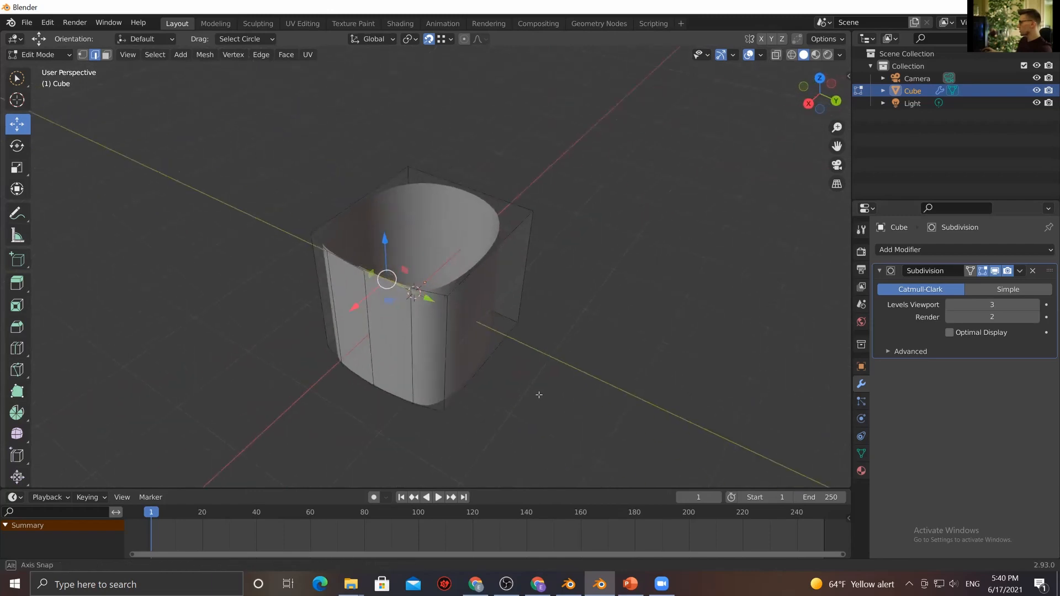
pyautogui.click(995, 271)
pyautogui.moveTo(354, 367); pyautogui.dragTo(350, 367, button='middle')
pyautogui.press('x')
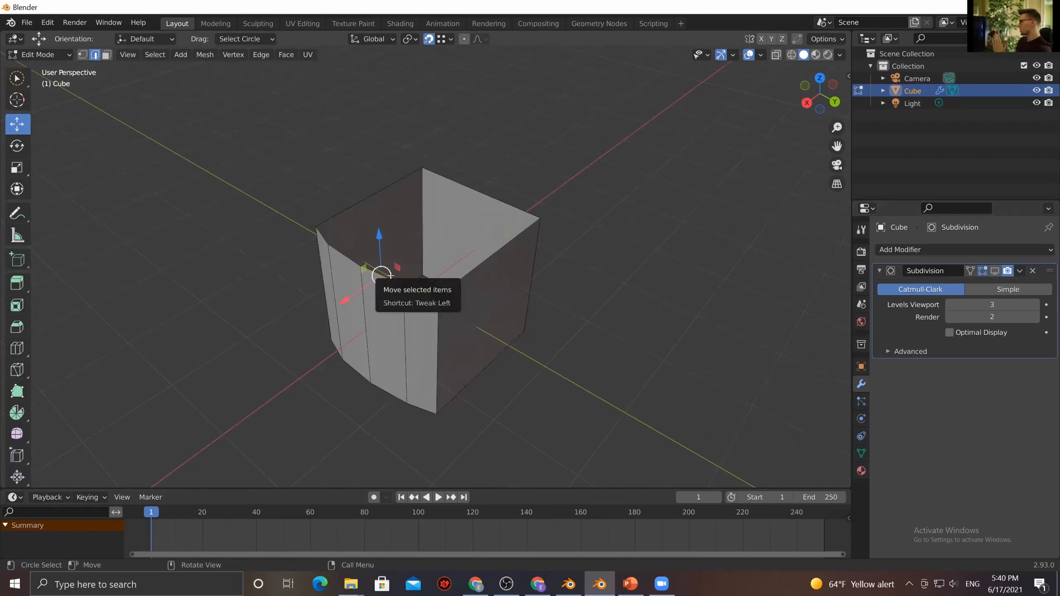
pyautogui.press('x')
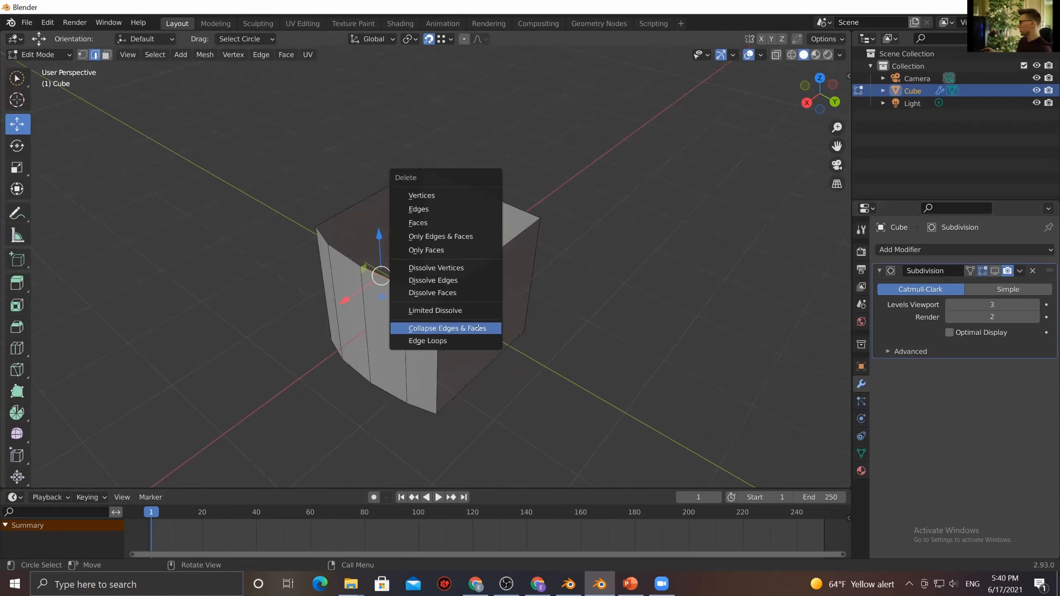
pyautogui.click(478, 328)
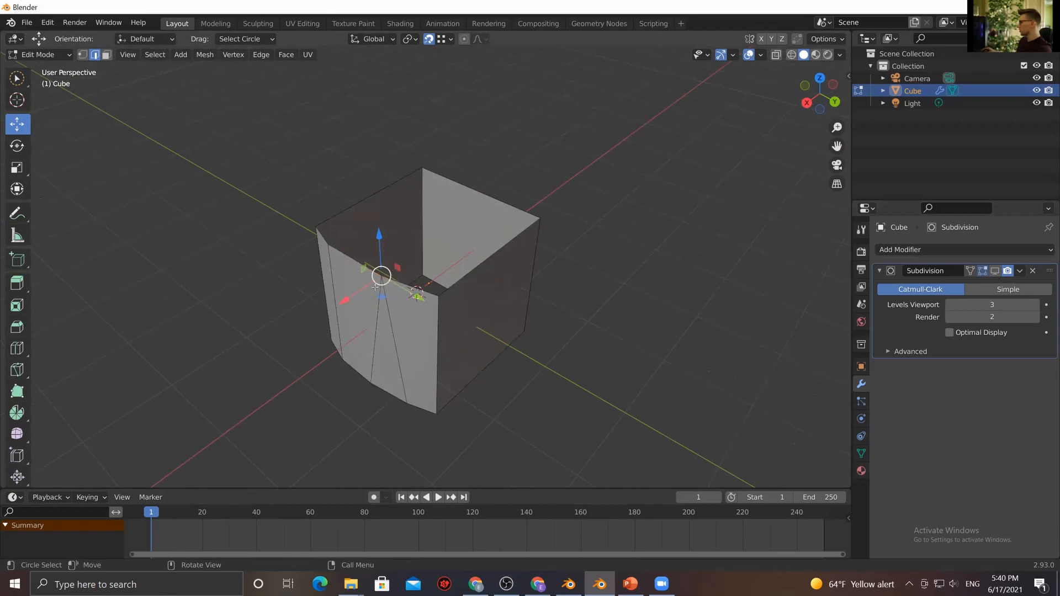
pyautogui.click(387, 392)
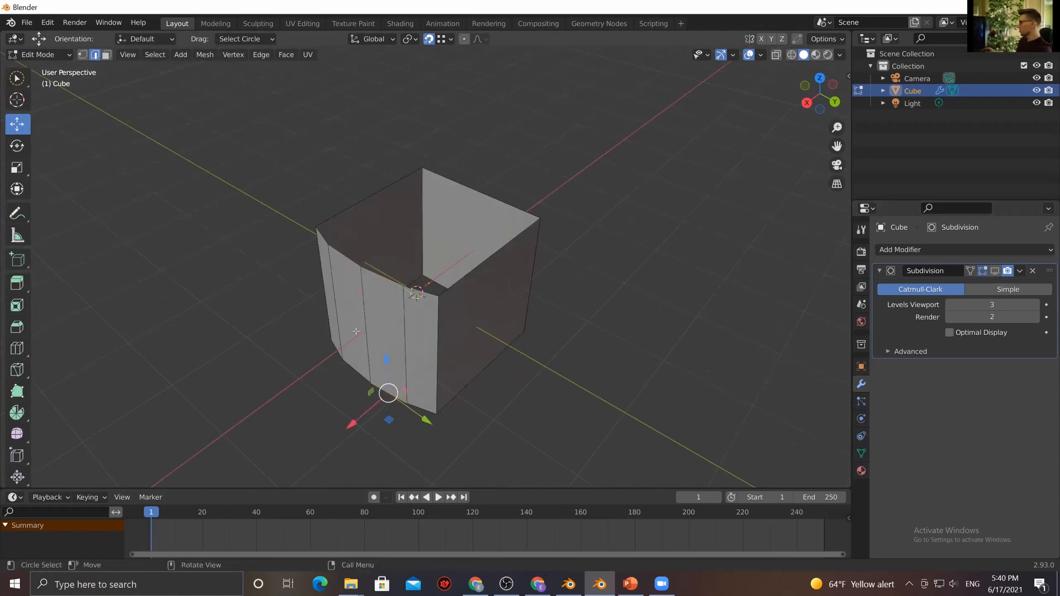
# Try moving the curved wall's middle vertical edge with snapping on, and select the neighbouring vertical edge
pyautogui.moveTo(516, 392); pyautogui.dragTo(517, 435, button='middle')
pyautogui.click(371, 324)
pyautogui.moveTo(360, 388); pyautogui.dragTo(347, 401, button='middle')
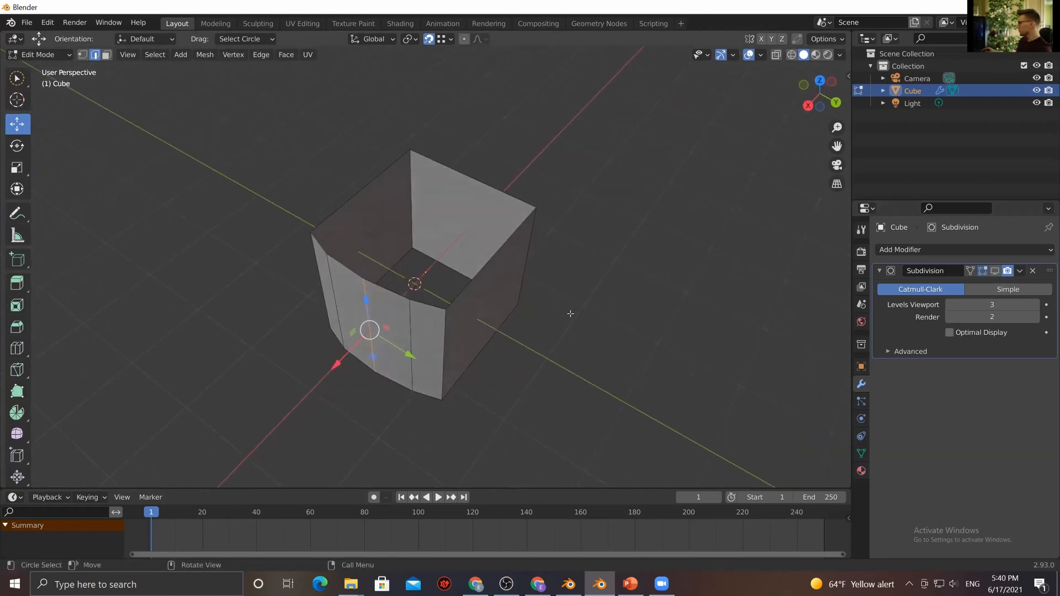
pyautogui.press('g')
pyautogui.click(421, 360)
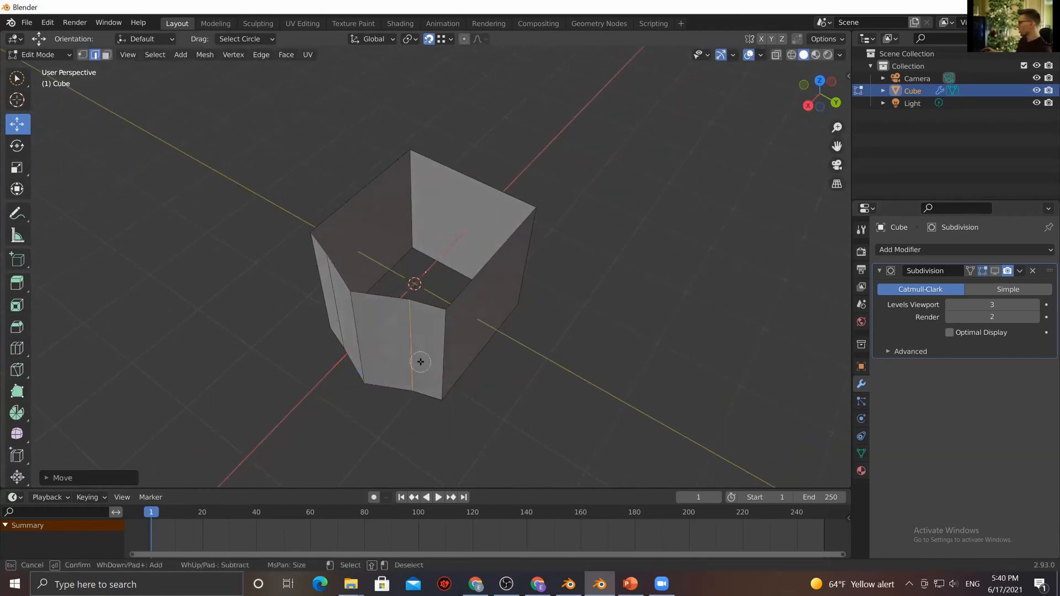
pyautogui.moveTo(386, 382); pyautogui.dragTo(369, 383)
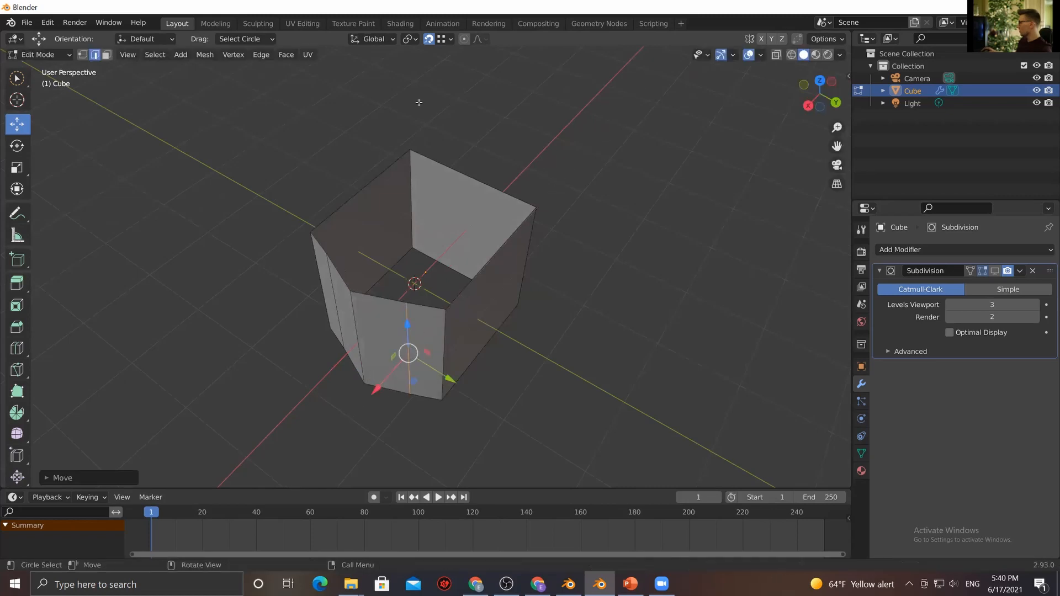
# Reposition the curved wall's vertical edges into an even arc with snapping off, and show the Subdivision modifier in the viewport
pyautogui.hotkey('shift', 'Tab')
pyautogui.moveTo(382, 379); pyautogui.dragTo(375, 387)
pyautogui.moveTo(298, 401); pyautogui.dragTo(382, 411, button='middle')
pyautogui.click(374, 362)
pyautogui.moveTo(380, 414); pyautogui.dragTo(434, 418)
pyautogui.click(428, 385)
pyautogui.click(466, 331)
pyautogui.moveTo(477, 388); pyautogui.dragTo(437, 417)
pyautogui.click(423, 375)
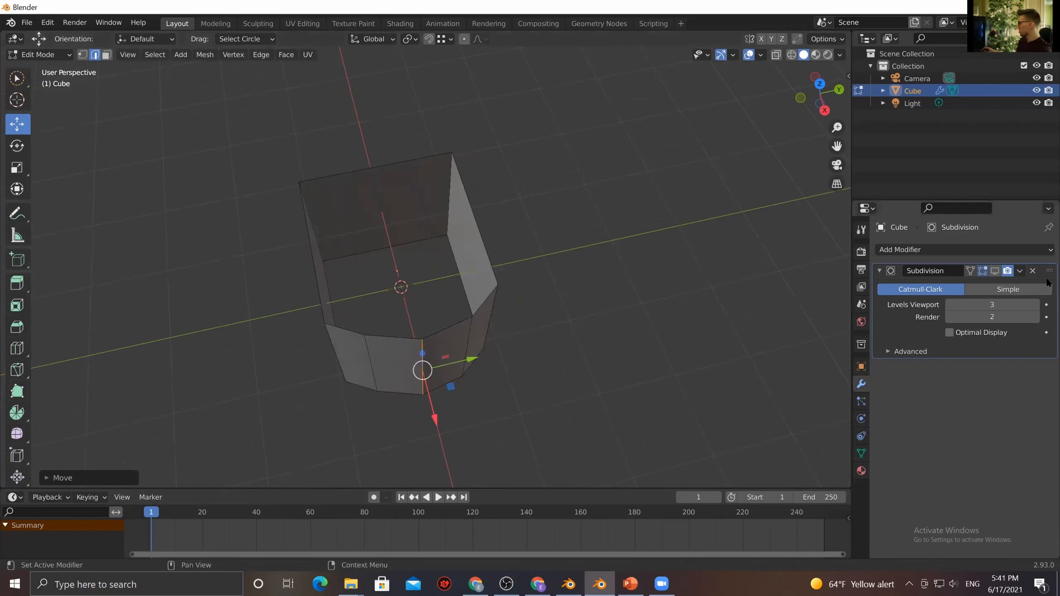
pyautogui.click(998, 272)
pyautogui.moveTo(490, 362); pyautogui.dragTo(441, 323, button='middle')
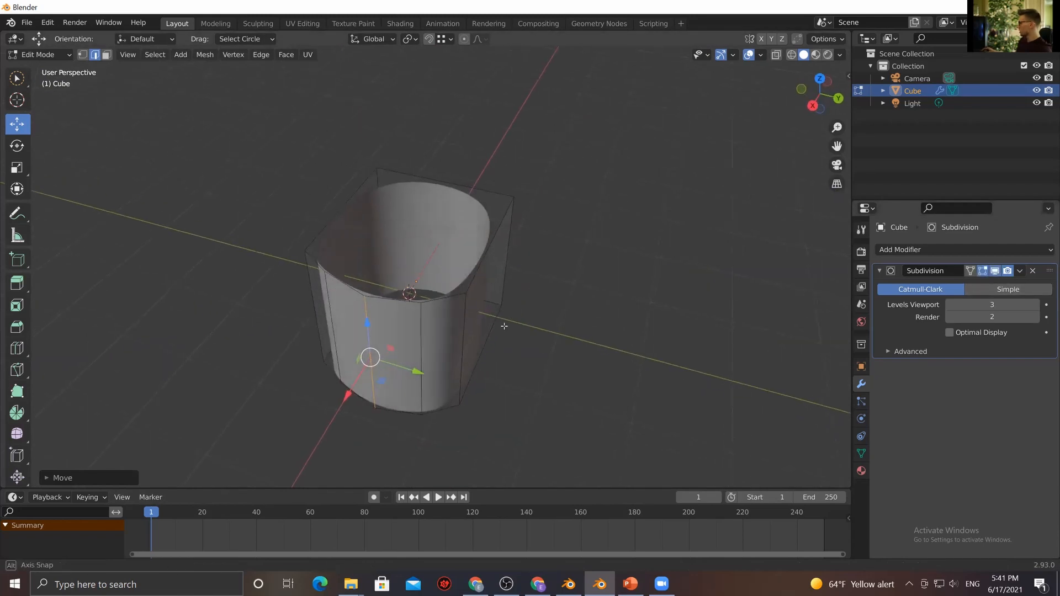
# Examine the smoothed open cup in Object Mode and Edit Mode from several angles
pyautogui.press('Tab')
pyautogui.click(531, 321)
pyautogui.moveTo(435, 371); pyautogui.dragTo(351, 408, button='middle')
pyautogui.click(462, 334)
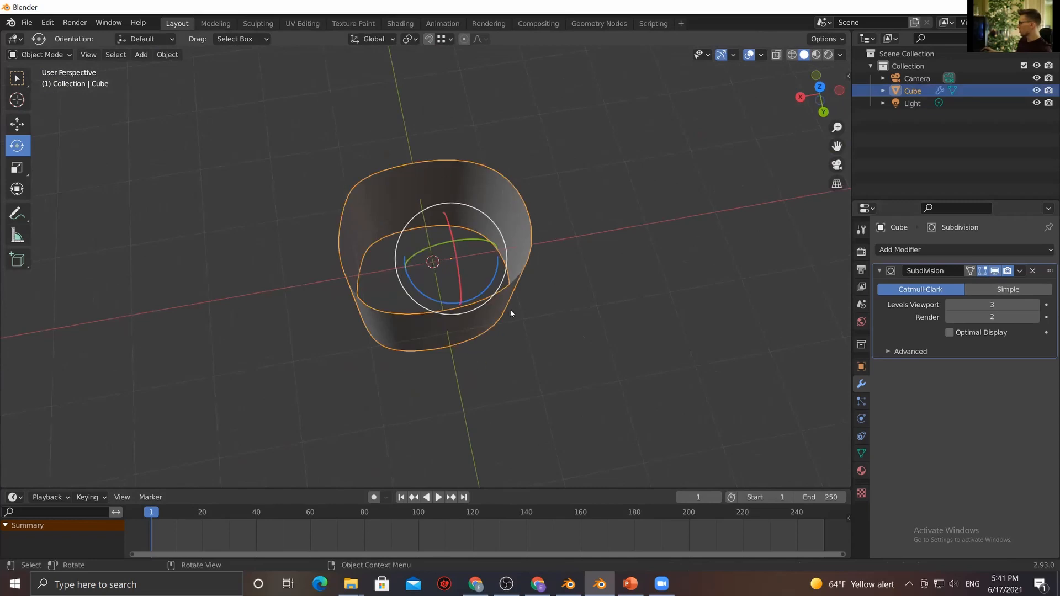
pyautogui.moveTo(465, 351)
pyautogui.mouseDown(button='middle')
pyautogui.moveTo(469, 309)
pyautogui.moveTo(473, 343)
pyautogui.mouseUp(button='middle')
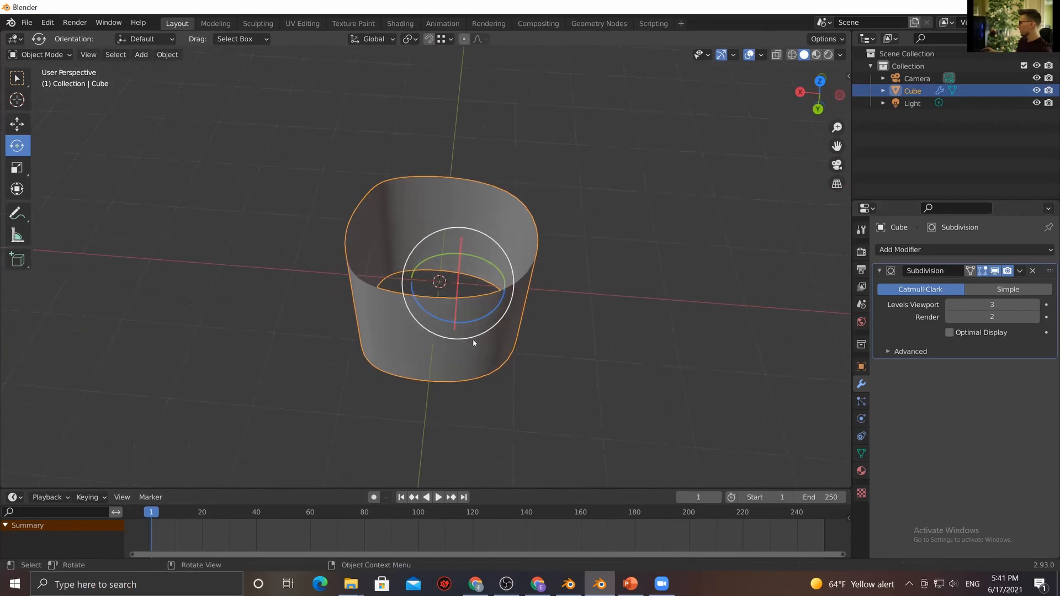
pyautogui.press('Tab')
pyautogui.moveTo(335, 394); pyautogui.dragTo(316, 217, button='middle')
pyautogui.click(431, 366)
pyautogui.moveTo(515, 455); pyautogui.dragTo(527, 373, button='middle')
pyautogui.moveTo(485, 385); pyautogui.dragTo(496, 428, button='middle')
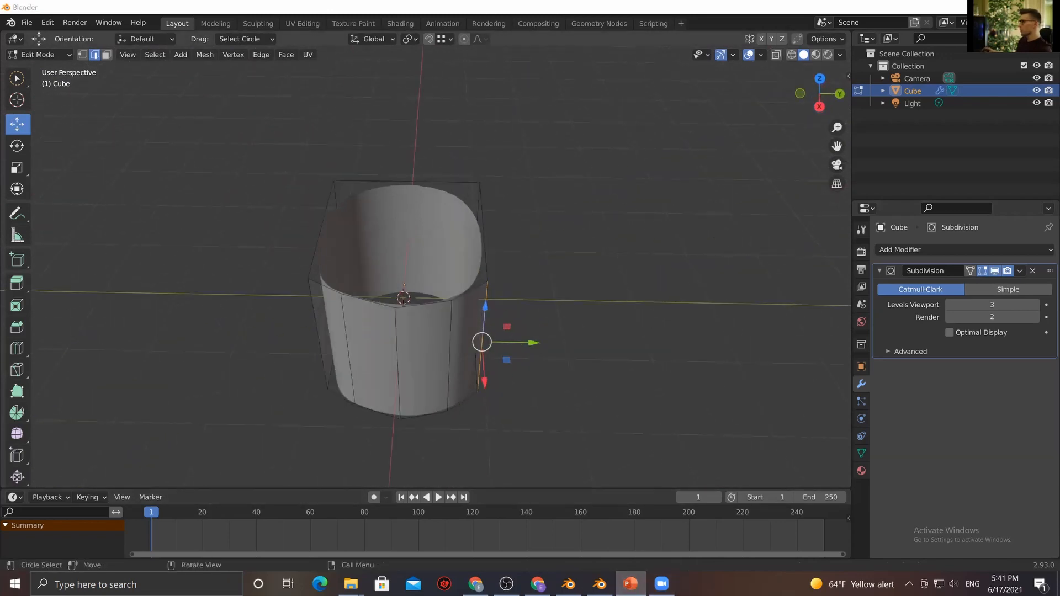
# Switch to PowerPoint, start the slide show, swap Presenter View and Slide Show, and advance to the "Sharpening Subdivision Surfaces" slide
pyautogui.press('F5')
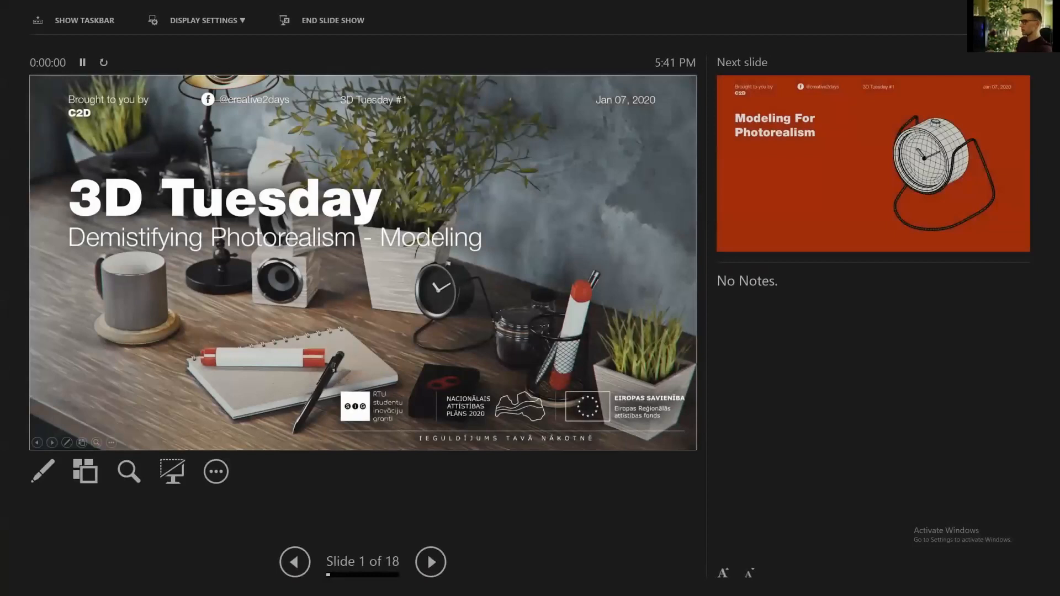
pyautogui.click(221, 28)
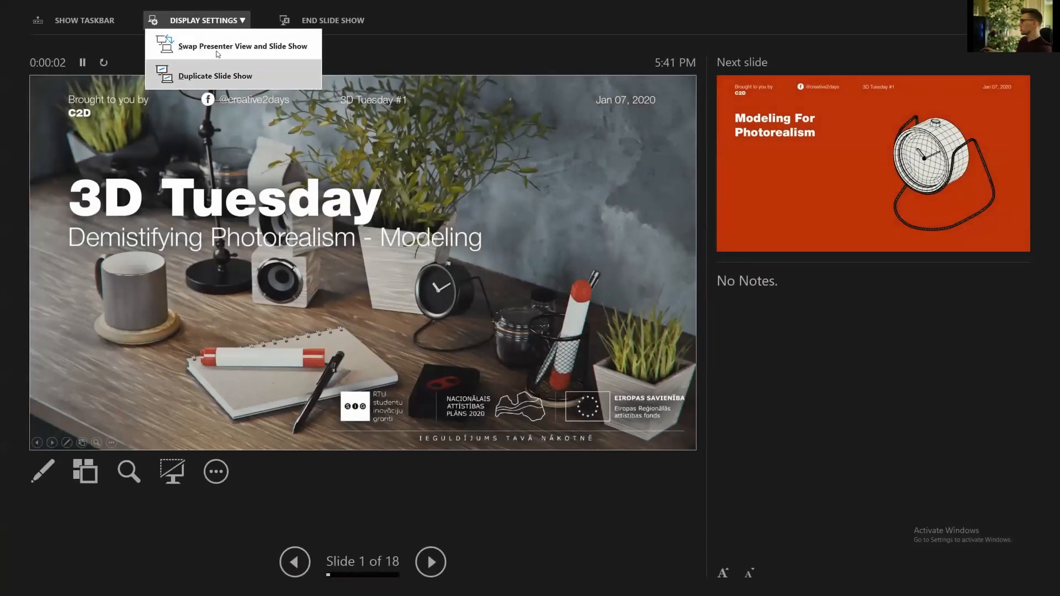
pyautogui.click(226, 42)
pyautogui.press('Right')
pyautogui.press('Right')
pyautogui.press('Right')
pyautogui.press('Right')
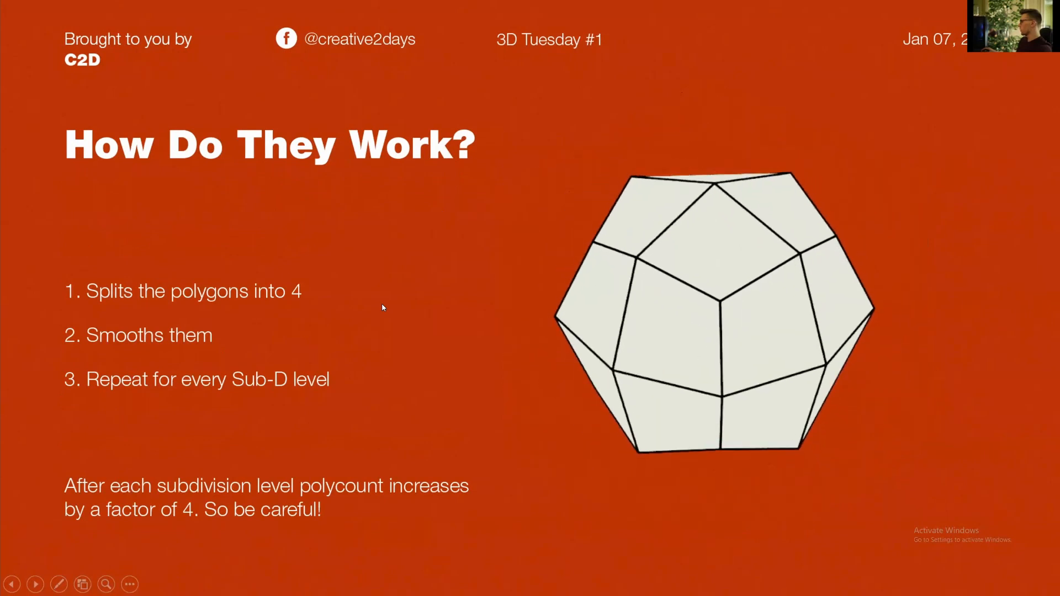
pyautogui.press('Right')
pyautogui.press('Right')
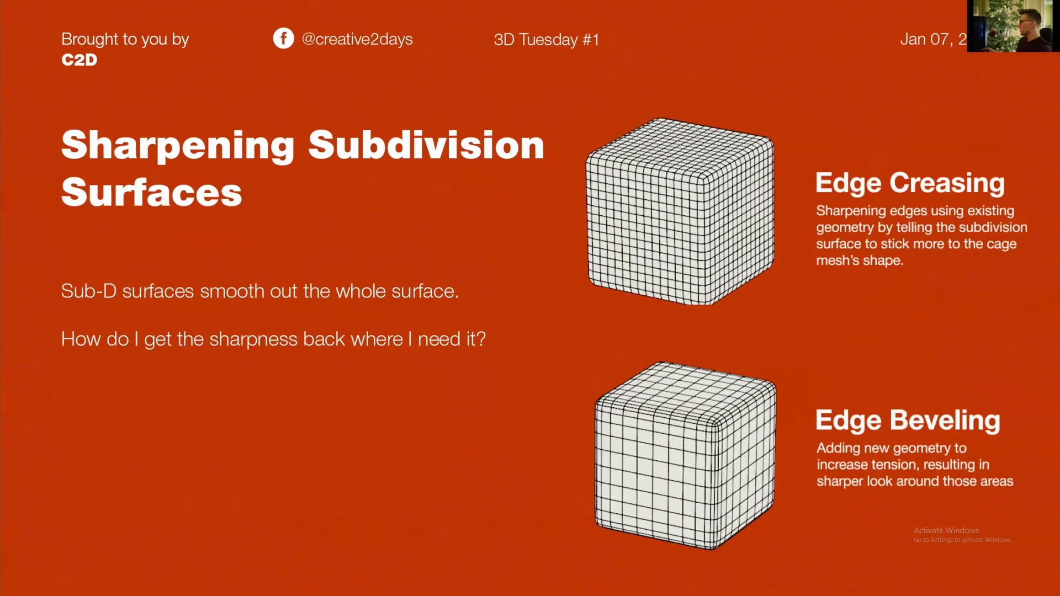
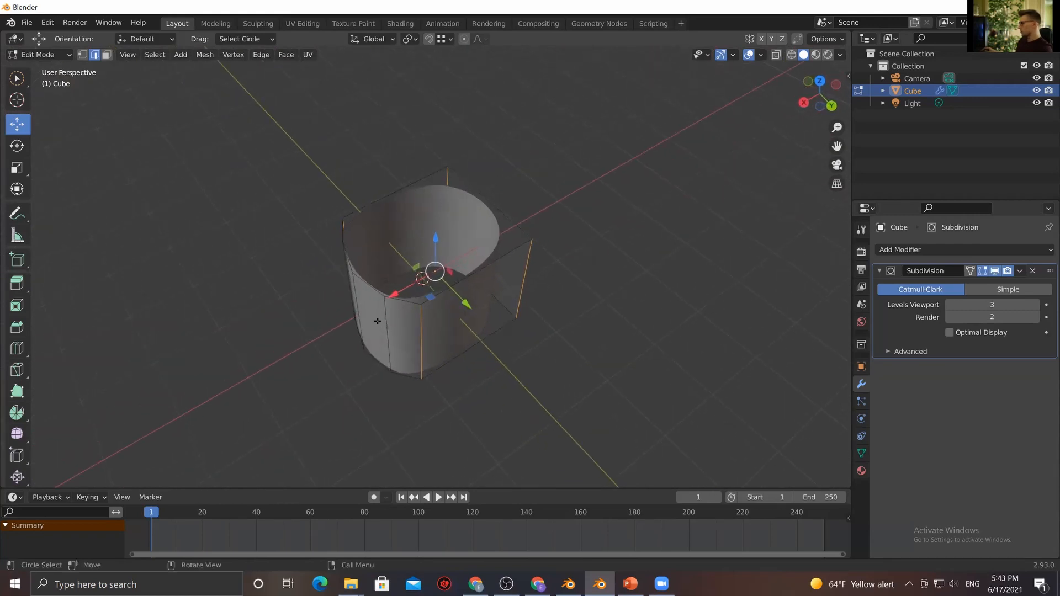
# Bevel the four vertical corner edges with 2 segments and a width of about 0.04 m
pyautogui.hotkey('ctrl', 'b')
pyautogui.scroll(-2, 375, 325)
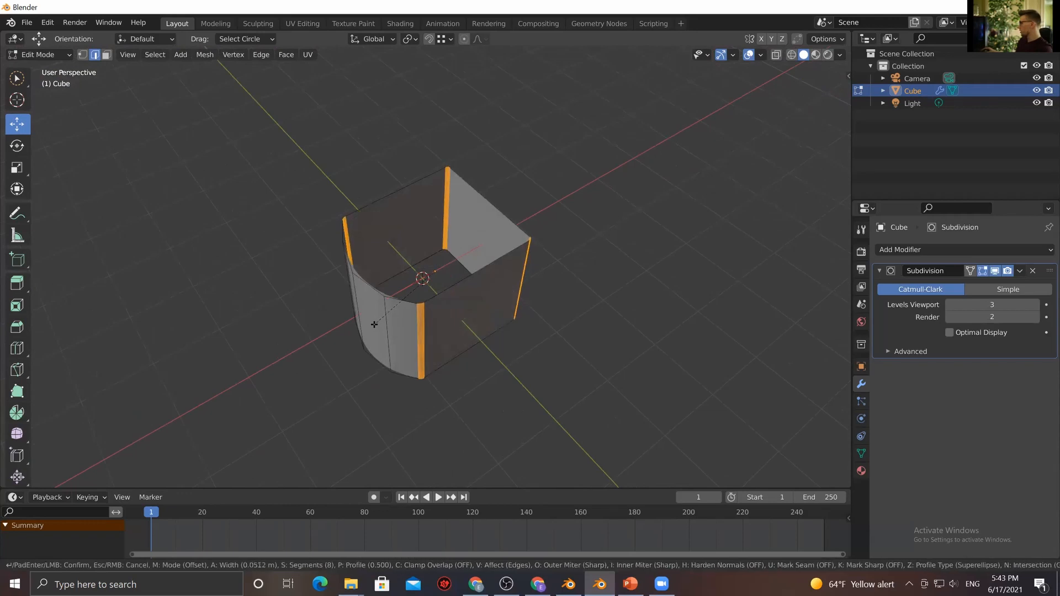
pyautogui.scroll(-4, 374, 324)
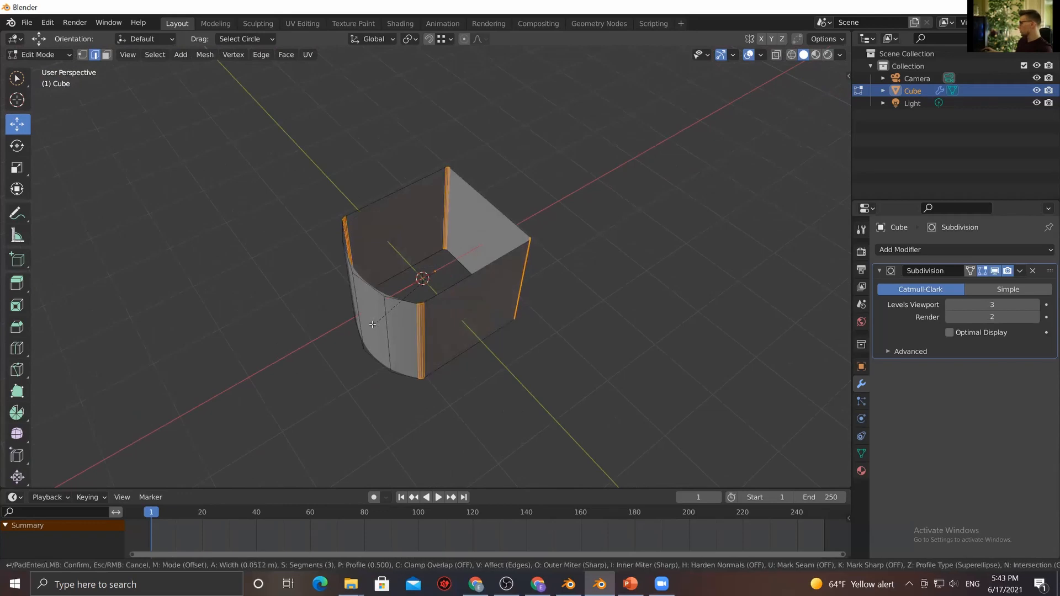
pyautogui.scroll(-1, 371, 324)
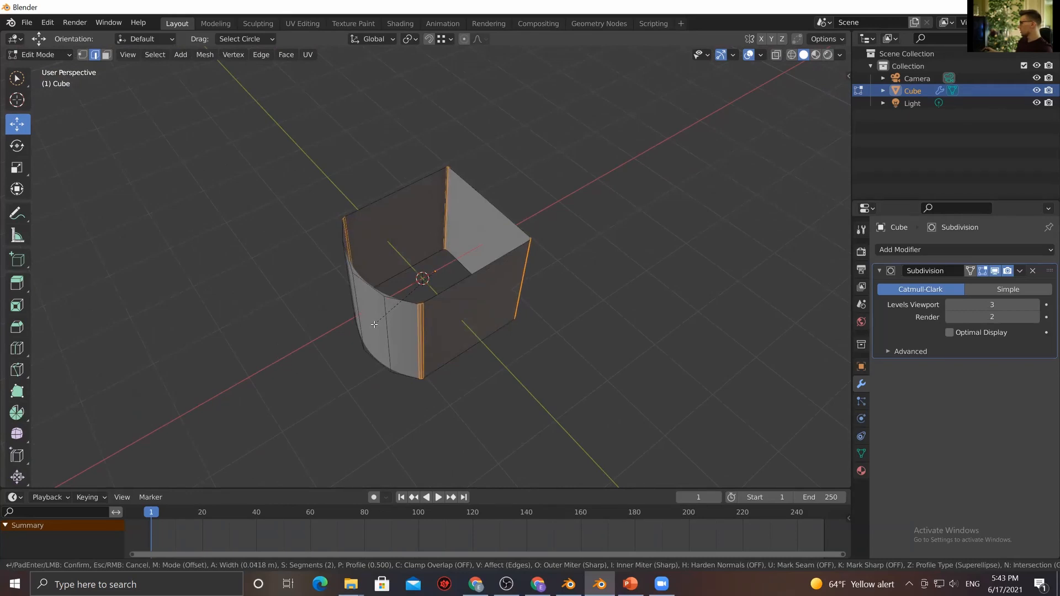
pyautogui.click(374, 324)
# Inspect the bevelled corners up close and in Object Mode with the object deselected
pyautogui.scroll(5, 406, 405)
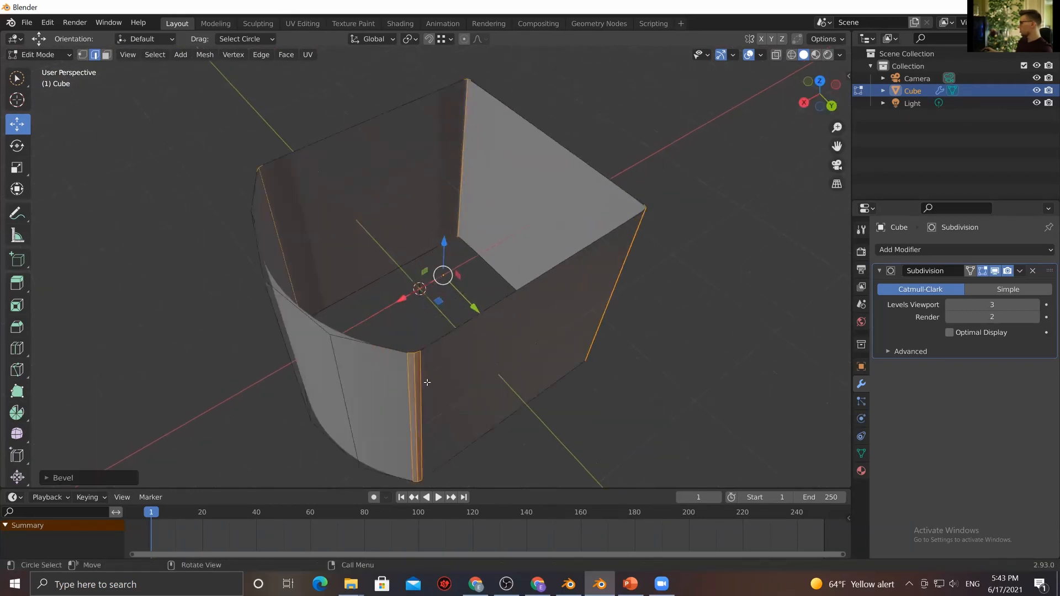
pyautogui.scroll(-1, 406, 404)
pyautogui.press('Tab')
pyautogui.click(559, 431)
pyautogui.scroll(-3, 405, 409)
pyautogui.moveTo(462, 369); pyautogui.dragTo(420, 371, button='middle')
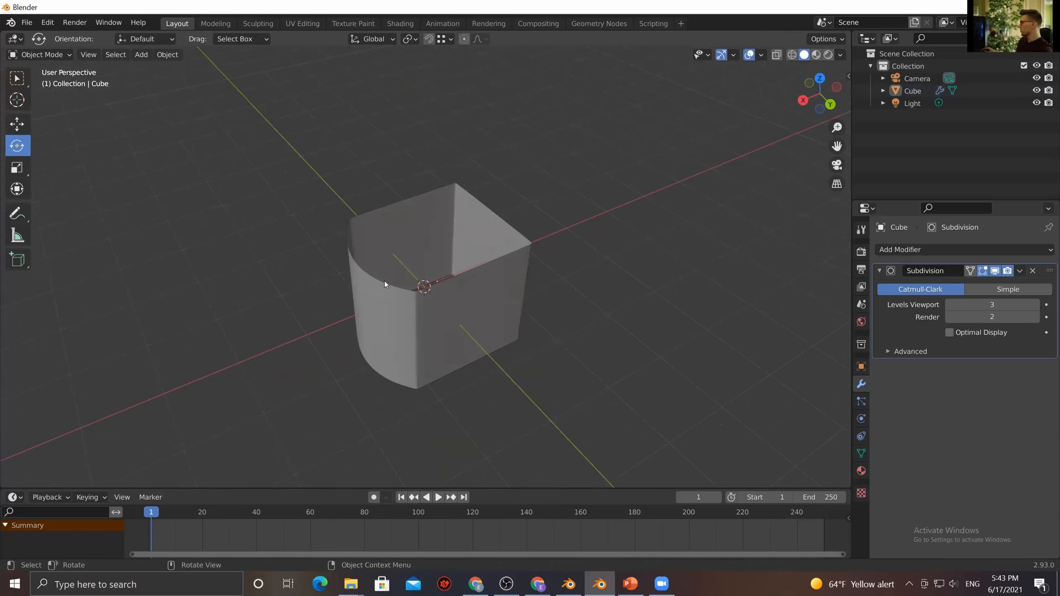
pyautogui.moveTo(392, 300); pyautogui.dragTo(421, 308, button='middle')
# Undo the bevel, returning to Edit Mode with the four vertical corner edges selected
pyautogui.hotkey('ctrl', 'z')
pyautogui.hotkey('ctrl', 'z')
pyautogui.hotkey('ctrl', 'z')
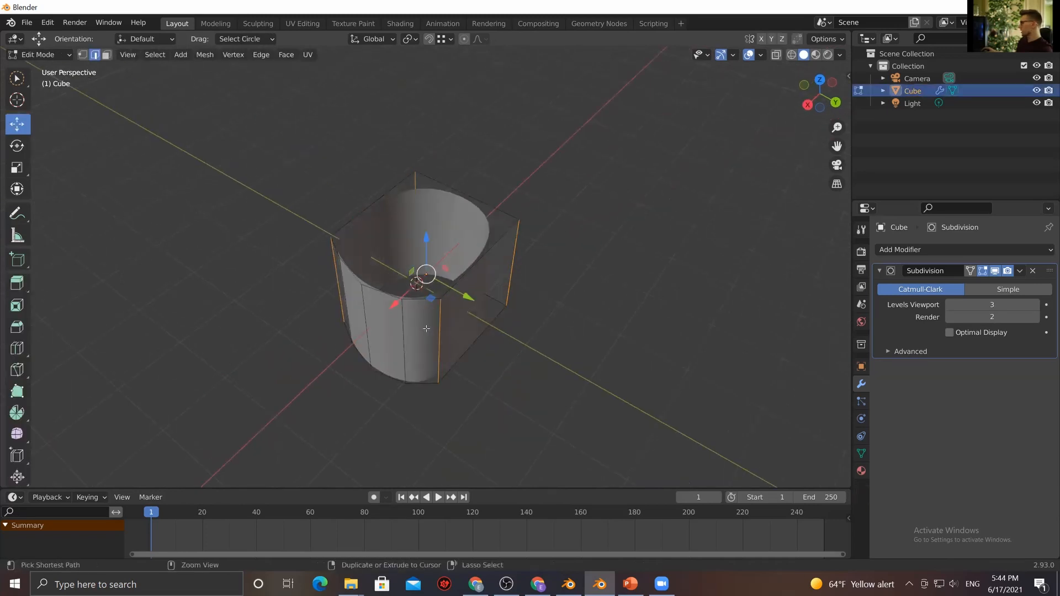
pyautogui.moveTo(615, 312); pyautogui.dragTo(622, 204, button='middle')
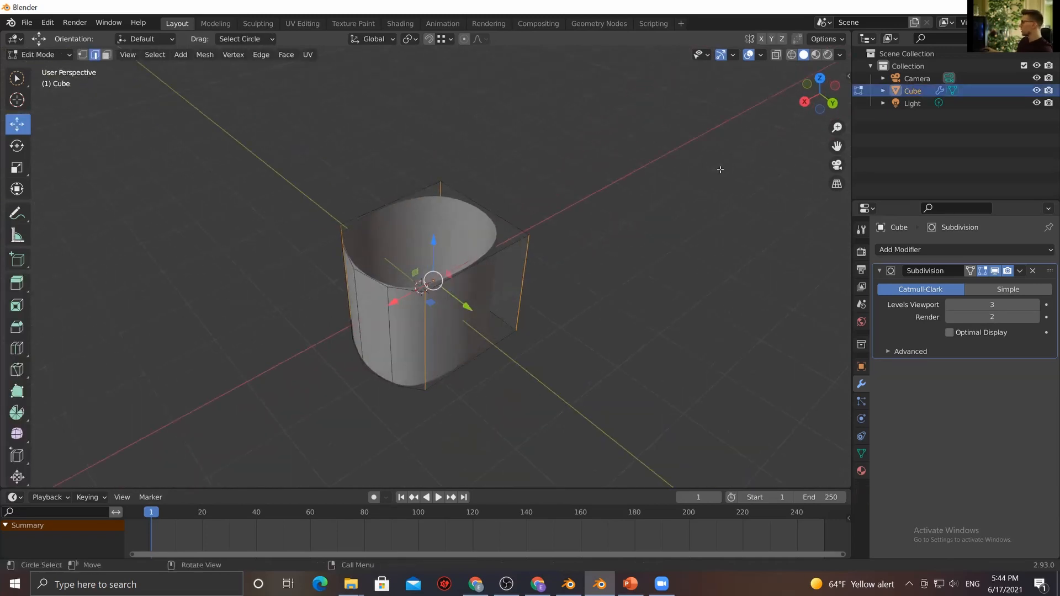
# Show the transform properties of the four selected vertical corner edges and set their Mean Crease to 1.00
pyautogui.moveTo(848, 75); pyautogui.dragTo(784, 76)
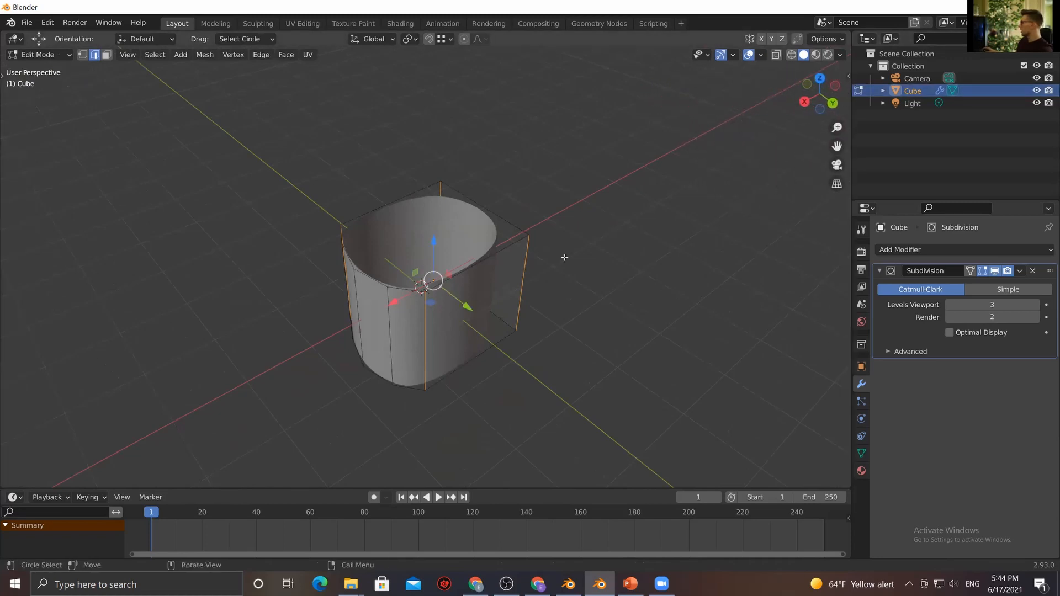
pyautogui.press('n')
pyautogui.press('n')
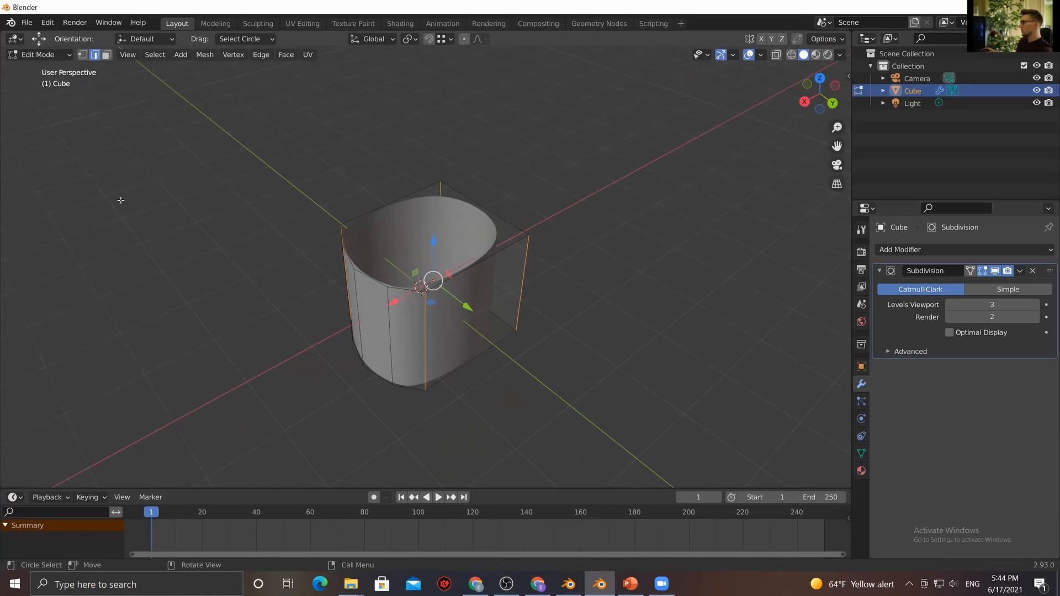
pyautogui.press('n')
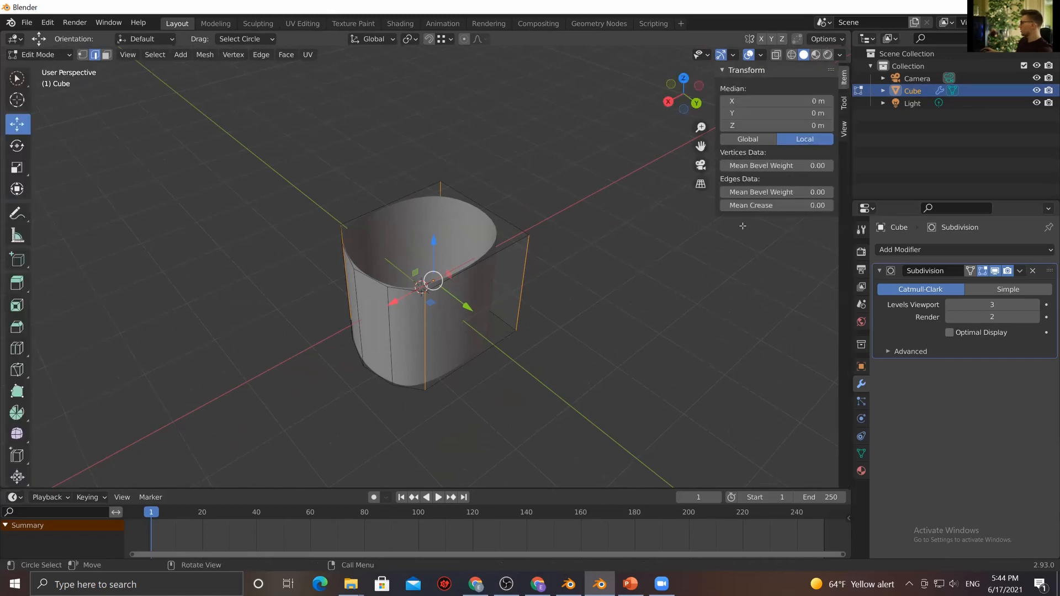
pyautogui.click(843, 128)
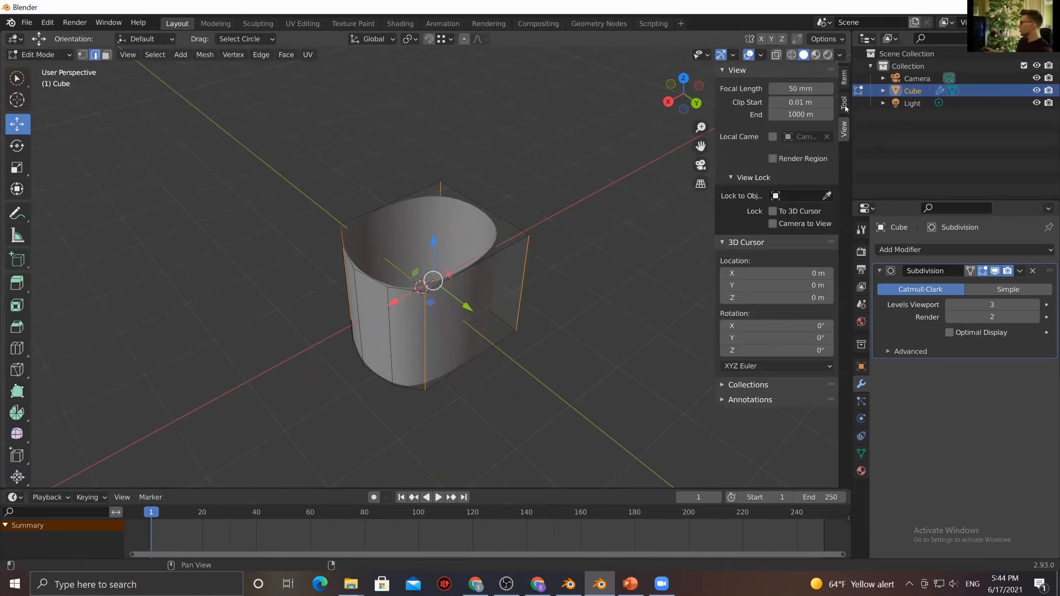
pyautogui.click(844, 103)
pyautogui.click(844, 84)
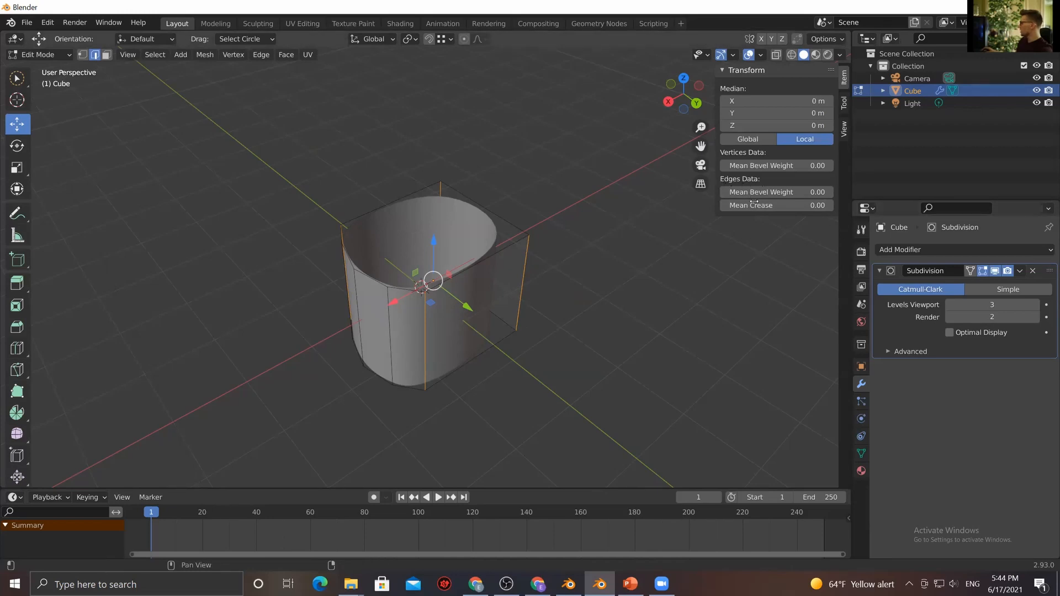
pyautogui.moveTo(749, 205); pyautogui.dragTo(788, 205)
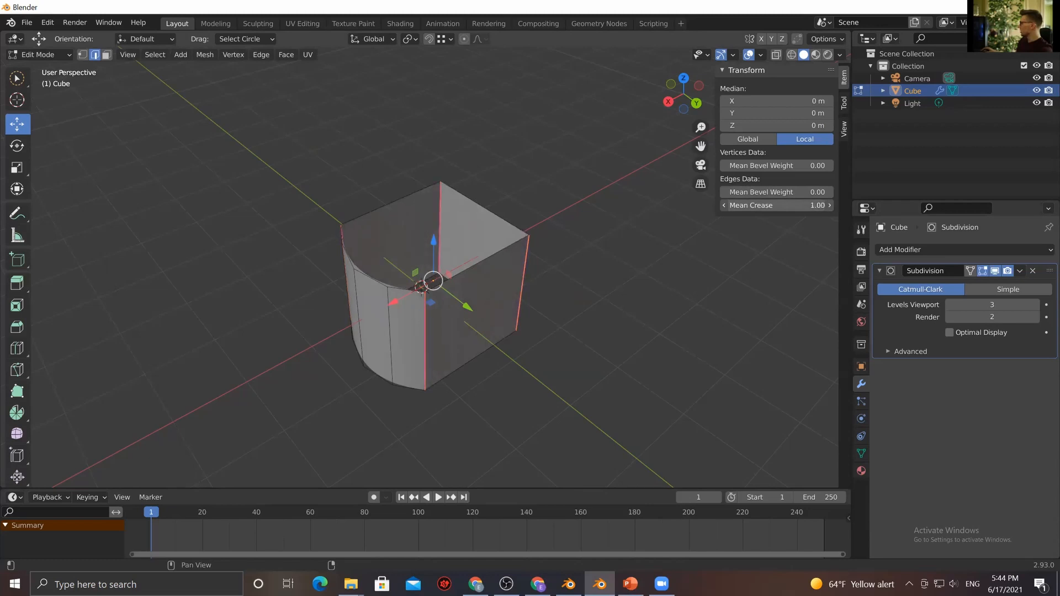
pyautogui.moveTo(682, 293); pyautogui.dragTo(640, 276, button='middle')
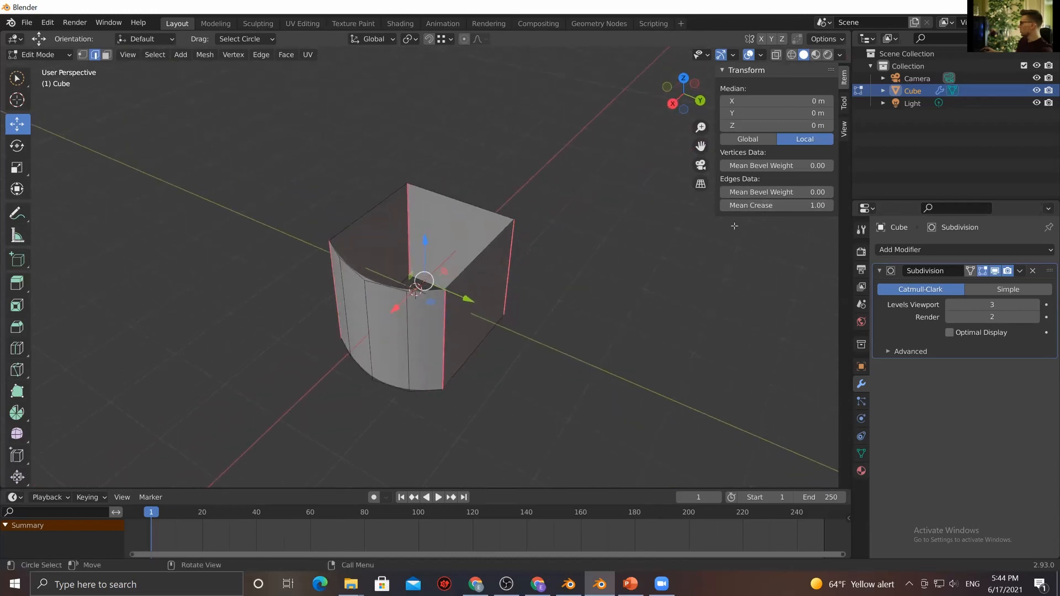
# Examine the creased corners in Object Mode from several angles, and select one corner's vertical edge in Edit Mode to view its crease
pyautogui.hotkey('alt', 'a')
pyautogui.scroll(2, 429, 331)
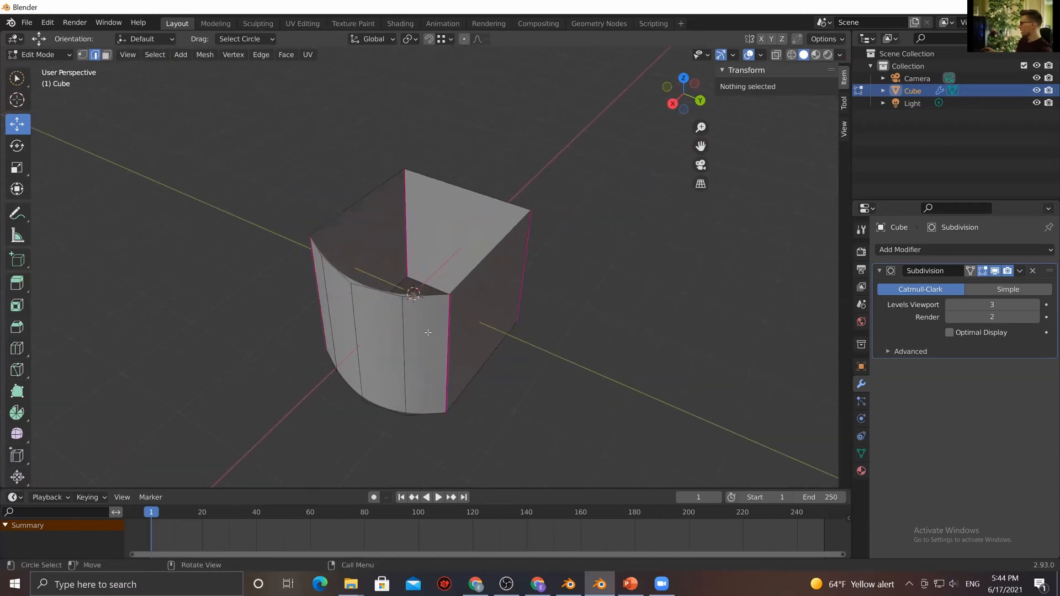
pyautogui.press('Tab')
pyautogui.scroll(-2, 492, 374)
pyautogui.moveTo(492, 374); pyautogui.dragTo(436, 388, button='middle')
pyautogui.press('Tab')
pyautogui.press('Tab')
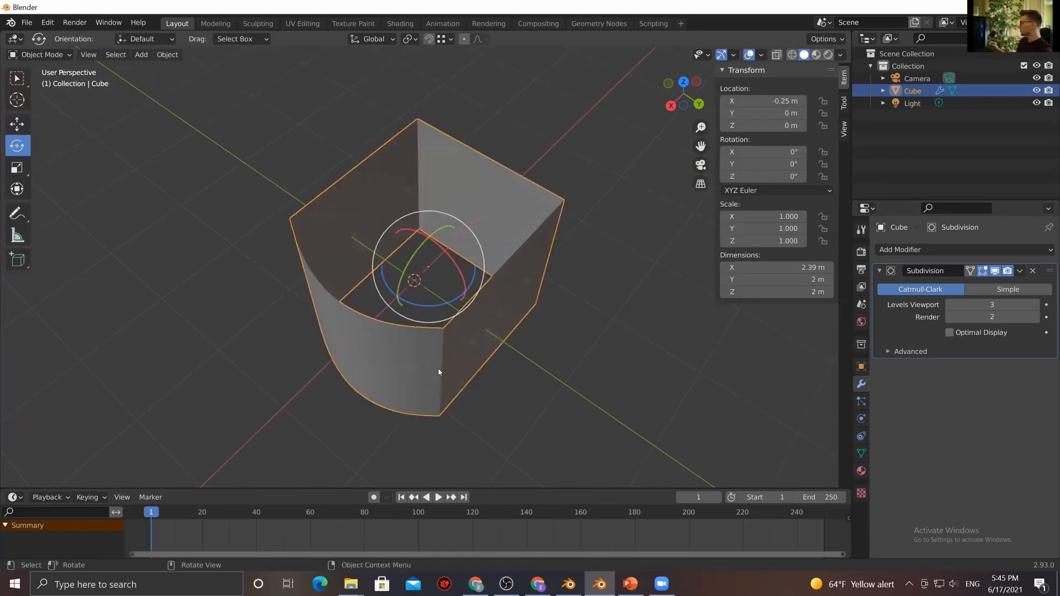
pyautogui.moveTo(485, 387); pyautogui.dragTo(336, 177, button='middle')
pyautogui.press('Tab')
pyautogui.click(403, 372)
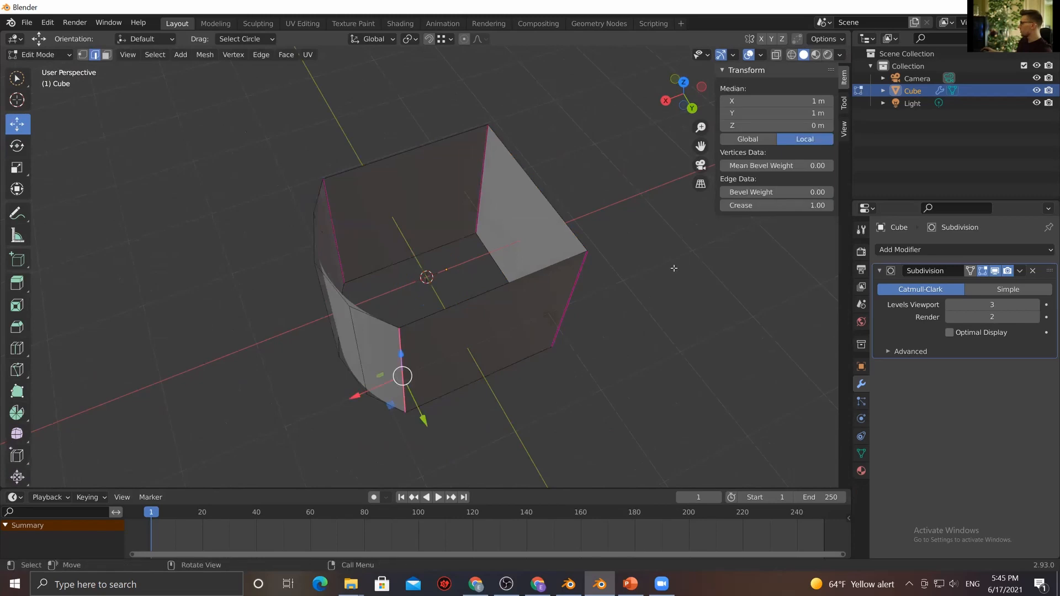
pyautogui.moveTo(592, 329); pyautogui.dragTo(530, 331, button='middle')
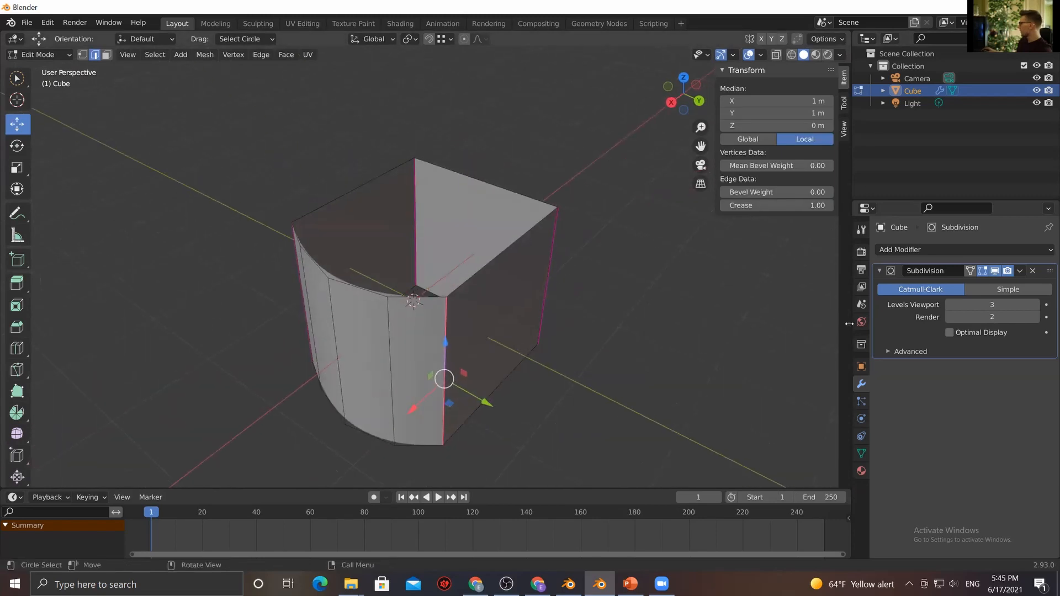
# Try different Levels Viewport values on the Subdivision modifier and settle on 4
pyautogui.click(1036, 305)
pyautogui.click(1035, 305)
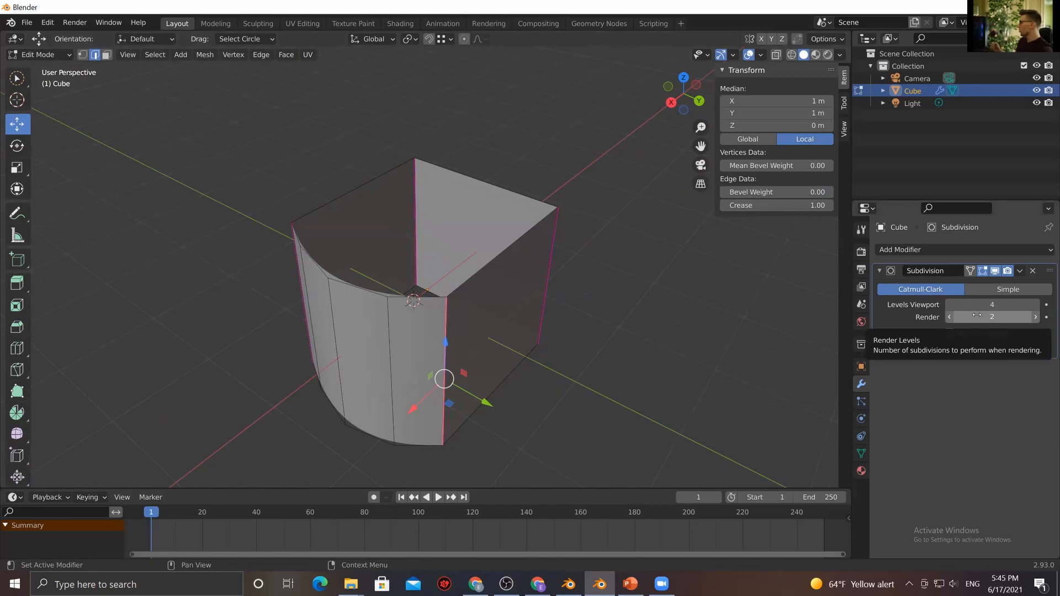
pyautogui.moveTo(992, 305)
pyautogui.mouseDown()
pyautogui.moveTo(951, 305)
pyautogui.moveTo(1011, 305)
pyautogui.mouseUp()
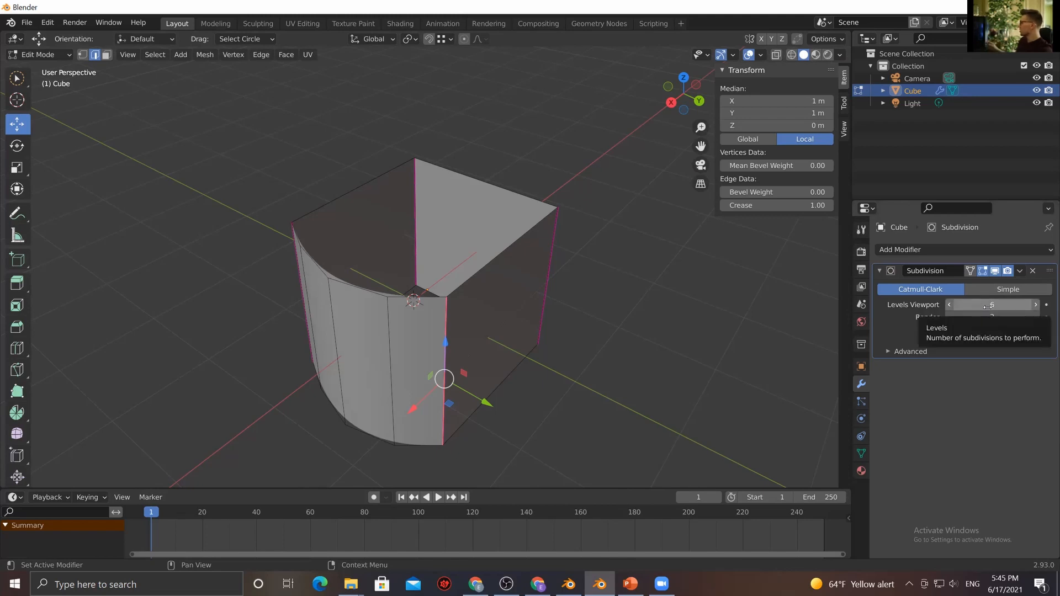
pyautogui.click(988, 306)
pyautogui.write('3')
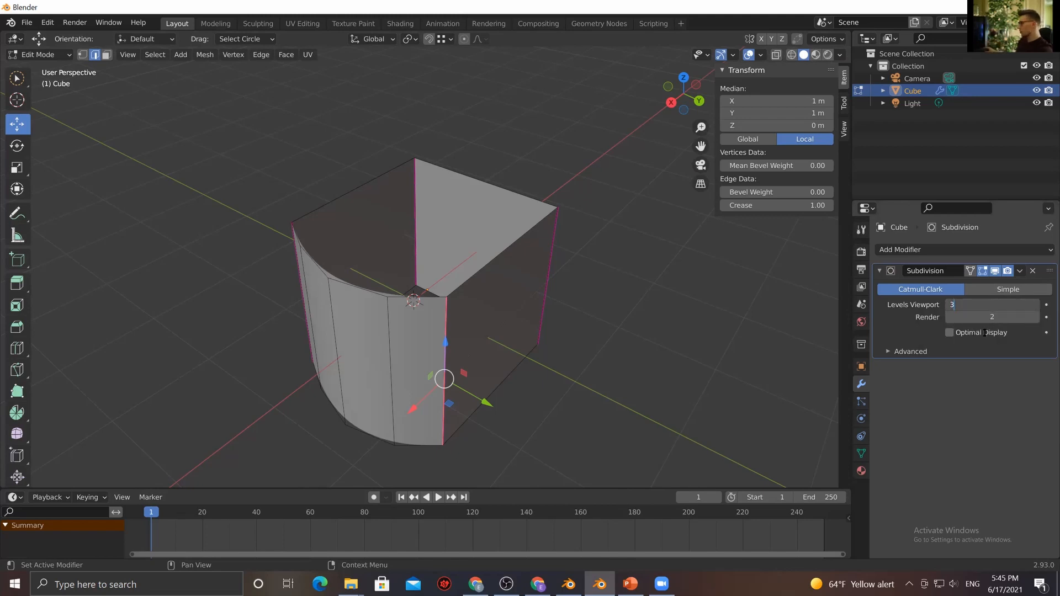
pyautogui.press('Return')
pyautogui.click(1034, 305)
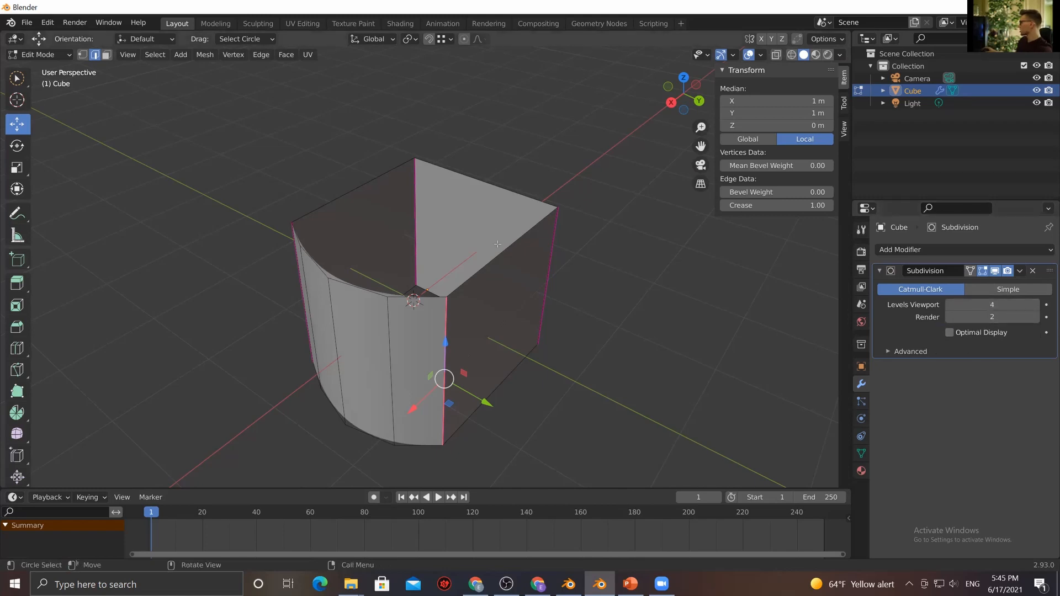
# Try a lower crease on the single corner edge, and set the Mean Crease of all four vertical corner edges to 0.94
pyautogui.moveTo(764, 206); pyautogui.dragTo(634, 206)
pyautogui.hotkey('ctrl', 'z')
pyautogui.keyDown('shift'); pyautogui.click(547, 292); pyautogui.keyUp('shift')
pyautogui.moveTo(280, 288); pyautogui.dragTo(264, 310, button='middle')
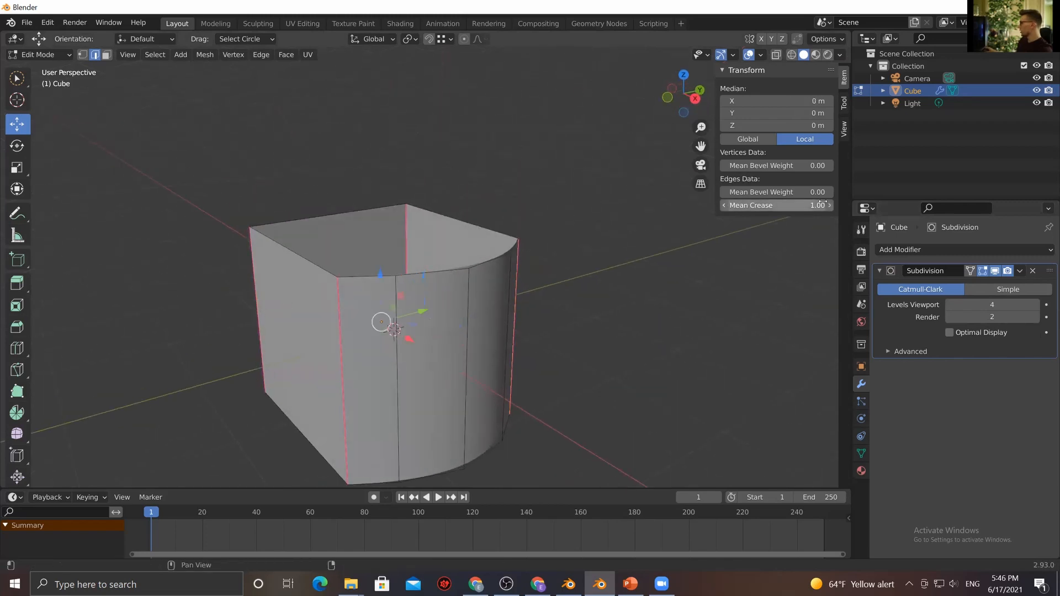
pyautogui.moveTo(775, 205); pyautogui.dragTo(764, 204)
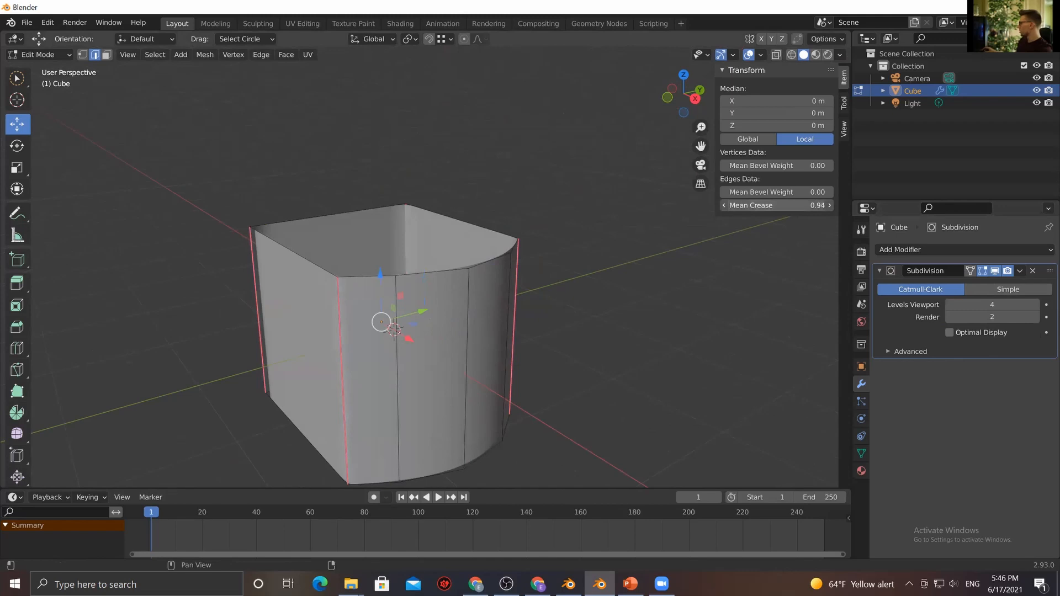
pyautogui.click(653, 288)
# Look over the softened corners in Object Mode and undo the most recent changes
pyautogui.press('Tab')
pyautogui.moveTo(605, 300); pyautogui.dragTo(548, 317, button='middle')
pyautogui.scroll(-1, 548, 317)
pyautogui.hotkey('ctrl', 'z')
pyautogui.scroll(2, 476, 323)
pyautogui.hotkey('ctrl', 'z')
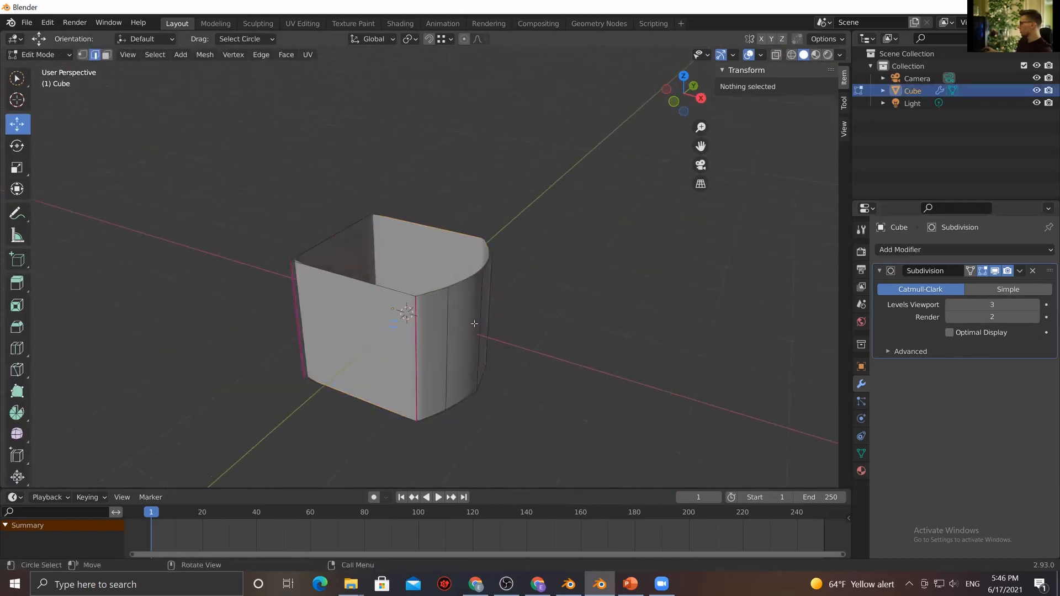
# Inspect the softened corners up close in Object Mode and set the Subdivision modifier's Levels Viewport to 4
pyautogui.press('Tab')
pyautogui.scroll(4, 475, 331)
pyautogui.scroll(2, 523, 376)
pyautogui.moveTo(523, 376); pyautogui.dragTo(518, 317, button='middle')
pyautogui.scroll(-4, 401, 348)
pyautogui.moveTo(407, 366); pyautogui.dragTo(330, 370, button='middle')
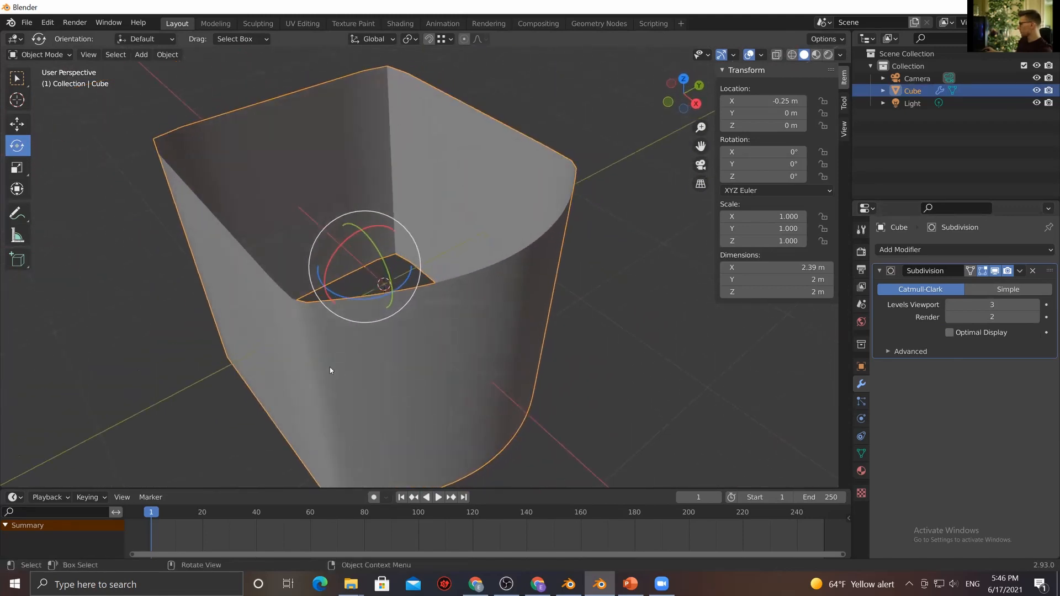
pyautogui.click(1033, 304)
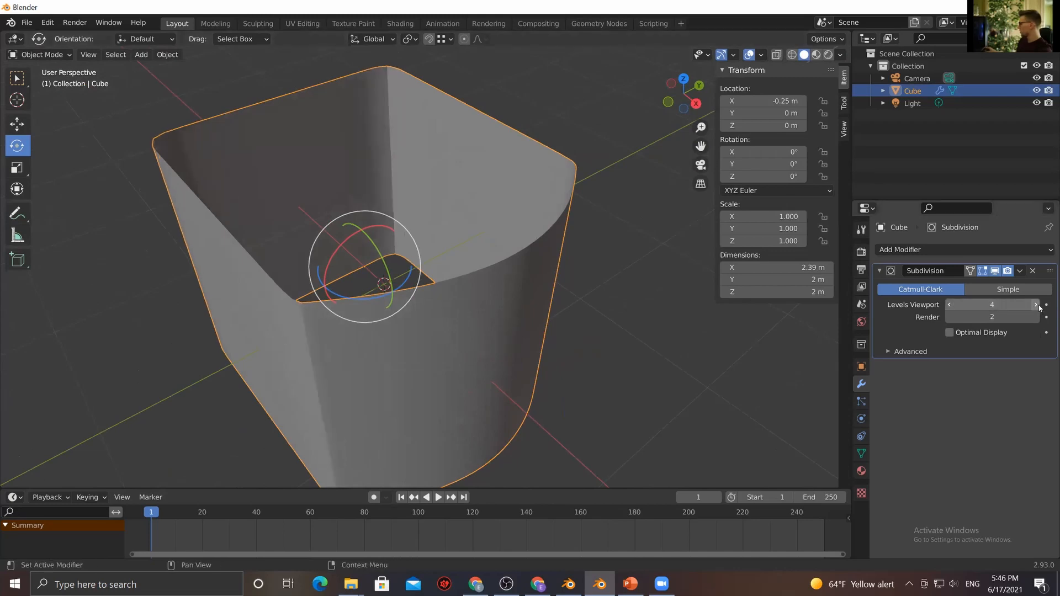
# In Edit Mode, select the cube's four vertical corner edges and raise their Mean Crease
pyautogui.scroll(-4, 423, 362)
pyautogui.moveTo(423, 362); pyautogui.dragTo(442, 346, button='middle')
pyautogui.press('Tab')
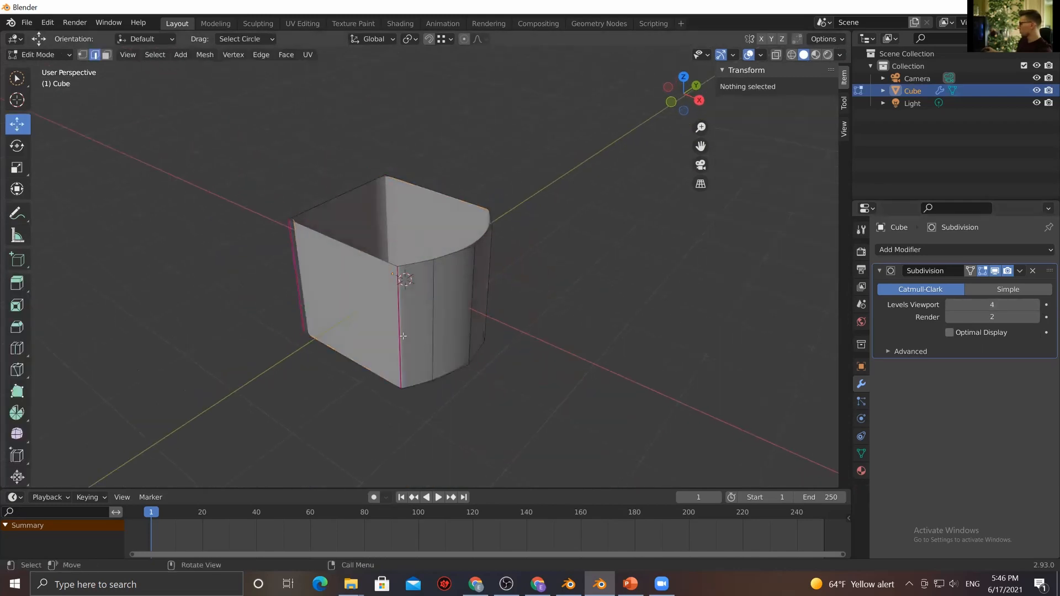
pyautogui.click(401, 330)
pyautogui.keyDown('shift'); pyautogui.click(298, 274); pyautogui.keyUp('shift')
pyautogui.moveTo(520, 241); pyautogui.dragTo(433, 250, button='middle')
pyautogui.keyDown('shift'); pyautogui.click(477, 291); pyautogui.keyUp('shift')
pyautogui.keyDown('shift'); pyautogui.click(499, 223); pyautogui.keyUp('shift')
pyautogui.moveTo(795, 205); pyautogui.dragTo(822, 205)
pyautogui.click(579, 284)
# Examine the creased corners and the curved wall in Object Mode from several sides
pyautogui.press('Tab')
pyautogui.scroll(2, 560, 314)
pyautogui.moveTo(558, 319); pyautogui.dragTo(624, 325, button='middle')
pyautogui.scroll(-4, 411, 327)
pyautogui.moveTo(410, 326); pyautogui.dragTo(540, 321, button='middle')
pyautogui.click(542, 323)
pyautogui.moveTo(354, 352); pyautogui.dragTo(407, 345, button='middle')
pyautogui.click(389, 318)
pyautogui.scroll(2, 365, 344)
# In Edit Mode, move the vertical edges of the curved wall one by one along the X axis
pyautogui.press('Tab')
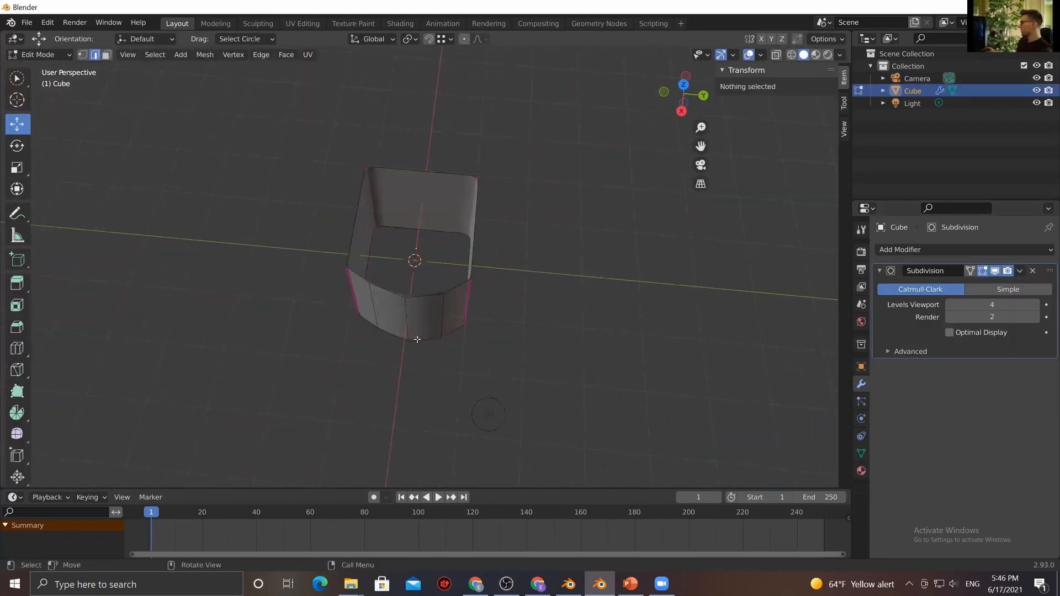
pyautogui.click(405, 333)
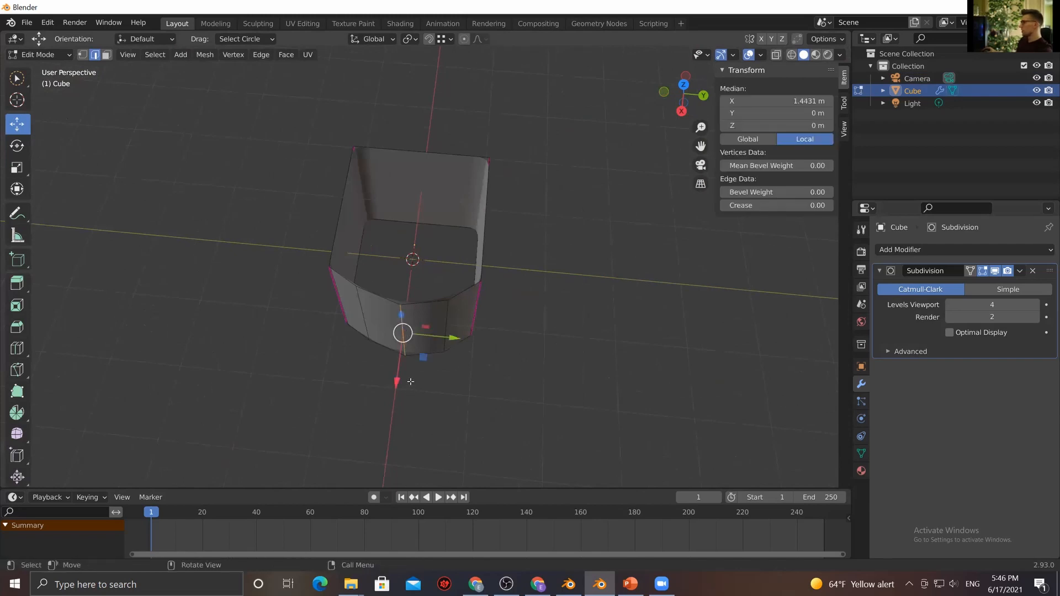
pyautogui.moveTo(397, 376); pyautogui.dragTo(359, 364)
pyautogui.click(368, 325)
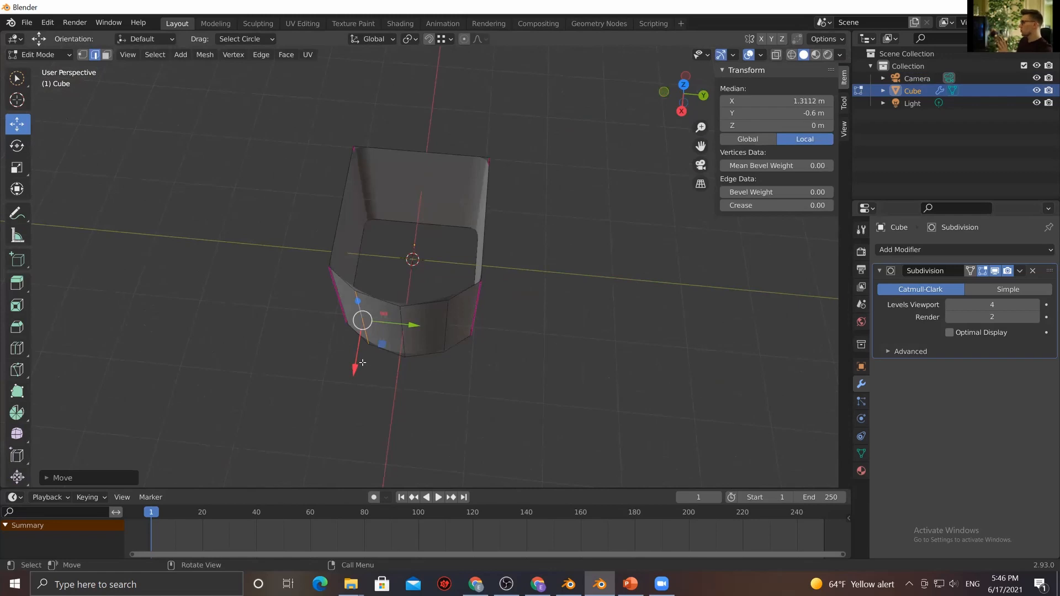
pyautogui.click(446, 340)
pyautogui.moveTo(437, 375); pyautogui.dragTo(434, 383)
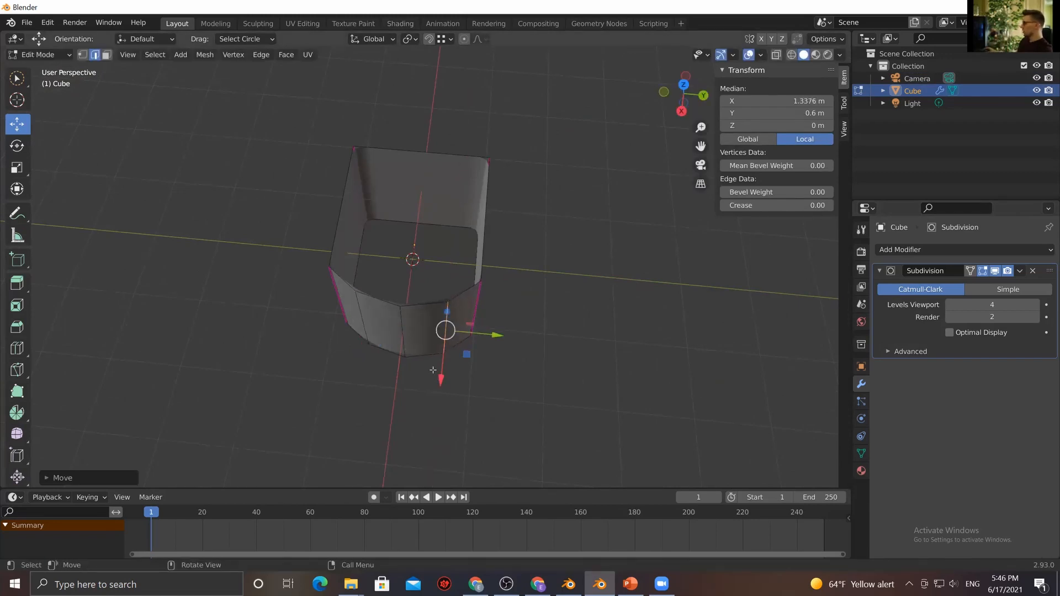
# Extrude two adjacent top rim edges of the curved wall upward by about 1.1 m
pyautogui.click(413, 318)
pyautogui.moveTo(494, 424); pyautogui.dragTo(398, 352, button='middle')
pyautogui.moveTo(549, 336); pyautogui.dragTo(409, 320, button='middle')
pyautogui.keyDown('shift'); pyautogui.click(397, 230); pyautogui.keyUp('shift')
pyautogui.moveTo(397, 230); pyautogui.dragTo(563, 306, button='middle')
pyautogui.press('g')
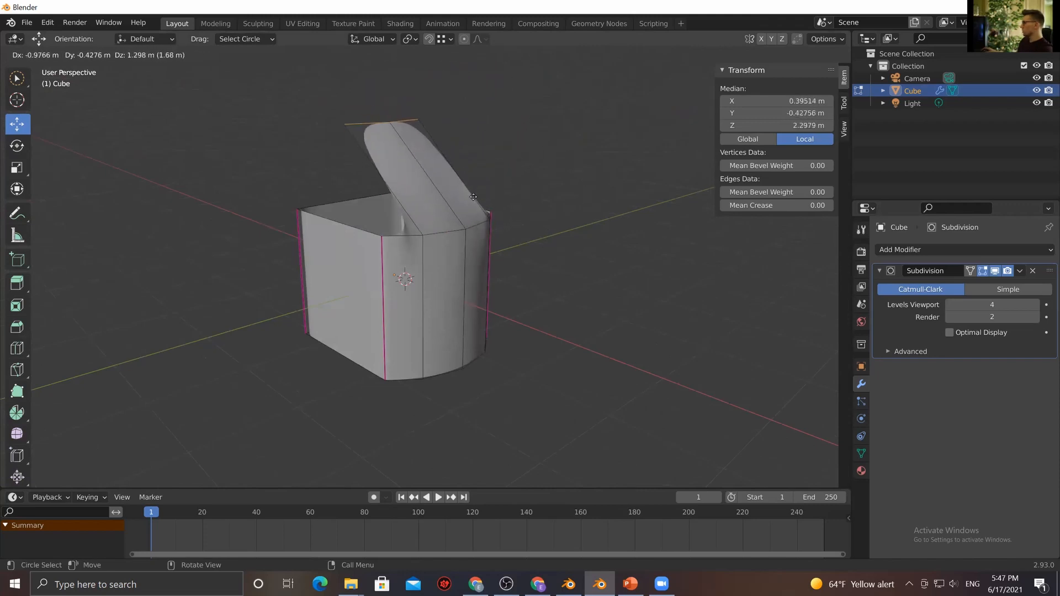
pyautogui.click(541, 226)
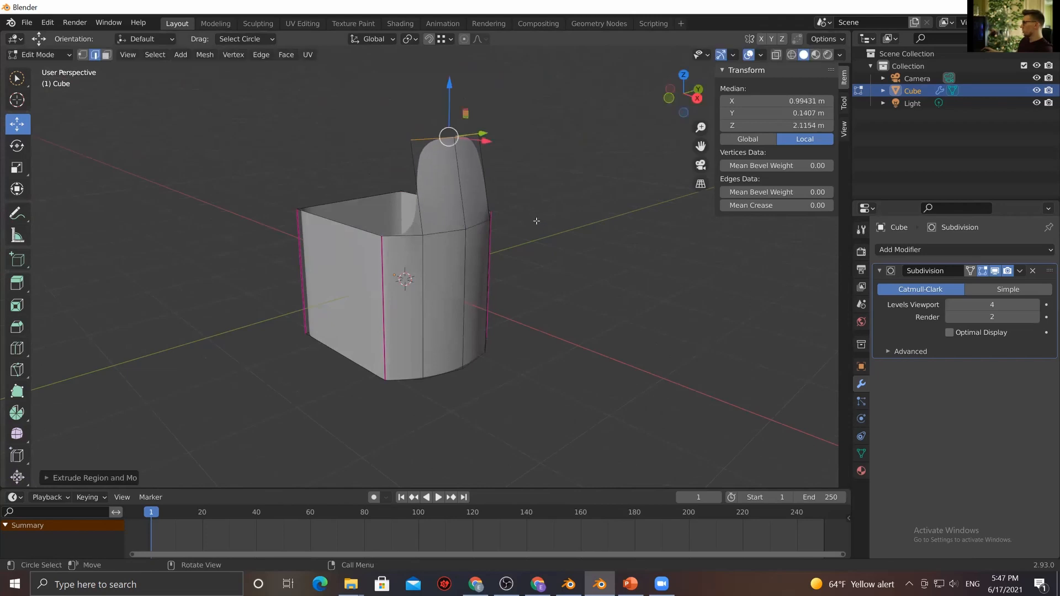
# Extrude the strip's end edges further into an arch over the box and move the free end down beside it
pyautogui.press('e')
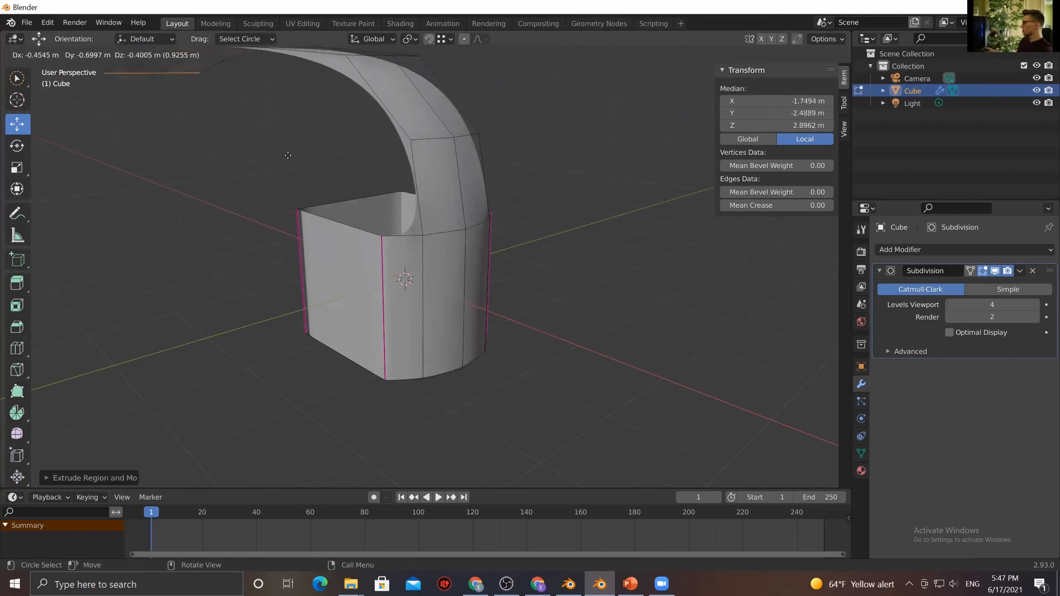
pyautogui.click(208, 327)
pyautogui.moveTo(208, 327); pyautogui.dragTo(460, 365, button='middle')
pyautogui.moveTo(498, 353); pyautogui.dragTo(458, 337)
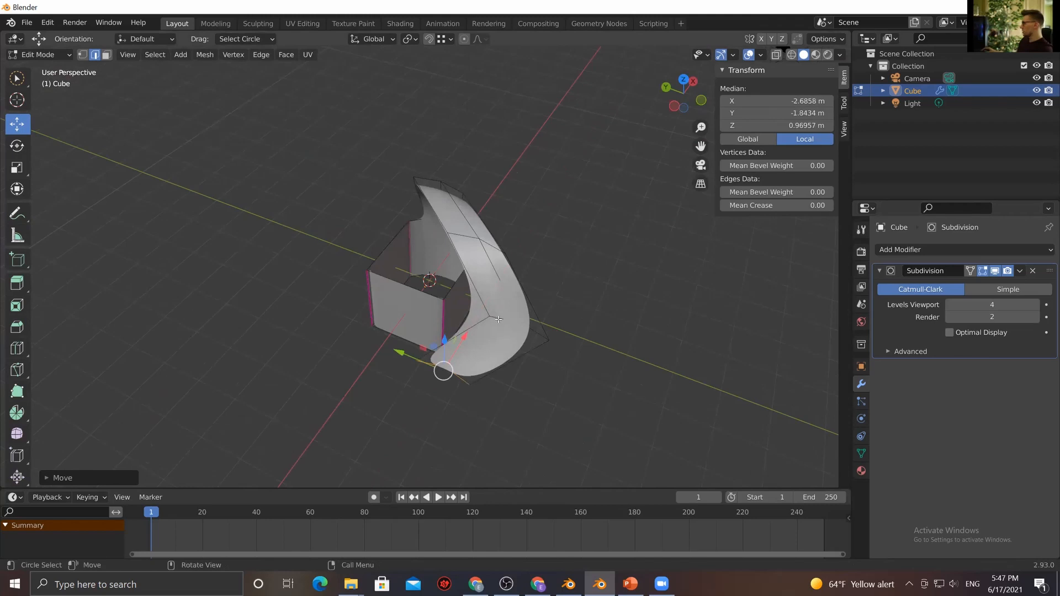
# Select the edges running across the arched strip just before its free end and move them sideways to bend the strip
pyautogui.click(498, 319)
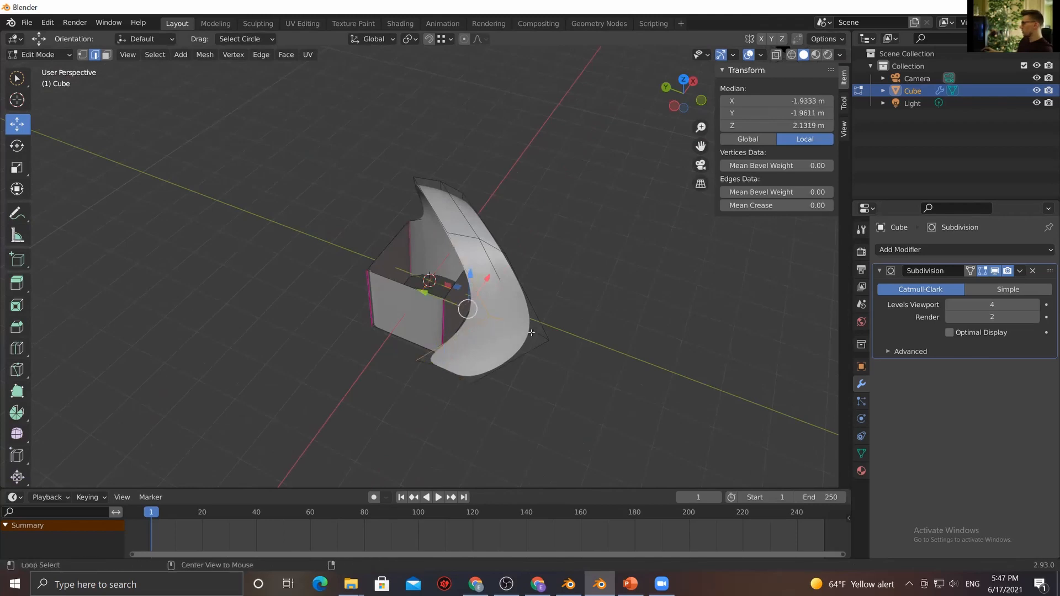
pyautogui.hotkey('alt', 'a')
pyautogui.moveTo(602, 330); pyautogui.dragTo(540, 324, button='middle')
pyautogui.keyDown('alt'); pyautogui.click(455, 311); pyautogui.keyUp('alt')
pyautogui.moveTo(403, 276); pyautogui.dragTo(343, 238)
pyautogui.moveTo(597, 346); pyautogui.dragTo(523, 366, button='middle')
pyautogui.moveTo(465, 399); pyautogui.dragTo(526, 409, button='middle')
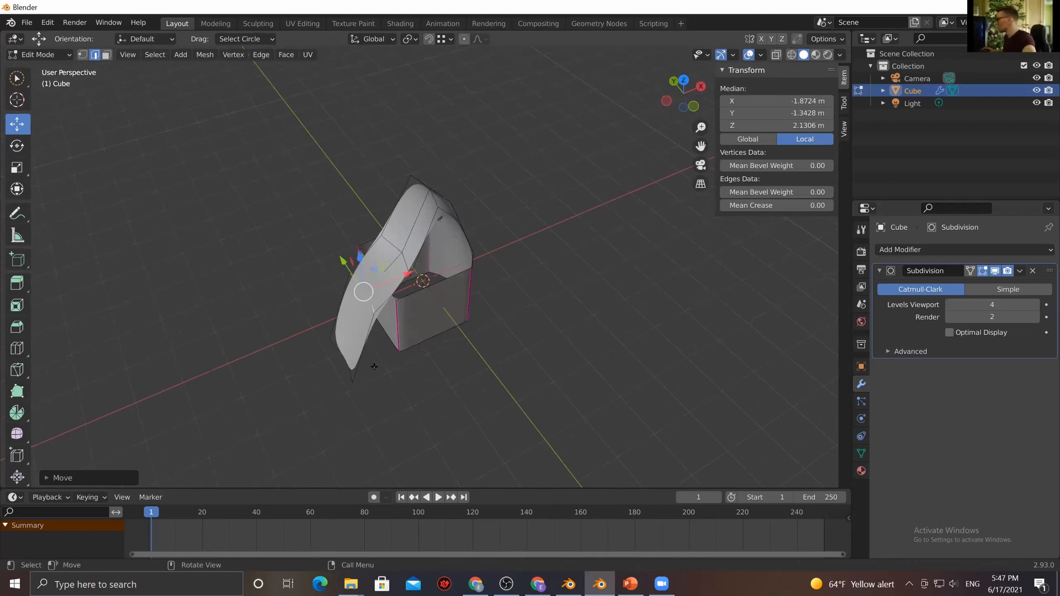
# Look over the arched strip from several sides in Object Mode and Edit Mode
pyautogui.moveTo(495, 310); pyautogui.dragTo(463, 318, button='middle')
pyautogui.press('Tab')
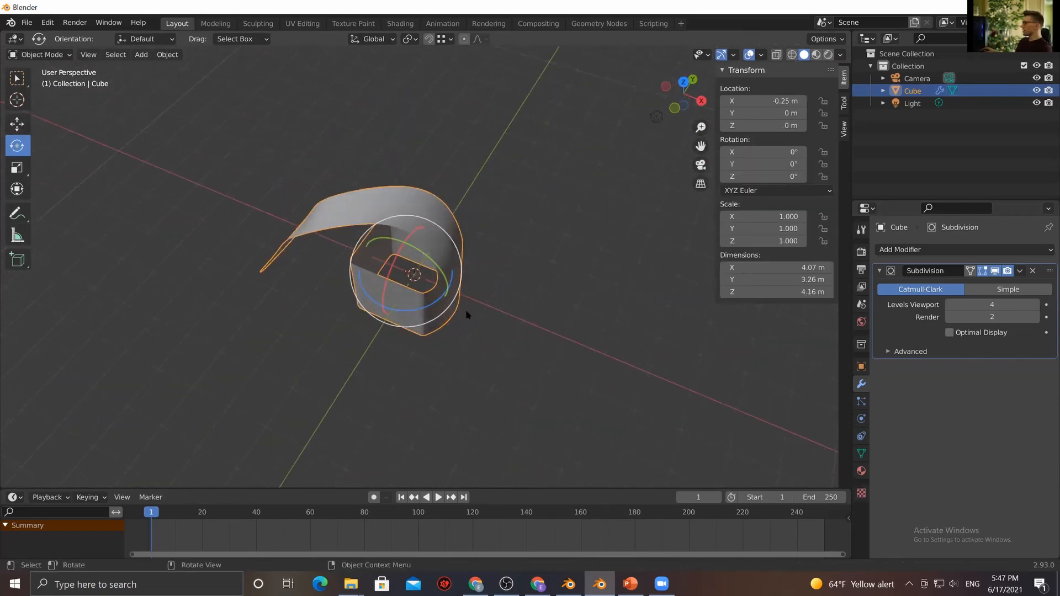
pyautogui.moveTo(451, 361); pyautogui.dragTo(369, 324, button='middle')
pyautogui.press('Tab')
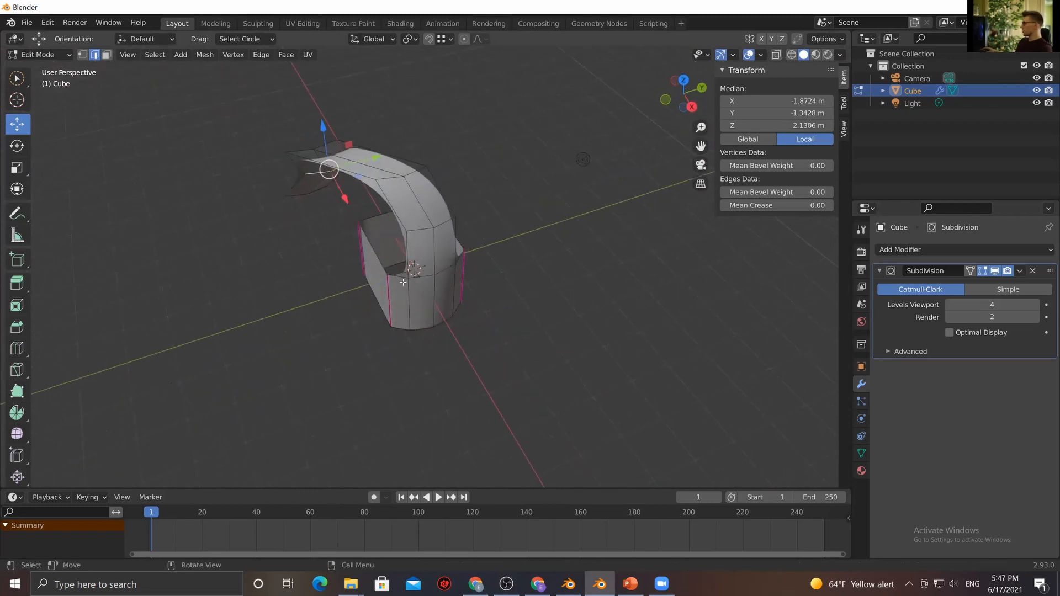
pyautogui.moveTo(399, 304); pyautogui.dragTo(347, 367, button='middle')
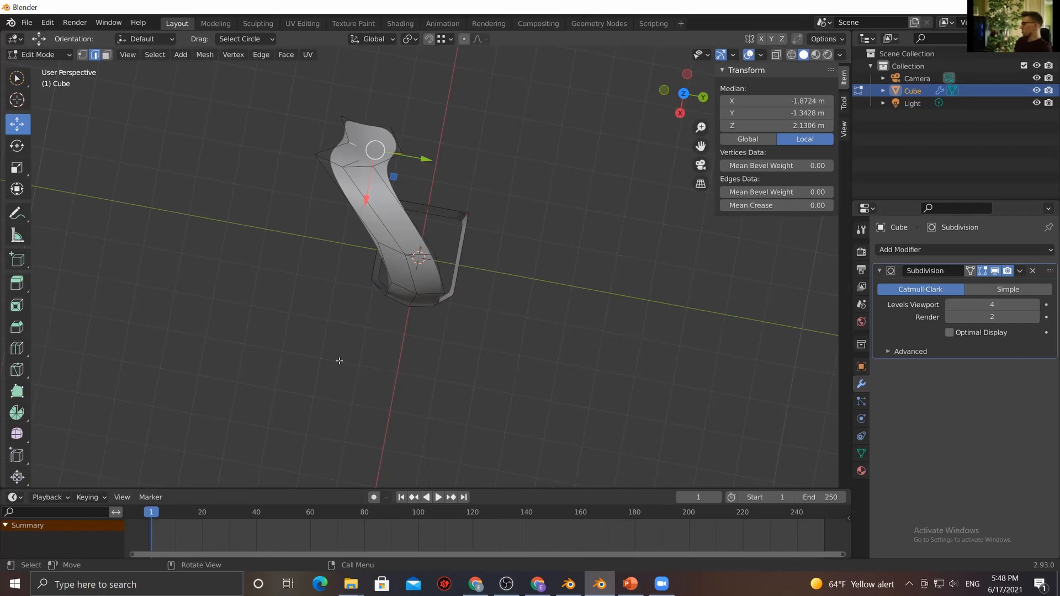
pyautogui.moveTo(385, 165); pyautogui.dragTo(496, 265, button='middle')
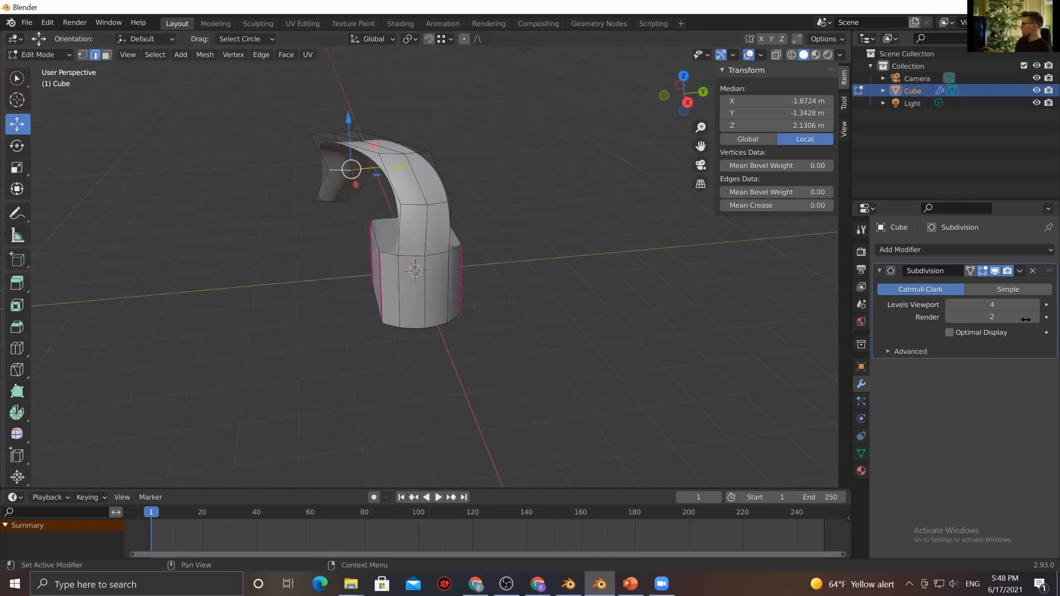
# Compare the strip with the Subdivision modifier's viewport display off and on, and examine its smoothed curve up close
pyautogui.moveTo(618, 289); pyautogui.dragTo(552, 284, button='middle')
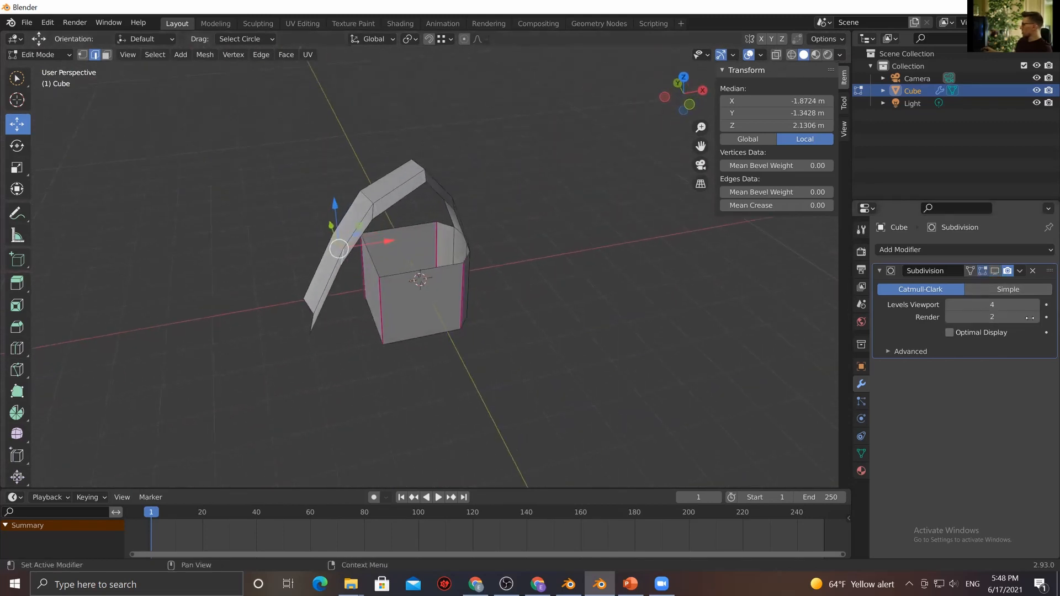
pyautogui.click(994, 271)
pyautogui.moveTo(425, 352); pyautogui.dragTo(457, 185, button='middle')
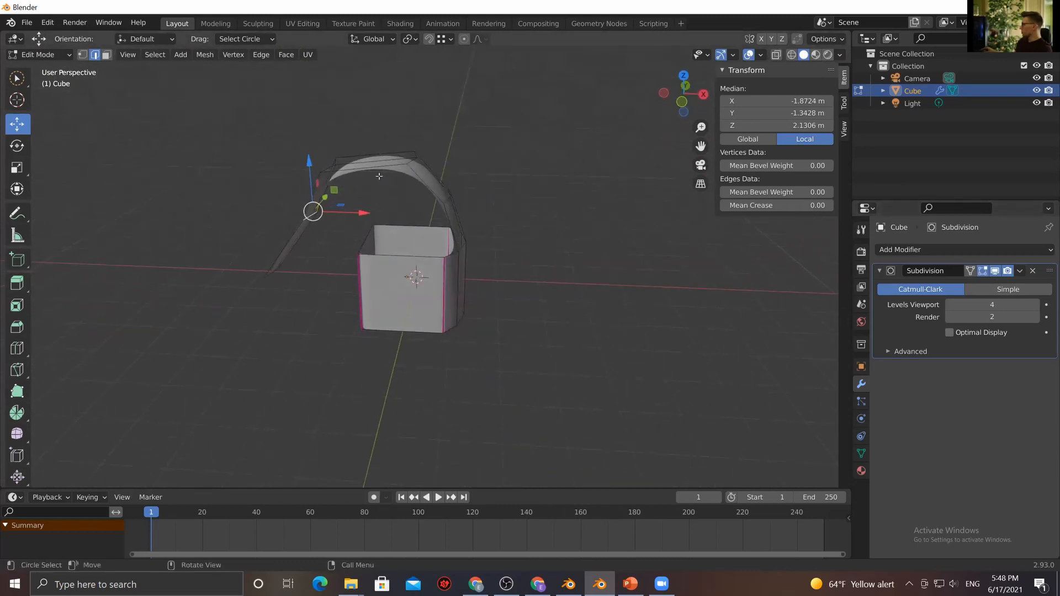
pyautogui.scroll(6, 379, 176)
pyautogui.moveTo(387, 171); pyautogui.dragTo(515, 173, button='middle')
pyautogui.scroll(-3, 512, 202)
pyautogui.keyDown('shift'); pyautogui.moveTo(436, 221); pyautogui.dragTo(433, 434, button='middle'); pyautogui.keyUp('shift')
pyautogui.scroll(2, 421, 364)
pyautogui.moveTo(419, 352); pyautogui.dragTo(406, 328, button='middle')
pyautogui.moveTo(403, 248); pyautogui.dragTo(365, 296, button='middle')
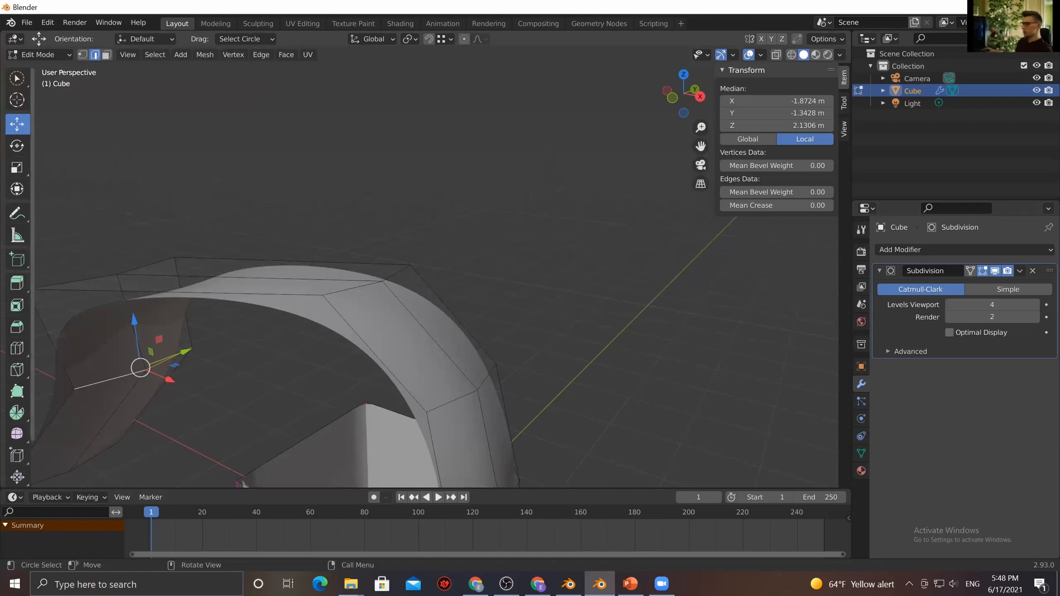
# Switch to PowerPoint, start the slide show, swap presenter view and slide show, and advance to the "Choose Your Polygon Types Carefully!" slide
pyautogui.hotkey('alt', 'Tab')
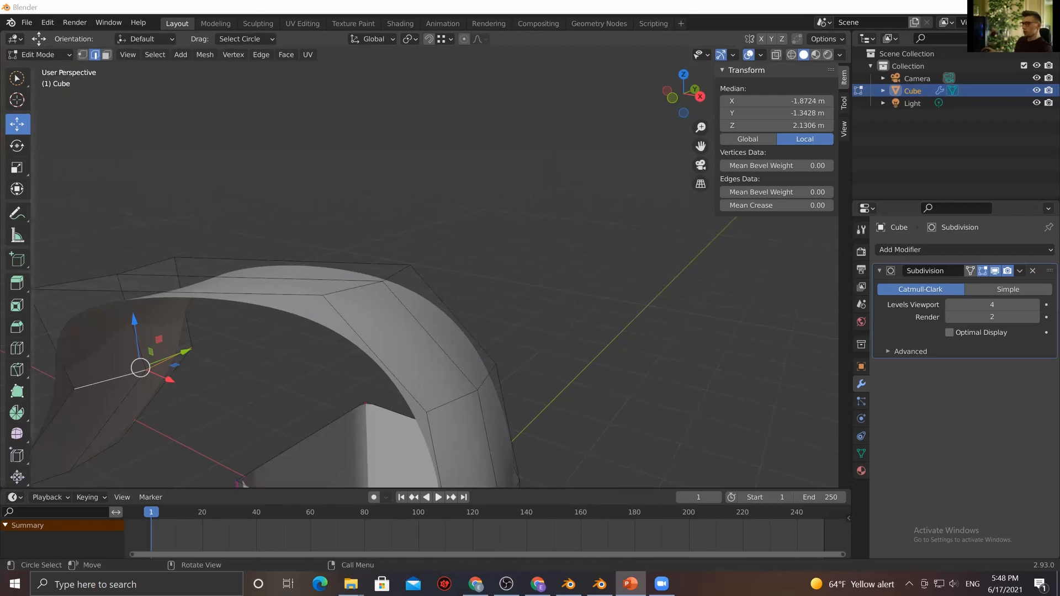
pyautogui.press('F5')
pyautogui.click(205, 20)
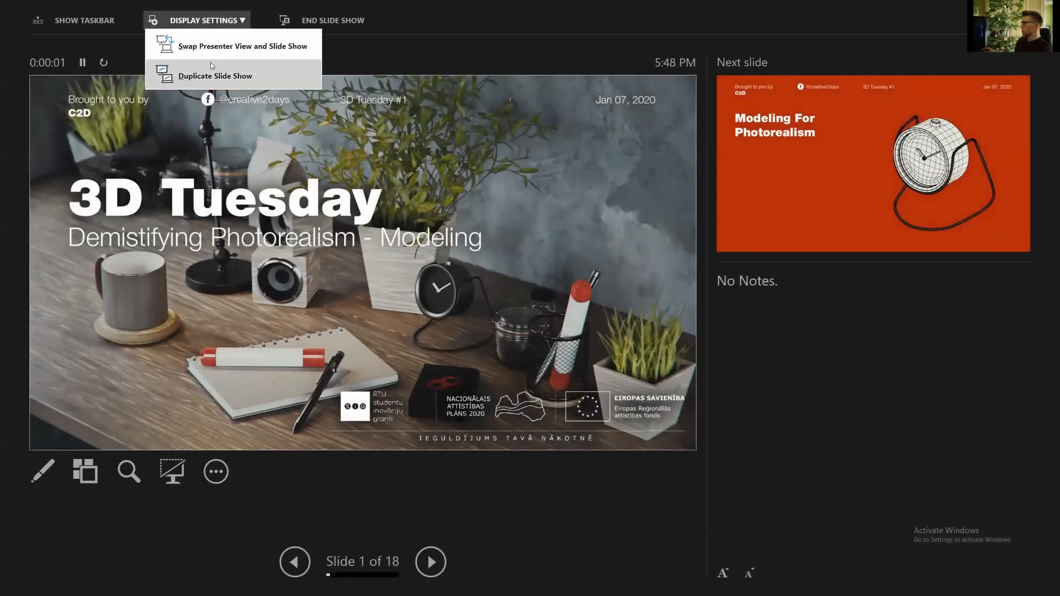
pyautogui.click(223, 50)
pyautogui.press('Right')
pyautogui.press('Right')
pyautogui.press('Right')
pyautogui.press('Right')
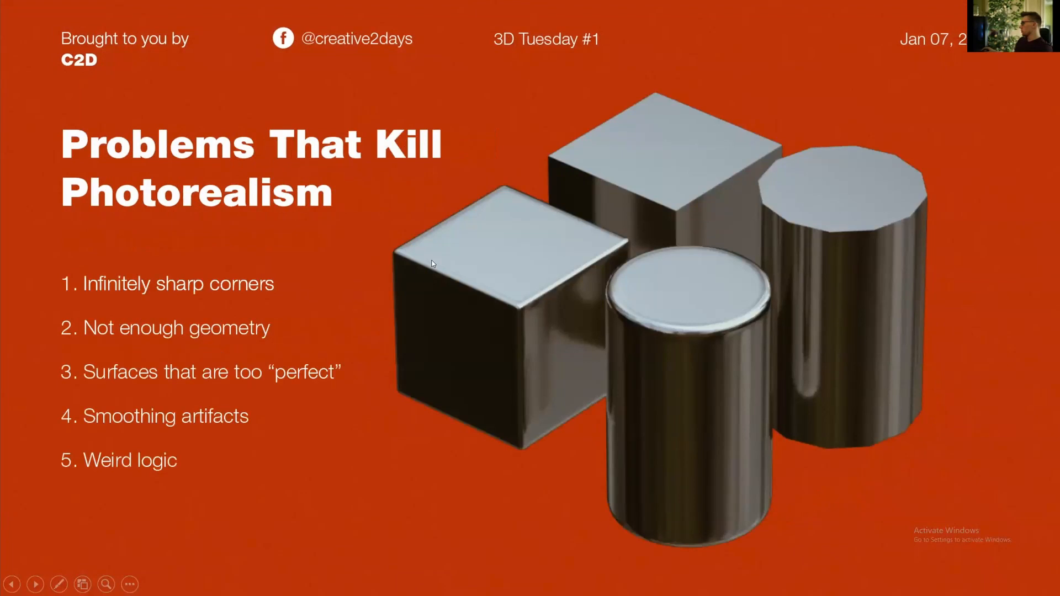
pyautogui.press('Right')
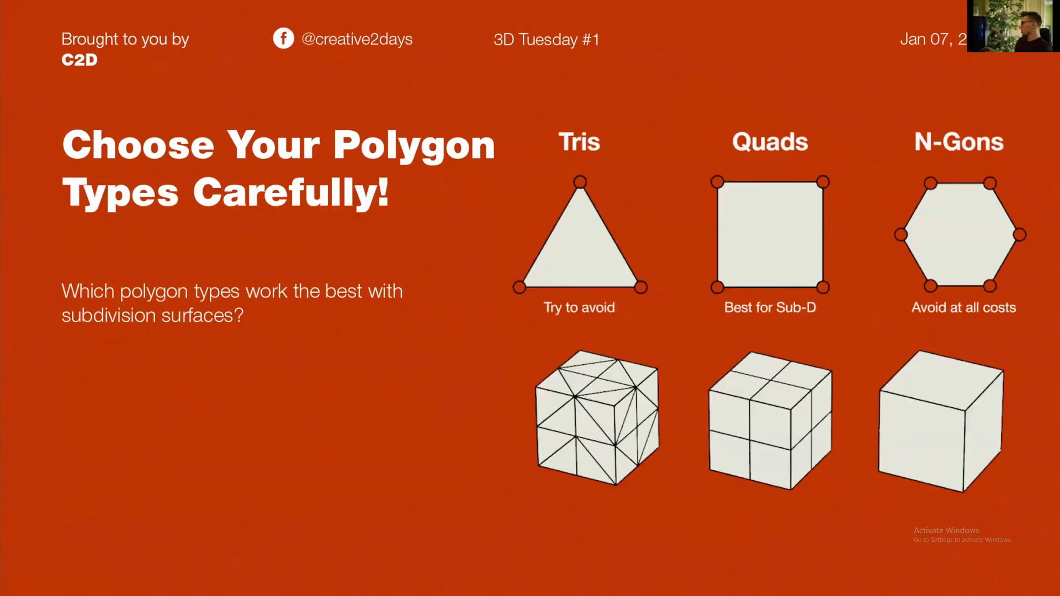
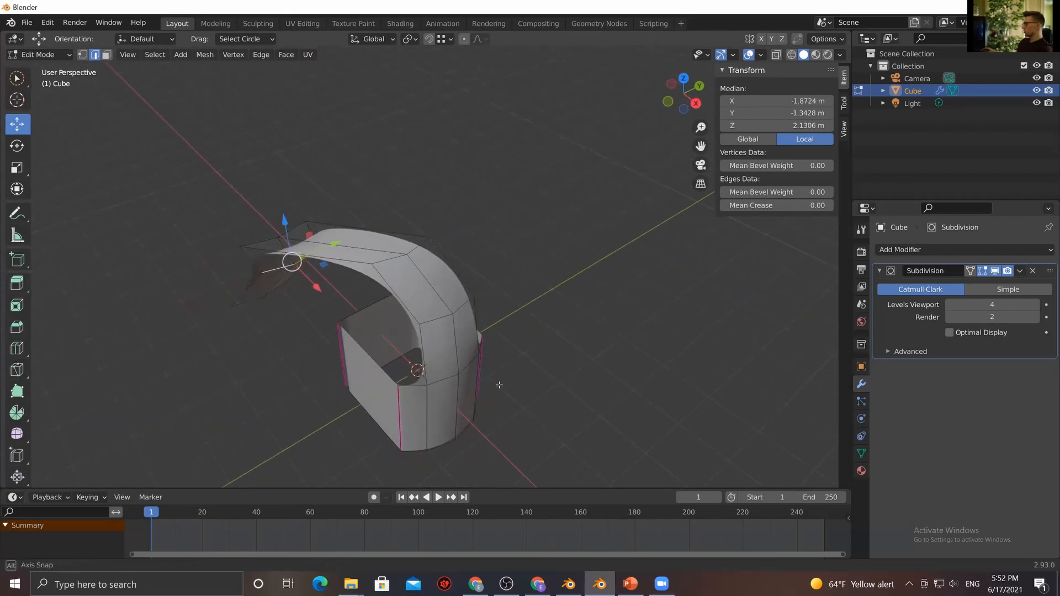
# Cut a diagonal edge across one face of the arched strip with the Knife tool and deselect everything
pyautogui.click(496, 295)
pyautogui.press('k')
pyautogui.click(431, 307)
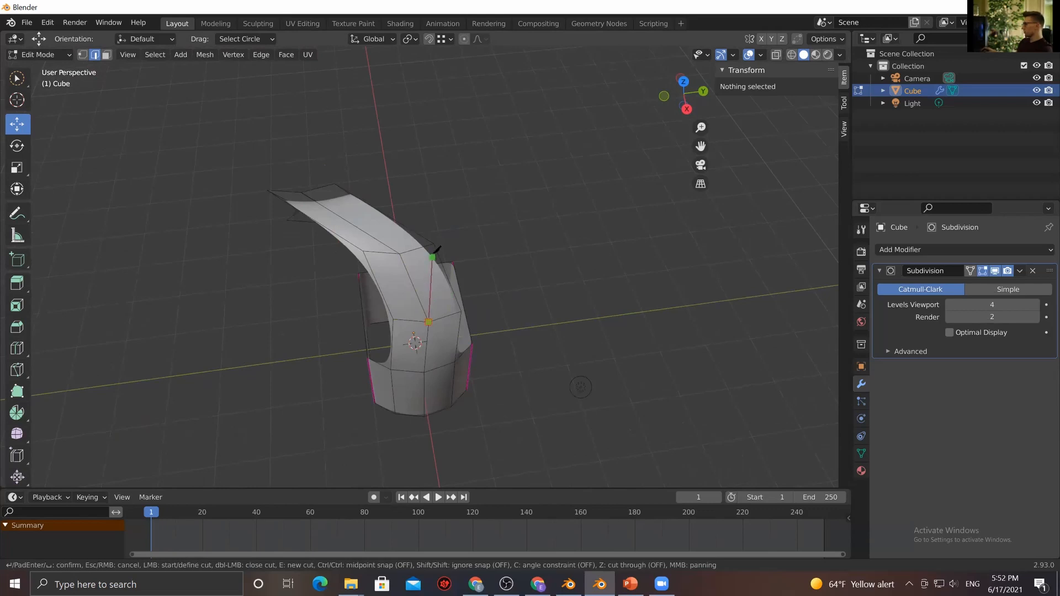
pyautogui.click(435, 243)
pyautogui.press('Return')
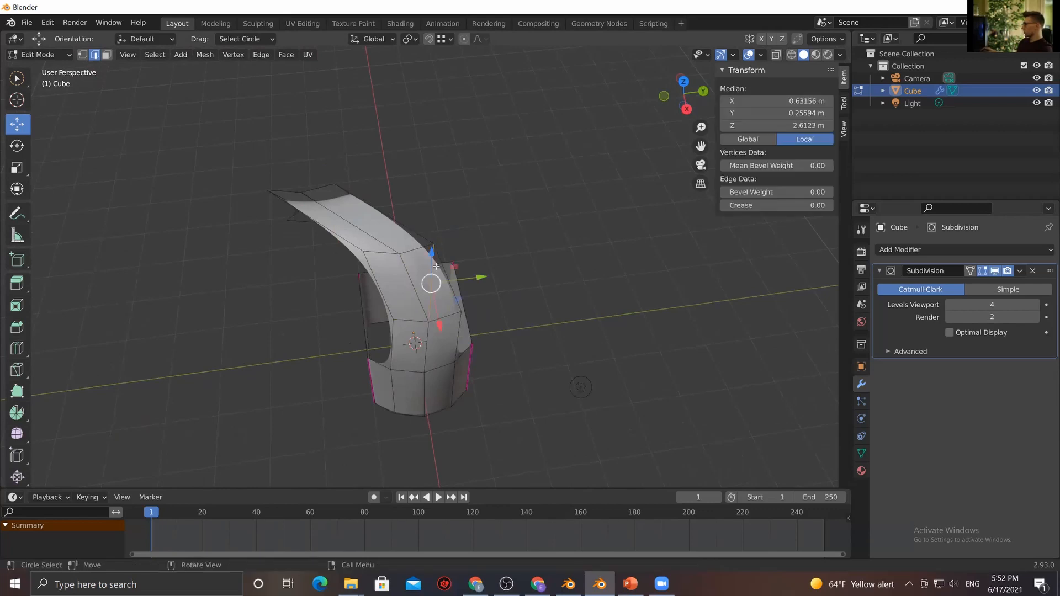
pyautogui.scroll(3, 448, 356)
pyautogui.moveTo(447, 364); pyautogui.dragTo(405, 333, button='middle')
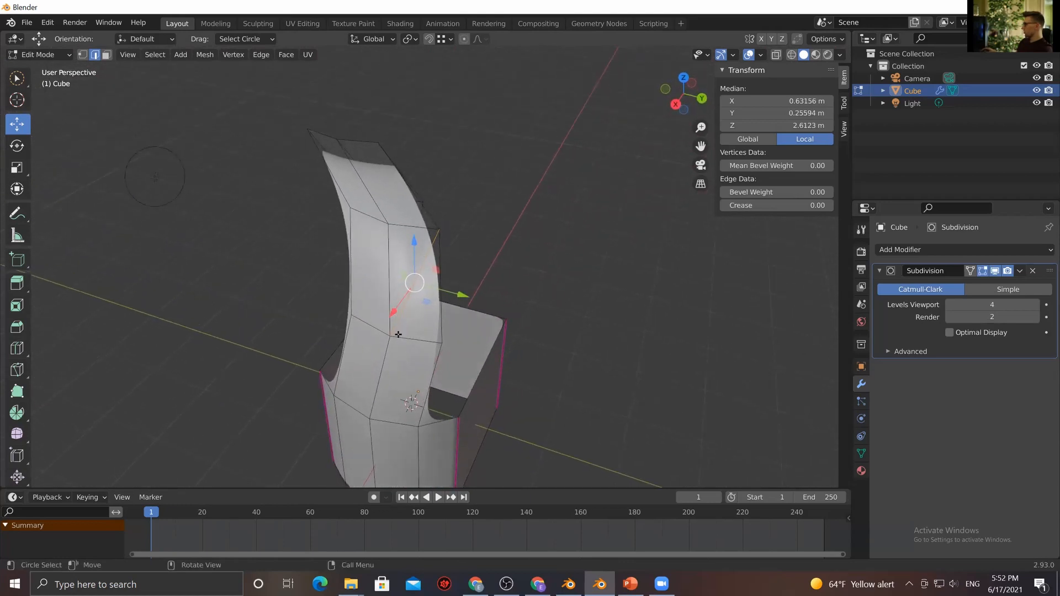
pyautogui.hotkey('alt', 'a')
pyautogui.moveTo(427, 335); pyautogui.dragTo(398, 239, button='middle')
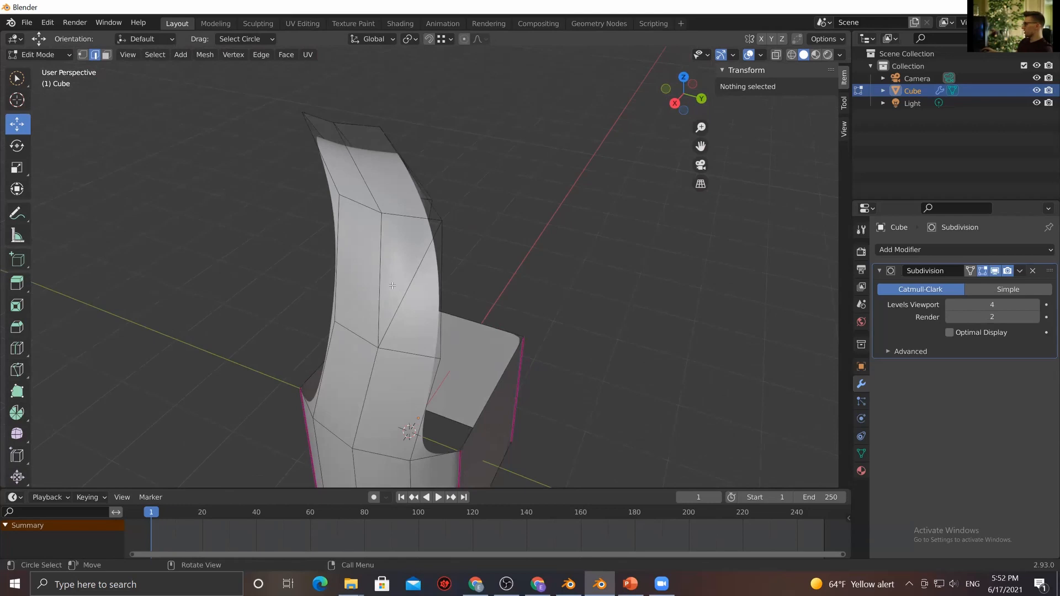
# Turn on the Wireframe viewport overlay and examine the subdivided mesh around the diagonal cut
pyautogui.scroll(-1, 392, 292)
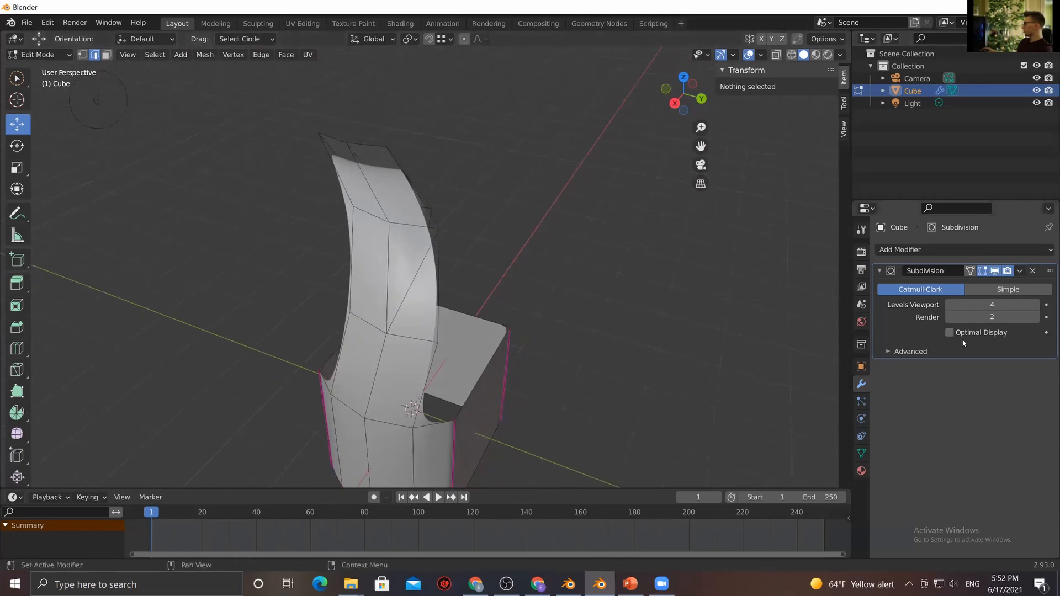
pyautogui.click(762, 54)
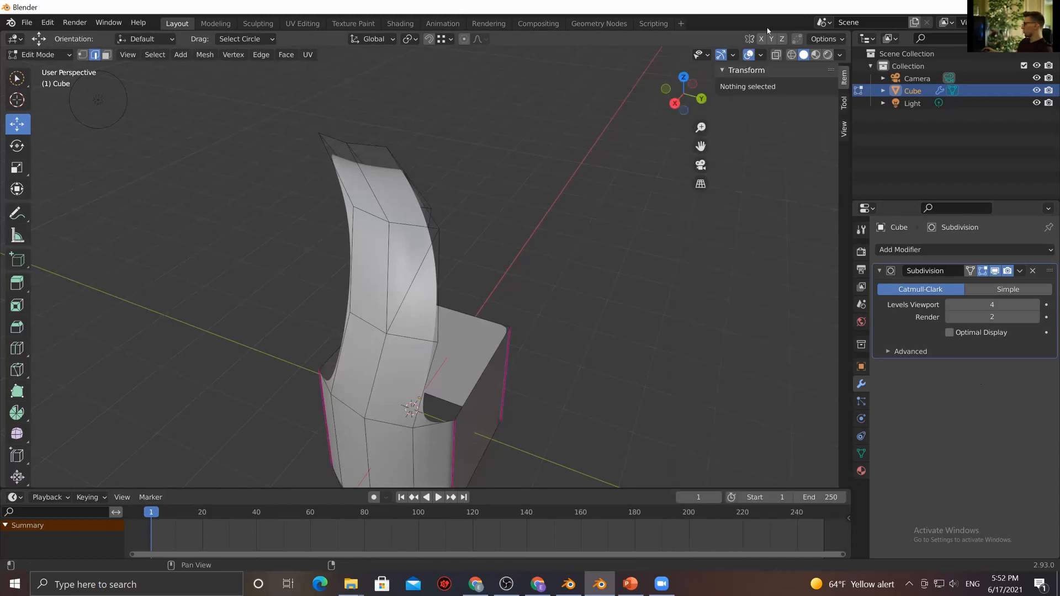
pyautogui.click(761, 55)
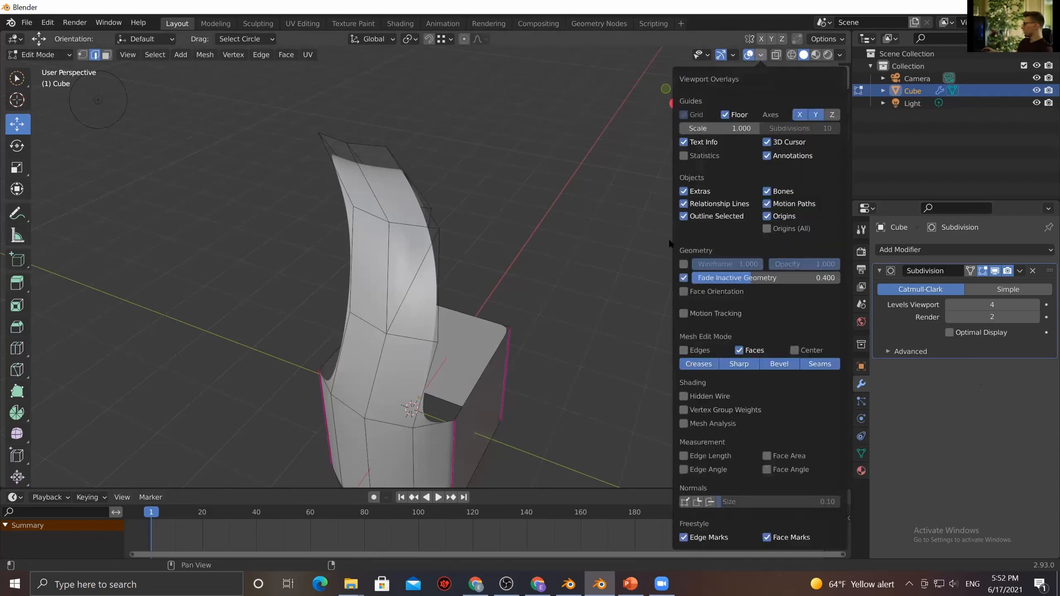
pyautogui.click(683, 264)
pyautogui.scroll(3, 414, 298)
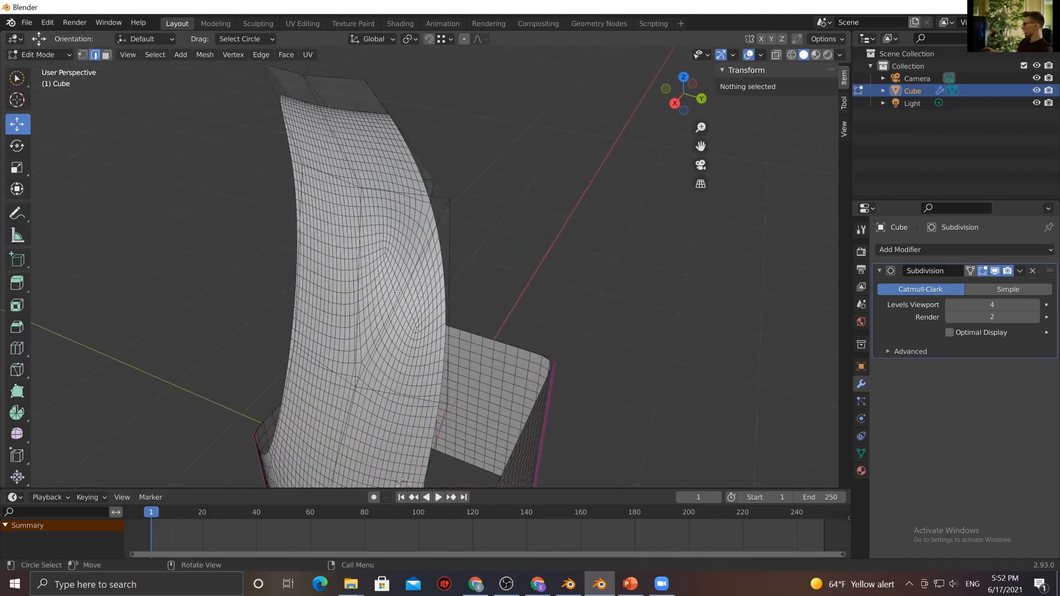
pyautogui.scroll(-2, 383, 227)
pyautogui.moveTo(387, 235); pyautogui.dragTo(397, 219, button='middle')
pyautogui.moveTo(364, 90); pyautogui.dragTo(442, 100, button='middle')
pyautogui.scroll(2, 461, 103)
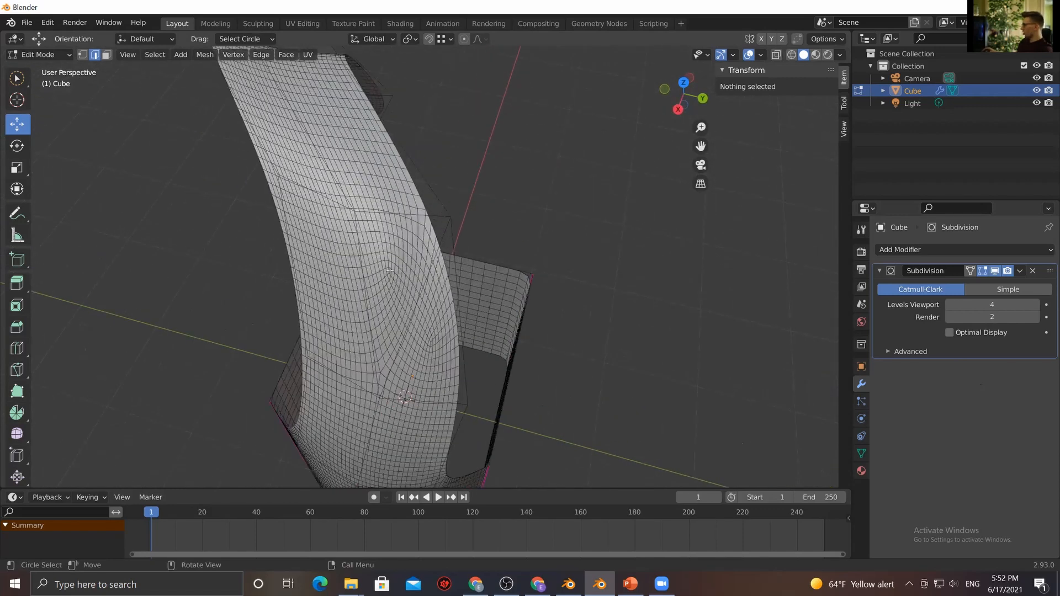
# Set the Subdivision modifier's Levels Viewport to 1 and inspect the wireframe around the diagonal cut
pyautogui.doubleClick(949, 305)
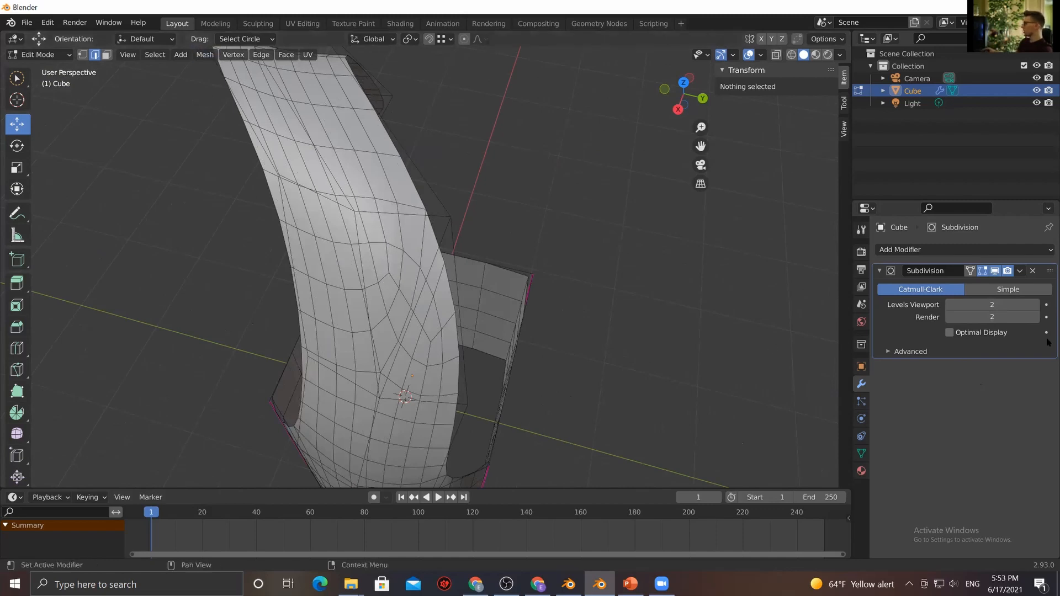
pyautogui.click(950, 305)
pyautogui.moveTo(353, 305)
pyautogui.mouseDown(button='middle')
pyautogui.moveTo(335, 279)
pyautogui.moveTo(355, 314)
pyautogui.moveTo(345, 315)
pyautogui.mouseUp(button='middle')
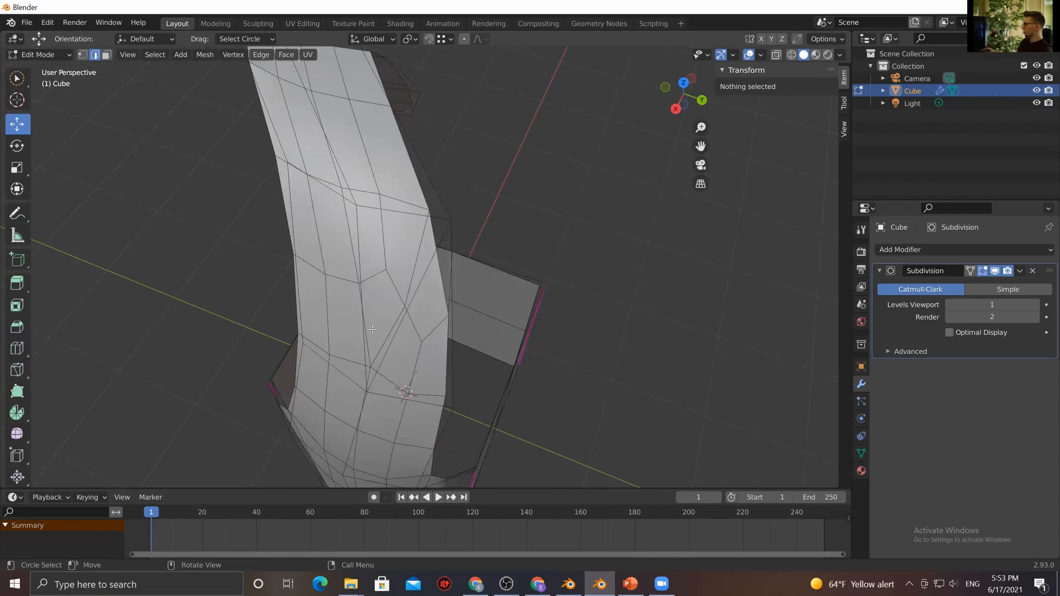
pyautogui.moveTo(401, 265); pyautogui.dragTo(417, 292, button='middle')
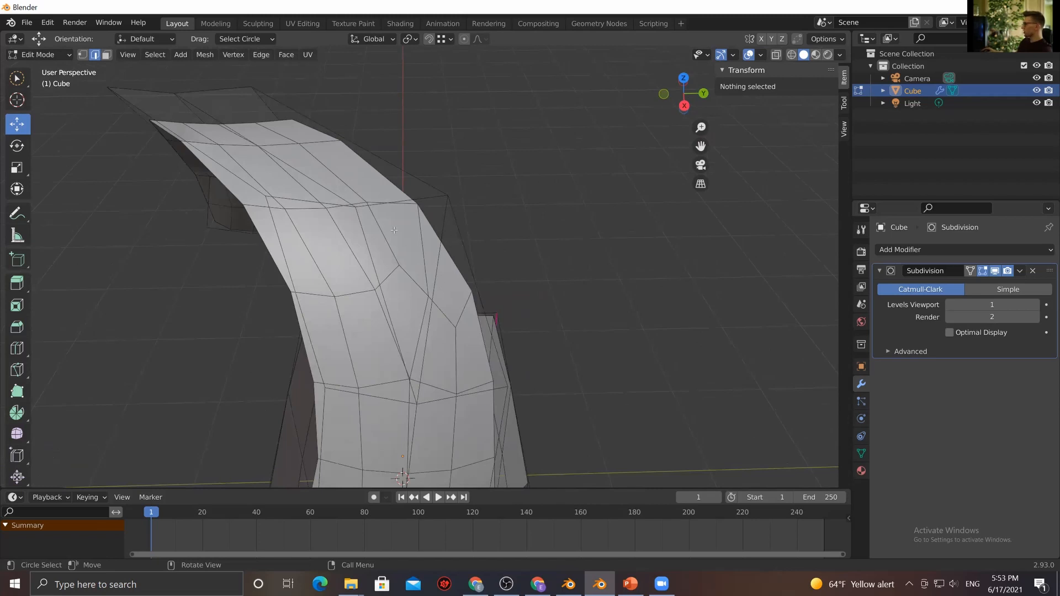
# Undo the diagonal knife cut on the arched strip and switch the mesh to face selection
pyautogui.moveTo(442, 311); pyautogui.dragTo(395, 298, button='middle')
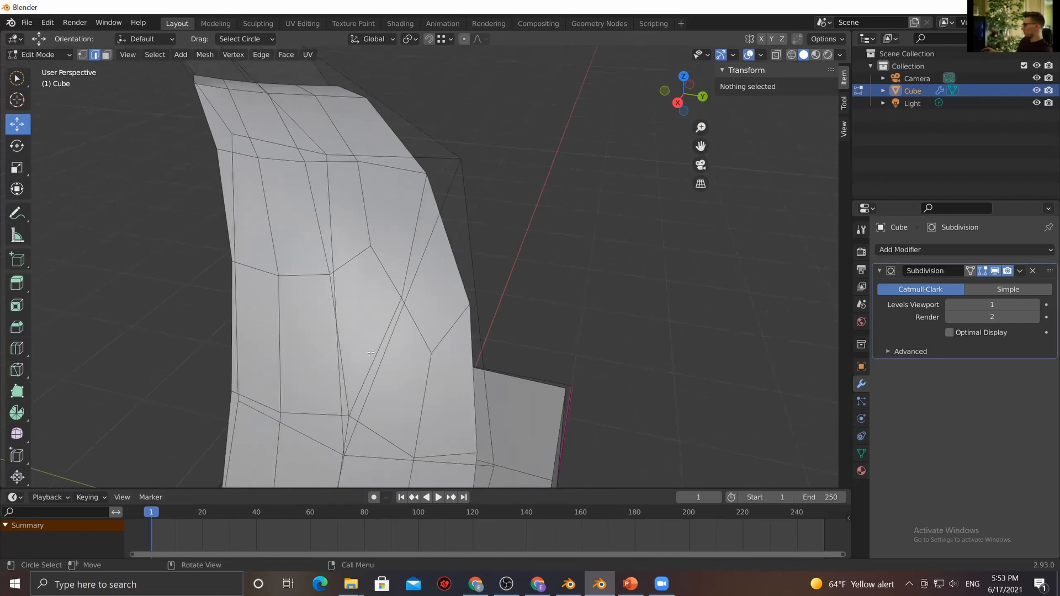
pyautogui.moveTo(400, 334); pyautogui.dragTo(410, 307, button='middle')
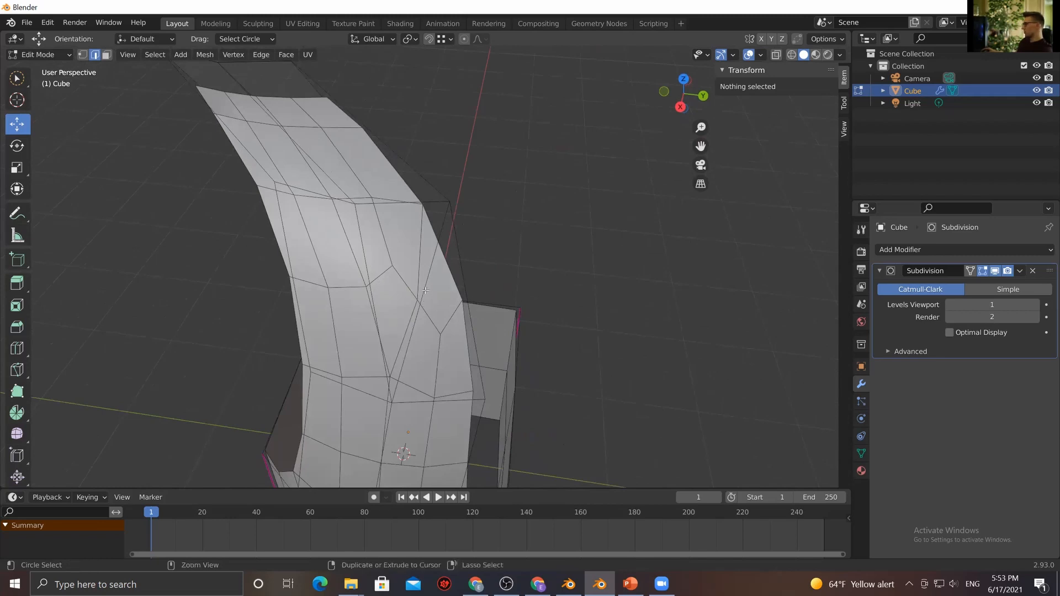
pyautogui.hotkey('ctrl', 'z')
pyautogui.hotkey('ctrl', 'z')
pyautogui.scroll(-3, 424, 289)
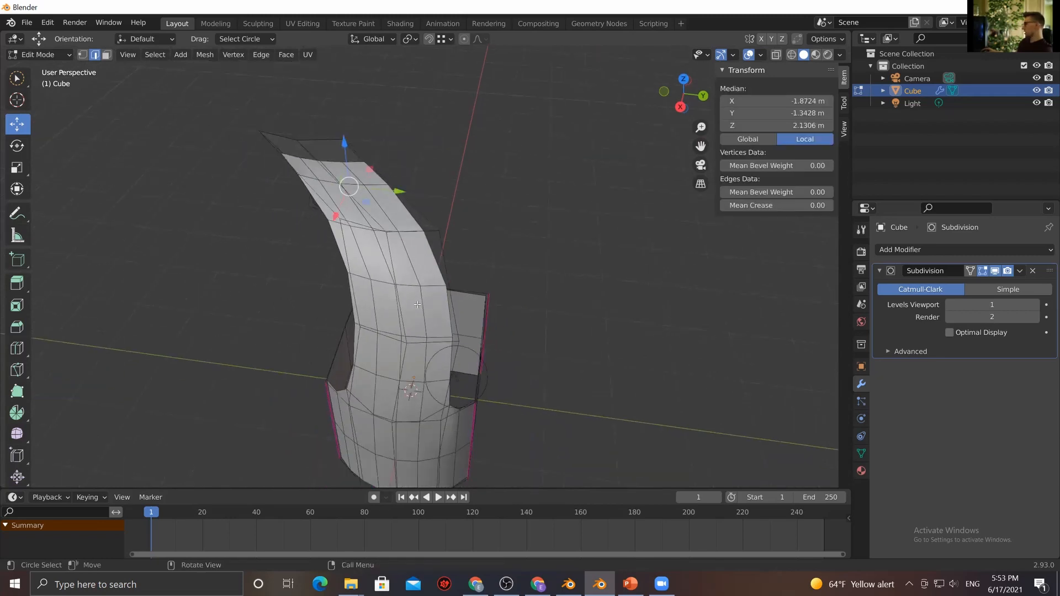
pyautogui.scroll(-2, 371, 320)
pyautogui.moveTo(371, 320); pyautogui.dragTo(277, 406, button='middle')
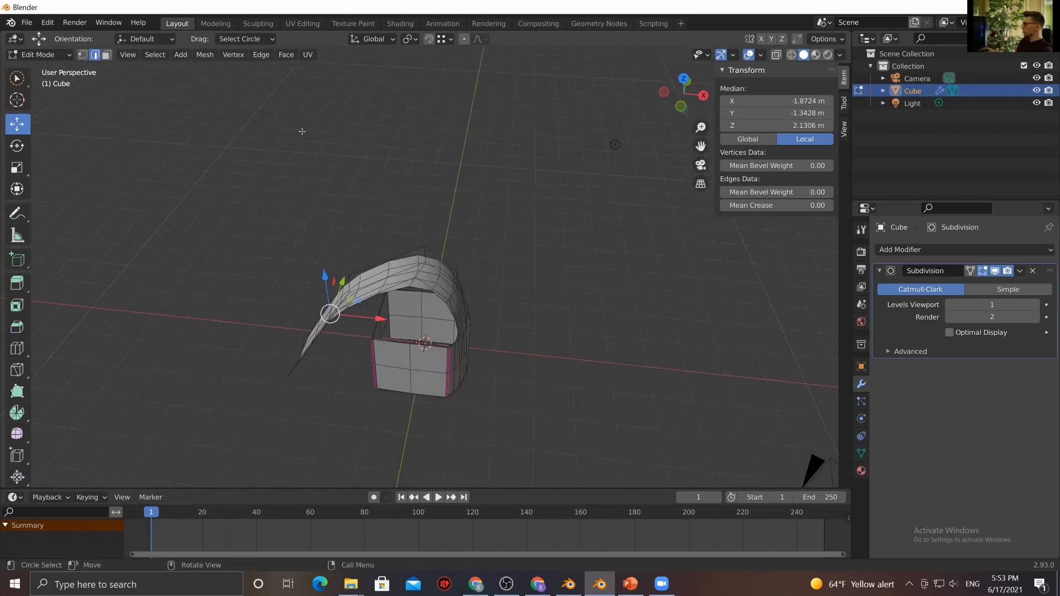
pyautogui.moveTo(589, 292); pyautogui.dragTo(590, 288, button='middle')
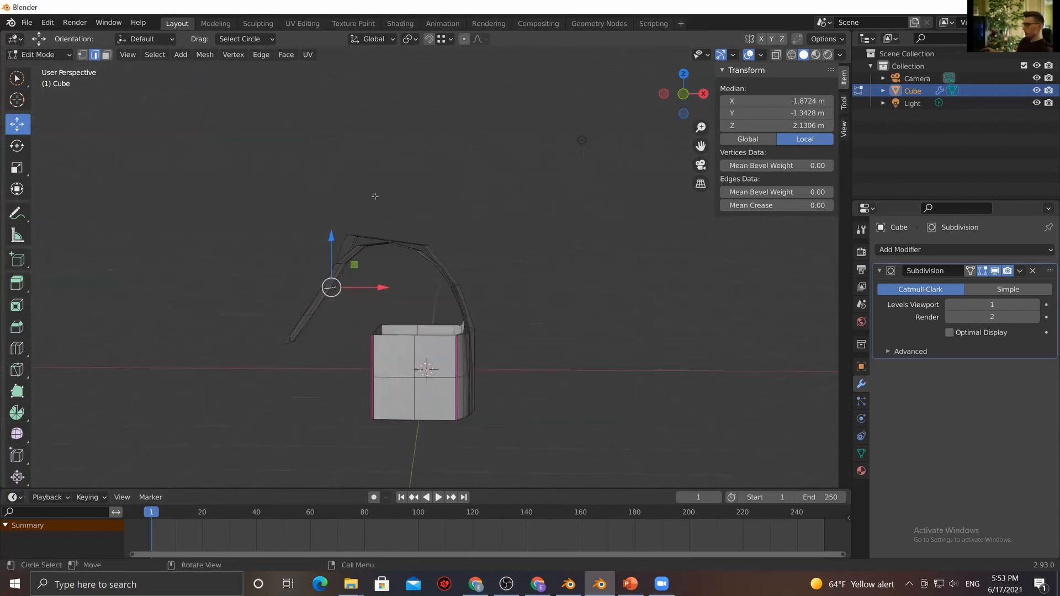
pyautogui.press('3')
pyautogui.moveTo(411, 245); pyautogui.dragTo(320, 254, button='middle')
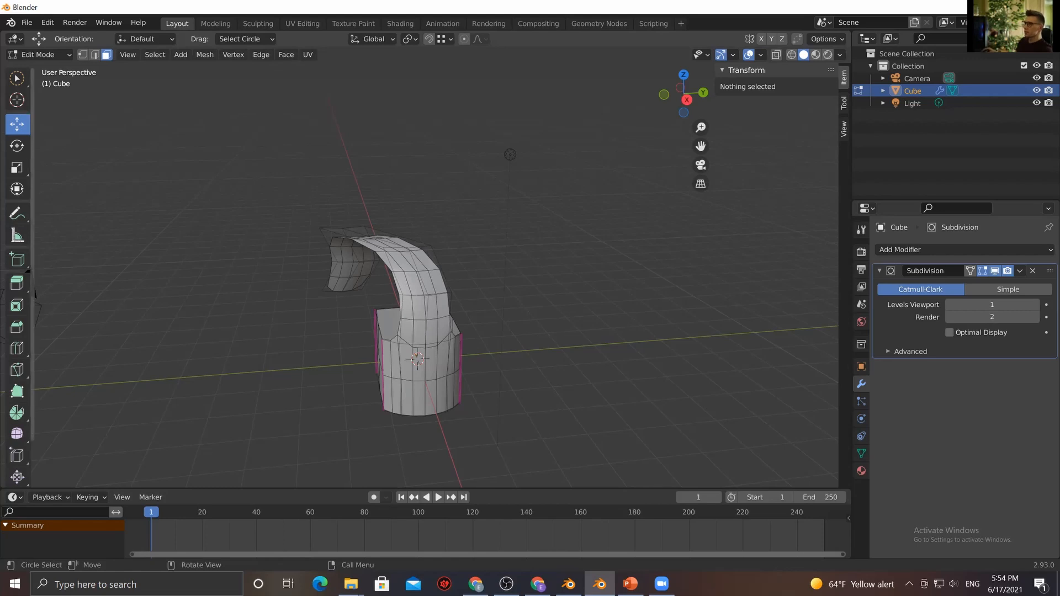
# Switch to Chrome and look over the first Google image results for "organic building"
pyautogui.hotkey('alt', 'Tab')
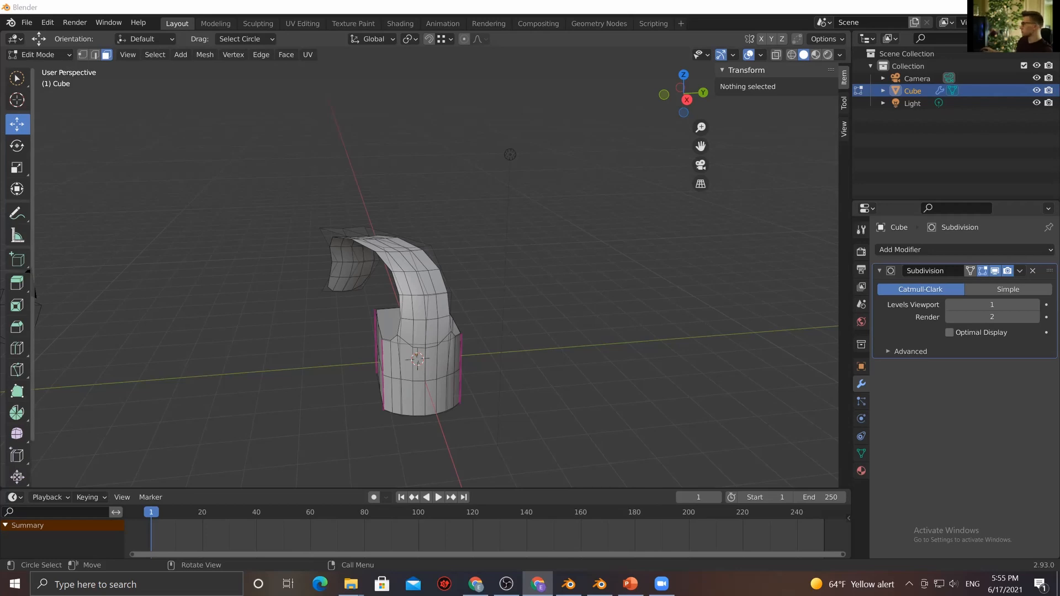
pyautogui.hotkey('alt', 'Tab')
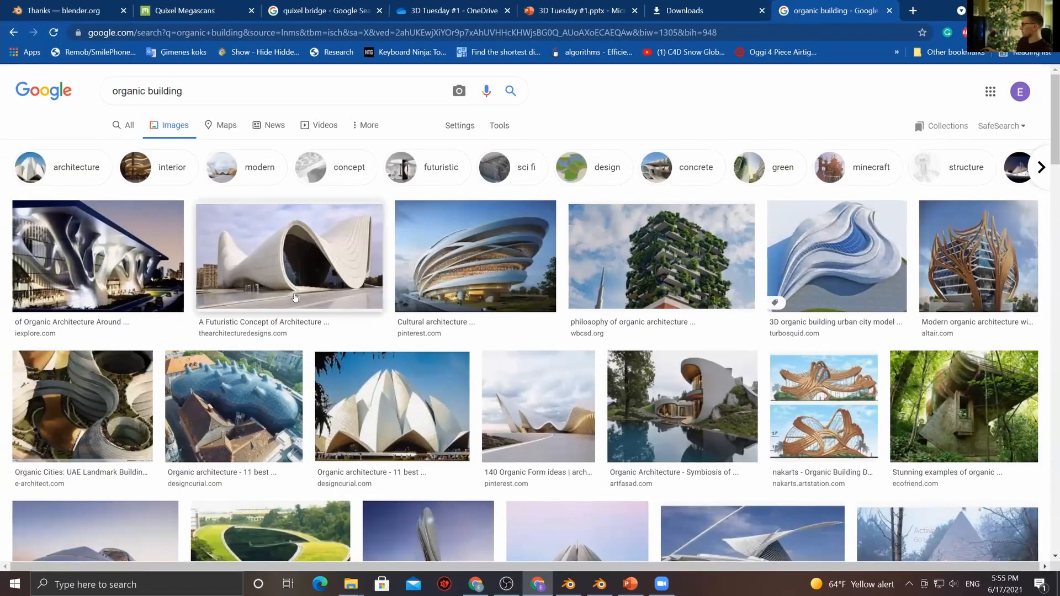
pyautogui.scroll(-3, 295, 299)
pyautogui.scroll(2, 298, 331)
pyautogui.scroll(-1, 292, 293)
pyautogui.scroll(1, 284, 254)
pyautogui.scroll(-2, 359, 292)
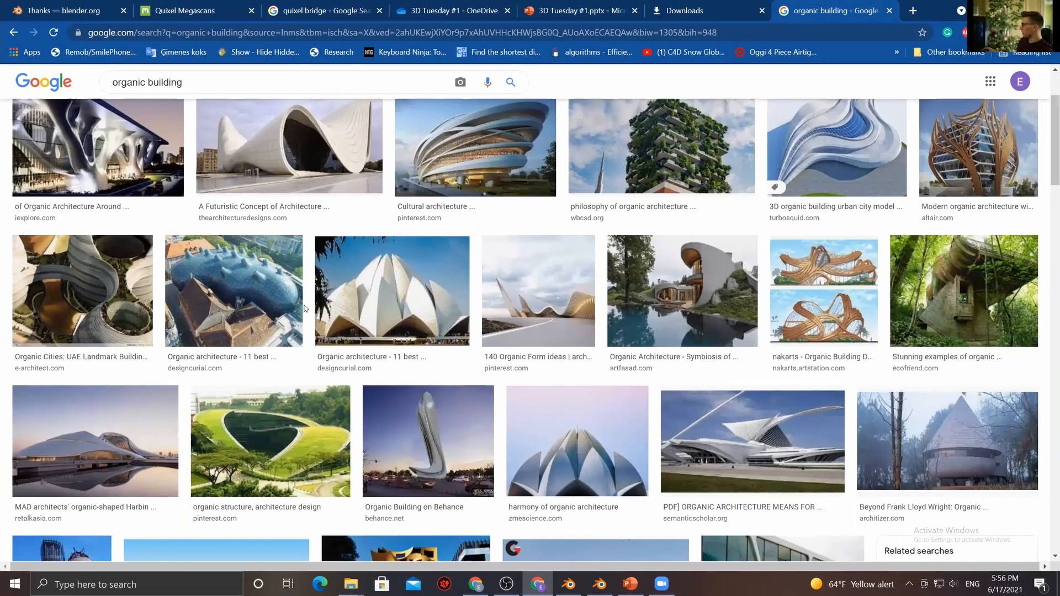
pyautogui.scroll(2, 302, 306)
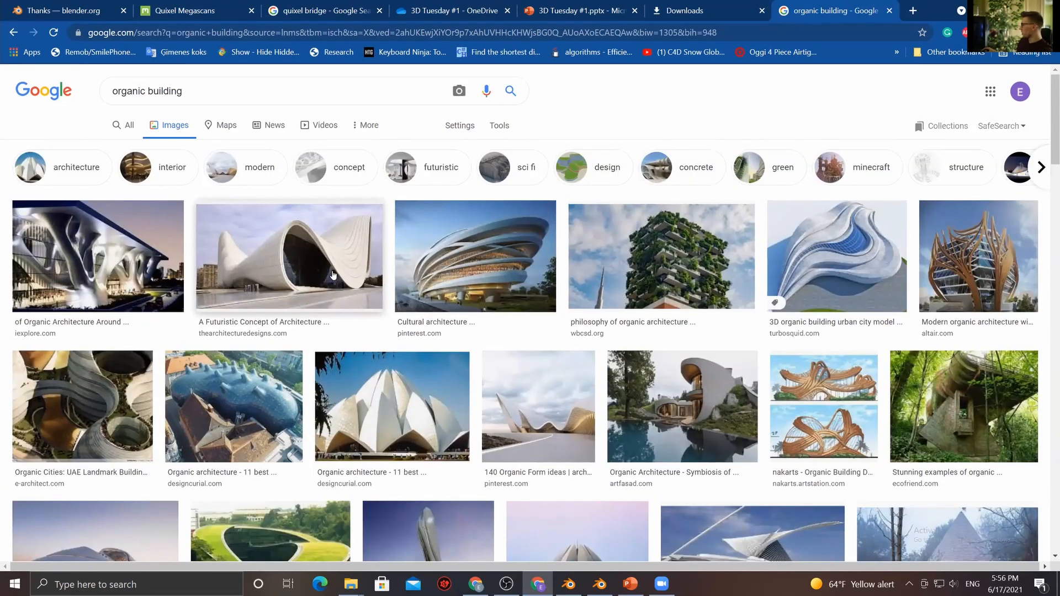
# Browse further through the building images and preview the radisarchpo.com picture "6 Pillars that Shape Organic Architecture"
pyautogui.scroll(-4, 331, 275)
pyautogui.scroll(-7, 268, 269)
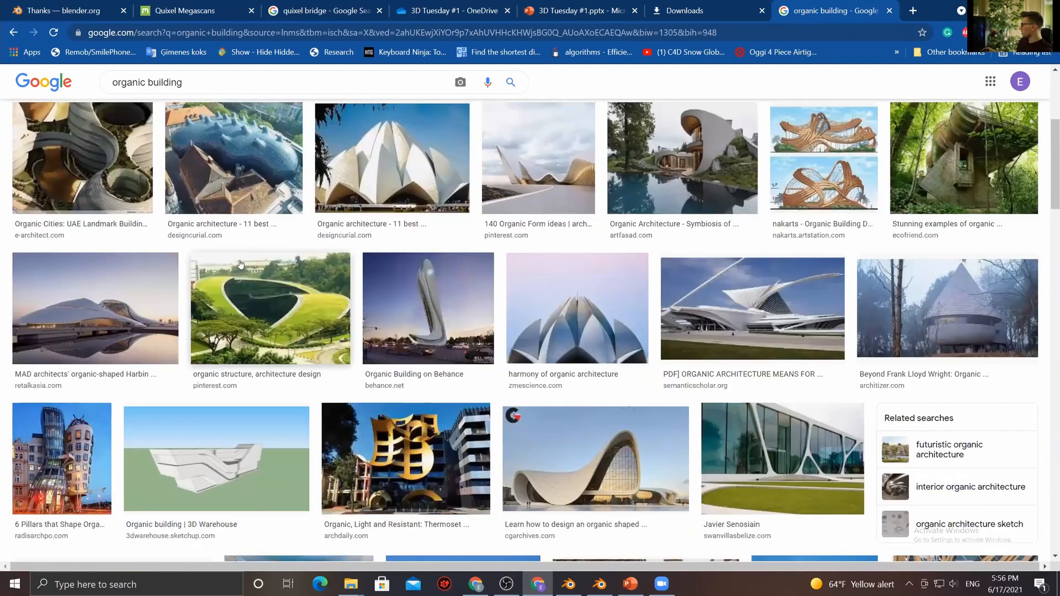
pyautogui.scroll(-1, 221, 255)
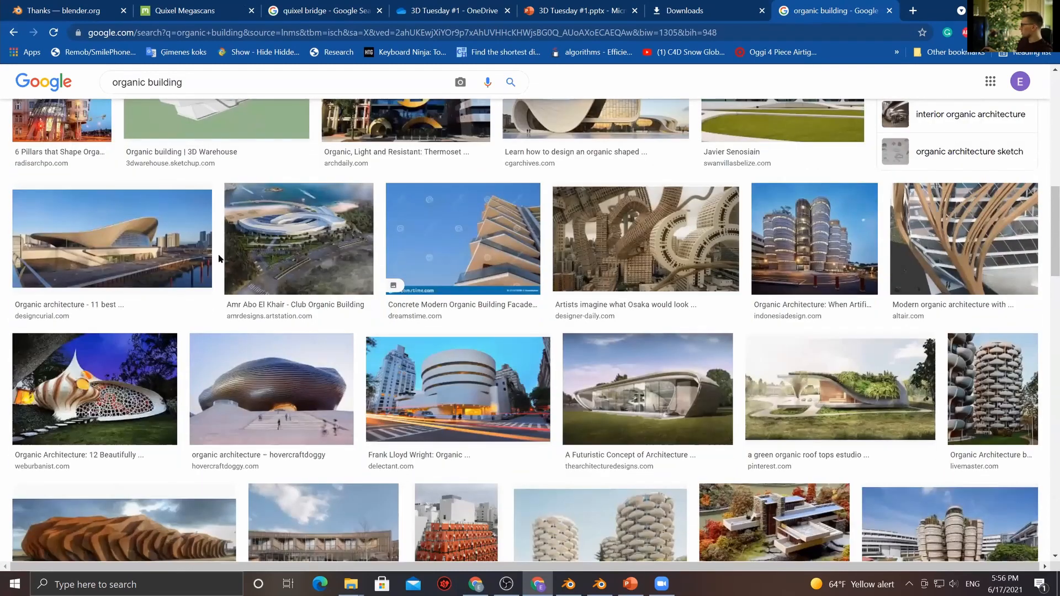
pyautogui.scroll(-4, 219, 264)
pyautogui.scroll(5, 218, 271)
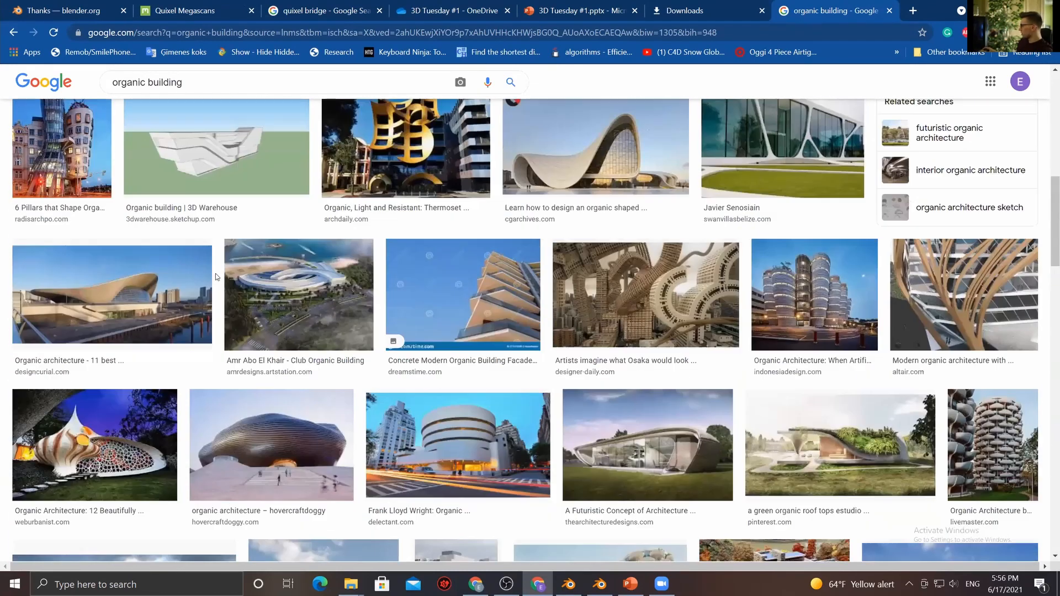
pyautogui.scroll(1, 217, 277)
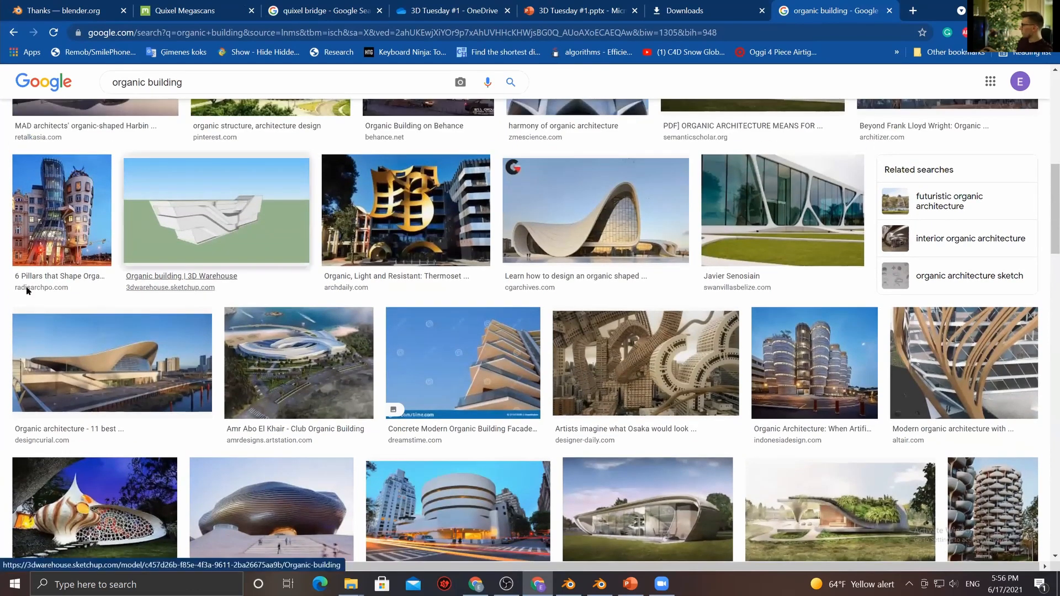
pyautogui.scroll(1, 45, 288)
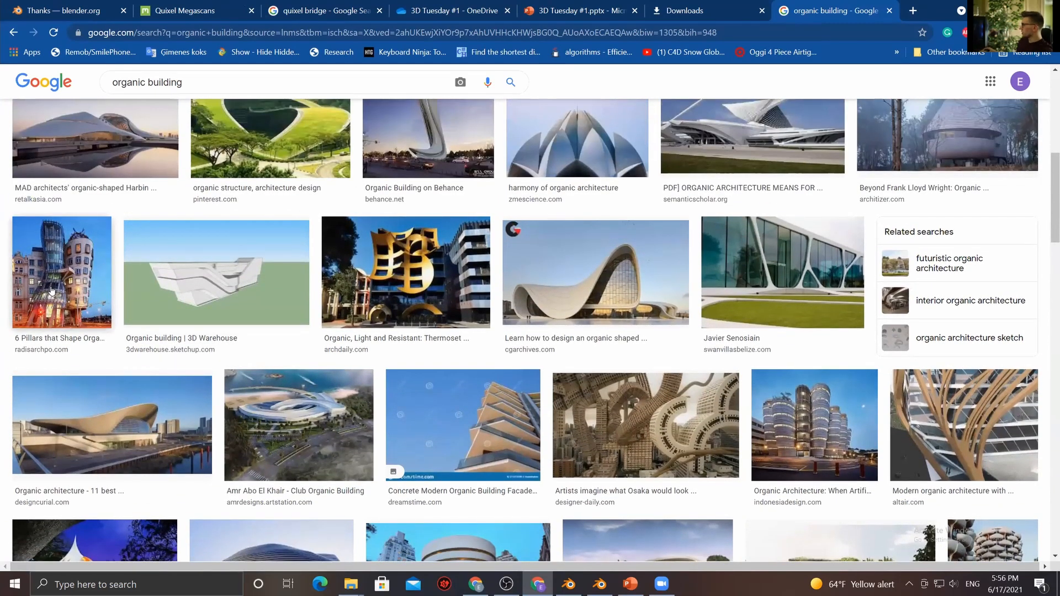
pyautogui.click(51, 291)
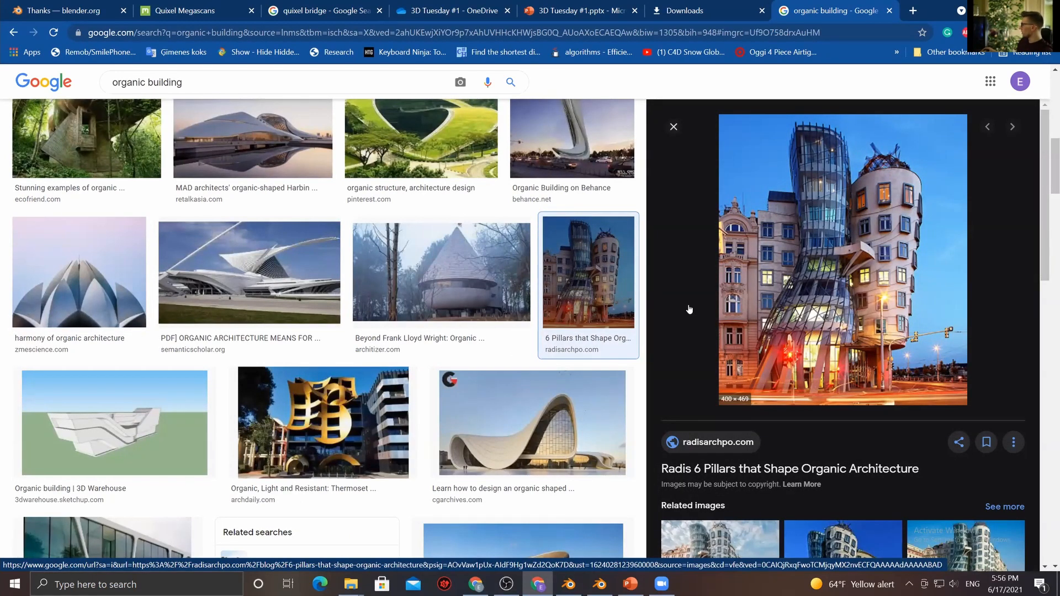
# Preview the iExplore image of the rust-brown ribbed building from the organic architecture results
pyautogui.scroll(-6, 317, 390)
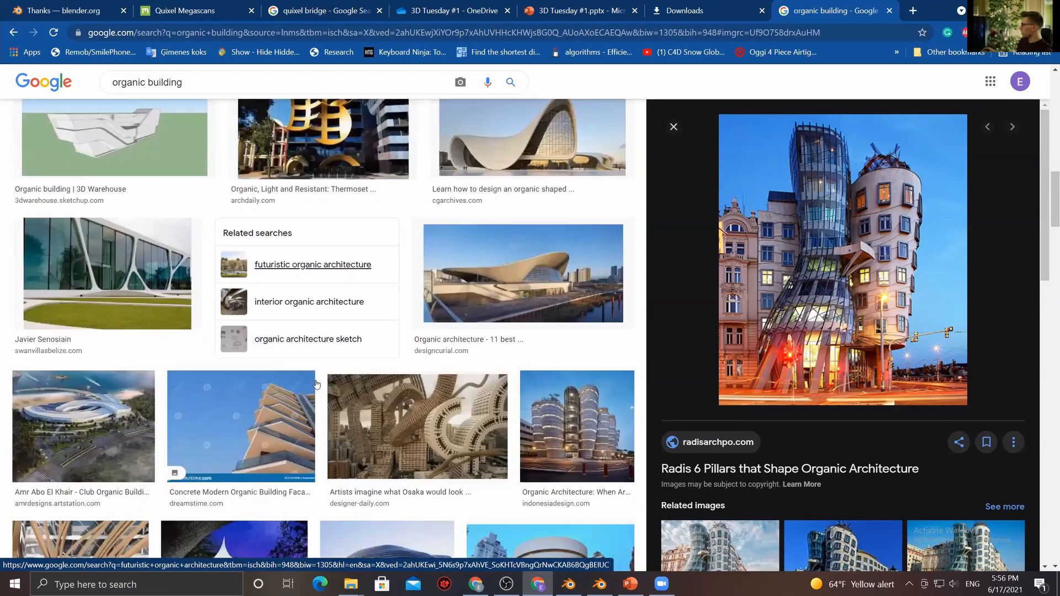
pyautogui.scroll(-4, 317, 383)
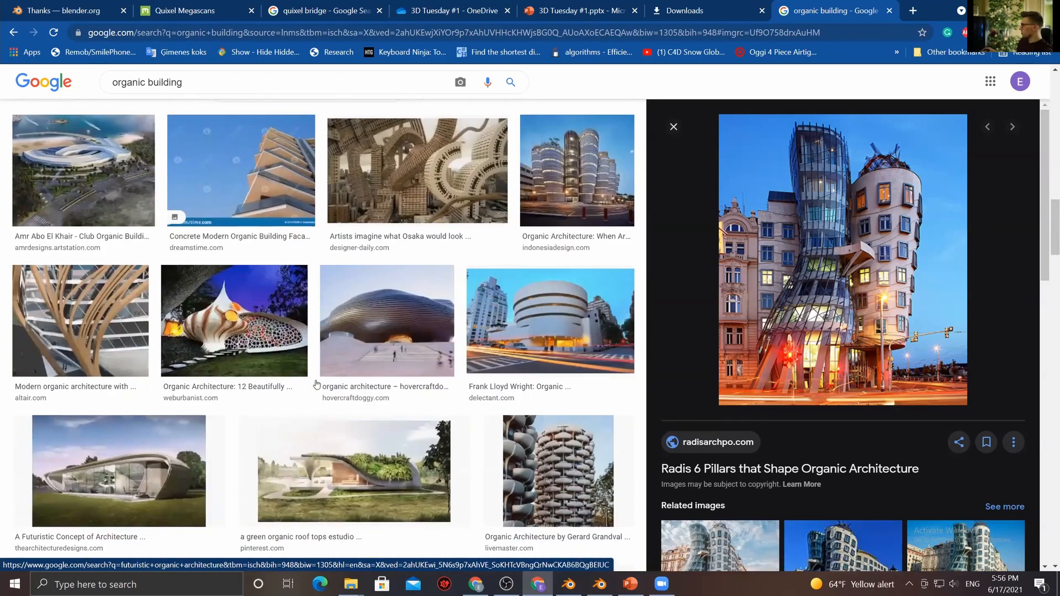
pyautogui.scroll(-3, 316, 385)
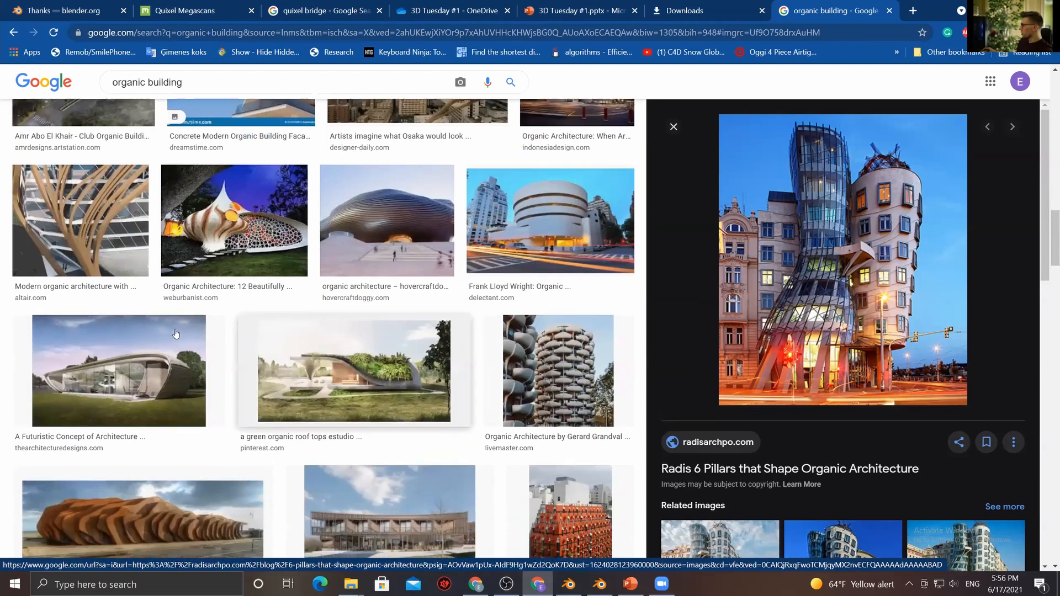
pyautogui.scroll(1, 835, 273)
pyautogui.scroll(-4, 783, 237)
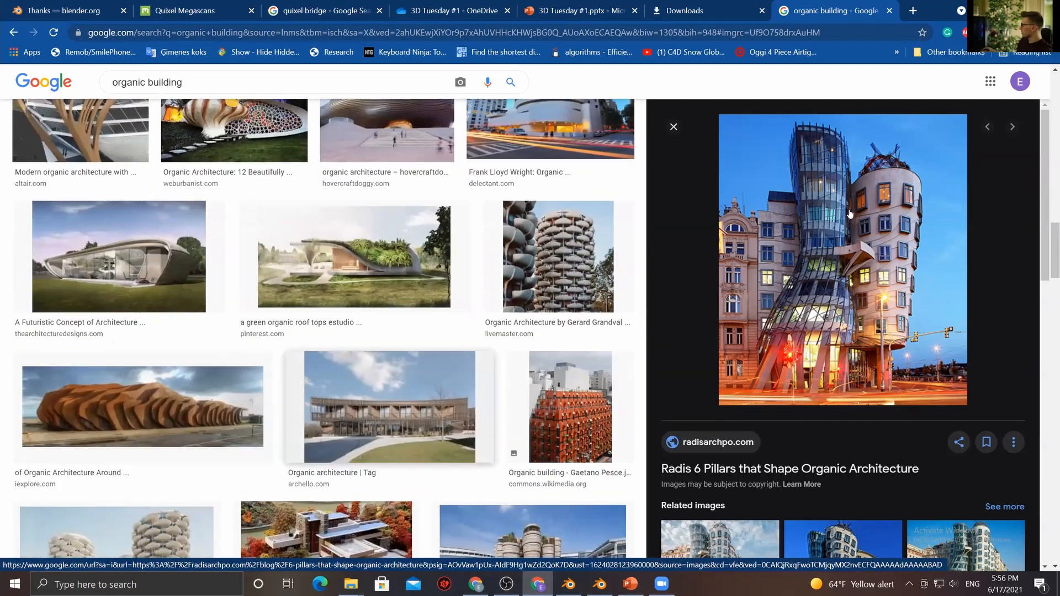
pyautogui.click(142, 307)
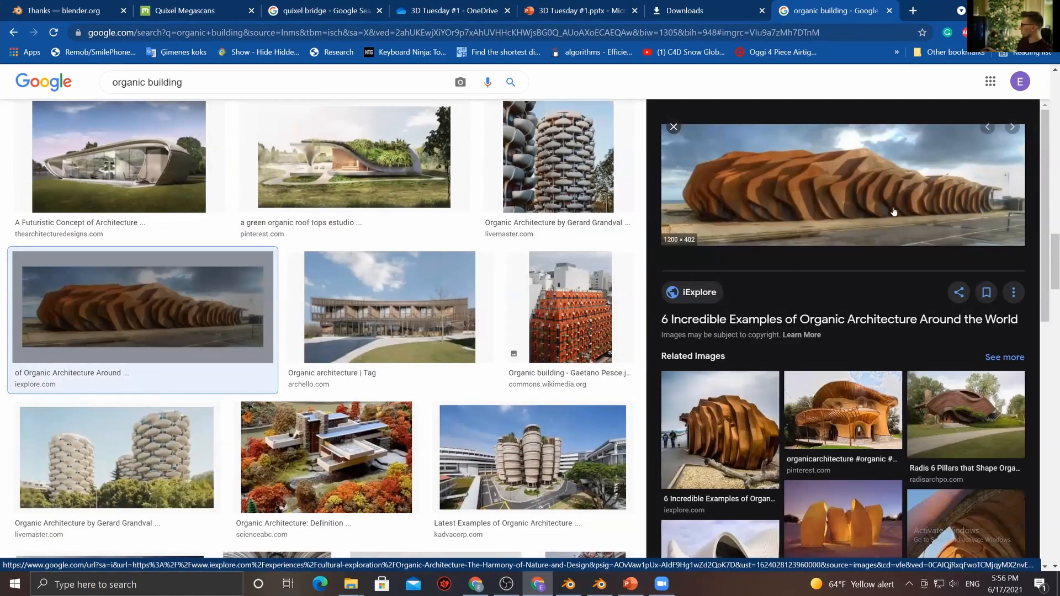
# Preview the Inhabitat image of the orange facade with plant-filled pockets
pyautogui.scroll(-4, 250, 357)
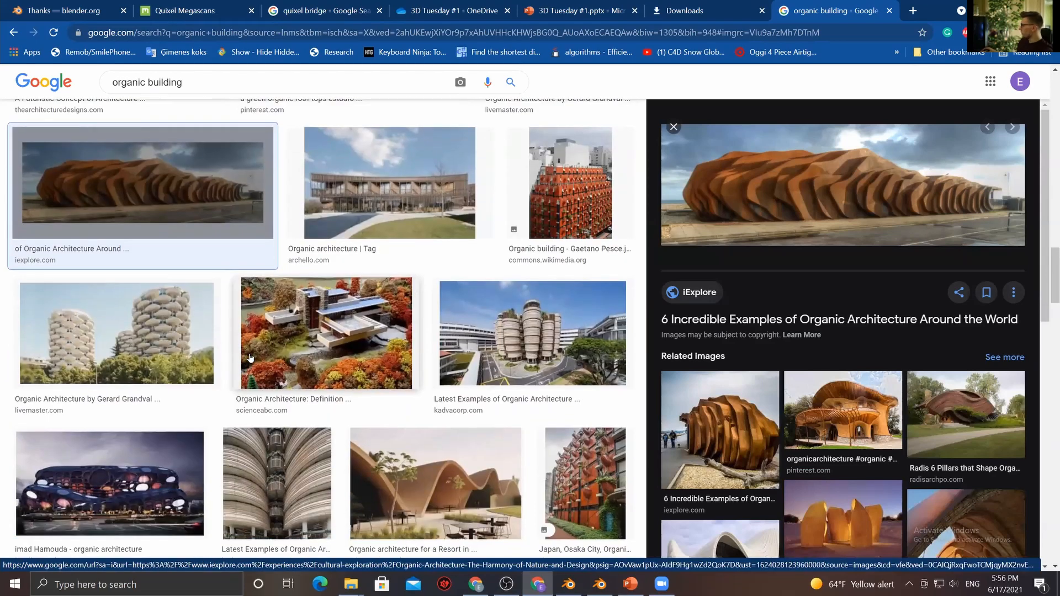
pyautogui.scroll(-2, 250, 358)
pyautogui.scroll(-4, 317, 379)
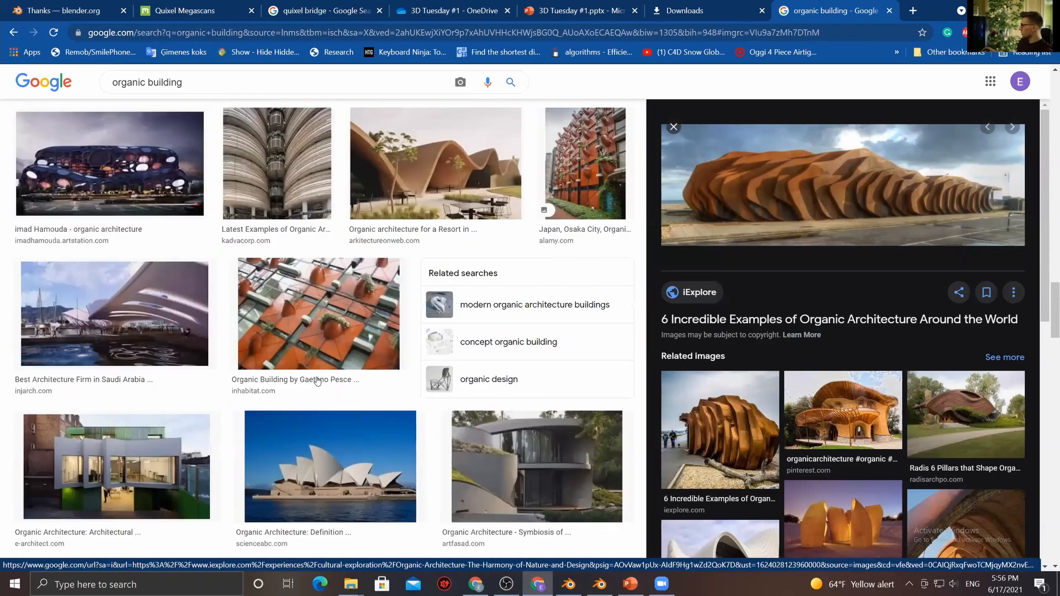
pyautogui.scroll(6, 317, 379)
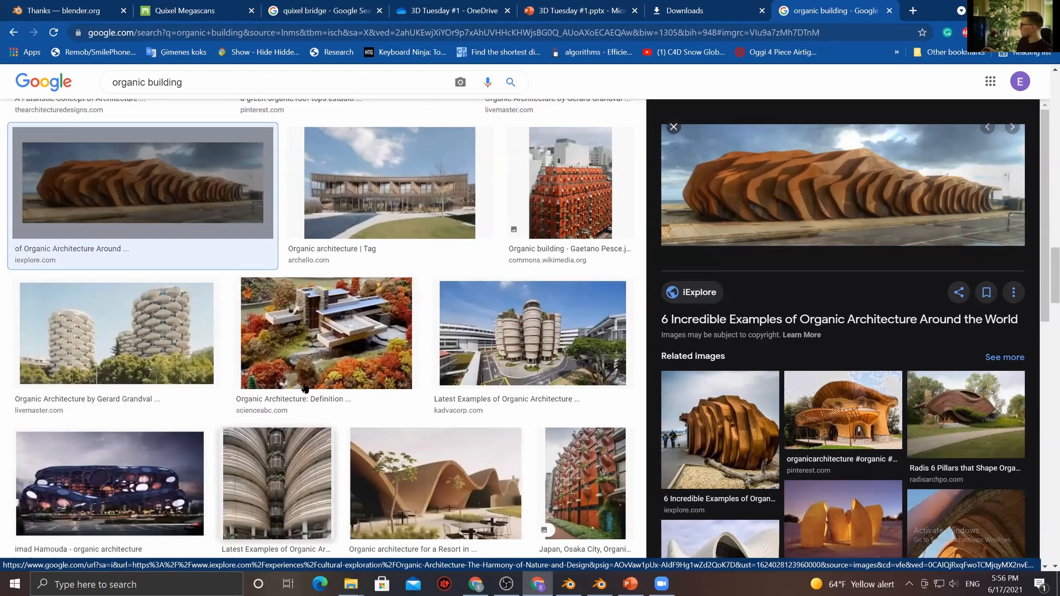
pyautogui.scroll(-5, 304, 385)
pyautogui.click(302, 385)
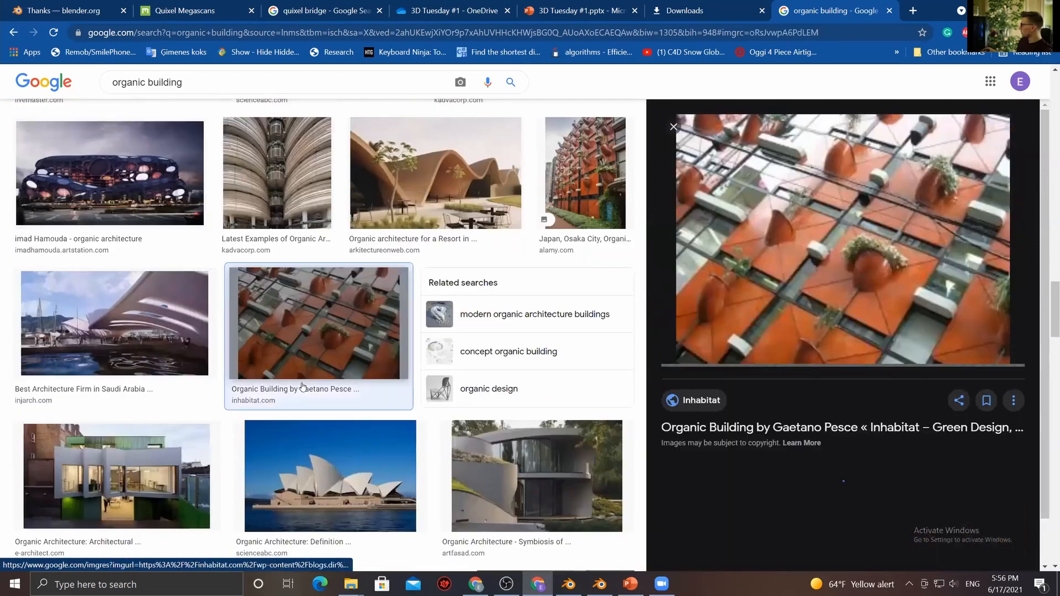
# Go back through the earlier results and preview the curved tower image "Organic Building on Behance"
pyautogui.scroll(2, 300, 386)
pyautogui.scroll(9, 819, 162)
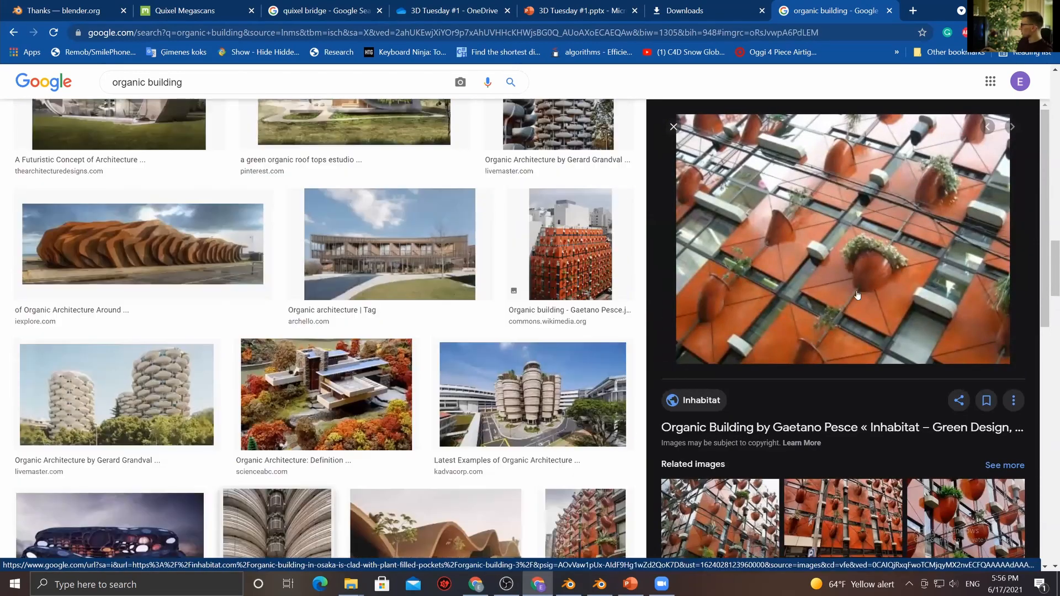
pyautogui.scroll(9, 819, 162)
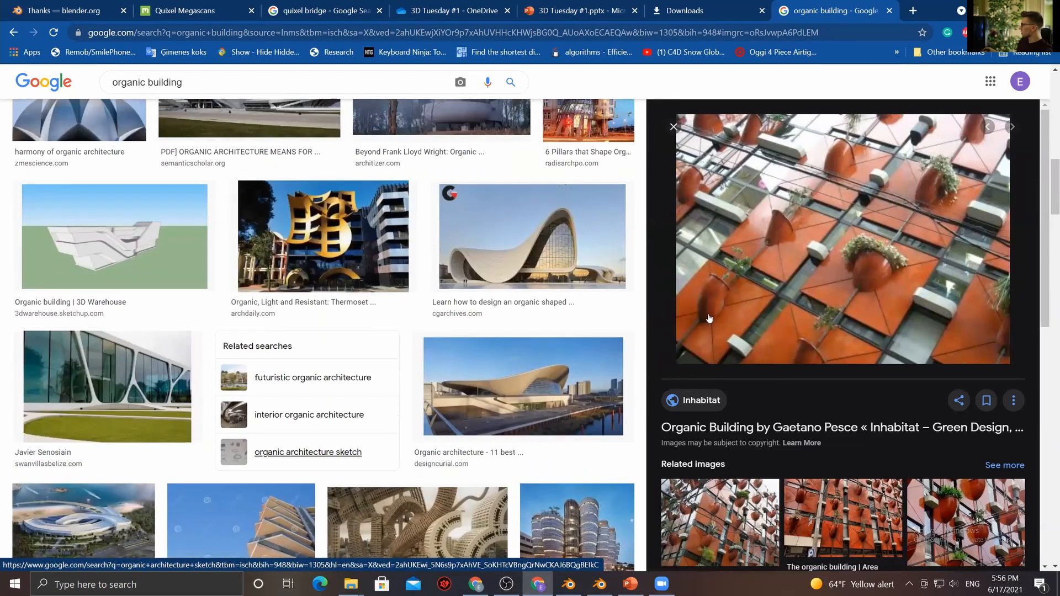
pyautogui.scroll(5, 709, 319)
pyautogui.click(571, 238)
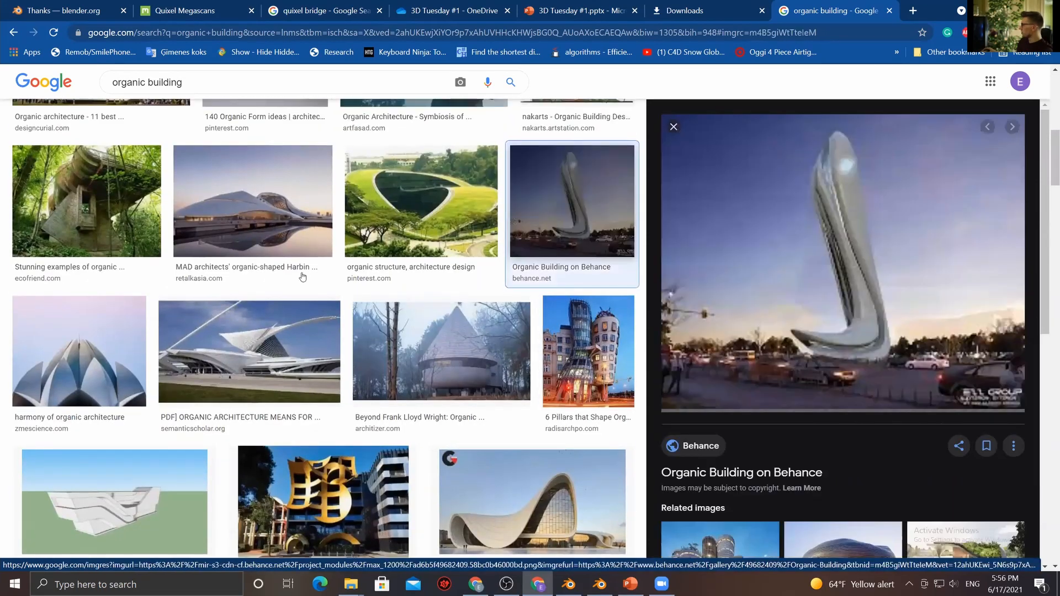
# Preview the white flowing building "A Futuristic Concept of Architecture" from thearchitecturedesigns.com
pyautogui.scroll(7, 305, 287)
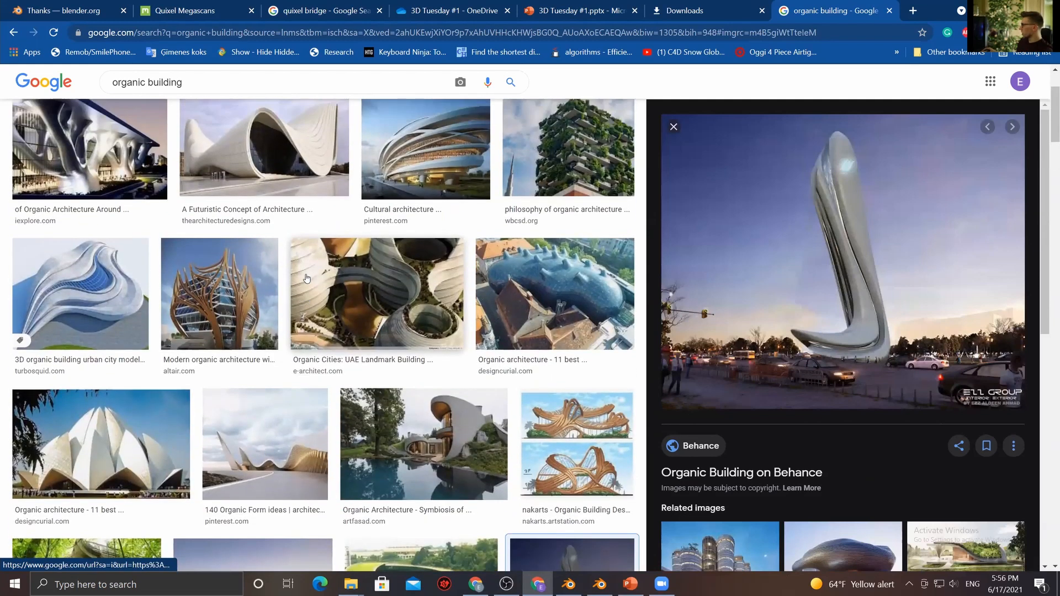
pyautogui.scroll(2, 307, 278)
pyautogui.click(307, 279)
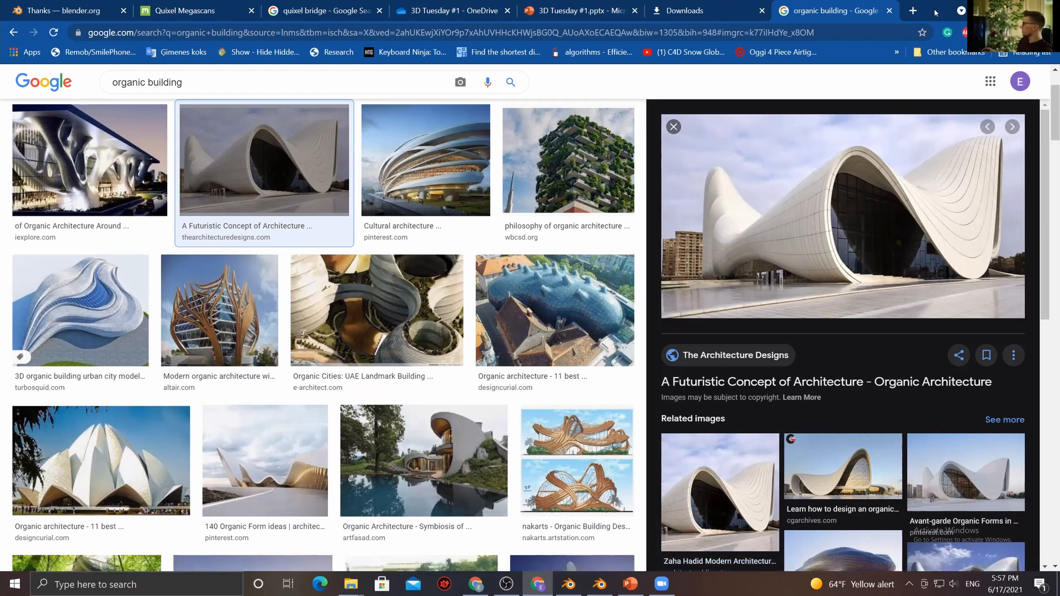
# Switch back to Blender and change the cube from Edit Mode to Object Mode
pyautogui.hotkey('alt', 'Tab')
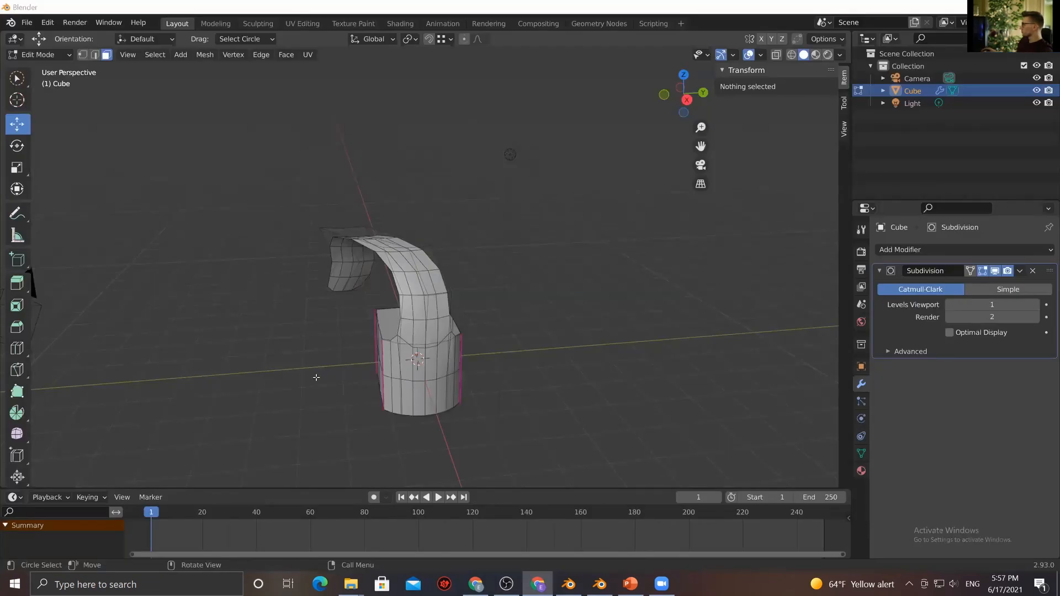
pyautogui.click(278, 315)
pyautogui.scroll(-1, 274, 324)
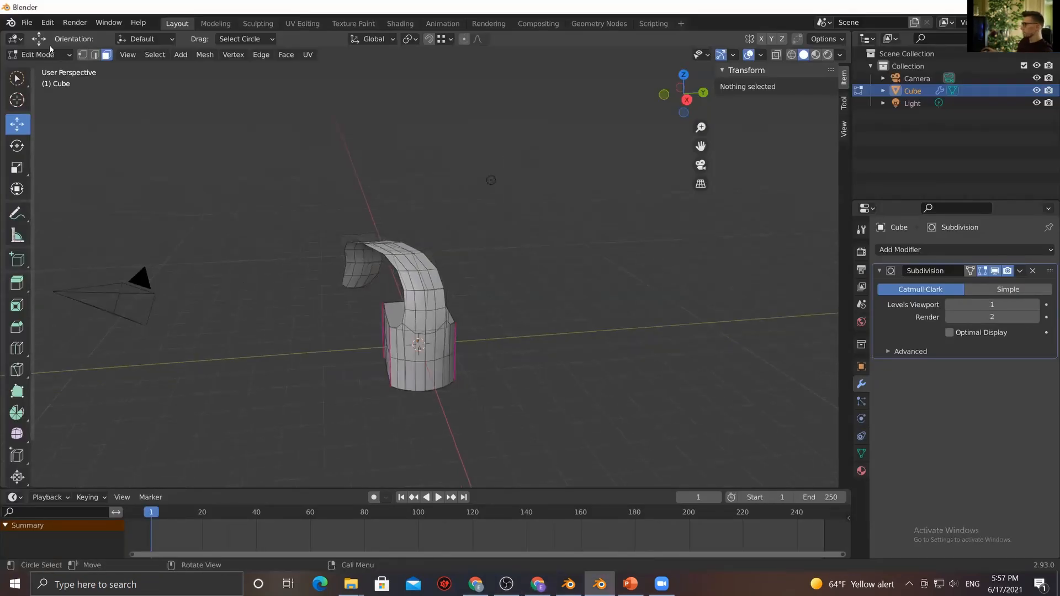
pyautogui.click(50, 54)
pyautogui.click(34, 68)
# Delete the arched cube object, leaving the camera and light in the scene
pyautogui.click(256, 322)
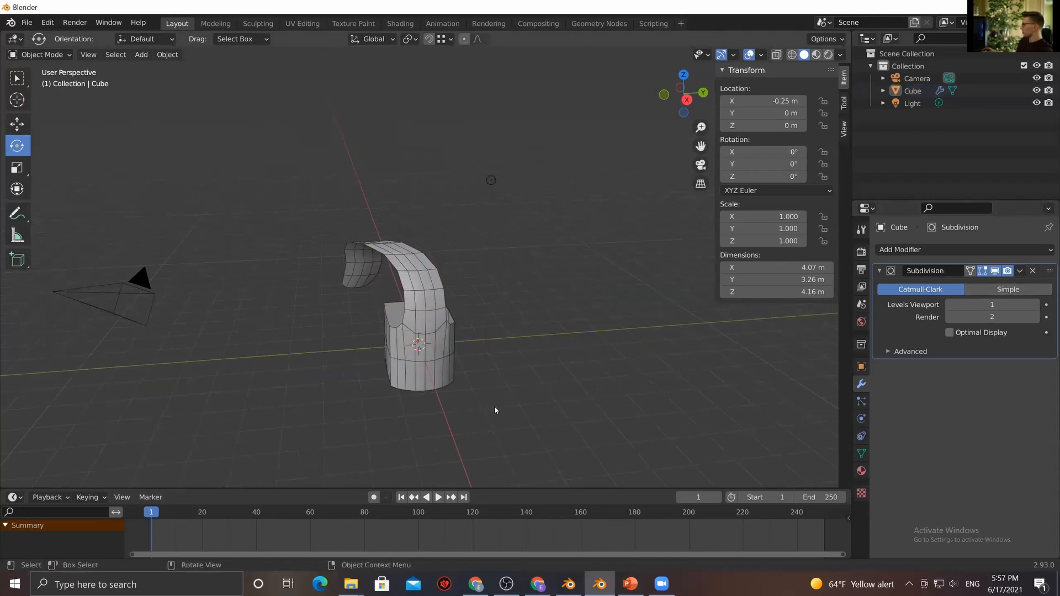
pyautogui.click(435, 382)
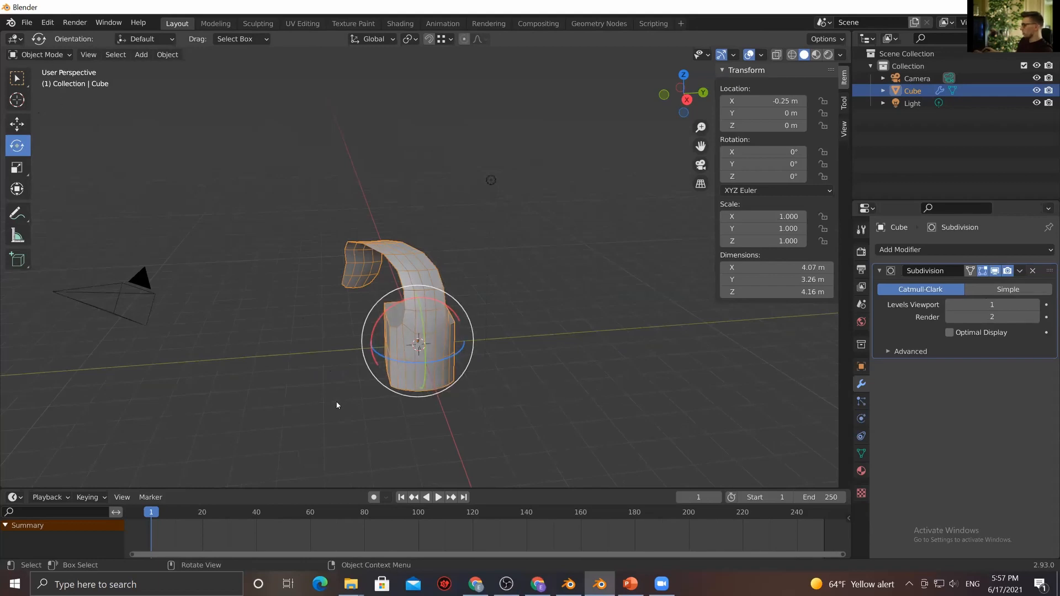
pyautogui.press('Delete')
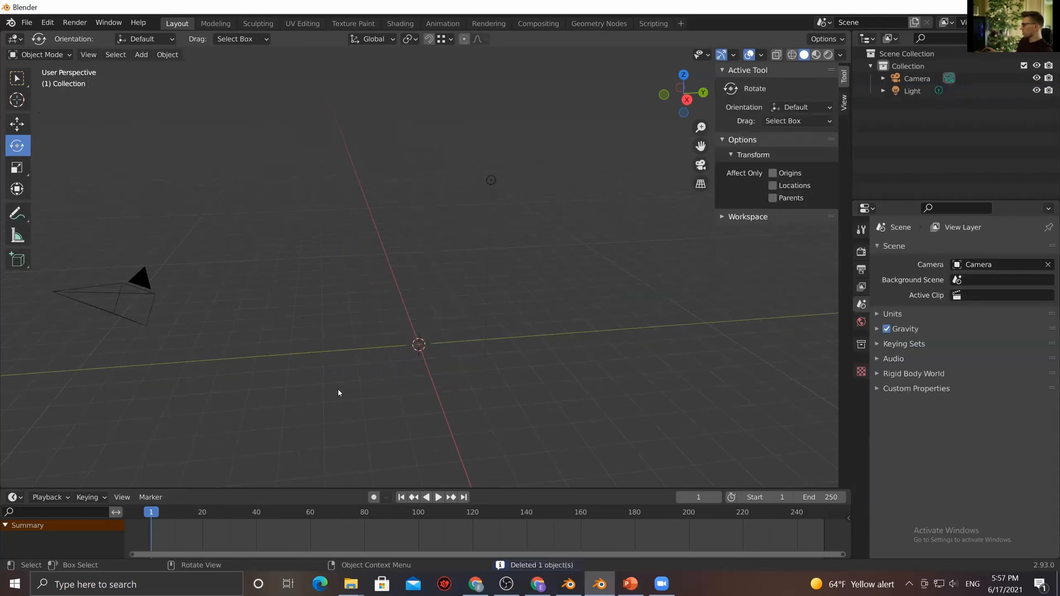
# Undo the deletion of the arched cube and delete it again
pyautogui.hotkey('ctrl', 'z')
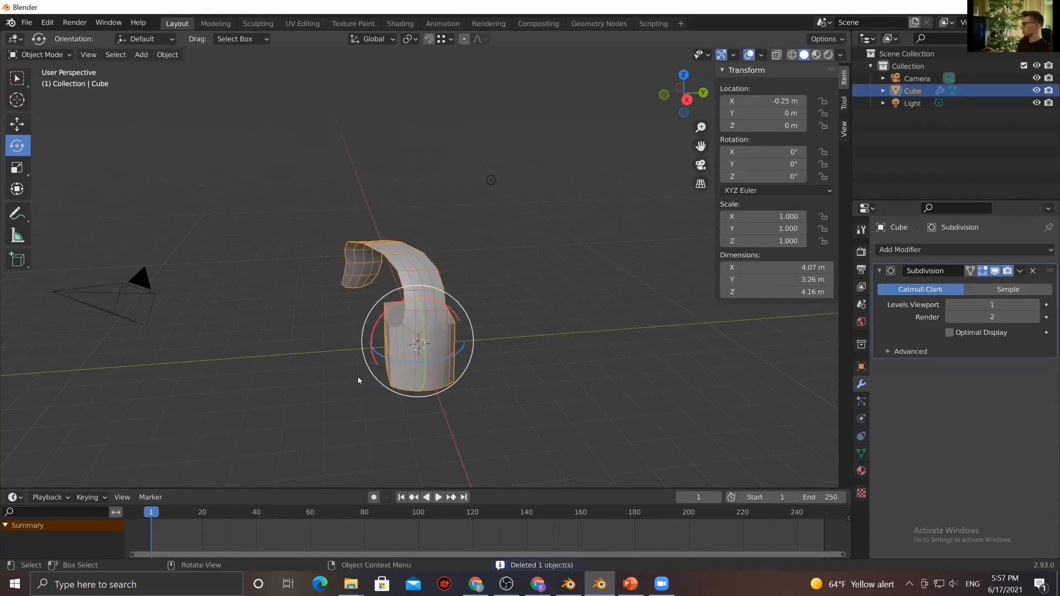
pyautogui.press('x')
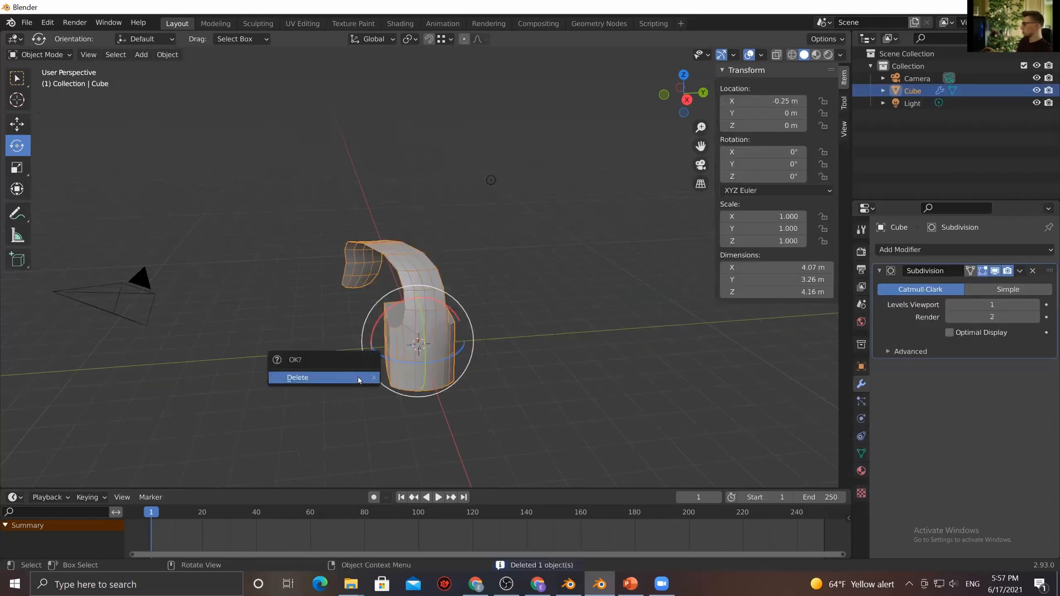
pyautogui.click(306, 379)
# Delete the light and the camera, leaving the scene empty
pyautogui.moveTo(414, 345); pyautogui.dragTo(442, 353, button='middle')
pyautogui.moveTo(471, 390); pyautogui.dragTo(442, 381, button='middle')
pyautogui.click(457, 180)
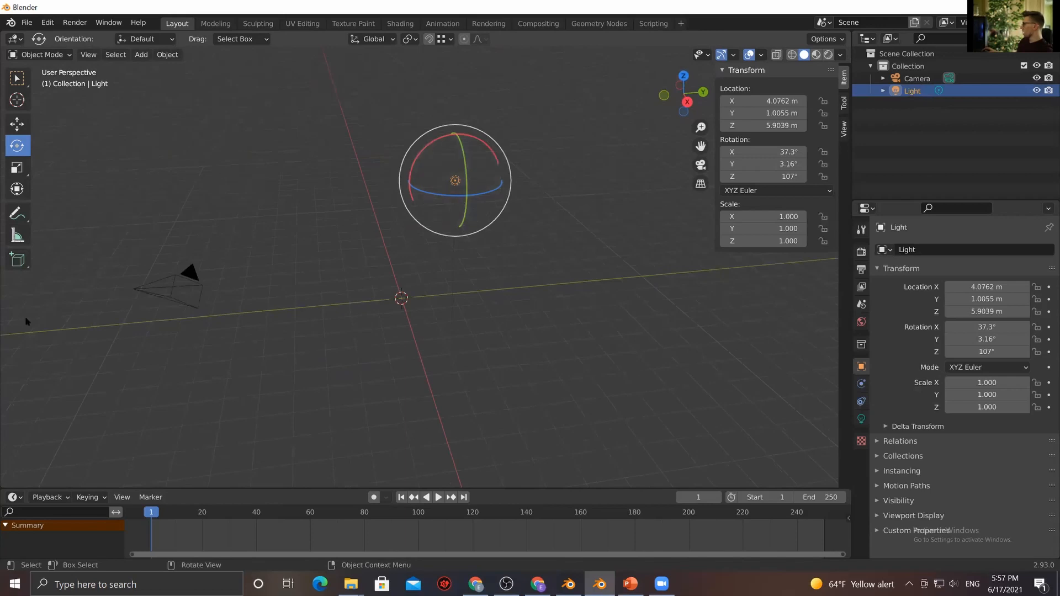
pyautogui.click(207, 299)
pyautogui.click(193, 290)
pyautogui.click(459, 182)
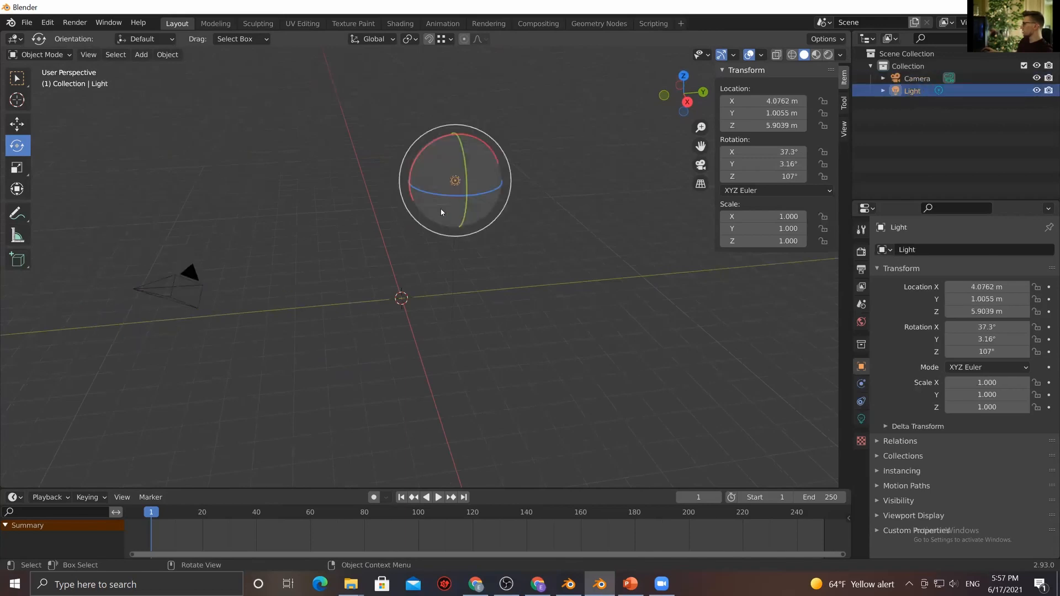
pyautogui.press('Delete')
pyautogui.click(197, 293)
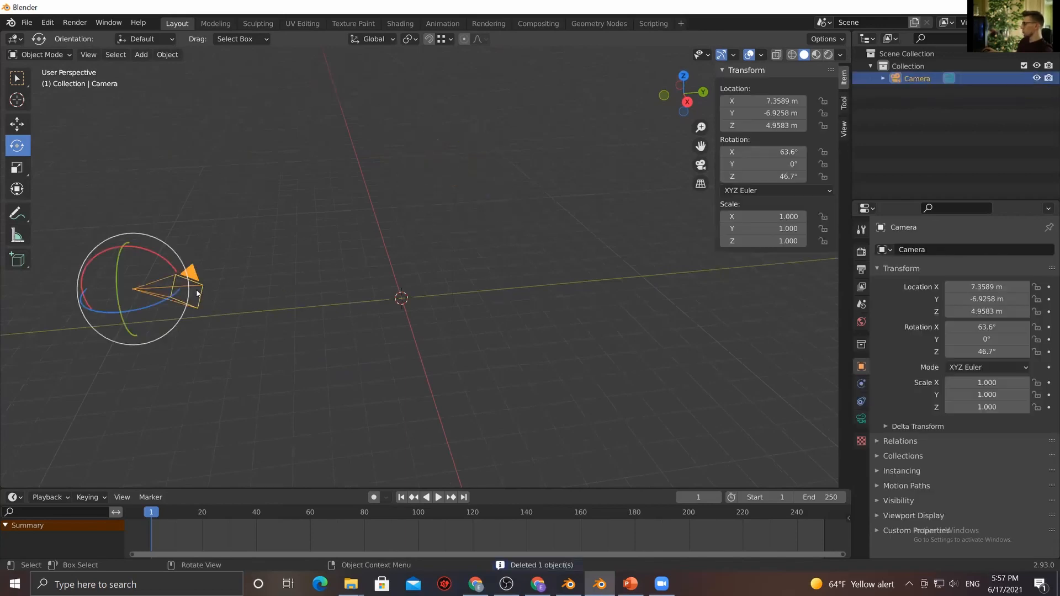
pyautogui.press('Delete')
# Add a cylinder mesh at the world origin and expand its creation settings
pyautogui.moveTo(398, 316)
pyautogui.mouseDown(button='middle')
pyautogui.moveTo(412, 315)
pyautogui.moveTo(395, 335)
pyautogui.mouseUp(button='middle')
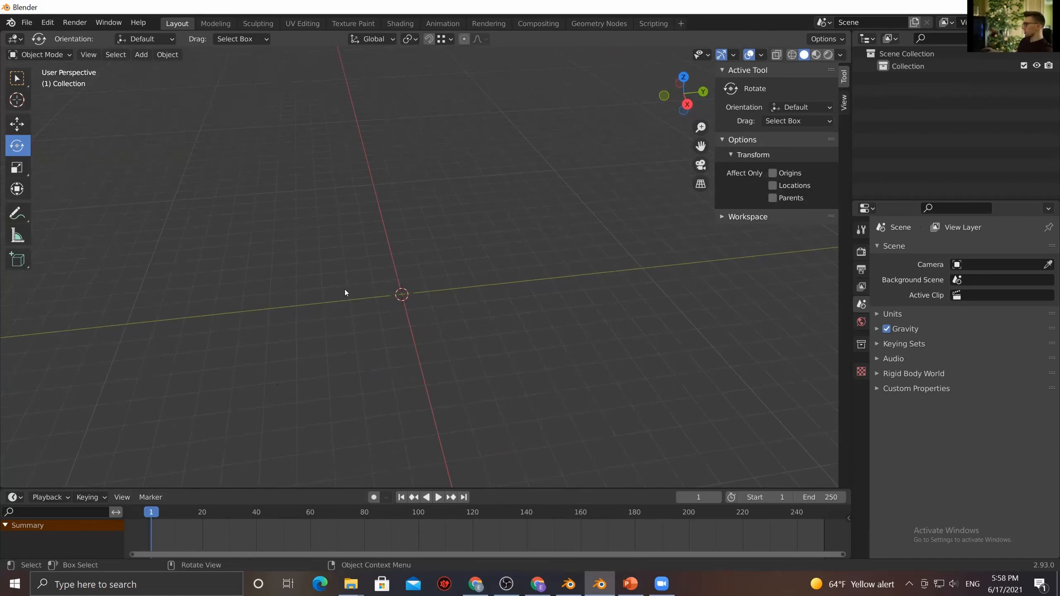
pyautogui.hotkey('shift', 'a')
pyautogui.moveTo(346, 309)
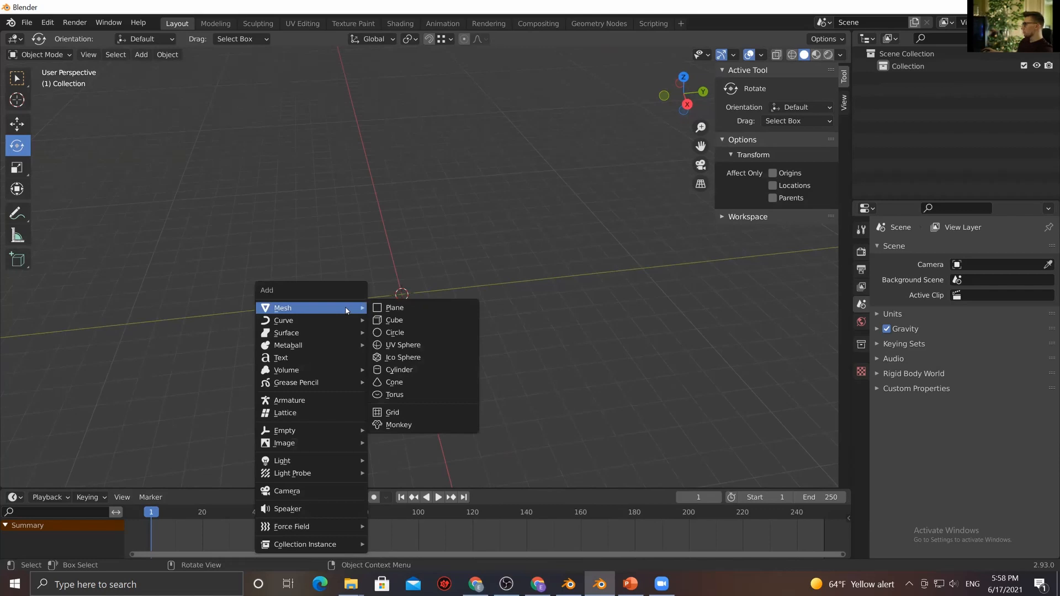
pyautogui.click(418, 368)
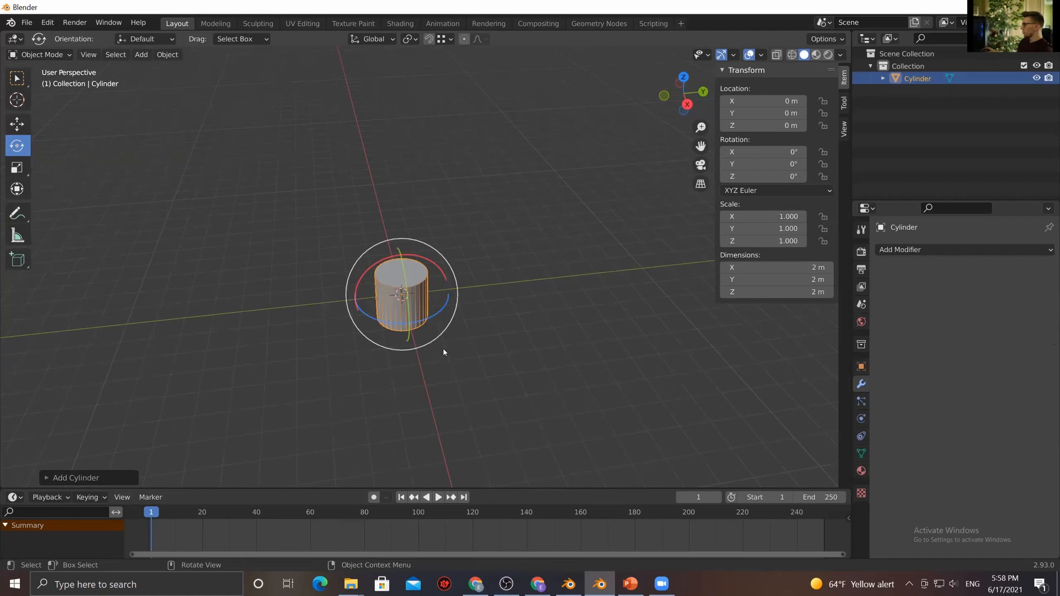
pyautogui.moveTo(471, 350); pyautogui.dragTo(138, 452, button='middle')
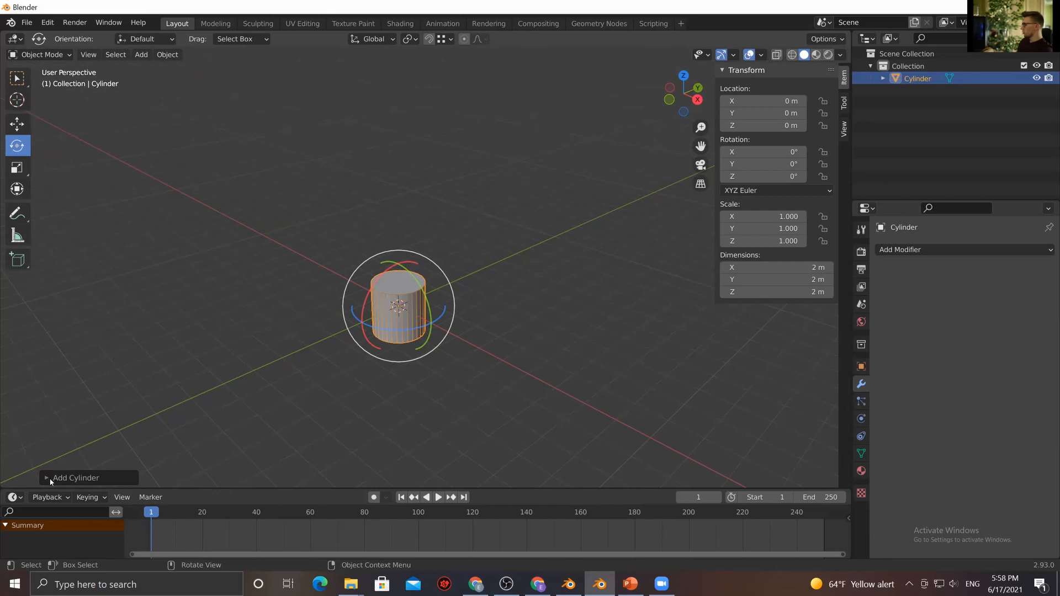
pyautogui.click(65, 478)
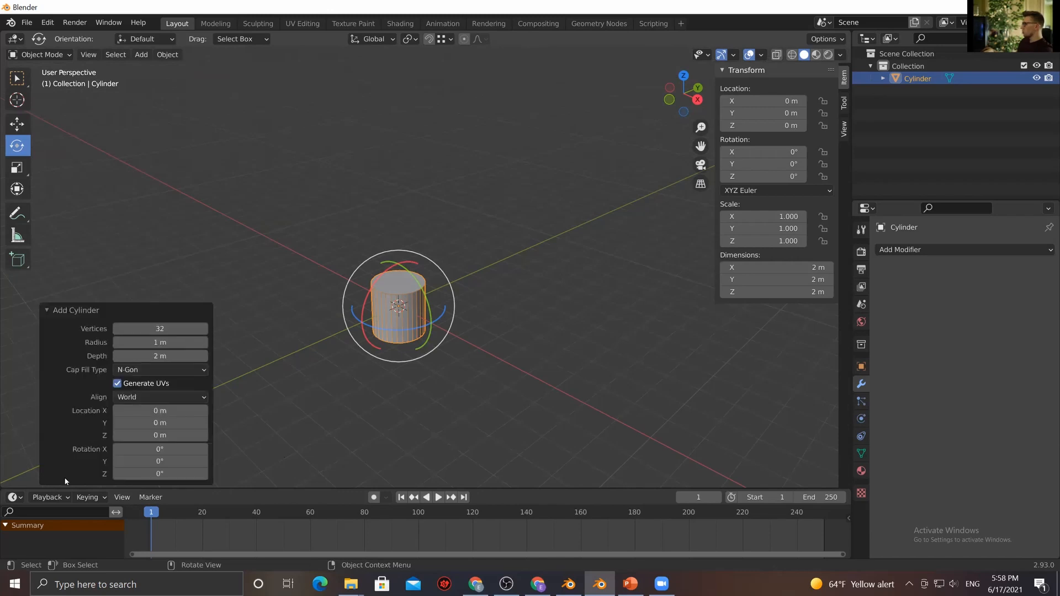
# Try out different vertex counts on the new cylinder and set the count back to 32
pyautogui.moveTo(160, 329); pyautogui.dragTo(183, 333)
pyautogui.moveTo(175, 335); pyautogui.dragTo(154, 325)
pyautogui.click(152, 325)
pyautogui.write('32')
pyautogui.press('Return')
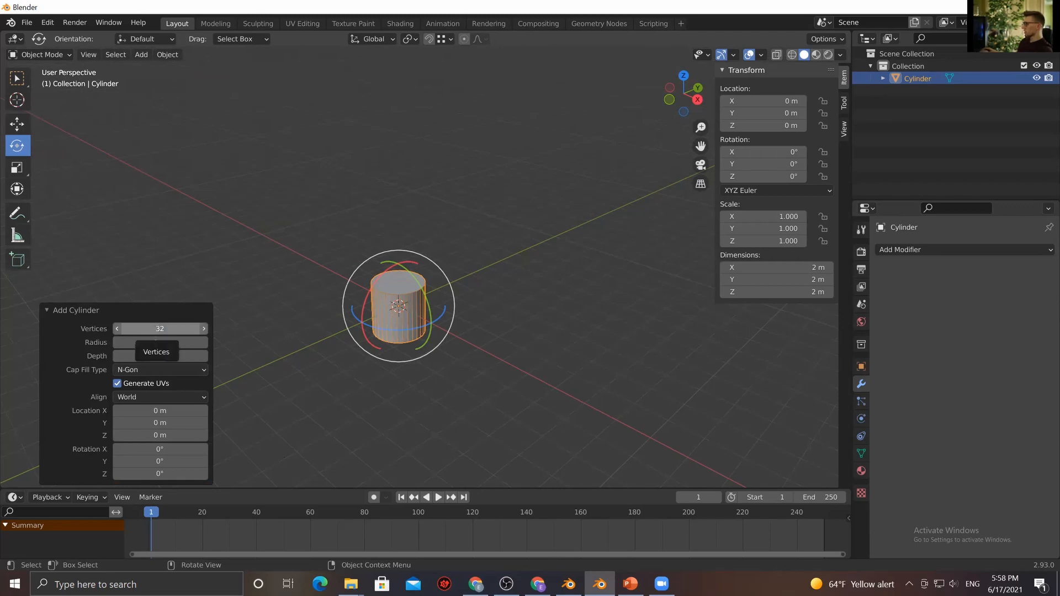
pyautogui.click(160, 328)
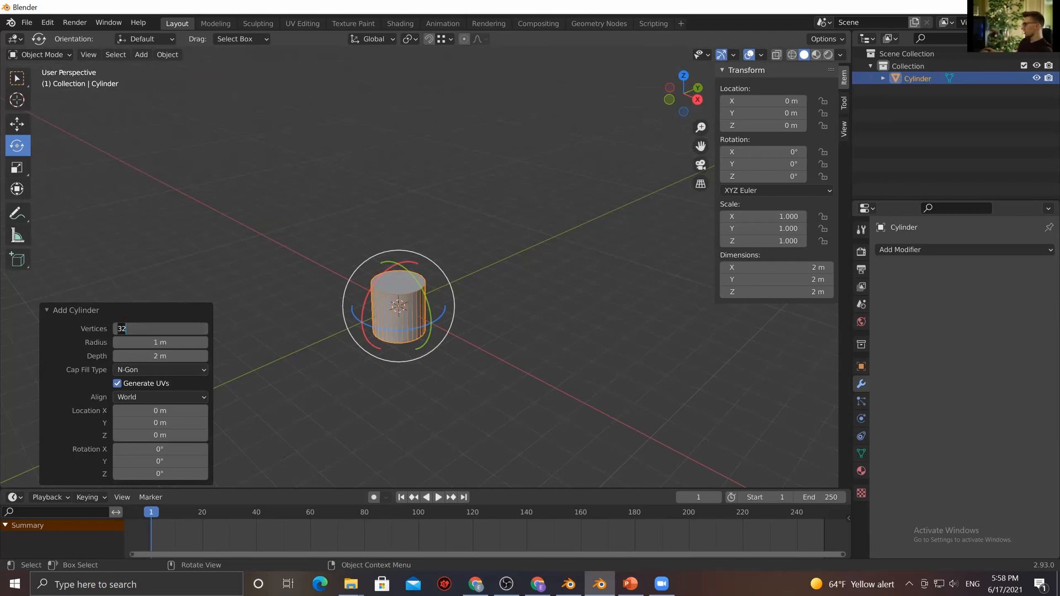
pyautogui.click(50, 339)
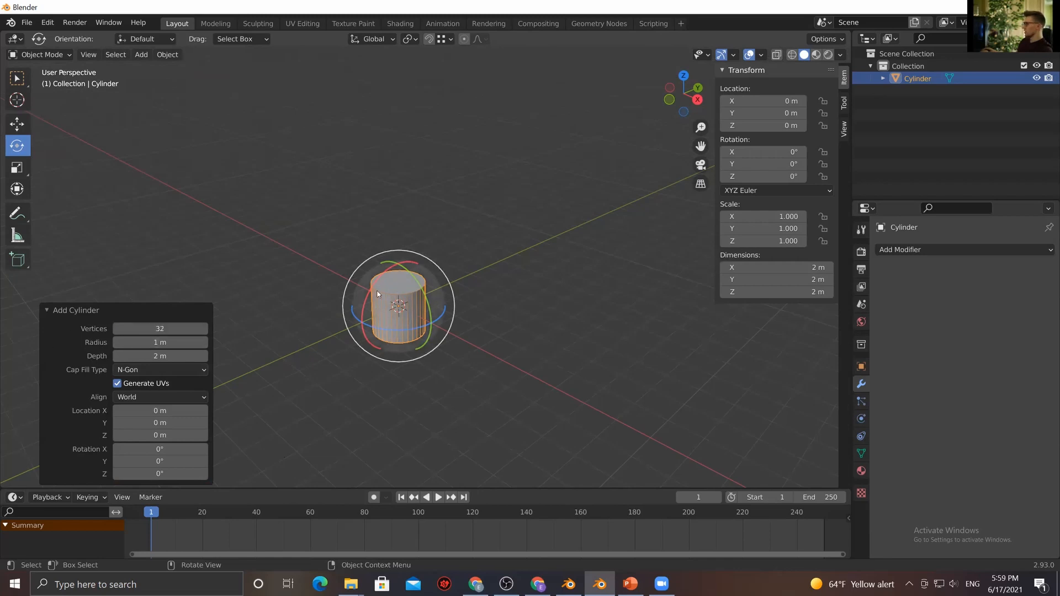
# Reduce the cylinder's vertex count to 16 and finally to 8
pyautogui.click(151, 330)
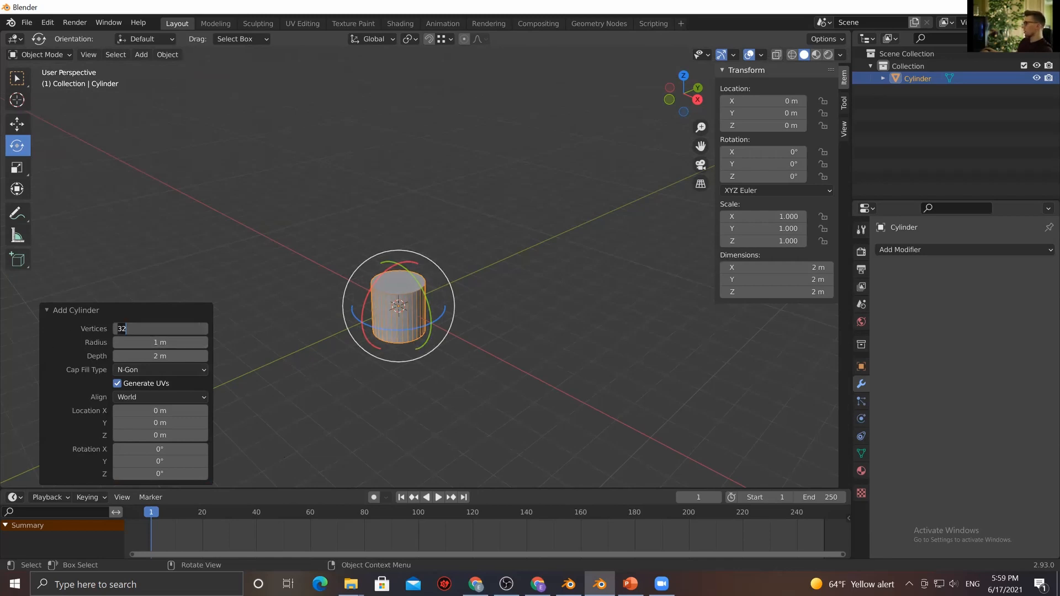
pyautogui.write('16')
pyautogui.press('Return')
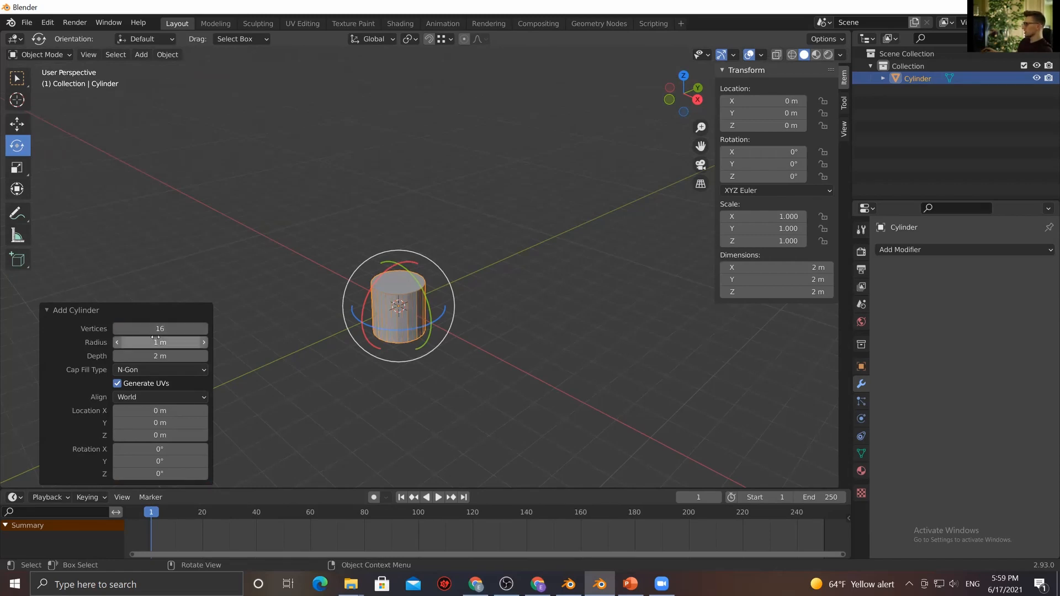
pyautogui.click(160, 328)
pyautogui.write('8')
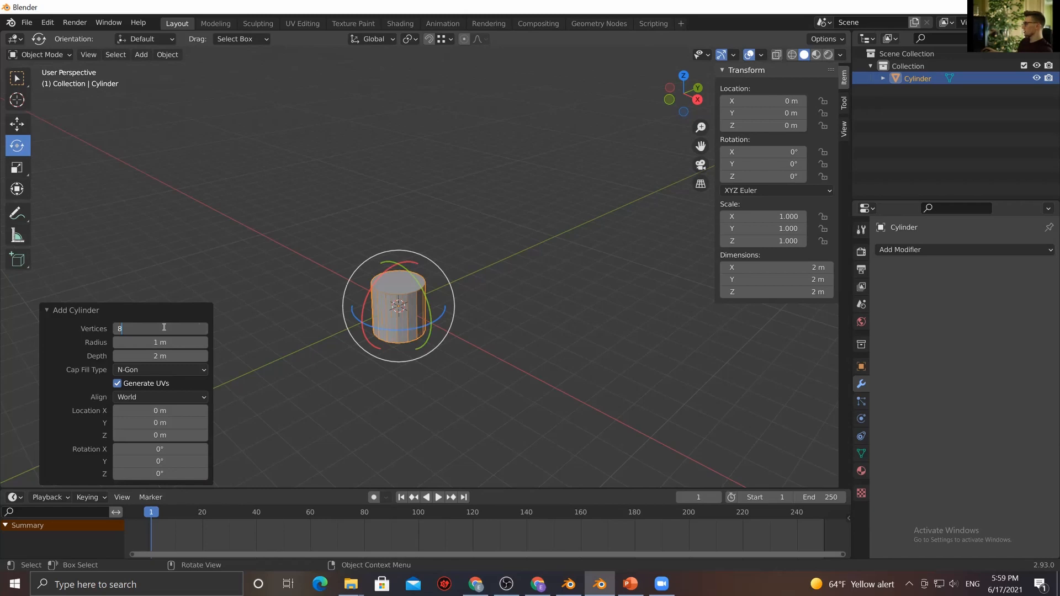
pyautogui.press('Return')
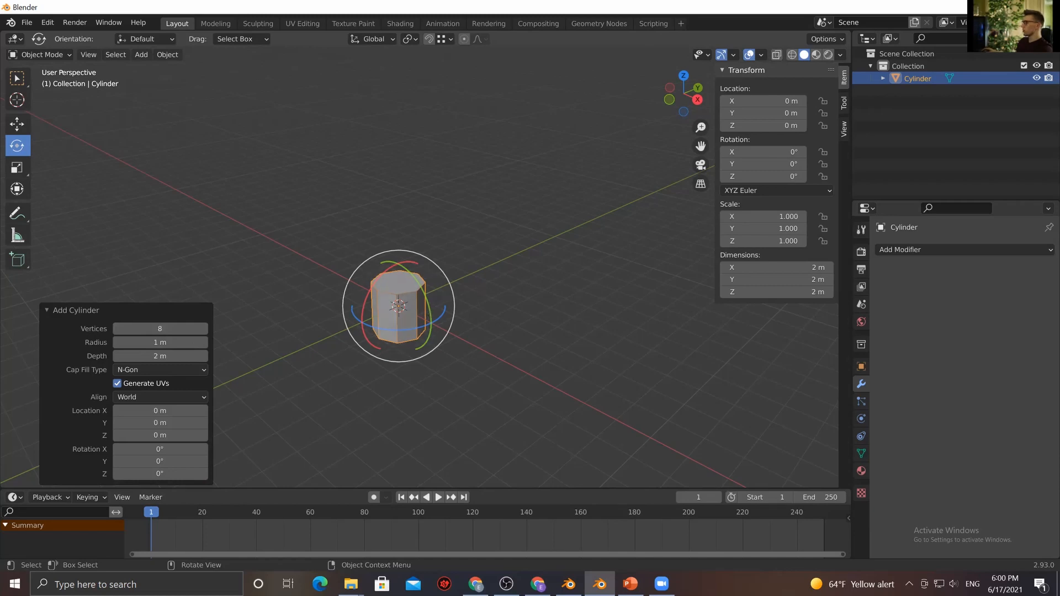
# Switch to the browser to view the white flowing building, move its window aside, and return to Blender with the cylinder deselected
pyautogui.hotkey('alt', 'Tab')
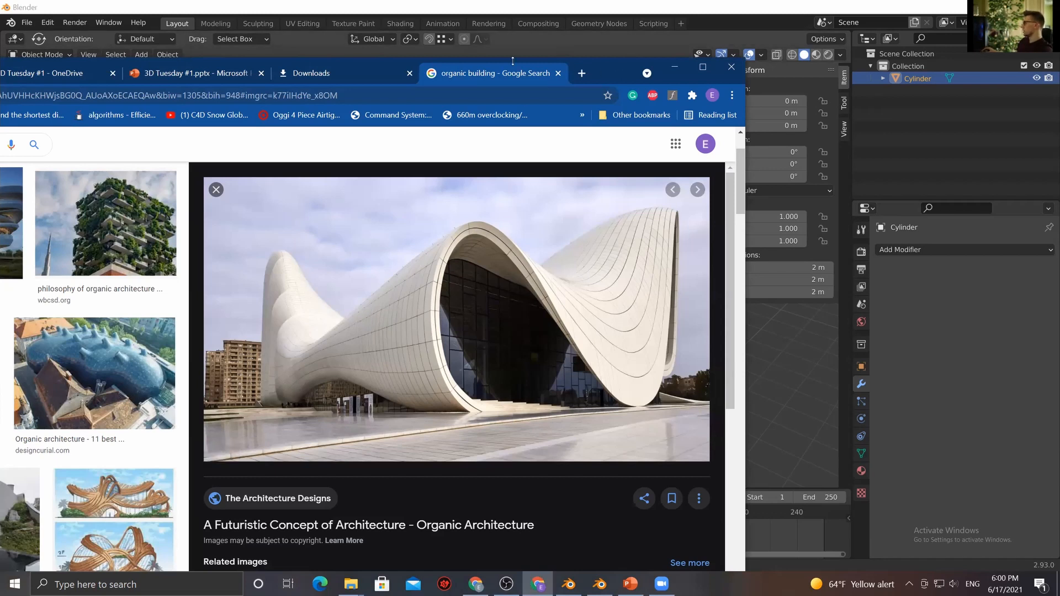
pyautogui.moveTo(618, 68); pyautogui.dragTo(0, 68)
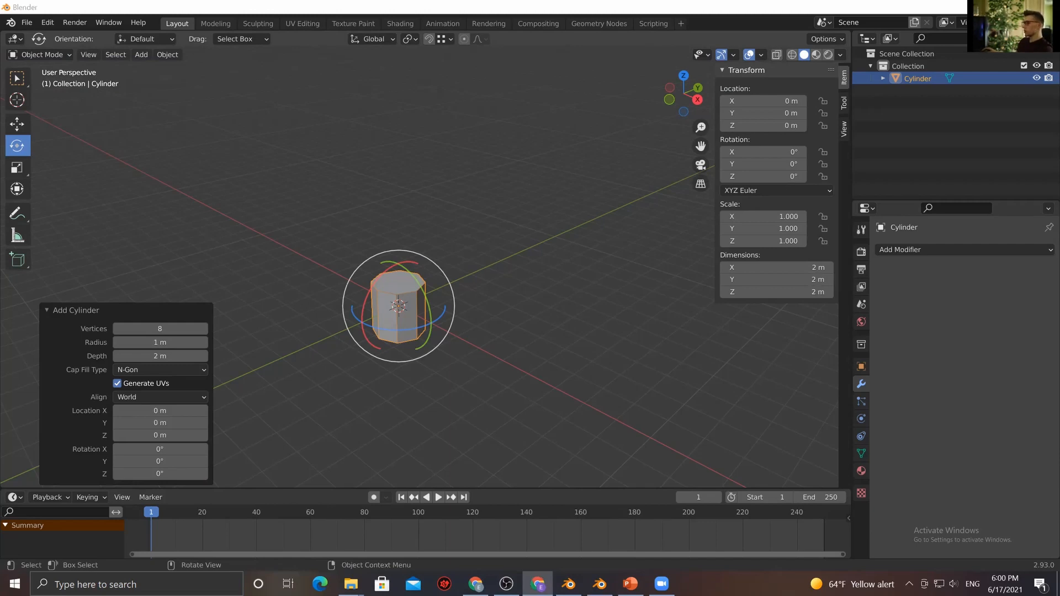
pyautogui.click(208, 258)
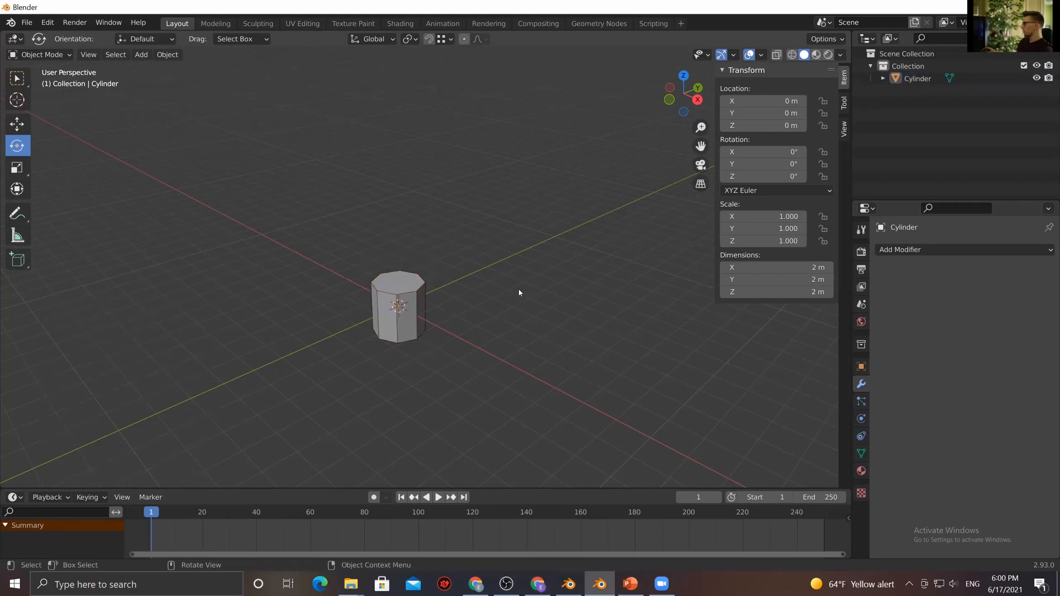
# Practise splitting the 3D viewport into two side-by-side areas and joining them back into one
pyautogui.moveTo(713, 265)
pyautogui.mouseDown()
pyautogui.moveTo(803, 264)
pyautogui.moveTo(703, 263)
pyautogui.moveTo(726, 266)
pyautogui.mouseUp()
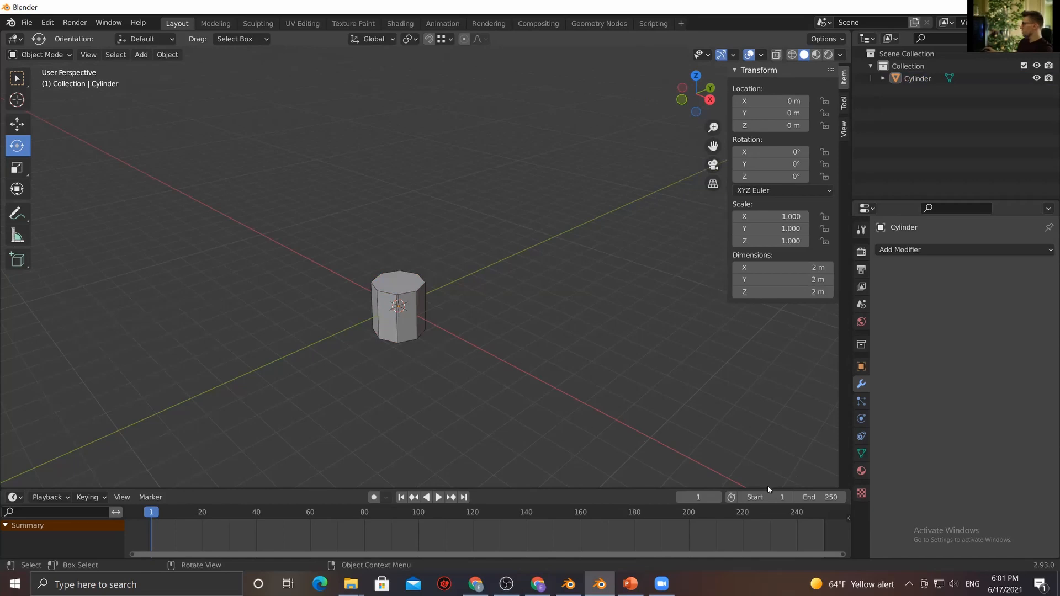
pyautogui.moveTo(768, 487); pyautogui.dragTo(768, 490)
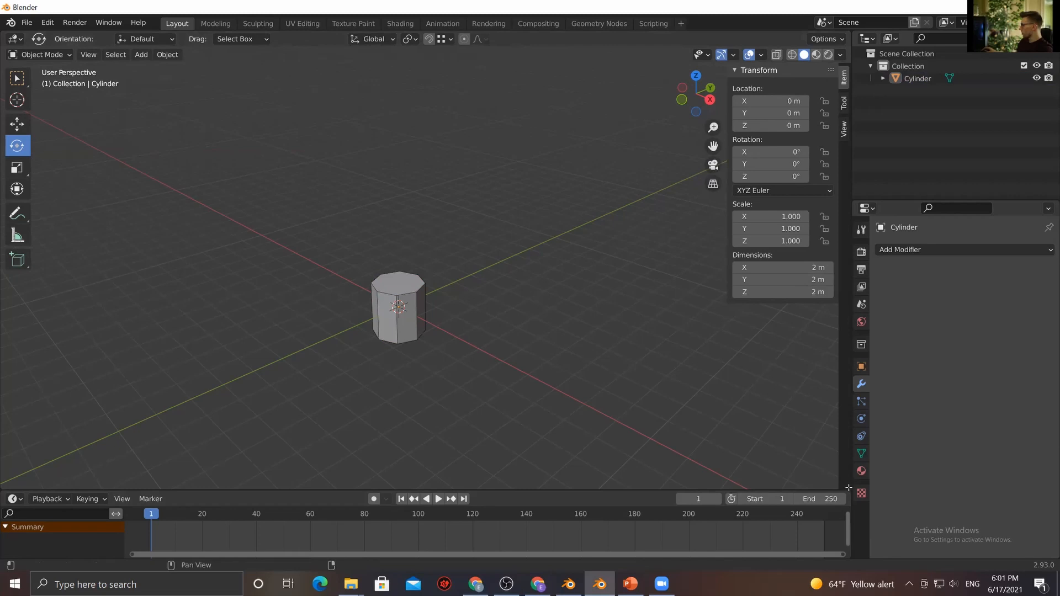
pyautogui.moveTo(848, 488); pyautogui.dragTo(483, 471)
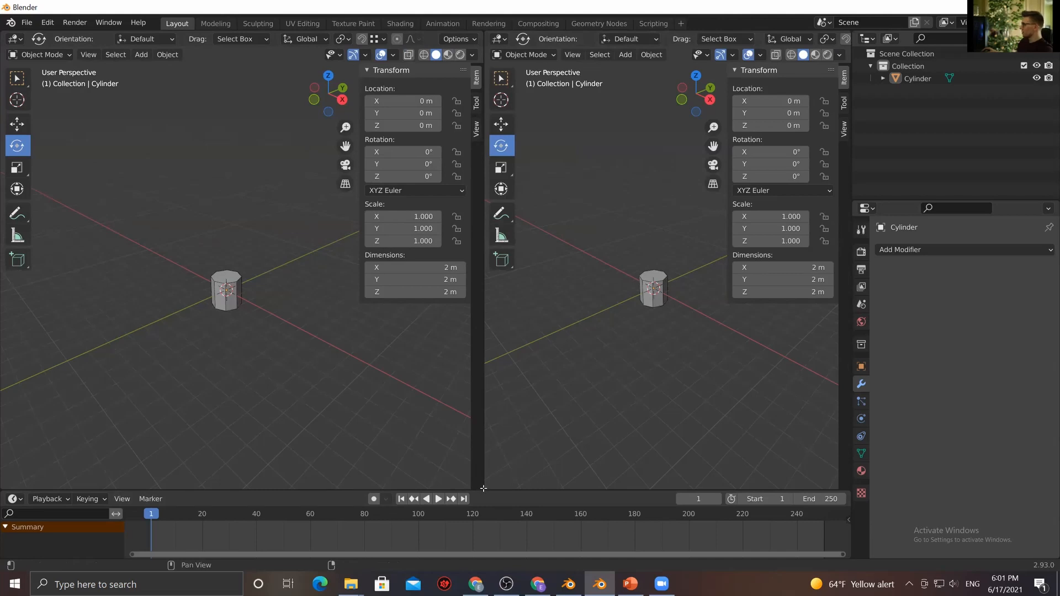
pyautogui.moveTo(483, 488); pyautogui.dragTo(500, 484)
pyautogui.moveTo(850, 486); pyautogui.dragTo(567, 496)
pyautogui.moveTo(849, 486); pyautogui.dragTo(590, 483)
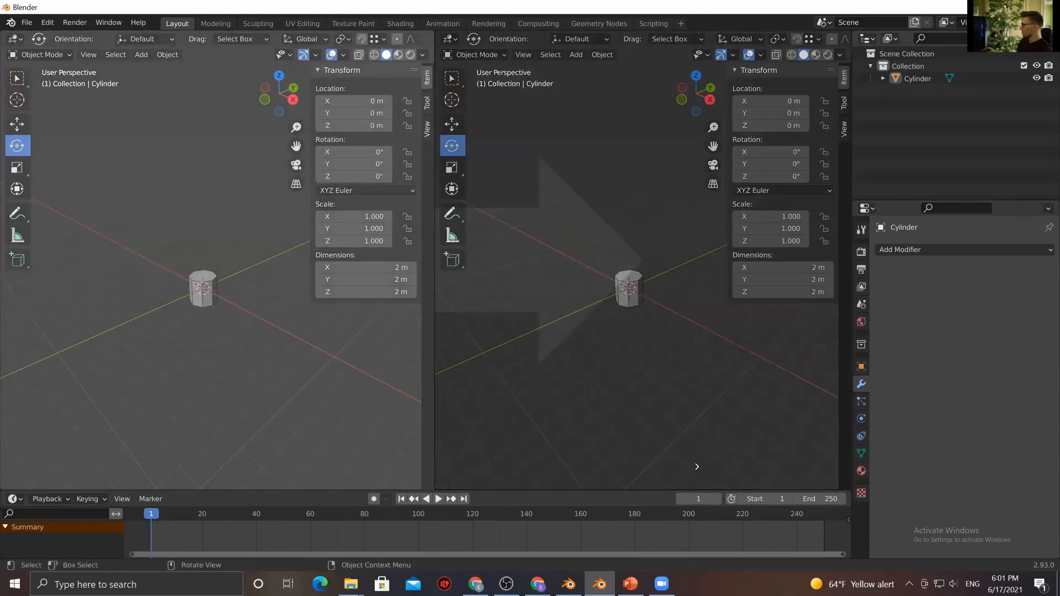
pyautogui.moveTo(696, 466); pyautogui.dragTo(697, 466)
# Split the 3D viewport into two side-by-side areas and change the second one to an Image Editor
pyautogui.moveTo(849, 486); pyautogui.dragTo(419, 484)
pyautogui.moveTo(317, 484); pyautogui.dragTo(442, 488)
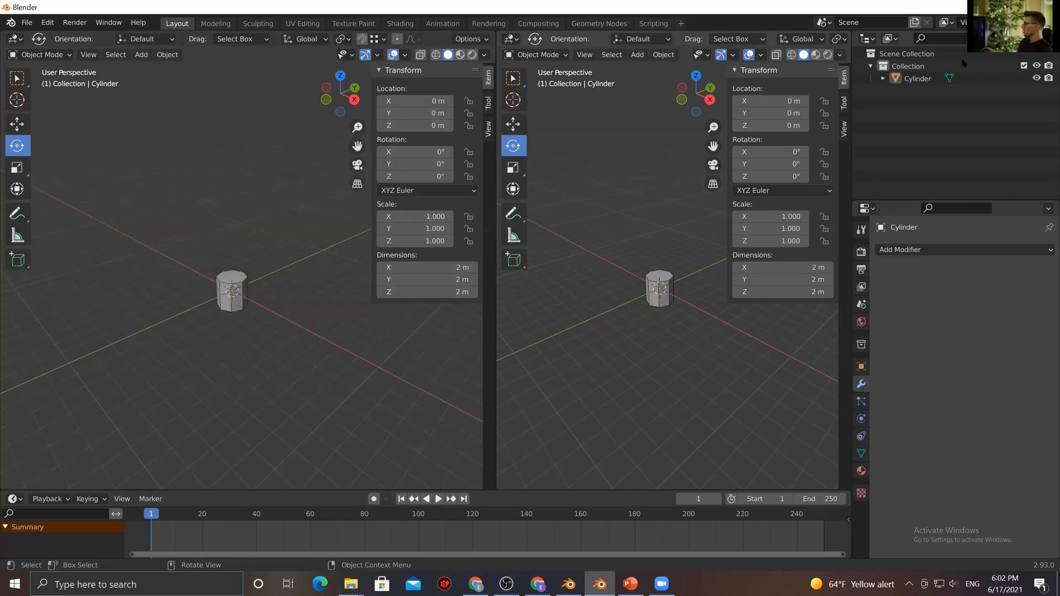
pyautogui.click(511, 39)
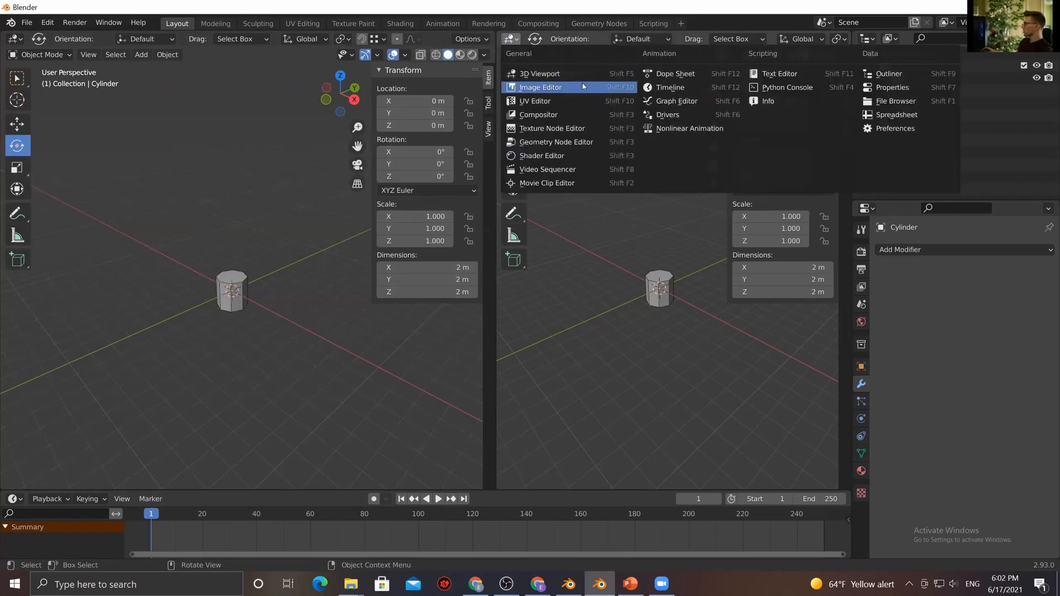
pyautogui.click(538, 88)
pyautogui.scroll(3, 665, 265)
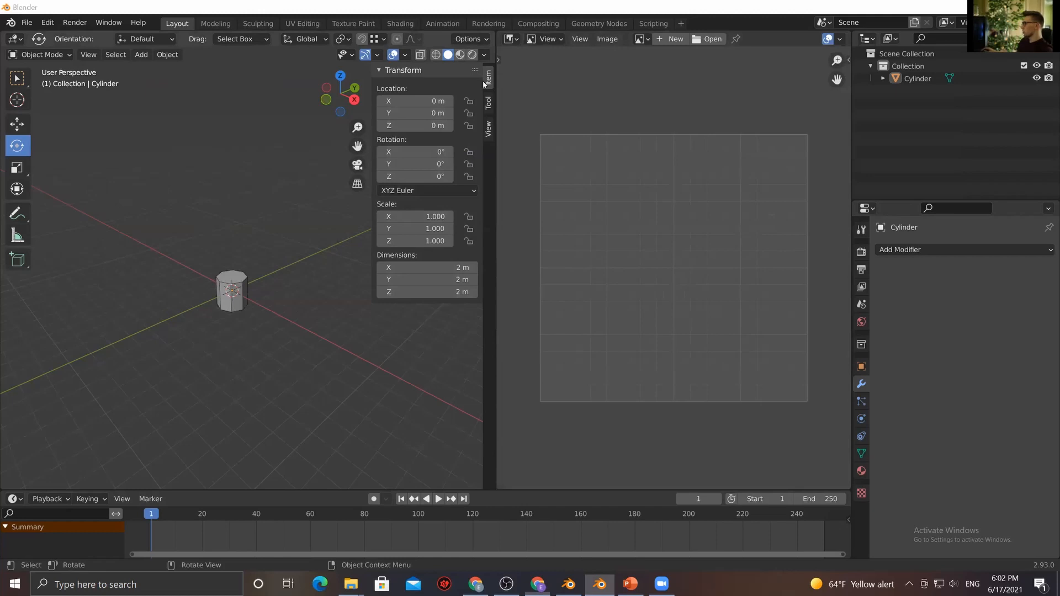
# Switch to the browser, capture a rectangular screen snip of the white flowing building image, and return to Blender
pyautogui.hotkey('alt', 'Tab')
pyautogui.press('super+shift+s')
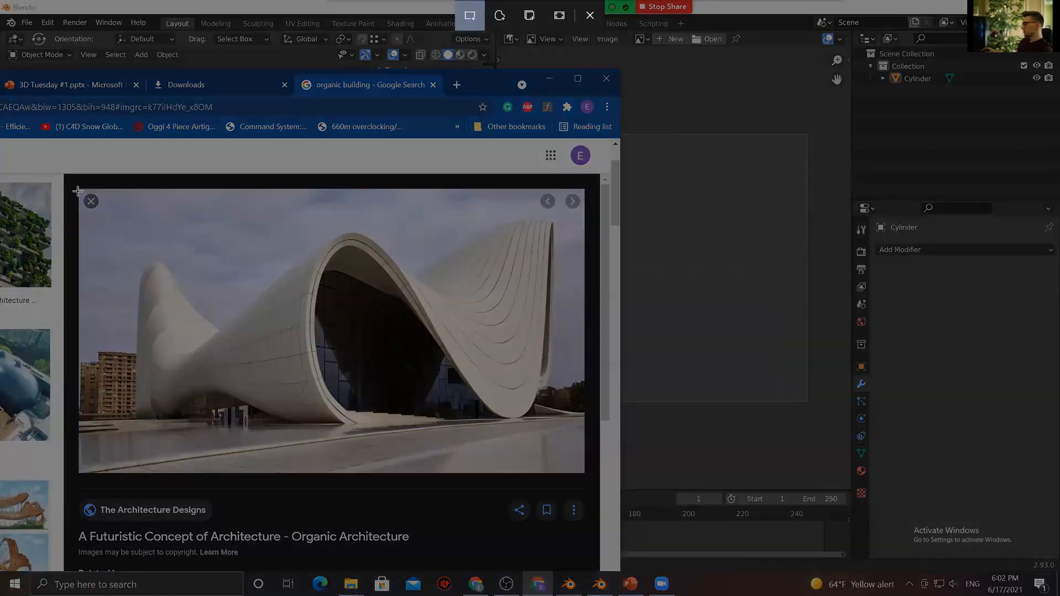
pyautogui.moveTo(78, 189); pyautogui.dragTo(584, 473)
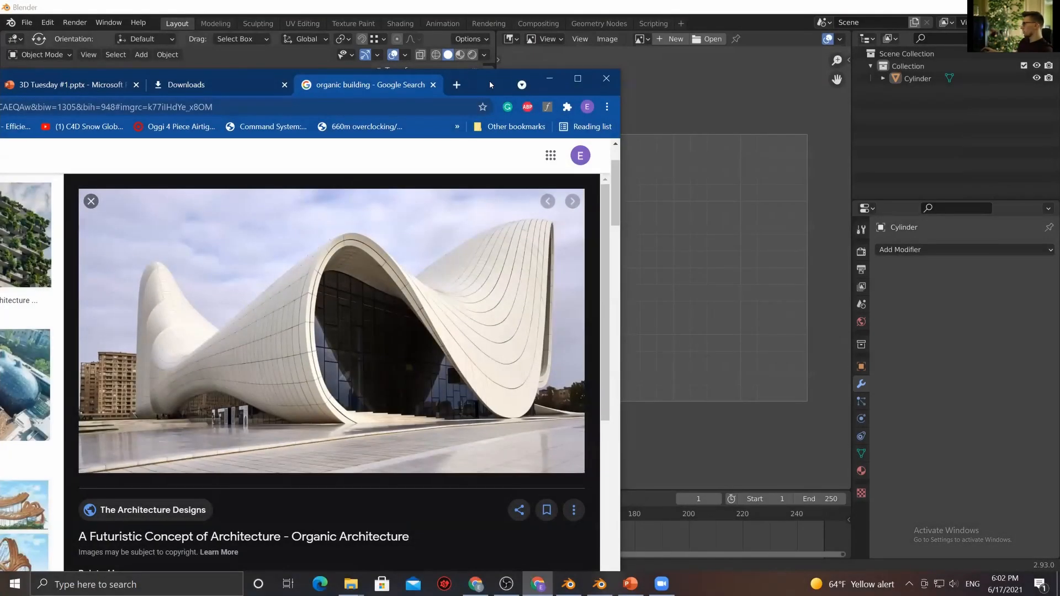
pyautogui.click(782, 439)
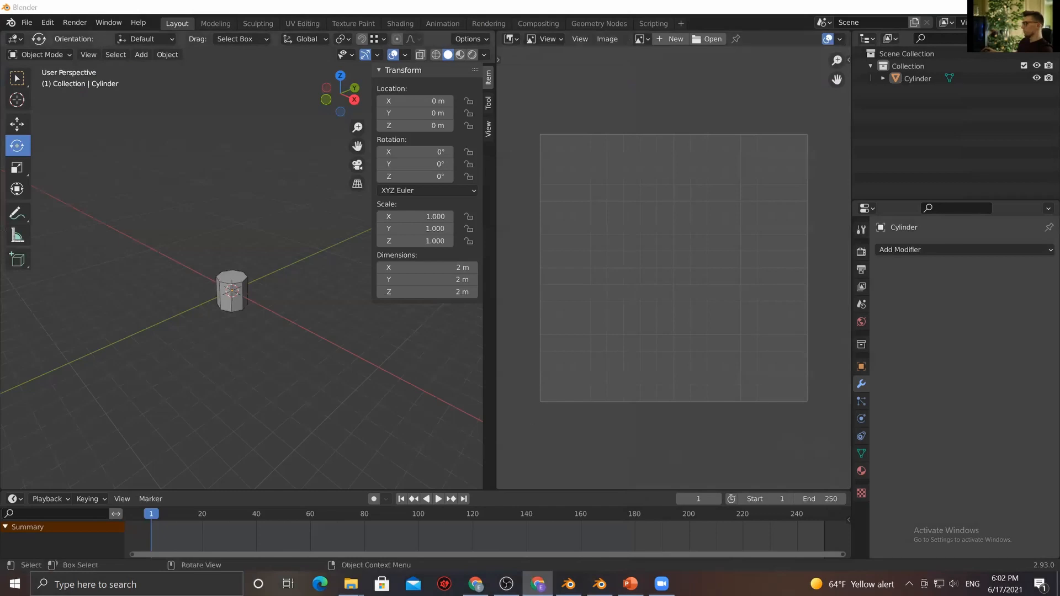
pyautogui.press('super+shift+s')
pyautogui.press('Escape')
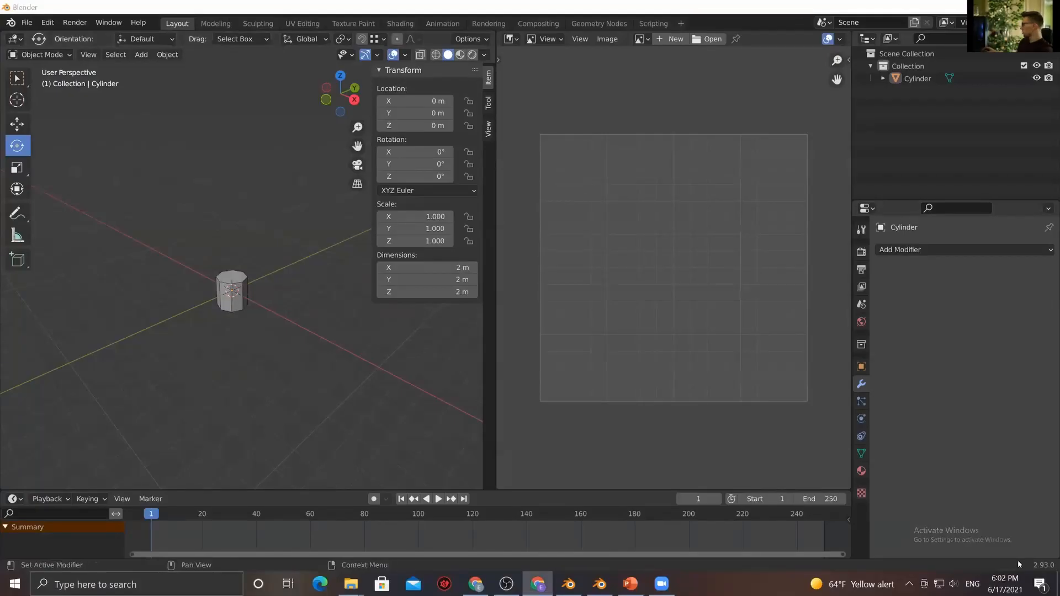
pyautogui.click(1040, 584)
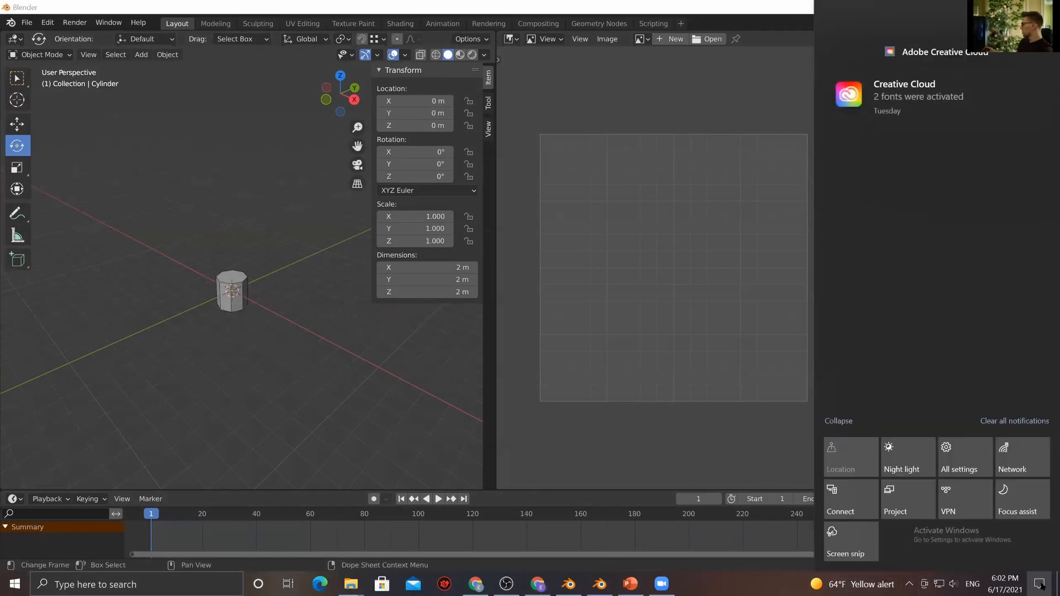
pyautogui.press('Escape')
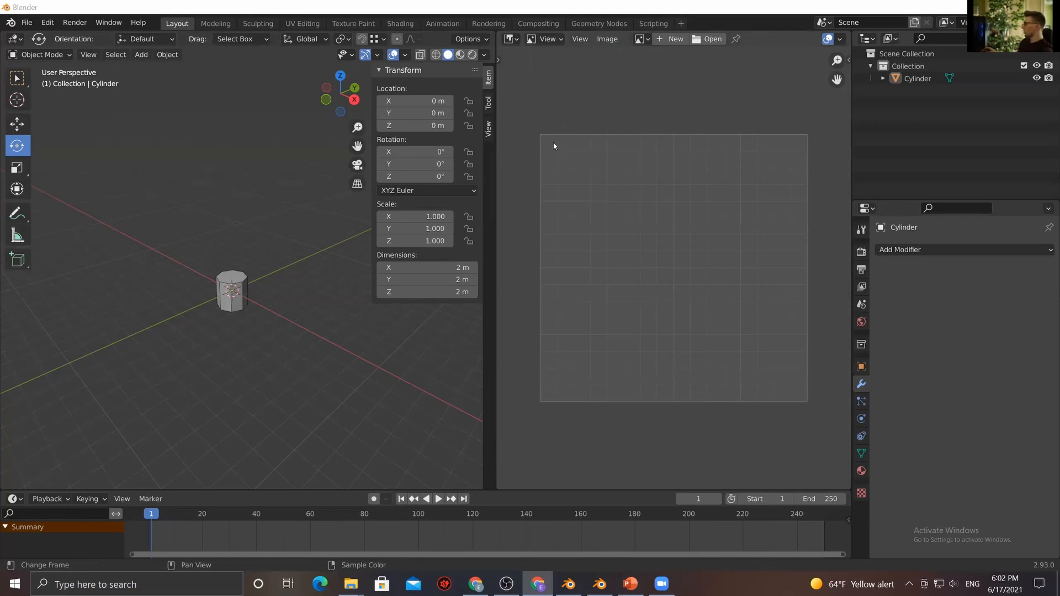
# Open the reference image Organic-Architecture-14.jpg from the Desktop folder in the Image Editor
pyautogui.click(708, 39)
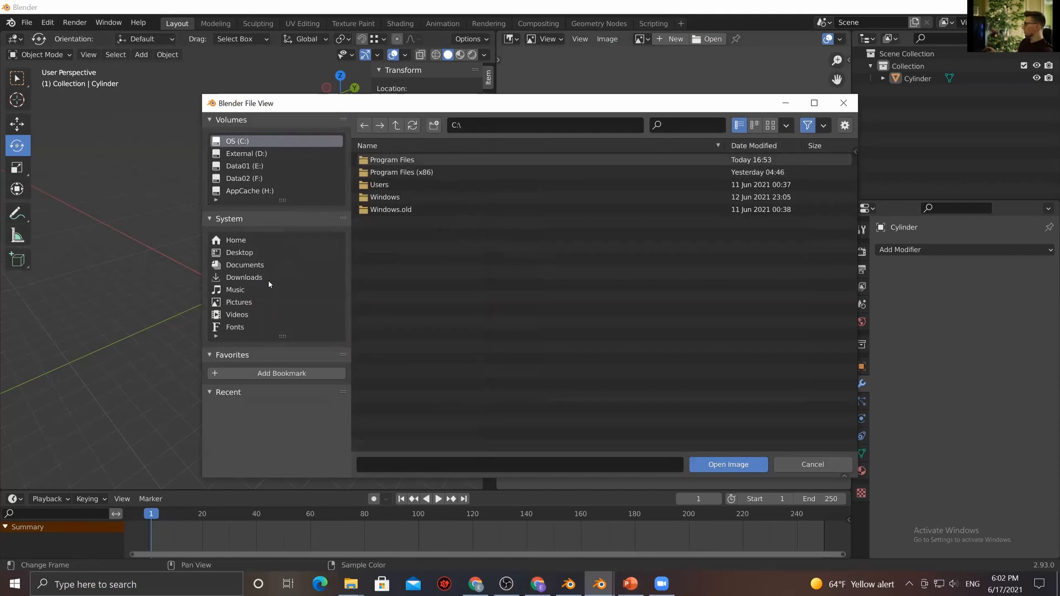
pyautogui.click(276, 253)
pyautogui.doubleClick(440, 211)
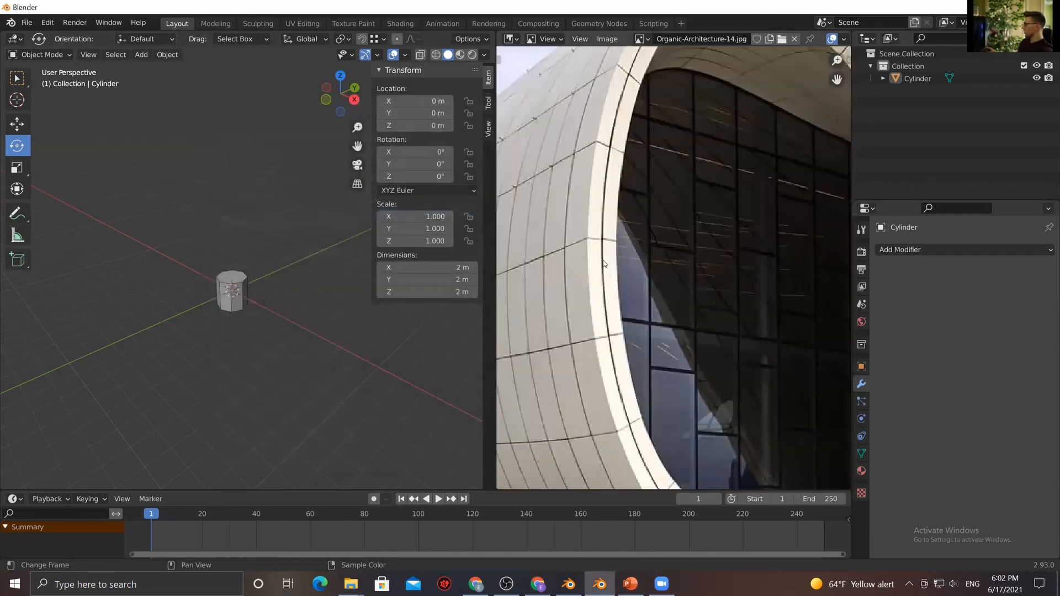
# Show the whole building image in the Image Editor and widen that area slightly into the 3D viewport
pyautogui.scroll(-8, 604, 274)
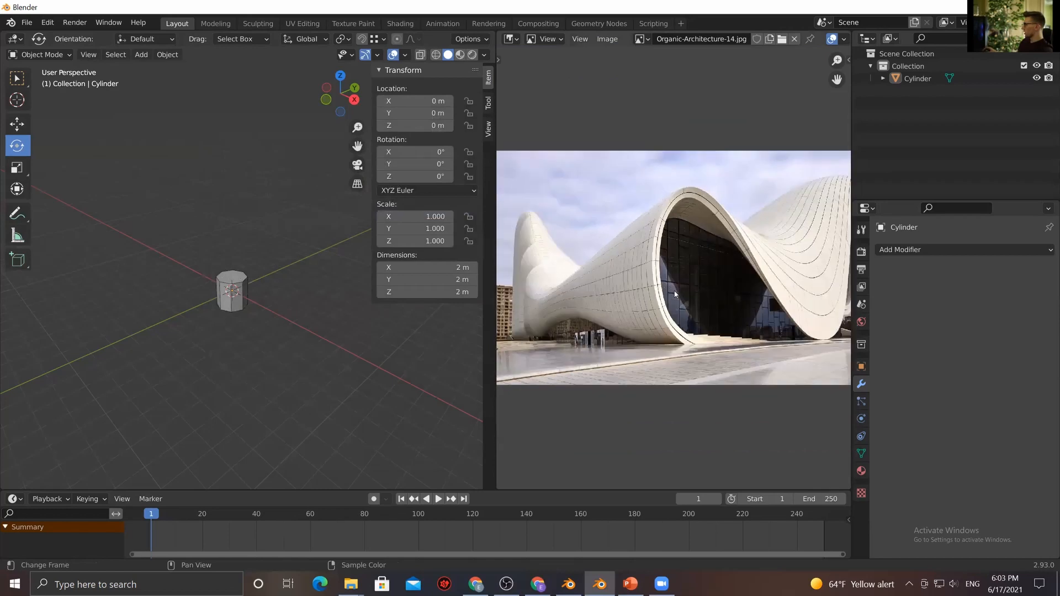
pyautogui.moveTo(648, 290)
pyautogui.mouseDown(button='middle')
pyautogui.moveTo(598, 295)
pyautogui.moveTo(646, 293)
pyautogui.mouseUp(button='middle')
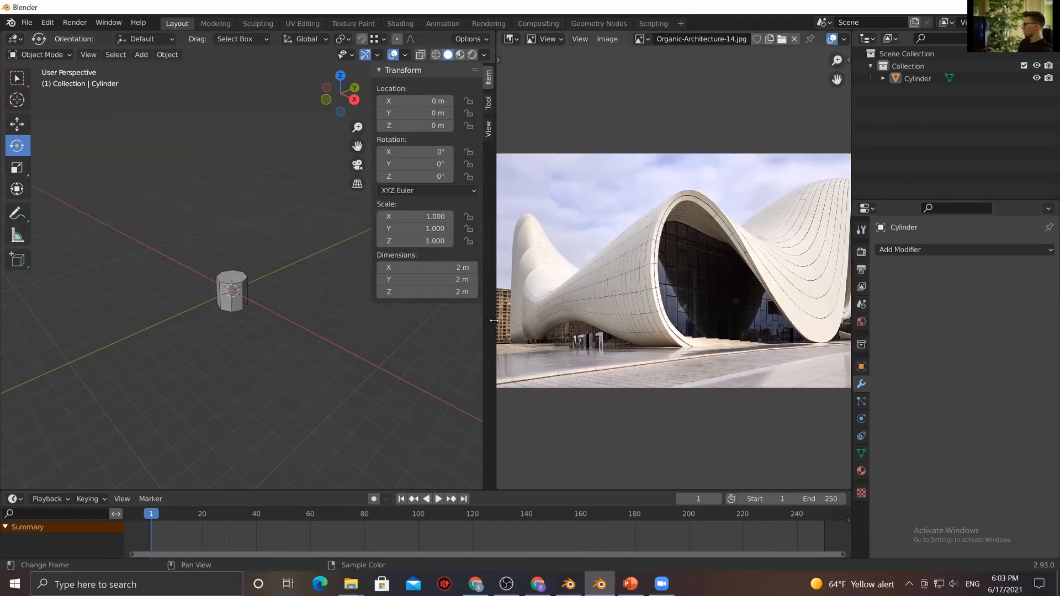
pyautogui.moveTo(496, 320); pyautogui.dragTo(473, 319)
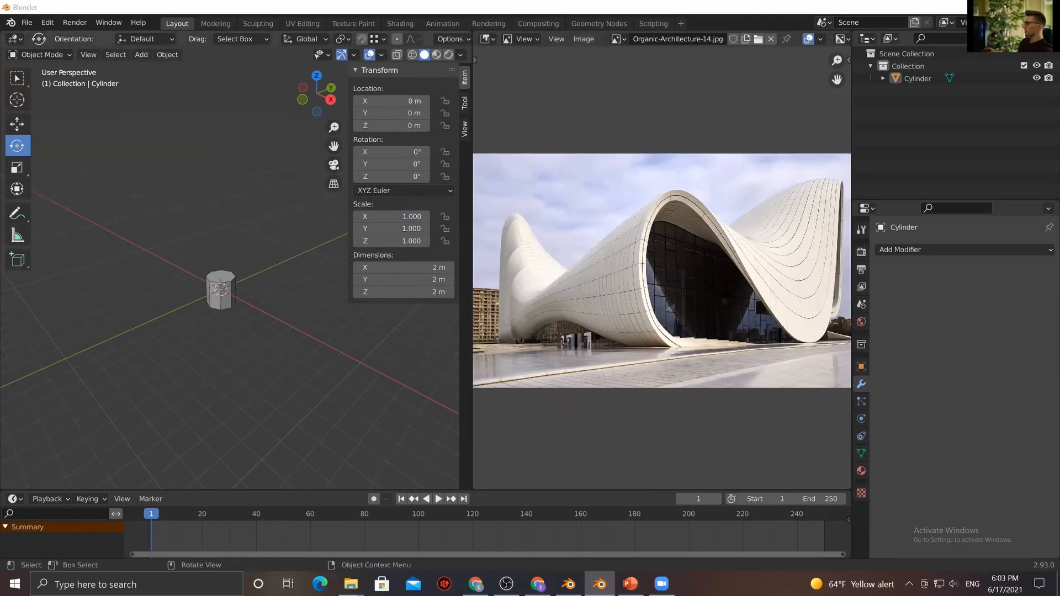
# Bring the browser with the organic building search forward, reposition its window, and return to Blender
pyautogui.hotkey('alt', 'Tab')
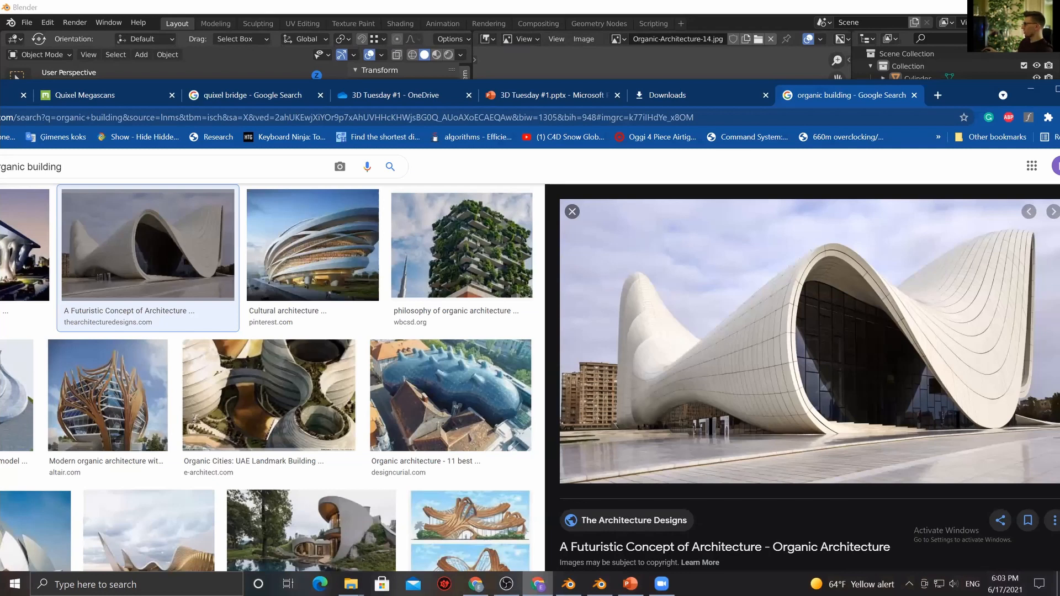
pyautogui.moveTo(0, 81); pyautogui.dragTo(495, 204)
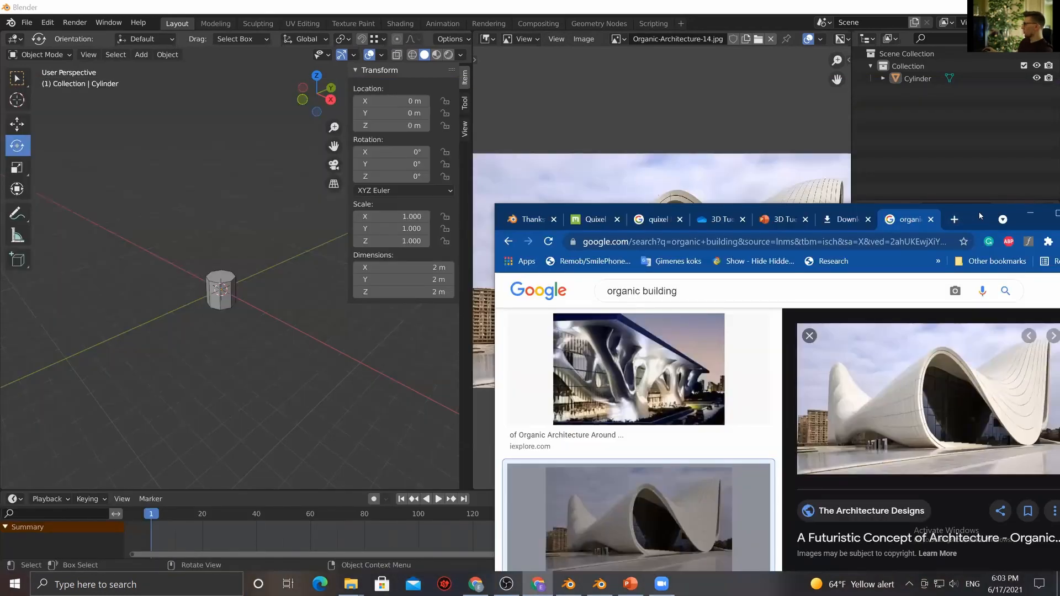
pyautogui.moveTo(981, 219); pyautogui.dragTo(876, 91)
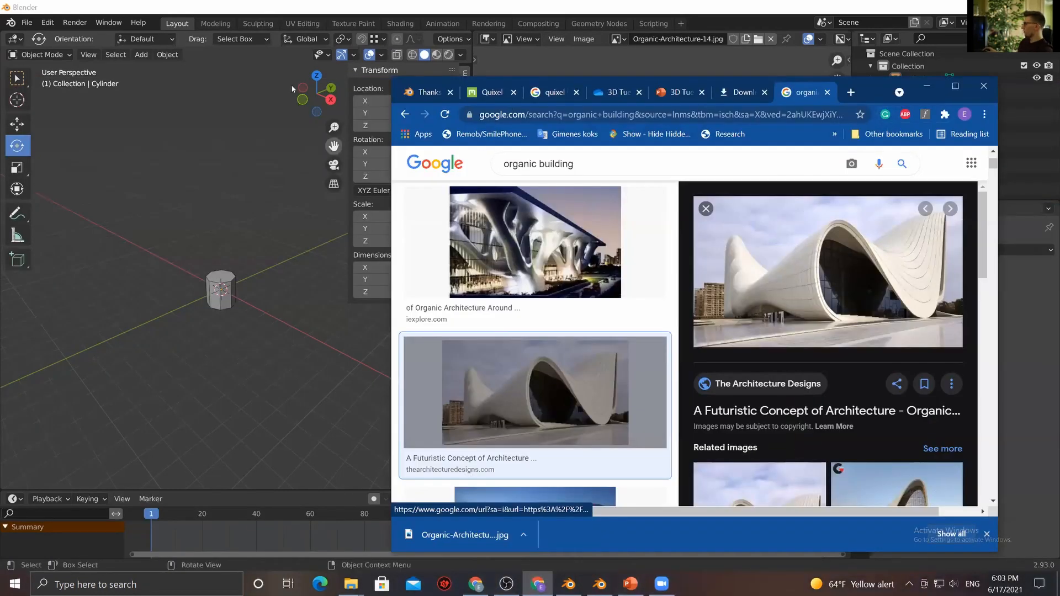
pyautogui.click(268, 126)
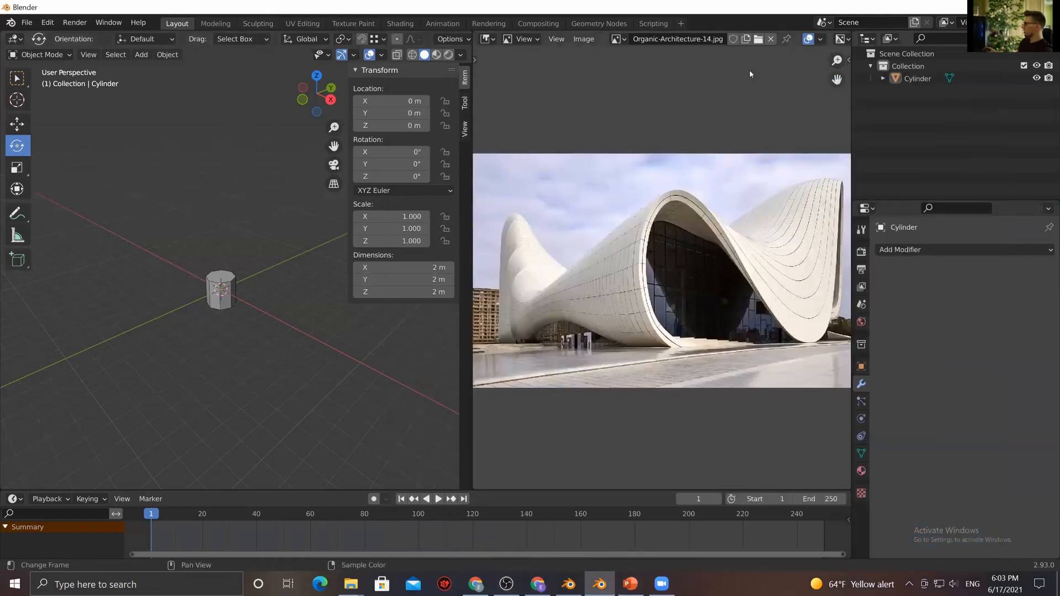
# Shift the area boundary to widen the 3D viewport and centre the whole reference building in the Image Editor
pyautogui.moveTo(470, 319); pyautogui.dragTo(500, 320)
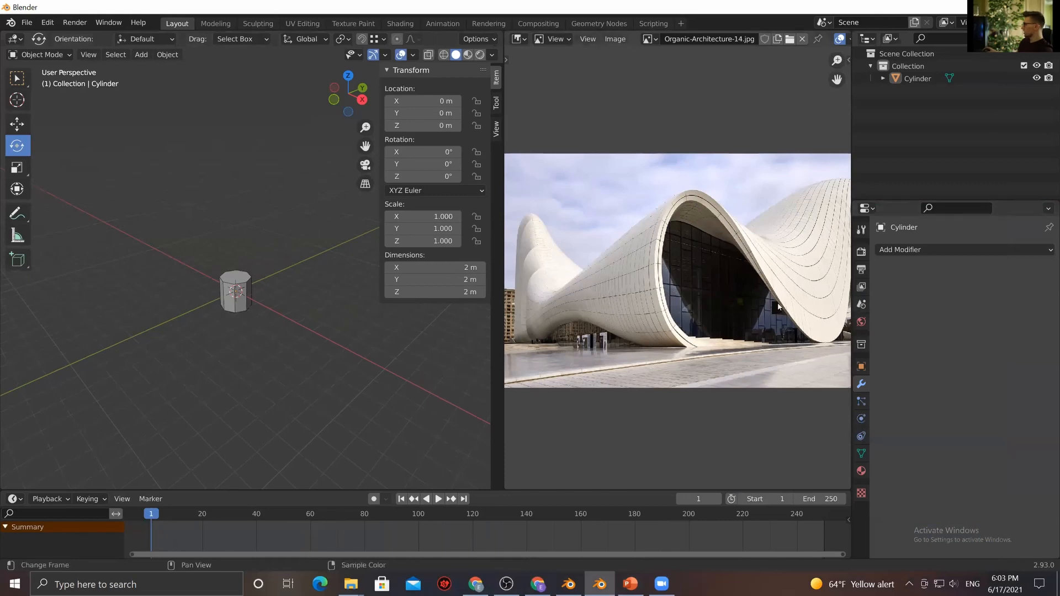
pyautogui.moveTo(640, 326)
pyautogui.mouseDown(button='middle')
pyautogui.moveTo(616, 337)
pyautogui.moveTo(636, 339)
pyautogui.mouseUp(button='middle')
pyautogui.scroll(2, 714, 345)
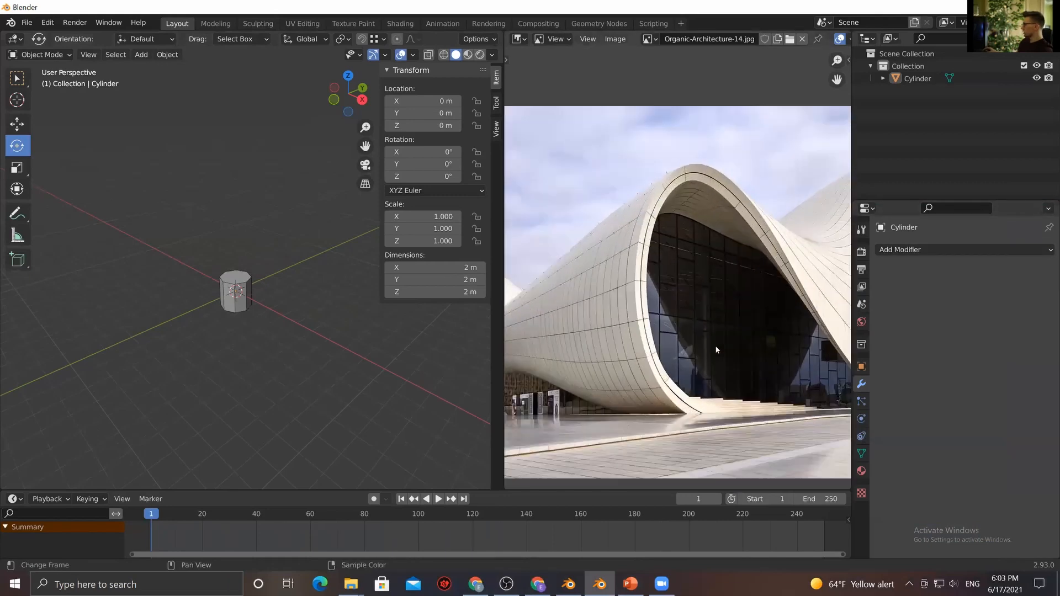
pyautogui.scroll(-2, 717, 342)
pyautogui.moveTo(717, 345); pyautogui.dragTo(708, 357, button='middle')
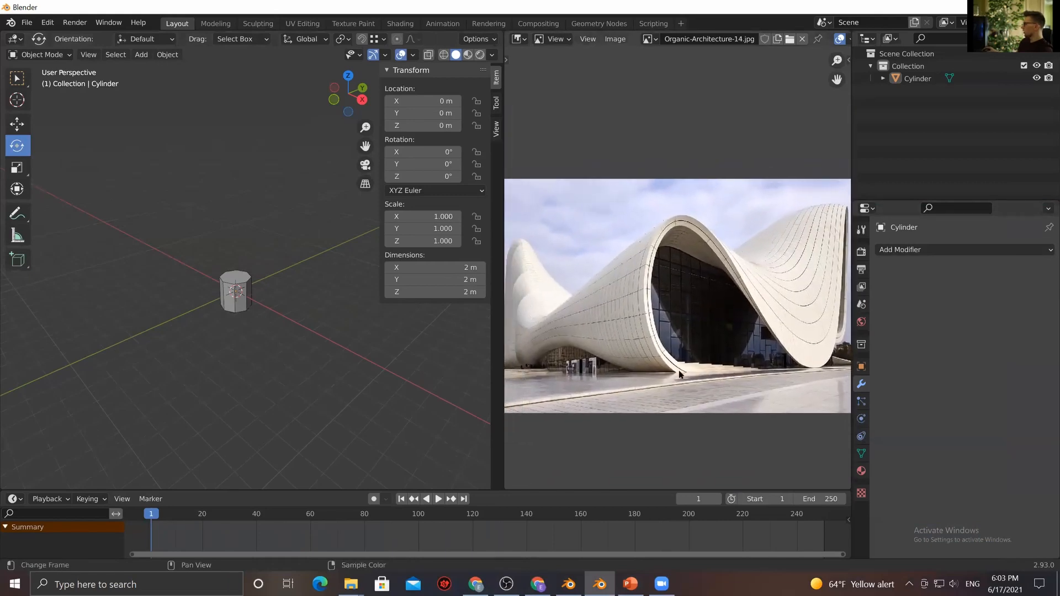
# Delete the cylinder and add a 2 m plane at the world origin
pyautogui.click(236, 303)
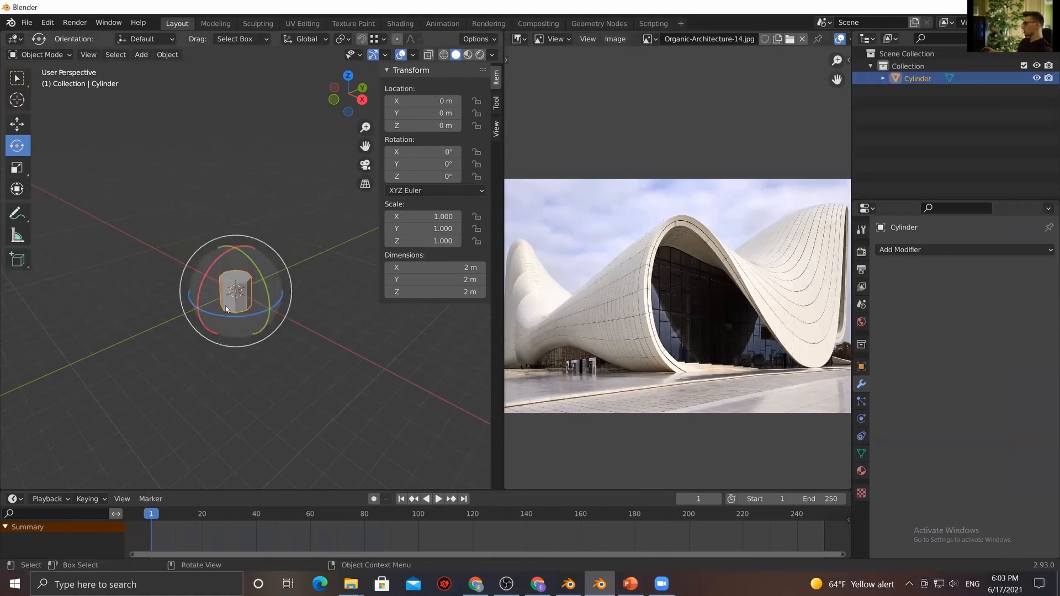
pyautogui.press('Delete')
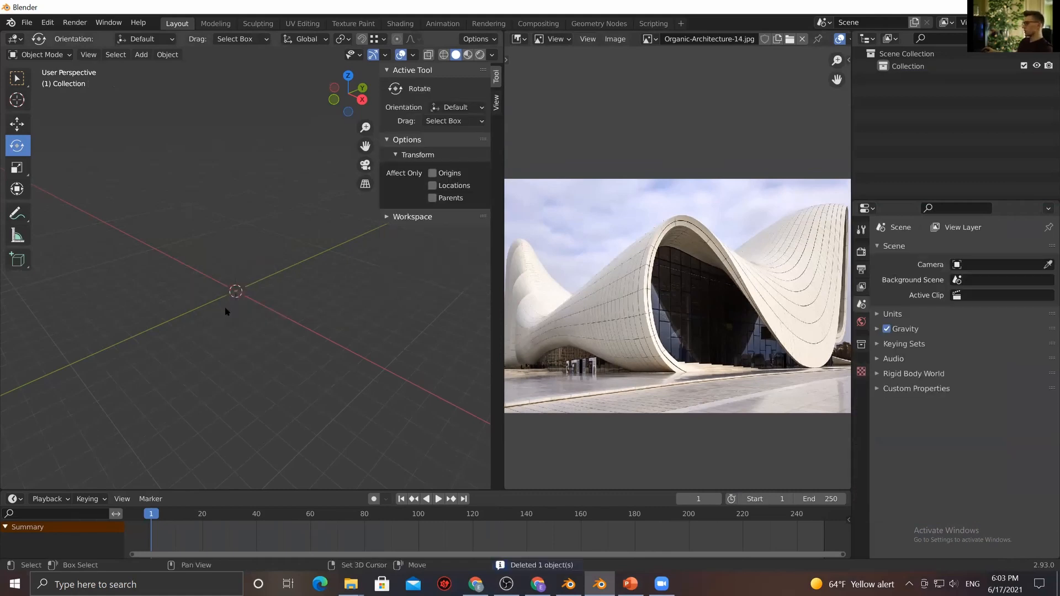
pyautogui.hotkey('shift', 'a')
pyautogui.click(279, 310)
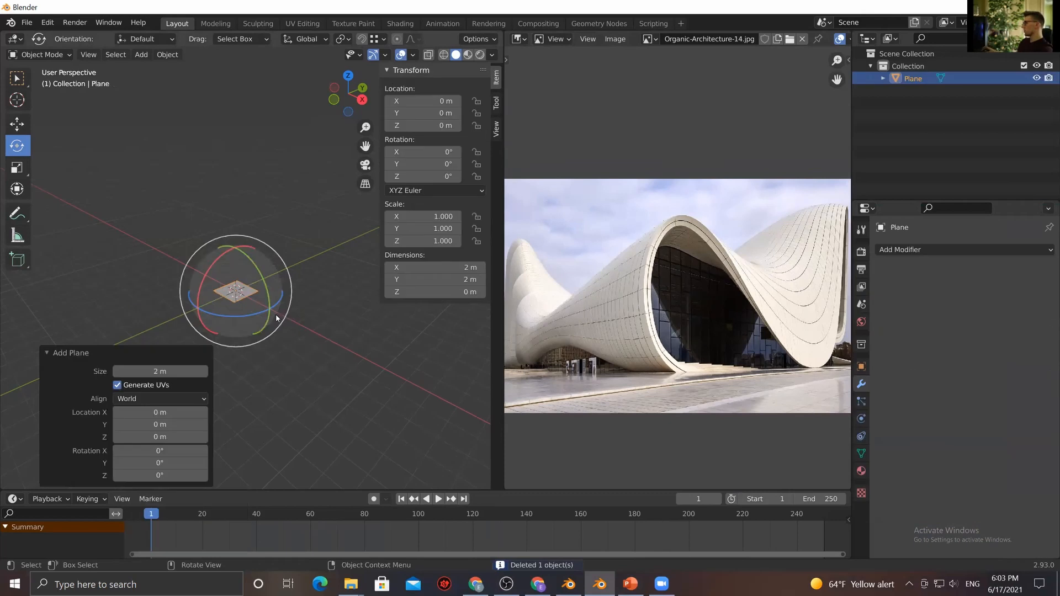
pyautogui.scroll(5, 291, 349)
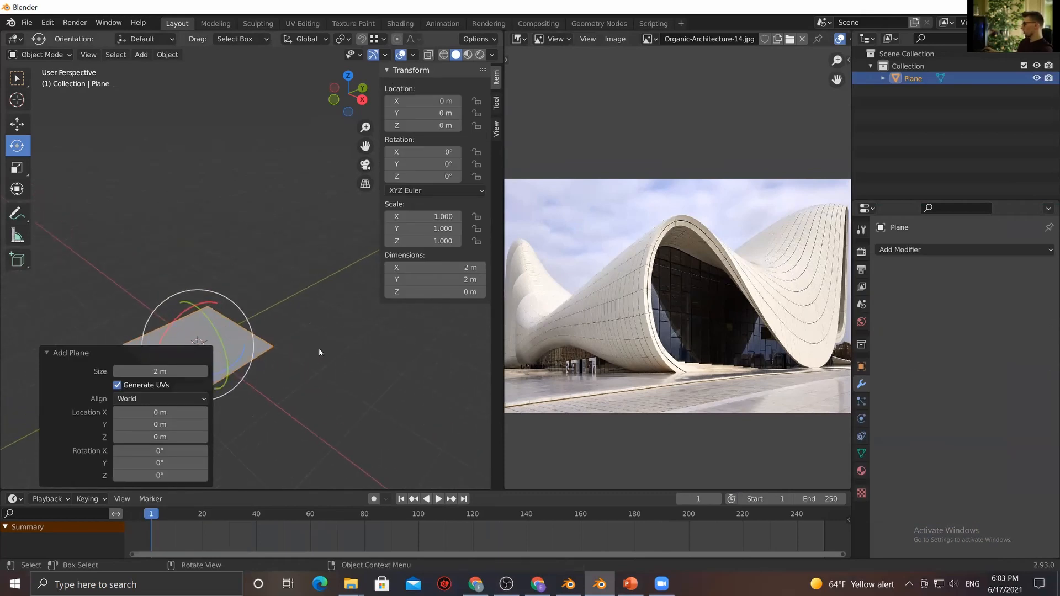
pyautogui.keyDown('shift'); pyautogui.moveTo(319, 355); pyautogui.dragTo(326, 260, button='middle'); pyautogui.keyUp('shift')
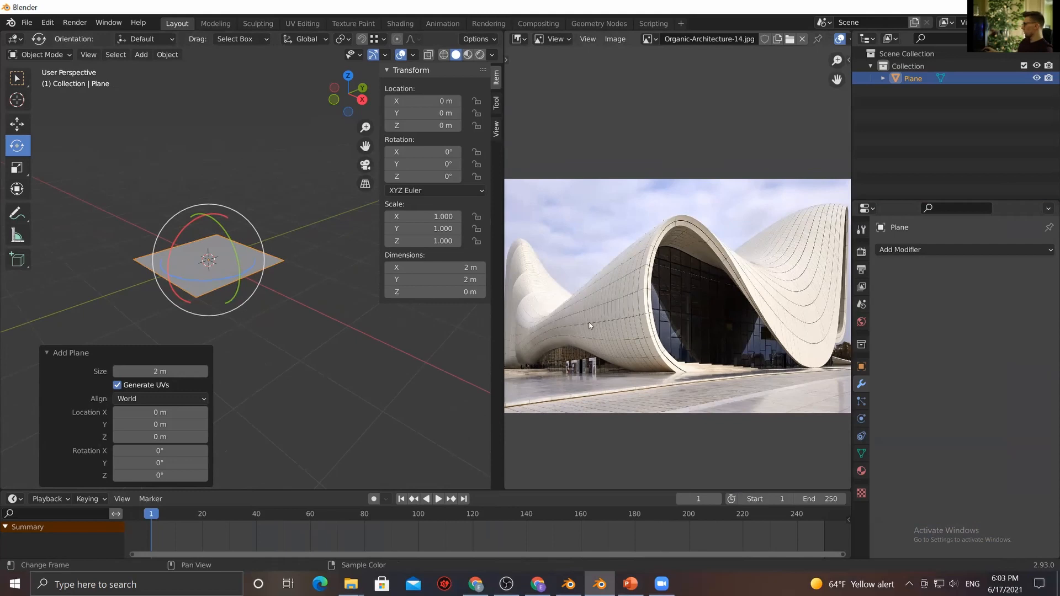
# Move the plane up about 2.63 m along the Z axis with the Move tool
pyautogui.scroll(-2, 589, 323)
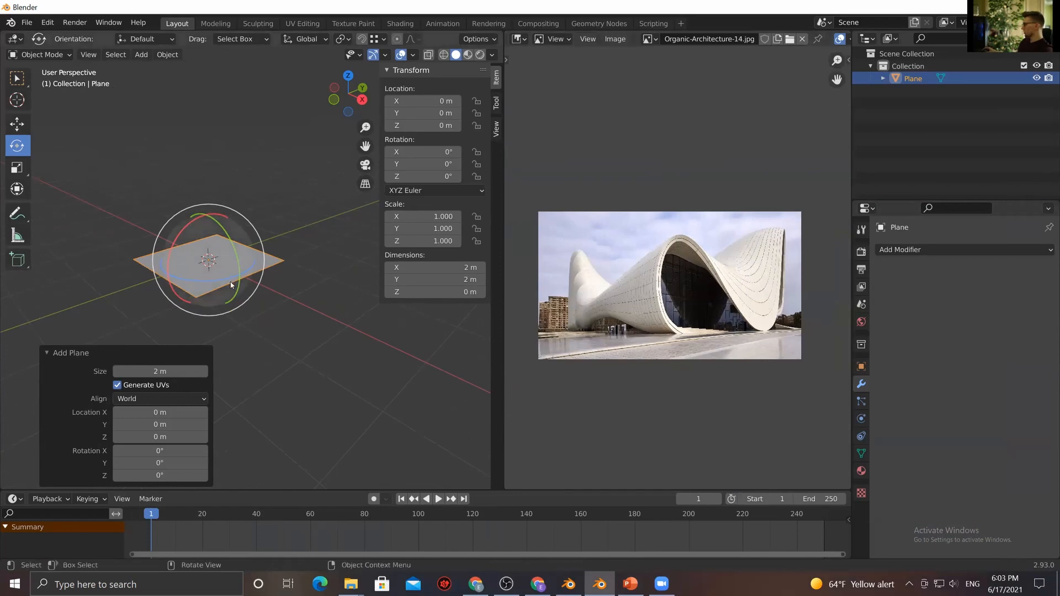
pyautogui.scroll(1, 232, 286)
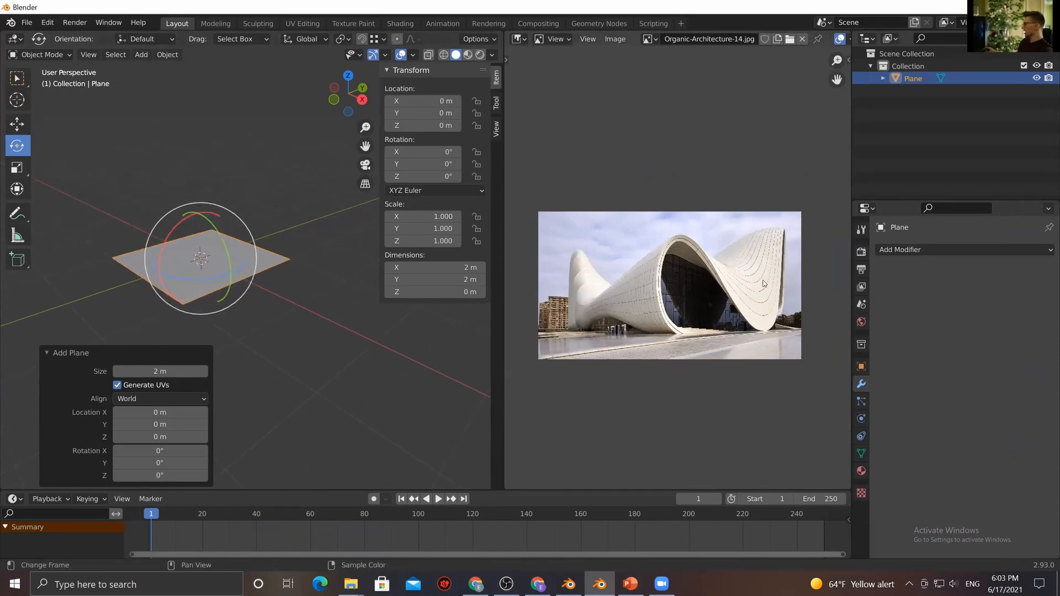
pyautogui.moveTo(200, 340); pyautogui.dragTo(95, 177, button='middle')
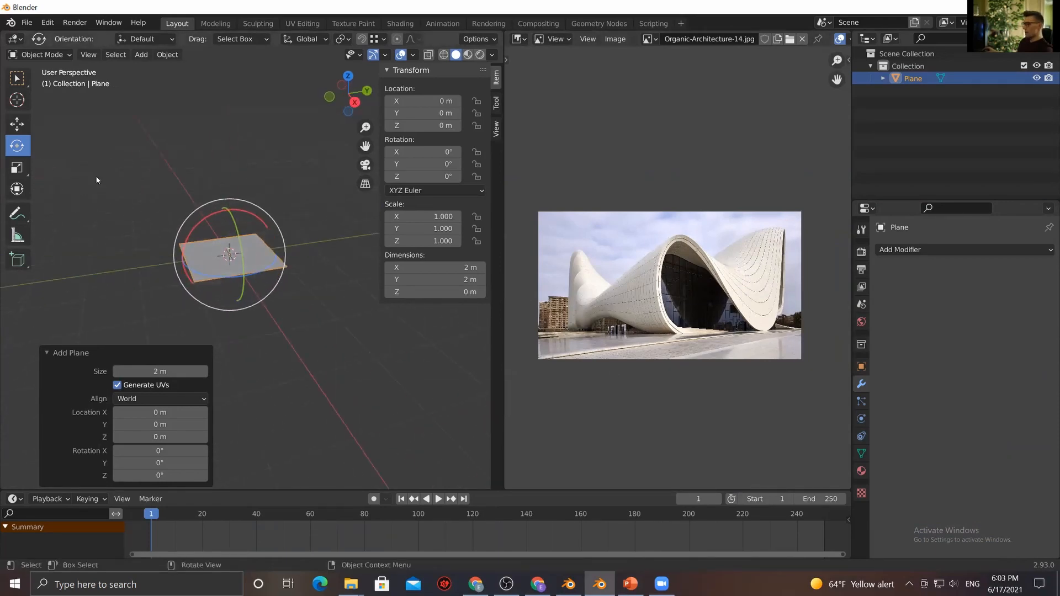
pyautogui.click(22, 124)
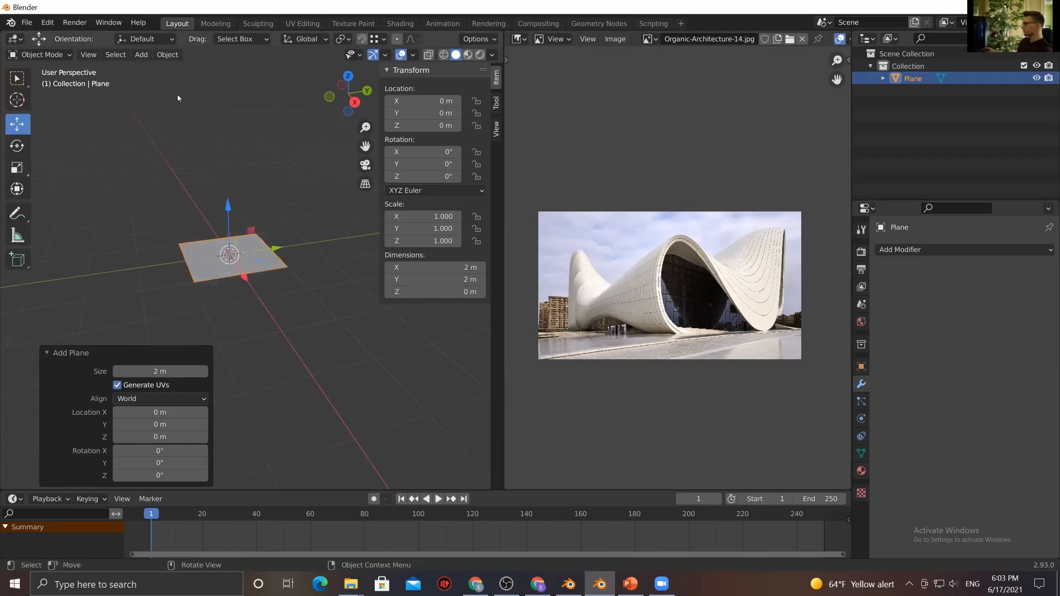
pyautogui.moveTo(231, 209); pyautogui.dragTo(221, 80)
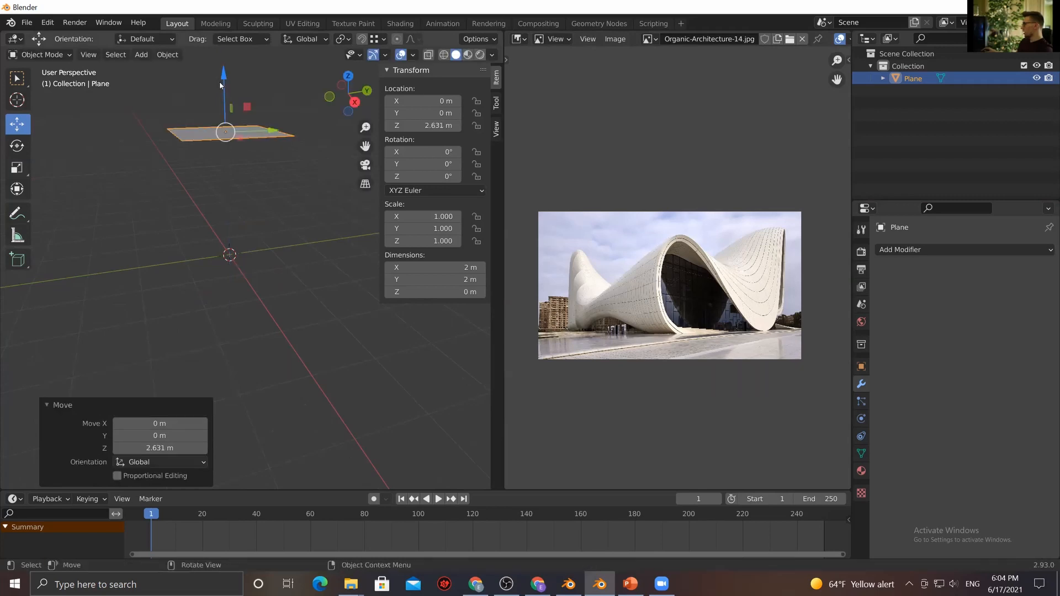
# Measure from the raised plane down to the world origin in perspective view and delete the ruler
pyautogui.moveTo(165, 236); pyautogui.dragTo(224, 240, button='middle')
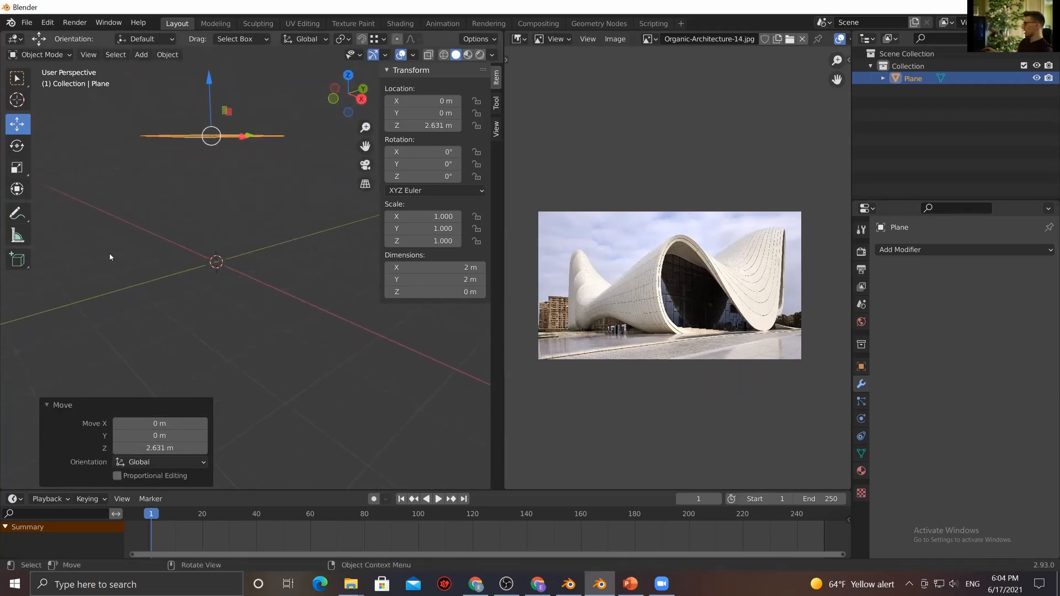
pyautogui.click(10, 239)
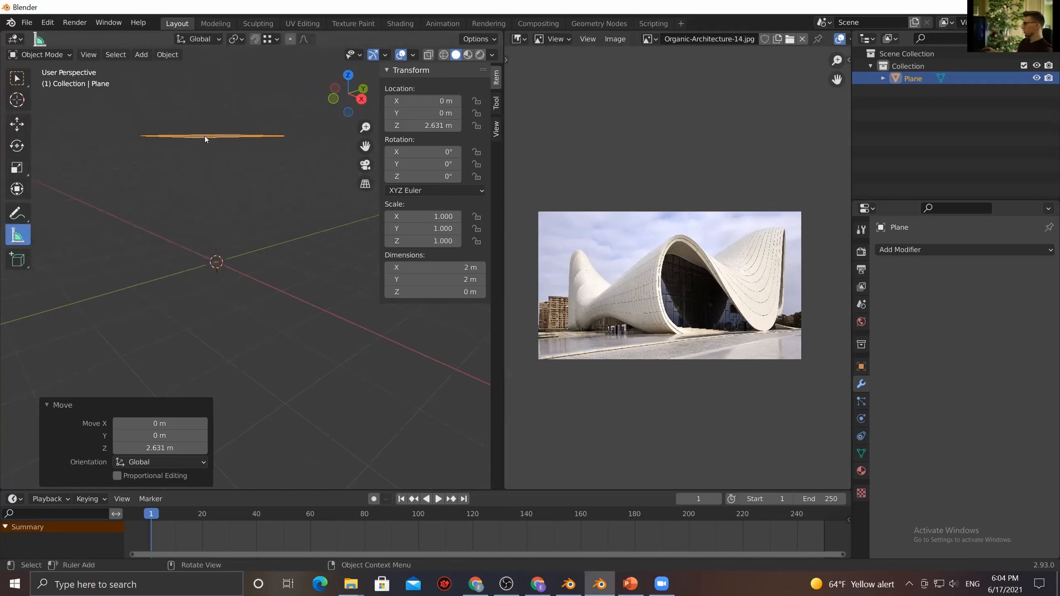
pyautogui.moveTo(221, 155); pyautogui.dragTo(181, 152, button='middle')
pyautogui.moveTo(181, 150); pyautogui.dragTo(203, 254)
pyautogui.moveTo(203, 254); pyautogui.dragTo(213, 286, button='middle')
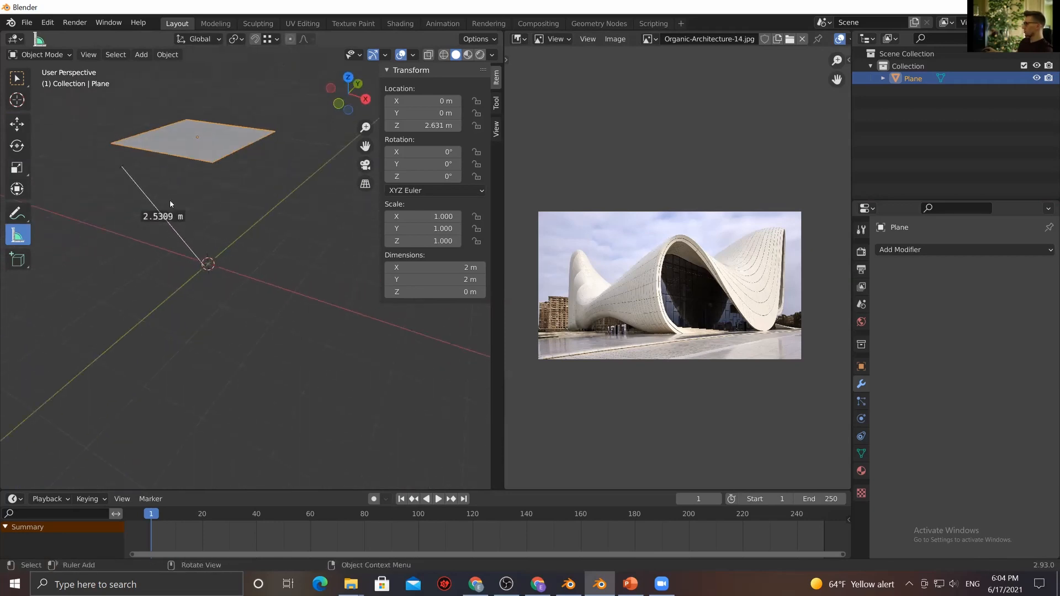
pyautogui.press('Delete')
# Measure the plane's height above the origin in the front orthographic view and undo the measurement
pyautogui.moveTo(196, 229)
pyautogui.mouseDown(button='middle')
pyautogui.moveTo(208, 225)
pyautogui.moveTo(189, 221)
pyautogui.mouseUp(button='middle')
pyautogui.press('`')
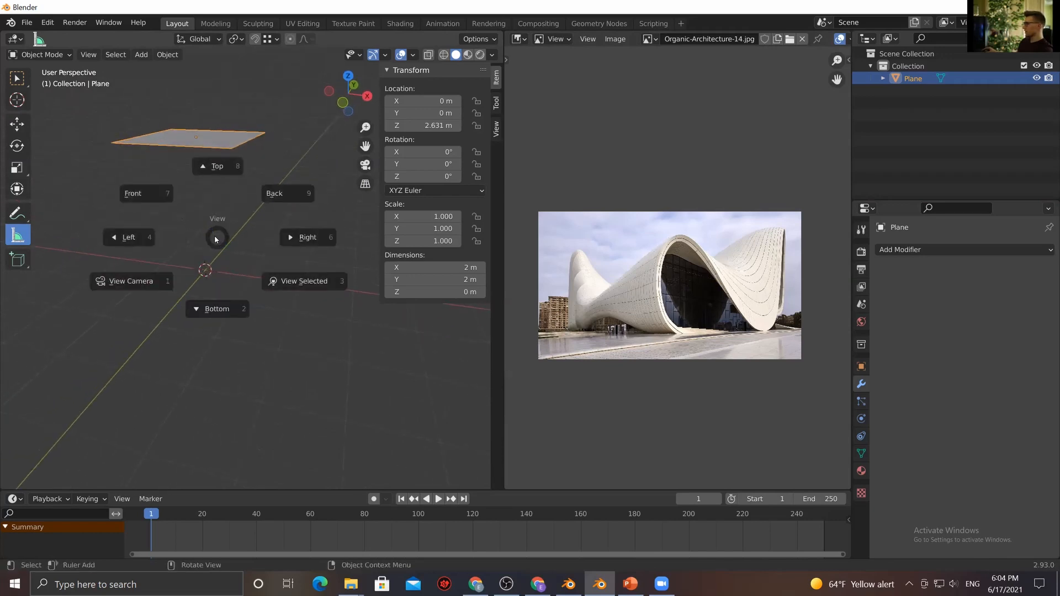
pyautogui.press('Escape')
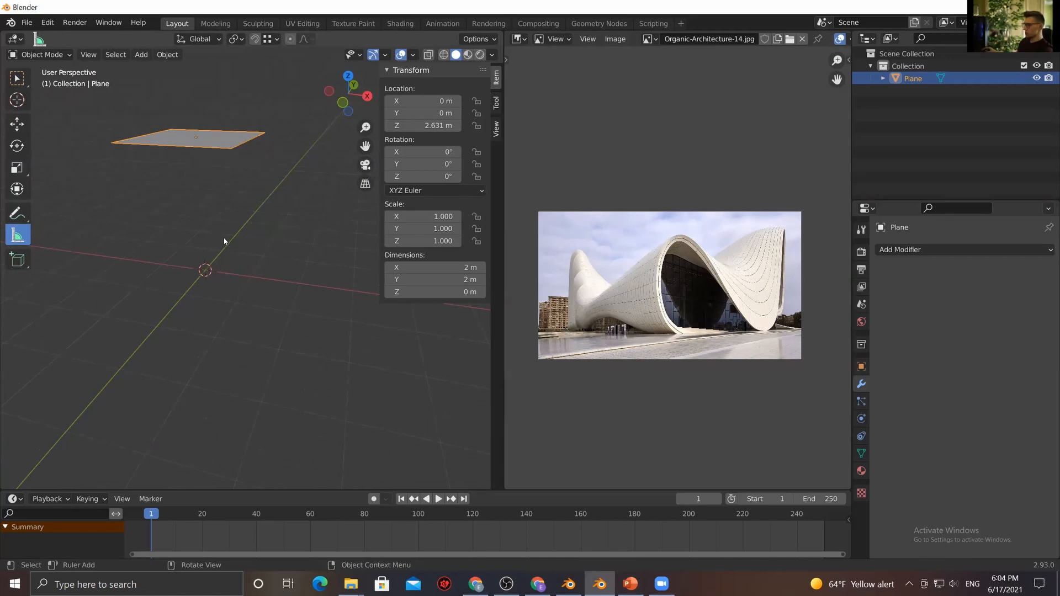
pyautogui.press('`')
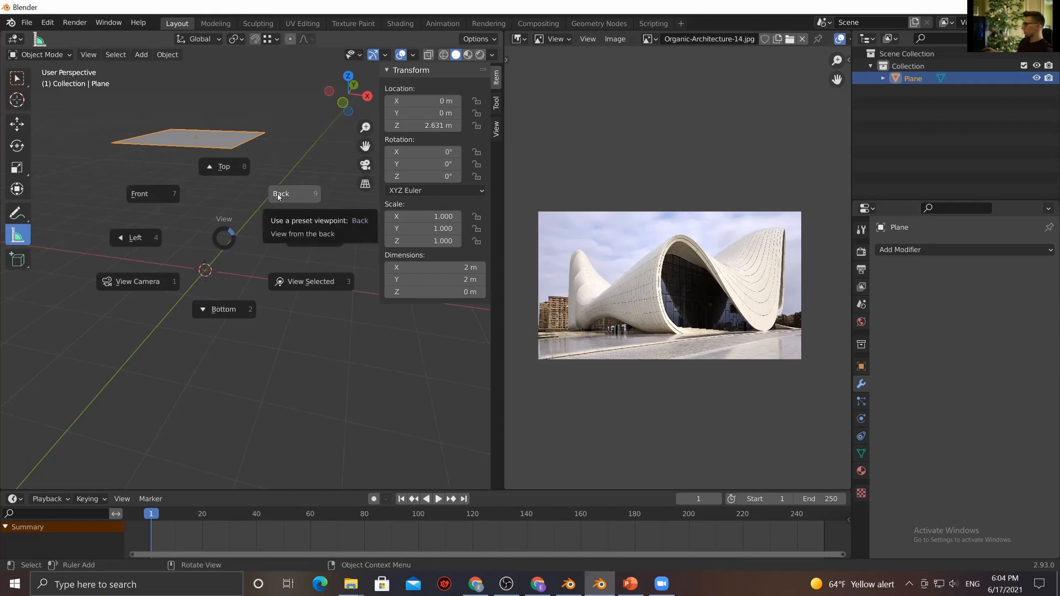
pyautogui.click(159, 189)
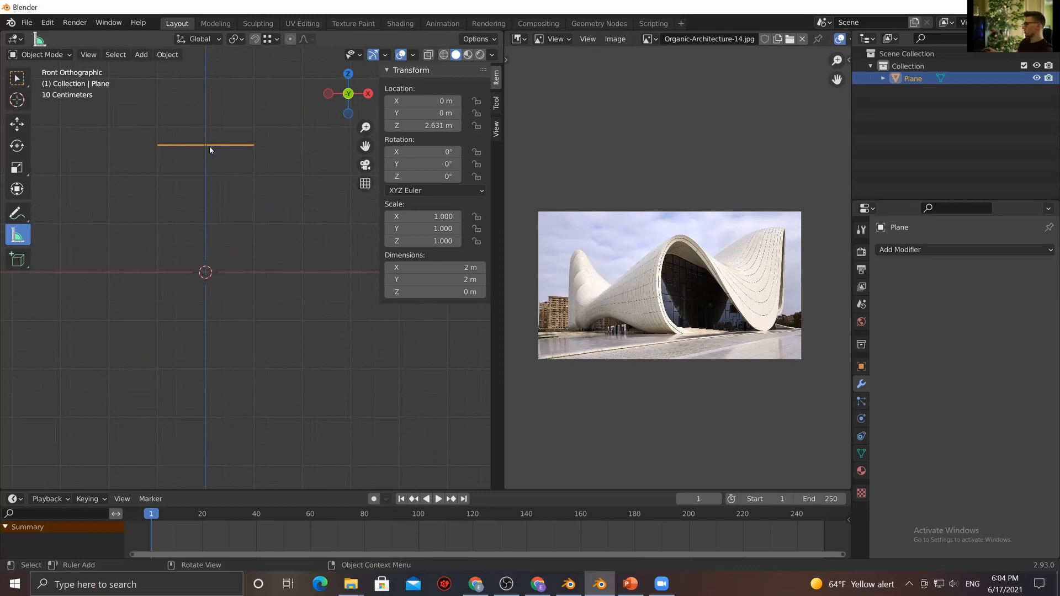
pyautogui.moveTo(205, 145); pyautogui.dragTo(206, 265)
pyautogui.hotkey('ctrl', 'z')
# Enter Edit Mode on the plane and select its edge on the negative Y side in edge select mode
pyautogui.press('`')
pyautogui.click(210, 211)
pyautogui.moveTo(210, 211); pyautogui.dragTo(187, 222, button='middle')
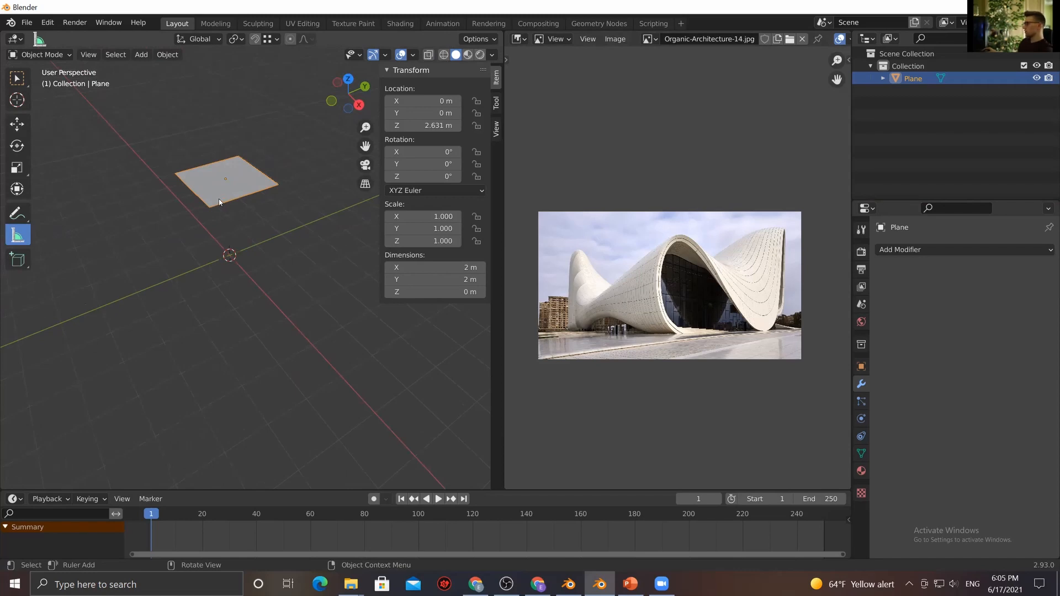
pyautogui.press('Tab')
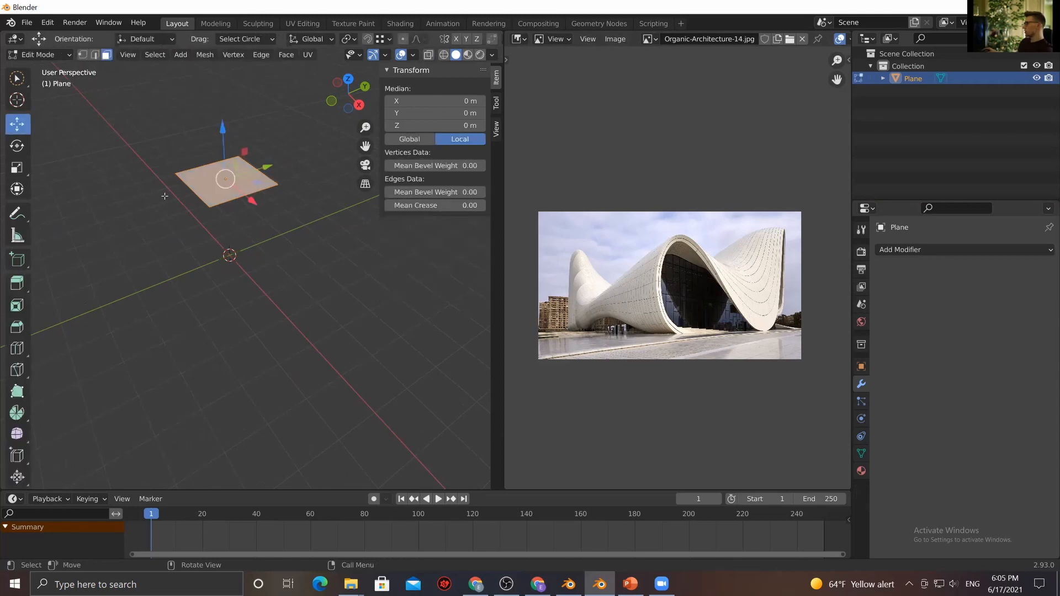
pyautogui.press('2')
pyautogui.click(181, 222)
pyautogui.click(193, 201)
# Extrude the selected edge into a new face, moving it about -1.13 m in X, -2.34 m in Y and 0.88 m in Z
pyautogui.moveTo(180, 237); pyautogui.dragTo(114, 214, button='middle')
pyautogui.moveTo(168, 265); pyautogui.dragTo(200, 228, button='middle')
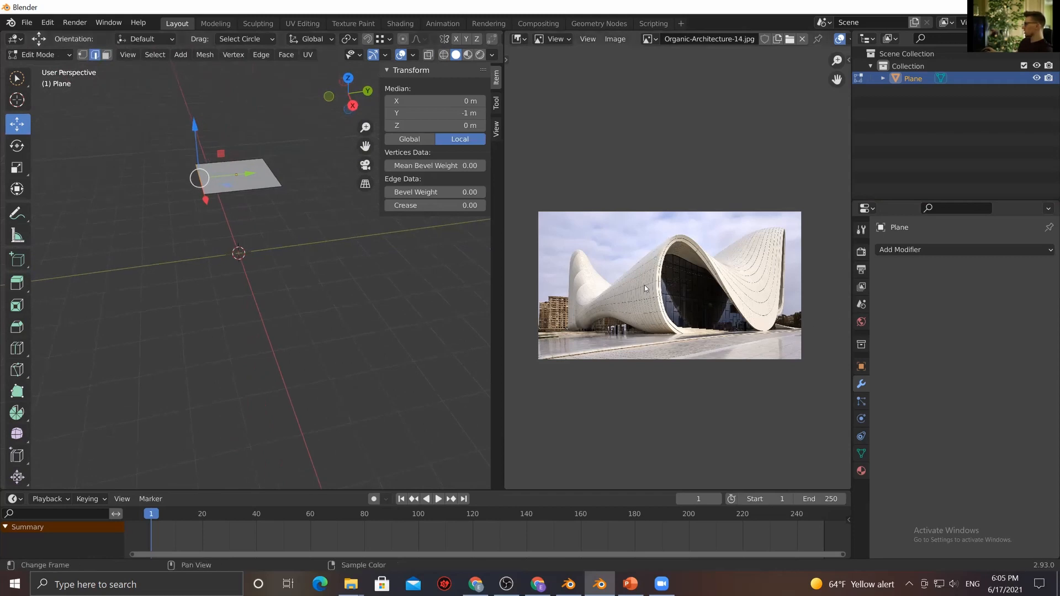
pyautogui.moveTo(210, 268); pyautogui.dragTo(131, 275, button='middle')
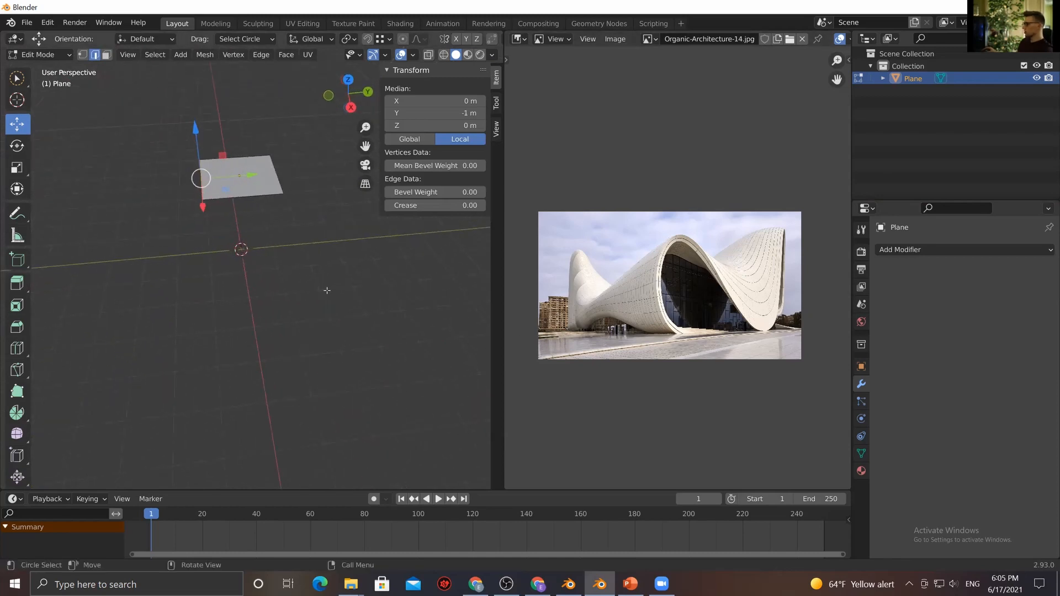
pyautogui.moveTo(296, 288); pyautogui.dragTo(262, 255, button='middle')
pyautogui.press('g')
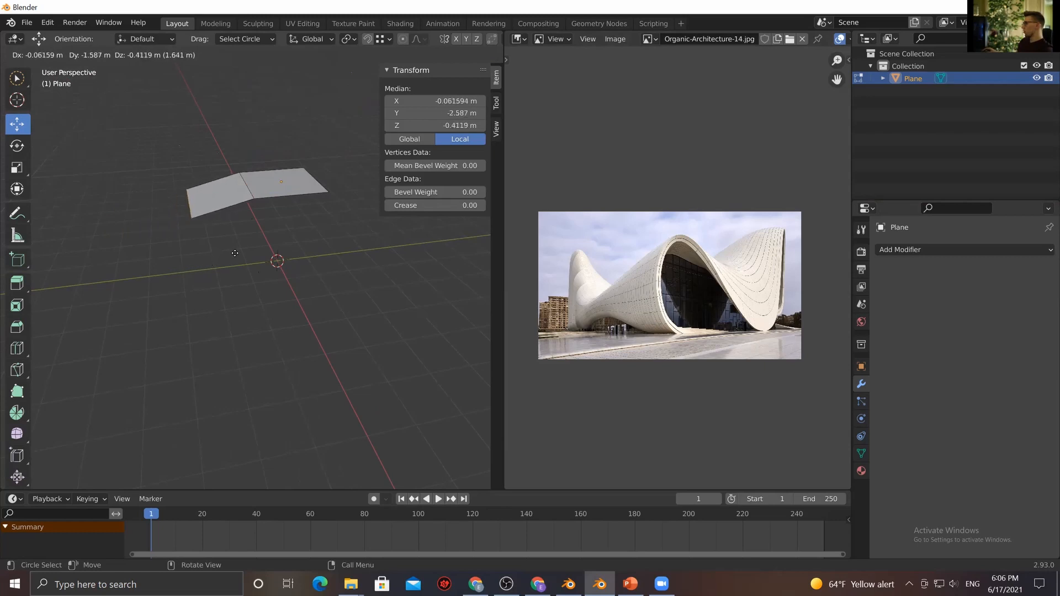
pyautogui.click(230, 279)
# Inspect the extruded mesh from several angles and select the new sloping face in face select mode
pyautogui.moveTo(230, 279); pyautogui.dragTo(213, 313, button='middle')
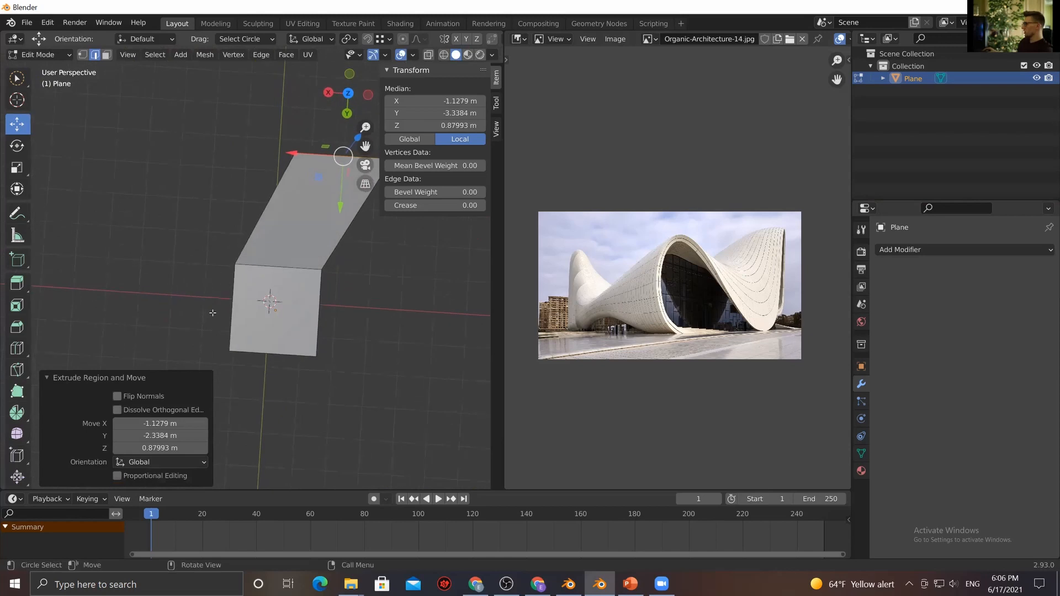
pyautogui.moveTo(229, 274); pyautogui.dragTo(271, 259, button='middle')
pyautogui.moveTo(218, 225); pyautogui.dragTo(175, 278, button='middle')
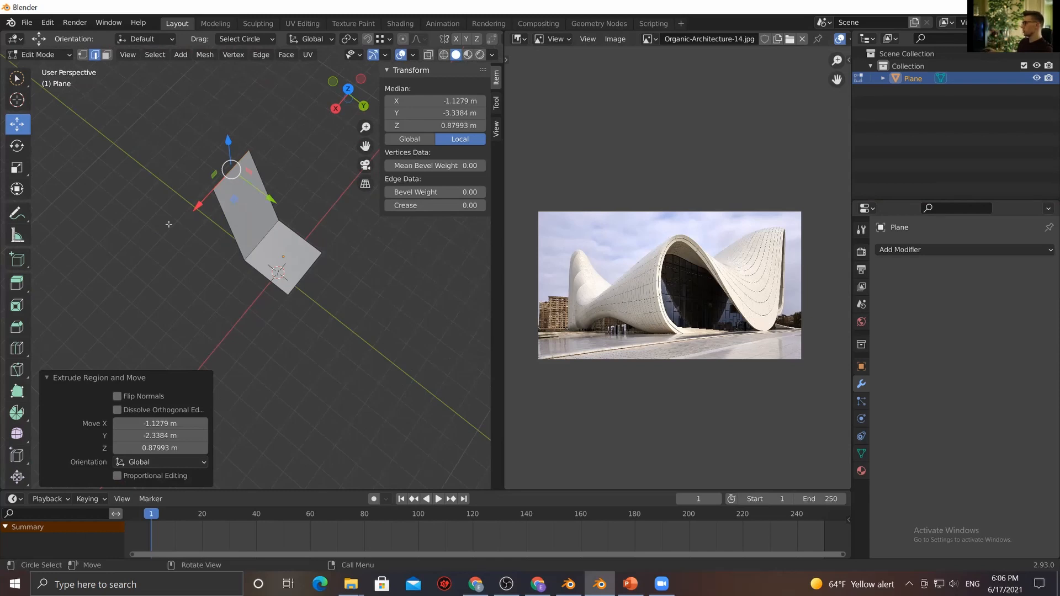
pyautogui.moveTo(229, 340); pyautogui.dragTo(244, 291, button='middle')
pyautogui.press('q')
pyautogui.press('3')
pyautogui.click(232, 205)
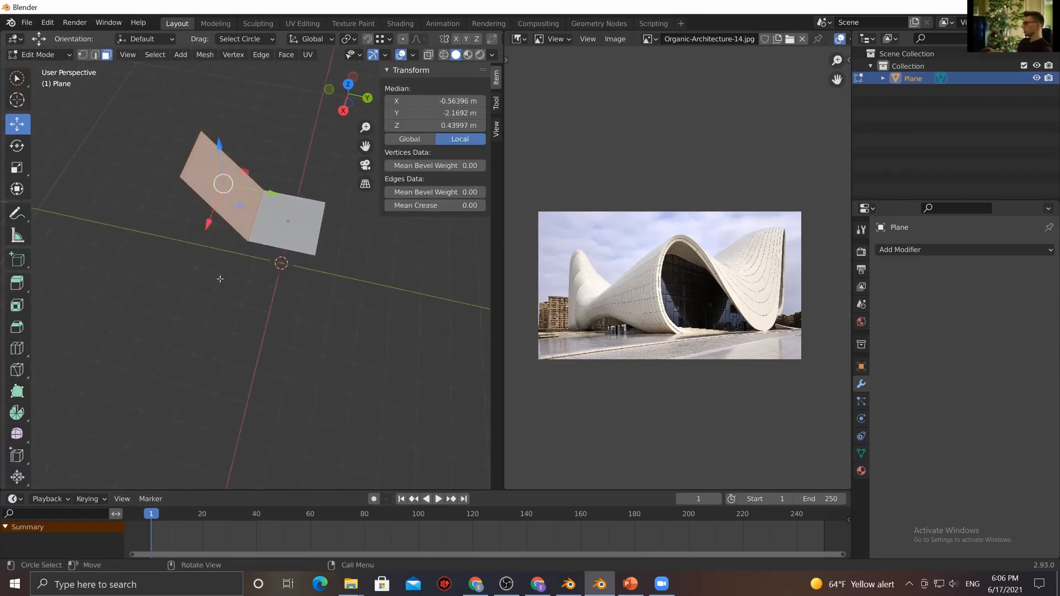
# Delete the sloping face and select the plane's edge on the negative Y side in edge select mode
pyautogui.press('x')
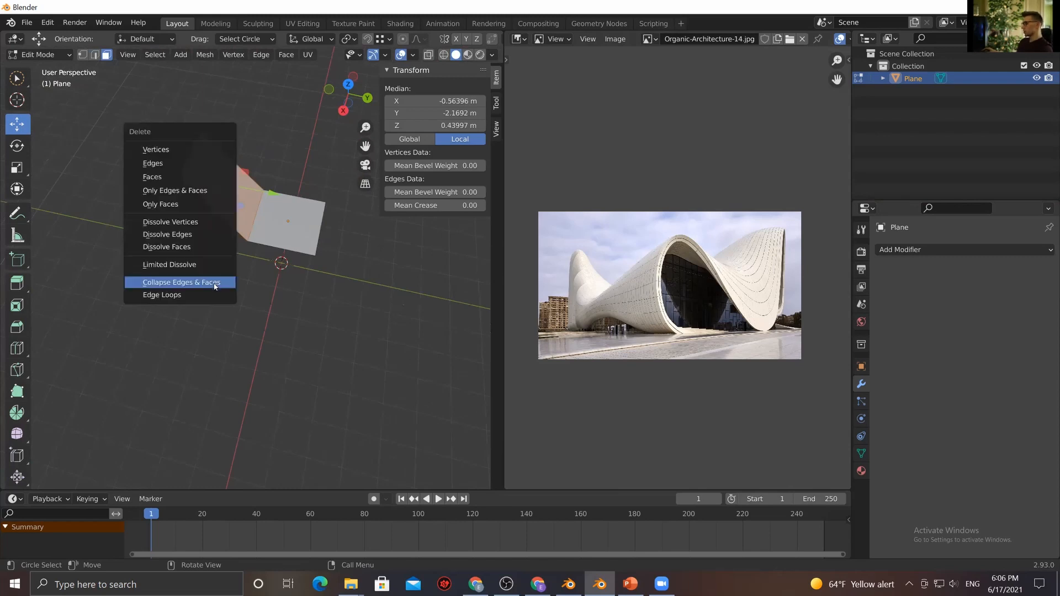
pyautogui.click(170, 177)
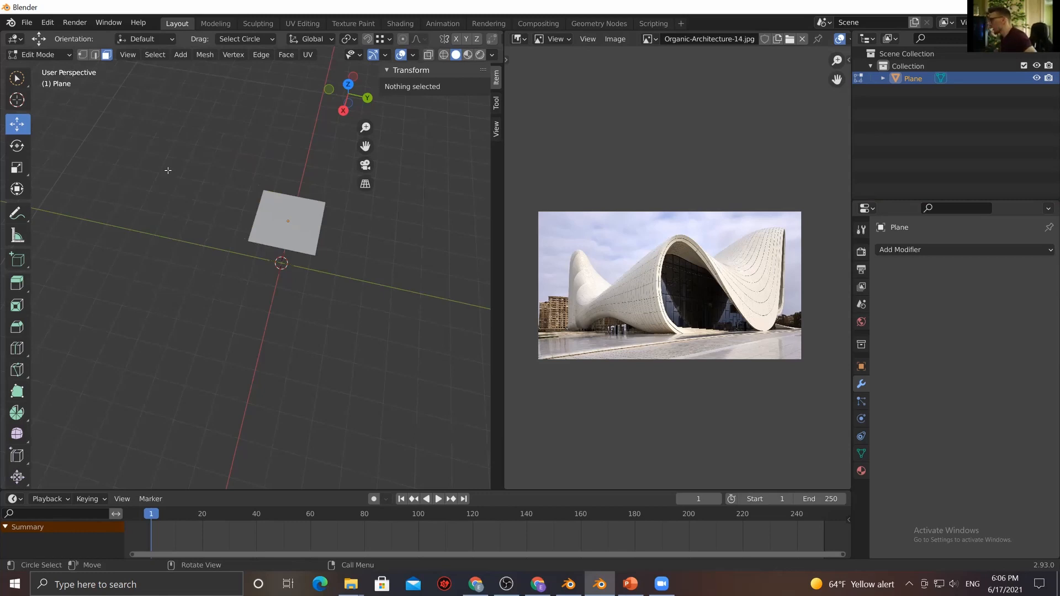
pyautogui.press('2')
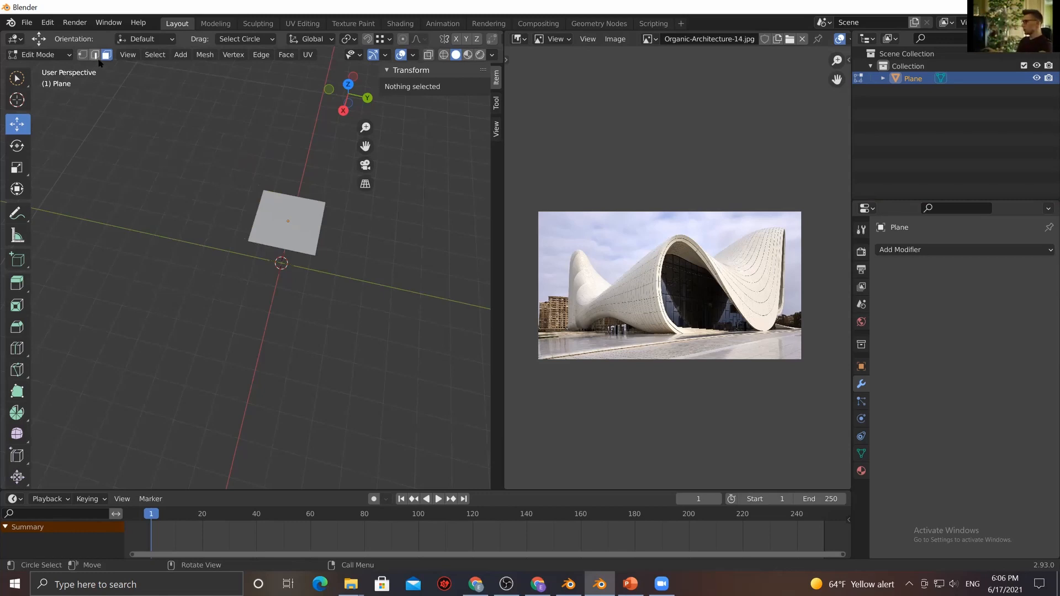
pyautogui.click(260, 224)
pyautogui.moveTo(194, 348); pyautogui.dragTo(282, 265, button='middle')
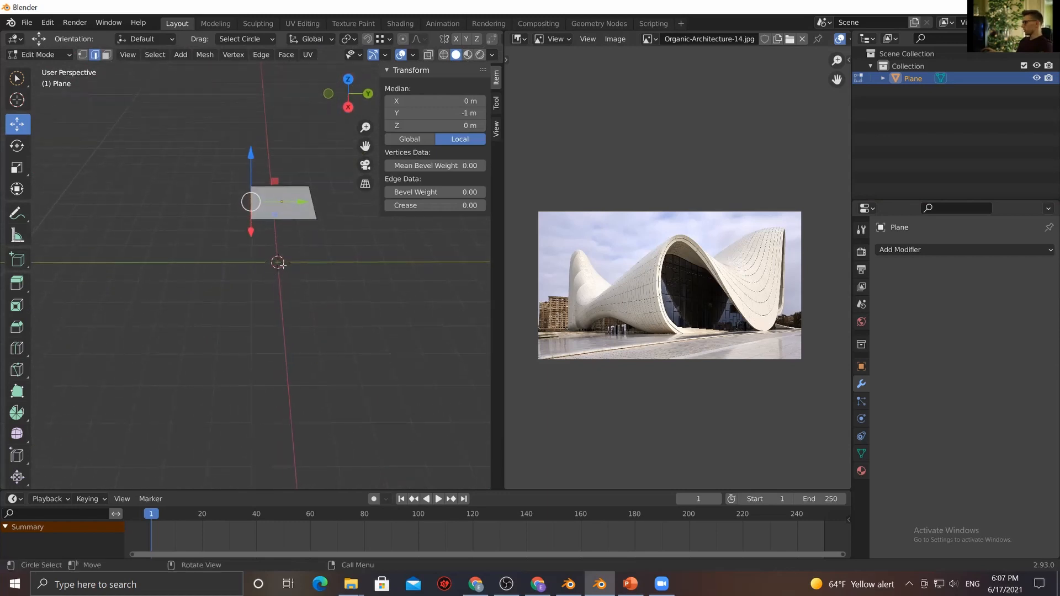
# Extrude the selected edge straight down along Z into a vertical face, ending at a local Z of about -1.33 m
pyautogui.press('g')
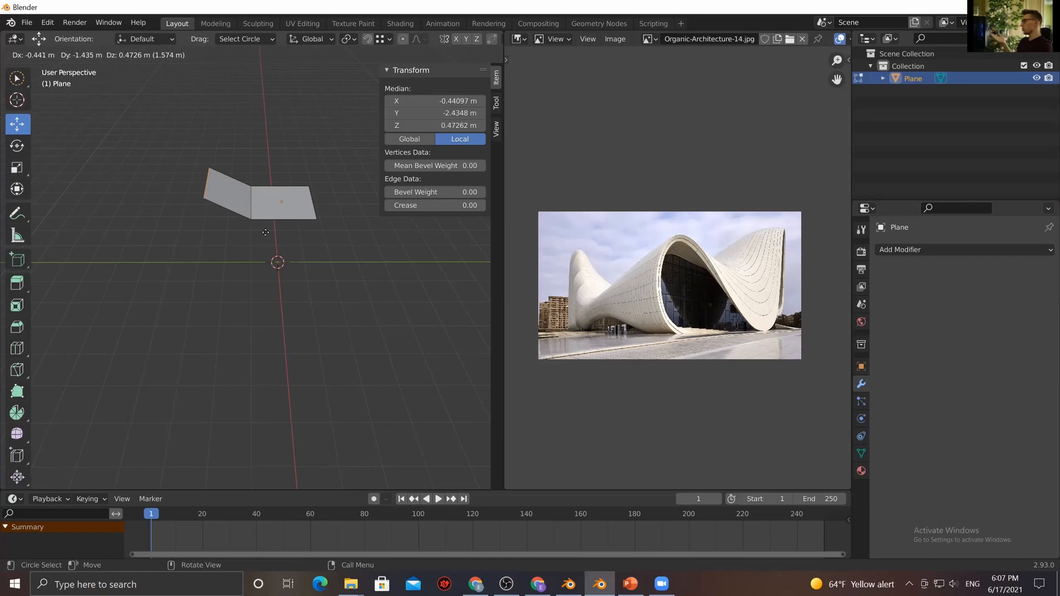
pyautogui.press('x')
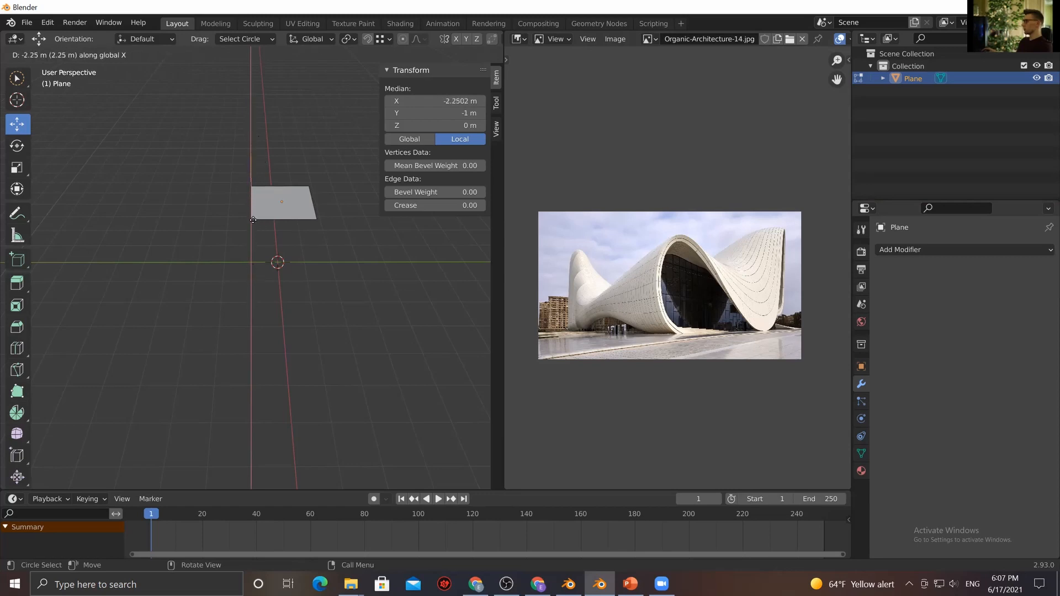
pyautogui.press('y')
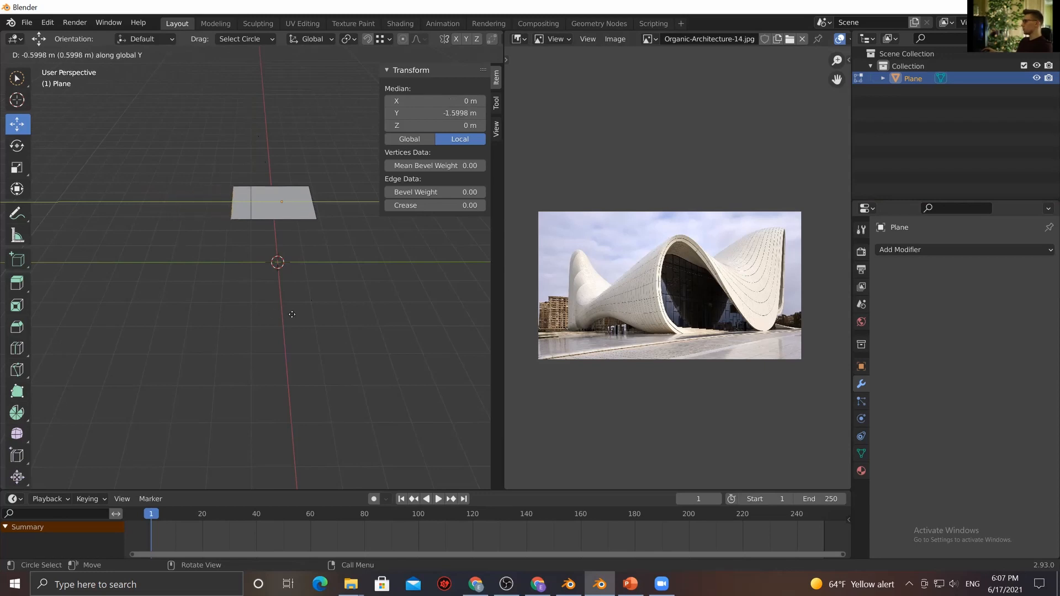
pyautogui.press('z')
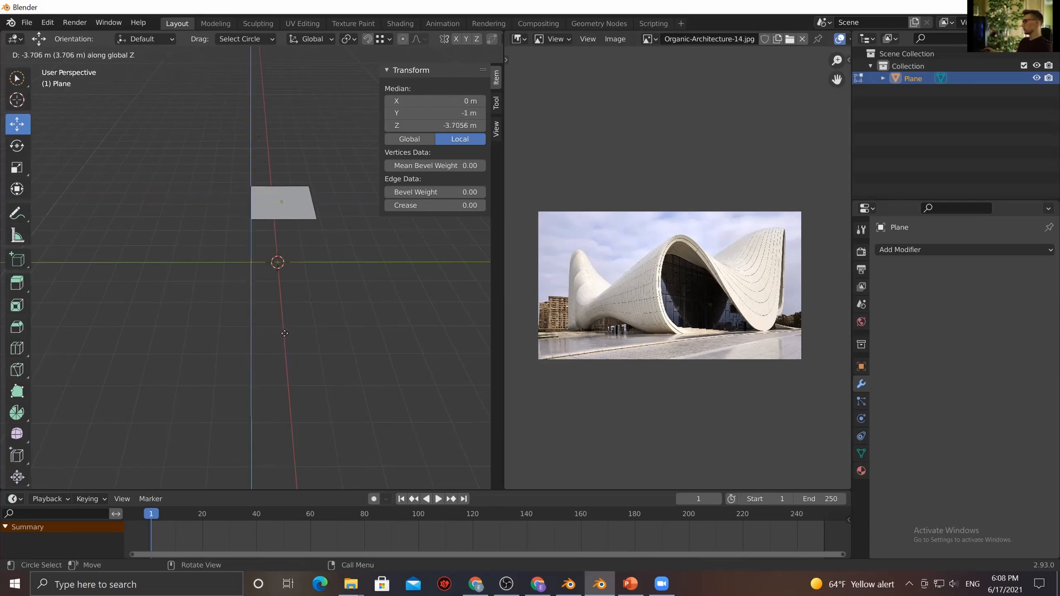
pyautogui.click(284, 334)
pyautogui.moveTo(284, 335); pyautogui.dragTo(259, 285, button='middle')
pyautogui.moveTo(237, 247); pyautogui.dragTo(246, 191)
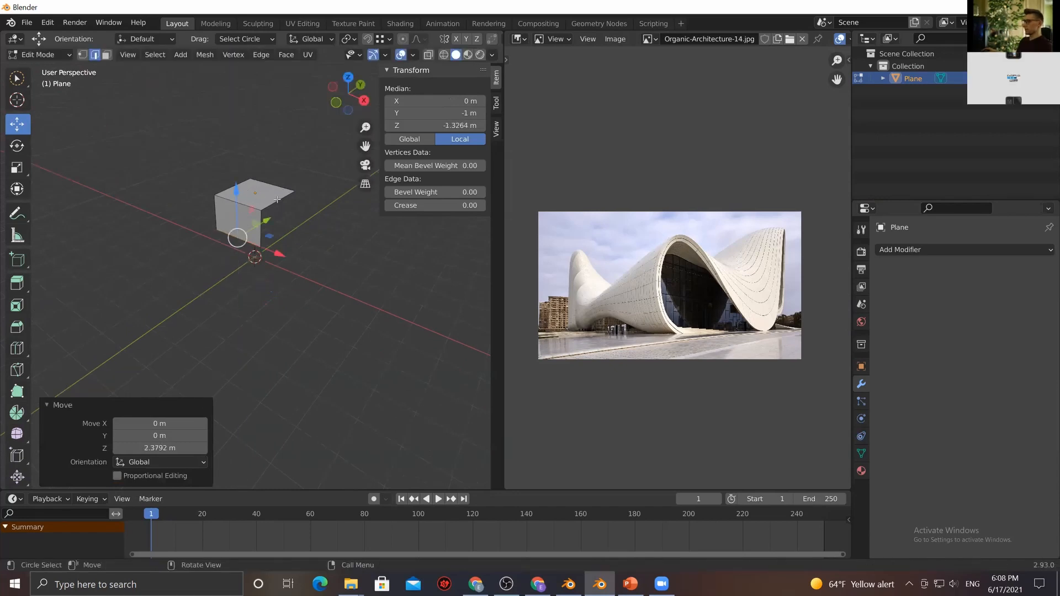
# Lower the vertical face's bottom edge along Z to a local Z of about -2.77 m
pyautogui.moveTo(371, 252); pyautogui.dragTo(382, 227, button='middle')
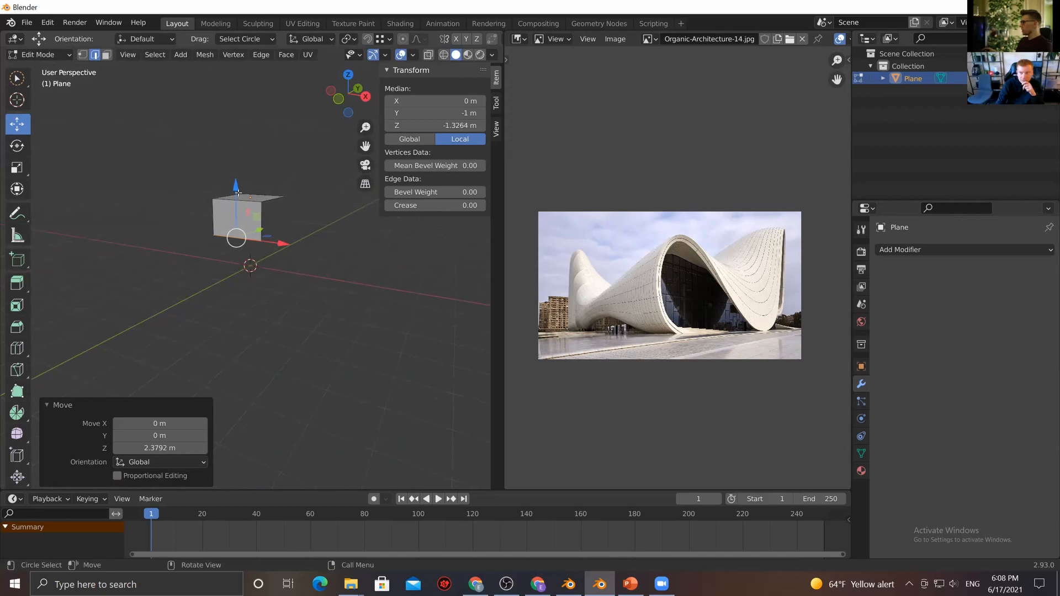
pyautogui.press('g')
pyautogui.press('z')
pyautogui.moveTo(240, 223); pyautogui.dragTo(239, 226)
pyautogui.moveTo(340, 258); pyautogui.dragTo(282, 290, button='middle')
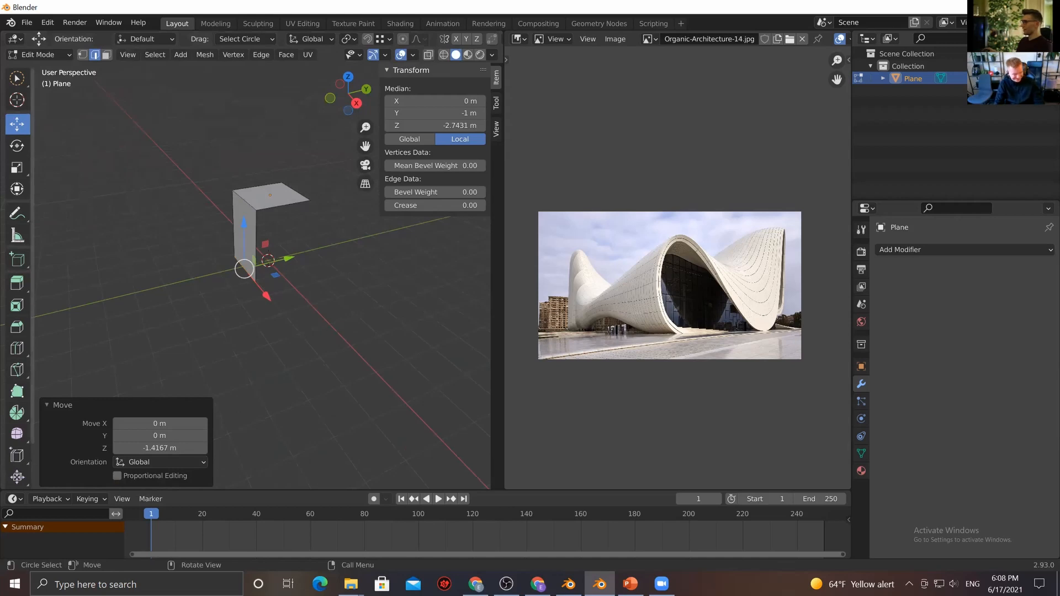
pyautogui.moveTo(317, 301); pyautogui.dragTo(342, 303, button='middle')
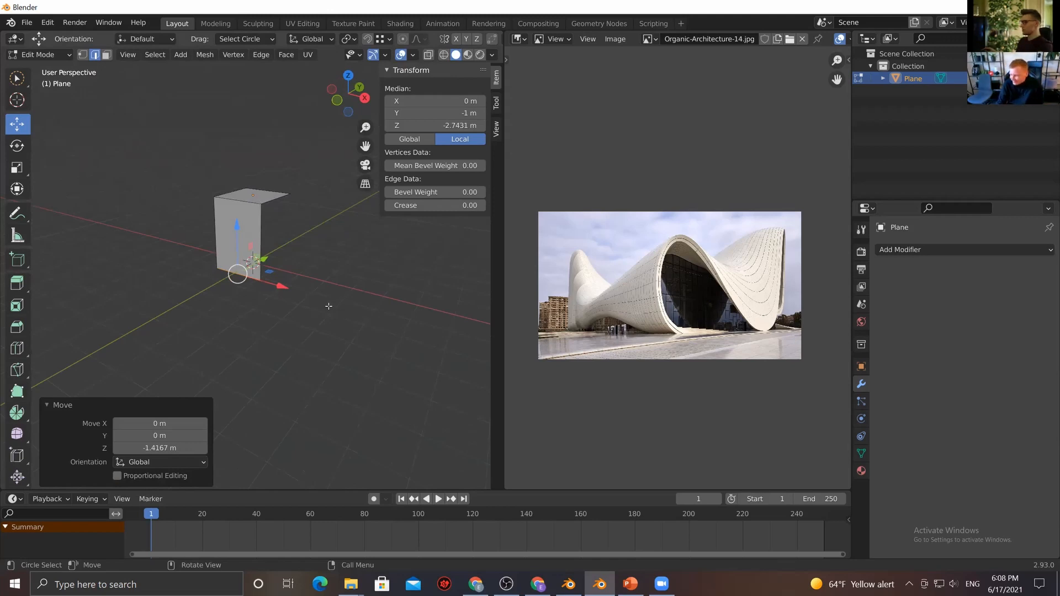
pyautogui.moveTo(342, 307); pyautogui.dragTo(294, 314, button='middle')
pyautogui.scroll(2, 259, 323)
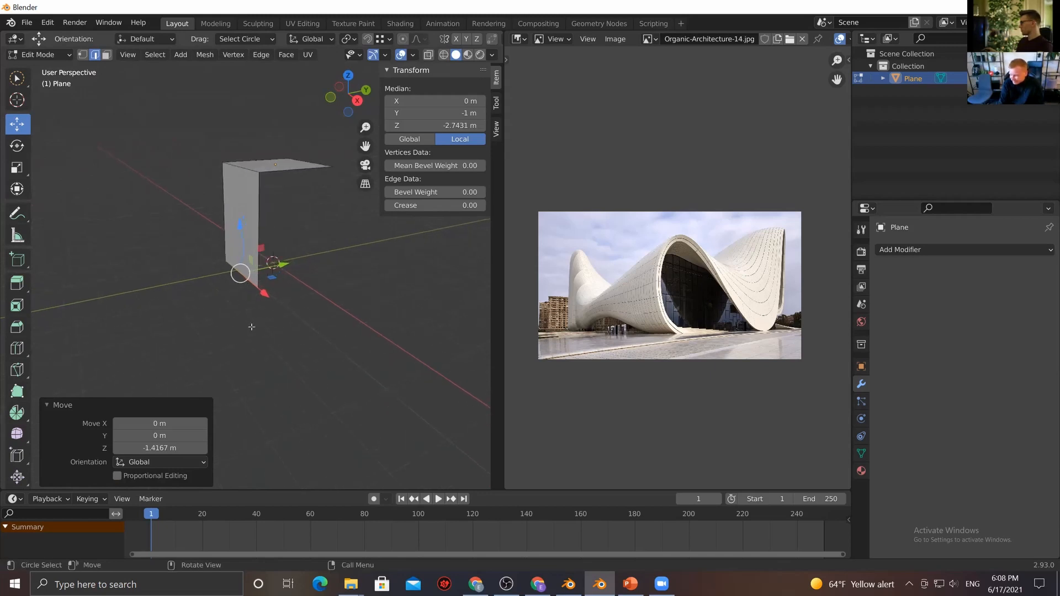
pyautogui.moveTo(241, 229); pyautogui.dragTo(241, 228)
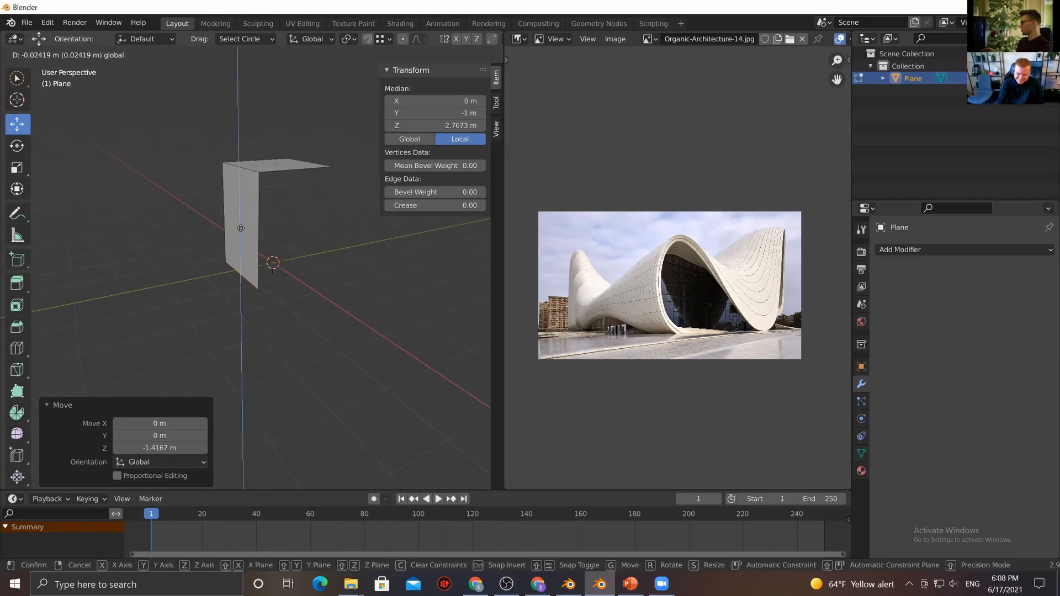
pyautogui.moveTo(241, 228); pyautogui.dragTo(241, 228)
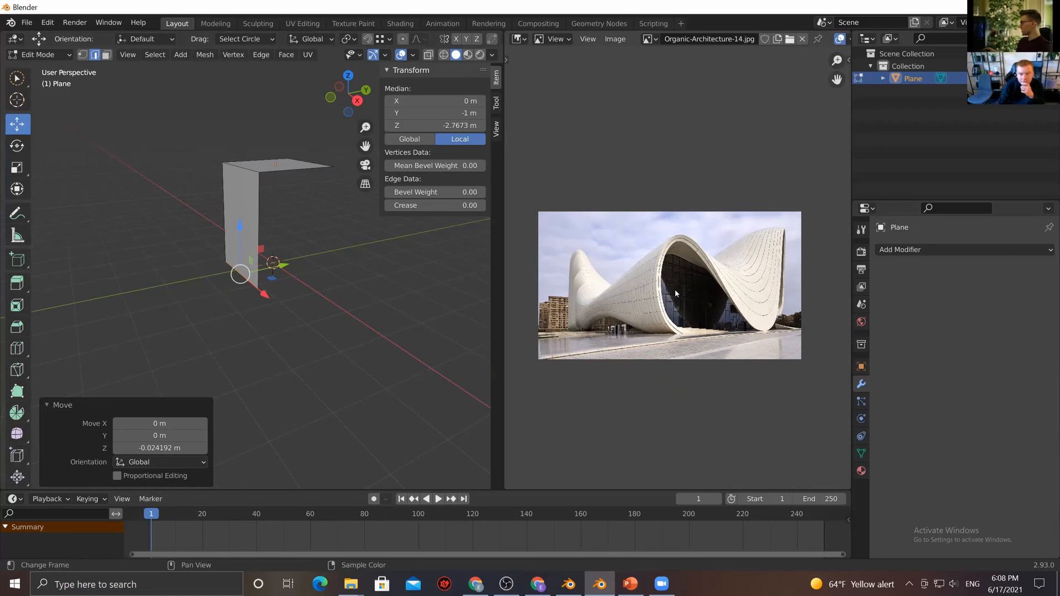
# Add three evenly spaced horizontal loop cuts to the vertical face without sliding them
pyautogui.moveTo(323, 321); pyautogui.dragTo(319, 343, button='middle')
pyautogui.click(256, 324)
pyautogui.moveTo(255, 324); pyautogui.dragTo(558, 364, button='middle')
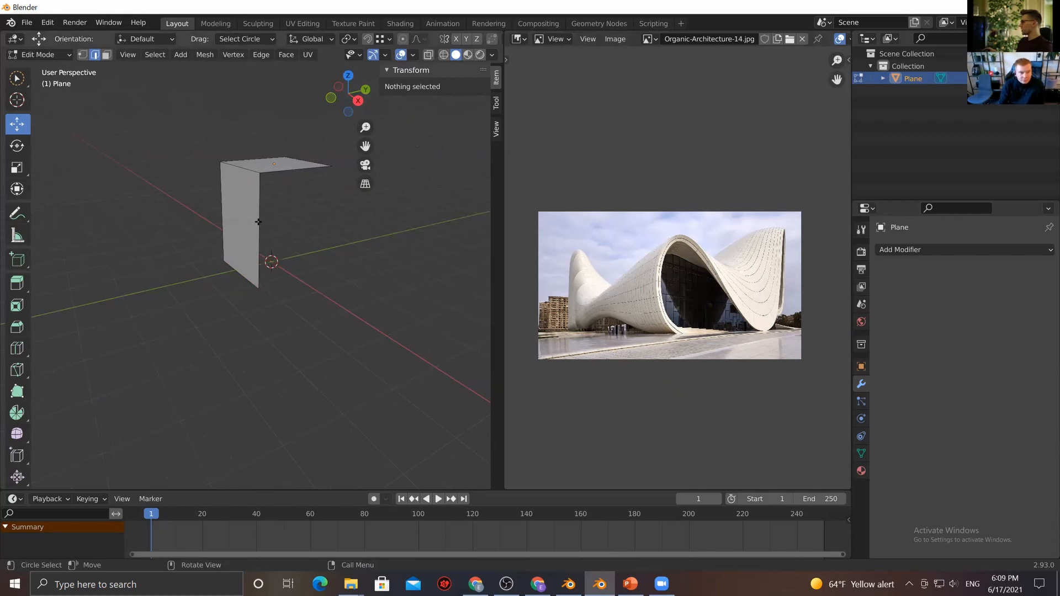
pyautogui.hotkey('ctrl', 'r')
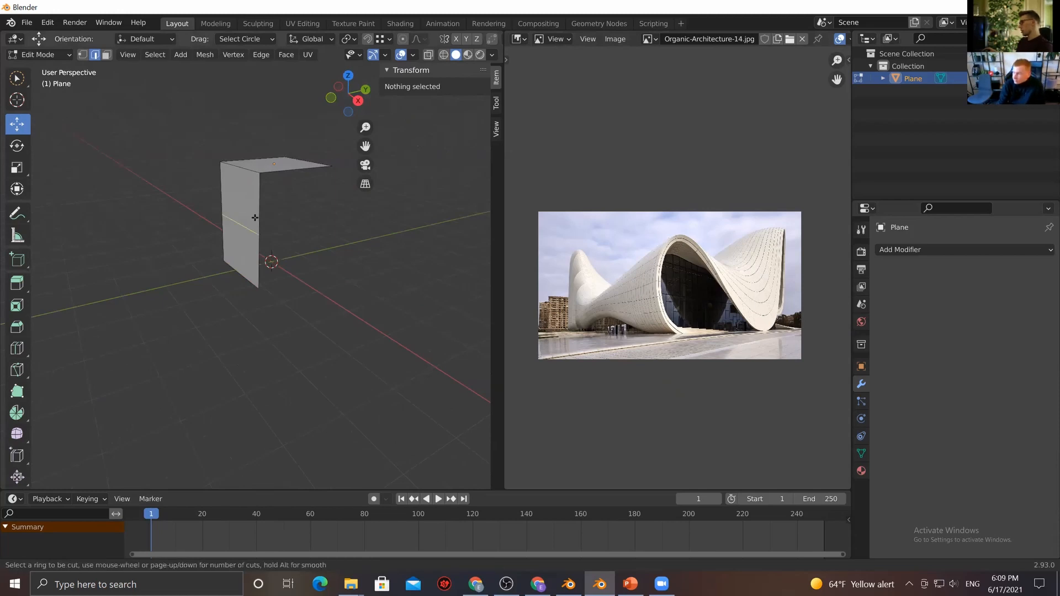
pyautogui.scroll(1, 255, 218)
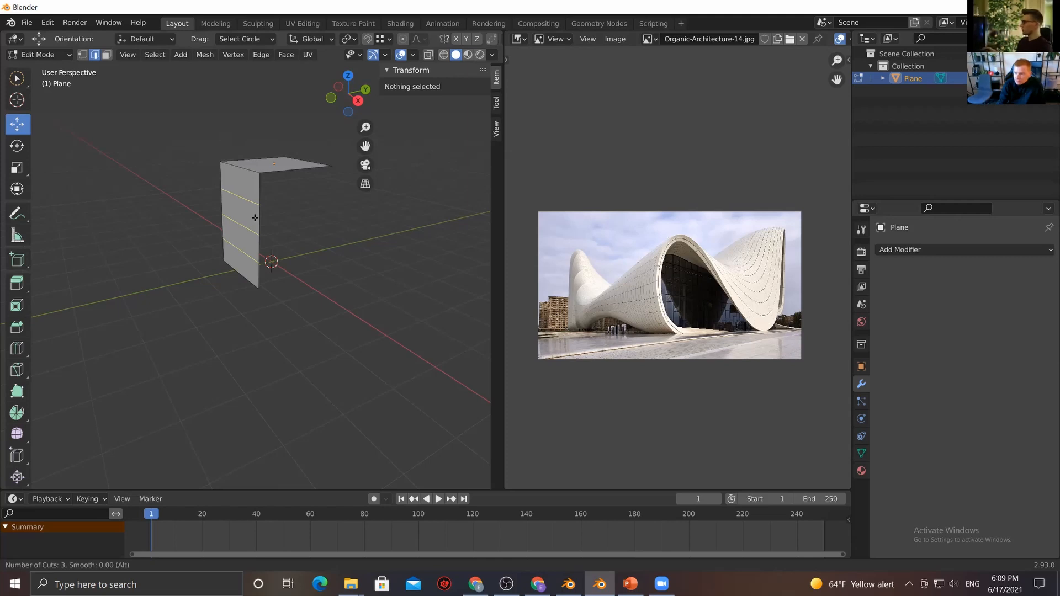
pyautogui.click(255, 218)
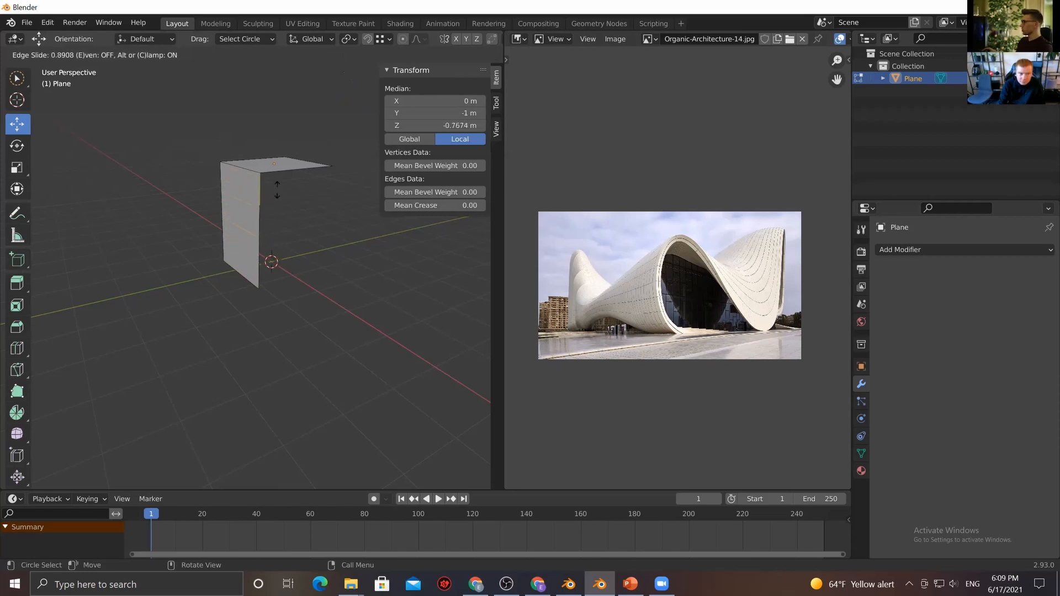
pyautogui.rightClick(277, 215)
pyautogui.moveTo(215, 282)
pyautogui.mouseDown(button='middle')
pyautogui.moveTo(402, 296)
pyautogui.moveTo(208, 282)
pyautogui.moveTo(228, 285)
pyautogui.mouseUp(button='middle')
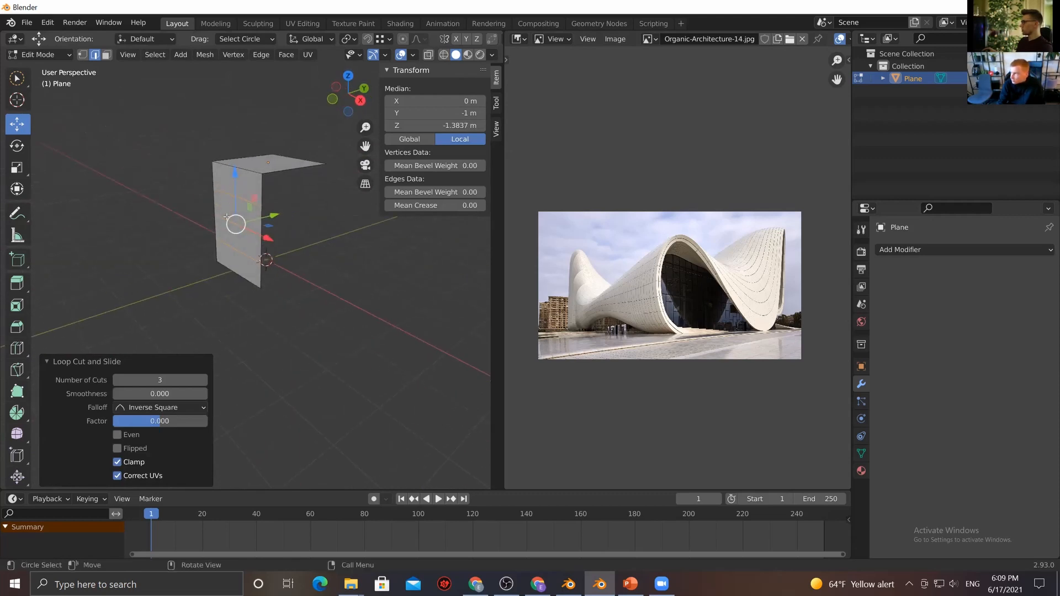
# Move the three cut edges in the negative Y direction to bow the wall outward, shifting the lowest by about 0.36 m
pyautogui.moveTo(332, 238); pyautogui.dragTo(296, 255, button='middle')
pyautogui.click(246, 255)
pyautogui.click(228, 214)
pyautogui.click(276, 213)
pyautogui.hotkey('ctrl', 'z')
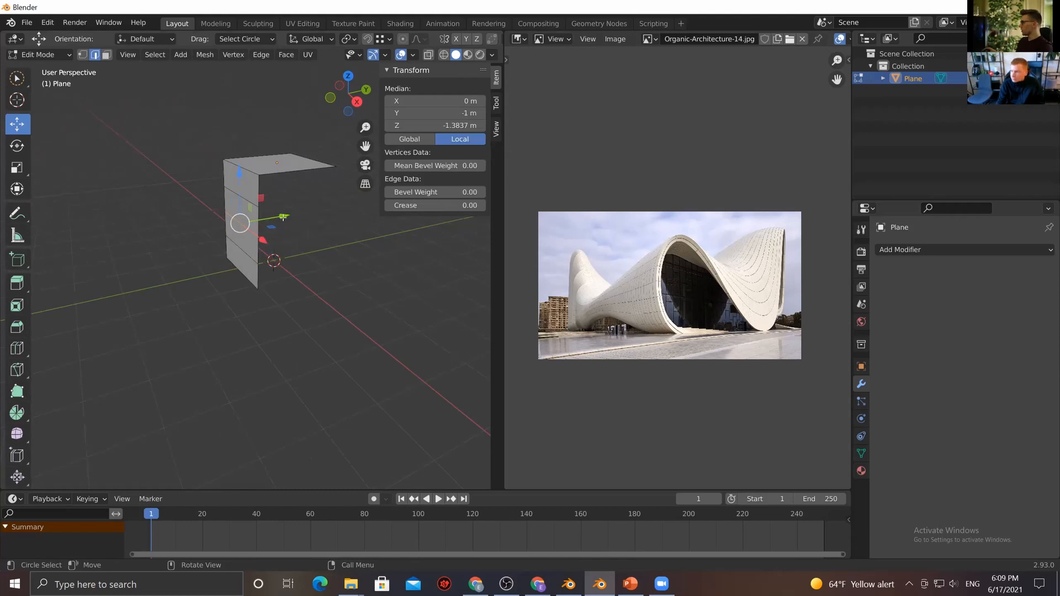
pyautogui.moveTo(283, 217)
pyautogui.mouseDown()
pyautogui.moveTo(259, 206)
pyautogui.moveTo(263, 217)
pyautogui.moveTo(310, 200)
pyautogui.moveTo(271, 192)
pyautogui.mouseUp()
pyautogui.click(243, 198)
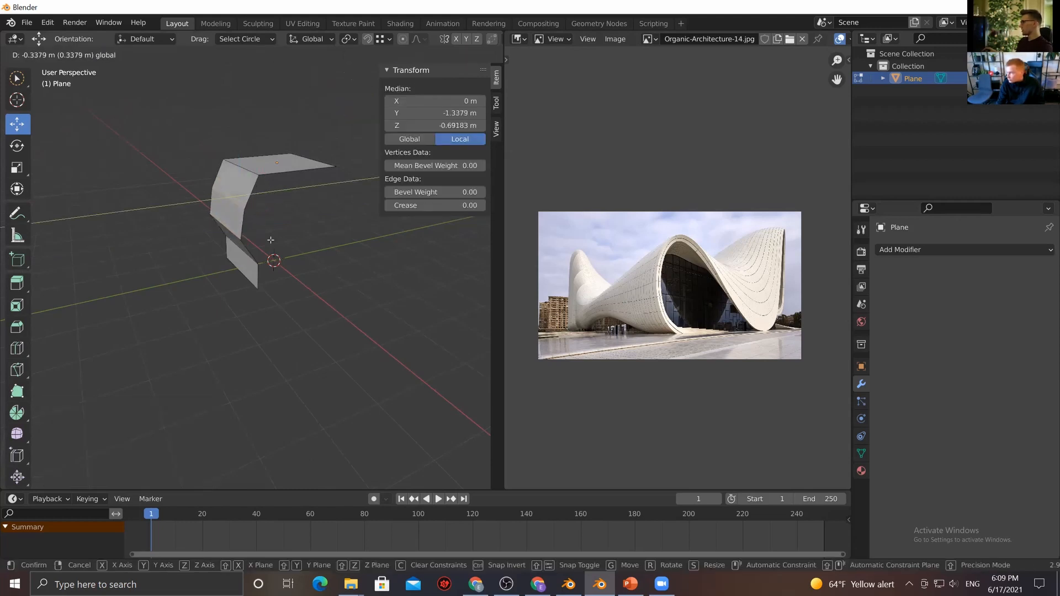
pyautogui.moveTo(255, 254); pyautogui.dragTo(278, 237)
pyautogui.moveTo(296, 264); pyautogui.dragTo(307, 253, button='middle')
pyautogui.moveTo(244, 267); pyautogui.dragTo(271, 247)
# Add a Subdivision Surface modifier to the plane and view the smoothed shape in Object Mode
pyautogui.moveTo(272, 247); pyautogui.dragTo(281, 181, button='middle')
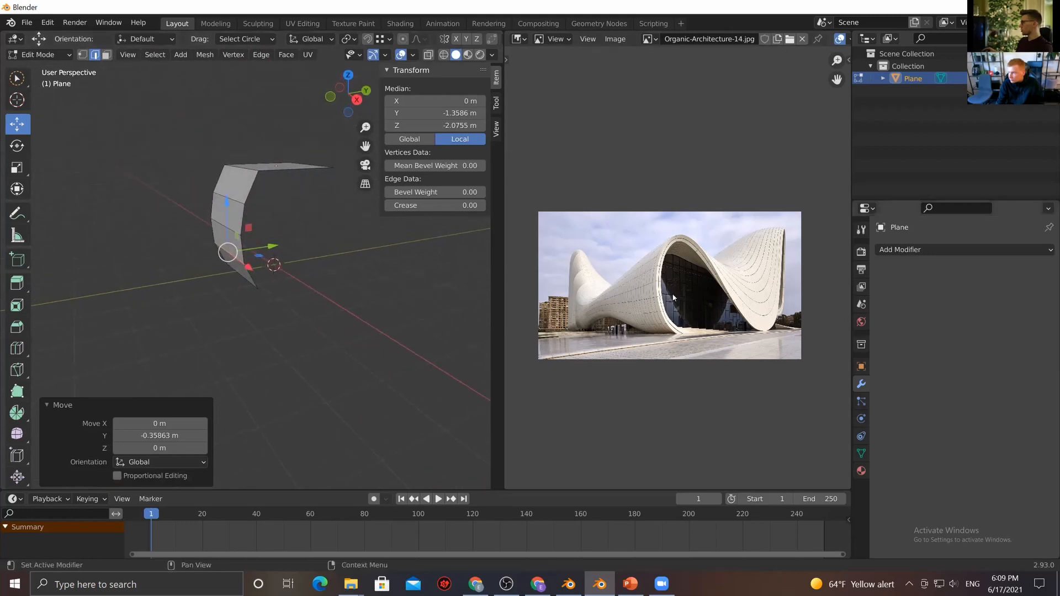
pyautogui.click(935, 250)
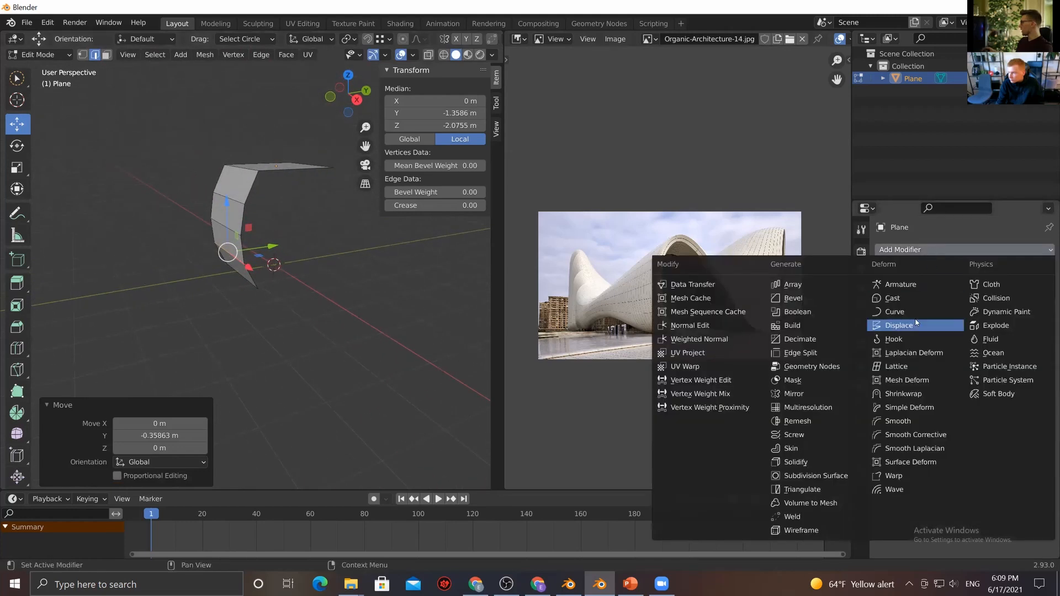
pyautogui.click(828, 482)
pyautogui.moveTo(373, 233); pyautogui.dragTo(419, 269, button='middle')
pyautogui.press('Tab')
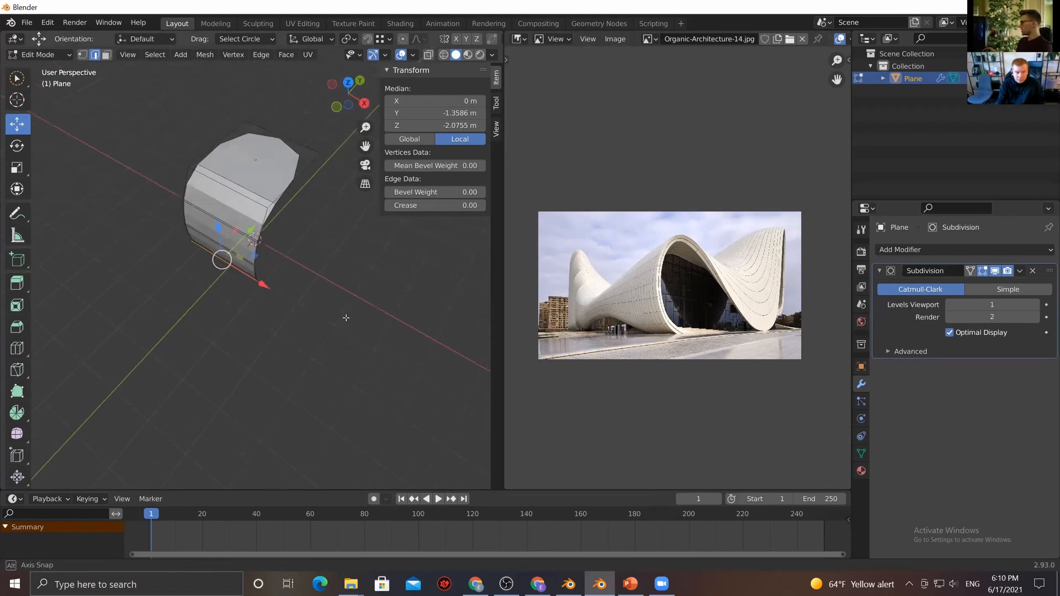
pyautogui.moveTo(270, 181)
pyautogui.mouseDown(button='middle')
pyautogui.moveTo(283, 201)
pyautogui.moveTo(282, 181)
pyautogui.mouseUp(button='middle')
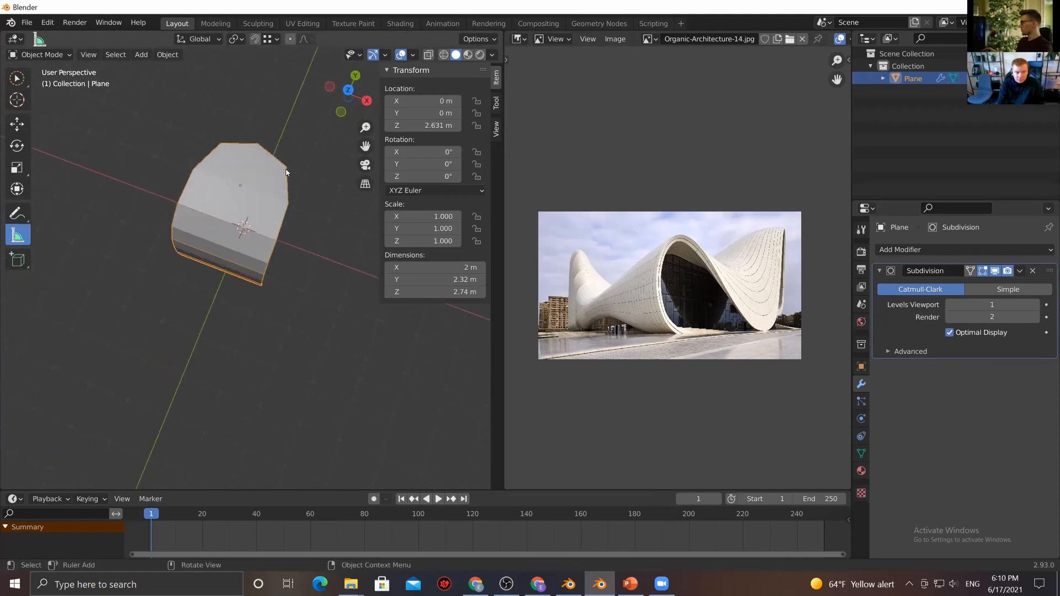
pyautogui.moveTo(292, 264); pyautogui.dragTo(380, 300, button='middle')
# Return to Edit Mode and move the top face's positive Y edge outward along Y to about 1.16 m
pyautogui.press('Tab')
pyautogui.moveTo(291, 281); pyautogui.dragTo(248, 309, button='middle')
pyautogui.click(225, 193)
pyautogui.click(258, 193)
pyautogui.moveTo(291, 191); pyautogui.dragTo(299, 189)
# Extrude the wall's bottom edge about 0.65 m along positive Y and shift the new edge slightly further along Y
pyautogui.moveTo(288, 319); pyautogui.dragTo(208, 355, button='middle')
pyautogui.click(180, 322)
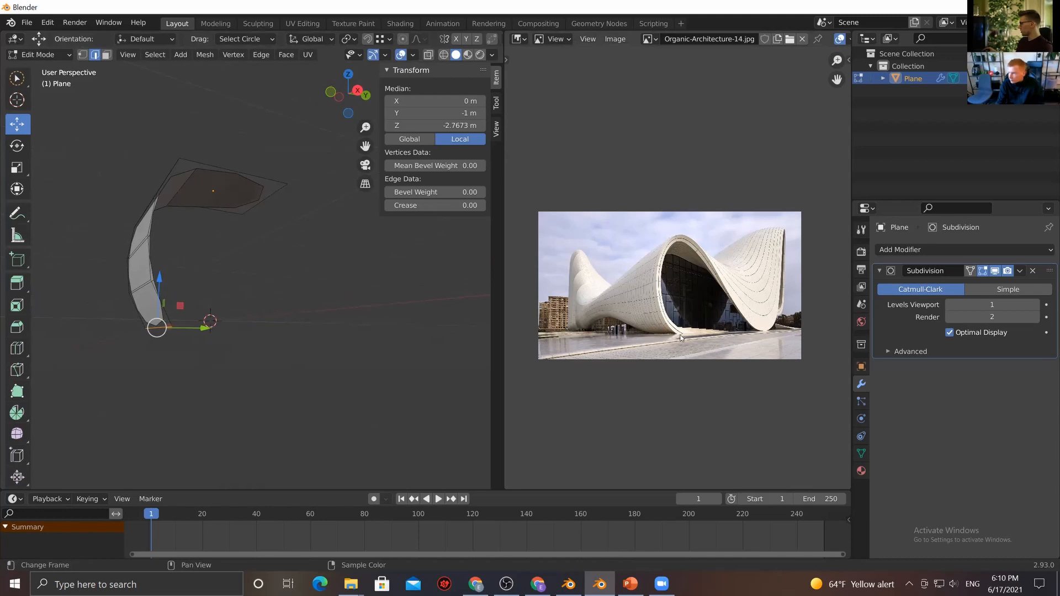
pyautogui.moveTo(232, 372); pyautogui.dragTo(214, 307, button='middle')
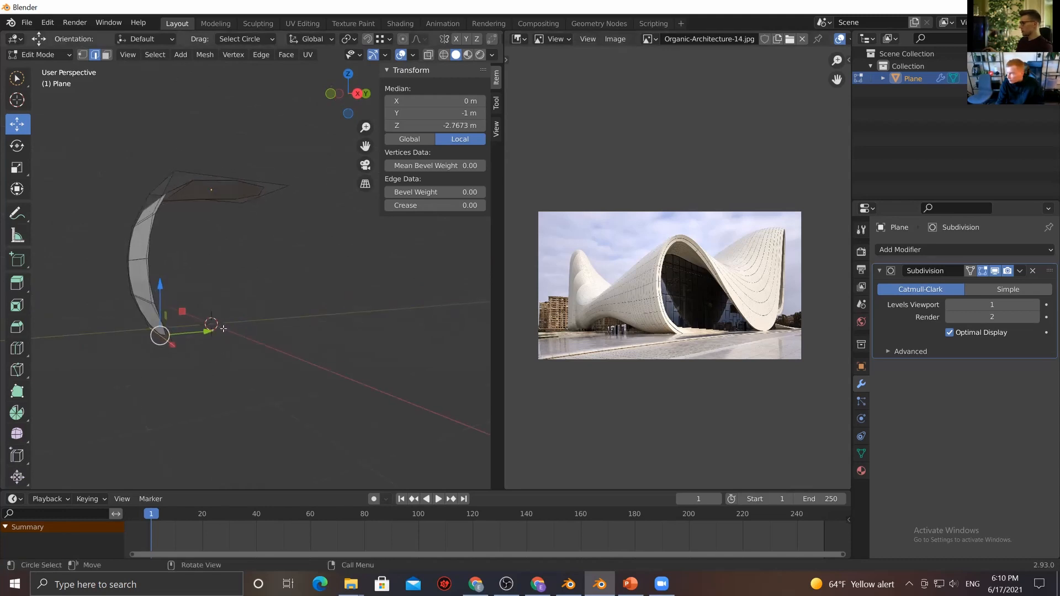
pyautogui.press('g')
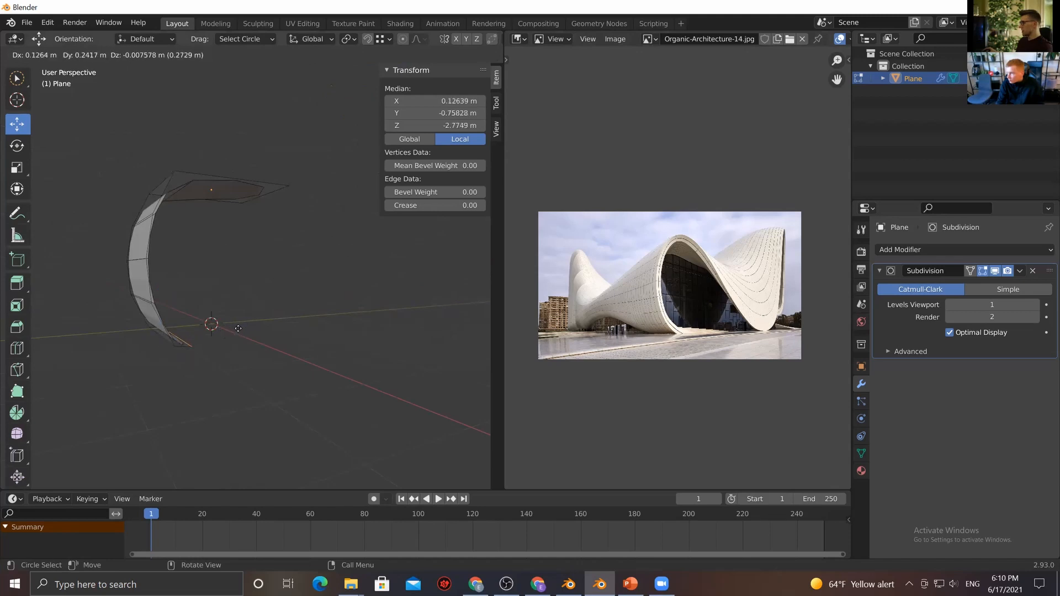
pyautogui.press('y')
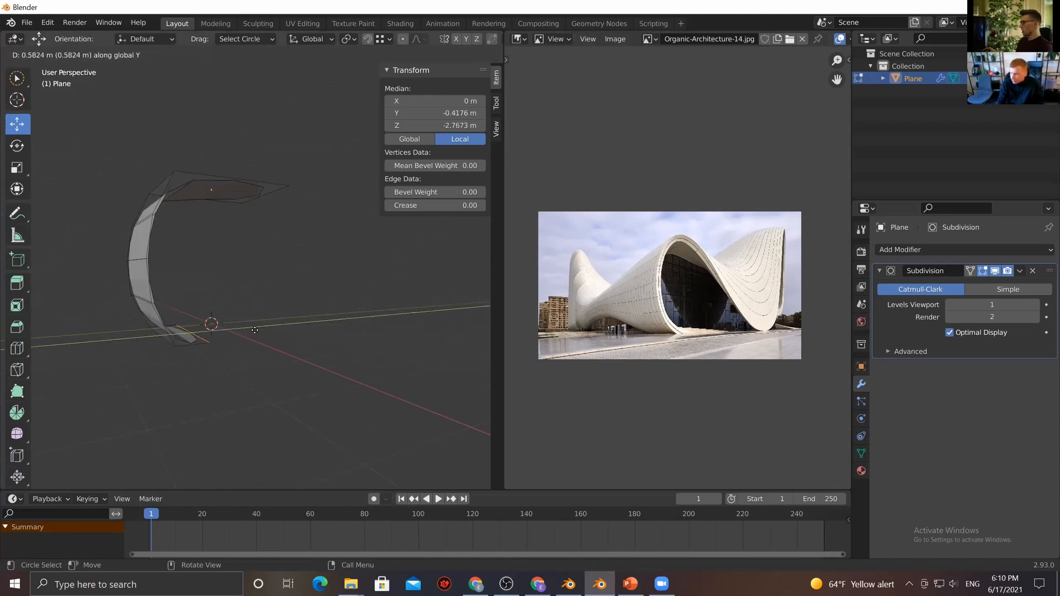
pyautogui.click(258, 333)
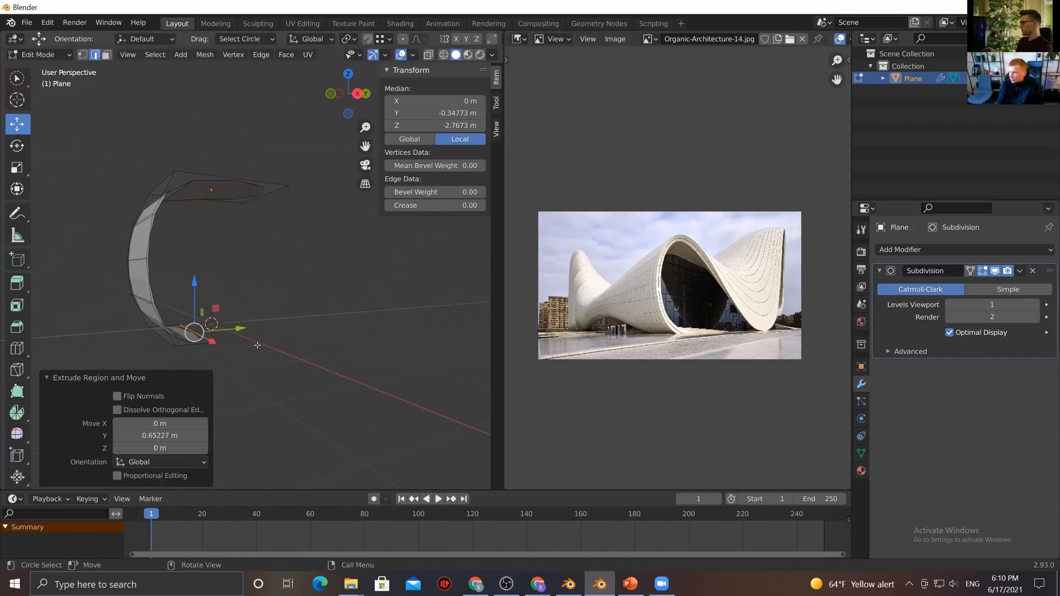
pyautogui.moveTo(259, 334); pyautogui.dragTo(236, 370, button='middle')
pyautogui.moveTo(238, 329); pyautogui.dragTo(252, 330)
pyautogui.moveTo(252, 342); pyautogui.dragTo(280, 315, button='middle')
# Reposition the edges near the wall's base to refine its inward curve
pyautogui.click(143, 323)
pyautogui.moveTo(148, 353); pyautogui.dragTo(181, 347, button='middle')
pyautogui.click(177, 376)
pyautogui.click(168, 310)
pyautogui.moveTo(167, 264); pyautogui.dragTo(168, 253)
pyautogui.moveTo(269, 263); pyautogui.dragTo(248, 272)
pyautogui.moveTo(172, 283); pyautogui.dragTo(161, 295)
pyautogui.moveTo(210, 348)
pyautogui.mouseDown(button='middle')
pyautogui.moveTo(175, 341)
pyautogui.moveTo(198, 349)
pyautogui.mouseUp(button='middle')
pyautogui.click(162, 308)
pyautogui.moveTo(257, 223); pyautogui.dragTo(176, 236, button='middle')
pyautogui.click(168, 215)
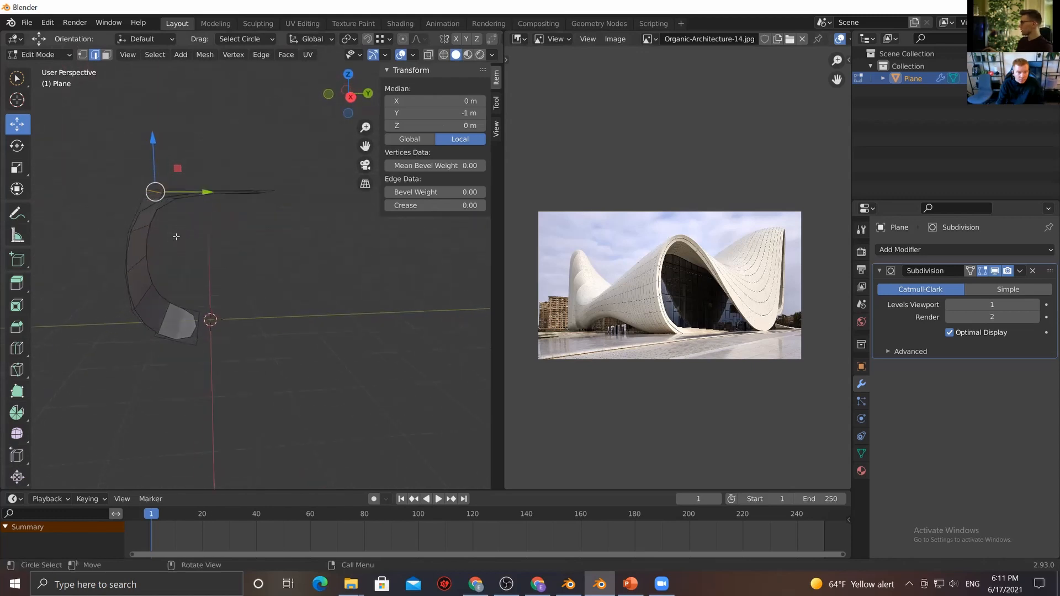
pyautogui.moveTo(149, 343); pyautogui.dragTo(187, 339, button='middle')
pyautogui.click(177, 338)
# Try to extrude the top face's positive Y edge and undo the extrusion
pyautogui.moveTo(310, 243); pyautogui.dragTo(279, 239, button='middle')
pyautogui.click(285, 203)
pyautogui.press('g')
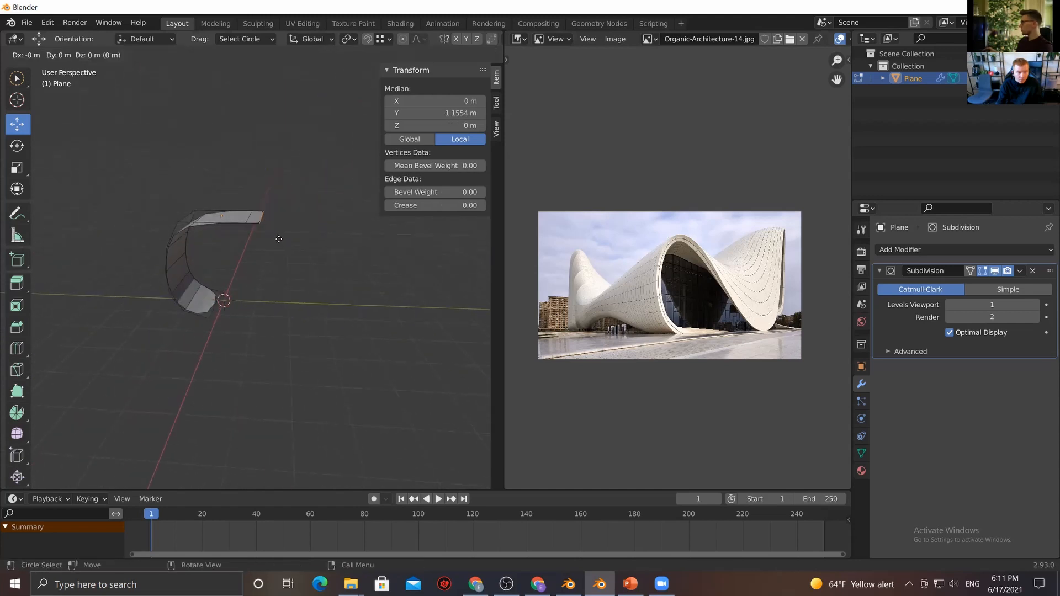
pyautogui.click(285, 253)
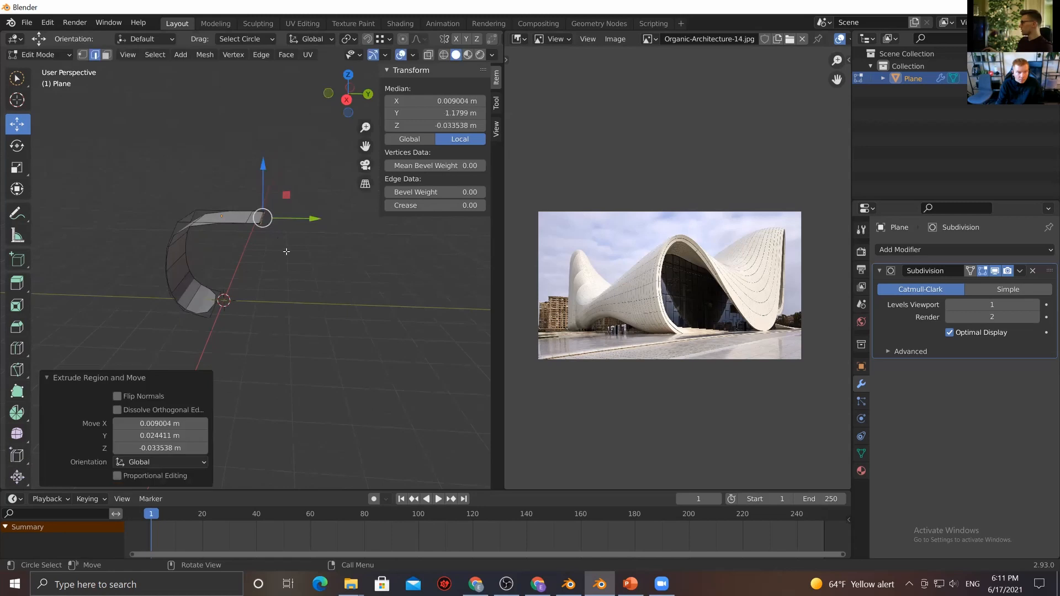
pyautogui.hotkey('ctrl', 'z')
pyautogui.hotkey('ctrl', 'z')
pyautogui.moveTo(264, 219); pyautogui.dragTo(270, 226)
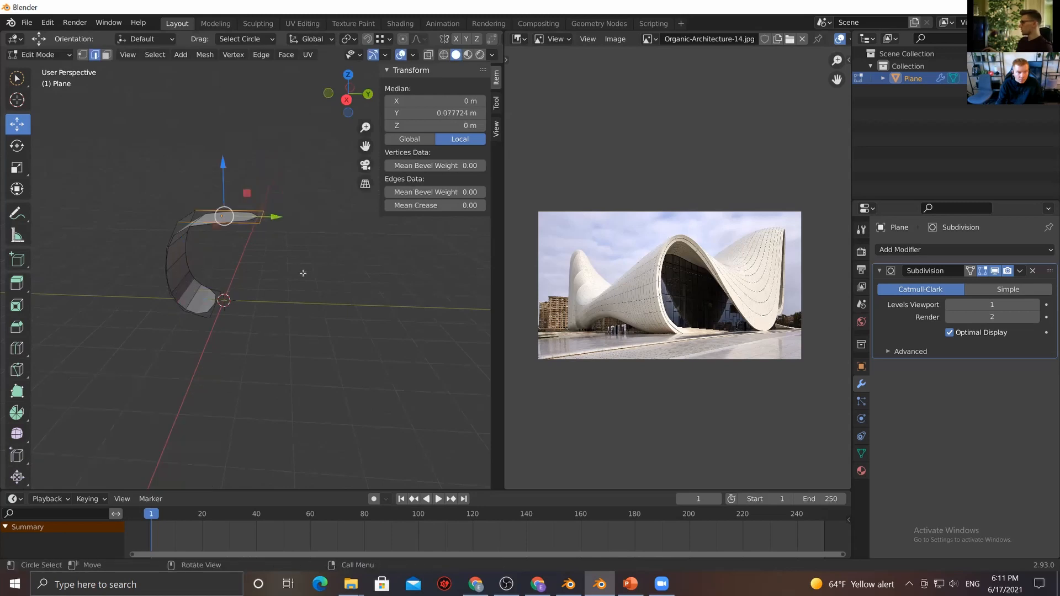
# Try to extrude a long new section from the top face's positive Y edge, constrained to the Y axis
pyautogui.moveTo(303, 273); pyautogui.dragTo(311, 302, button='middle')
pyautogui.click(311, 303)
pyautogui.click(263, 223)
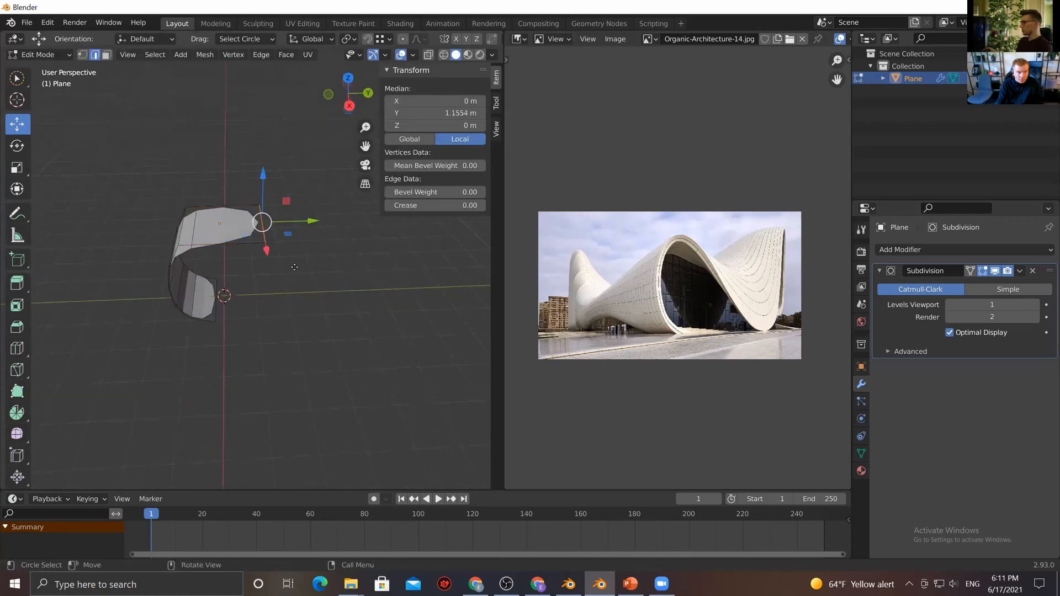
pyautogui.press('e')
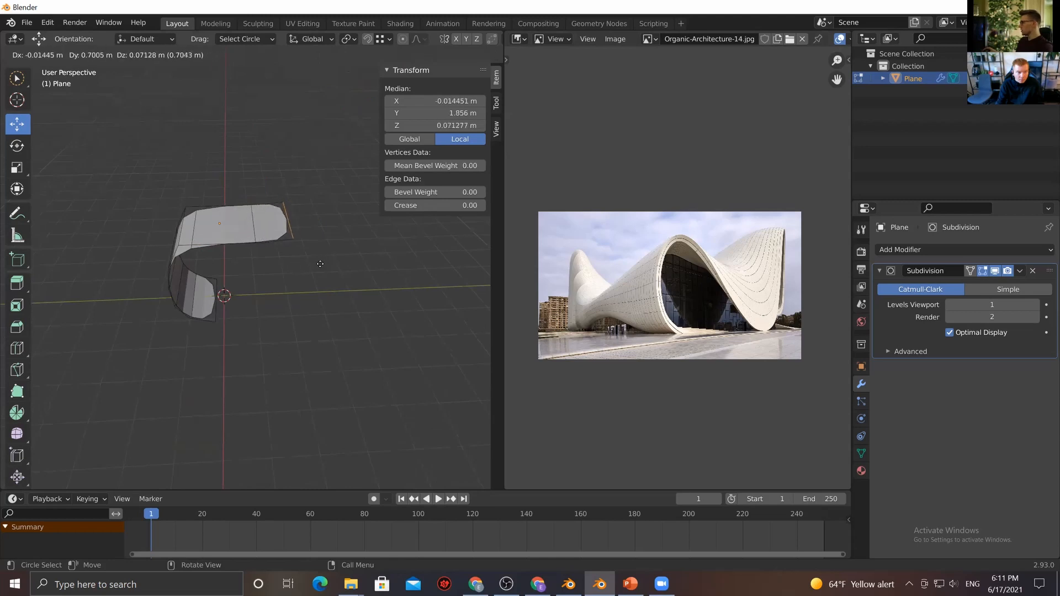
pyautogui.press('y')
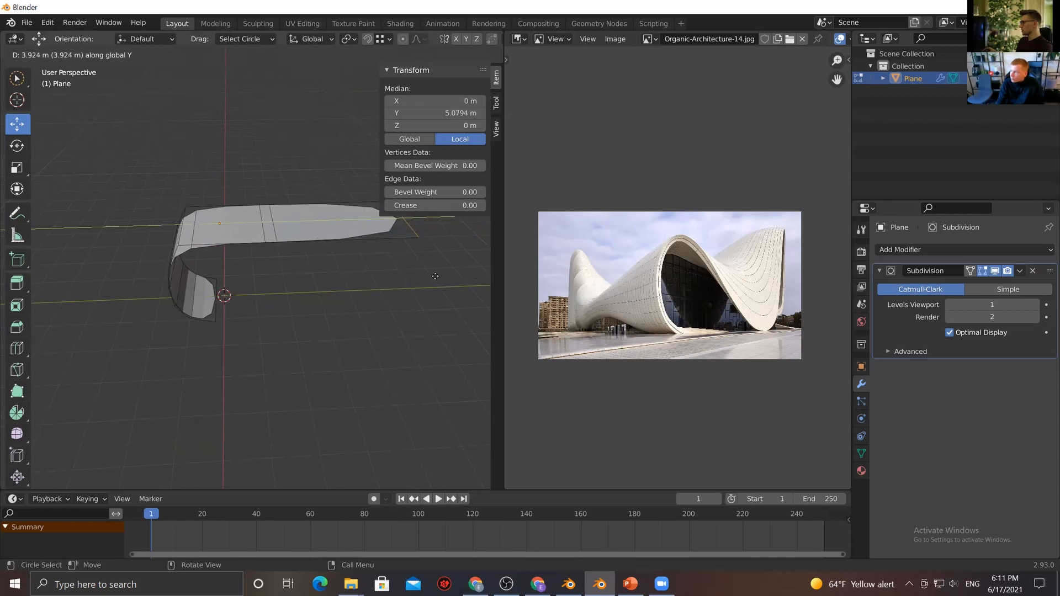
pyautogui.click(384, 276)
# Delete the newly extruded face at the end of the top surface and return to edge selection
pyautogui.click(310, 255)
pyautogui.press('3')
pyautogui.click(292, 223)
pyautogui.press('x')
pyautogui.click(292, 225)
pyautogui.press('2')
# Extrude the top face's positive Y edge in place and move the new edge outward along positive Y
pyautogui.click(261, 227)
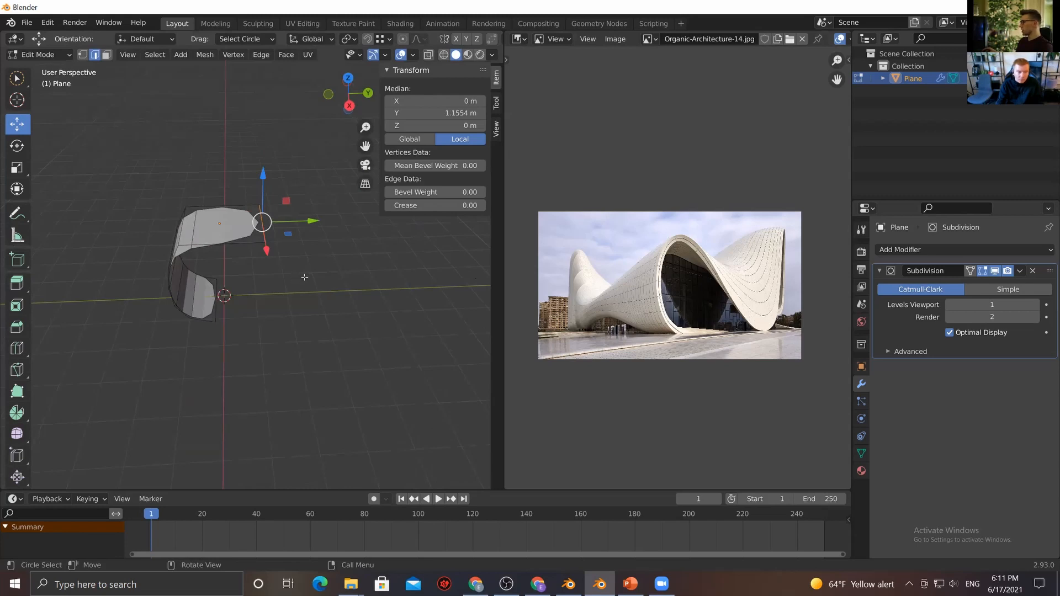
pyautogui.press('g')
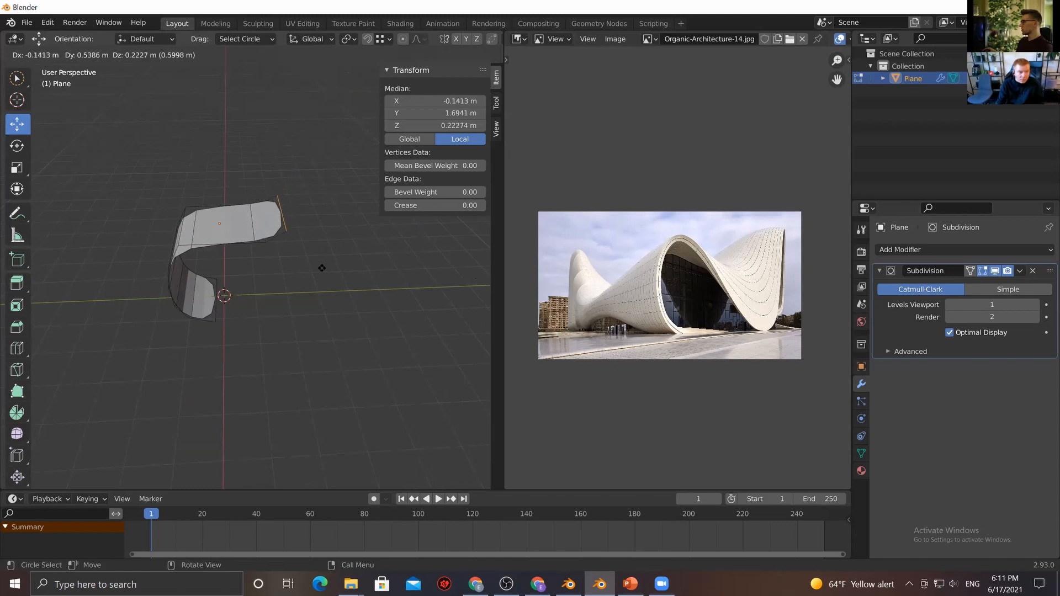
pyautogui.press('Escape')
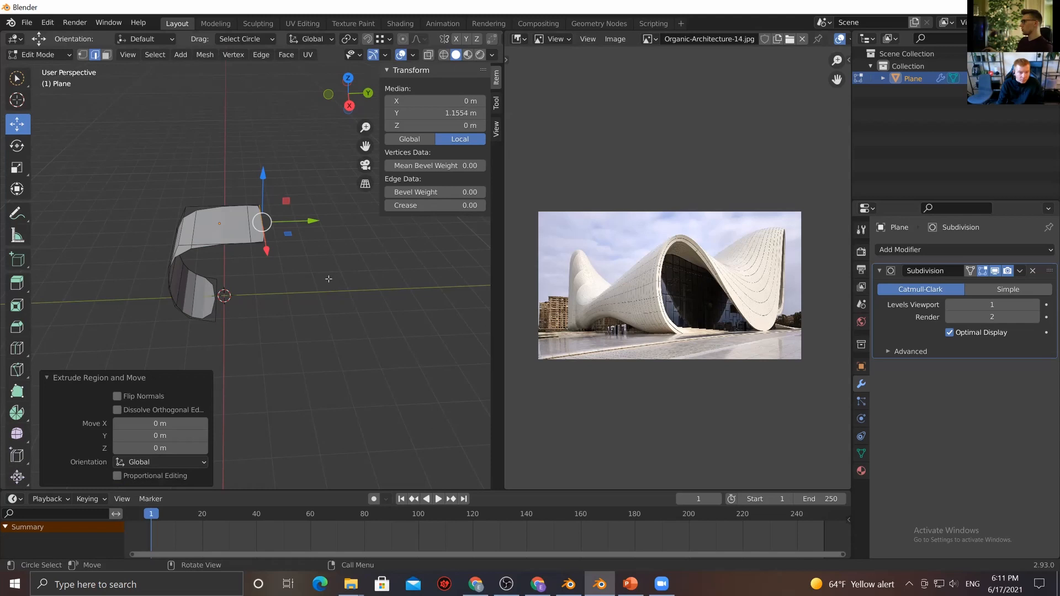
pyautogui.click(17, 146)
pyautogui.click(17, 125)
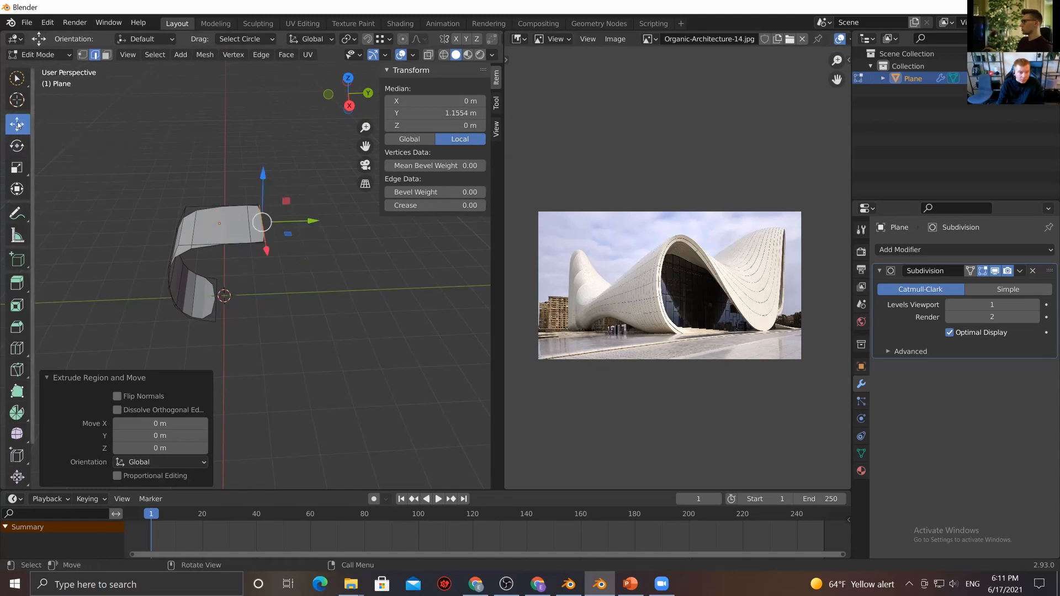
pyautogui.moveTo(284, 219); pyautogui.dragTo(305, 256)
# Examine the curved strip's crosswise edges and edge loops from several angles against the reference building
pyautogui.moveTo(305, 256); pyautogui.dragTo(263, 271, button='middle')
pyautogui.click(318, 254)
pyautogui.click(263, 271)
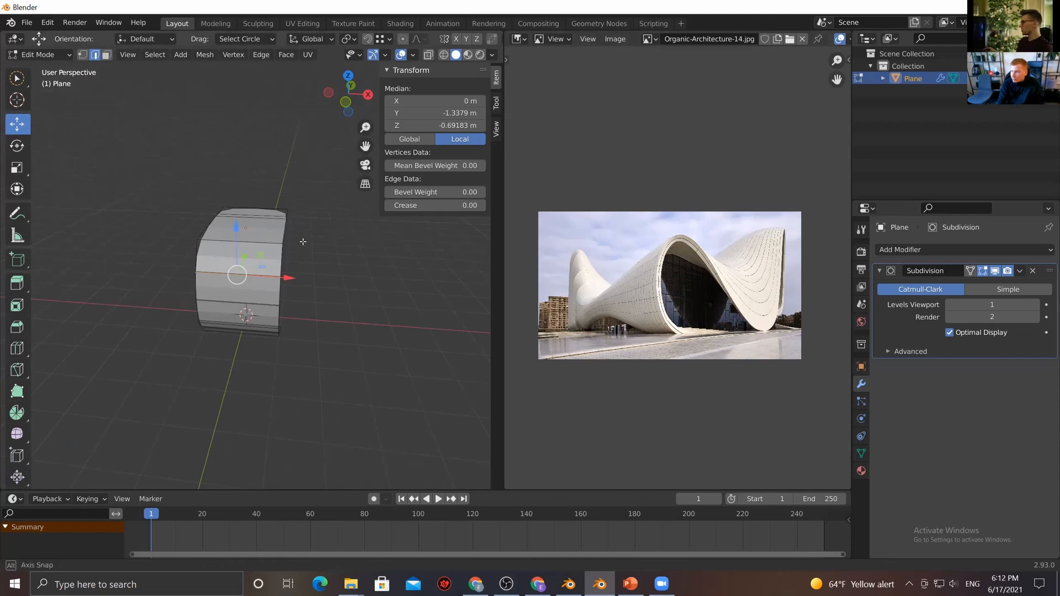
pyautogui.moveTo(303, 241); pyautogui.dragTo(291, 291, button='middle')
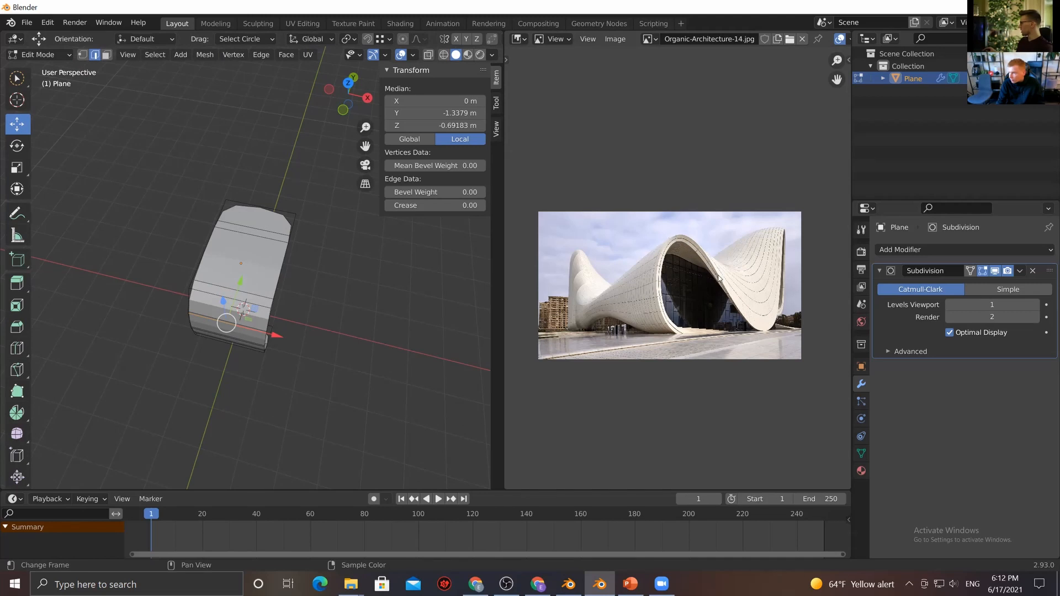
pyautogui.moveTo(237, 260); pyautogui.dragTo(290, 226, button='middle')
pyautogui.press('c')
pyautogui.click(289, 226)
pyautogui.moveTo(331, 276); pyautogui.dragTo(391, 297, button='middle')
pyautogui.moveTo(195, 298); pyautogui.dragTo(264, 273, button='middle')
pyautogui.moveTo(295, 308); pyautogui.dragTo(283, 305, button='middle')
pyautogui.keyDown('alt'); pyautogui.click(243, 210); pyautogui.keyUp('alt')
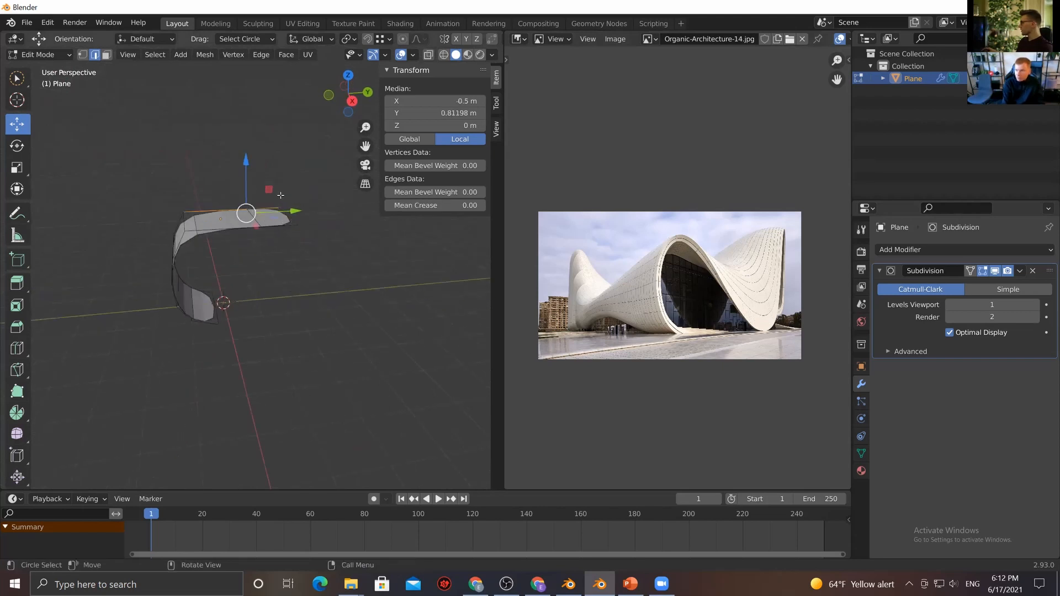
pyautogui.hotkey('alt', 'a')
pyautogui.keyDown('alt'); pyautogui.click(260, 216); pyautogui.keyUp('alt')
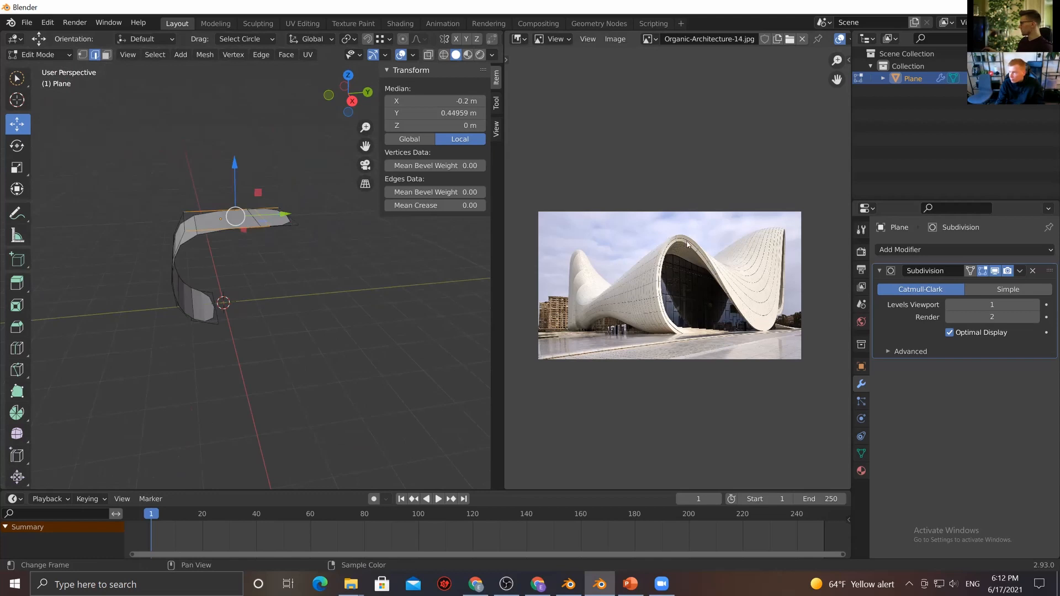
pyautogui.moveTo(314, 227); pyautogui.dragTo(300, 287, button='middle')
pyautogui.hotkey('alt', 'a')
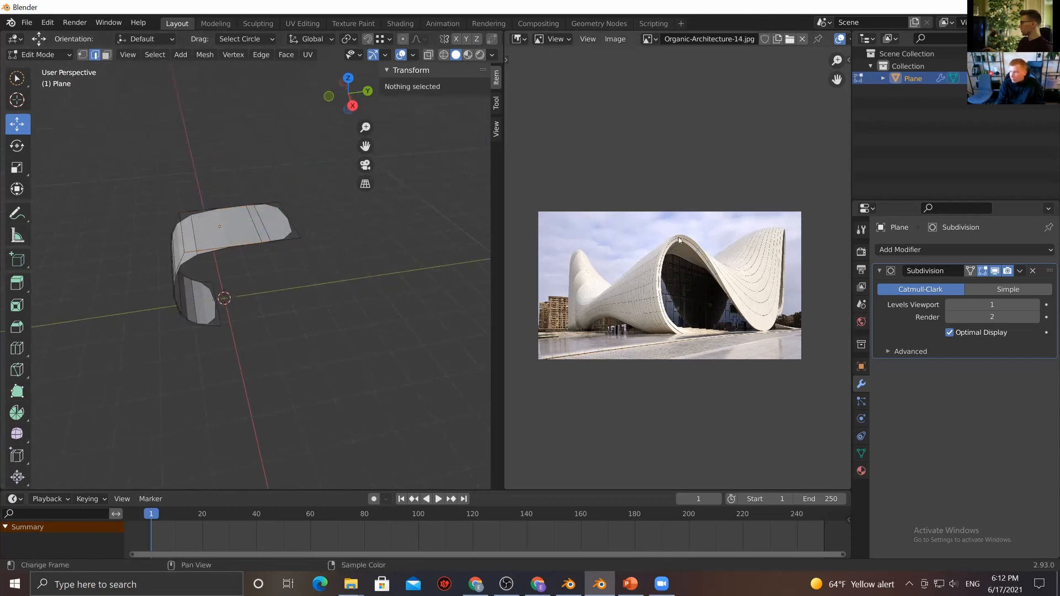
# Move the top surface's inner crosswise edge about 1.48 m along negative Y and raise it about 0.25 m along Z
pyautogui.keyDown('alt'); pyautogui.click(253, 223); pyautogui.keyUp('alt')
pyautogui.moveTo(290, 218); pyautogui.dragTo(230, 222)
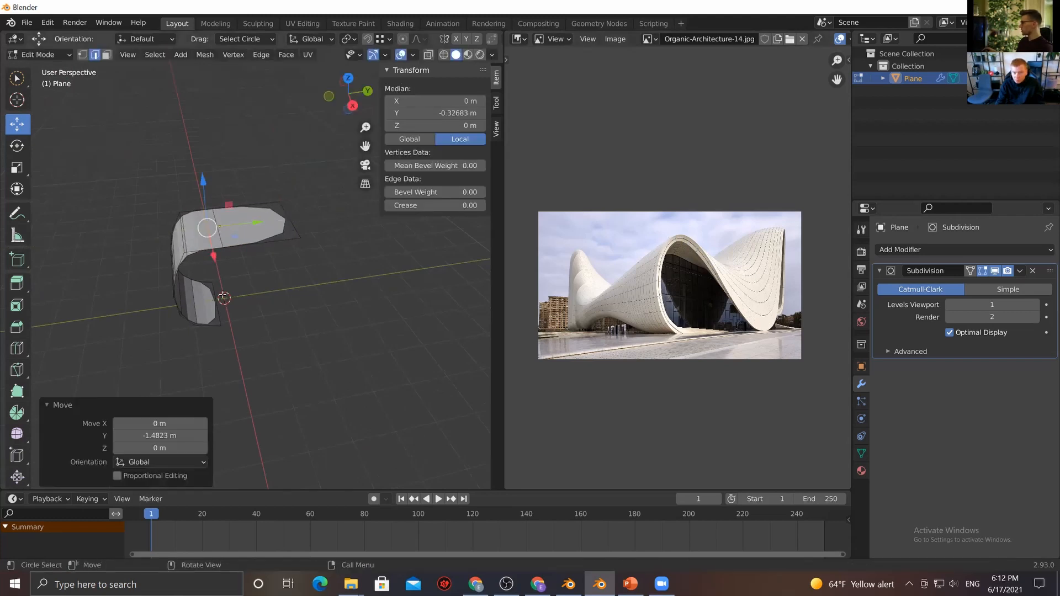
pyautogui.press('g')
pyautogui.press('z')
pyautogui.click(312, 215)
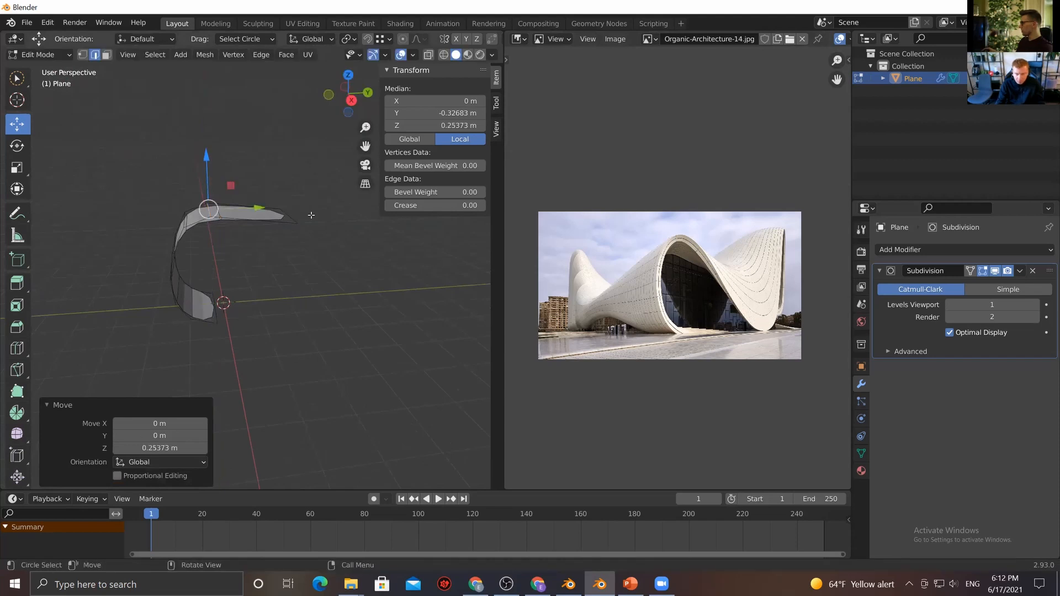
# Select the strip's free end edge, move it back along Y, and lower it about 0.61 m along Z
pyautogui.keyDown('alt'); pyautogui.click(298, 219); pyautogui.keyUp('alt')
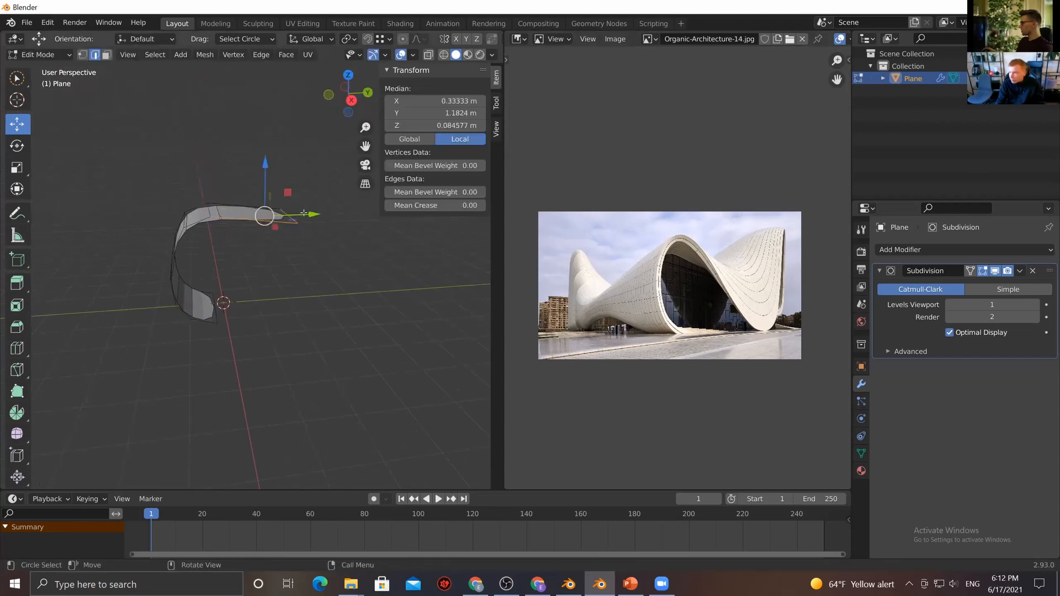
pyautogui.click(310, 252)
pyautogui.moveTo(293, 250); pyautogui.dragTo(298, 219, button='middle')
pyautogui.click(298, 219)
pyautogui.moveTo(328, 220); pyautogui.dragTo(283, 223)
pyautogui.moveTo(282, 279); pyautogui.dragTo(279, 249, button='middle')
pyautogui.moveTo(248, 165); pyautogui.dragTo(255, 186)
pyautogui.moveTo(296, 283); pyautogui.dragTo(228, 289, button='middle')
# Extrude the end edge in the YZ plane, about 0.84 m along Y and 0.20 m down along Z
pyautogui.press('e')
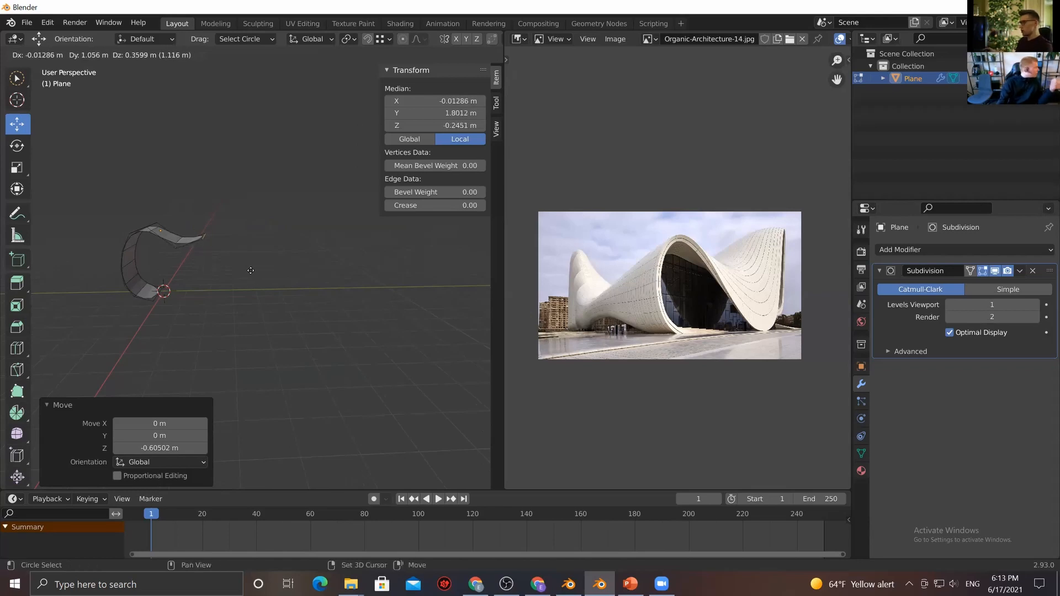
pyautogui.hotkey('shift', 'z')
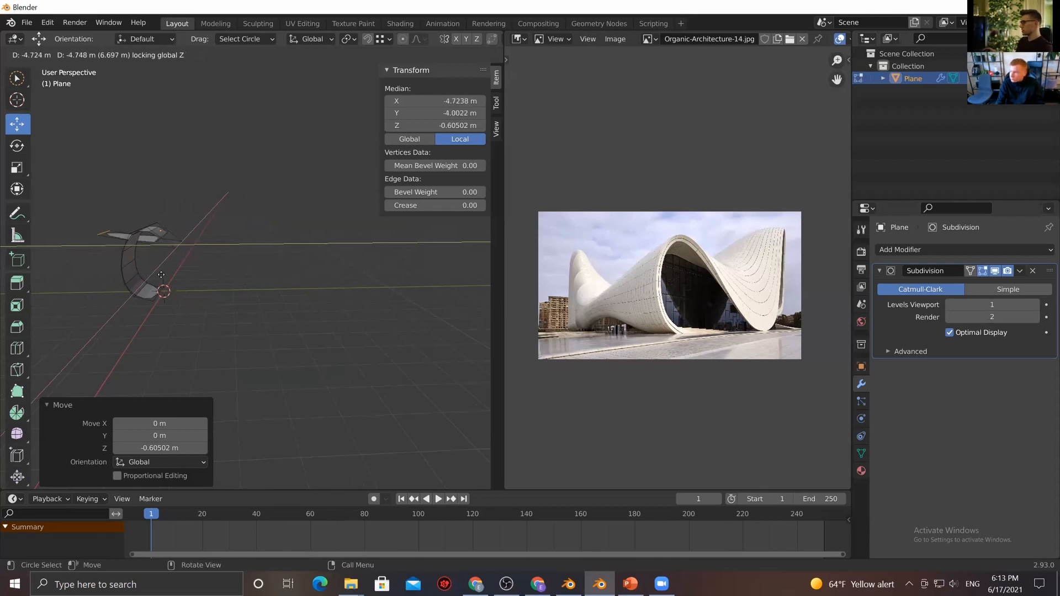
pyautogui.hotkey('shift', 'x')
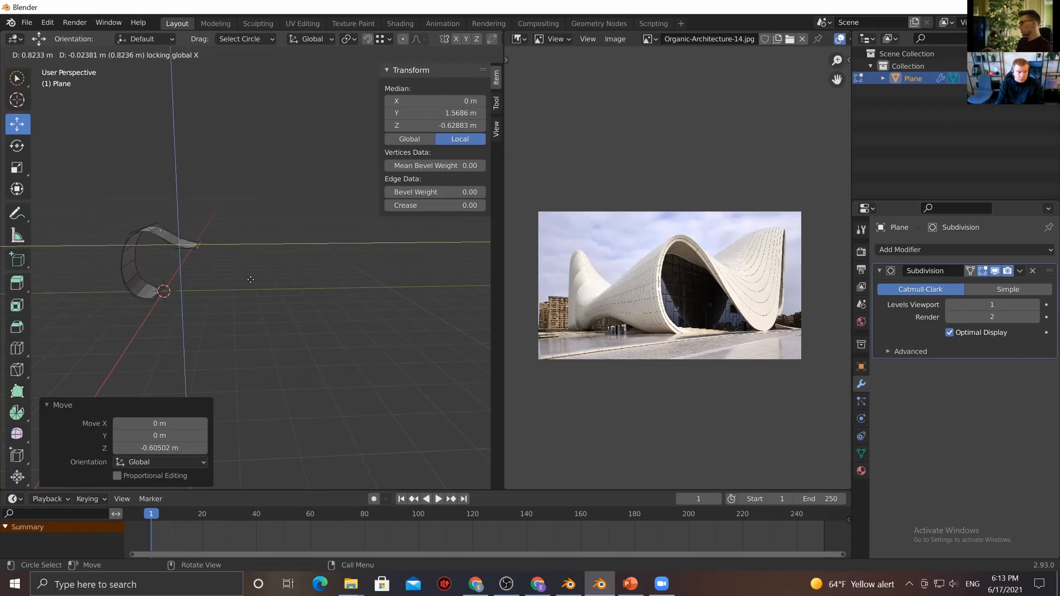
pyautogui.click(249, 284)
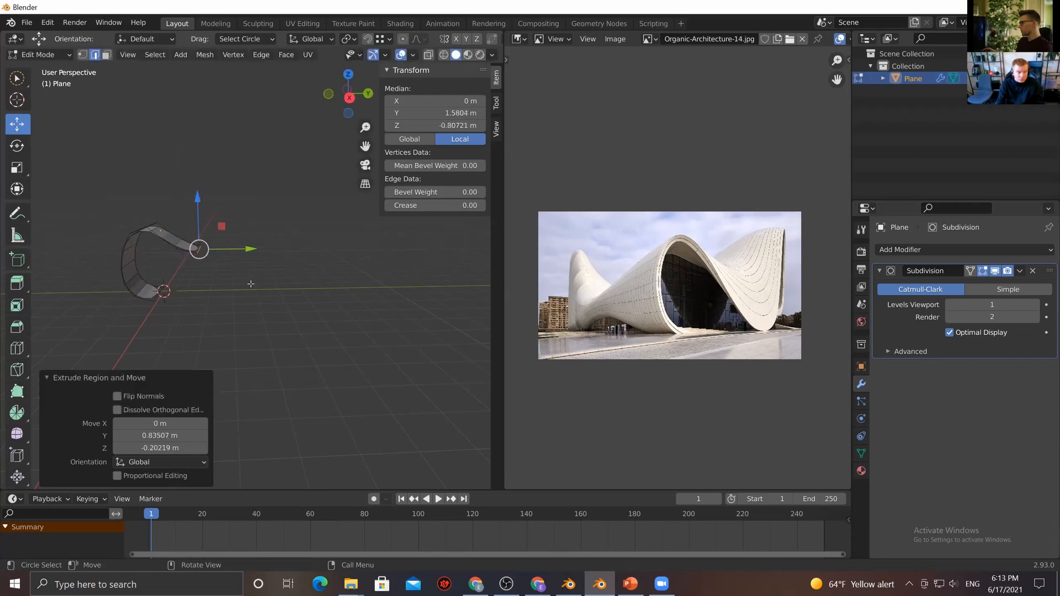
# Shift the new end edge in the YZ plane, about 0.04 m along Y and 0.15 m down in total
pyautogui.moveTo(189, 275); pyautogui.dragTo(220, 228, button='middle')
pyautogui.moveTo(220, 226); pyautogui.dragTo(221, 229)
pyautogui.moveTo(274, 217); pyautogui.dragTo(262, 231, button='middle')
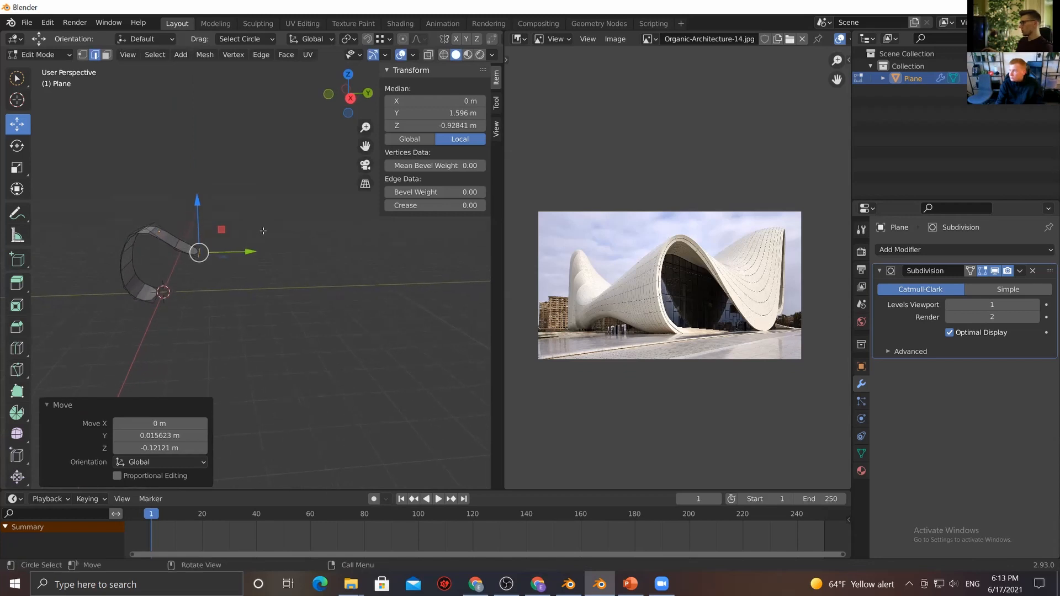
pyautogui.press('`')
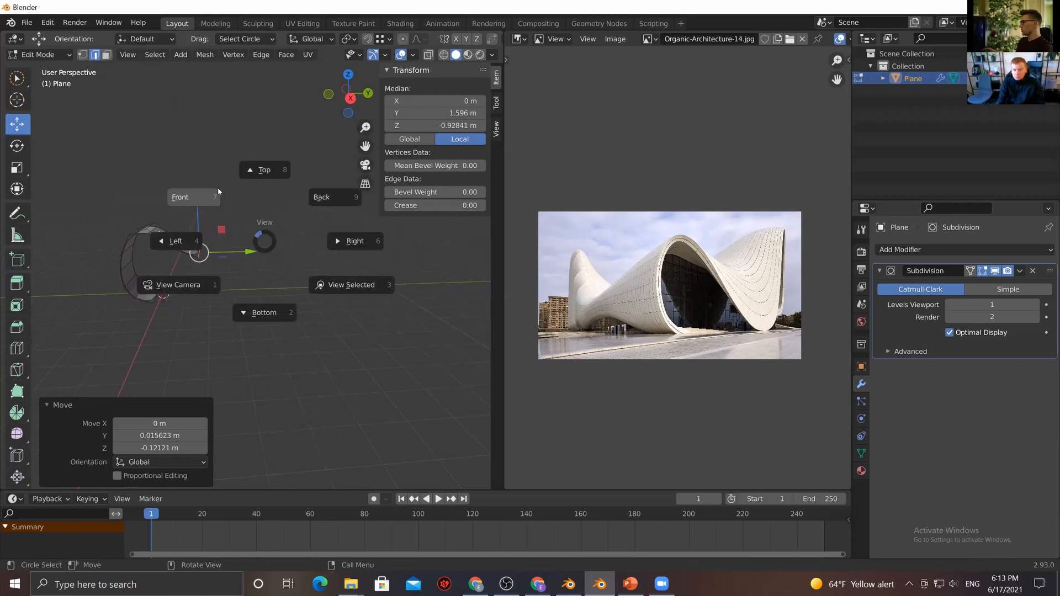
pyautogui.click(323, 240)
pyautogui.scroll(2, 190, 291)
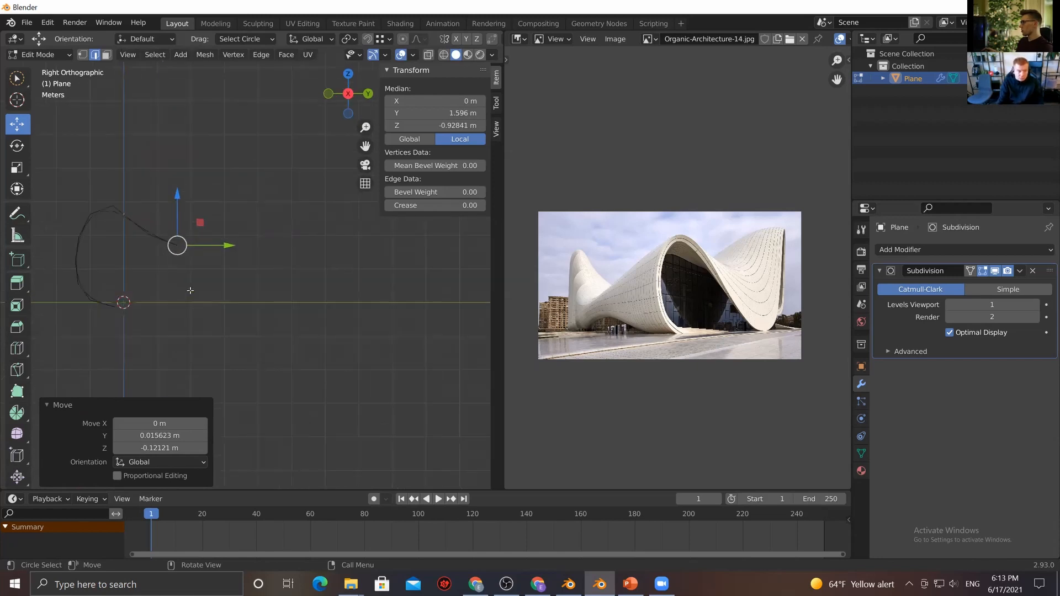
pyautogui.keyDown('shift'); pyautogui.moveTo(189, 294); pyautogui.dragTo(244, 287, button='middle'); pyautogui.keyUp('shift')
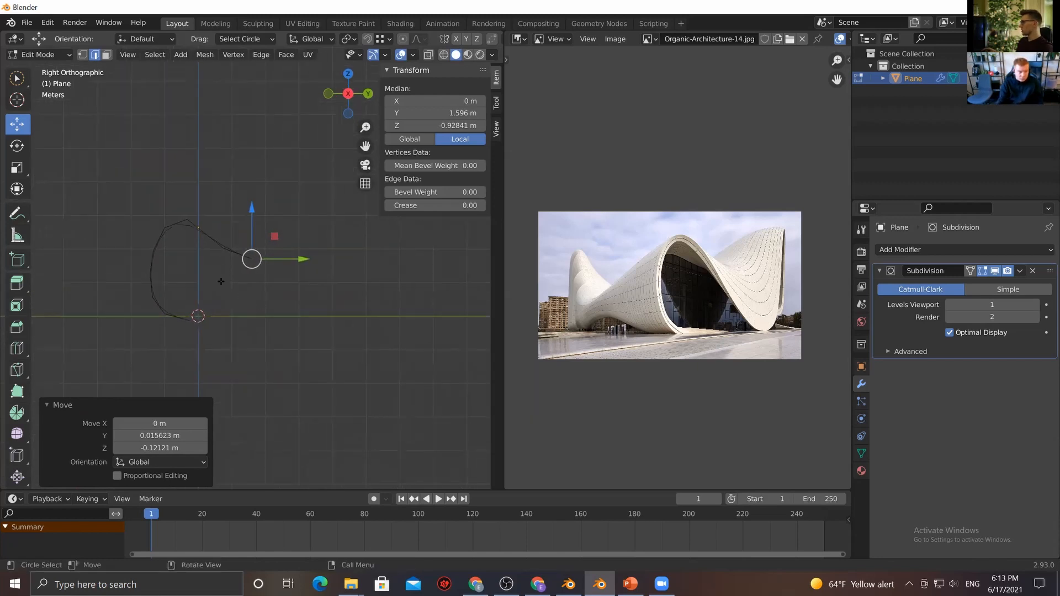
pyautogui.moveTo(274, 236)
pyautogui.mouseDown()
pyautogui.moveTo(264, 249)
pyautogui.moveTo(274, 238)
pyautogui.mouseUp()
pyautogui.moveTo(233, 232); pyautogui.dragTo(229, 232, button='middle')
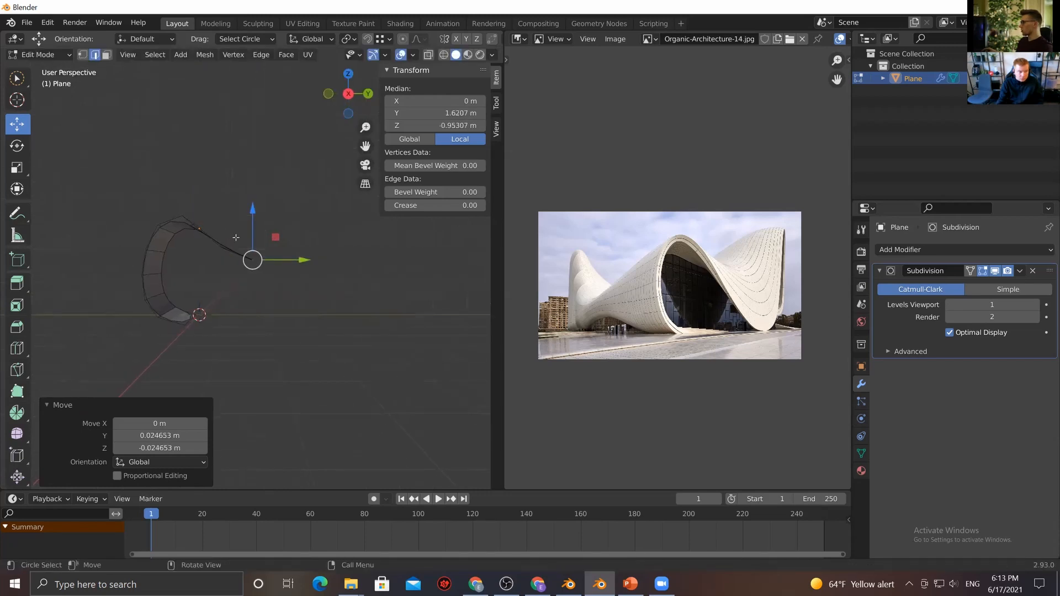
# Try to box-select the strip's second-last edge in the right orthographic view
pyautogui.click(171, 181)
pyautogui.press('`')
pyautogui.click(294, 202)
pyautogui.press('`')
pyautogui.click(349, 169)
pyautogui.press('`')
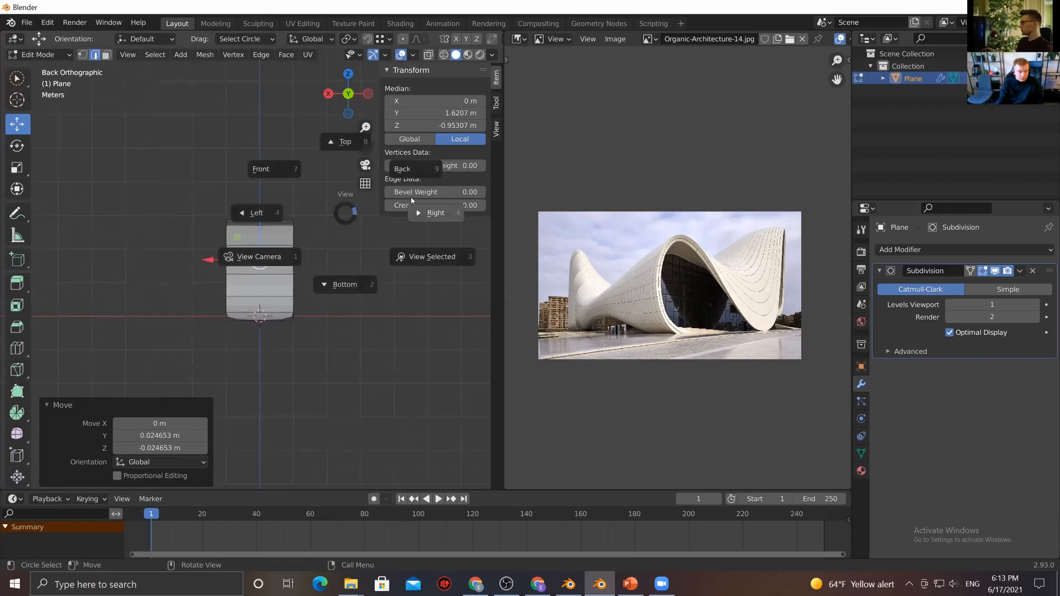
pyautogui.click(428, 202)
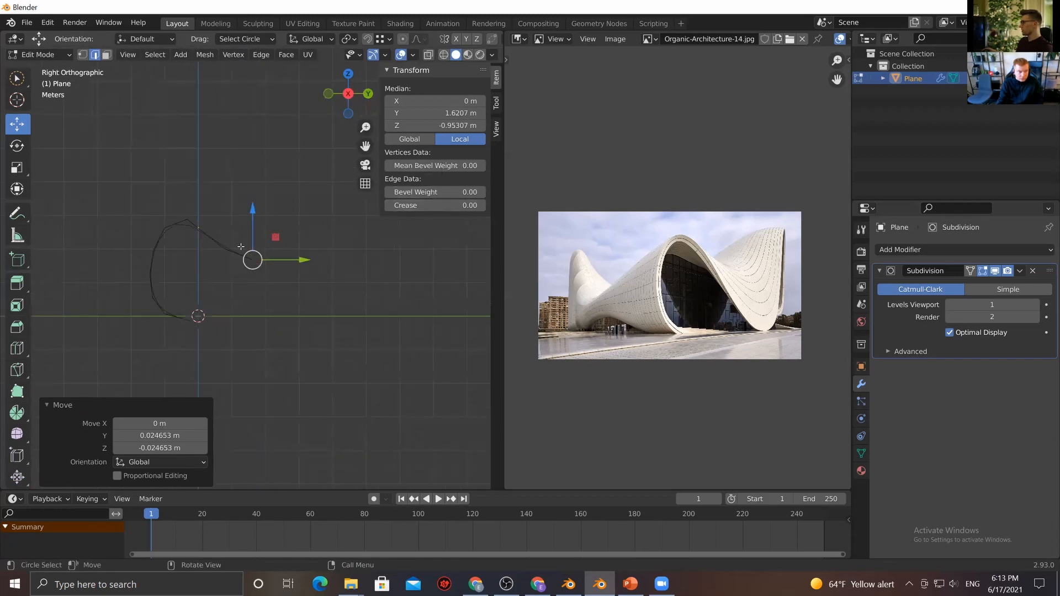
pyautogui.keyDown('shift'); pyautogui.click(189, 224); pyautogui.keyUp('shift')
pyautogui.moveTo(17, 79)
pyautogui.mouseDown()
pyautogui.moveTo(65, 101)
pyautogui.moveTo(67, 117)
pyautogui.mouseUp()
pyautogui.scroll(2, 197, 250)
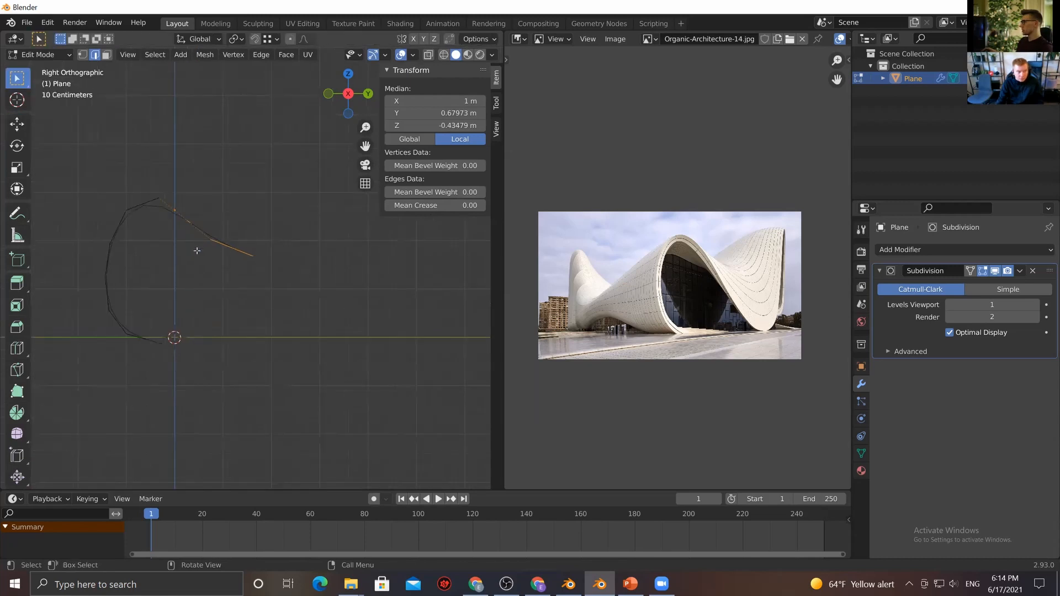
pyautogui.moveTo(232, 216); pyautogui.dragTo(199, 249)
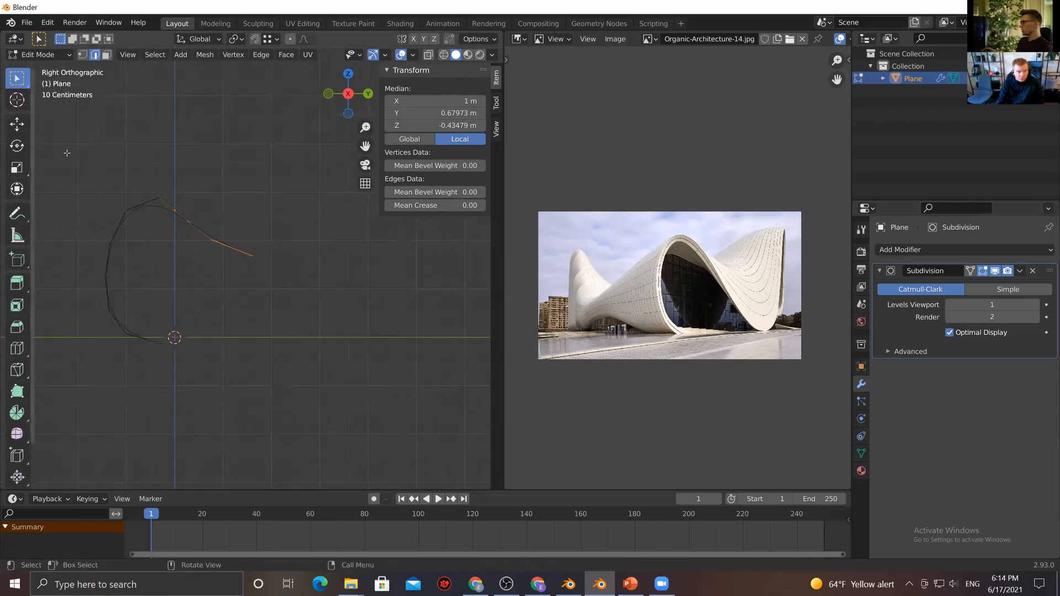
# Try lowering the vertex at the strip's outer bend in vertex selection mode, and undo the move
pyautogui.press('1')
pyautogui.moveTo(226, 212); pyautogui.dragTo(200, 256)
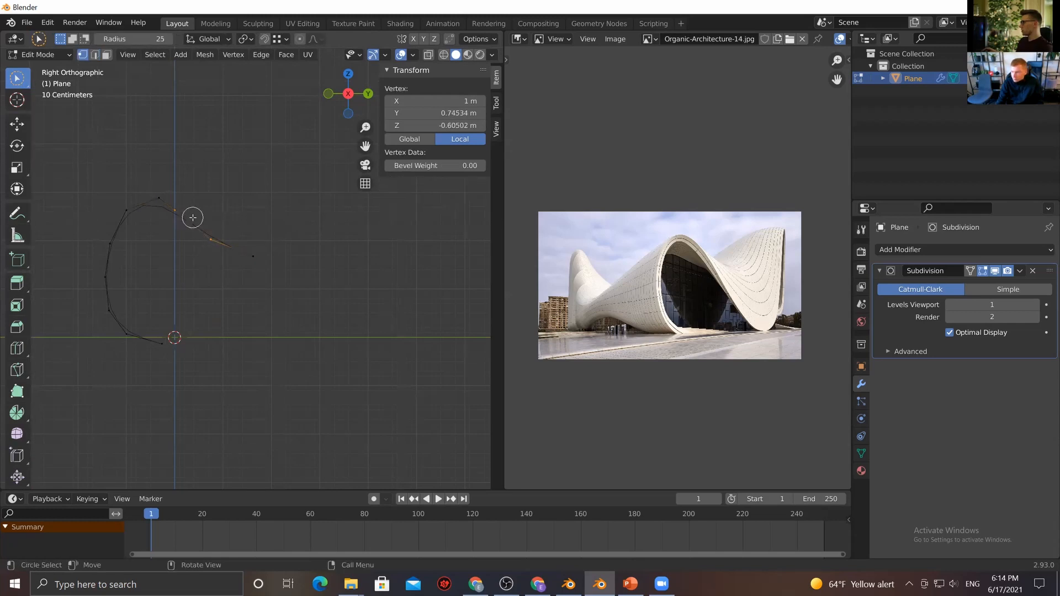
pyautogui.click(16, 123)
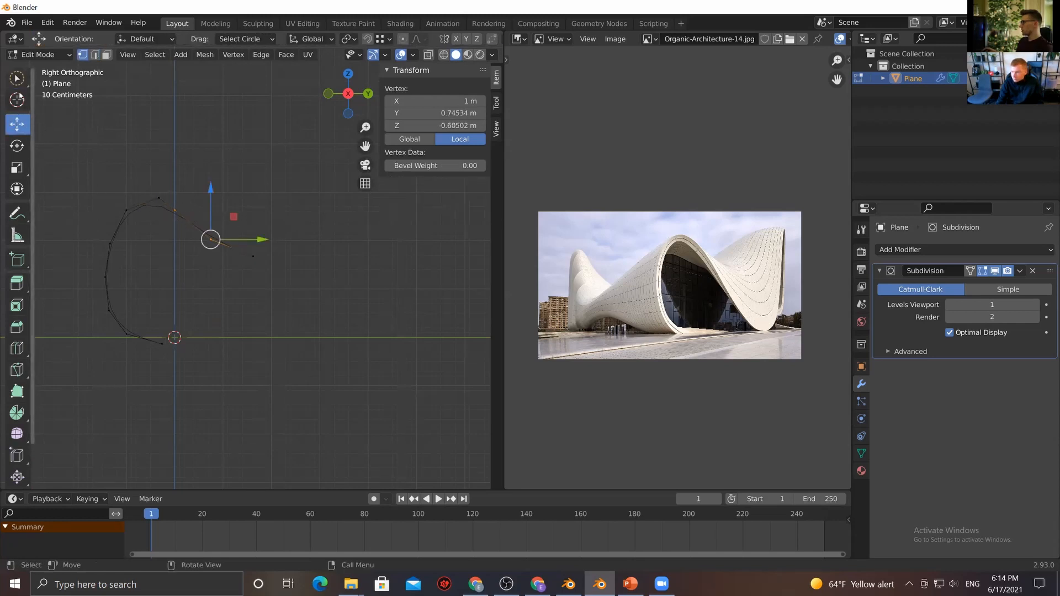
pyautogui.moveTo(233, 217); pyautogui.dragTo(235, 241)
pyautogui.hotkey('ctrl', 'z')
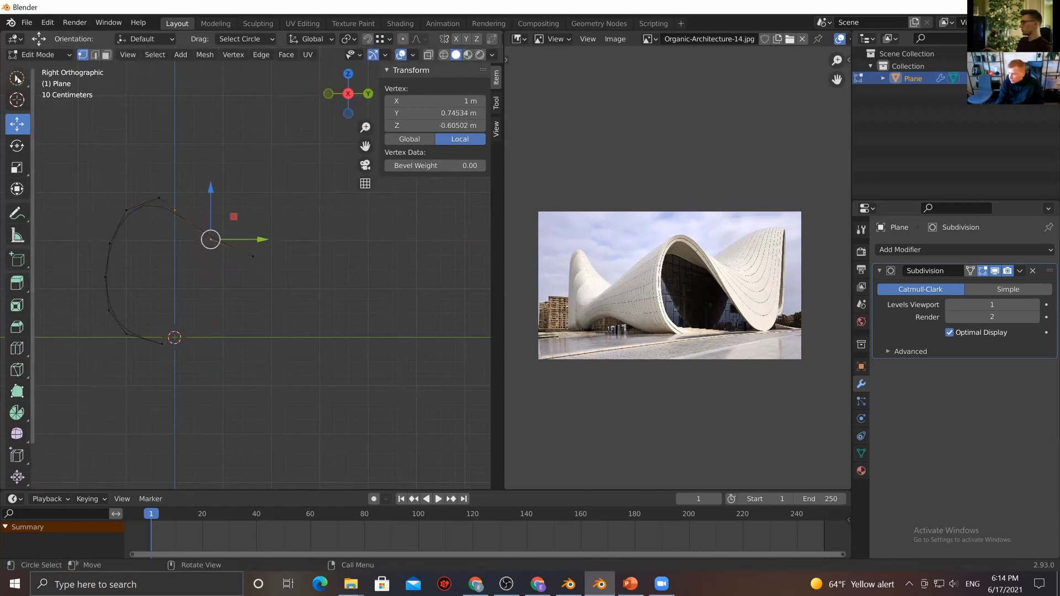
# Select the strip's end edge and move it about 0.36 m along Y and 0.59 m down along Z
pyautogui.moveTo(291, 219); pyautogui.dragTo(259, 230, button='middle')
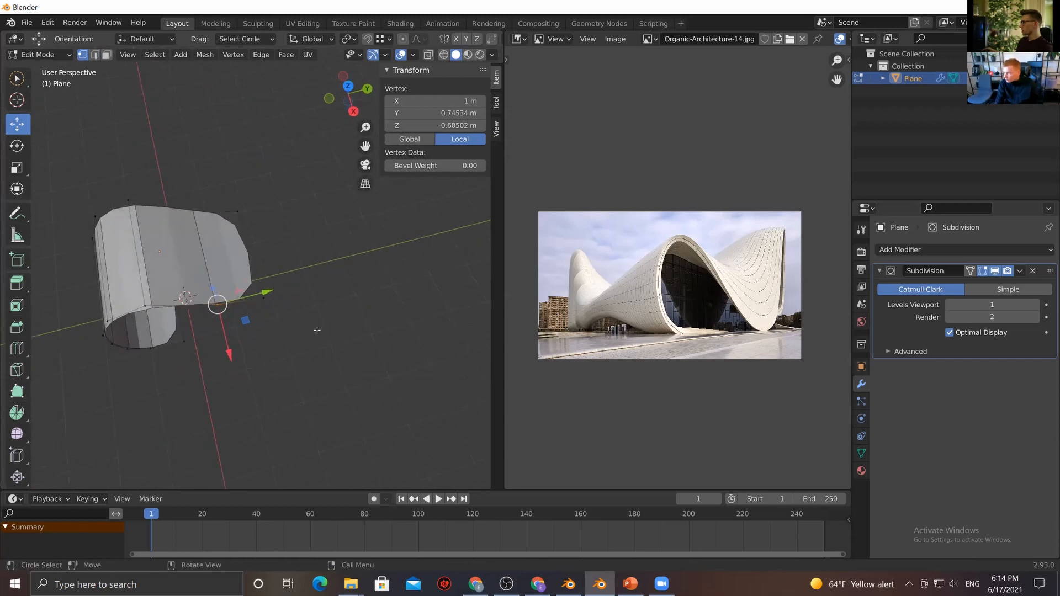
pyautogui.press('2')
pyautogui.click(256, 250)
pyautogui.moveTo(277, 265)
pyautogui.mouseDown(button='middle')
pyautogui.moveTo(286, 279)
pyautogui.moveTo(279, 247)
pyautogui.mouseUp(button='middle')
pyautogui.moveTo(274, 232); pyautogui.dragTo(280, 256)
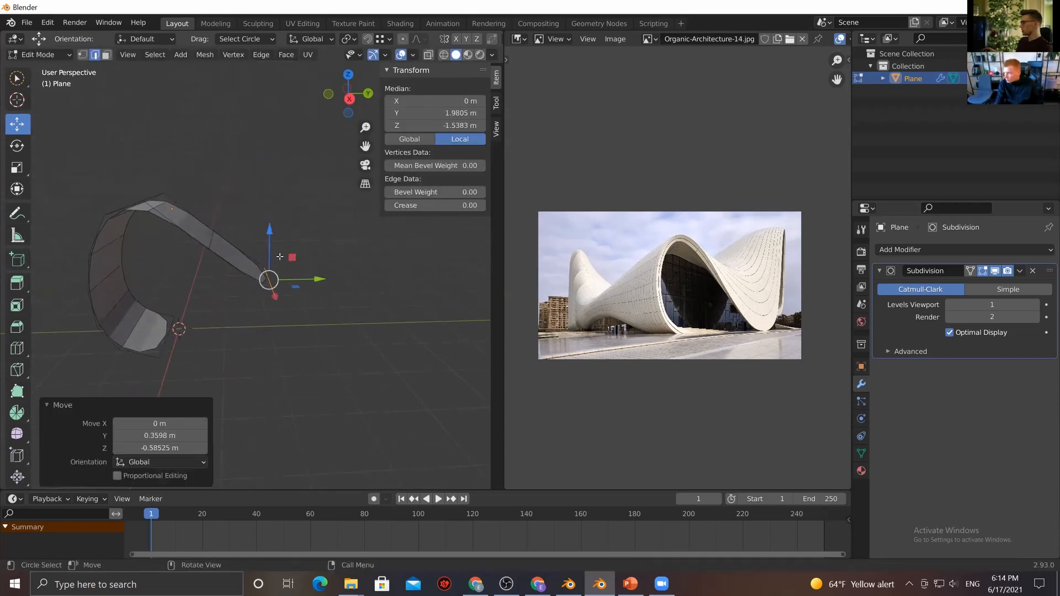
# Set up the right orthographic view with vertex selection and X-ray enabled, and clear the selection
pyautogui.moveTo(206, 232); pyautogui.dragTo(209, 236)
pyautogui.press('`')
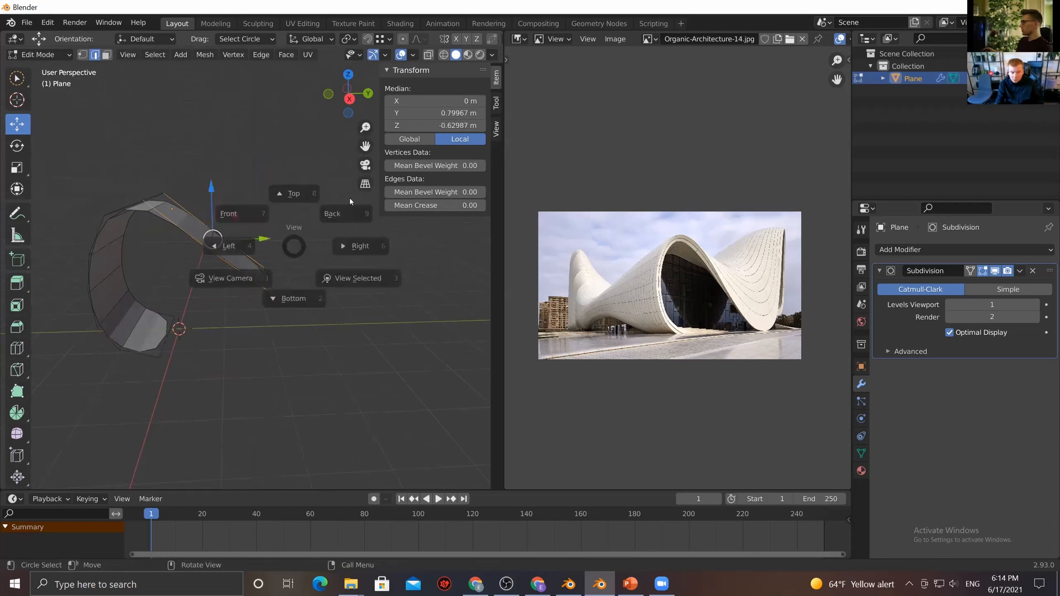
pyautogui.click(348, 204)
pyautogui.press('KP_3')
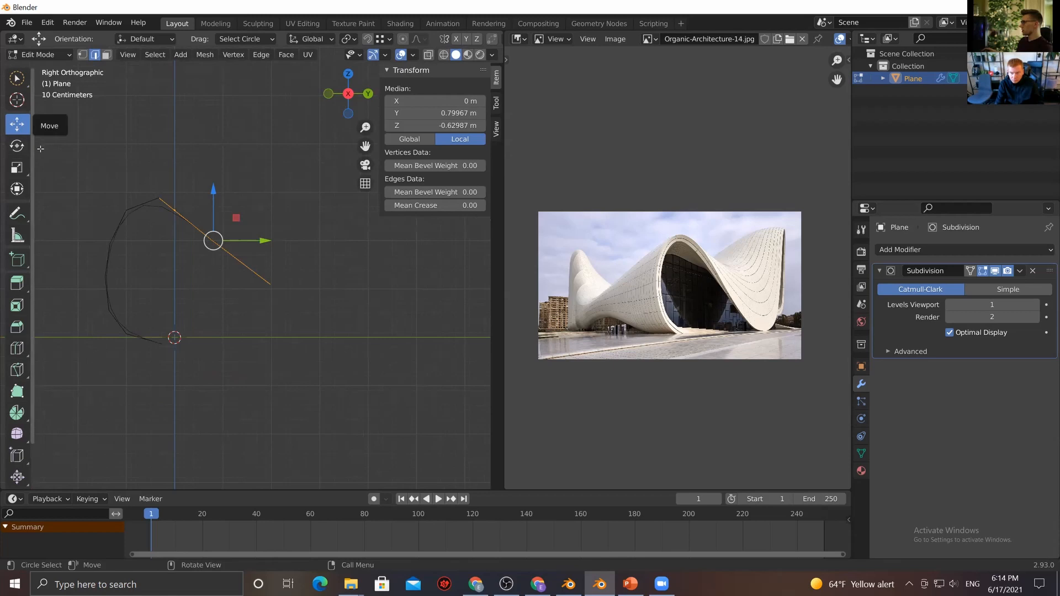
pyautogui.press('1')
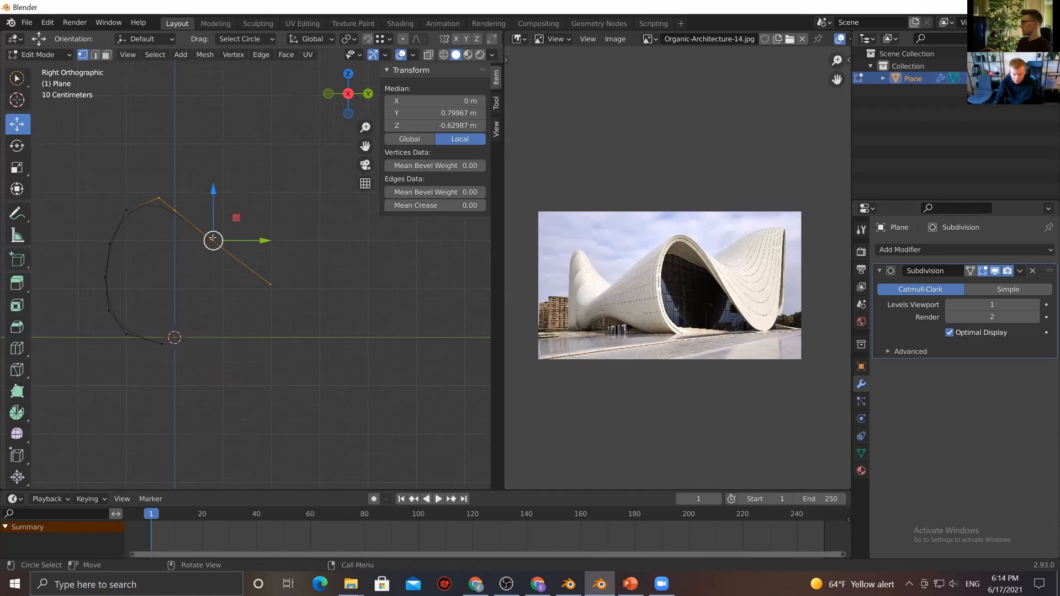
pyautogui.click(427, 56)
pyautogui.click(253, 150)
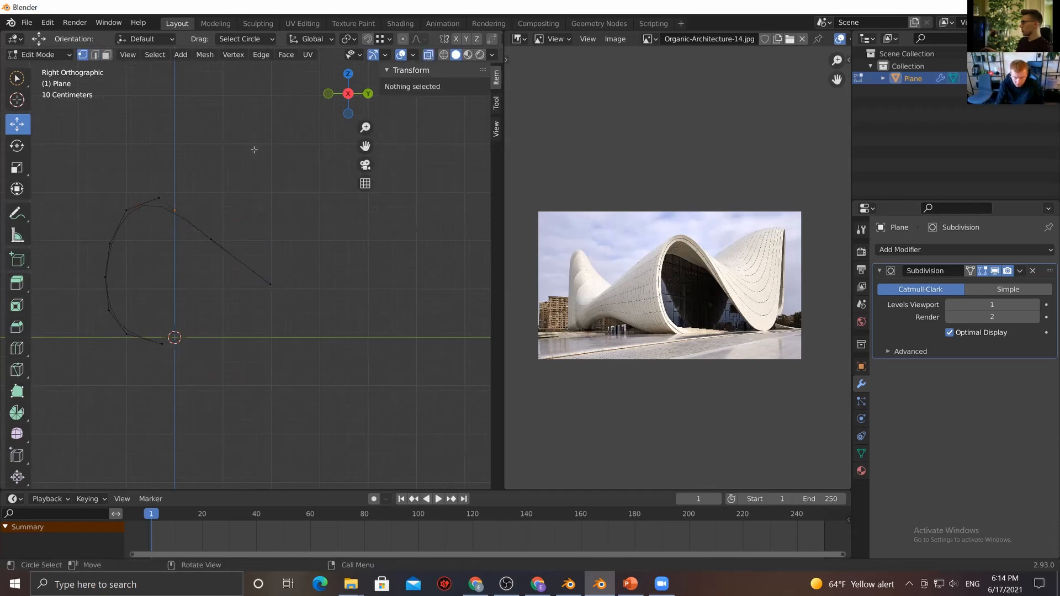
# Box-select and lower the outer bend vertices about 0.34 m, and move the end vertices to about Y 2.07 m, Z -1.21 m
pyautogui.click(17, 78)
pyautogui.click(61, 109)
pyautogui.moveTo(198, 223); pyautogui.dragTo(230, 257)
pyautogui.click(26, 122)
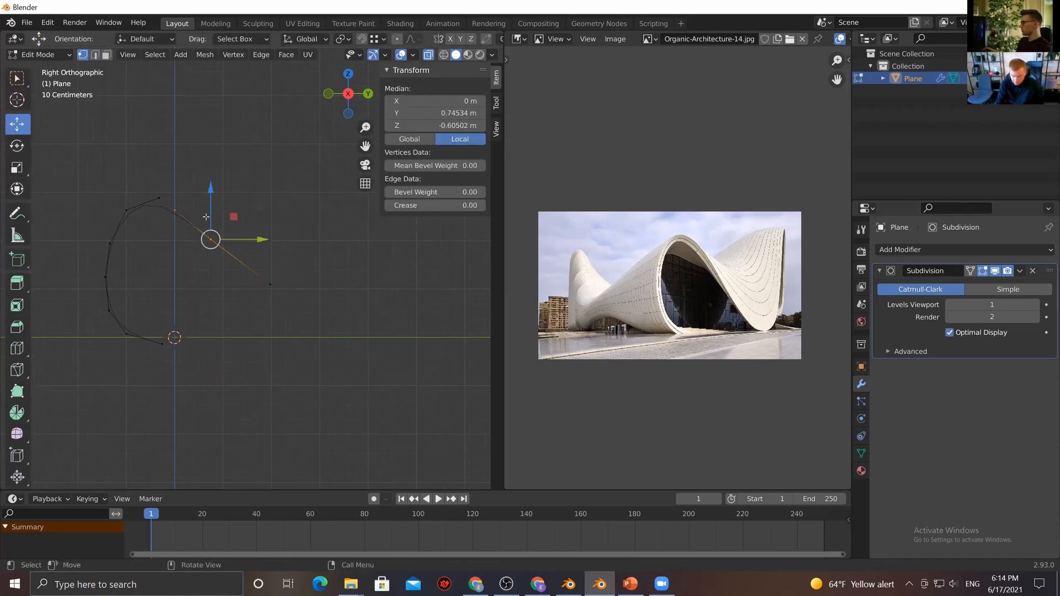
pyautogui.moveTo(214, 200); pyautogui.dragTo(215, 218)
pyautogui.moveTo(291, 281); pyautogui.dragTo(253, 306)
pyautogui.moveTo(277, 254); pyautogui.dragTo(307, 256)
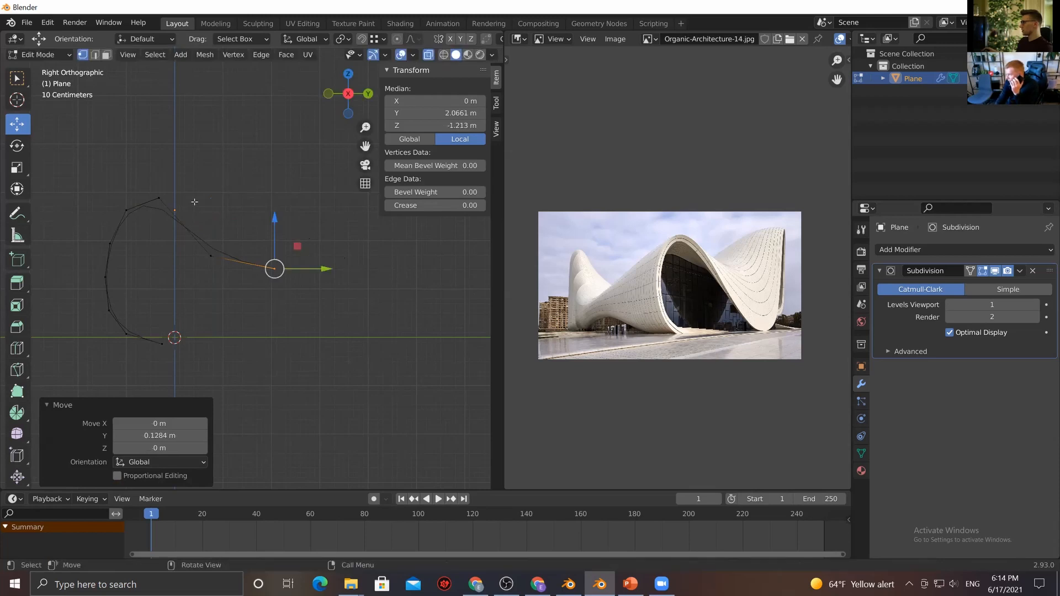
# Move a single outer bend vertex slightly in the side view and undo the last two changes
pyautogui.click(192, 306)
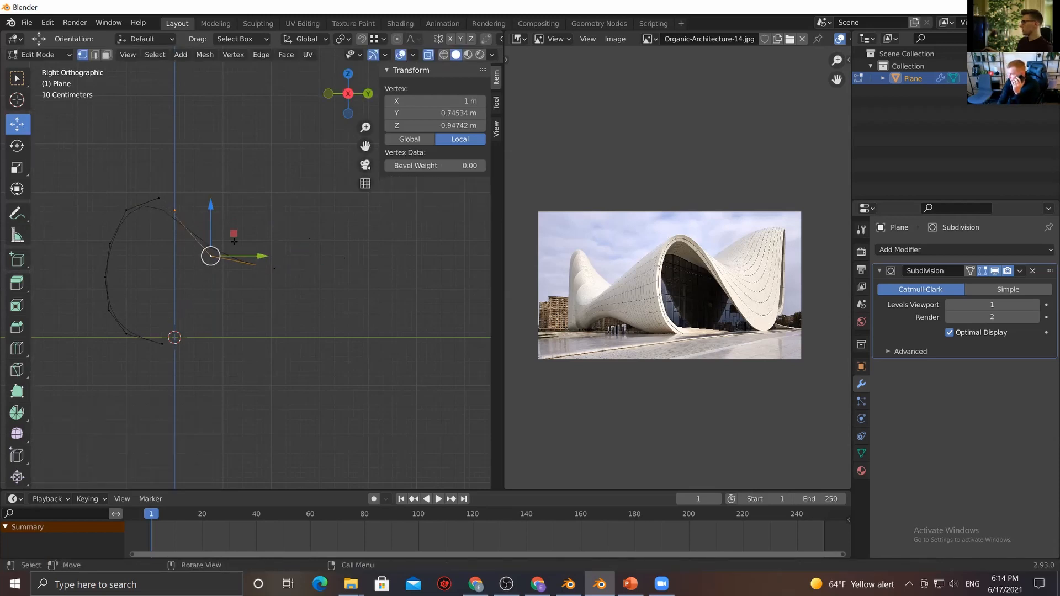
pyautogui.moveTo(233, 223); pyautogui.dragTo(272, 268)
pyautogui.click(159, 198)
pyautogui.hotkey('ctrl', 'z')
pyautogui.hotkey('ctrl', 'z')
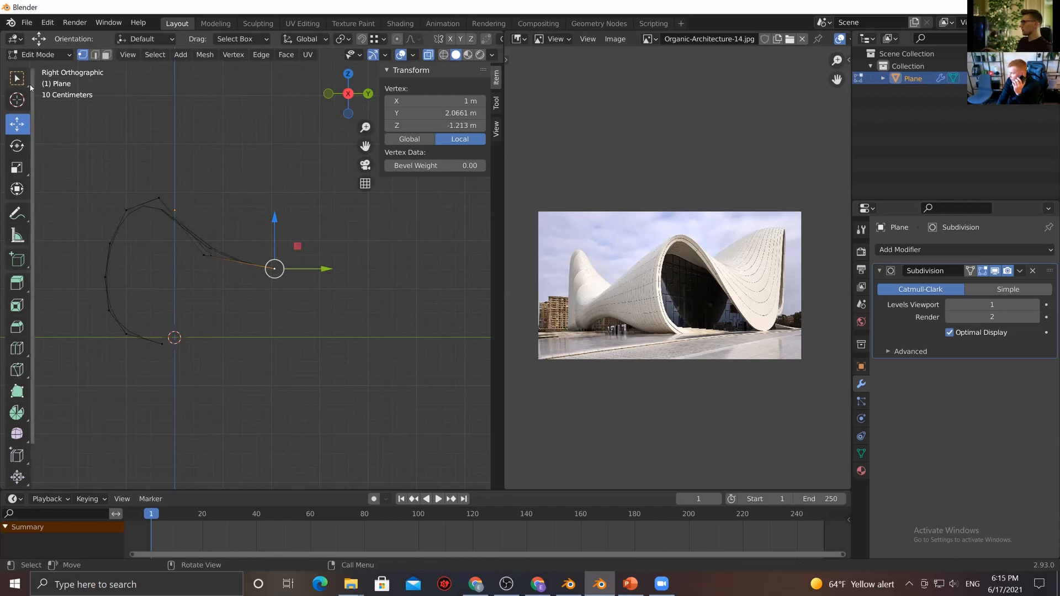
# Box-select the strip's topmost crest vertices and move them along Y to line up with the vertical axis
pyautogui.press('w')
pyautogui.moveTo(135, 160); pyautogui.dragTo(193, 268)
pyautogui.press('g')
pyautogui.click(208, 220)
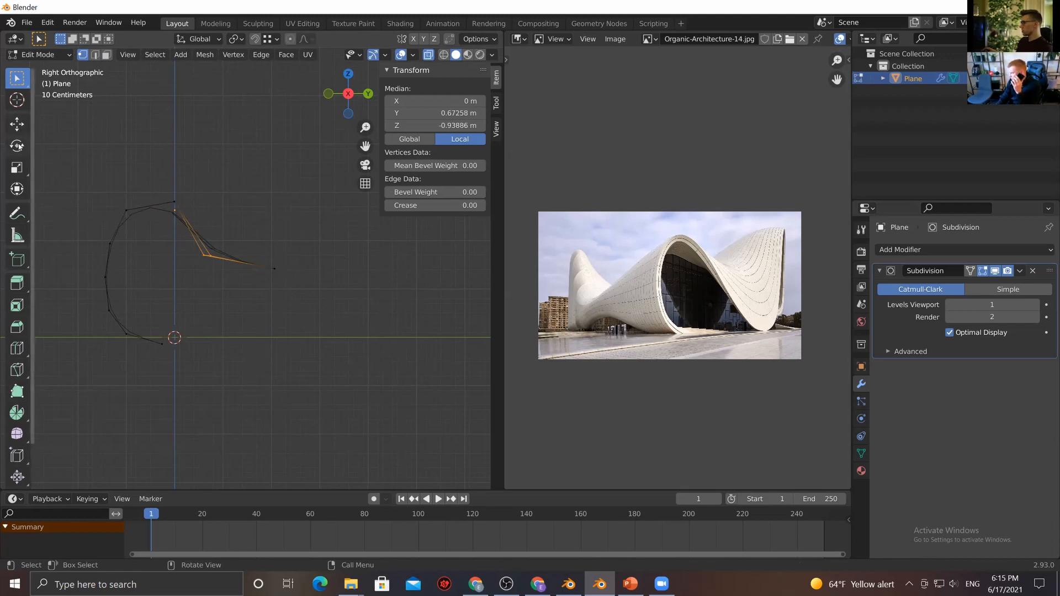
# Select both vertices of the outer bend edge and scale them to 0 along Y to align them
pyautogui.moveTo(277, 300)
pyautogui.mouseDown(button='middle')
pyautogui.moveTo(286, 360)
pyautogui.moveTo(262, 322)
pyautogui.mouseUp(button='middle')
pyautogui.hotkey('alt', 'a')
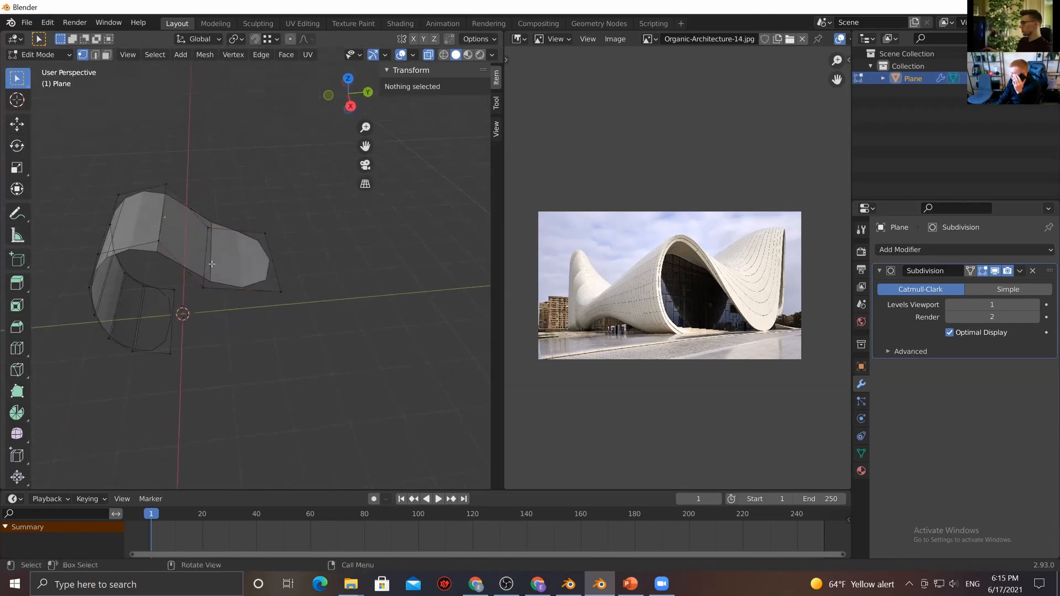
pyautogui.click(16, 167)
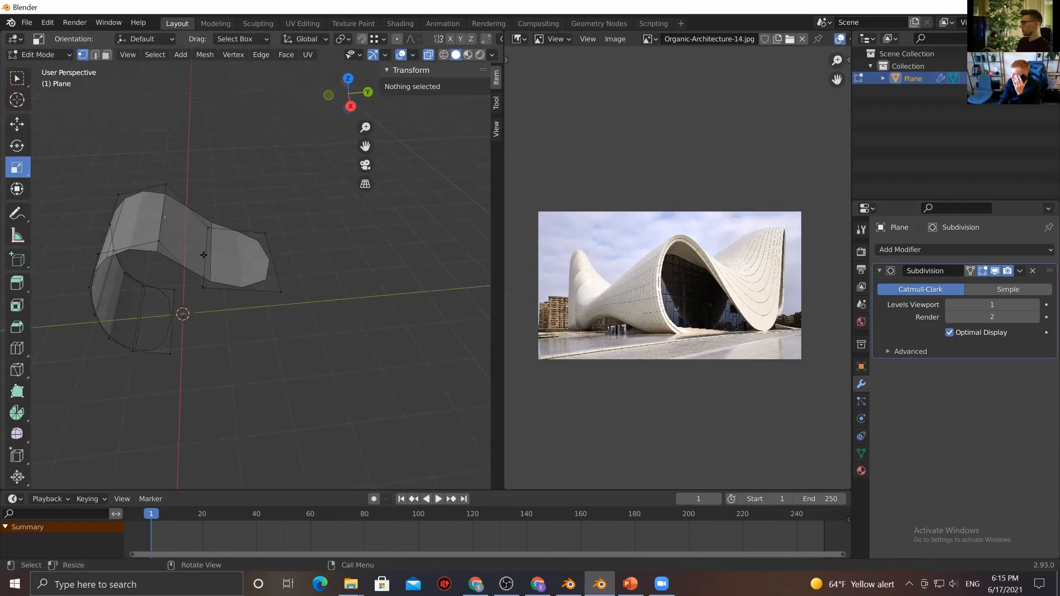
pyautogui.click(205, 254)
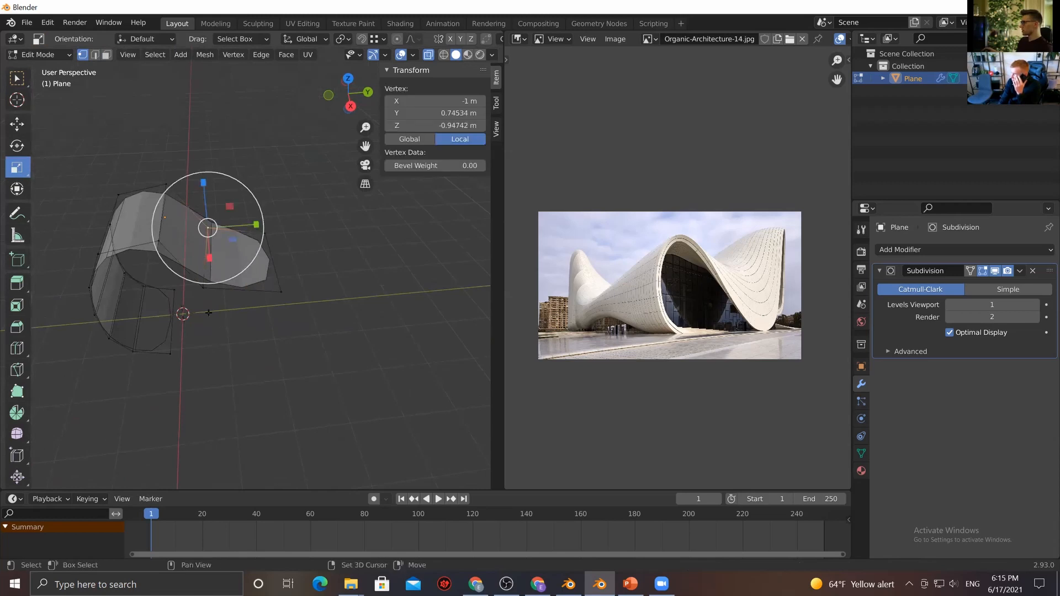
pyautogui.moveTo(17, 78); pyautogui.dragTo(49, 82)
pyautogui.click(204, 287)
pyautogui.keyDown('shift'); pyautogui.click(209, 212); pyautogui.keyUp('shift')
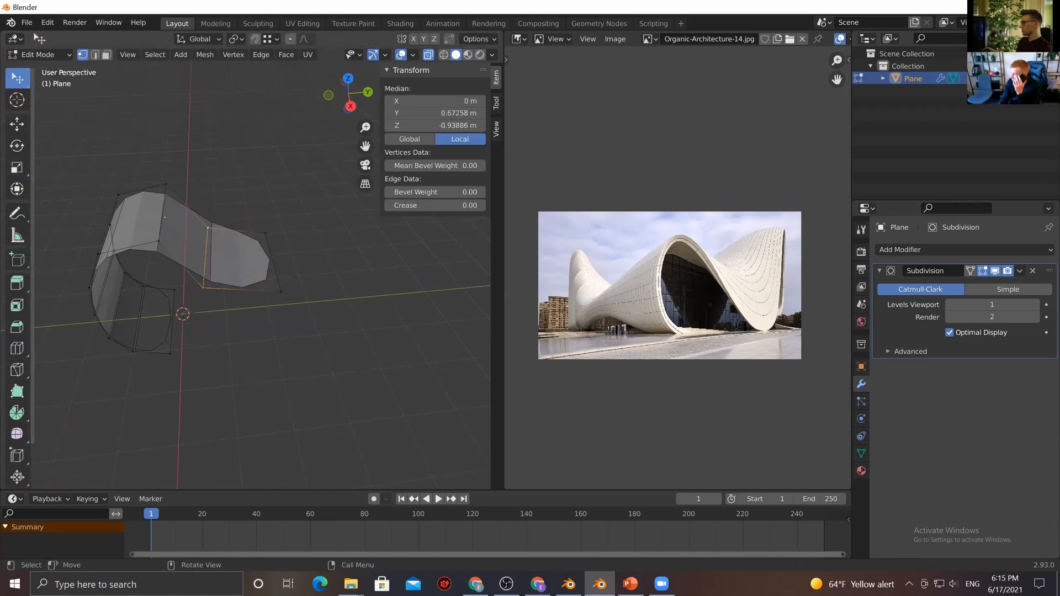
pyautogui.click(16, 167)
pyautogui.moveTo(254, 251); pyautogui.dragTo(214, 251)
pyautogui.write('0')
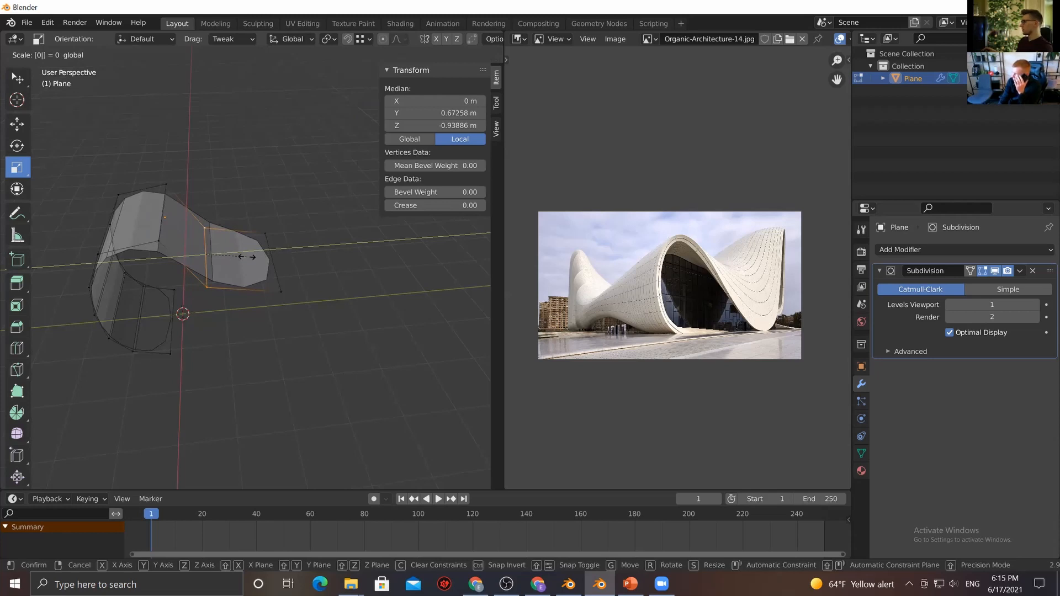
pyautogui.press('Return')
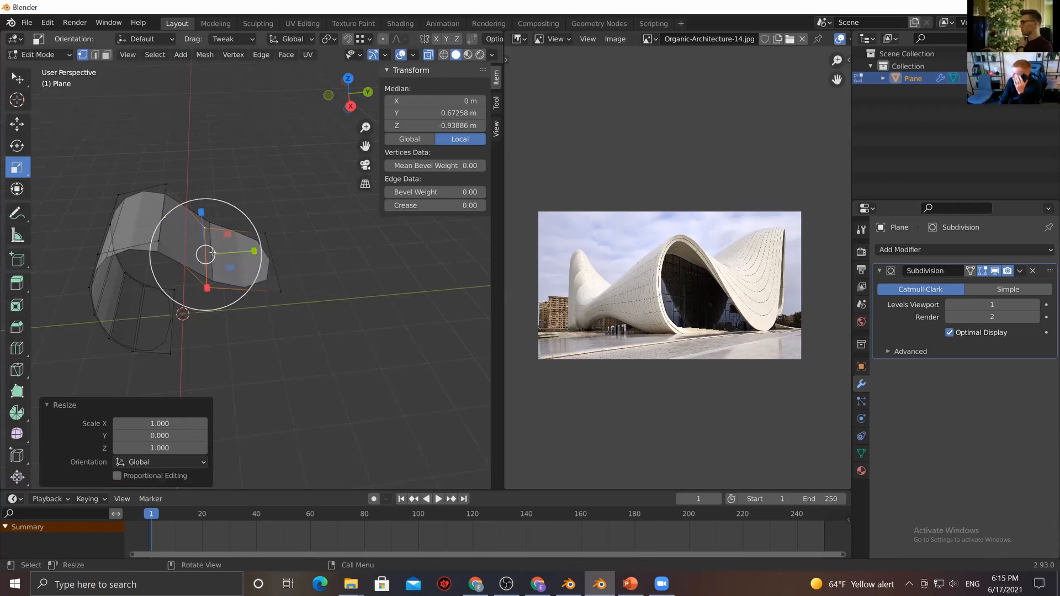
pyautogui.press('`')
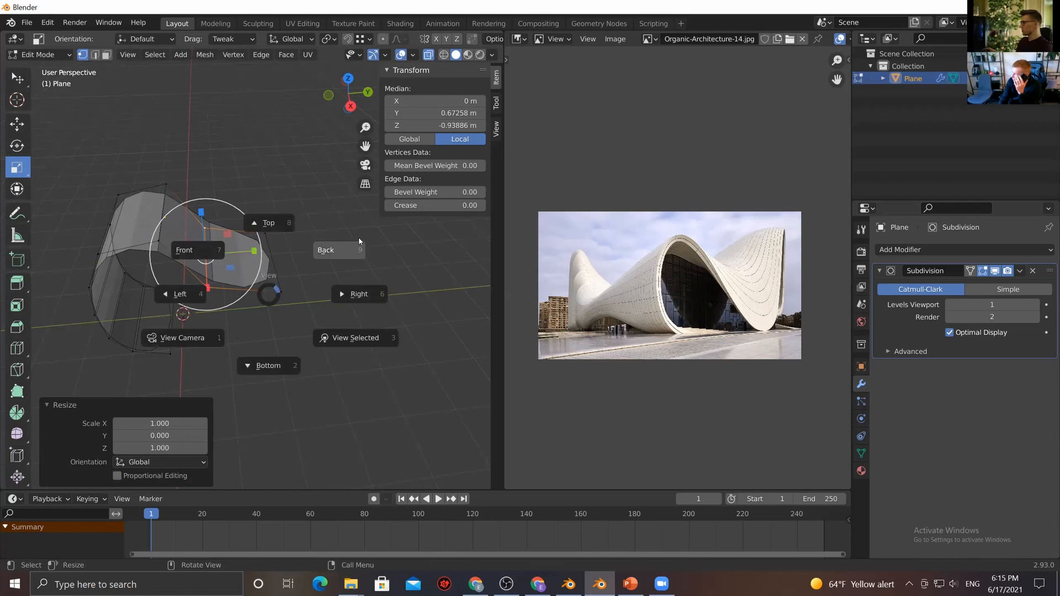
# Box-select the crest vertices in the right orthographic view and move them about 0.56 m along negative Y and 0.1 m upward
pyautogui.click(377, 294)
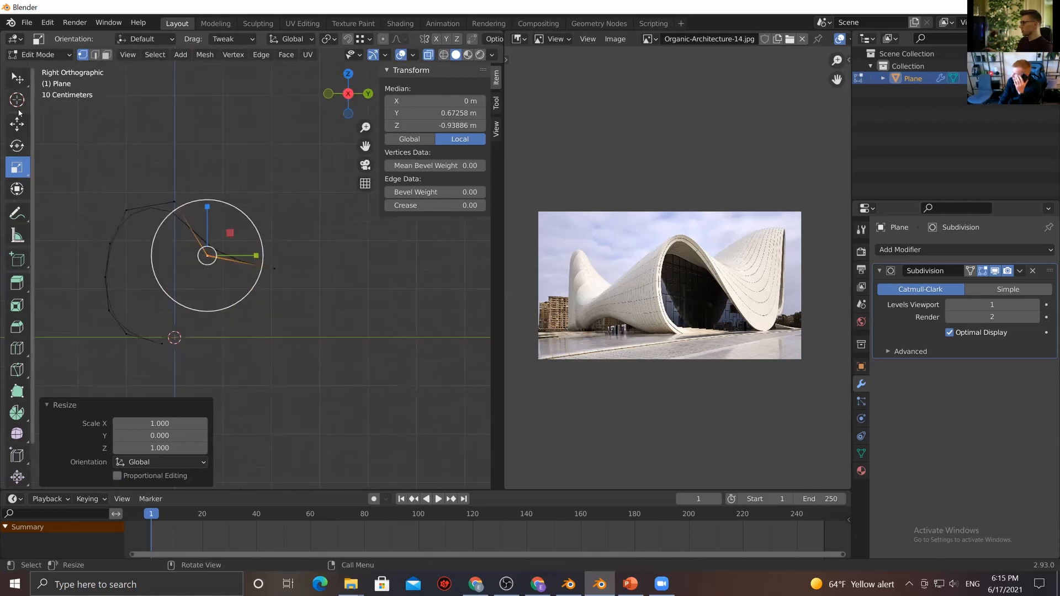
pyautogui.click(16, 78)
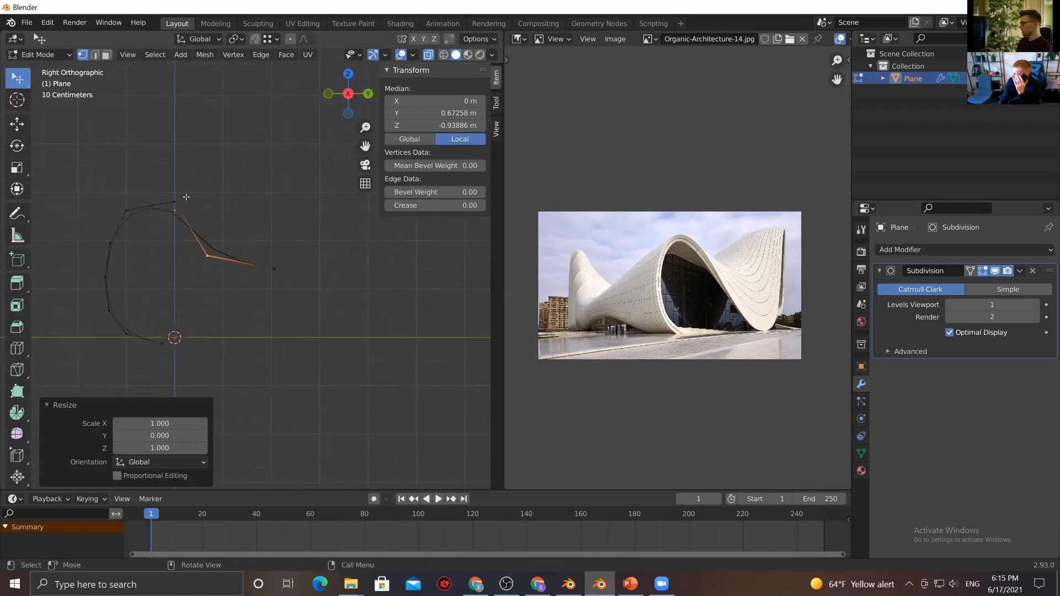
pyautogui.moveTo(17, 78)
pyautogui.mouseDown()
pyautogui.moveTo(83, 109)
pyautogui.moveTo(86, 132)
pyautogui.moveTo(83, 106)
pyautogui.mouseUp()
pyautogui.moveTo(159, 175); pyautogui.dragTo(194, 216)
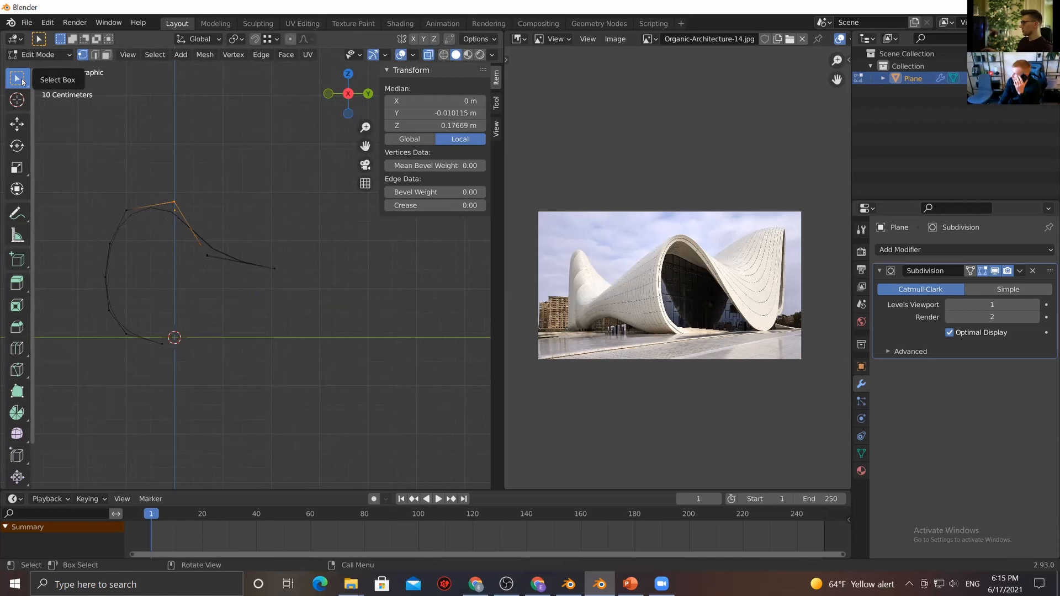
pyautogui.scroll(2, 129, 258)
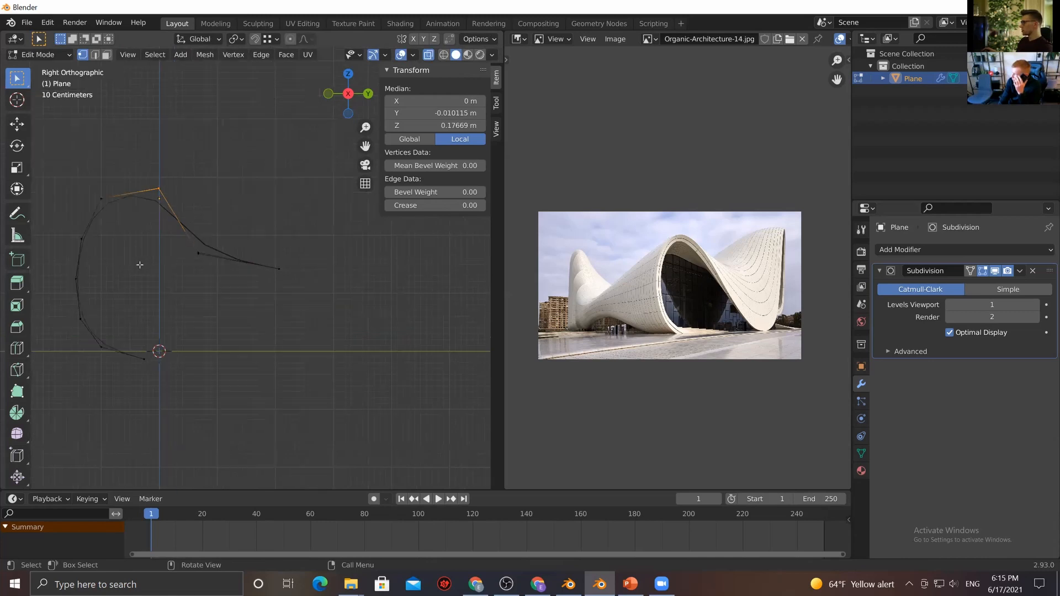
pyautogui.keyDown('shift'); pyautogui.moveTo(131, 266); pyautogui.dragTo(208, 264, button='middle'); pyautogui.keyUp('shift')
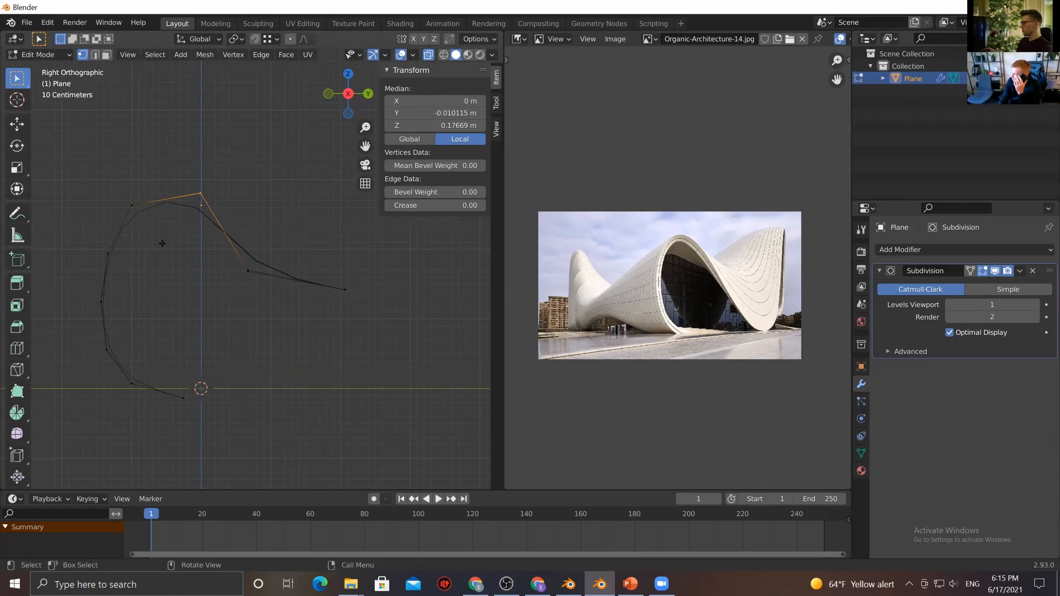
pyautogui.press('g')
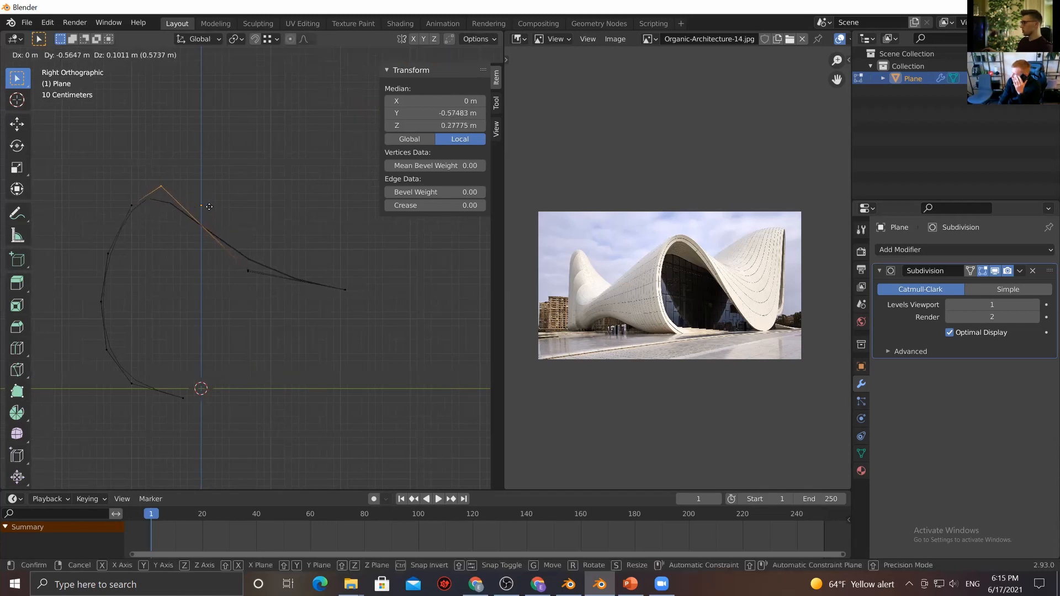
pyautogui.click(210, 208)
# Box-select the bend vertices beside the crest and move them up toward the crest along negative Y
pyautogui.moveTo(254, 244); pyautogui.dragTo(223, 315)
pyautogui.press('g')
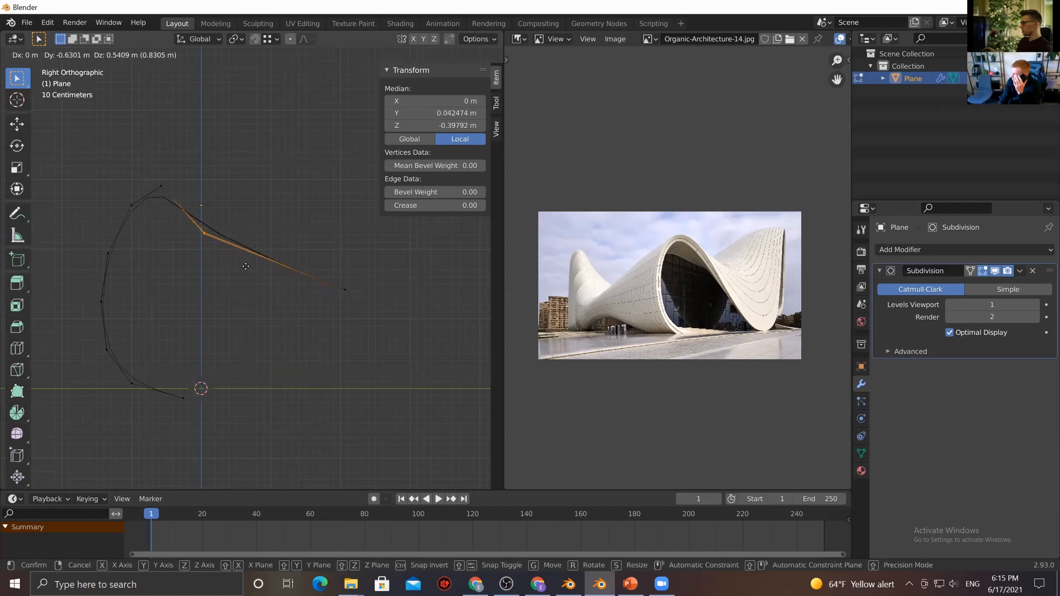
pyautogui.click(234, 239)
# Box-select the strip's free end vertices and move them outward and down to about Y 3.66 m, Z -2.27 m
pyautogui.moveTo(316, 235); pyautogui.dragTo(402, 322)
pyautogui.press('g')
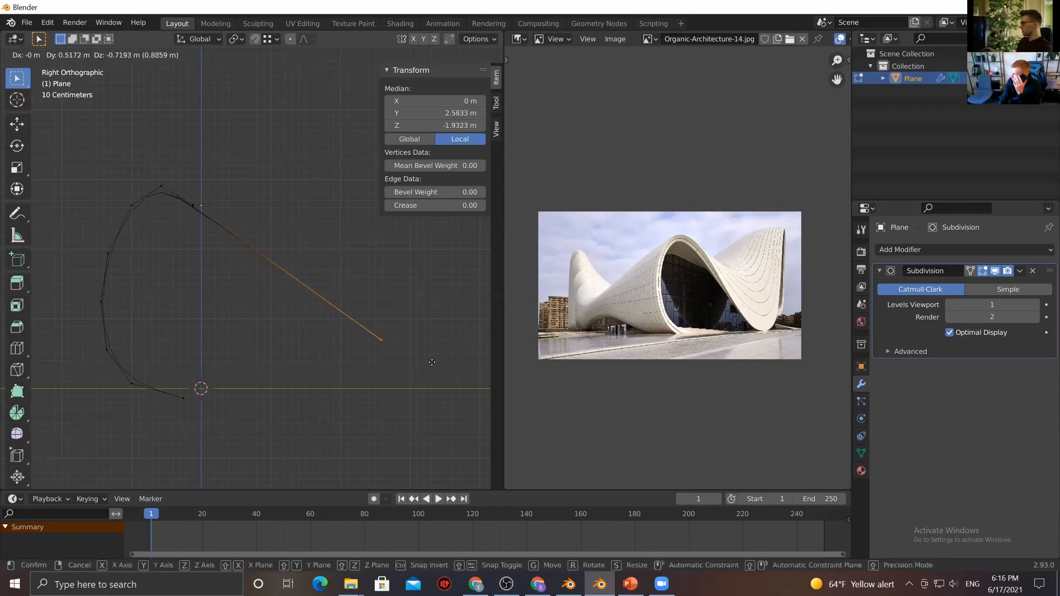
pyautogui.click(483, 381)
pyautogui.scroll(-3, 273, 348)
pyautogui.moveTo(271, 324); pyautogui.dragTo(336, 317, button='middle')
pyautogui.moveTo(304, 258); pyautogui.dragTo(309, 309, button='middle')
pyautogui.press('g')
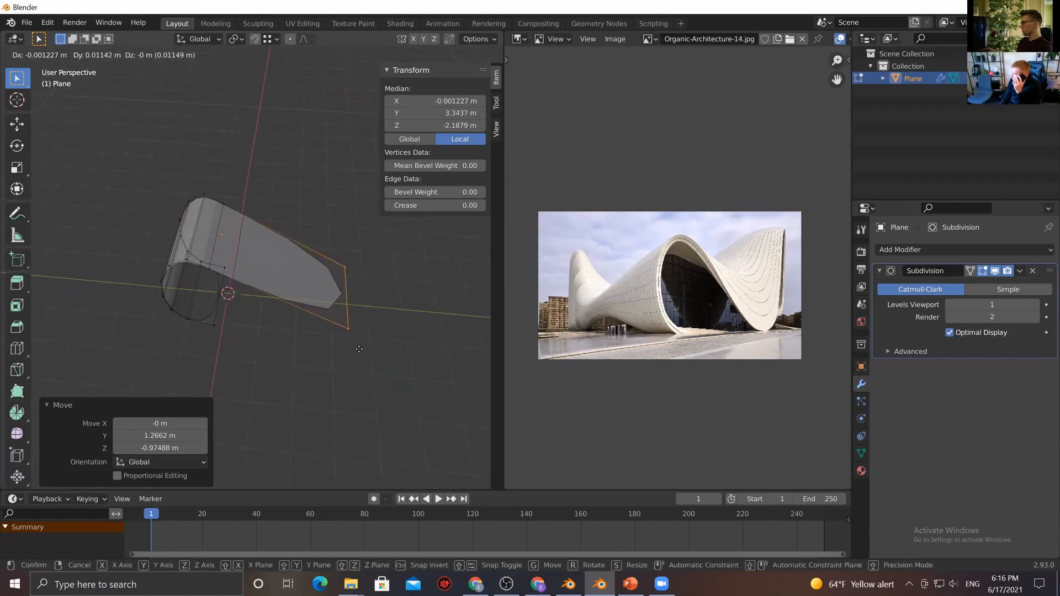
pyautogui.click(360, 350)
# Add a loop cut with 6 evenly spaced cuts across the long sloping face, without sliding them
pyautogui.hotkey('ctrl', 'r')
pyautogui.scroll(2, 324, 319)
pyautogui.scroll(1, 324, 319)
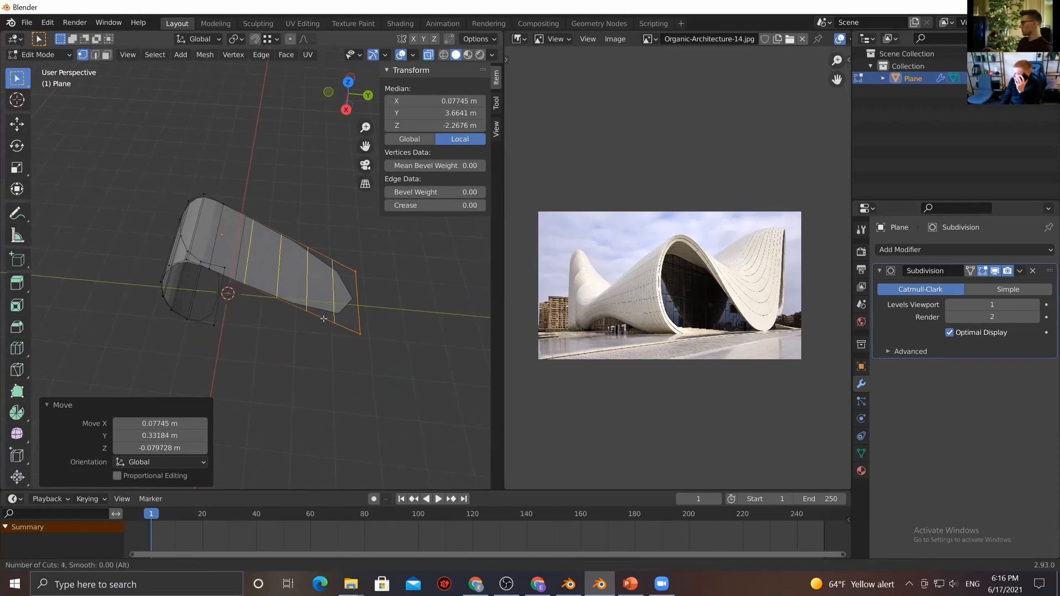
pyautogui.scroll(2, 323, 318)
pyautogui.click(324, 318)
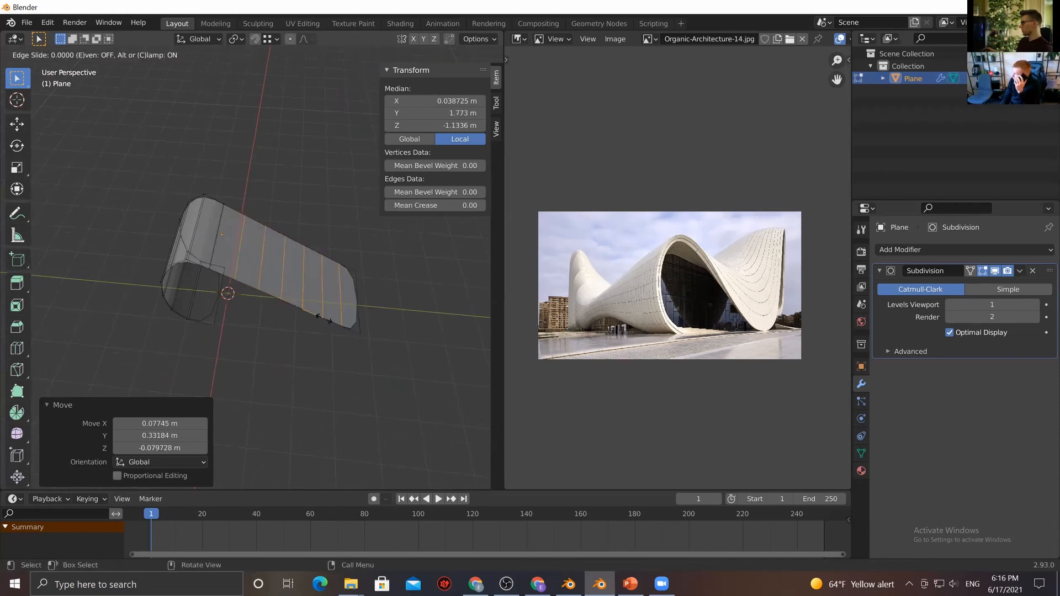
pyautogui.rightClick(323, 325)
# Select the vertices just past the crest in the right orthographic view and raise them about 0.3 m
pyautogui.moveTo(306, 347); pyautogui.dragTo(288, 297, button='middle')
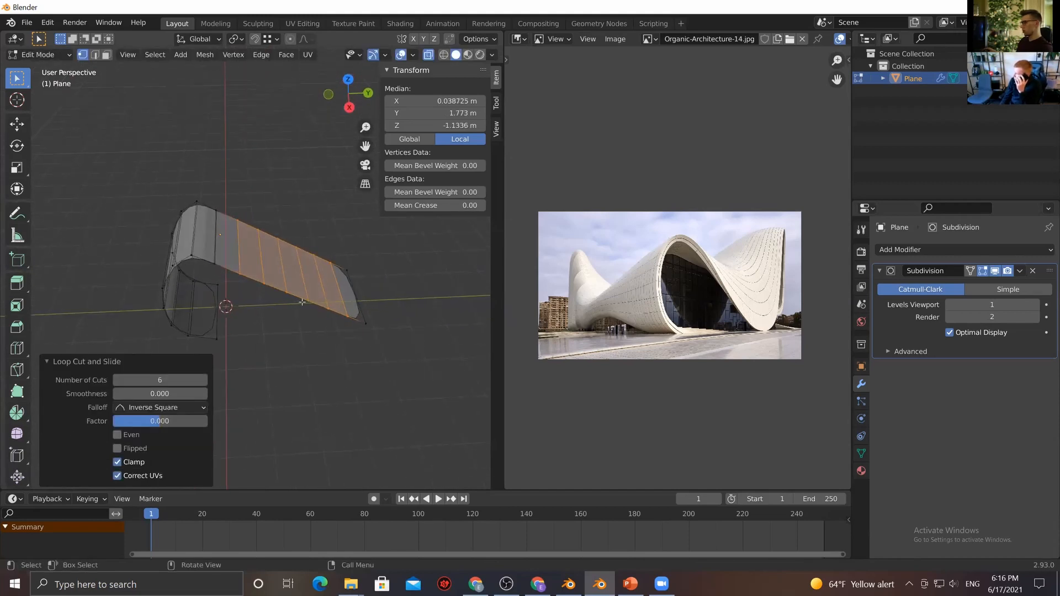
pyautogui.press('`')
pyautogui.click(384, 303)
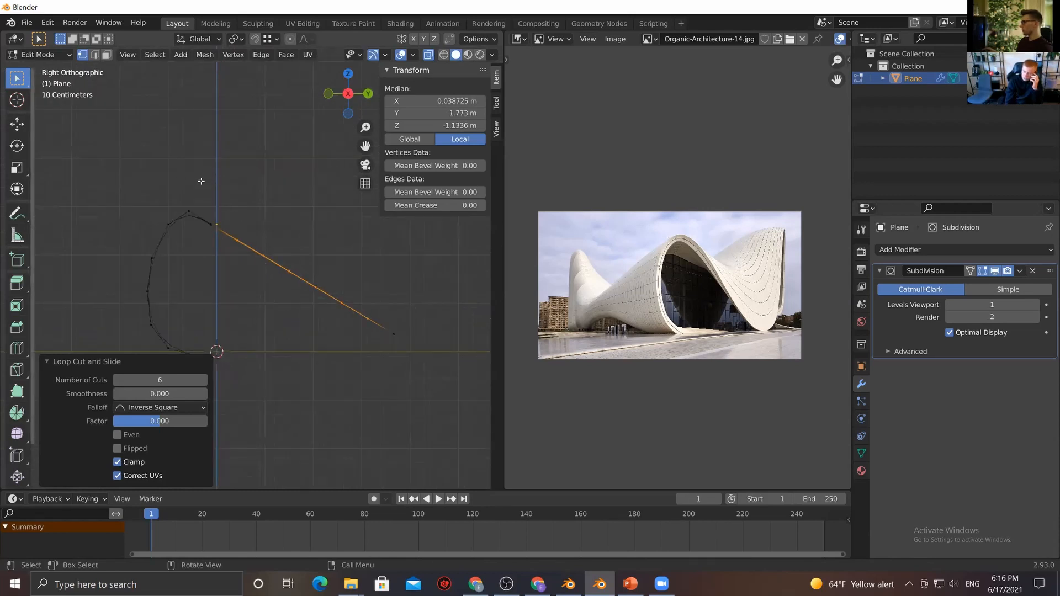
pyautogui.click(210, 224)
pyautogui.press('g')
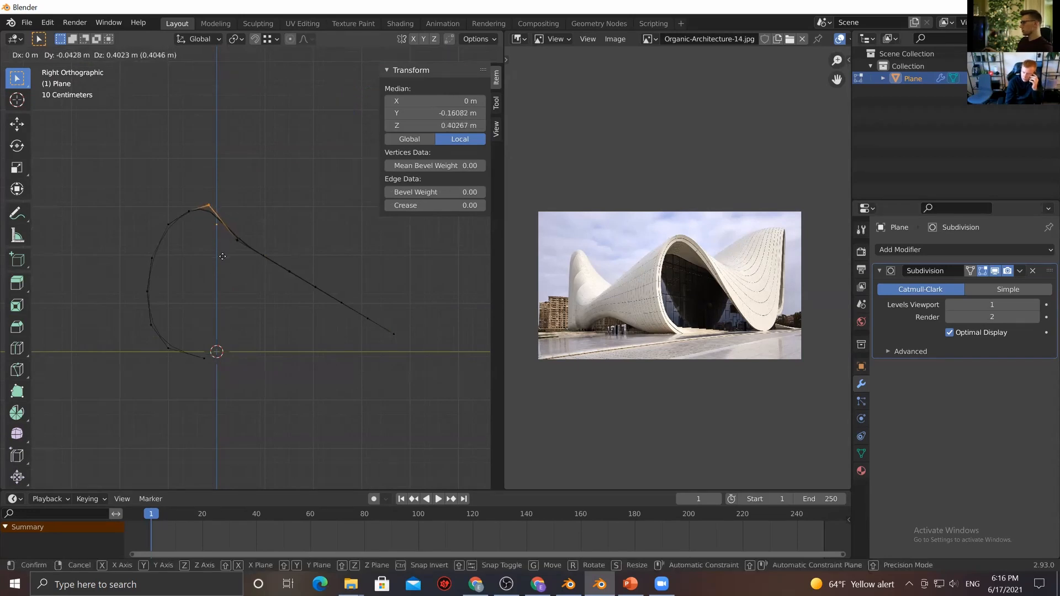
pyautogui.click(220, 244)
# Select the first two loop-cut rows below the crest in turn and lower them to start a concave slope
pyautogui.moveTo(241, 226); pyautogui.dragTo(255, 276)
pyautogui.click(237, 239)
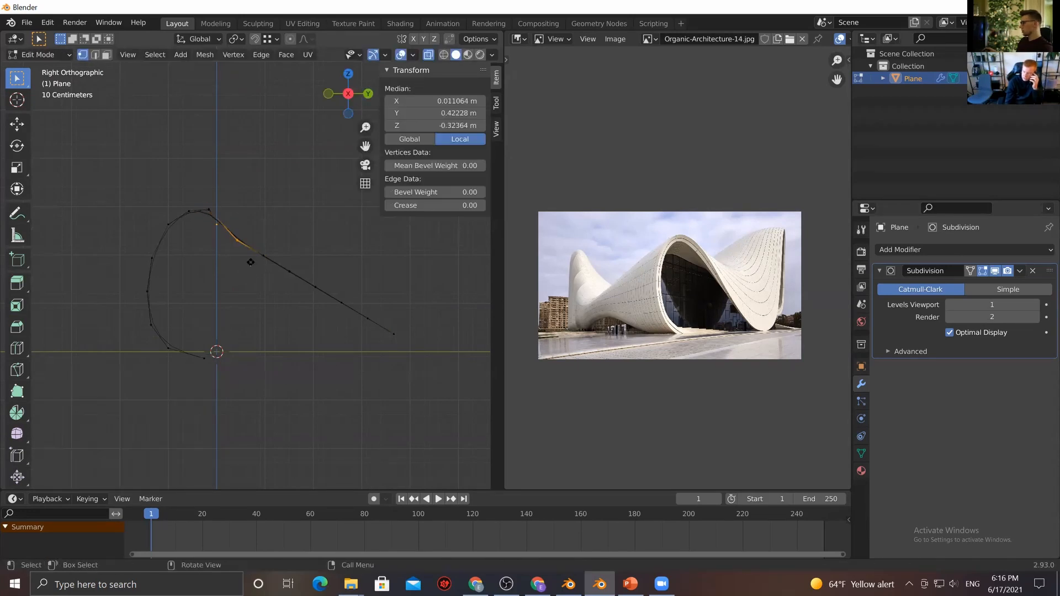
pyautogui.press('g')
pyautogui.click(260, 261)
pyautogui.moveTo(258, 232); pyautogui.dragTo(269, 281)
pyautogui.press('g')
pyautogui.click(271, 347)
# Box-select the third and fourth loop-cut rows in turn and lower them close to ground level
pyautogui.moveTo(291, 225); pyautogui.dragTo(315, 307)
pyautogui.moveTo(278, 243); pyautogui.dragTo(305, 321)
pyautogui.press('g')
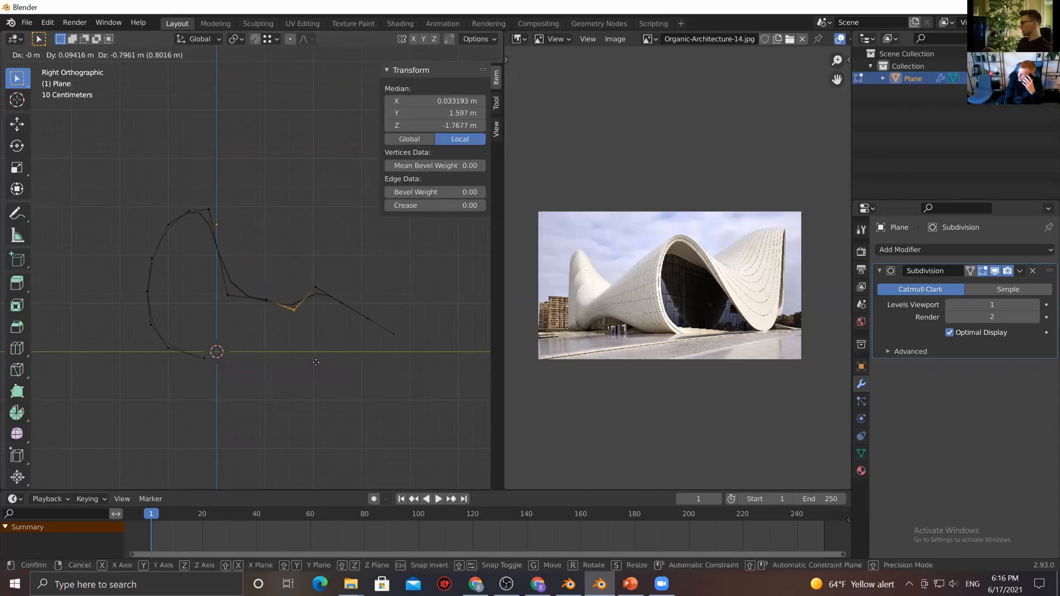
pyautogui.click(314, 381)
pyautogui.moveTo(307, 259); pyautogui.dragTo(335, 326)
pyautogui.press('g')
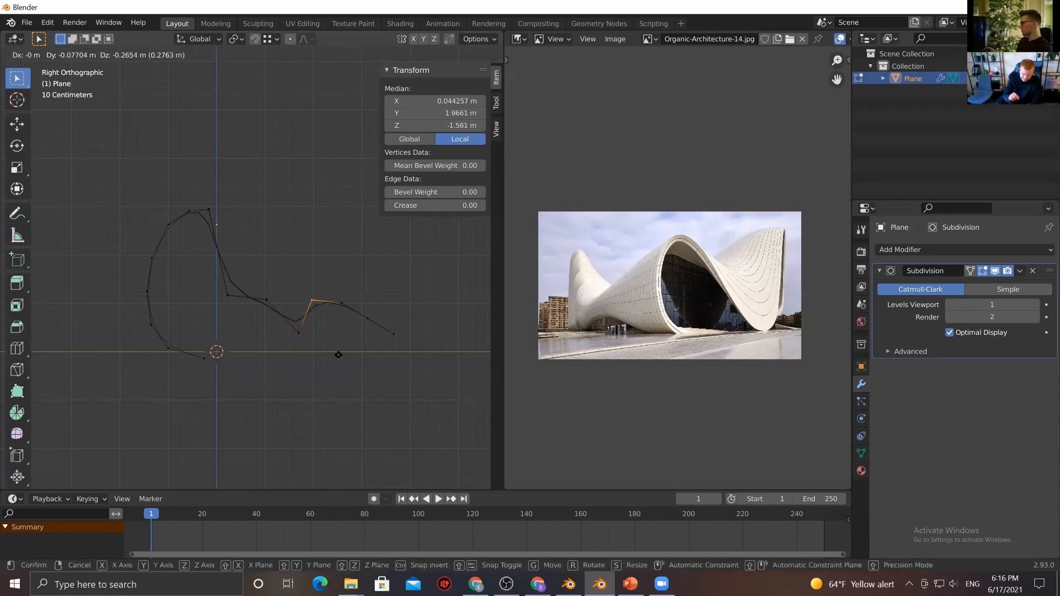
pyautogui.click(348, 386)
# Move the strip's last rows outward along Y, and place the fifth loop-cut row at about Y 3.30 m, Z -2.48 m
pyautogui.moveTo(324, 257); pyautogui.dragTo(357, 323)
pyautogui.press('g')
pyautogui.press('g')
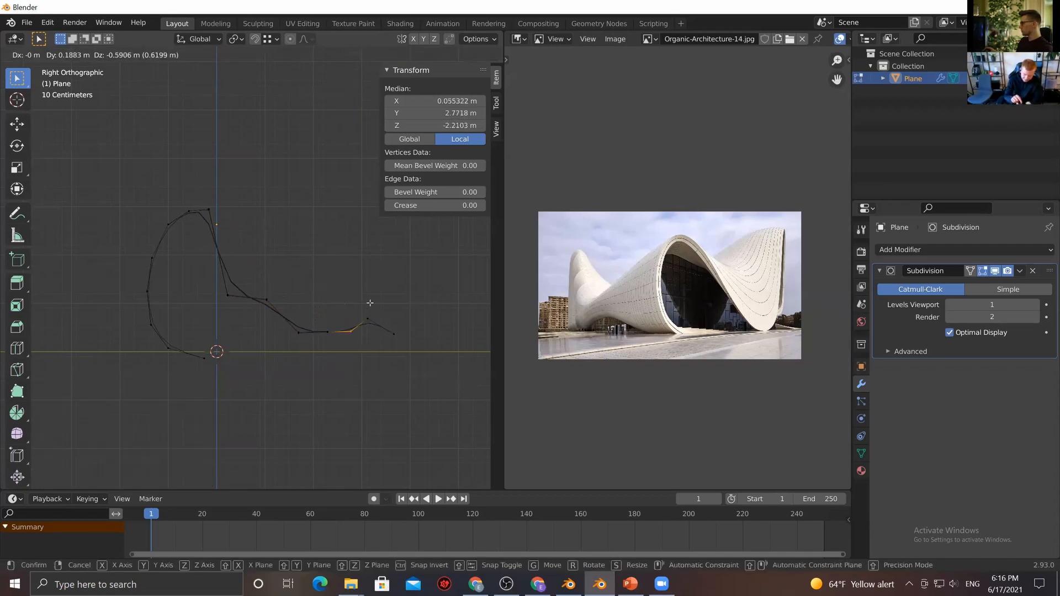
pyautogui.click(373, 368)
pyautogui.moveTo(358, 283); pyautogui.dragTo(331, 307)
pyautogui.press('g')
pyautogui.click(477, 372)
pyautogui.press('g')
pyautogui.click(401, 346)
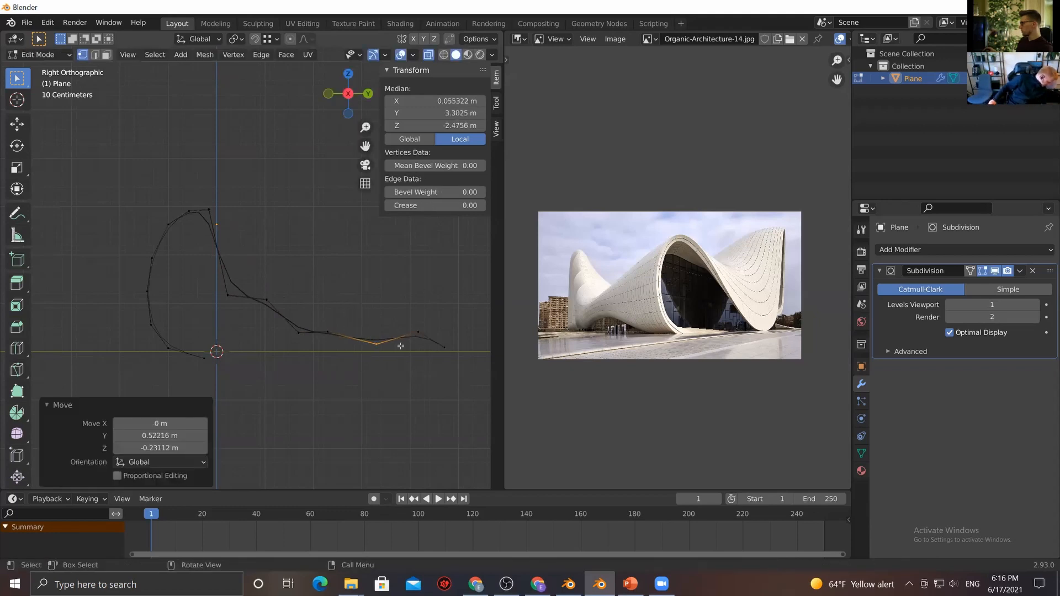
# Box-select the end vertices in the right orthographic view and raise them to about Y 5.67 m, Z -0.36 m
pyautogui.moveTo(339, 351); pyautogui.dragTo(270, 282, button='middle')
pyautogui.press('`')
pyautogui.scroll(-1, 267, 298)
pyautogui.keyDown('shift'); pyautogui.moveTo(346, 263); pyautogui.dragTo(318, 283, button='middle'); pyautogui.keyUp('shift')
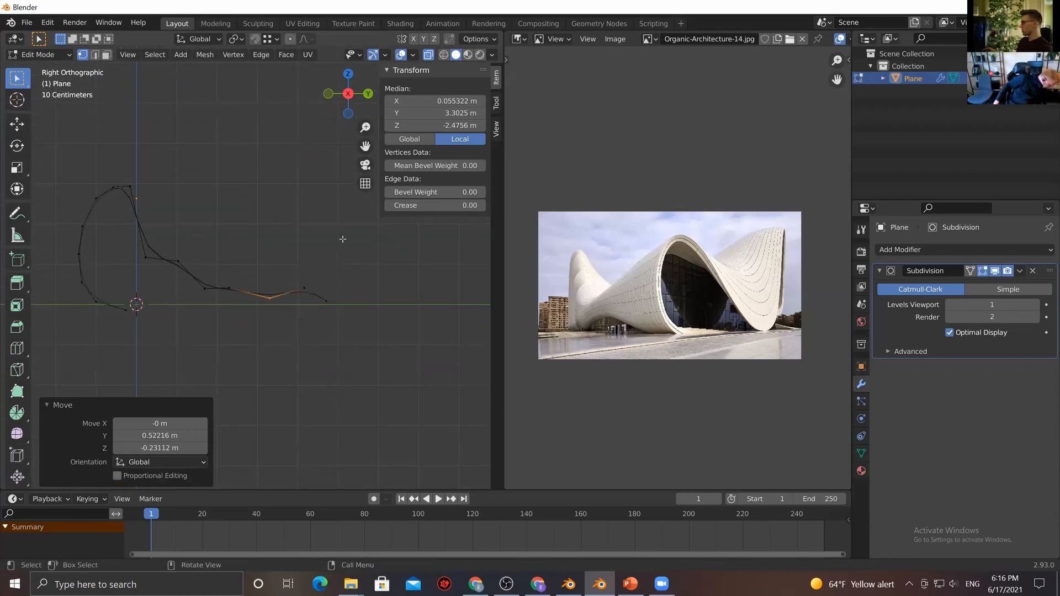
pyautogui.moveTo(365, 146); pyautogui.dragTo(388, 171)
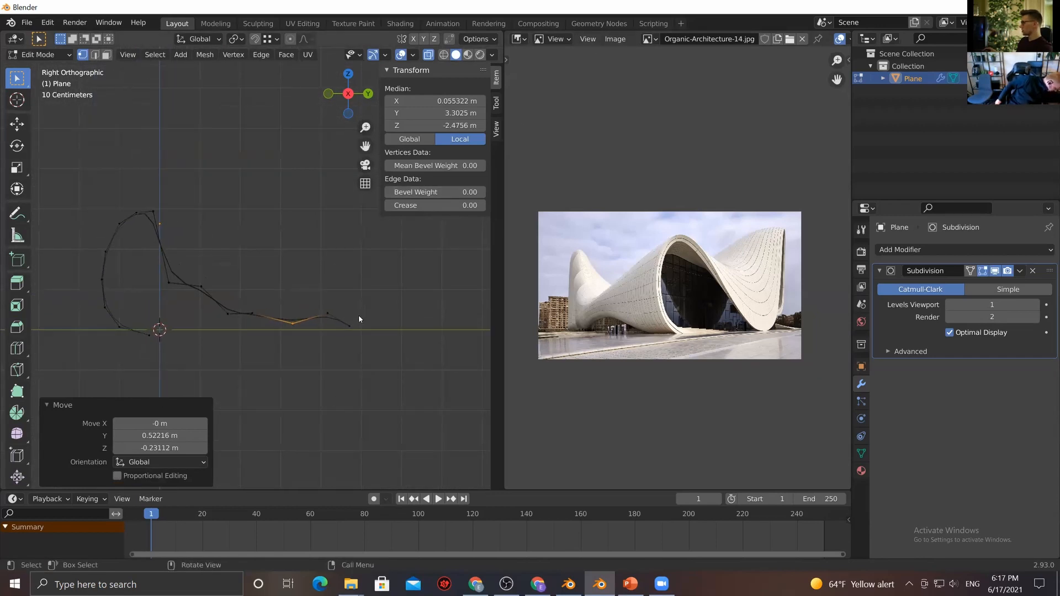
pyautogui.moveTo(379, 313); pyautogui.dragTo(334, 346)
pyautogui.press('g')
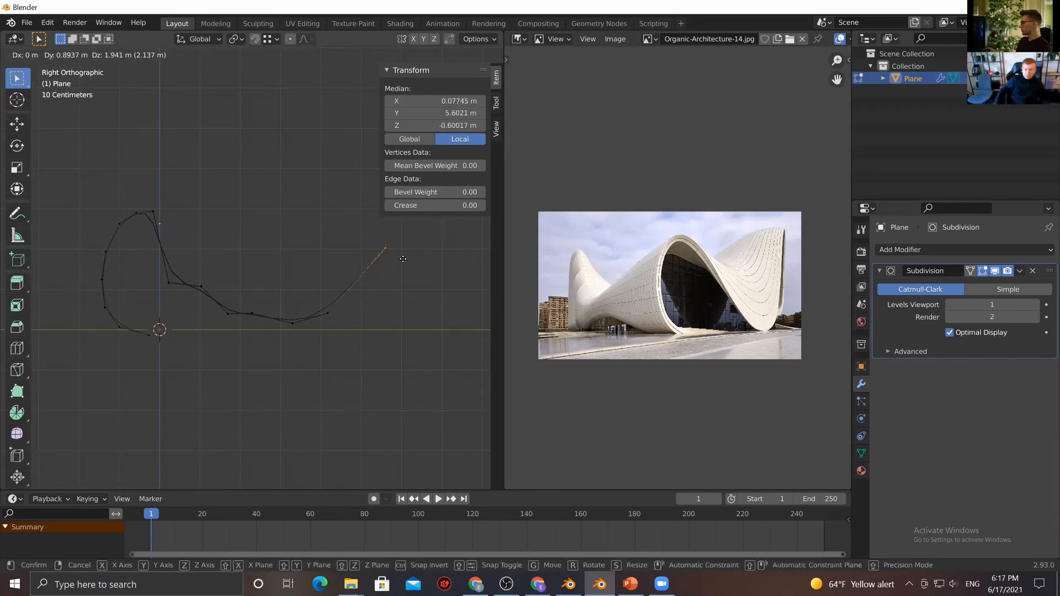
pyautogui.click(390, 271)
# Move the row below the raised end outward and upward, and reposition the two valley rows to form a smooth curve
pyautogui.moveTo(314, 293); pyautogui.dragTo(352, 339)
pyautogui.press('g')
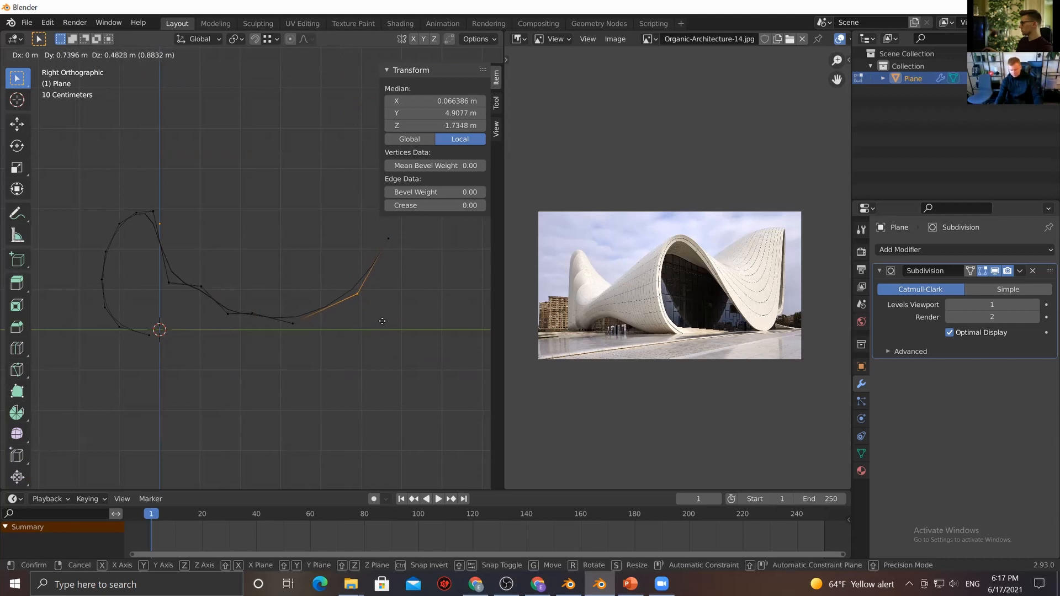
pyautogui.click(381, 317)
pyautogui.moveTo(279, 297); pyautogui.dragTo(315, 351)
pyautogui.press('g')
pyautogui.click(333, 348)
pyautogui.moveTo(270, 298); pyautogui.dragTo(247, 331)
pyautogui.press('g')
pyautogui.click(258, 341)
# Box-select the first loop-cut row below the crest and raise it about 1.2 m to straighten the slope
pyautogui.moveTo(219, 258); pyautogui.dragTo(188, 295)
pyautogui.moveTo(197, 260); pyautogui.dragTo(164, 300)
pyautogui.press('g')
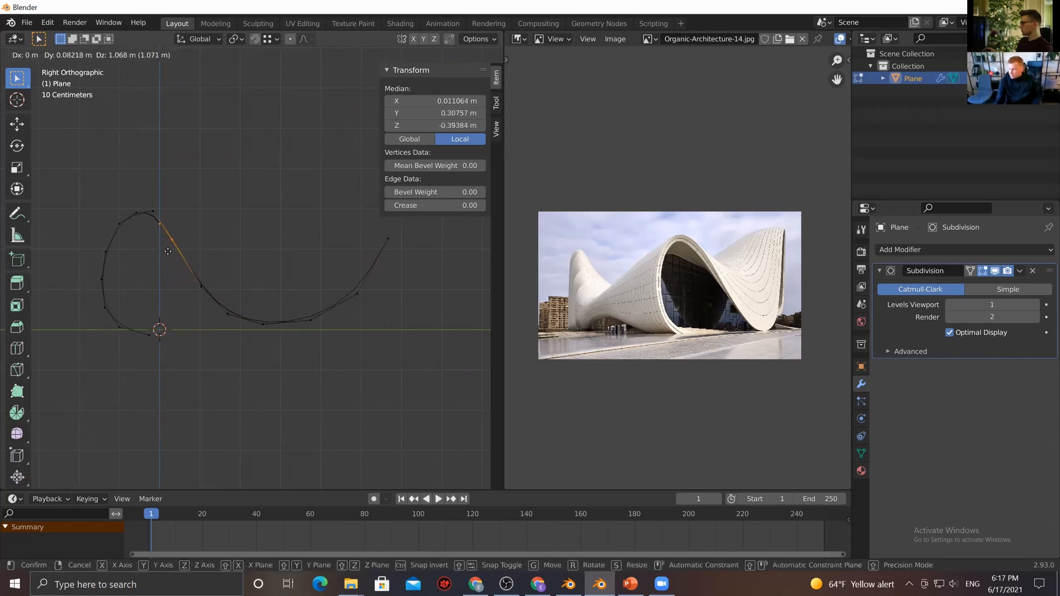
pyautogui.click(164, 250)
# Adjust the two crest vertex rows in turn, shifting them slightly upward and along negative Y
pyautogui.moveTo(168, 177); pyautogui.dragTo(145, 219)
pyautogui.press('g')
pyautogui.click(141, 215)
pyautogui.press('ctrl+KP_Add')
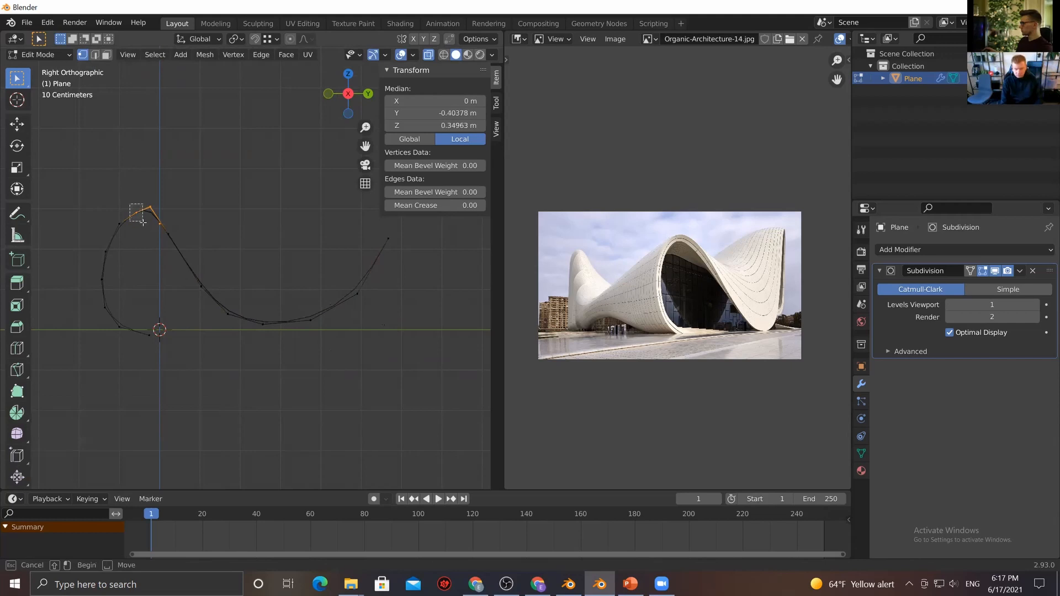
pyautogui.press('g')
pyautogui.click(136, 223)
# Move the vertex rows on the outer side of the loop slightly outward along negative Y to round the curve
pyautogui.moveTo(111, 214); pyautogui.dragTo(116, 286)
pyautogui.press('g')
pyautogui.click(125, 241)
pyautogui.press('g')
pyautogui.click(120, 267)
pyautogui.press('g')
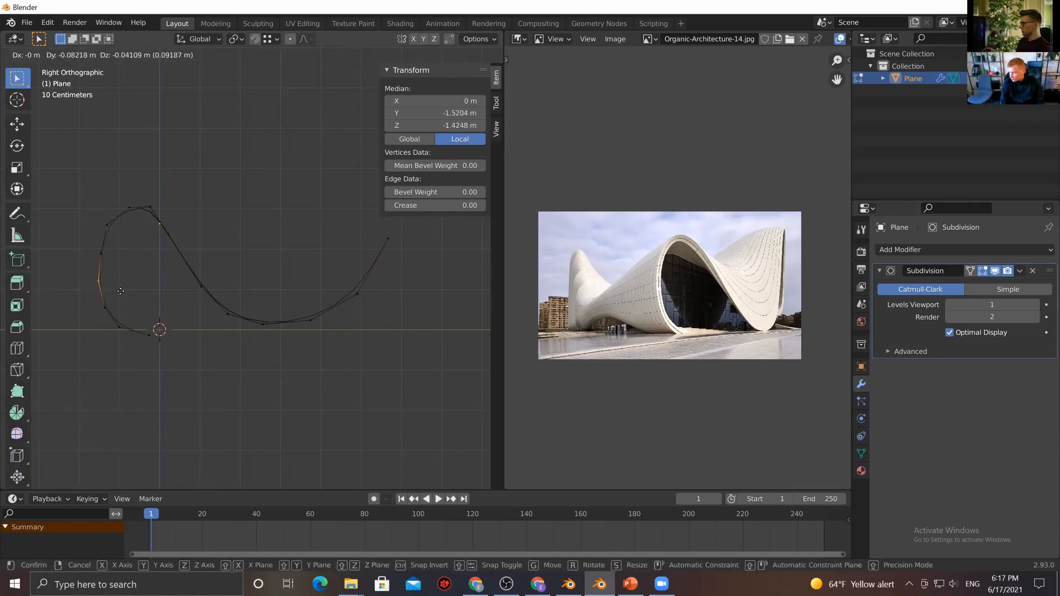
pyautogui.click(121, 291)
# Raise the outer crest row, and move the inner crest row about -0.06 m in Y and 0.14 m in Z
pyautogui.moveTo(124, 188); pyautogui.dragTo(142, 219)
pyautogui.press('g')
pyautogui.click(139, 206)
pyautogui.press('g')
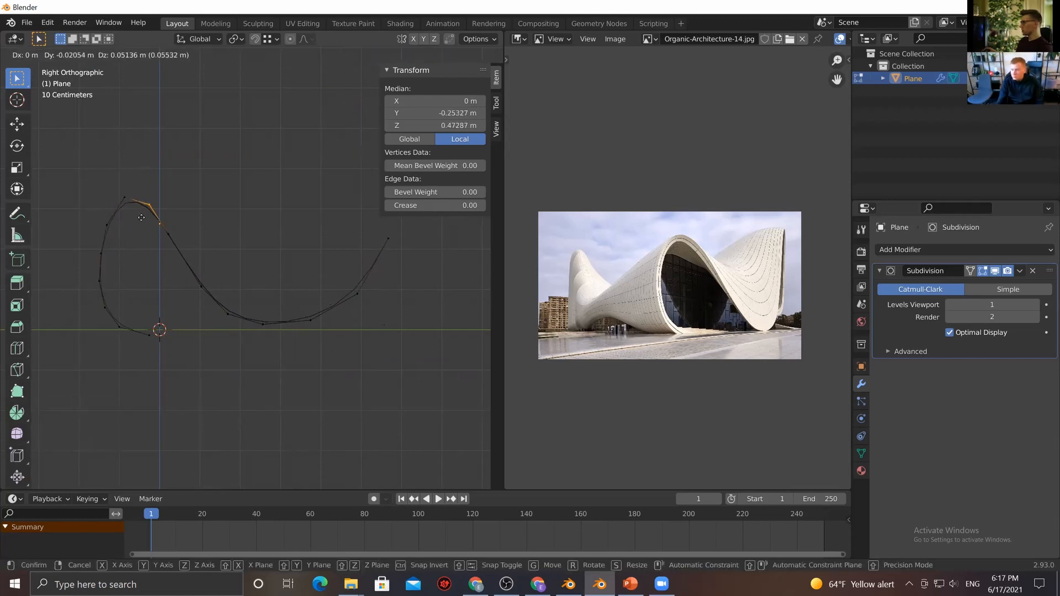
pyautogui.click(149, 210)
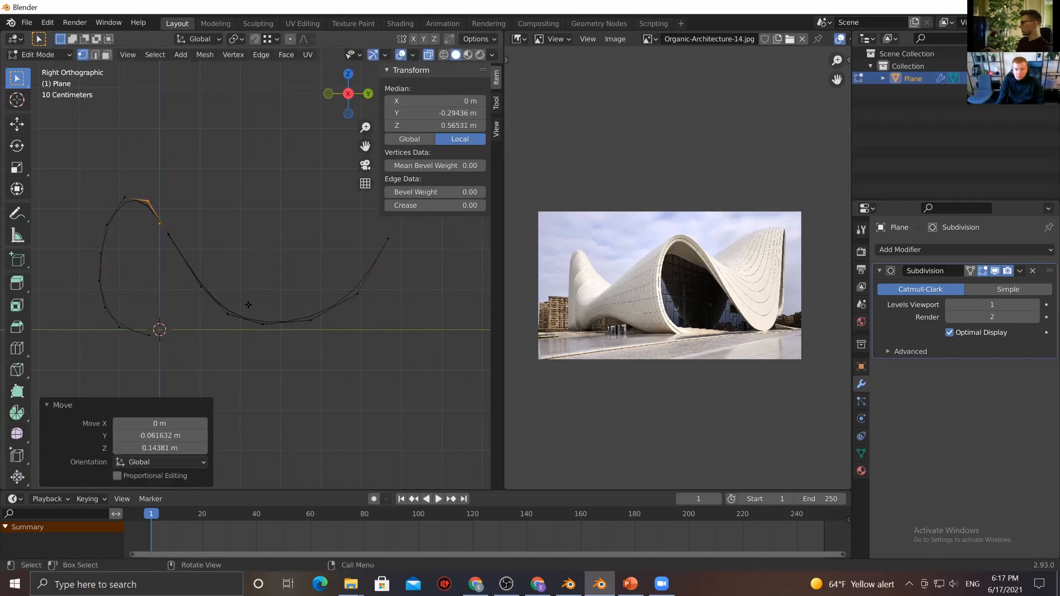
# Reposition the vertex rows along the valley bottom to flatten it near ground level and smooth the curve
pyautogui.moveTo(319, 354)
pyautogui.mouseDown()
pyautogui.moveTo(248, 307)
pyautogui.moveTo(223, 326)
pyautogui.moveTo(328, 351)
pyautogui.mouseUp()
pyautogui.press('g')
pyautogui.click(241, 301)
pyautogui.press('g')
pyautogui.click(217, 328)
pyautogui.press('g')
pyautogui.click(319, 356)
pyautogui.press('g')
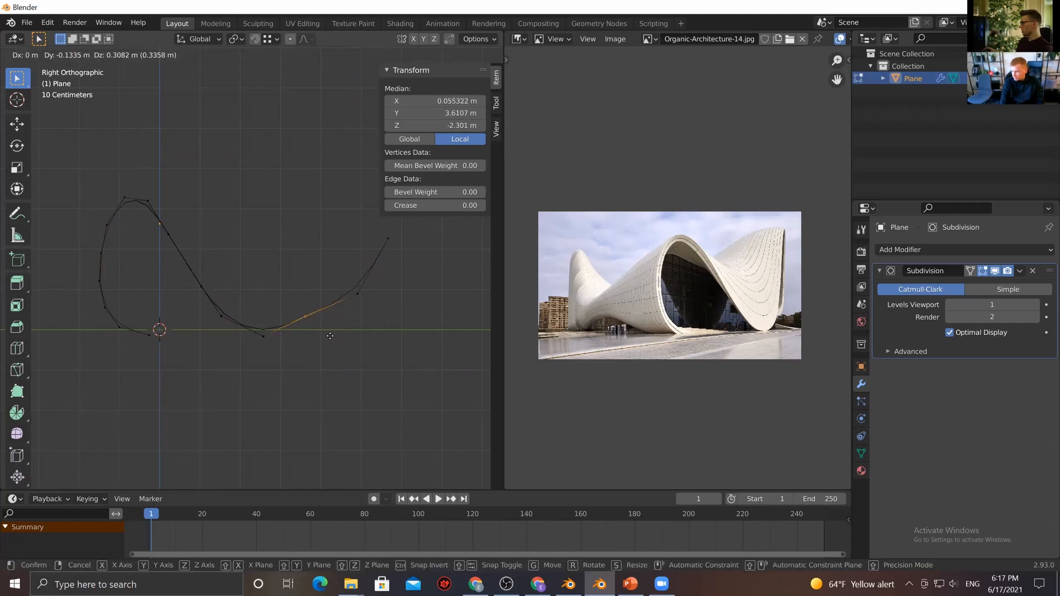
pyautogui.click(342, 354)
# Box-select the vertex row just below the raised end and move it to smooth the rising curve
pyautogui.moveTo(338, 267); pyautogui.dragTo(381, 319)
pyautogui.press('g')
pyautogui.click(375, 223)
# Select the strip's end edge and extrude it upward by about 0.53 m in Y and 1.15 m in Z in the side view
pyautogui.moveTo(374, 223); pyautogui.dragTo(422, 267)
pyautogui.keyDown('shift'); pyautogui.moveTo(426, 279); pyautogui.dragTo(341, 300, button='middle'); pyautogui.keyUp('shift')
pyautogui.keyDown('shift'); pyautogui.moveTo(273, 369); pyautogui.dragTo(149, 345, button='middle'); pyautogui.keyUp('shift')
pyautogui.keyDown('shift'); pyautogui.moveTo(393, 350); pyautogui.dragTo(307, 376, button='middle'); pyautogui.keyUp('shift')
pyautogui.moveTo(303, 229); pyautogui.dragTo(354, 290)
pyautogui.keyDown('shift'); pyautogui.moveTo(346, 308); pyautogui.dragTo(267, 324, button='middle'); pyautogui.keyUp('shift')
pyautogui.scroll(-1, 270, 324)
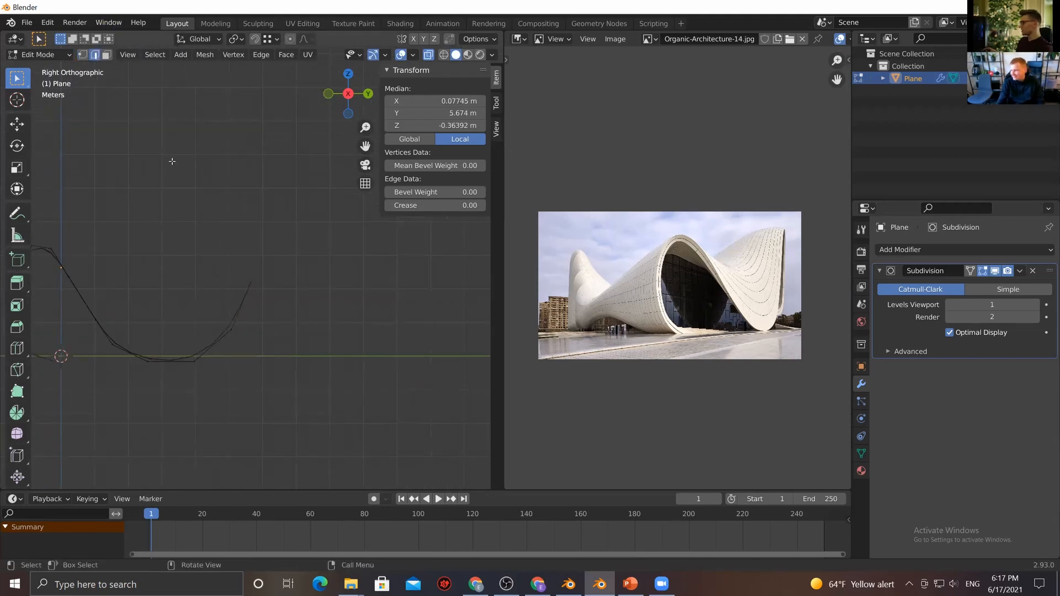
pyautogui.moveTo(285, 285); pyautogui.dragTo(310, 299, button='middle')
pyautogui.press('`')
pyautogui.click(320, 298)
pyautogui.scroll(-2, 273, 310)
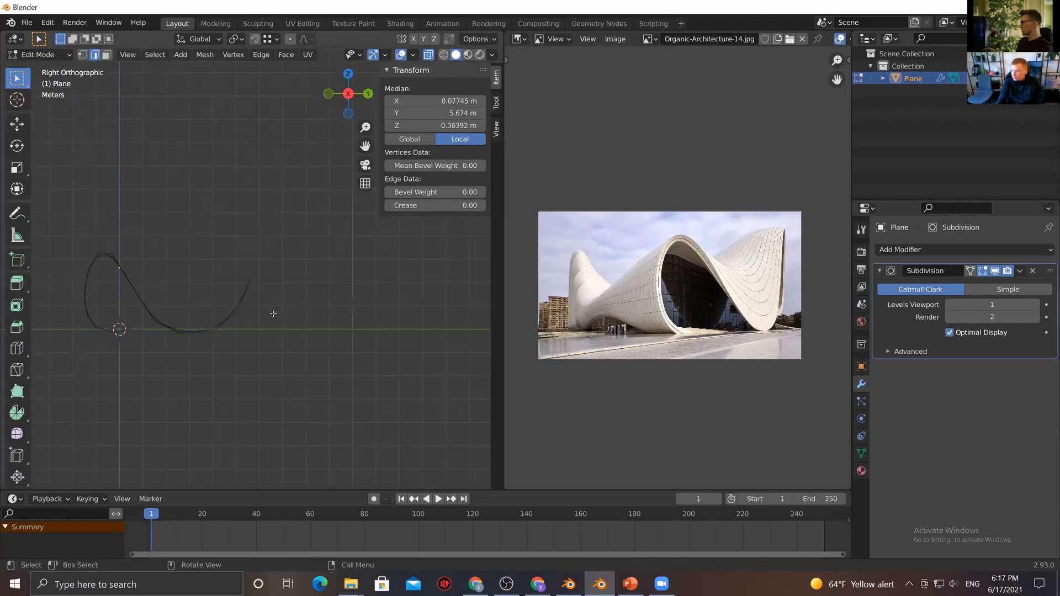
pyautogui.press('g')
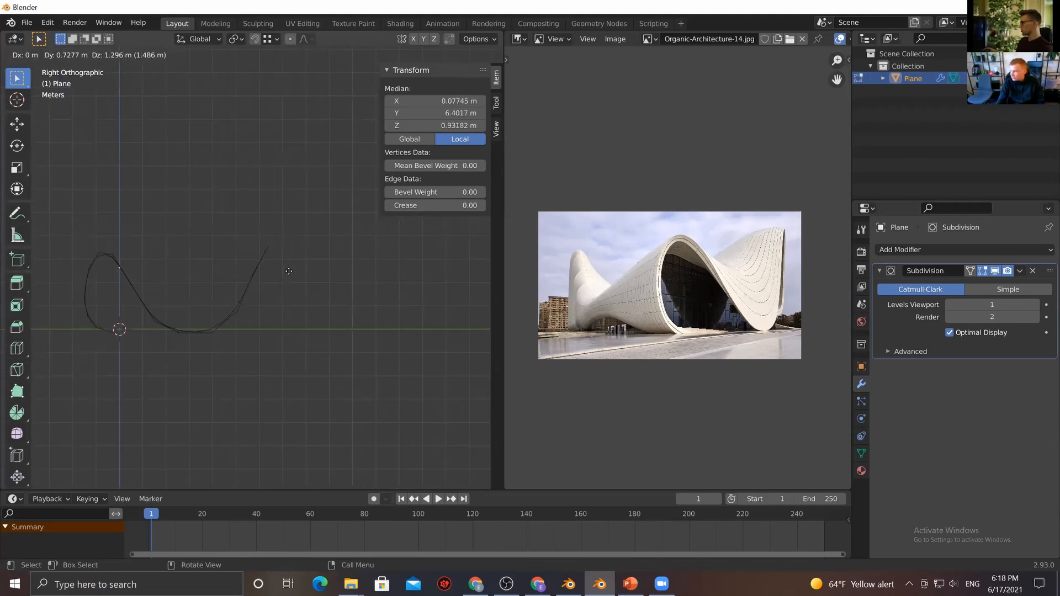
pyautogui.click(286, 274)
pyautogui.scroll(3, 284, 276)
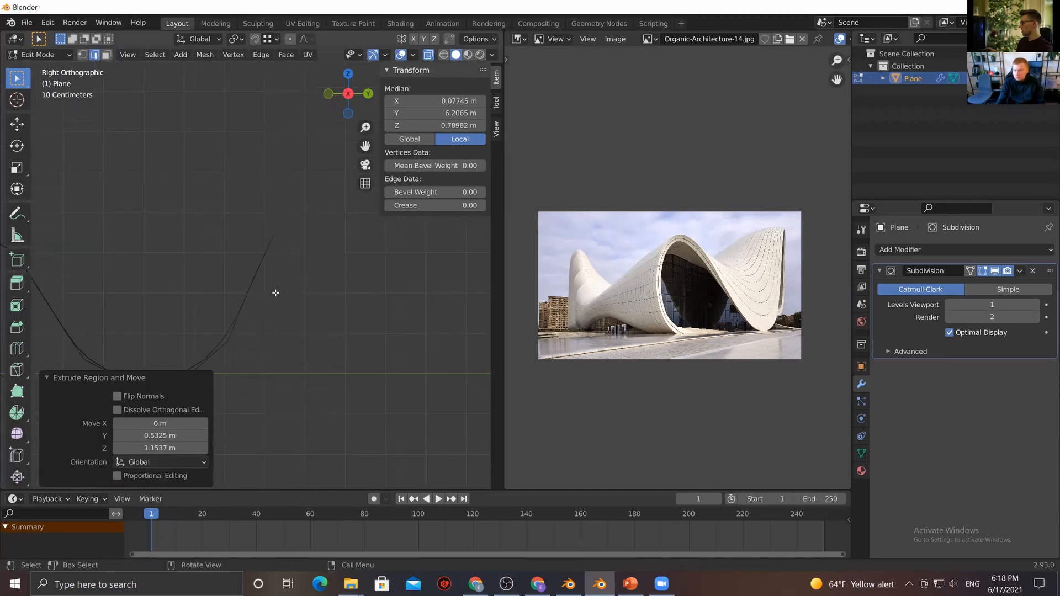
pyautogui.moveTo(278, 290); pyautogui.dragTo(305, 280, button='middle')
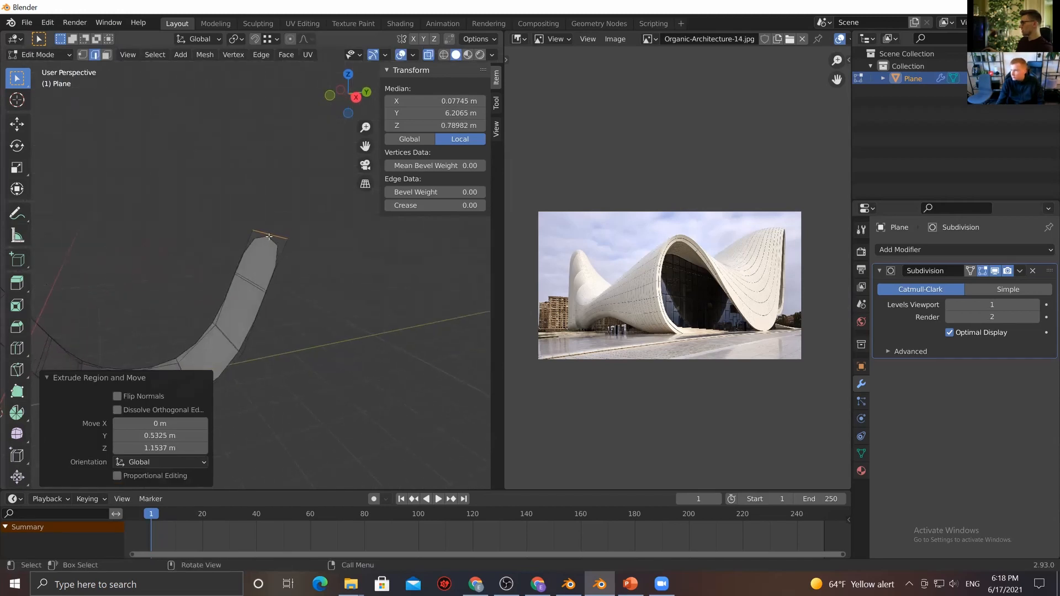
pyautogui.press('`')
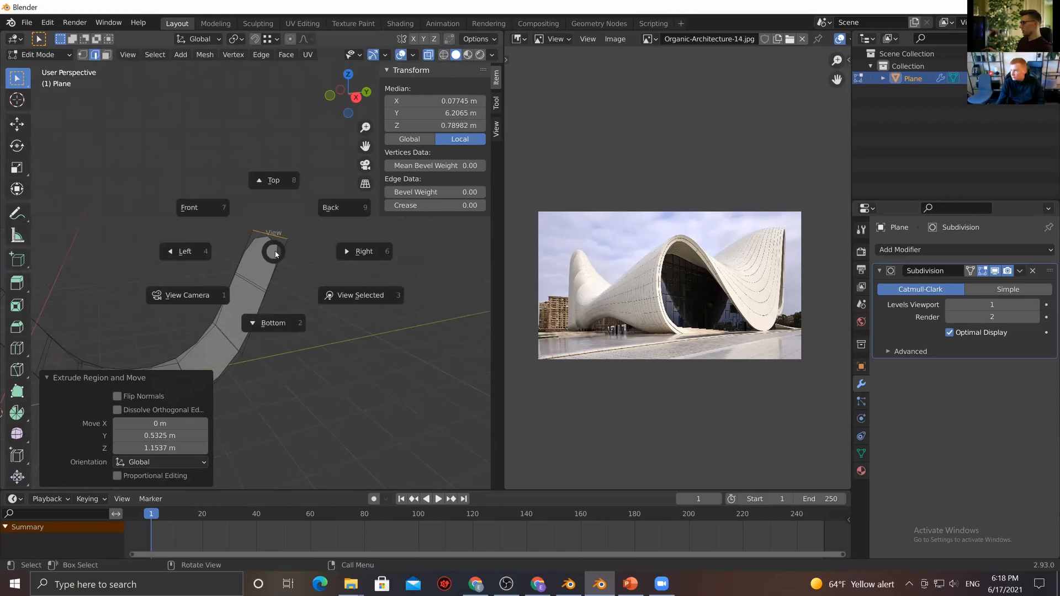
# In the side view, extrude the end edge repeatedly into a taller crest and down again, ending with about 0.51 m Y and -1.92 m Z
pyautogui.click(336, 256)
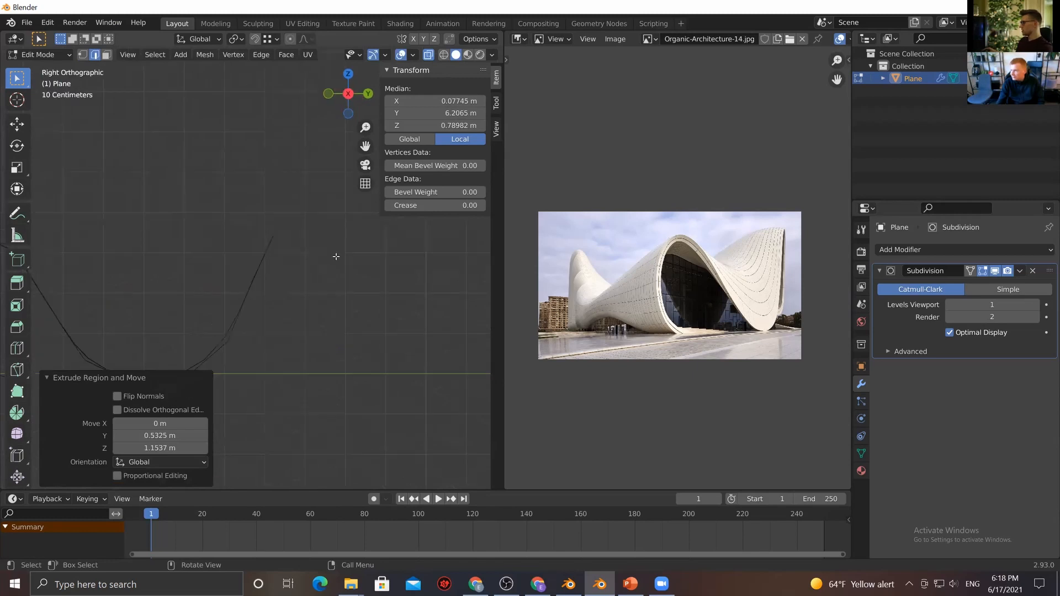
pyautogui.scroll(4, 279, 254)
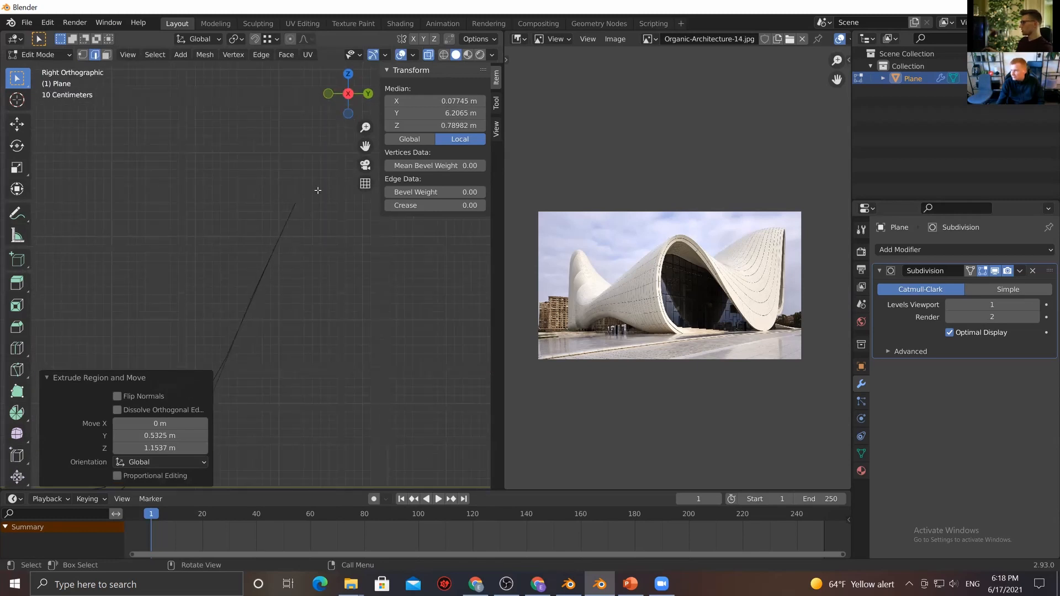
pyautogui.scroll(-4, 289, 238)
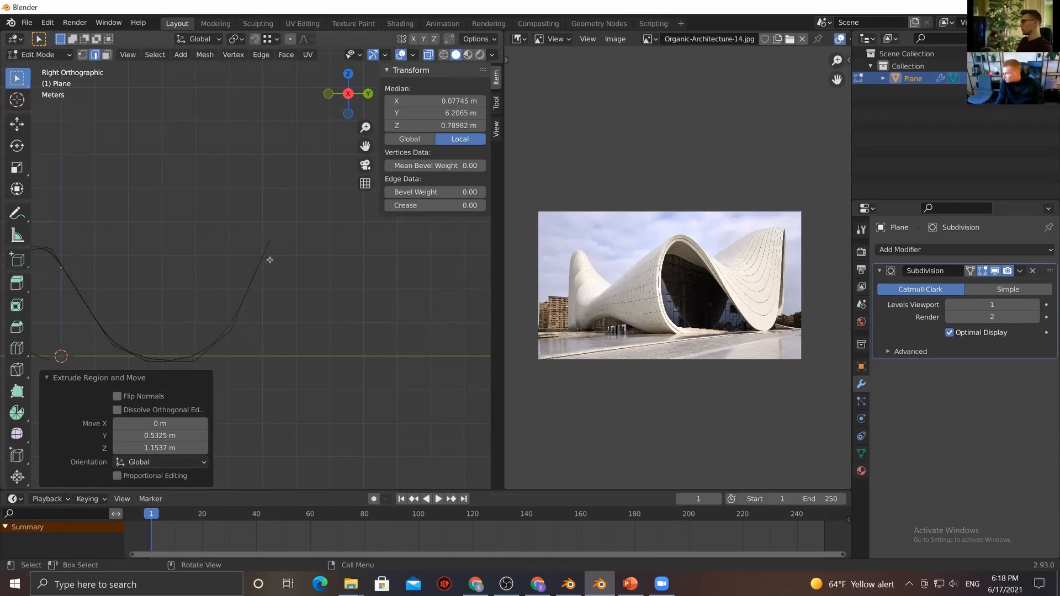
pyautogui.press('e')
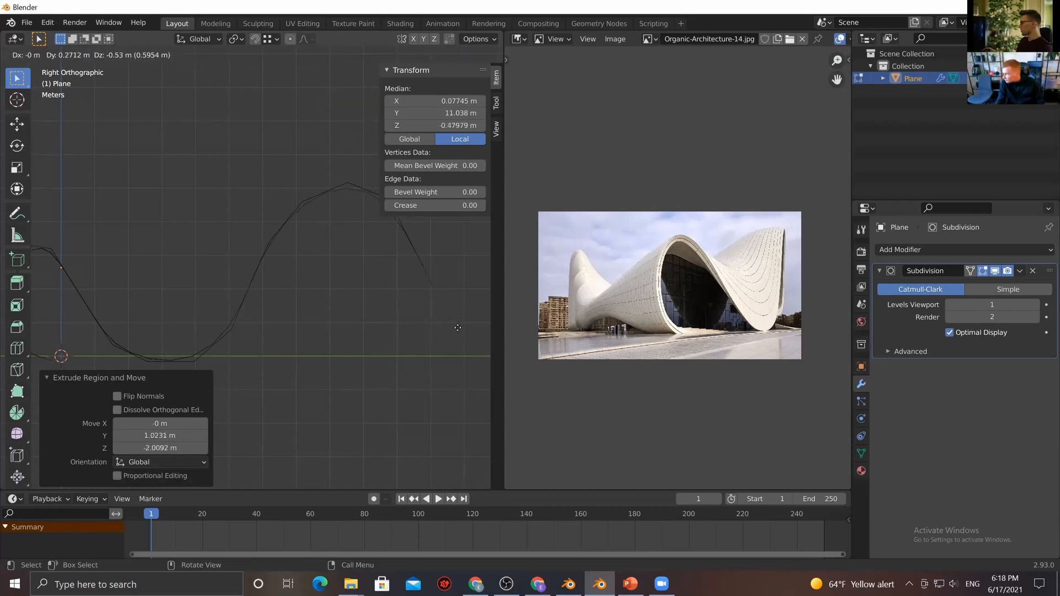
pyautogui.click(464, 362)
pyautogui.moveTo(463, 361); pyautogui.dragTo(307, 349, button='middle')
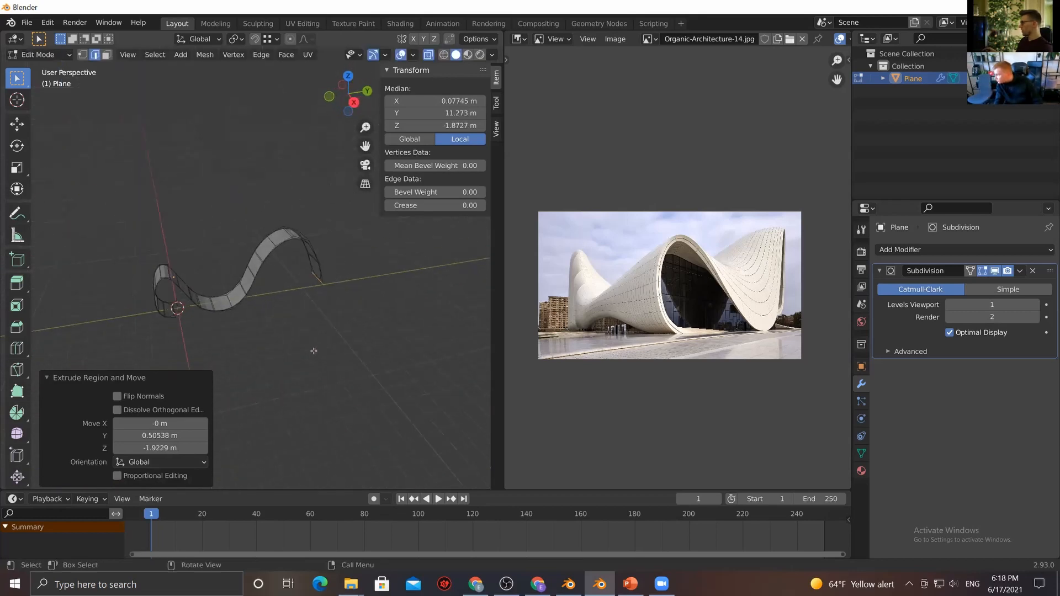
# Examine the curved strip from several angles in Object Mode, select it and return to Edit Mode
pyautogui.press('Tab')
pyautogui.click(300, 347)
pyautogui.moveTo(256, 323); pyautogui.dragTo(210, 296, button='middle')
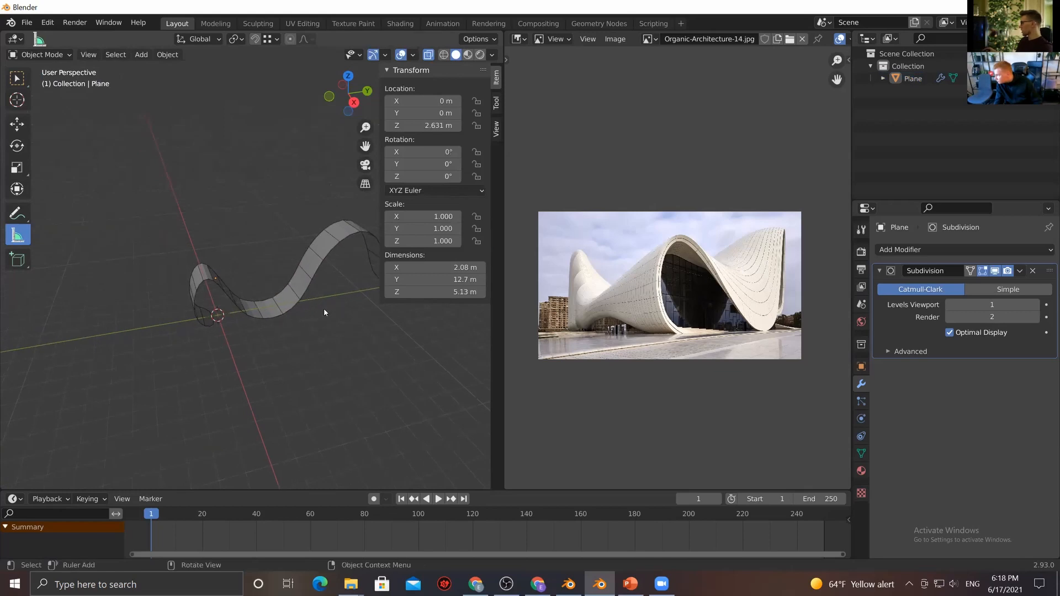
pyautogui.moveTo(296, 324); pyautogui.dragTo(279, 286, button='middle')
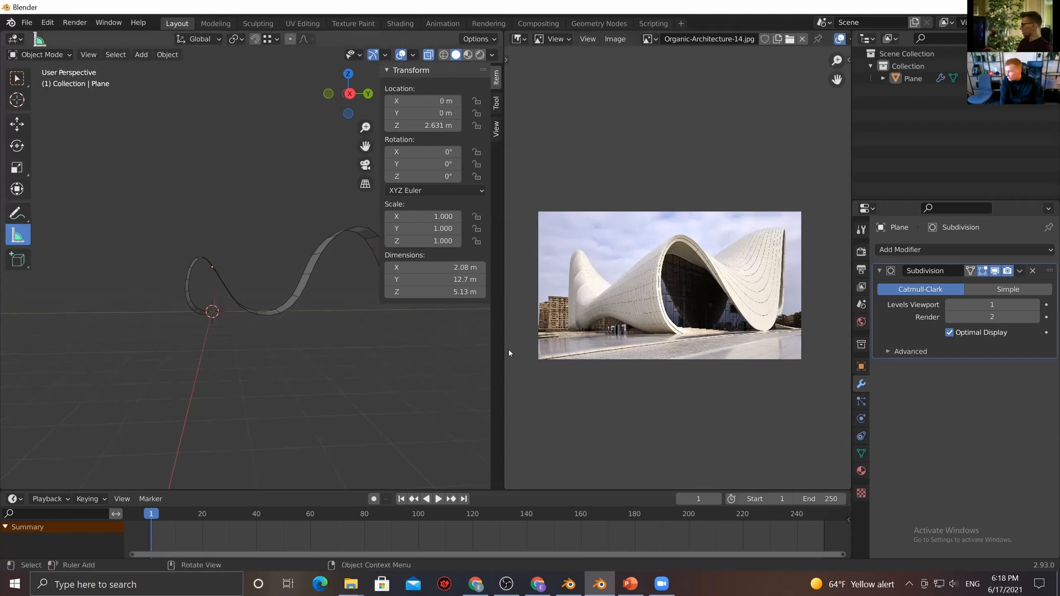
pyautogui.moveTo(213, 307); pyautogui.dragTo(269, 352, button='middle')
pyautogui.click(252, 288)
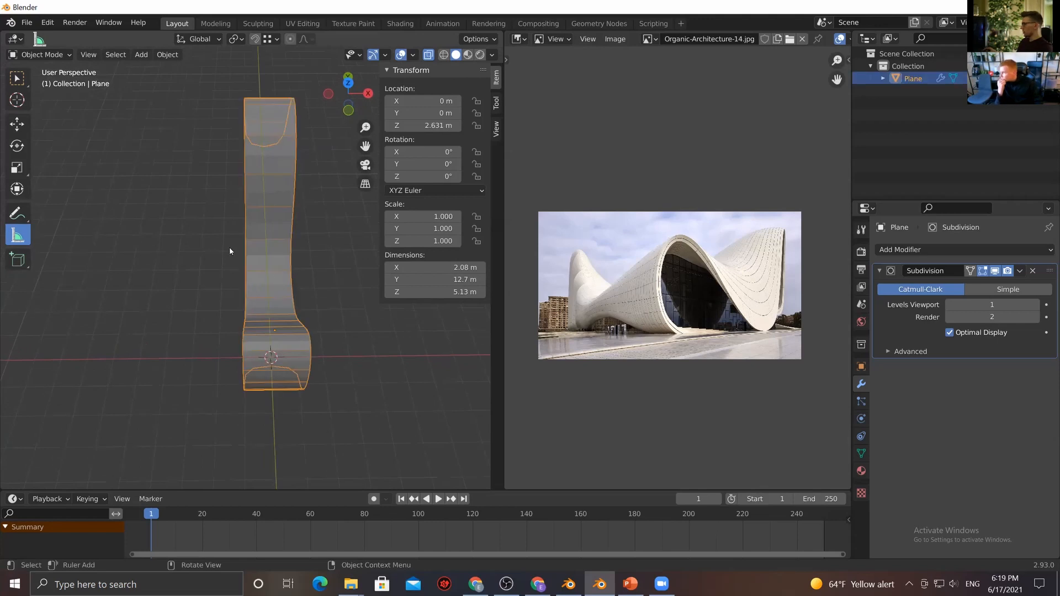
pyautogui.press('Tab')
pyautogui.click(249, 261)
pyautogui.moveTo(249, 260); pyautogui.dragTo(334, 300, button='middle')
pyautogui.click(223, 294)
pyautogui.click(230, 301)
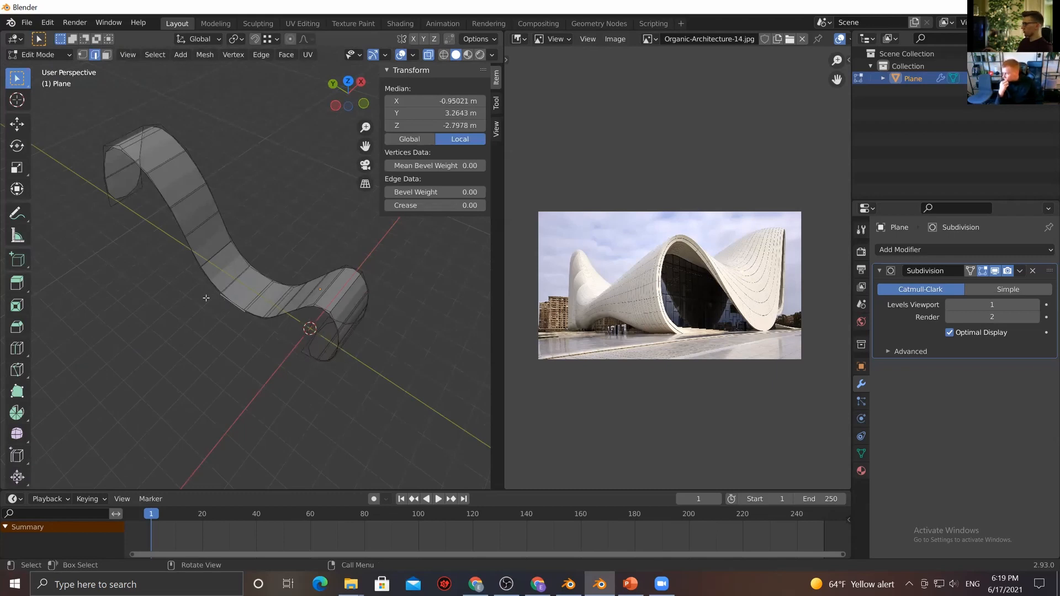
pyautogui.moveTo(234, 324); pyautogui.dragTo(254, 308, button='middle')
pyautogui.keyDown('shift'); pyautogui.click(215, 276); pyautogui.keyUp('shift')
pyautogui.keyDown('shift'); pyautogui.click(201, 230); pyautogui.keyUp('shift')
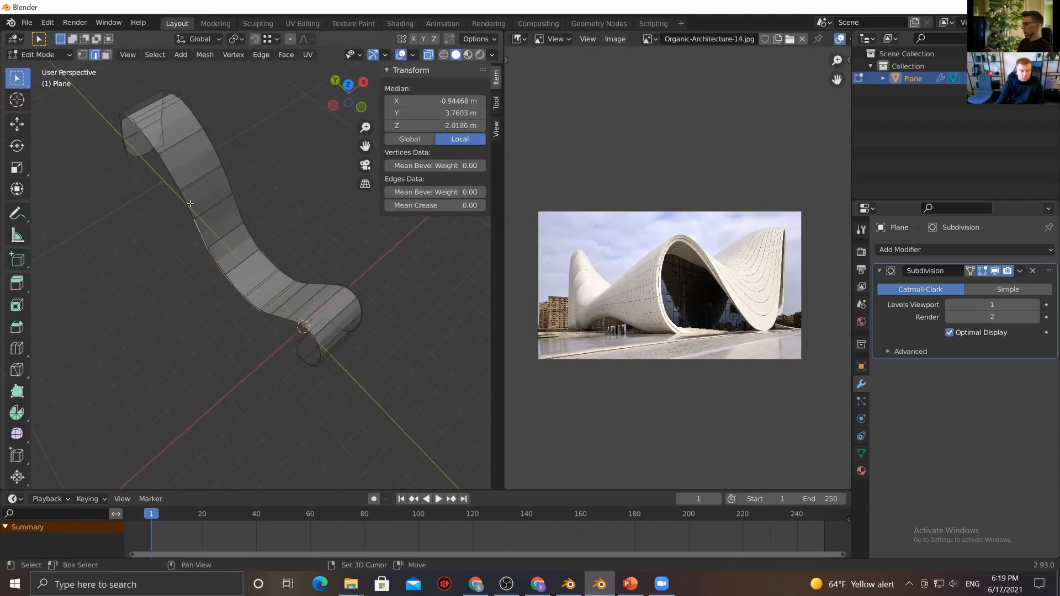
pyautogui.click(196, 315)
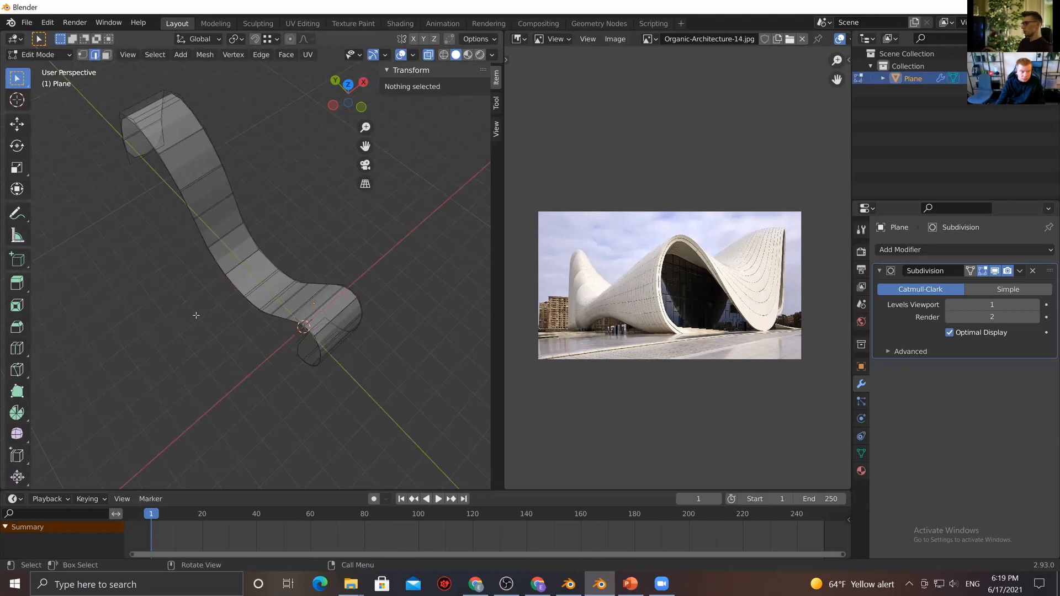
# Select the whole long boundary edge loop on the strip's negative X side and move it outward to about -2.9 m in X
pyautogui.keyDown('alt'); pyautogui.click(235, 287); pyautogui.keyUp('alt')
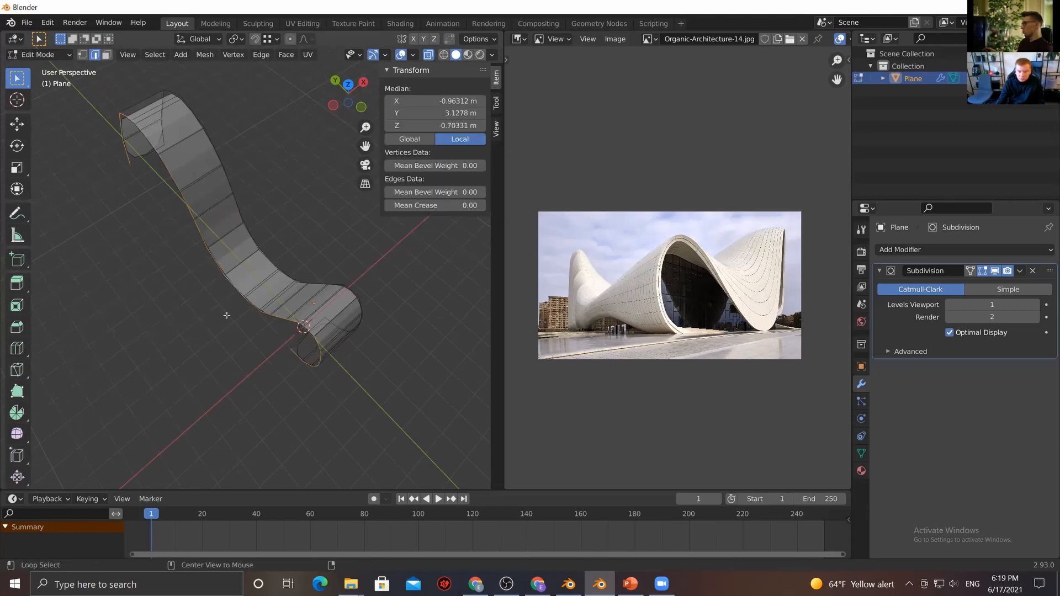
pyautogui.moveTo(226, 318); pyautogui.dragTo(182, 323, button='middle')
pyautogui.click(17, 124)
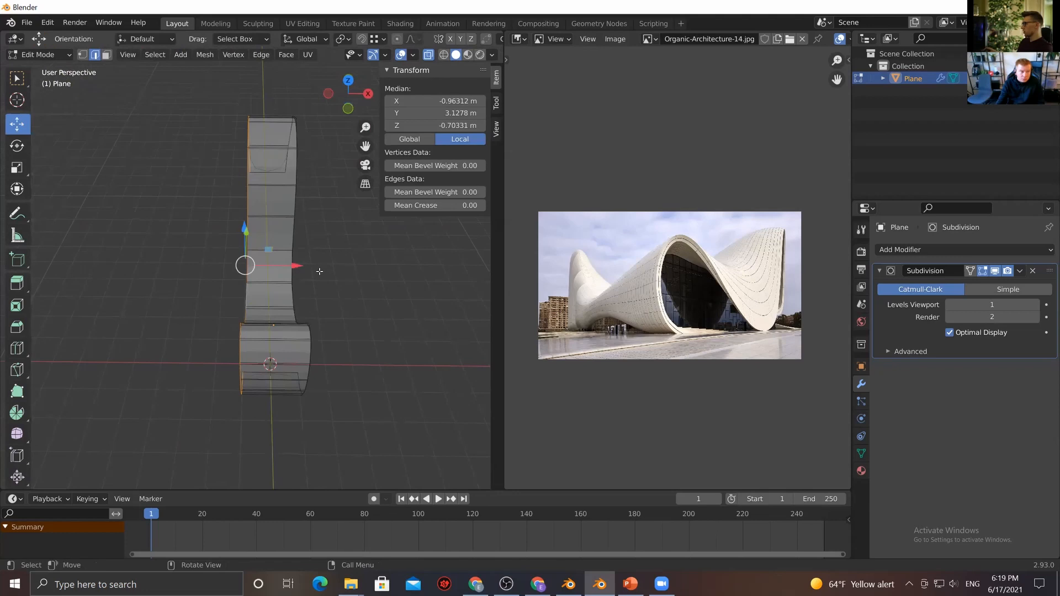
pyautogui.moveTo(299, 265); pyautogui.dragTo(246, 256)
pyautogui.moveTo(246, 255); pyautogui.dragTo(285, 306, button='middle')
pyautogui.moveTo(249, 271); pyautogui.dragTo(242, 268)
pyautogui.click(361, 339)
pyautogui.moveTo(345, 338); pyautogui.dragTo(258, 322, button='middle')
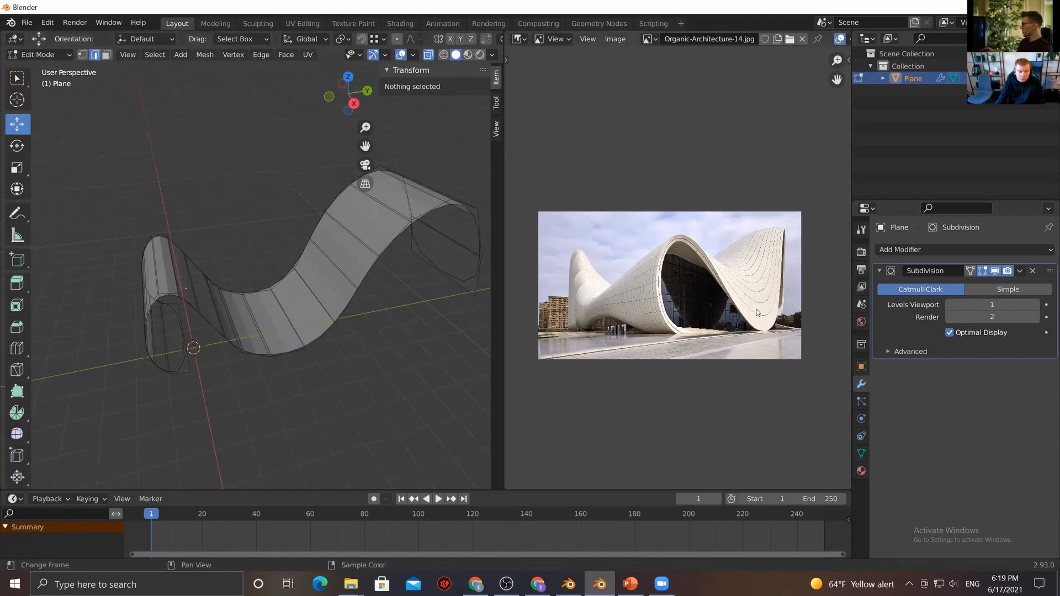
# Try to raise the outer boundary edge at the valley bottom by about 4.03 m in Z
pyautogui.click(236, 278)
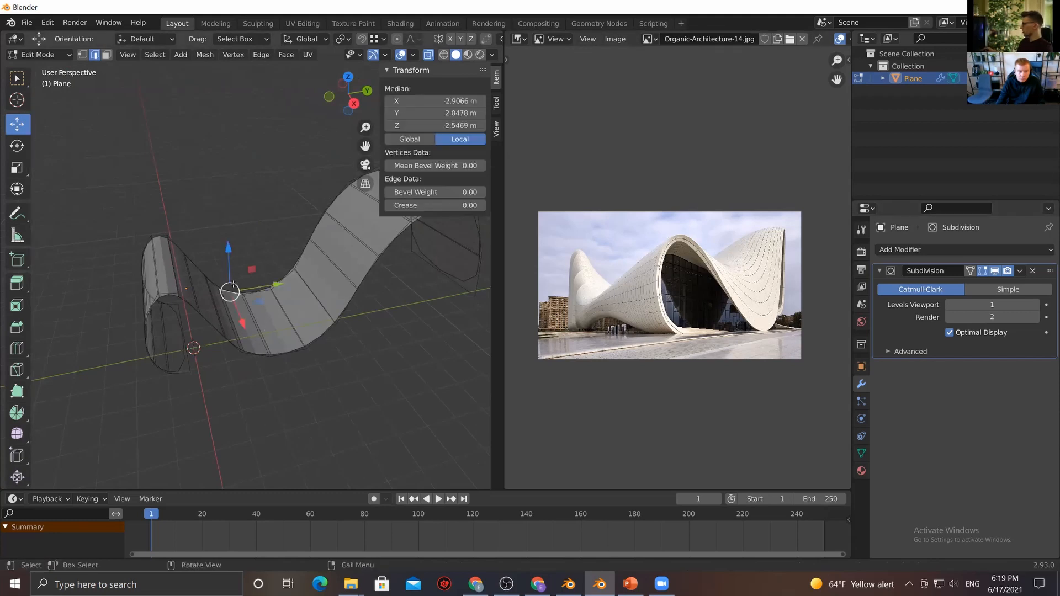
pyautogui.moveTo(261, 324); pyautogui.dragTo(243, 333, button='middle')
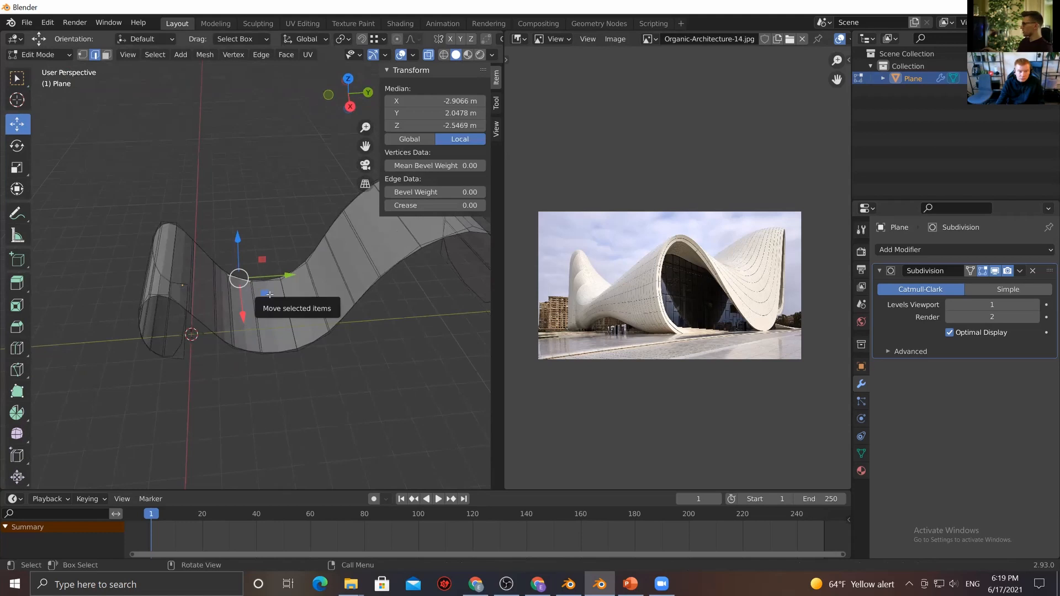
pyautogui.click(276, 226)
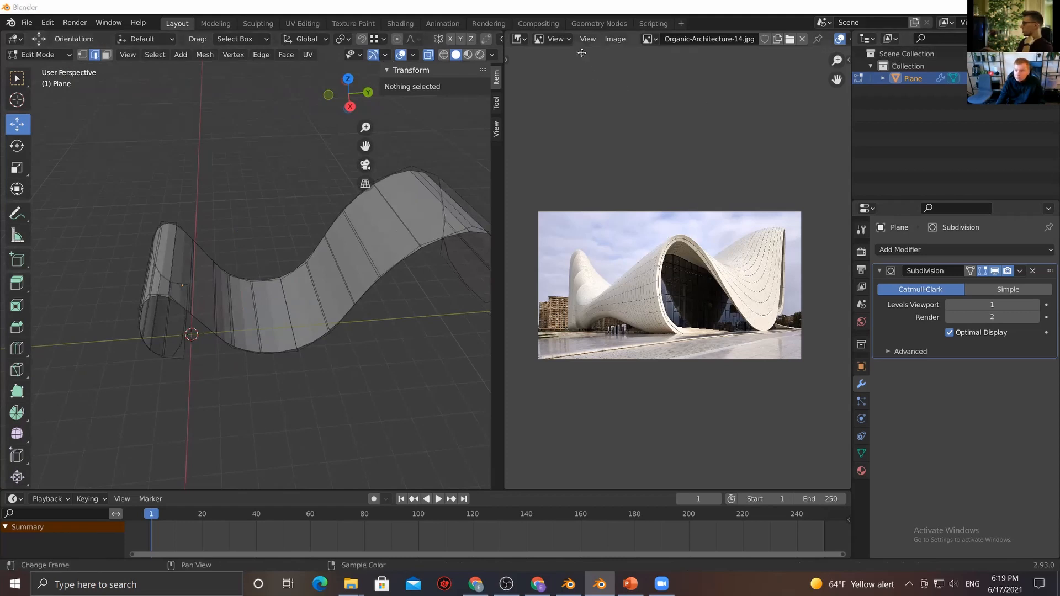
pyautogui.moveTo(196, 293)
pyautogui.mouseDown(button='middle')
pyautogui.moveTo(255, 206)
pyautogui.moveTo(241, 193)
pyautogui.moveTo(252, 272)
pyautogui.mouseUp(button='middle')
pyautogui.click(260, 285)
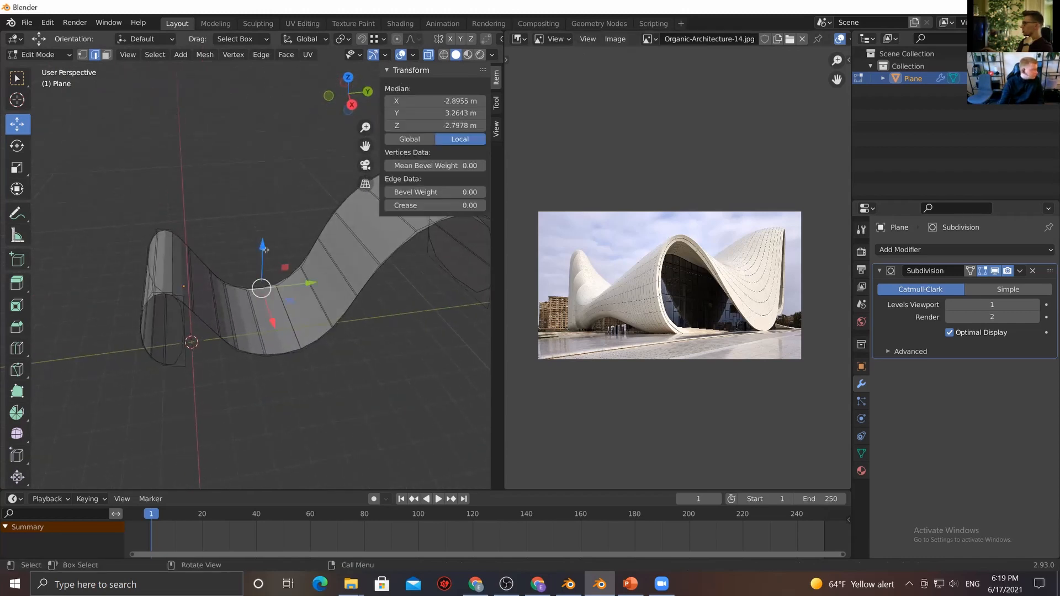
pyautogui.moveTo(266, 250); pyautogui.dragTo(238, 316, button='middle')
pyautogui.press('g')
pyautogui.press('z')
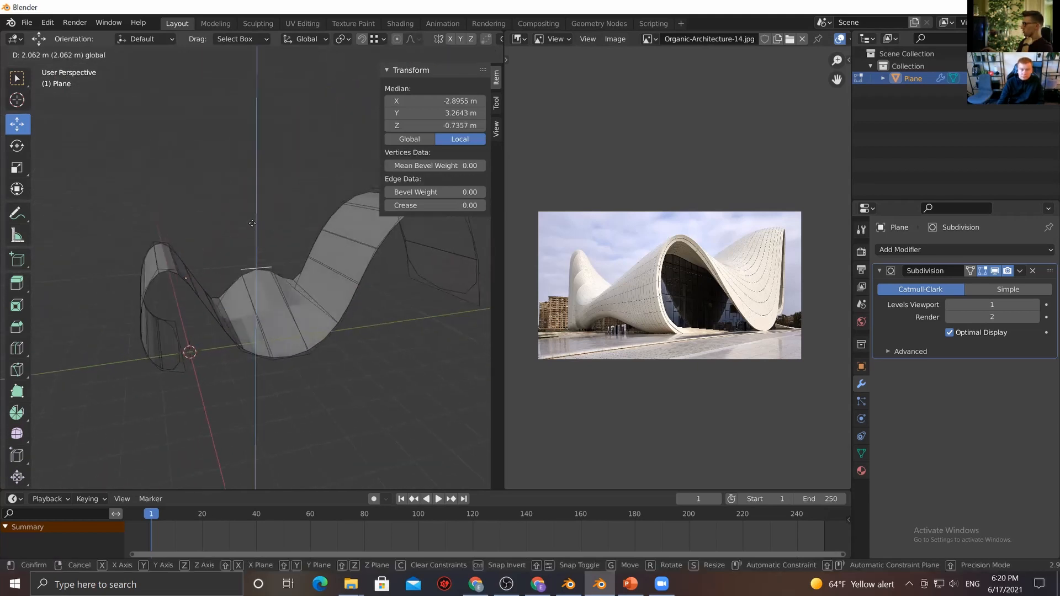
pyautogui.click(246, 177)
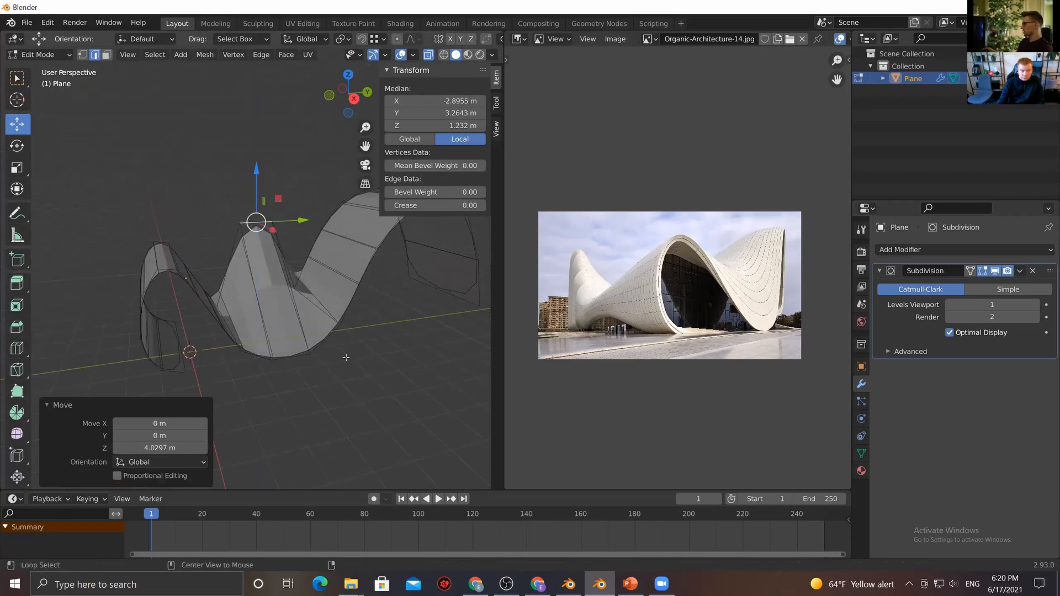
pyautogui.moveTo(355, 335); pyautogui.dragTo(309, 375, button='middle')
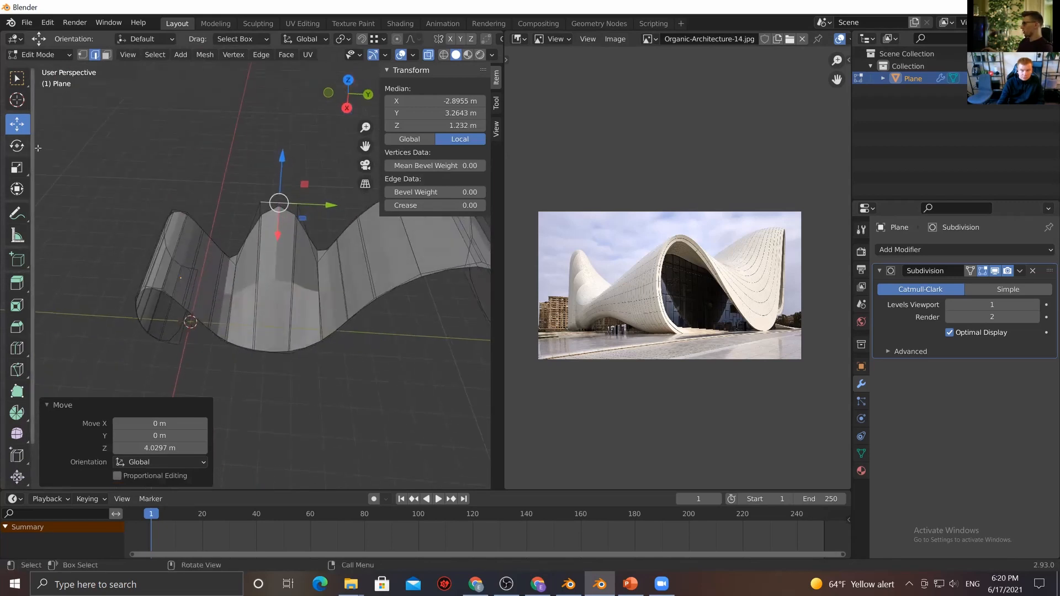
# Try to raise the outer boundary vertices on both sides of the raised valley edge, the second by about 0.95 m in Z
pyautogui.press('1')
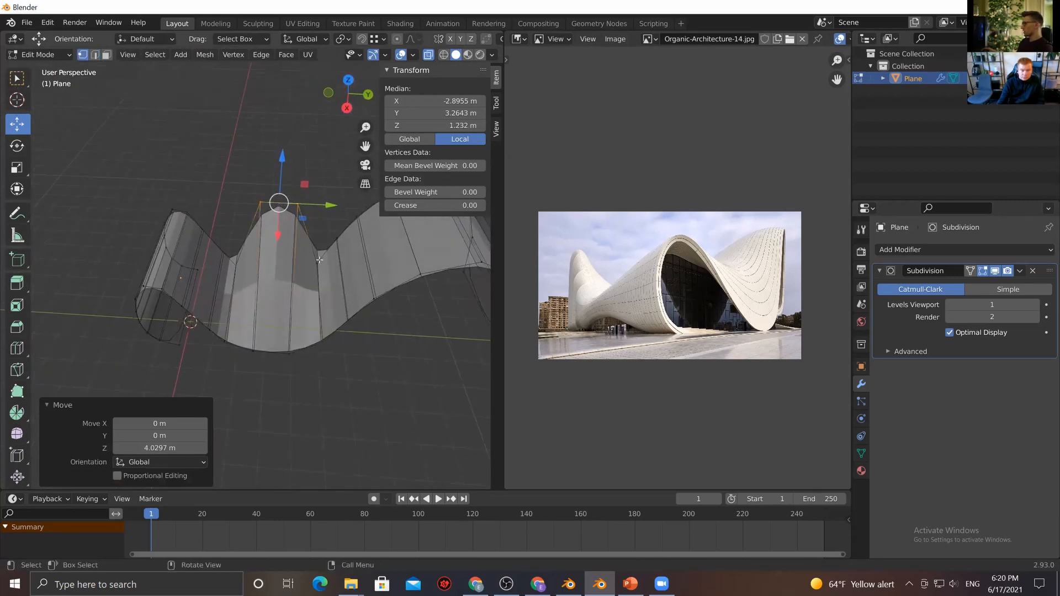
pyautogui.click(319, 260)
pyautogui.moveTo(326, 215); pyautogui.dragTo(348, 182)
pyautogui.click(338, 245)
pyautogui.click(227, 256)
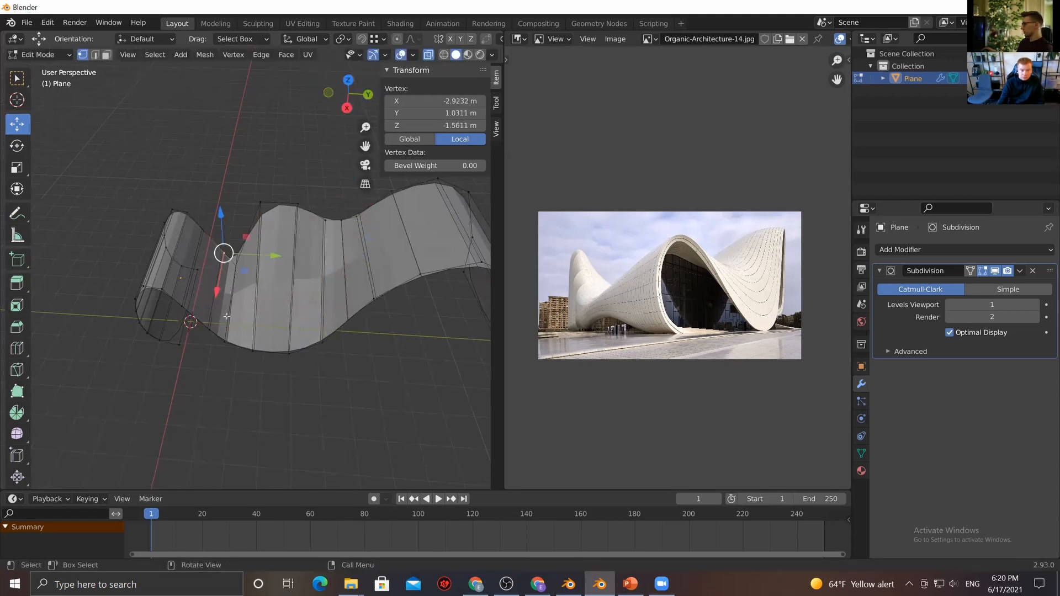
pyautogui.moveTo(227, 317); pyautogui.dragTo(221, 298, button='middle')
pyautogui.moveTo(209, 244); pyautogui.dragTo(194, 223)
pyautogui.click(200, 265)
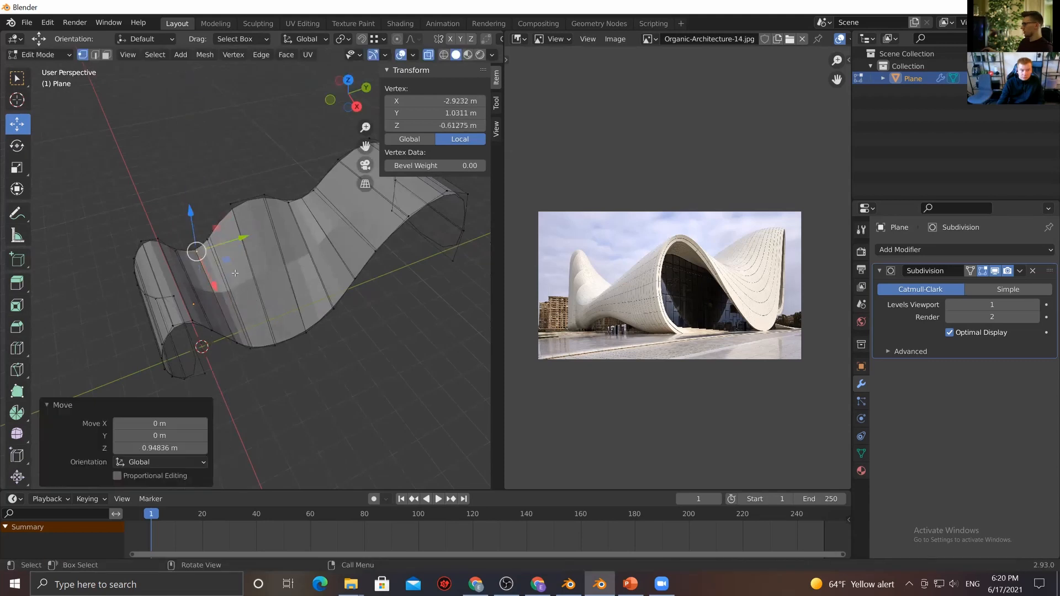
# Undo the vertex and edge raises along the outer side of the valley
pyautogui.scroll(-3, 235, 272)
pyautogui.moveTo(333, 358); pyautogui.dragTo(291, 318, button='middle')
pyautogui.hotkey('ctrl', 'z')
pyautogui.hotkey('ctrl', 'z')
pyautogui.hotkey('ctrl', 'z')
pyautogui.hotkey('ctrl', 'z')
pyautogui.hotkey('ctrl', 'z')
pyautogui.hotkey('ctrl', 'z')
pyautogui.hotkey('ctrl', 'z')
pyautogui.hotkey('ctrl', 'z')
pyautogui.hotkey('ctrl', 'z')
pyautogui.moveTo(286, 338); pyautogui.dragTo(326, 298, button='middle')
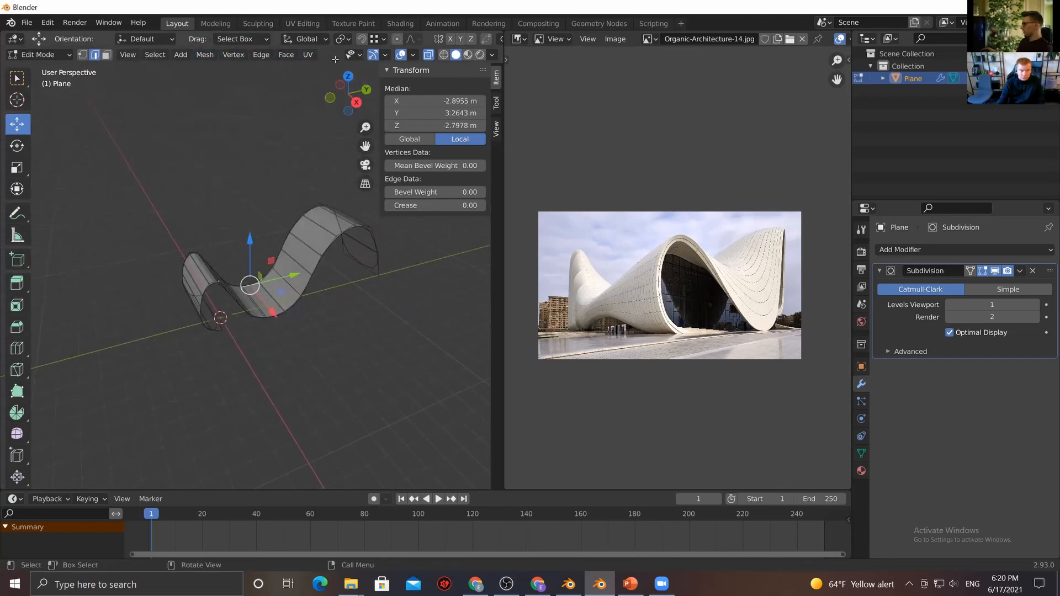
# Turn on proportional editing with the outer valley edge selected
pyautogui.click(397, 40)
pyautogui.moveTo(221, 330); pyautogui.dragTo(282, 330, button='middle')
pyautogui.scroll(3, 256, 333)
# Try raising the outer valley edge about 2.55 m in Z with smooth falloff and a proportional size of 4.59, and undo it
pyautogui.moveTo(274, 239); pyautogui.dragTo(278, 214)
pyautogui.rightClick(276, 232)
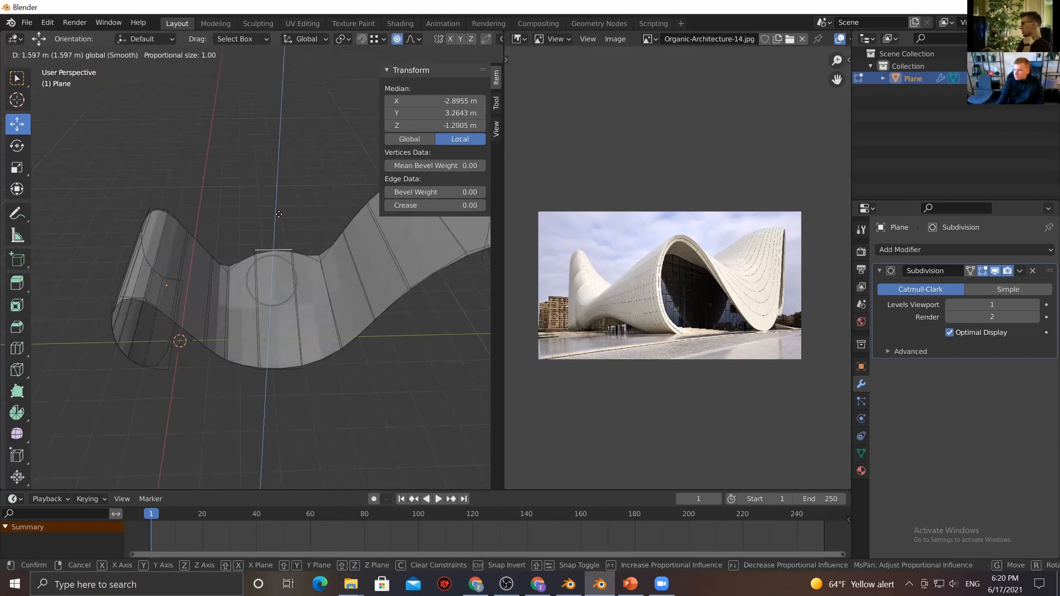
pyautogui.moveTo(279, 215); pyautogui.dragTo(278, 216)
pyautogui.scroll(-10, 280, 215)
pyautogui.scroll(-3, 280, 216)
pyautogui.scroll(-2, 279, 217)
pyautogui.scroll(1, 277, 216)
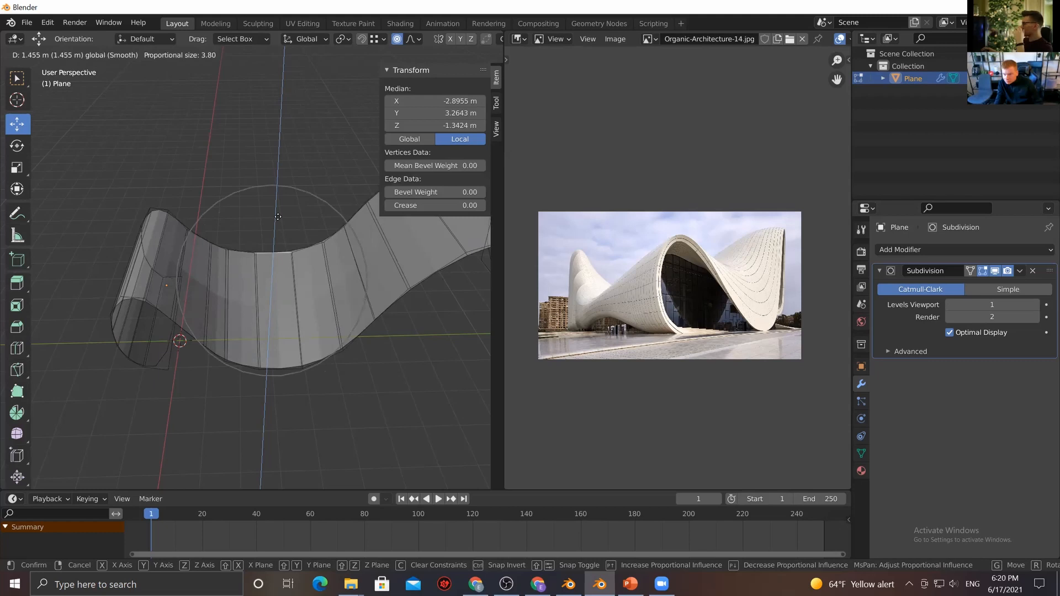
pyautogui.moveTo(278, 217); pyautogui.dragTo(284, 192)
pyautogui.scroll(-1, 279, 215)
pyautogui.scroll(-2, 283, 192)
pyautogui.scroll(1, 284, 193)
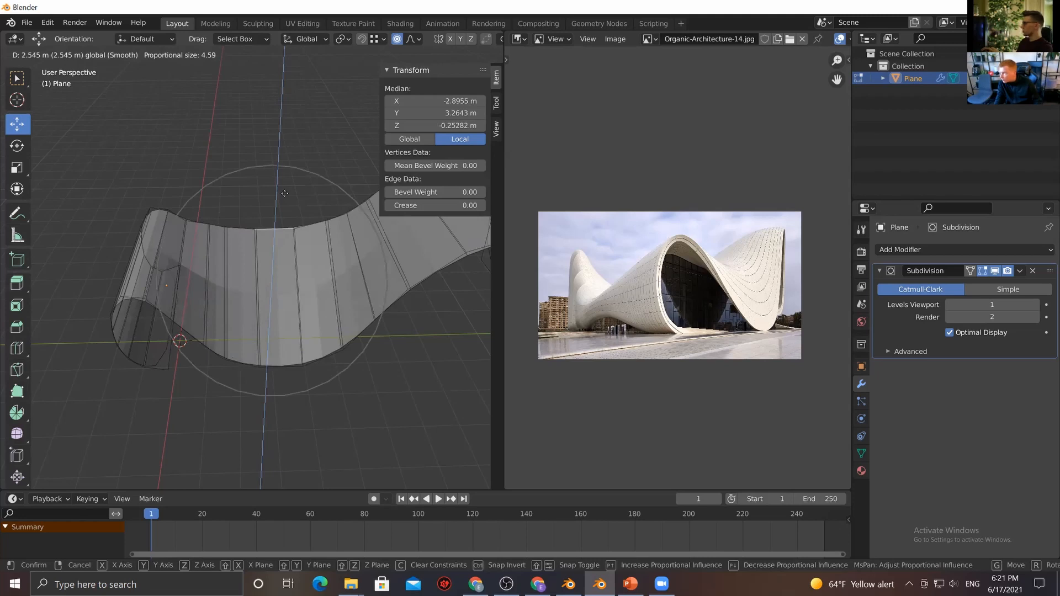
pyautogui.moveTo(284, 193); pyautogui.dragTo(285, 191)
pyautogui.moveTo(284, 191)
pyautogui.mouseDown(button='middle')
pyautogui.moveTo(295, 211)
pyautogui.moveTo(284, 346)
pyautogui.moveTo(399, 347)
pyautogui.moveTo(306, 309)
pyautogui.moveTo(332, 320)
pyautogui.moveTo(309, 319)
pyautogui.moveTo(335, 413)
pyautogui.moveTo(239, 242)
pyautogui.moveTo(290, 257)
pyautogui.moveTo(317, 292)
pyautogui.moveTo(334, 287)
pyautogui.mouseUp(button='middle')
pyautogui.hotkey('ctrl', 'z')
# Select the faces curling down and under at the strip's front end and hide them
pyautogui.press('3')
pyautogui.click(266, 316)
pyautogui.moveTo(270, 351); pyautogui.dragTo(202, 294, button='middle')
pyautogui.click(201, 294)
pyautogui.keyDown('shift'); pyautogui.click(196, 286); pyautogui.keyUp('shift')
pyautogui.keyDown('shift'); pyautogui.click(187, 273); pyautogui.keyUp('shift')
pyautogui.keyDown('shift'); pyautogui.click(179, 258); pyautogui.keyUp('shift')
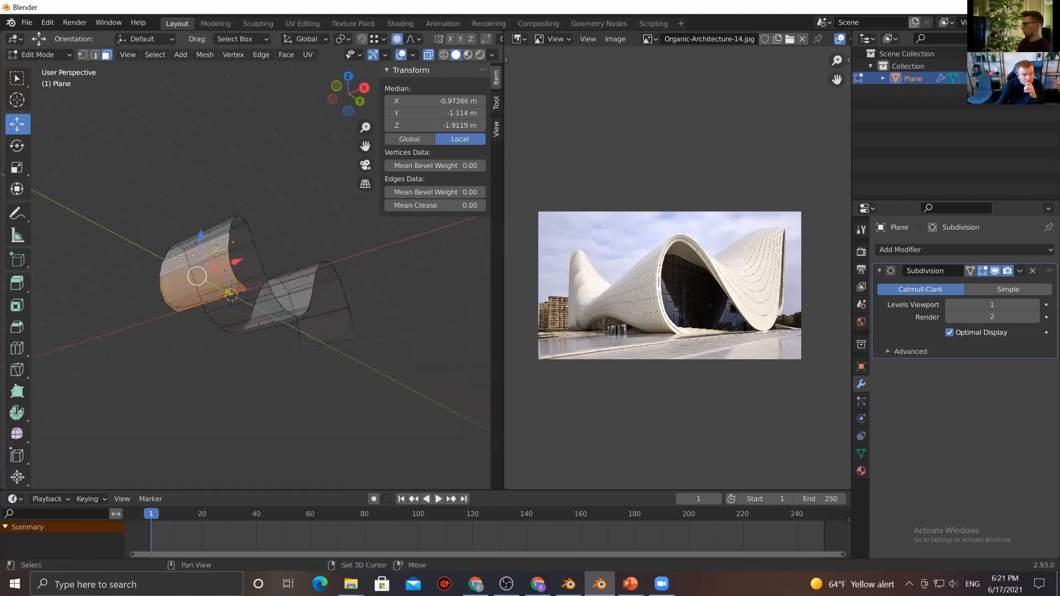
pyautogui.keyDown('shift'); pyautogui.click(179, 250); pyautogui.keyUp('shift')
pyautogui.keyDown('shift'); pyautogui.click(176, 253); pyautogui.keyUp('shift')
pyautogui.moveTo(176, 254); pyautogui.dragTo(229, 309, button='middle')
pyautogui.keyDown('shift'); pyautogui.click(225, 300); pyautogui.keyUp('shift')
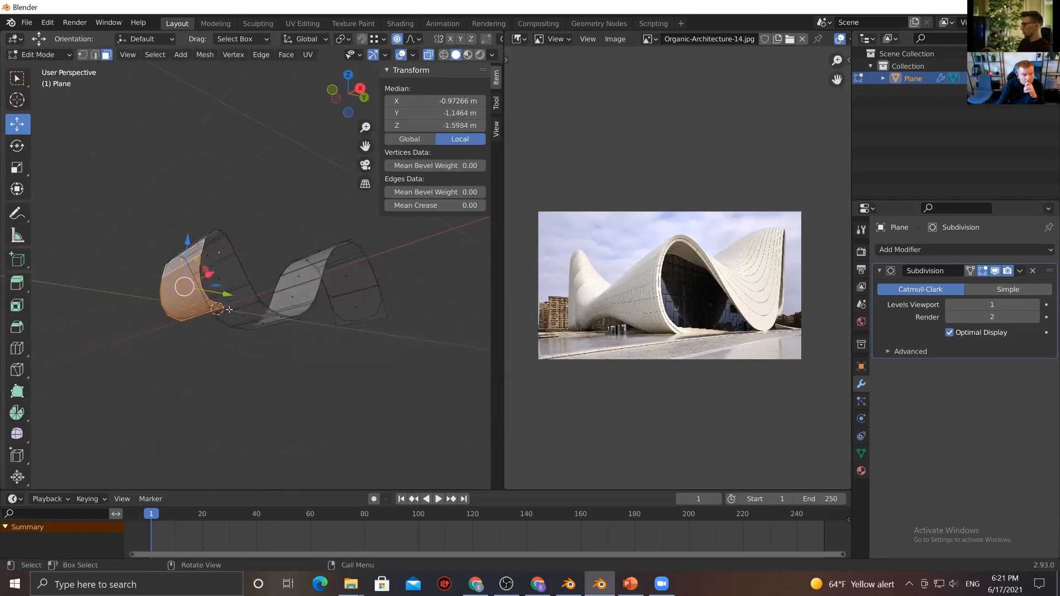
pyautogui.moveTo(182, 271); pyautogui.dragTo(210, 358, button='middle')
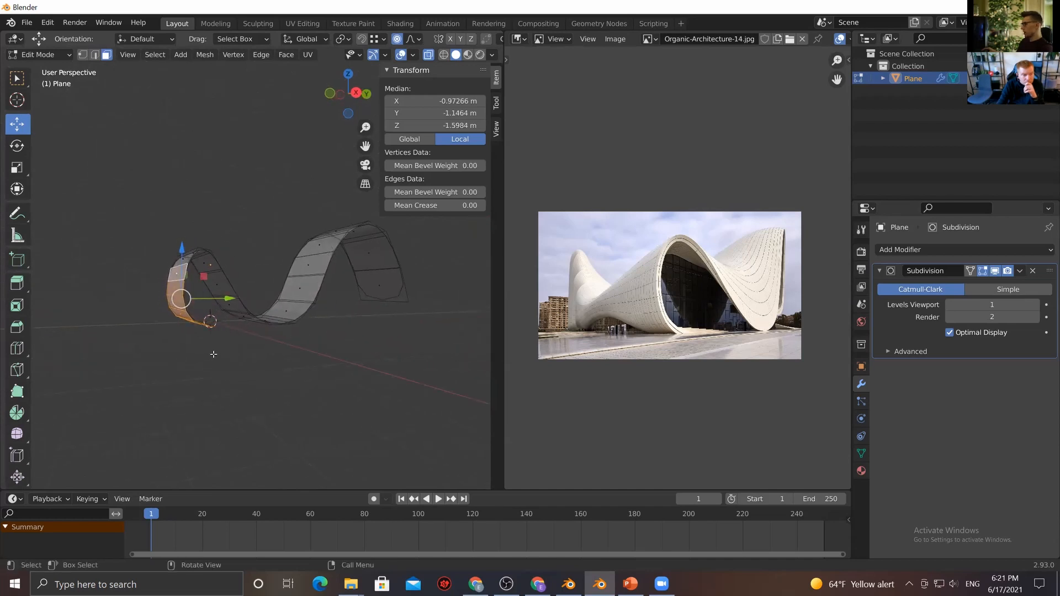
pyautogui.press('h')
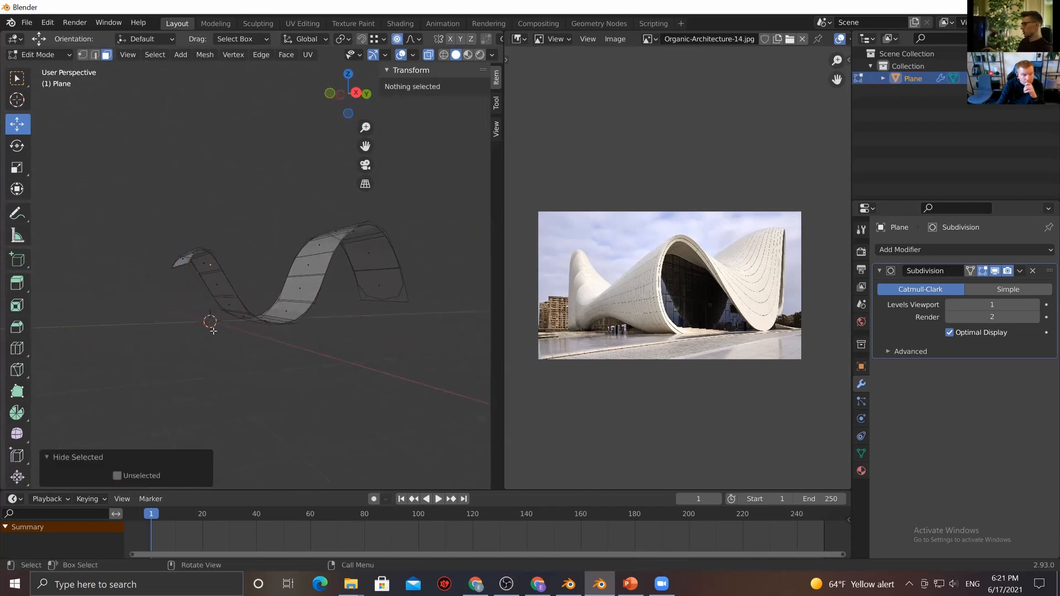
# In edge selection, raise the outer edge segment at the valley about 2.69 m in Z with smooth proportional falloff, size about 4.6
pyautogui.moveTo(213, 334); pyautogui.dragTo(241, 282, button='middle')
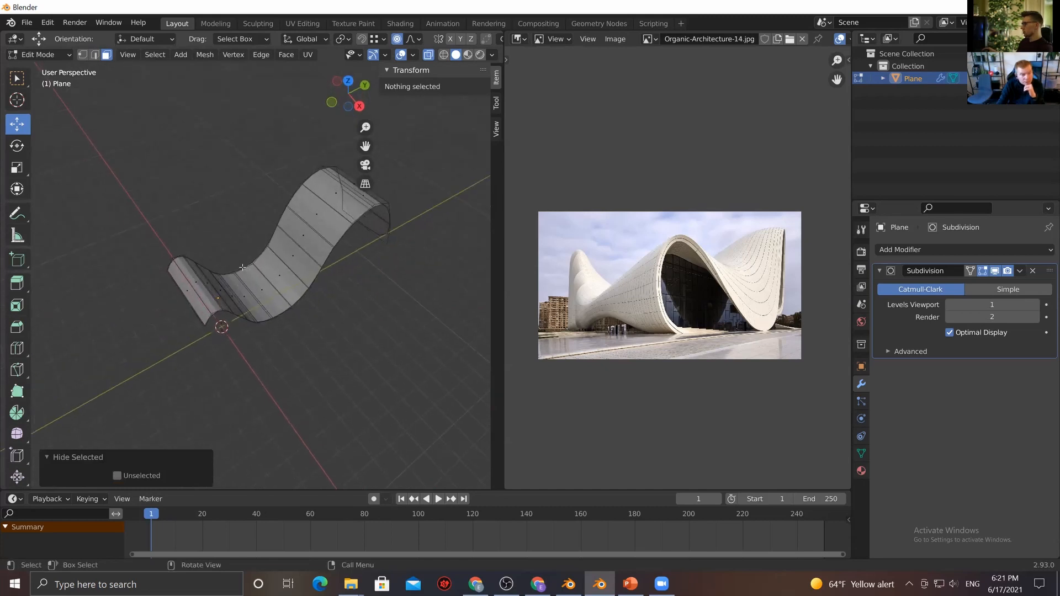
pyautogui.click(243, 268)
pyautogui.click(96, 54)
pyautogui.scroll(3, 272, 306)
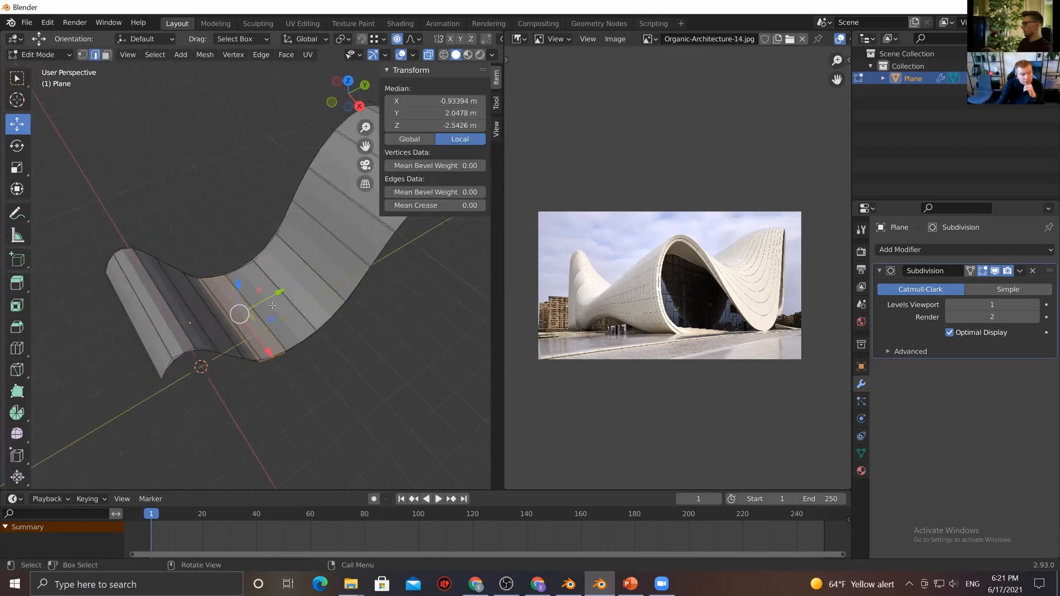
pyautogui.click(217, 276)
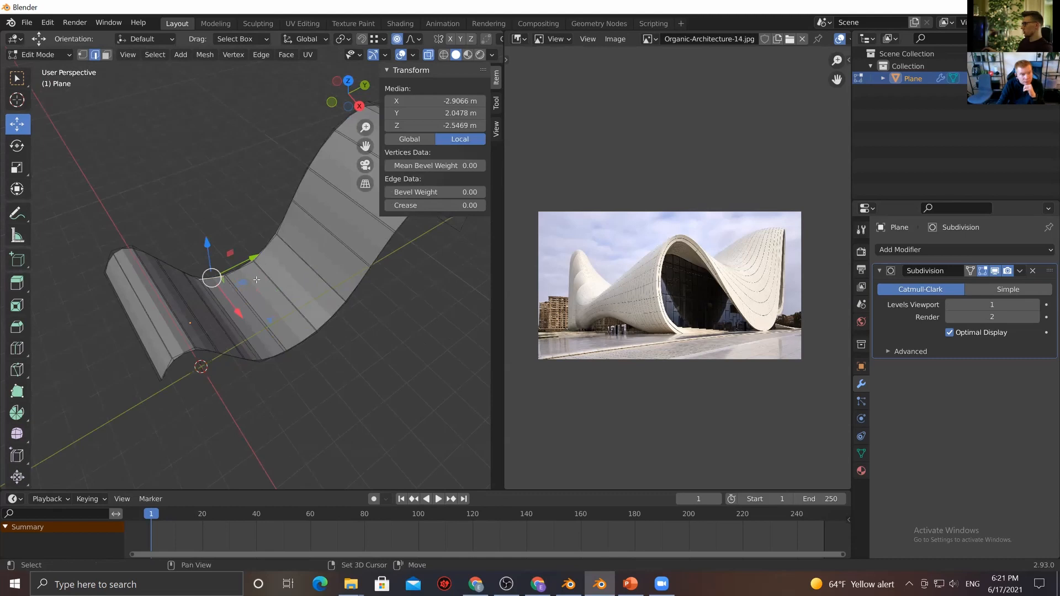
pyautogui.scroll(3, 257, 280)
pyautogui.moveTo(256, 280); pyautogui.dragTo(229, 271, button='middle')
pyautogui.click(259, 278)
pyautogui.scroll(-3, 259, 274)
pyautogui.moveTo(294, 219); pyautogui.dragTo(261, 246)
pyautogui.click(262, 280)
pyautogui.press('g')
pyautogui.press('z')
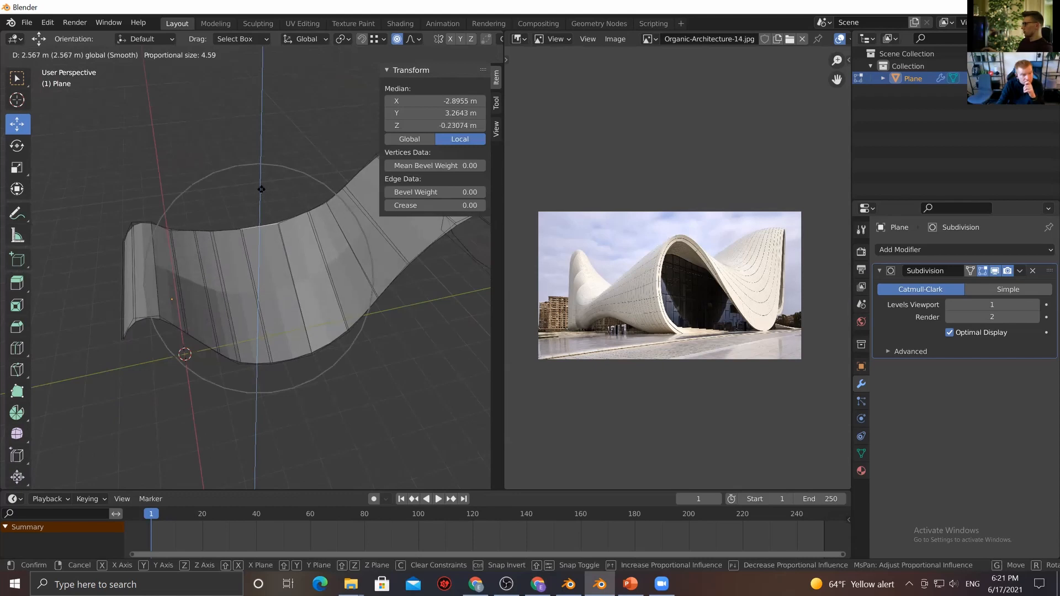
pyautogui.click(261, 189)
pyautogui.scroll(-2, 254, 331)
pyautogui.moveTo(253, 332); pyautogui.dragTo(274, 345, button='middle')
pyautogui.scroll(1, 275, 345)
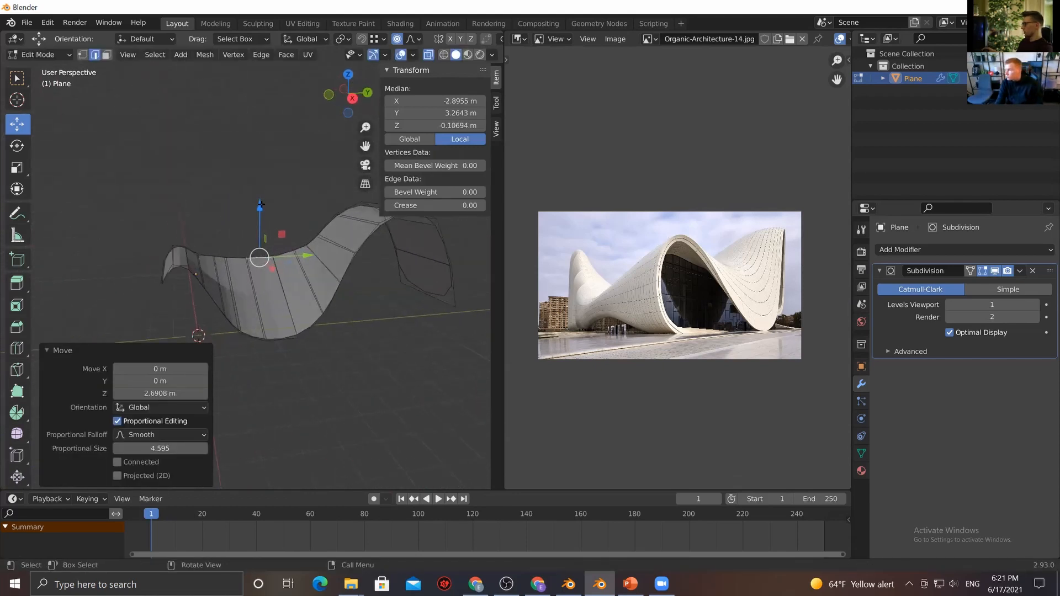
# Lower the raised outer valley edge about 0.23 m in Z with a proportional size of about 2.36
pyautogui.moveTo(260, 206); pyautogui.dragTo(261, 215)
pyautogui.scroll(7, 261, 210)
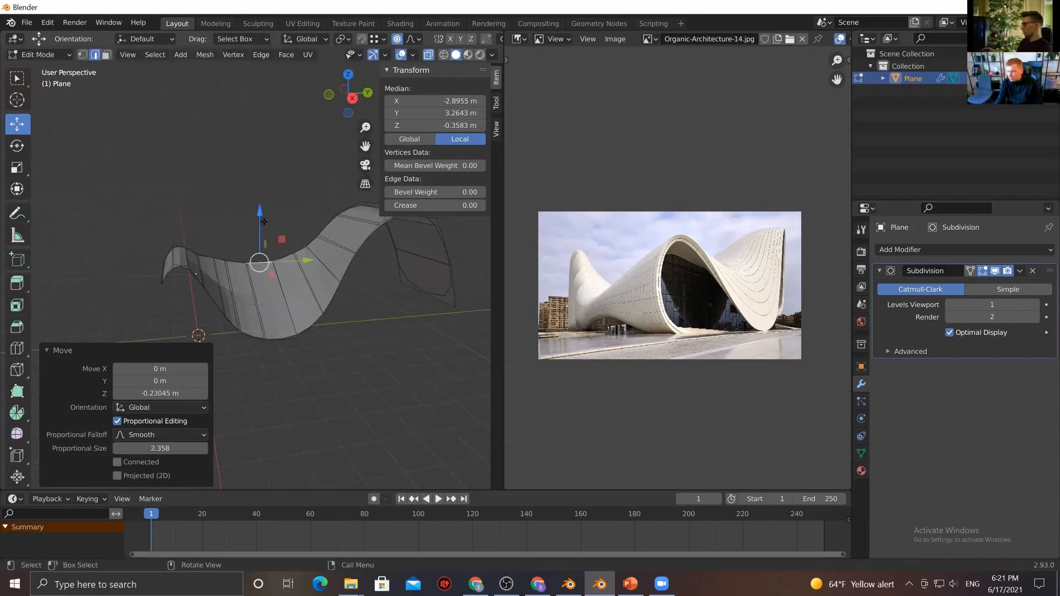
pyautogui.moveTo(304, 326)
pyautogui.mouseDown(button='middle')
pyautogui.moveTo(277, 318)
pyautogui.moveTo(296, 330)
pyautogui.mouseUp(button='middle')
pyautogui.click(240, 259)
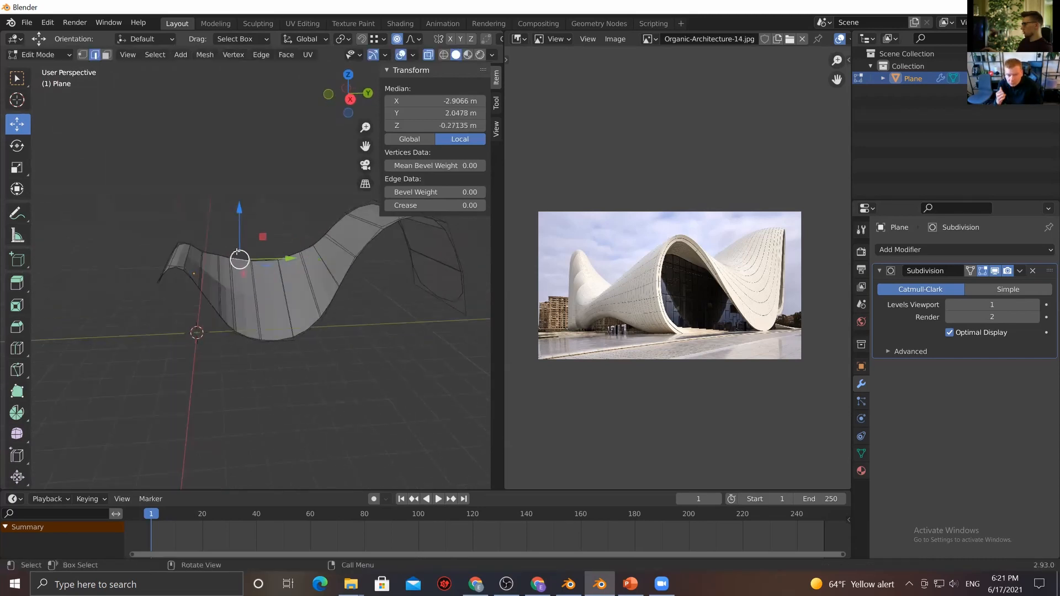
pyautogui.click(210, 252)
pyautogui.moveTo(228, 368); pyautogui.dragTo(262, 376, button='middle')
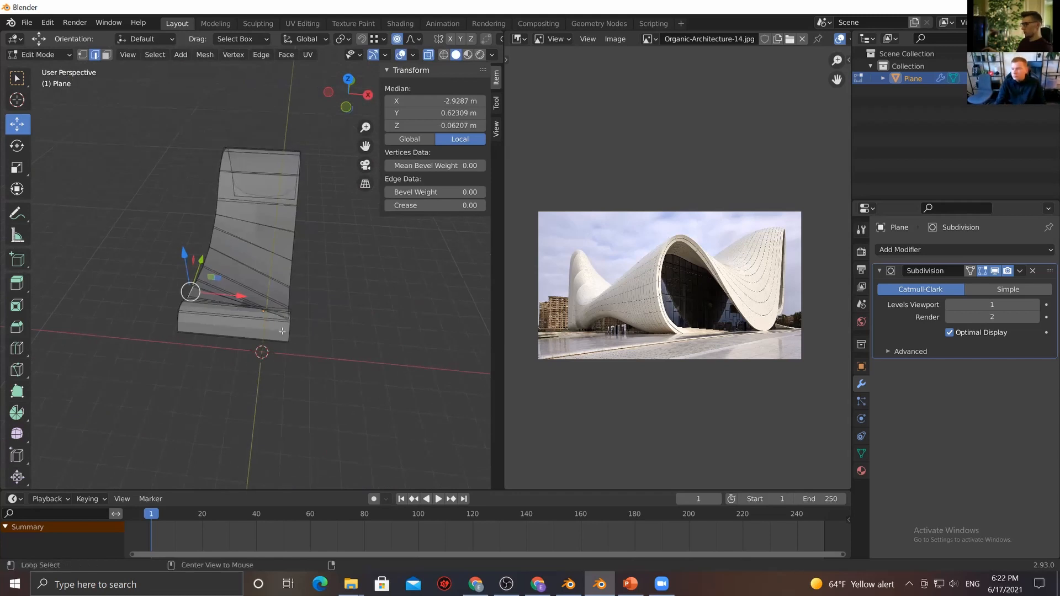
# Reveal the hidden faces curling under at the strip's front end and clear their selection
pyautogui.hotkey('alt', 'h')
pyautogui.moveTo(281, 330); pyautogui.dragTo(276, 394, button='middle')
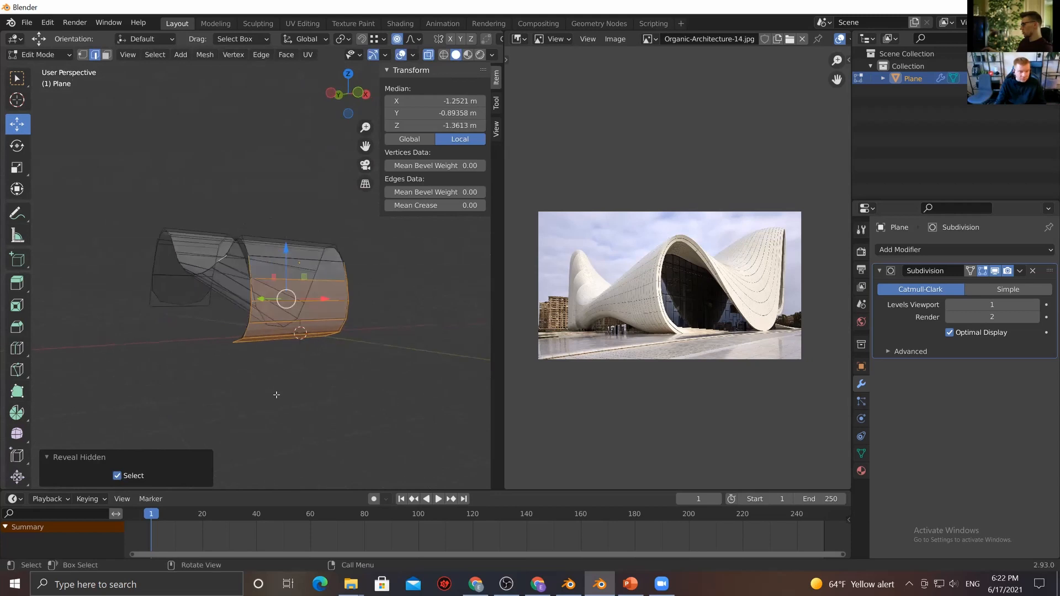
pyautogui.moveTo(247, 348); pyautogui.dragTo(224, 239, button='middle')
pyautogui.click(334, 365)
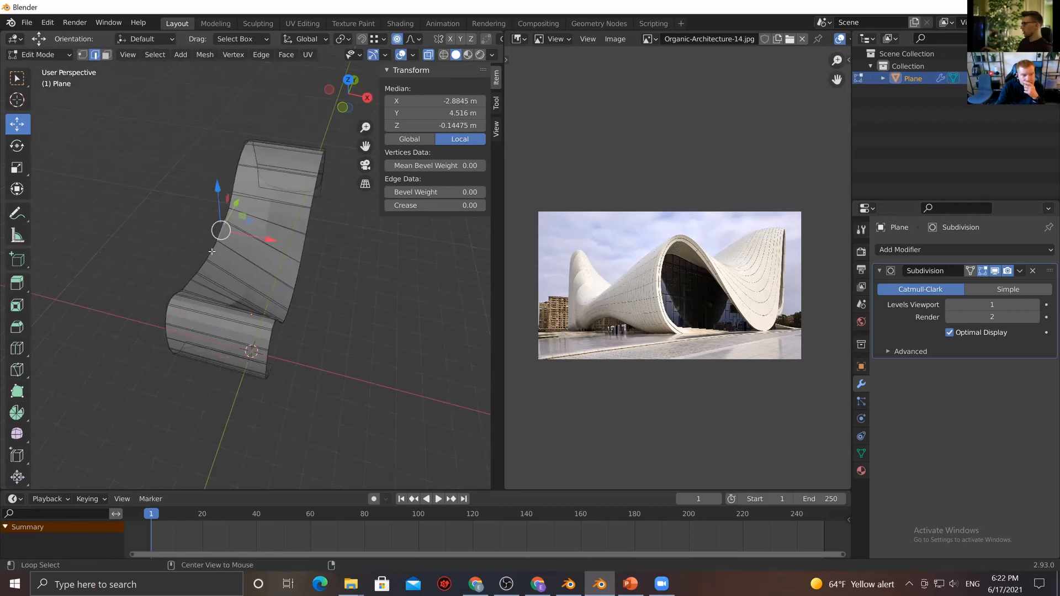
# Extrude the whole outer side edge loop of the strip outward along negative X to widen the shell
pyautogui.moveTo(259, 327); pyautogui.dragTo(242, 250, button='middle')
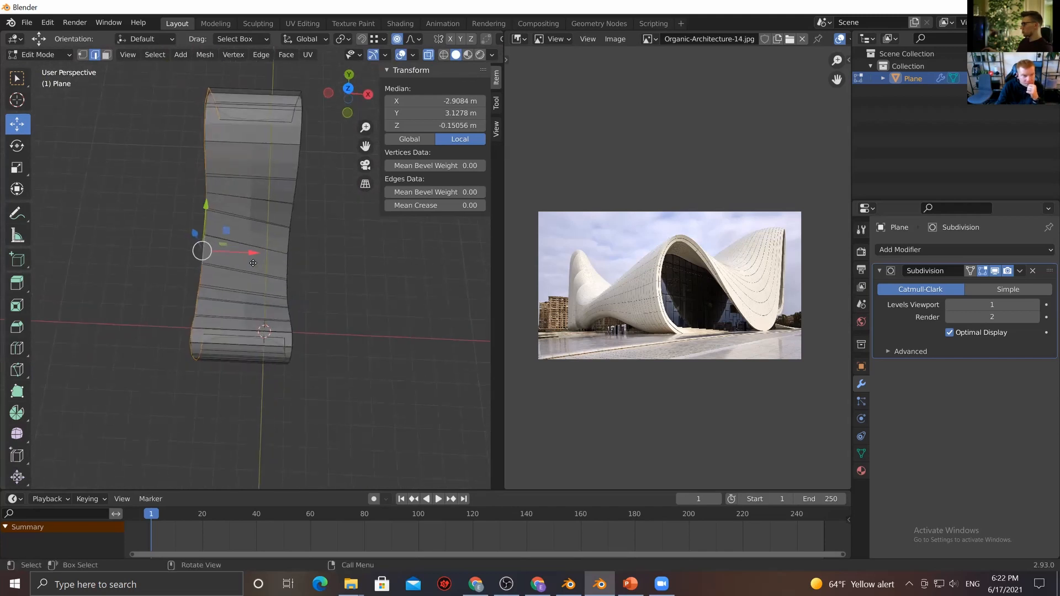
pyautogui.press('g')
pyautogui.press('x')
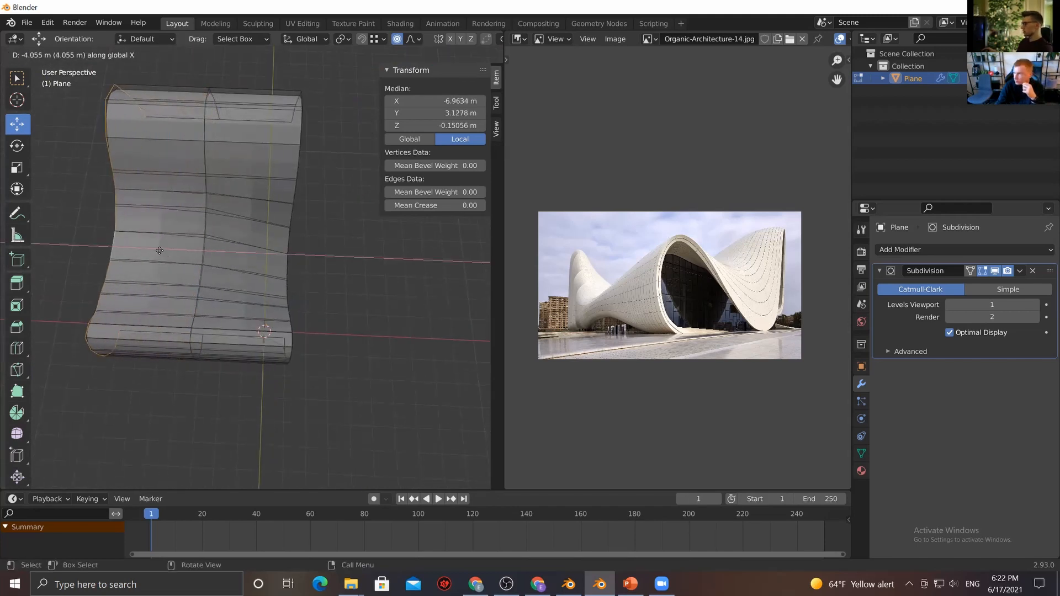
pyautogui.click(114, 245)
pyautogui.moveTo(114, 245); pyautogui.dragTo(701, 275, button='middle')
# Try moving the lengthwise middle edge loop about 0.81 m in X with proportional editing, and undo it
pyautogui.click(193, 261)
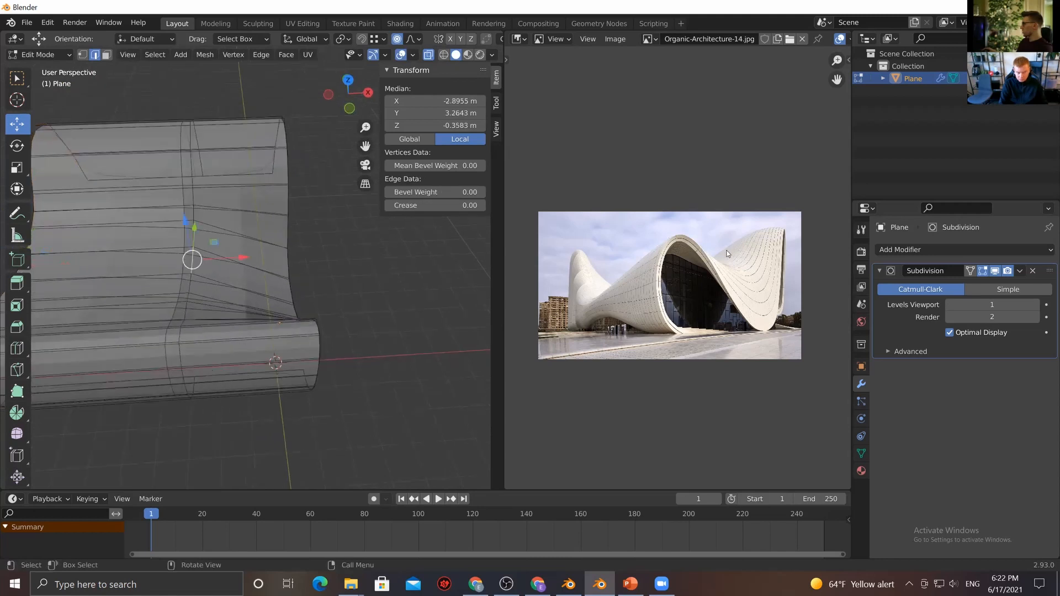
pyautogui.hotkey('alt', 'a')
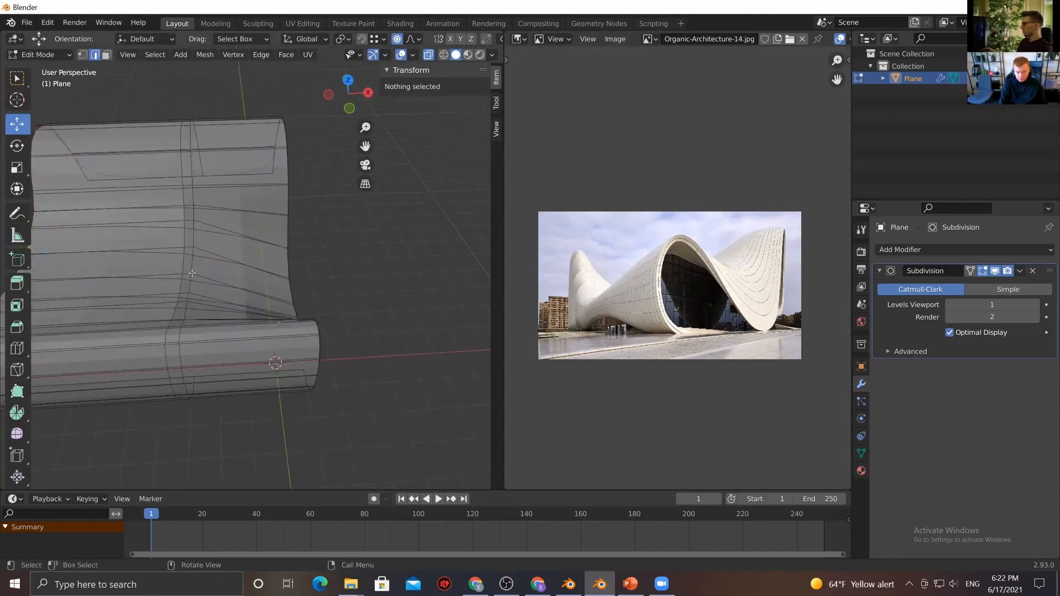
pyautogui.keyDown('alt'); pyautogui.click(193, 261); pyautogui.keyUp('alt')
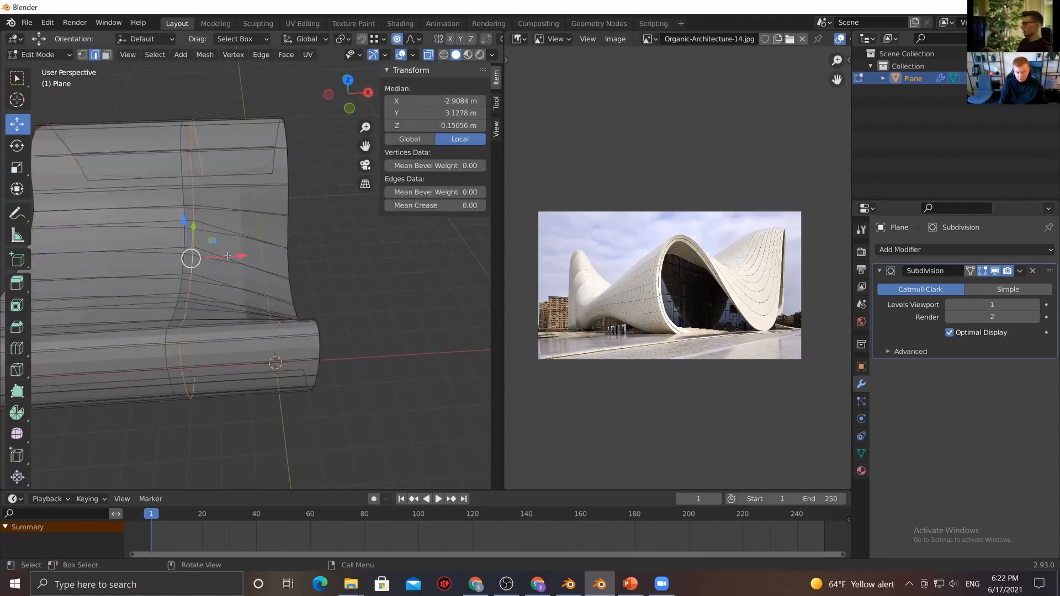
pyautogui.moveTo(228, 256); pyautogui.dragTo(253, 258)
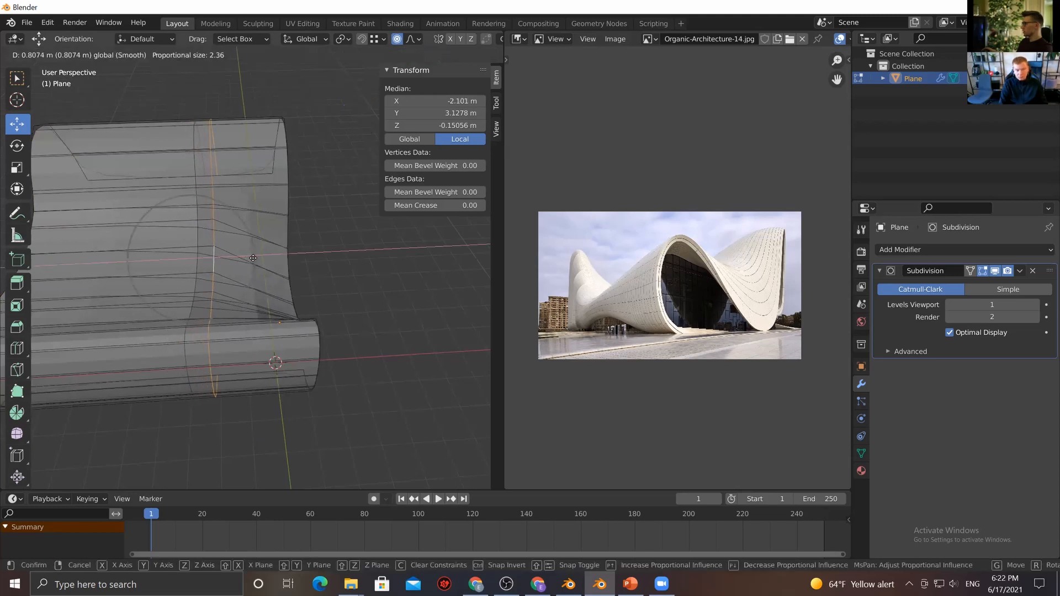
pyautogui.click(253, 258)
pyautogui.hotkey('ctrl', 'z')
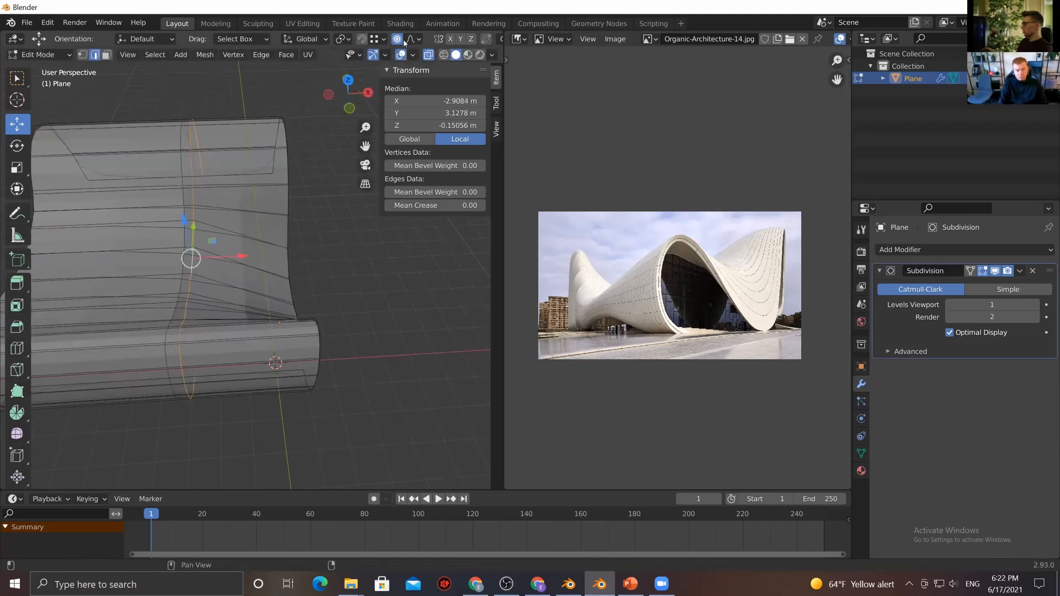
# Turn off proportional editing and move the lengthwise middle edge loop inward to about -2.06 m in X
pyautogui.press('o')
pyautogui.moveTo(261, 254)
pyautogui.mouseDown()
pyautogui.moveTo(276, 253)
pyautogui.moveTo(245, 255)
pyautogui.mouseUp()
pyautogui.scroll(-2, 259, 326)
pyautogui.moveTo(259, 325); pyautogui.dragTo(415, 54, button='middle')
# Return to Object Mode, deselect the shell, and turn off X-ray and the wireframe overlay
pyautogui.press('Tab')
pyautogui.click(266, 343)
pyautogui.click(415, 54)
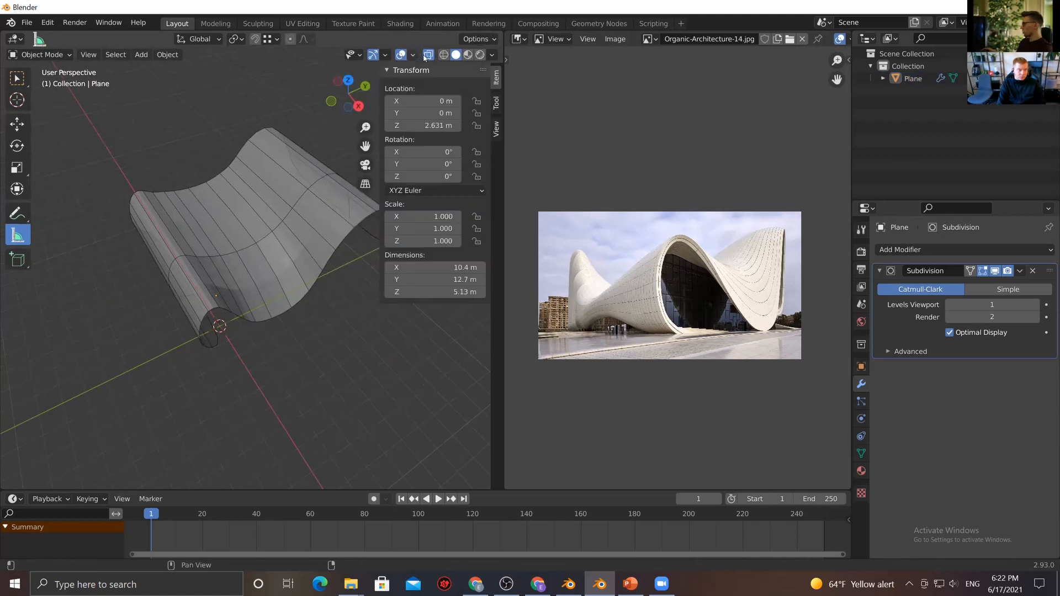
pyautogui.click(428, 54)
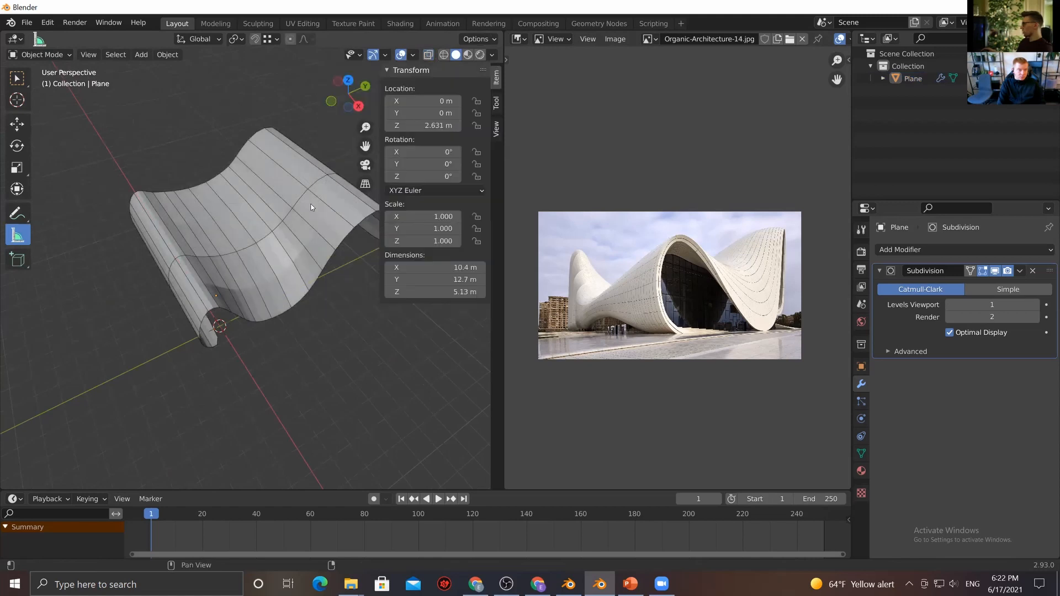
pyautogui.click(413, 54)
pyautogui.click(336, 264)
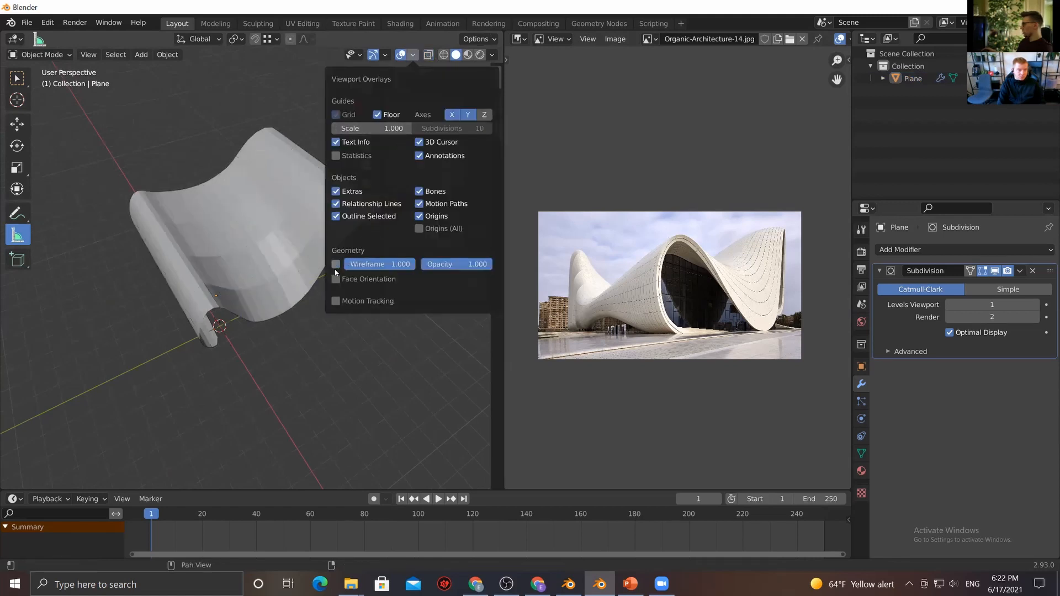
# Set the shell's Subdivision viewport level to 2 and apply smooth shading
pyautogui.moveTo(315, 327); pyautogui.dragTo(245, 274, button='middle')
pyautogui.click(204, 309)
pyautogui.click(1035, 305)
pyautogui.rightClick(245, 273)
pyautogui.click(221, 262)
pyautogui.moveTo(242, 343)
pyautogui.mouseDown(button='middle')
pyautogui.moveTo(213, 367)
pyautogui.moveTo(332, 418)
pyautogui.moveTo(234, 265)
pyautogui.moveTo(209, 347)
pyautogui.moveTo(168, 231)
pyautogui.moveTo(196, 234)
pyautogui.moveTo(193, 220)
pyautogui.moveTo(229, 296)
pyautogui.moveTo(229, 354)
pyautogui.mouseUp(button='middle')
# Dissolve the crosswise edge loop between the front fold and the valley, and inspect the smooth shell in Object Mode
pyautogui.press('Tab')
pyautogui.keyDown('alt'); pyautogui.click(229, 297); pyautogui.keyUp('alt')
pyautogui.rightClick(228, 346)
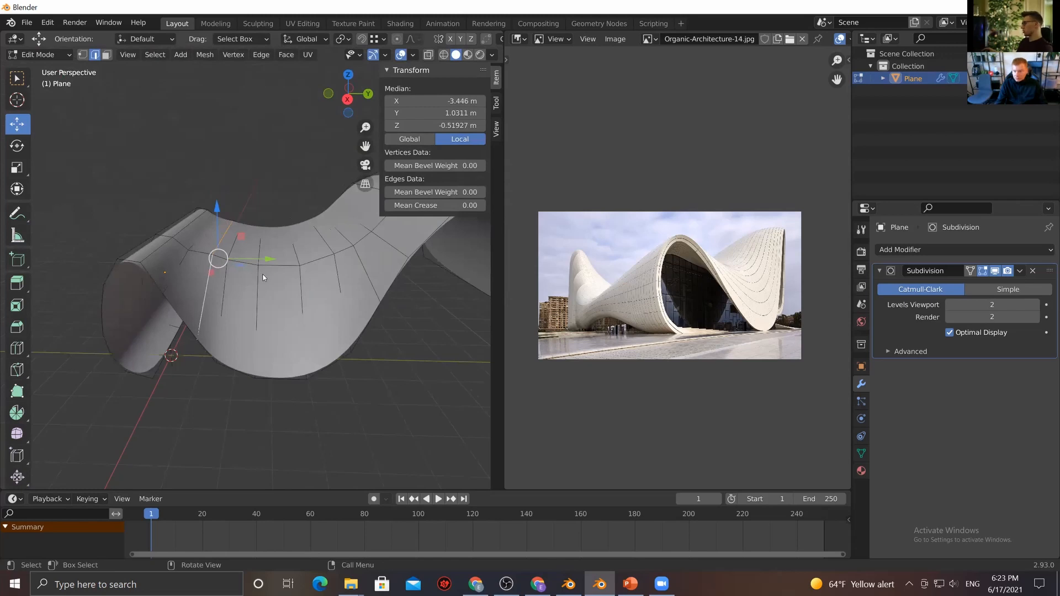
pyautogui.press('x')
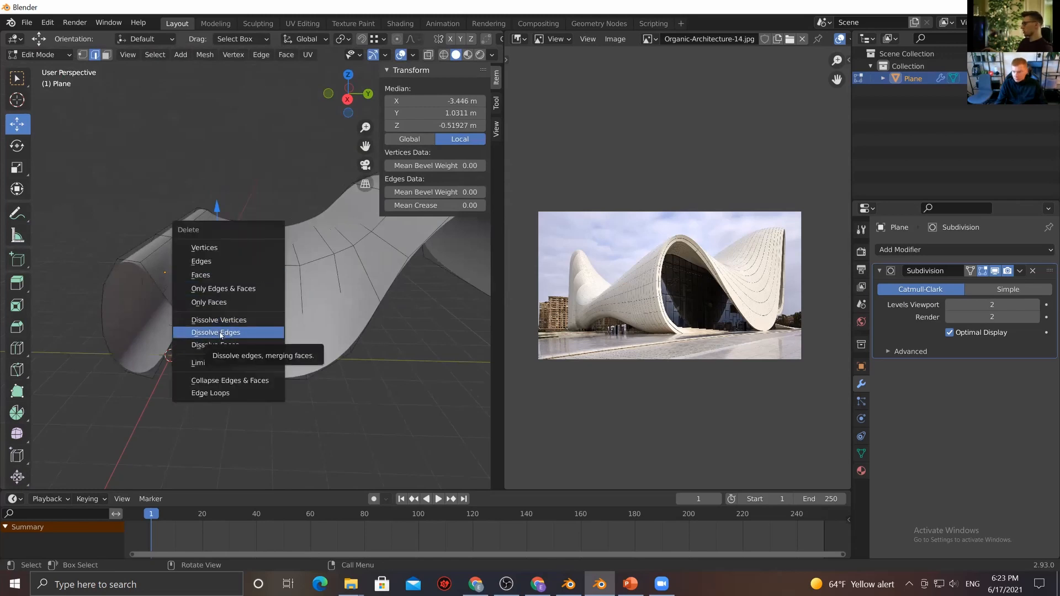
pyautogui.click(220, 333)
pyautogui.moveTo(223, 338); pyautogui.dragTo(332, 303, button='middle')
pyautogui.press('`')
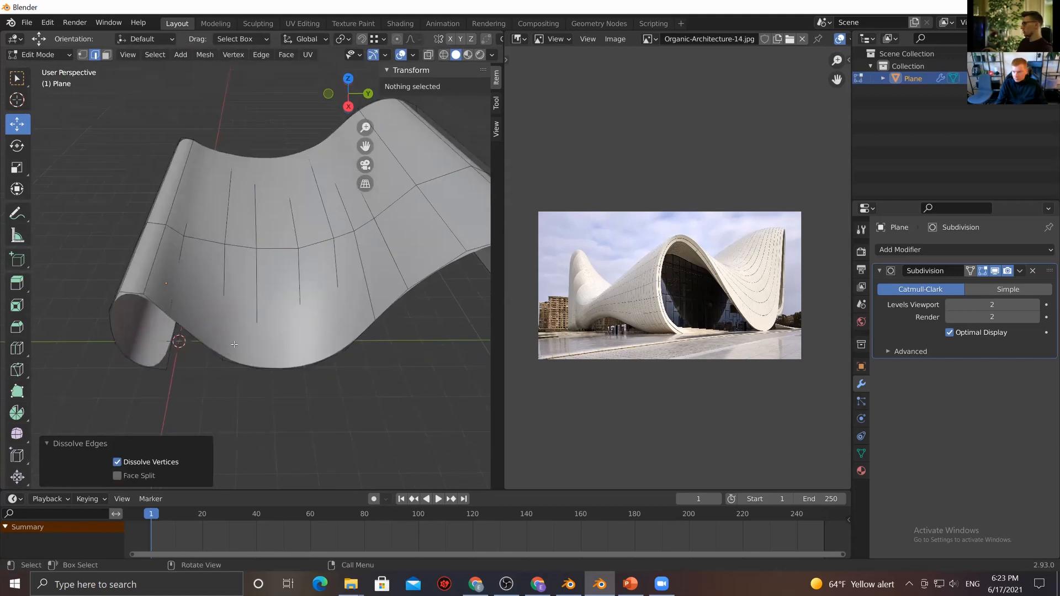
pyautogui.press('Tab')
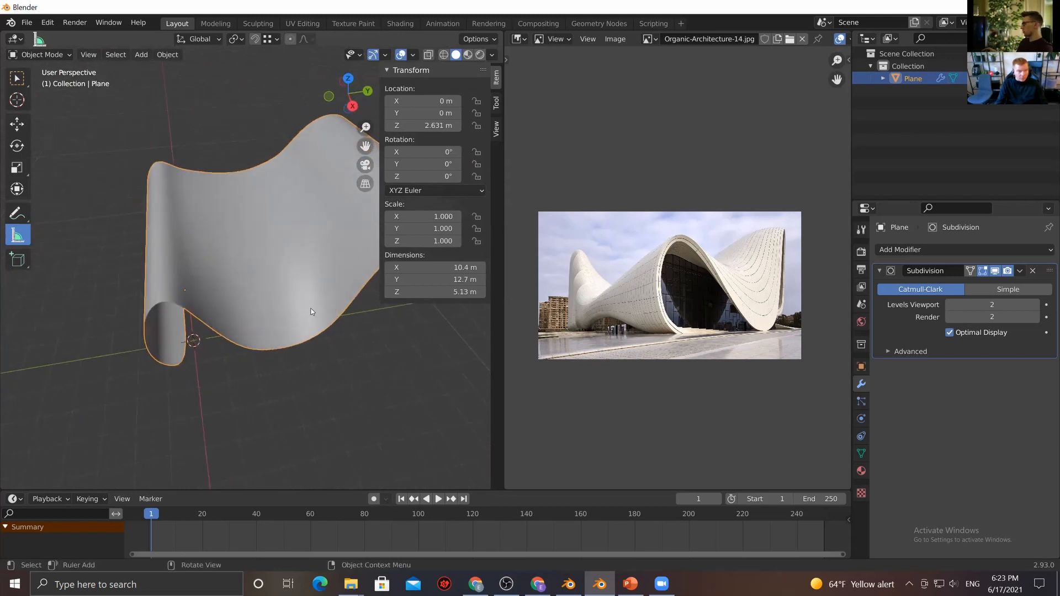
pyautogui.moveTo(281, 317); pyautogui.dragTo(234, 322, button='middle')
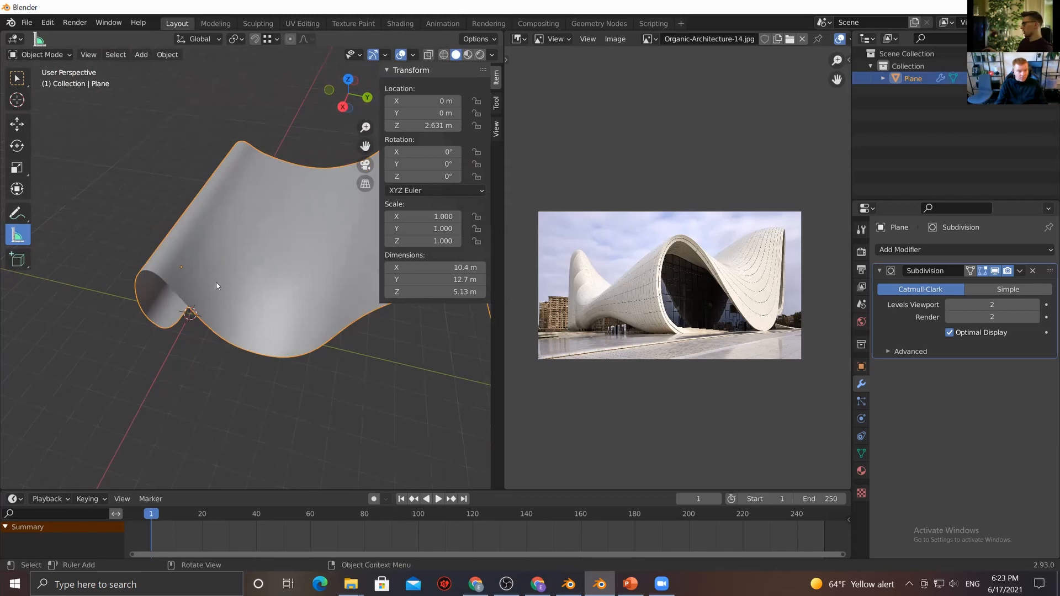
pyautogui.moveTo(195, 247); pyautogui.dragTo(205, 319, button='middle')
# Move the lengthwise middle edge loop about 1.13 m in X toward the nearer side edge
pyautogui.press('Tab')
pyautogui.click(236, 276)
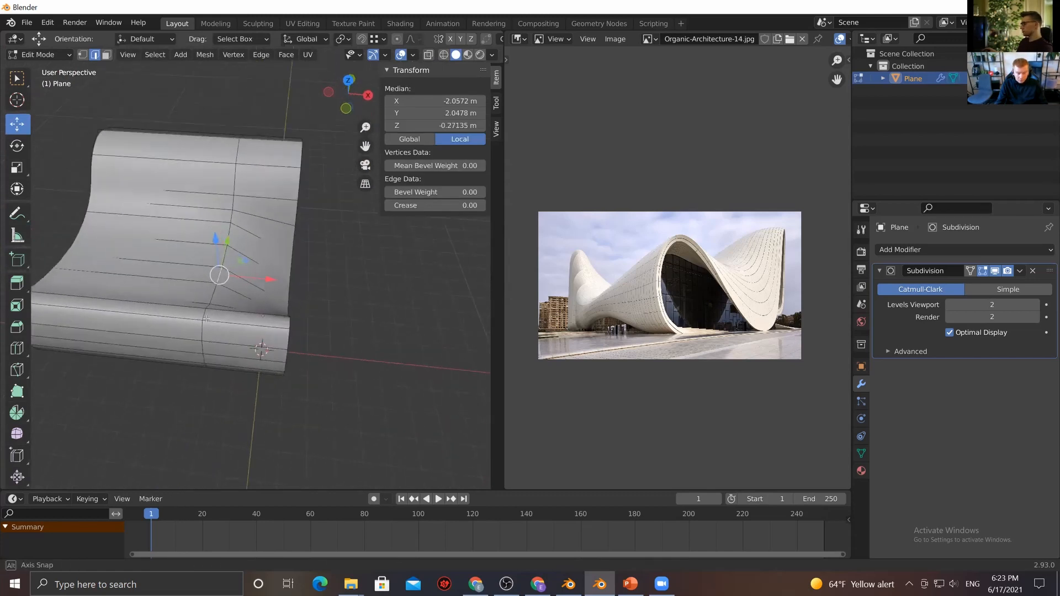
pyautogui.keyDown('alt'); pyautogui.click(206, 319); pyautogui.keyUp('alt')
pyautogui.click(386, 291)
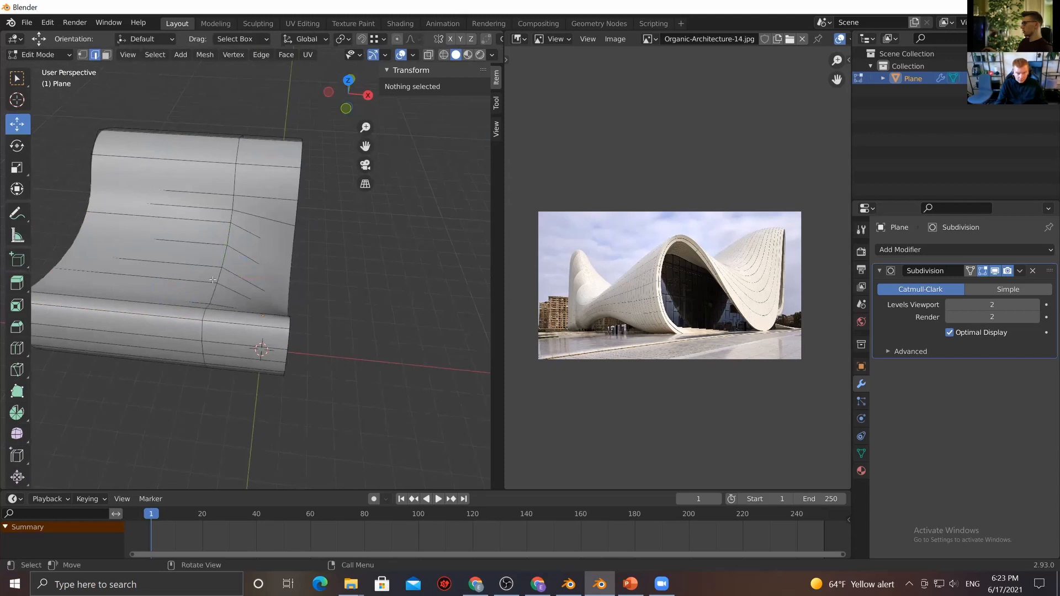
pyautogui.keyDown('alt'); pyautogui.click(219, 273); pyautogui.keyUp('alt')
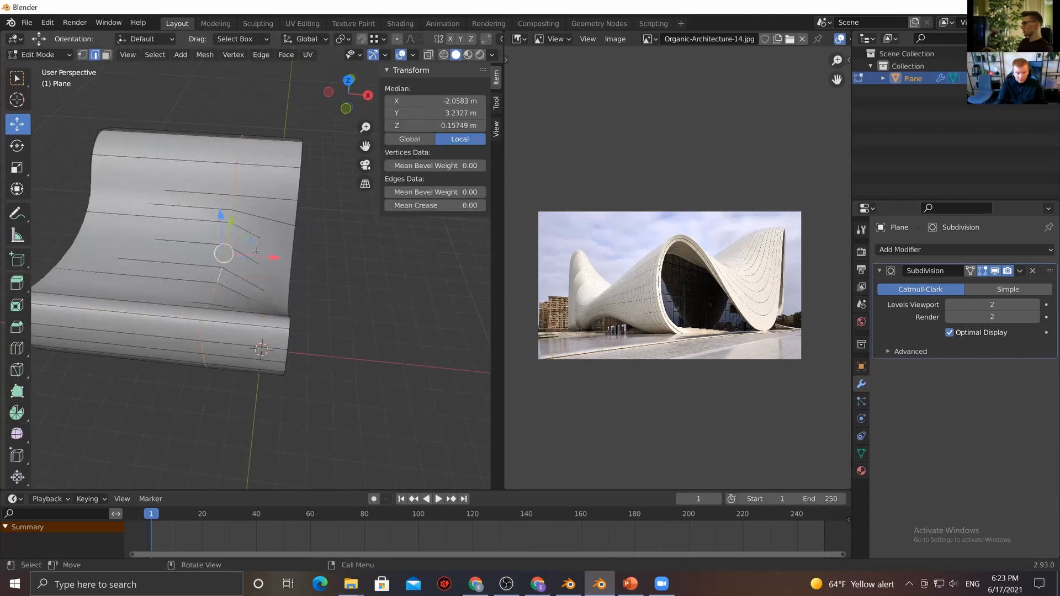
pyautogui.moveTo(253, 256); pyautogui.dragTo(281, 260)
pyautogui.moveTo(276, 260); pyautogui.dragTo(255, 310, button='middle')
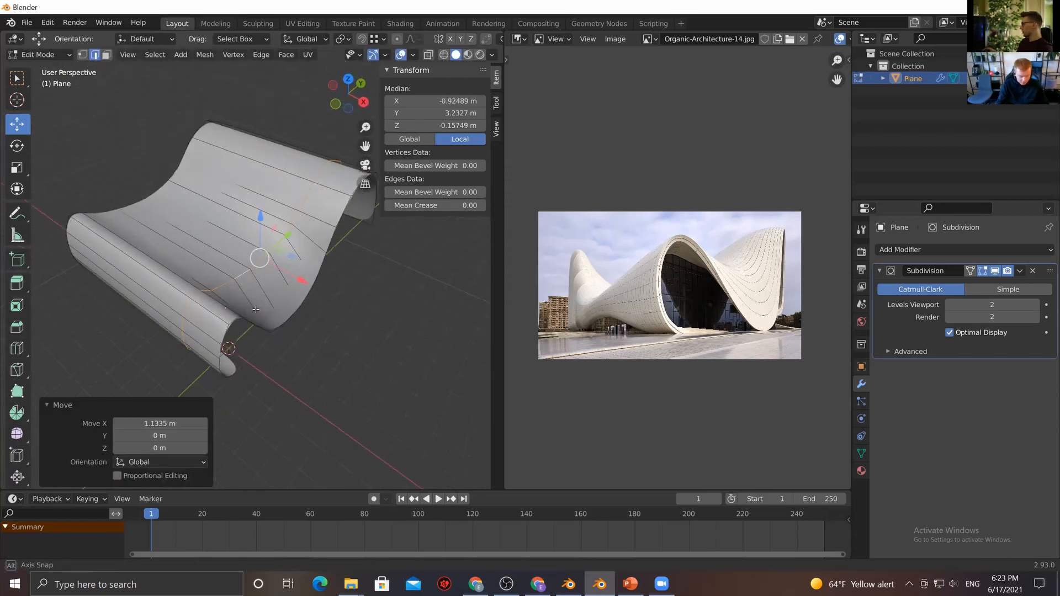
# Add a lengthwise loop cut between the middle edge loop and the nearer side edge of the shell
pyautogui.scroll(3, 256, 309)
pyautogui.click(291, 356)
pyautogui.hotkey('ctrl', 'r')
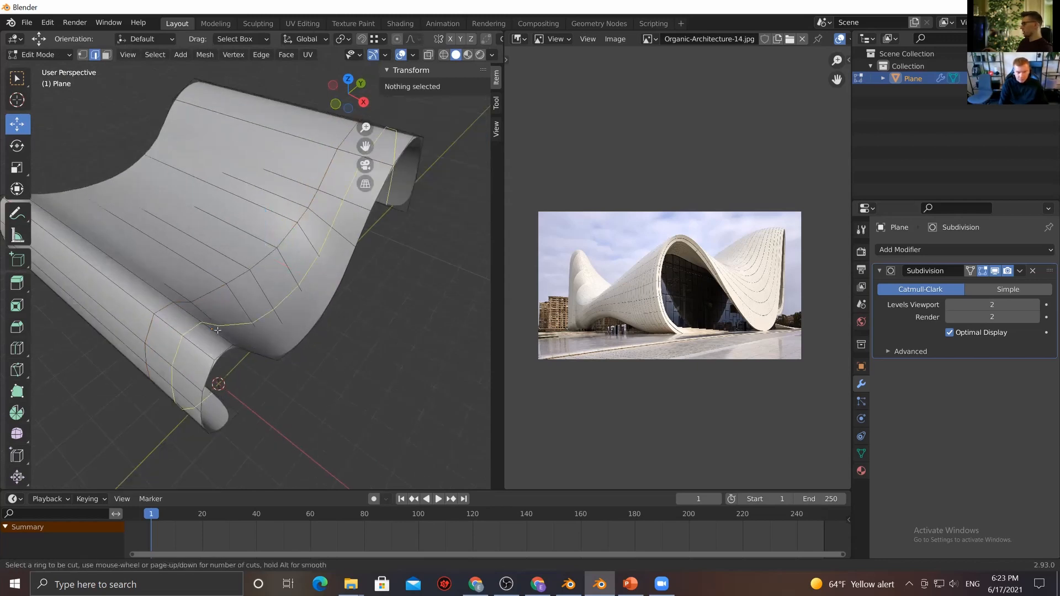
pyautogui.click(217, 330)
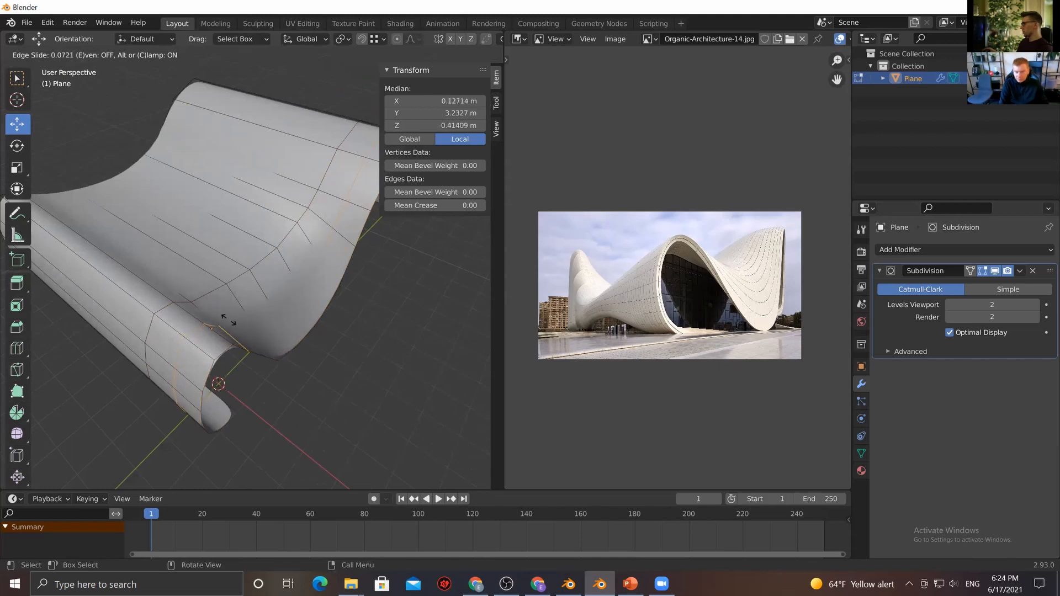
pyautogui.click(229, 319)
# Place the new lengthwise loop near the shell's side edge and display the Subdivision result on the edit cage
pyautogui.click(264, 307)
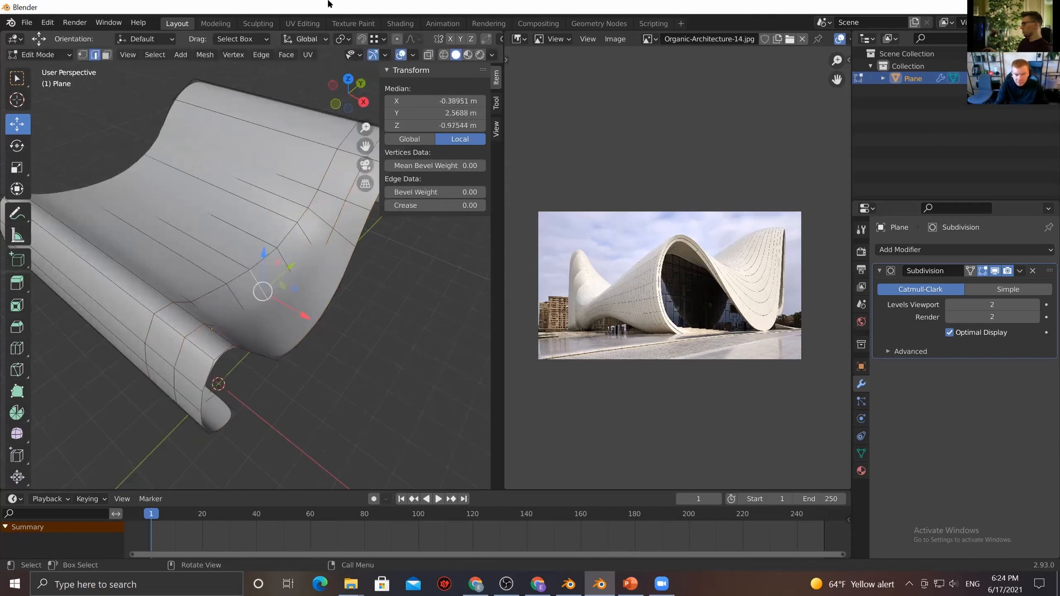
pyautogui.moveTo(402, 369); pyautogui.dragTo(356, 359, button='middle')
pyautogui.click(345, 376)
pyautogui.click(274, 307)
pyautogui.moveTo(290, 309)
pyautogui.mouseDown(button='middle')
pyautogui.moveTo(237, 342)
pyautogui.moveTo(279, 326)
pyautogui.mouseUp(button='middle')
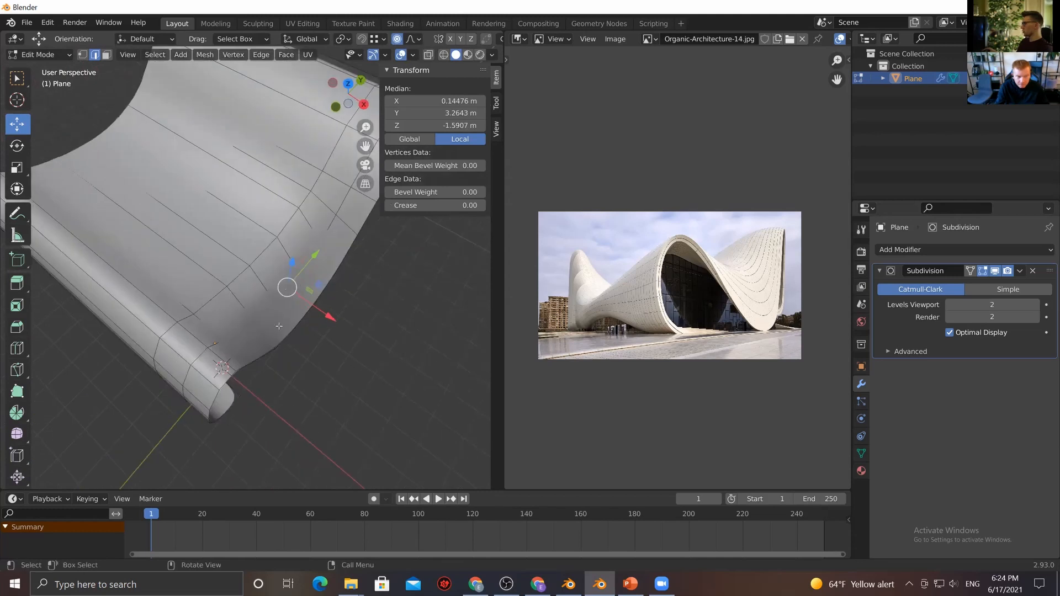
pyautogui.moveTo(228, 287)
pyautogui.mouseDown(button='middle')
pyautogui.moveTo(243, 298)
pyautogui.moveTo(247, 286)
pyautogui.mouseUp(button='middle')
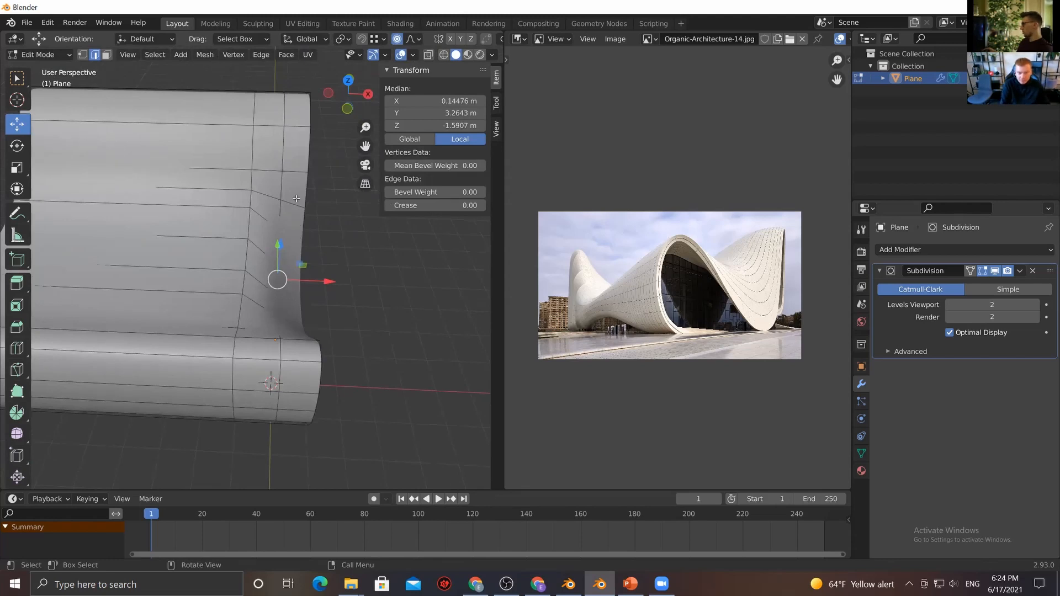
pyautogui.moveTo(290, 154); pyautogui.dragTo(207, 324, button='middle')
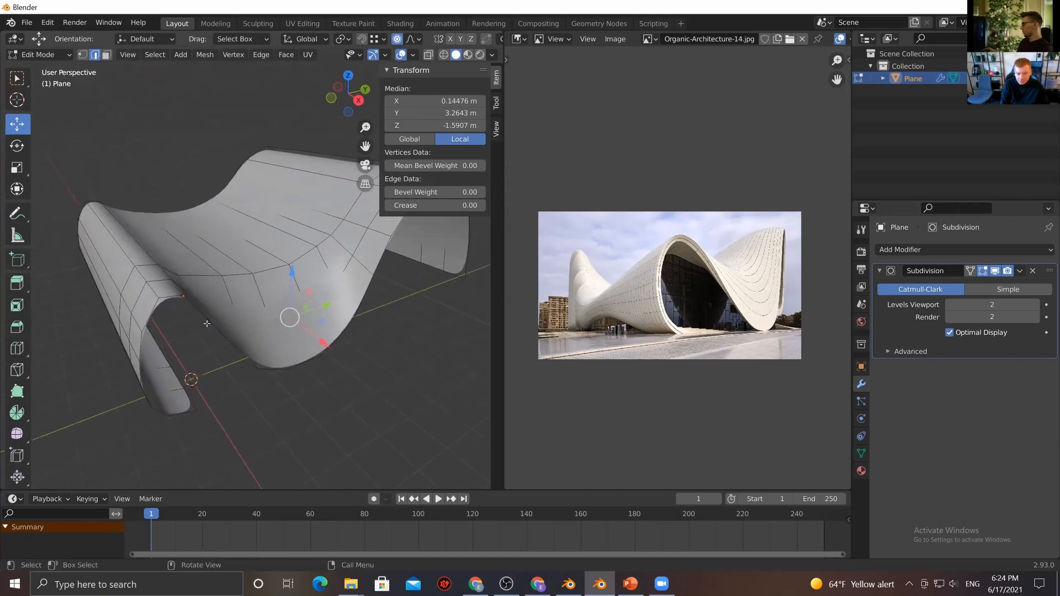
pyautogui.click(971, 272)
pyautogui.moveTo(268, 368); pyautogui.dragTo(220, 426, button='middle')
pyautogui.moveTo(221, 352); pyautogui.dragTo(271, 311, button='middle')
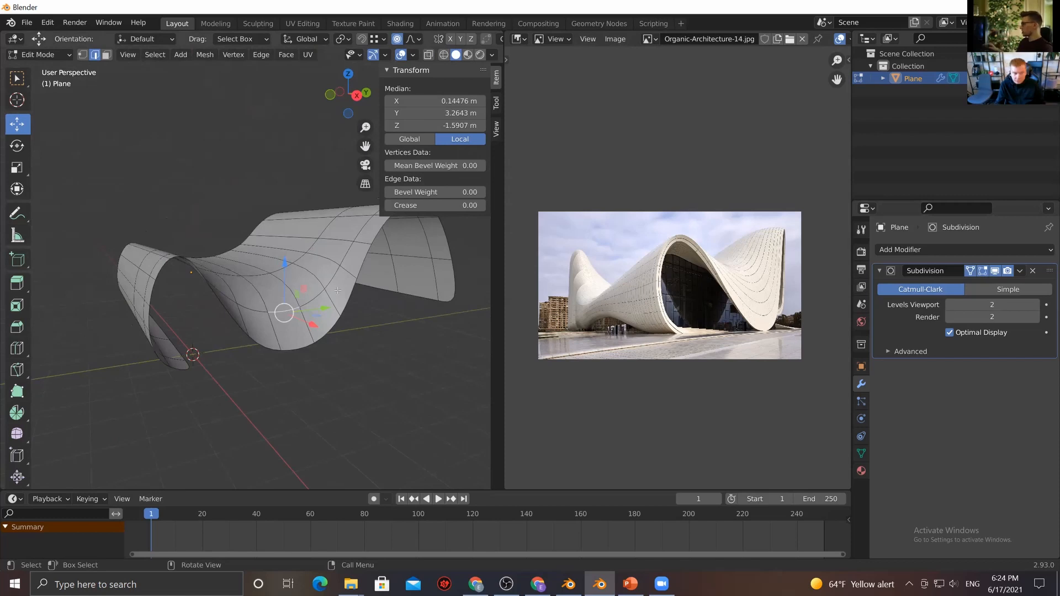
# Raise the new loop's valley edge about 0.45 m in Z with smooth proportional editing at a size of about 1.46
pyautogui.press('g')
pyautogui.press('z')
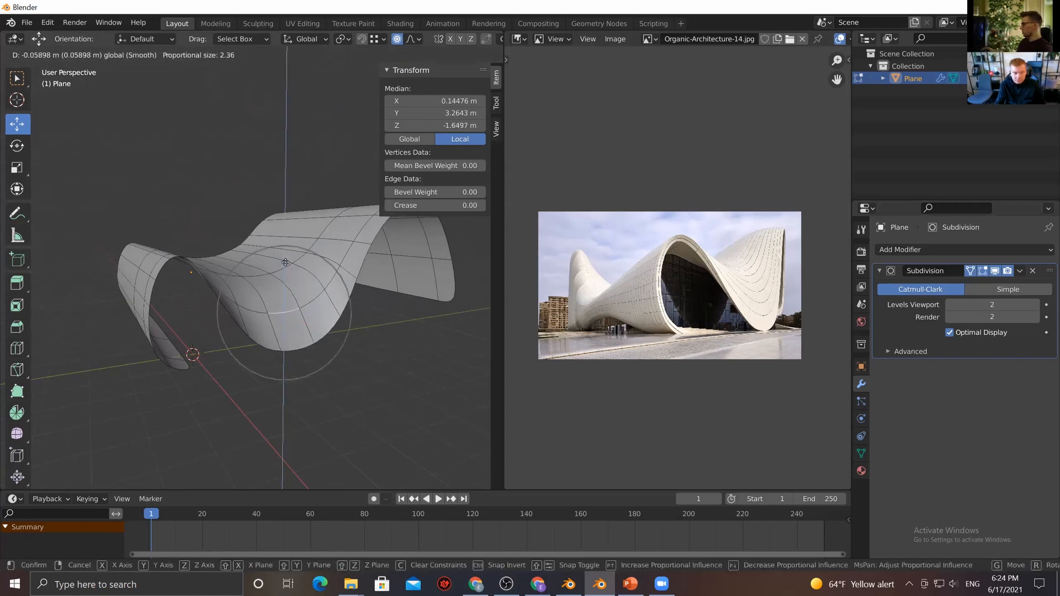
pyautogui.click(286, 263)
pyautogui.press('g')
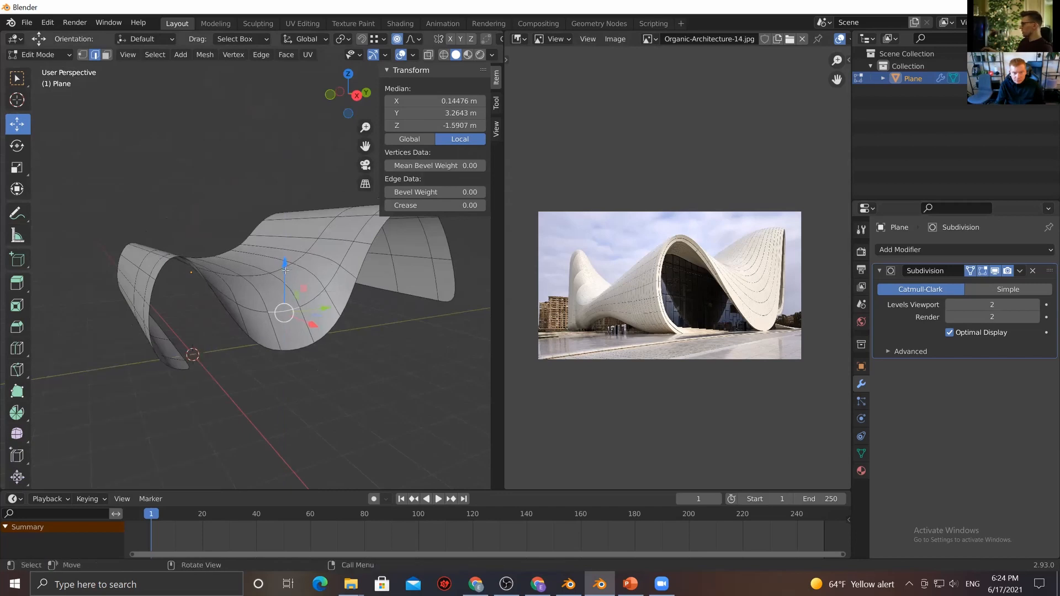
pyautogui.press('z')
pyautogui.scroll(5, 287, 263)
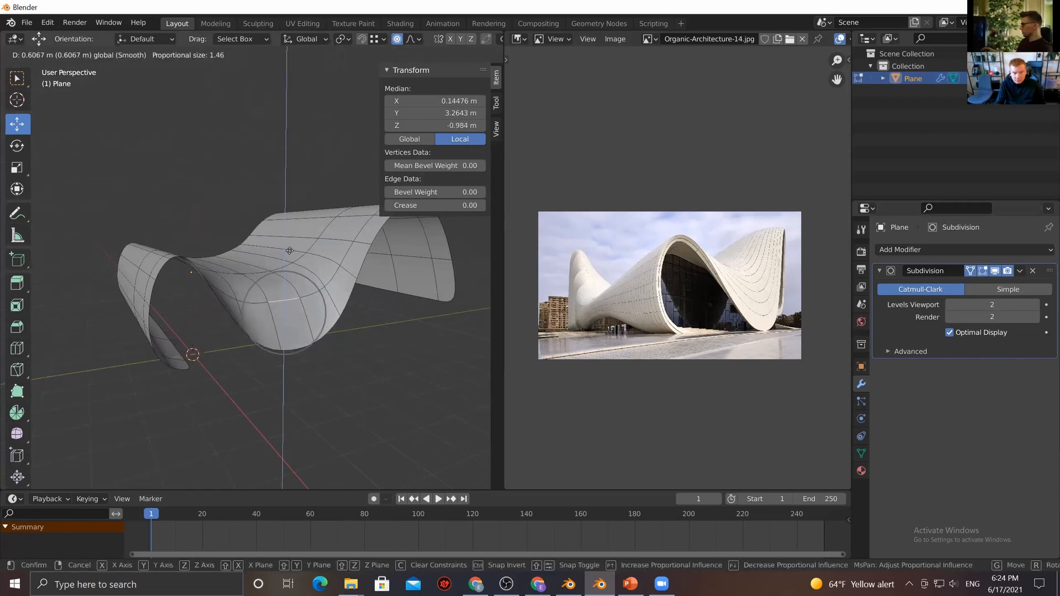
pyautogui.click(295, 265)
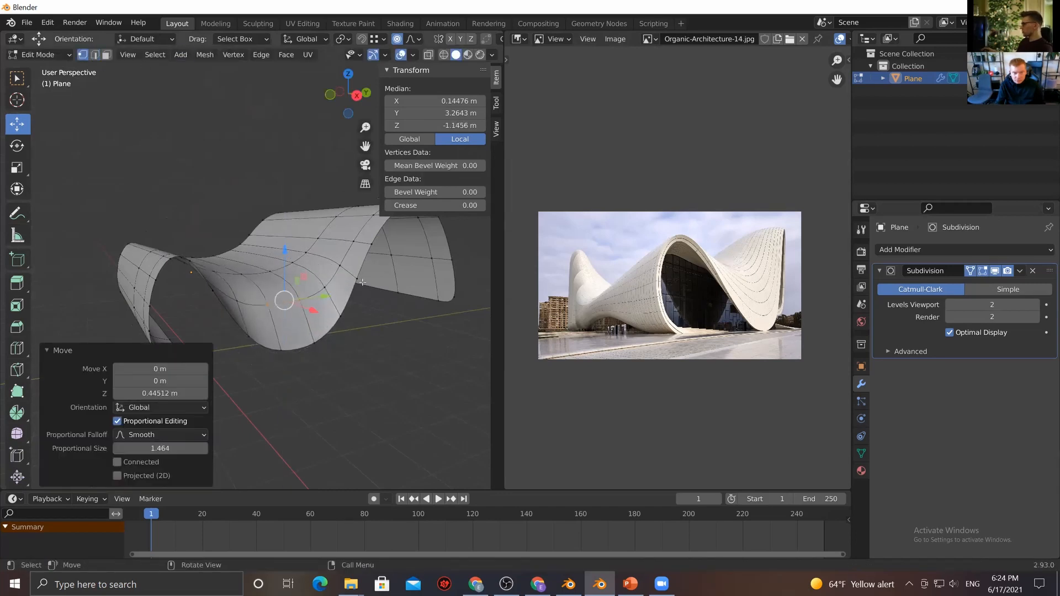
# Raise the neighbouring loop vertex toward the rear arch about 0.2 m in Z with a proportional size of about 1.77
pyautogui.click(330, 278)
pyautogui.press('g')
pyautogui.press('z')
pyautogui.scroll(-2, 330, 236)
pyautogui.click(331, 248)
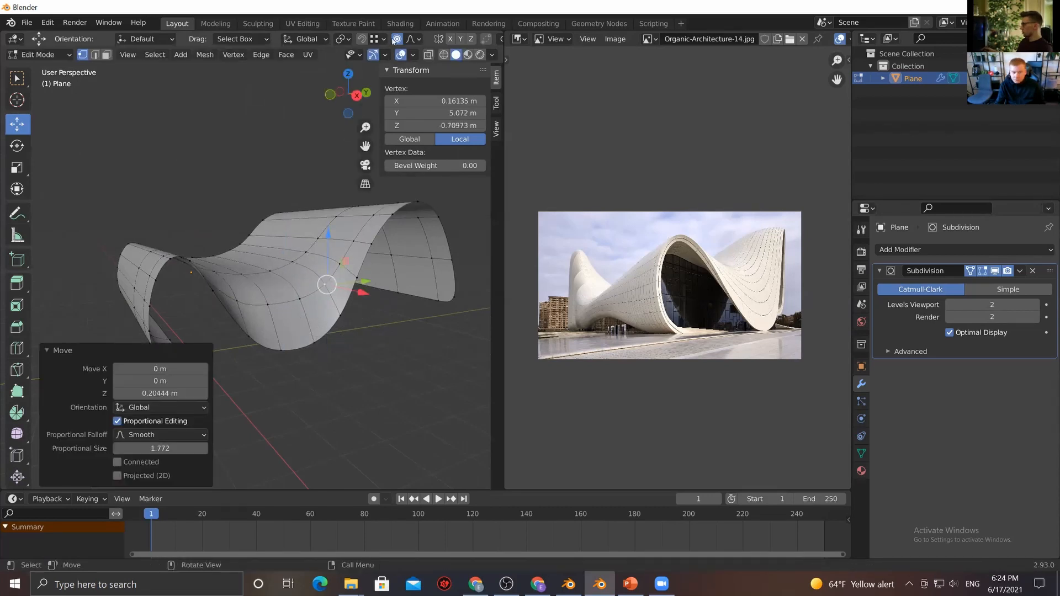
# Turn off proportional editing and raise the next loop vertex on the rear slope about 0.83 m in Z
pyautogui.moveTo(334, 444); pyautogui.dragTo(322, 288, button='middle')
pyautogui.moveTo(343, 227); pyautogui.dragTo(277, 234, button='middle')
pyautogui.click(343, 260)
pyautogui.moveTo(354, 219); pyautogui.dragTo(361, 253)
pyautogui.scroll(3, 390, 308)
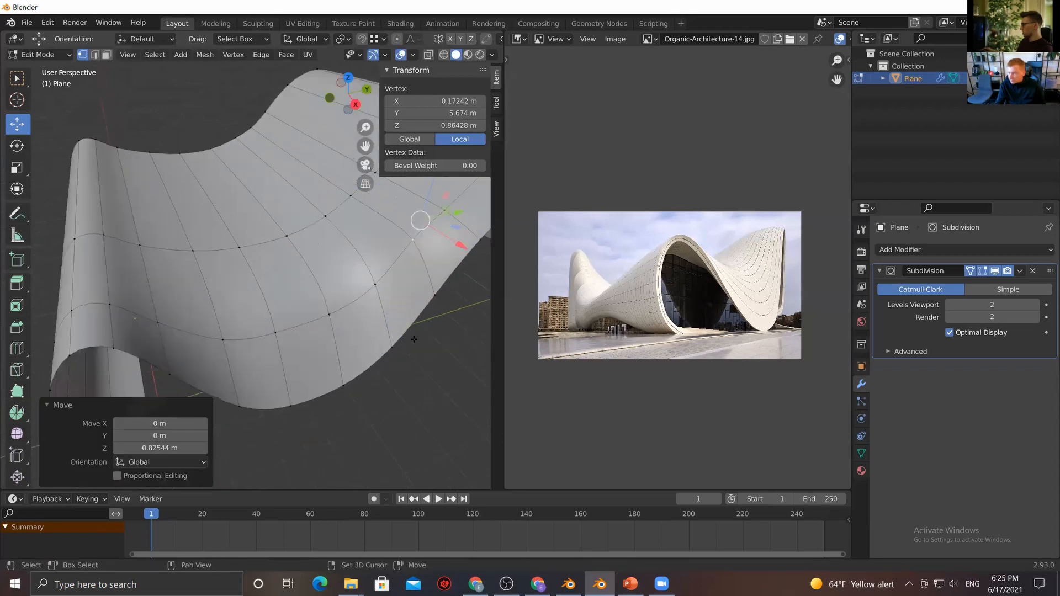
# Adjust the heights of further individual vertices along the slope between the valley and the rear arch
pyautogui.keyDown('shift'); pyautogui.moveTo(414, 339); pyautogui.dragTo(237, 405, button='middle'); pyautogui.keyUp('shift')
pyautogui.click(280, 252)
pyautogui.moveTo(275, 238); pyautogui.dragTo(321, 158)
pyautogui.click(325, 222)
pyautogui.moveTo(321, 158); pyautogui.dragTo(274, 254, button='middle')
pyautogui.click(257, 256)
pyautogui.moveTo(260, 218); pyautogui.dragTo(264, 180)
pyautogui.click(323, 305)
pyautogui.moveTo(338, 265); pyautogui.dragTo(347, 239)
# Move the new loop's valley edge slightly in X toward the nearer side edge of the shell
pyautogui.moveTo(347, 242); pyautogui.dragTo(257, 366, button='middle')
pyautogui.moveTo(185, 350); pyautogui.dragTo(138, 331, button='middle')
pyautogui.click(181, 298)
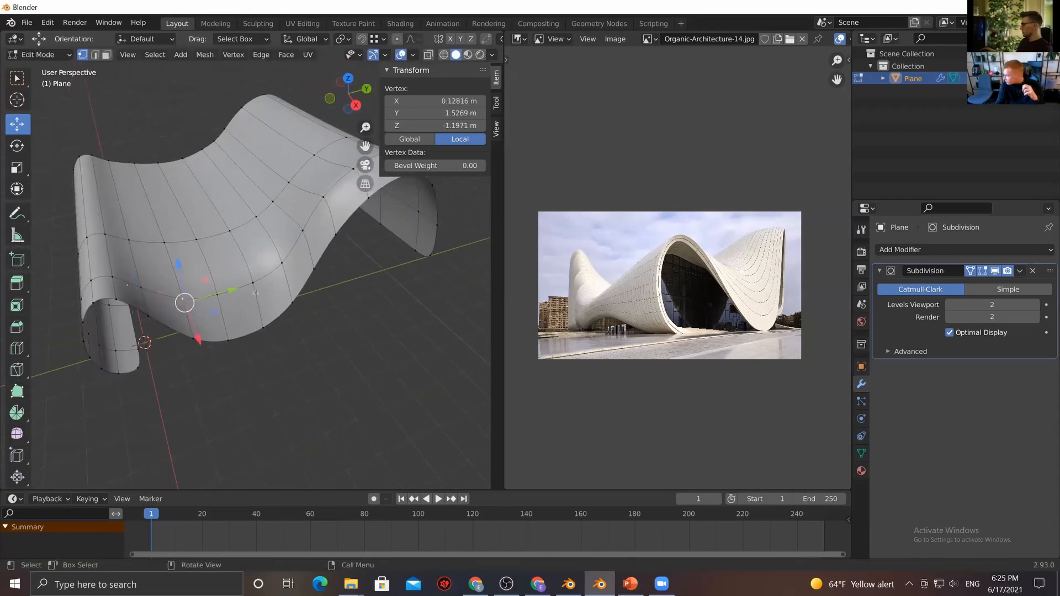
pyautogui.click(255, 286)
pyautogui.scroll(2, 267, 366)
pyautogui.moveTo(267, 367); pyautogui.dragTo(365, 396, button='middle')
pyautogui.press('2')
pyautogui.click(272, 314)
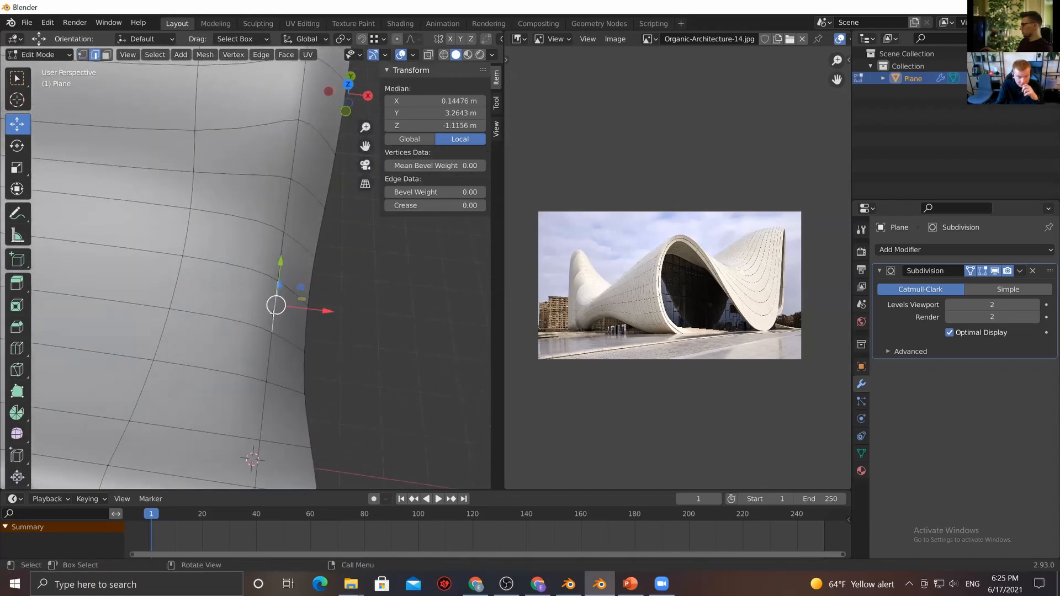
pyautogui.moveTo(315, 310); pyautogui.dragTo(334, 313)
# Shift the loop vertices on either side of the valley edge in X toward the nearer side edge, one by one
pyautogui.press('1')
pyautogui.click(286, 231)
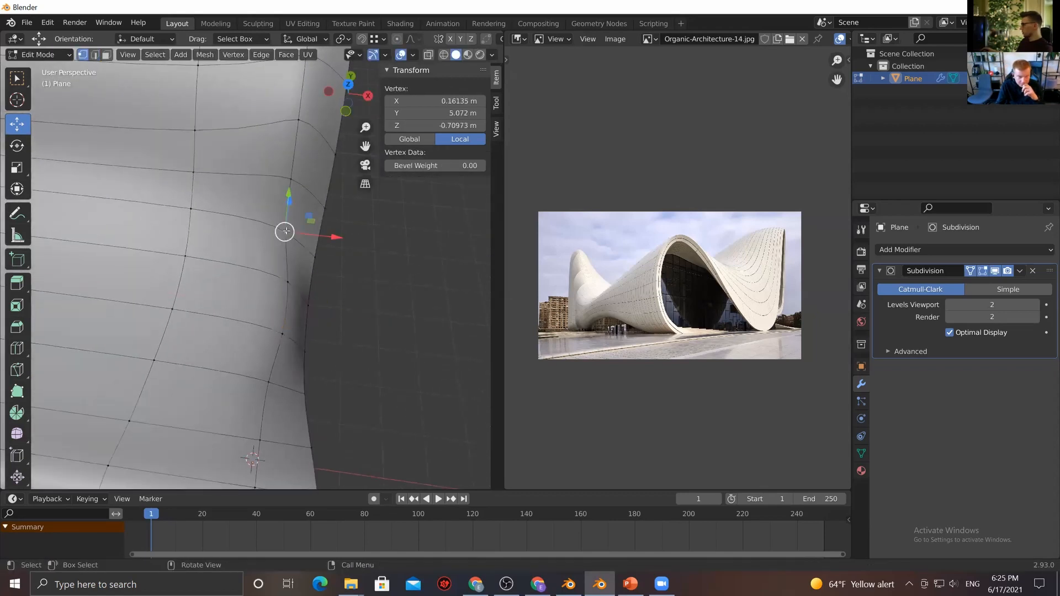
pyautogui.moveTo(337, 242); pyautogui.dragTo(355, 242)
pyautogui.click(293, 169)
pyautogui.press('q')
pyautogui.press('Escape')
pyautogui.moveTo(342, 173); pyautogui.dragTo(367, 174)
pyautogui.keyDown('shift'); pyautogui.moveTo(318, 419); pyautogui.dragTo(294, 362, button='middle'); pyautogui.keyUp('shift')
pyautogui.click(239, 321)
pyautogui.moveTo(293, 326); pyautogui.dragTo(310, 327)
# Raise the loop vertex beside the front fold about 0.26 m in Z and clear the selection
pyautogui.moveTo(310, 327); pyautogui.dragTo(148, 191, button='middle')
pyautogui.moveTo(112, 164); pyautogui.dragTo(113, 165)
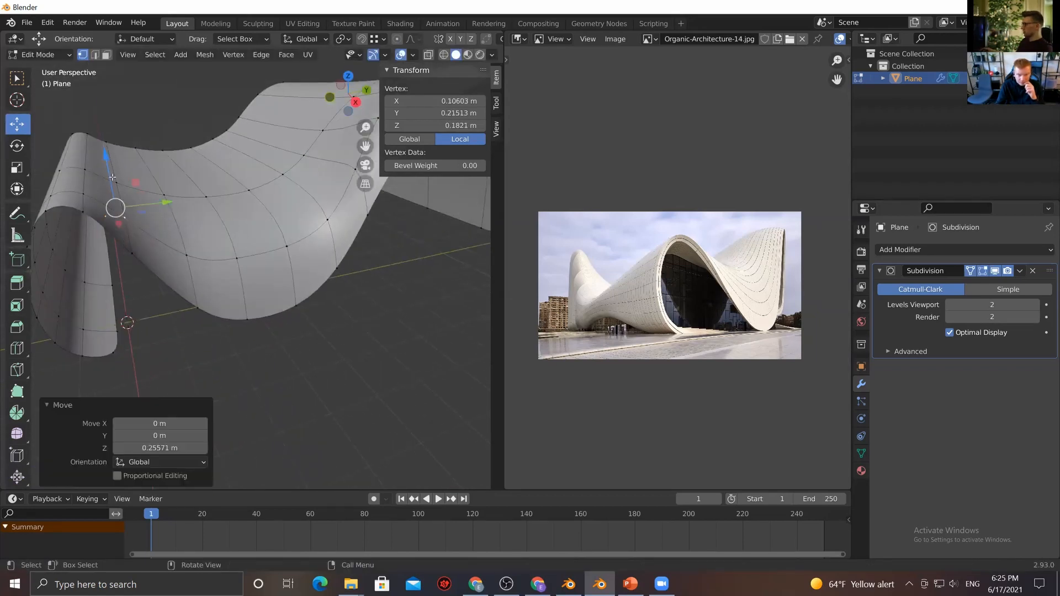
pyautogui.scroll(-3, 268, 352)
pyautogui.click(265, 352)
pyautogui.moveTo(212, 330); pyautogui.dragTo(182, 295, button='middle')
# Examine the smooth shell's curvature from several angles in Object Mode
pyautogui.press('Tab')
pyautogui.click(329, 330)
pyautogui.scroll(-2, 246, 308)
pyautogui.moveTo(246, 307)
pyautogui.mouseDown(button='middle')
pyautogui.moveTo(170, 275)
pyautogui.moveTo(300, 320)
pyautogui.moveTo(248, 293)
pyautogui.moveTo(279, 308)
pyautogui.mouseUp(button='middle')
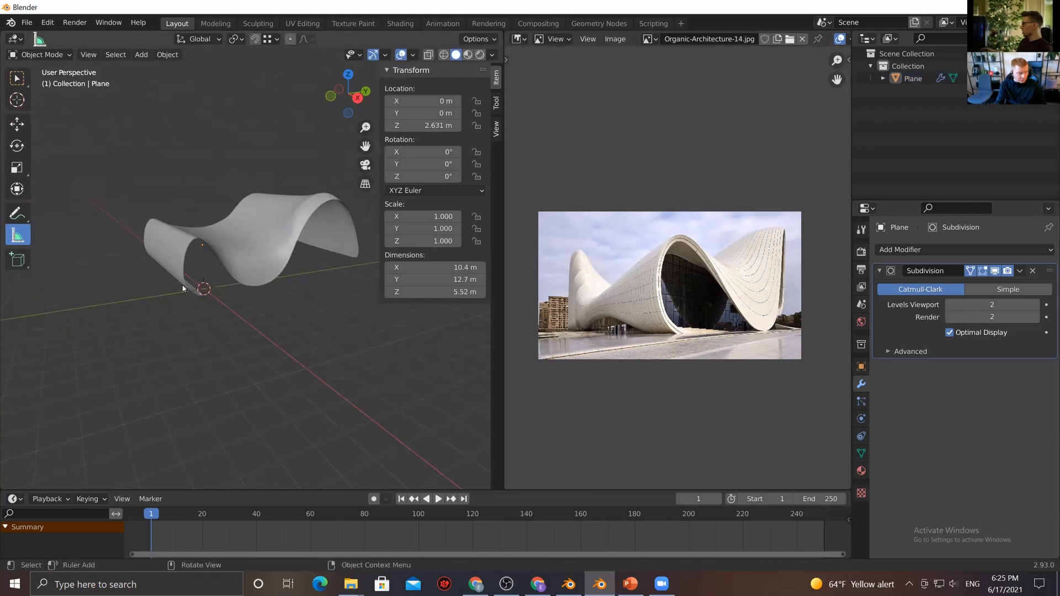
pyautogui.moveTo(211, 256); pyautogui.dragTo(274, 247, button='middle')
pyautogui.click(274, 247)
pyautogui.keyDown('shift'); pyautogui.moveTo(273, 290); pyautogui.dragTo(212, 329, button='middle'); pyautogui.keyUp('shift')
# Move the loop's edge on the rear arch and its neighbouring vertex in X, away from the nearer side edge
pyautogui.press('Tab')
pyautogui.scroll(3, 212, 331)
pyautogui.click(312, 260)
pyautogui.press('2')
pyautogui.click(288, 271)
pyautogui.moveTo(299, 316); pyautogui.dragTo(294, 282)
pyautogui.click(333, 252)
pyautogui.press('1')
pyautogui.click(353, 258)
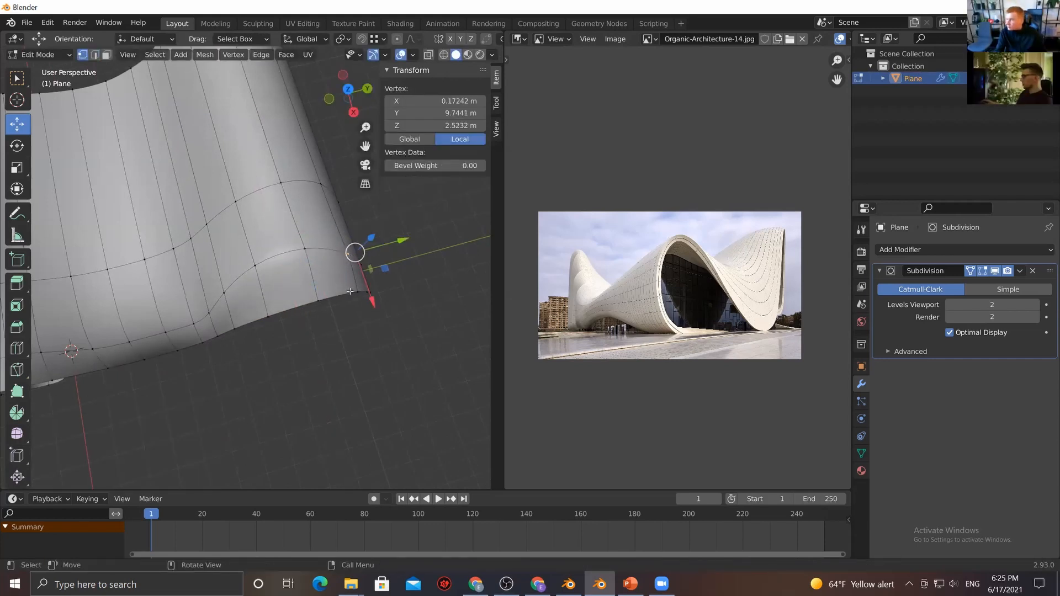
pyautogui.moveTo(375, 299); pyautogui.dragTo(370, 271)
pyautogui.moveTo(319, 280)
pyautogui.mouseDown(button='middle')
pyautogui.moveTo(201, 284)
pyautogui.moveTo(229, 276)
pyautogui.moveTo(259, 301)
pyautogui.moveTo(292, 369)
pyautogui.moveTo(257, 348)
pyautogui.mouseUp(button='middle')
# Turn off the Subdivision modifier's on-cage display, switch to edge selection, and return to Object Mode
pyautogui.scroll(4, 283, 326)
pyautogui.scroll(-2, 292, 369)
pyautogui.click(971, 271)
pyautogui.moveTo(251, 255); pyautogui.dragTo(337, 231, button='middle')
pyautogui.press('2')
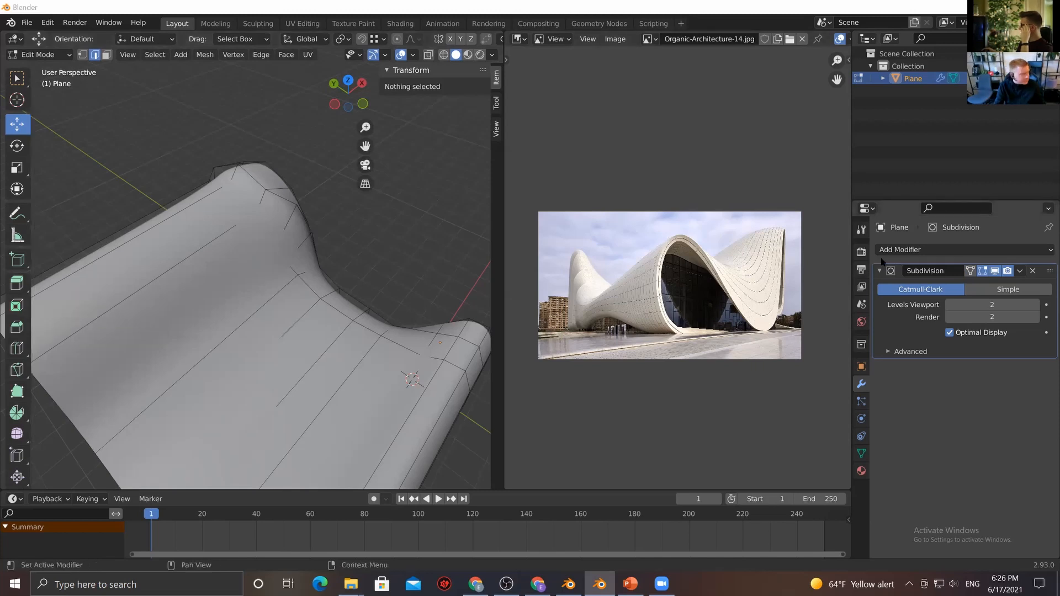
pyautogui.scroll(2, 239, 265)
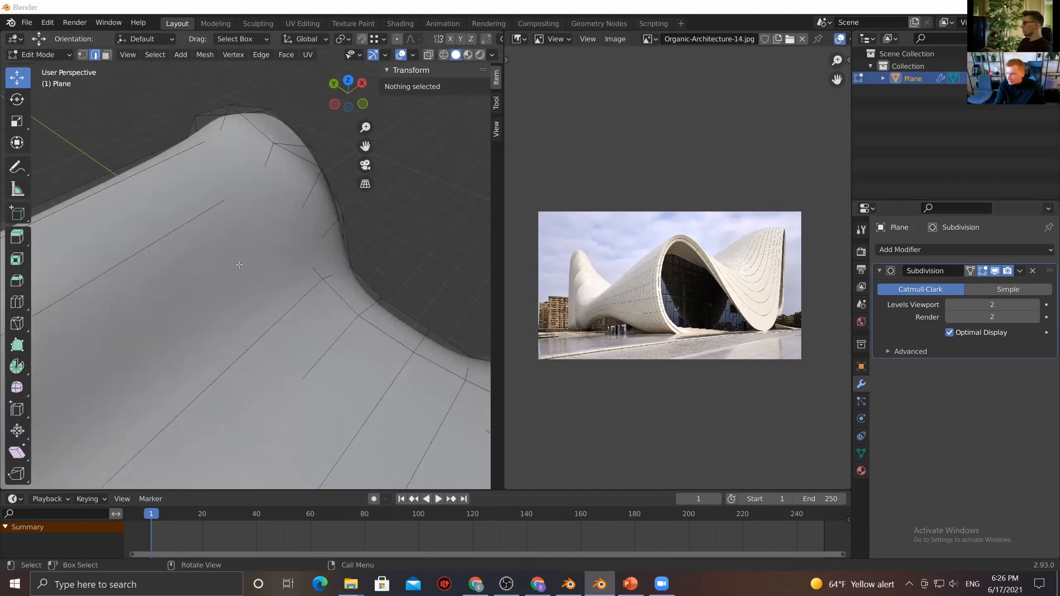
pyautogui.scroll(-5, 239, 265)
pyautogui.press('Tab')
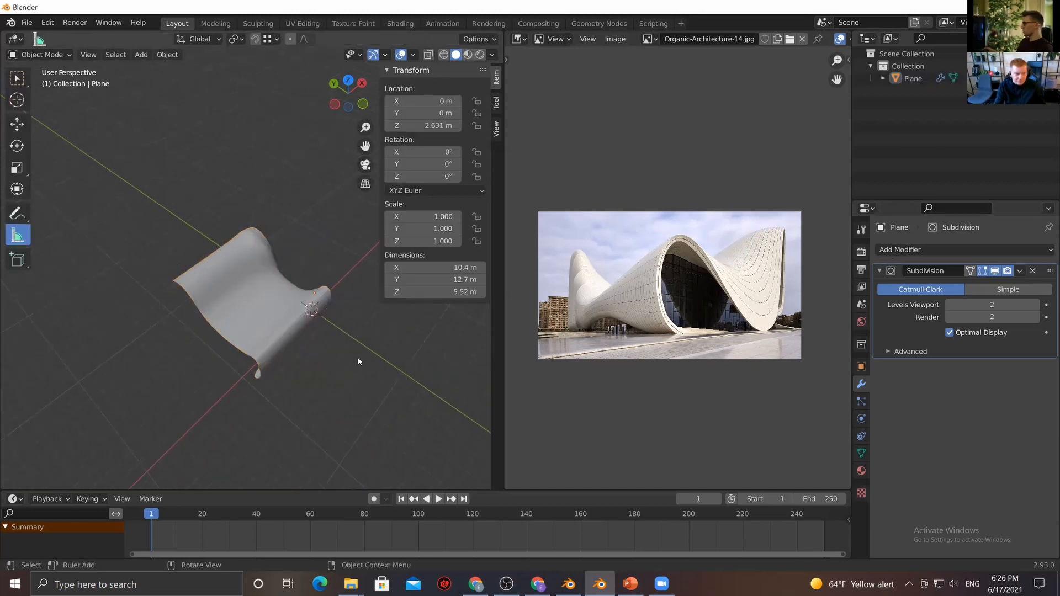
# Add a 2 m cube and move it about -10.76 m in Y, away from the shell
pyautogui.keyDown('shift'); pyautogui.moveTo(350, 355); pyautogui.dragTo(276, 325, button='middle'); pyautogui.keyUp('shift')
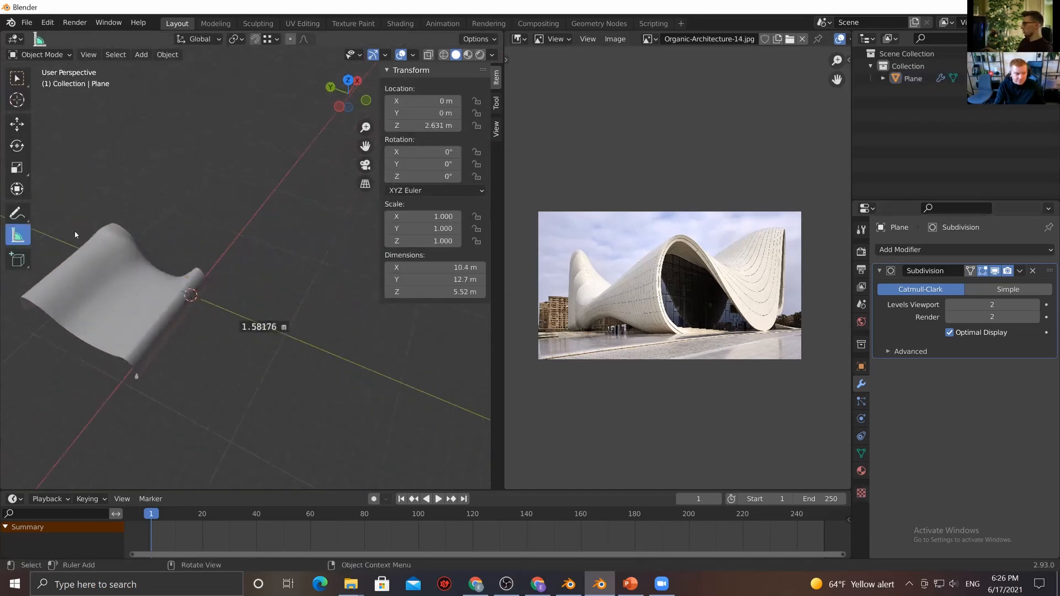
pyautogui.click(17, 78)
pyautogui.moveTo(276, 287); pyautogui.dragTo(236, 336, button='middle')
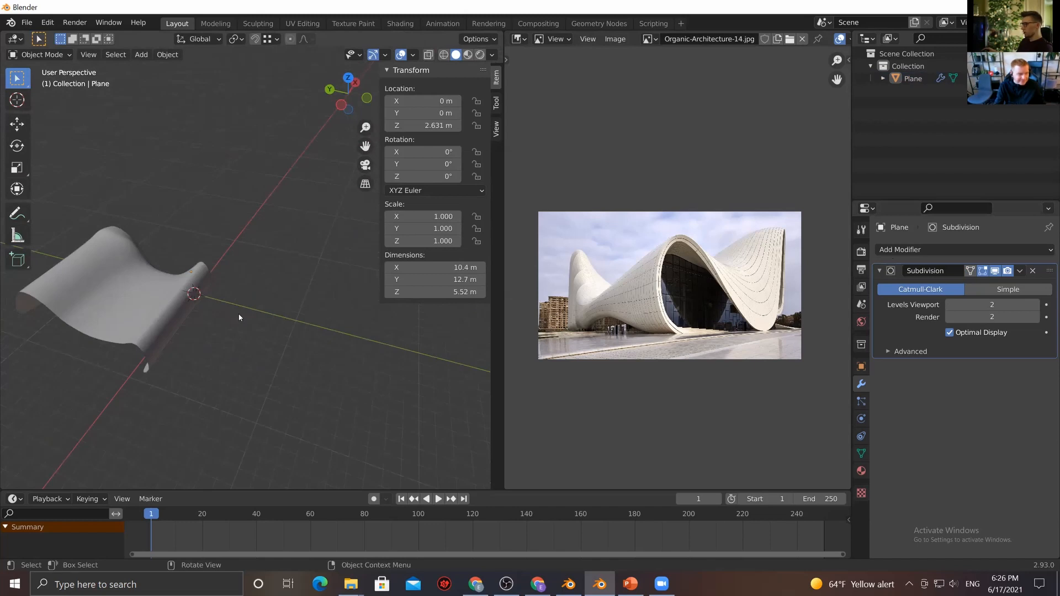
pyautogui.hotkey('shift', 'a')
pyautogui.moveTo(237, 315)
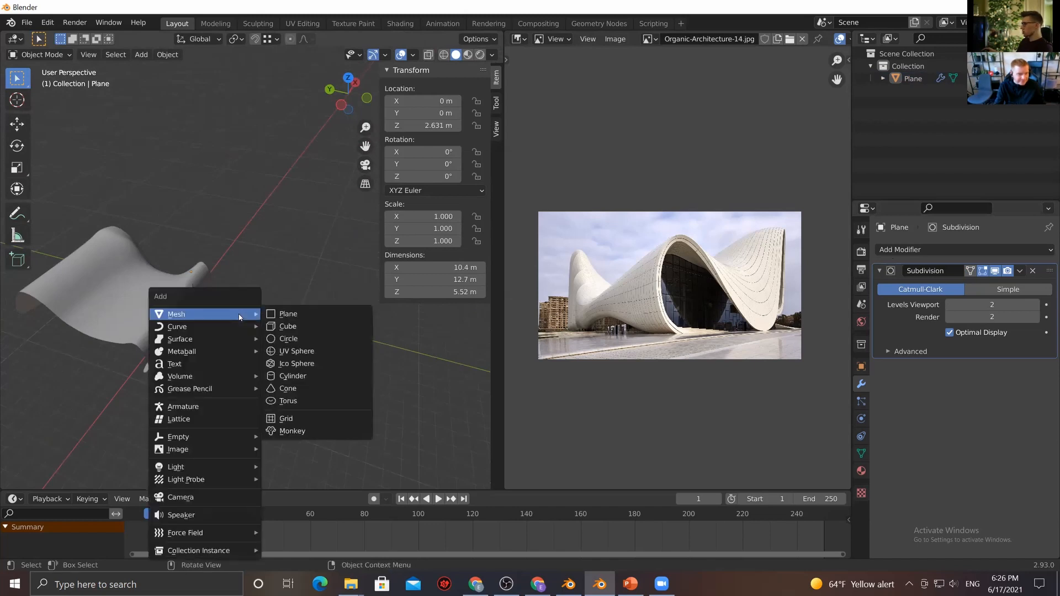
pyautogui.click(315, 327)
pyautogui.click(17, 124)
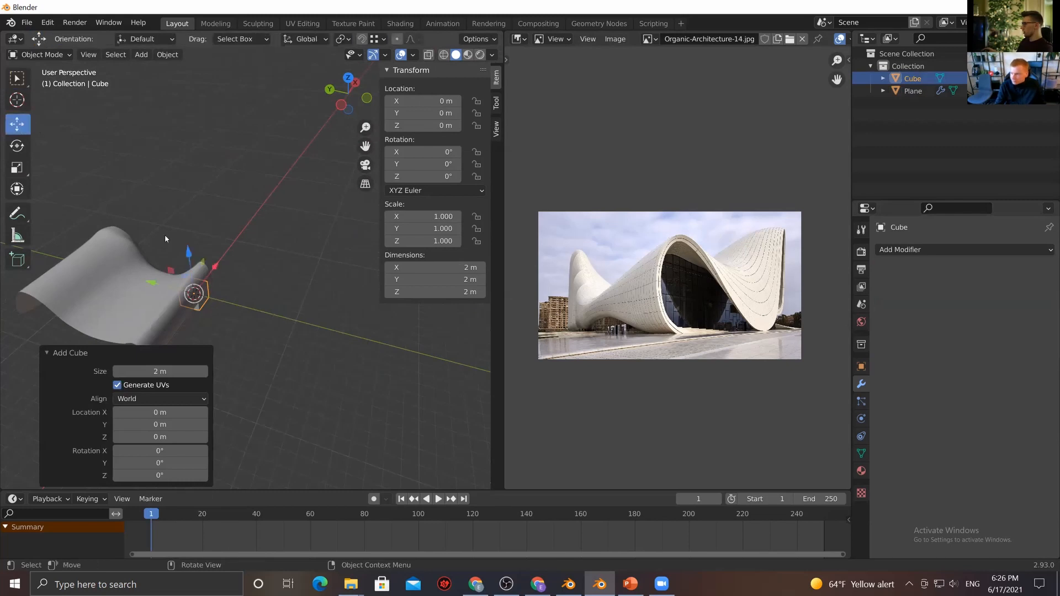
pyautogui.moveTo(163, 283); pyautogui.dragTo(290, 362)
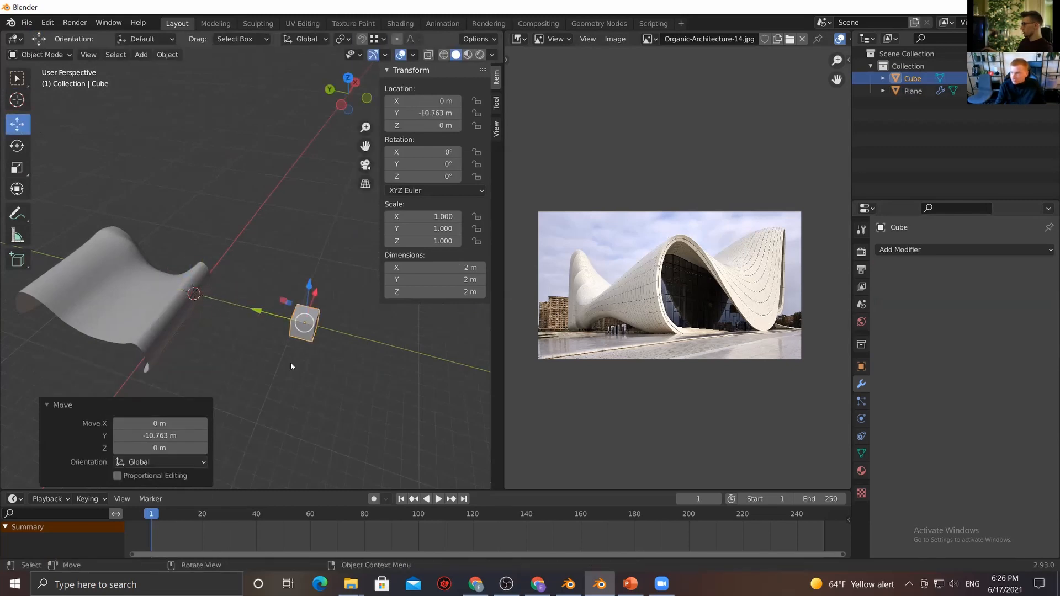
# Add a Subdivision Surface modifier to the cube and set its viewport level to 3
pyautogui.click(304, 324)
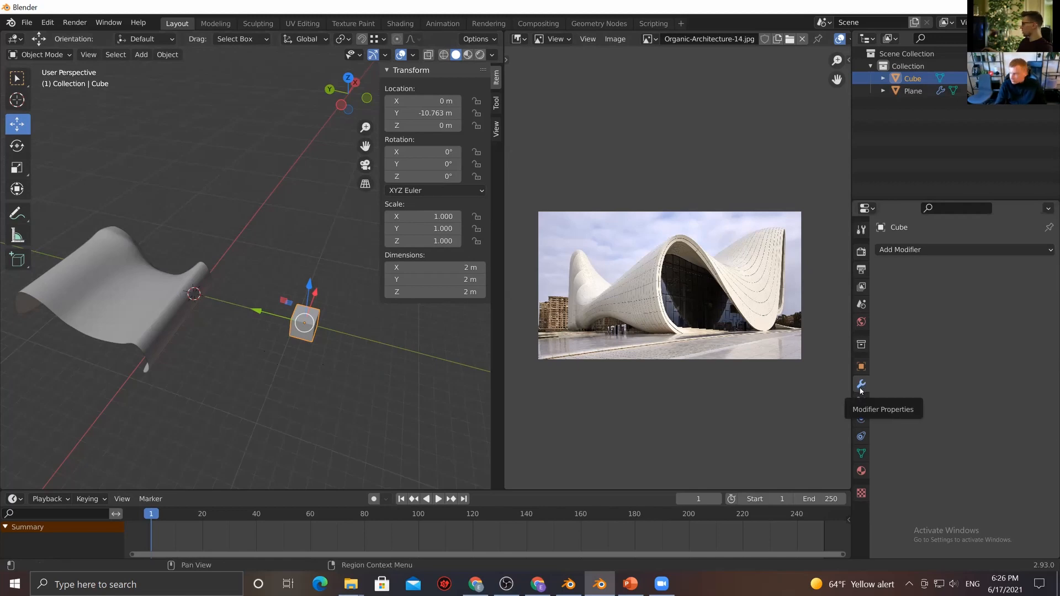
pyautogui.click(900, 252)
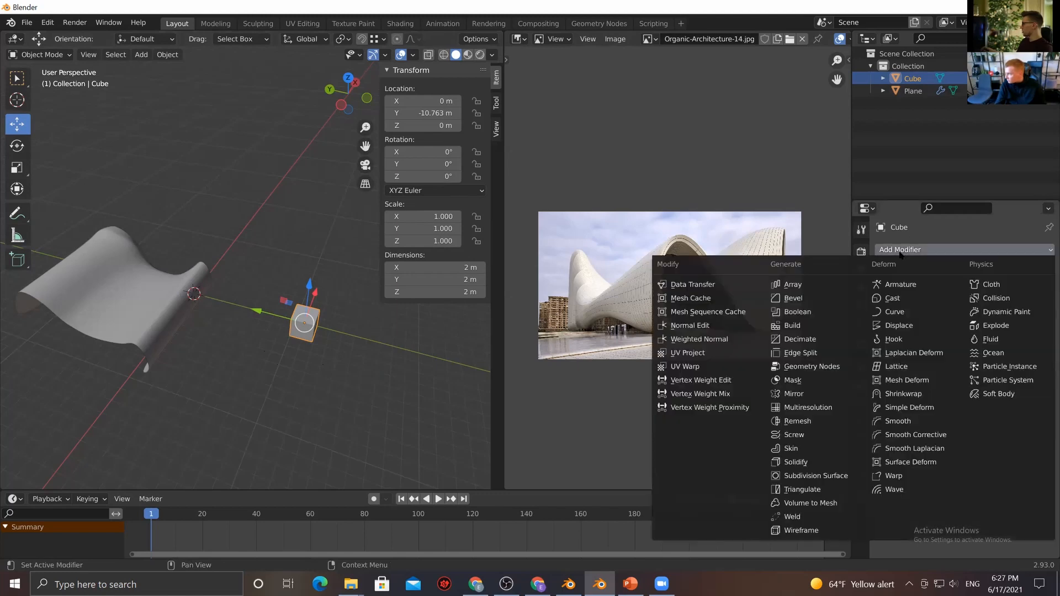
pyautogui.click(815, 476)
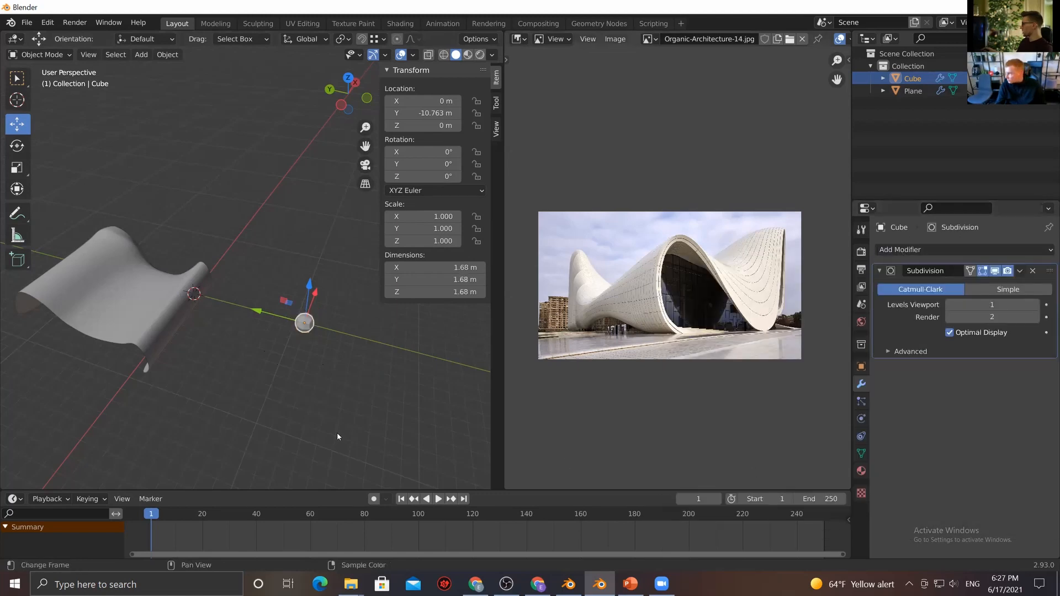
pyautogui.moveTo(280, 374)
pyautogui.mouseDown(button='middle')
pyautogui.moveTo(236, 353)
pyautogui.moveTo(266, 376)
pyautogui.mouseUp(button='middle')
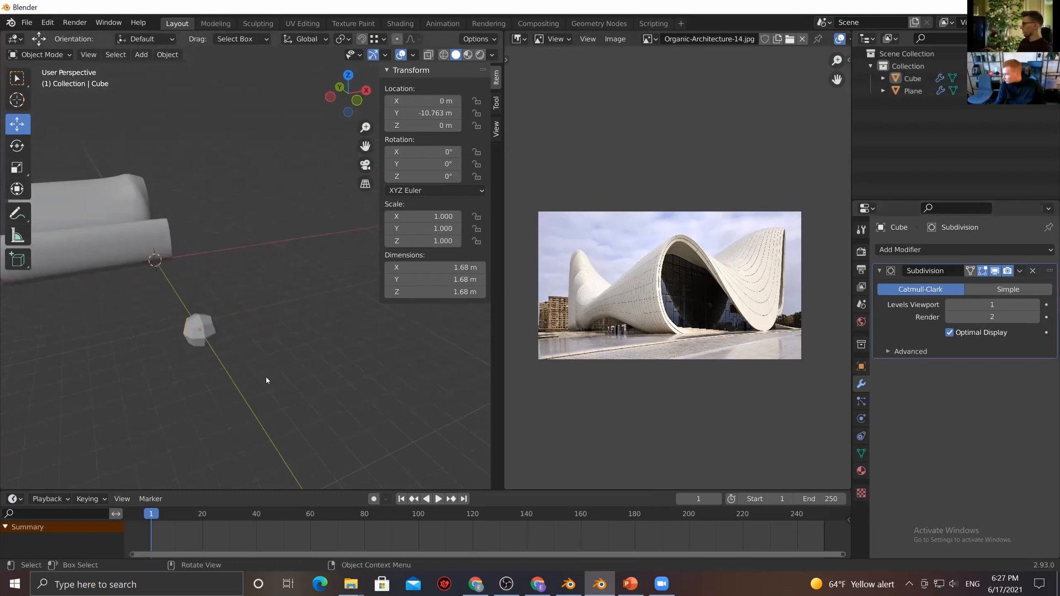
pyautogui.click(1033, 305)
pyautogui.click(1034, 305)
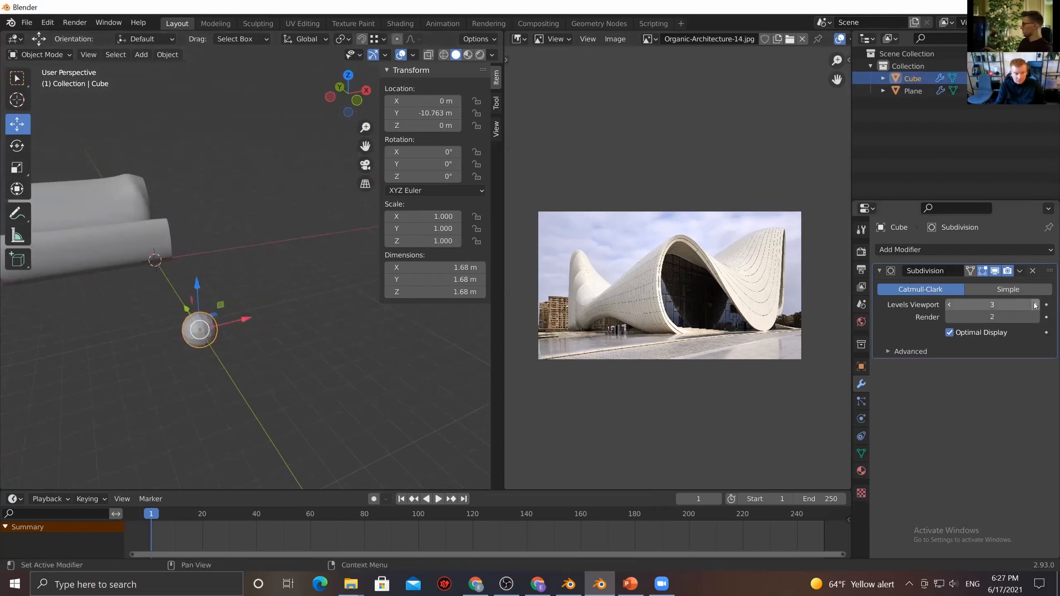
# Compare the cube's control cage with its smoothed form in Edit Mode, and delete the cube
pyautogui.click(353, 407)
pyautogui.click(193, 342)
pyautogui.press('Tab')
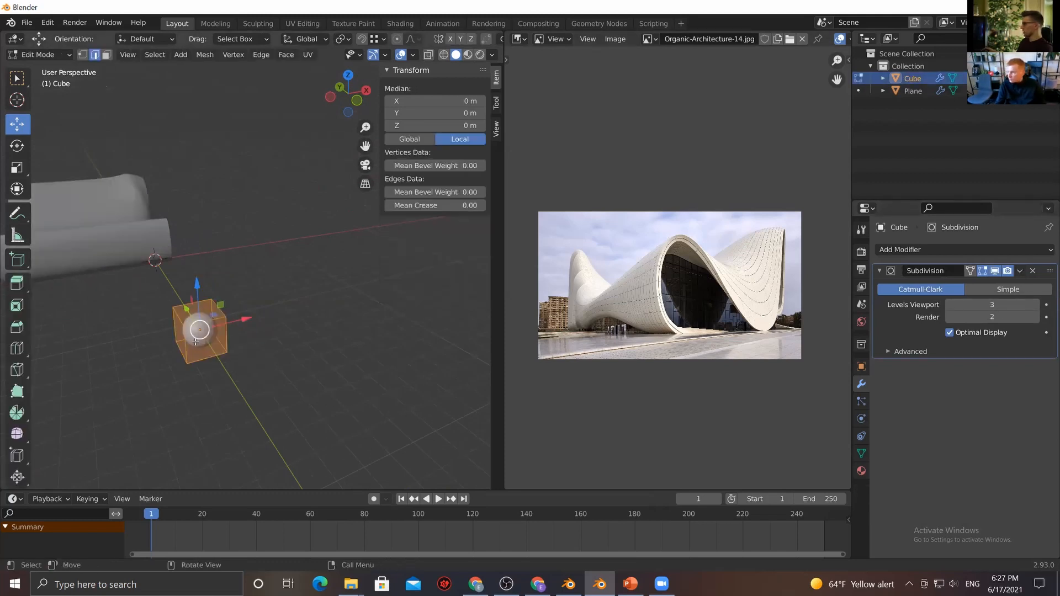
pyautogui.press('Tab')
pyautogui.click(243, 381)
pyautogui.click(213, 347)
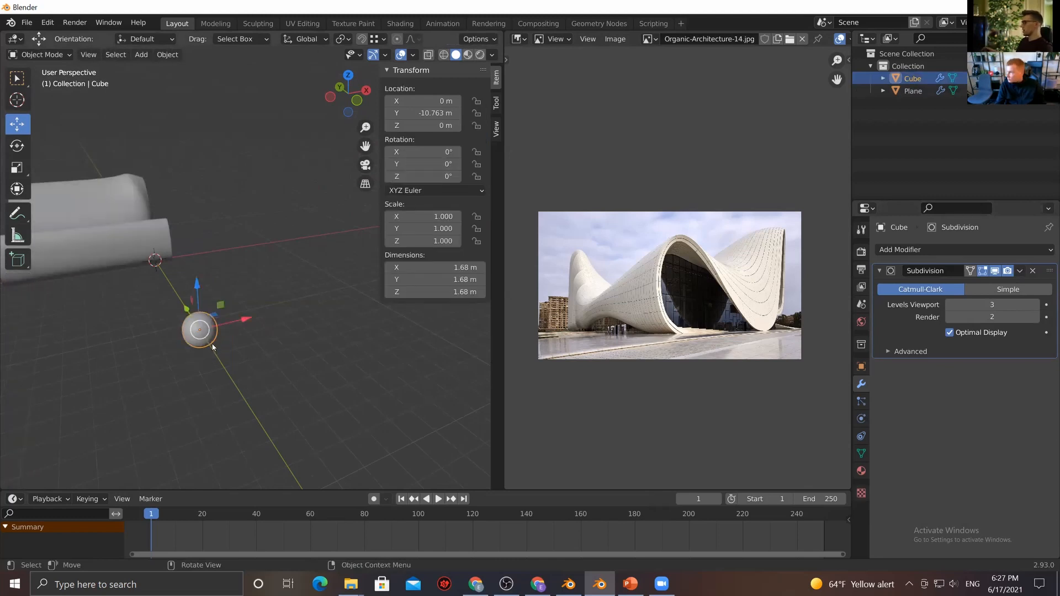
pyautogui.press('Delete')
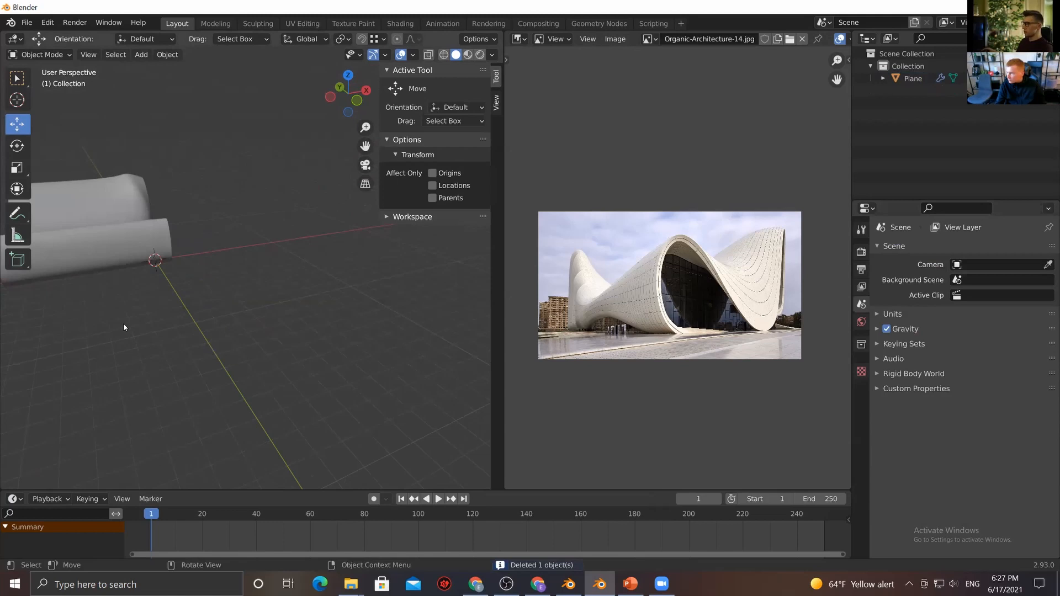
# Select the shell, view it from the opposite side, and open its mesh in Edit Mode
pyautogui.moveTo(188, 331); pyautogui.dragTo(201, 421, button='middle')
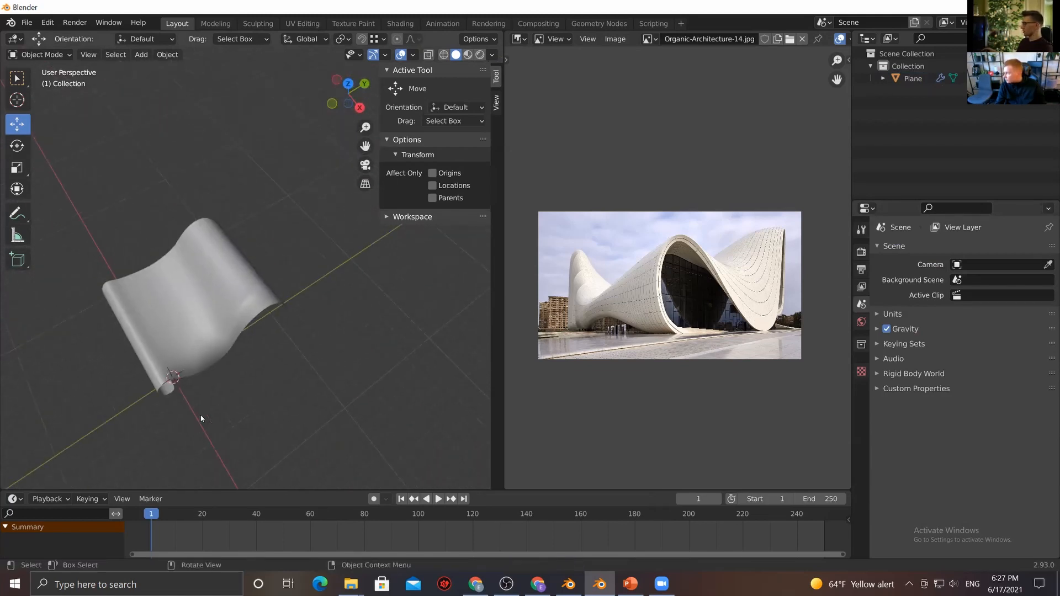
pyautogui.click(235, 345)
pyautogui.scroll(6, 254, 369)
pyautogui.moveTo(258, 386); pyautogui.dragTo(458, 246, button='middle')
pyautogui.scroll(-4, 302, 257)
pyautogui.press('Tab')
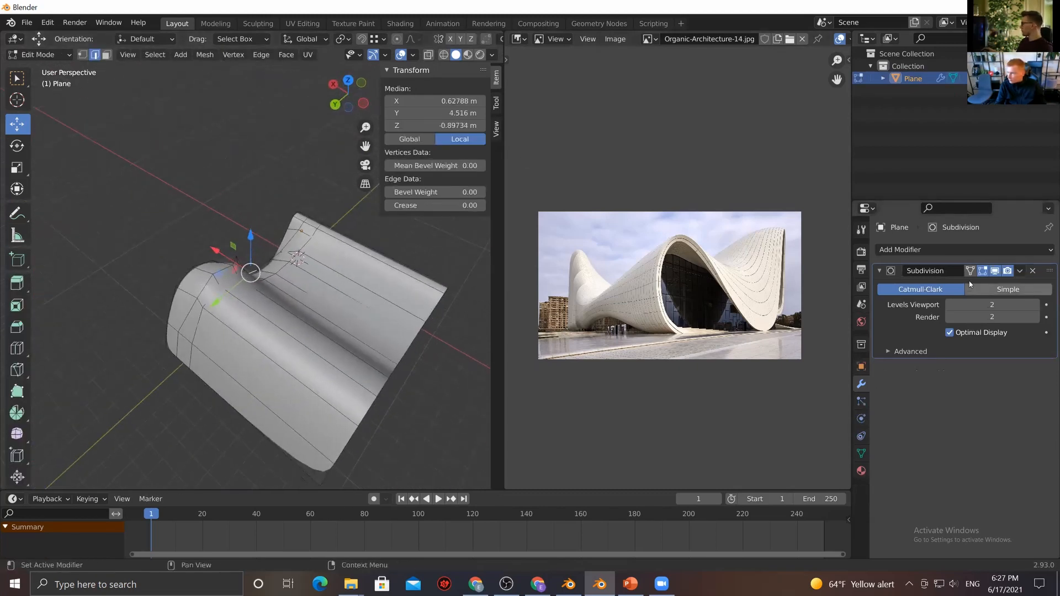
# Move two adjacent edges of the inner edge loop near the shell's dip about -2.13 m along X
pyautogui.moveTo(236, 314); pyautogui.dragTo(273, 323, button='middle')
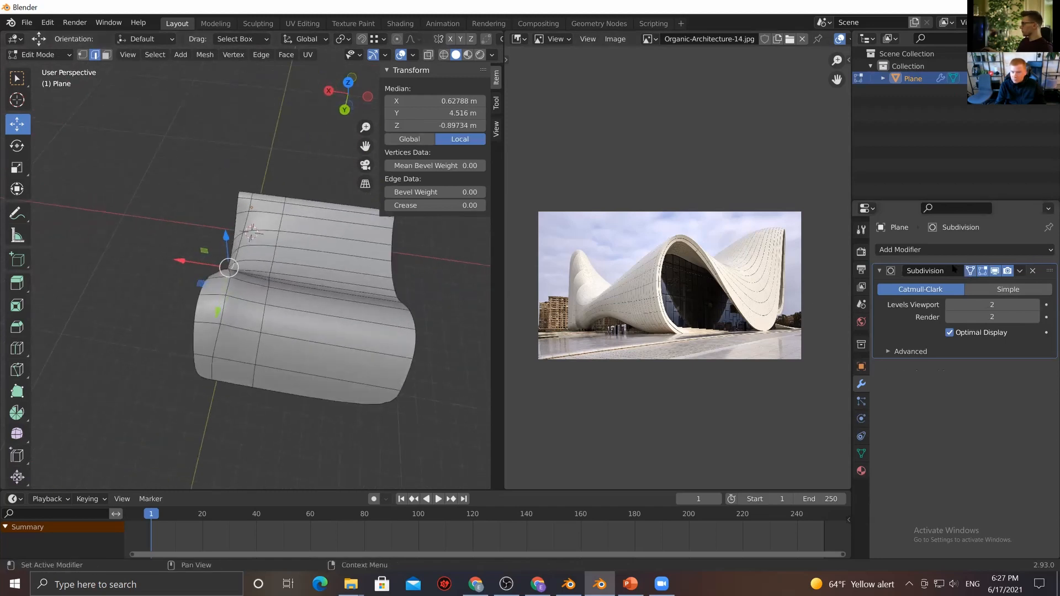
pyautogui.click(264, 320)
pyautogui.keyDown('shift'); pyautogui.click(267, 295); pyautogui.keyUp('shift')
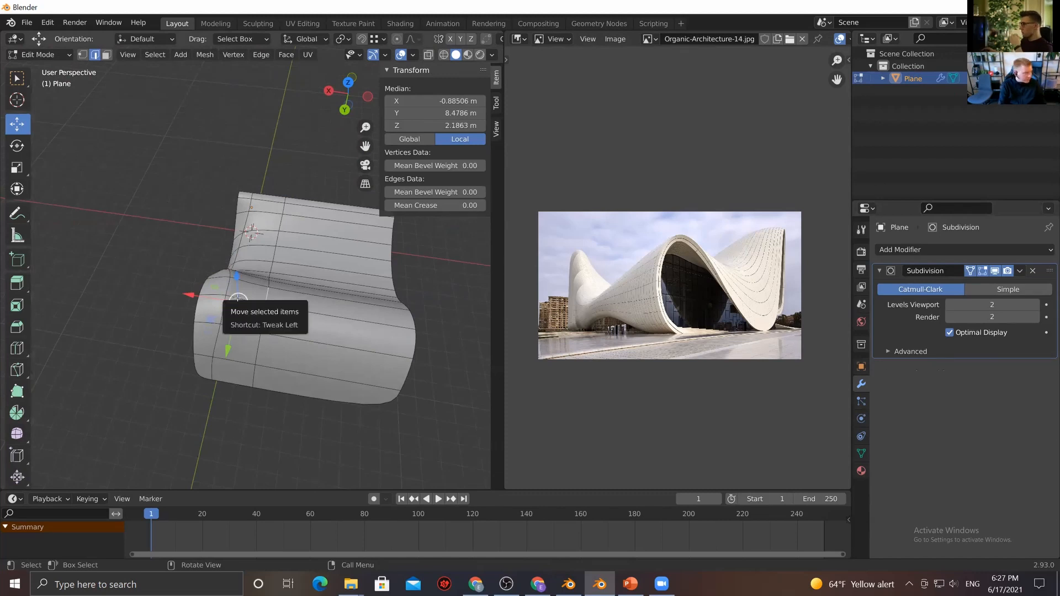
pyautogui.moveTo(282, 297); pyautogui.dragTo(258, 342, button='middle')
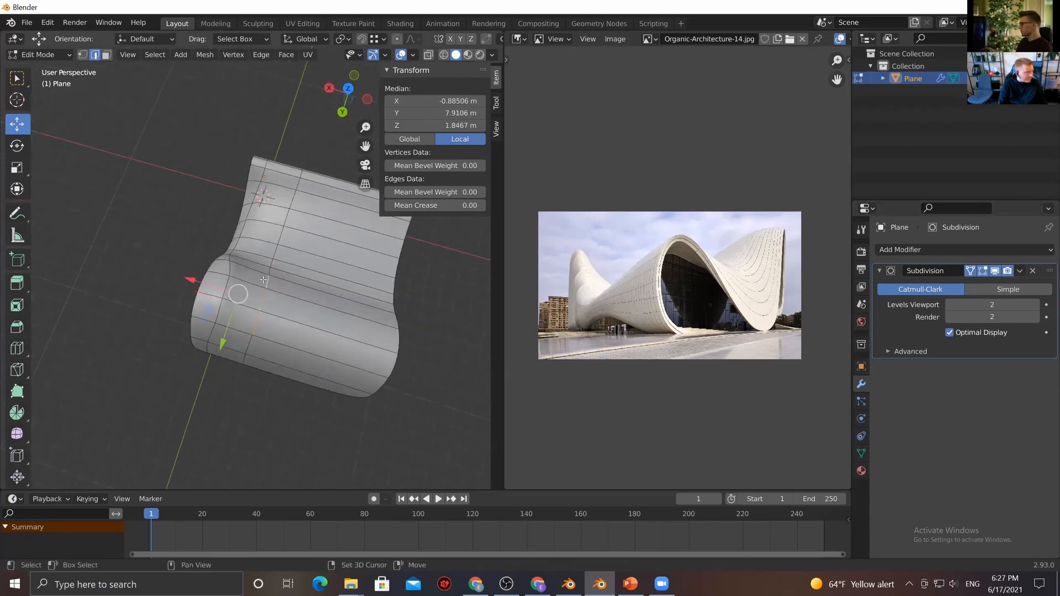
pyautogui.moveTo(209, 292); pyautogui.dragTo(243, 310)
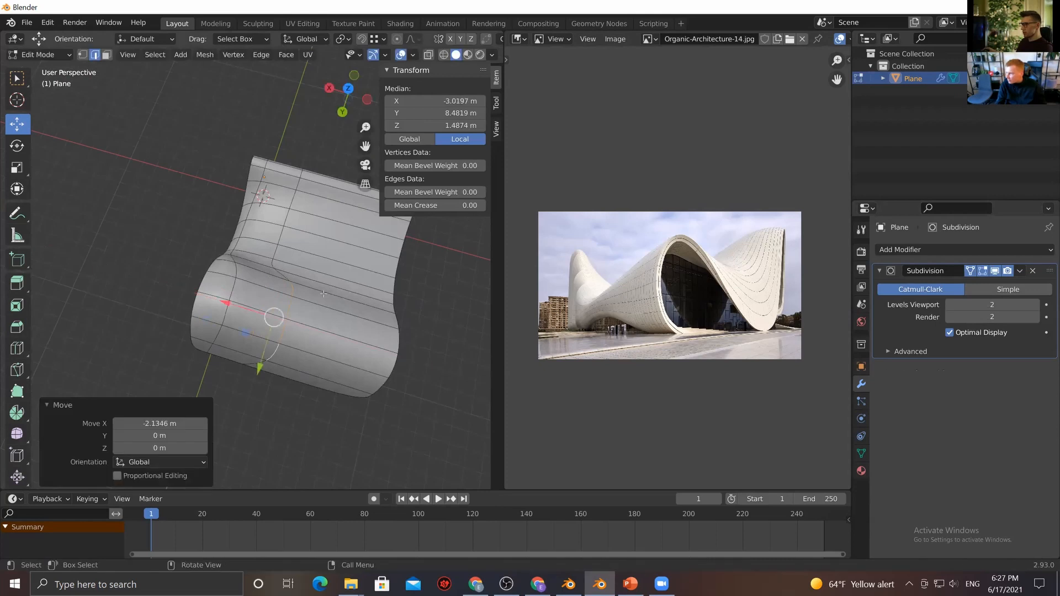
# Move the neighbouring vertex on the same inner loop about -1.81 m along X to smooth the loop's bend
pyautogui.moveTo(272, 315); pyautogui.dragTo(204, 291, button='middle')
pyautogui.press('1')
pyautogui.click(259, 306)
pyautogui.moveTo(284, 242); pyautogui.dragTo(255, 309)
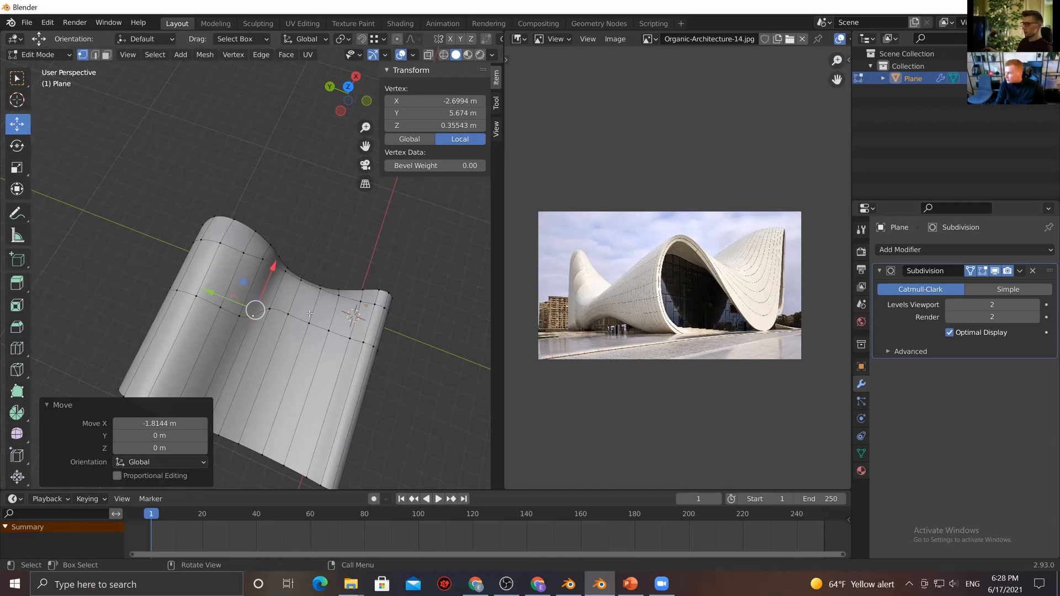
pyautogui.scroll(3, 303, 331)
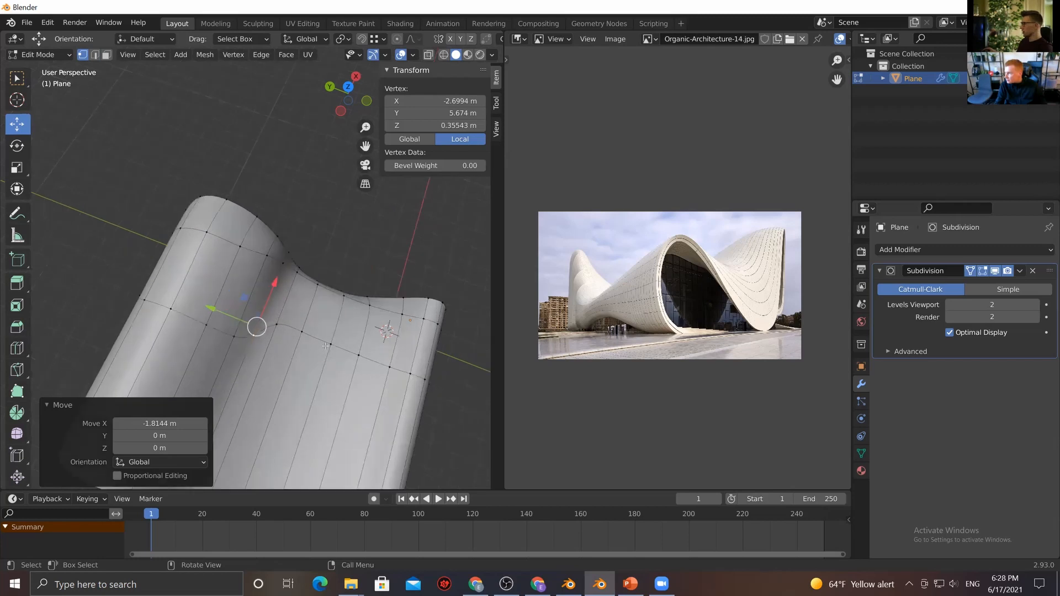
# Enable proportional editing and raise an edge of the shifted inner loop along Z
pyautogui.click(290, 338)
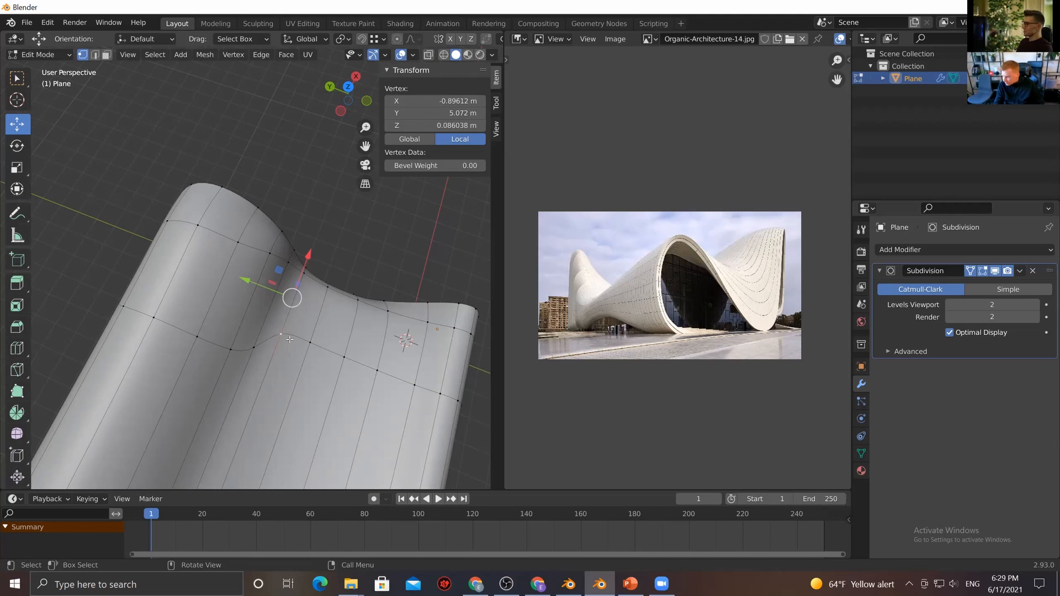
pyautogui.moveTo(290, 339); pyautogui.dragTo(307, 308, button='middle')
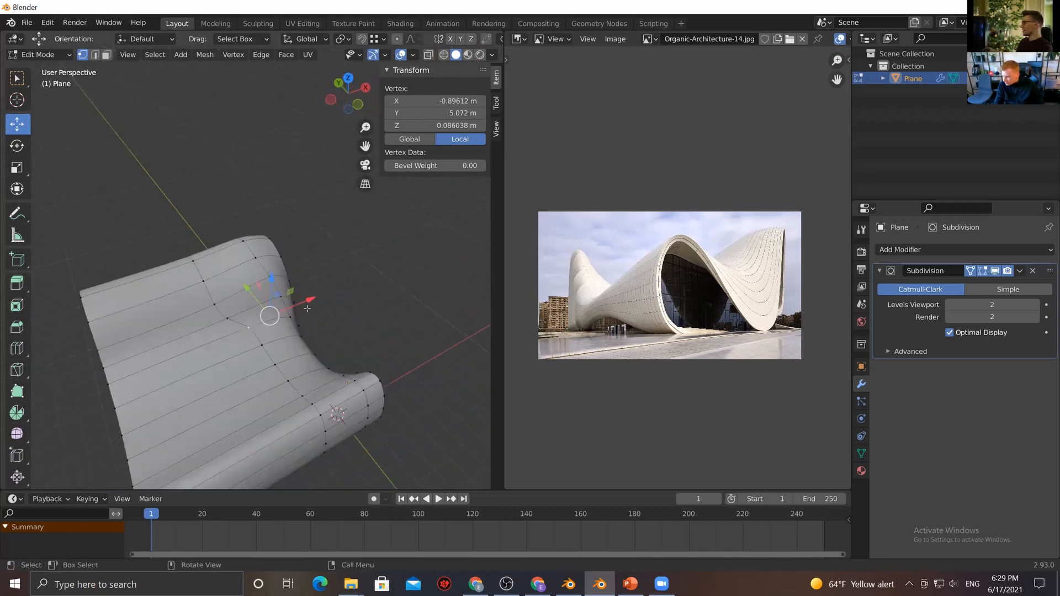
pyautogui.moveTo(287, 359); pyautogui.dragTo(261, 269, button='middle')
pyautogui.press('Tab')
pyautogui.press('Tab')
pyautogui.scroll(6, 259, 260)
pyautogui.press('2')
pyautogui.moveTo(274, 188); pyautogui.dragTo(299, 120, button='middle')
pyautogui.click(399, 39)
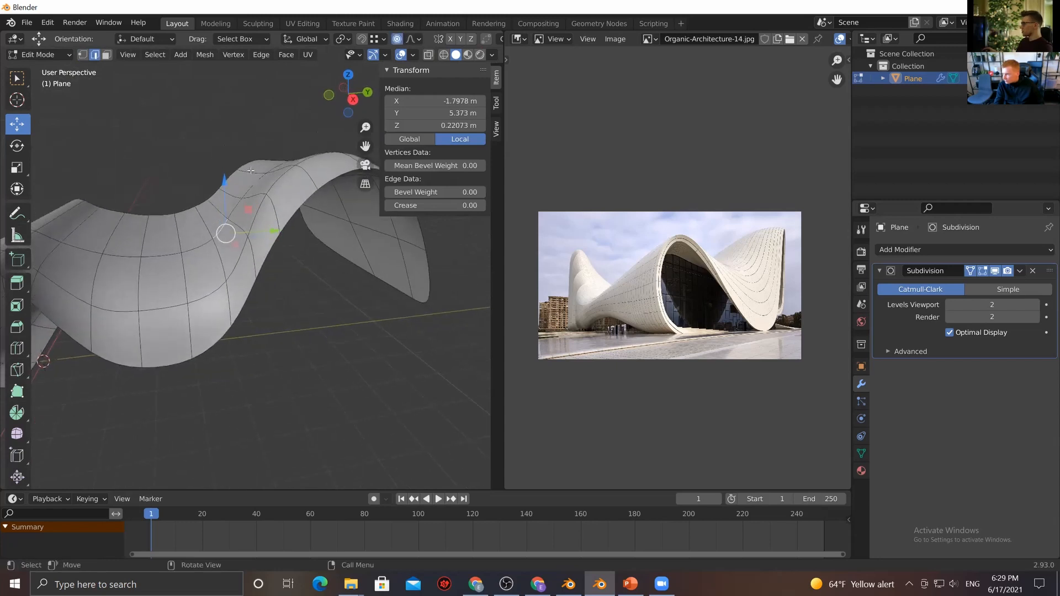
pyautogui.moveTo(224, 181); pyautogui.dragTo(223, 160)
# Raise two vertices in the shell's valley with proportional editing, the first by about 0.4 m, and review the shell in Object Mode
pyautogui.click(137, 263)
pyautogui.moveTo(134, 219); pyautogui.dragTo(134, 212)
pyautogui.keyDown('shift'); pyautogui.moveTo(138, 232); pyautogui.dragTo(213, 245, button='middle'); pyautogui.keyUp('shift')
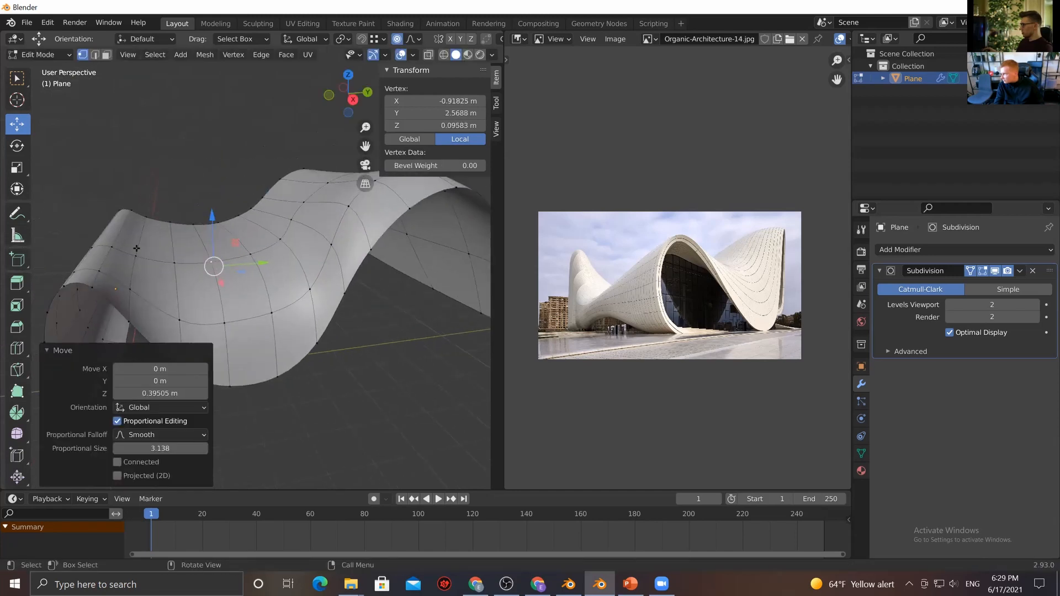
pyautogui.click(127, 269)
pyautogui.moveTo(127, 234); pyautogui.dragTo(129, 213)
pyautogui.scroll(-4, 386, 289)
pyautogui.moveTo(387, 290); pyautogui.dragTo(461, 326, button='middle')
pyautogui.press('Tab')
pyautogui.click(362, 322)
pyautogui.moveTo(362, 322); pyautogui.dragTo(201, 329, button='middle')
pyautogui.click(200, 329)
# Move the shell's far border edge loop about -3.56 m along X with proportional editing to lengthen the shell
pyautogui.press('Tab')
pyautogui.hotkey('alt', 'a')
pyautogui.keyDown('alt'); pyautogui.click(143, 291); pyautogui.keyUp('alt')
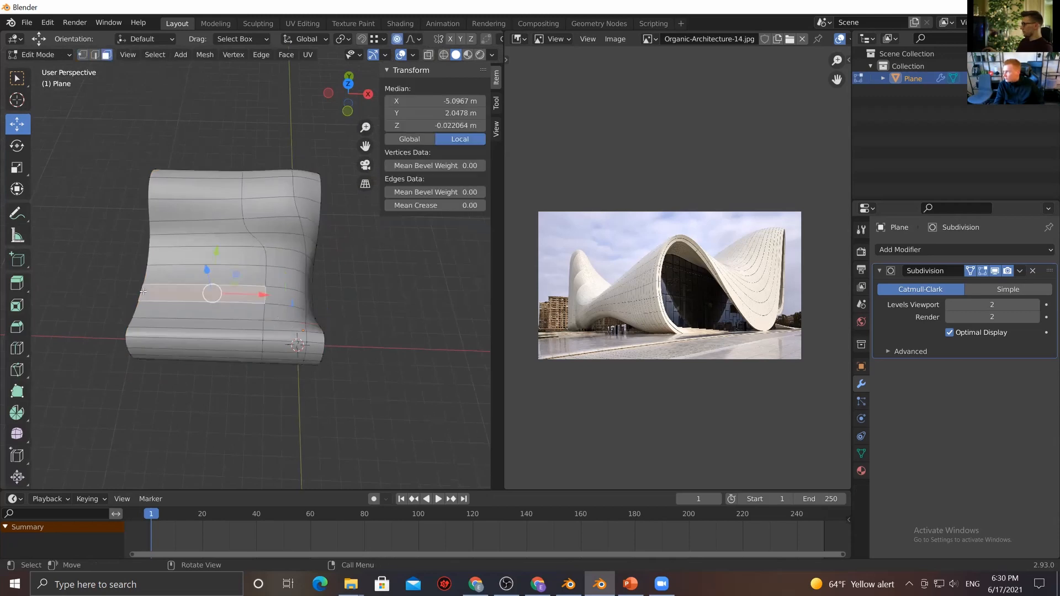
pyautogui.click(143, 291)
pyautogui.click(136, 309)
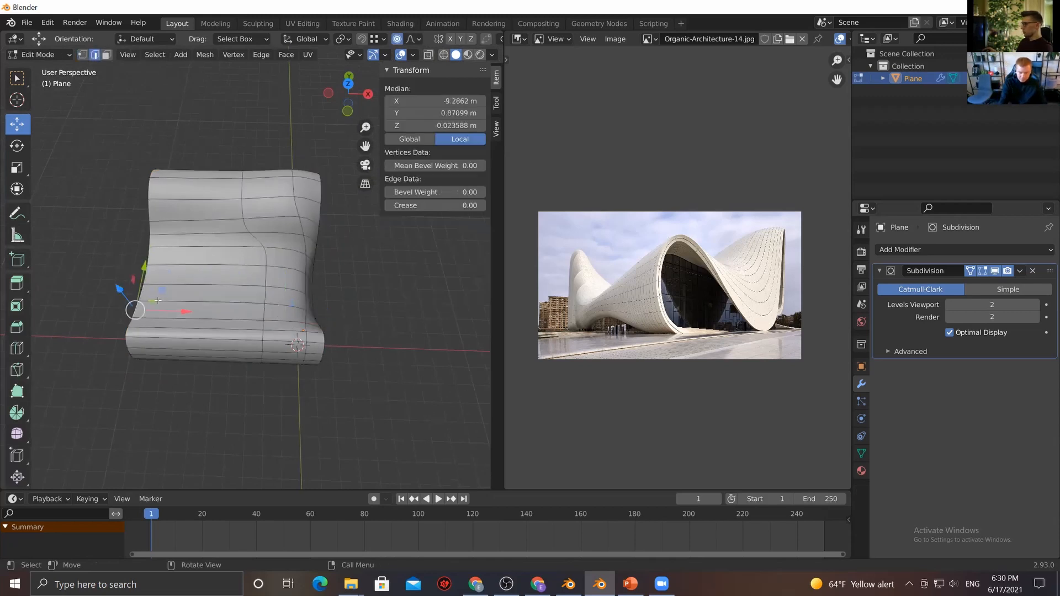
pyautogui.keyDown('alt'); pyautogui.click(149, 252); pyautogui.keyUp('alt')
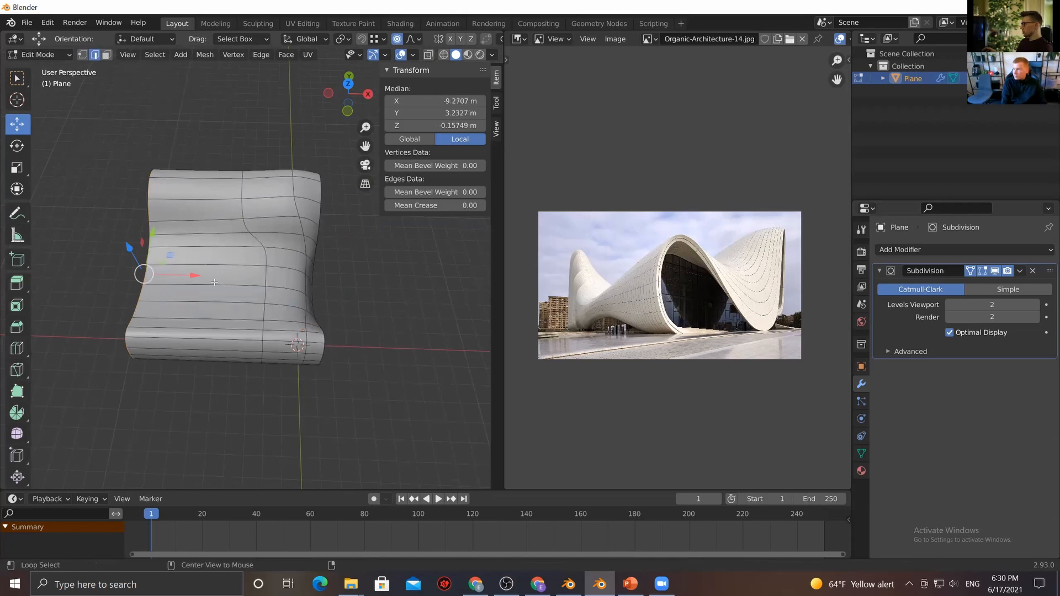
pyautogui.moveTo(195, 276); pyautogui.dragTo(127, 274)
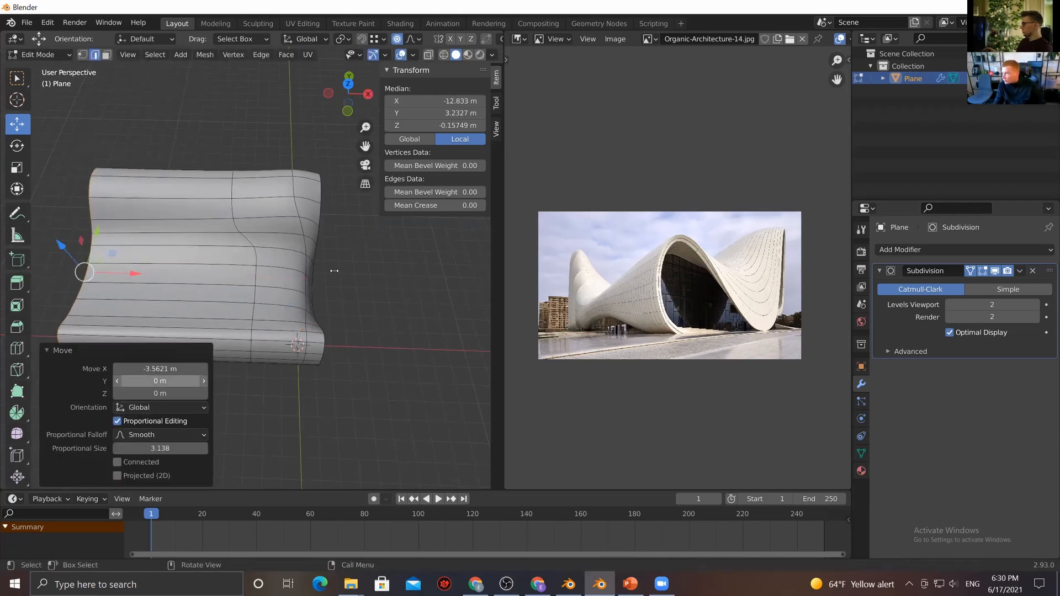
pyautogui.click(373, 270)
# Add four edge loops across the shell's long undivided section, slid by about -0.13
pyautogui.keyDown('shift'); pyautogui.moveTo(349, 325); pyautogui.dragTo(394, 297, button='middle'); pyautogui.keyUp('shift')
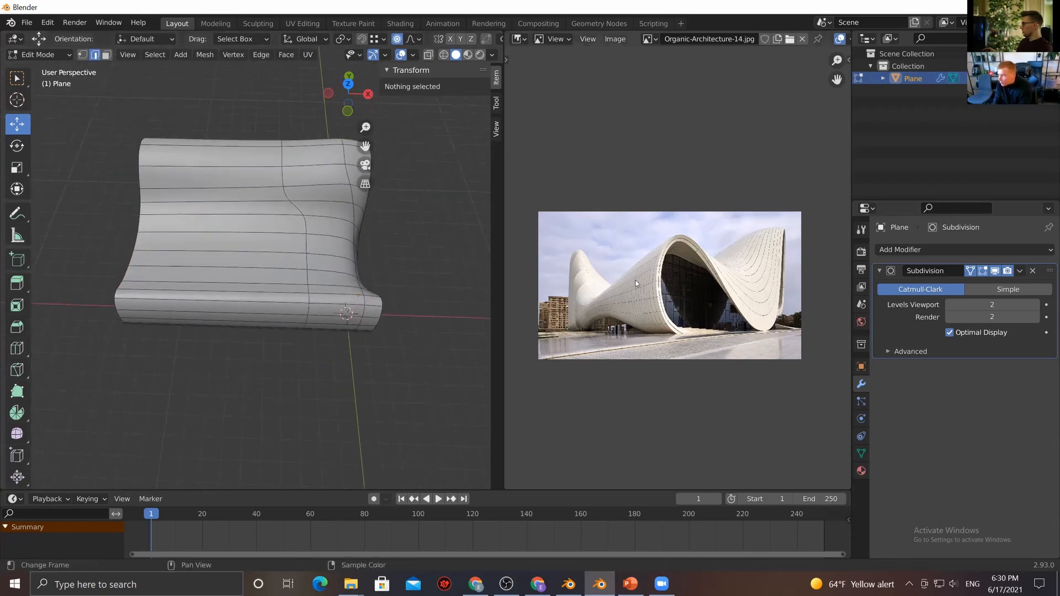
pyautogui.moveTo(292, 282); pyautogui.dragTo(211, 344, button='middle')
pyautogui.moveTo(440, 226); pyautogui.dragTo(257, 302, button='middle')
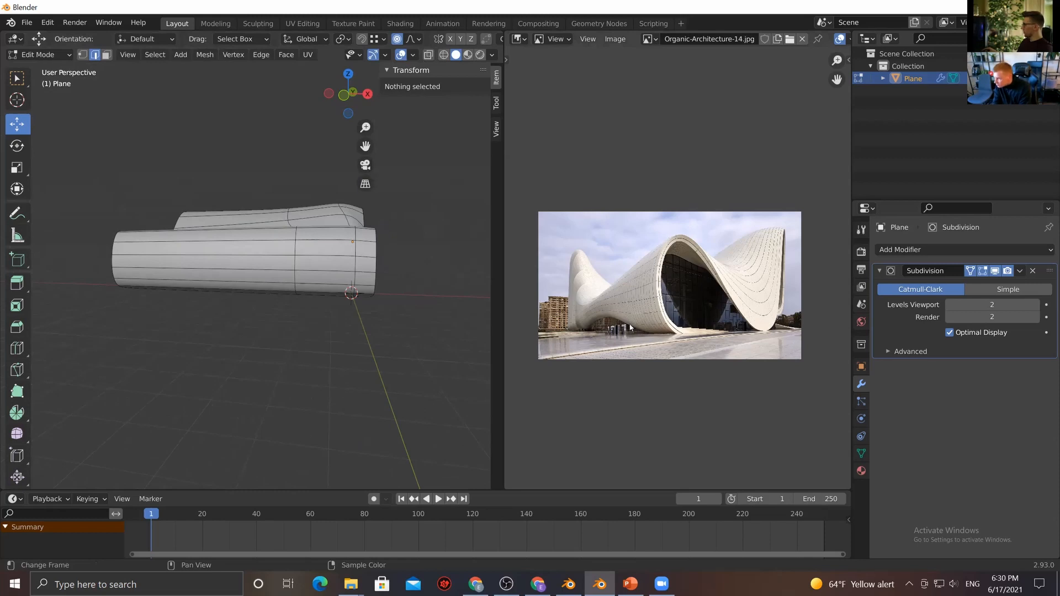
pyautogui.moveTo(196, 301); pyautogui.dragTo(215, 277, button='middle')
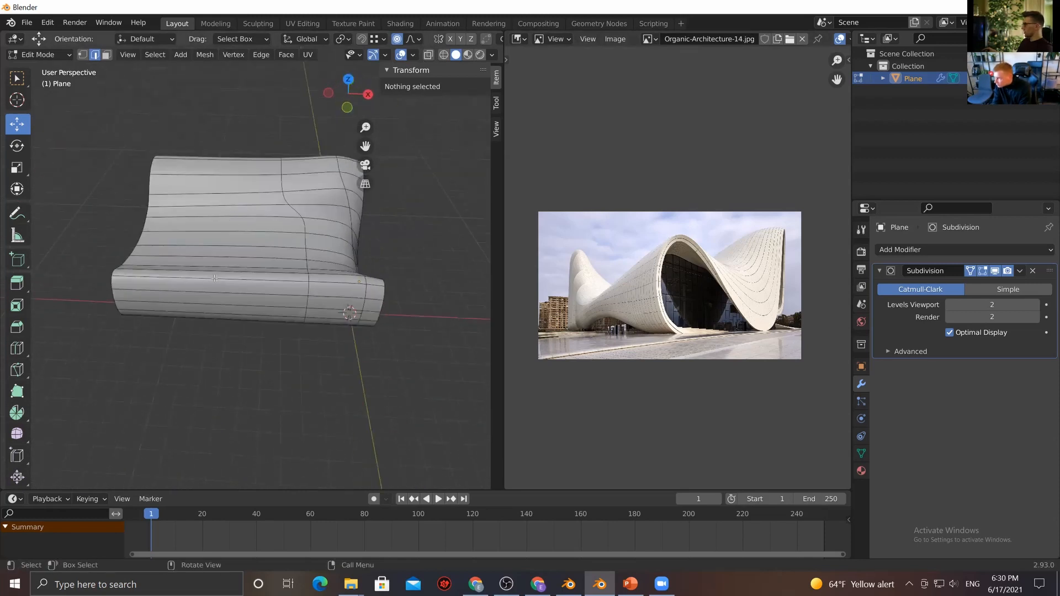
pyautogui.hotkey('ctrl', 'r')
pyautogui.scroll(2, 217, 289)
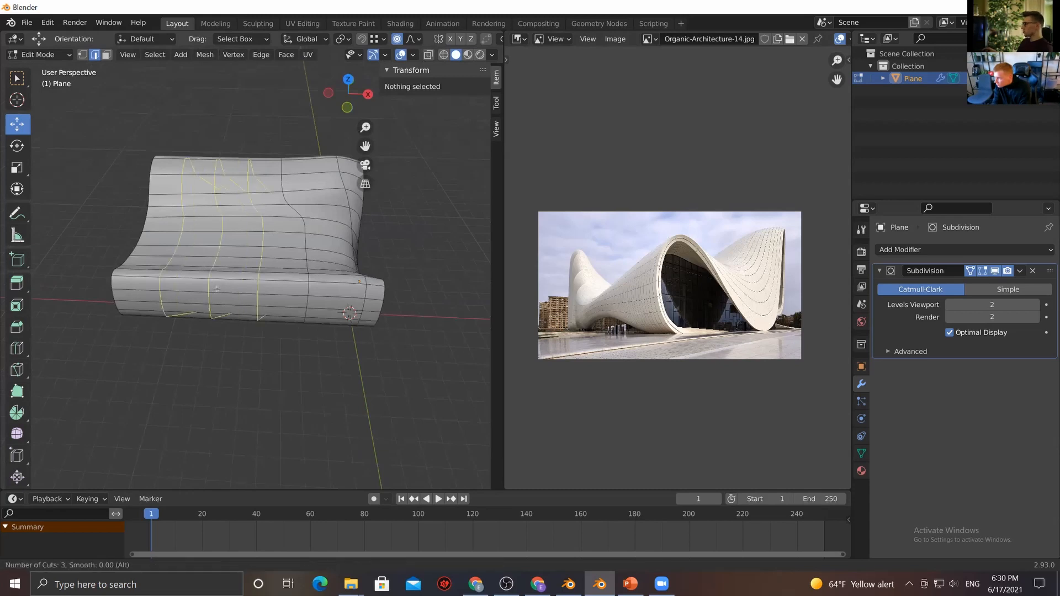
pyautogui.scroll(1, 217, 288)
pyautogui.click(217, 288)
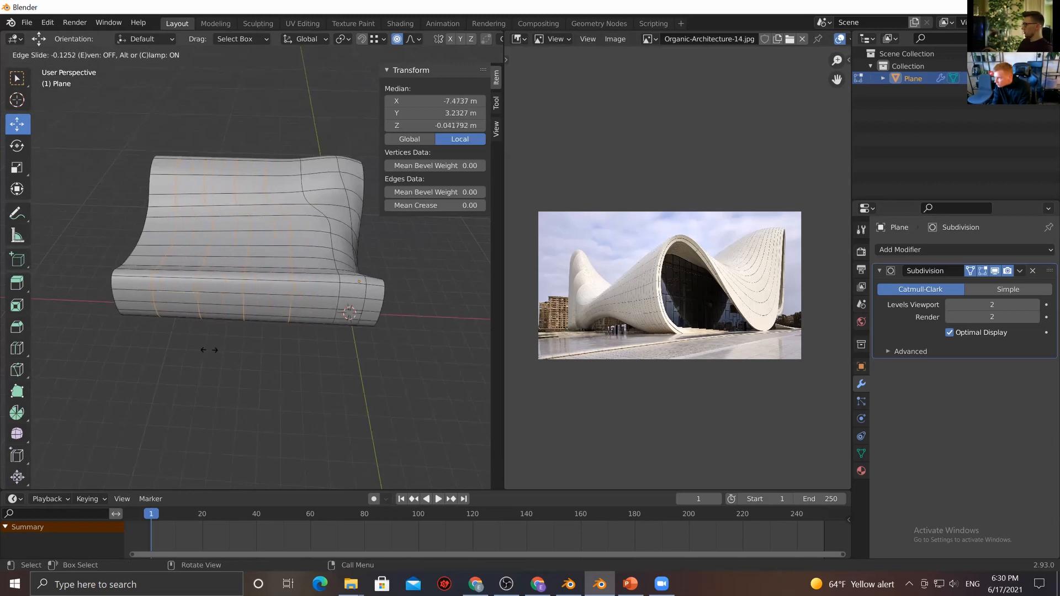
pyautogui.click(210, 350)
# Raise a face on the lower edge of the outer roll about 1.14 m along Z with proportional editing
pyautogui.moveTo(210, 350); pyautogui.dragTo(202, 292, button='middle')
pyautogui.scroll(2, 202, 292)
pyautogui.click(175, 295)
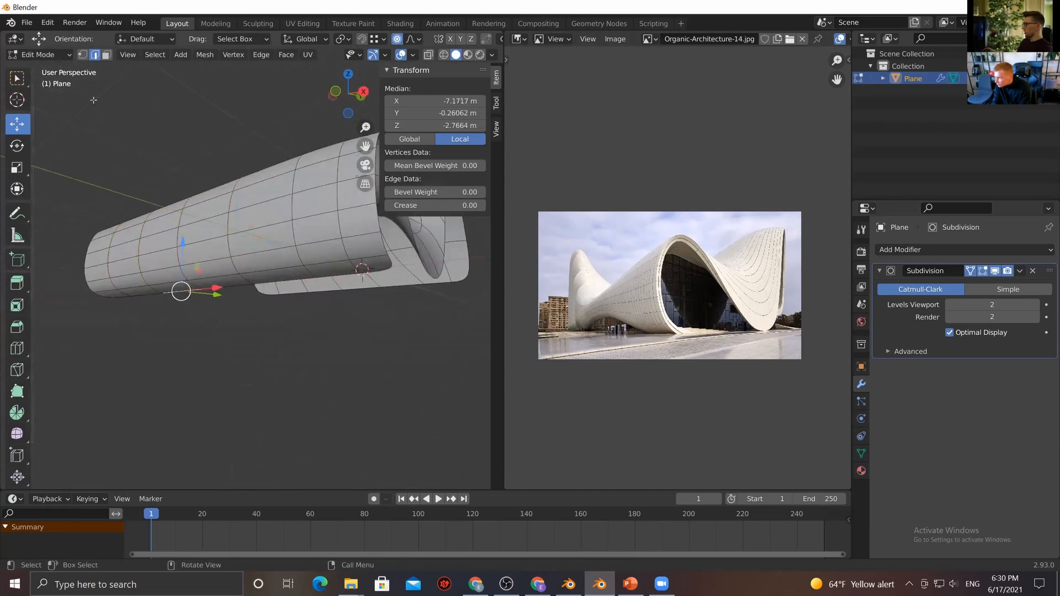
pyautogui.click(107, 54)
pyautogui.click(172, 289)
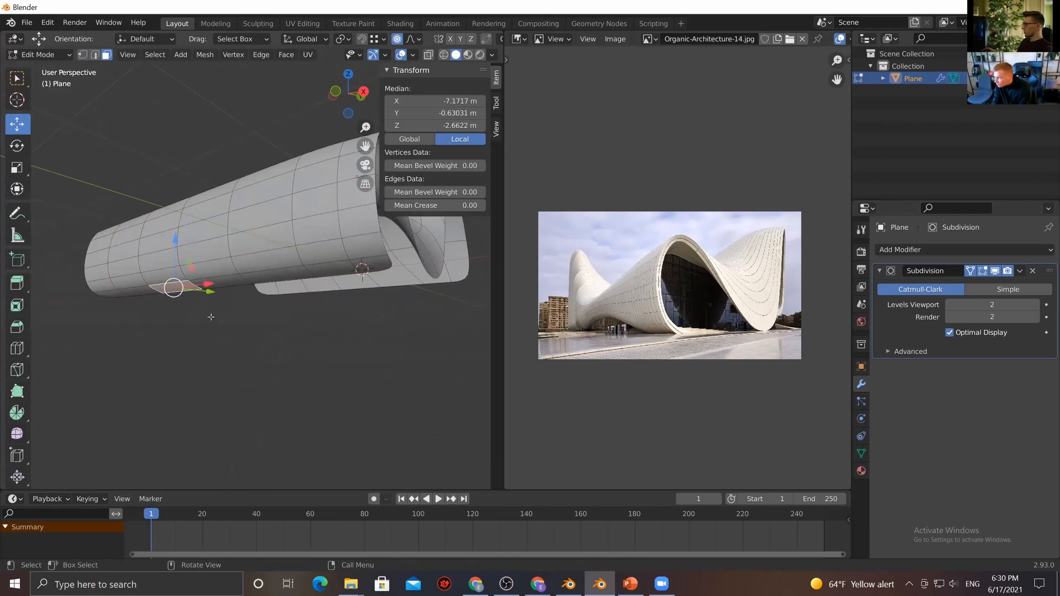
pyautogui.moveTo(173, 289); pyautogui.dragTo(239, 342, button='middle')
pyautogui.moveTo(176, 246); pyautogui.dragTo(180, 211)
# Pull the top edges at the shell's far end upward along Z into a tall peak, and review it in Object Mode
pyautogui.moveTo(268, 341); pyautogui.dragTo(177, 202, button='middle')
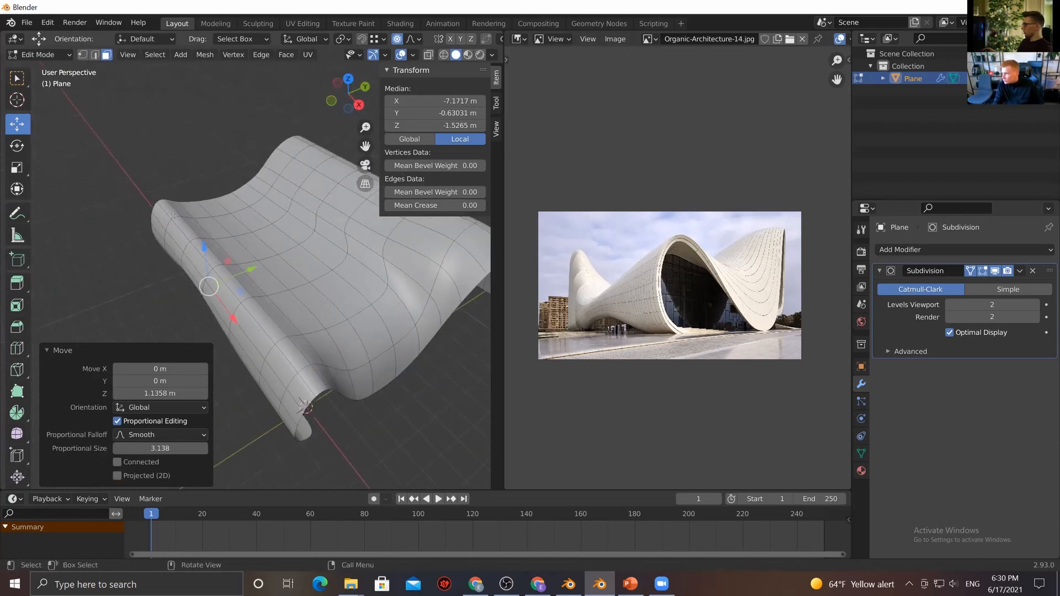
pyautogui.press('2')
pyautogui.click(204, 198)
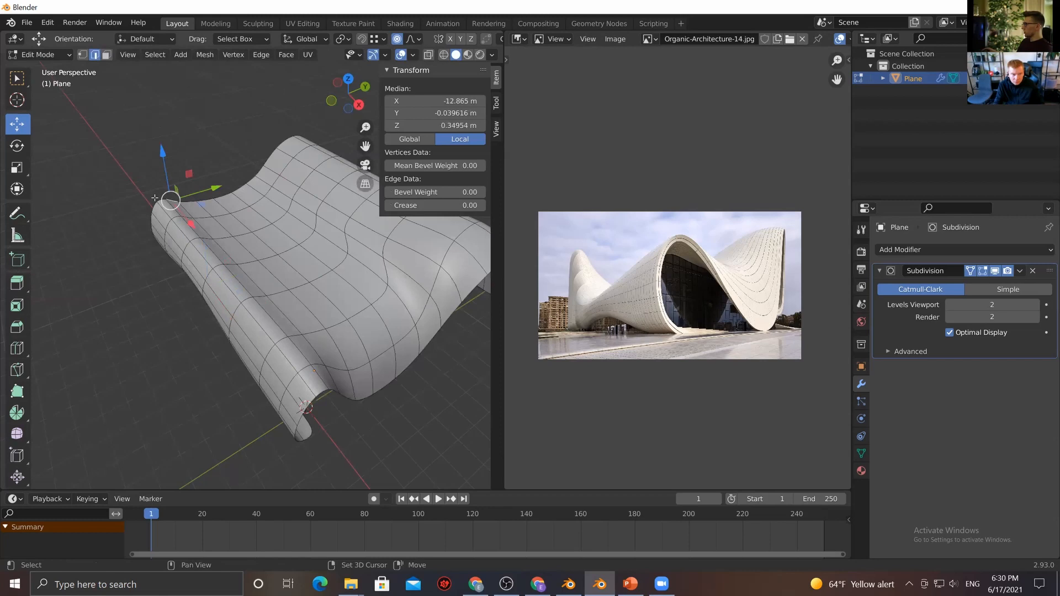
pyautogui.press('g')
pyautogui.press('z')
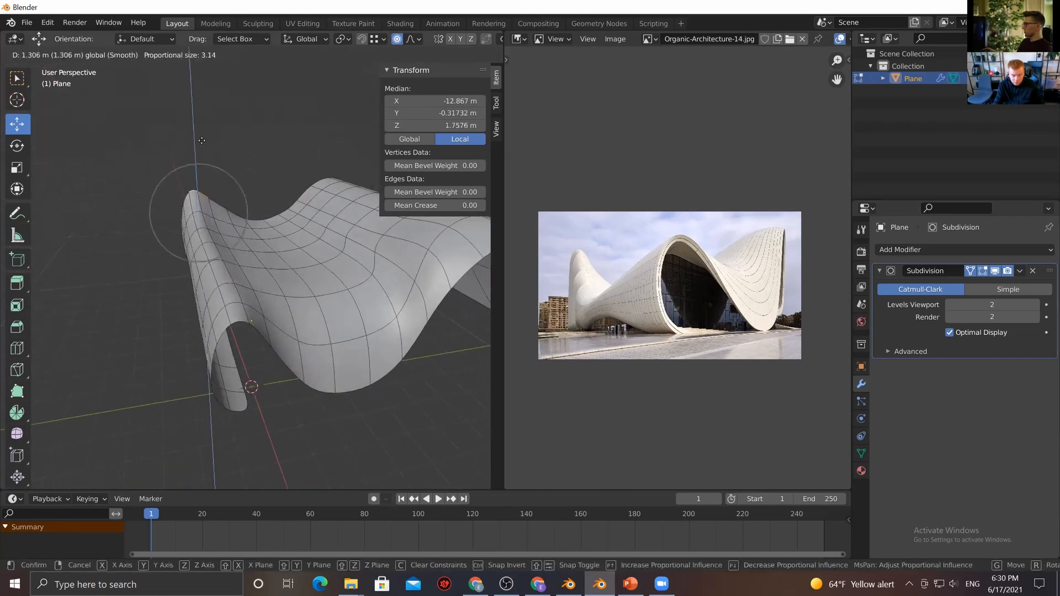
pyautogui.click(193, 82)
pyautogui.moveTo(193, 82); pyautogui.dragTo(253, 348, button='middle')
pyautogui.press('Tab')
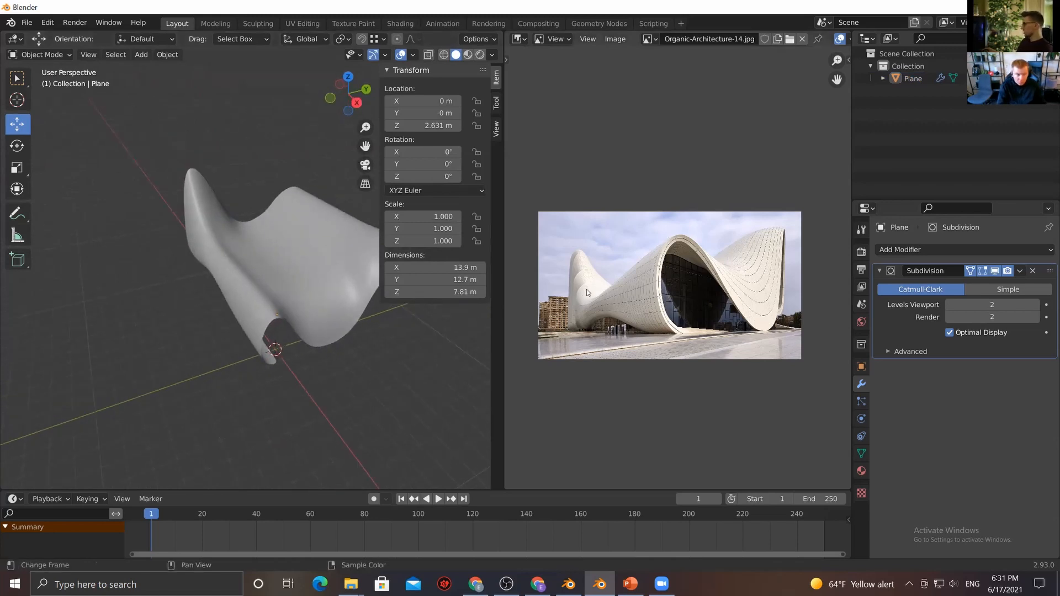
pyautogui.moveTo(208, 250); pyautogui.dragTo(321, 267, button='middle')
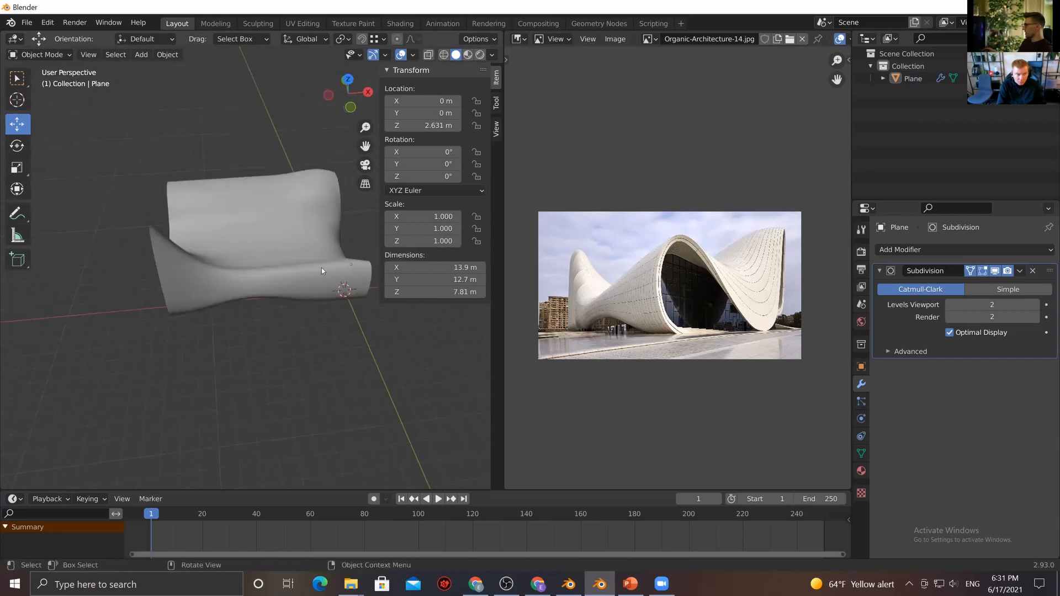
# Move the border edge beside the peak about 0.35 m in Y and 0.37 m in Z with a proportional size of 1.61
pyautogui.click(235, 281)
pyautogui.scroll(3, 235, 280)
pyautogui.press('Tab')
pyautogui.moveTo(176, 311); pyautogui.dragTo(55, 292, button='middle')
pyautogui.moveTo(230, 240); pyautogui.dragTo(213, 232, button='middle')
pyautogui.press('1')
pyautogui.click(233, 220)
pyautogui.press('2')
pyautogui.click(221, 200)
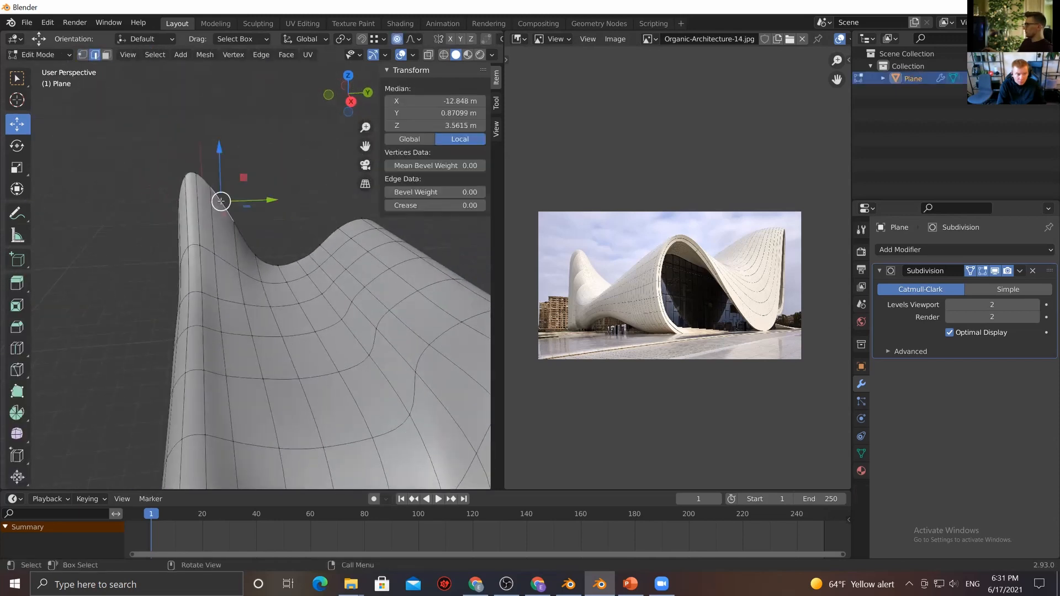
pyautogui.press('g')
pyautogui.scroll(3, 249, 174)
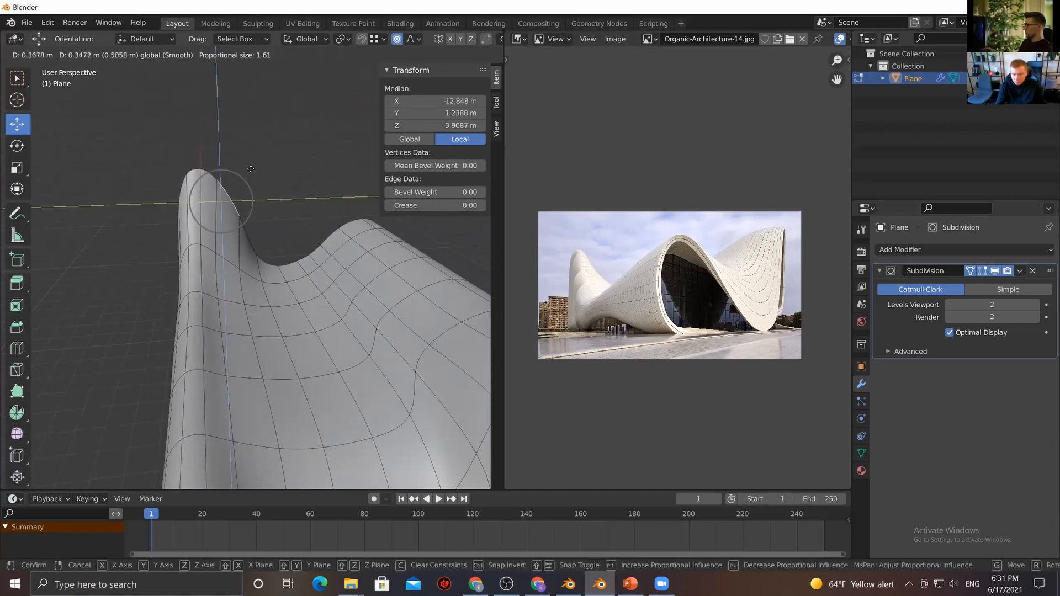
pyautogui.click(231, 193)
# Shift a border vertex just below the peak slightly outward with proportional editing, and clear the selection
pyautogui.press('q')
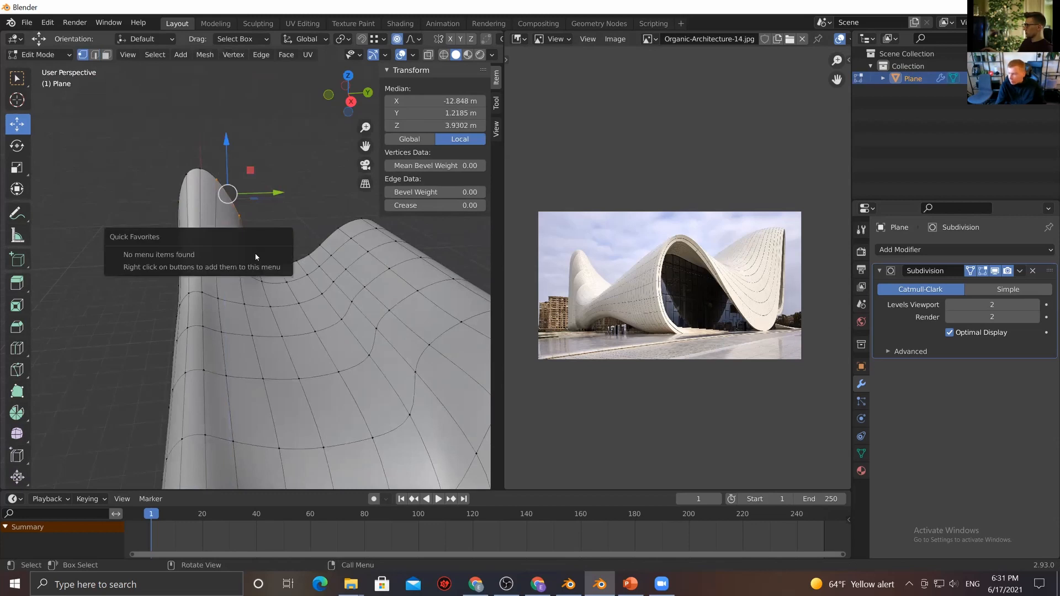
pyautogui.click(297, 197)
pyautogui.click(262, 248)
pyautogui.moveTo(276, 235); pyautogui.dragTo(285, 237)
pyautogui.scroll(-3, 283, 233)
pyautogui.scroll(-3, 285, 236)
pyautogui.press('w')
pyautogui.click(245, 165)
# Insert two edge loops between the peaked end border and its neighbouring loop, slid by about 0.05
pyautogui.moveTo(151, 281); pyautogui.dragTo(326, 337, button='middle')
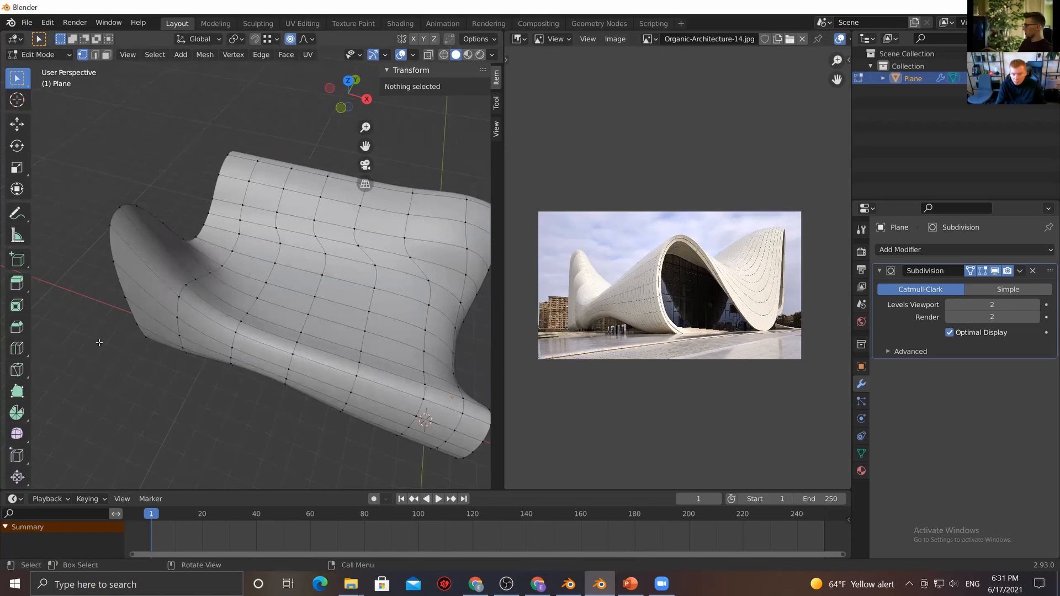
pyautogui.hotkey('ctrl', 'r')
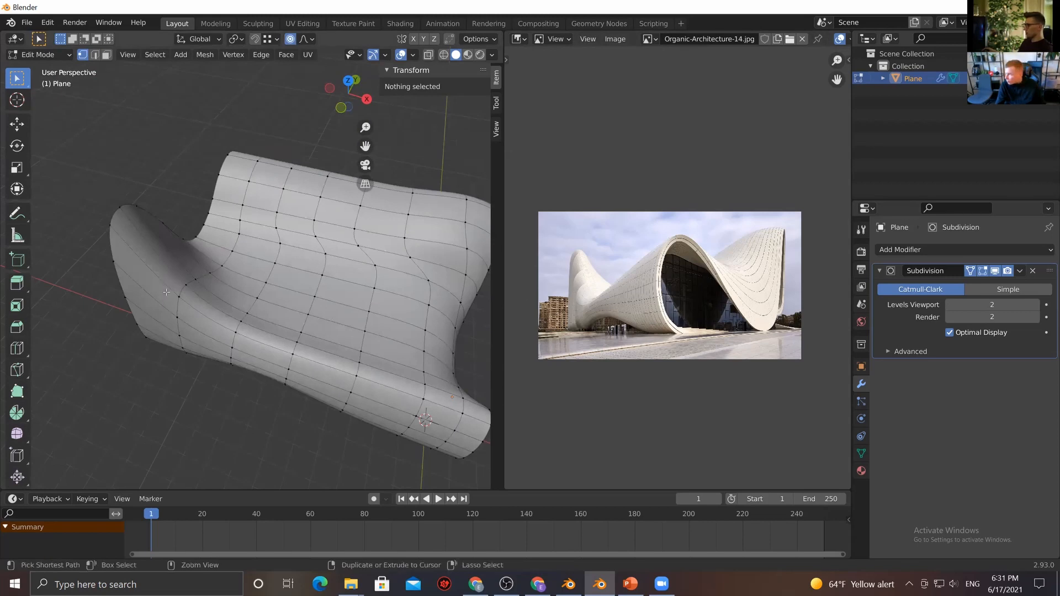
pyautogui.scroll(1, 164, 291)
pyautogui.click(164, 291)
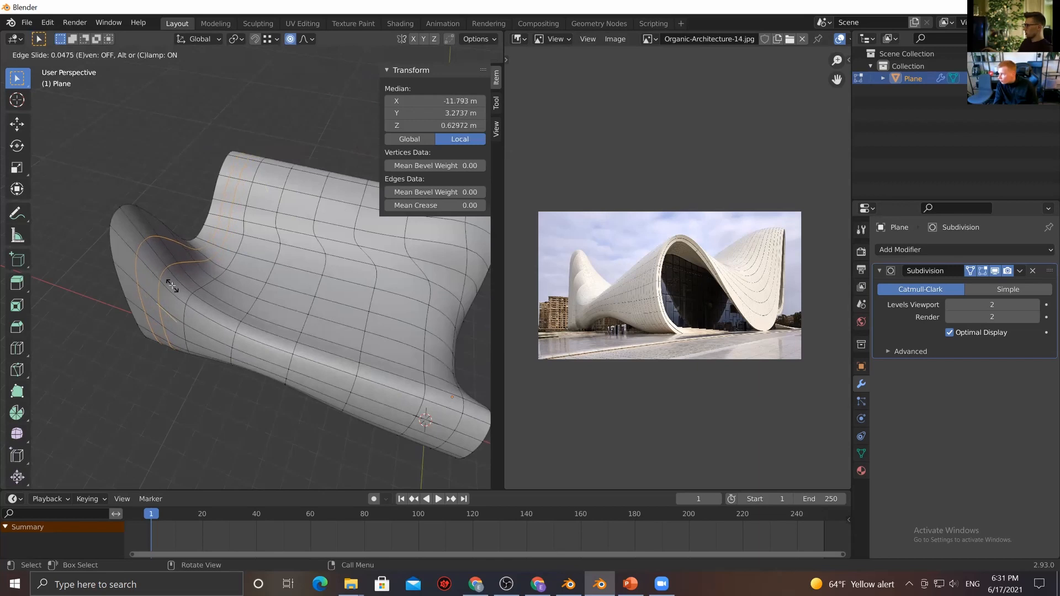
pyautogui.click(175, 287)
# Try to raise an edge on the ridge behind the peak, undo the move and clear the selection
pyautogui.moveTo(222, 298); pyautogui.dragTo(238, 276, button='middle')
pyautogui.press('2')
pyautogui.click(228, 292)
pyautogui.press('w')
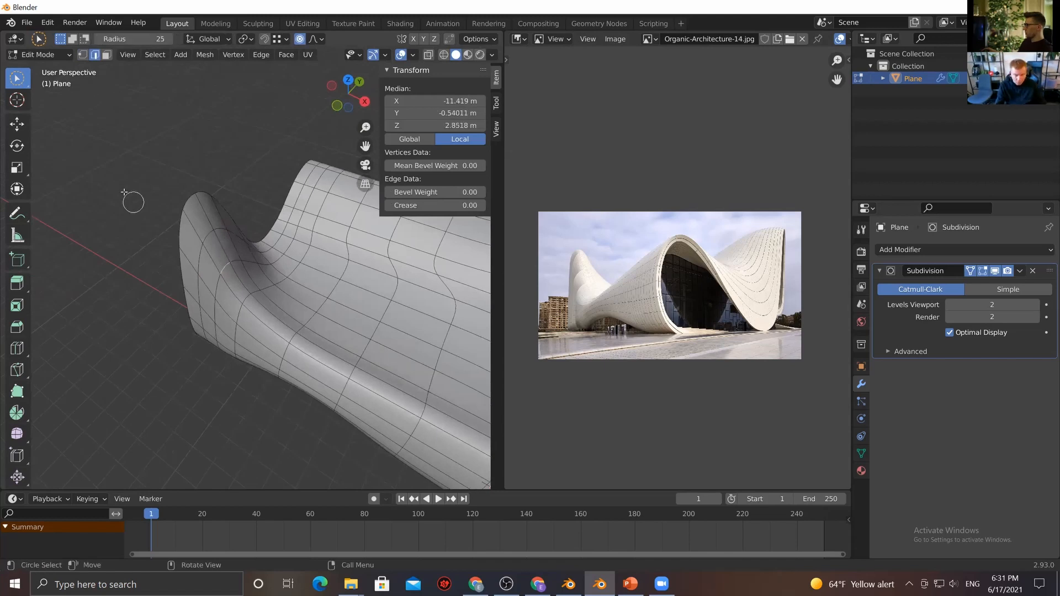
pyautogui.click(16, 123)
pyautogui.moveTo(222, 230); pyautogui.dragTo(222, 223)
pyautogui.hotkey('ctrl', 'z')
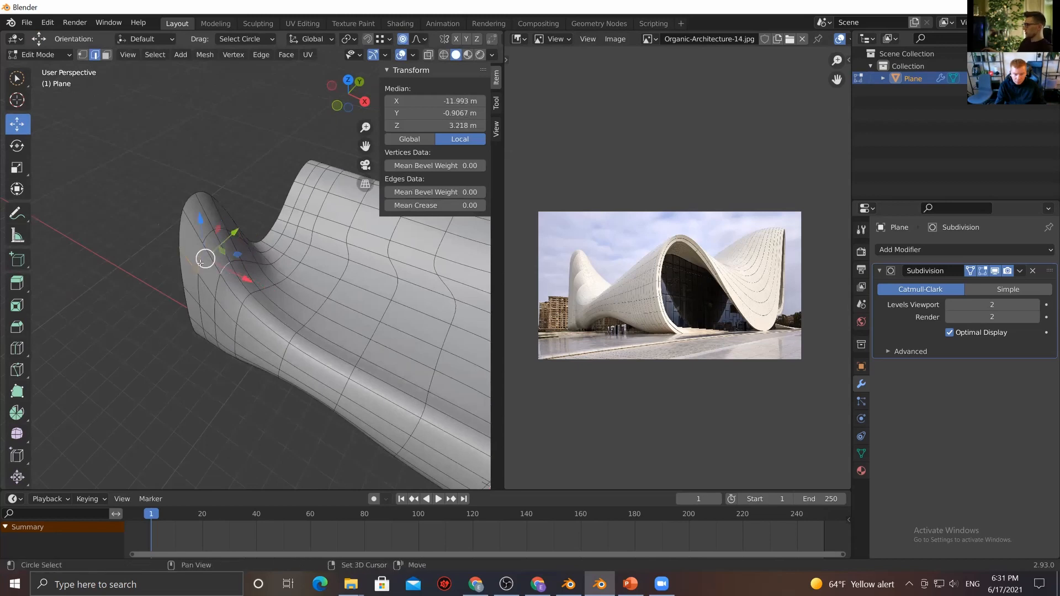
pyautogui.hotkey('alt', 'a')
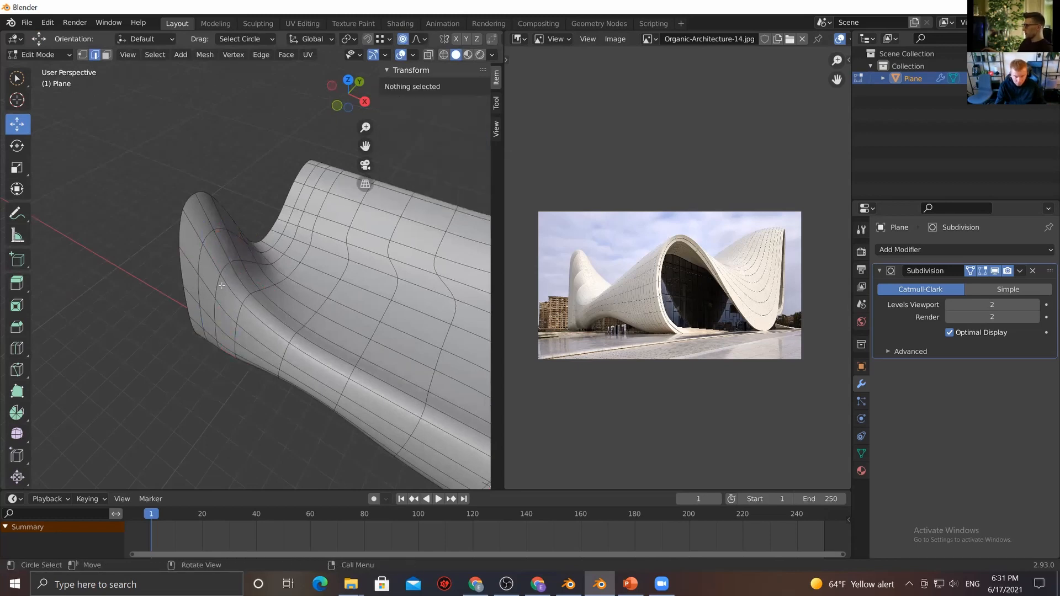
# Select both inserted edge loops near the peaked end border and bevel them 0.146 m wide with 2 segments
pyautogui.keyDown('alt'); pyautogui.click(198, 256); pyautogui.keyUp('alt')
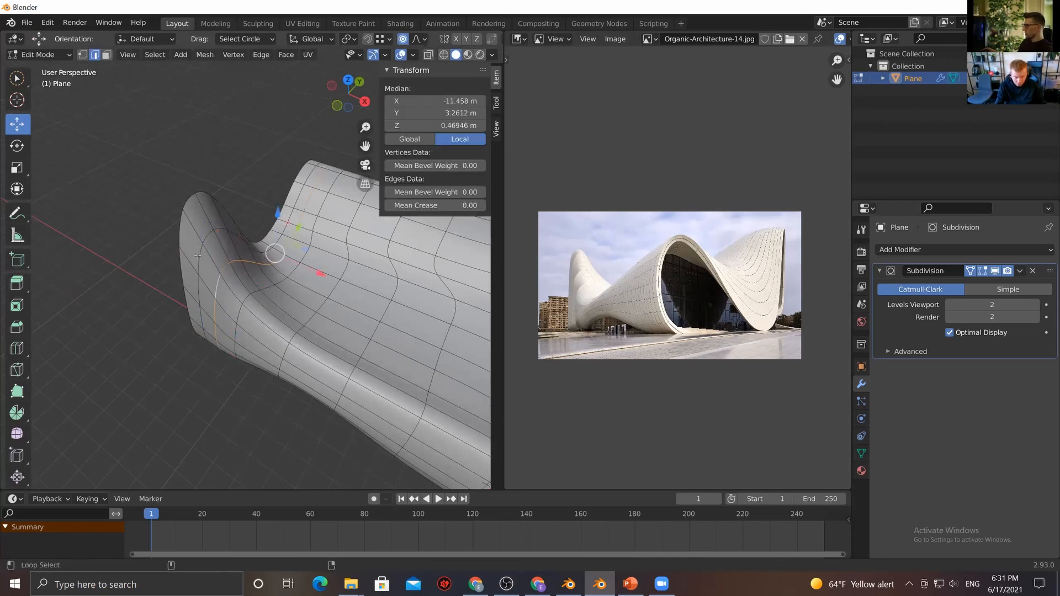
pyautogui.keyDown('alt'); pyautogui.click(238, 198); pyautogui.keyUp('alt')
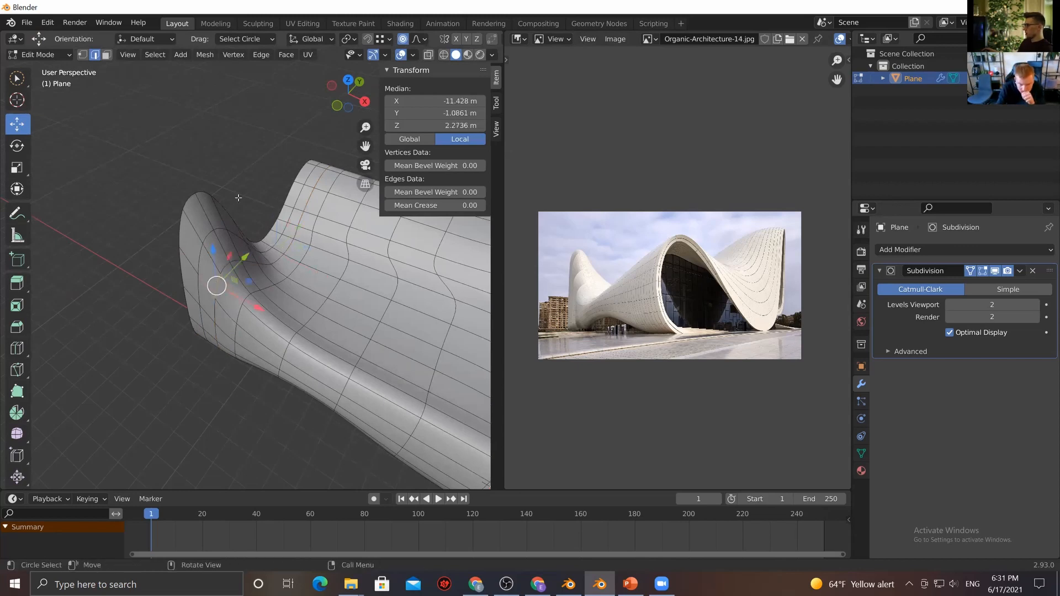
pyautogui.hotkey('alt', 'a')
pyautogui.keyDown('alt'); pyautogui.click(200, 256); pyautogui.keyUp('alt')
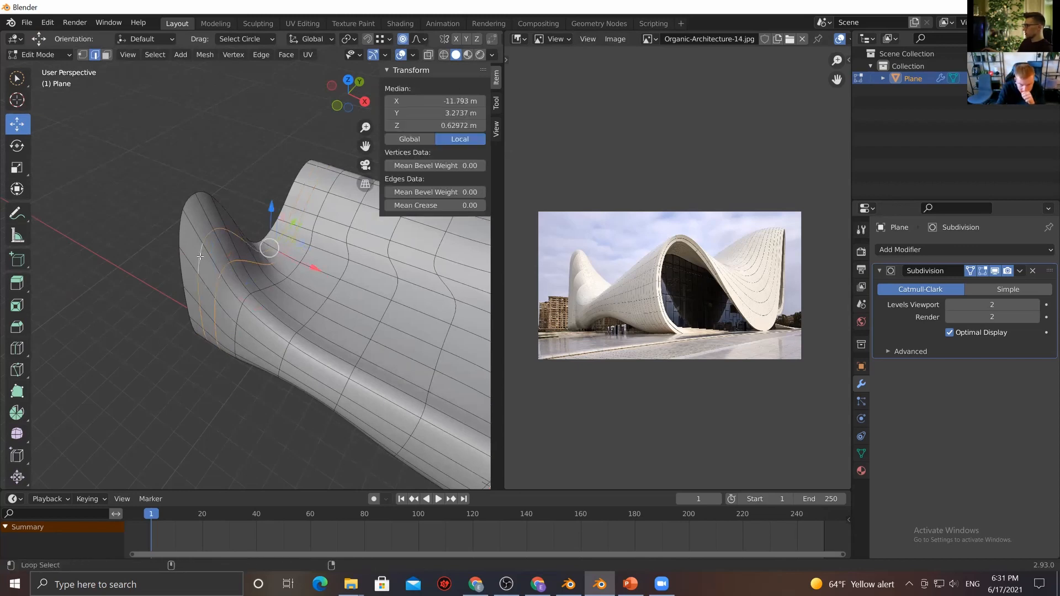
pyautogui.press('b')
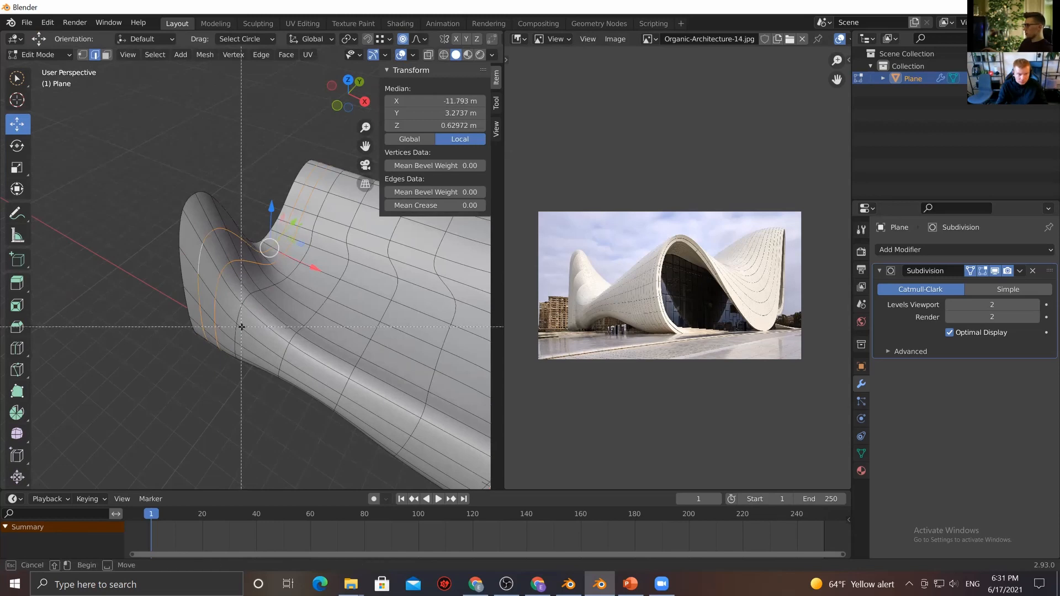
pyautogui.press('Escape')
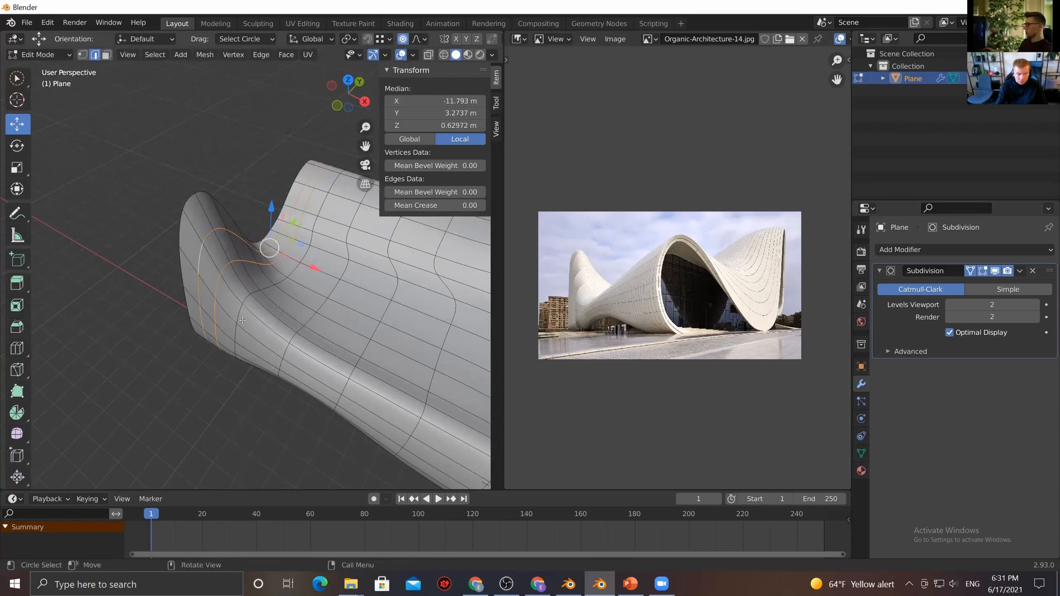
pyautogui.hotkey('ctrl', 'b')
pyautogui.scroll(-1, 239, 322)
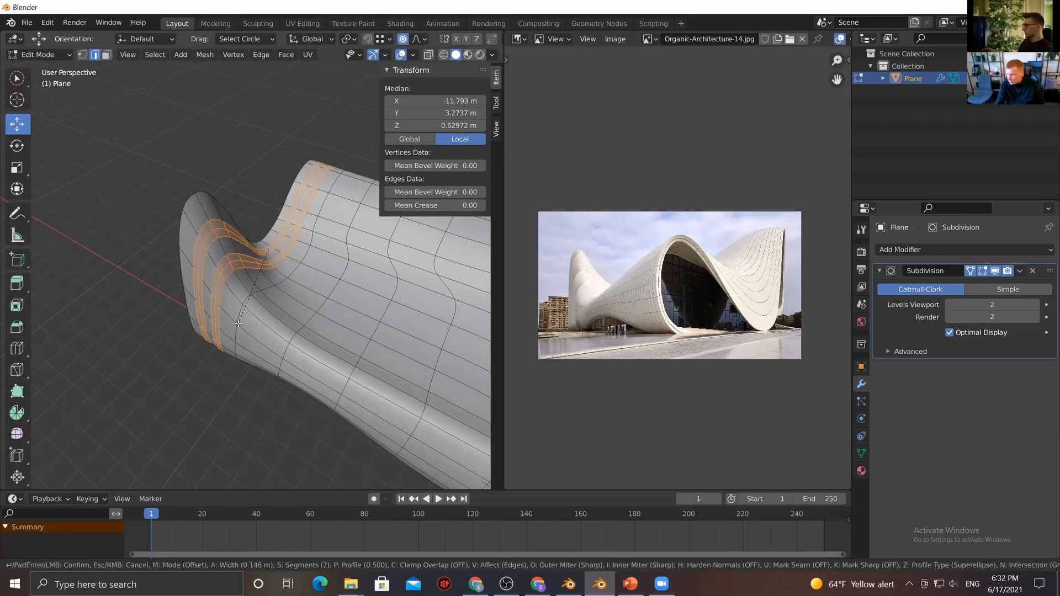
pyautogui.click(238, 324)
# Select the centre edge loop of each of the two bevelled bands near the peaked end
pyautogui.scroll(2, 242, 301)
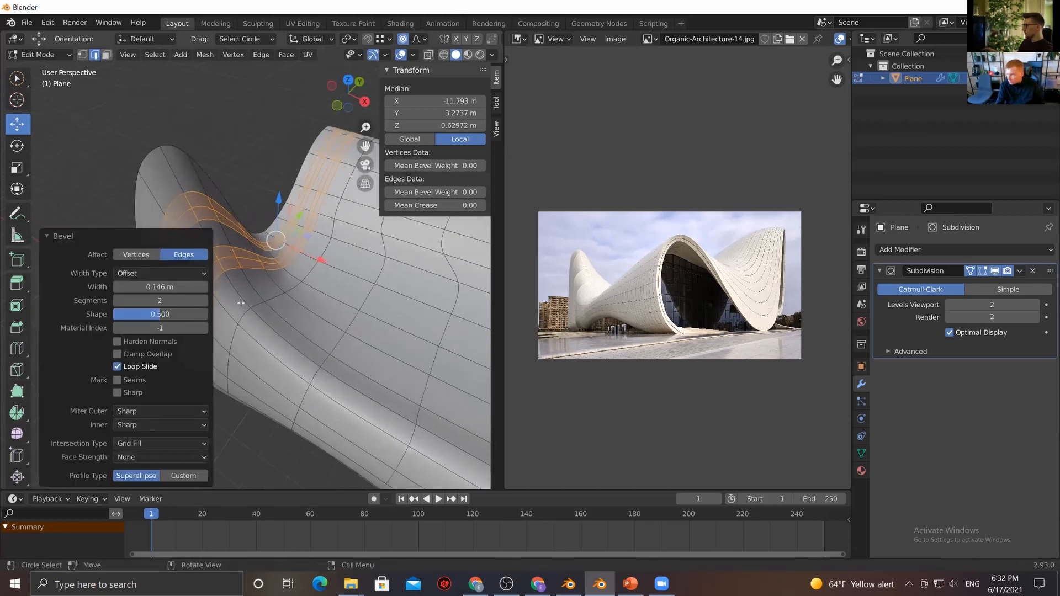
pyautogui.click(241, 302)
pyautogui.click(212, 260)
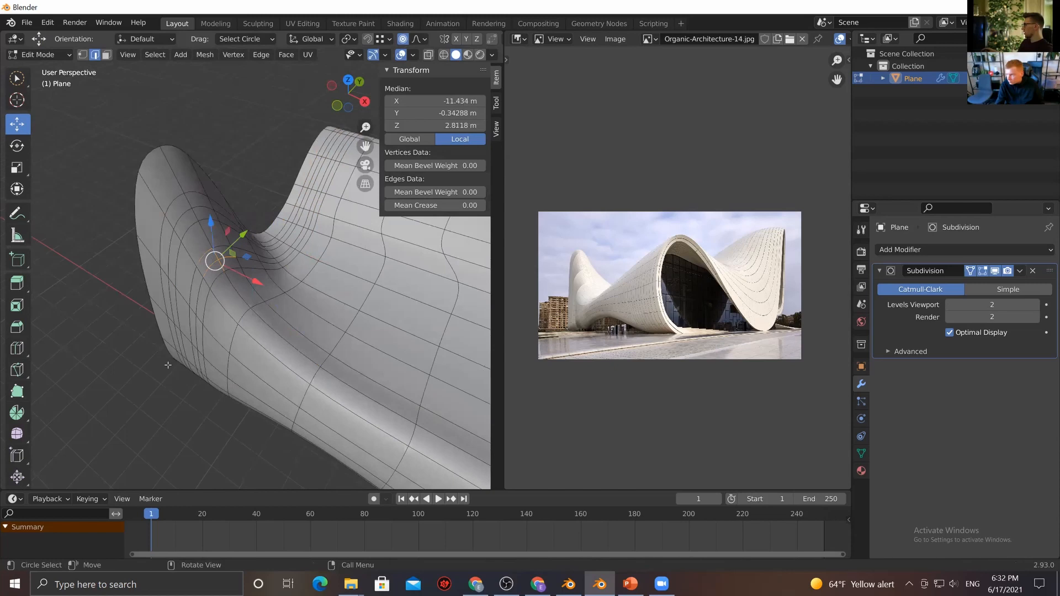
pyautogui.hotkey('alt', 'a')
pyautogui.keyDown('alt'); pyautogui.click(212, 266); pyautogui.keyUp('alt')
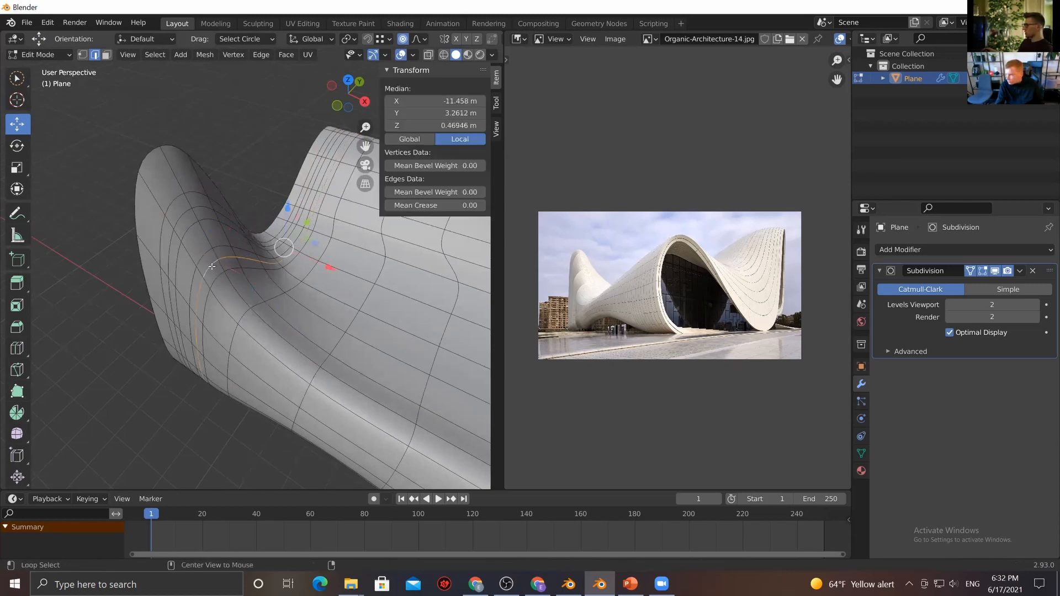
pyautogui.keyDown('alt'); pyautogui.click(186, 216); pyautogui.keyUp('alt')
pyautogui.moveTo(187, 216); pyautogui.dragTo(211, 311, button='middle')
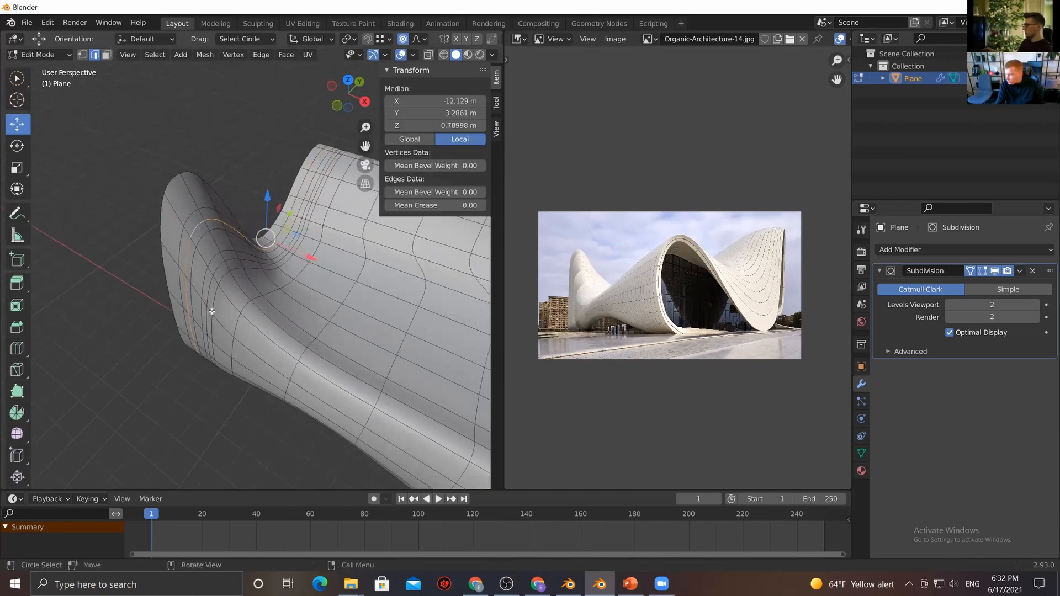
pyautogui.moveTo(218, 272); pyautogui.dragTo(230, 246, button='middle')
pyautogui.keyDown('alt'); pyautogui.keyDown('shift'); pyautogui.click(210, 268); pyautogui.keyUp('shift'); pyautogui.keyUp('alt')
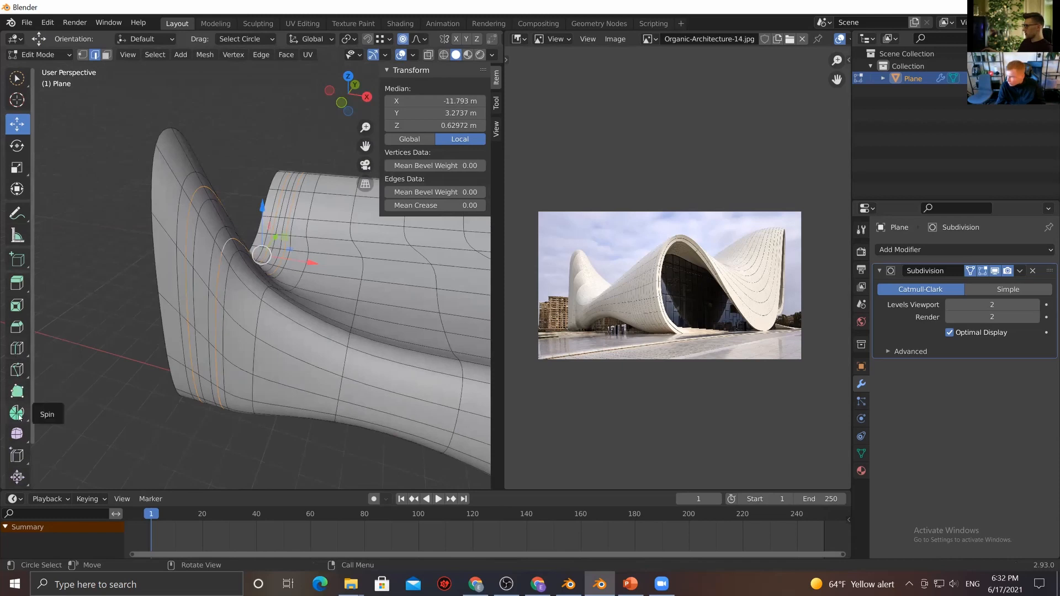
# Activate the Push/Pull tool for the selected loops and turn off proportional editing
pyautogui.click(18, 479)
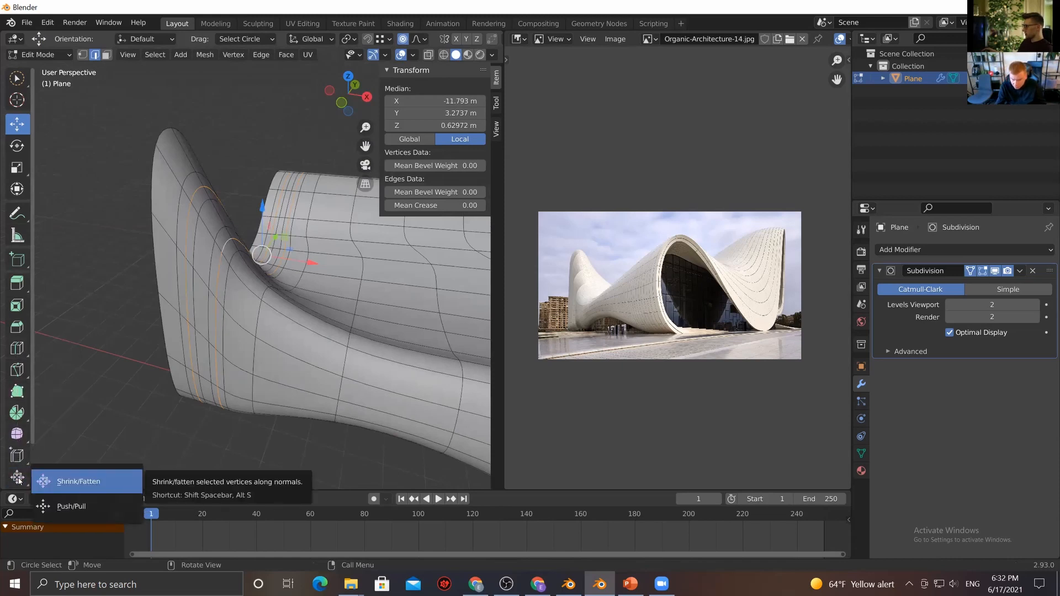
pyautogui.click(65, 506)
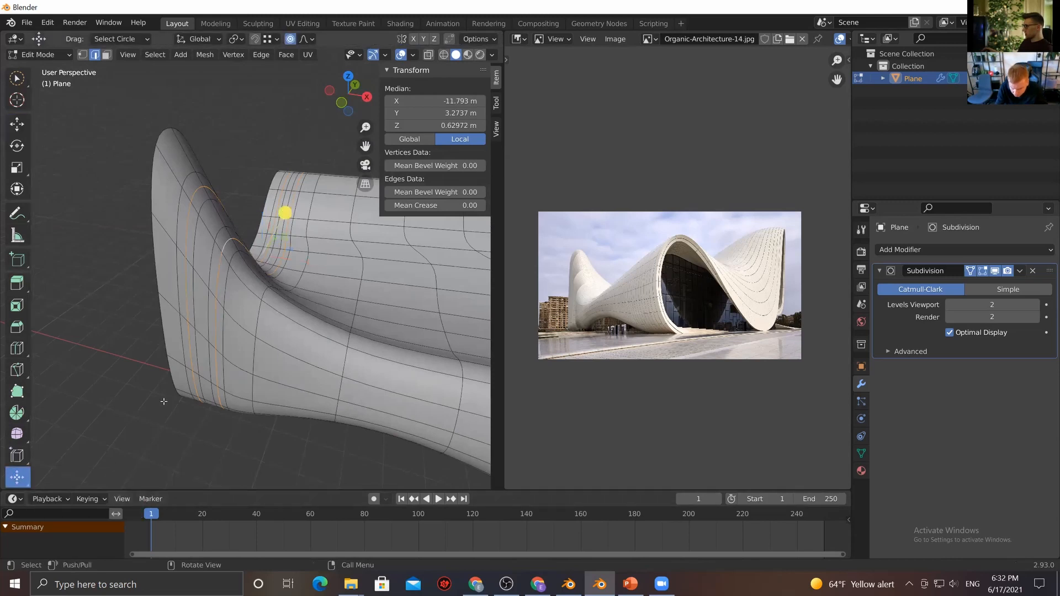
pyautogui.moveTo(285, 213); pyautogui.dragTo(285, 213)
pyautogui.hotkey('ctrl', 'z')
pyautogui.click(290, 40)
# Try to form grooves by using Push/Pull on both full centre loops, and inspect the shell in Object Mode
pyautogui.moveTo(282, 212)
pyautogui.mouseDown()
pyautogui.moveTo(286, 229)
pyautogui.moveTo(287, 212)
pyautogui.mouseUp()
pyautogui.click(253, 171)
pyautogui.keyDown('ctrl'); pyautogui.moveTo(252, 171); pyautogui.dragTo(248, 251, button='middle'); pyautogui.keyUp('ctrl')
pyautogui.moveTo(248, 251); pyautogui.dragTo(135, 272, button='middle')
pyautogui.click(39, 54)
pyautogui.click(33, 68)
pyautogui.moveTo(200, 177)
pyautogui.keyDown('ctrl'); pyautogui.mouseDown(button='middle')
pyautogui.moveTo(197, 280)
pyautogui.moveTo(252, 296)
pyautogui.moveTo(232, 307)
pyautogui.moveTo(236, 283)
pyautogui.moveTo(265, 308)
pyautogui.moveTo(254, 331)
pyautogui.moveTo(241, 222)
pyautogui.moveTo(319, 219)
pyautogui.moveTo(280, 258)
pyautogui.moveTo(293, 286)
pyautogui.moveTo(264, 366)
pyautogui.moveTo(344, 361)
pyautogui.mouseUp(button='middle'); pyautogui.keyUp('ctrl')
pyautogui.click(294, 289)
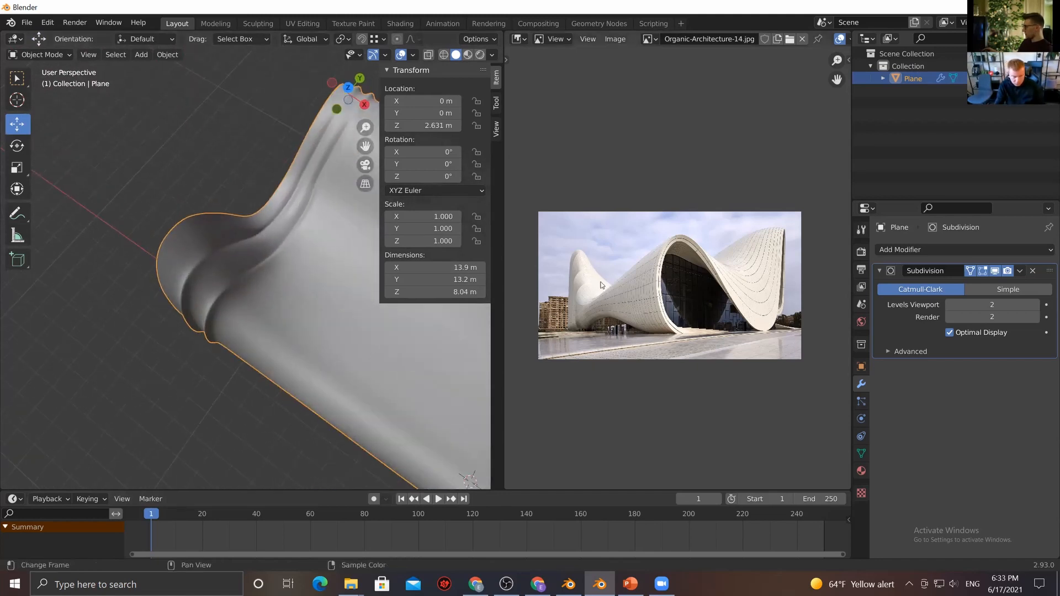
pyautogui.moveTo(366, 319); pyautogui.dragTo(246, 232, button='middle')
# Undo the Push/Pull change to the two loops, back to their selection in Edit Mode
pyautogui.hotkey('ctrl', 'z')
pyautogui.hotkey('ctrl', 'z')
pyautogui.hotkey('ctrl', 'z')
pyautogui.hotkey('ctrl', 'z')
pyautogui.click(25, 55)
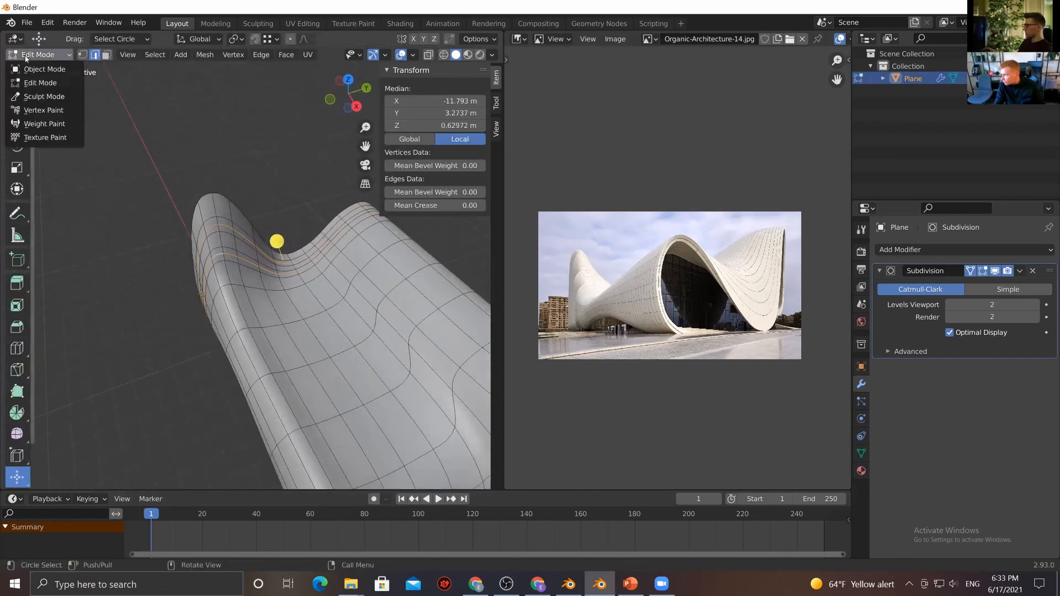
pyautogui.click(55, 69)
pyautogui.press('Tab')
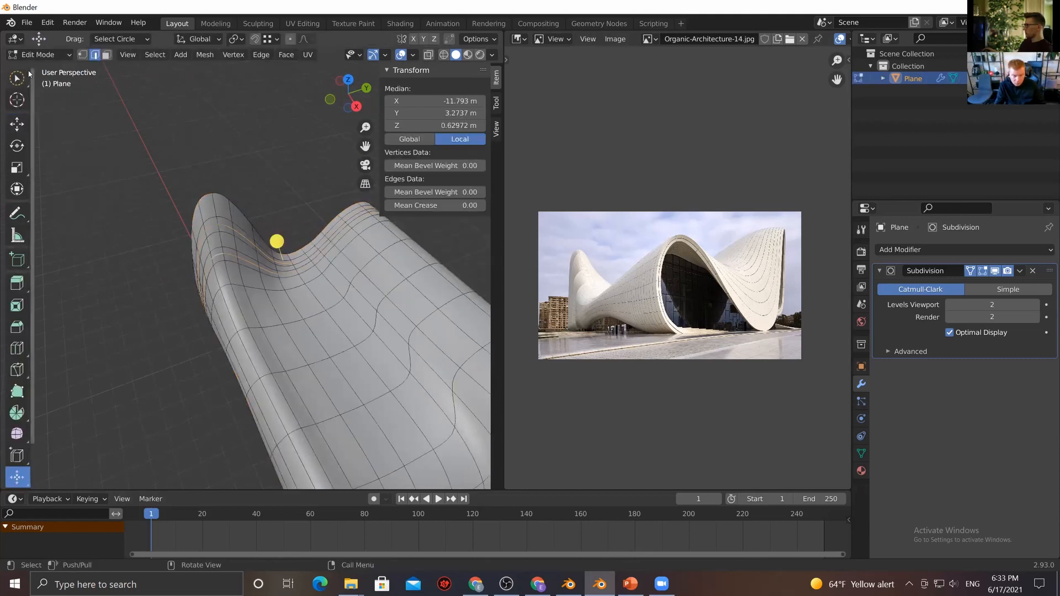
pyautogui.click(38, 56)
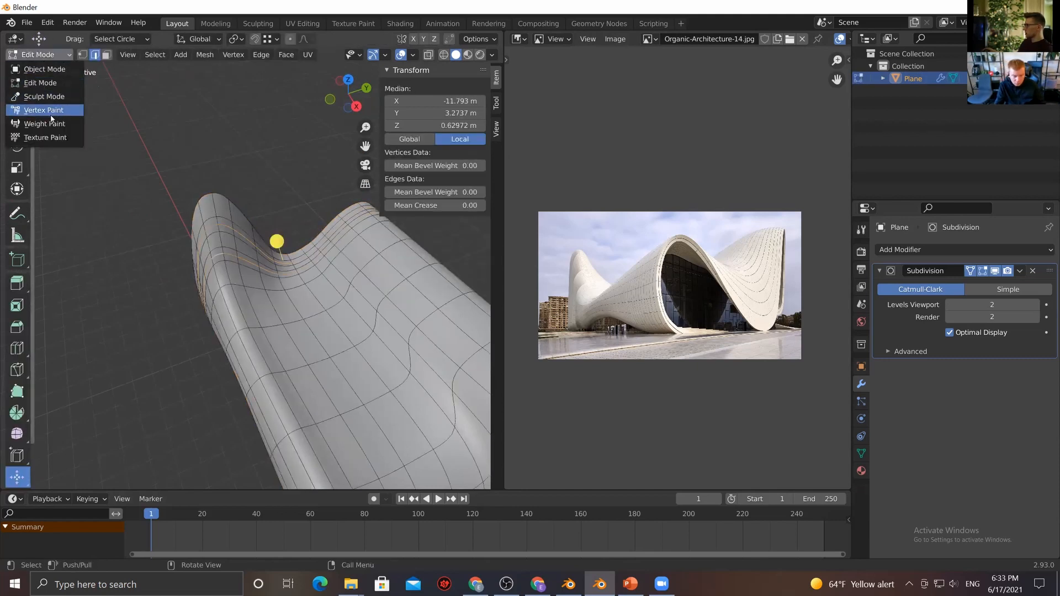
pyautogui.moveTo(265, 343); pyautogui.dragTo(229, 353, button='middle')
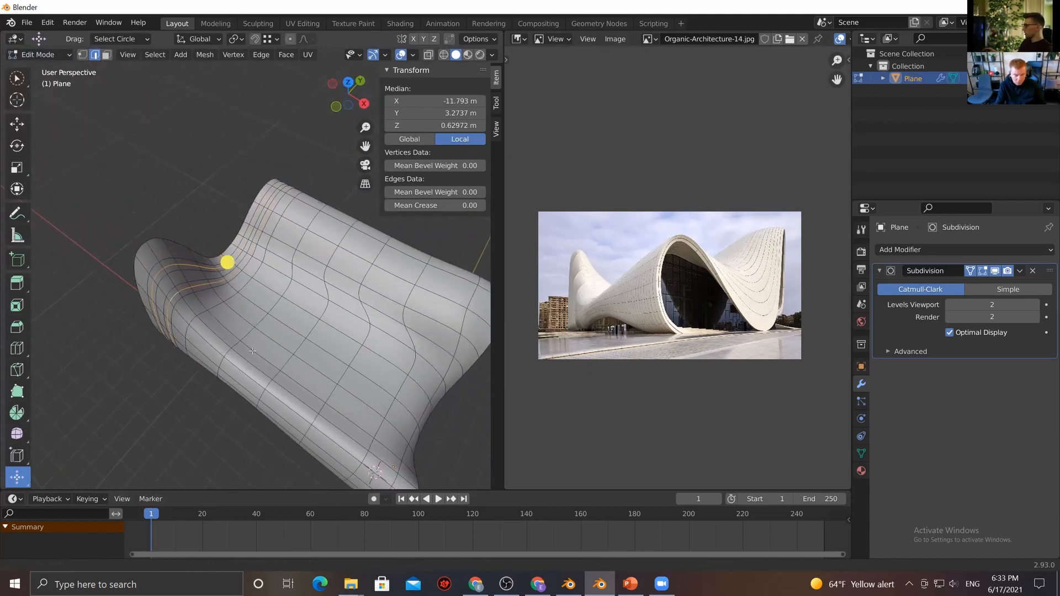
# Box-deselect the parts of the two loops beyond the peak, keeping only the portions on the peaked end selected
pyautogui.moveTo(70, 92); pyautogui.dragTo(101, 114)
pyautogui.moveTo(294, 185); pyautogui.dragTo(239, 178, button='middle')
pyautogui.keyDown('ctrl'); pyautogui.moveTo(236, 166); pyautogui.dragTo(373, 274); pyautogui.keyUp('ctrl')
pyautogui.moveTo(374, 274); pyautogui.dragTo(298, 243, button='middle')
pyautogui.keyDown('ctrl'); pyautogui.moveTo(371, 275); pyautogui.dragTo(453, 434); pyautogui.keyUp('ctrl')
pyautogui.moveTo(452, 333); pyautogui.dragTo(122, 318, button='middle')
pyautogui.keyDown('ctrl'); pyautogui.moveTo(121, 318); pyautogui.dragTo(240, 426); pyautogui.keyUp('ctrl')
pyautogui.moveTo(240, 426); pyautogui.dragTo(130, 332, button='middle')
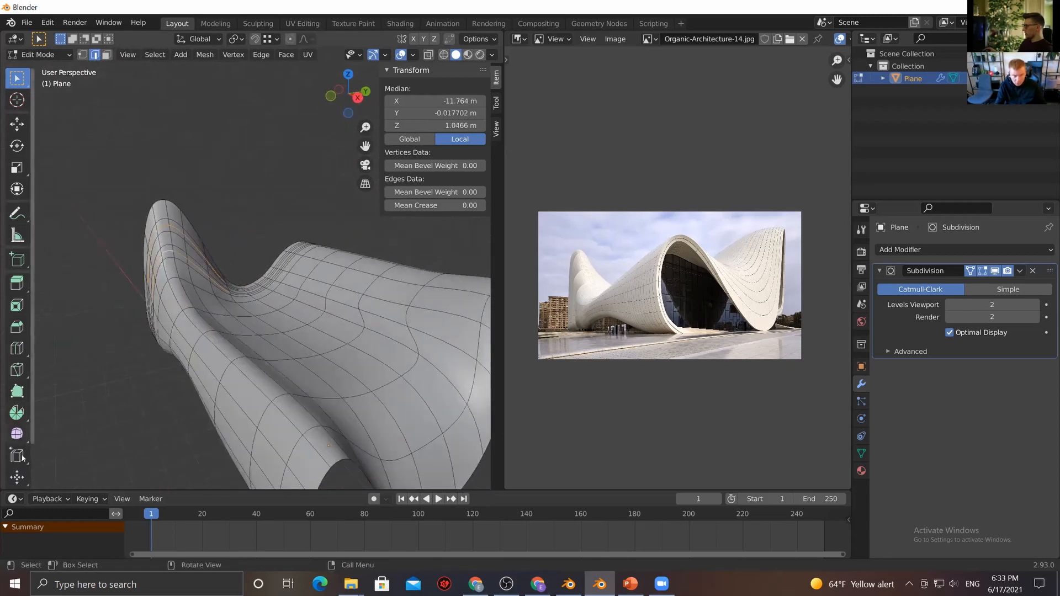
# Push/Pull the selected loop portions by a distance of -0.185 and set their mean crease to 0.65
pyautogui.click(16, 477)
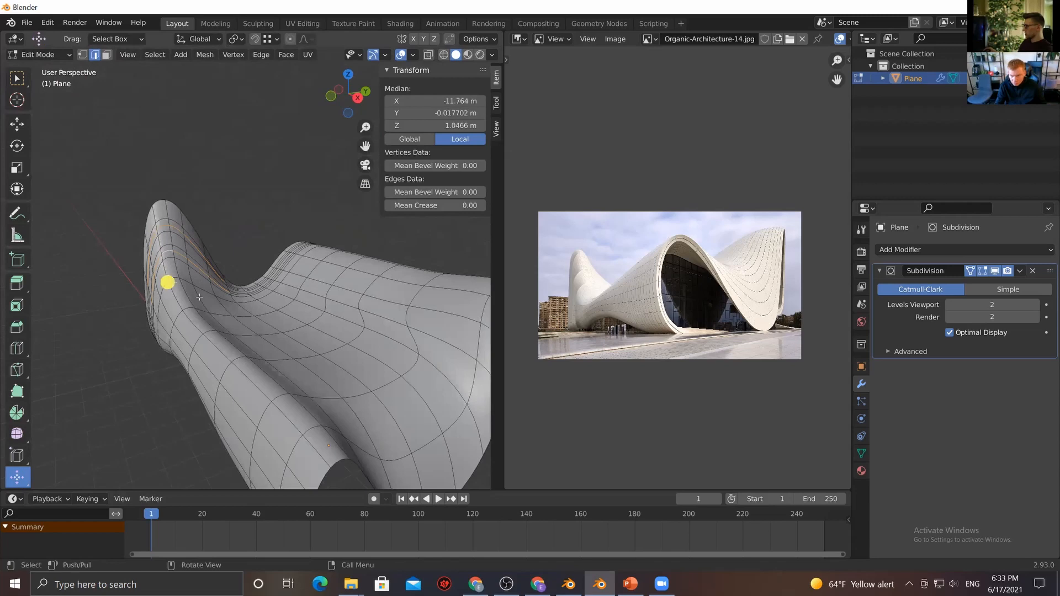
pyautogui.moveTo(199, 296); pyautogui.dragTo(154, 278, button='middle')
pyautogui.moveTo(151, 285); pyautogui.dragTo(143, 245)
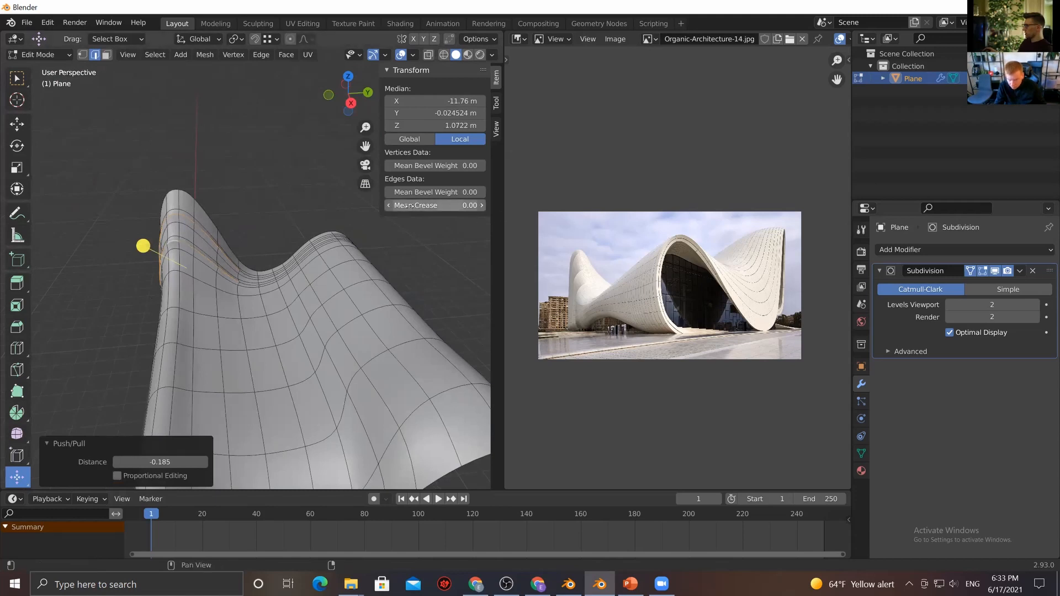
pyautogui.scroll(2, 226, 273)
pyautogui.scroll(2, 226, 272)
pyautogui.moveTo(431, 205); pyautogui.dragTo(458, 206)
# Switch to Object Mode and examine the creased grooves and overall shell from several angles
pyautogui.click(39, 54)
pyautogui.click(33, 67)
pyautogui.scroll(-3, 241, 250)
pyautogui.scroll(-2, 241, 250)
pyautogui.moveTo(240, 239); pyautogui.dragTo(218, 350, button='middle')
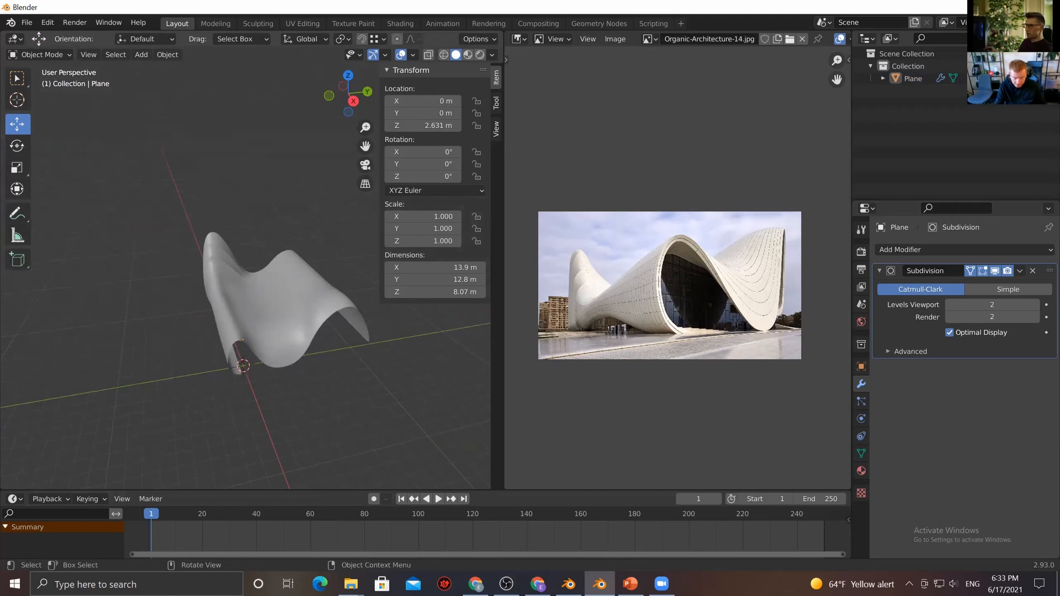
pyautogui.click(295, 346)
pyautogui.moveTo(317, 368); pyautogui.dragTo(298, 357, button='middle')
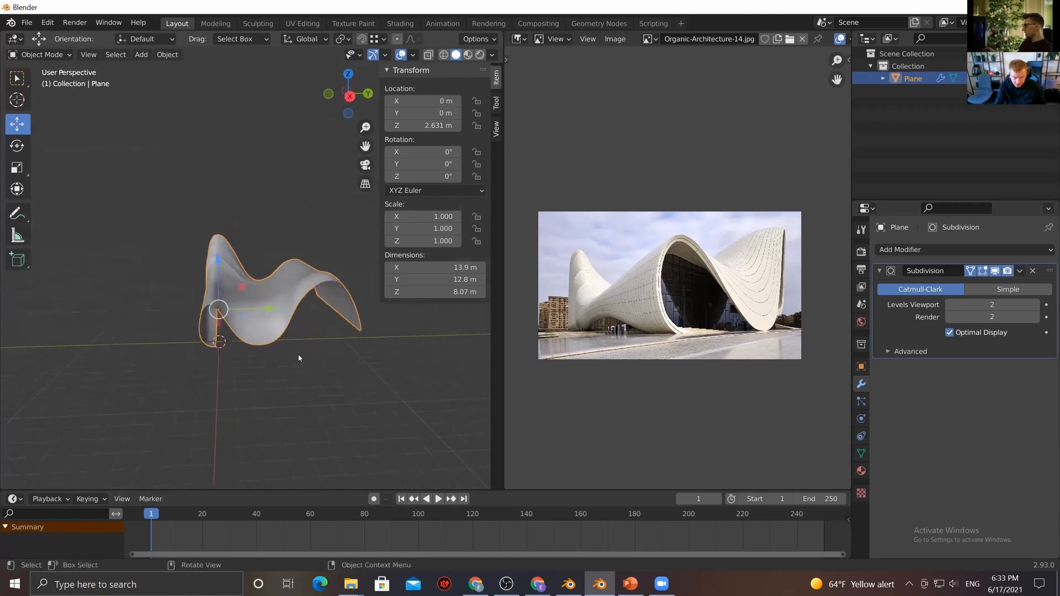
pyautogui.scroll(5, 310, 386)
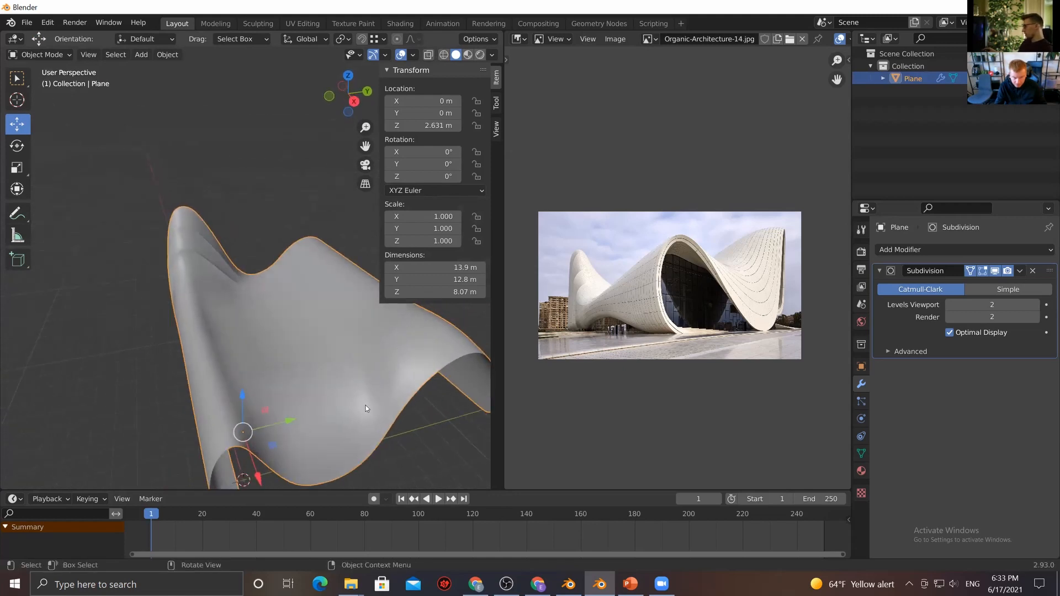
pyautogui.moveTo(381, 403); pyautogui.dragTo(291, 392, button='middle')
# Return to Edit Mode and dissolve the lengthwise edge loop on the slope between the valley and the open arch
pyautogui.press('Tab')
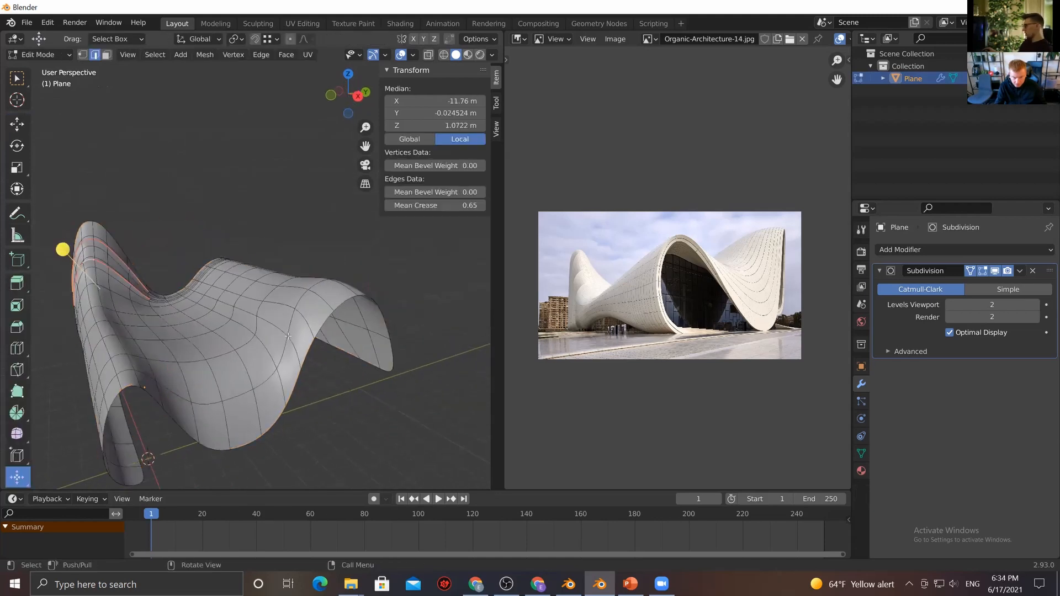
pyautogui.moveTo(298, 350); pyautogui.dragTo(289, 383, button='middle')
pyautogui.click(267, 407)
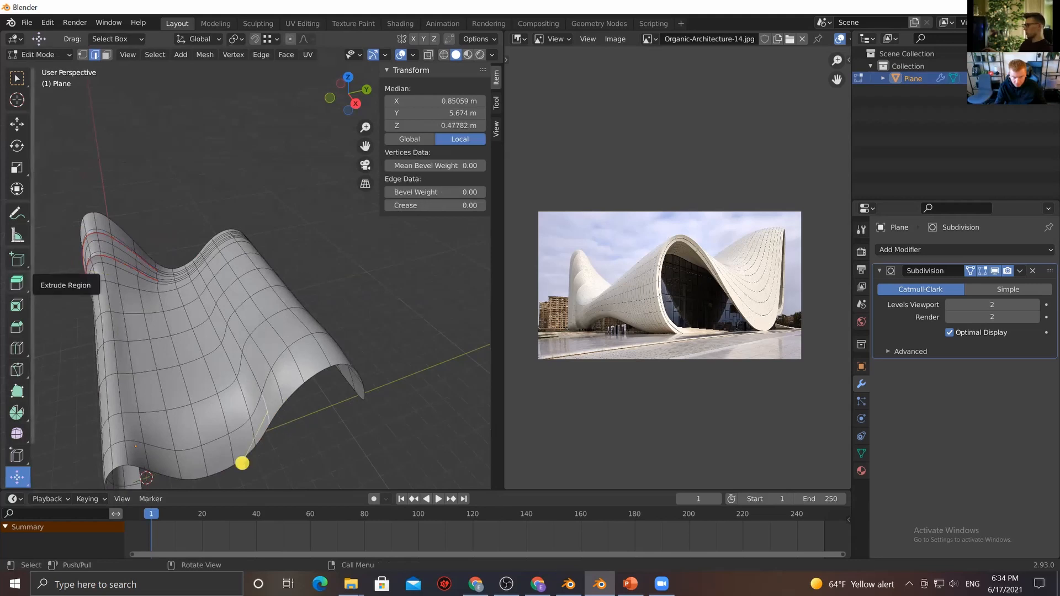
pyautogui.moveTo(16, 78); pyautogui.dragTo(62, 84)
pyautogui.click(62, 84)
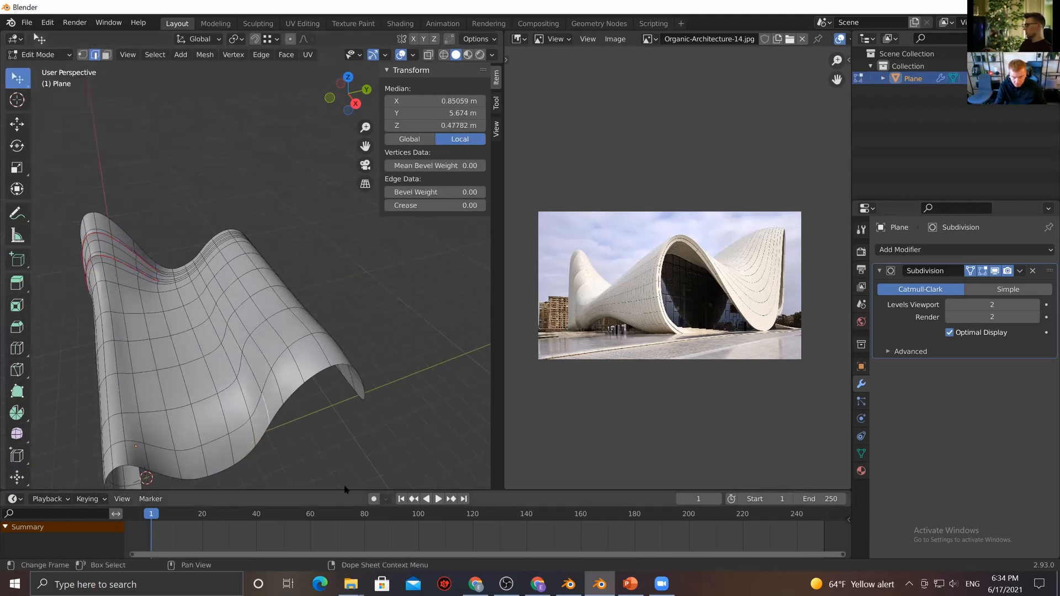
pyautogui.keyDown('shift'); pyautogui.click(252, 378); pyautogui.keyUp('shift')
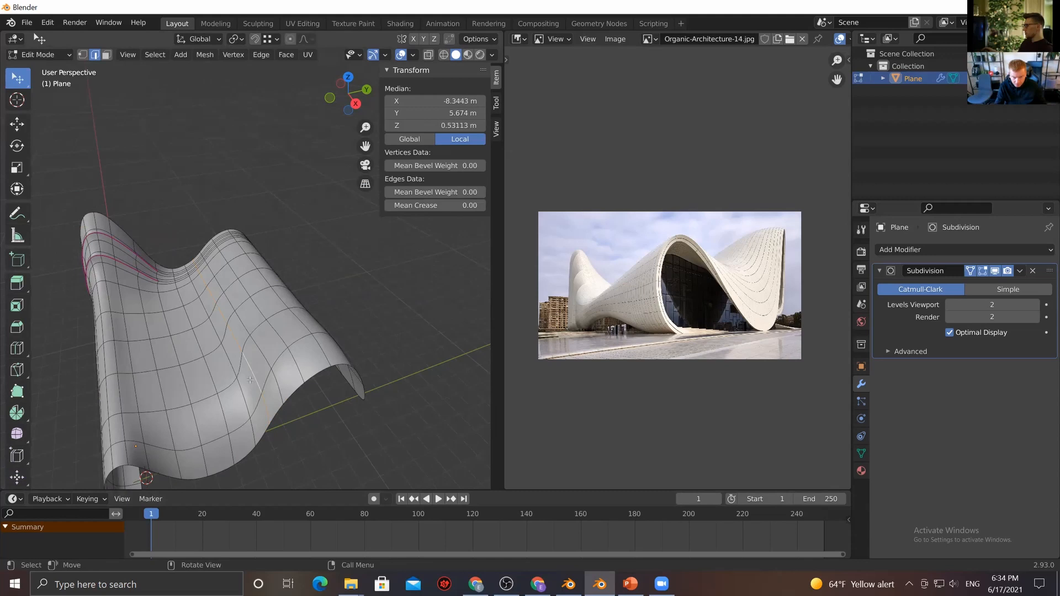
pyautogui.press('x')
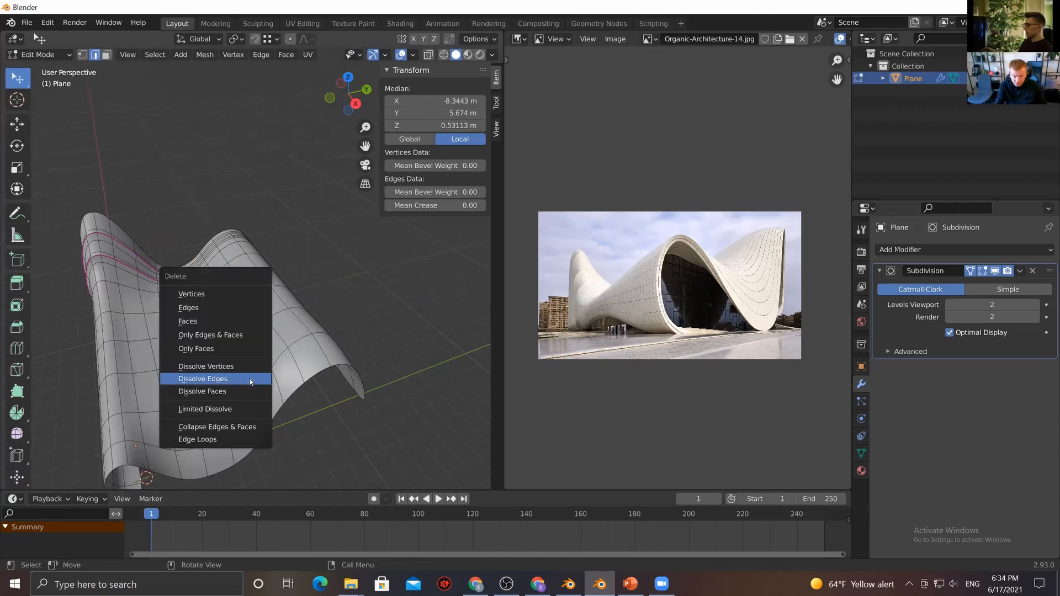
pyautogui.click(251, 379)
# Examine the surface around the dissolved loop and switch to Object Mode
pyautogui.moveTo(251, 379); pyautogui.dragTo(301, 341, button='middle')
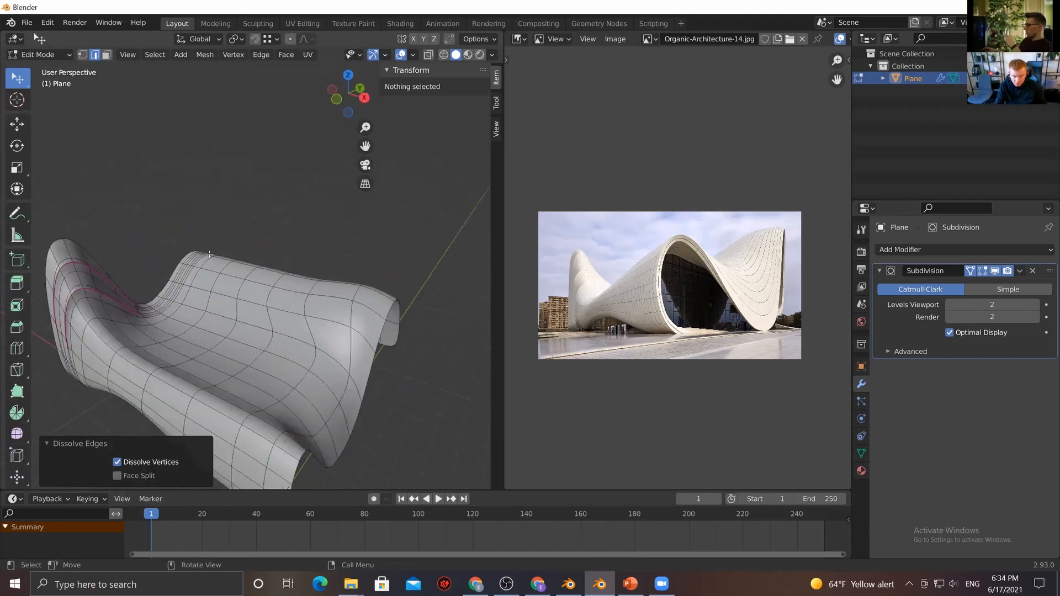
pyautogui.moveTo(204, 312); pyautogui.dragTo(185, 362, button='middle')
pyautogui.press('`')
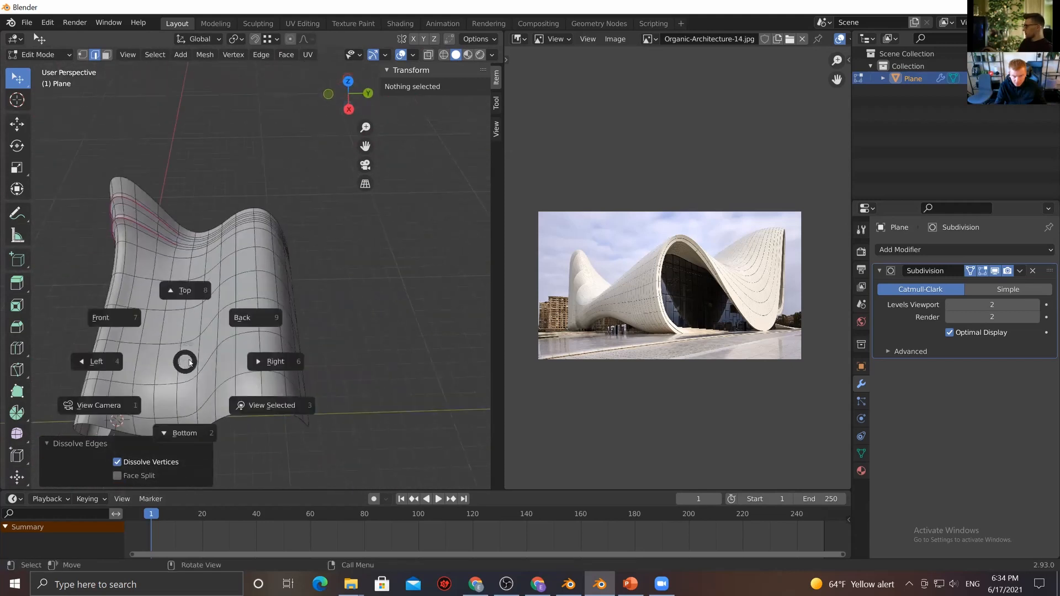
pyautogui.click(39, 54)
pyautogui.click(33, 64)
pyautogui.moveTo(294, 352); pyautogui.dragTo(262, 320, button='middle')
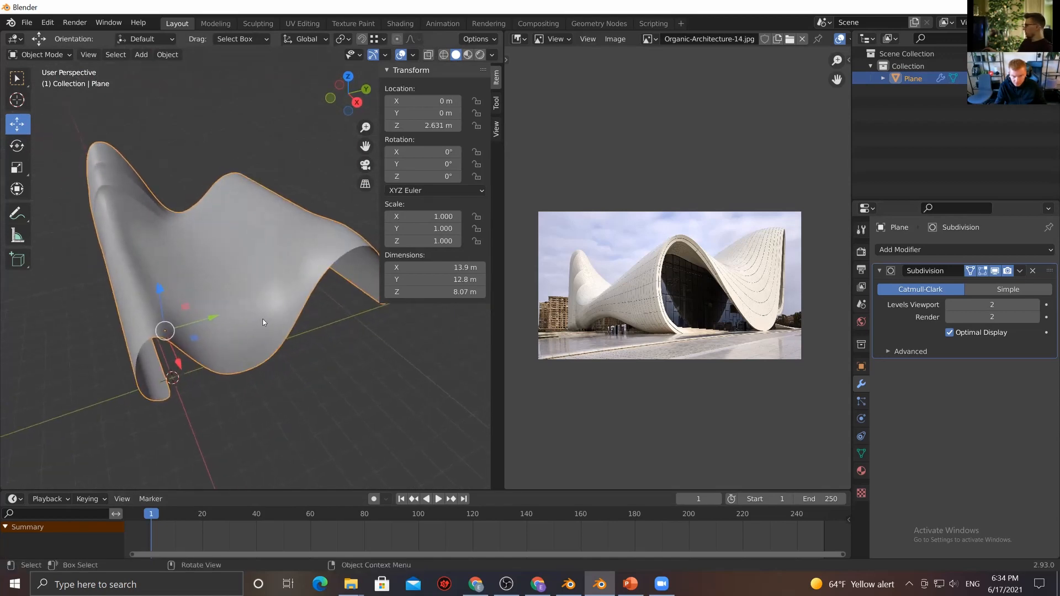
# Add a Smooth modifier to the shell with a factor of 0.870 and 2 repeats
pyautogui.click(932, 251)
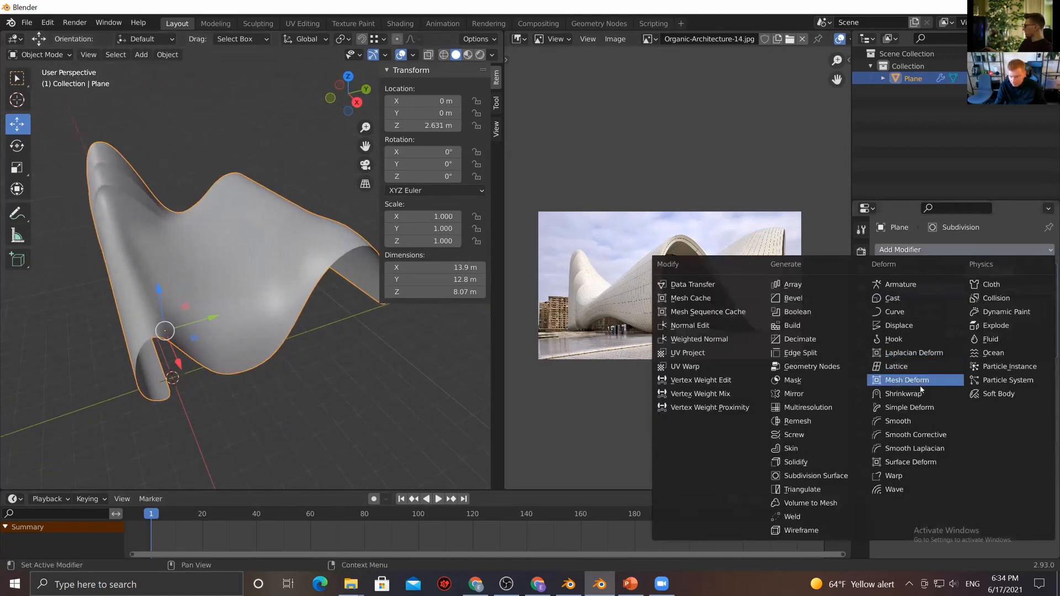
pyautogui.click(913, 422)
pyautogui.moveTo(994, 402); pyautogui.dragTo(1039, 402)
pyautogui.moveTo(331, 375); pyautogui.dragTo(346, 273, button='middle')
pyautogui.scroll(3, 247, 239)
pyautogui.scroll(-2, 217, 327)
pyautogui.click(1034, 417)
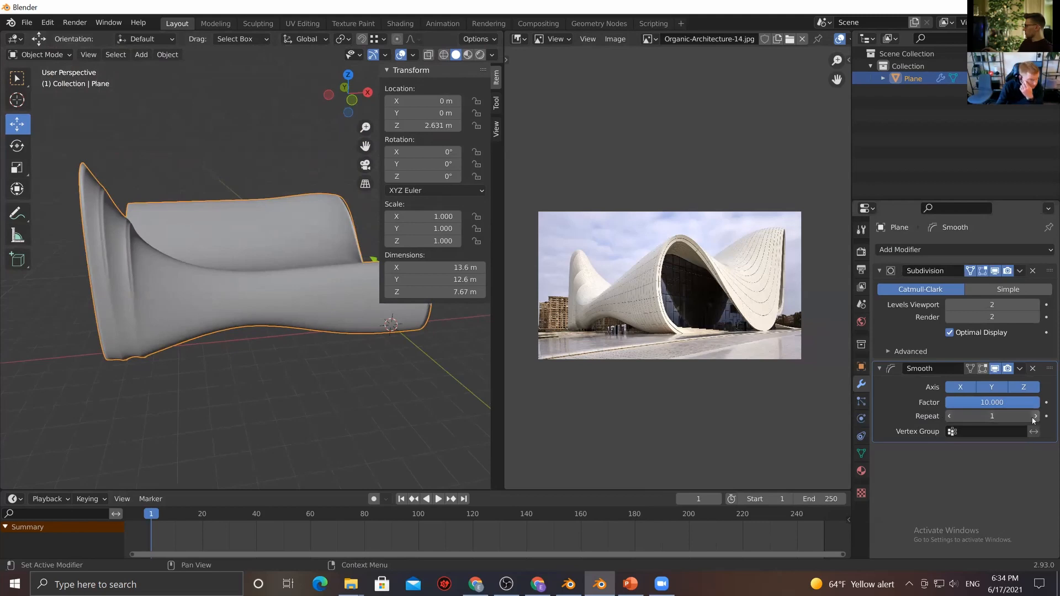
pyautogui.moveTo(992, 402); pyautogui.dragTo(952, 402)
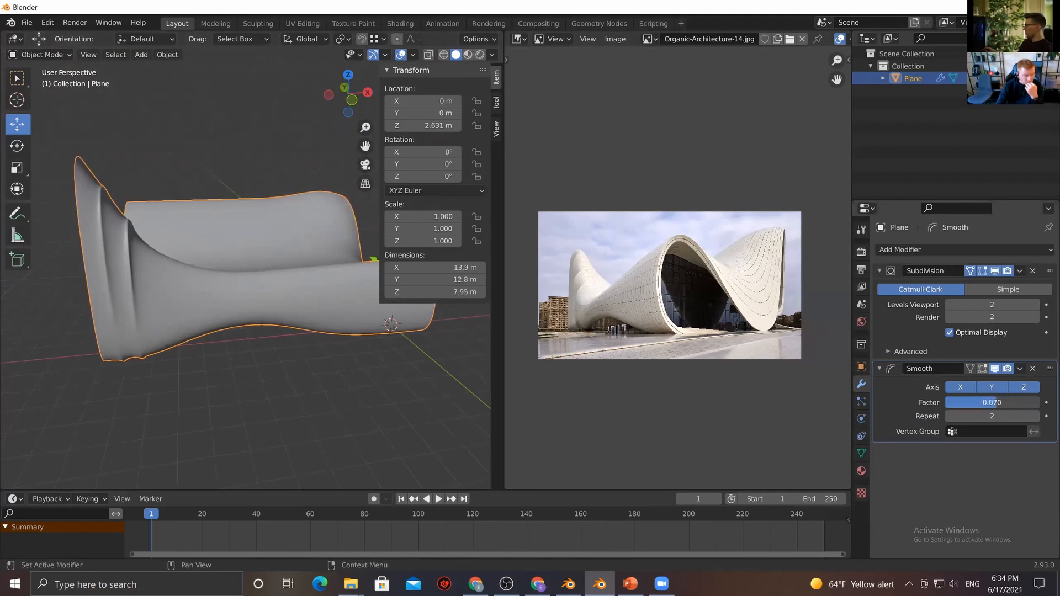
# Raise the Smooth modifier's repeats to 8 with its factor at 0.870
pyautogui.click(1036, 417)
pyautogui.click(1036, 417)
pyautogui.moveTo(170, 356); pyautogui.dragTo(55, 368, button='middle')
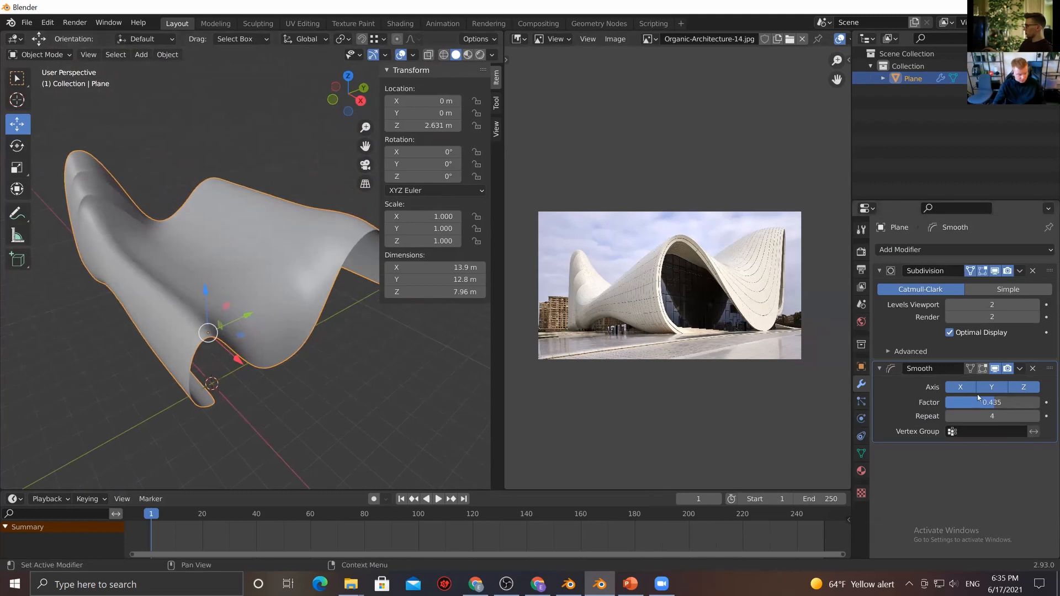
pyautogui.click(1036, 417)
pyautogui.click(1036, 417)
pyautogui.click(1036, 417)
pyautogui.click(1035, 417)
pyautogui.moveTo(984, 404); pyautogui.dragTo(988, 402)
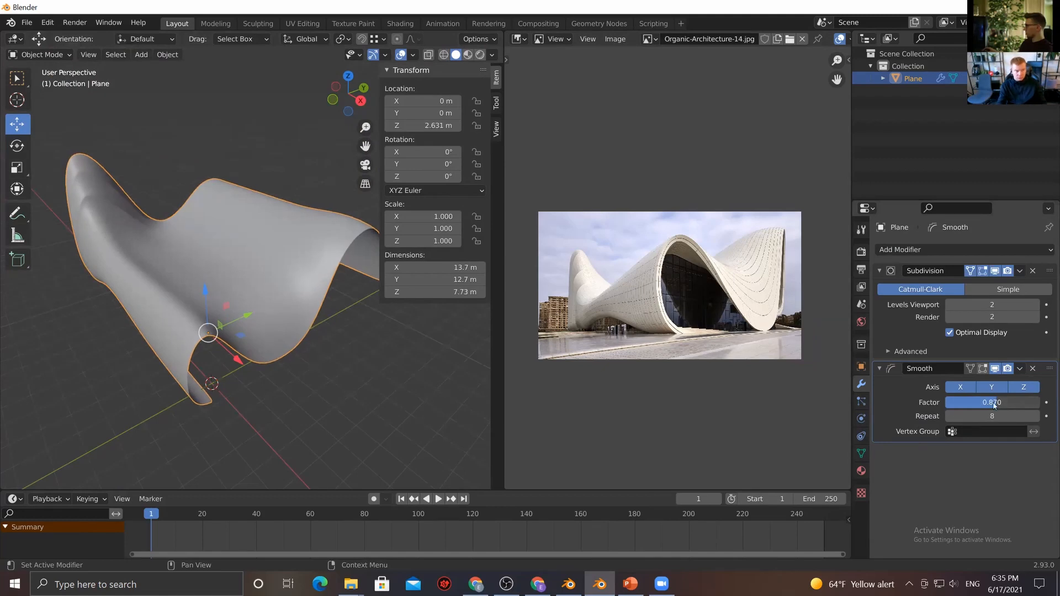
# Compare the shell with the Smooth modifier's viewport display turned off and on from several angles
pyautogui.click(367, 393)
pyautogui.moveTo(367, 392); pyautogui.dragTo(211, 384, button='middle')
pyautogui.click(997, 369)
pyautogui.click(996, 370)
pyautogui.click(997, 370)
pyautogui.click(997, 370)
pyautogui.moveTo(151, 351); pyautogui.dragTo(178, 339, button='middle')
pyautogui.click(997, 370)
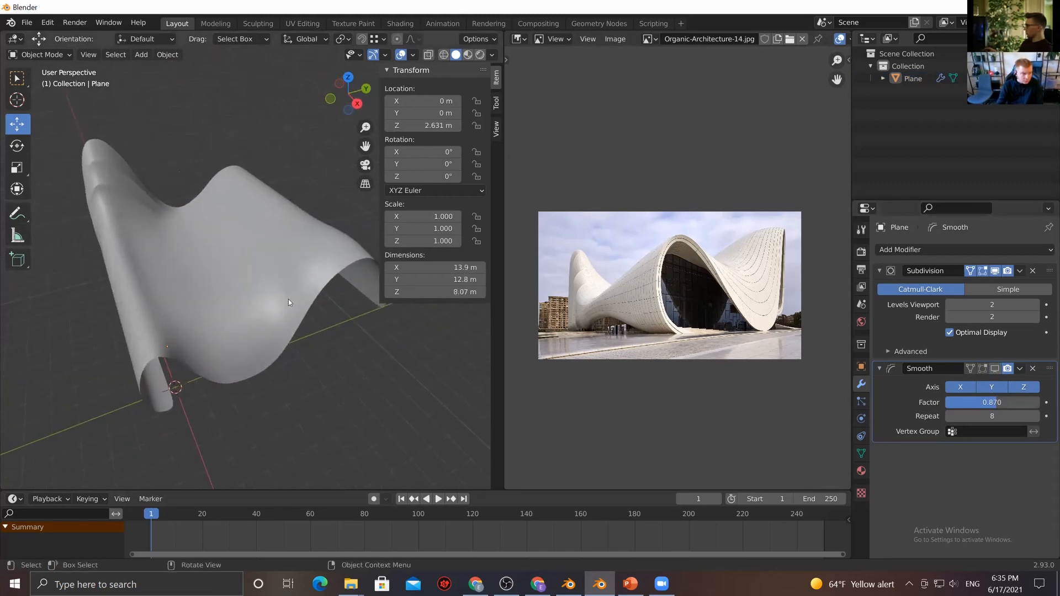
pyautogui.click(997, 370)
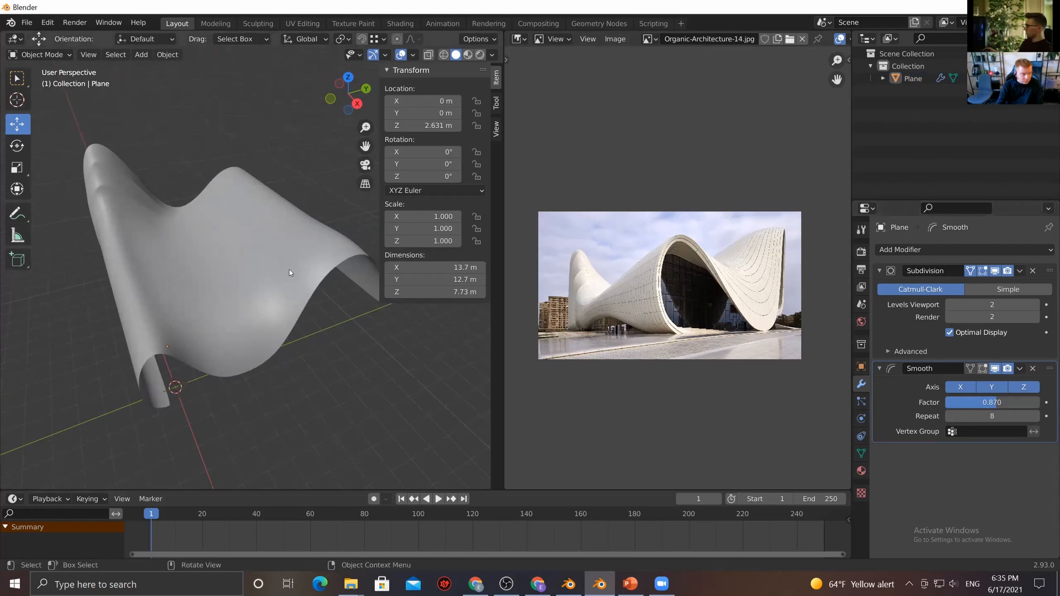
pyautogui.moveTo(275, 329)
pyautogui.mouseDown(button='middle')
pyautogui.moveTo(266, 311)
pyautogui.moveTo(301, 301)
pyautogui.mouseUp(button='middle')
pyautogui.moveTo(358, 236)
pyautogui.mouseDown(button='middle')
pyautogui.moveTo(311, 254)
pyautogui.moveTo(314, 281)
pyautogui.moveTo(289, 315)
pyautogui.mouseUp(button='middle')
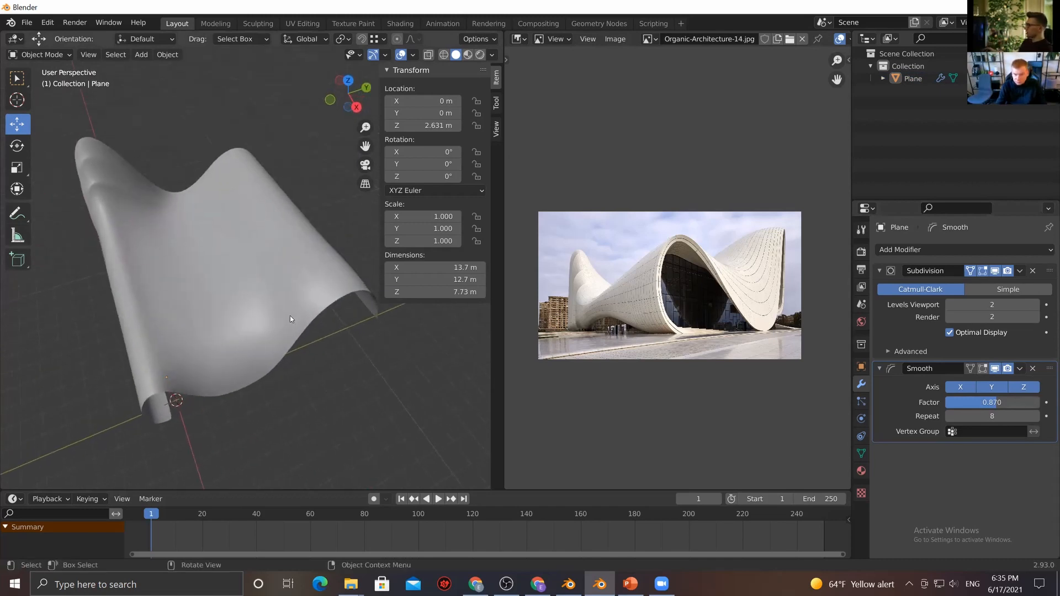
# Try applying the Smooth modifier to the shell and undo the application
pyautogui.click(1020, 369)
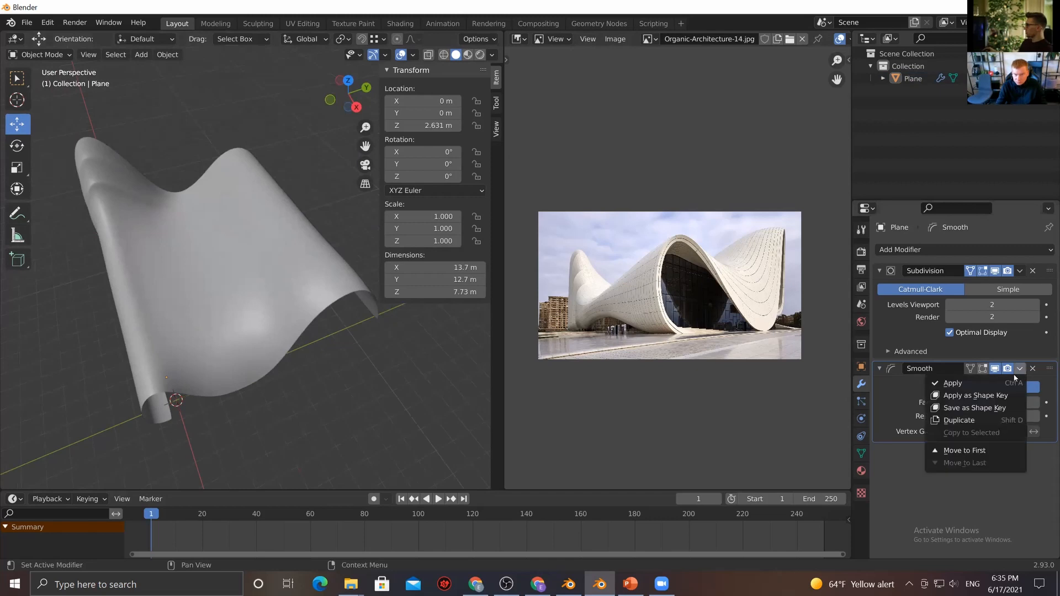
pyautogui.click(905, 382)
pyautogui.moveTo(306, 334)
pyautogui.mouseDown(button='middle')
pyautogui.moveTo(294, 311)
pyautogui.moveTo(379, 272)
pyautogui.moveTo(297, 303)
pyautogui.mouseUp(button='middle')
pyautogui.hotkey('ctrl', 'z')
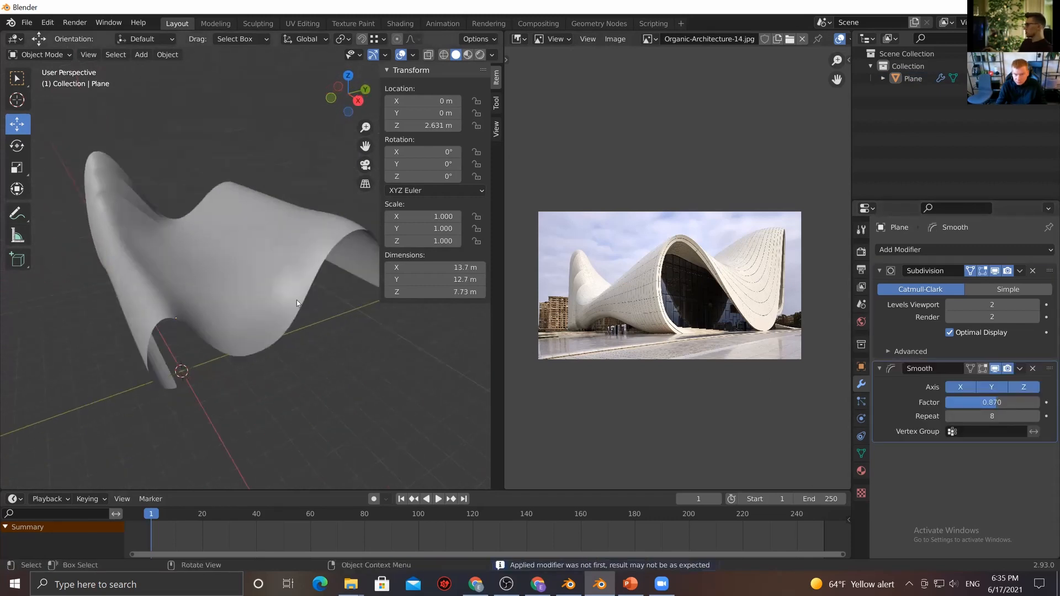
pyautogui.click(1020, 368)
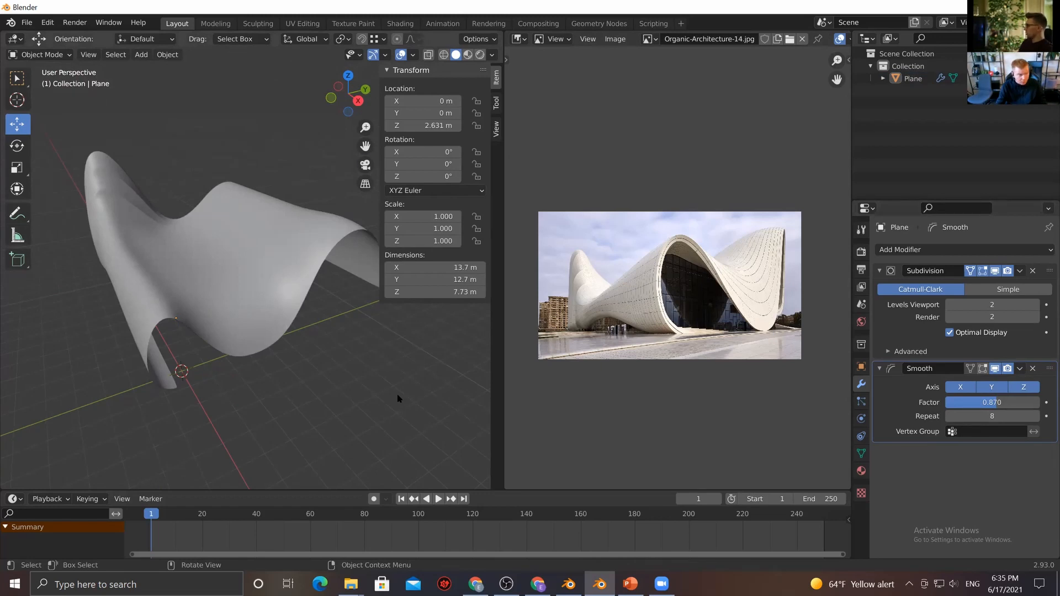
pyautogui.click(157, 260)
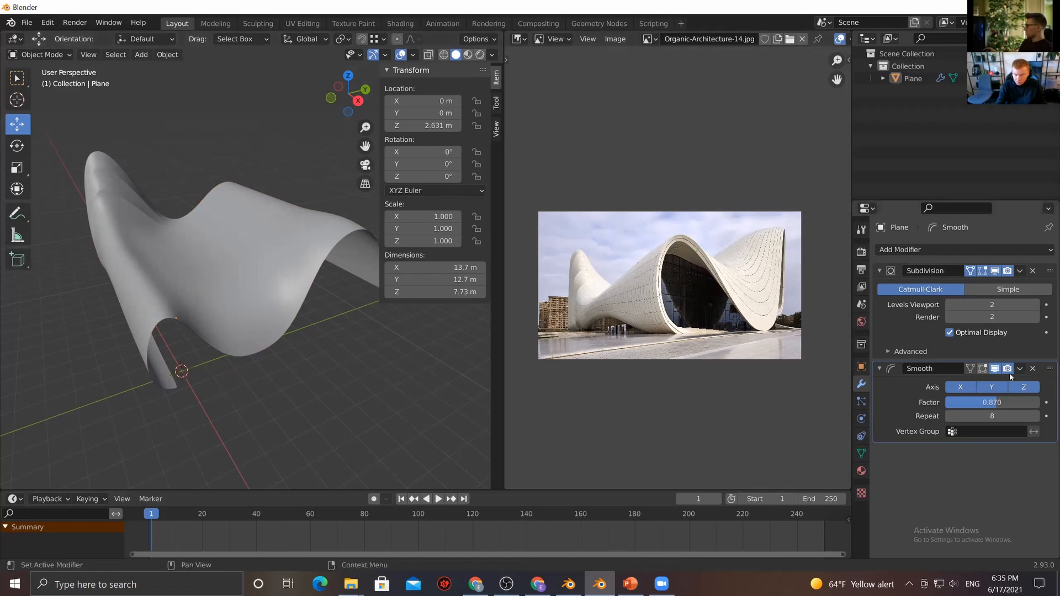
# Move the Smooth modifier above Subdivision and set its factor to 0.404 and its repeats to 2
pyautogui.moveTo(1047, 369); pyautogui.dragTo(1040, 264)
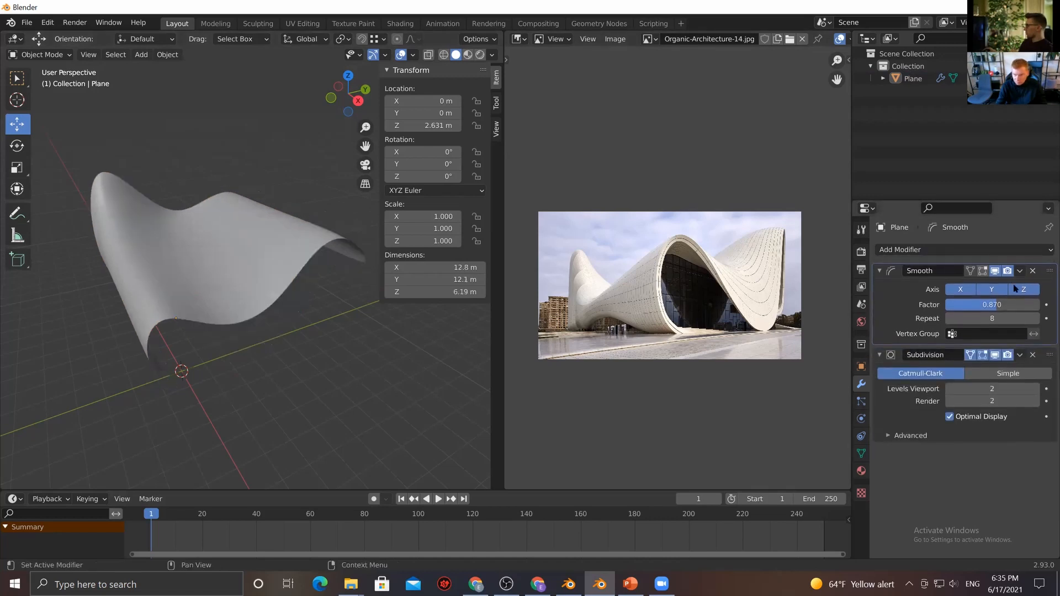
pyautogui.moveTo(273, 336)
pyautogui.mouseDown(button='middle')
pyautogui.moveTo(374, 347)
pyautogui.moveTo(412, 376)
pyautogui.moveTo(309, 392)
pyautogui.moveTo(267, 375)
pyautogui.moveTo(237, 381)
pyautogui.mouseUp(button='middle')
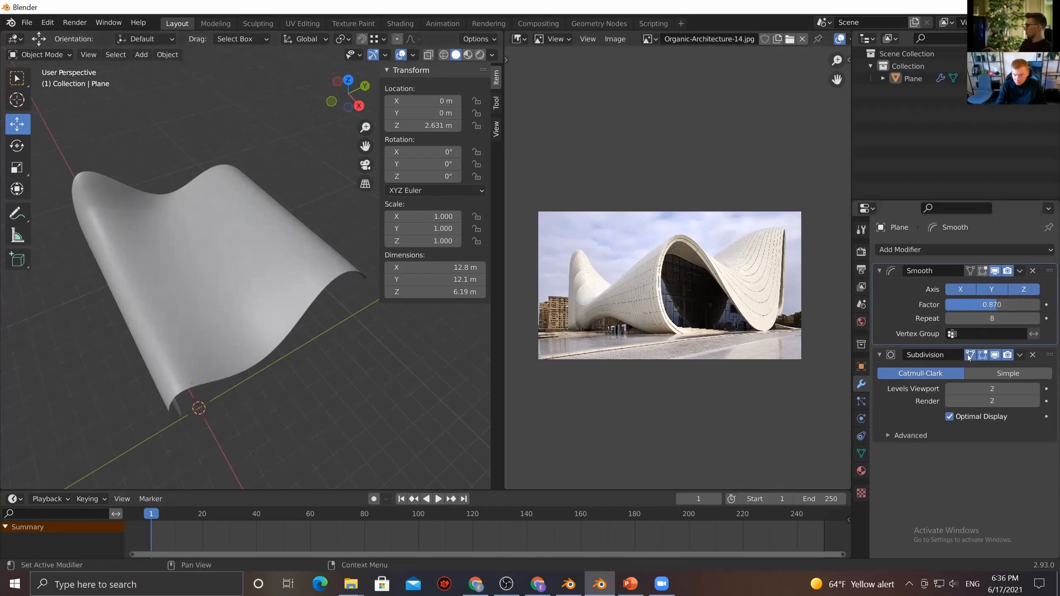
pyautogui.moveTo(992, 305)
pyautogui.mouseDown()
pyautogui.moveTo(950, 305)
pyautogui.moveTo(996, 305)
pyautogui.mouseUp()
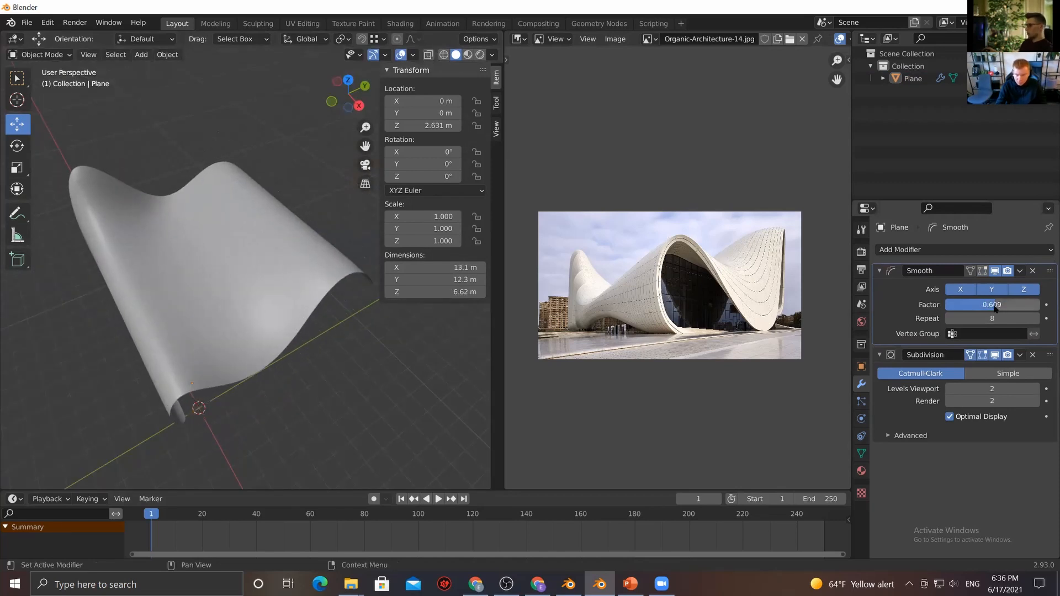
pyautogui.moveTo(991, 307); pyautogui.dragTo(981, 307)
pyautogui.click(949, 319)
pyautogui.click(949, 319)
pyautogui.click(950, 319)
pyautogui.click(949, 319)
pyautogui.click(949, 319)
pyautogui.click(949, 320)
# Toggle the Smooth modifier's viewport display and check the reordered smoothing on the shell's grooves and arches
pyautogui.moveTo(215, 331); pyautogui.dragTo(276, 275, button='middle')
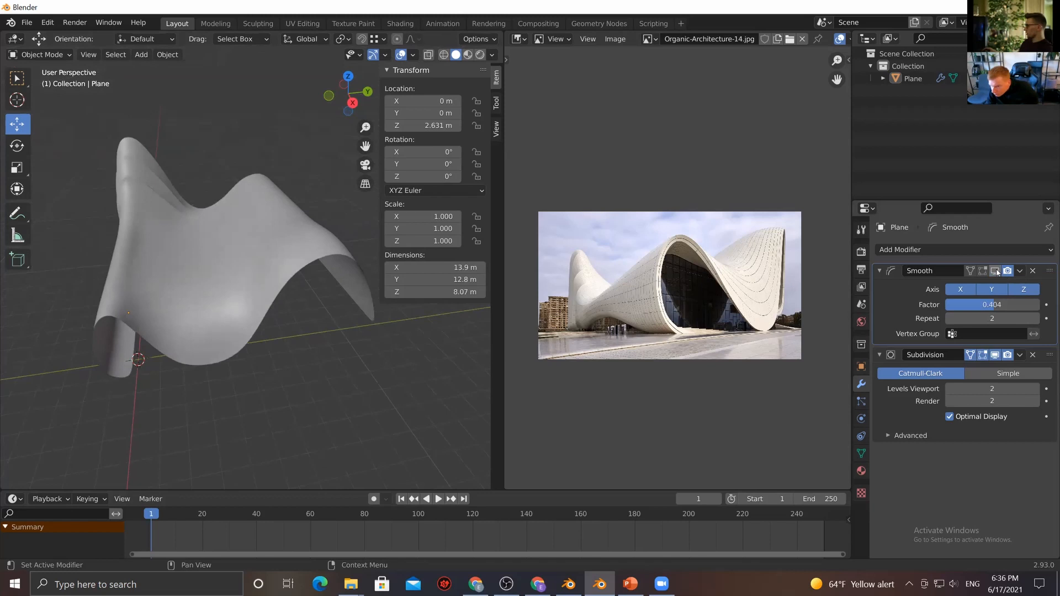
pyautogui.moveTo(238, 337)
pyautogui.mouseDown(button='middle')
pyautogui.moveTo(266, 359)
pyautogui.moveTo(287, 314)
pyautogui.moveTo(276, 332)
pyautogui.moveTo(320, 370)
pyautogui.moveTo(360, 383)
pyautogui.moveTo(283, 314)
pyautogui.moveTo(189, 350)
pyautogui.moveTo(284, 253)
pyautogui.moveTo(237, 276)
pyautogui.moveTo(293, 270)
pyautogui.mouseUp(button='middle')
pyautogui.click(293, 270)
pyautogui.click(342, 357)
pyautogui.moveTo(336, 355); pyautogui.dragTo(316, 361, button='middle')
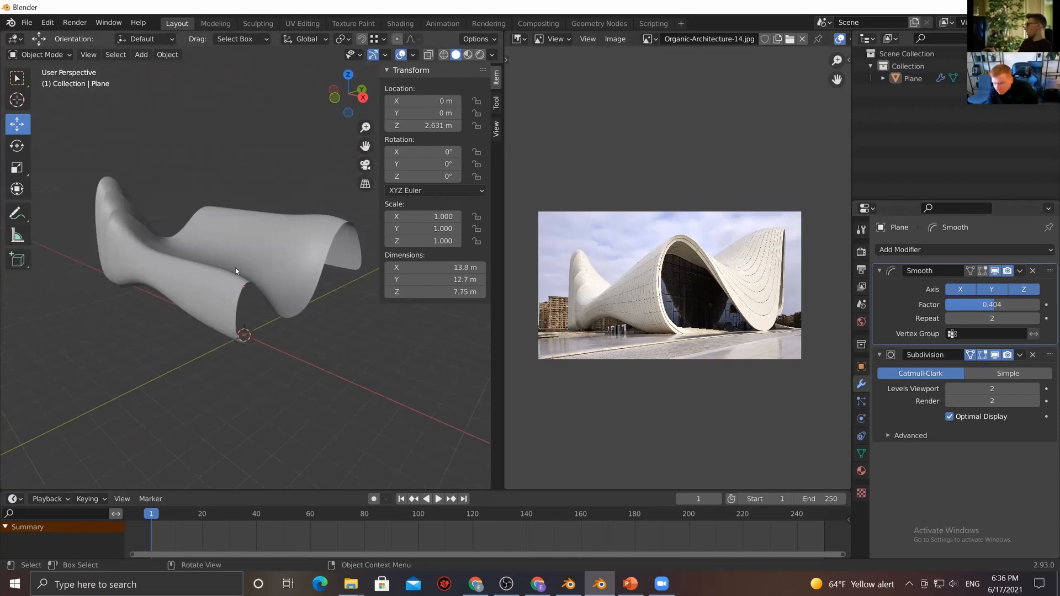
# Select the shell and add a Solidify modifier with a thickness of 0.32 m
pyautogui.click(252, 250)
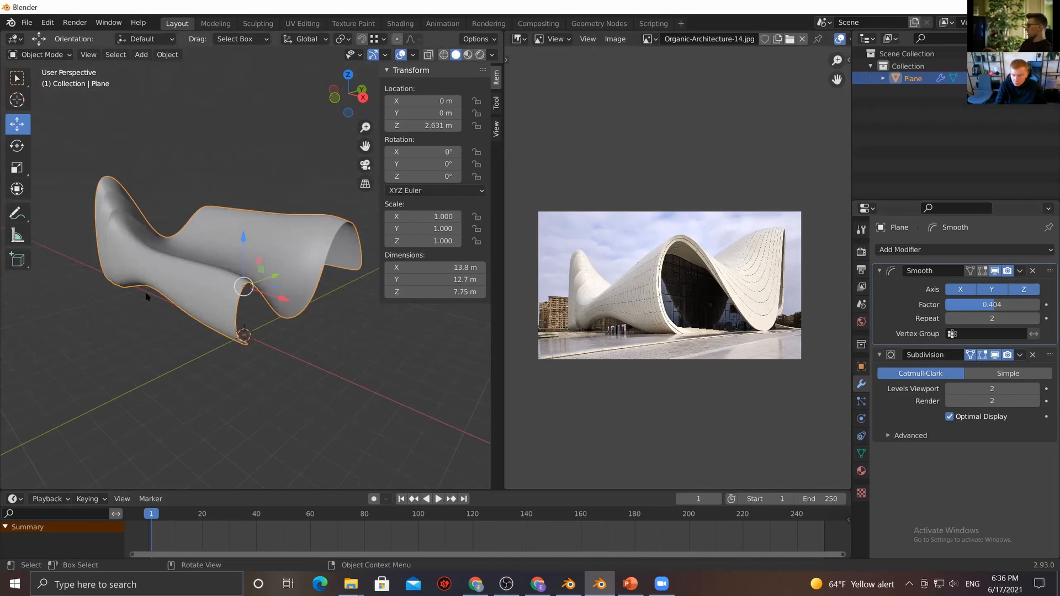
pyautogui.click(899, 250)
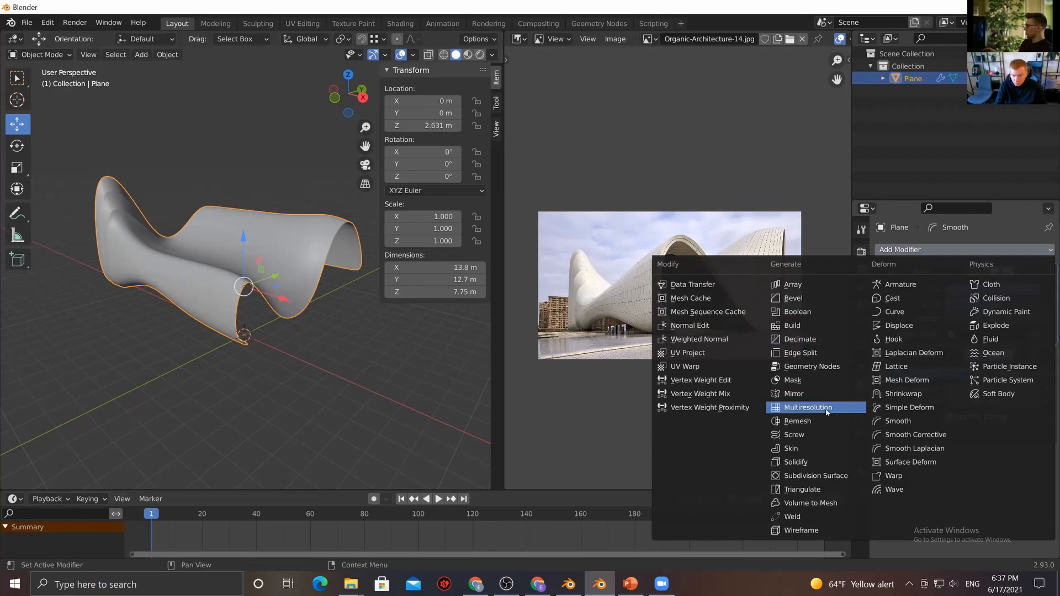
pyautogui.click(819, 465)
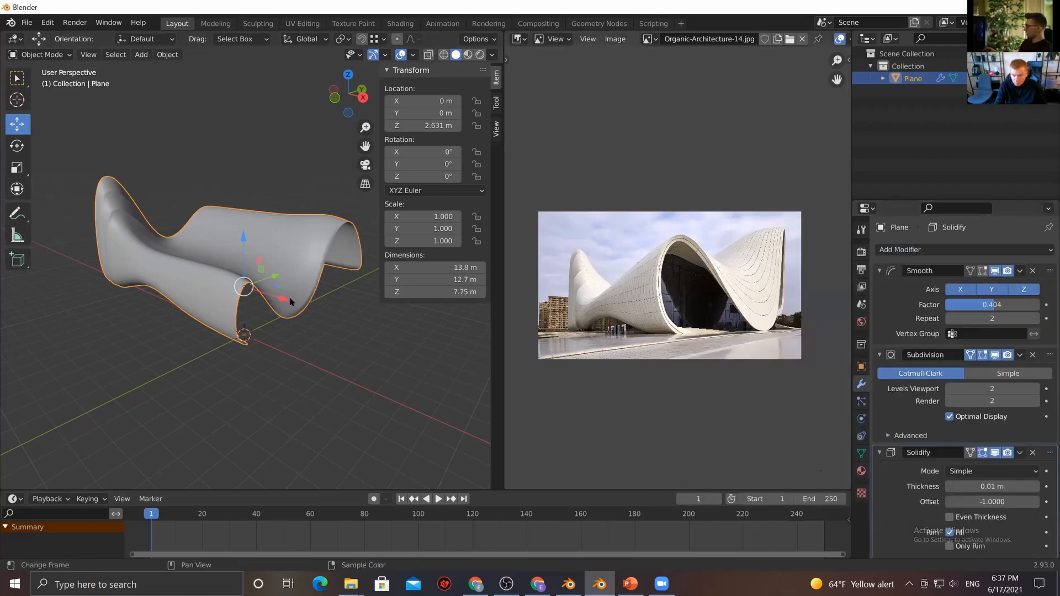
pyautogui.scroll(5, 370, 359)
pyautogui.moveTo(370, 360); pyautogui.dragTo(353, 347, button='middle')
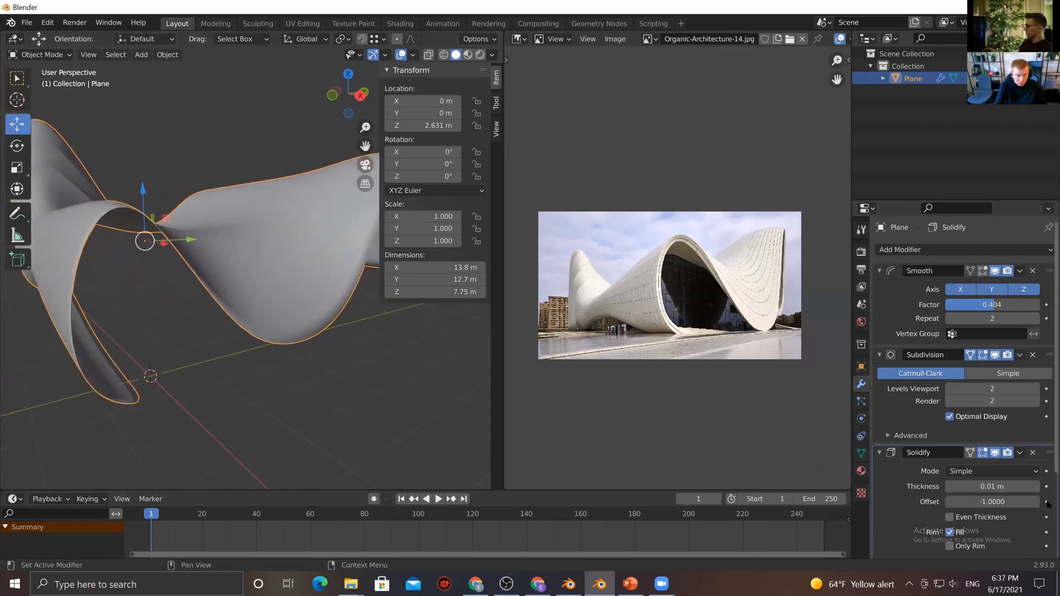
pyautogui.moveTo(992, 486); pyautogui.dragTo(1027, 486)
pyautogui.scroll(-5, 305, 350)
# Apply Shade Smooth to the thickened shell and check its surface
pyautogui.click(304, 348)
pyautogui.scroll(2, 298, 317)
pyautogui.moveTo(298, 317); pyautogui.dragTo(242, 307, button='middle')
pyautogui.click(233, 290)
pyautogui.rightClick(242, 311)
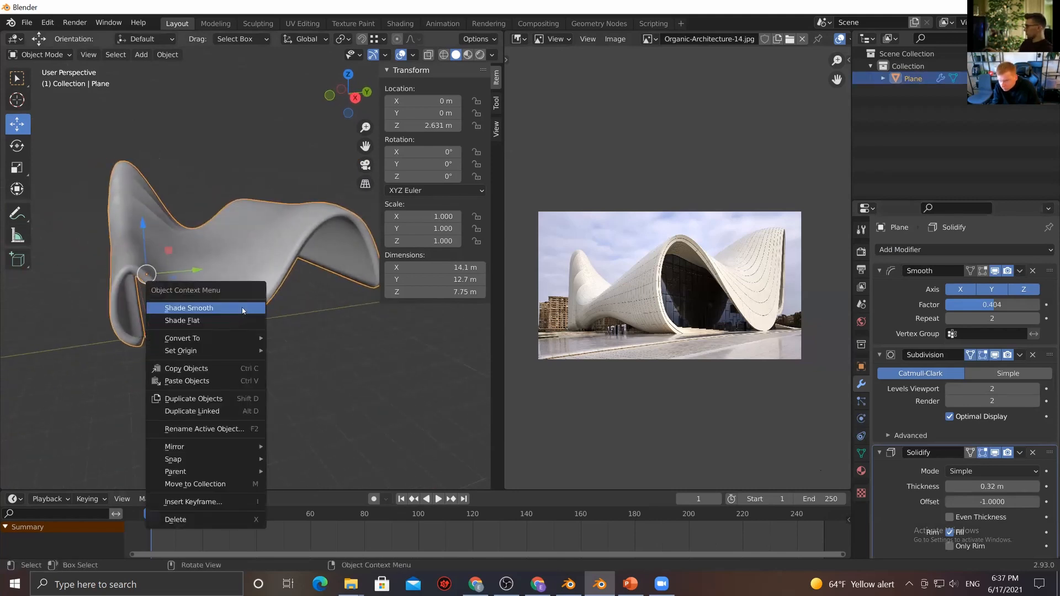
pyautogui.click(243, 308)
pyautogui.click(359, 336)
pyautogui.click(255, 302)
pyautogui.moveTo(255, 302); pyautogui.dragTo(365, 392, button='middle')
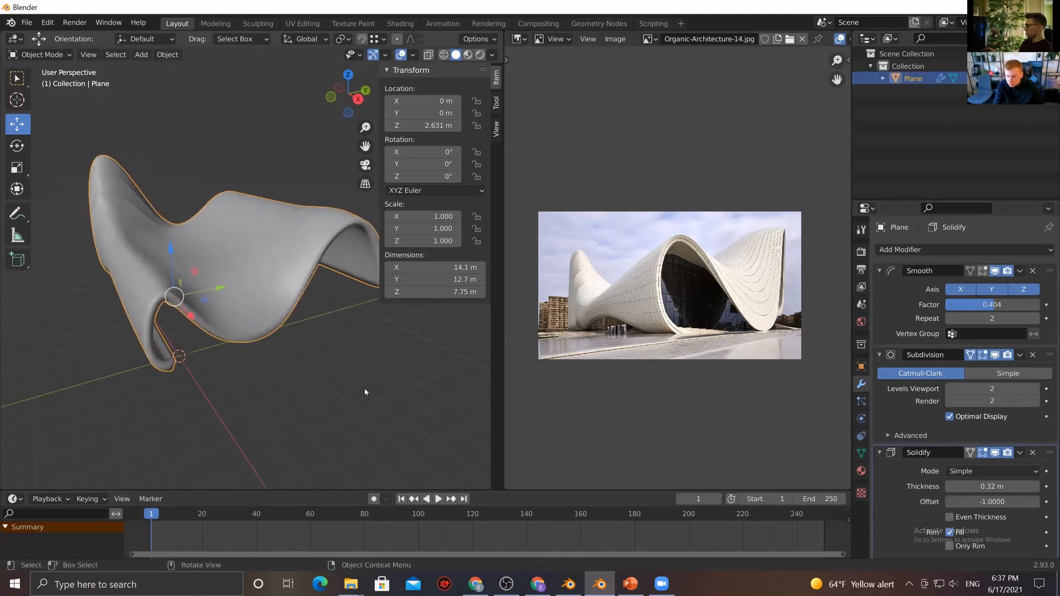
# Enable Auto Smooth at 30° in the shell's mesh normals and examine the edges
pyautogui.click(860, 454)
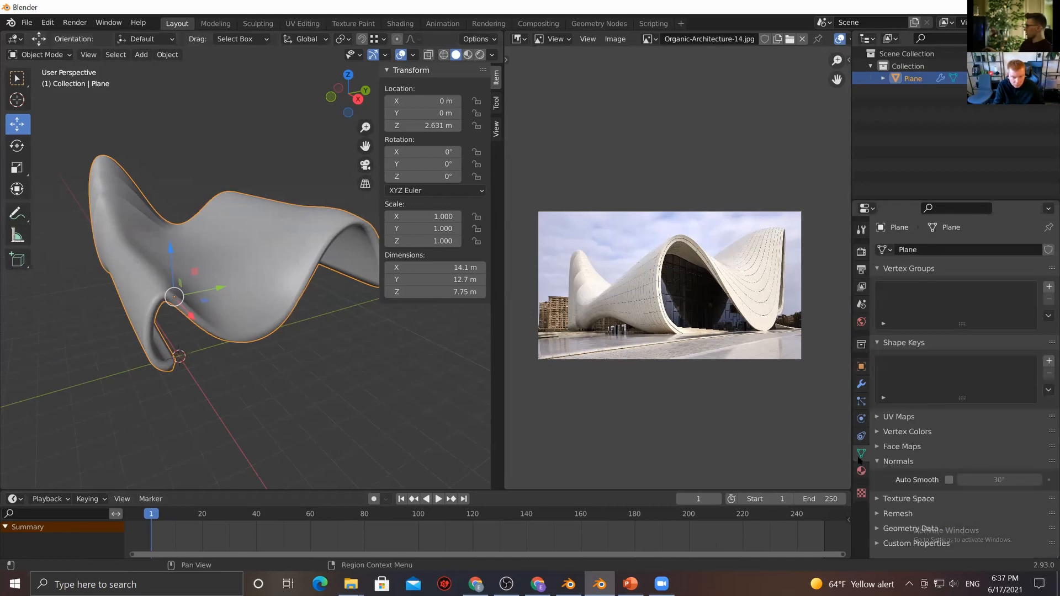
pyautogui.click(949, 480)
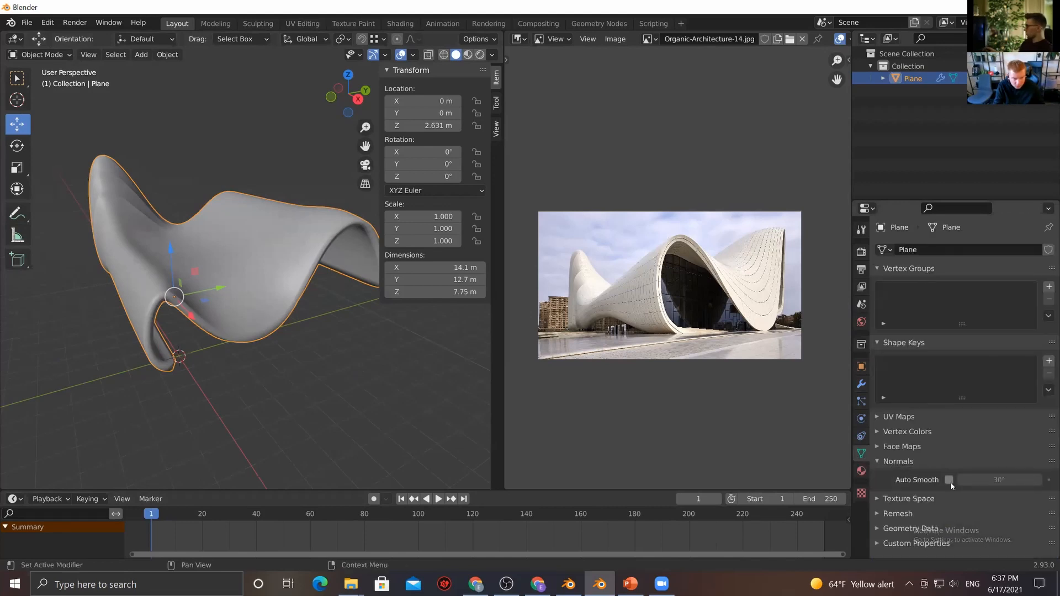
pyautogui.moveTo(313, 394)
pyautogui.mouseDown(button='middle')
pyautogui.moveTo(213, 309)
pyautogui.moveTo(303, 318)
pyautogui.moveTo(197, 352)
pyautogui.moveTo(216, 368)
pyautogui.mouseUp(button='middle')
pyautogui.click(285, 363)
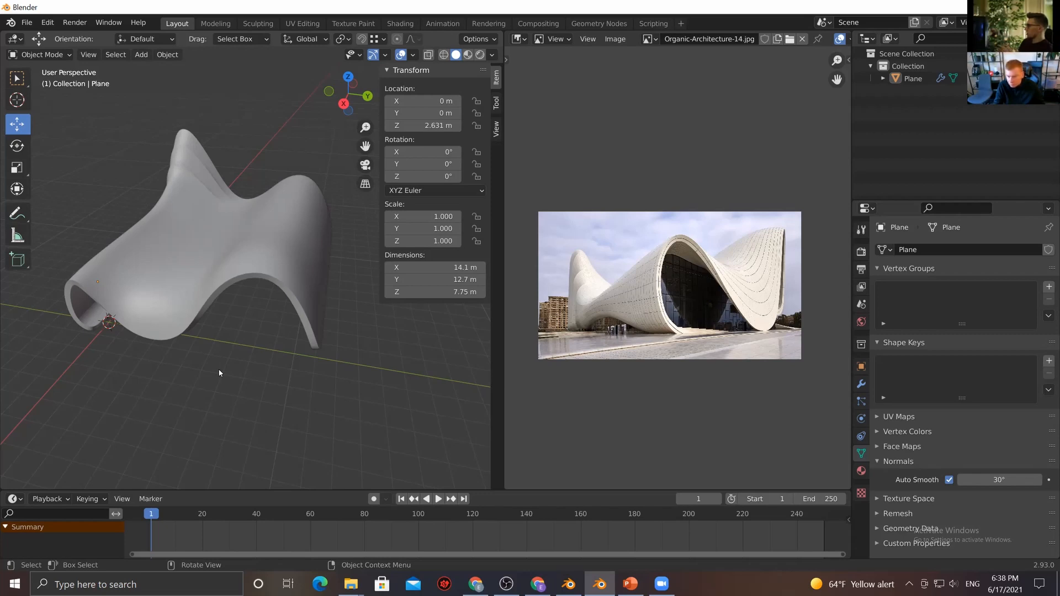
# Select the shell and collapse the settings of its Smooth, Subdivision and Solidify modifiers
pyautogui.click(217, 222)
pyautogui.moveTo(228, 329); pyautogui.dragTo(266, 323, button='middle')
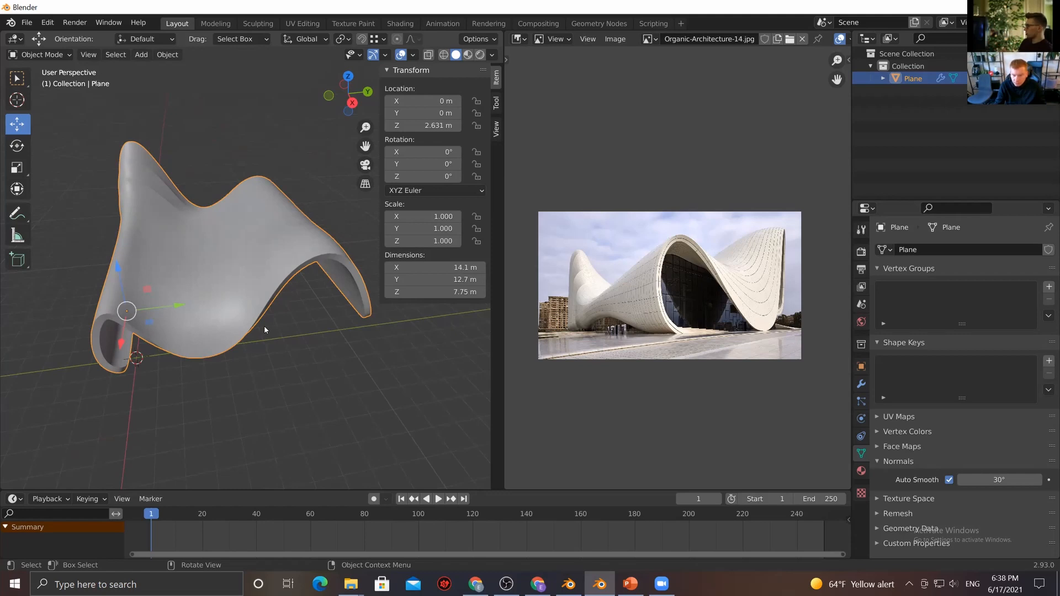
pyautogui.click(861, 384)
pyautogui.click(880, 270)
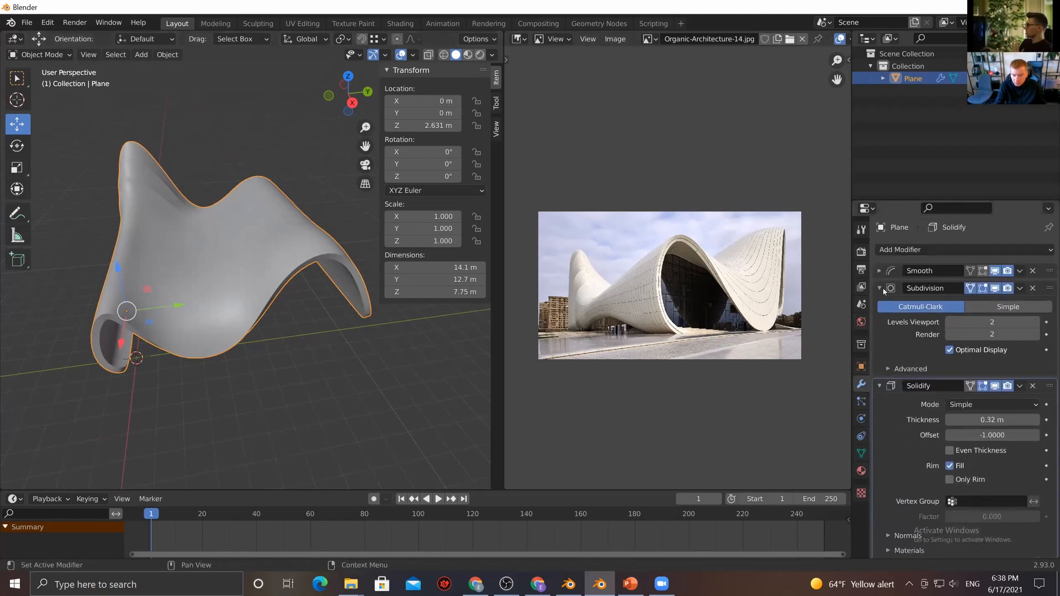
pyautogui.click(881, 287)
pyautogui.click(880, 306)
# Hide the Solidify, Subdivision and Smooth modifiers in the viewport to examine the base mesh, and show them again
pyautogui.click(994, 305)
pyautogui.click(994, 287)
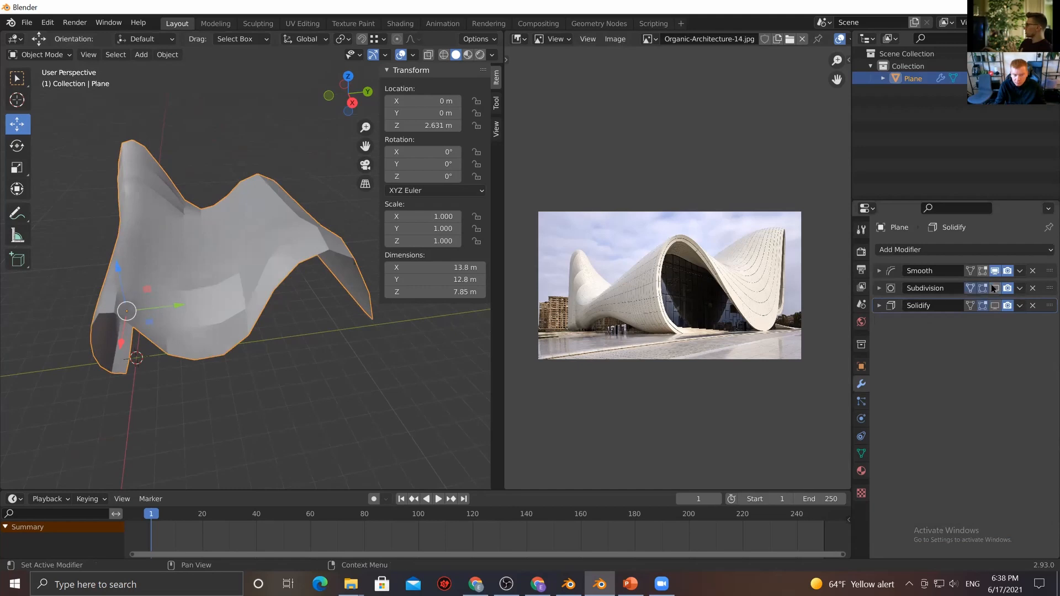
pyautogui.click(995, 271)
pyautogui.moveTo(409, 362); pyautogui.dragTo(323, 332, button='middle')
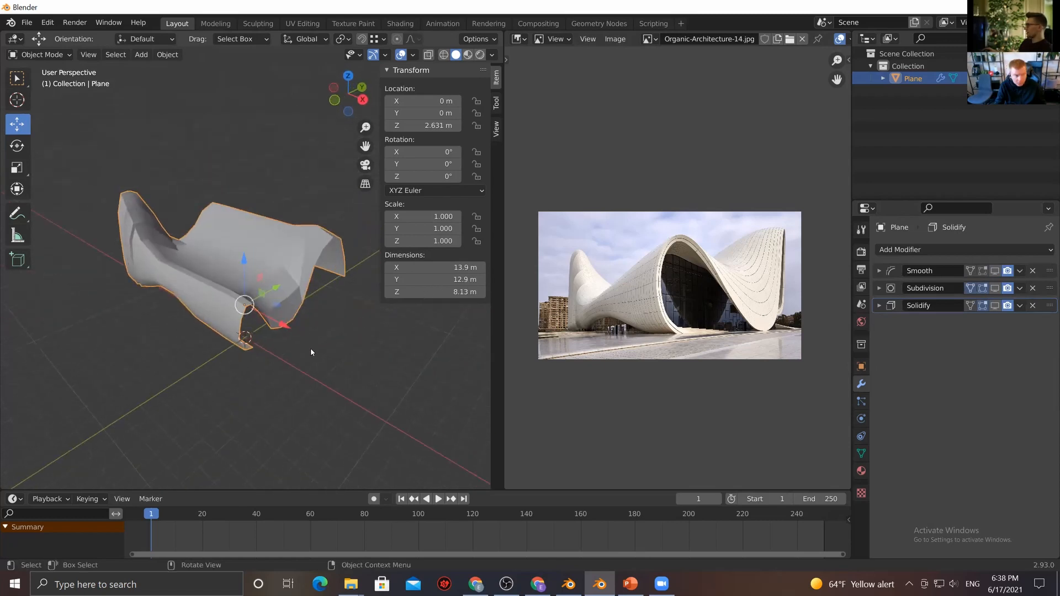
pyautogui.click(995, 287)
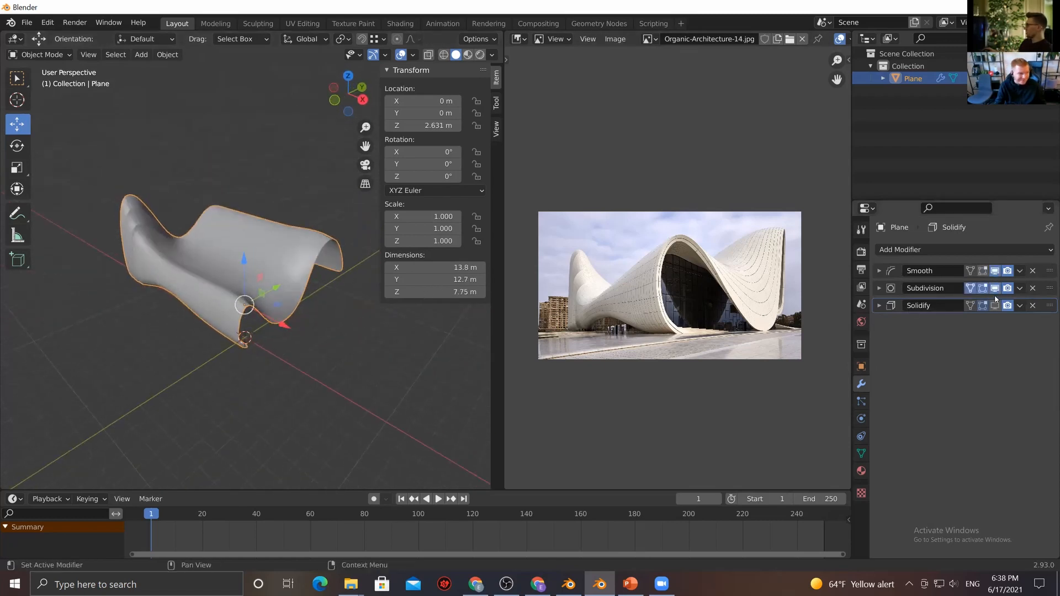
pyautogui.click(994, 305)
# Examine the thickened, smoothed shell from above, the front and the side against the reference photo
pyautogui.moveTo(244, 377); pyautogui.dragTo(326, 318, button='middle')
pyautogui.click(278, 350)
pyautogui.scroll(2, 325, 319)
pyautogui.moveTo(287, 350); pyautogui.dragTo(191, 359, button='middle')
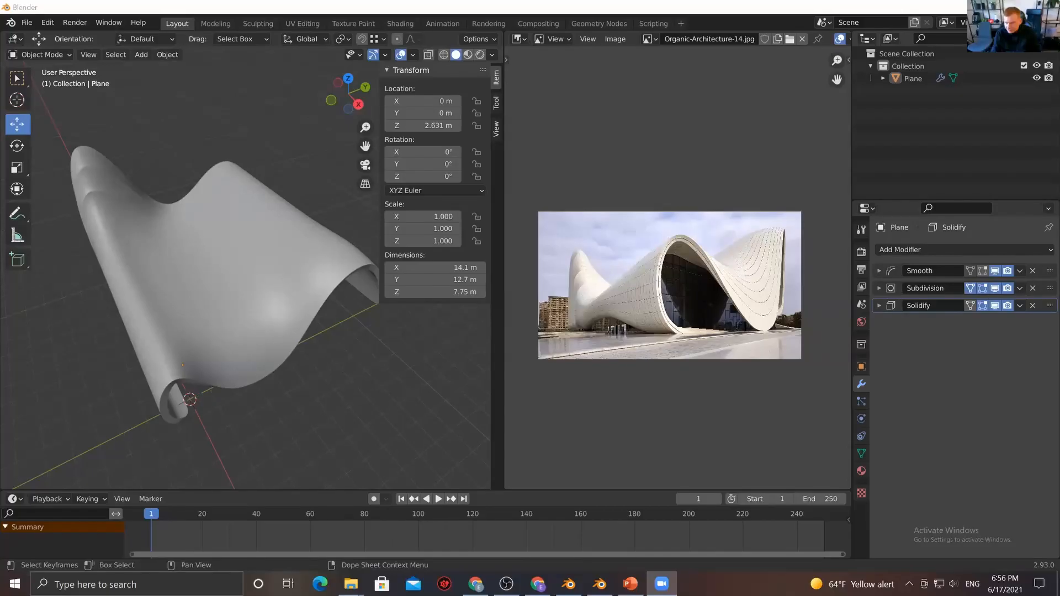
pyautogui.click(138, 306)
pyautogui.scroll(-3, 255, 400)
pyautogui.moveTo(255, 400)
pyautogui.mouseDown(button='middle')
pyautogui.moveTo(246, 395)
pyautogui.moveTo(253, 365)
pyautogui.moveTo(230, 392)
pyautogui.moveTo(163, 405)
pyautogui.moveTo(290, 383)
pyautogui.moveTo(279, 409)
pyautogui.moveTo(241, 410)
pyautogui.moveTo(273, 397)
pyautogui.mouseUp(button='middle')
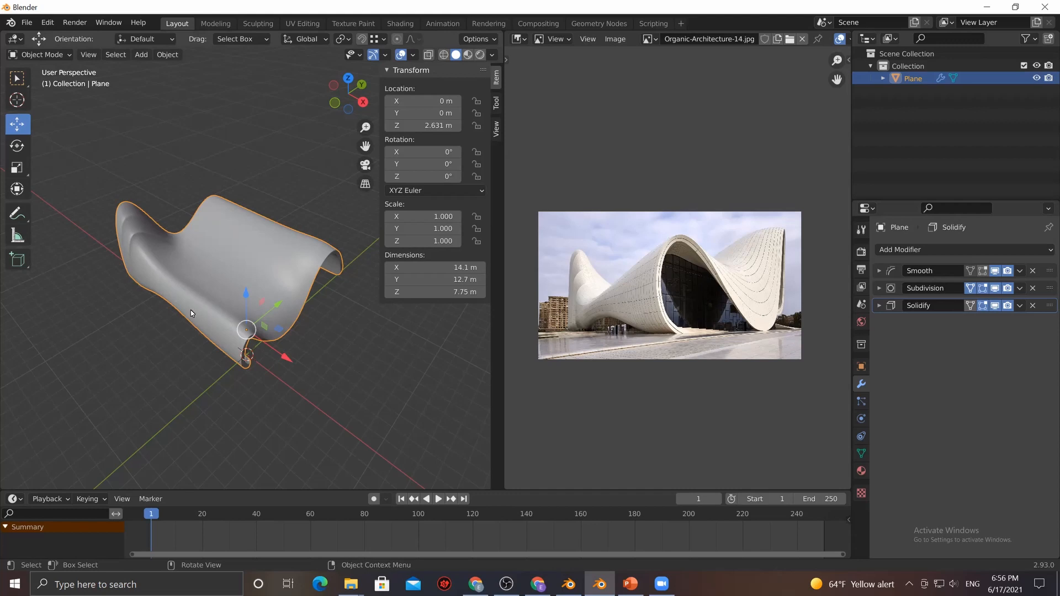
pyautogui.scroll(3, 225, 379)
pyautogui.moveTo(225, 379); pyautogui.dragTo(114, 417, button='middle')
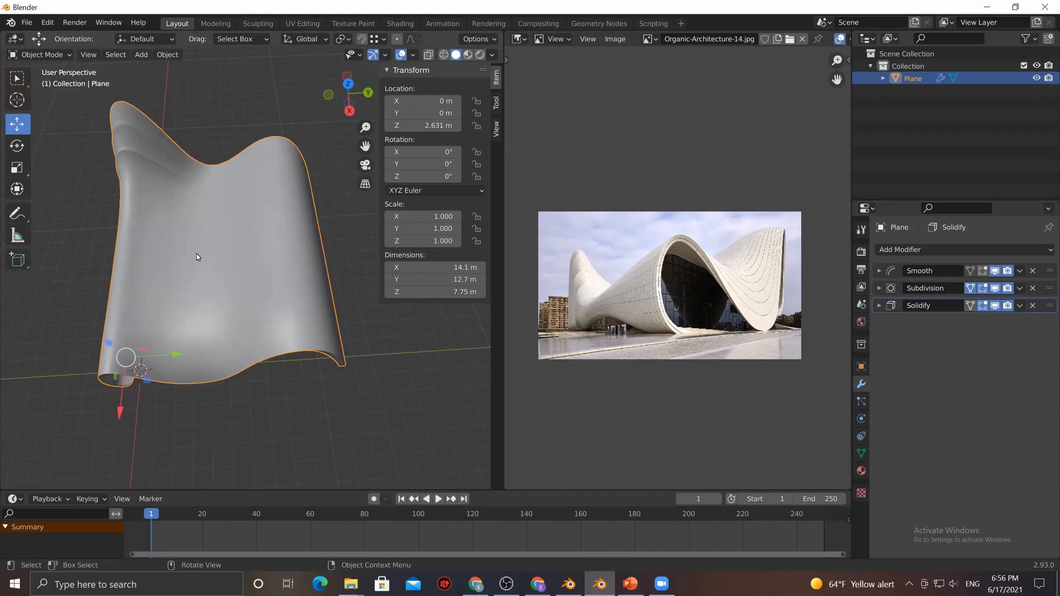
pyautogui.moveTo(219, 270); pyautogui.dragTo(276, 288, button='middle')
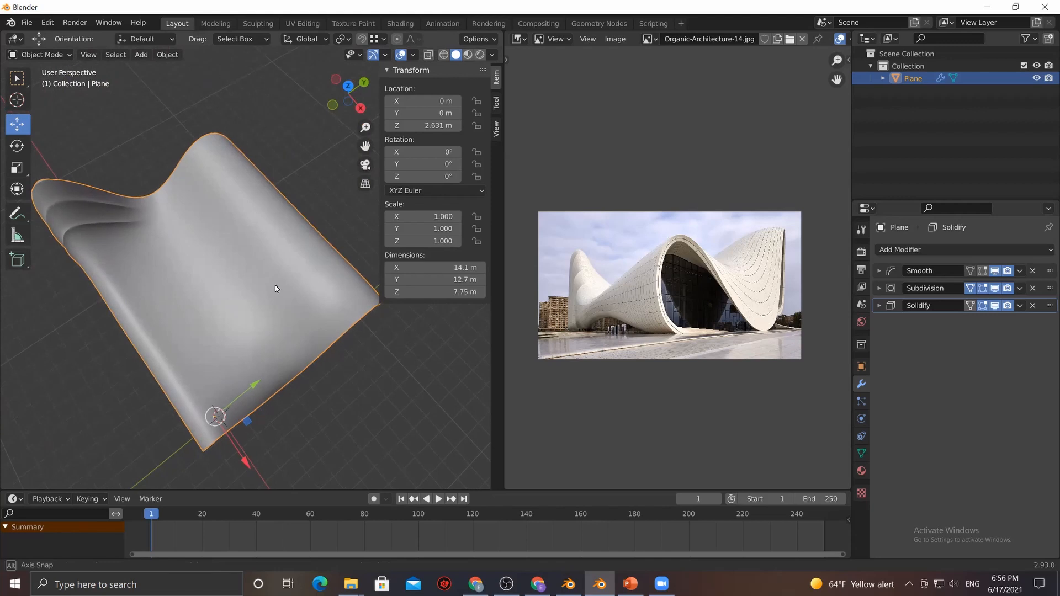
pyautogui.moveTo(276, 288); pyautogui.dragTo(276, 288, button='middle')
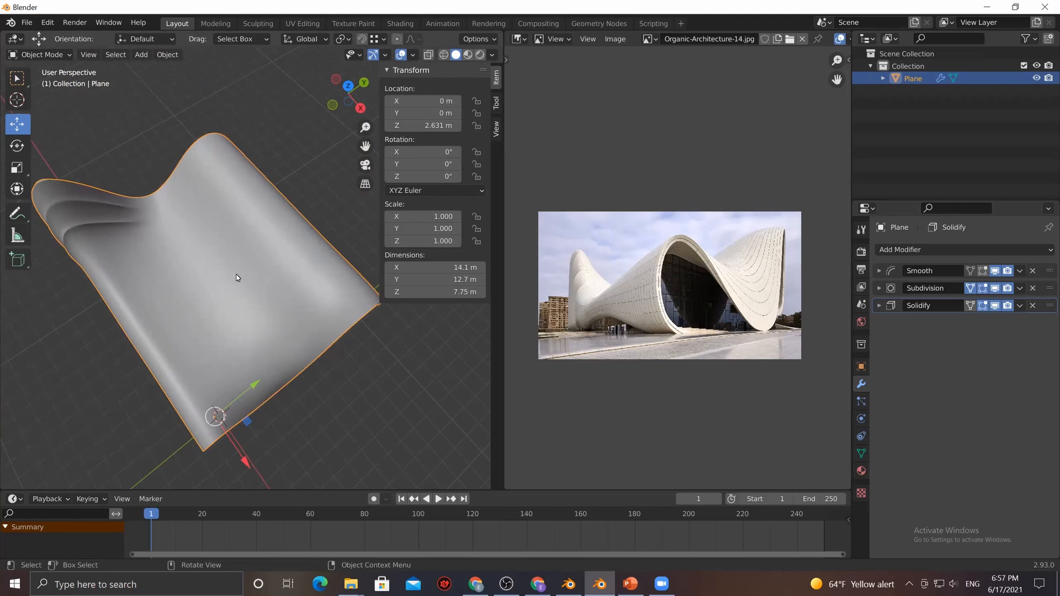
pyautogui.moveTo(237, 278); pyautogui.dragTo(256, 253, button='middle')
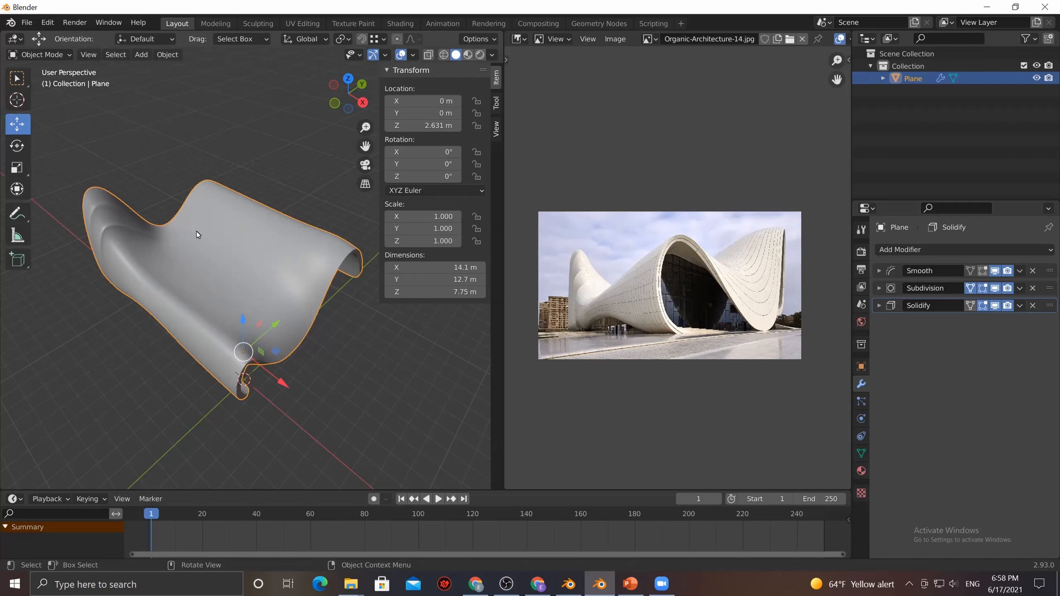
pyautogui.click(65, 57)
pyautogui.click(244, 170)
pyautogui.moveTo(259, 211); pyautogui.dragTo(299, 279, button='middle')
pyautogui.click(269, 240)
pyautogui.scroll(-1, 268, 240)
pyautogui.moveTo(238, 274); pyautogui.dragTo(254, 274, button='middle')
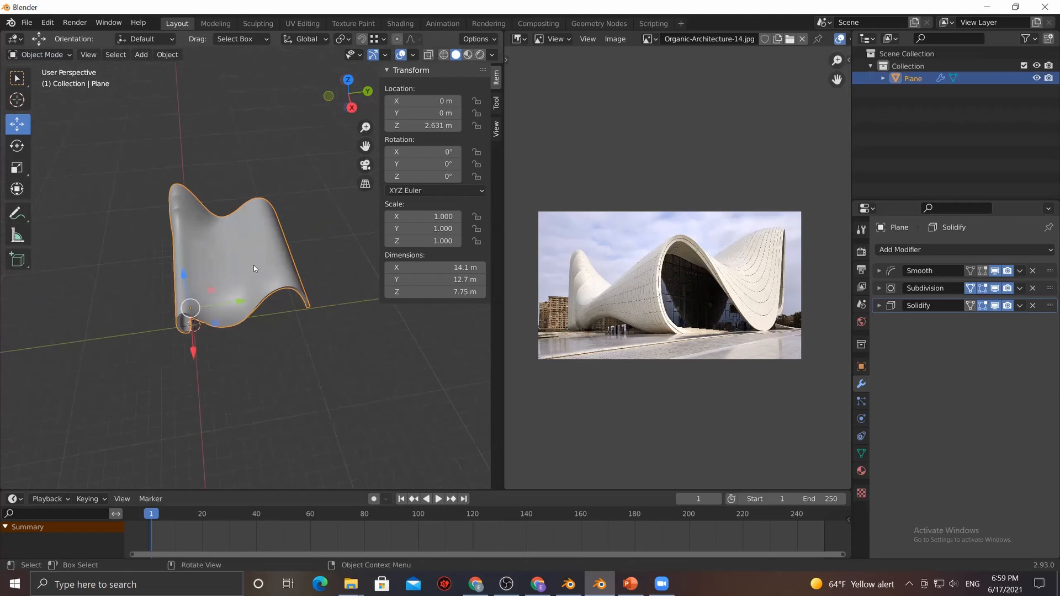
# Duplicate the shell and move the copy about 16.8 m along the Y axis, clear of the original
pyautogui.hotkey('shift', 'd')
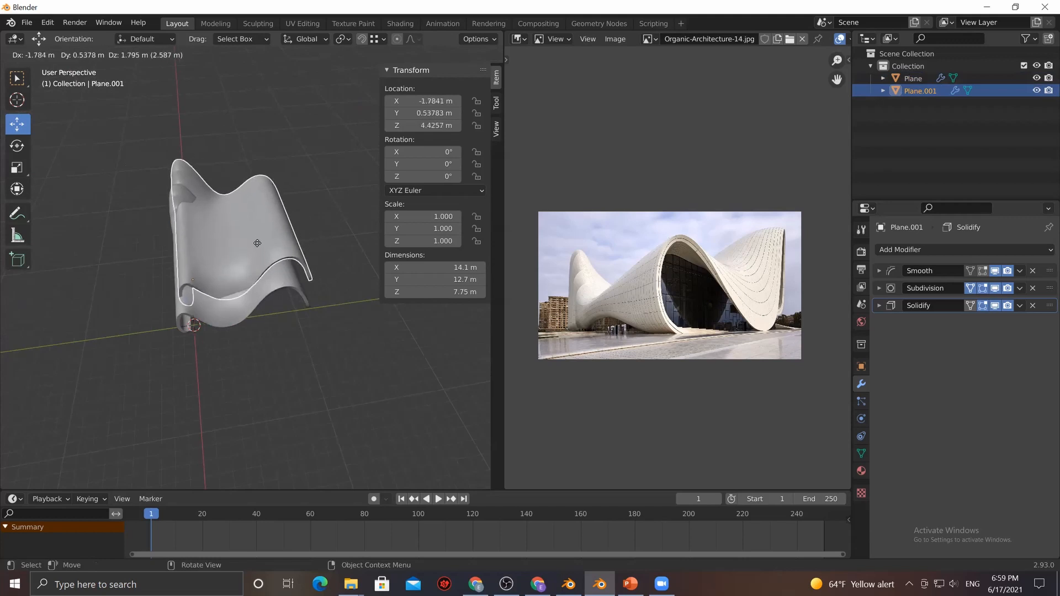
pyautogui.press('y')
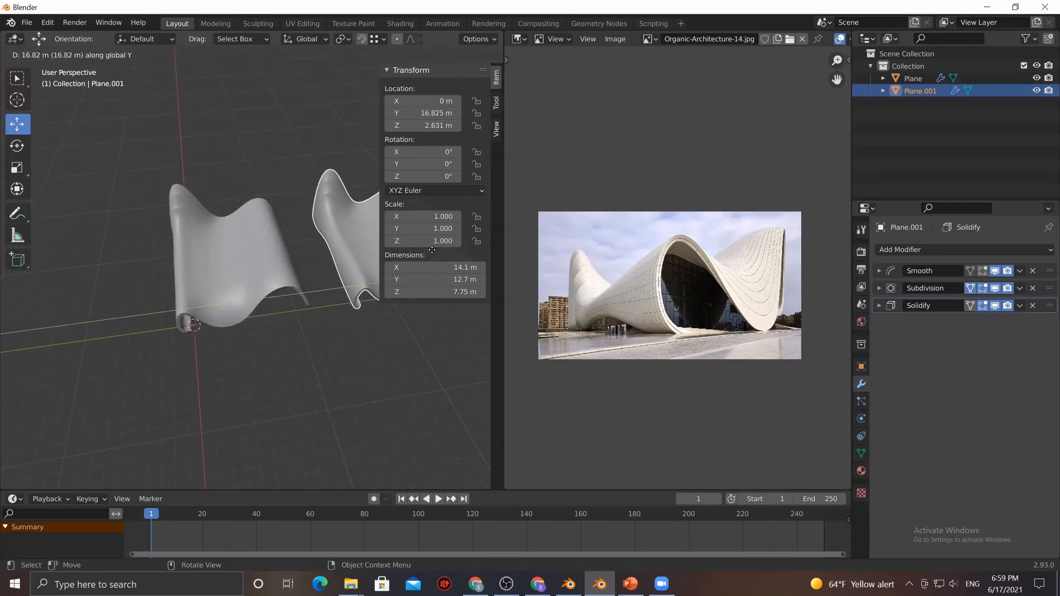
pyautogui.click(432, 251)
pyautogui.click(307, 343)
pyautogui.moveTo(308, 342); pyautogui.dragTo(258, 319, button='middle')
pyautogui.click(367, 327)
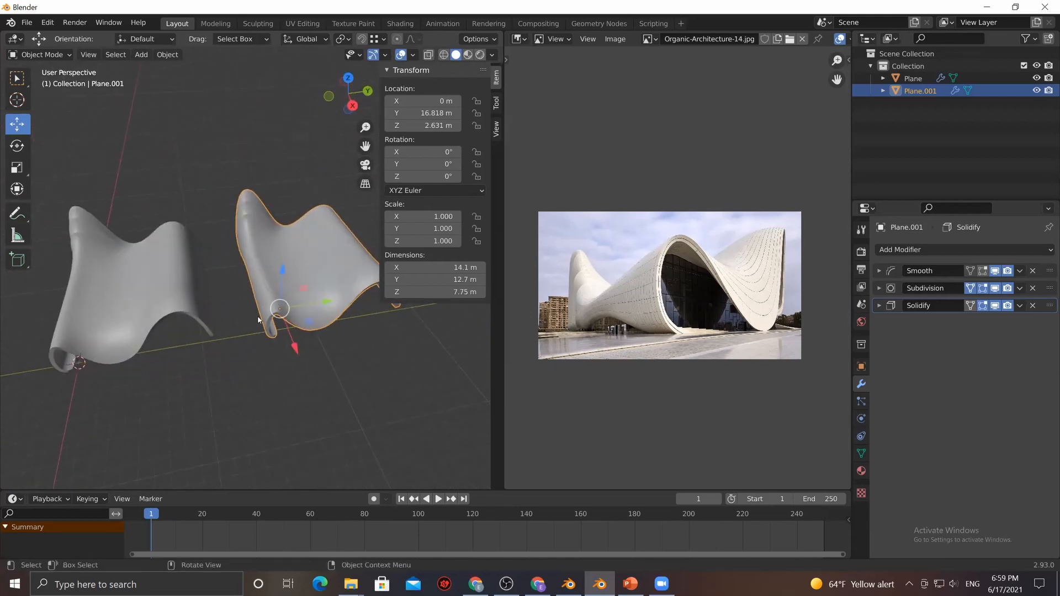
# Select the original shell, hide its Smooth and Subdivision modifiers in the viewport to examine their effect, and show them again
pyautogui.keyDown('shift'); pyautogui.moveTo(160, 355); pyautogui.dragTo(270, 351, button='middle'); pyautogui.keyUp('shift')
pyautogui.click(241, 312)
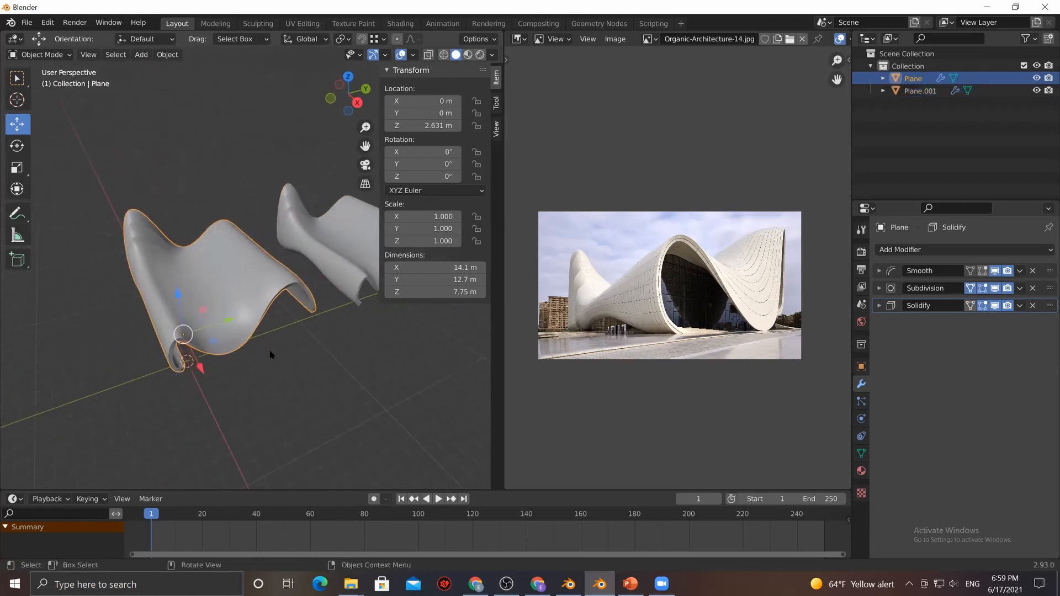
pyautogui.scroll(5, 279, 356)
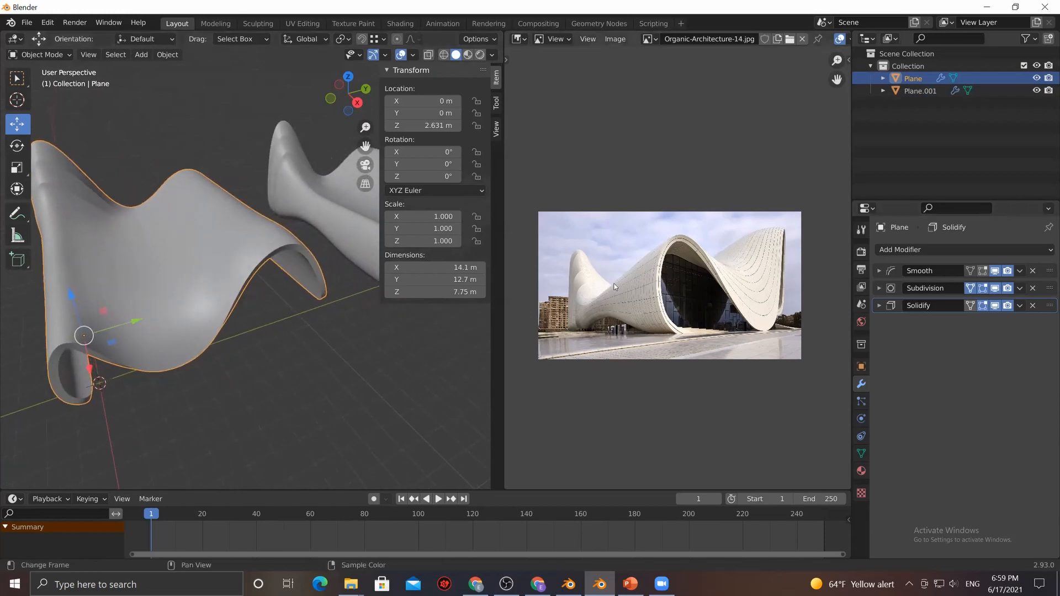
pyautogui.scroll(-4, 223, 298)
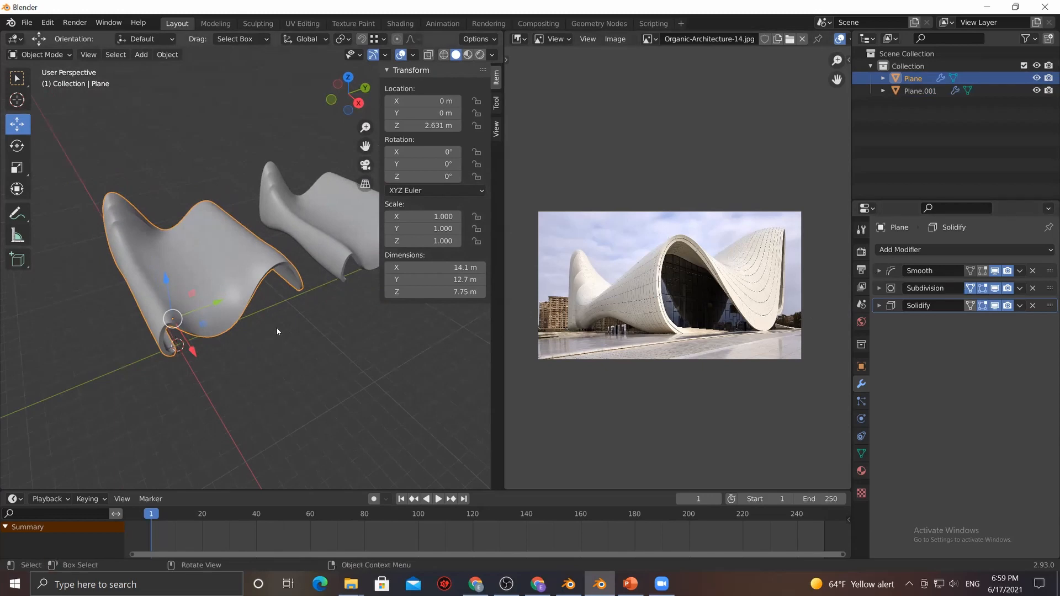
pyautogui.click(995, 288)
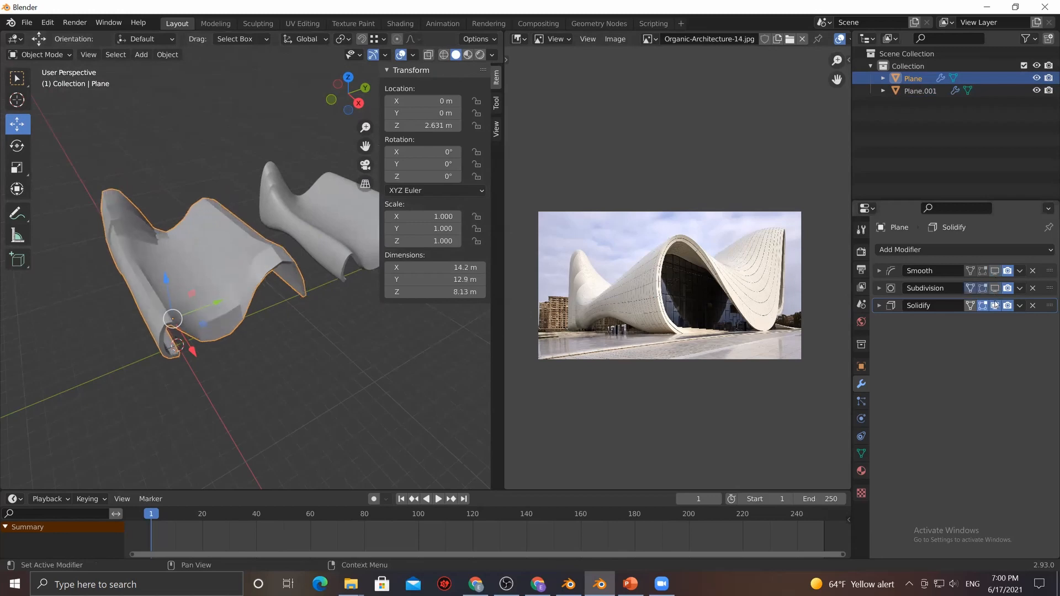
pyautogui.scroll(2, 214, 337)
pyautogui.moveTo(217, 341)
pyautogui.mouseDown(button='middle')
pyautogui.moveTo(212, 391)
pyautogui.moveTo(211, 339)
pyautogui.mouseUp(button='middle')
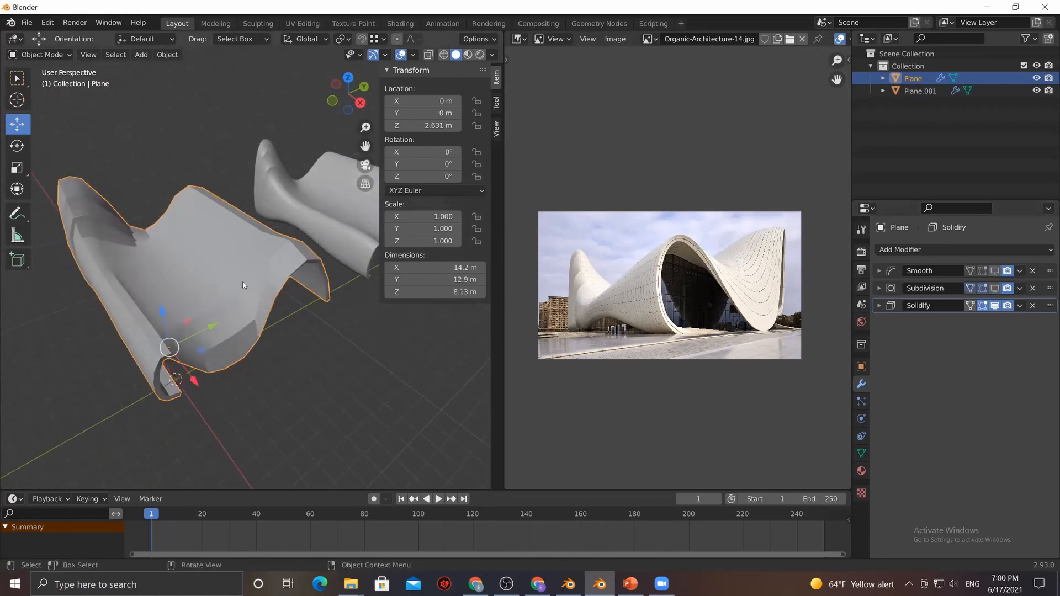
pyautogui.click(994, 288)
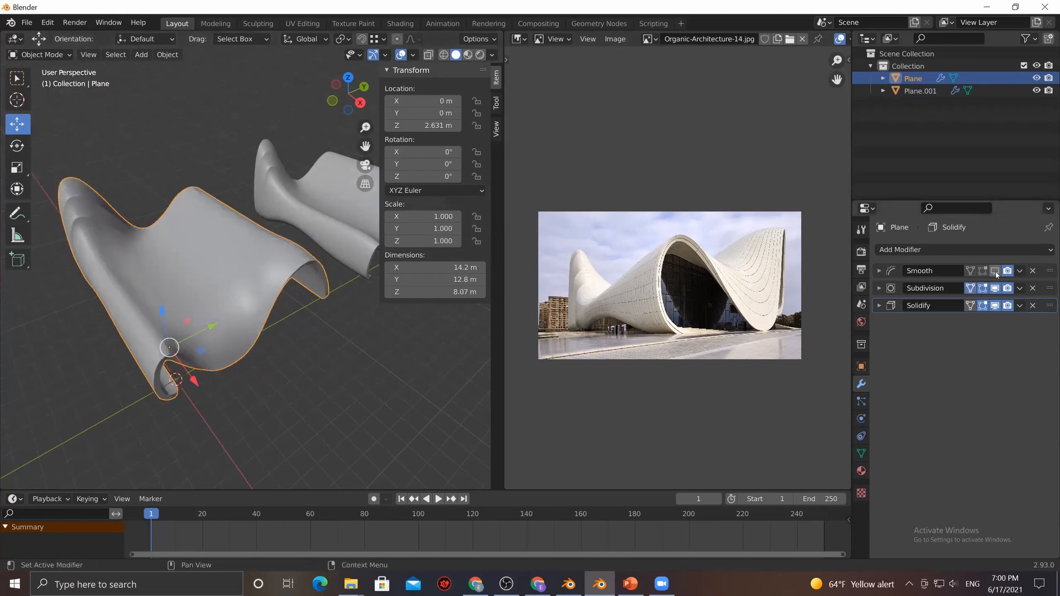
pyautogui.click(879, 271)
pyautogui.click(880, 271)
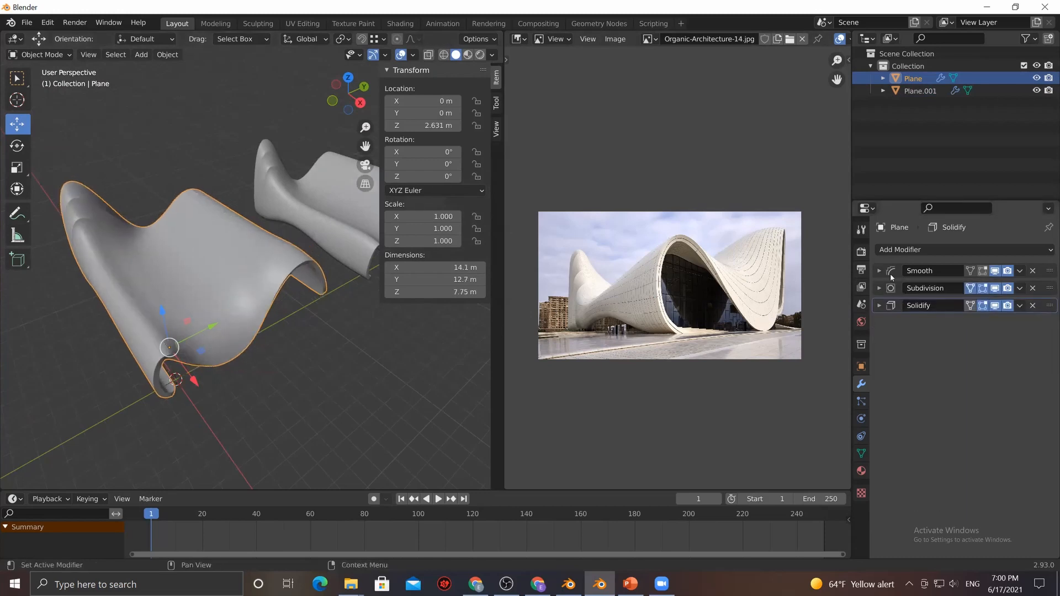
# Apply the Smooth and Subdivision modifiers on the original shell, keeping its Solidify modifier live
pyautogui.click(1020, 271)
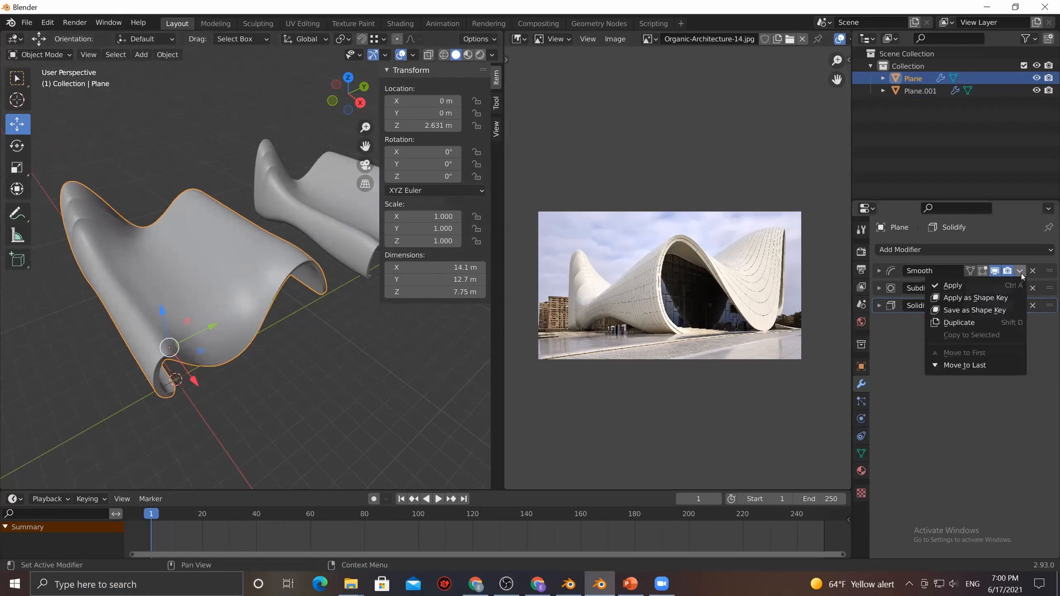
pyautogui.click(1008, 286)
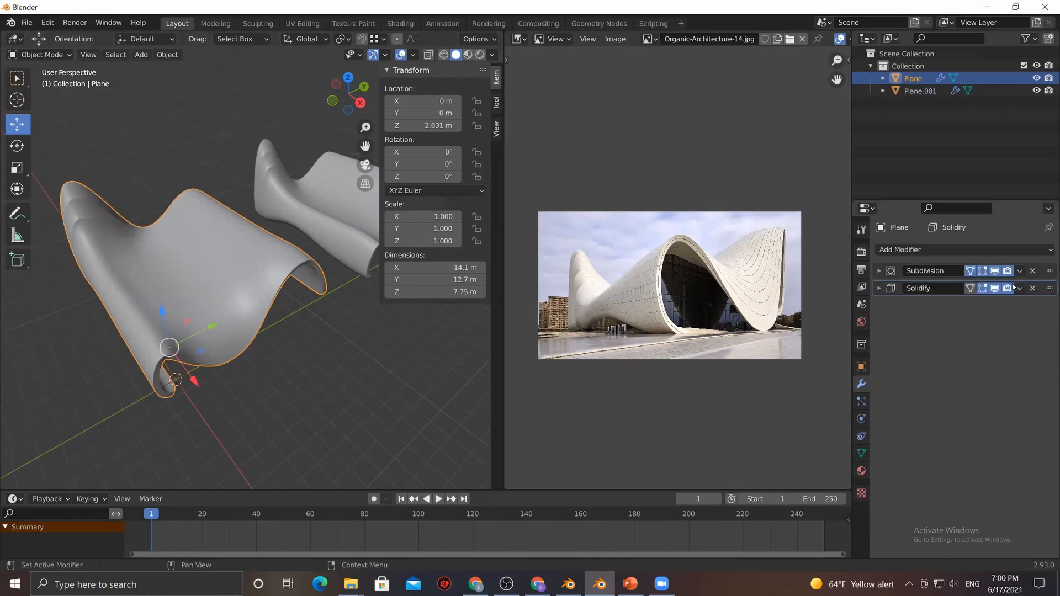
pyautogui.click(1019, 271)
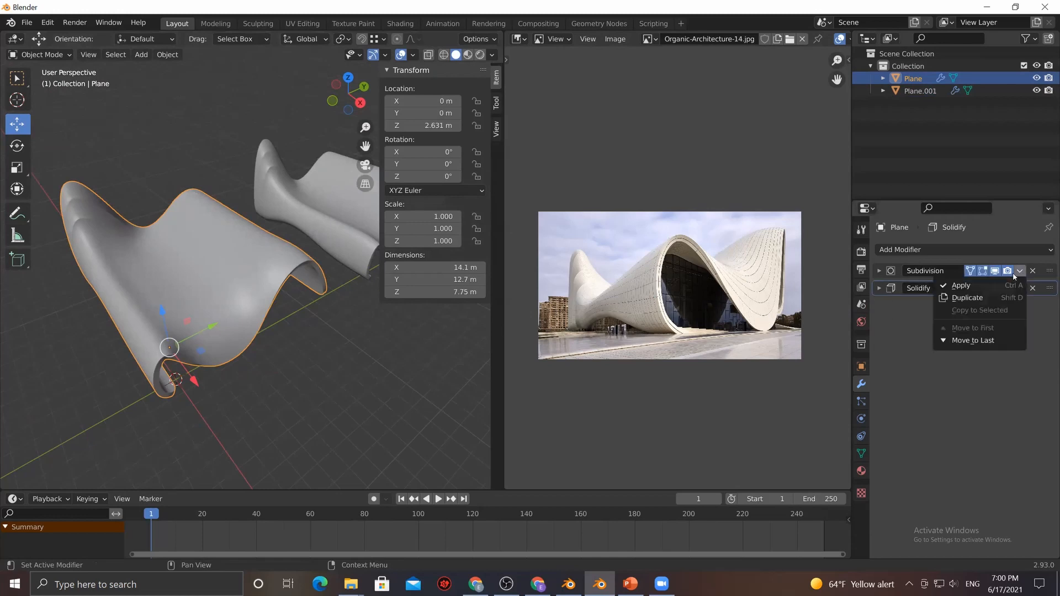
pyautogui.click(967, 287)
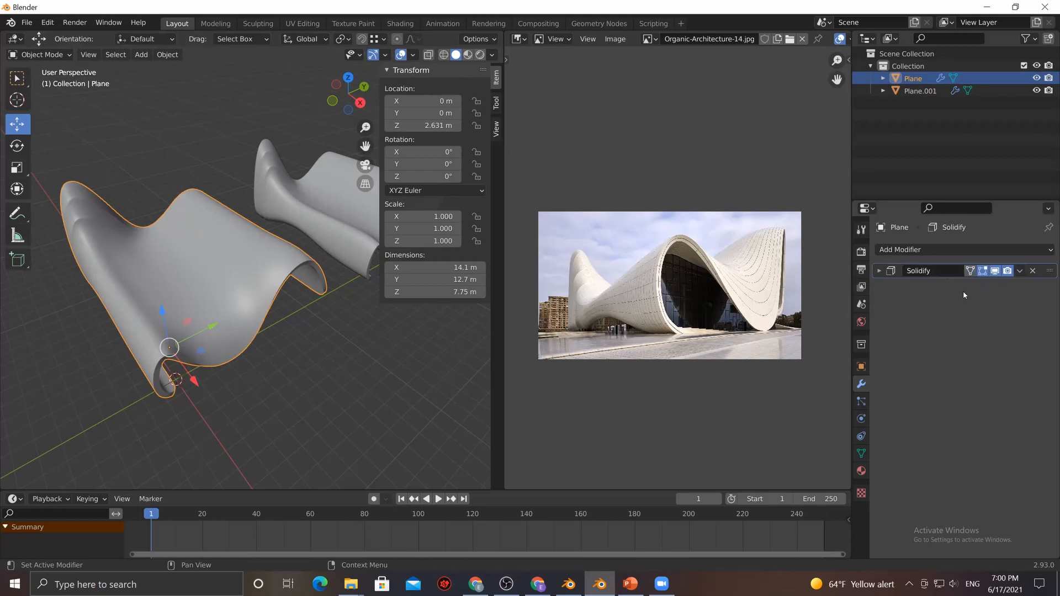
pyautogui.click(1020, 271)
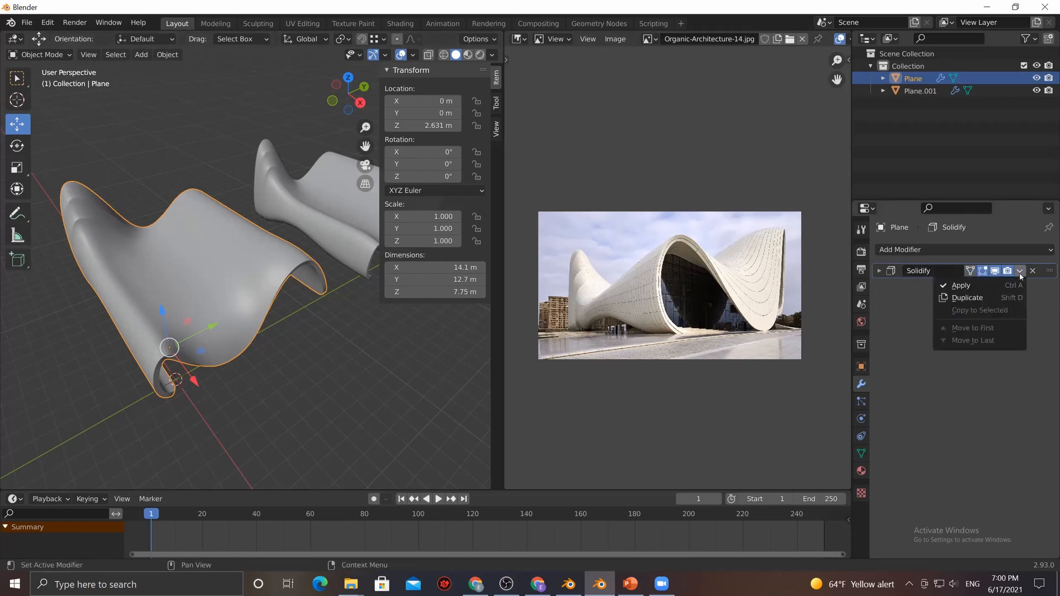
pyautogui.click(1019, 272)
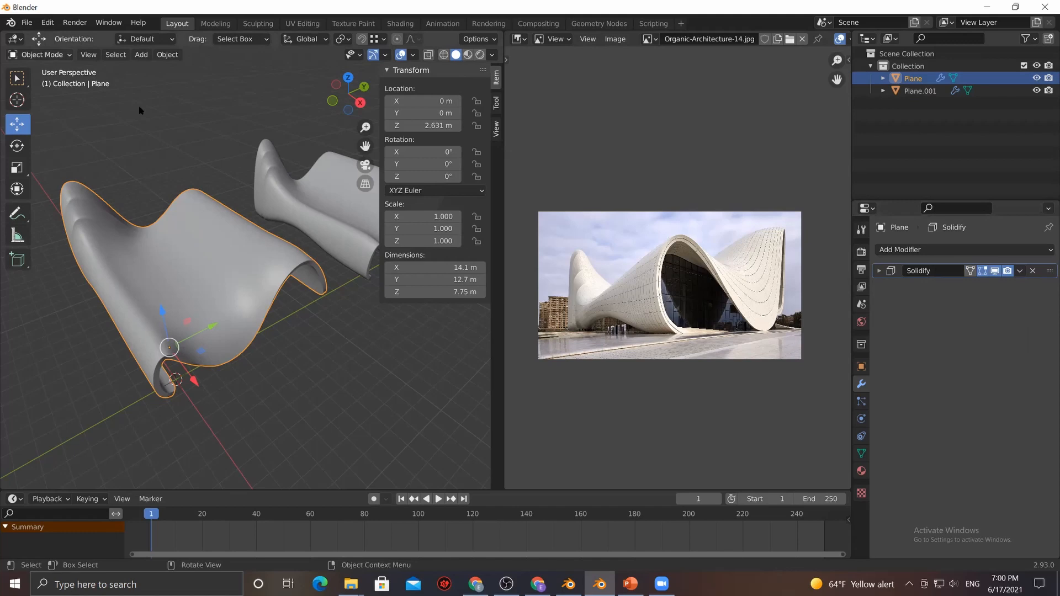
# Compare the mesh density of the original shell and its duplicate in Edit Mode
pyautogui.click(40, 54)
pyautogui.click(47, 83)
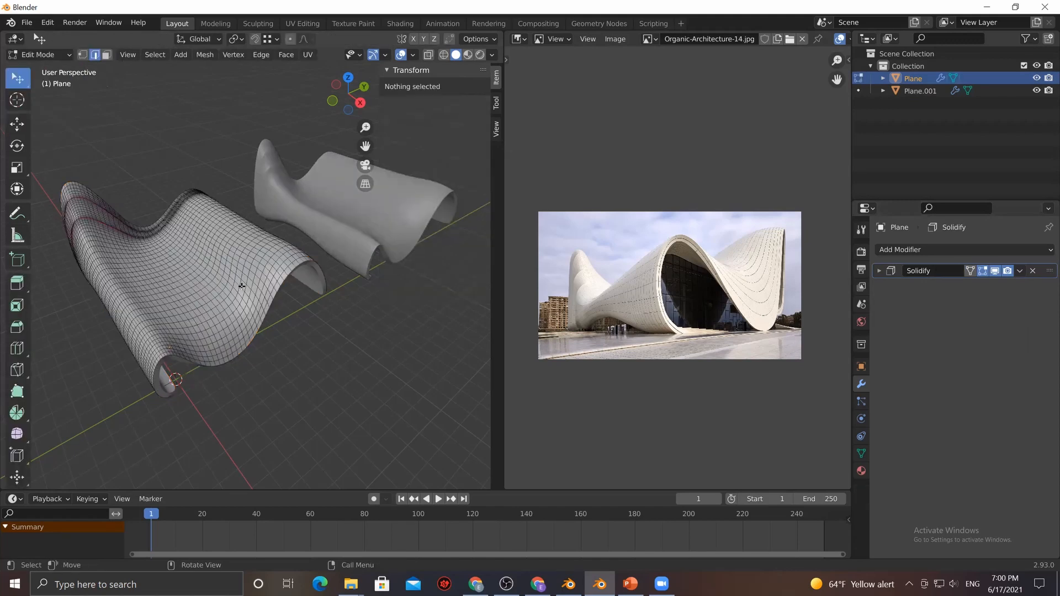
pyautogui.scroll(4, 246, 318)
pyautogui.moveTo(246, 319); pyautogui.dragTo(312, 318, button='middle')
pyautogui.press('Tab')
pyautogui.click(353, 284)
pyautogui.press('Tab')
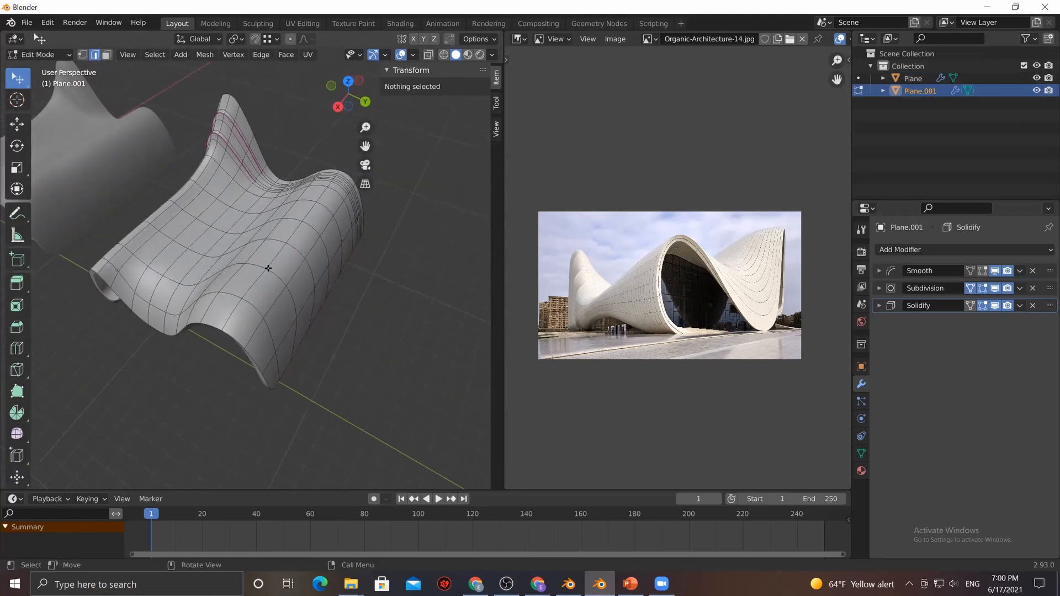
pyautogui.moveTo(165, 267); pyautogui.dragTo(290, 249, button='middle')
# Check the original shell's mesh again and examine the duplicate's mesh in Edit Mode from several angles
pyautogui.press('Tab')
pyautogui.click(201, 268)
pyautogui.press('Tab')
pyautogui.press('Tab')
pyautogui.click(41, 54)
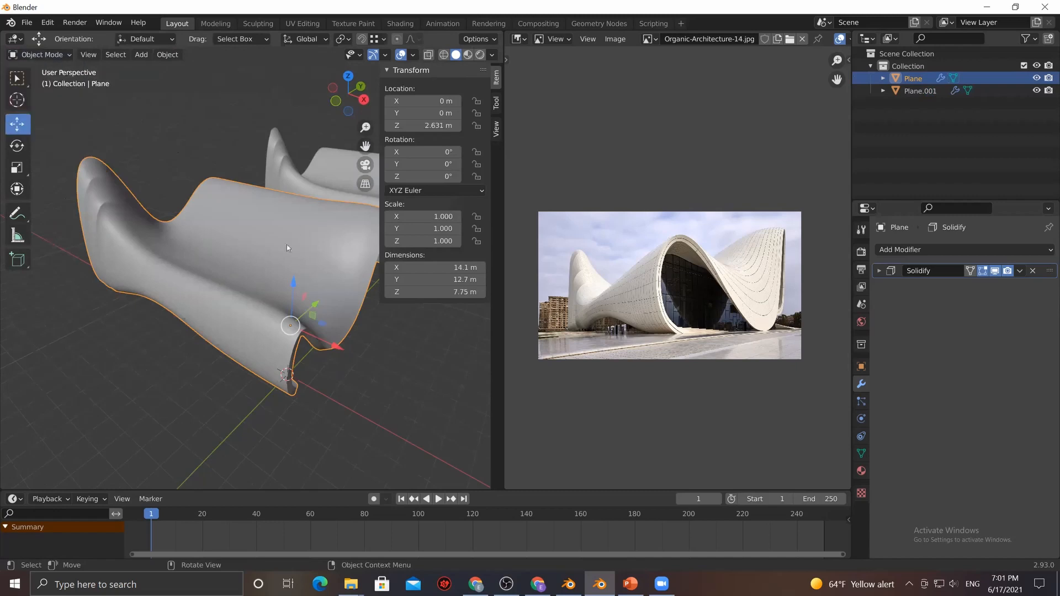
pyautogui.keyDown('shift'); pyautogui.moveTo(371, 175); pyautogui.dragTo(321, 221, button='middle'); pyautogui.keyUp('shift')
pyautogui.click(296, 257)
pyautogui.press('Tab')
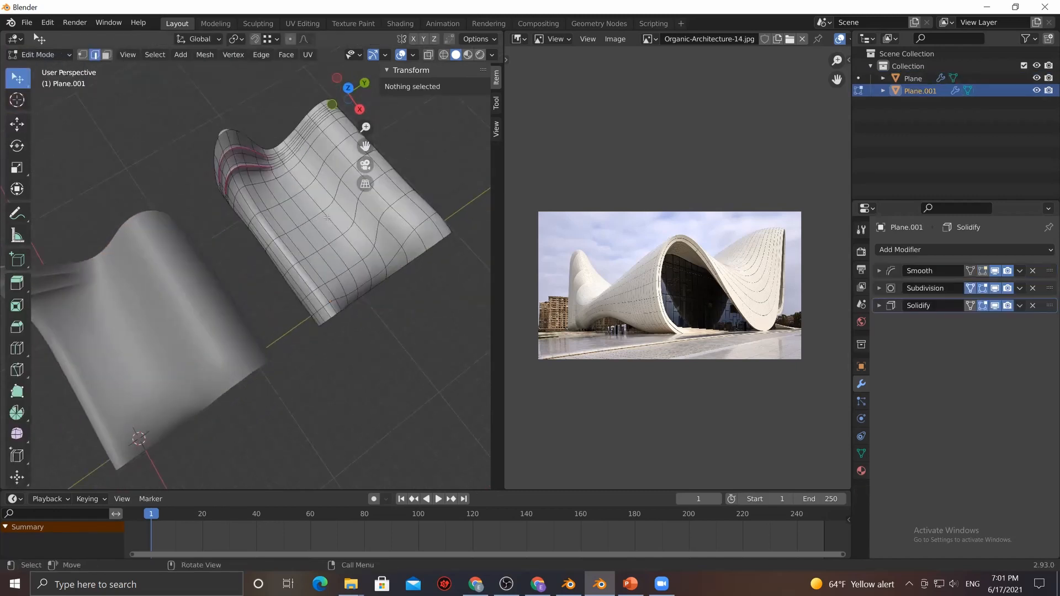
pyautogui.moveTo(305, 285); pyautogui.dragTo(166, 328, button='middle')
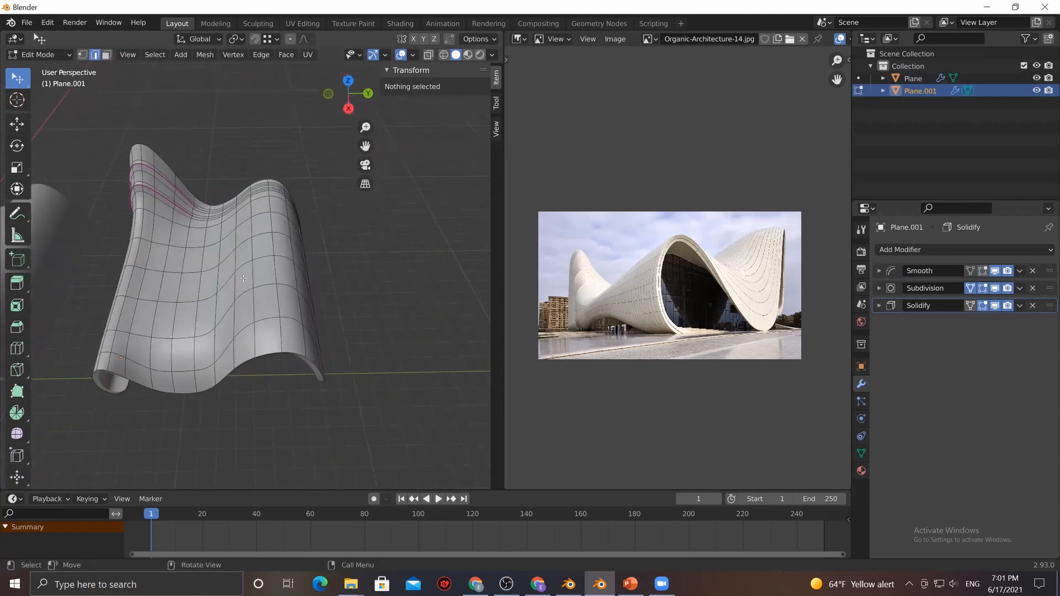
pyautogui.moveTo(142, 307); pyautogui.dragTo(246, 256, button='middle')
pyautogui.moveTo(204, 354); pyautogui.dragTo(242, 263, button='middle')
# Select the original shell, inspect its applied mesh in Edit Mode, and switch it to Sculpt Mode
pyautogui.press('Tab')
pyautogui.click(243, 265)
pyautogui.press('Tab')
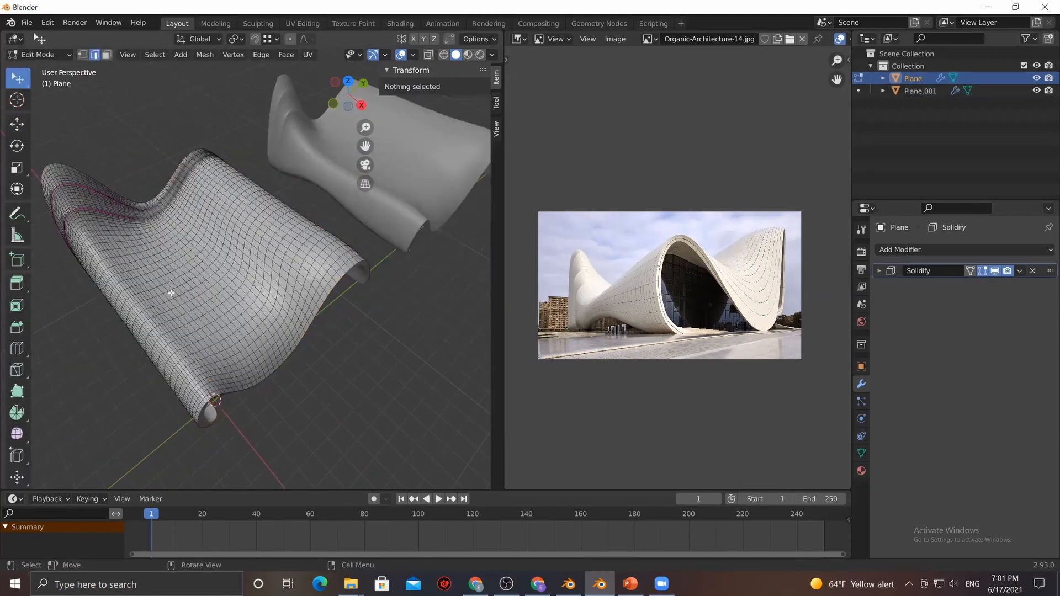
pyautogui.moveTo(169, 284)
pyautogui.mouseDown(button='middle')
pyautogui.moveTo(204, 305)
pyautogui.moveTo(340, 244)
pyautogui.moveTo(155, 323)
pyautogui.mouseUp(button='middle')
pyautogui.click(38, 55)
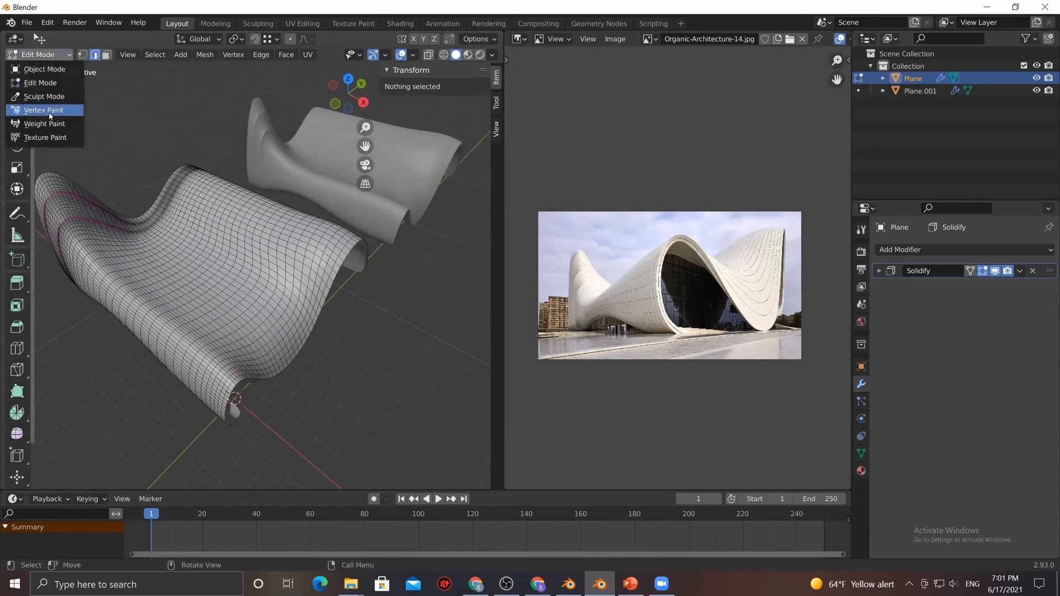
pyautogui.click(44, 97)
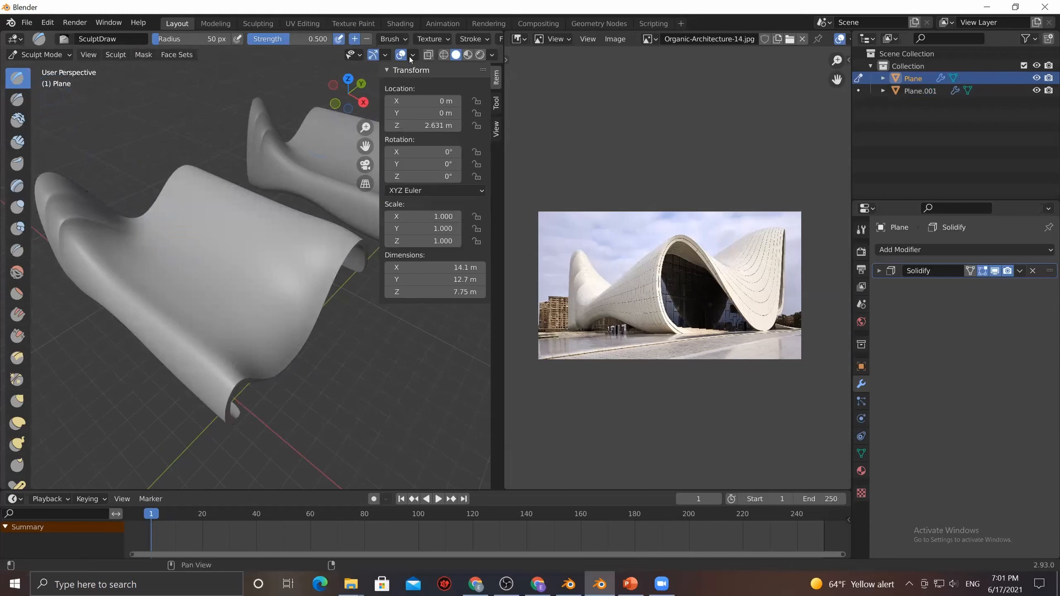
# Widen the 3D viewport slightly and look through the Draw brush's sculpting options and the shell's surface
pyautogui.moveTo(504, 70)
pyautogui.mouseDown()
pyautogui.moveTo(544, 70)
pyautogui.moveTo(488, 70)
pyautogui.moveTo(515, 70)
pyautogui.mouseUp()
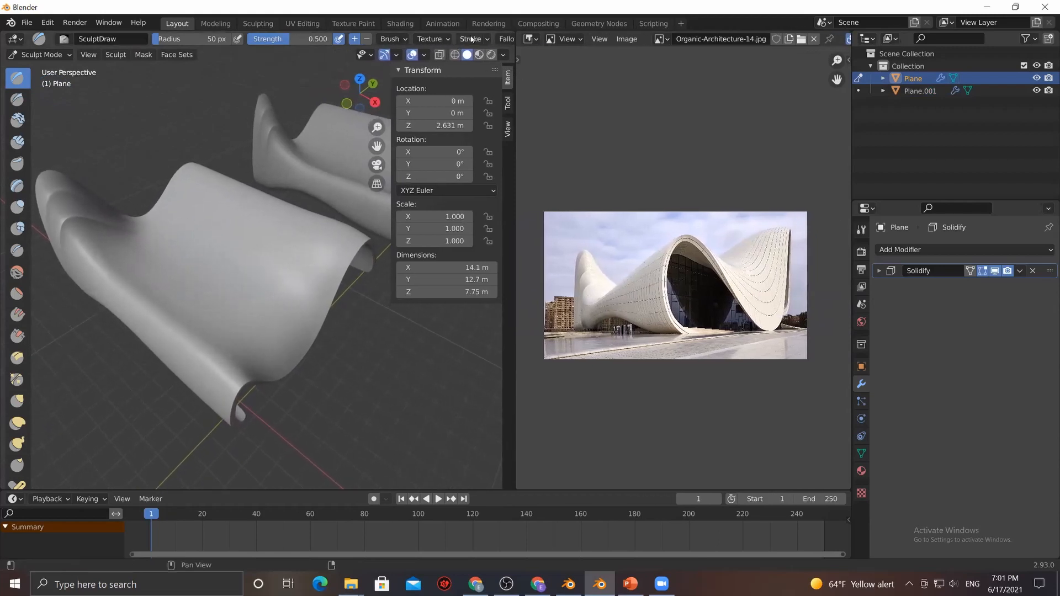
pyautogui.moveTo(478, 39); pyautogui.dragTo(198, 36, button='middle')
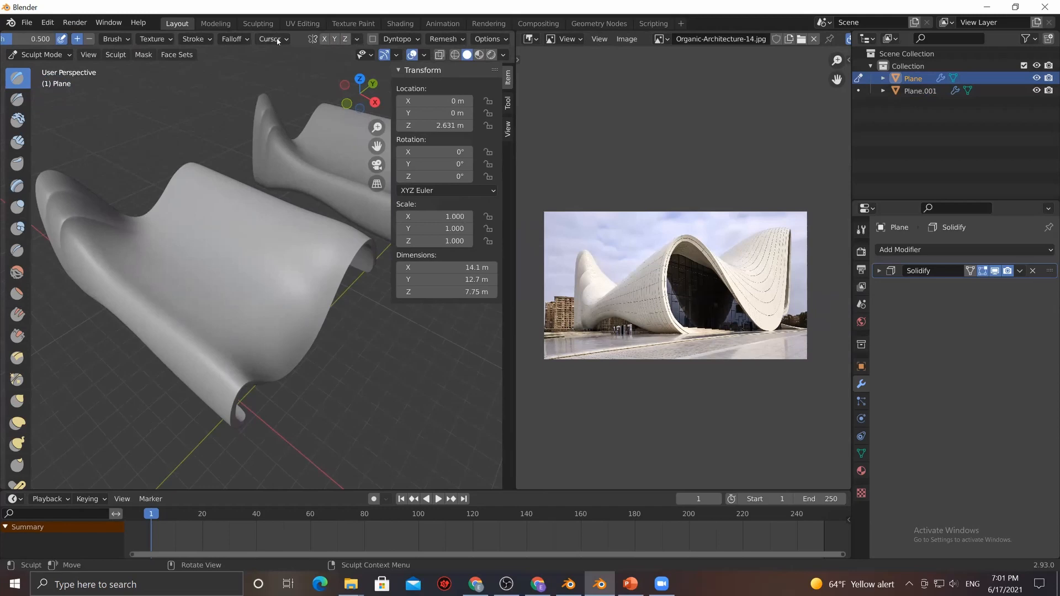
pyautogui.hscroll(-5, 160, 37)
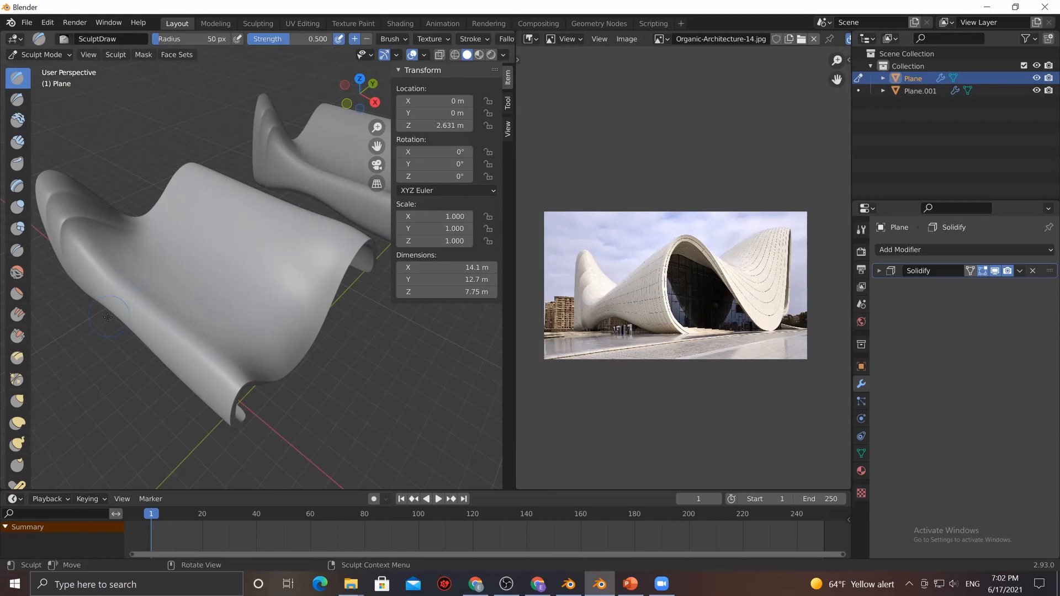
pyautogui.moveTo(177, 267)
pyautogui.mouseDown(button='middle')
pyautogui.moveTo(168, 319)
pyautogui.moveTo(202, 316)
pyautogui.mouseUp(button='middle')
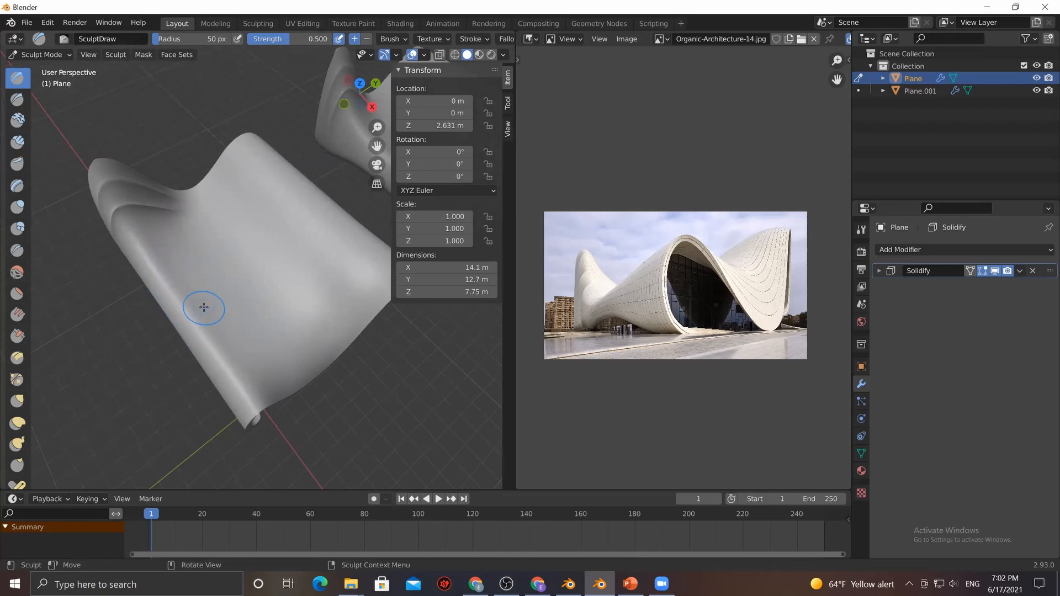
pyautogui.moveTo(201, 326); pyautogui.dragTo(196, 297, button='middle')
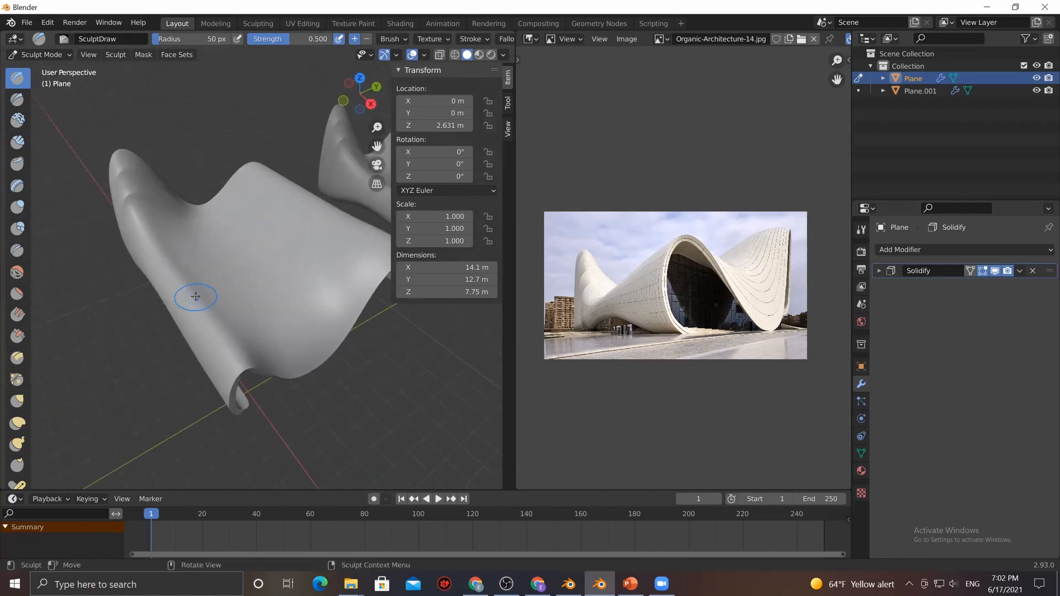
# Turn off the Solidify modifier's display in the viewport and in Edit Mode for the original shell
pyautogui.click(994, 272)
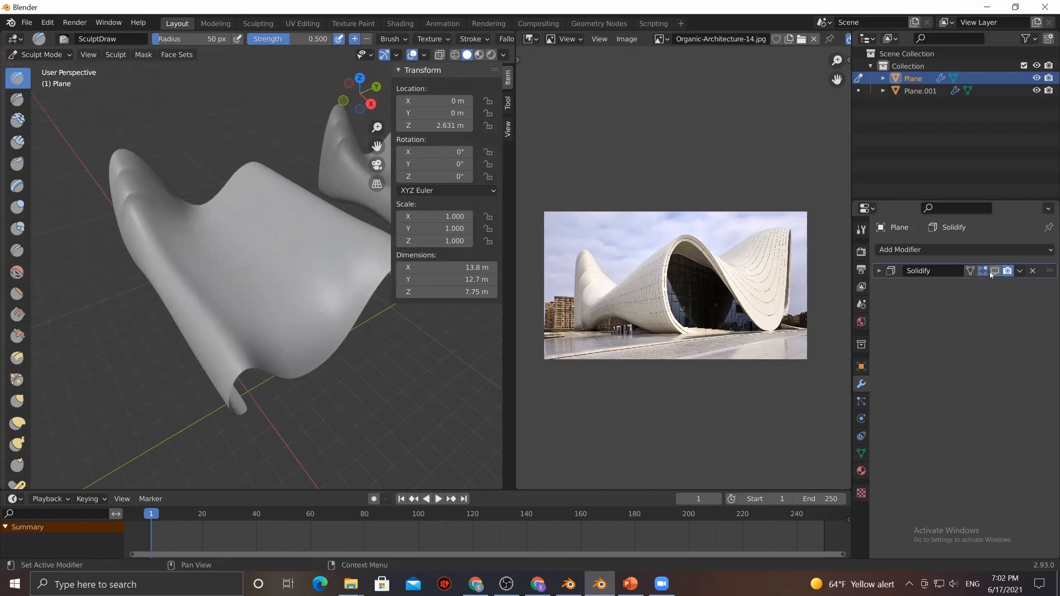
pyautogui.click(994, 271)
pyautogui.click(994, 273)
pyautogui.moveTo(234, 375)
pyautogui.mouseDown(button='middle')
pyautogui.moveTo(259, 337)
pyautogui.moveTo(232, 378)
pyautogui.moveTo(206, 320)
pyautogui.mouseUp(button='middle')
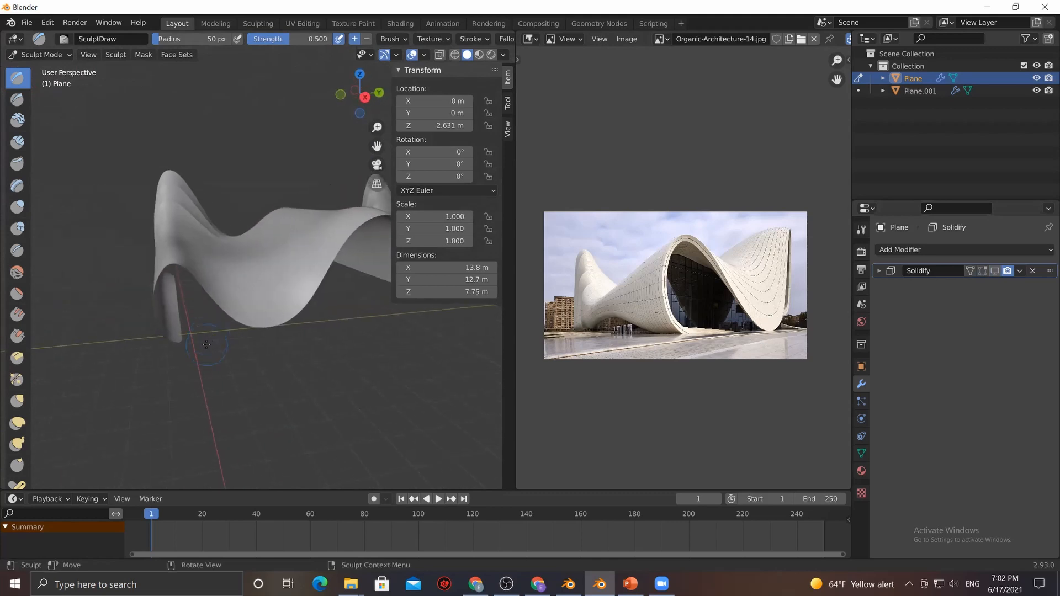
pyautogui.click(927, 271)
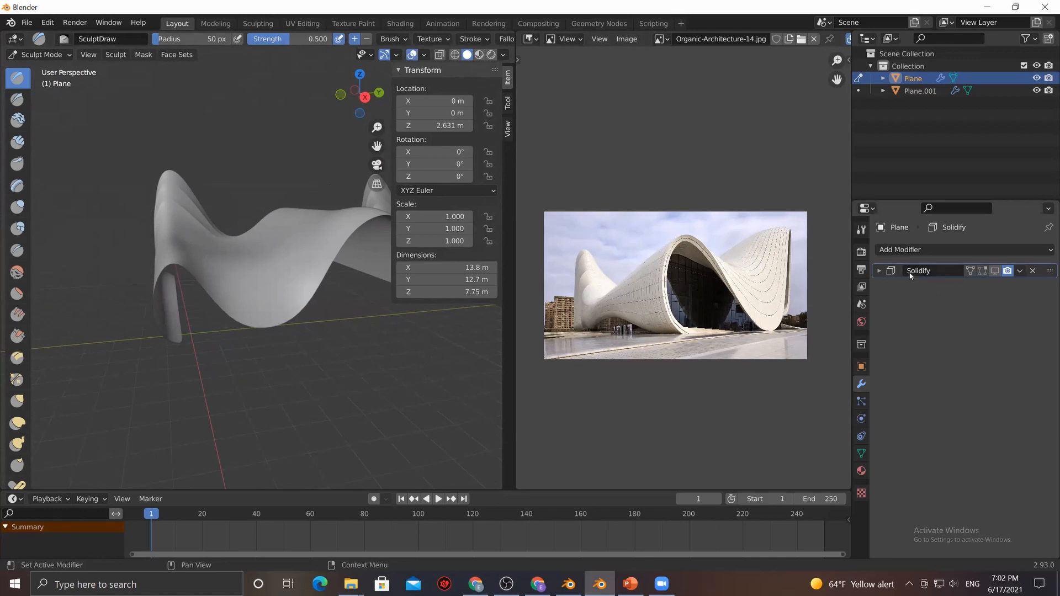
pyautogui.moveTo(287, 312)
pyautogui.mouseDown(button='middle')
pyautogui.moveTo(303, 334)
pyautogui.moveTo(267, 337)
pyautogui.moveTo(188, 227)
pyautogui.mouseUp(button='middle')
# Set the Draw brush radius to 83 px and sculpt strokes along the rolled side edge of the original shell
pyautogui.press('f')
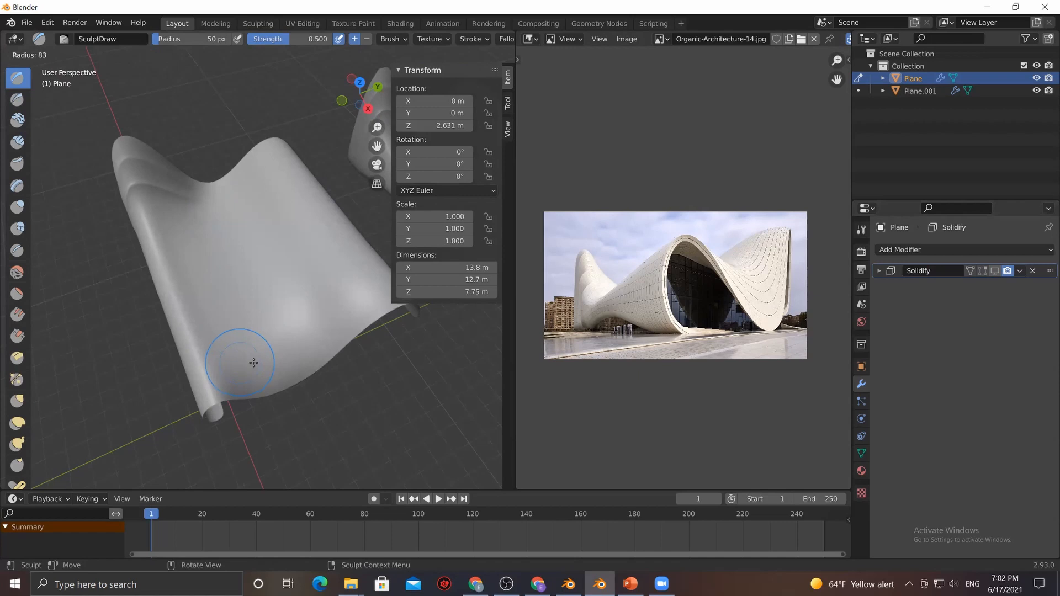
pyautogui.click(254, 362)
pyautogui.moveTo(185, 271); pyautogui.dragTo(180, 272)
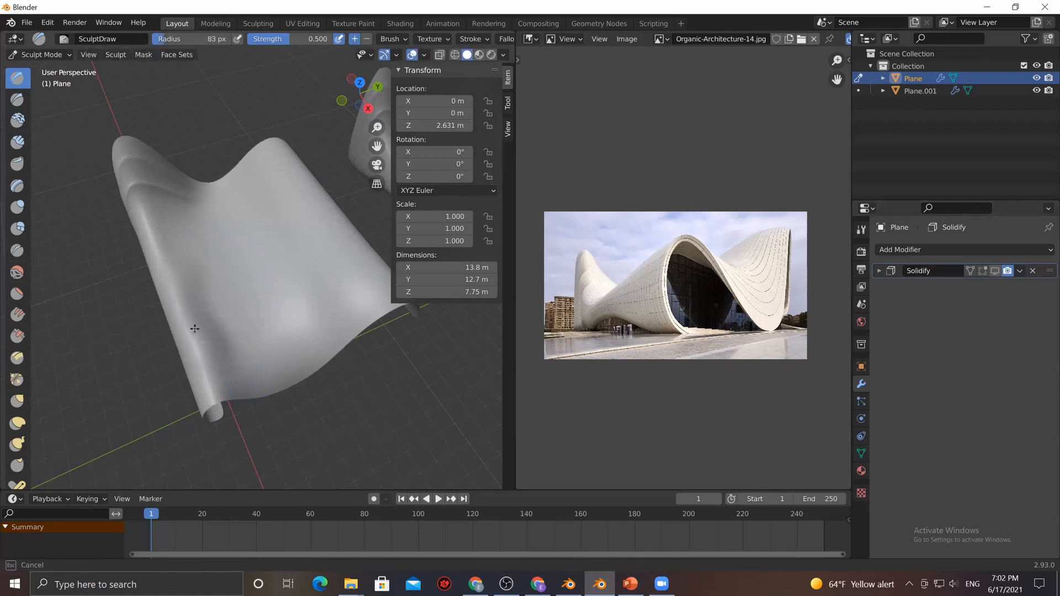
pyautogui.moveTo(173, 256); pyautogui.dragTo(204, 295)
pyautogui.moveTo(204, 296)
pyautogui.mouseDown(button='middle')
pyautogui.moveTo(295, 232)
pyautogui.moveTo(271, 235)
pyautogui.moveTo(176, 300)
pyautogui.moveTo(210, 297)
pyautogui.mouseUp(button='middle')
pyautogui.moveTo(209, 297); pyautogui.dragTo(208, 289)
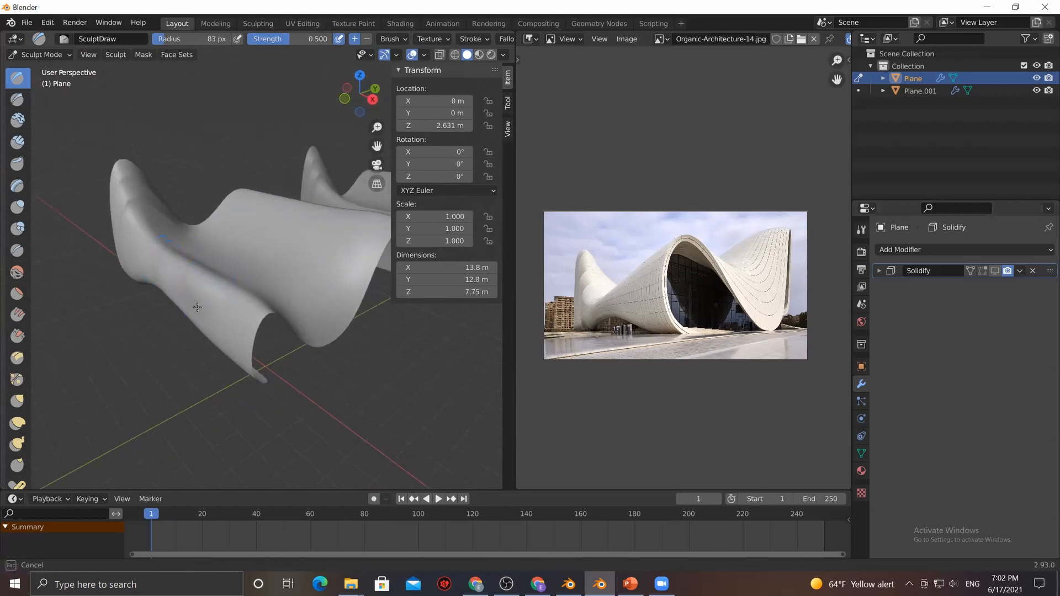
# Enlarge the Draw brush radius to 168 px and bulge the original shell's long sides outward
pyautogui.press('f')
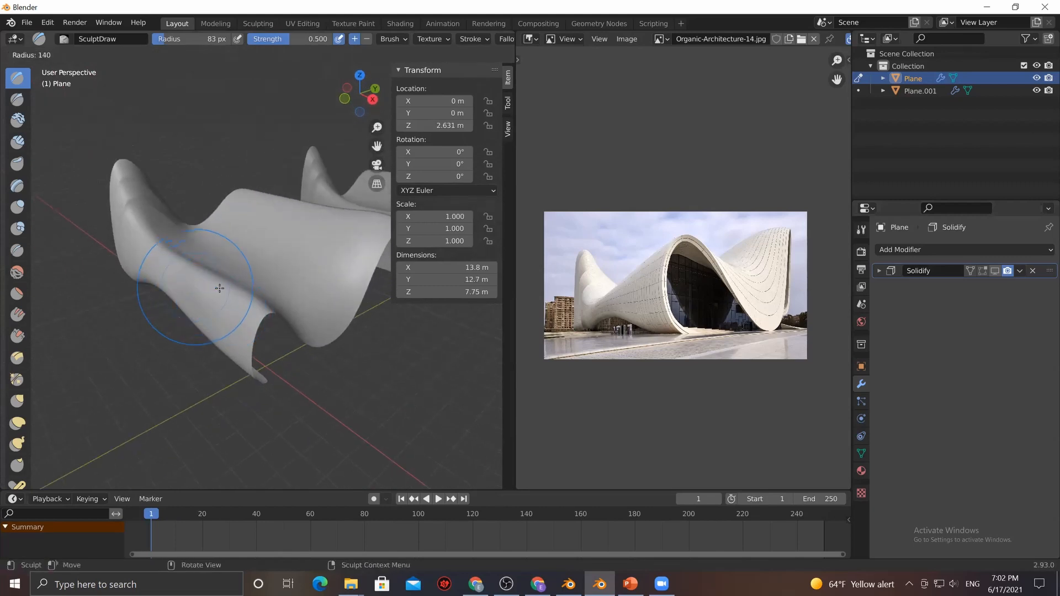
pyautogui.click(230, 287)
pyautogui.moveTo(218, 280)
pyautogui.mouseDown(button='middle')
pyautogui.moveTo(230, 300)
pyautogui.moveTo(221, 360)
pyautogui.moveTo(183, 347)
pyautogui.moveTo(201, 264)
pyautogui.moveTo(298, 305)
pyautogui.moveTo(152, 314)
pyautogui.moveTo(155, 286)
pyautogui.moveTo(275, 298)
pyautogui.moveTo(260, 279)
pyautogui.moveTo(336, 323)
pyautogui.moveTo(82, 277)
pyautogui.moveTo(401, 329)
pyautogui.moveTo(220, 279)
pyautogui.moveTo(254, 213)
pyautogui.mouseUp(button='middle')
pyautogui.press('Tab')
pyautogui.press('Tab')
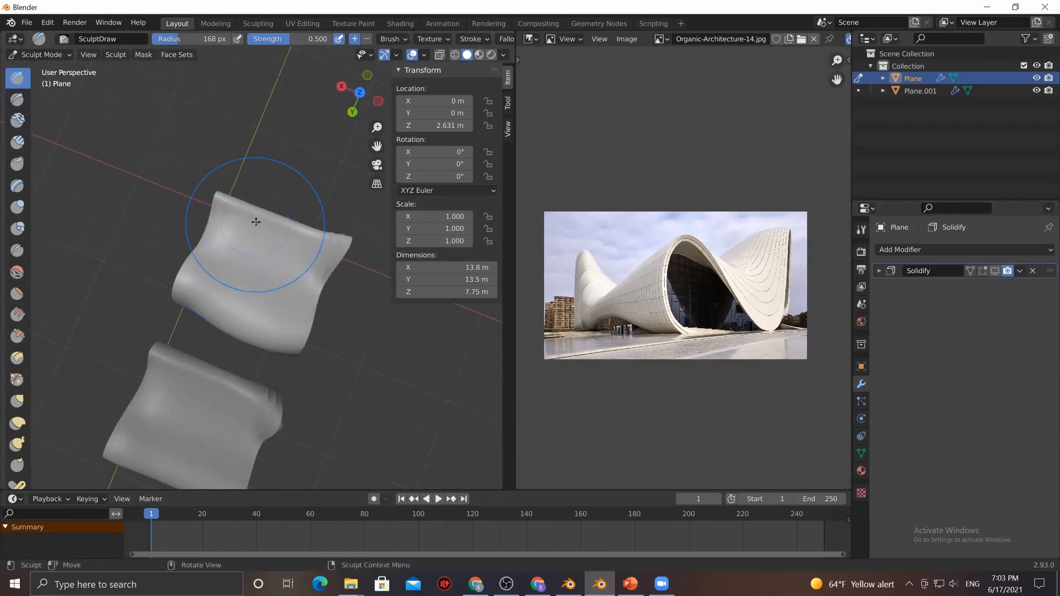
pyautogui.moveTo(189, 254); pyautogui.dragTo(244, 256, button='middle')
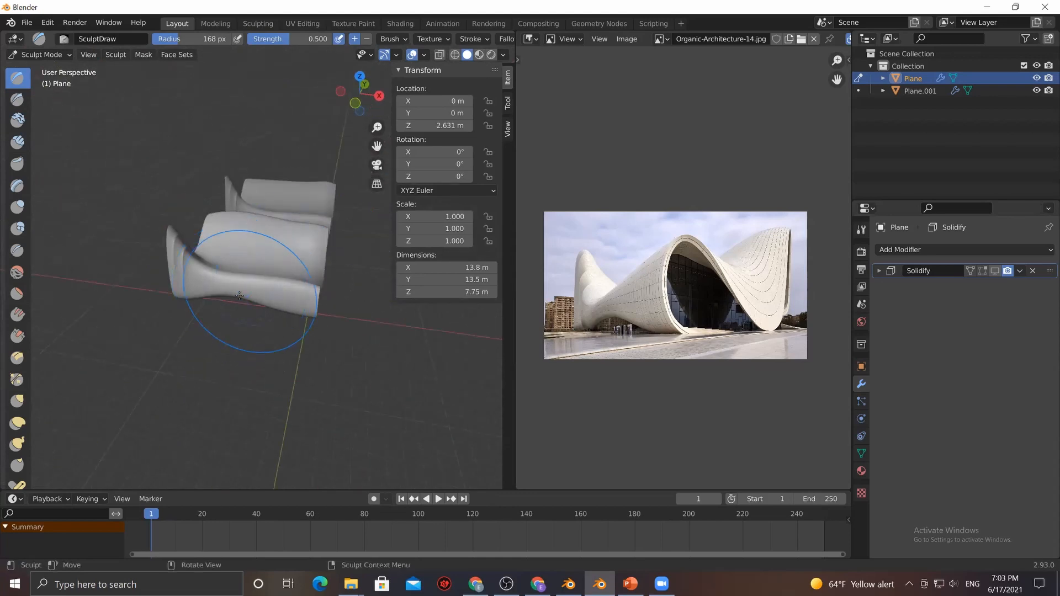
pyautogui.moveTo(260, 301)
pyautogui.mouseDown(button='middle')
pyautogui.moveTo(151, 335)
pyautogui.moveTo(235, 239)
pyautogui.moveTo(285, 250)
pyautogui.moveTo(251, 290)
pyautogui.mouseUp(button='middle')
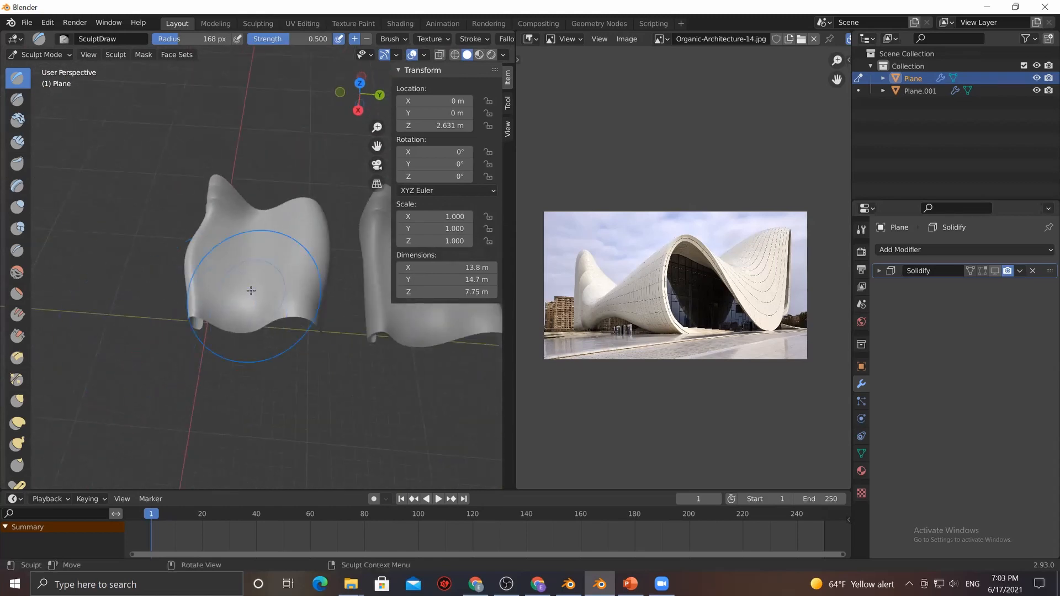
# Smooth the original shell's broad central surface between the bulging side and the wave crest
pyautogui.scroll(4, 237, 265)
pyautogui.scroll(-2, 188, 237)
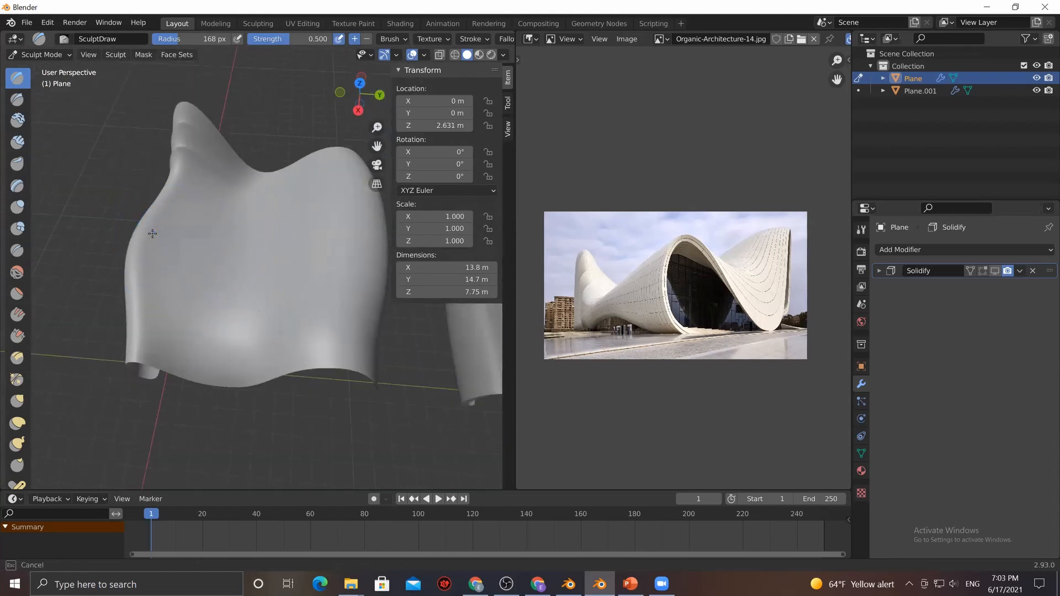
pyautogui.moveTo(240, 280)
pyautogui.mouseDown(button='middle')
pyautogui.moveTo(253, 229)
pyautogui.moveTo(354, 232)
pyautogui.moveTo(299, 292)
pyautogui.mouseUp(button='middle')
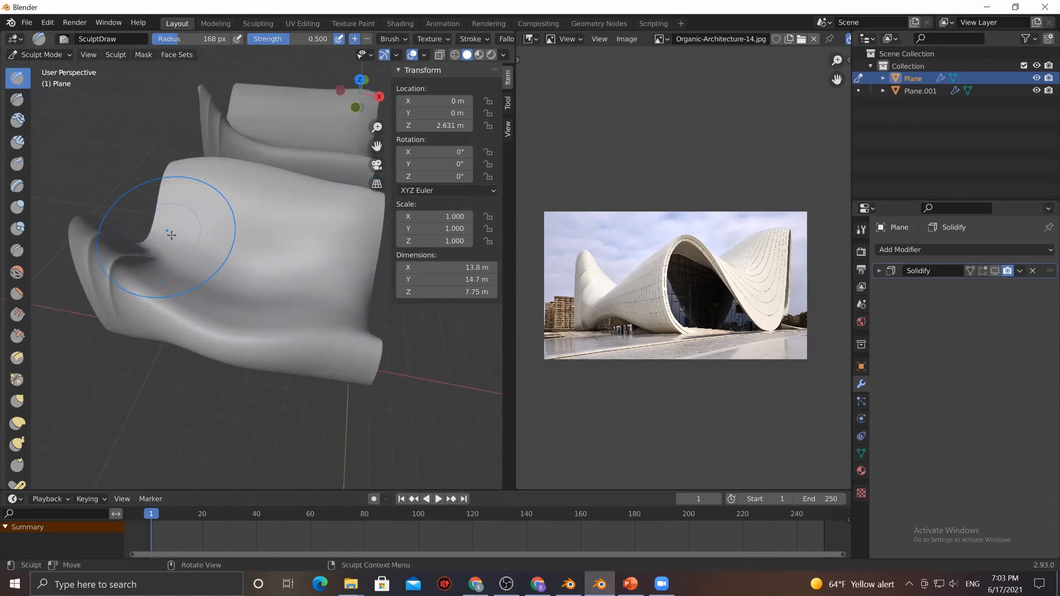
pyautogui.moveTo(217, 249)
pyautogui.mouseDown(button='middle')
pyautogui.moveTo(254, 265)
pyautogui.moveTo(298, 260)
pyautogui.moveTo(249, 263)
pyautogui.moveTo(217, 284)
pyautogui.moveTo(170, 275)
pyautogui.mouseUp(button='middle')
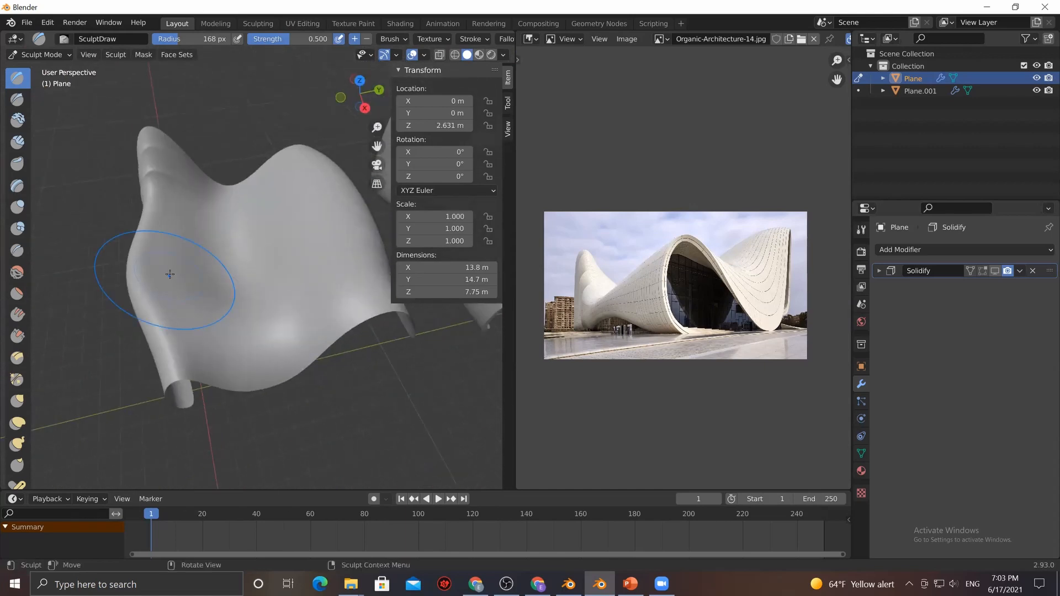
pyautogui.keyDown('shift'); pyautogui.moveTo(240, 241); pyautogui.dragTo(276, 254); pyautogui.keyUp('shift')
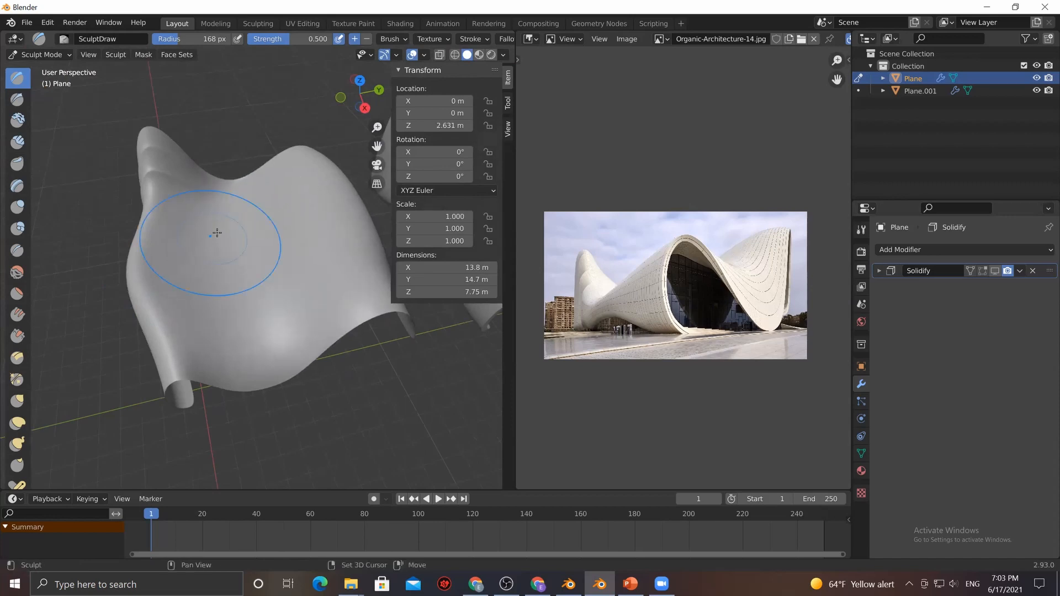
pyautogui.moveTo(227, 225)
pyautogui.mouseDown(button='middle')
pyautogui.moveTo(215, 260)
pyautogui.moveTo(236, 284)
pyautogui.mouseUp(button='middle')
pyautogui.moveTo(237, 283)
pyautogui.mouseDown()
pyautogui.moveTo(192, 290)
pyautogui.moveTo(267, 308)
pyautogui.mouseUp()
# Build up the shell's bulging side and the lower part of the tall ridged peak with Draw strokes
pyautogui.moveTo(244, 275); pyautogui.dragTo(203, 307, button='middle')
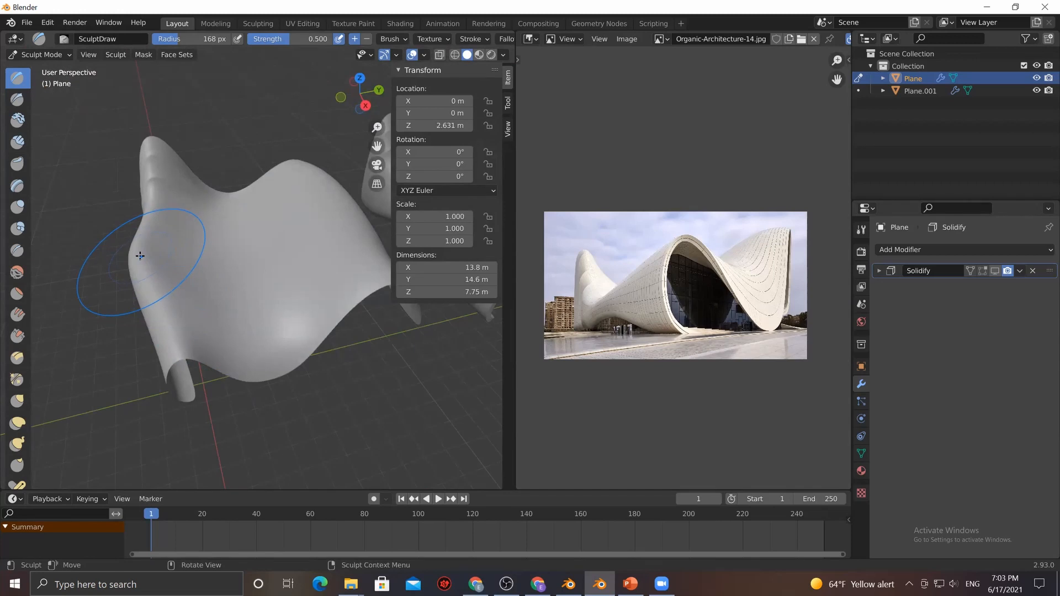
pyautogui.moveTo(132, 247); pyautogui.dragTo(142, 263)
pyautogui.moveTo(178, 316); pyautogui.dragTo(182, 315)
pyautogui.moveTo(281, 282)
pyautogui.mouseDown(button='middle')
pyautogui.moveTo(204, 267)
pyautogui.moveTo(212, 308)
pyautogui.moveTo(238, 315)
pyautogui.moveTo(260, 296)
pyautogui.moveTo(260, 258)
pyautogui.moveTo(236, 262)
pyautogui.mouseUp(button='middle')
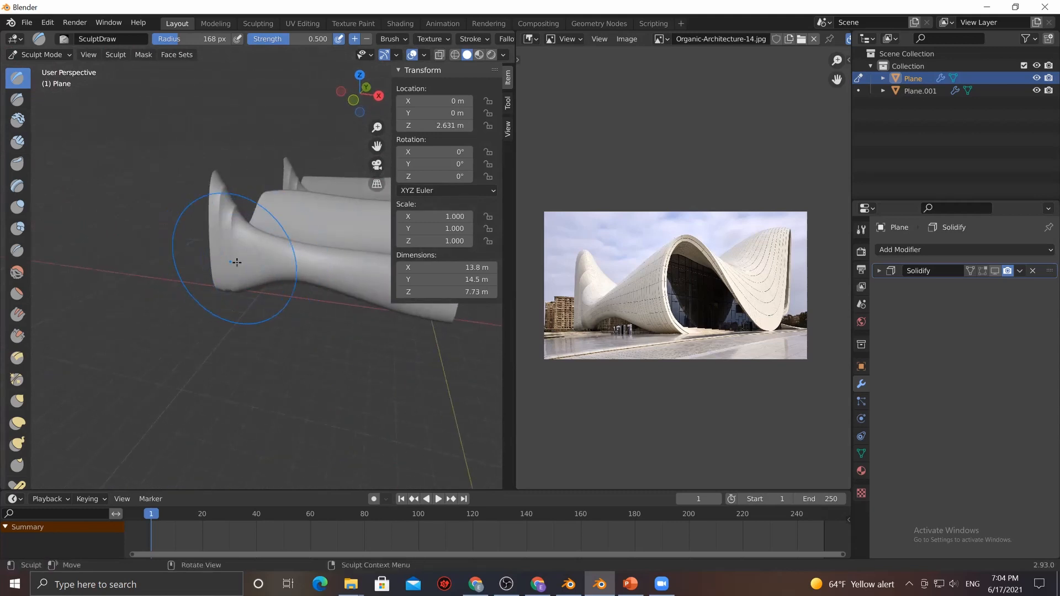
pyautogui.moveTo(225, 260); pyautogui.dragTo(257, 284)
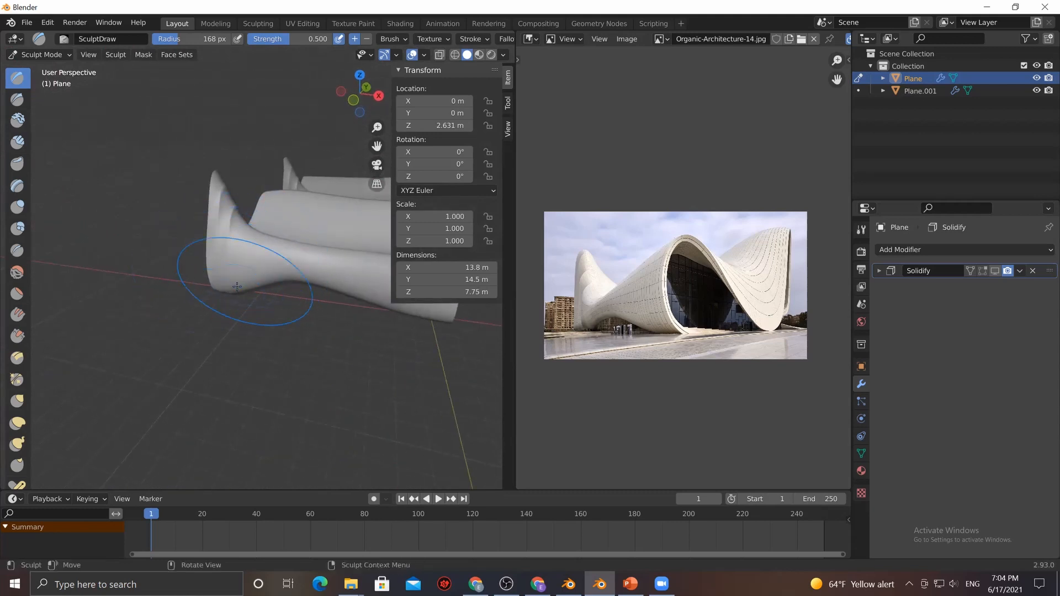
# Smooth the folds of the tall peak and the valley where it meets the shell's main wave
pyautogui.moveTo(225, 282); pyautogui.dragTo(255, 286, button='middle')
pyautogui.scroll(3, 255, 286)
pyautogui.moveTo(289, 241); pyautogui.dragTo(280, 239, button='middle')
pyautogui.keyDown('shift'); pyautogui.moveTo(258, 213); pyautogui.dragTo(264, 225); pyautogui.keyUp('shift')
pyautogui.keyDown('shift'); pyautogui.moveTo(255, 217); pyautogui.dragTo(211, 226); pyautogui.keyUp('shift')
pyautogui.scroll(-4, 222, 239)
pyautogui.moveTo(223, 239)
pyautogui.mouseDown(button='middle')
pyautogui.moveTo(282, 224)
pyautogui.moveTo(230, 261)
pyautogui.mouseUp(button='middle')
pyautogui.scroll(5, 214, 216)
pyautogui.moveTo(72, 201)
pyautogui.mouseDown(button='middle')
pyautogui.moveTo(216, 234)
pyautogui.moveTo(293, 213)
pyautogui.moveTo(275, 193)
pyautogui.moveTo(279, 201)
pyautogui.moveTo(170, 206)
pyautogui.moveTo(137, 220)
pyautogui.mouseUp(button='middle')
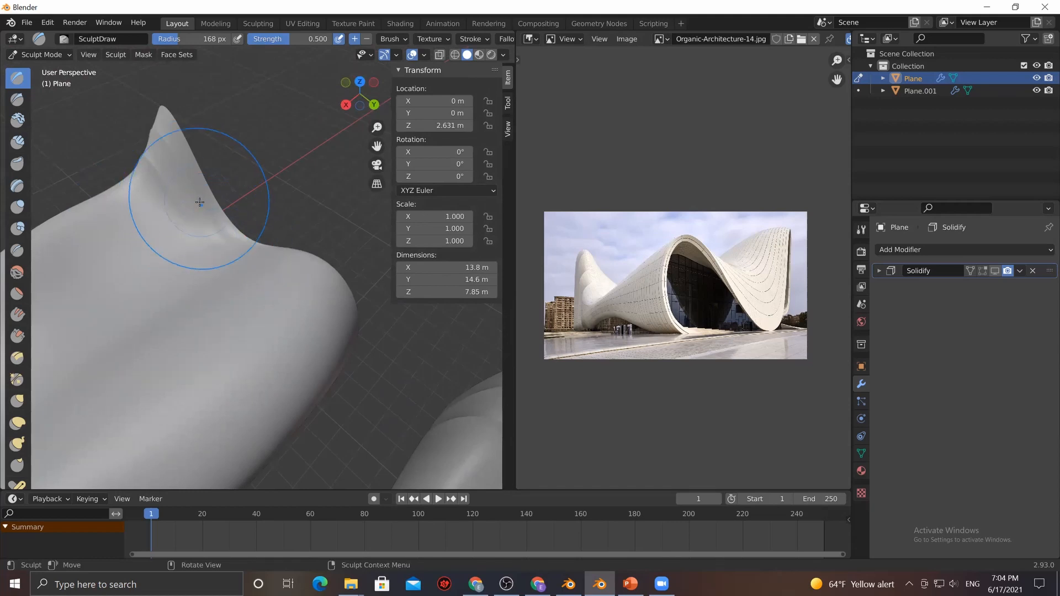
pyautogui.moveTo(208, 217); pyautogui.dragTo(259, 204, button='middle')
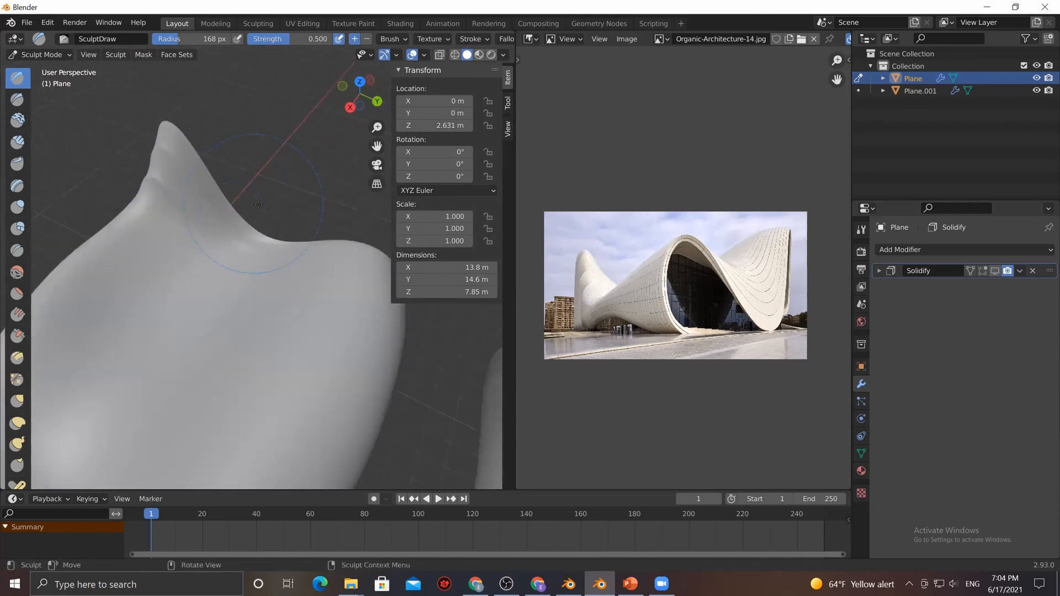
pyautogui.moveTo(250, 182)
pyautogui.keyDown('shift'); pyautogui.mouseDown()
pyautogui.moveTo(221, 201)
pyautogui.moveTo(222, 217)
pyautogui.moveTo(225, 206)
pyautogui.moveTo(299, 240)
pyautogui.mouseUp(); pyautogui.keyUp('shift')
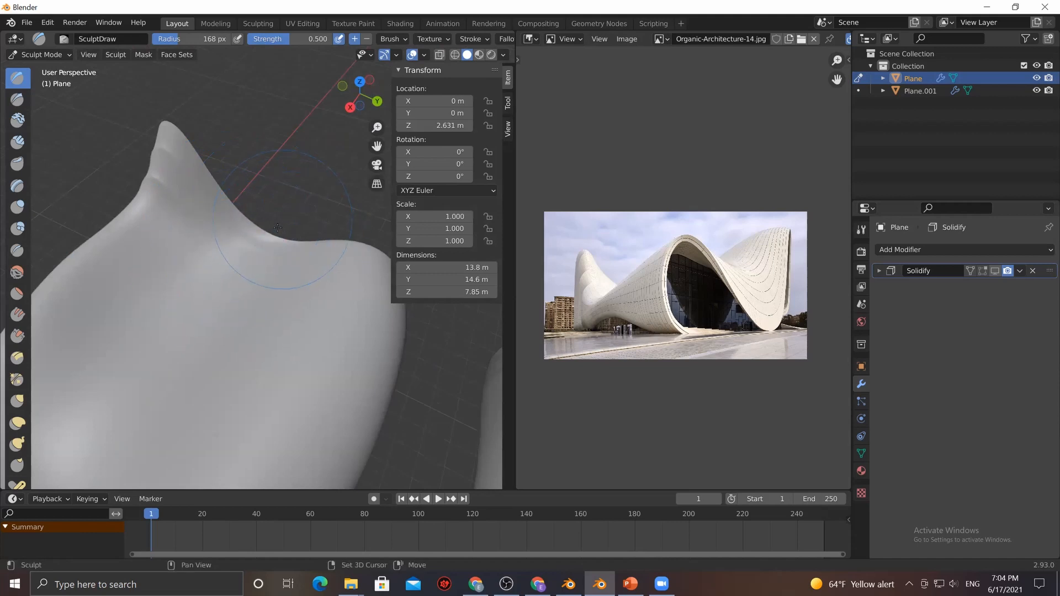
# Switch to the Flatten brush and flatten the crest of the original shell's broad wave
pyautogui.scroll(-6, 243, 267)
pyautogui.moveTo(272, 271)
pyautogui.mouseDown(button='middle')
pyautogui.moveTo(265, 249)
pyautogui.moveTo(140, 326)
pyautogui.mouseUp(button='middle')
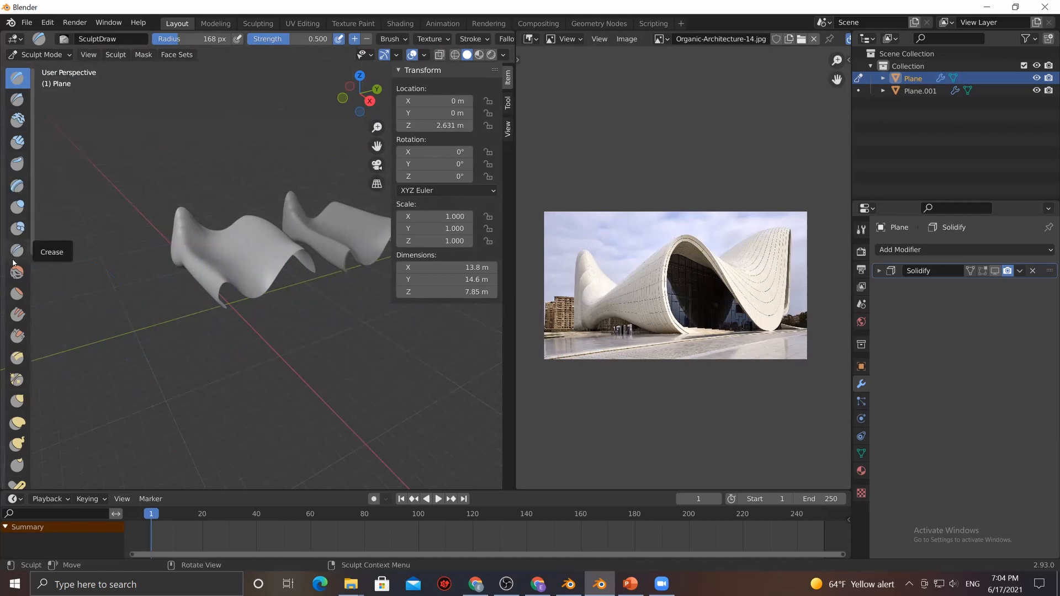
pyautogui.click(17, 293)
pyautogui.scroll(3, 301, 254)
pyautogui.moveTo(295, 249); pyautogui.dragTo(159, 243, button='middle')
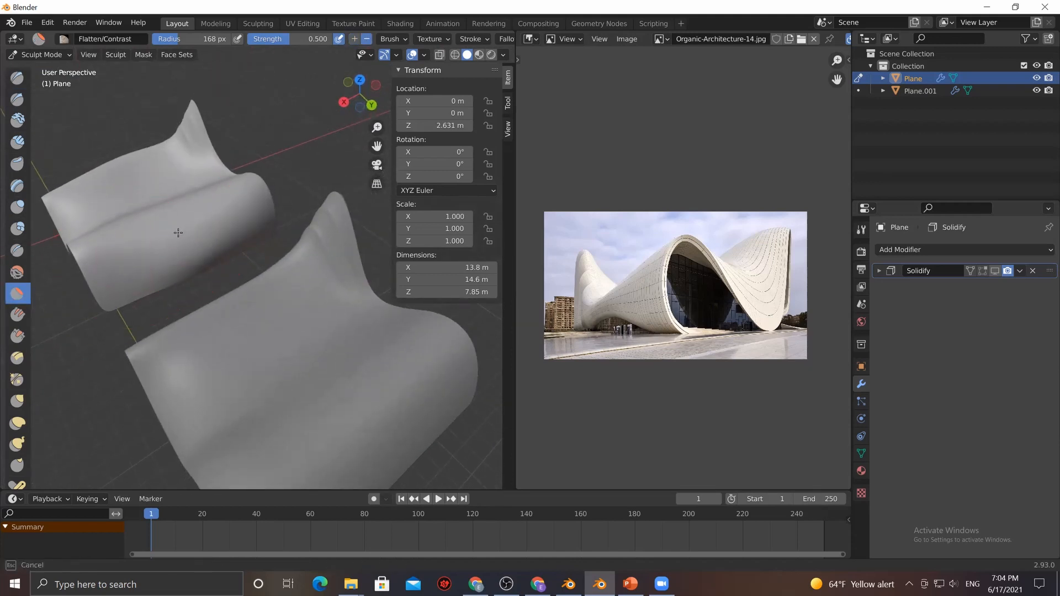
pyautogui.moveTo(218, 213)
pyautogui.mouseDown(button='middle')
pyautogui.moveTo(355, 301)
pyautogui.moveTo(226, 276)
pyautogui.moveTo(247, 271)
pyautogui.moveTo(255, 287)
pyautogui.moveTo(223, 212)
pyautogui.mouseUp(button='middle')
pyautogui.moveTo(223, 212); pyautogui.dragTo(260, 212)
# Continue flattening down the outer slope of the wave and across the shell's front portion
pyautogui.moveTo(275, 224); pyautogui.dragTo(283, 250, button='middle')
pyautogui.moveTo(326, 271); pyautogui.dragTo(309, 276)
pyautogui.moveTo(176, 290); pyautogui.dragTo(124, 305, button='middle')
pyautogui.moveTo(195, 304)
pyautogui.mouseDown()
pyautogui.moveTo(187, 290)
pyautogui.moveTo(241, 347)
pyautogui.moveTo(206, 332)
pyautogui.mouseUp()
pyautogui.moveTo(206, 331); pyautogui.dragTo(232, 407, button='middle')
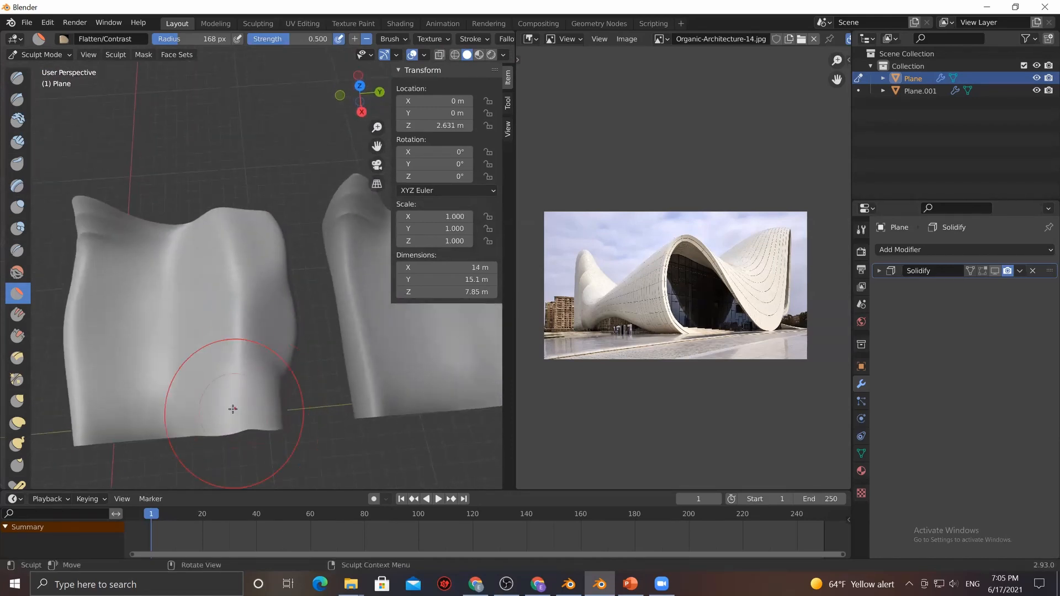
# Widen the 3D viewport and change its solid shading to MatCap lighting with the red clay material
pyautogui.moveTo(274, 351); pyautogui.dragTo(144, 324, button='middle')
pyautogui.moveTo(106, 248)
pyautogui.keyDown('shift'); pyautogui.mouseDown(button='middle')
pyautogui.moveTo(280, 280)
pyautogui.moveTo(220, 212)
pyautogui.mouseUp(button='middle'); pyautogui.keyUp('shift')
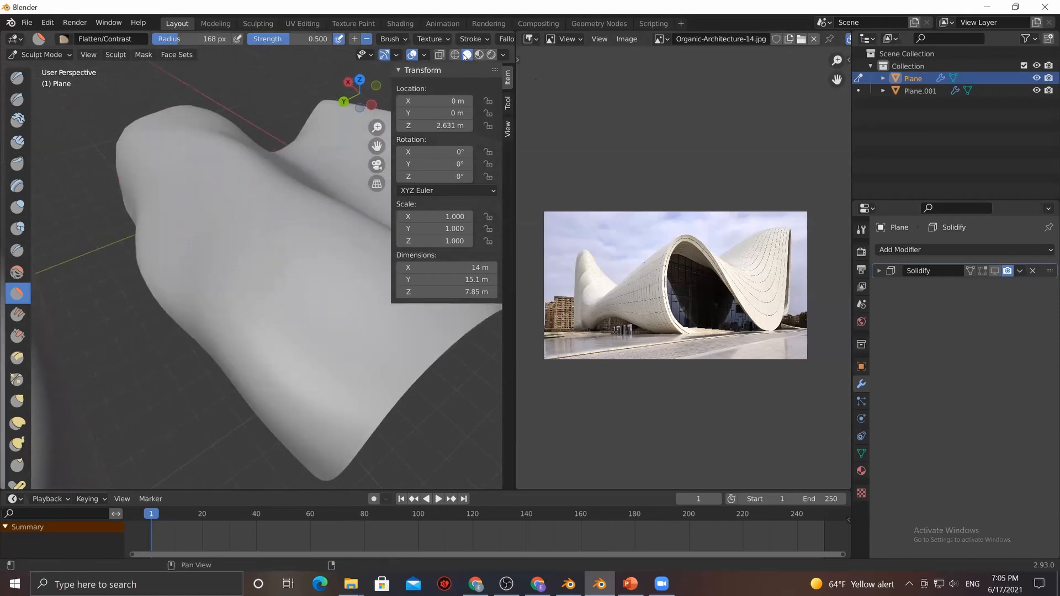
pyautogui.moveTo(514, 84); pyautogui.dragTo(599, 77)
pyautogui.click(588, 57)
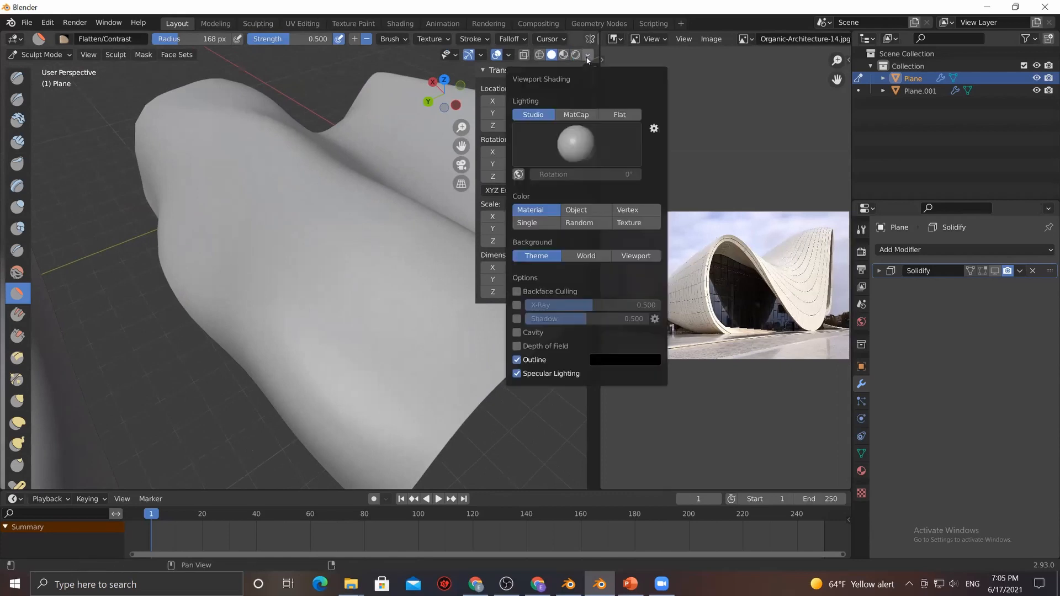
pyautogui.click(560, 136)
pyautogui.click(577, 115)
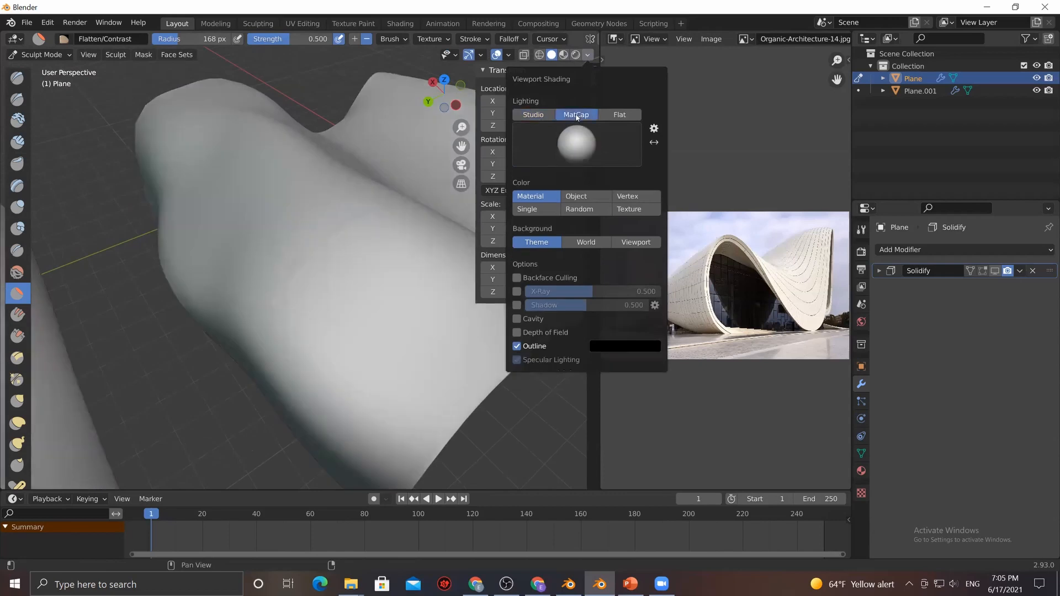
pyautogui.click(576, 142)
pyautogui.click(610, 187)
pyautogui.click(596, 155)
pyautogui.click(579, 230)
pyautogui.click(604, 137)
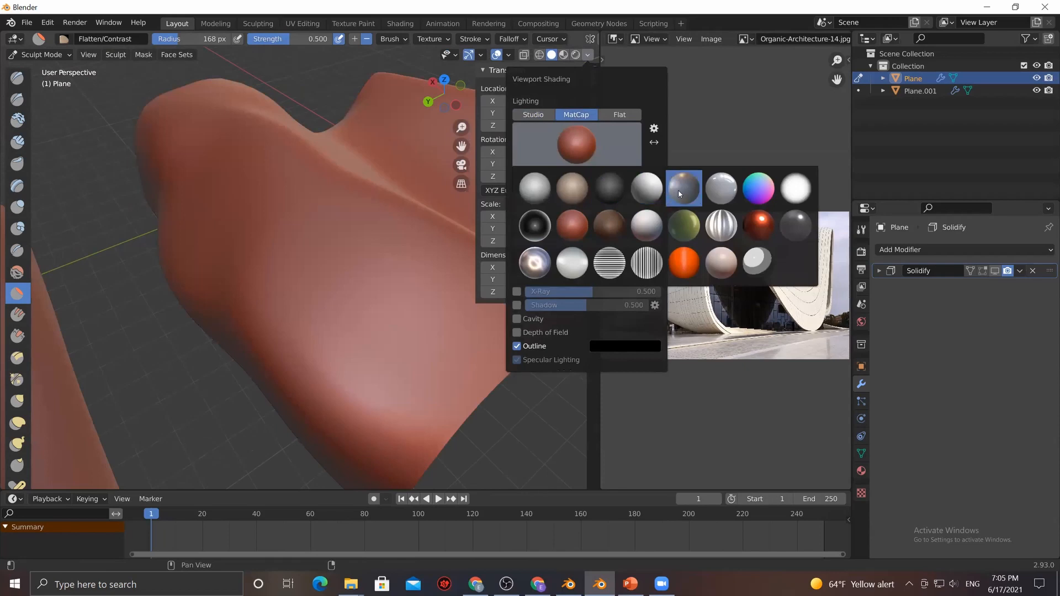
pyautogui.click(590, 56)
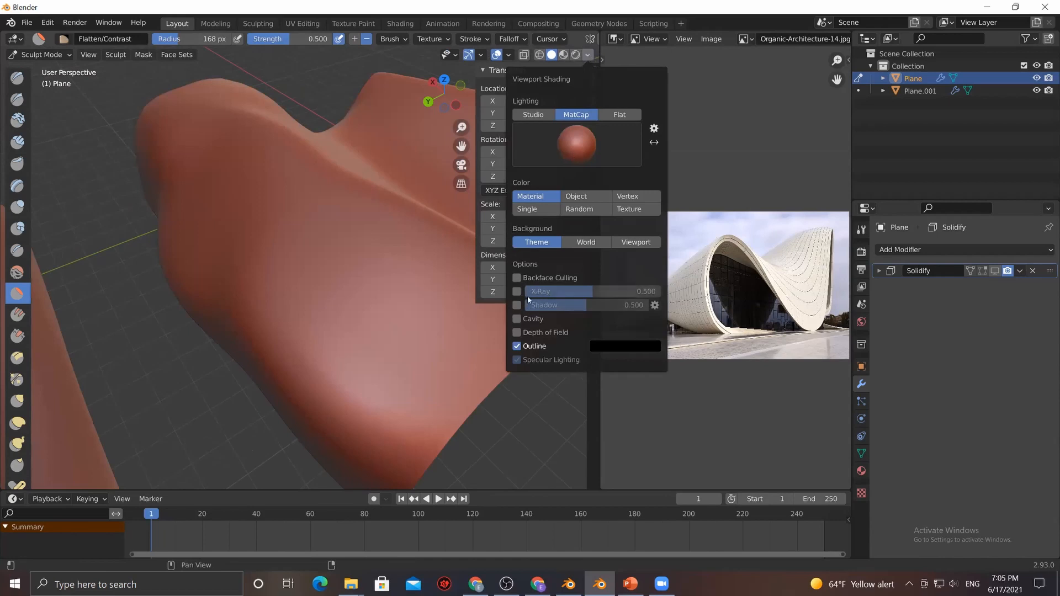
# Enable Cavity shading with type Both, set the screen-space ridge to 2.000 and adjust the world-space ridge and valley
pyautogui.click(517, 319)
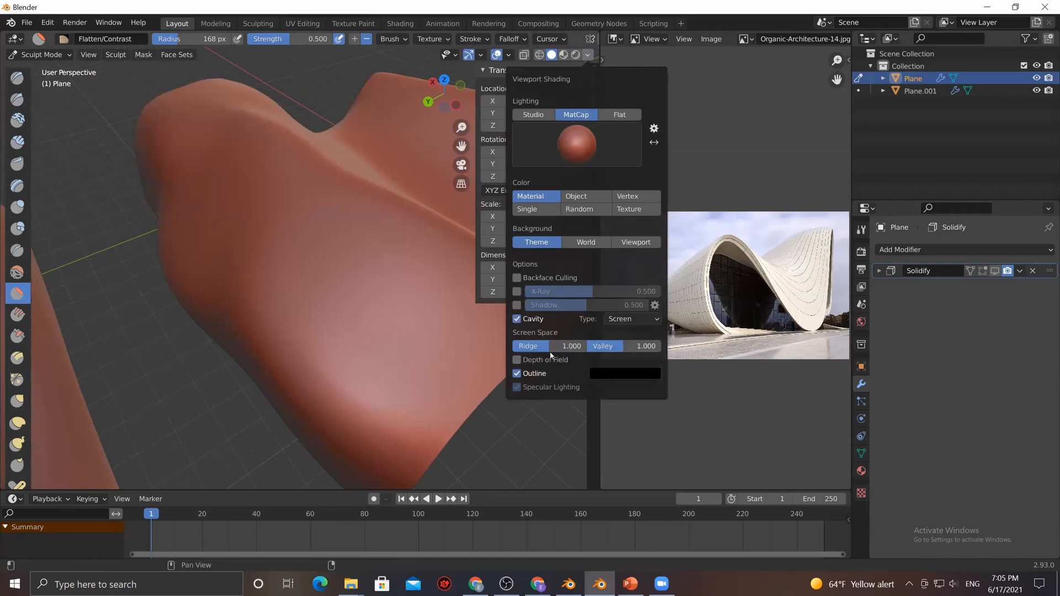
pyautogui.click(637, 324)
pyautogui.click(623, 333)
pyautogui.click(640, 320)
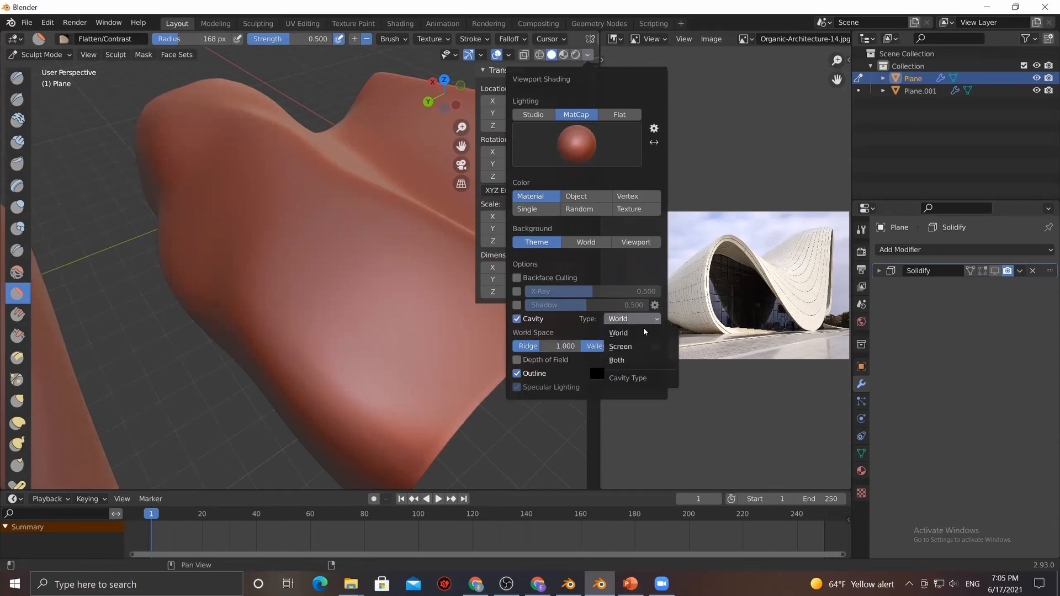
pyautogui.click(636, 361)
pyautogui.moveTo(546, 346); pyautogui.dragTo(576, 345)
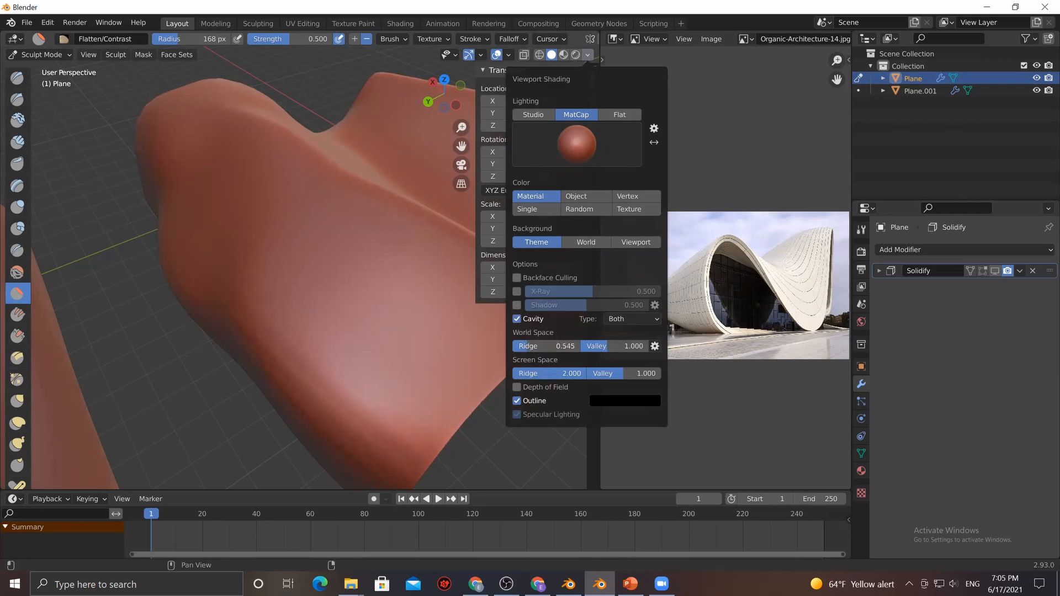
pyautogui.moveTo(583, 346); pyautogui.dragTo(620, 375)
# Flatten the uneven humps and dents across the upper surface of the original shell's wave
pyautogui.scroll(-4, 260, 273)
pyautogui.moveTo(237, 270)
pyautogui.mouseDown(button='middle')
pyautogui.moveTo(350, 282)
pyautogui.moveTo(244, 239)
pyautogui.moveTo(353, 249)
pyautogui.moveTo(319, 296)
pyautogui.moveTo(133, 232)
pyautogui.moveTo(232, 199)
pyautogui.moveTo(320, 188)
pyautogui.moveTo(247, 300)
pyautogui.mouseUp(button='middle')
pyautogui.scroll(5, 134, 209)
pyautogui.scroll(-5, 134, 208)
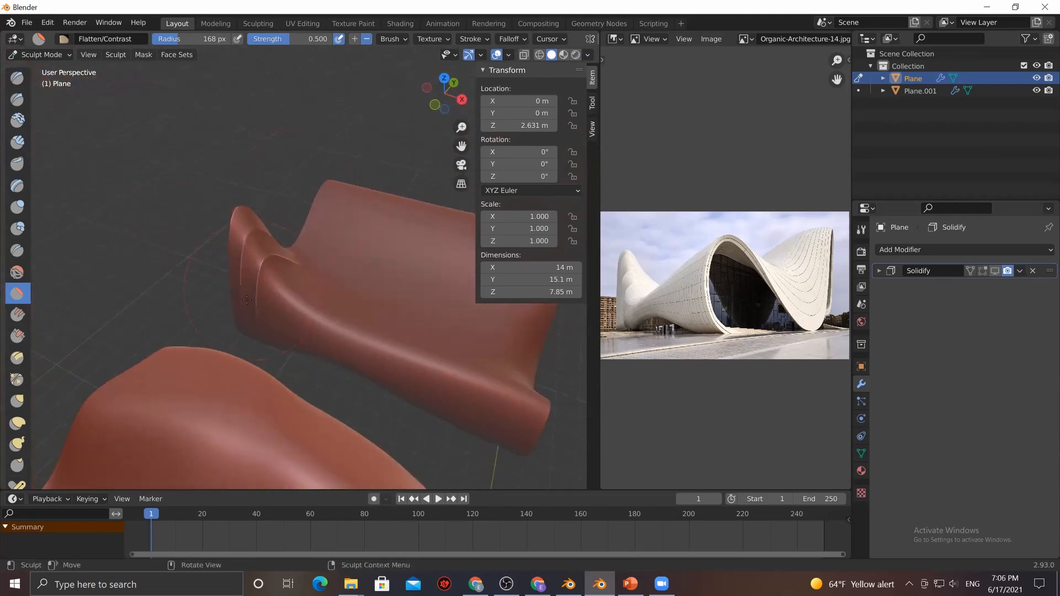
pyautogui.scroll(2, 242, 308)
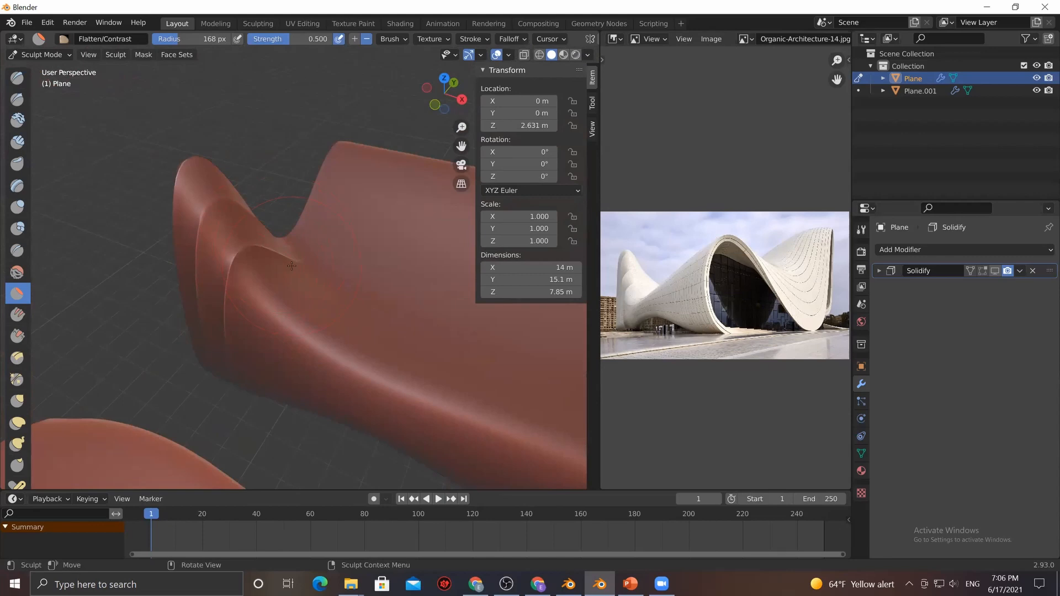
pyautogui.moveTo(258, 259)
pyautogui.mouseDown(button='middle')
pyautogui.moveTo(330, 275)
pyautogui.moveTo(354, 297)
pyautogui.mouseUp(button='middle')
pyautogui.moveTo(353, 297)
pyautogui.mouseDown()
pyautogui.moveTo(366, 253)
pyautogui.moveTo(353, 277)
pyautogui.mouseUp()
pyautogui.moveTo(357, 259); pyautogui.dragTo(301, 260, button='middle')
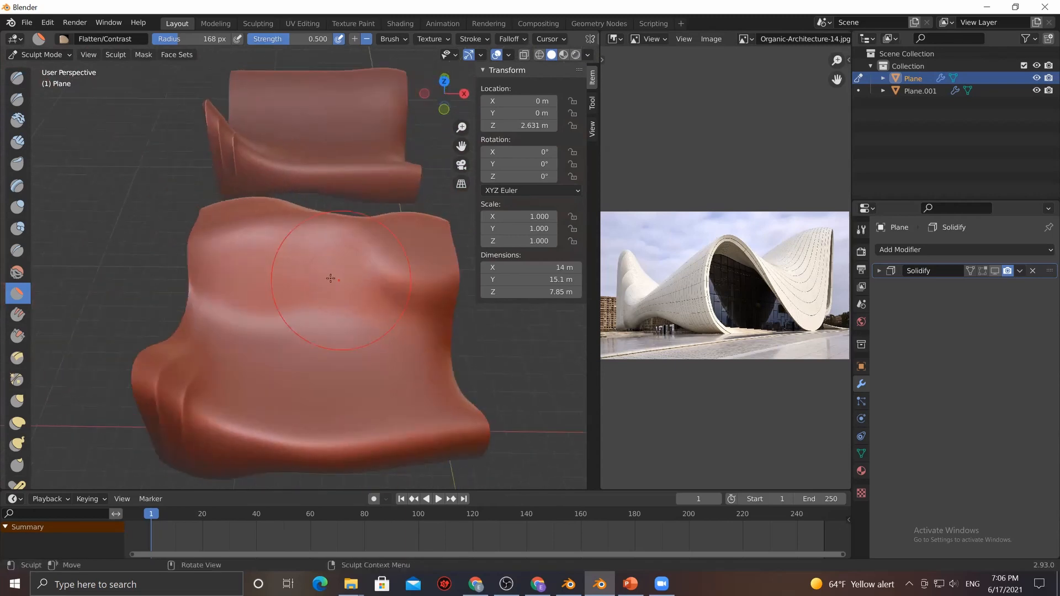
pyautogui.moveTo(308, 260); pyautogui.dragTo(267, 255)
pyautogui.moveTo(414, 334); pyautogui.dragTo(388, 315)
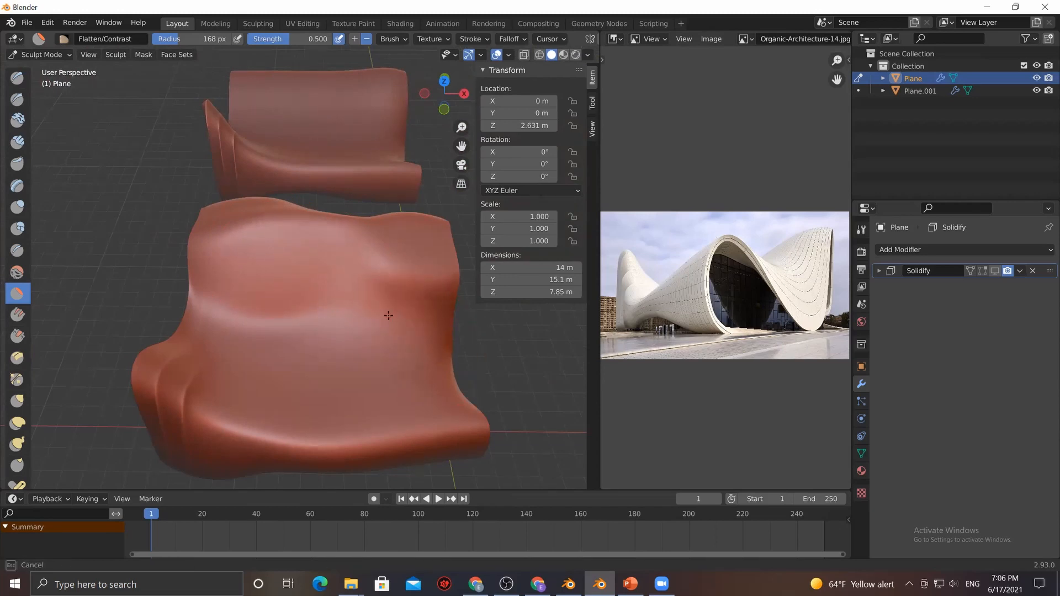
# Check the original shell beside its duplicate and switch to the Grab brush
pyautogui.moveTo(394, 295)
pyautogui.mouseDown(button='middle')
pyautogui.moveTo(217, 244)
pyautogui.moveTo(249, 255)
pyautogui.moveTo(399, 255)
pyautogui.moveTo(313, 257)
pyautogui.moveTo(348, 337)
pyautogui.moveTo(270, 290)
pyautogui.moveTo(245, 236)
pyautogui.mouseUp(button='middle')
pyautogui.moveTo(419, 215)
pyautogui.keyDown('shift'); pyautogui.mouseDown(button='middle')
pyautogui.moveTo(371, 228)
pyautogui.moveTo(284, 218)
pyautogui.moveTo(208, 234)
pyautogui.moveTo(271, 283)
pyautogui.moveTo(253, 300)
pyautogui.moveTo(231, 219)
pyautogui.moveTo(222, 292)
pyautogui.moveTo(253, 262)
pyautogui.moveTo(250, 273)
pyautogui.mouseUp(button='middle'); pyautogui.keyUp('shift')
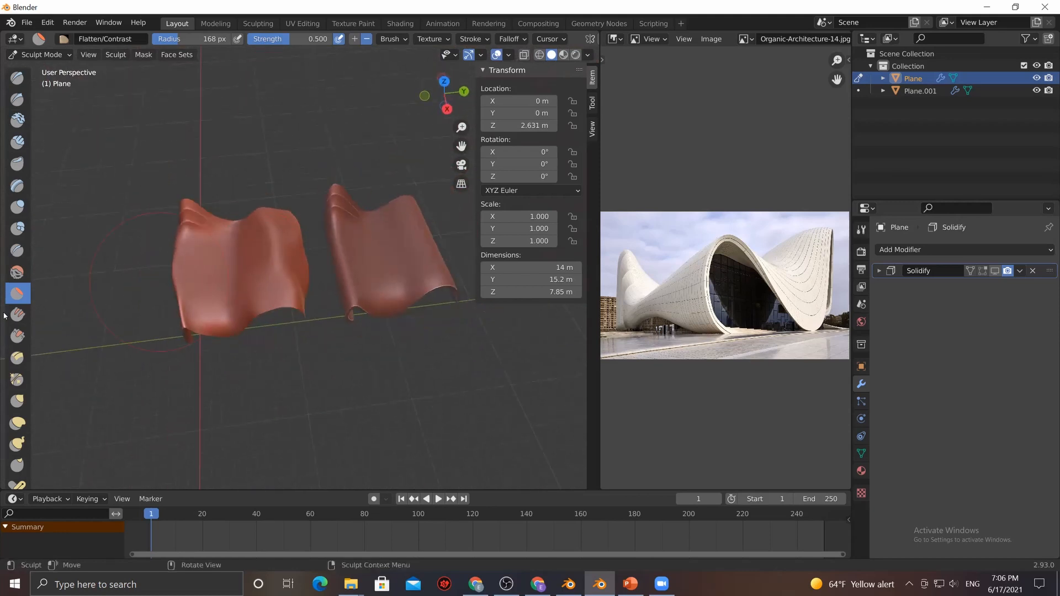
pyautogui.scroll(-1, 21, 422)
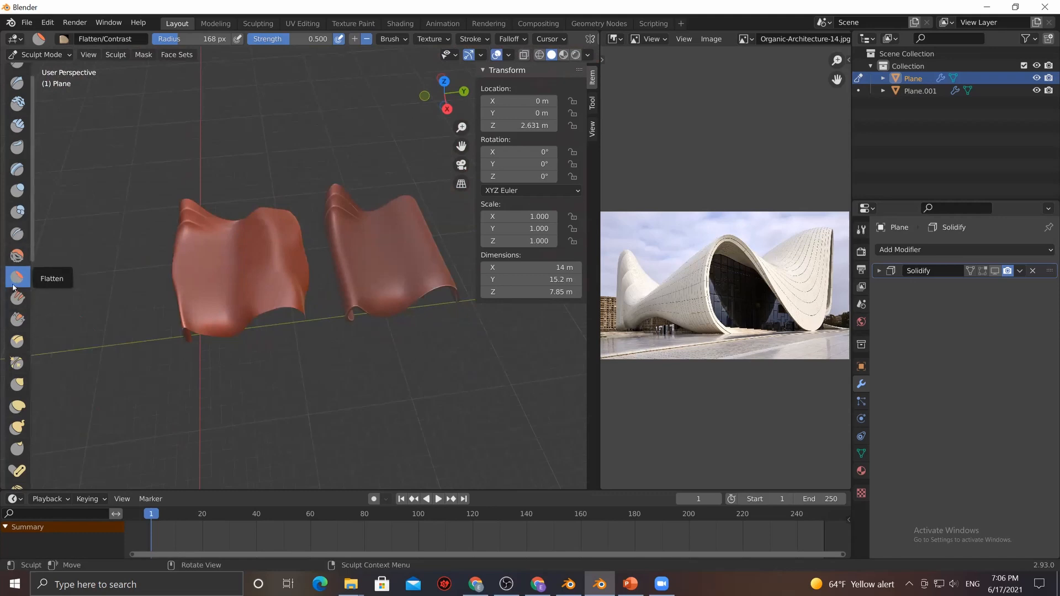
pyautogui.click(16, 395)
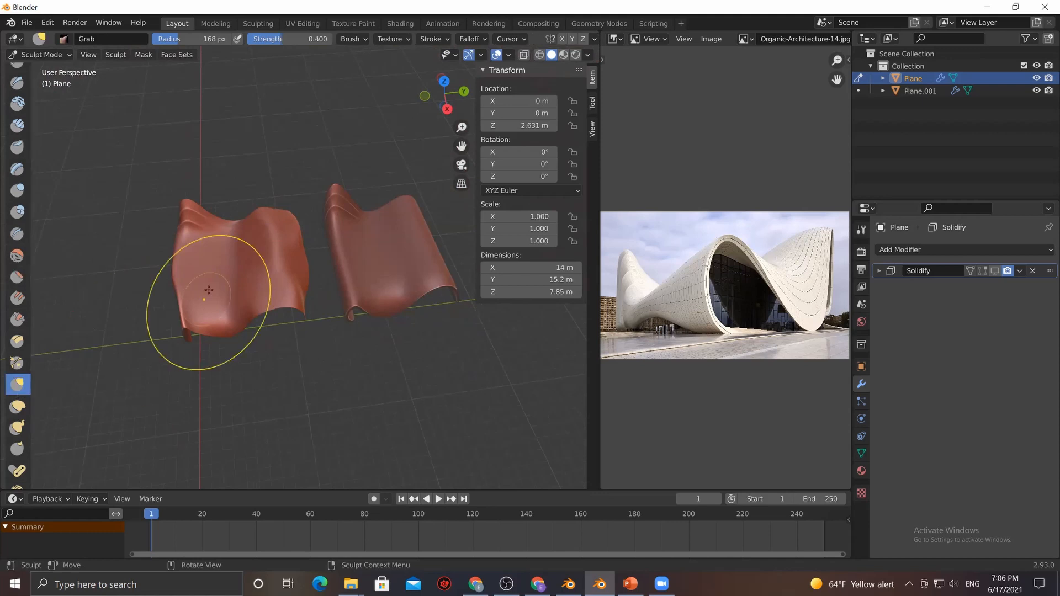
# Pull the upper surface, crests and edges of the original shell upward and outward with the Grab brush to exaggerate its wave
pyautogui.scroll(3, 213, 295)
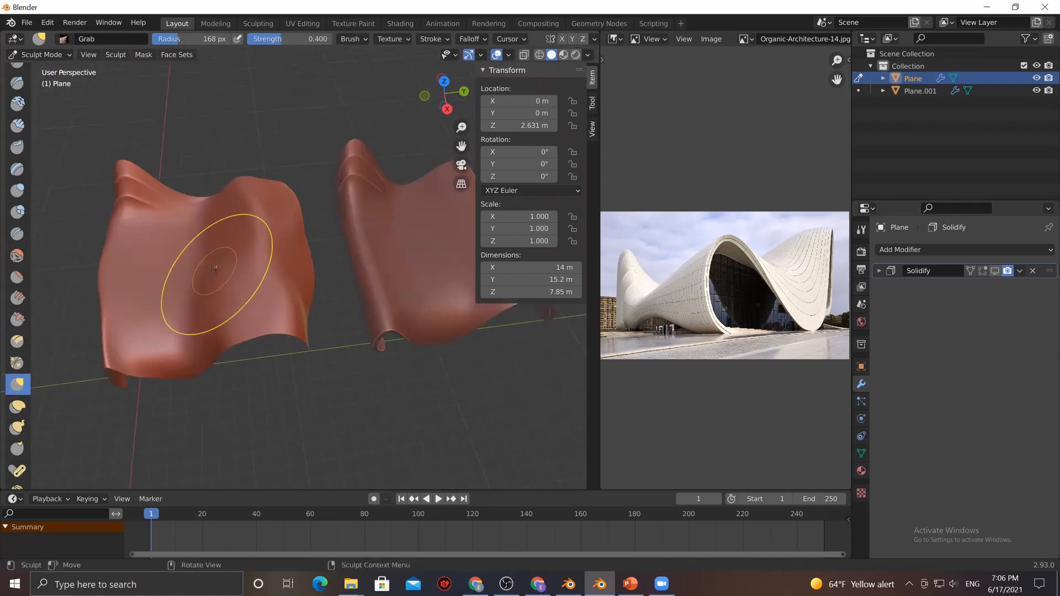
pyautogui.moveTo(235, 267); pyautogui.dragTo(231, 242, button='middle')
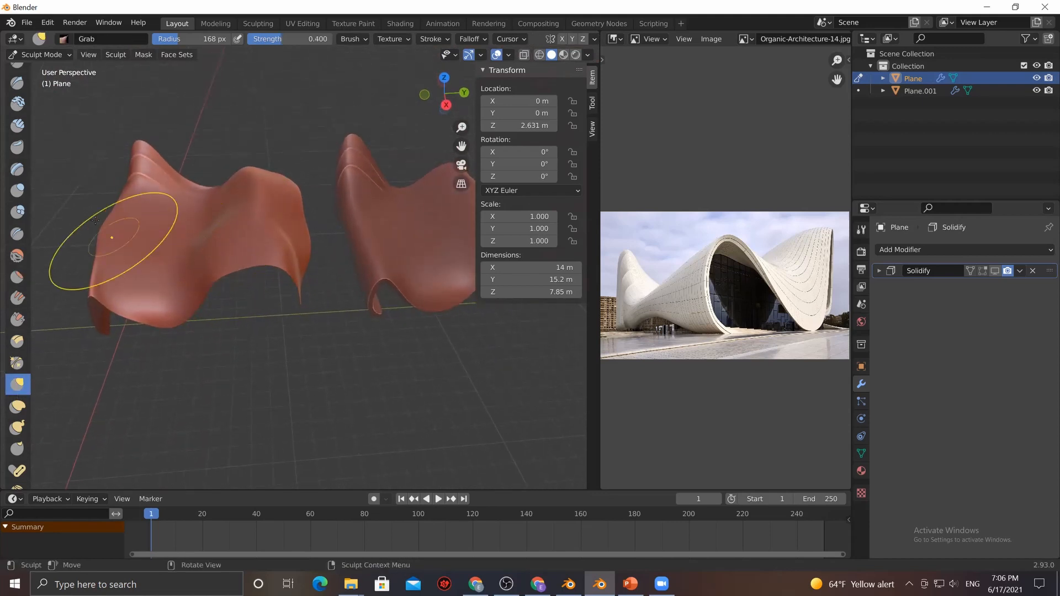
pyautogui.scroll(1, 3, 146)
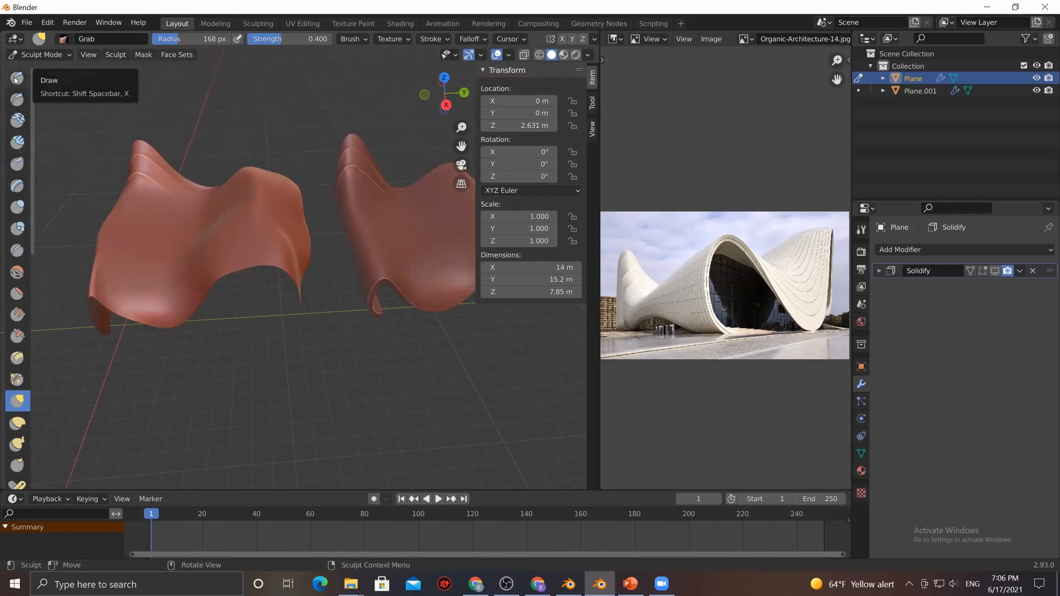
pyautogui.moveTo(235, 245)
pyautogui.mouseDown(button='middle')
pyautogui.moveTo(265, 234)
pyautogui.moveTo(216, 254)
pyautogui.moveTo(218, 242)
pyautogui.moveTo(291, 246)
pyautogui.mouseUp(button='middle')
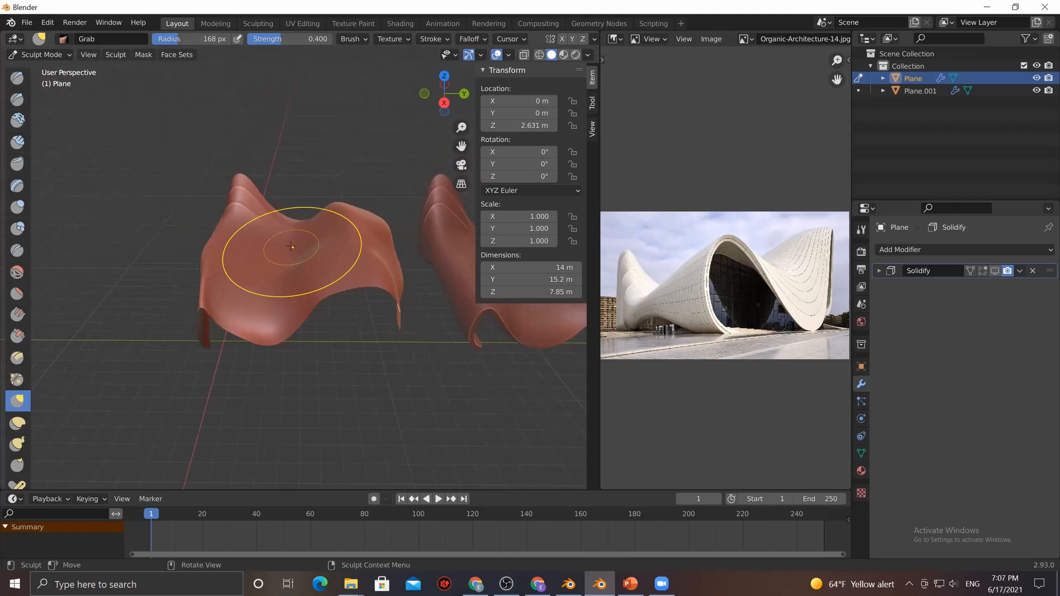
pyautogui.moveTo(293, 248); pyautogui.dragTo(271, 209)
pyautogui.moveTo(236, 253); pyautogui.dragTo(237, 250)
pyautogui.moveTo(247, 212); pyautogui.dragTo(240, 208)
pyautogui.moveTo(353, 230); pyautogui.dragTo(377, 225)
pyautogui.moveTo(377, 225); pyautogui.dragTo(387, 210)
pyautogui.moveTo(380, 228)
pyautogui.mouseDown()
pyautogui.moveTo(342, 186)
pyautogui.moveTo(403, 221)
pyautogui.mouseUp()
pyautogui.moveTo(346, 263); pyautogui.dragTo(345, 246, button='middle')
pyautogui.moveTo(367, 237)
pyautogui.mouseDown()
pyautogui.moveTo(374, 228)
pyautogui.moveTo(345, 192)
pyautogui.moveTo(184, 245)
pyautogui.mouseUp()
pyautogui.moveTo(231, 269); pyautogui.dragTo(279, 265, button='middle')
pyautogui.moveTo(277, 264); pyautogui.dragTo(286, 265)
pyautogui.moveTo(286, 265); pyautogui.dragTo(273, 272, button='middle')
pyautogui.moveTo(274, 273); pyautogui.dragTo(260, 274)
pyautogui.moveTo(226, 225); pyautogui.dragTo(203, 227)
pyautogui.moveTo(203, 227); pyautogui.dragTo(263, 225, button='middle')
pyautogui.moveTo(275, 218)
pyautogui.mouseDown()
pyautogui.moveTo(233, 166)
pyautogui.moveTo(237, 142)
pyautogui.mouseUp()
pyautogui.moveTo(237, 142)
pyautogui.mouseDown(button='middle')
pyautogui.moveTo(261, 343)
pyautogui.moveTo(332, 345)
pyautogui.mouseUp(button='middle')
# Return to Object Mode and move the sculpted shell about 34.9 m along Y, past its duplicate
pyautogui.press('Tab')
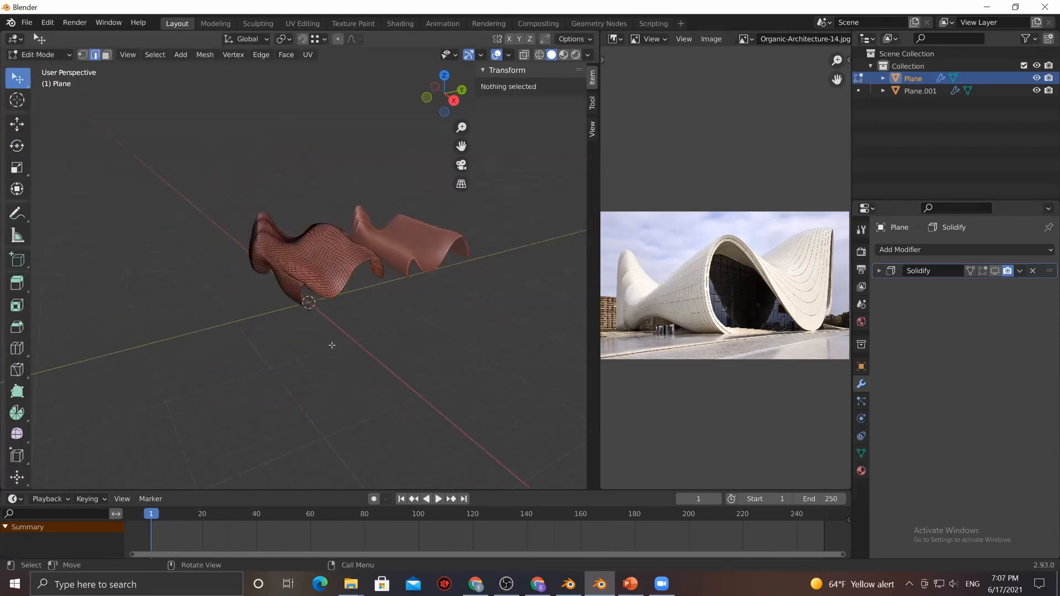
pyautogui.press('Tab')
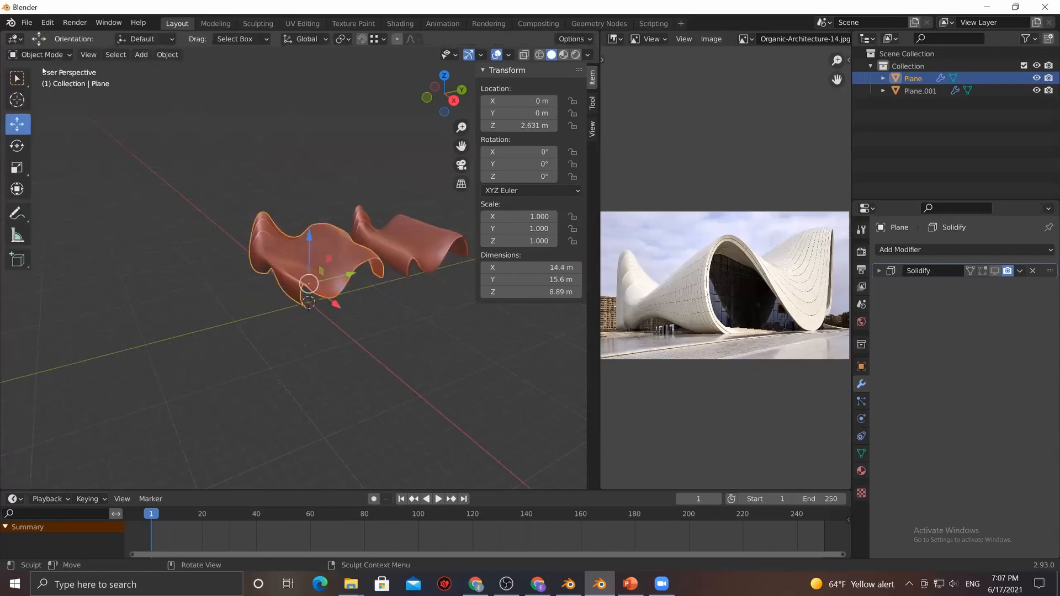
pyautogui.click(184, 305)
pyautogui.moveTo(313, 376); pyautogui.dragTo(334, 308, button='middle')
pyautogui.click(257, 303)
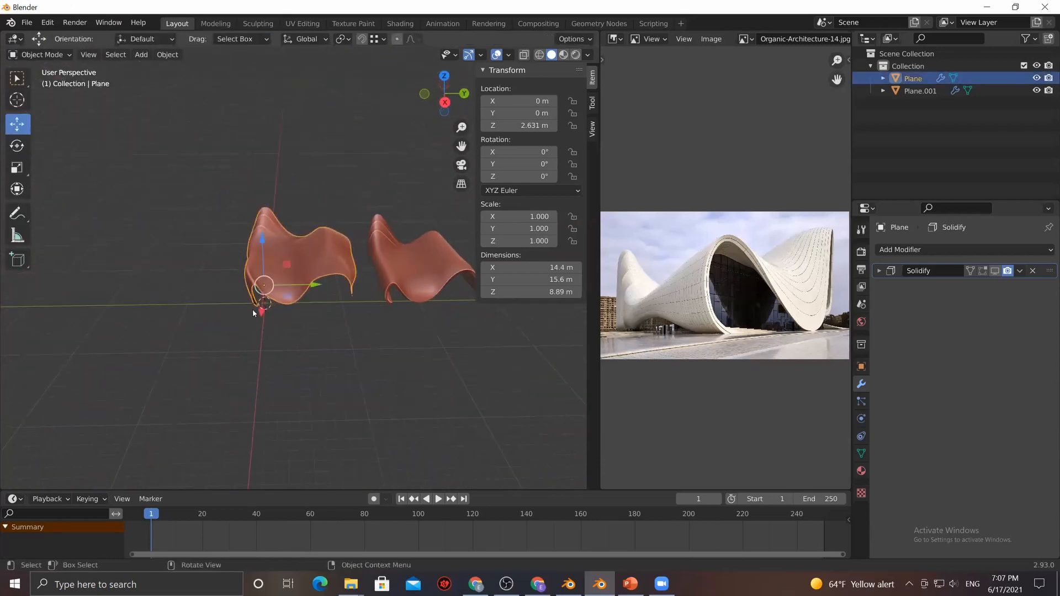
pyautogui.press('ctrl+KP_1')
pyautogui.moveTo(261, 321)
pyautogui.mouseDown(button='middle')
pyautogui.moveTo(383, 366)
pyautogui.moveTo(247, 299)
pyautogui.moveTo(219, 304)
pyautogui.mouseUp(button='middle')
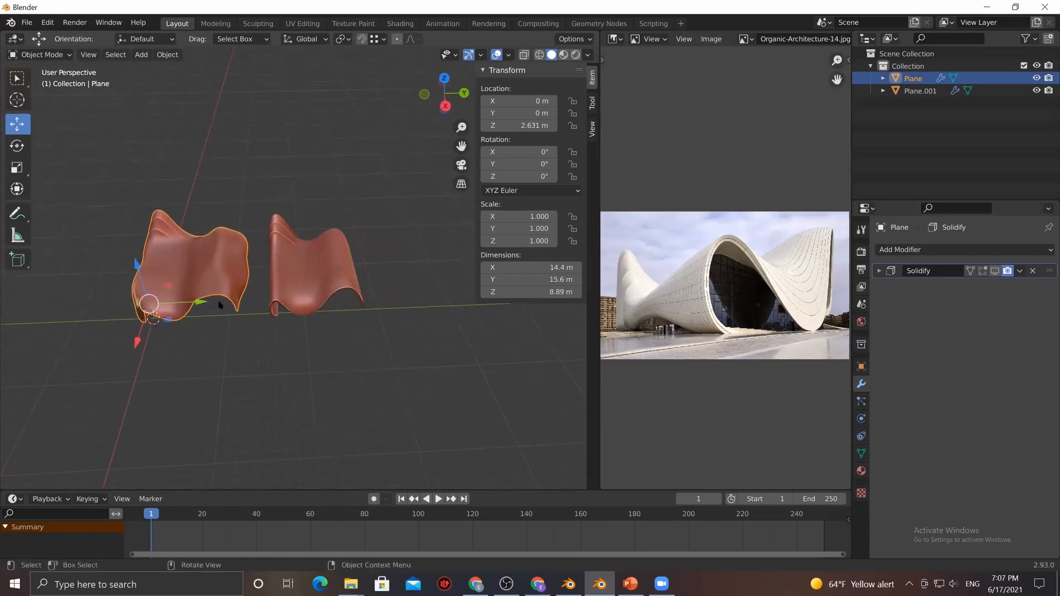
pyautogui.moveTo(377, 306); pyautogui.dragTo(467, 300)
pyautogui.press('q')
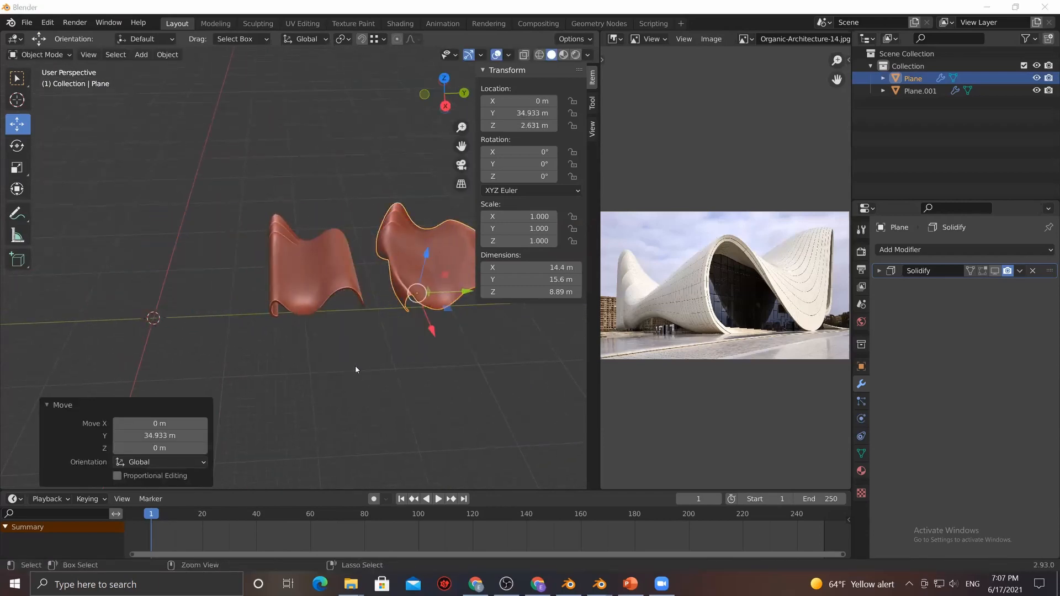
# Save the scene in the Documents folder as organicmodeling.blend
pyautogui.hotkey('ctrl', 's')
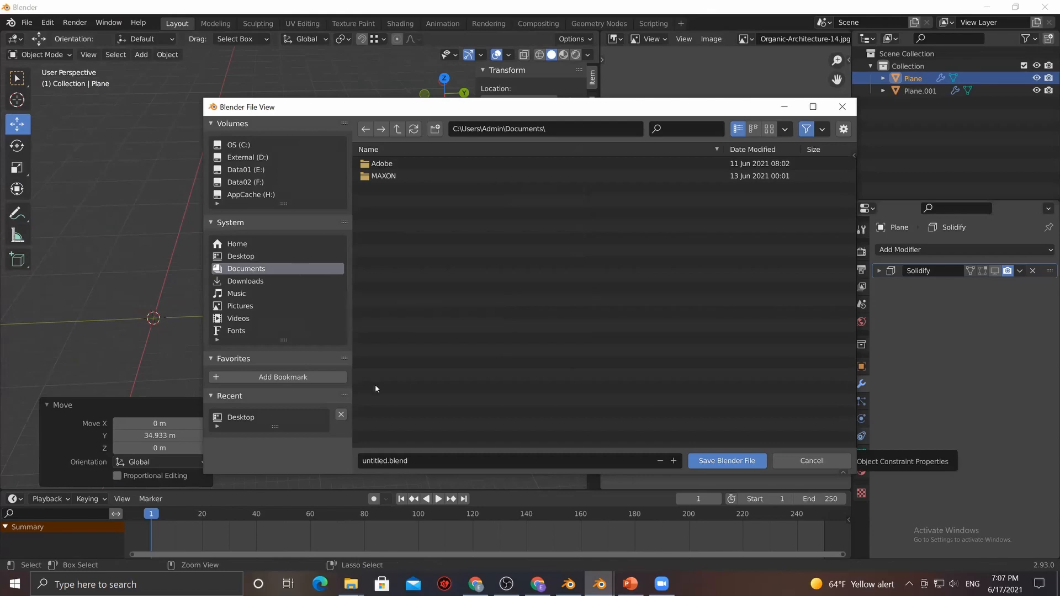
pyautogui.click(458, 461)
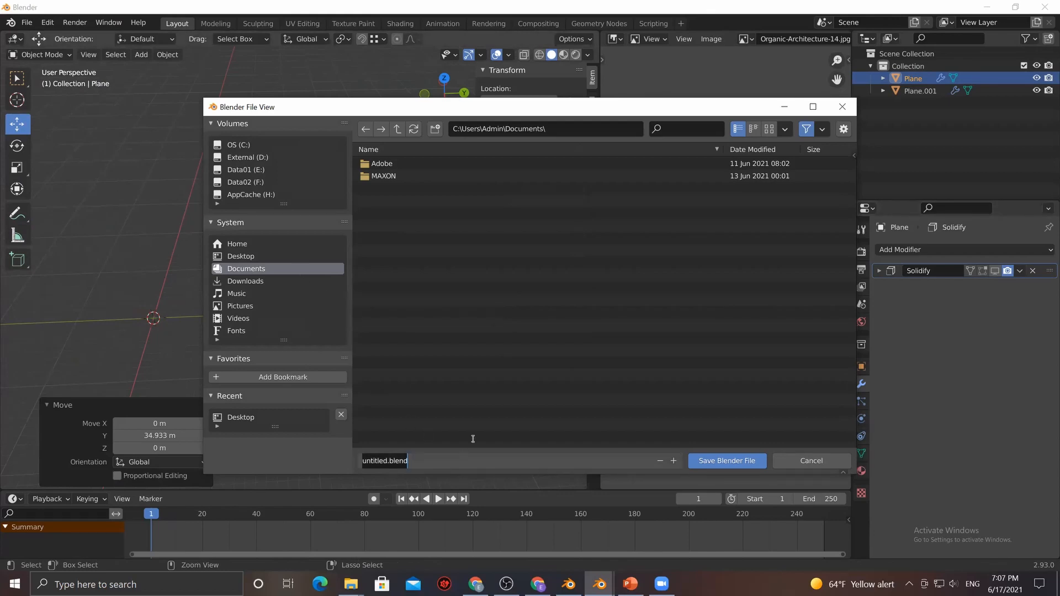
pyautogui.write('w')
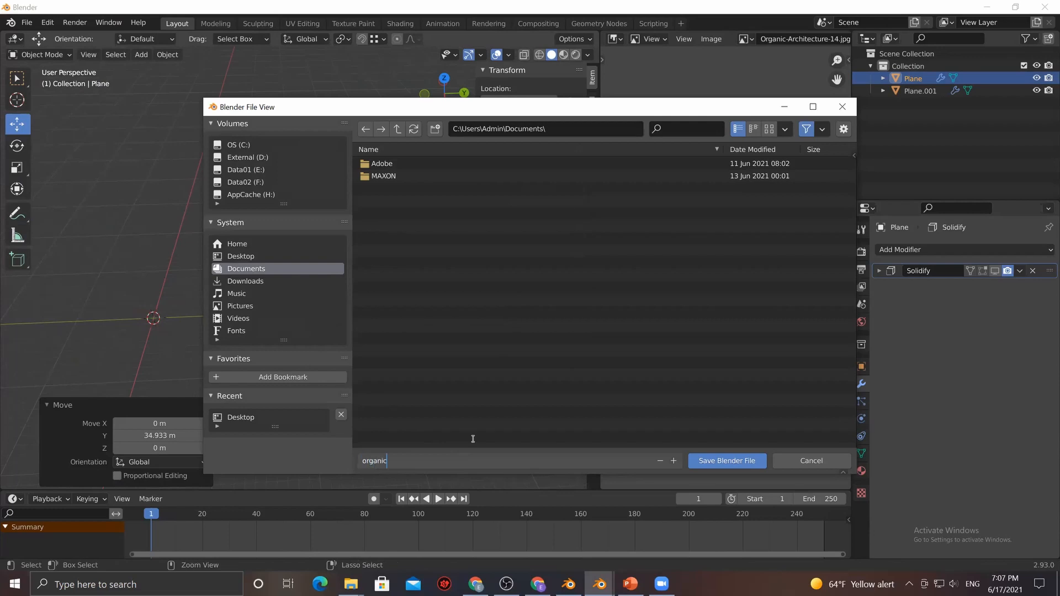
pyautogui.press('Return')
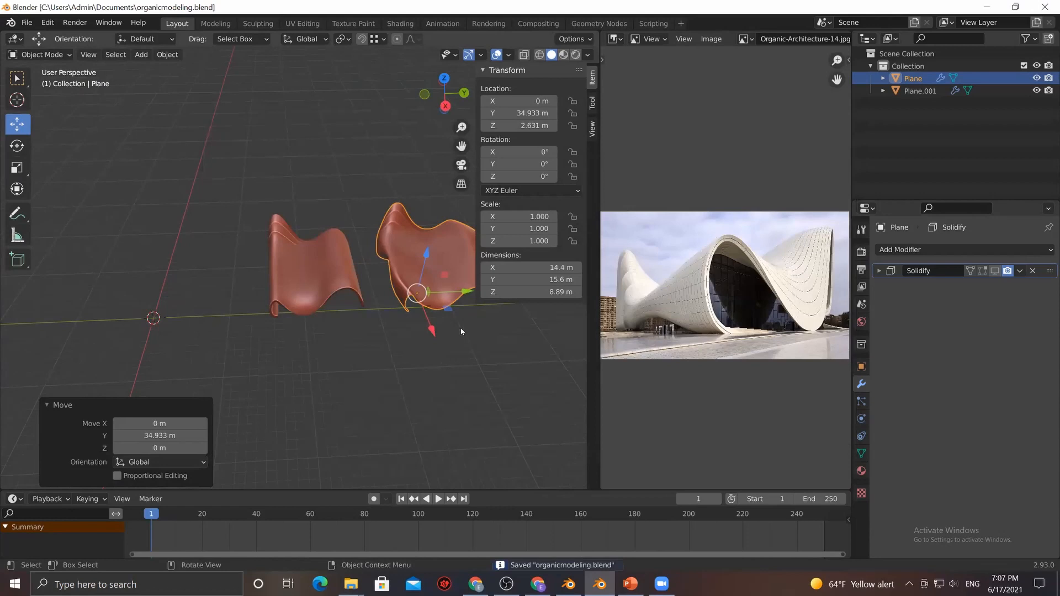
# Examine the two shells side by side, and the raised peaks and bulges of the sculpted grid in the other scene
pyautogui.click(322, 353)
pyautogui.keyDown('shift'); pyautogui.moveTo(357, 364); pyautogui.dragTo(360, 393, button='middle'); pyautogui.keyUp('shift')
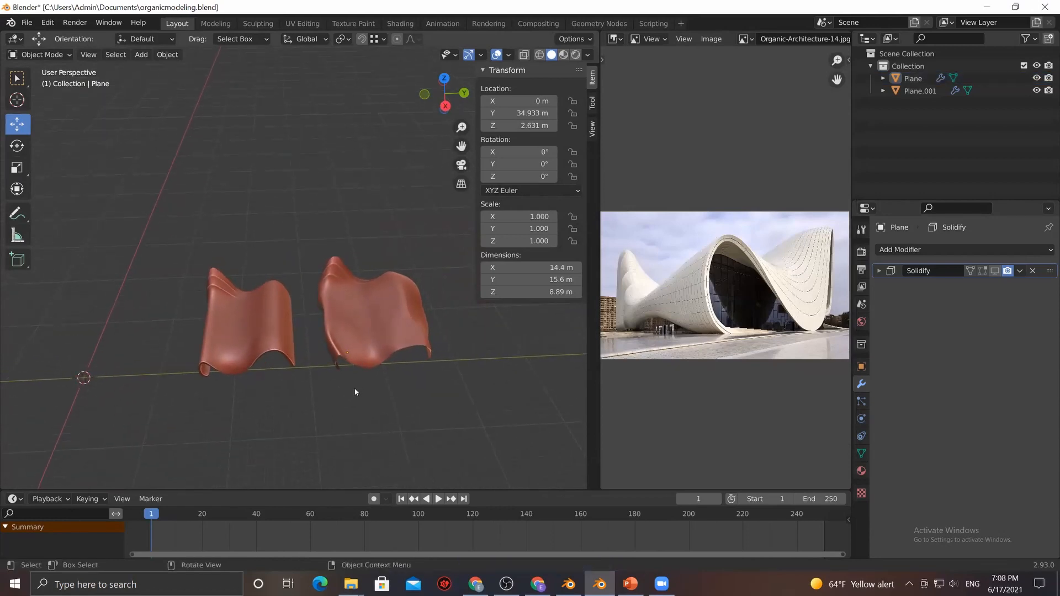
pyautogui.moveTo(345, 397); pyautogui.dragTo(349, 391, button='middle')
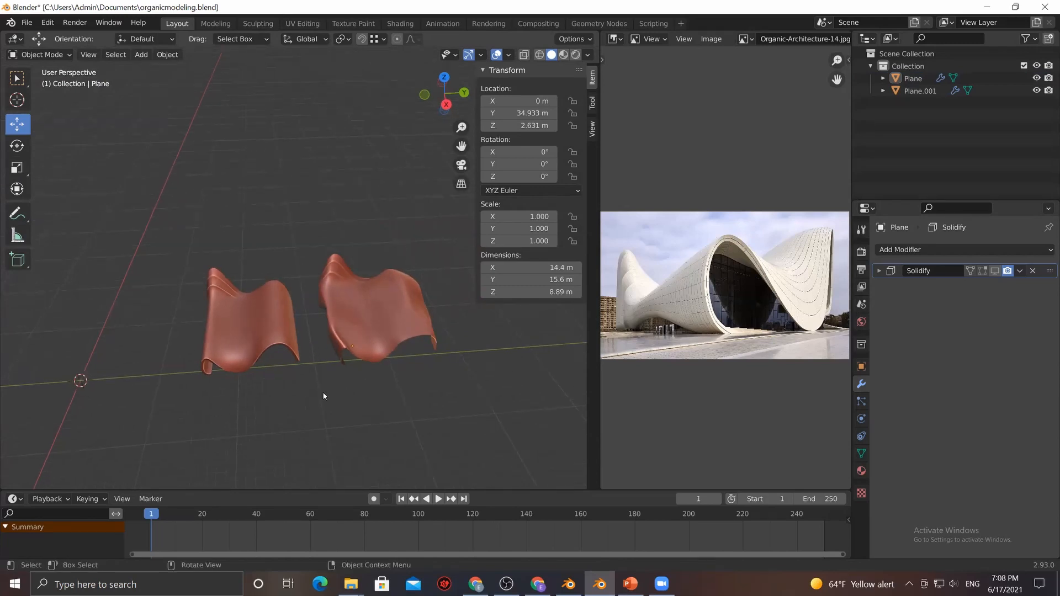
pyautogui.keyDown('shift'); pyautogui.moveTo(208, 403); pyautogui.dragTo(361, 365, button='middle'); pyautogui.keyUp('shift')
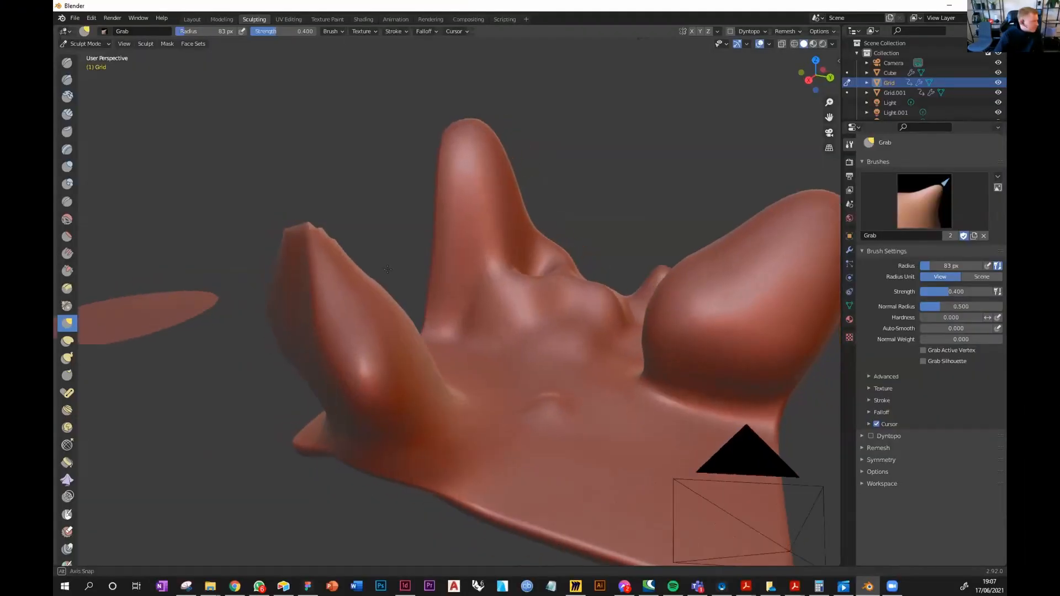
pyautogui.moveTo(464, 282); pyautogui.dragTo(480, 276, button='middle')
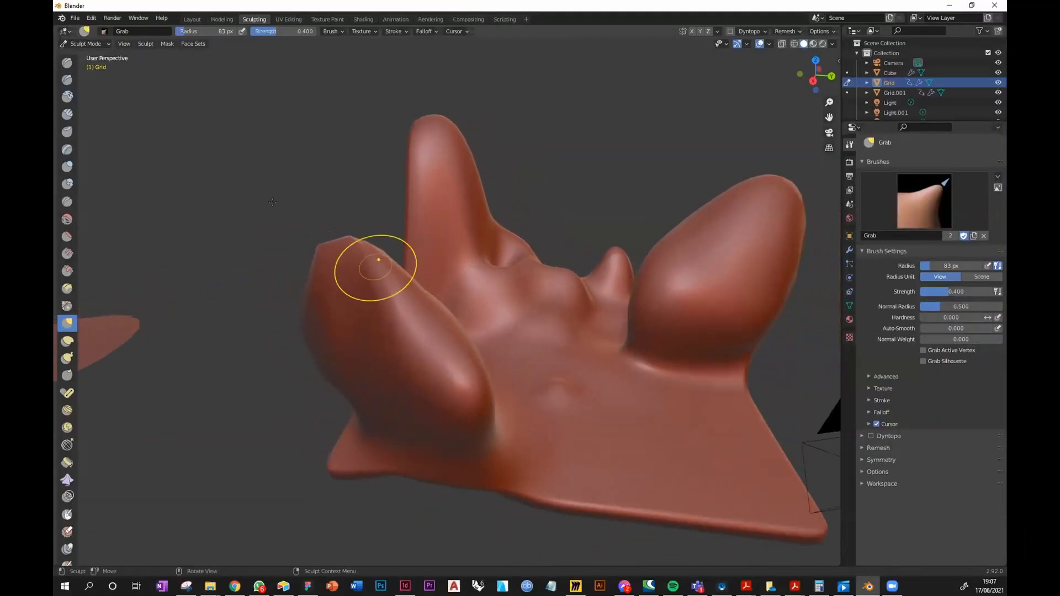
pyautogui.scroll(3, 318, 249)
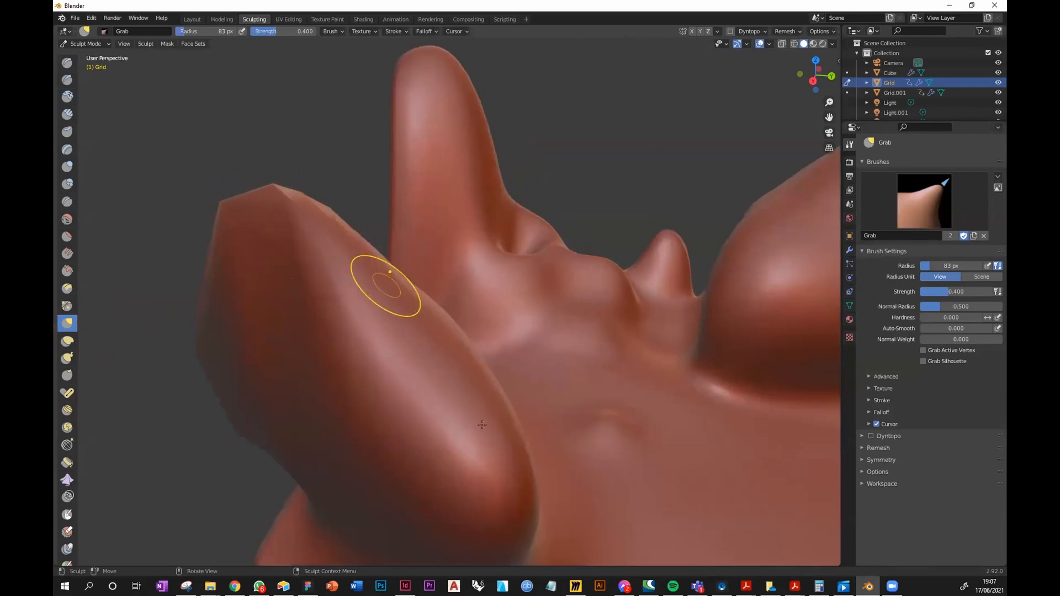
pyautogui.moveTo(522, 346)
pyautogui.mouseDown(button='middle')
pyautogui.moveTo(490, 355)
pyautogui.moveTo(519, 325)
pyautogui.mouseUp(button='middle')
pyautogui.moveTo(504, 380)
pyautogui.mouseDown(button='middle')
pyautogui.moveTo(507, 365)
pyautogui.moveTo(654, 347)
pyautogui.moveTo(379, 220)
pyautogui.moveTo(419, 331)
pyautogui.moveTo(490, 333)
pyautogui.moveTo(447, 303)
pyautogui.moveTo(397, 298)
pyautogui.mouseUp(button='middle')
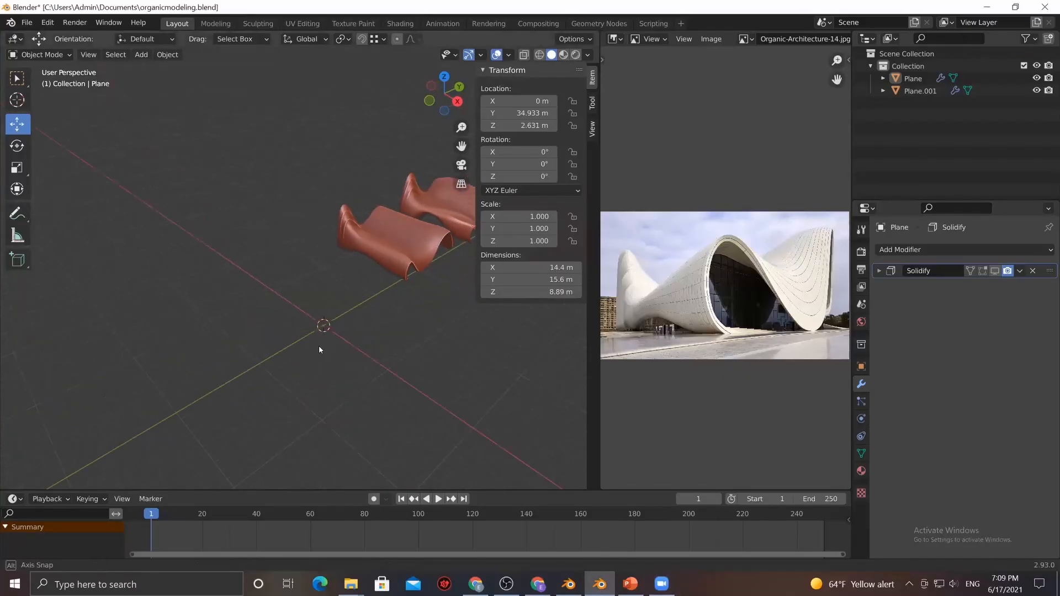
# Add a mesh plane at the world origin and set its size to 10 m
pyautogui.moveTo(319, 349); pyautogui.dragTo(268, 370, button='middle')
pyautogui.hotkey('shift', 'a')
pyautogui.moveTo(262, 320)
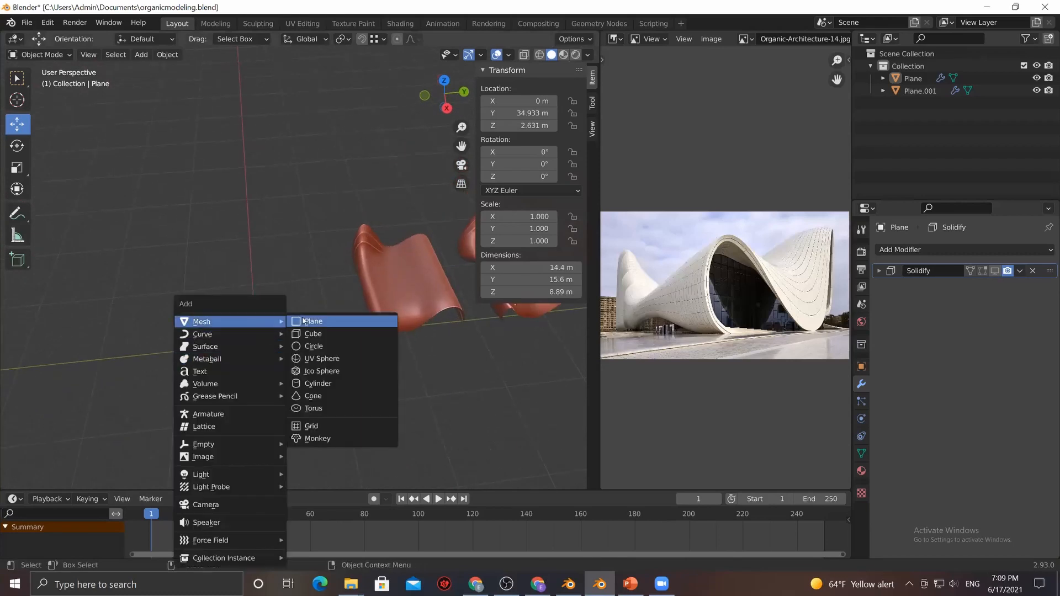
pyautogui.click(332, 320)
pyautogui.keyDown('shift'); pyautogui.moveTo(303, 393); pyautogui.dragTo(349, 297, button='middle'); pyautogui.keyUp('shift')
pyautogui.scroll(5, 349, 297)
pyautogui.click(168, 373)
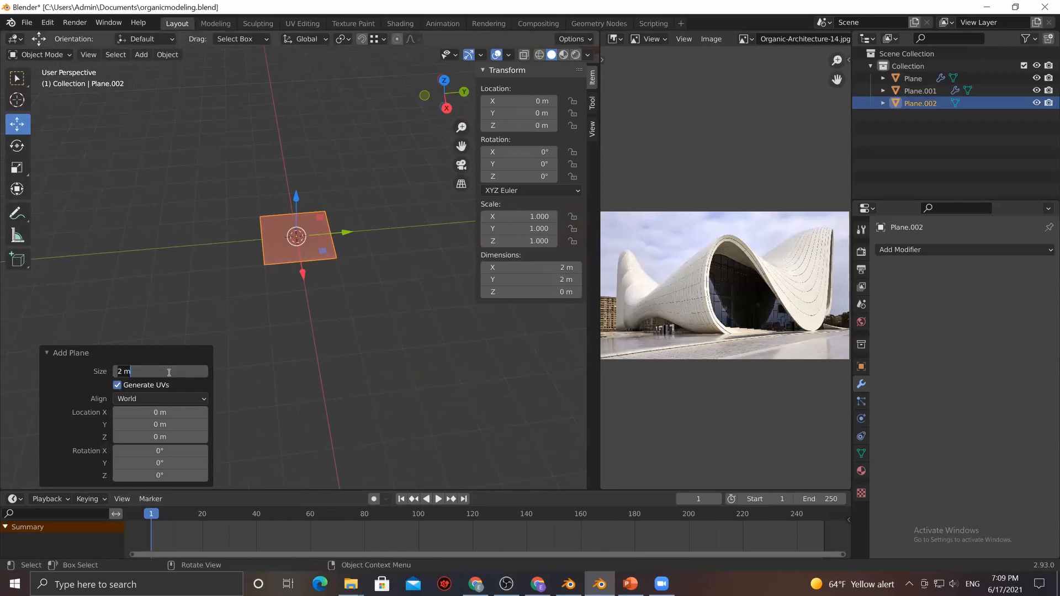
pyautogui.write('10')
pyautogui.press('Return')
pyautogui.scroll(-3, 268, 346)
pyautogui.click(350, 338)
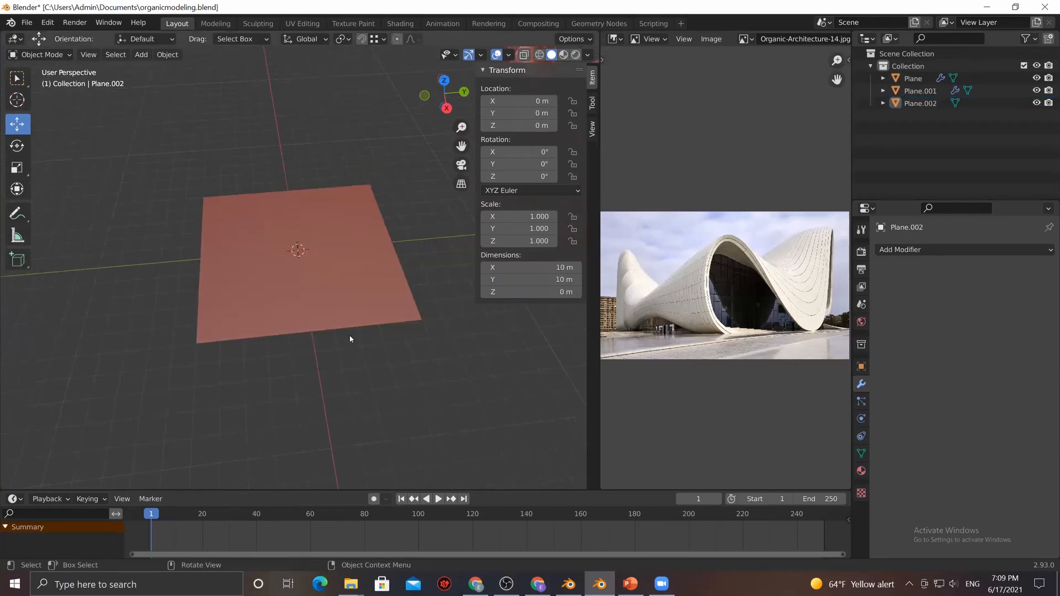
# Select the new plane's whole surface in Edit Mode and subdivide it repeatedly with one cut each into a dense grid
pyautogui.click(342, 302)
pyautogui.rightClick(309, 292)
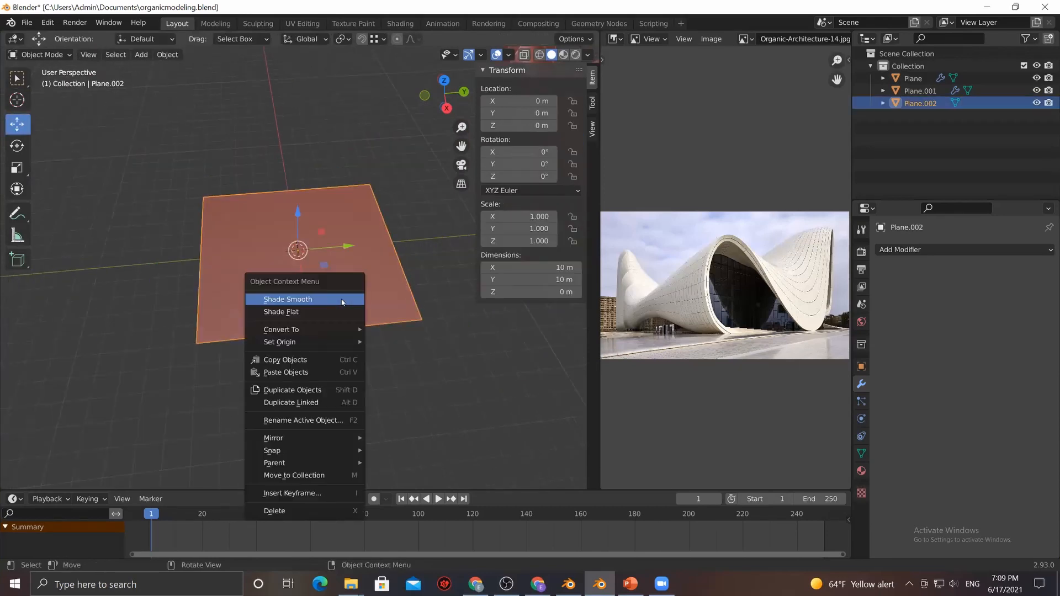
pyautogui.press('Tab')
pyautogui.press('3')
pyautogui.press('a')
pyautogui.rightClick(348, 279)
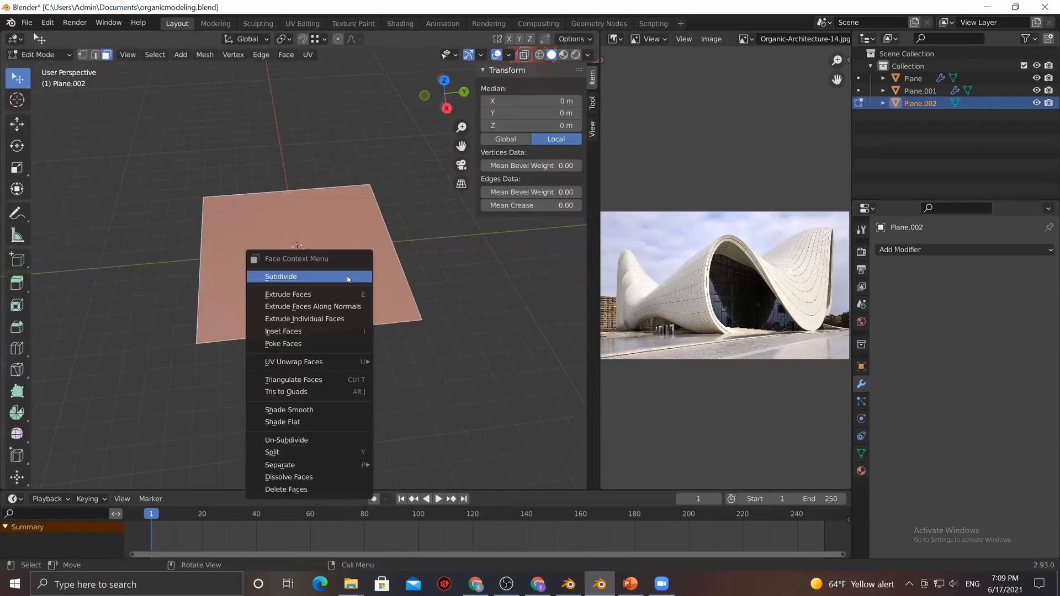
pyautogui.click(349, 276)
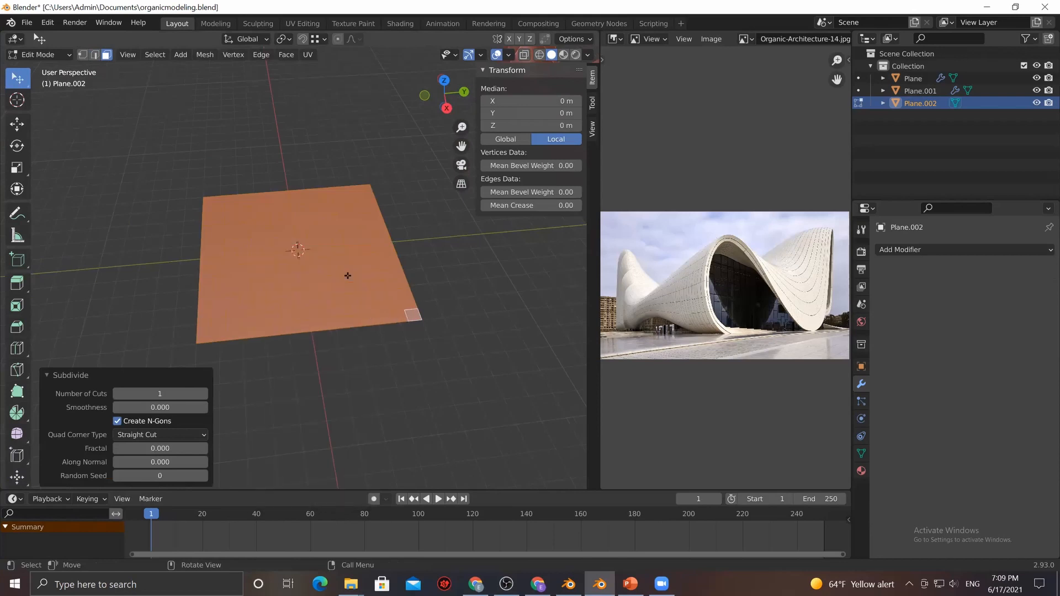
pyautogui.rightClick(221, 260)
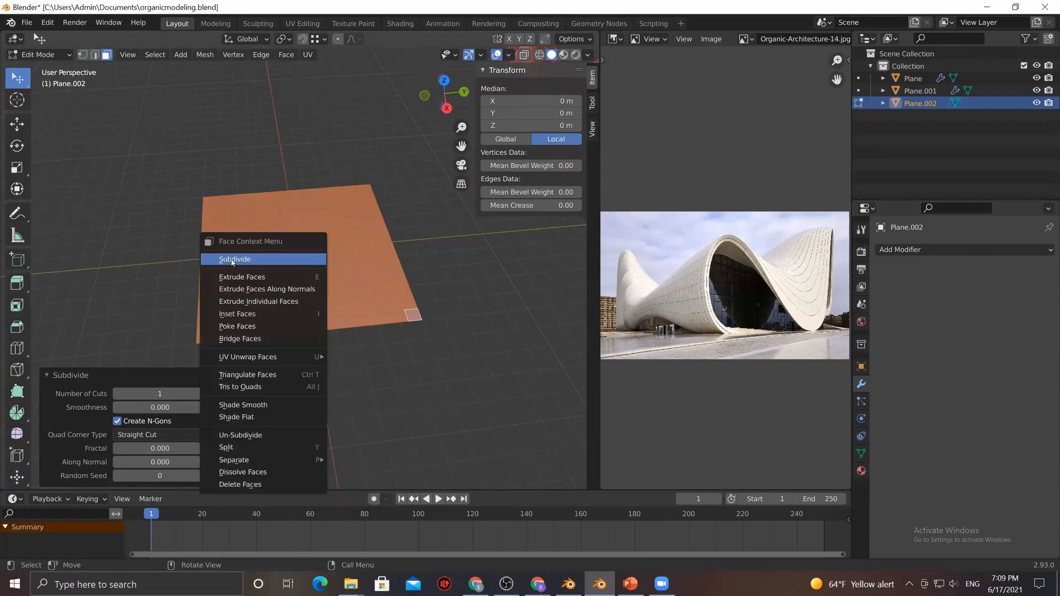
pyautogui.click(235, 260)
pyautogui.rightClick(284, 241)
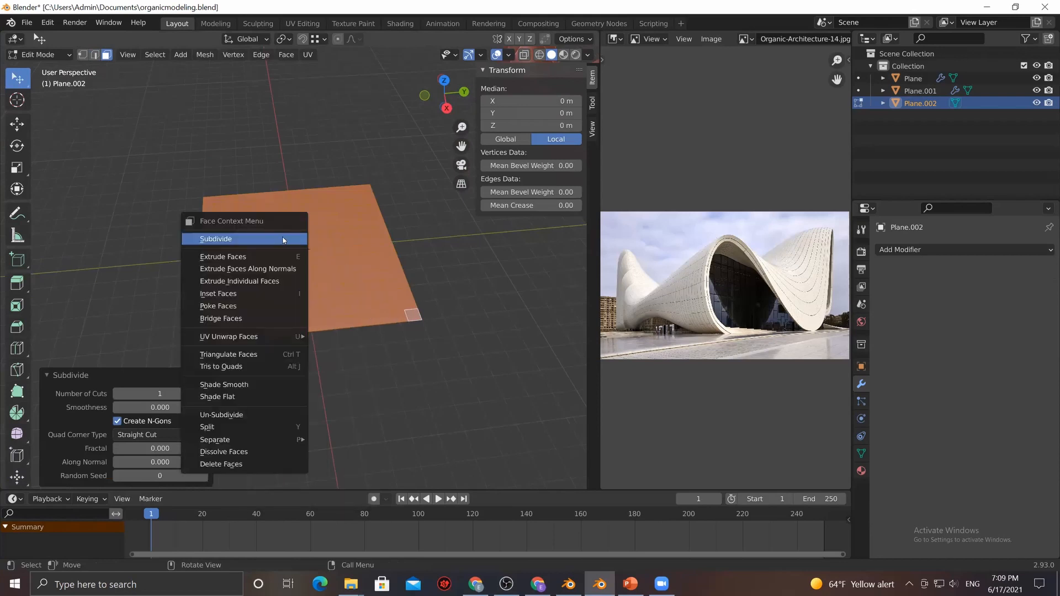
pyautogui.click(234, 241)
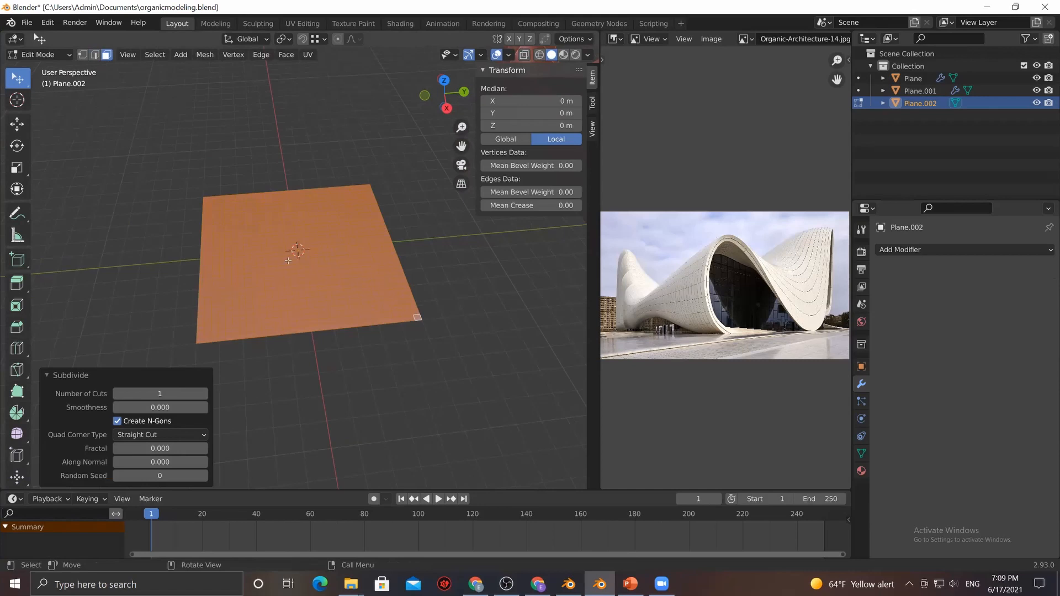
# Put the subdivided plane in Sculpt Mode and pull up two hills near opposite sides with the Grab brush
pyautogui.scroll(2, 291, 283)
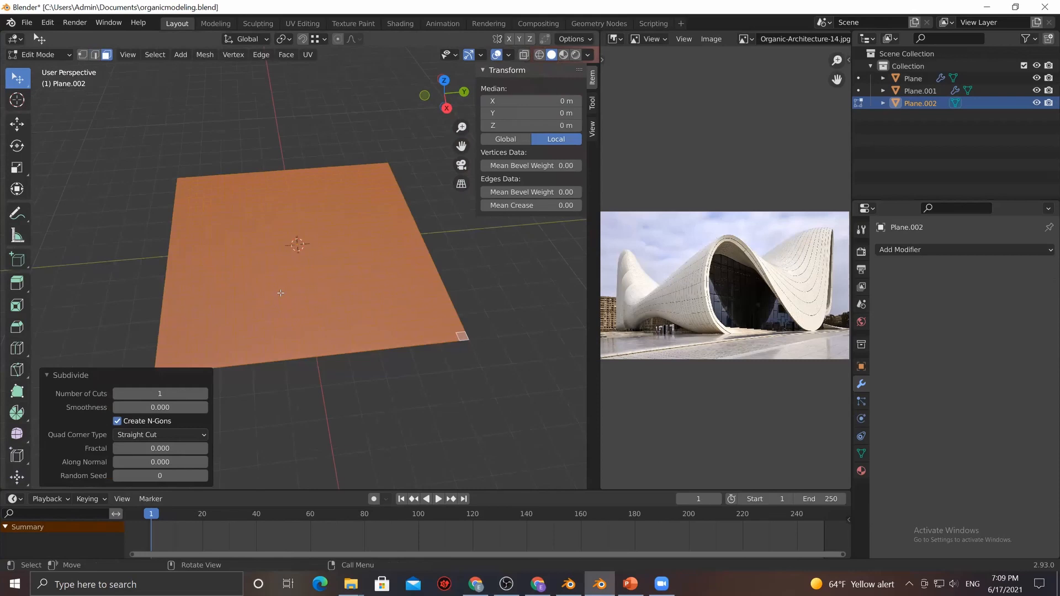
pyautogui.press('Tab')
pyautogui.moveTo(334, 315); pyautogui.dragTo(228, 163, button='middle')
pyautogui.click(53, 57)
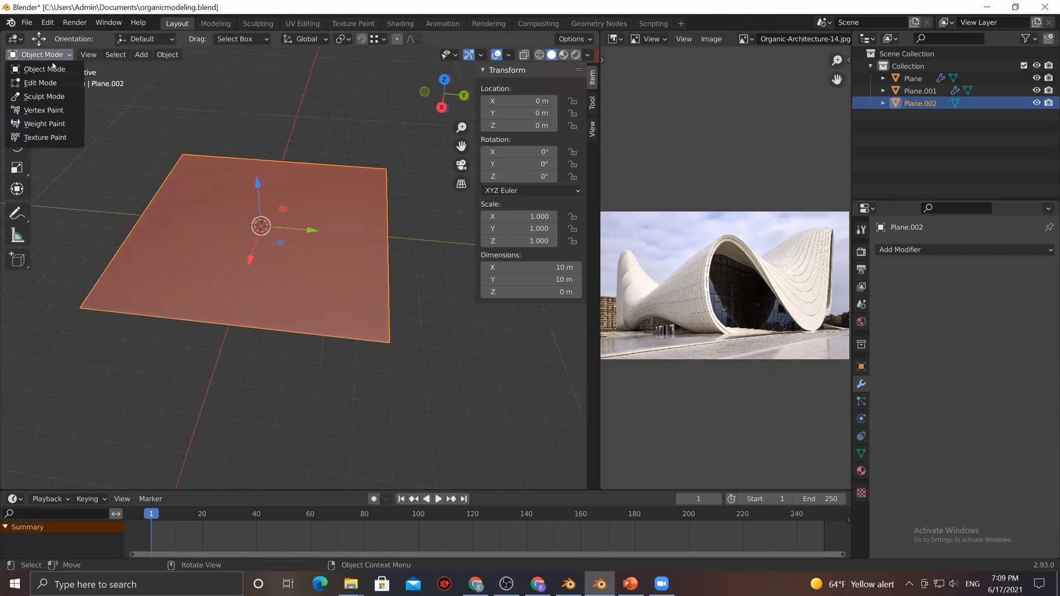
pyautogui.click(61, 96)
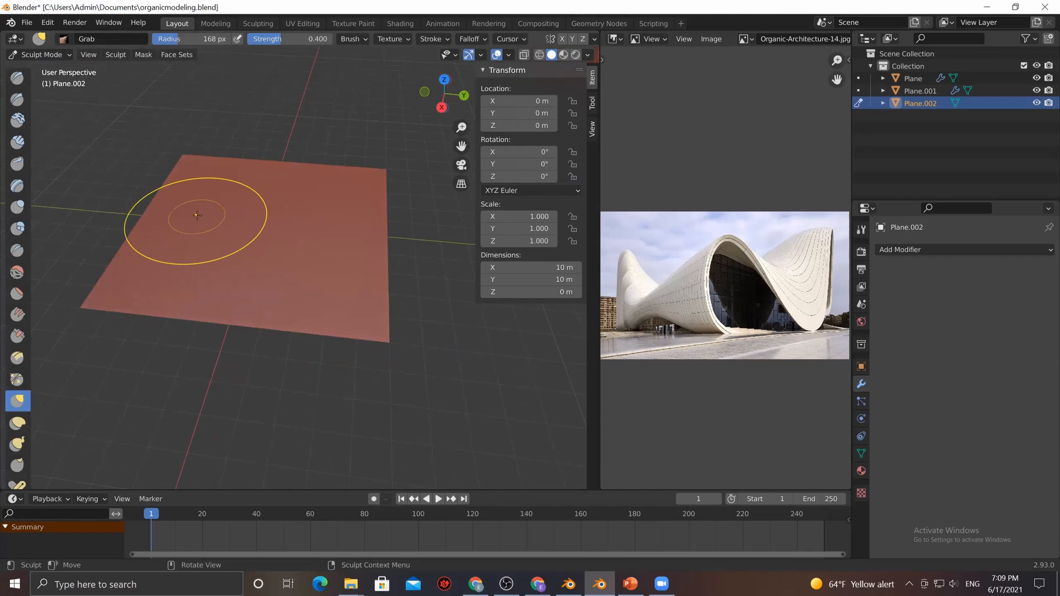
pyautogui.moveTo(199, 217)
pyautogui.mouseDown(button='middle')
pyautogui.moveTo(208, 255)
pyautogui.moveTo(203, 241)
pyautogui.mouseUp(button='middle')
pyautogui.moveTo(209, 171); pyautogui.dragTo(212, 173)
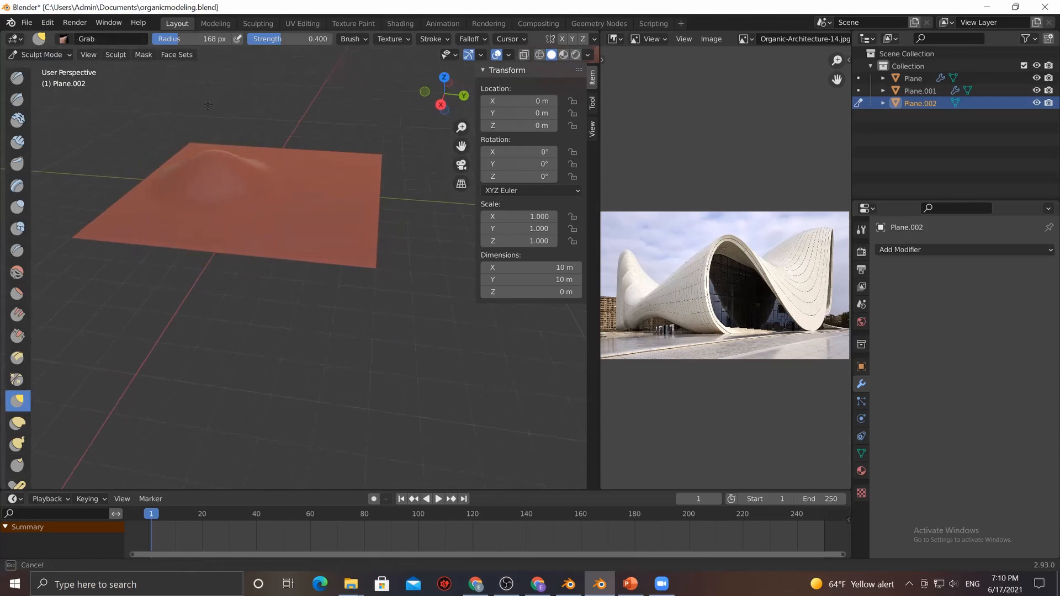
pyautogui.moveTo(211, 66); pyautogui.dragTo(210, 67)
pyautogui.moveTo(355, 184); pyautogui.dragTo(382, 131)
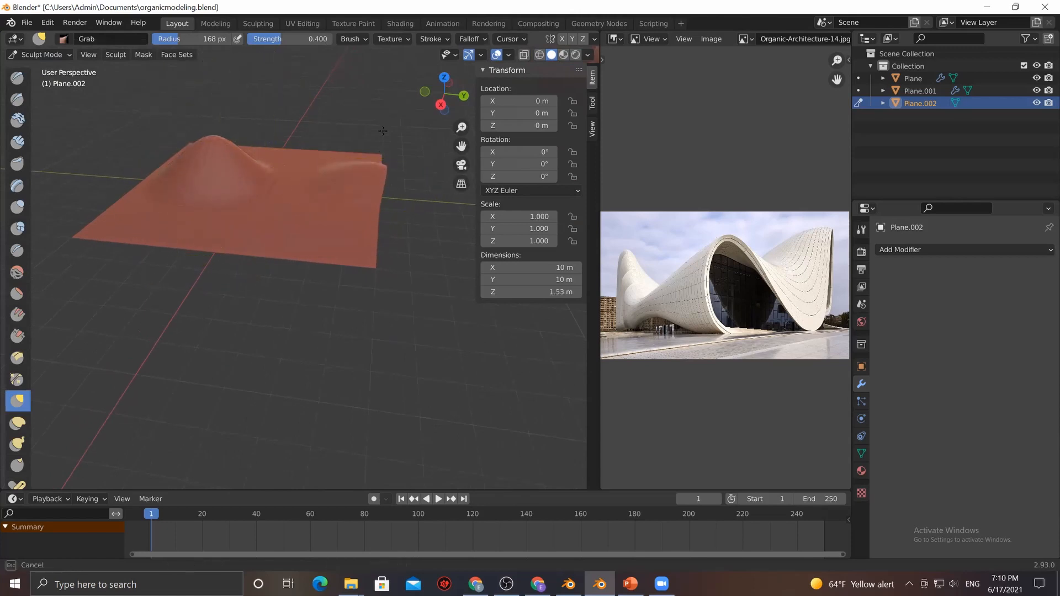
pyautogui.moveTo(377, 91); pyautogui.dragTo(377, 94)
# Switch the sculpted plane to Object Mode and give it smooth shading
pyautogui.moveTo(284, 307)
pyautogui.mouseDown(button='middle')
pyautogui.moveTo(390, 303)
pyautogui.moveTo(407, 283)
pyautogui.moveTo(279, 298)
pyautogui.mouseUp(button='middle')
pyautogui.press('Tab')
pyautogui.press('Tab')
pyautogui.click(39, 54)
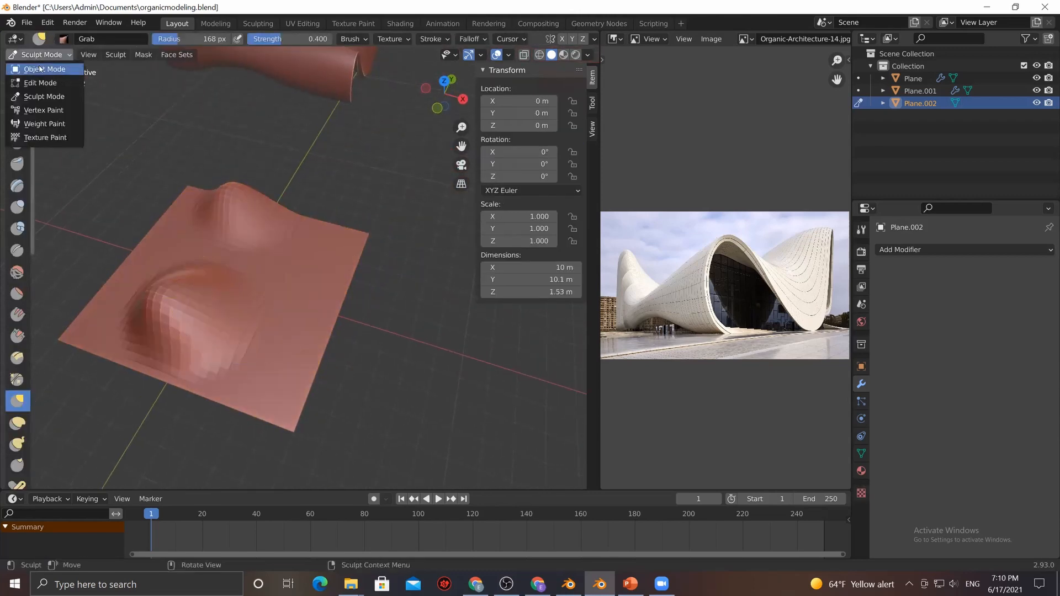
pyautogui.click(34, 70)
pyautogui.rightClick(325, 313)
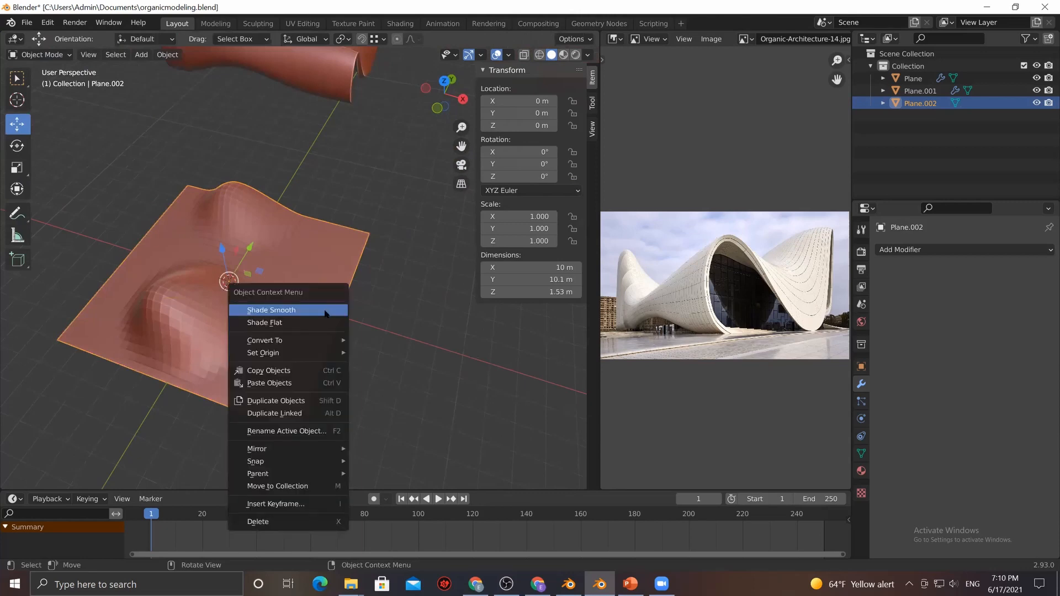
pyautogui.click(326, 311)
# Return the plane to Sculpt Mode and grab a third, much taller peak about 5.9 m high, leaning outward over the plane's edge
pyautogui.press('Tab')
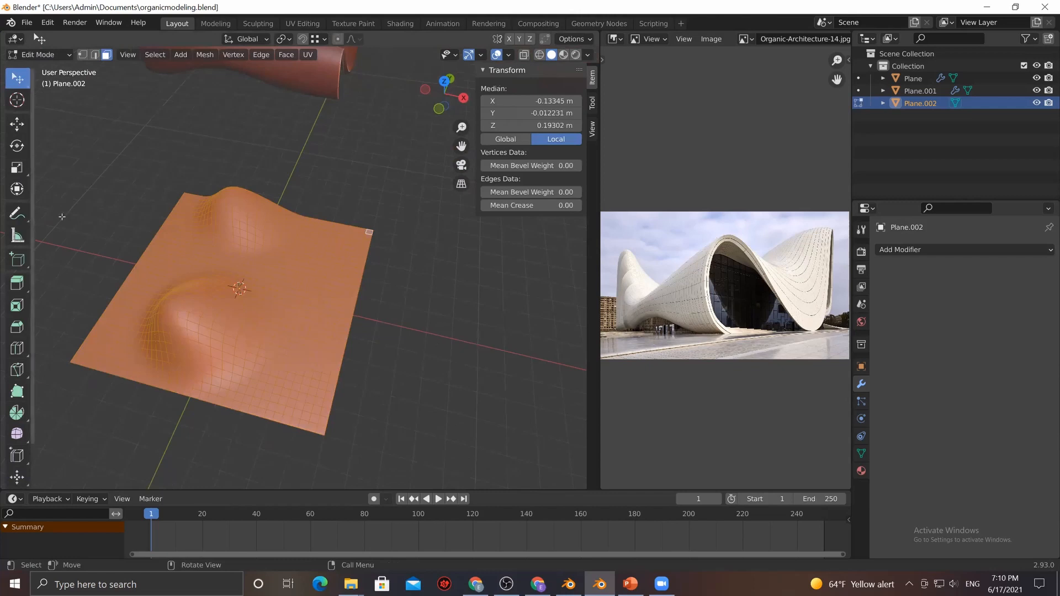
pyautogui.click(38, 54)
pyautogui.click(32, 96)
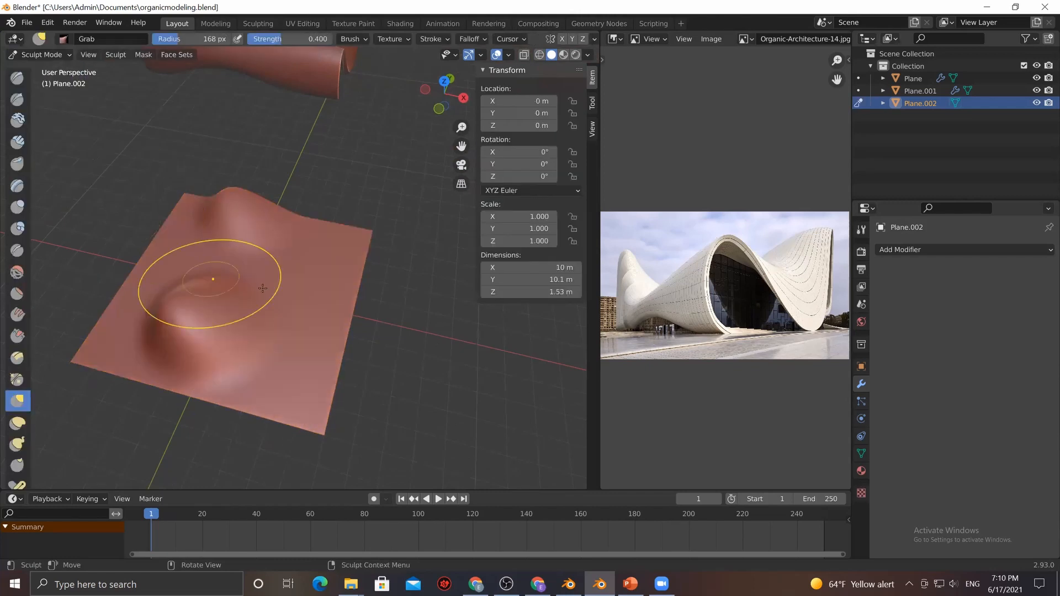
pyautogui.moveTo(298, 293); pyautogui.dragTo(340, 78, button='middle')
pyautogui.moveTo(340, 78)
pyautogui.mouseDown()
pyautogui.moveTo(333, 5)
pyautogui.moveTo(345, 85)
pyautogui.mouseUp()
pyautogui.moveTo(352, 260); pyautogui.dragTo(362, 149)
pyautogui.moveTo(340, 235); pyautogui.dragTo(310, 158)
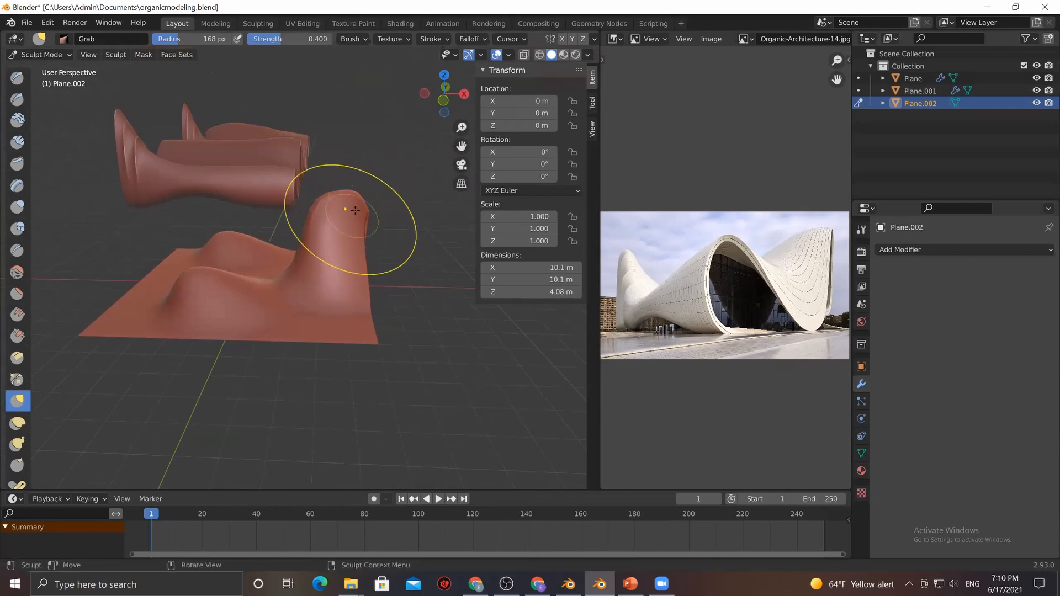
pyautogui.moveTo(354, 208); pyautogui.dragTo(419, 141)
pyautogui.moveTo(359, 176)
pyautogui.mouseDown()
pyautogui.moveTo(429, 146)
pyautogui.moveTo(415, 134)
pyautogui.mouseUp()
# Turn on the wireframe overlay for the geometry in the viewport
pyautogui.scroll(4, 343, 234)
pyautogui.moveTo(226, 264)
pyautogui.mouseDown(button='middle')
pyautogui.moveTo(276, 326)
pyautogui.moveTo(248, 305)
pyautogui.moveTo(409, 259)
pyautogui.moveTo(306, 287)
pyautogui.moveTo(268, 314)
pyautogui.mouseUp(button='middle')
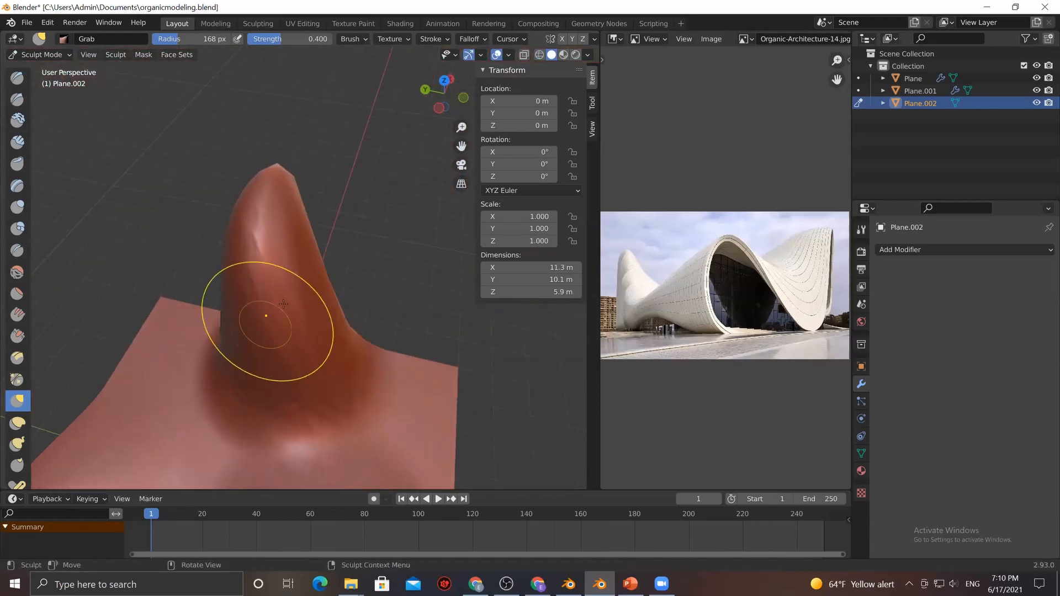
pyautogui.click(508, 55)
pyautogui.click(498, 57)
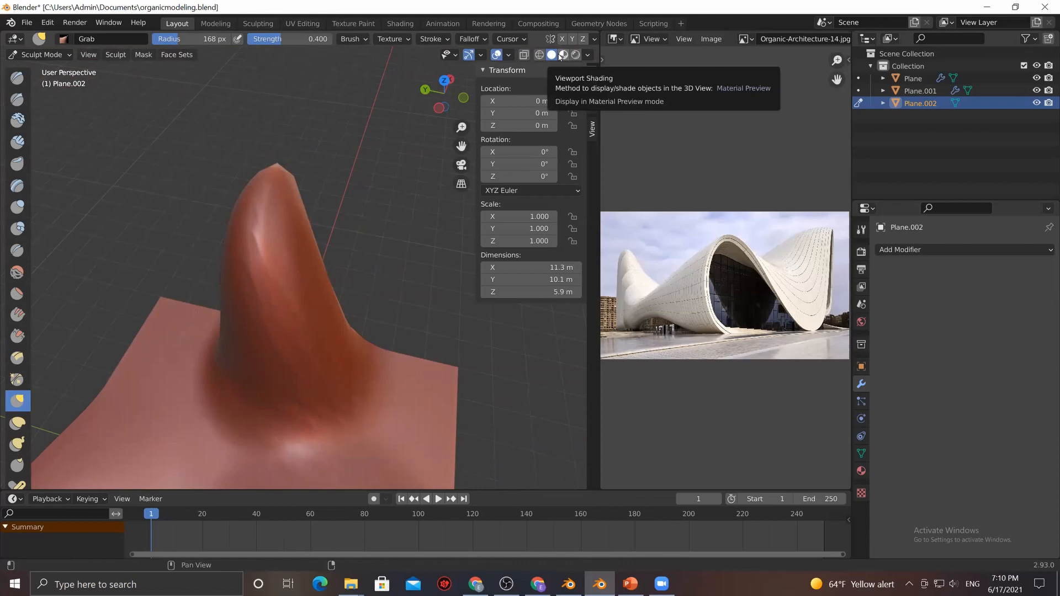
pyautogui.click(508, 54)
pyautogui.click(432, 263)
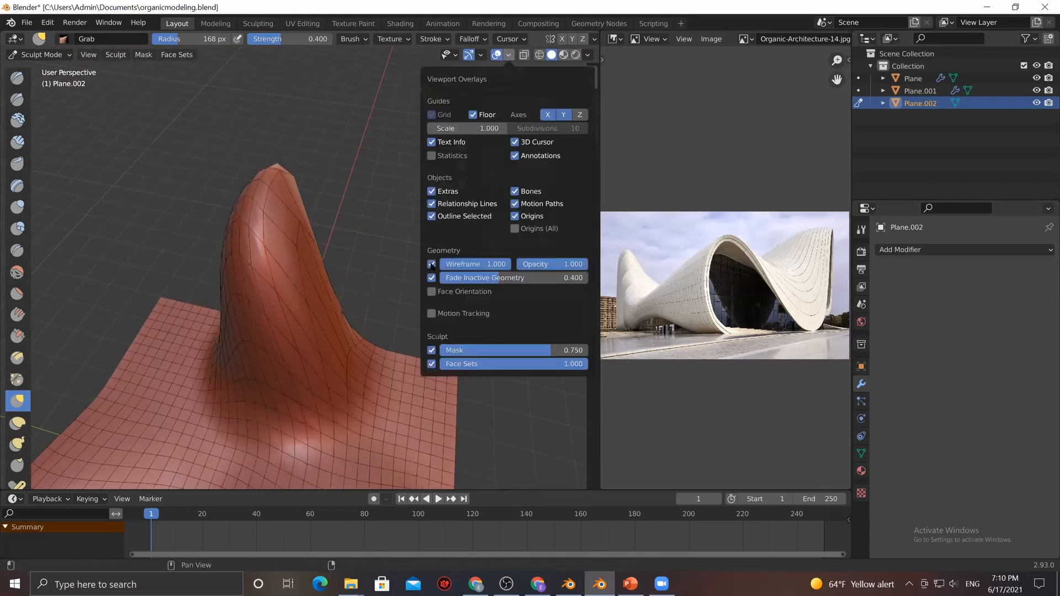
# Examine how the grid faces stretch along the tall peak compared with the two lower hills
pyautogui.press('n')
pyautogui.moveTo(268, 316)
pyautogui.mouseDown(button='middle')
pyautogui.moveTo(221, 292)
pyautogui.moveTo(353, 331)
pyautogui.mouseUp(button='middle')
pyautogui.scroll(4, 359, 334)
pyautogui.moveTo(367, 279)
pyautogui.keyDown('shift'); pyautogui.mouseDown(button='middle')
pyautogui.moveTo(291, 346)
pyautogui.moveTo(275, 346)
pyautogui.mouseUp(button='middle'); pyautogui.keyUp('shift')
pyautogui.scroll(-3, 292, 334)
pyautogui.moveTo(235, 311)
pyautogui.mouseDown(button='middle')
pyautogui.moveTo(225, 309)
pyautogui.moveTo(201, 352)
pyautogui.mouseUp(button='middle')
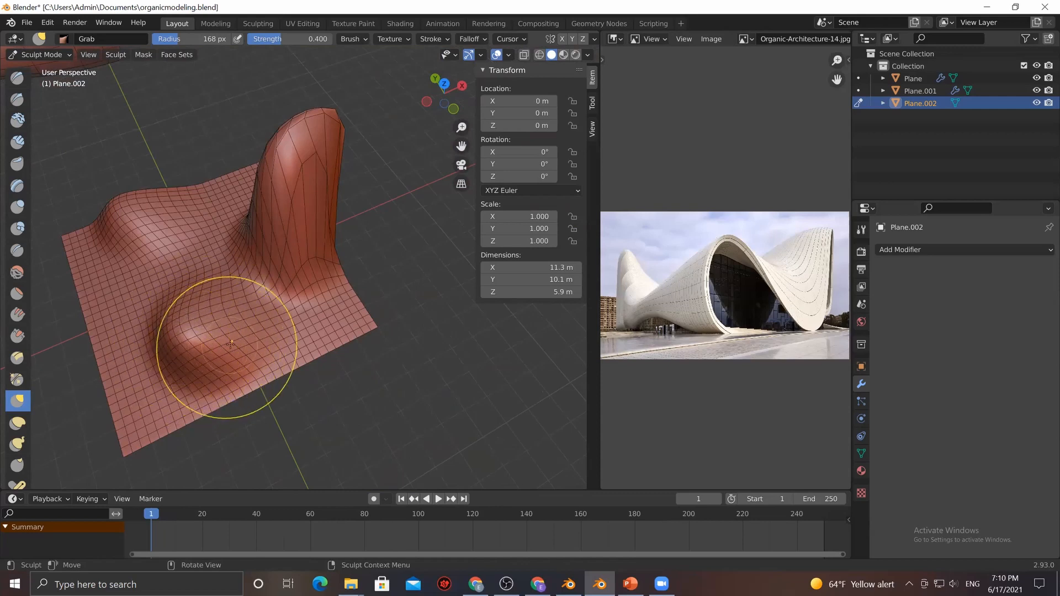
pyautogui.moveTo(225, 333); pyautogui.dragTo(275, 276, button='middle')
pyautogui.moveTo(197, 276)
pyautogui.mouseDown(button='middle')
pyautogui.moveTo(328, 266)
pyautogui.moveTo(231, 260)
pyautogui.moveTo(279, 231)
pyautogui.mouseUp(button='middle')
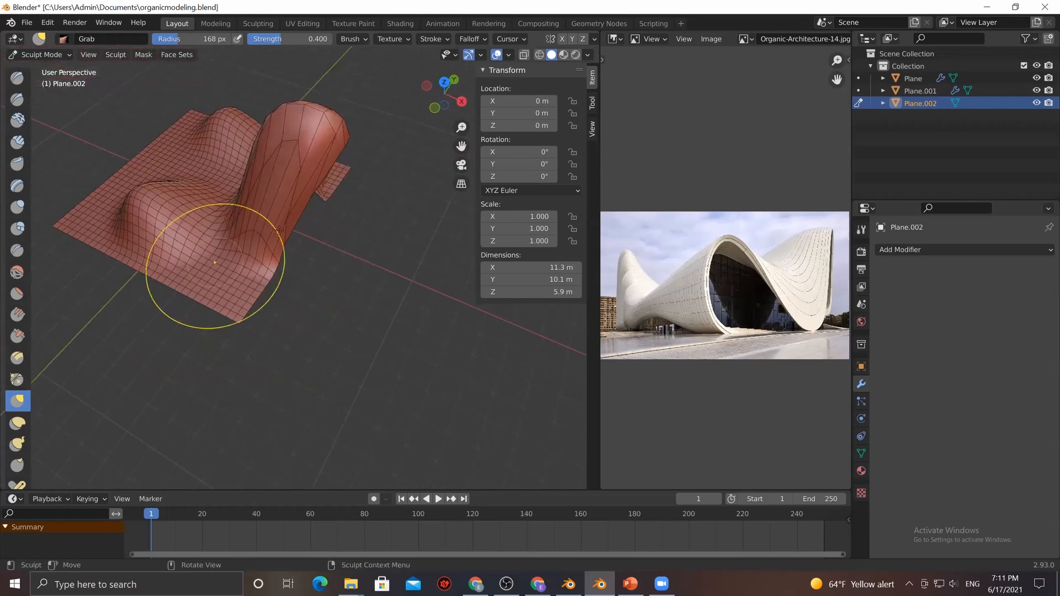
pyautogui.moveTo(276, 273)
pyautogui.mouseDown(button='middle')
pyautogui.moveTo(293, 245)
pyautogui.moveTo(290, 253)
pyautogui.mouseUp(button='middle')
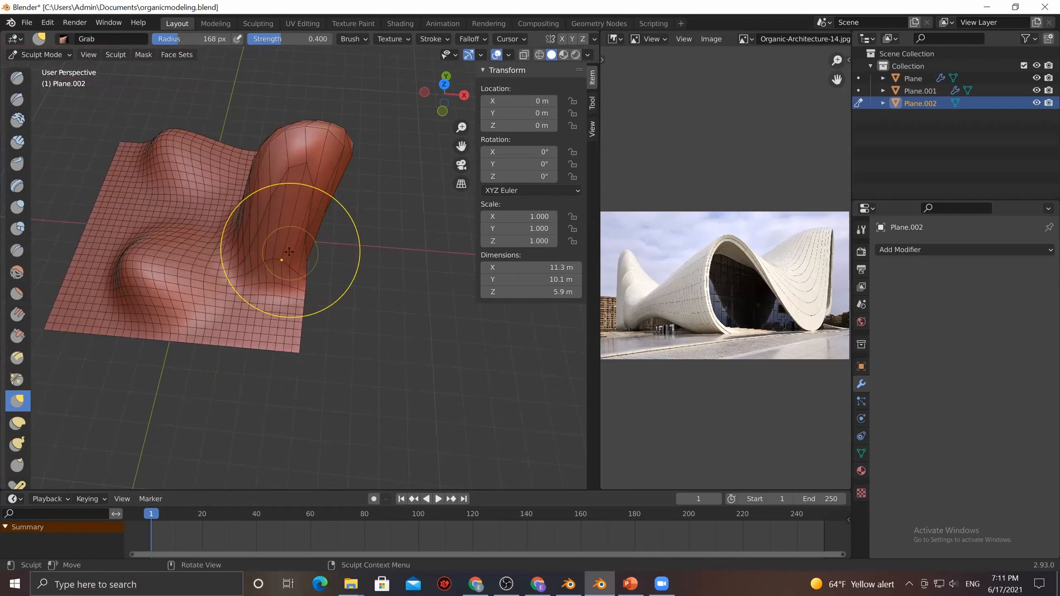
pyautogui.moveTo(272, 254)
pyautogui.mouseDown(button='middle')
pyautogui.moveTo(418, 236)
pyautogui.moveTo(242, 271)
pyautogui.moveTo(232, 254)
pyautogui.mouseUp(button='middle')
# Put the plane in Object Mode and add a Subdivision Surface modifier to it
pyautogui.click(43, 55)
pyautogui.click(44, 69)
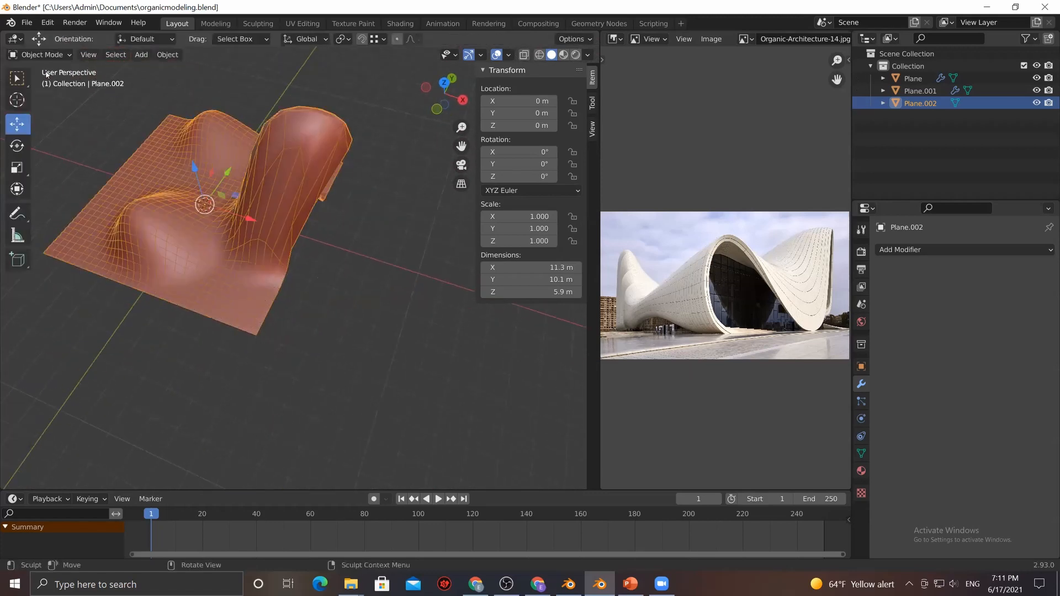
pyautogui.click(389, 379)
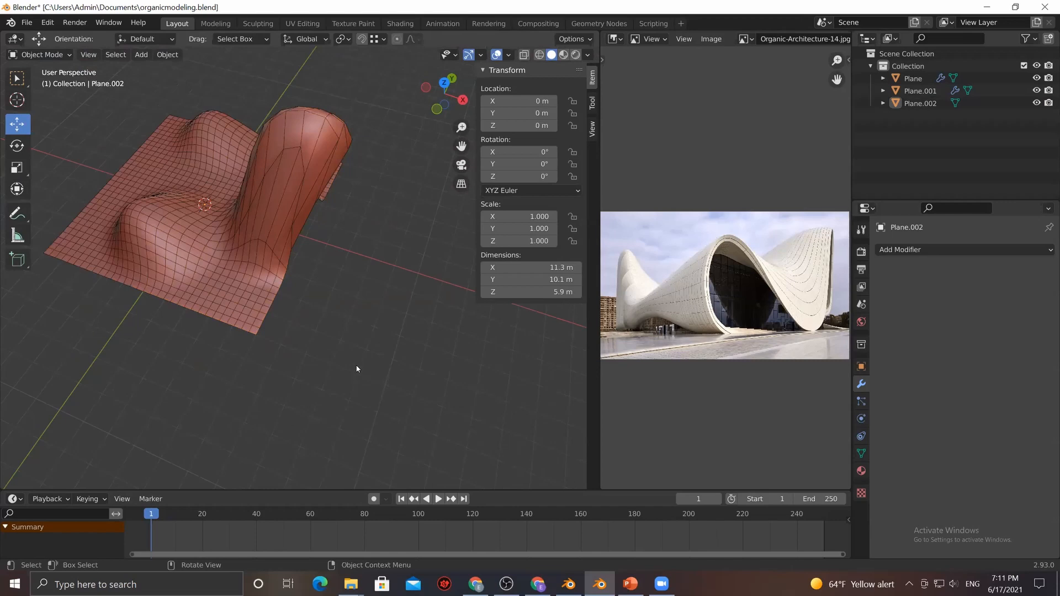
pyautogui.click(240, 324)
pyautogui.click(922, 250)
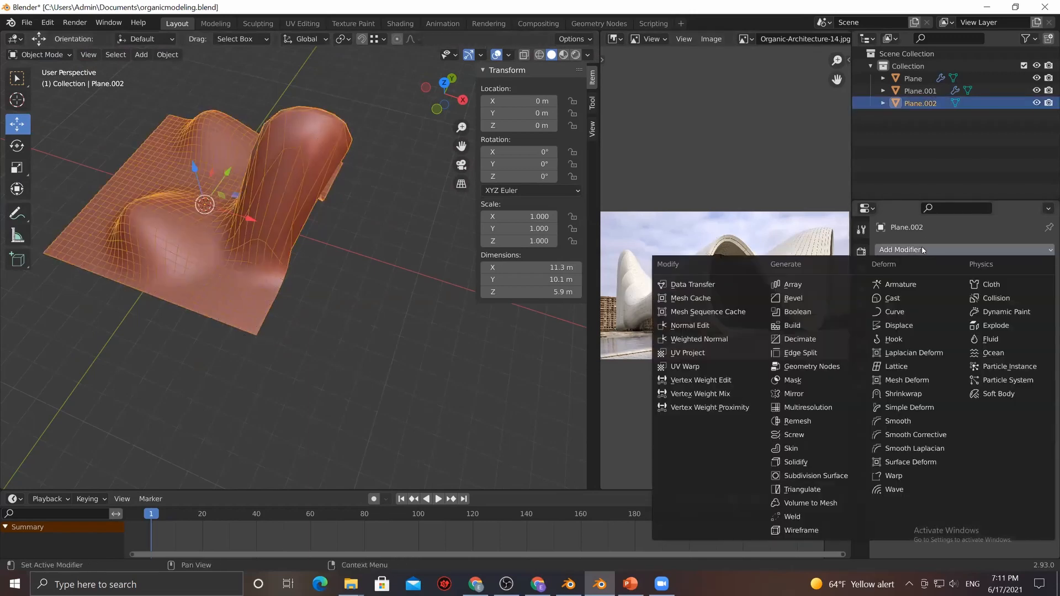
pyautogui.click(826, 476)
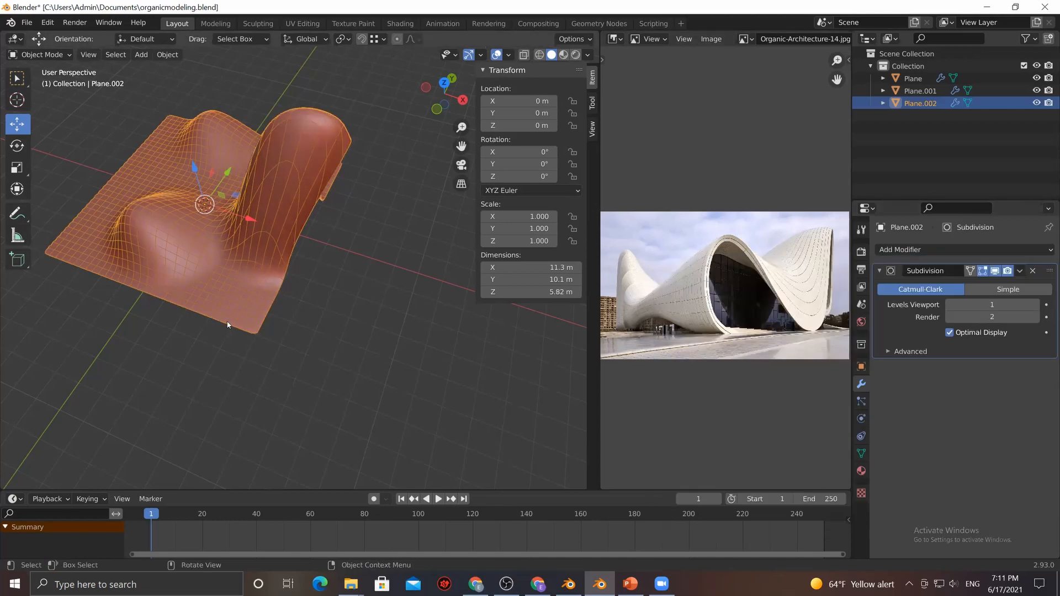
# Examine the smoothed surface and its wireframe around the tall peak, with the plane selected and deselected
pyautogui.click(326, 323)
pyautogui.moveTo(326, 322)
pyautogui.mouseDown(button='middle')
pyautogui.moveTo(267, 315)
pyautogui.moveTo(364, 314)
pyautogui.moveTo(402, 350)
pyautogui.moveTo(367, 358)
pyautogui.mouseUp(button='middle')
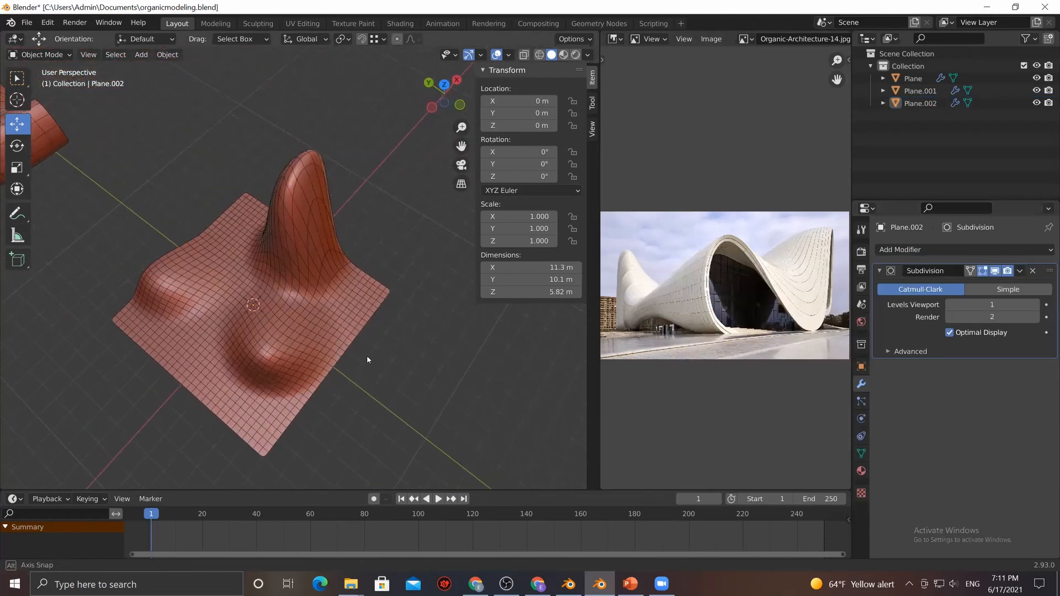
pyautogui.click(299, 340)
pyautogui.scroll(5, 292, 342)
pyautogui.moveTo(282, 344); pyautogui.dragTo(412, 315, button='middle')
pyautogui.scroll(-3, 351, 183)
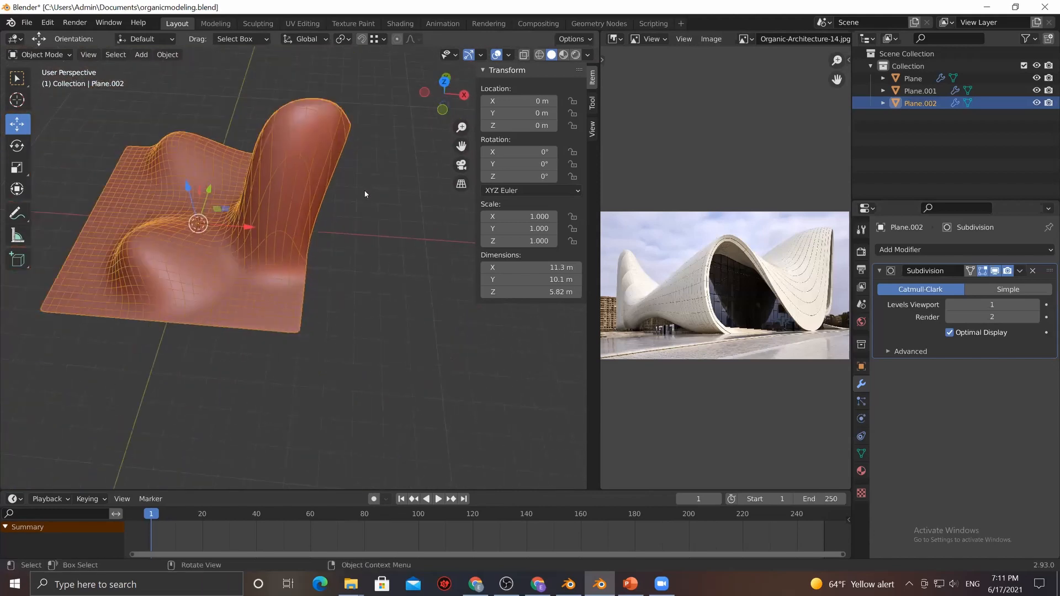
pyautogui.click(359, 207)
pyautogui.moveTo(347, 222); pyautogui.dragTo(293, 274, button='middle')
pyautogui.click(293, 274)
pyautogui.moveTo(359, 300); pyautogui.dragTo(422, 267, button='middle')
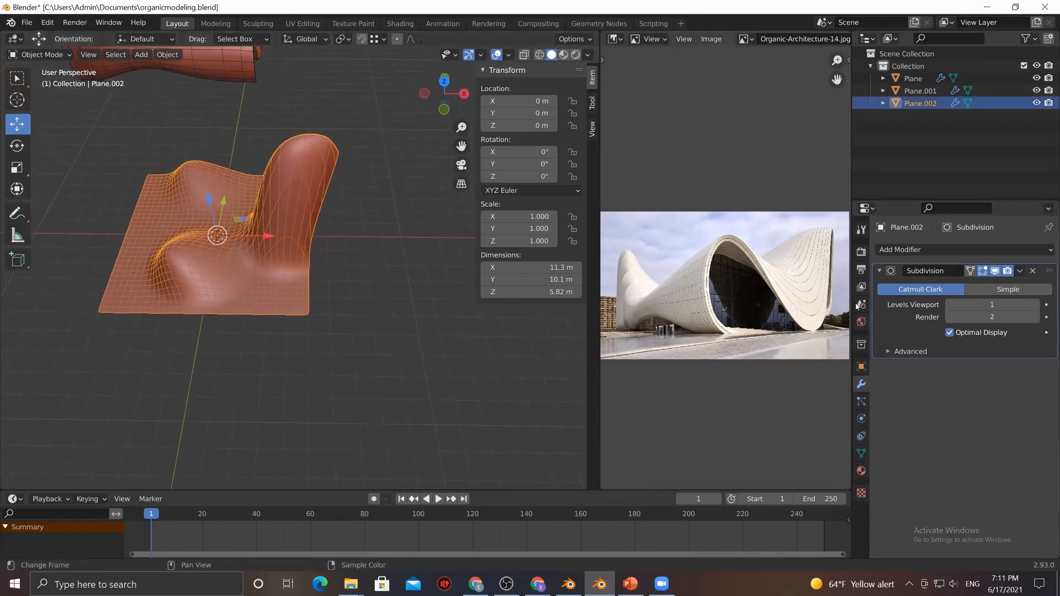
# Turn off Optimal Display in the plane's Subdivision modifier and check the denser wireframe over the surface
pyautogui.click(950, 332)
pyautogui.click(251, 332)
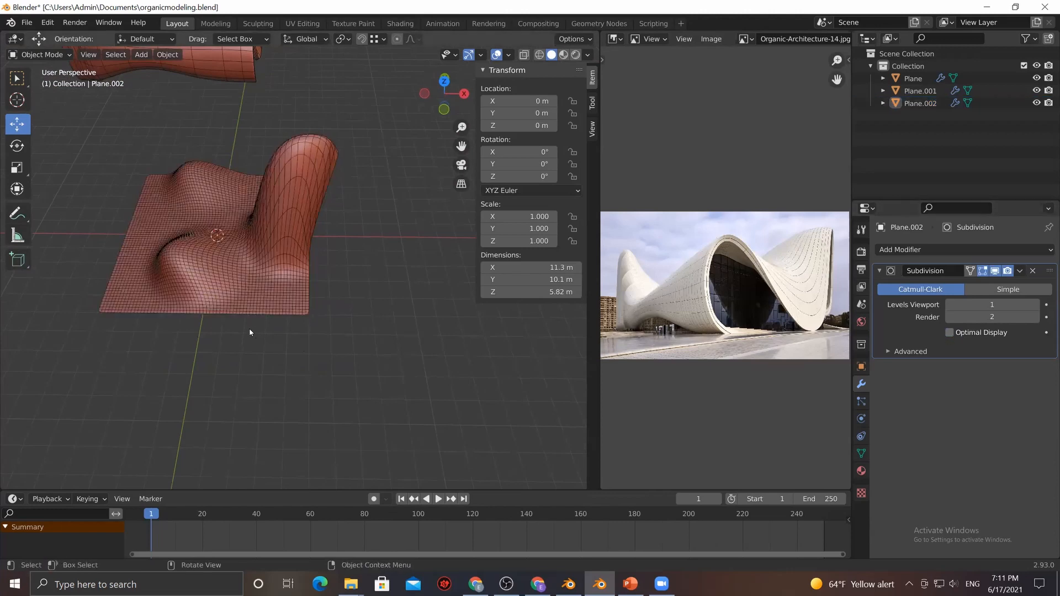
pyautogui.scroll(3, 249, 353)
pyautogui.moveTo(247, 378); pyautogui.dragTo(293, 246, button='middle')
pyautogui.click(361, 189)
pyautogui.scroll(-4, 362, 189)
# In Sculpt Mode, stretch the tall peak into a high column about 16.5 m tall with the Grab brush
pyautogui.press('Tab')
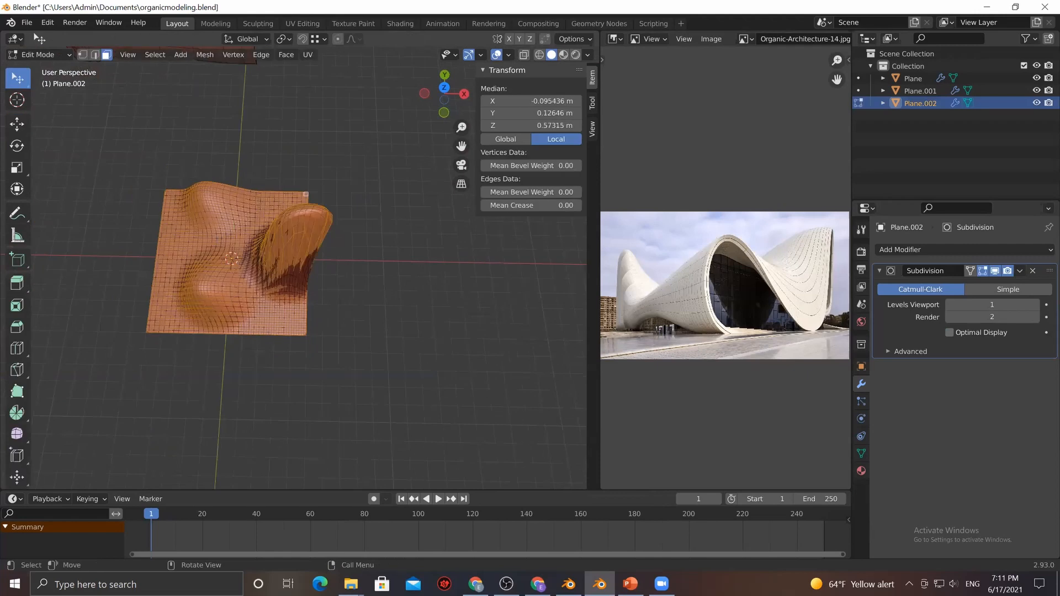
pyautogui.moveTo(37, 57); pyautogui.dragTo(54, 97, button='middle')
pyautogui.click(54, 97)
pyautogui.click(43, 55)
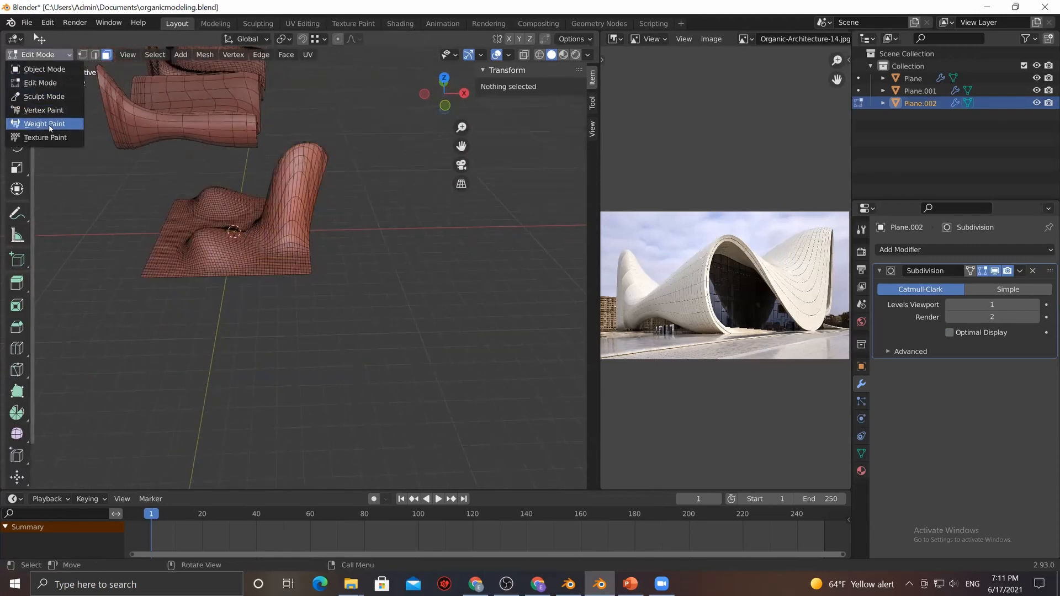
pyautogui.click(44, 96)
pyautogui.moveTo(307, 201); pyautogui.dragTo(345, 4)
pyautogui.moveTo(329, 127)
pyautogui.mouseDown(button='middle')
pyautogui.moveTo(325, 91)
pyautogui.moveTo(298, 240)
pyautogui.mouseUp(button='middle')
pyautogui.moveTo(298, 240); pyautogui.dragTo(400, 5)
pyautogui.moveTo(346, 163); pyautogui.dragTo(278, 59)
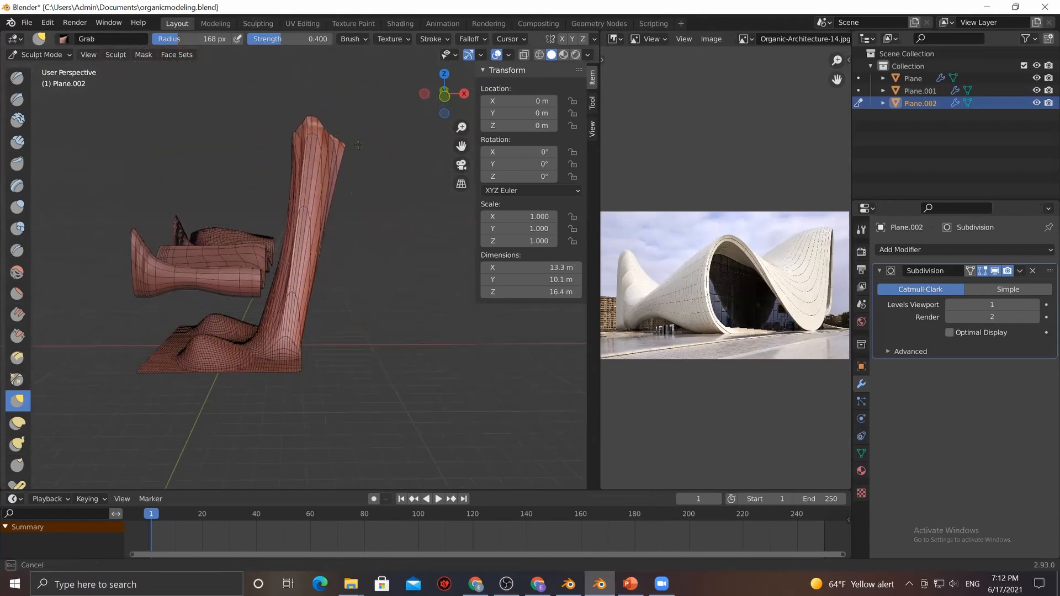
# Examine the stretched faces of the tall column in Edit Mode and from several sides in Object Mode
pyautogui.press('Tab')
pyautogui.press('Tab')
pyautogui.moveTo(382, 194)
pyautogui.mouseDown(button='middle')
pyautogui.moveTo(372, 229)
pyautogui.moveTo(390, 164)
pyautogui.moveTo(333, 147)
pyautogui.mouseUp(button='middle')
pyautogui.press('Tab')
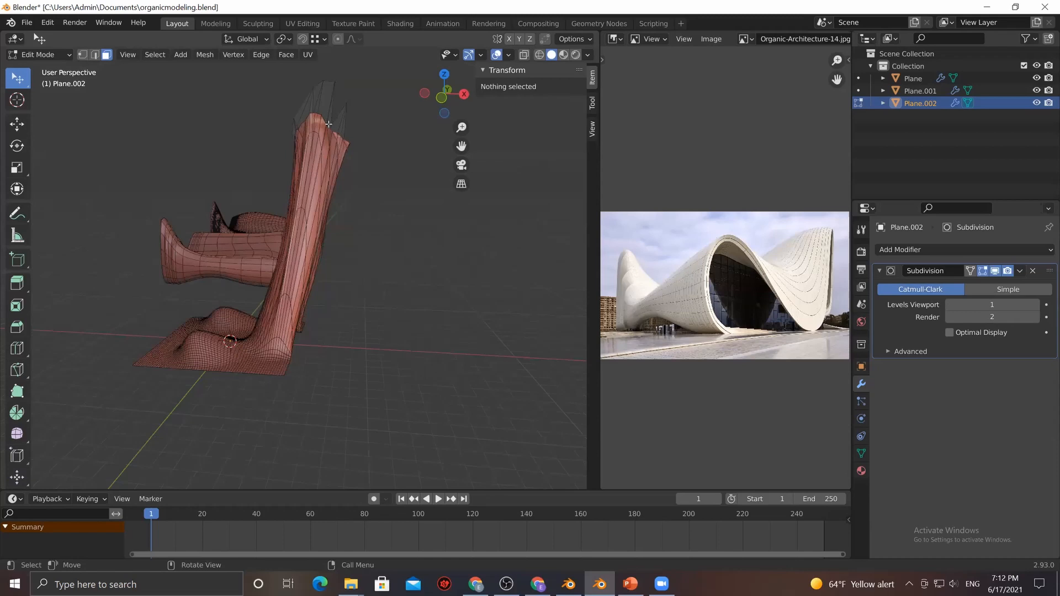
pyautogui.moveTo(321, 140)
pyautogui.mouseDown(button='middle')
pyautogui.moveTo(243, 177)
pyautogui.moveTo(173, 185)
pyautogui.moveTo(316, 191)
pyautogui.mouseUp(button='middle')
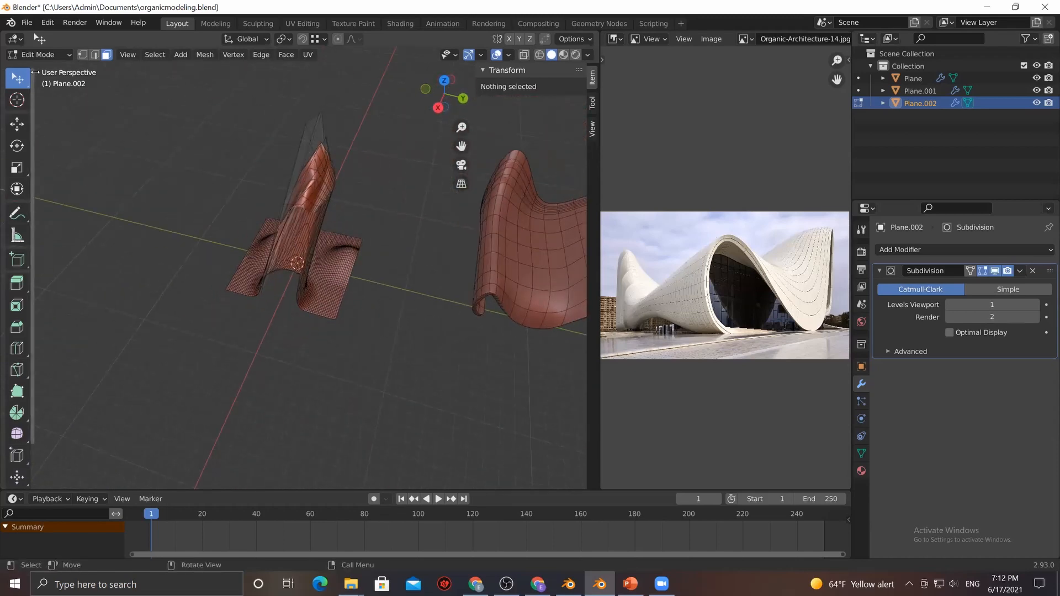
pyautogui.click(43, 57)
pyautogui.click(41, 68)
pyautogui.moveTo(210, 229); pyautogui.dragTo(385, 294, button='middle')
pyautogui.click(331, 251)
pyautogui.moveTo(331, 251); pyautogui.dragTo(491, 213, button='middle')
pyautogui.moveTo(326, 210); pyautogui.dragTo(365, 208, button='middle')
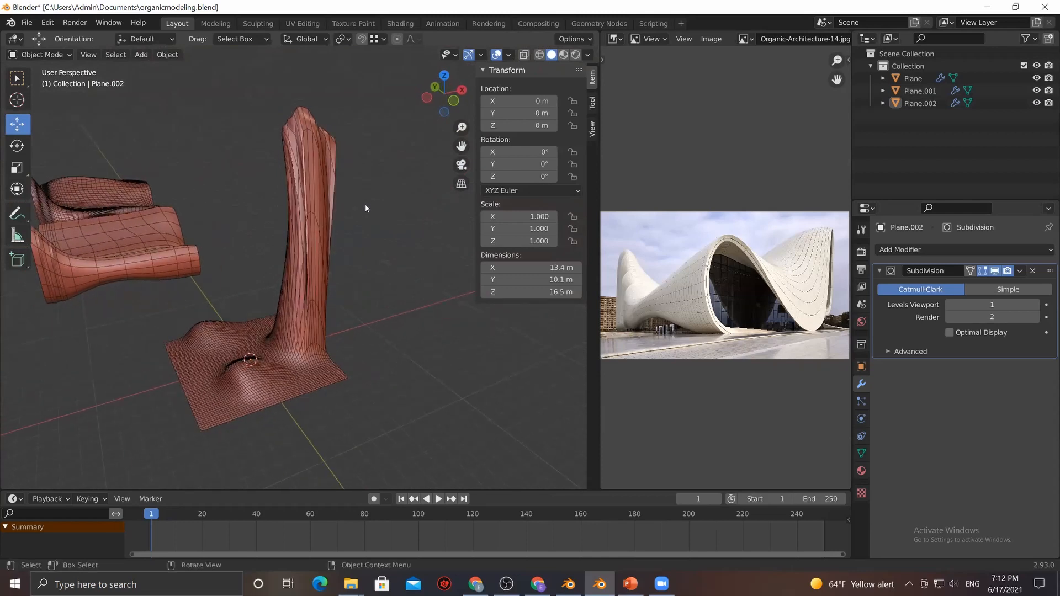
pyautogui.click(333, 202)
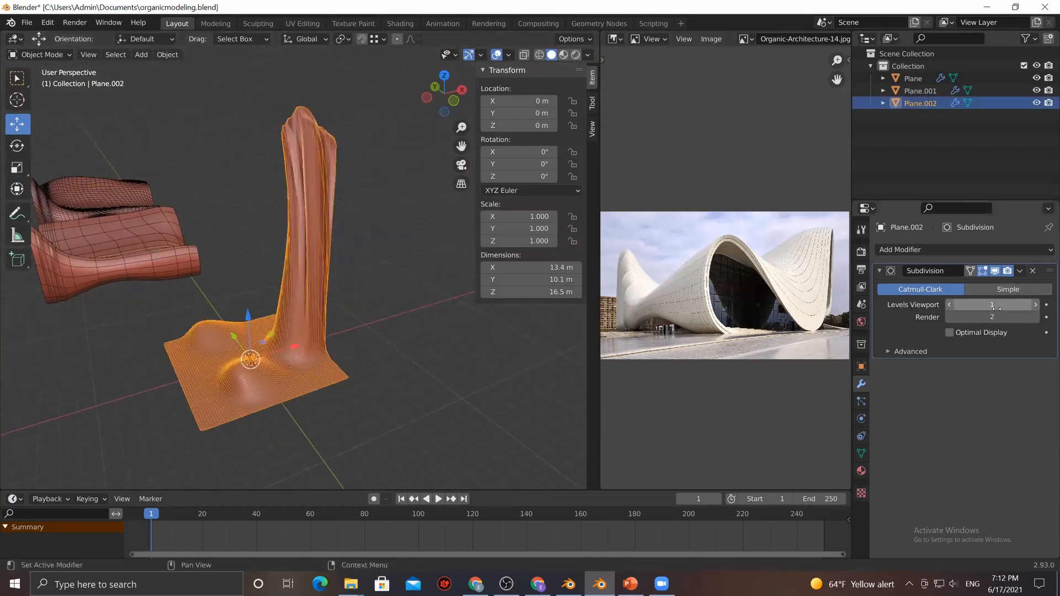
# Raise the Subdivision modifier's viewport level on Plane.002 to 3 and inspect the refined mesh up close
pyautogui.click(1036, 304)
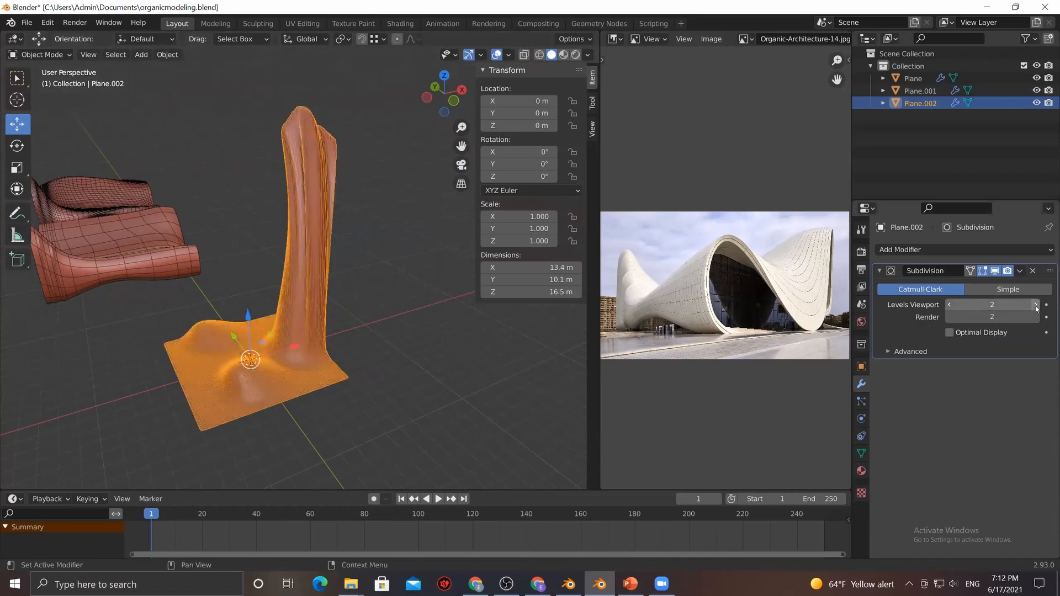
pyautogui.click(1035, 305)
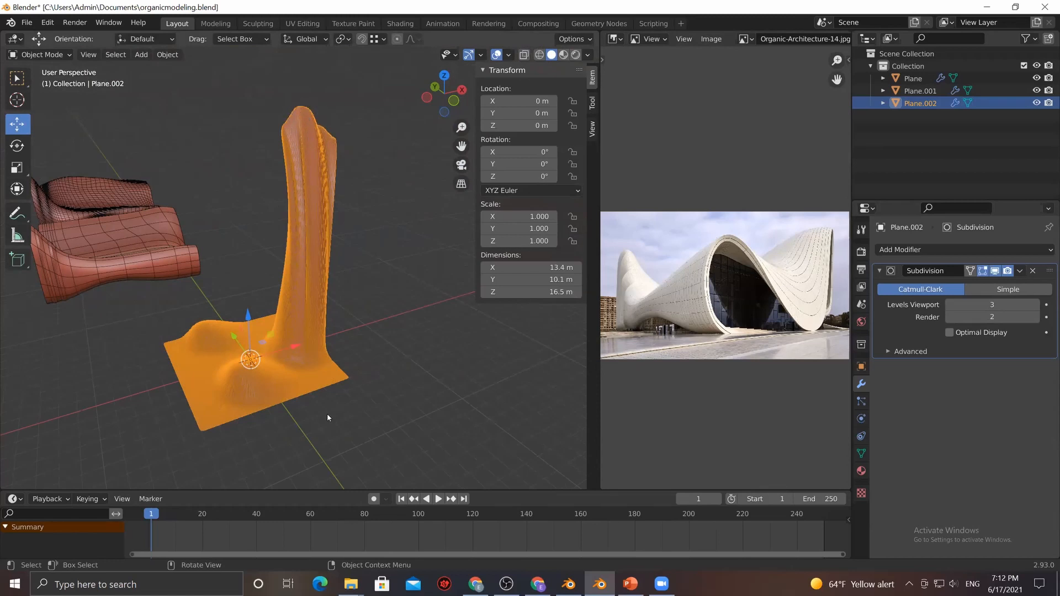
pyautogui.scroll(10, 327, 412)
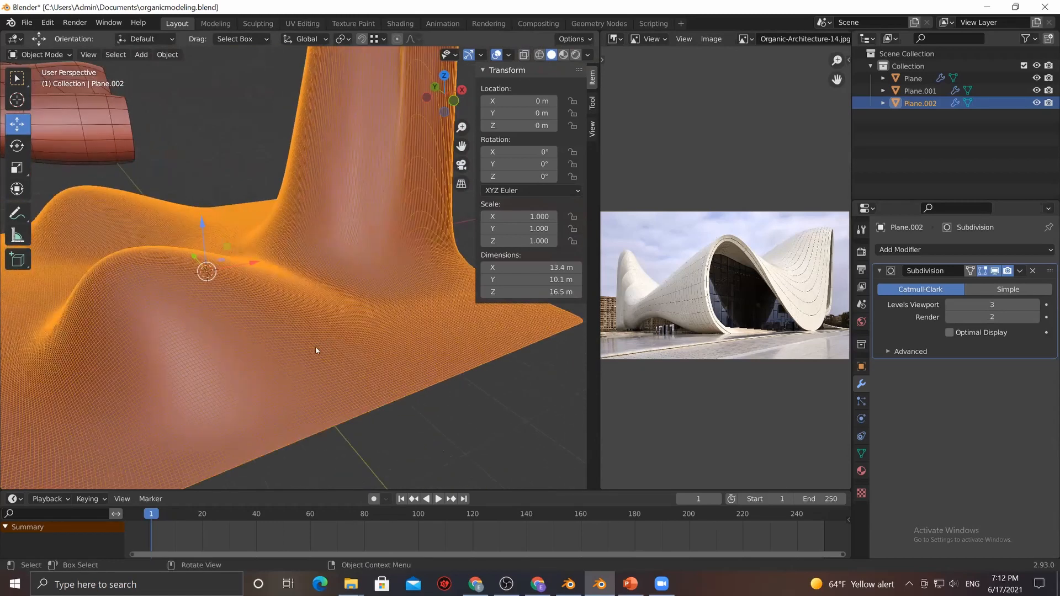
pyautogui.scroll(4, 326, 374)
pyautogui.moveTo(304, 359); pyautogui.dragTo(269, 386, button='middle')
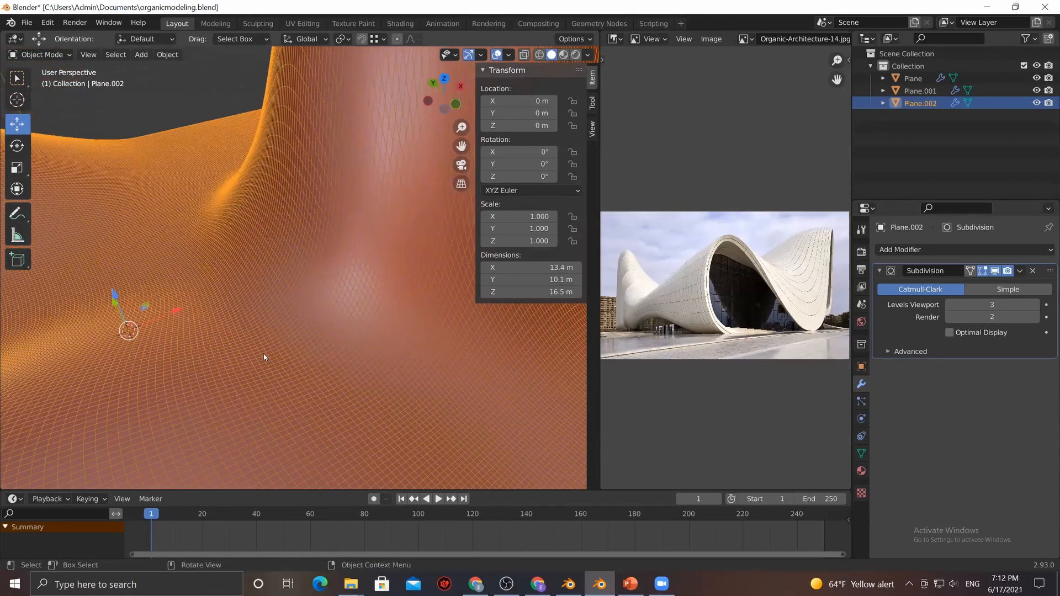
# Undo the recent sculpting and Subdivision changes on Plane.002, back to the state before the modifier was added
pyautogui.hotkey('ctrl', 'z')
pyautogui.hotkey('ctrl', 'z')
pyautogui.hotkey('ctrl', 'z')
pyautogui.hotkey('ctrl', 'z')
pyautogui.hotkey('ctrl', 'z')
pyautogui.hotkey('ctrl', 'z')
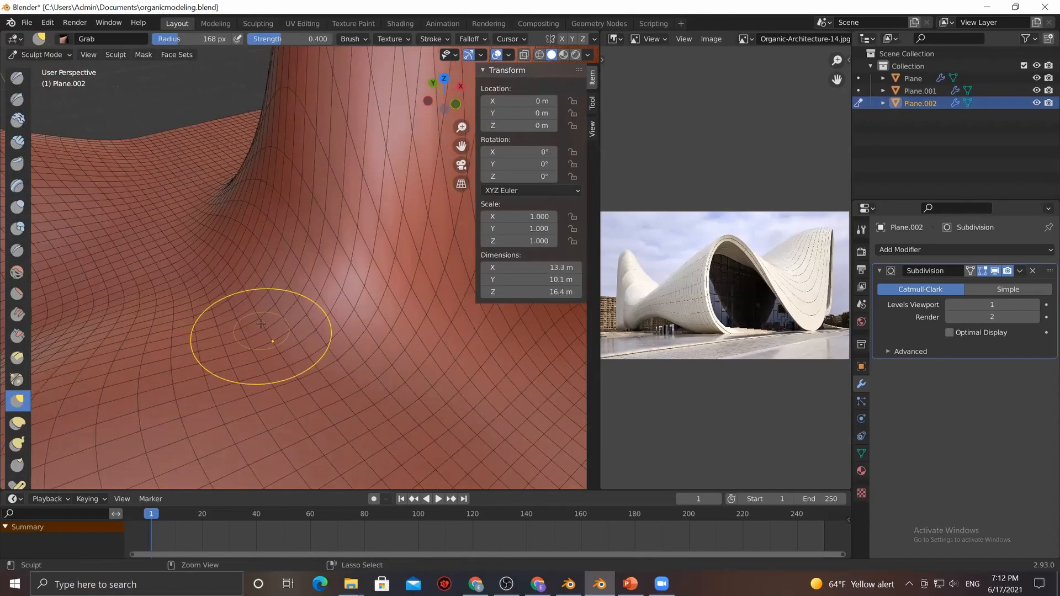
pyautogui.hotkey('ctrl', 'z')
pyautogui.hotkey('ctrl', 'z')
pyautogui.hotkey('ctrl', 'z')
pyautogui.hotkey('ctrl', 'z')
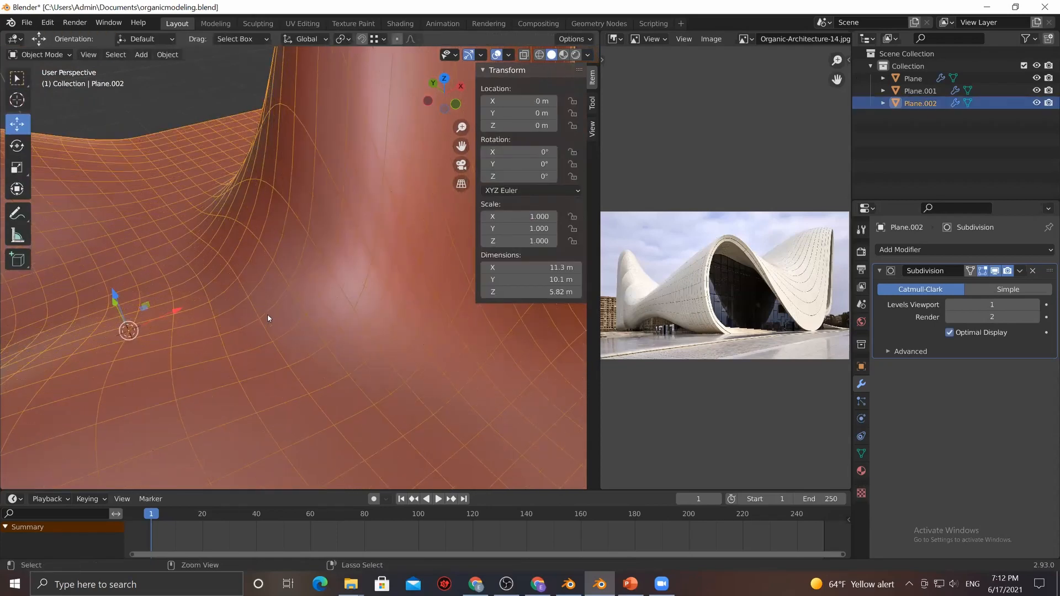
pyautogui.hotkey('ctrl', 'z')
pyautogui.hotkey('ctrl', 'z')
pyautogui.hotkey('ctrl', 'z')
pyautogui.hotkey('ctrl', 'z')
pyautogui.hotkey('ctrl', 'z')
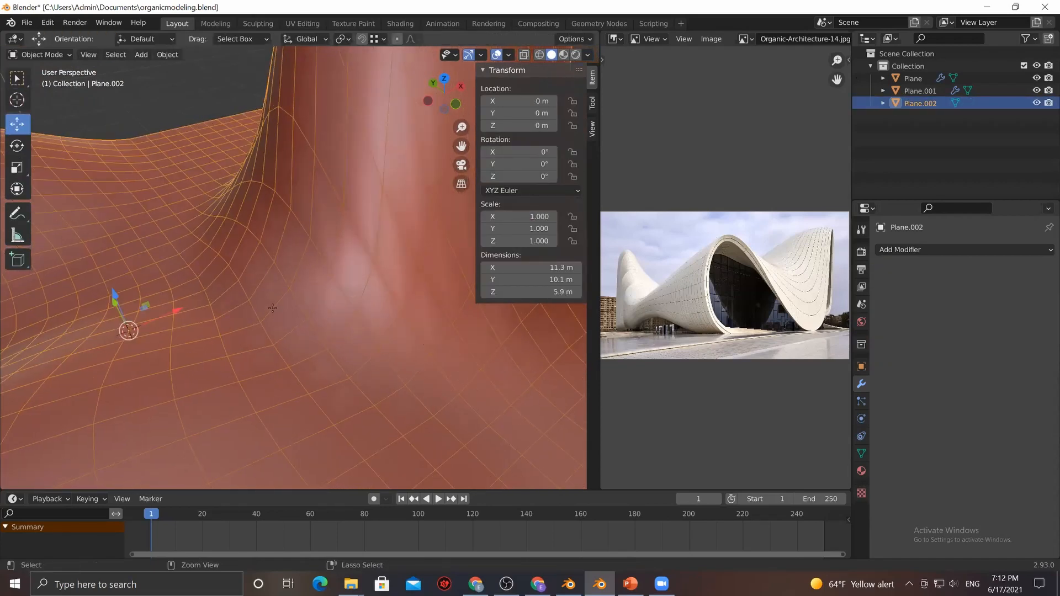
pyautogui.hotkey('ctrl', 'z')
pyautogui.hotkey('ctrl', 'z')
pyautogui.hotkey('ctrl', 'z')
pyautogui.hotkey('ctrl', 'z')
# Pull the raised part of Plane.002 outward with the Grab brush into a folded, overhanging, pointed form
pyautogui.scroll(-8, 267, 309)
pyautogui.moveTo(260, 231)
pyautogui.mouseDown()
pyautogui.moveTo(258, 221)
pyautogui.moveTo(190, 224)
pyautogui.moveTo(271, 158)
pyautogui.mouseUp()
pyautogui.moveTo(260, 284)
pyautogui.mouseDown(button='middle')
pyautogui.moveTo(289, 308)
pyautogui.moveTo(311, 236)
pyautogui.mouseUp(button='middle')
pyautogui.keyDown('shift'); pyautogui.moveTo(311, 236); pyautogui.dragTo(266, 236); pyautogui.keyUp('shift')
pyautogui.moveTo(266, 236)
pyautogui.keyDown('shift'); pyautogui.mouseDown()
pyautogui.moveTo(290, 223)
pyautogui.moveTo(258, 257)
pyautogui.moveTo(353, 260)
pyautogui.mouseUp(); pyautogui.keyUp('shift')
pyautogui.keyDown('shift'); pyautogui.moveTo(276, 171); pyautogui.dragTo(226, 154); pyautogui.keyUp('shift')
pyautogui.moveTo(110, 256); pyautogui.dragTo(217, 173, button='middle')
pyautogui.moveTo(273, 248)
pyautogui.mouseDown()
pyautogui.moveTo(204, 193)
pyautogui.moveTo(184, 207)
pyautogui.mouseUp()
pyautogui.moveTo(240, 207); pyautogui.dragTo(178, 204, button='middle')
pyautogui.moveTo(213, 184); pyautogui.dragTo(232, 158)
pyautogui.moveTo(171, 211); pyautogui.dragTo(139, 203)
pyautogui.moveTo(144, 204)
pyautogui.mouseDown(button='middle')
pyautogui.moveTo(483, 315)
pyautogui.moveTo(240, 344)
pyautogui.moveTo(257, 293)
pyautogui.mouseUp(button='middle')
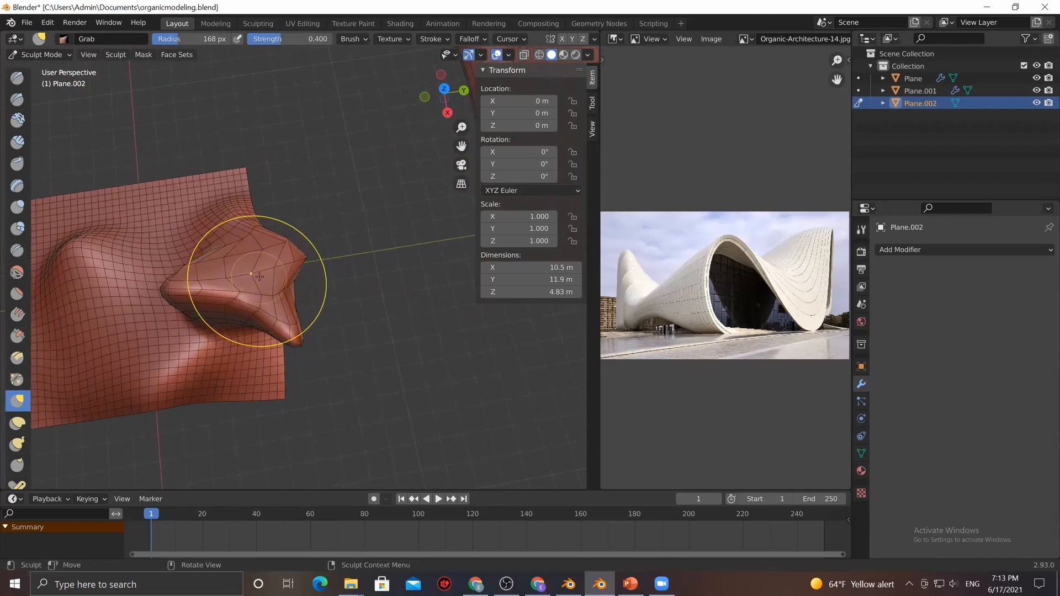
# Enable Dyntopo for sculpting Plane.002, accept the vertex data warning, and view its detail settings
pyautogui.scroll(-5, 359, 39)
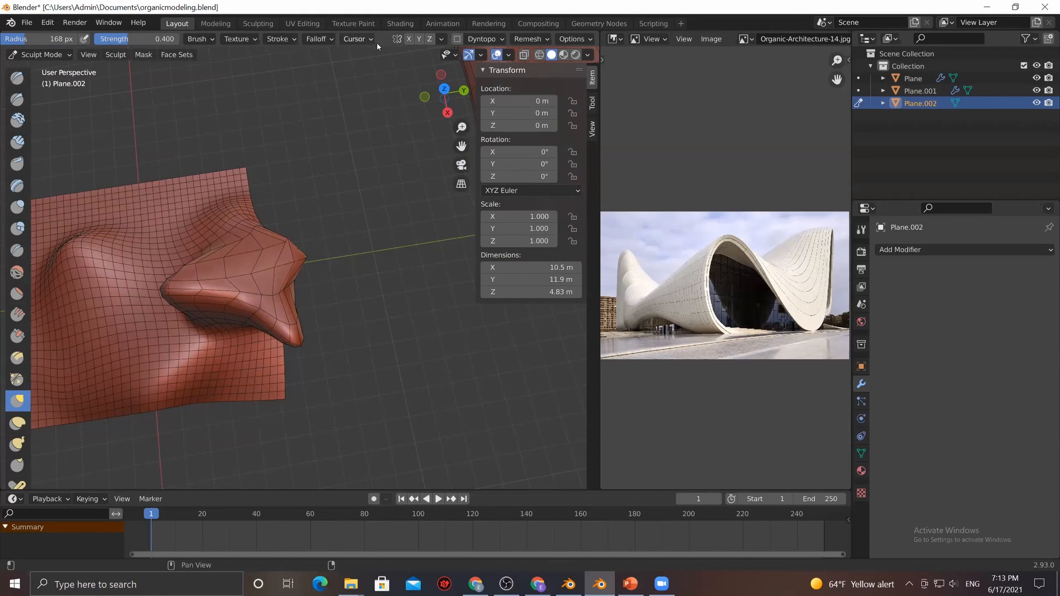
pyautogui.moveTo(327, 255); pyautogui.dragTo(287, 242, button='middle')
pyautogui.moveTo(456, 41)
pyautogui.mouseDown(button='middle')
pyautogui.moveTo(416, 82)
pyautogui.moveTo(493, 43)
pyautogui.mouseUp(button='middle')
pyautogui.click(457, 39)
pyautogui.click(458, 73)
pyautogui.click(489, 39)
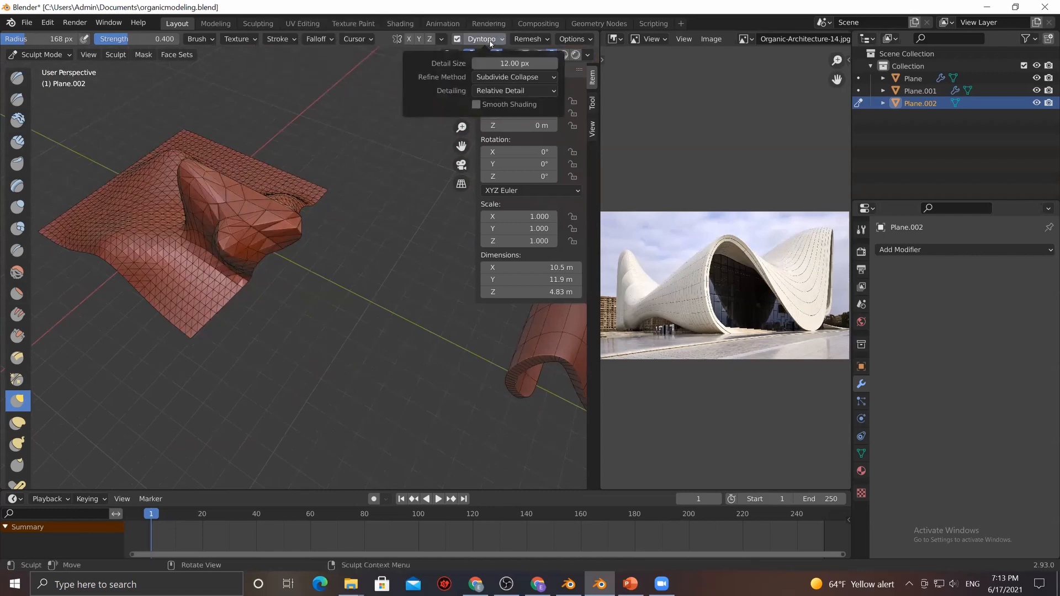
pyautogui.moveTo(205, 226); pyautogui.dragTo(255, 259, button='middle')
pyautogui.moveTo(490, 40); pyautogui.dragTo(493, 40, button='middle')
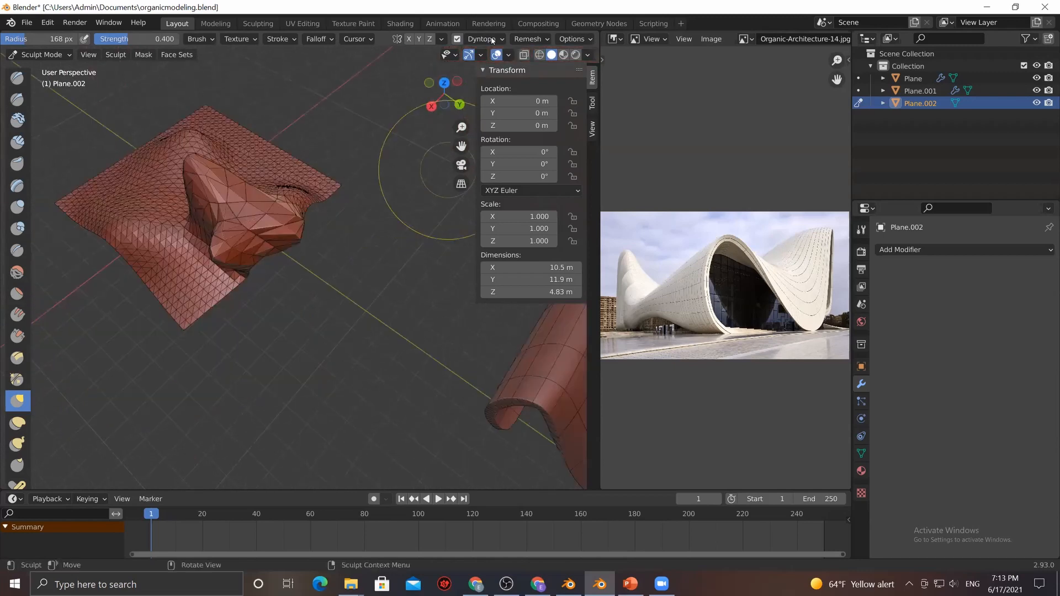
pyautogui.click(491, 40)
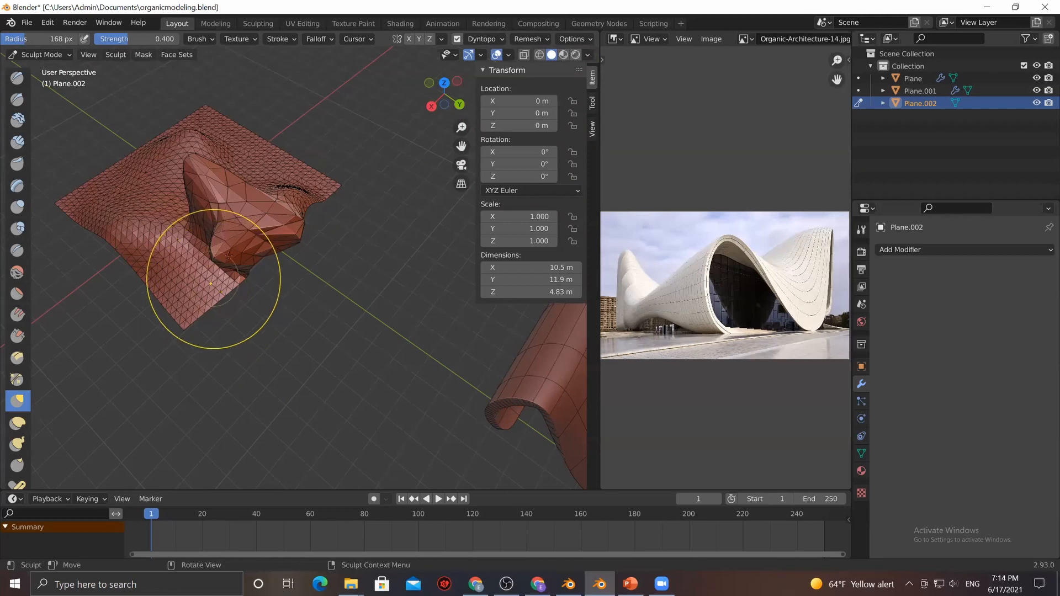
# Reshape the hollow face of the tall peak on Plane.002 with Grab strokes while Dyntopo is enabled
pyautogui.moveTo(266, 217); pyautogui.dragTo(406, 192, button='middle')
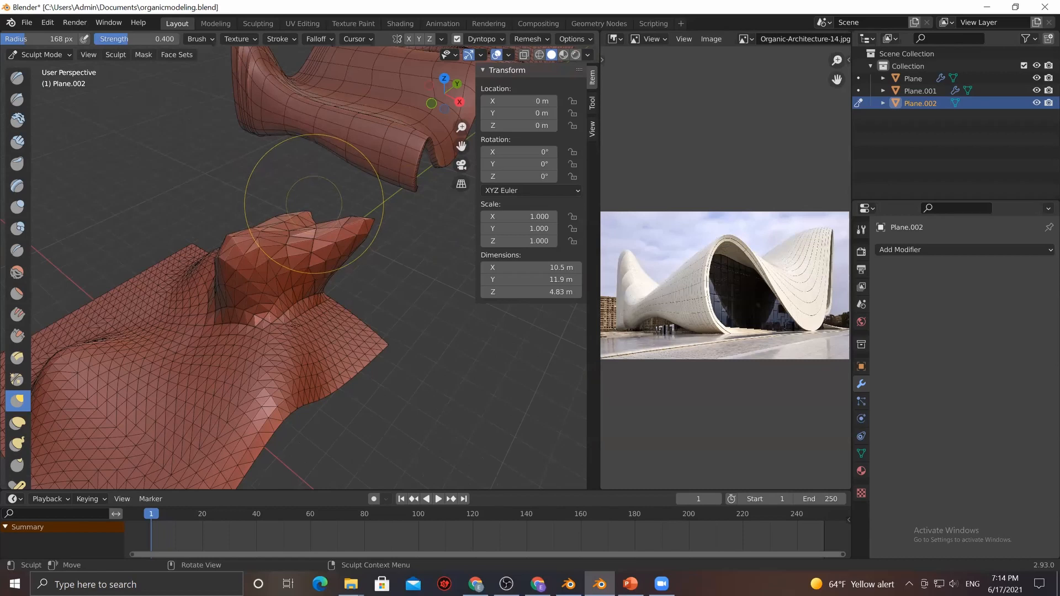
pyautogui.moveTo(289, 331); pyautogui.dragTo(401, 378, button='middle')
pyautogui.moveTo(381, 336); pyautogui.dragTo(314, 289, button='middle')
pyautogui.moveTo(285, 333); pyautogui.dragTo(264, 325, button='middle')
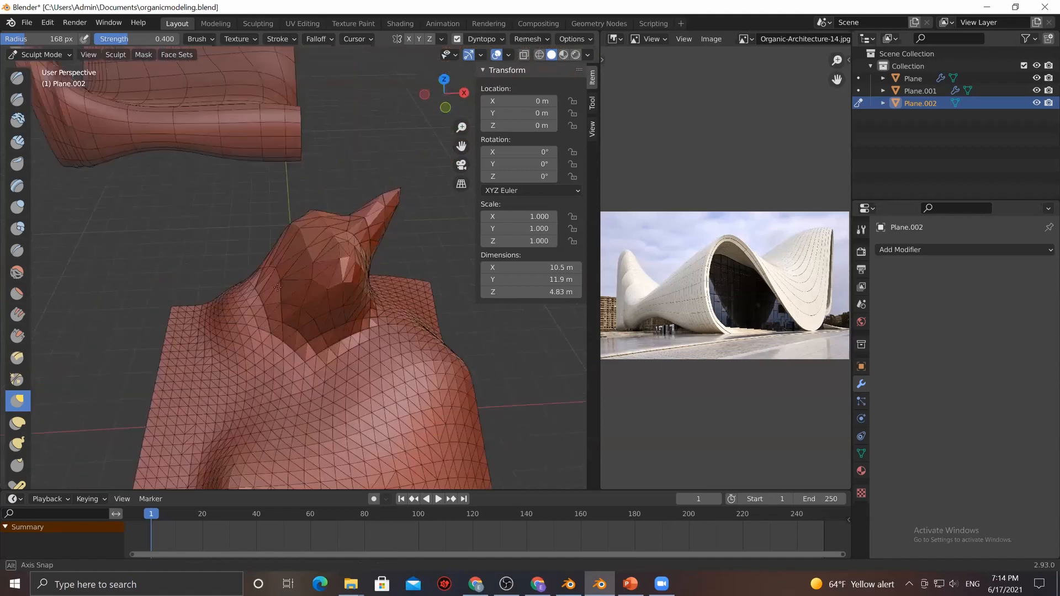
pyautogui.moveTo(277, 286)
pyautogui.mouseDown(button='middle')
pyautogui.moveTo(267, 321)
pyautogui.moveTo(321, 303)
pyautogui.mouseUp(button='middle')
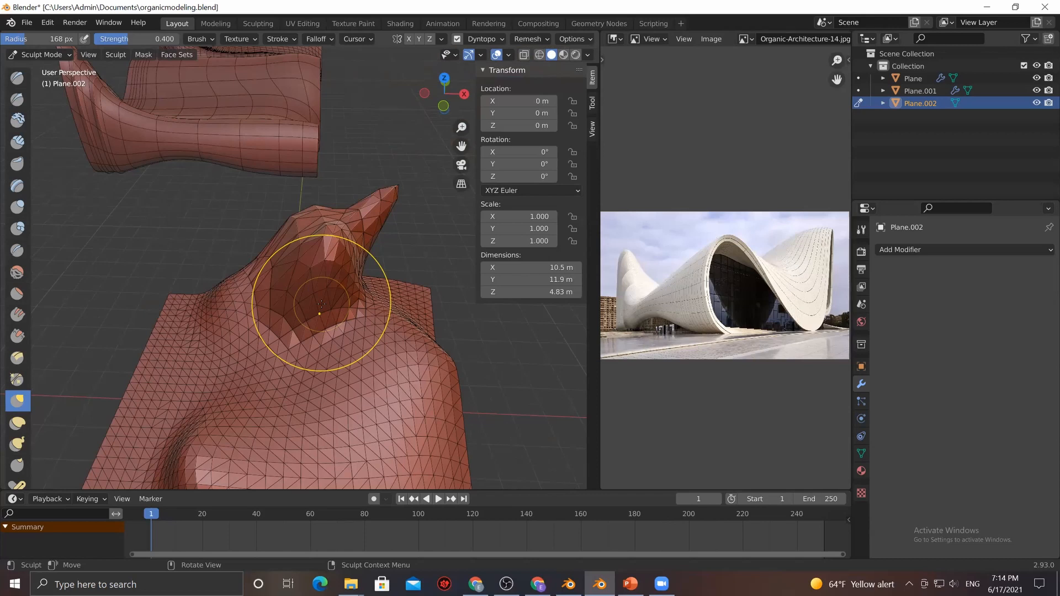
pyautogui.moveTo(327, 264); pyautogui.dragTo(287, 285)
pyautogui.moveTo(320, 253); pyautogui.dragTo(345, 242)
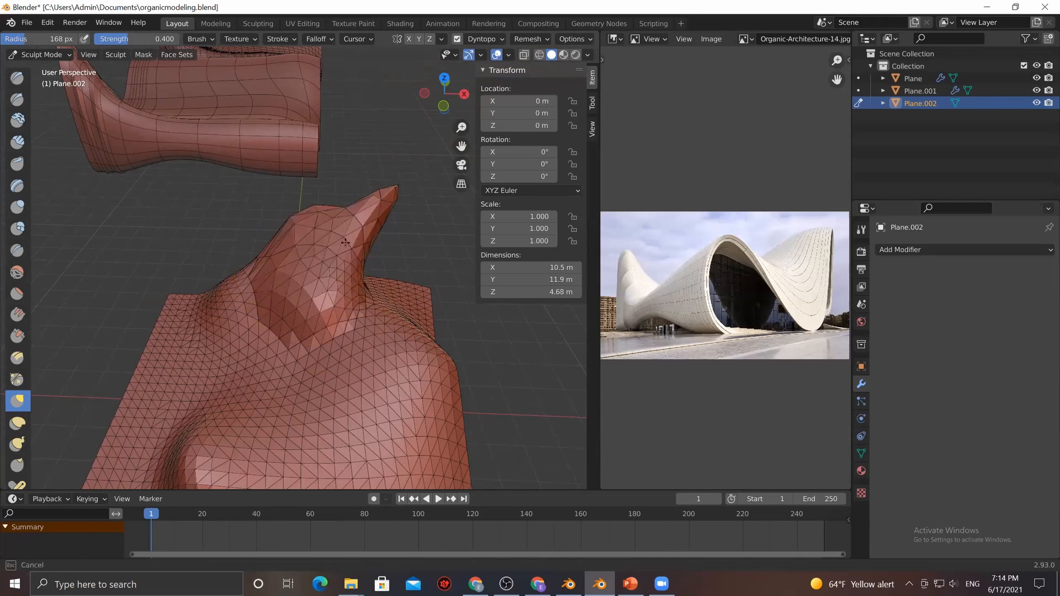
pyautogui.moveTo(280, 271); pyautogui.dragTo(279, 270)
pyautogui.moveTo(397, 231); pyautogui.dragTo(318, 260, button='middle')
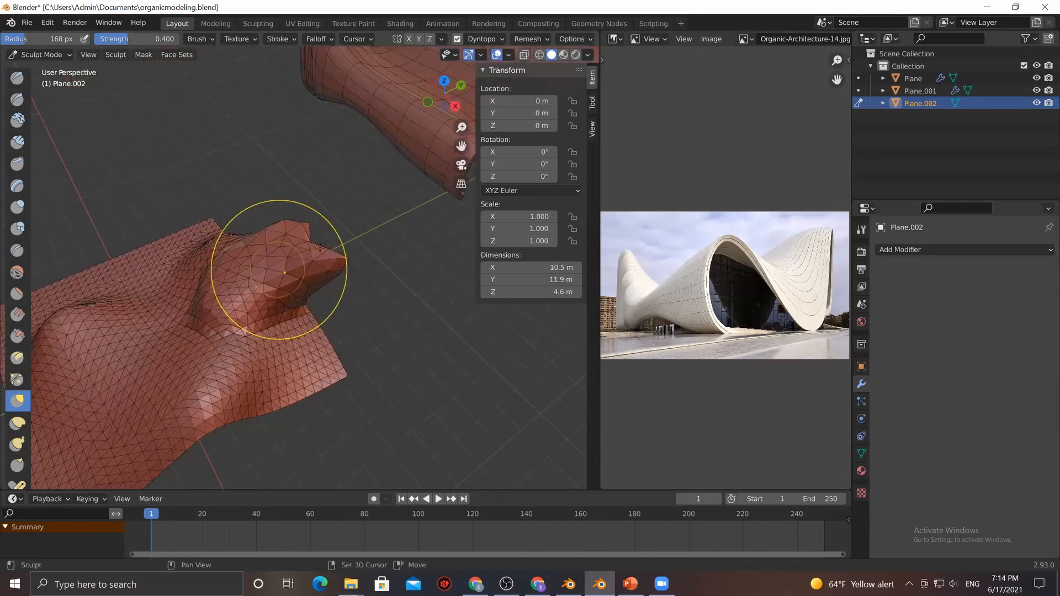
# Pull the peak and the adjoining surface edge with the Grab brush to form a rounded, wave-like overhang
pyautogui.keyDown('shift'); pyautogui.moveTo(297, 228); pyautogui.dragTo(297, 245); pyautogui.keyUp('shift')
pyautogui.moveTo(297, 245)
pyautogui.mouseDown(button='middle')
pyautogui.moveTo(281, 257)
pyautogui.moveTo(297, 347)
pyautogui.mouseUp(button='middle')
pyautogui.moveTo(297, 346)
pyautogui.mouseDown()
pyautogui.moveTo(296, 309)
pyautogui.moveTo(265, 245)
pyautogui.moveTo(215, 254)
pyautogui.mouseUp()
pyautogui.moveTo(300, 247); pyautogui.dragTo(290, 220)
pyautogui.moveTo(260, 248)
pyautogui.mouseDown()
pyautogui.moveTo(301, 237)
pyautogui.moveTo(246, 238)
pyautogui.moveTo(388, 282)
pyautogui.mouseUp()
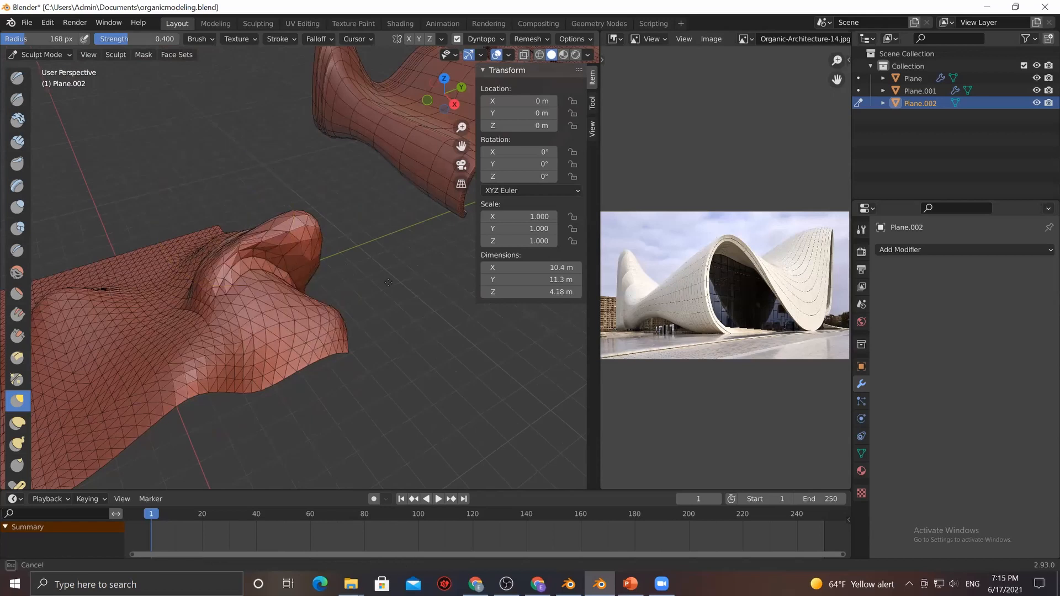
pyautogui.moveTo(293, 253); pyautogui.dragTo(303, 237)
pyautogui.moveTo(303, 279); pyautogui.dragTo(320, 251)
pyautogui.moveTo(314, 243); pyautogui.dragTo(319, 244, button='middle')
pyautogui.moveTo(277, 271)
pyautogui.mouseDown(button='middle')
pyautogui.moveTo(285, 290)
pyautogui.moveTo(318, 303)
pyautogui.moveTo(323, 291)
pyautogui.mouseUp(button='middle')
pyautogui.moveTo(297, 257); pyautogui.dragTo(289, 253)
pyautogui.moveTo(289, 255); pyautogui.dragTo(313, 255, button='middle')
pyautogui.moveTo(188, 255)
pyautogui.mouseDown(button='middle')
pyautogui.moveTo(226, 266)
pyautogui.moveTo(224, 276)
pyautogui.mouseUp(button='middle')
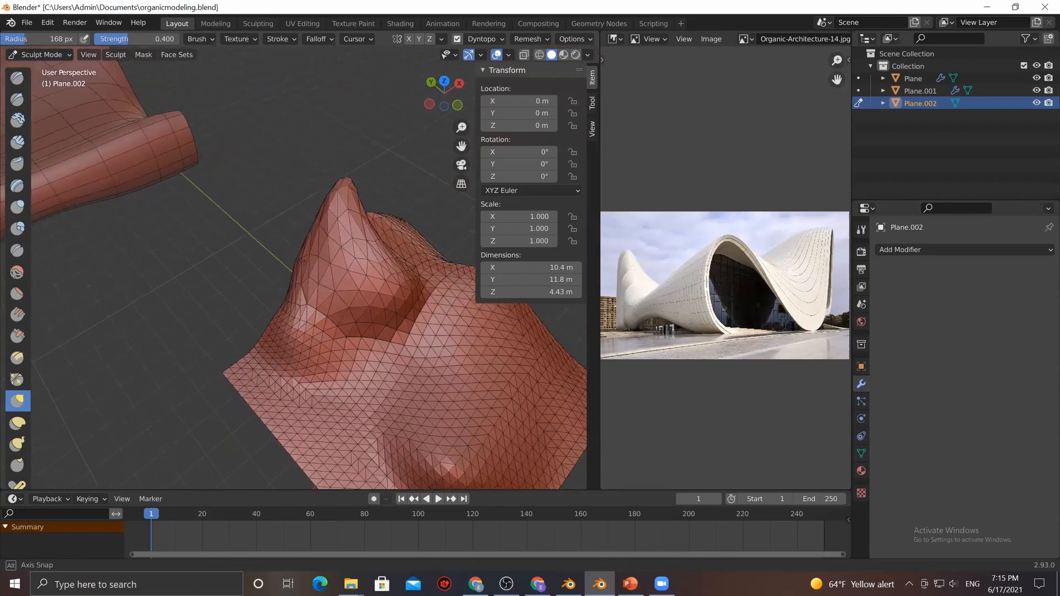
# Build up the surface between the mounds of Plane.002 using the Draw brush at 90 px radius and 0.500 strength
pyautogui.moveTo(304, 260); pyautogui.dragTo(261, 285, button='middle')
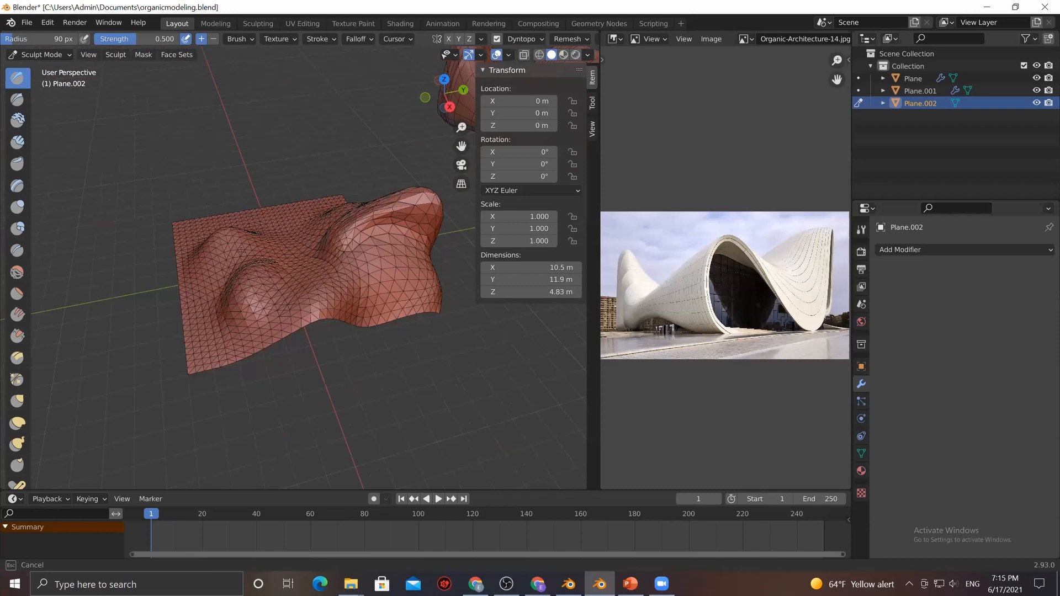
pyautogui.moveTo(259, 269)
pyautogui.mouseDown()
pyautogui.moveTo(299, 277)
pyautogui.moveTo(267, 295)
pyautogui.moveTo(387, 260)
pyautogui.moveTo(360, 258)
pyautogui.mouseUp()
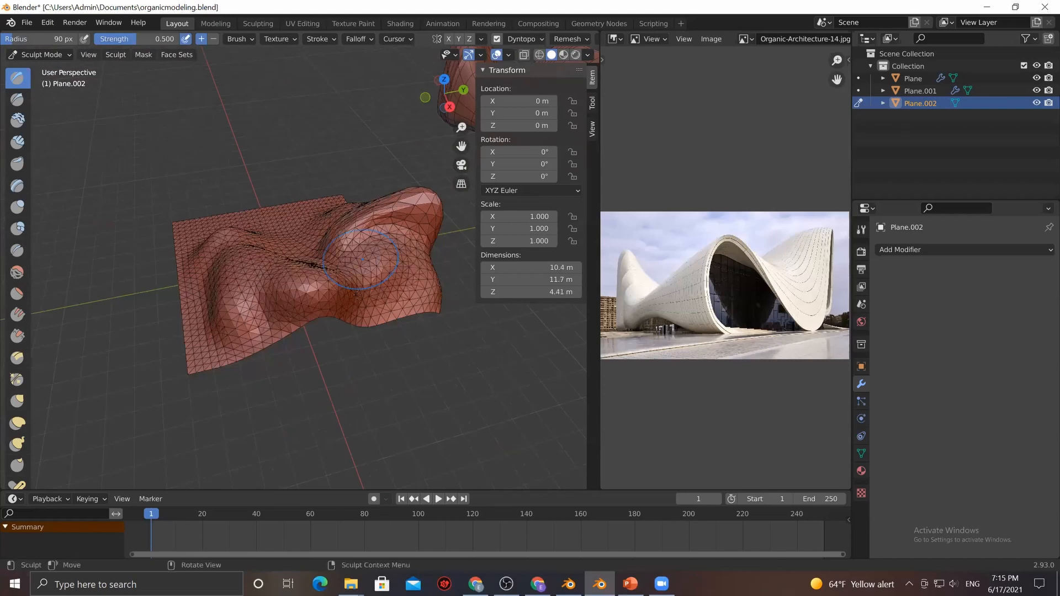
pyautogui.moveTo(363, 259); pyautogui.dragTo(319, 271, button='middle')
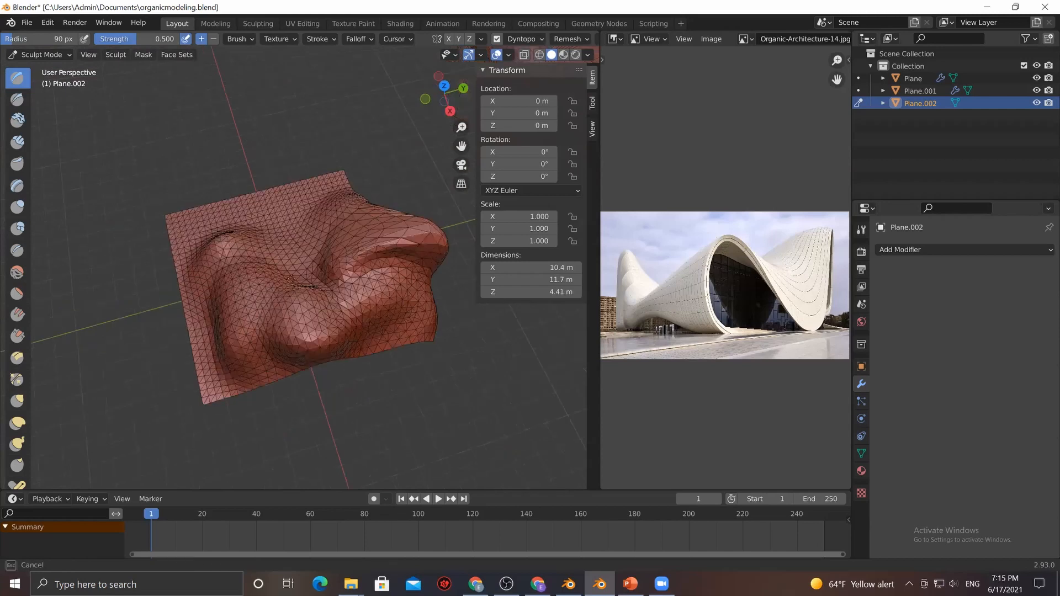
pyautogui.moveTo(331, 261)
pyautogui.mouseDown()
pyautogui.moveTo(305, 290)
pyautogui.moveTo(356, 249)
pyautogui.mouseUp()
pyautogui.moveTo(451, 244); pyautogui.dragTo(390, 265)
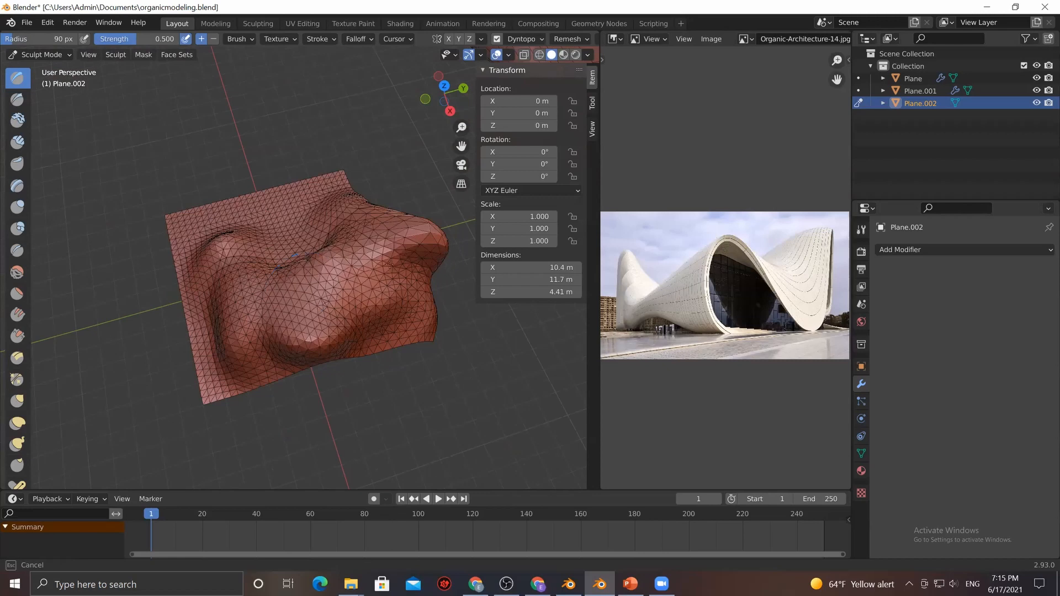
pyautogui.moveTo(342, 232); pyautogui.dragTo(338, 271, button='middle')
pyautogui.moveTo(288, 242)
pyautogui.mouseDown(button='middle')
pyautogui.moveTo(278, 265)
pyautogui.moveTo(311, 247)
pyautogui.moveTo(276, 256)
pyautogui.mouseUp(button='middle')
# Add volume along the front edge and face of the overhang on Plane.002 with Draw brush strokes
pyautogui.scroll(3, 278, 265)
pyautogui.moveTo(276, 256)
pyautogui.mouseDown()
pyautogui.moveTo(259, 259)
pyautogui.moveTo(260, 290)
pyautogui.moveTo(291, 274)
pyautogui.moveTo(215, 297)
pyautogui.mouseUp()
pyautogui.moveTo(203, 307); pyautogui.dragTo(215, 286, button='middle')
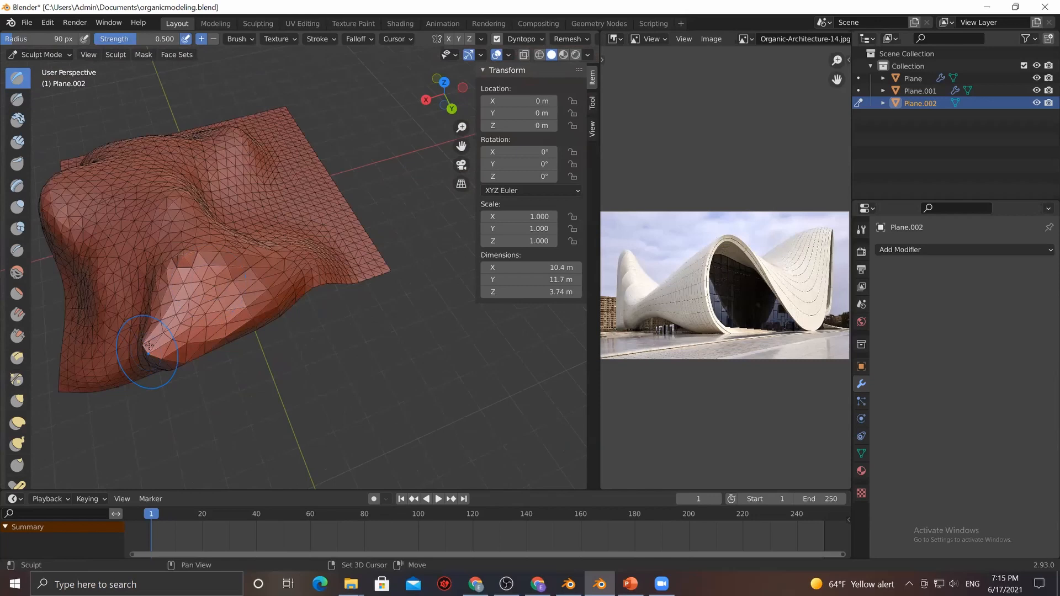
pyautogui.moveTo(157, 353)
pyautogui.mouseDown()
pyautogui.moveTo(216, 308)
pyautogui.moveTo(213, 288)
pyautogui.mouseUp()
pyautogui.moveTo(214, 288); pyautogui.dragTo(291, 269, button='middle')
pyautogui.moveTo(381, 240)
pyautogui.mouseDown(button='middle')
pyautogui.moveTo(315, 290)
pyautogui.moveTo(261, 273)
pyautogui.moveTo(273, 241)
pyautogui.mouseUp(button='middle')
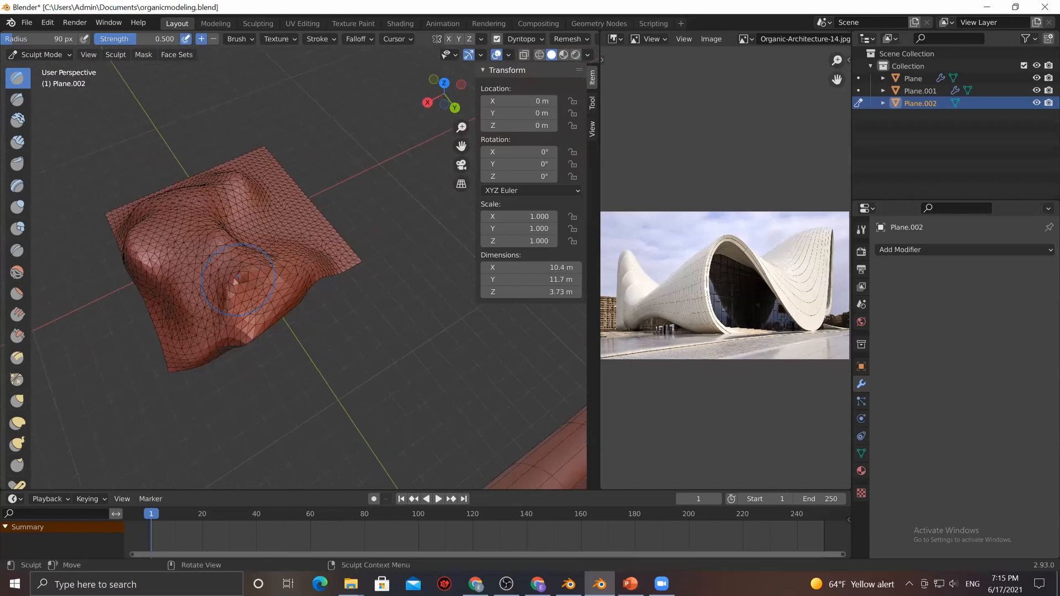
# Apply another Draw brush stroke to the mounded surface of Plane.002 and check the form from several sides
pyautogui.moveTo(245, 183); pyautogui.dragTo(257, 256, button='middle')
pyautogui.moveTo(212, 159)
pyautogui.mouseDown()
pyautogui.moveTo(284, 227)
pyautogui.moveTo(159, 202)
pyautogui.mouseUp()
pyautogui.moveTo(348, 210); pyautogui.dragTo(285, 232, button='middle')
pyautogui.moveTo(182, 289)
pyautogui.mouseDown(button='middle')
pyautogui.moveTo(331, 288)
pyautogui.moveTo(267, 252)
pyautogui.moveTo(303, 247)
pyautogui.mouseUp(button='middle')
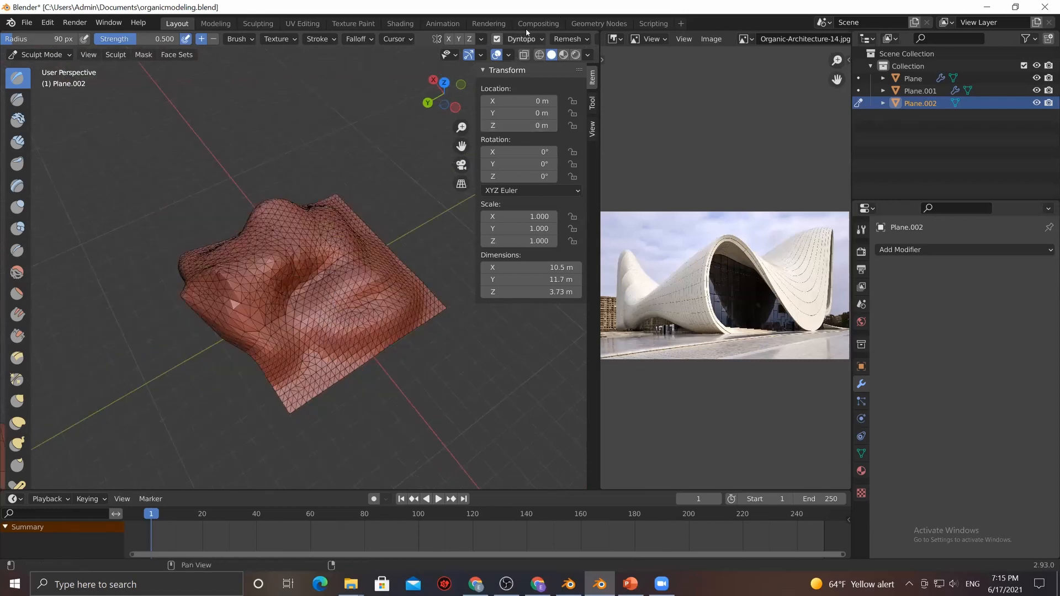
# Review the Dyntopo settings, then switch Dyntopo off and on again, accepting the vertex data warning
pyautogui.click(529, 40)
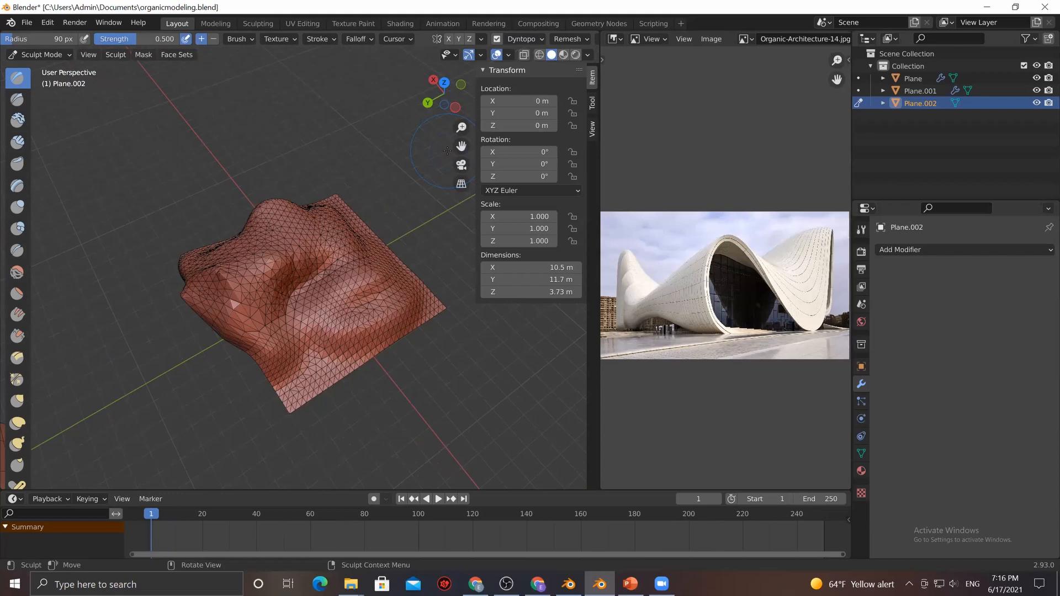
pyautogui.click(498, 40)
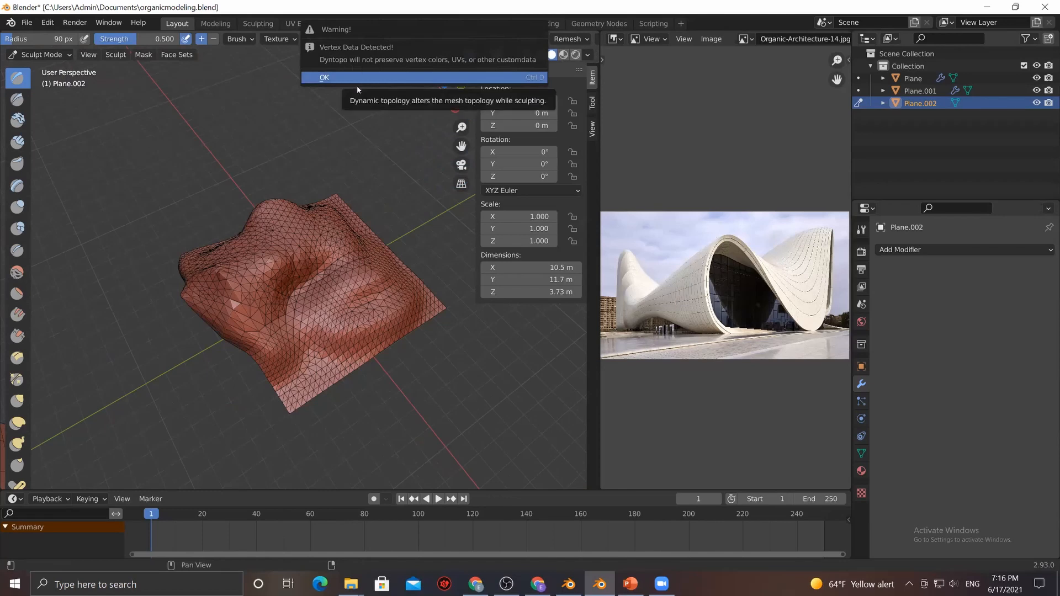
pyautogui.click(329, 80)
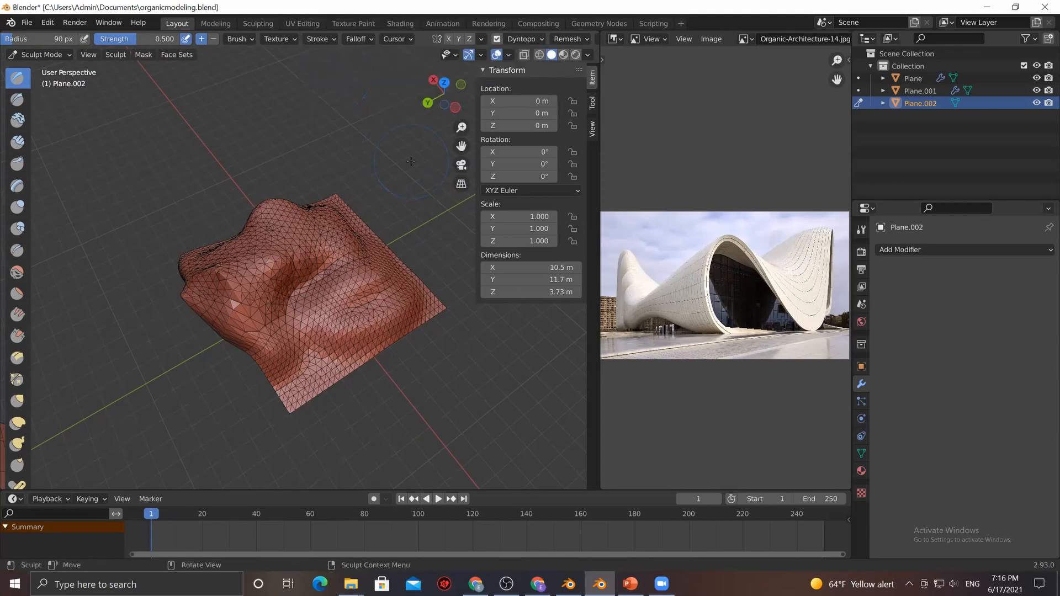
# Add a Solidify modifier to Plane.002 and set its thickness to 0.78 m
pyautogui.click(918, 253)
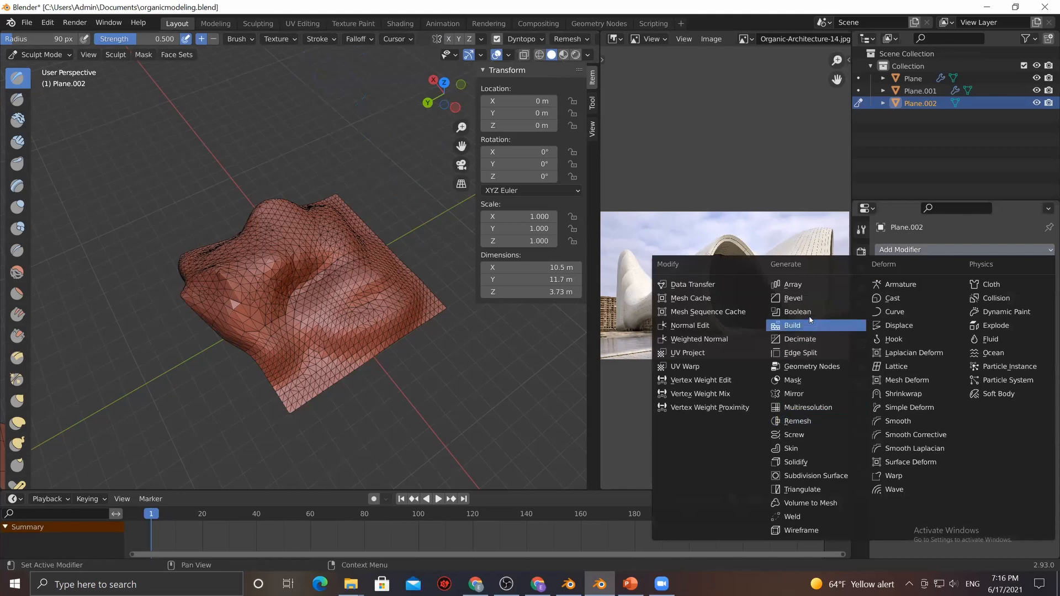
pyautogui.click(807, 463)
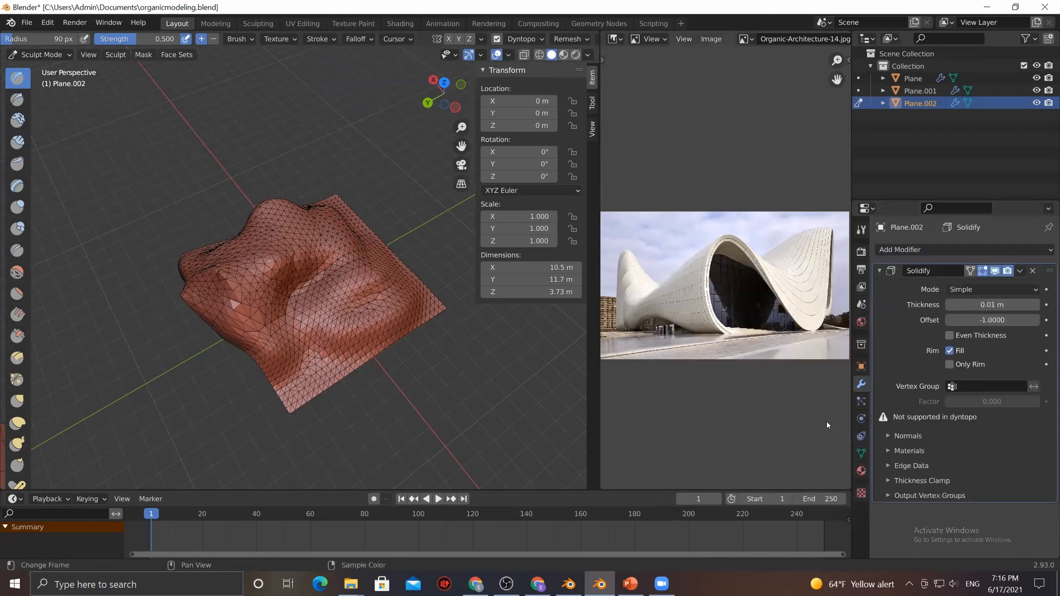
pyautogui.moveTo(992, 304); pyautogui.dragTo(974, 305)
pyautogui.moveTo(401, 343)
pyautogui.mouseDown(button='middle')
pyautogui.moveTo(408, 363)
pyautogui.moveTo(373, 265)
pyautogui.moveTo(359, 290)
pyautogui.mouseUp(button='middle')
# Toggle Dyntopo off and back on to compare the Solidify effect, and return Plane.002 to Object Mode
pyautogui.click(500, 39)
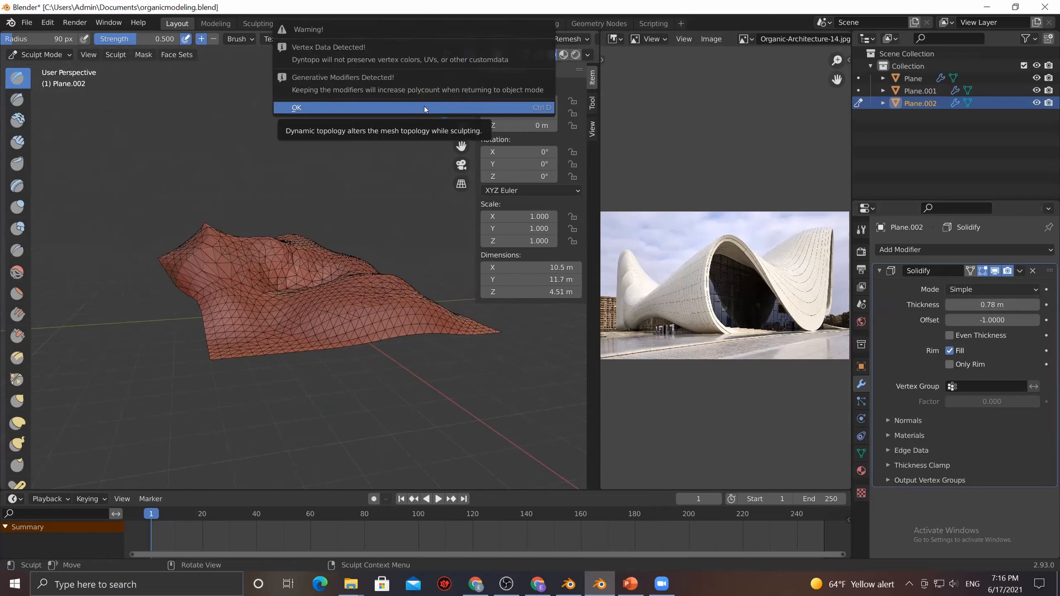
pyautogui.press('Return')
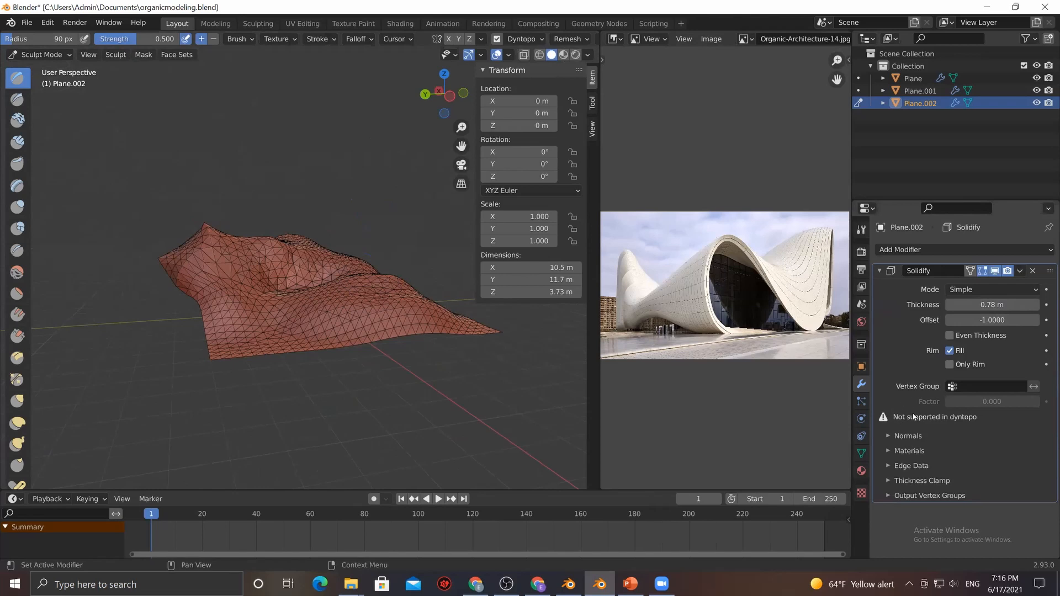
pyautogui.moveTo(238, 336)
pyautogui.mouseDown(button='middle')
pyautogui.moveTo(339, 331)
pyautogui.moveTo(343, 348)
pyautogui.moveTo(406, 366)
pyautogui.moveTo(397, 379)
pyautogui.moveTo(449, 433)
pyautogui.moveTo(432, 390)
pyautogui.moveTo(381, 330)
pyautogui.mouseUp(button='middle')
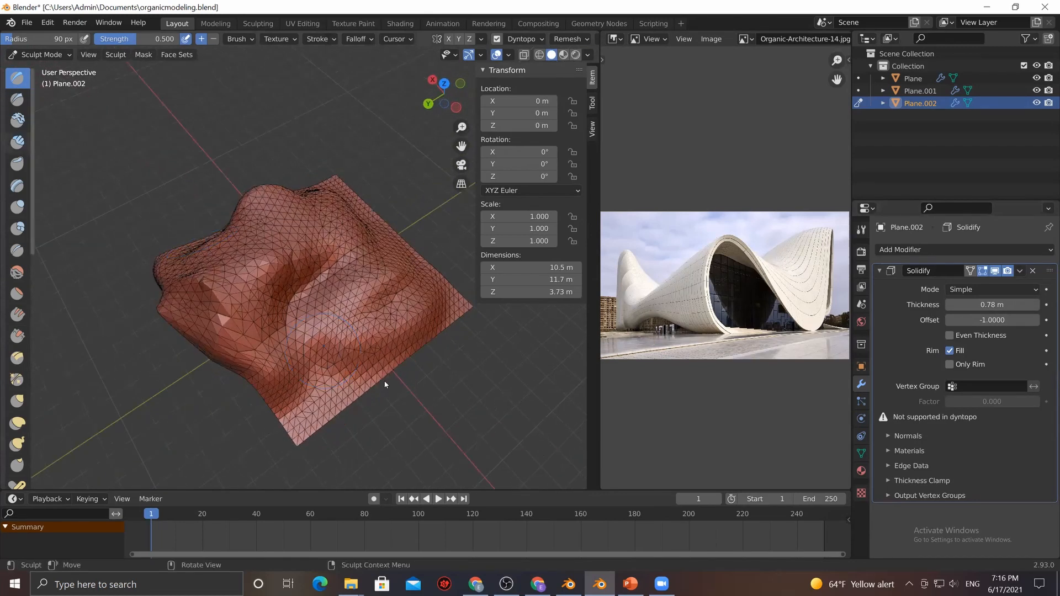
pyautogui.moveTo(380, 382); pyautogui.dragTo(381, 386, button='middle')
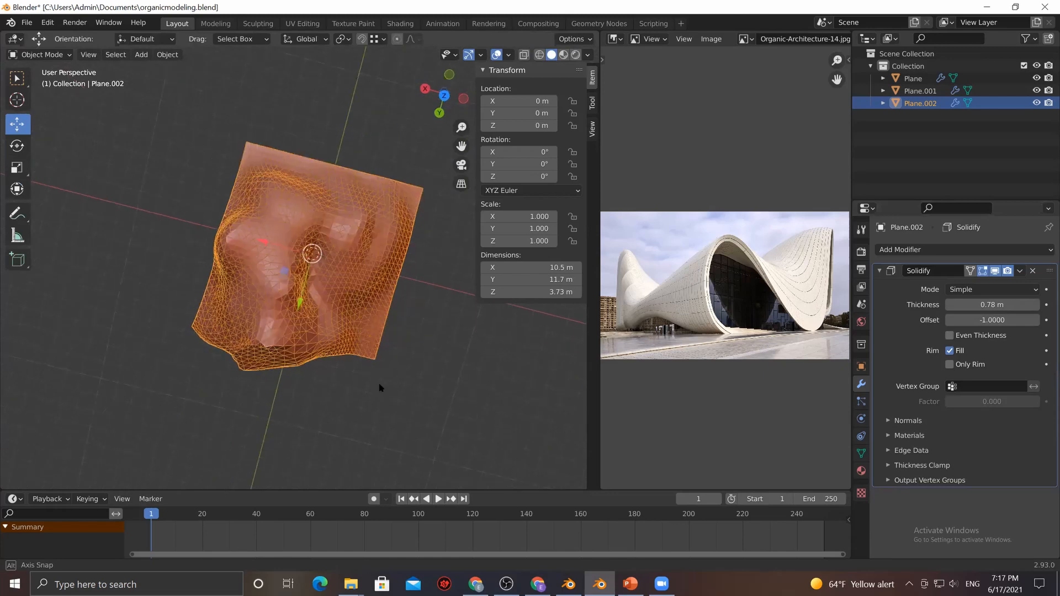
# Remove the Solidify modifier from Plane.002
pyautogui.moveTo(859, 352); pyautogui.dragTo(975, 292, button='middle')
pyautogui.click(1031, 271)
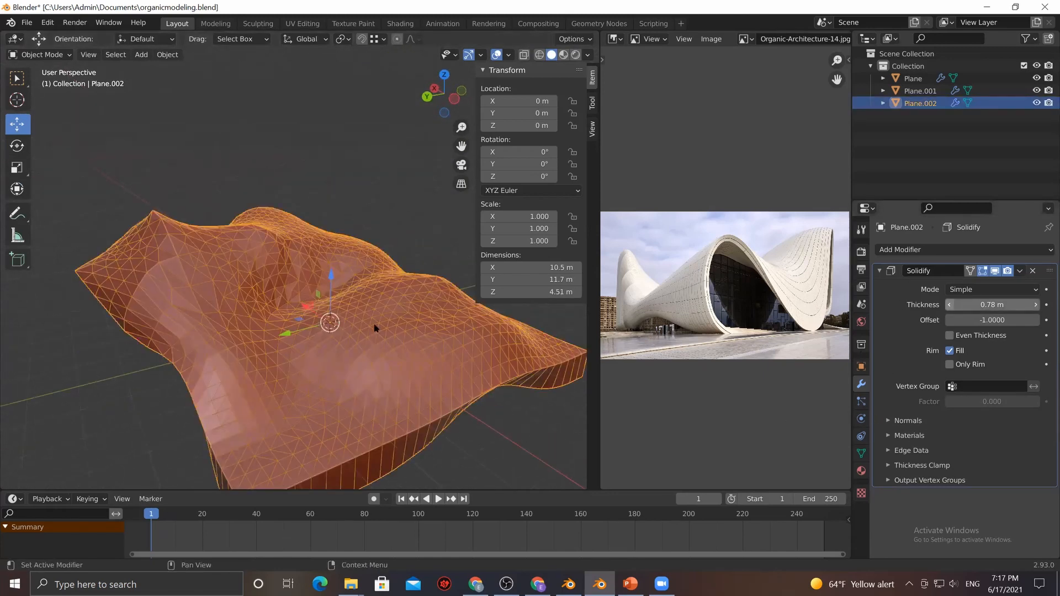
pyautogui.moveTo(379, 387); pyautogui.dragTo(348, 377, button='middle')
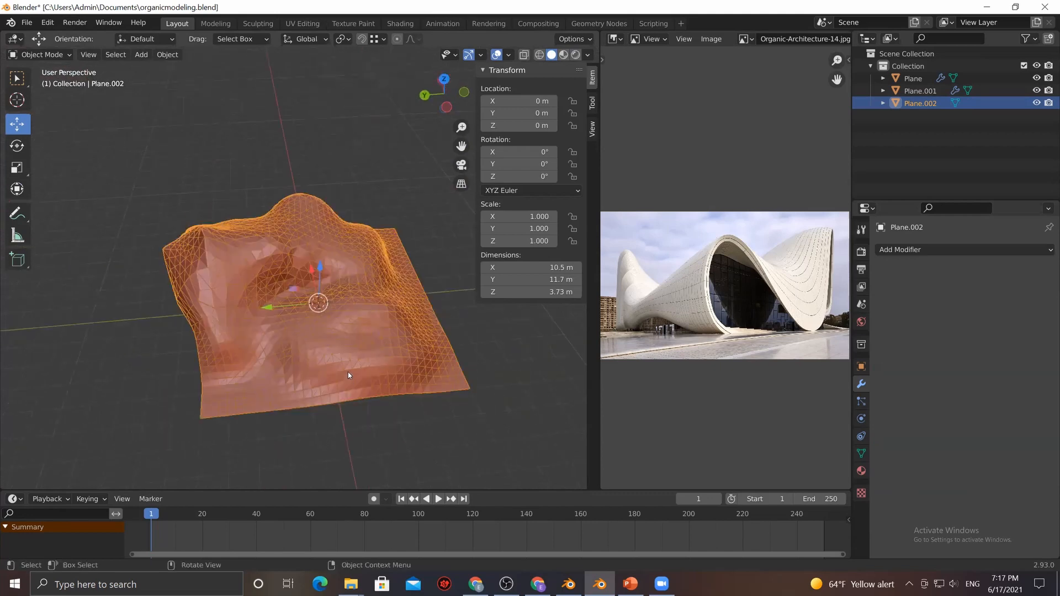
# Put Plane.002 in Sculpt Mode and examine its triangulated surface from several sides
pyautogui.click(51, 57)
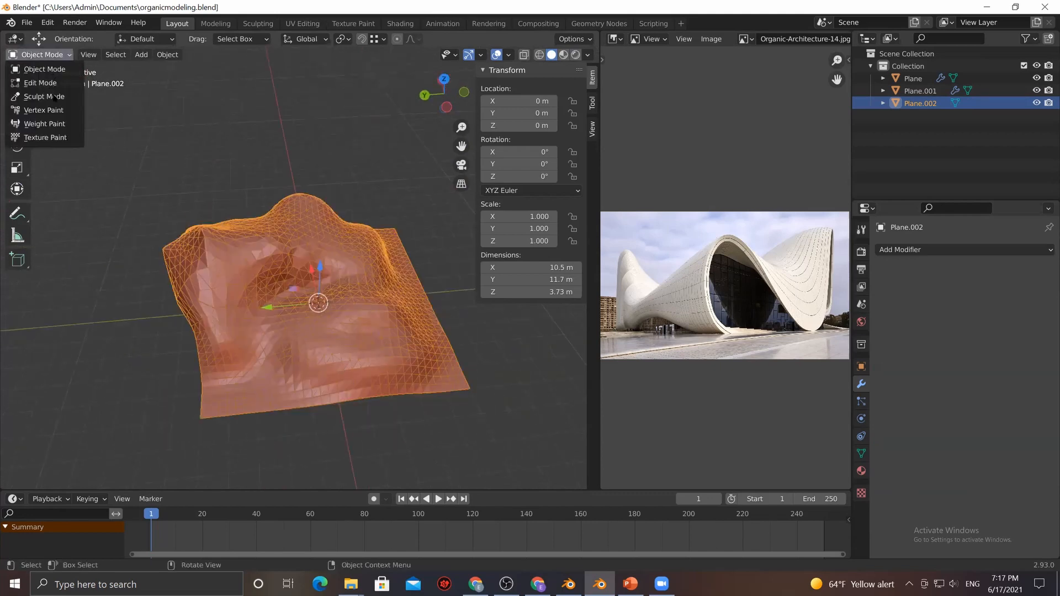
pyautogui.click(52, 92)
pyautogui.moveTo(375, 305); pyautogui.dragTo(191, 270, button='middle')
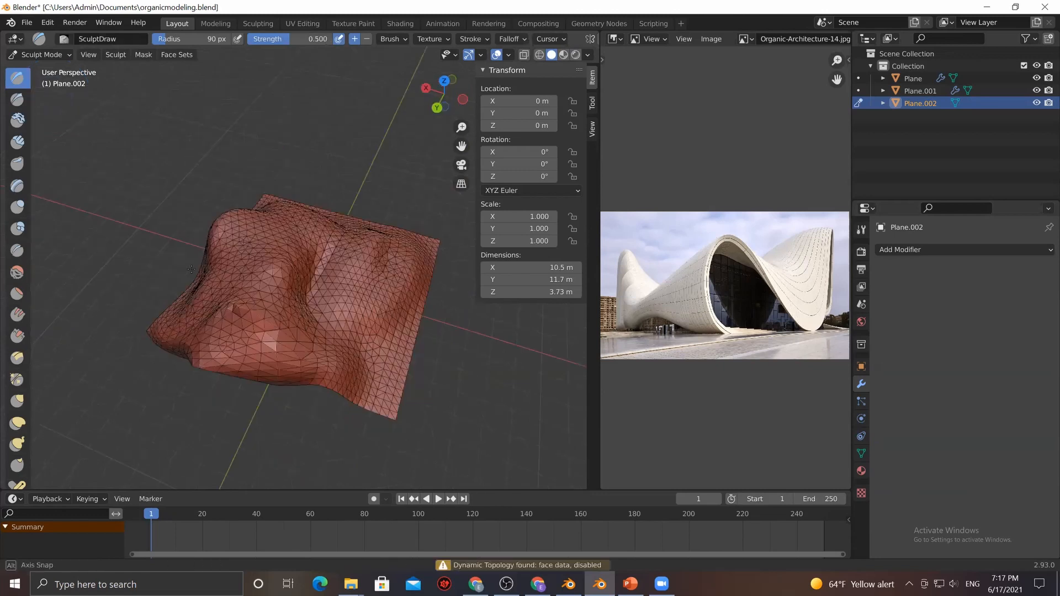
pyautogui.moveTo(116, 264); pyautogui.dragTo(139, 260, button='middle')
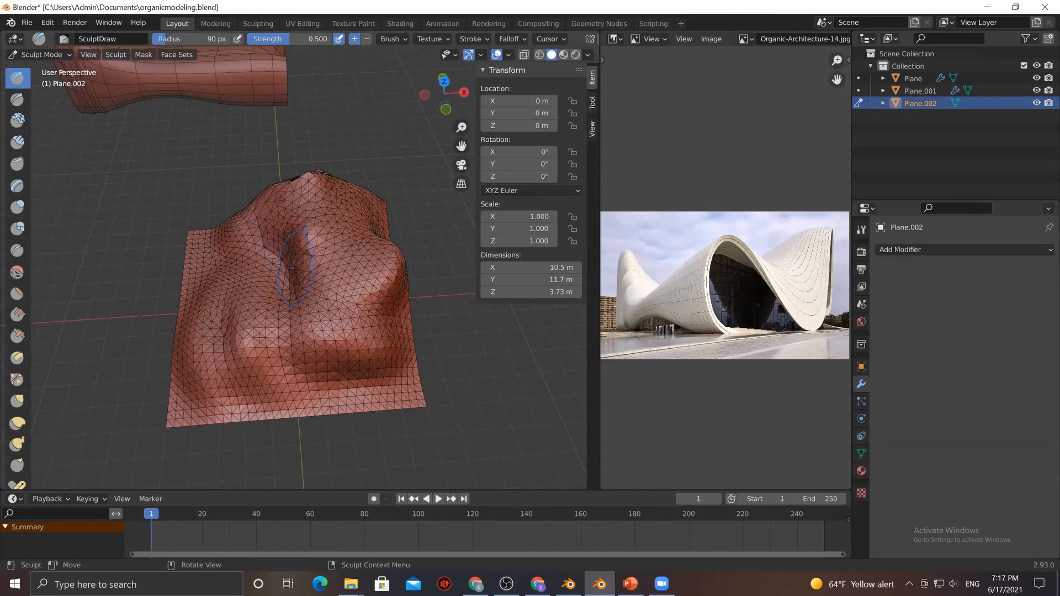
pyautogui.moveTo(294, 269); pyautogui.dragTo(322, 282, button='middle')
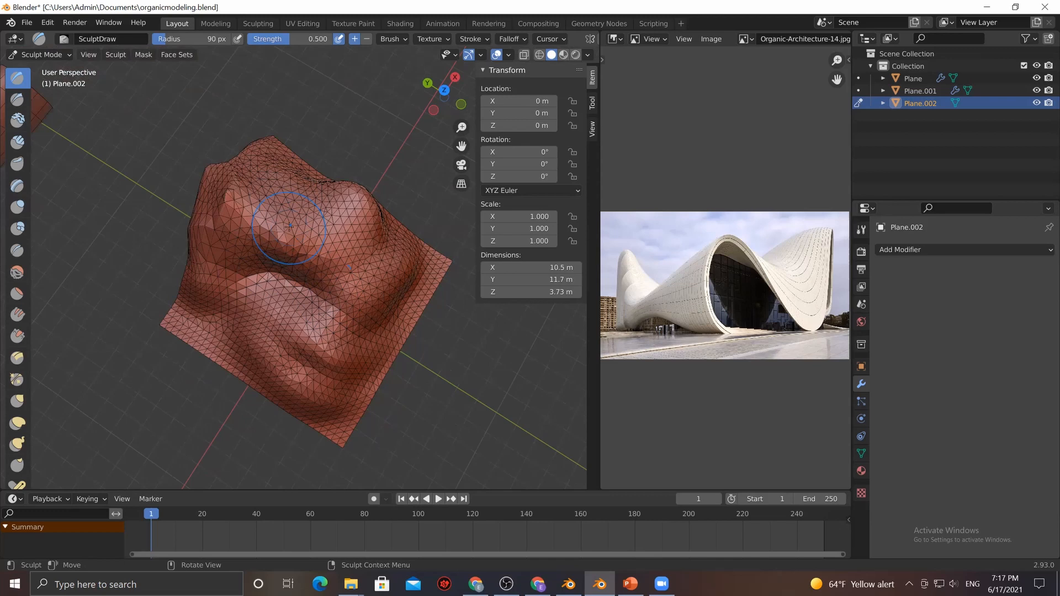
pyautogui.moveTo(312, 279); pyautogui.dragTo(396, 220, button='middle')
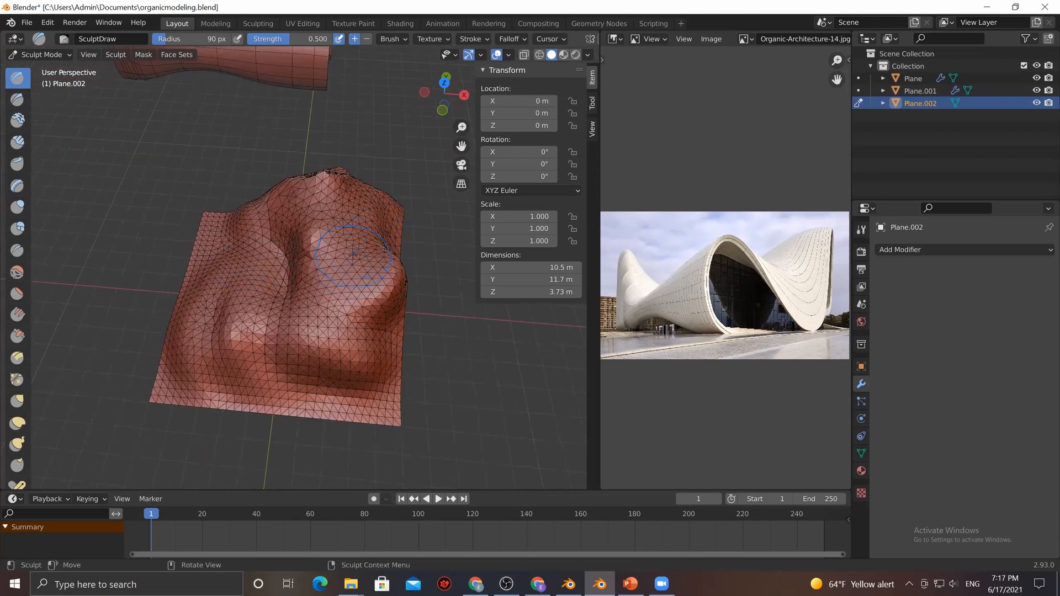
pyautogui.moveTo(351, 253); pyautogui.dragTo(405, 287, button='middle')
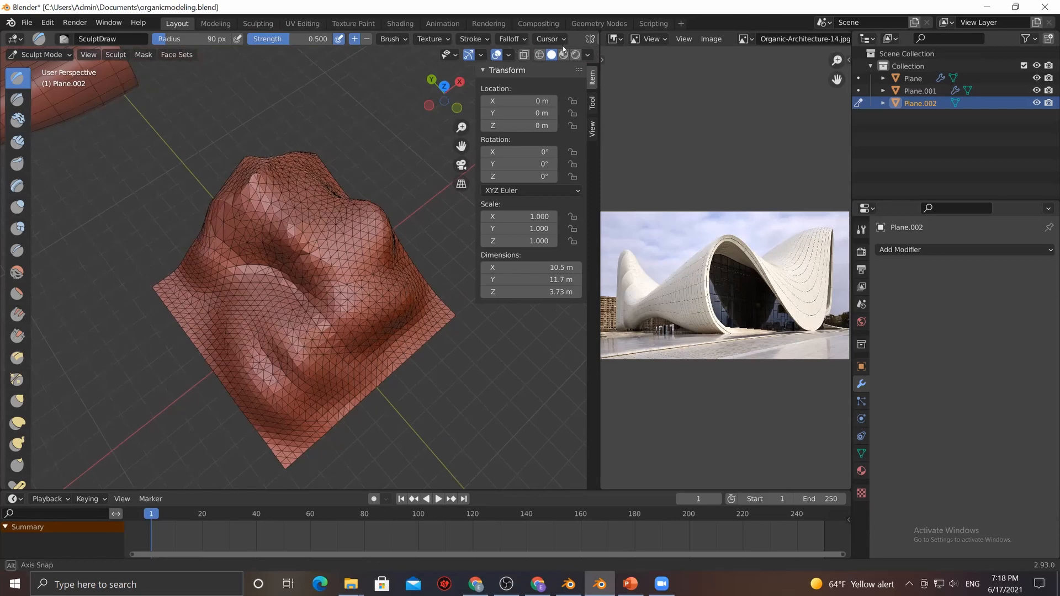
# Review the sculpting Remesh and general options, and voxel-remesh Plane.002 with a voxel size of 0.1 m
pyautogui.moveTo(578, 38); pyautogui.dragTo(291, 38, button='middle')
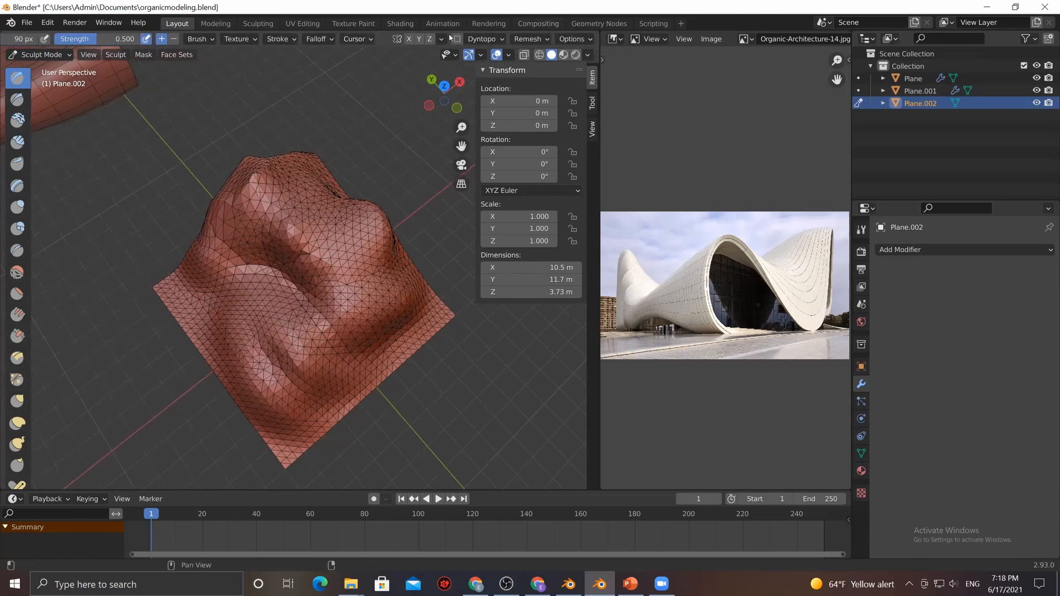
pyautogui.click(536, 41)
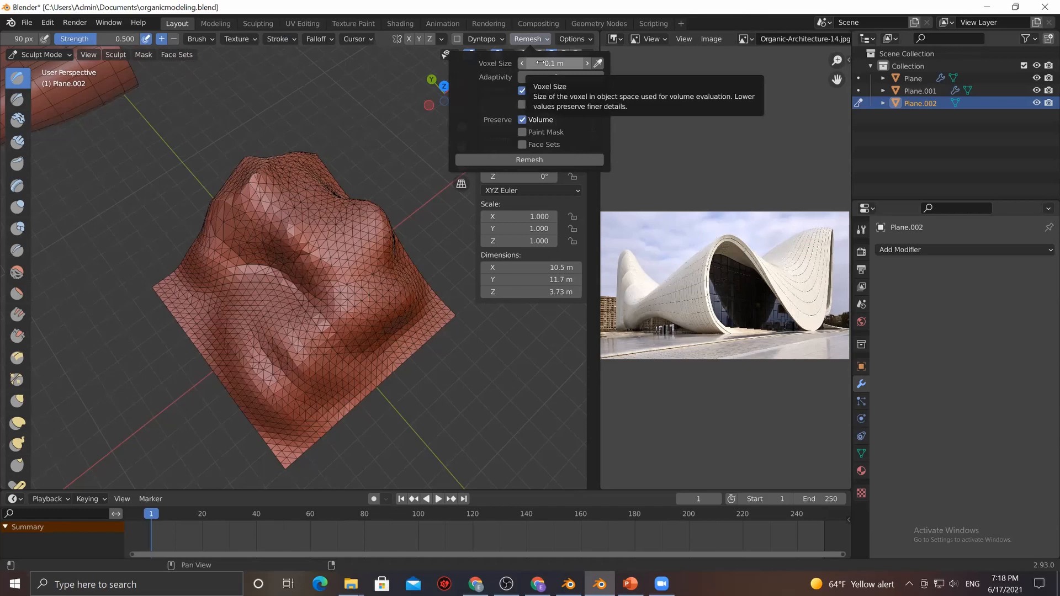
pyautogui.click(573, 39)
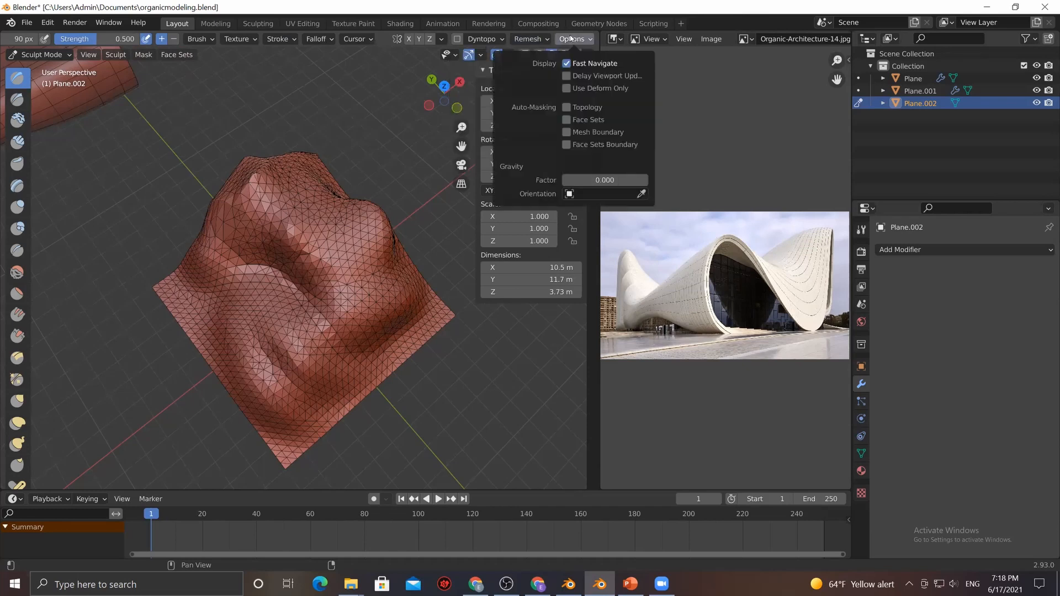
pyautogui.click(547, 37)
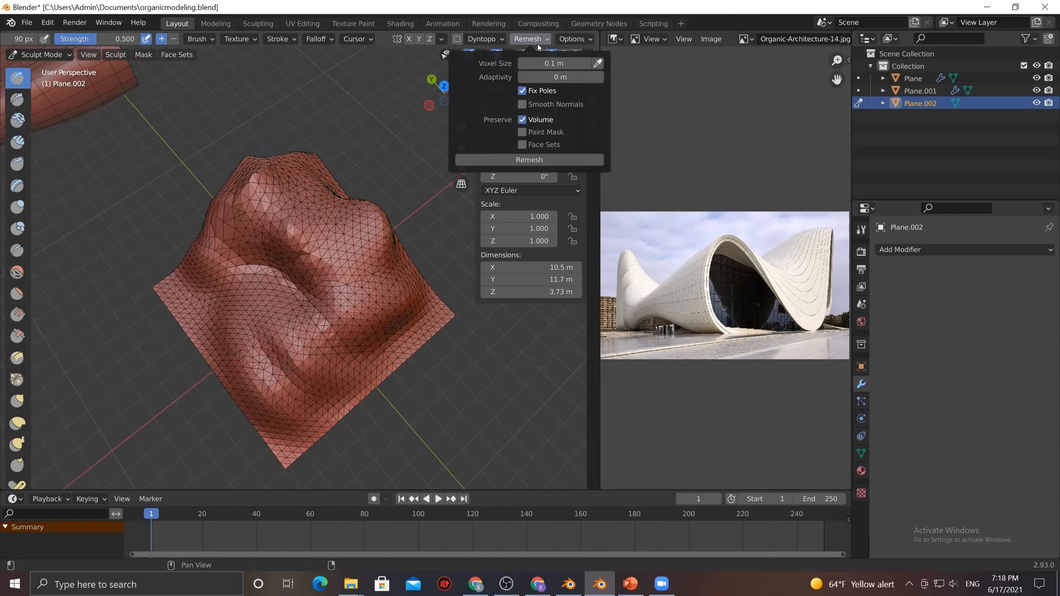
pyautogui.click(540, 160)
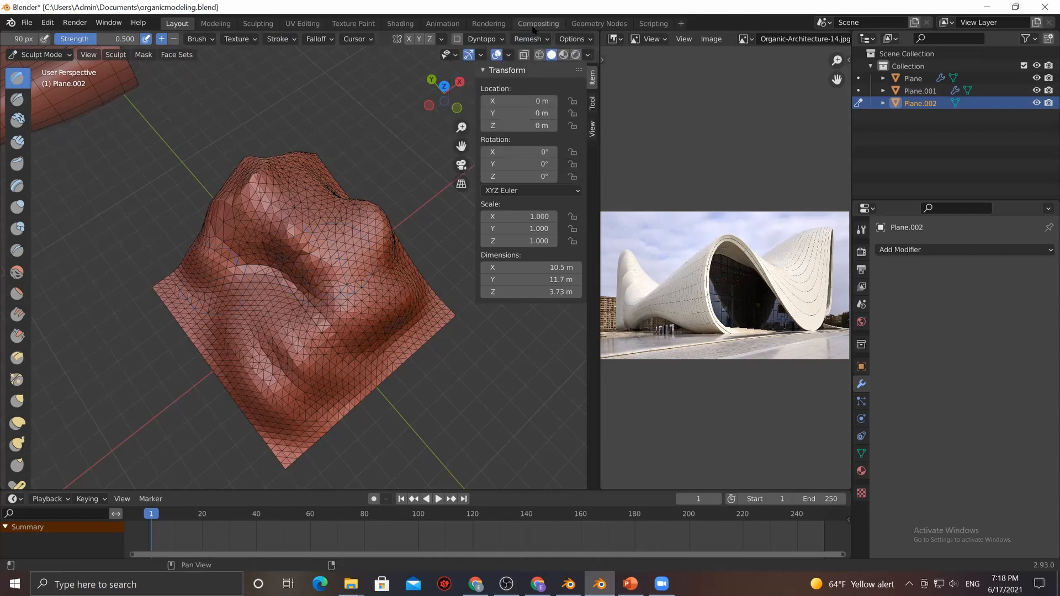
pyautogui.click(528, 39)
pyautogui.click(541, 160)
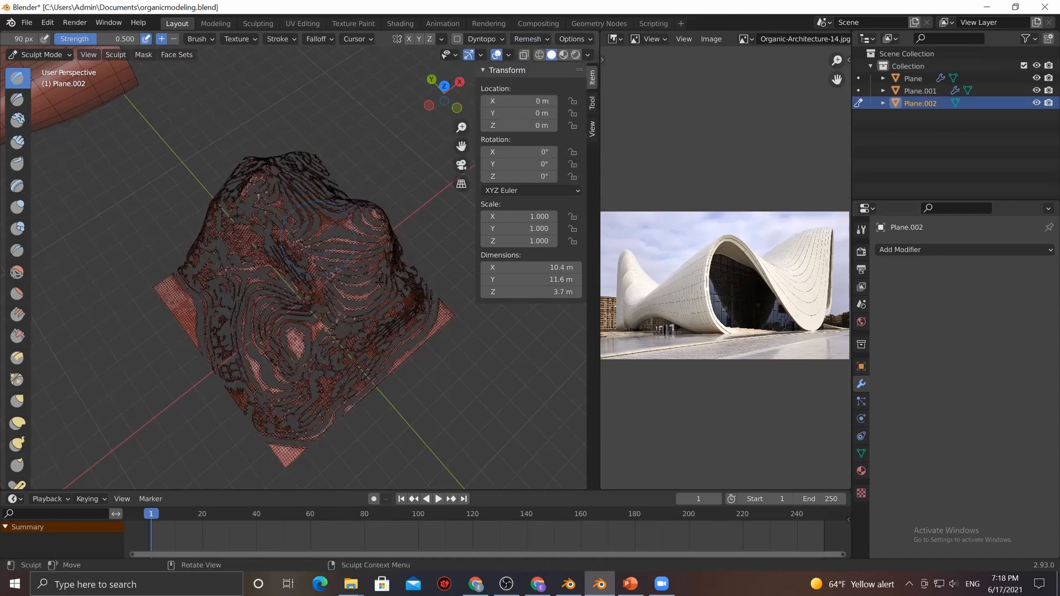
# Examine the voxel-remeshed surface of Plane.002 up close and from a distance, in both Sculpt Mode and Object Mode
pyautogui.scroll(3, 368, 293)
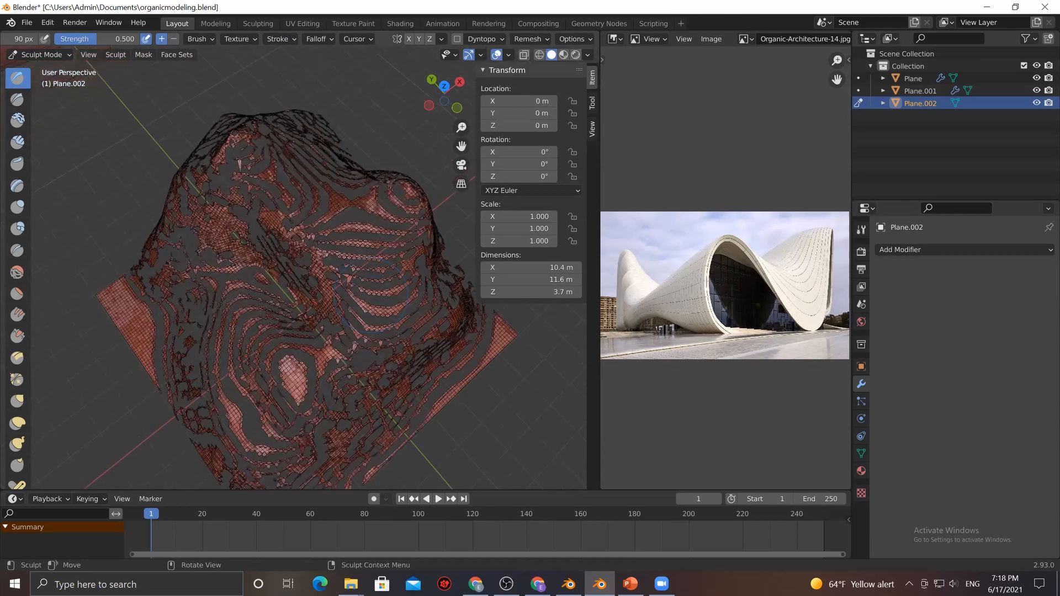
pyautogui.scroll(2, 365, 234)
pyautogui.scroll(2, 365, 290)
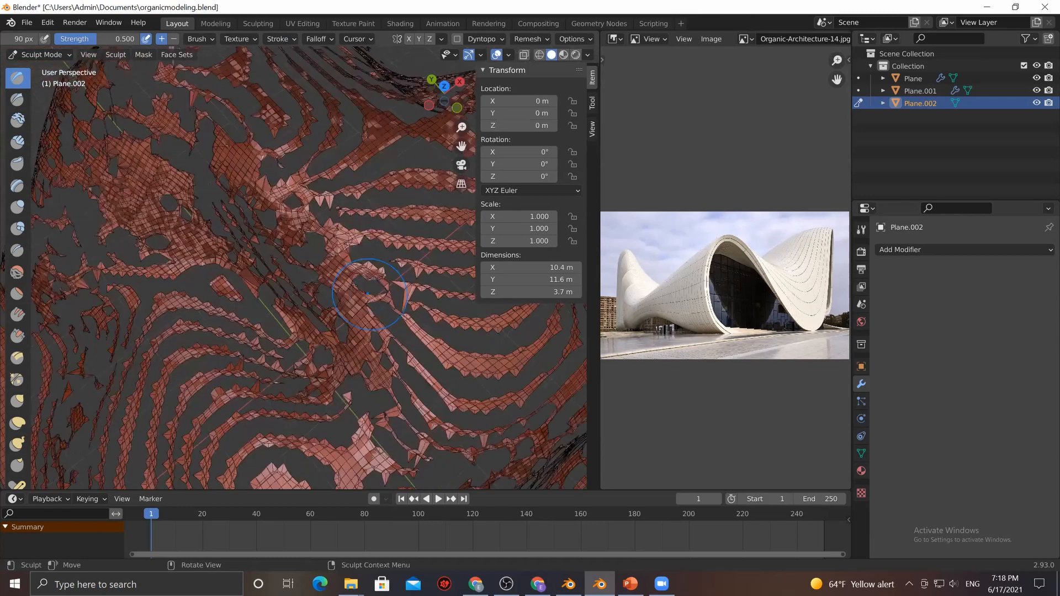
pyautogui.moveTo(367, 294)
pyautogui.mouseDown(button='middle')
pyautogui.moveTo(320, 246)
pyautogui.moveTo(394, 256)
pyautogui.moveTo(441, 298)
pyautogui.mouseUp(button='middle')
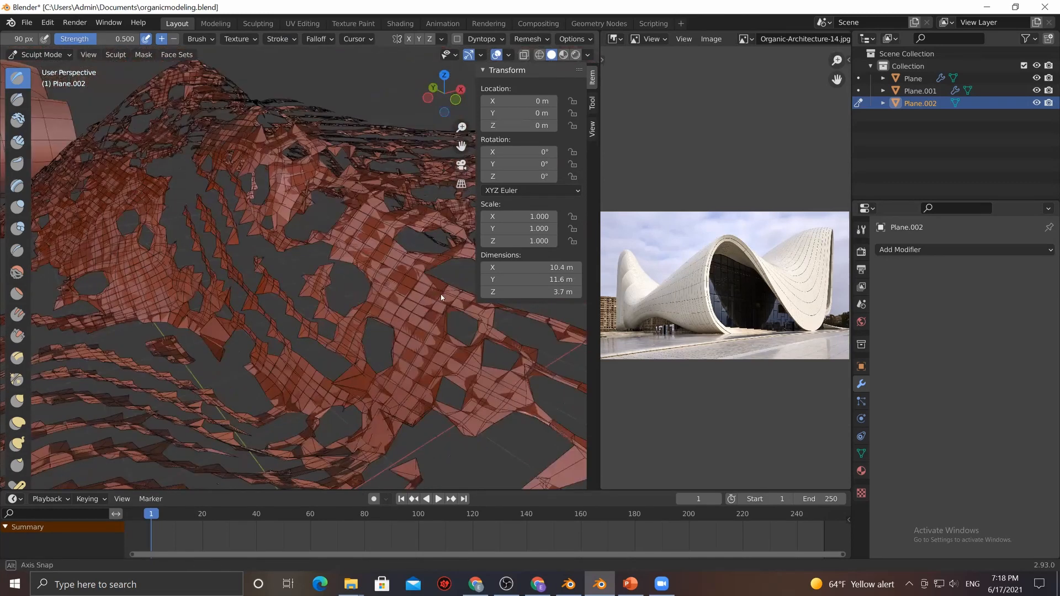
pyautogui.moveTo(509, 323); pyautogui.dragTo(364, 342, button='middle')
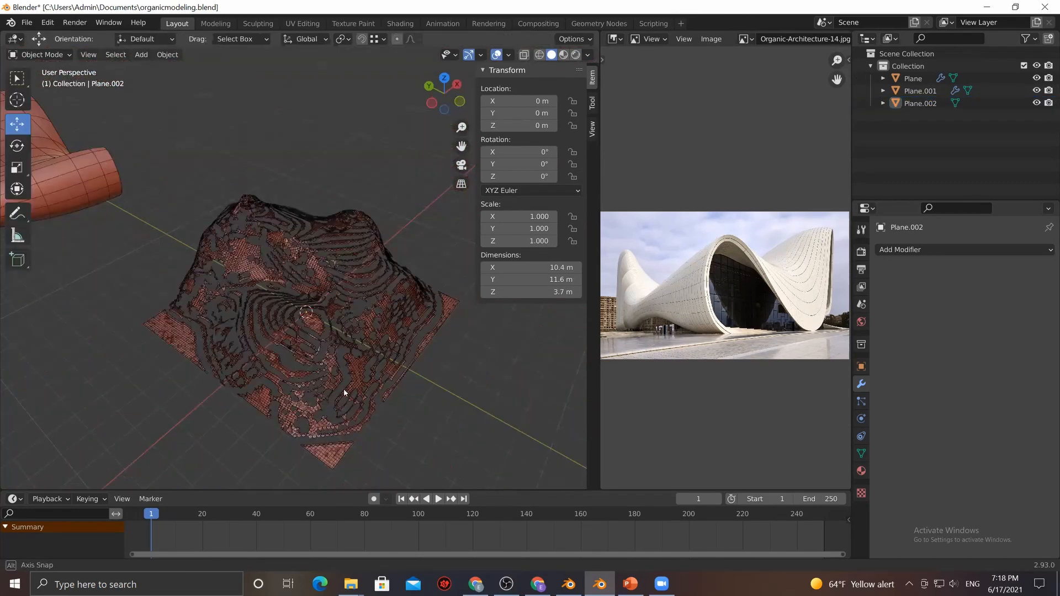
pyautogui.moveTo(344, 388); pyautogui.dragTo(325, 353, button='middle')
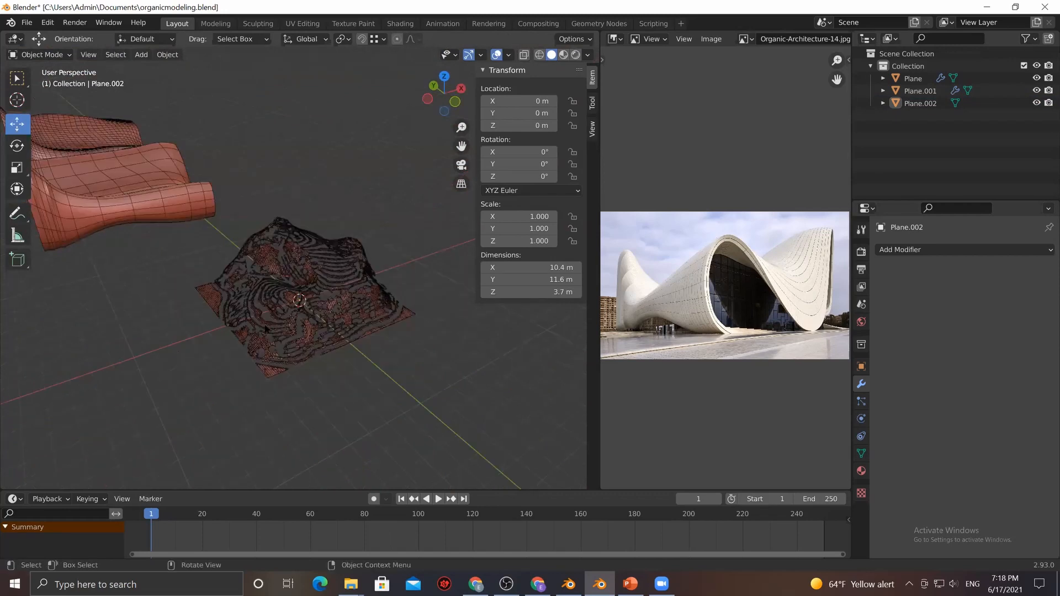
pyautogui.scroll(6, 265, 329)
pyautogui.moveTo(422, 238); pyautogui.dragTo(376, 282, button='middle')
pyautogui.moveTo(345, 314); pyautogui.dragTo(350, 267, button='middle')
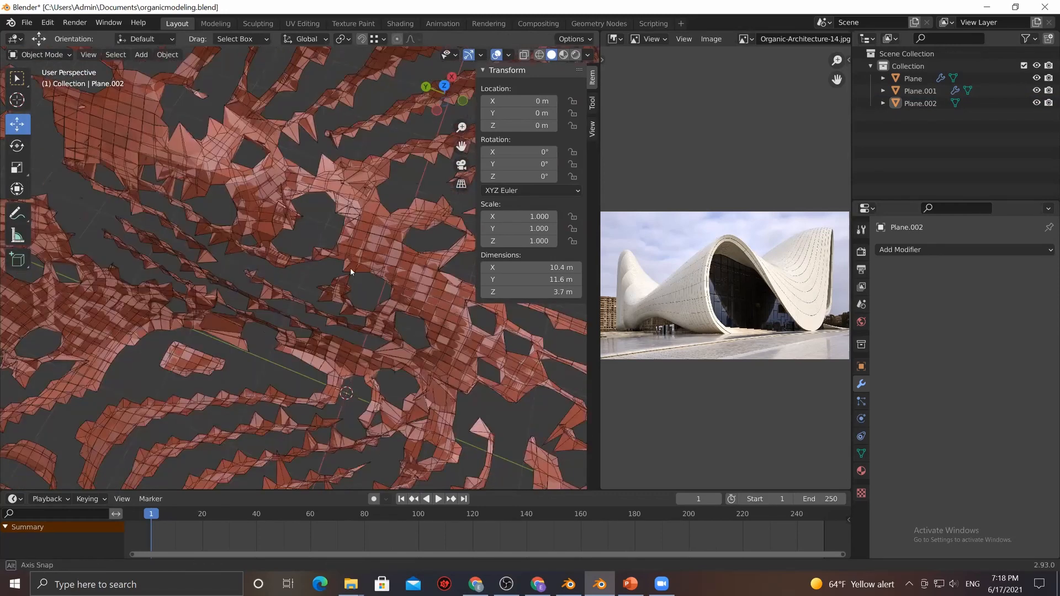
pyautogui.click(350, 266)
pyautogui.moveTo(320, 303); pyautogui.dragTo(348, 265, button='middle')
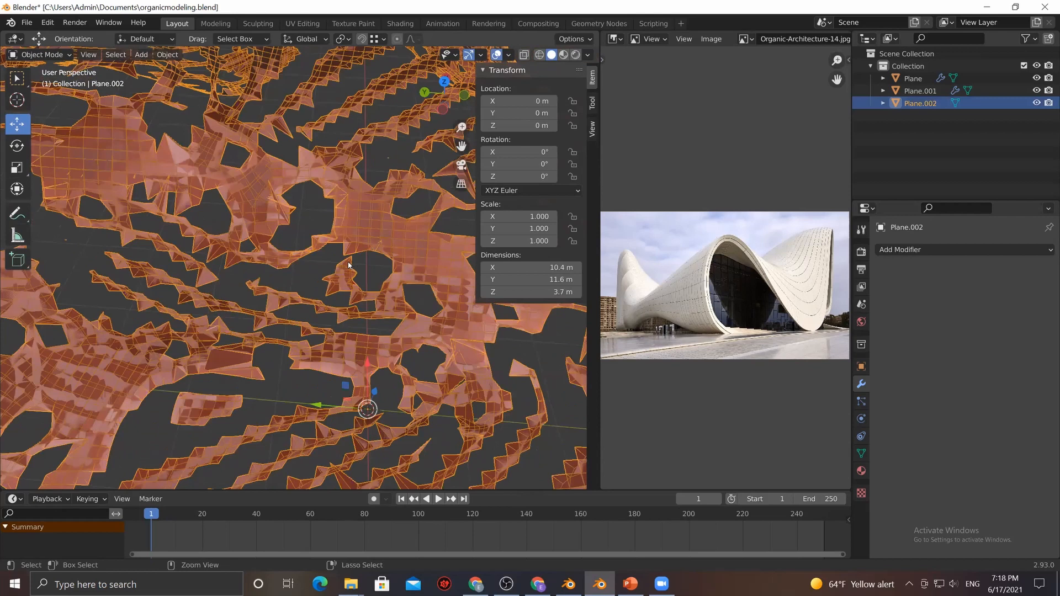
# Undo the voxel remesh of Plane.002
pyautogui.hotkey('ctrl', 'z')
pyautogui.hotkey('ctrl', 'z')
pyautogui.hotkey('ctrl', 'z')
pyautogui.scroll(-1, 346, 261)
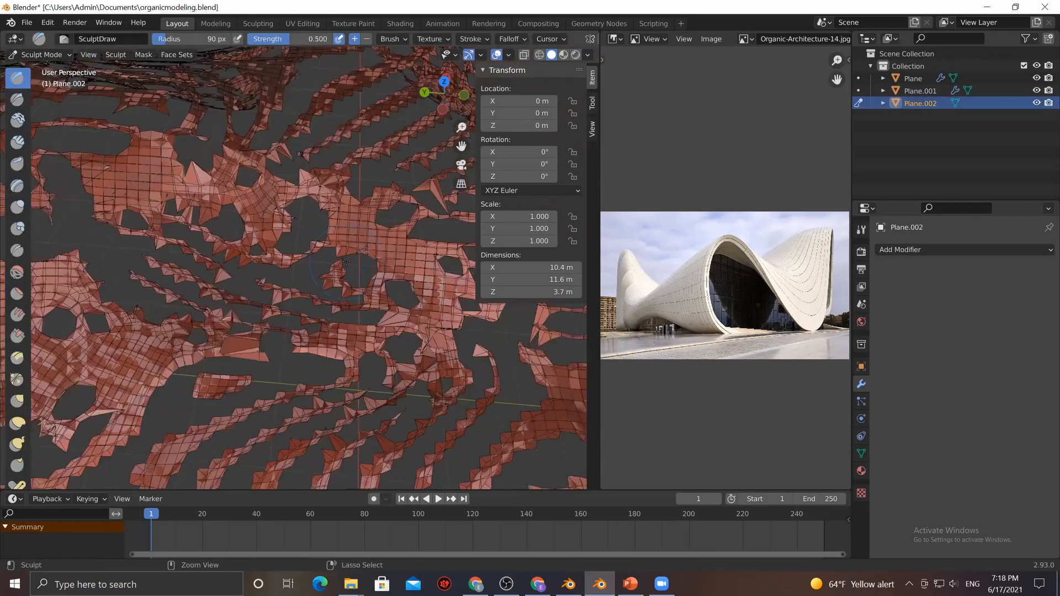
pyautogui.hotkey('ctrl', 'z')
pyautogui.moveTo(345, 261)
pyautogui.mouseDown(button='middle')
pyautogui.moveTo(334, 235)
pyautogui.moveTo(343, 247)
pyautogui.mouseUp(button='middle')
pyautogui.scroll(-4, 348, 241)
pyautogui.hotkey('ctrl', 'z')
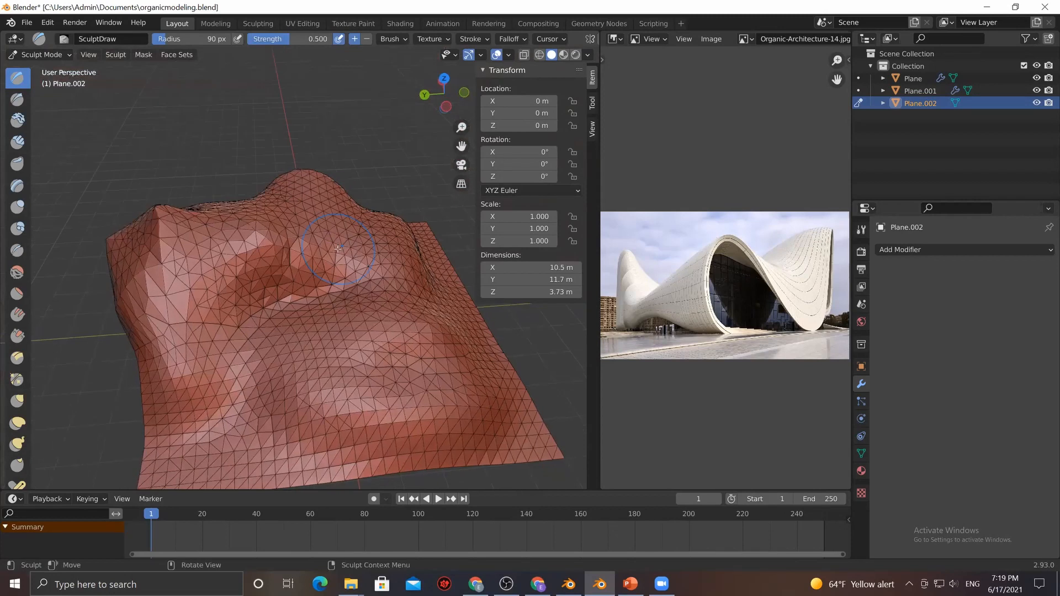
# Return Plane.002 from Sculpt Mode to Object Mode
pyautogui.press('Tab')
pyautogui.press('Tab')
pyautogui.click(49, 56)
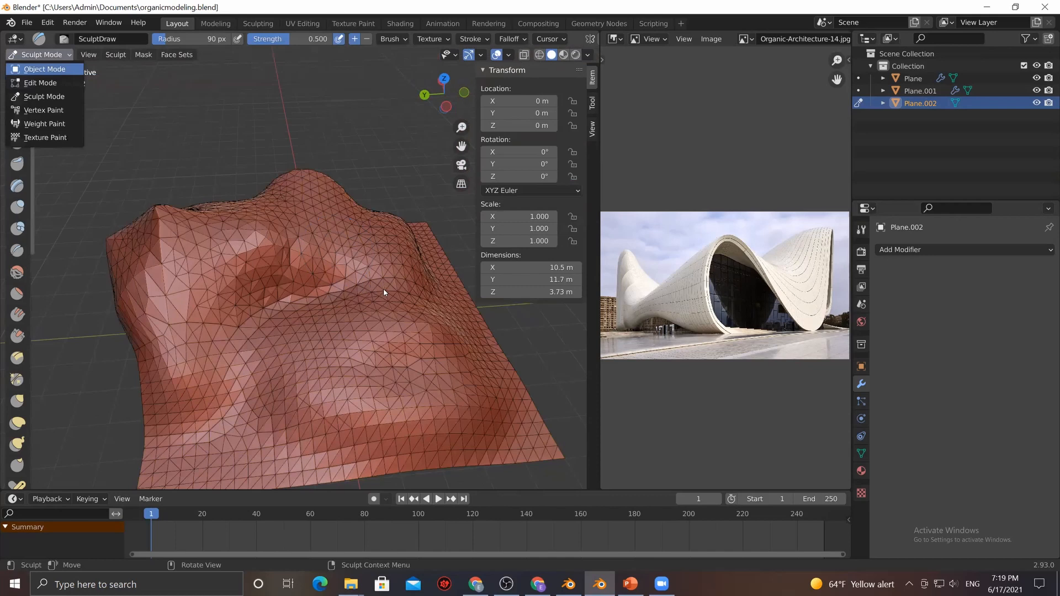
pyautogui.scroll(-4, 383, 288)
pyautogui.moveTo(314, 266); pyautogui.dragTo(334, 271)
pyautogui.hotkey('ctrl', 'z')
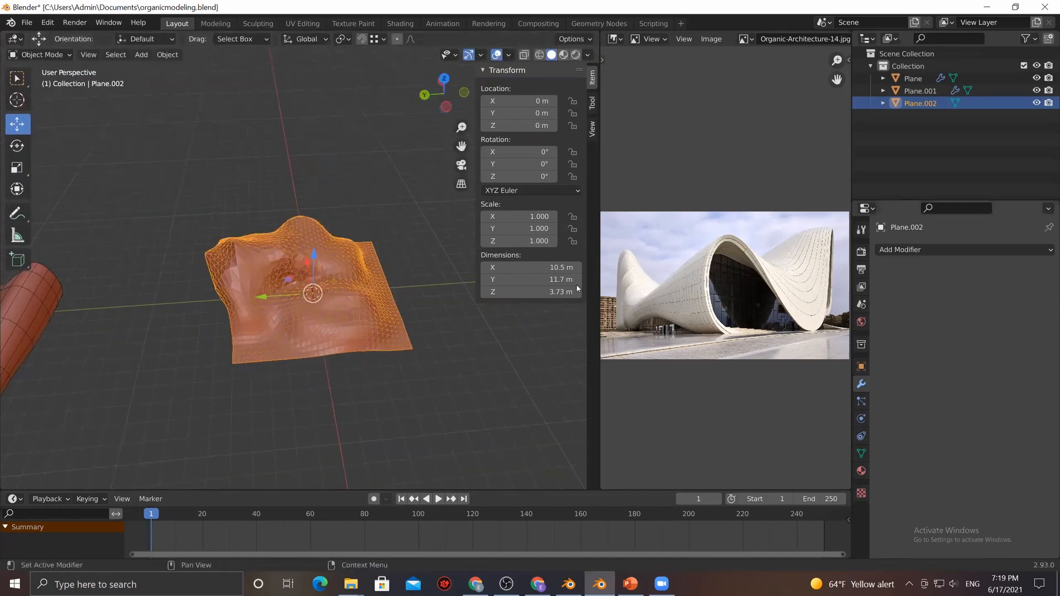
pyautogui.click(40, 54)
pyautogui.click(32, 97)
pyautogui.click(40, 55)
pyautogui.click(46, 69)
pyautogui.moveTo(418, 307)
pyautogui.mouseDown(button='middle')
pyautogui.moveTo(453, 311)
pyautogui.moveTo(419, 334)
pyautogui.mouseUp(button='middle')
pyautogui.scroll(3, 420, 334)
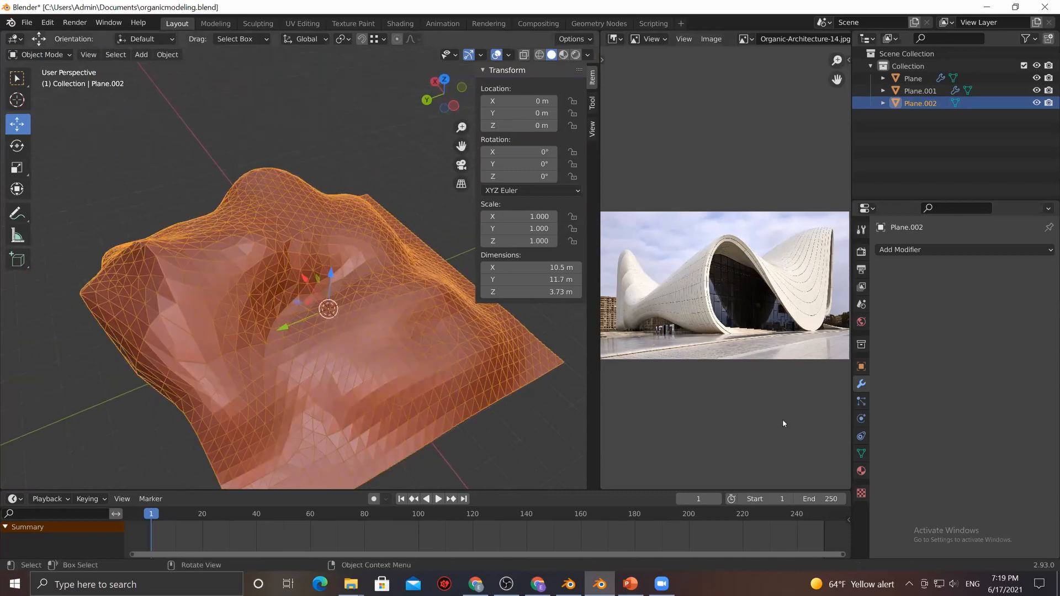
# Set the Remesh mode to Quad in the mesh data properties of Plane.002
pyautogui.click(861, 453)
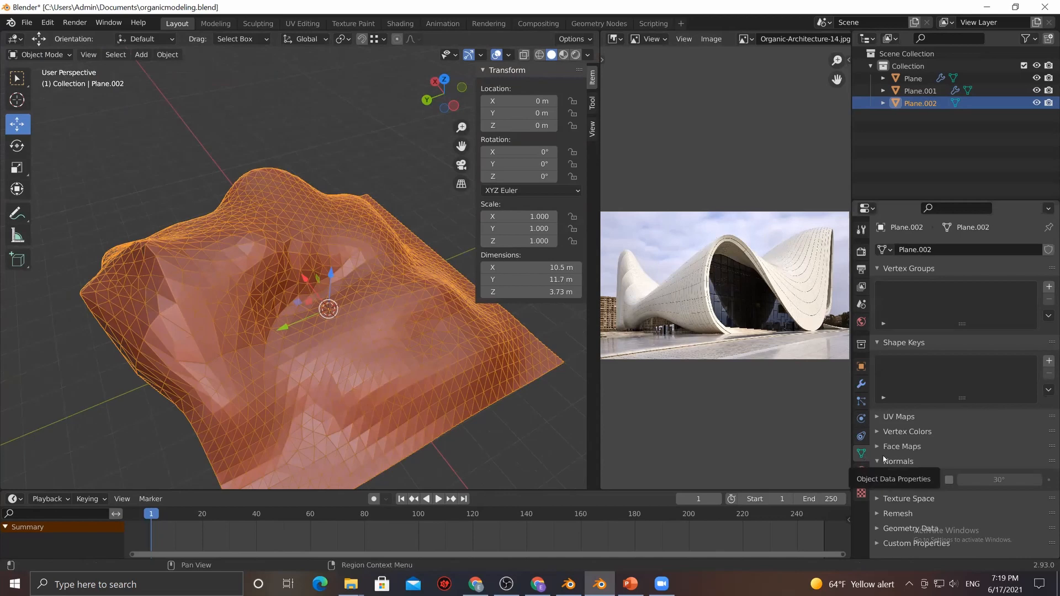
pyautogui.click(889, 515)
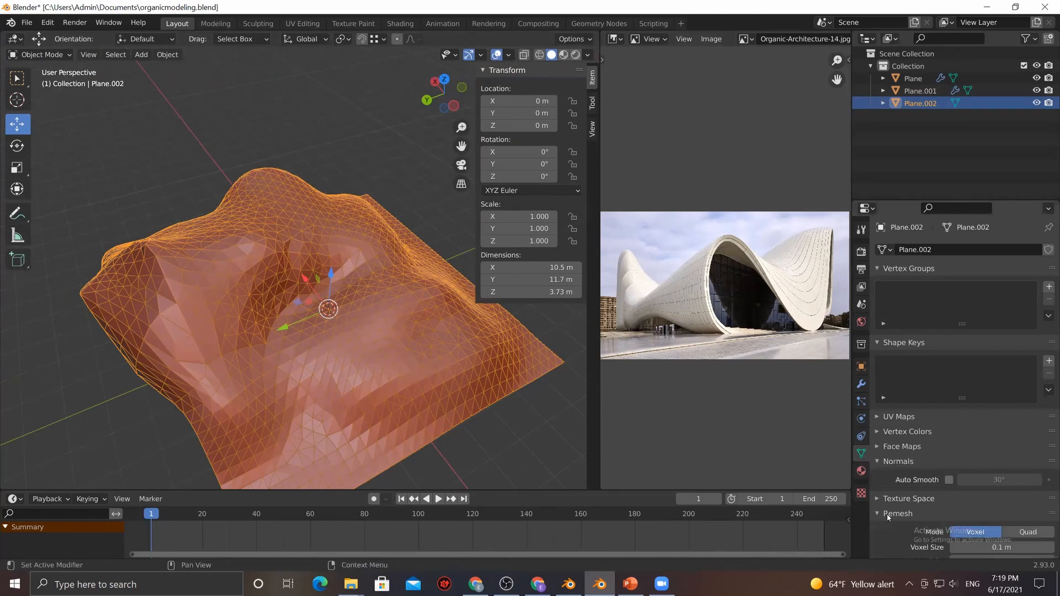
pyautogui.scroll(-3, 925, 419)
pyautogui.scroll(-5, 920, 434)
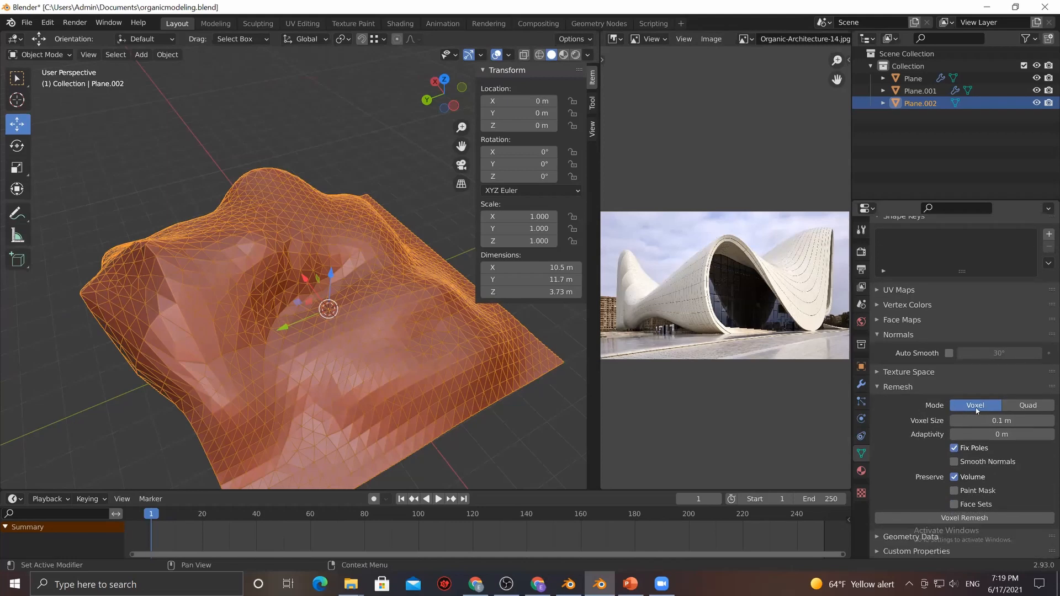
pyautogui.click(1024, 407)
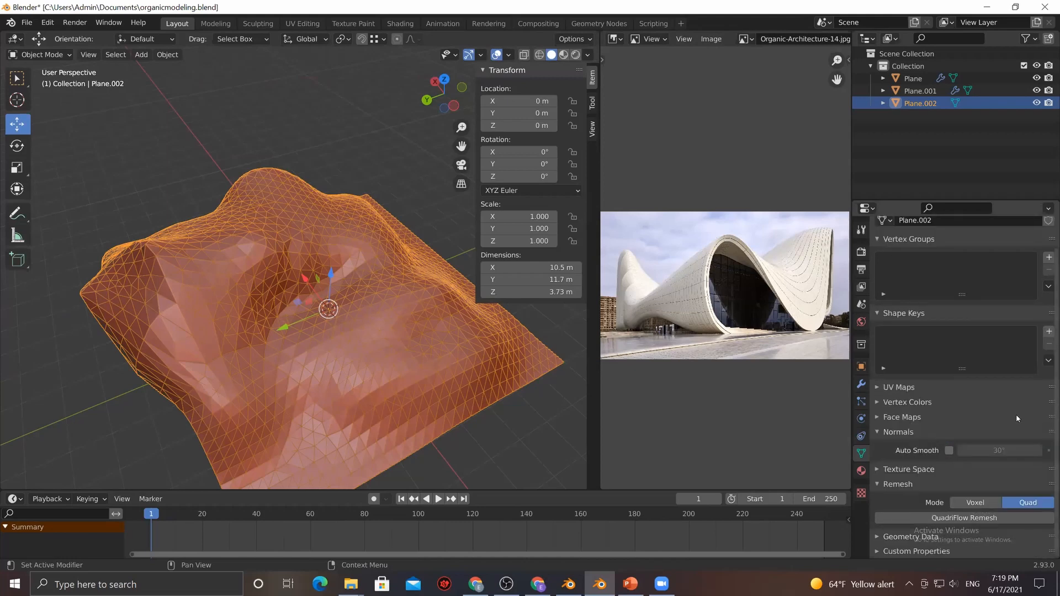
# Run a QuadriFlow Remesh on Plane.002 with 16000 faces and Use Mesh Symmetry off, and check the surface from several sides
pyautogui.click(910, 519)
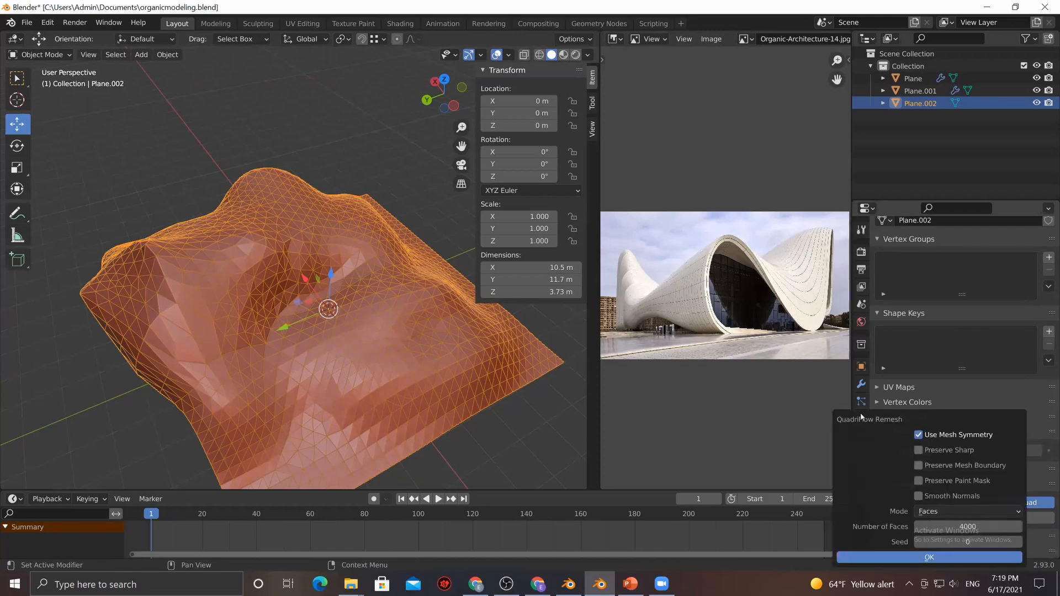
pyautogui.click(969, 527)
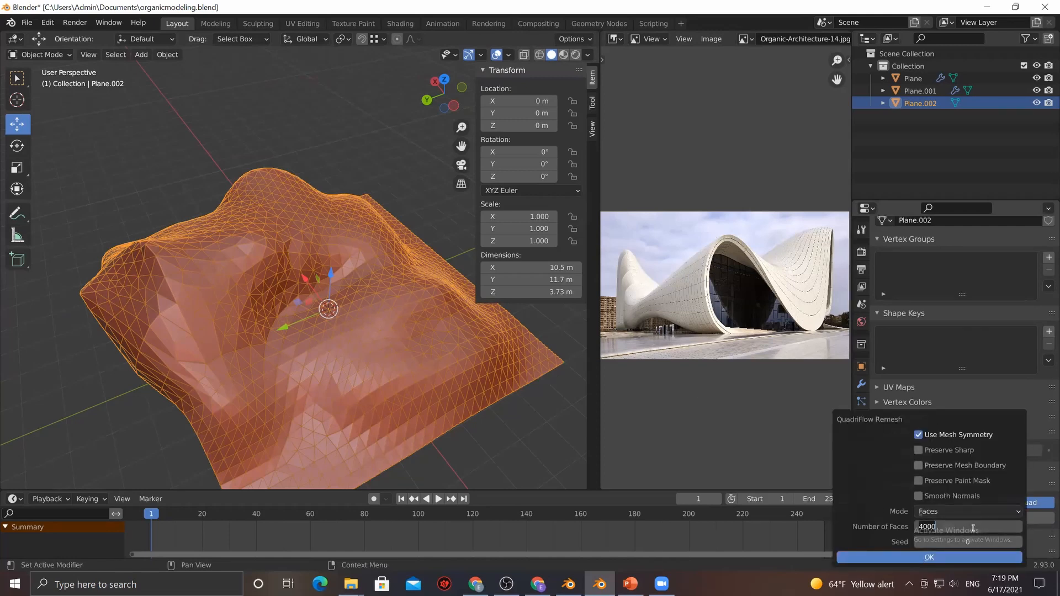
pyautogui.write('16000')
pyautogui.press('Return')
pyautogui.click(919, 436)
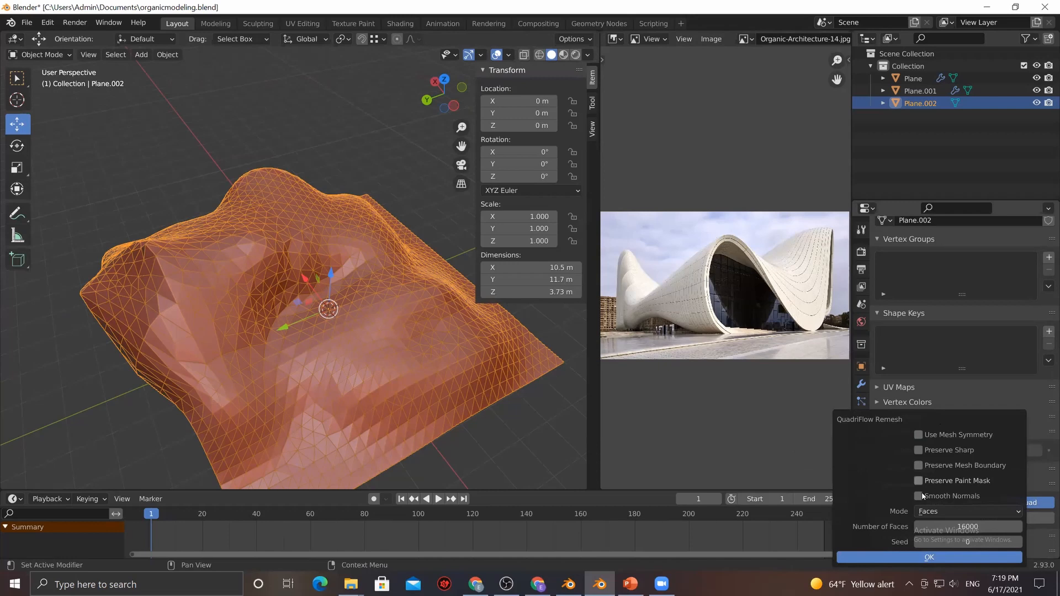
pyautogui.click(919, 554)
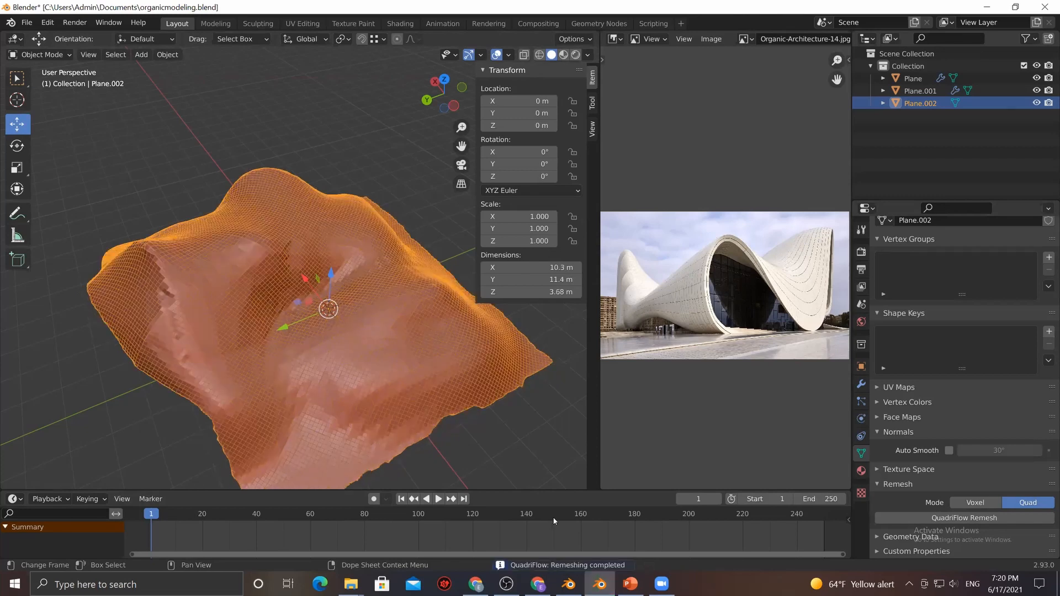
pyautogui.scroll(-5, 305, 378)
pyautogui.moveTo(453, 418); pyautogui.dragTo(375, 389, button='middle')
pyautogui.moveTo(481, 444); pyautogui.dragTo(404, 349, button='middle')
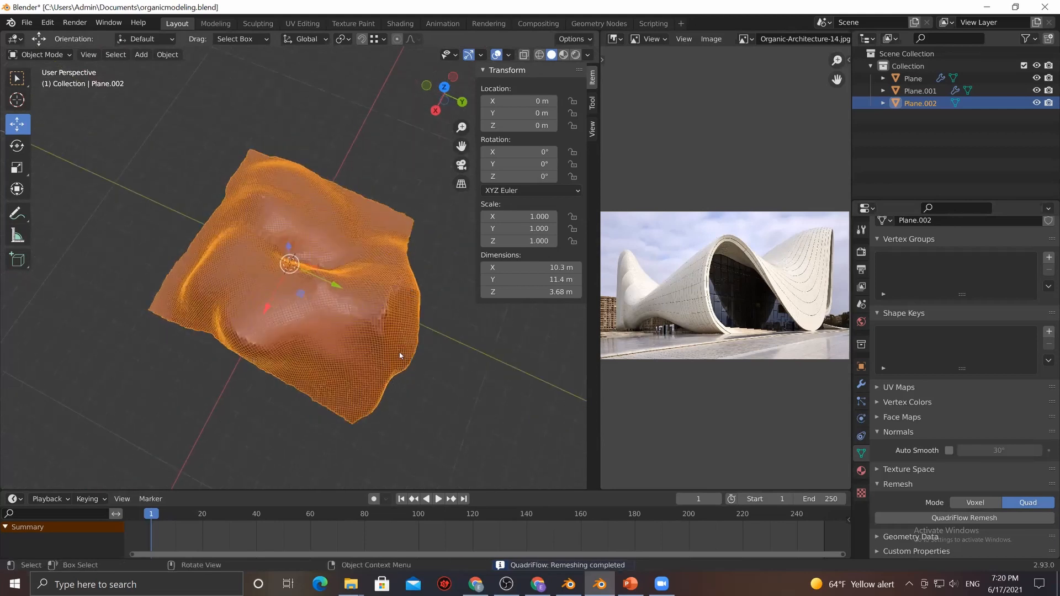
# Inspect the quad mesh of Plane.002 up close and undo its 16000-face QuadriFlow Remesh
pyautogui.scroll(2, 317, 318)
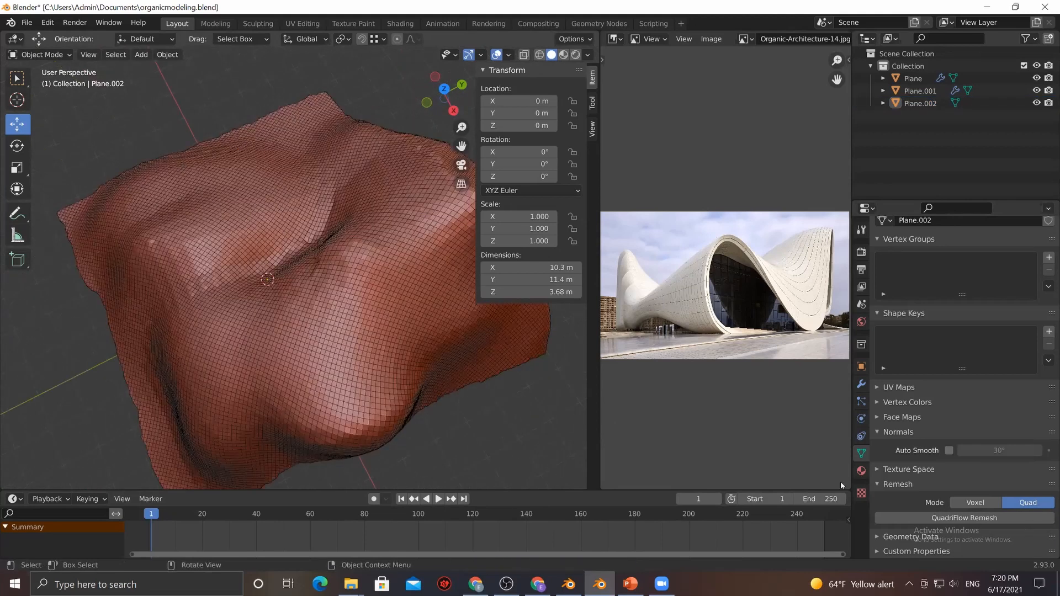
pyautogui.click(348, 348)
pyautogui.moveTo(348, 348); pyautogui.dragTo(441, 338, button='middle')
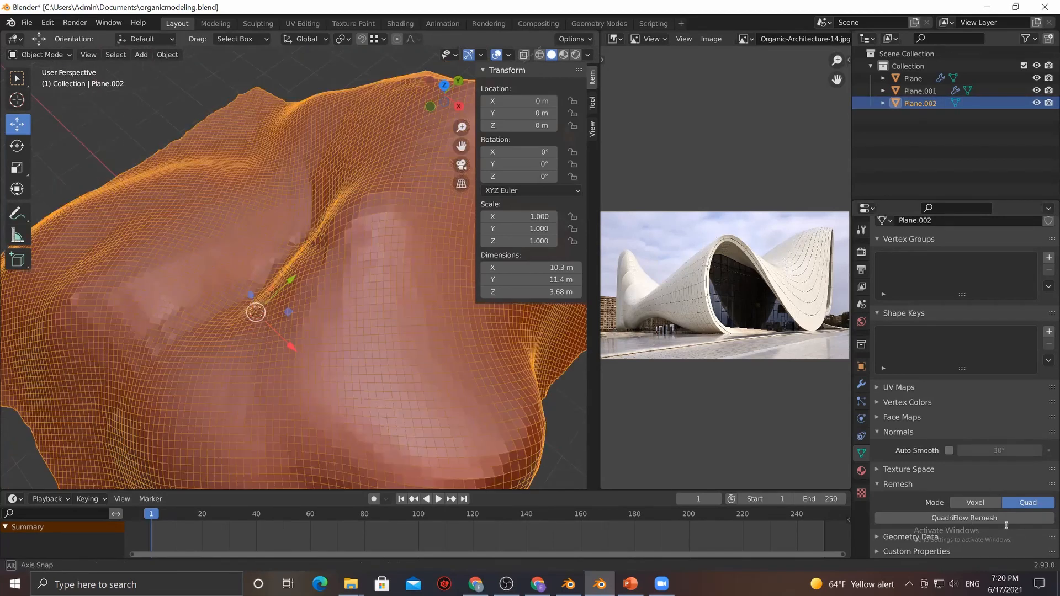
pyautogui.hotkey('ctrl', 'z')
pyautogui.hotkey('ctrl', 'z')
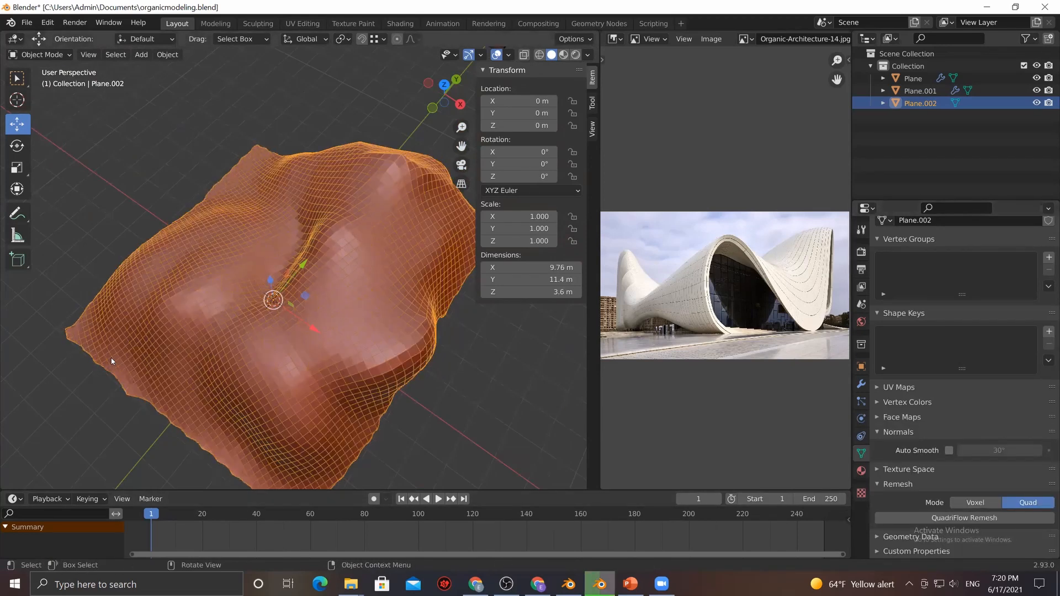
# Check the coarser quad surface from several sides, undo the remesh and put Plane.002 back in Sculpt Mode
pyautogui.moveTo(435, 367); pyautogui.dragTo(252, 301, button='middle')
pyautogui.moveTo(139, 303); pyautogui.dragTo(112, 334, button='middle')
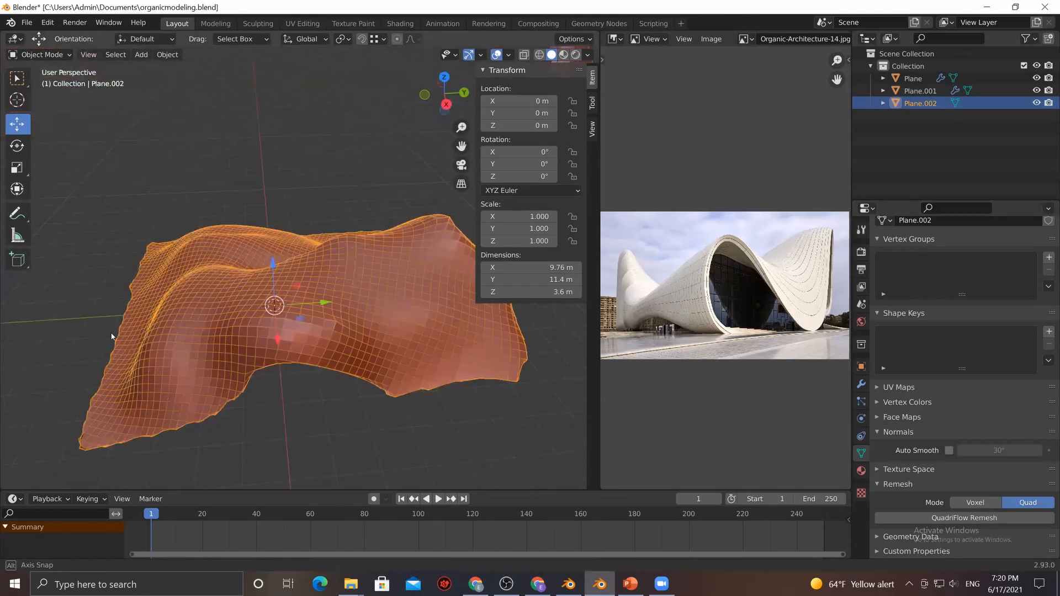
pyautogui.moveTo(237, 341); pyautogui.dragTo(332, 326, button='middle')
pyautogui.moveTo(424, 267); pyautogui.dragTo(359, 256, button='middle')
pyautogui.moveTo(280, 284); pyautogui.dragTo(47, 117, button='middle')
pyautogui.hotkey('ctrl', 'z')
pyautogui.scroll(-3, 314, 160)
pyautogui.click(40, 55)
pyautogui.click(41, 92)
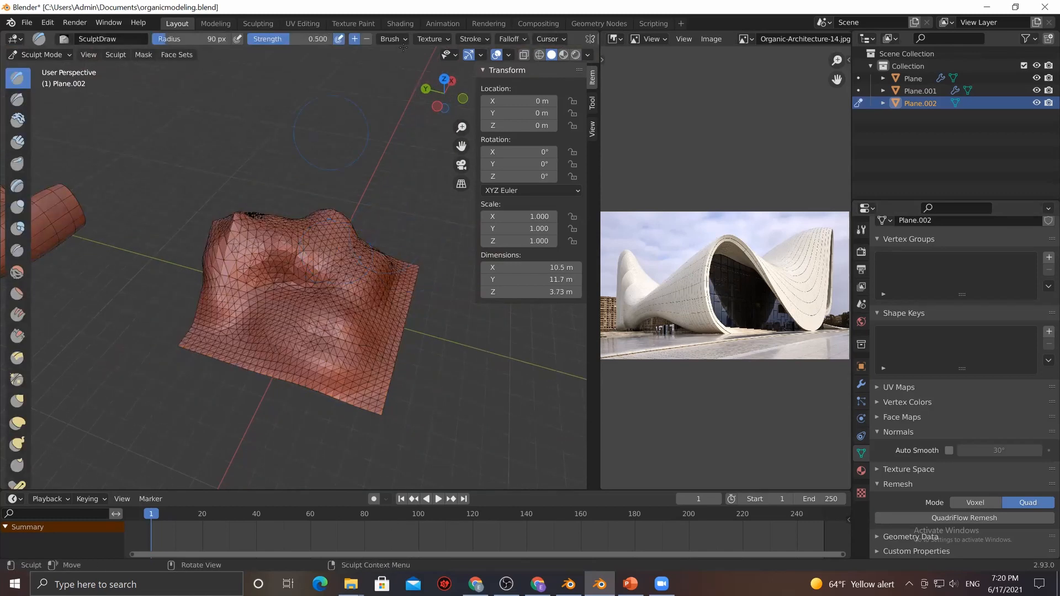
# Pull the middle of Plane.002 up into a tall spike and stretch the surface nearby with the Grab brush
pyautogui.scroll(-5, 403, 40)
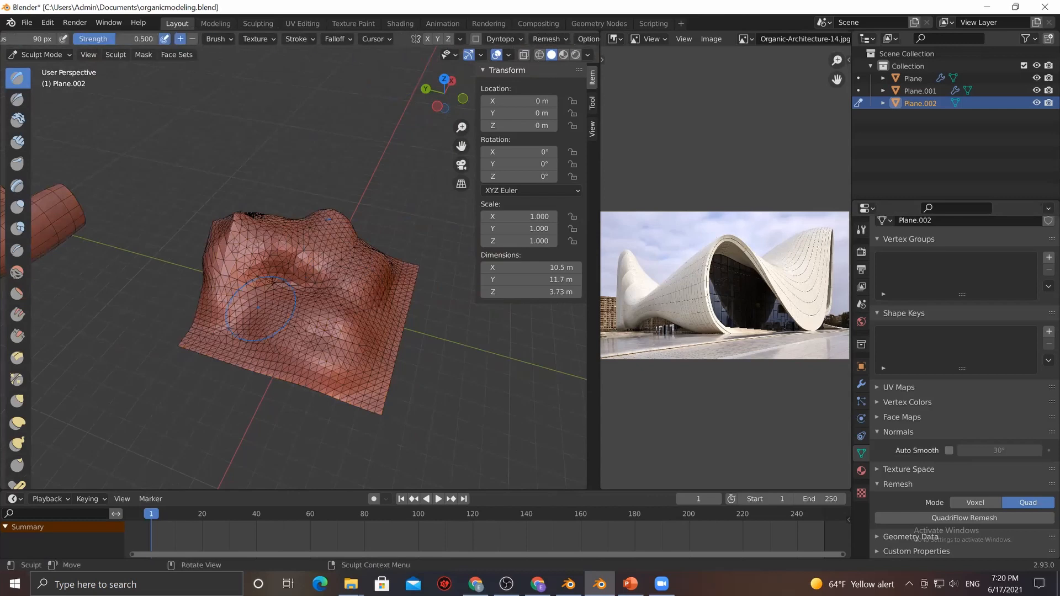
pyautogui.moveTo(272, 282); pyautogui.dragTo(232, 320, button='middle')
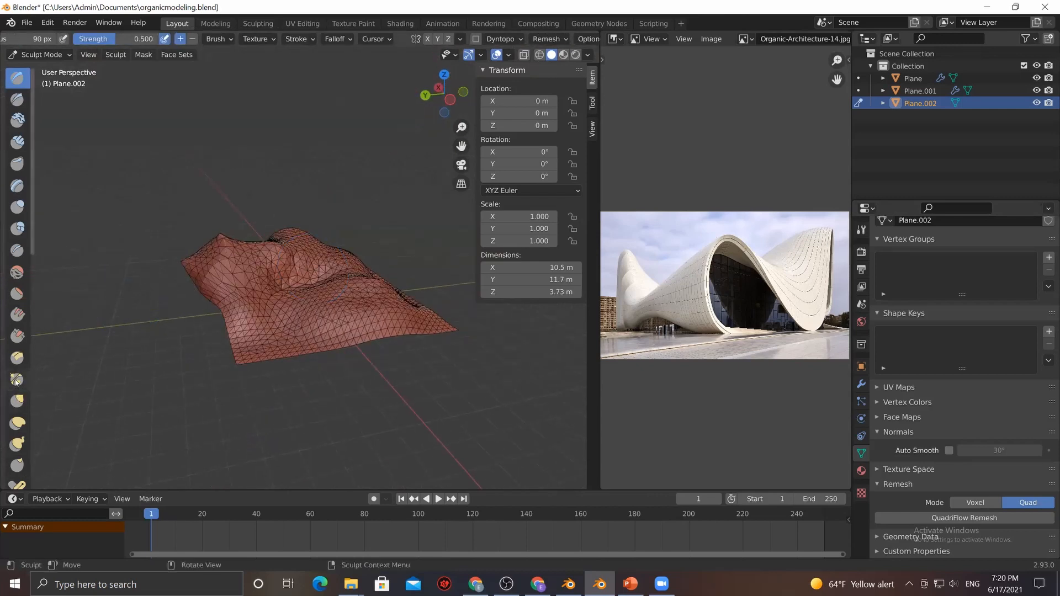
pyautogui.click(17, 400)
pyautogui.moveTo(301, 276)
pyautogui.mouseDown()
pyautogui.moveTo(345, 161)
pyautogui.moveTo(346, 6)
pyautogui.mouseUp()
pyautogui.moveTo(335, 309)
pyautogui.mouseDown()
pyautogui.moveTo(339, 230)
pyautogui.moveTo(414, 238)
pyautogui.mouseUp()
pyautogui.moveTo(414, 237); pyautogui.dragTo(295, 297, button='middle')
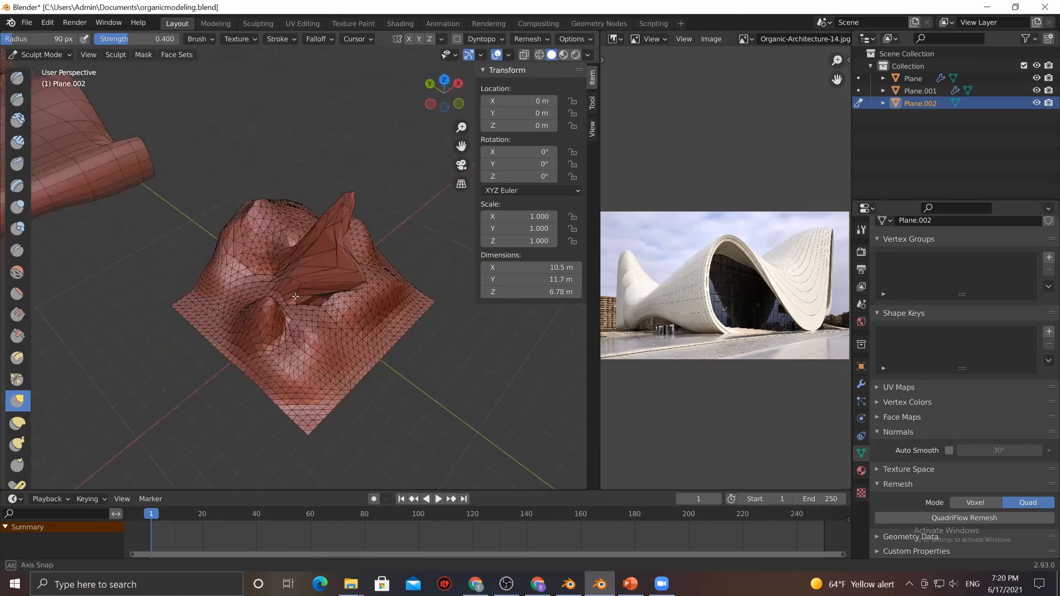
# Return Plane.002 to Object Mode and run a QuadriFlow Remesh with 4000 faces and Use Mesh Symmetry off
pyautogui.press('Tab')
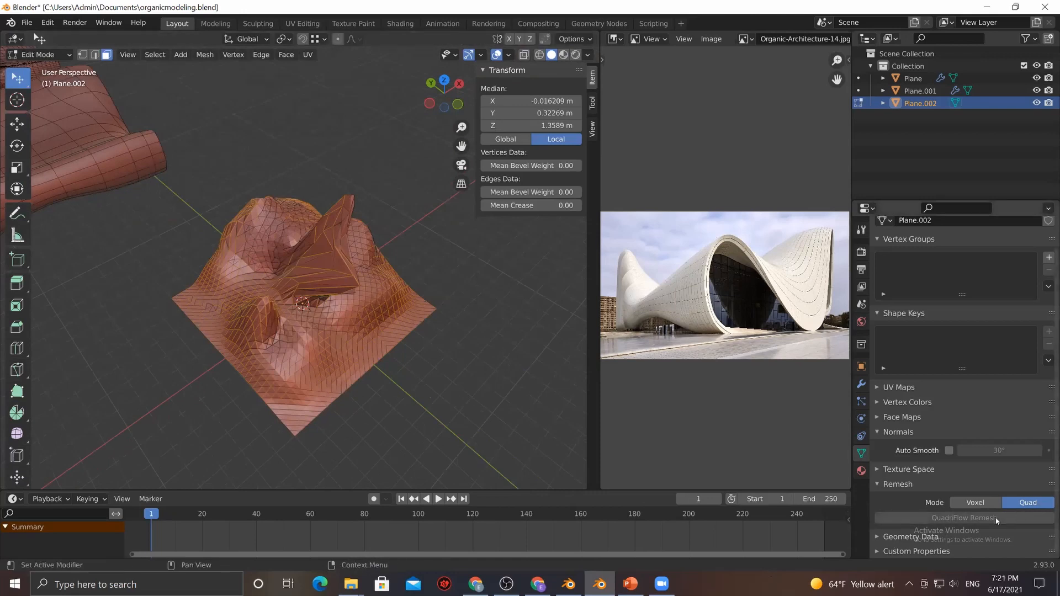
pyautogui.click(44, 56)
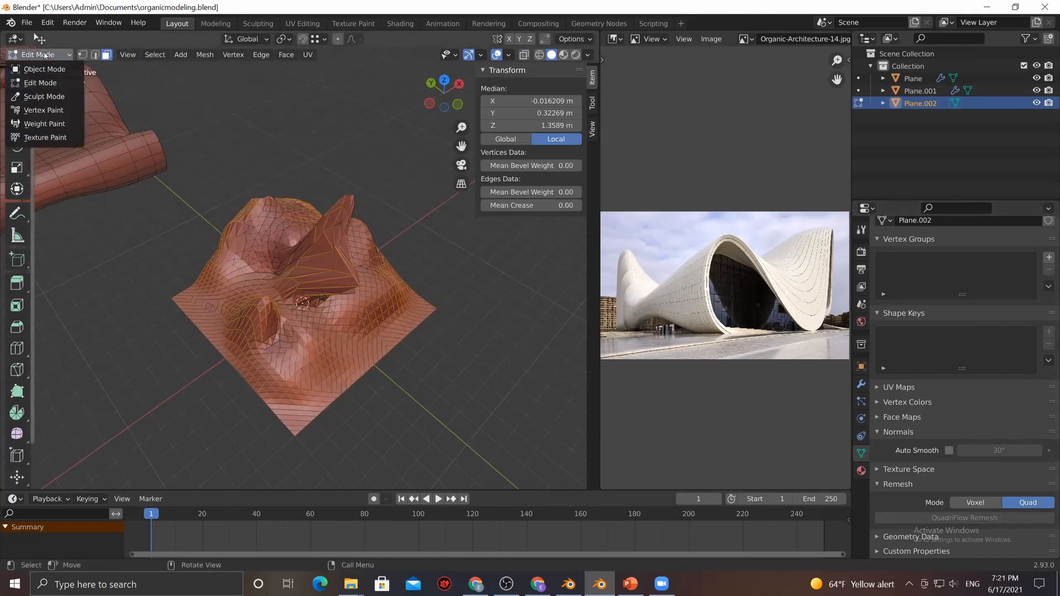
pyautogui.click(44, 69)
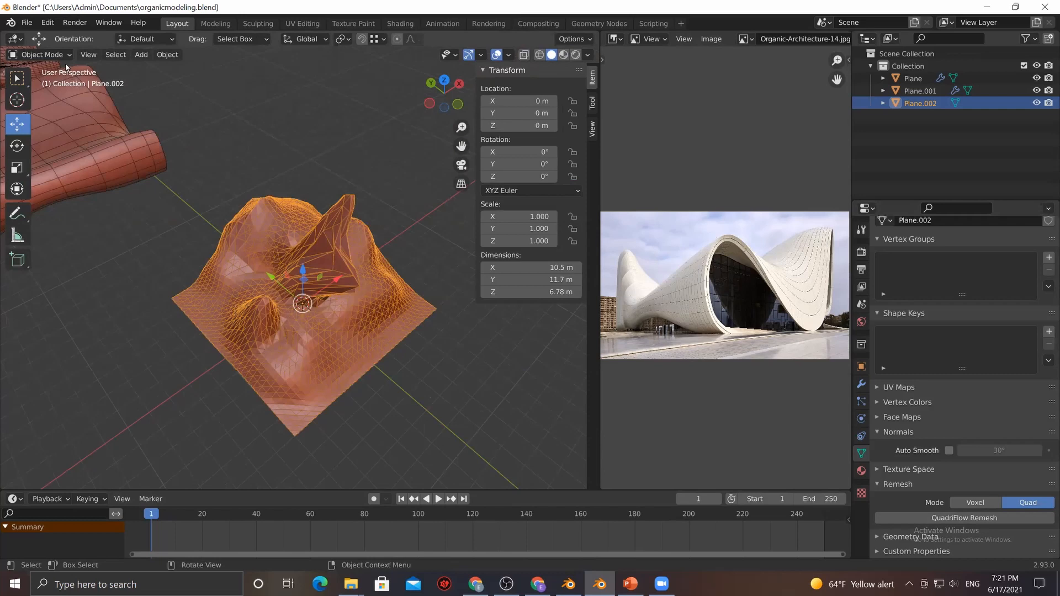
pyautogui.click(948, 519)
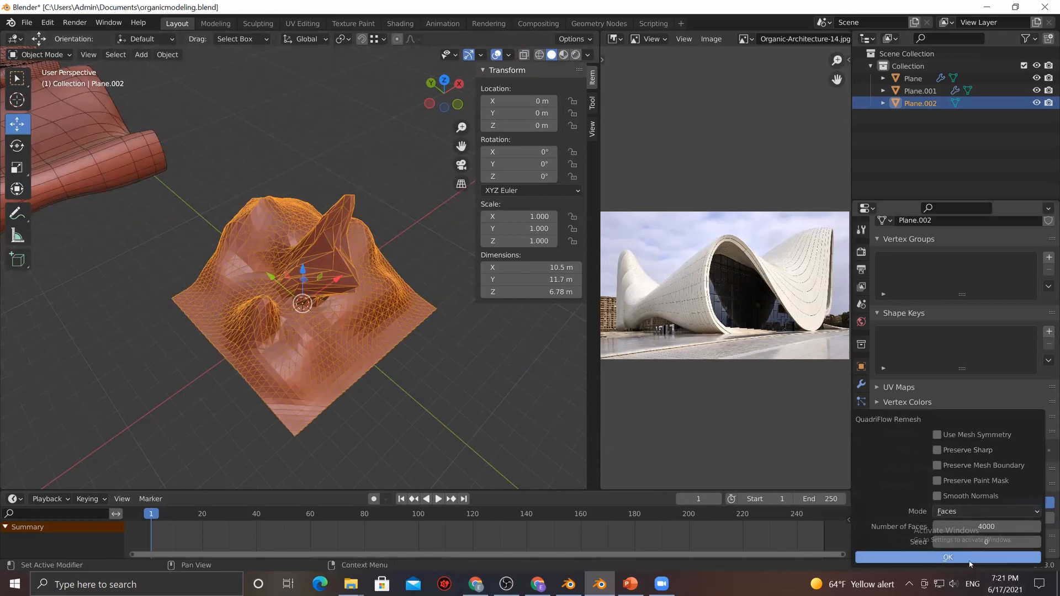
pyautogui.click(970, 558)
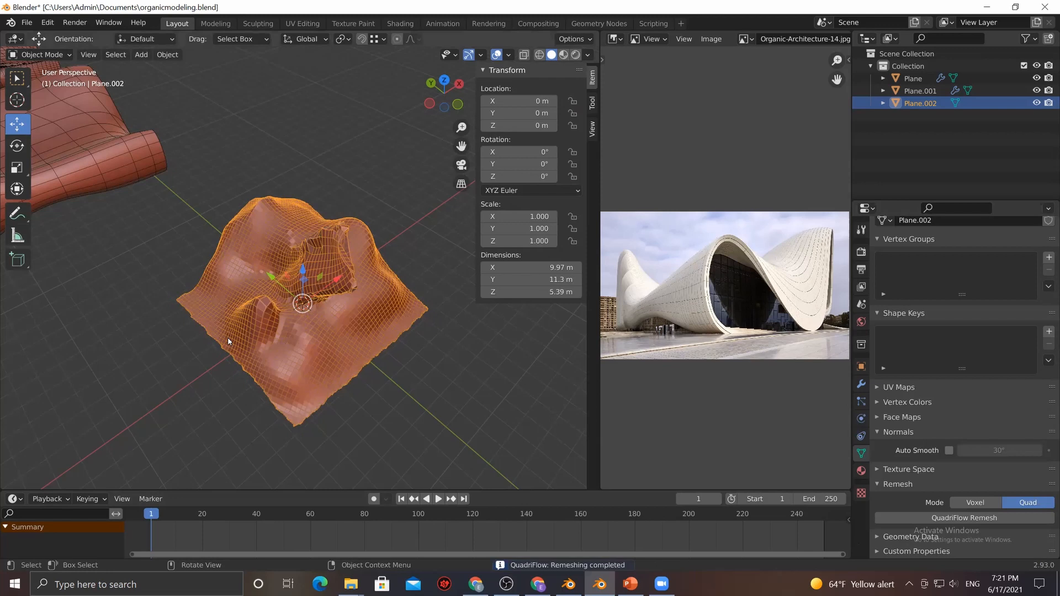
# Examine how the quads of Plane.002 follow the pulled-up spike and surrounding hills, from close up and far away
pyautogui.scroll(1, 259, 380)
pyautogui.moveTo(276, 371); pyautogui.dragTo(375, 226, button='middle')
pyautogui.scroll(-1, 392, 343)
pyautogui.scroll(4, 316, 350)
pyautogui.moveTo(316, 346); pyautogui.dragTo(977, 514, button='middle')
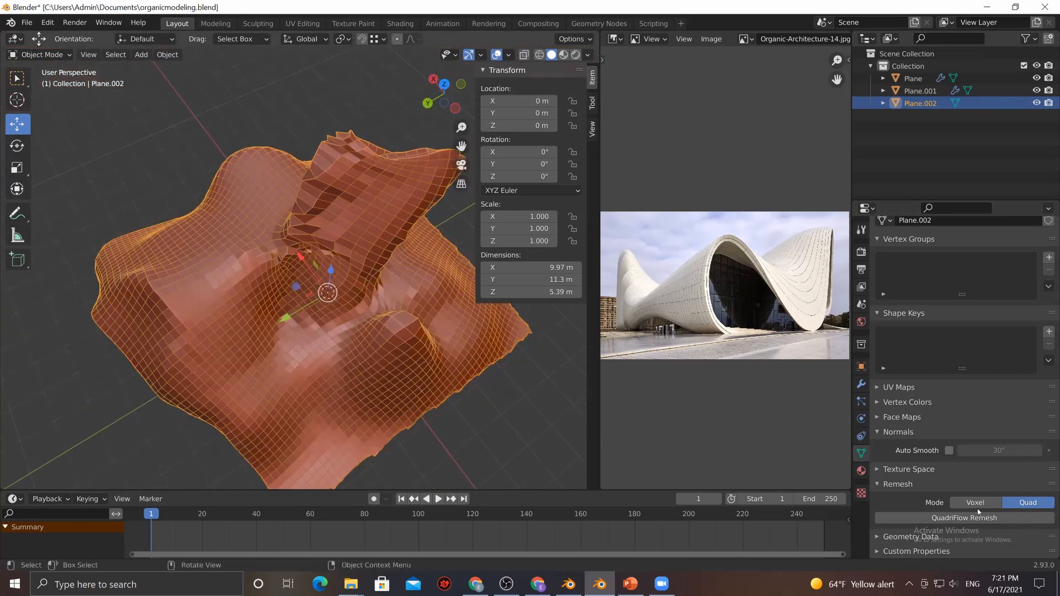
pyautogui.click(976, 517)
pyautogui.moveTo(336, 376); pyautogui.dragTo(347, 357, button='middle')
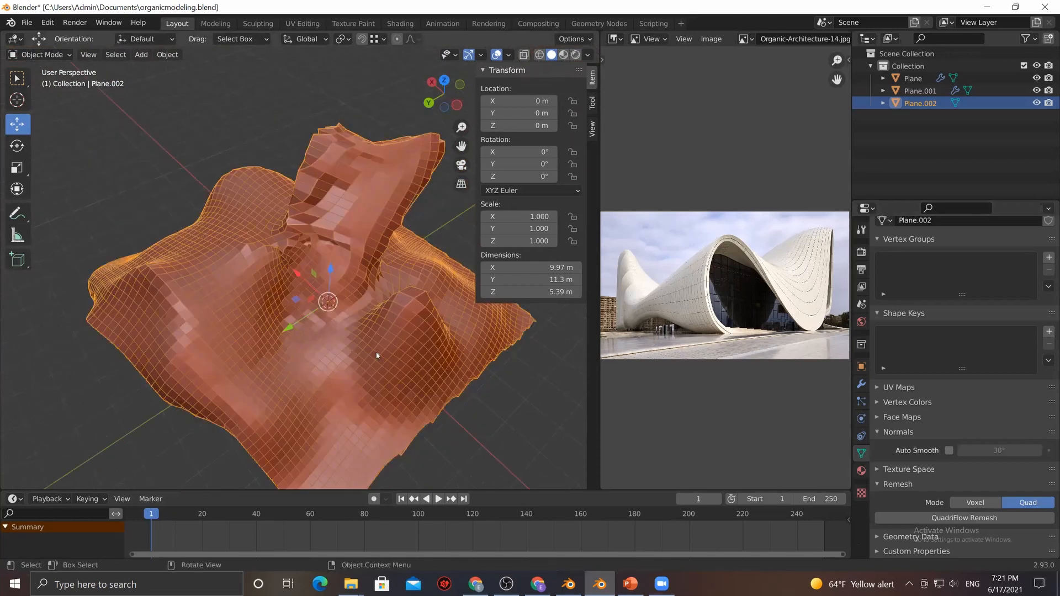
pyautogui.scroll(-10, 376, 356)
pyautogui.moveTo(284, 350); pyautogui.dragTo(486, 336, button='middle')
pyautogui.scroll(5, 380, 336)
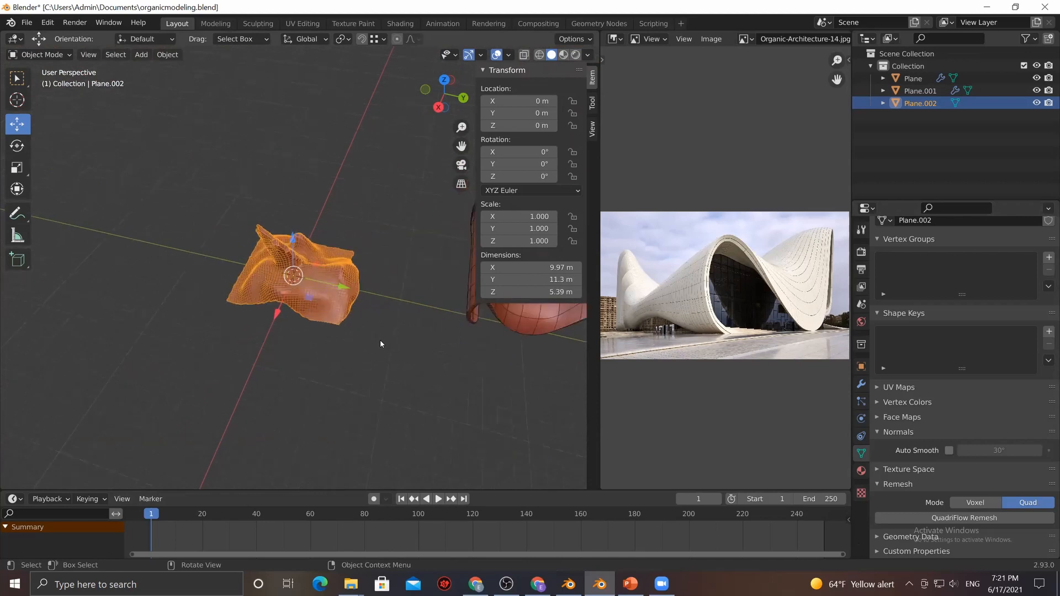
# Delete the sculpted Plane.002 from the scene
pyautogui.scroll(1, 380, 341)
pyautogui.click(385, 343)
pyautogui.click(334, 320)
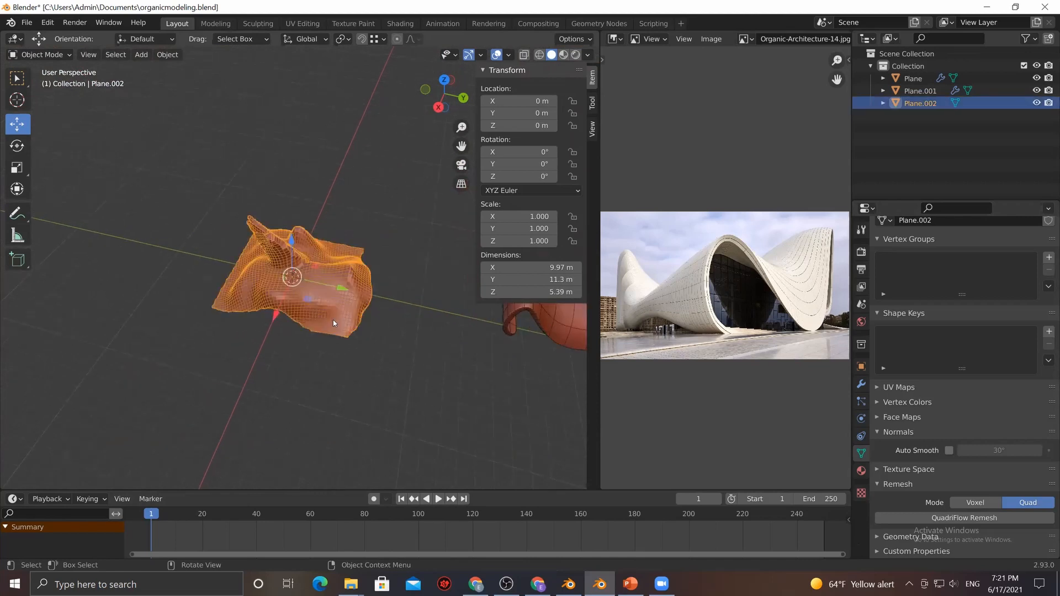
pyautogui.press('Delete')
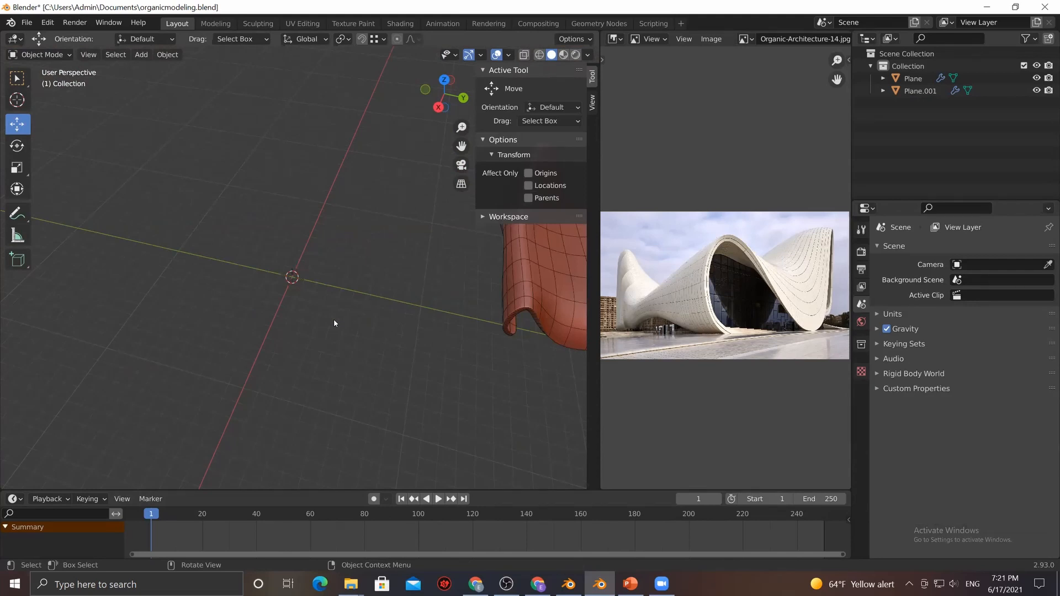
pyautogui.moveTo(309, 298); pyautogui.dragTo(357, 274, button='middle')
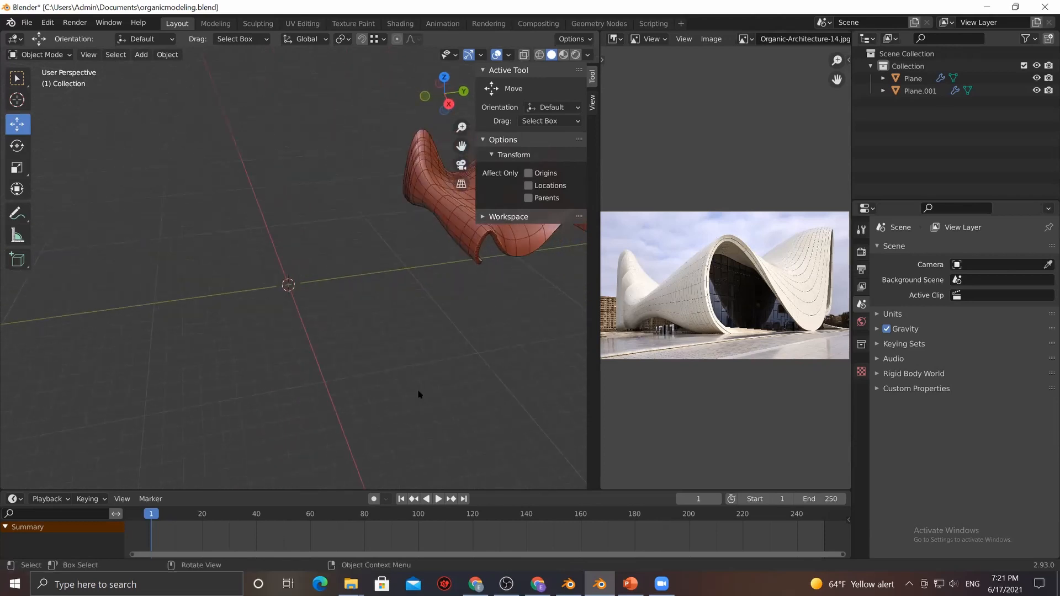
# Switch to Chrome, browse the organic building images including the iExplore and Studio Equator results, and return to Blender
pyautogui.click(537, 584)
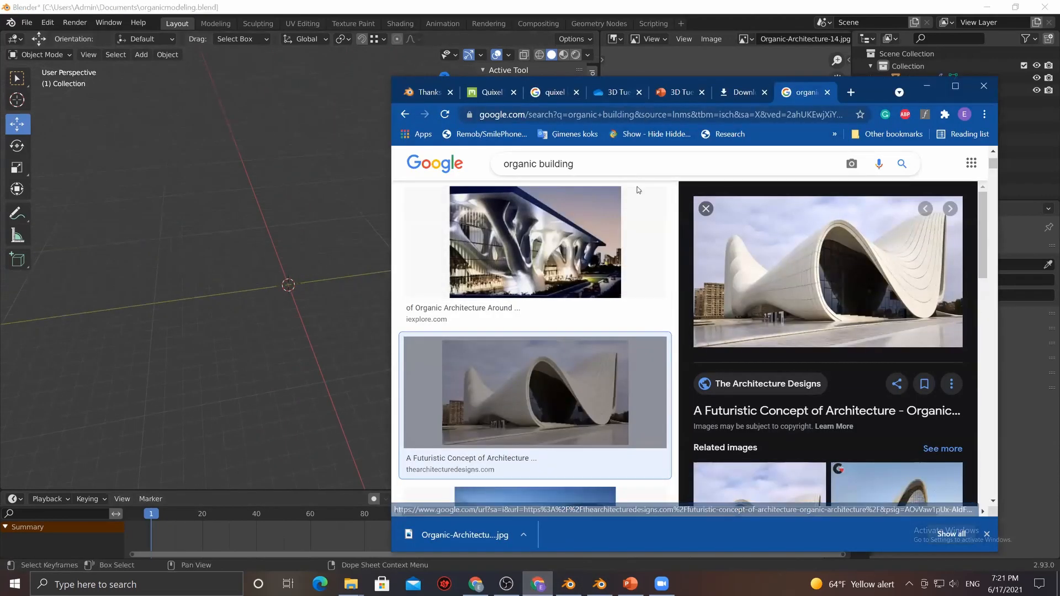
pyautogui.click(527, 280)
pyautogui.scroll(-5, 754, 325)
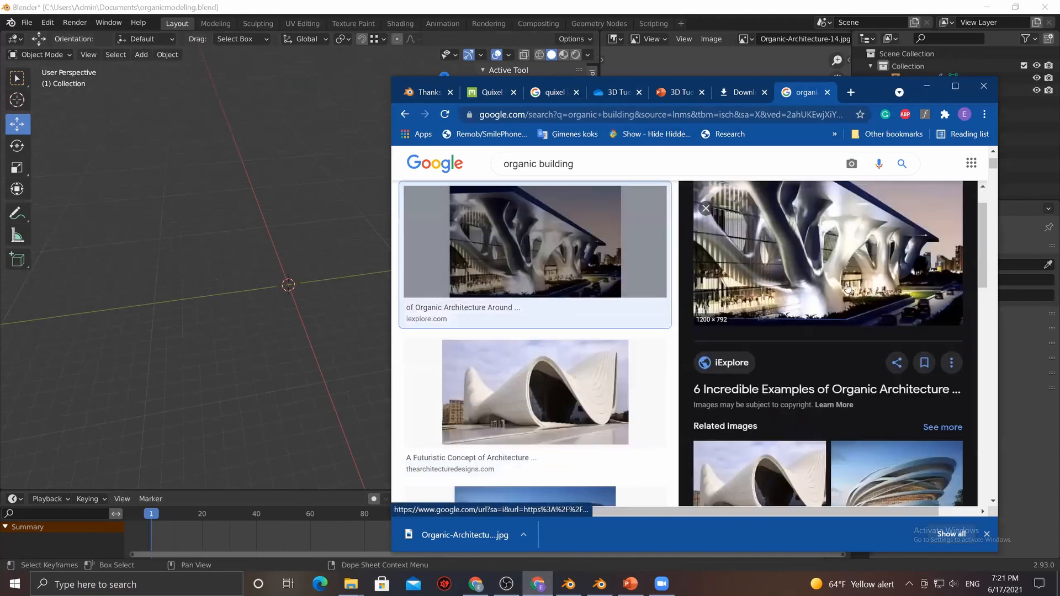
pyautogui.scroll(-3, 830, 254)
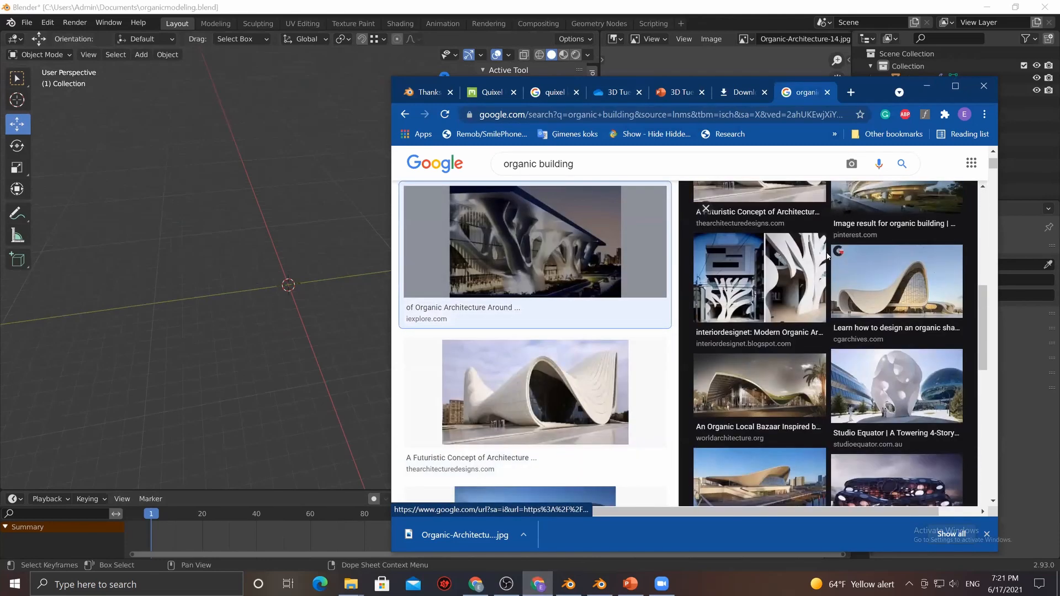
pyautogui.click(898, 336)
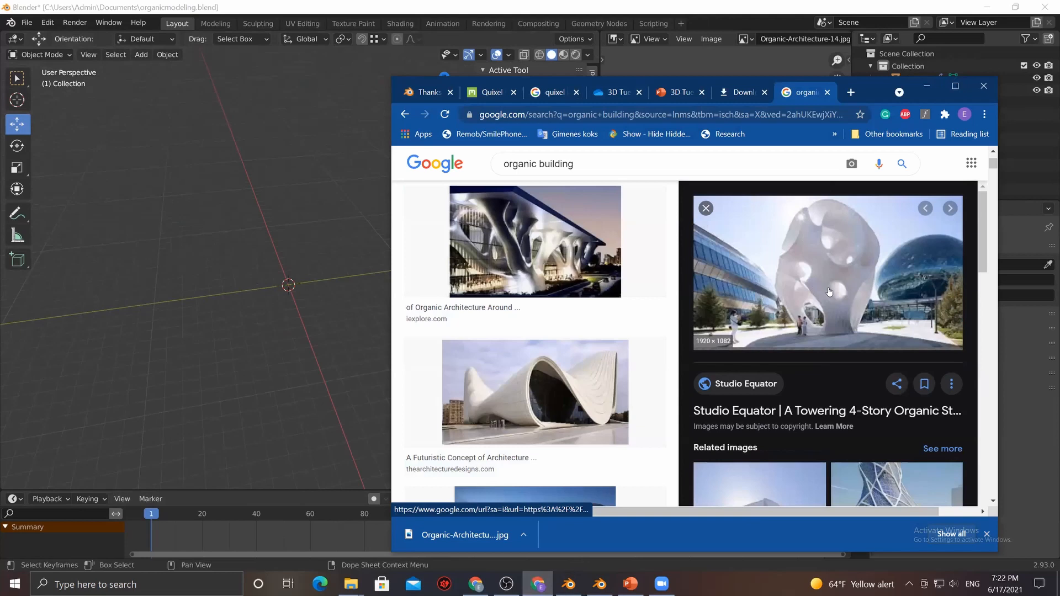
pyautogui.scroll(-4, 827, 282)
pyautogui.scroll(-8, 827, 279)
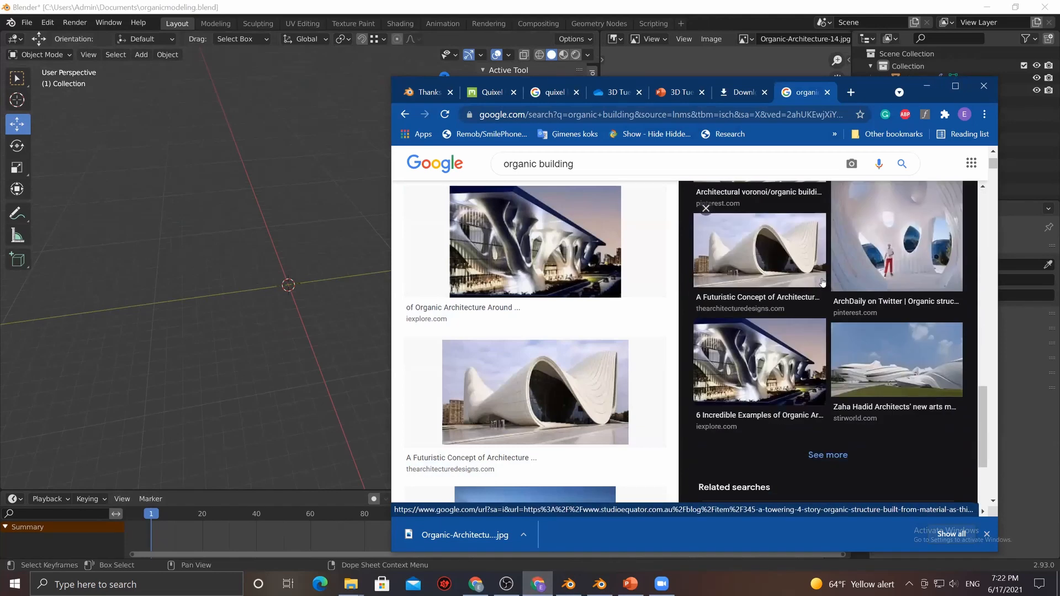
pyautogui.scroll(12, 825, 281)
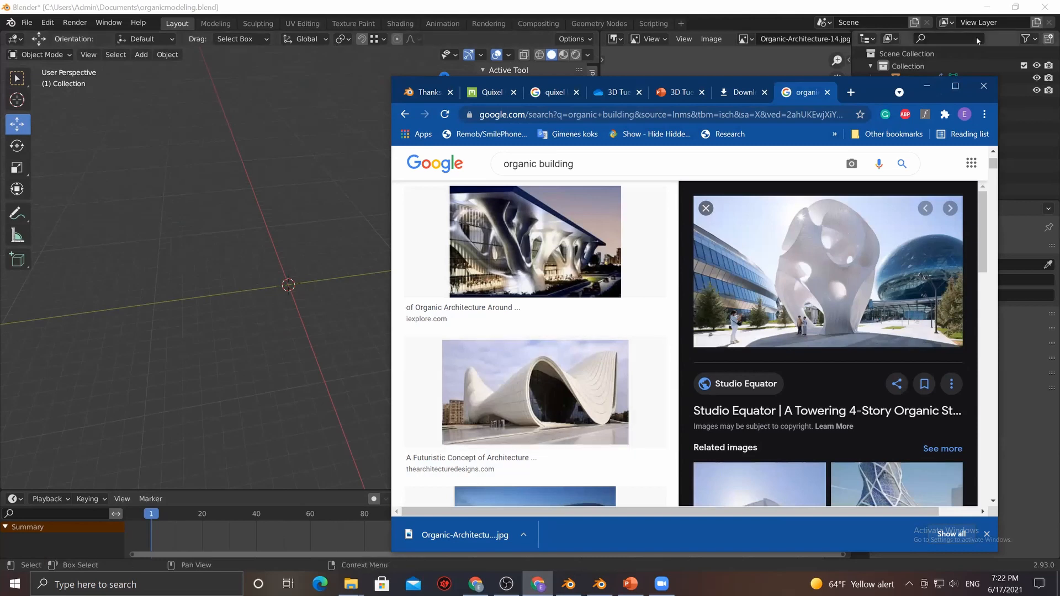
pyautogui.click(927, 86)
# Add a new 10 m plane mesh at the world origin
pyautogui.moveTo(254, 308); pyautogui.dragTo(273, 317, button='middle')
pyautogui.hotkey('shift', 'a')
pyautogui.moveTo(273, 314)
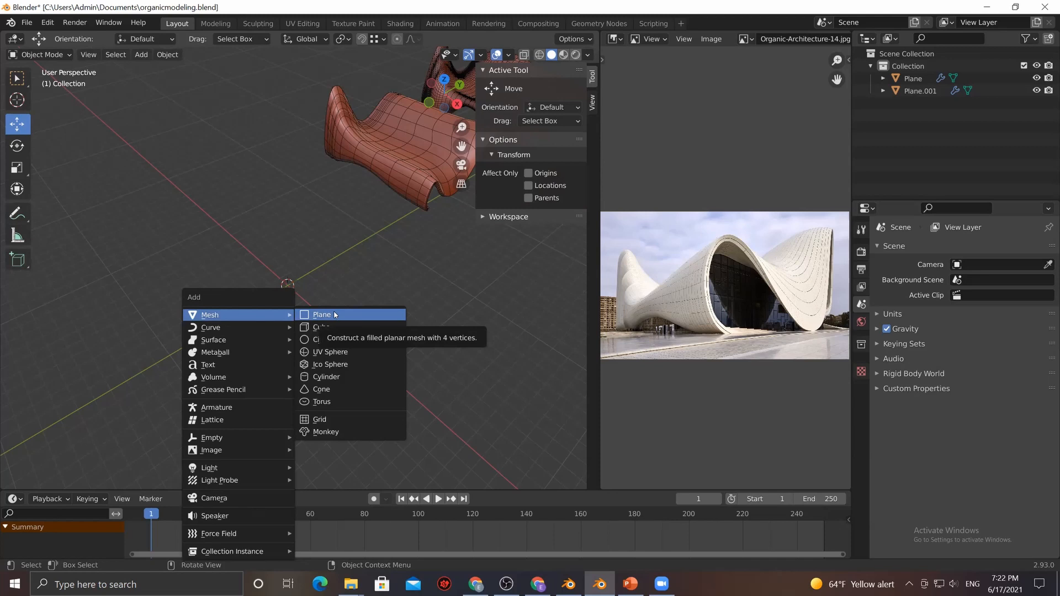
pyautogui.click(334, 315)
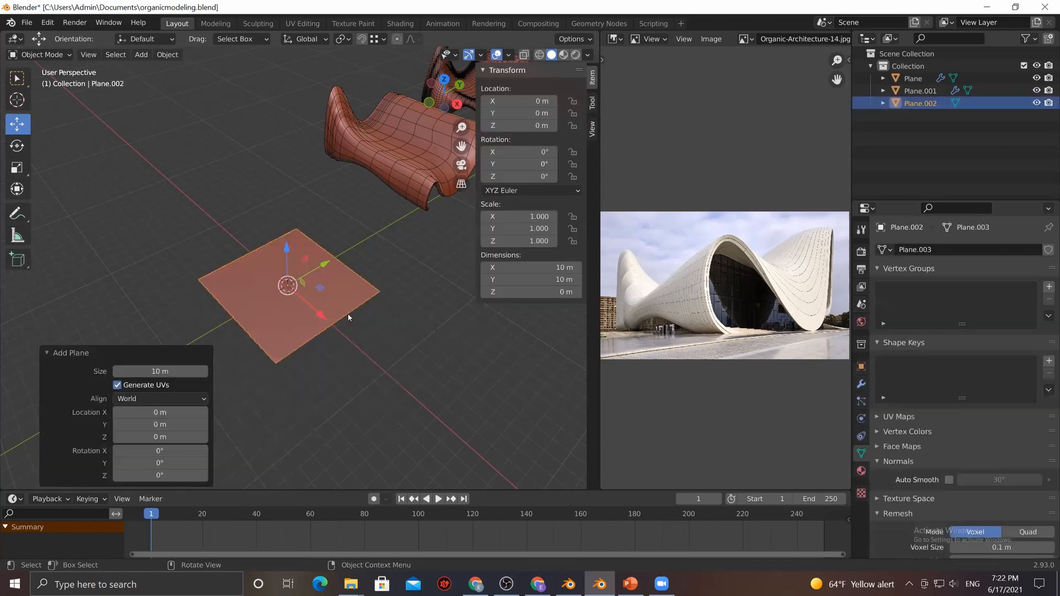
# Enter Edit Mode on the new plane and subdivide it with one cut
pyautogui.moveTo(388, 327); pyautogui.dragTo(330, 341, button='middle')
pyautogui.press('Tab')
pyautogui.rightClick(317, 337)
pyautogui.click(323, 335)
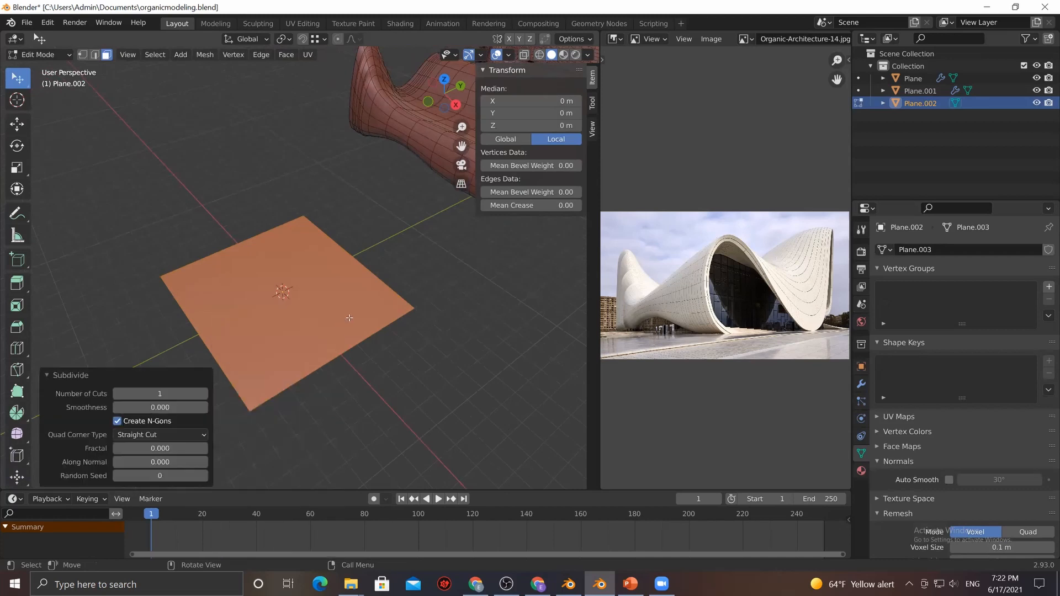
# Bevel the plane's two centre edges along the X axis by about 1.89 m to form a middle strip
pyautogui.click(271, 280)
pyautogui.press('2')
pyautogui.click(271, 280)
pyautogui.click(297, 309)
pyautogui.keyDown('shift'); pyautogui.click(273, 282); pyautogui.keyUp('shift')
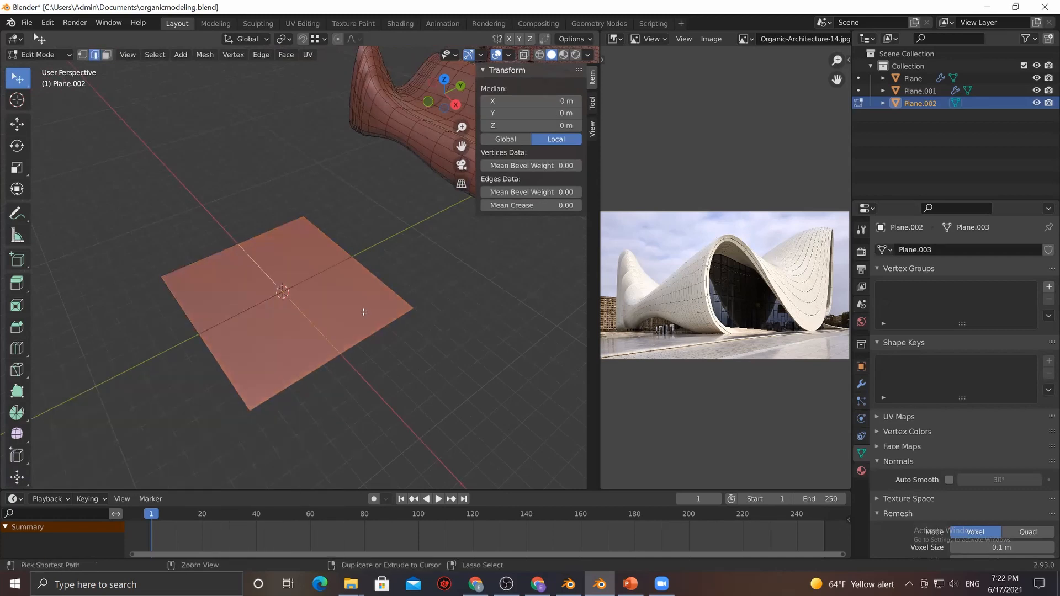
pyautogui.hotkey('ctrl', 'b')
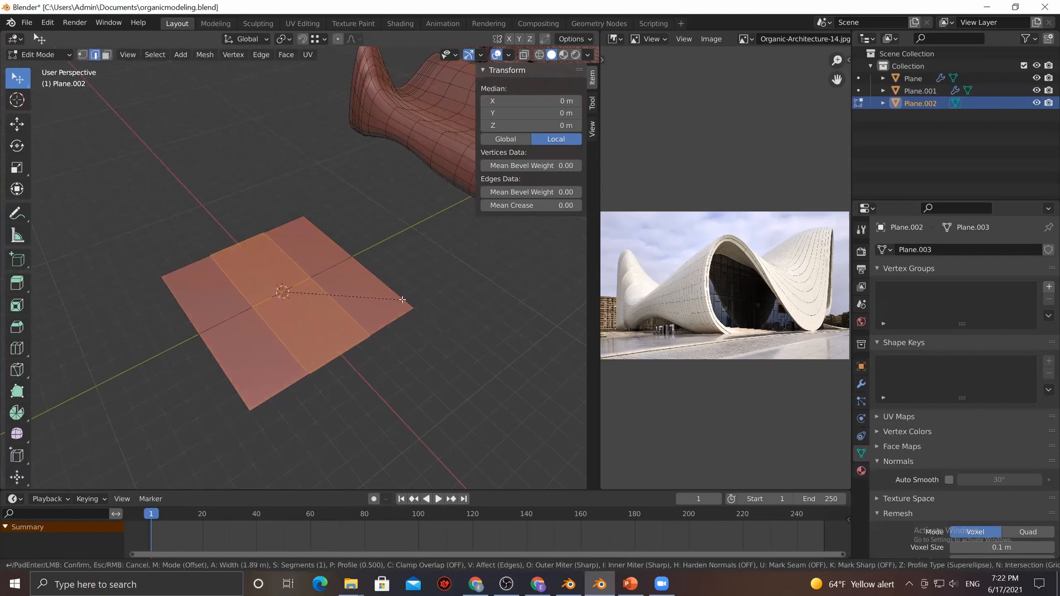
pyautogui.click(403, 300)
# Raise the middle strip's face on the positive X side about 2.07 m along Z with the Move tool
pyautogui.click(310, 302)
pyautogui.press('3')
pyautogui.click(304, 305)
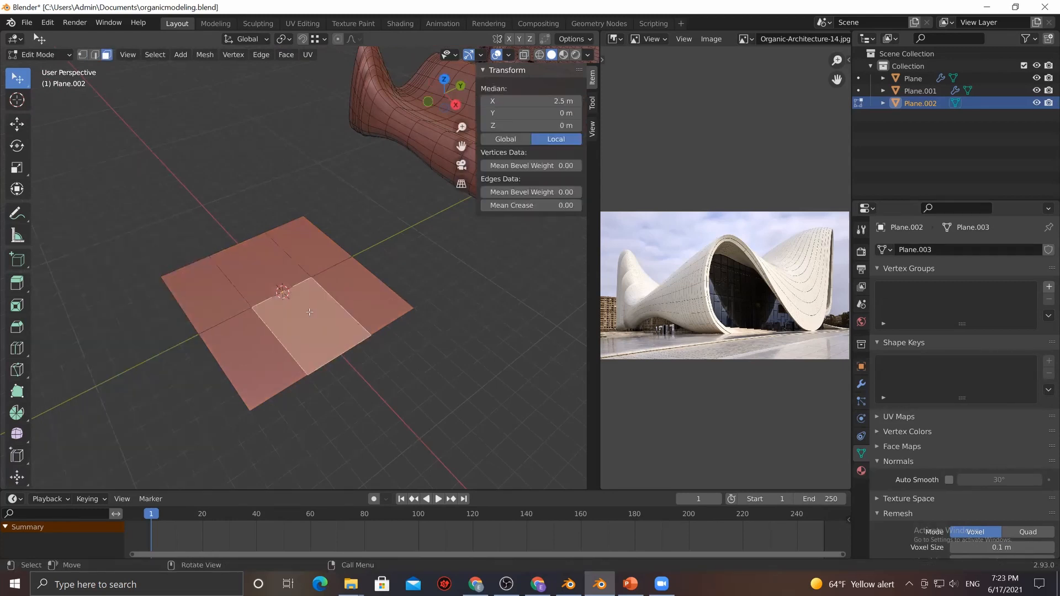
pyautogui.press('w')
pyautogui.click(16, 124)
pyautogui.moveTo(326, 308); pyautogui.dragTo(323, 272, button='middle')
pyautogui.moveTo(307, 269); pyautogui.dragTo(304, 210)
# Move the middle strip's outer edge on the negative X side outward along X to about -9.35 m
pyautogui.moveTo(119, 326); pyautogui.dragTo(237, 348, button='middle')
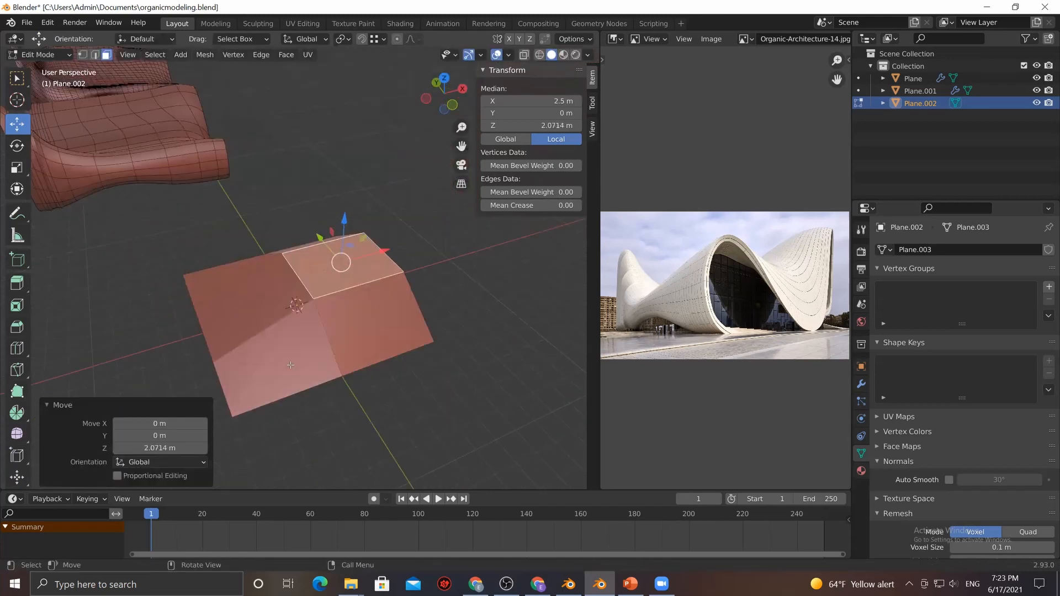
pyautogui.press('2')
pyautogui.click(205, 336)
pyautogui.moveTo(237, 323); pyautogui.dragTo(133, 340)
pyautogui.moveTo(281, 359); pyautogui.dragTo(315, 388, button='middle')
# Add a loop cut across the extended negative X half of the plane
pyautogui.hotkey('ctrl', 't')
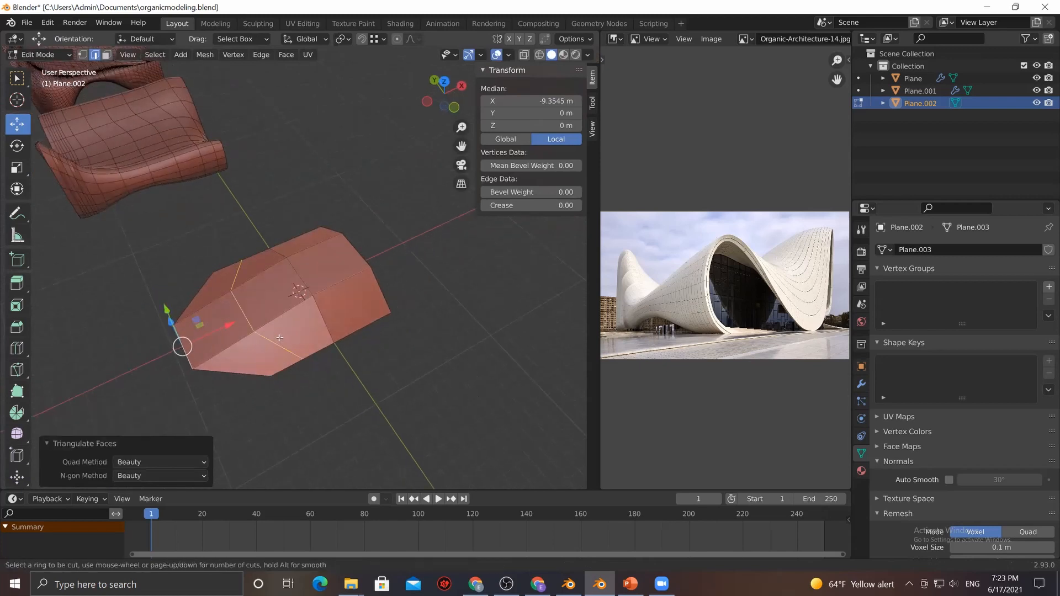
pyautogui.hotkey('ctrl', 'r')
pyautogui.click(281, 337)
pyautogui.click(287, 351)
# Reposition the side edge beside the new loop cut and another outer edge to reshape the surface's outline
pyautogui.click(286, 349)
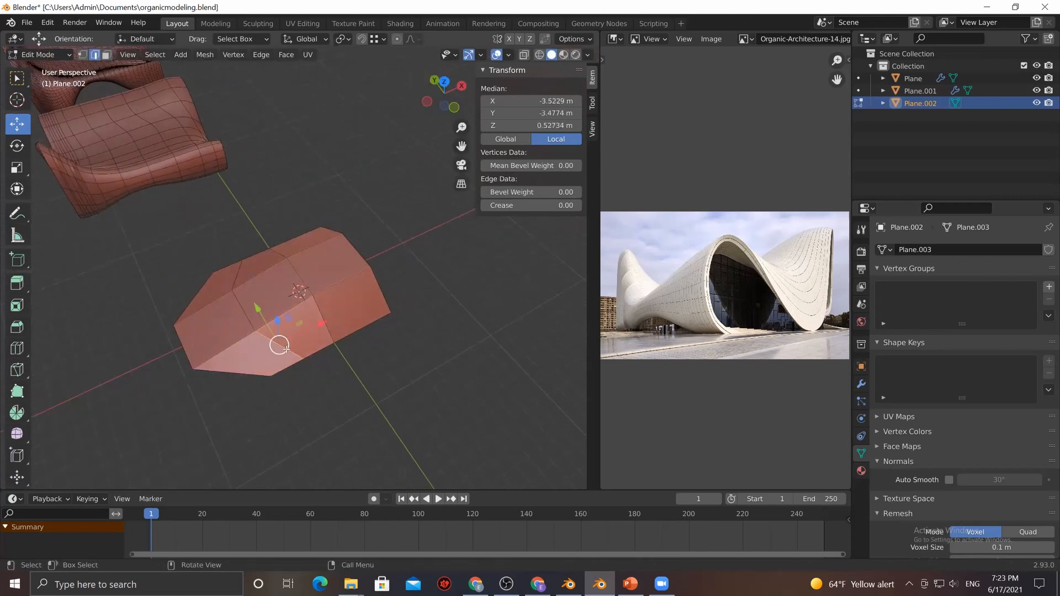
pyautogui.moveTo(368, 311); pyautogui.dragTo(364, 340, button='middle')
pyautogui.moveTo(291, 318); pyautogui.dragTo(276, 299)
pyautogui.click(323, 211)
pyautogui.moveTo(335, 186)
pyautogui.mouseDown()
pyautogui.moveTo(359, 151)
pyautogui.moveTo(353, 178)
pyautogui.mouseUp()
# Move an outer edge on the positive X side to skew that end of the surface
pyautogui.moveTo(354, 178); pyautogui.dragTo(371, 280, button='middle')
pyautogui.press('1')
pyautogui.click(363, 287)
pyautogui.press('2')
pyautogui.click(378, 268)
pyautogui.moveTo(406, 250); pyautogui.dragTo(398, 269)
# Move the outer corner vertex on the positive X and Y side inward and return to Object Mode
pyautogui.moveTo(421, 334); pyautogui.dragTo(420, 381, button='middle')
pyautogui.press('1')
pyautogui.click(402, 231)
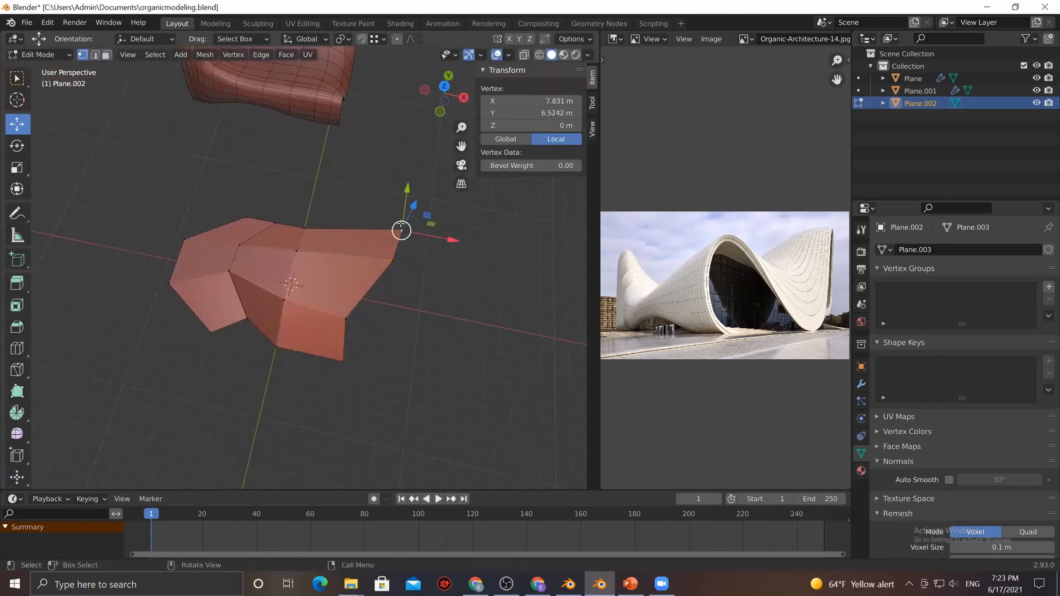
pyautogui.moveTo(423, 214); pyautogui.dragTo(400, 231)
pyautogui.press('Tab')
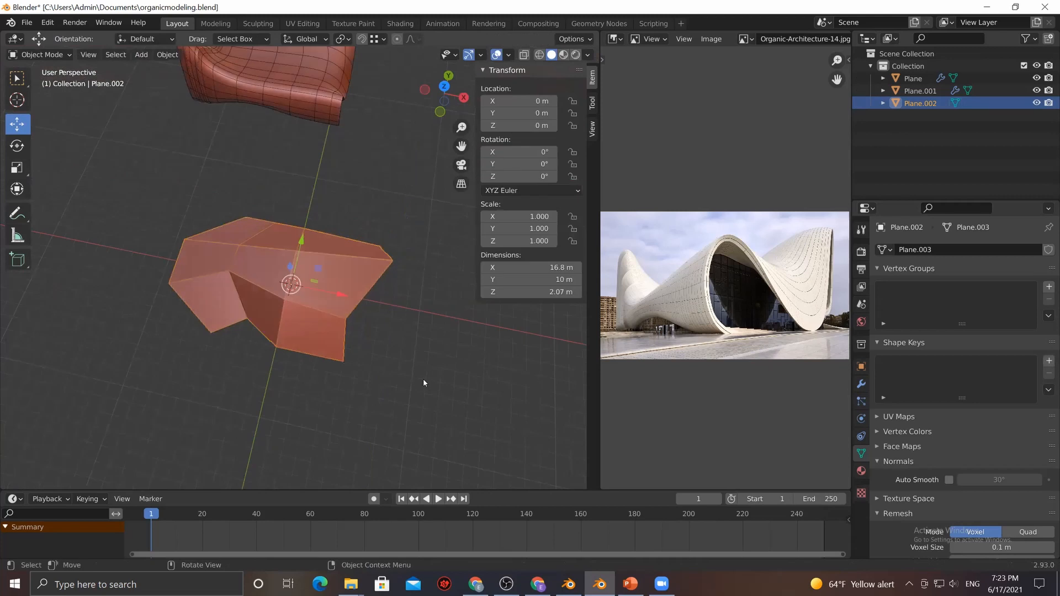
pyautogui.click(423, 379)
# Add a Subdivision Surface modifier to the reshaped plane with a viewport level of 2
pyautogui.click(860, 384)
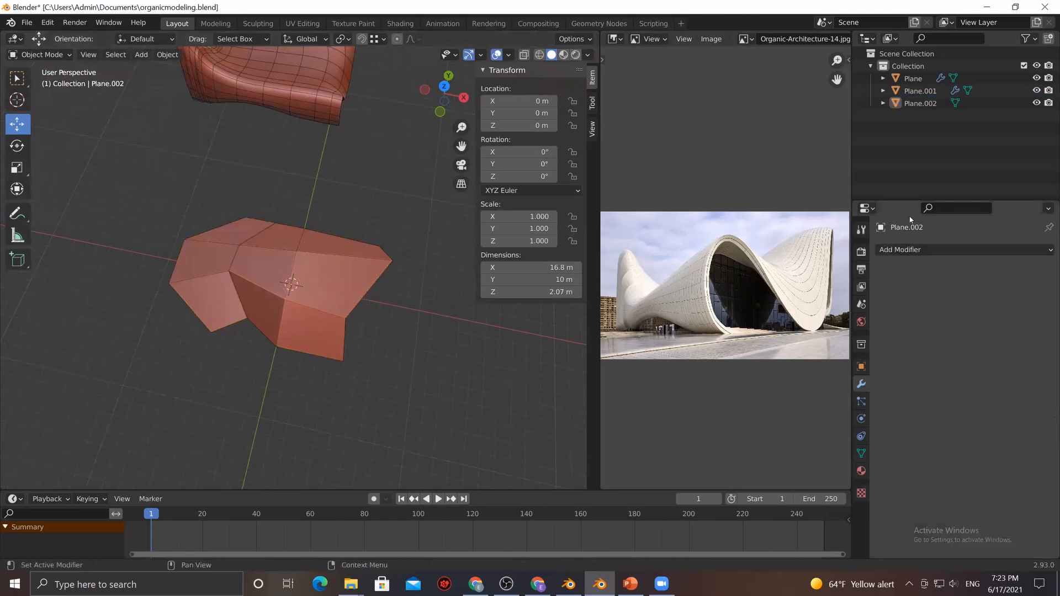
pyautogui.click(905, 250)
pyautogui.click(816, 475)
pyautogui.moveTo(349, 381); pyautogui.dragTo(287, 389, button='middle')
pyautogui.click(1035, 305)
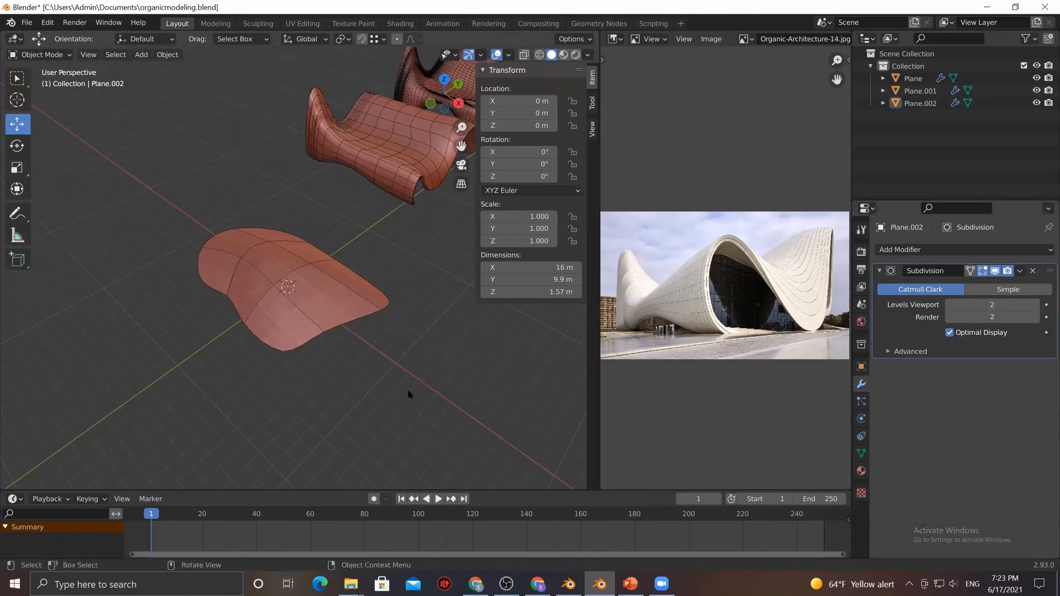
pyautogui.moveTo(386, 376); pyautogui.dragTo(322, 256, button='middle')
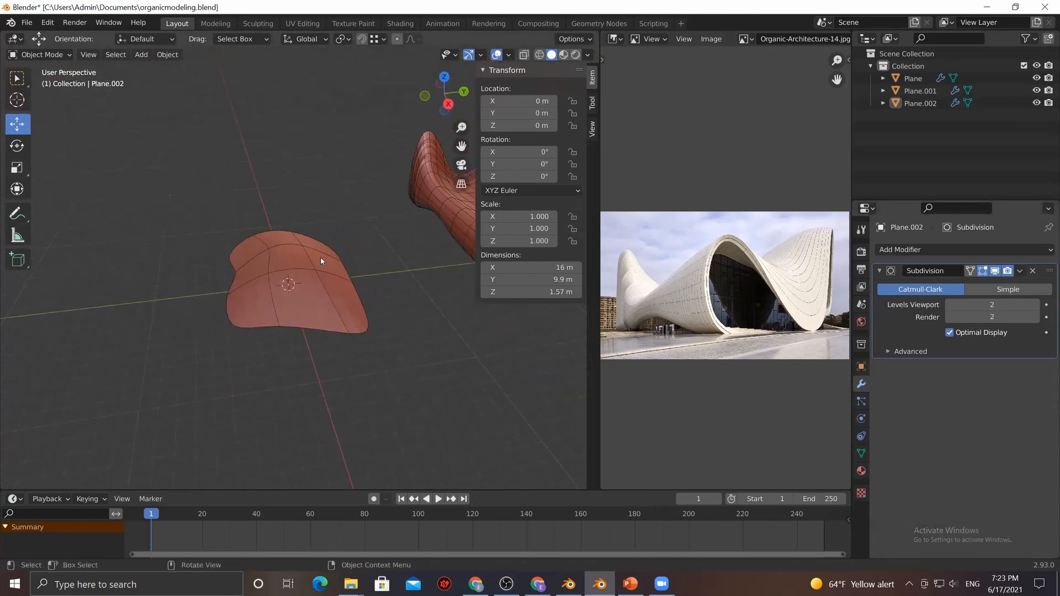
# Raise two adjacent faces at the surface's crown about 1.97 m along Z, returning to Object Mode
pyautogui.click(322, 255)
pyautogui.moveTo(372, 361); pyautogui.dragTo(212, 208, button='middle')
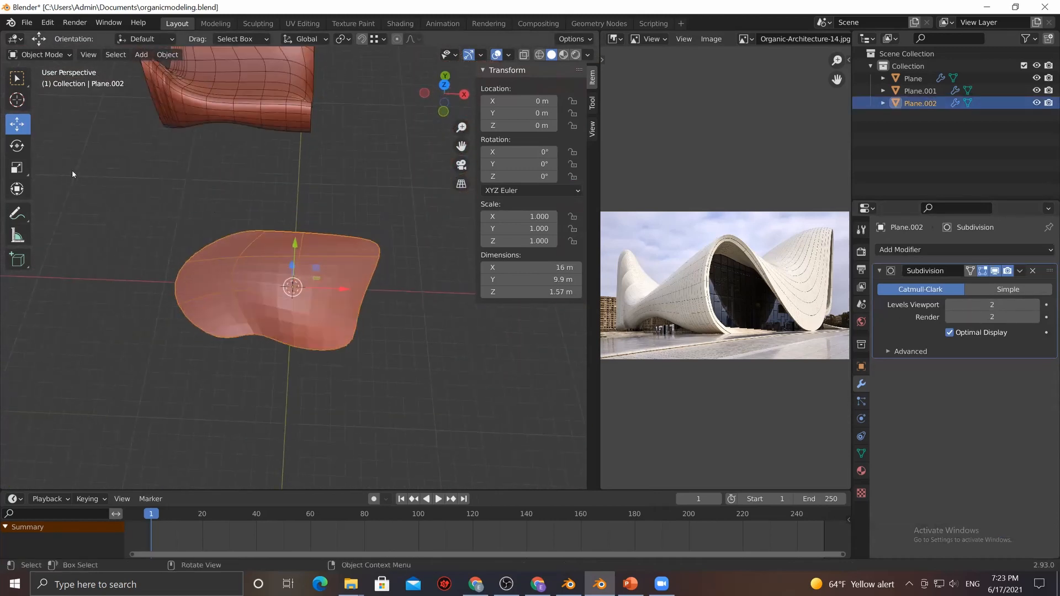
pyautogui.press('Tab')
pyautogui.click(107, 54)
pyautogui.click(332, 276)
pyautogui.keyDown('shift'); pyautogui.click(265, 275); pyautogui.keyUp('shift')
pyautogui.moveTo(303, 295); pyautogui.dragTo(303, 270, button='middle')
pyautogui.press('g')
pyautogui.press('z')
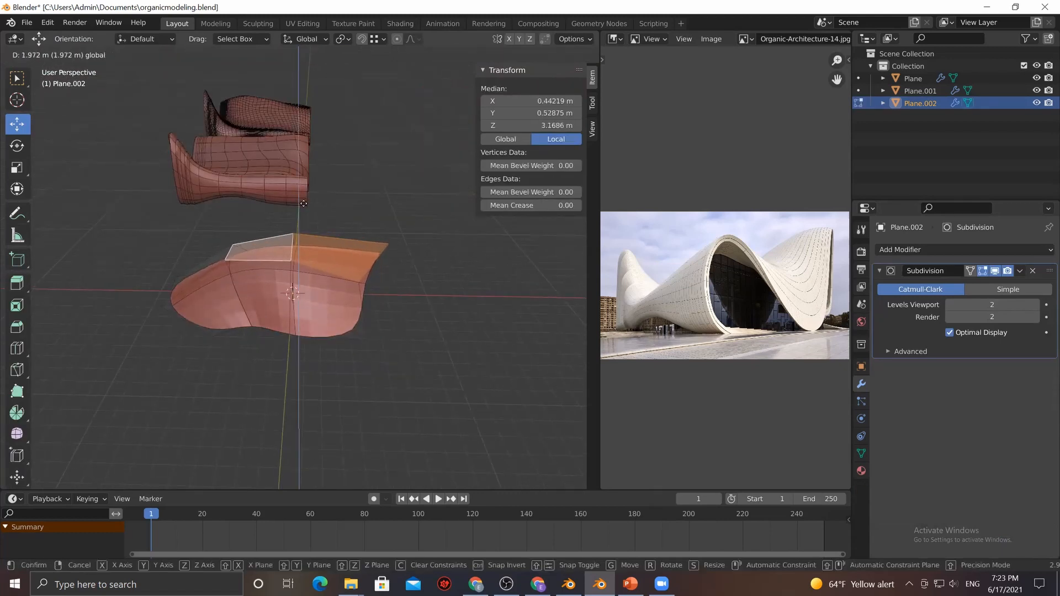
pyautogui.moveTo(303, 204); pyautogui.dragTo(303, 203)
pyautogui.press('Tab')
pyautogui.moveTo(376, 365); pyautogui.dragTo(426, 409, button='middle')
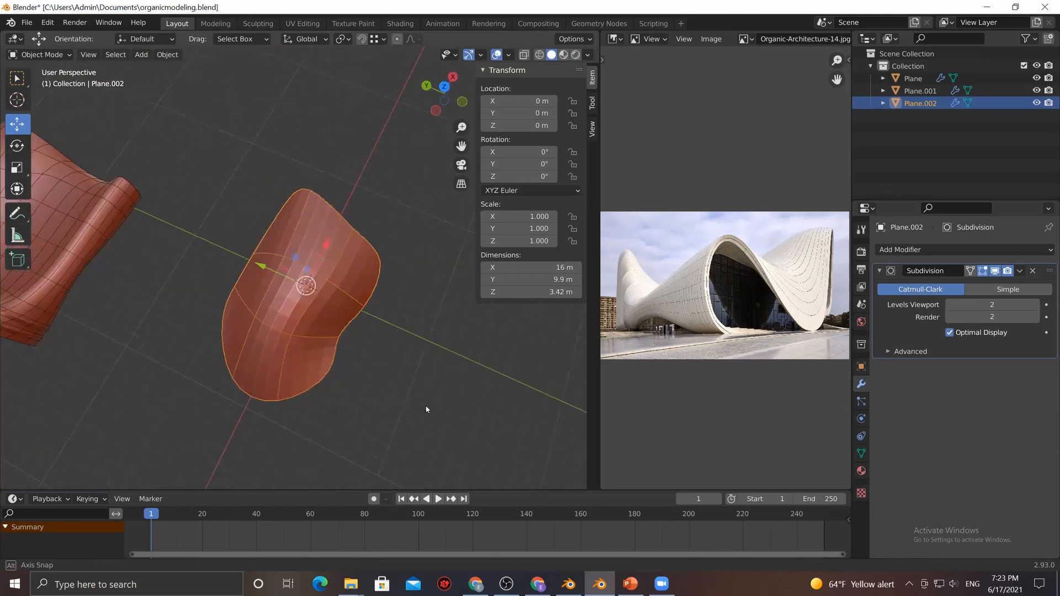
# Shade the surface smooth and lower the Subdivision modifier's viewport level
pyautogui.rightClick(310, 351)
pyautogui.click(311, 346)
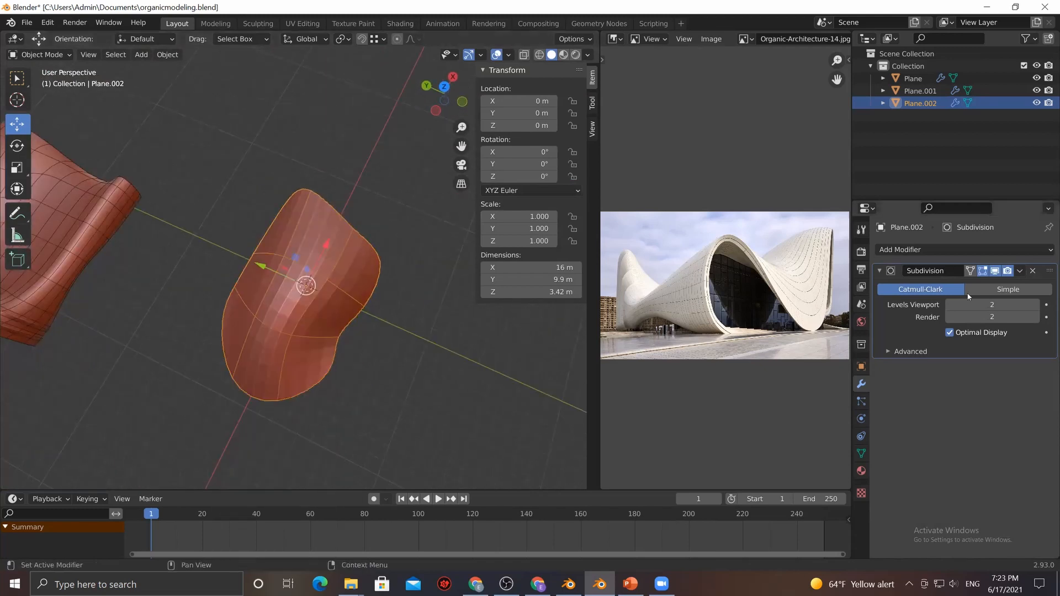
pyautogui.rightClick(326, 320)
pyautogui.moveTo(364, 309)
pyautogui.mouseDown(button='middle')
pyautogui.moveTo(426, 300)
pyautogui.moveTo(381, 401)
pyautogui.moveTo(598, 400)
pyautogui.moveTo(228, 338)
pyautogui.moveTo(140, 359)
pyautogui.moveTo(194, 372)
pyautogui.moveTo(585, 350)
pyautogui.moveTo(1035, 308)
pyautogui.mouseUp(button='middle')
pyautogui.click(425, 302)
pyautogui.click(949, 305)
pyautogui.moveTo(254, 308); pyautogui.dragTo(309, 287, button='middle')
# Collapse the Subdivision modifier's settings and add a Wireframe modifier below it
pyautogui.click(891, 270)
pyautogui.click(912, 253)
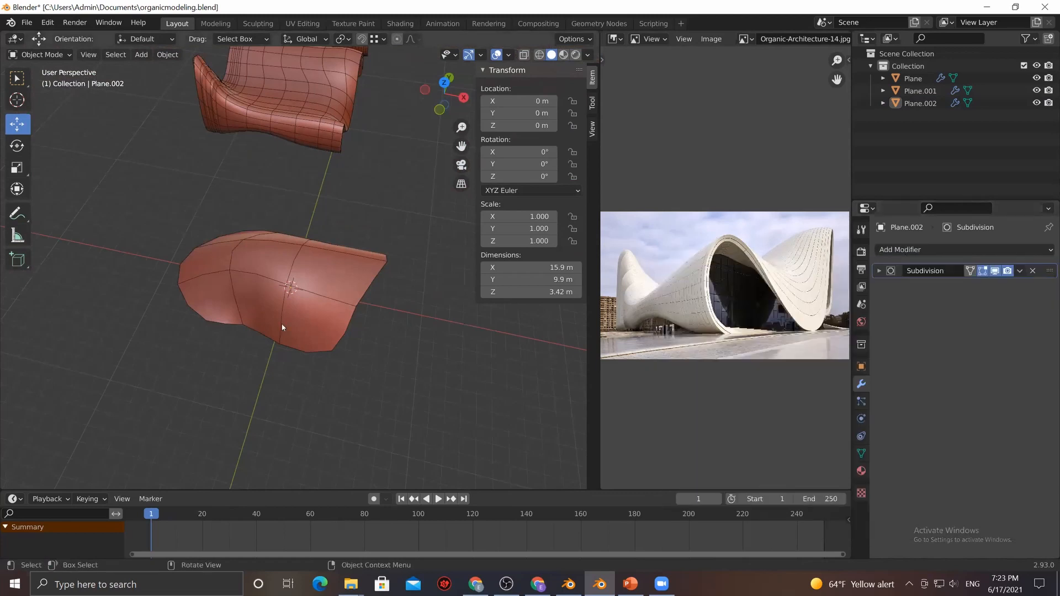
pyautogui.moveTo(322, 330); pyautogui.dragTo(221, 303, button='middle')
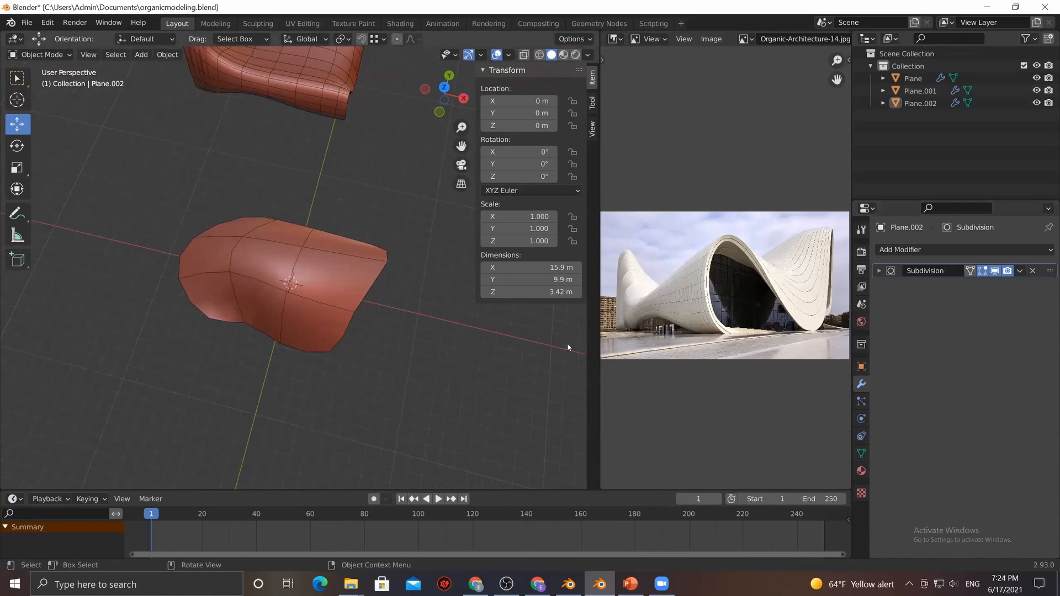
pyautogui.click(914, 251)
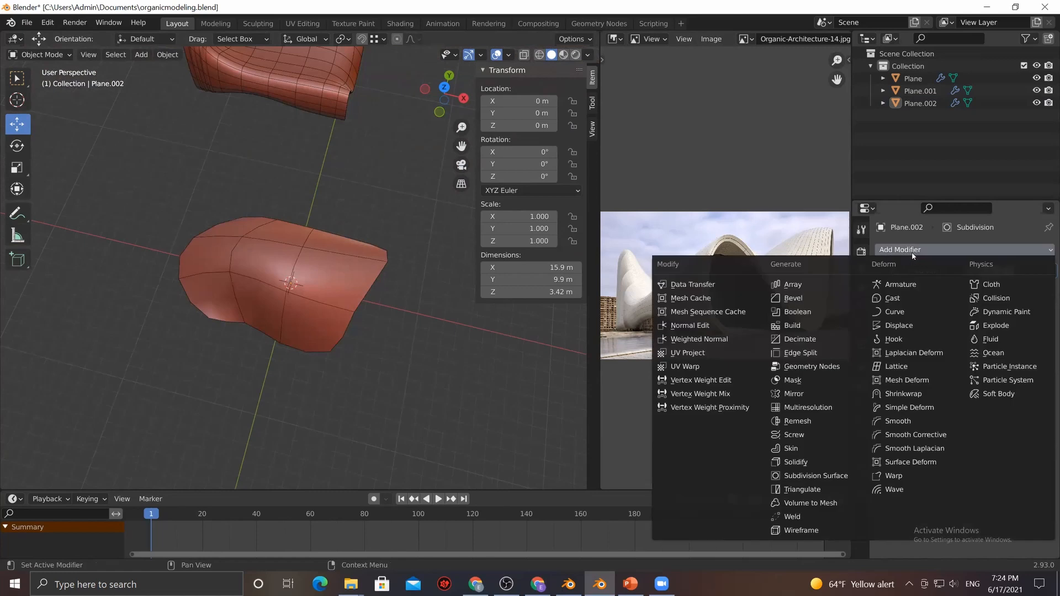
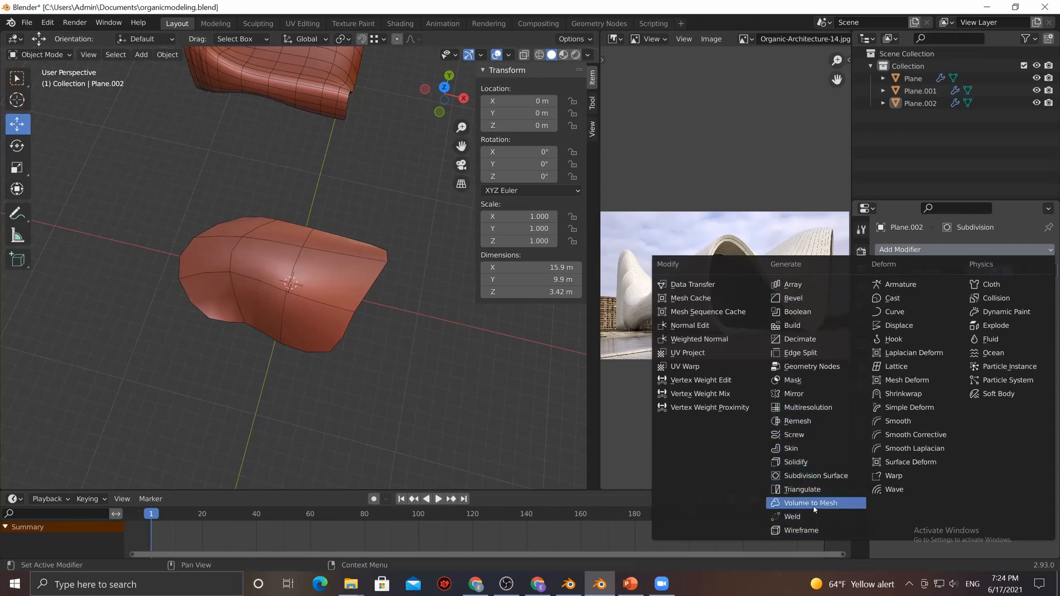
pyautogui.click(801, 530)
pyautogui.moveTo(367, 360); pyautogui.dragTo(369, 293, button='middle')
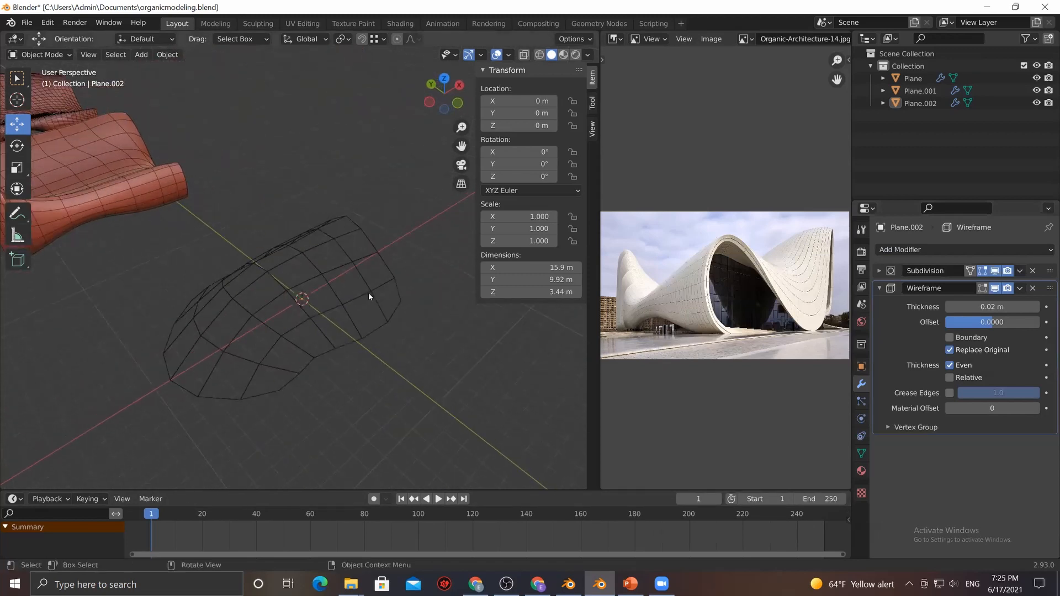
# Disable the viewport's wireframe overlay to view the lattice bars on their own
pyautogui.scroll(4, 369, 293)
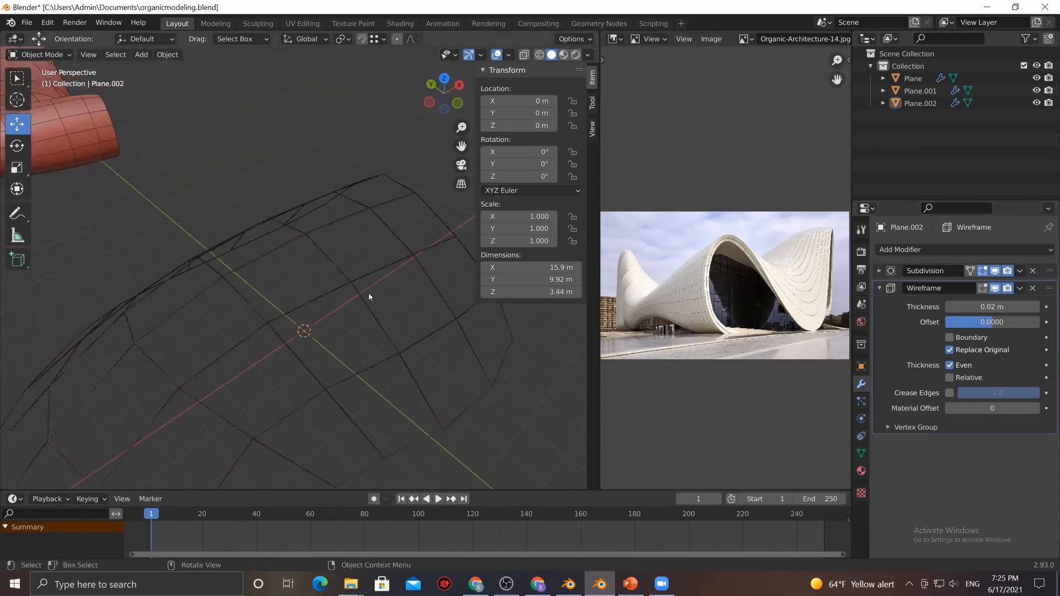
pyautogui.click(509, 55)
pyautogui.click(431, 263)
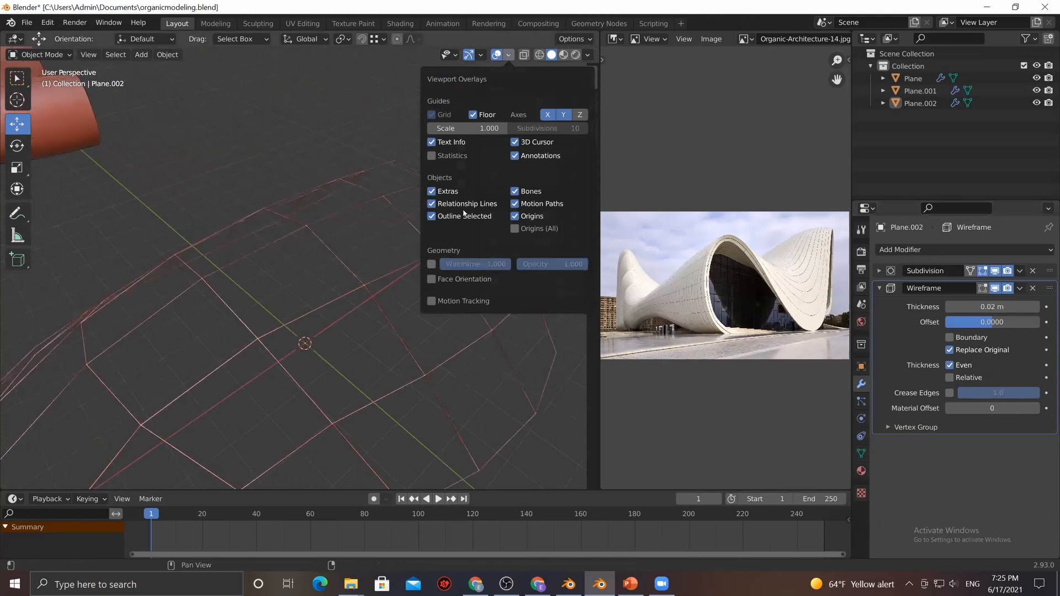
pyautogui.moveTo(327, 353); pyautogui.dragTo(380, 346, button='middle')
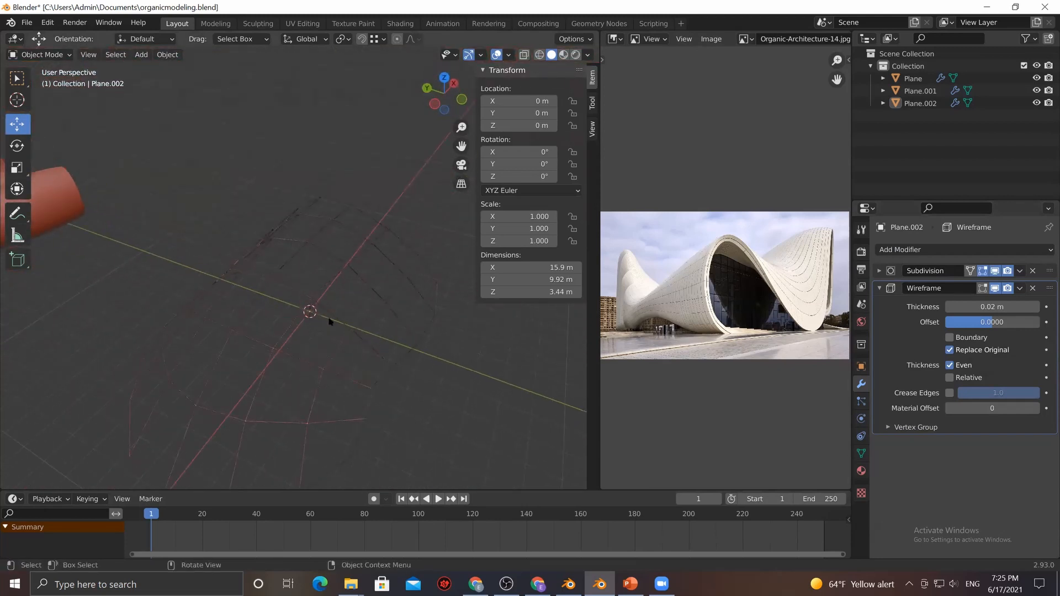
pyautogui.scroll(3, 287, 352)
pyautogui.scroll(3, 287, 350)
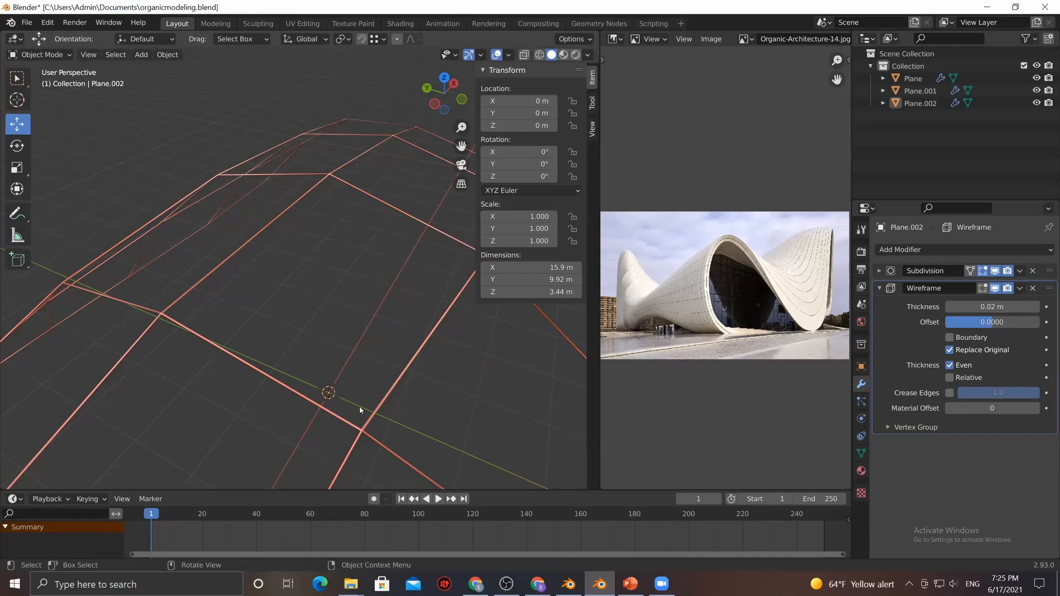
# Increase the Wireframe modifier's thickness to about 0.232 m
pyautogui.moveTo(992, 307); pyautogui.dragTo(1038, 307)
pyautogui.scroll(-6, 301, 335)
pyautogui.moveTo(300, 335); pyautogui.dragTo(350, 396, button='middle')
pyautogui.moveTo(272, 356); pyautogui.dragTo(209, 304, button='middle')
pyautogui.moveTo(421, 354); pyautogui.dragTo(168, 404, button='middle')
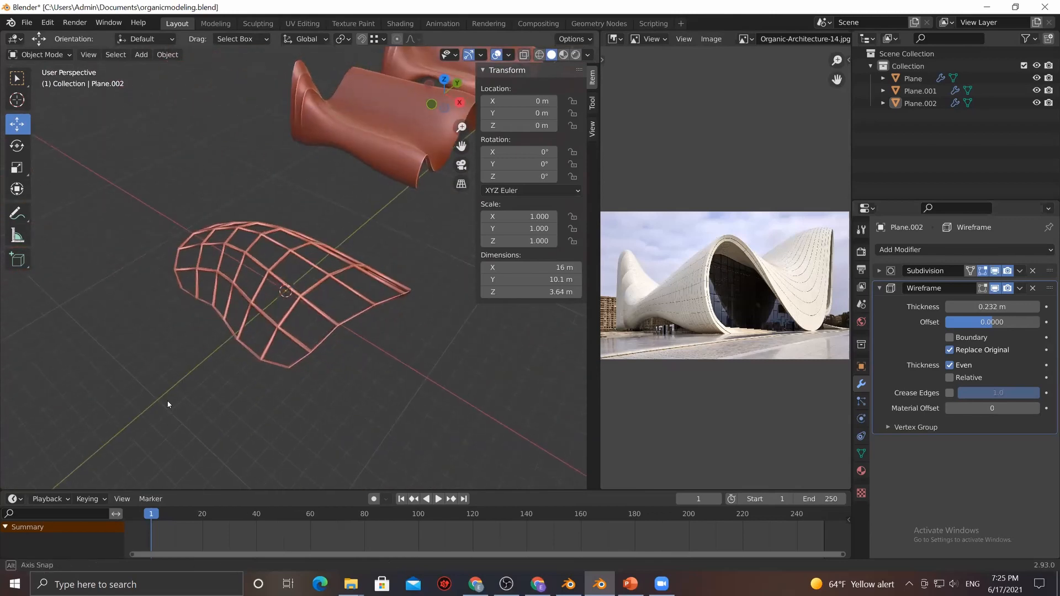
pyautogui.moveTo(244, 362); pyautogui.dragTo(251, 376, button='middle')
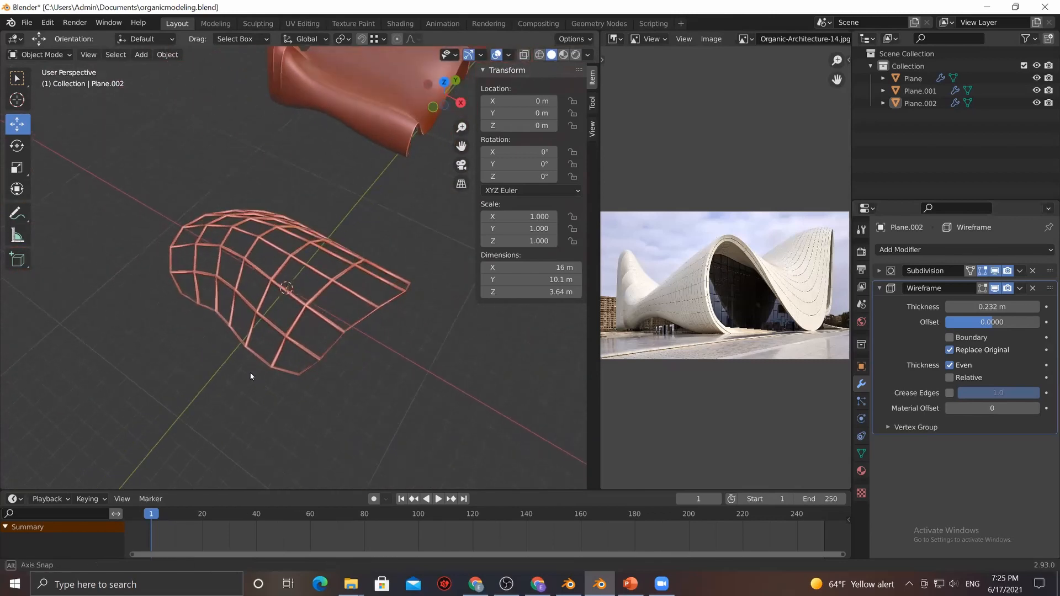
# Add a second Subdivision Surface modifier after the Wireframe modifier, with a viewport level of 2
pyautogui.click(973, 251)
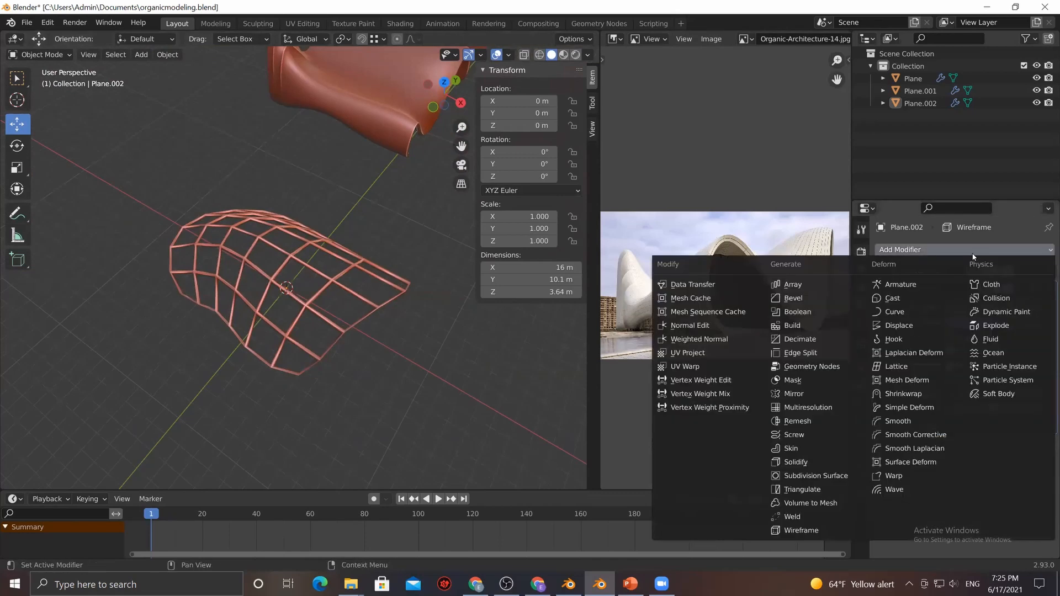
pyautogui.click(816, 476)
pyautogui.moveTo(353, 346); pyautogui.dragTo(453, 352, button='middle')
pyautogui.moveTo(415, 335); pyautogui.dragTo(398, 279, button='middle')
pyautogui.click(1033, 478)
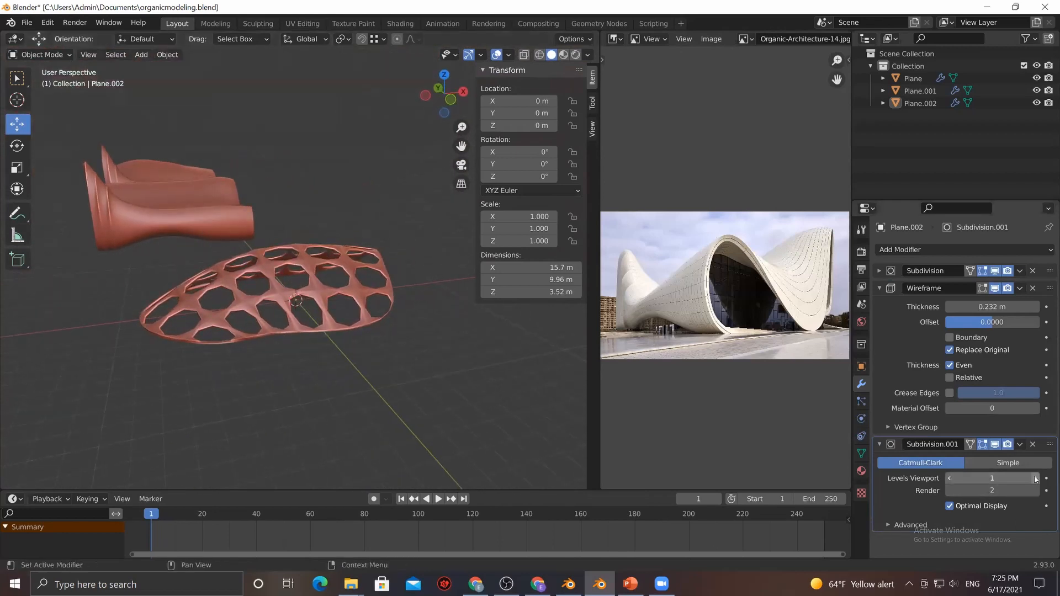
pyautogui.moveTo(453, 232); pyautogui.dragTo(218, 393, button='middle')
pyautogui.moveTo(281, 343); pyautogui.dragTo(315, 325, button='middle')
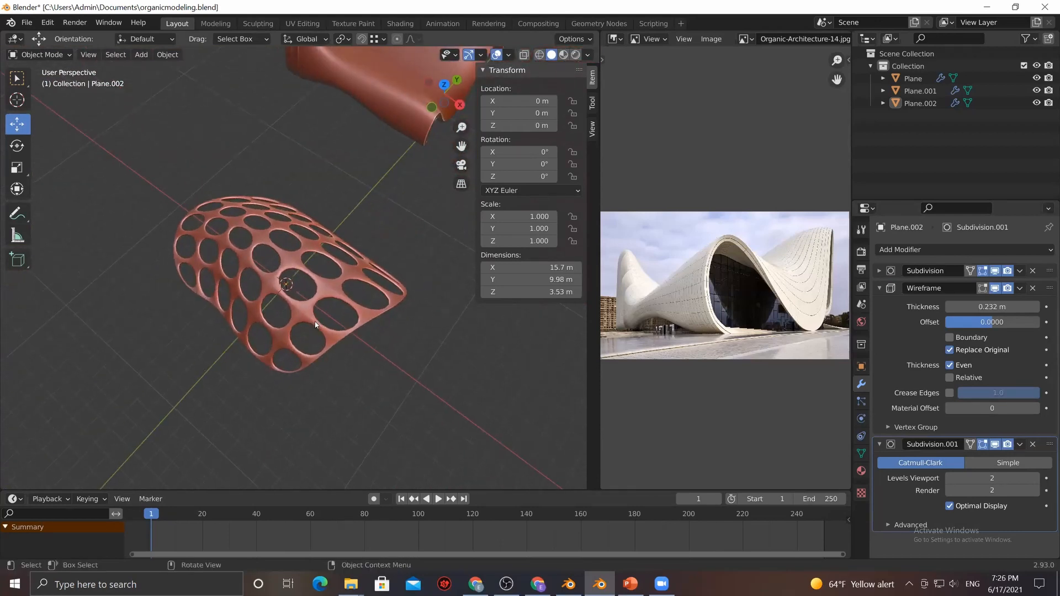
# Examine the rounded openings of the lattice and remove the second Subdivision modifier
pyautogui.moveTo(312, 323); pyautogui.dragTo(449, 286, button='middle')
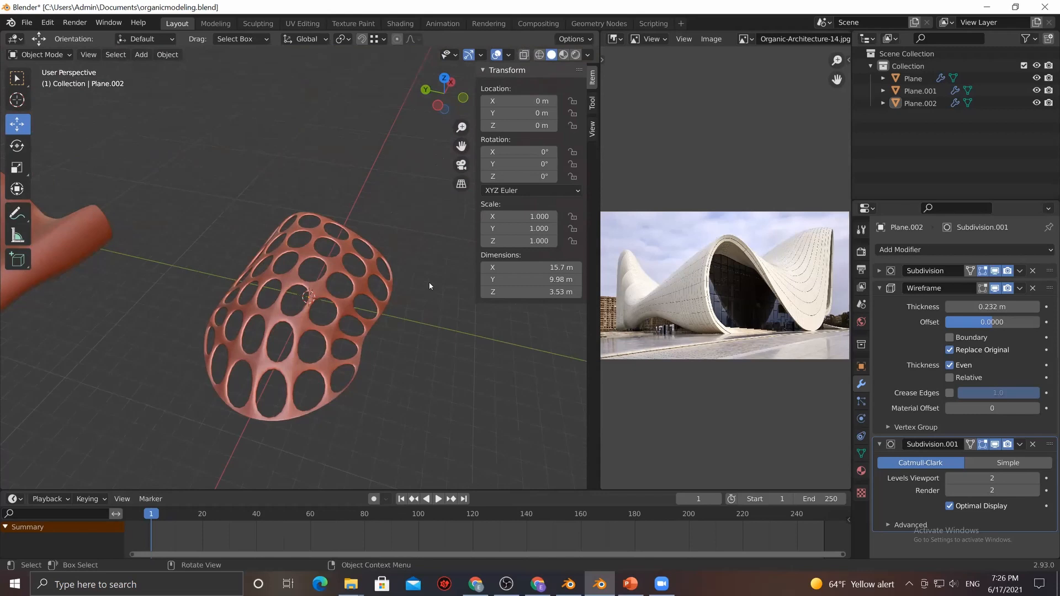
pyautogui.moveTo(419, 283); pyautogui.dragTo(273, 326, button='middle')
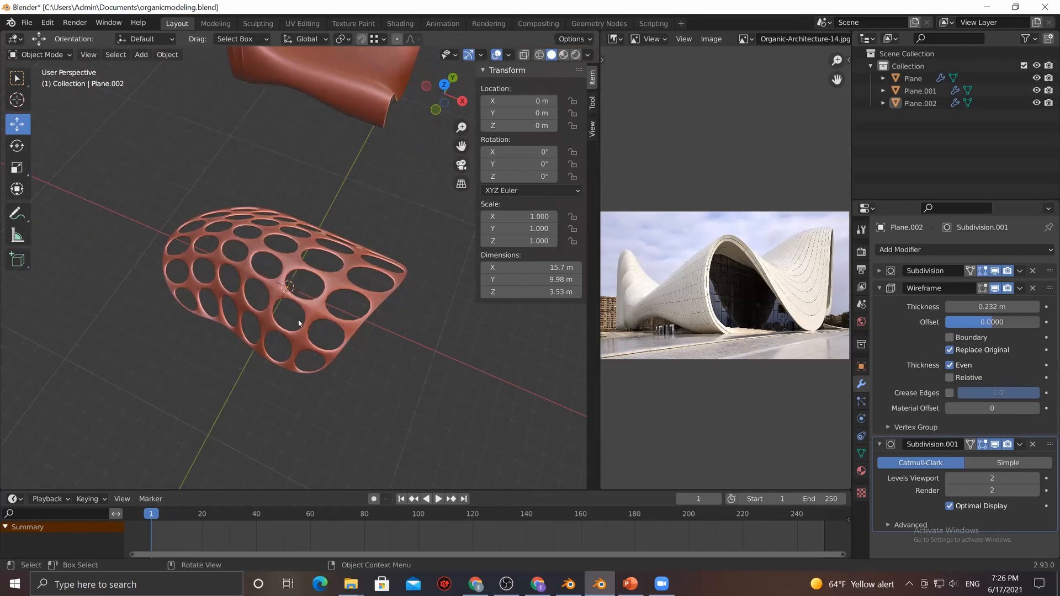
pyautogui.moveTo(309, 315); pyautogui.dragTo(326, 309, button='middle')
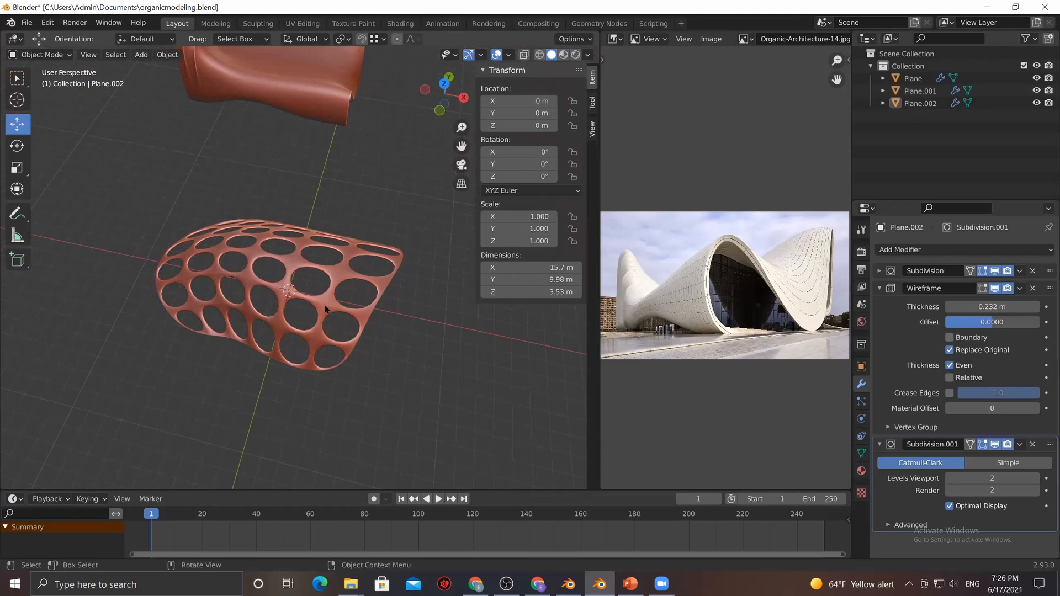
pyautogui.click(1032, 444)
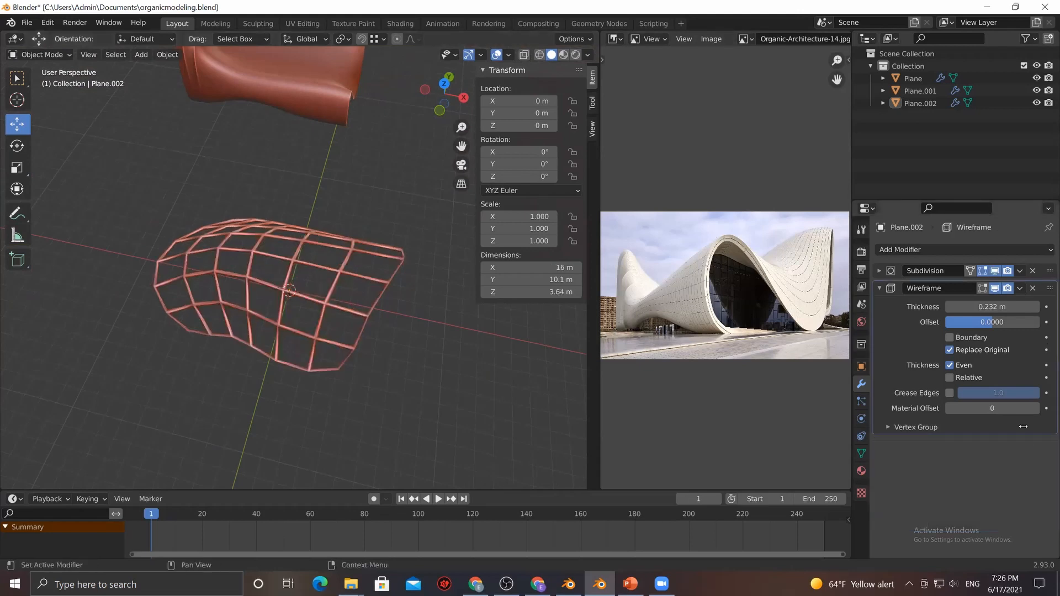
# Add a Subdivision Surface modifier below the Wireframe modifier and compare its Catmull-Clark and Simple types, keeping Simple
pyautogui.click(926, 250)
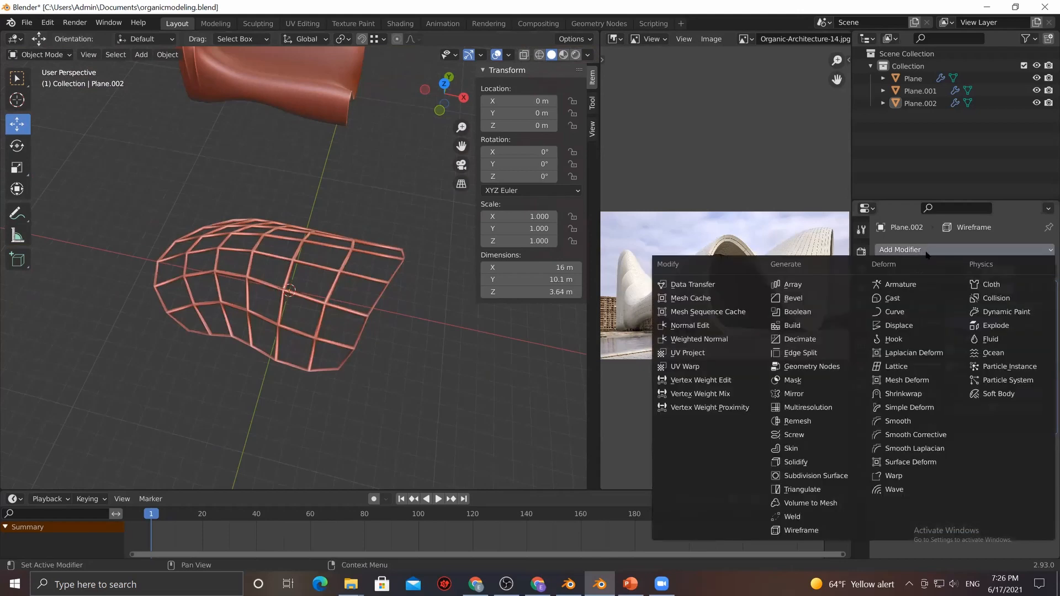
pyautogui.click(836, 479)
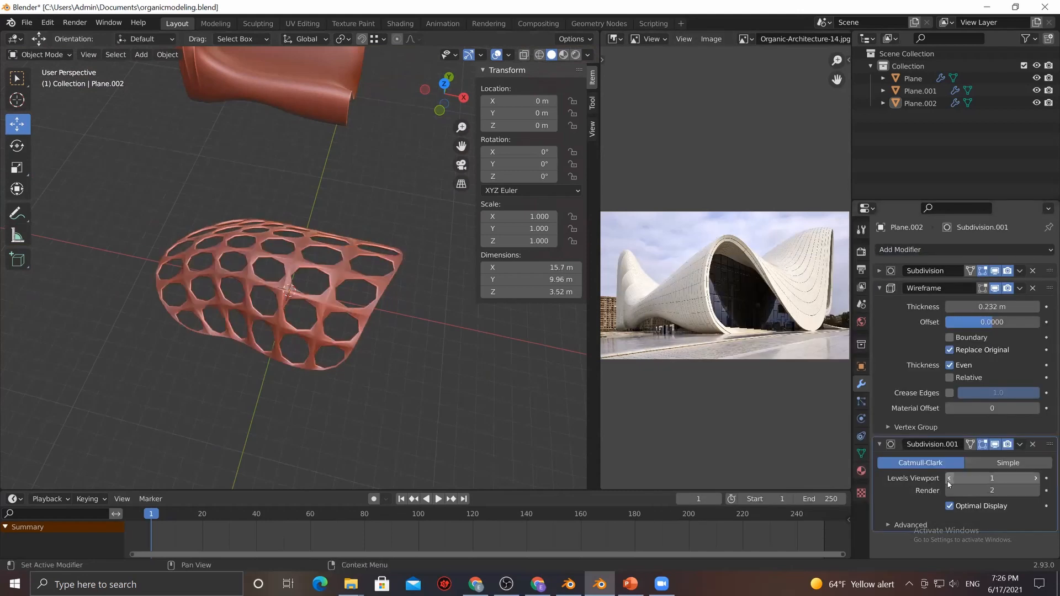
pyautogui.click(974, 464)
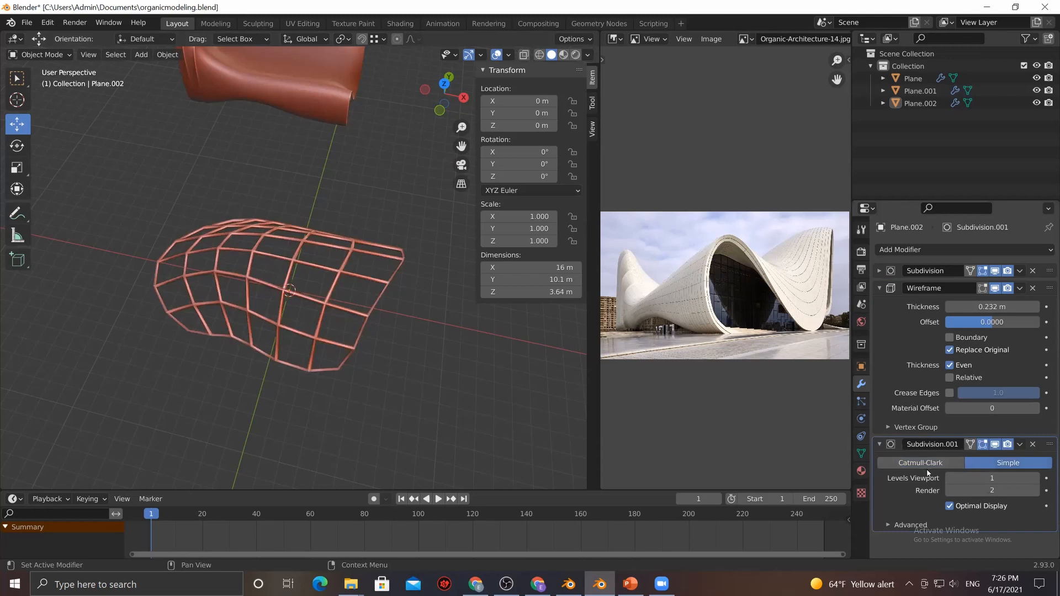
pyautogui.click(953, 466)
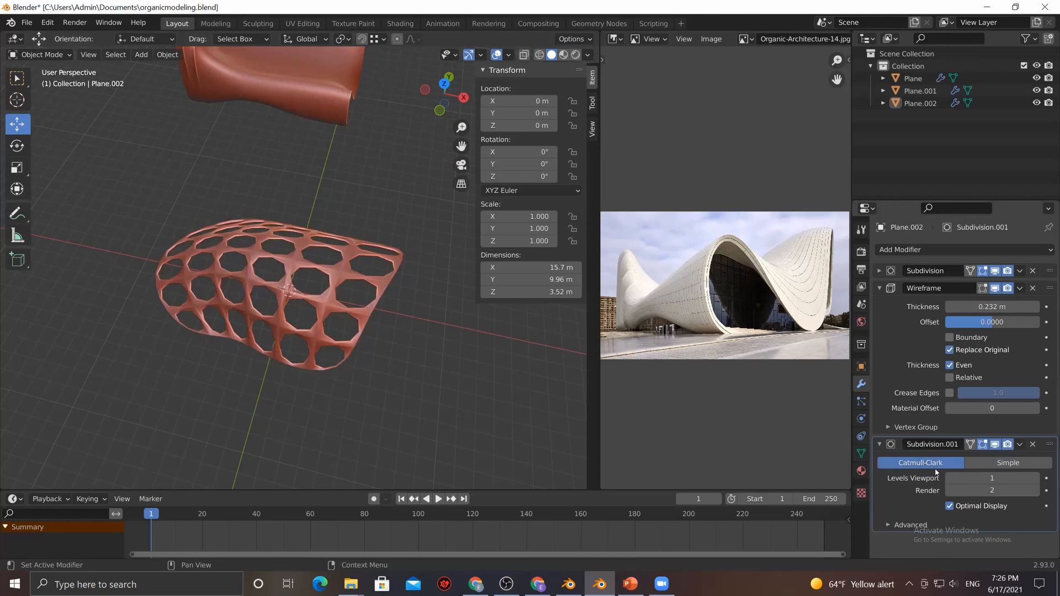
pyautogui.click(971, 463)
# Enable the viewport's wireframe overlay again and inspect the subdivided lattice bars up close
pyautogui.scroll(5, 260, 313)
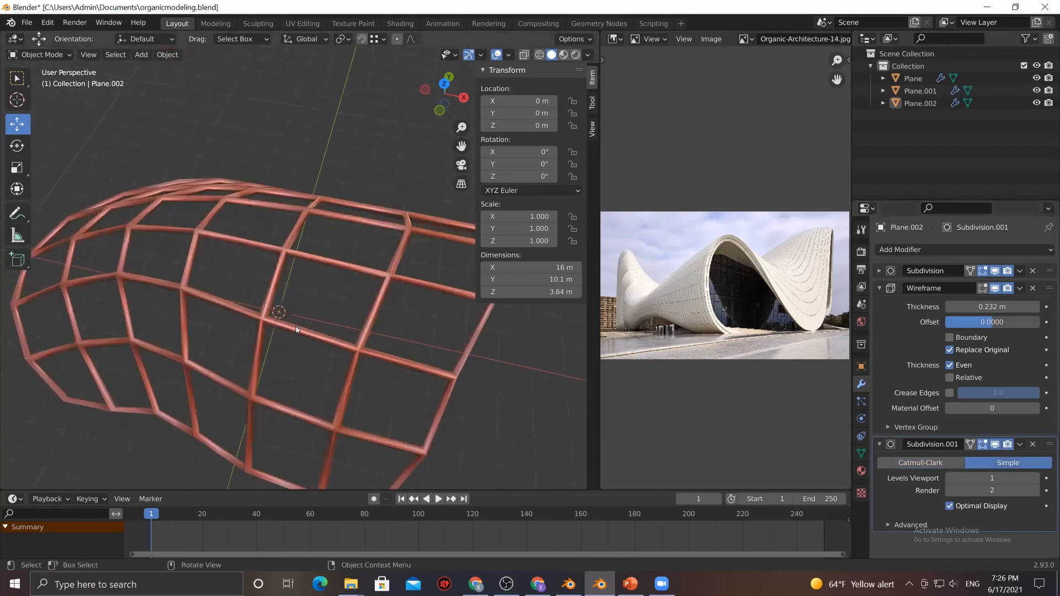
pyautogui.scroll(2, 296, 330)
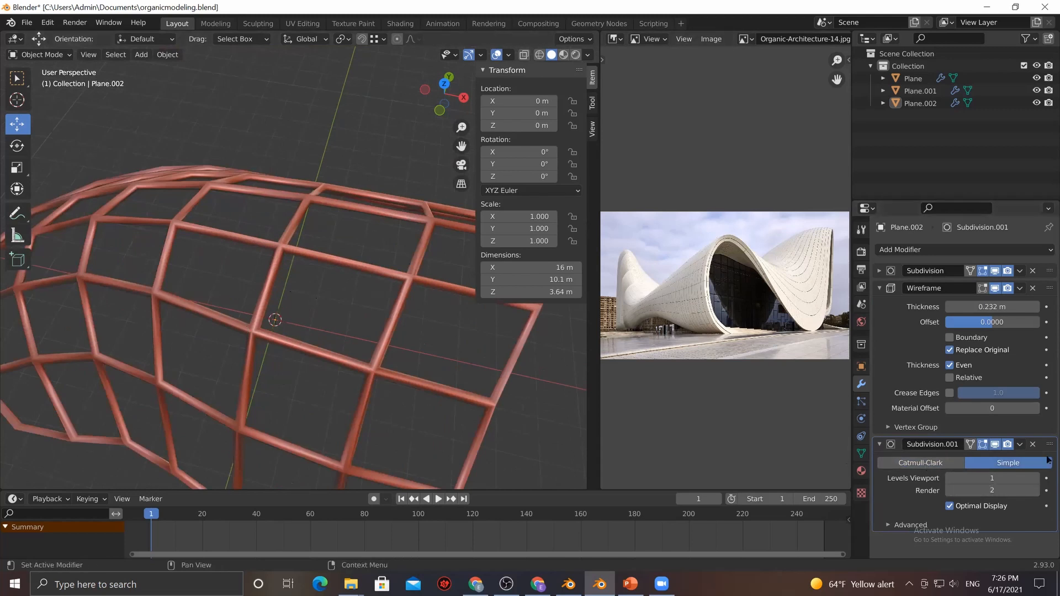
pyautogui.click(508, 55)
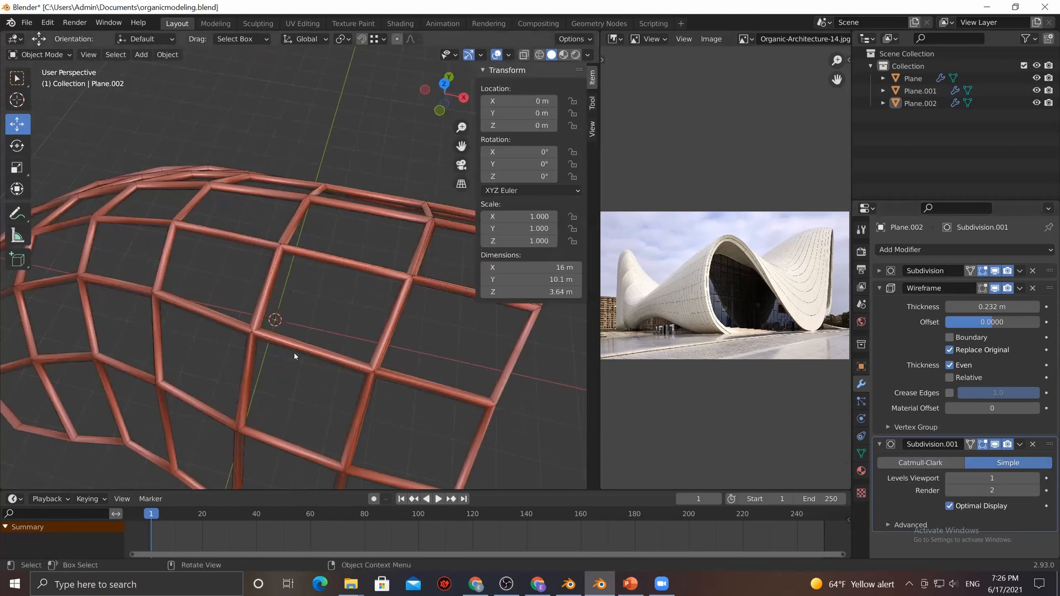
pyautogui.scroll(4, 304, 356)
pyautogui.moveTo(310, 358); pyautogui.dragTo(420, 182, button='middle')
pyautogui.click(509, 55)
pyautogui.moveTo(287, 303); pyautogui.dragTo(318, 270, button='middle')
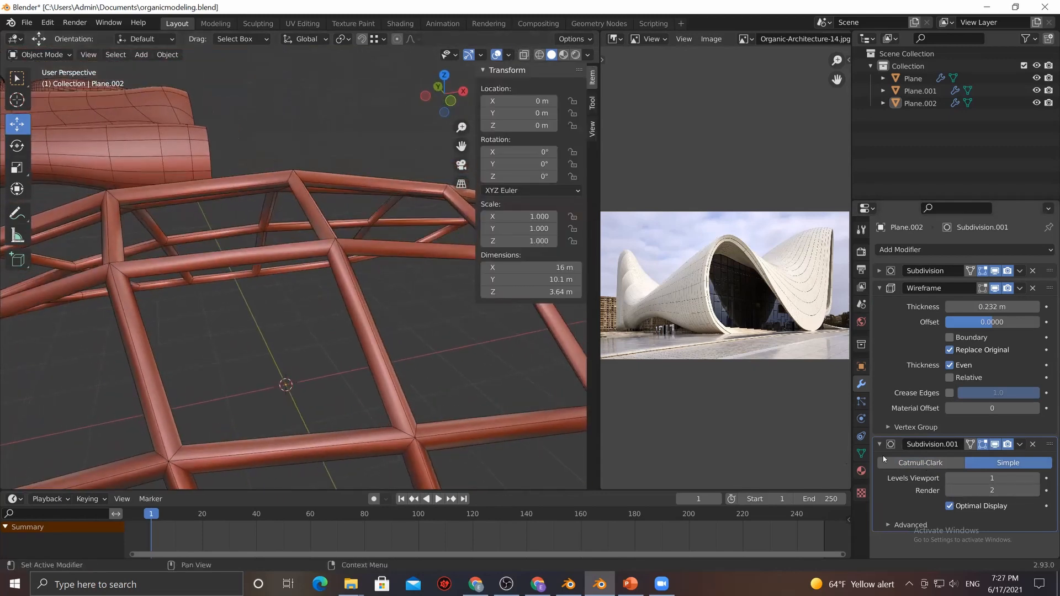
# Turn off Optimal Display on the Simple Subdivision modifier and inspect the lattice bars' full edge layout
pyautogui.click(945, 505)
pyautogui.moveTo(280, 324); pyautogui.dragTo(393, 306, button='middle')
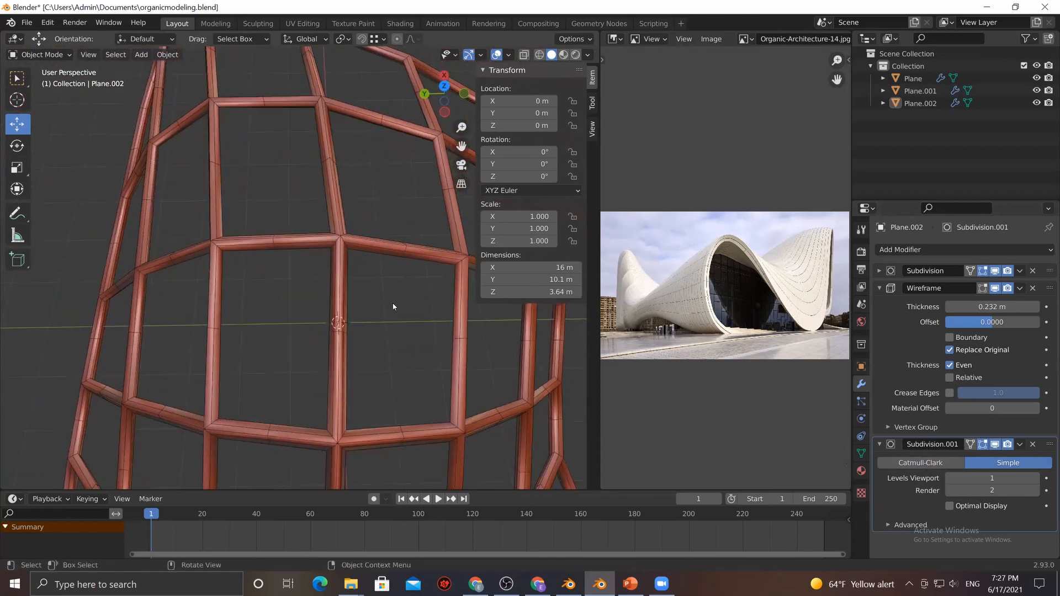
pyautogui.moveTo(285, 327); pyautogui.dragTo(216, 266, button='middle')
pyautogui.moveTo(154, 255); pyautogui.dragTo(881, 288, button='middle')
# Add a Catmull-Clark Subdivision Surface modifier below the Simple one and inspect the lattice joints
pyautogui.keyDown('ctrl'); pyautogui.click(881, 288); pyautogui.keyUp('ctrl')
pyautogui.click(926, 248)
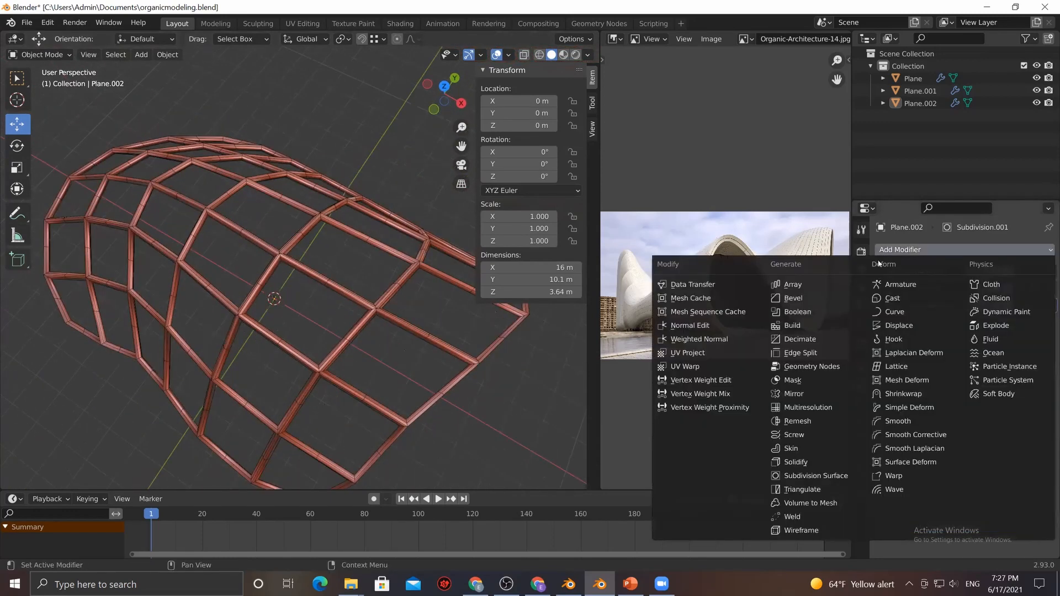
pyautogui.click(815, 475)
pyautogui.scroll(-3, 440, 403)
pyautogui.moveTo(220, 336); pyautogui.dragTo(274, 285, button='middle')
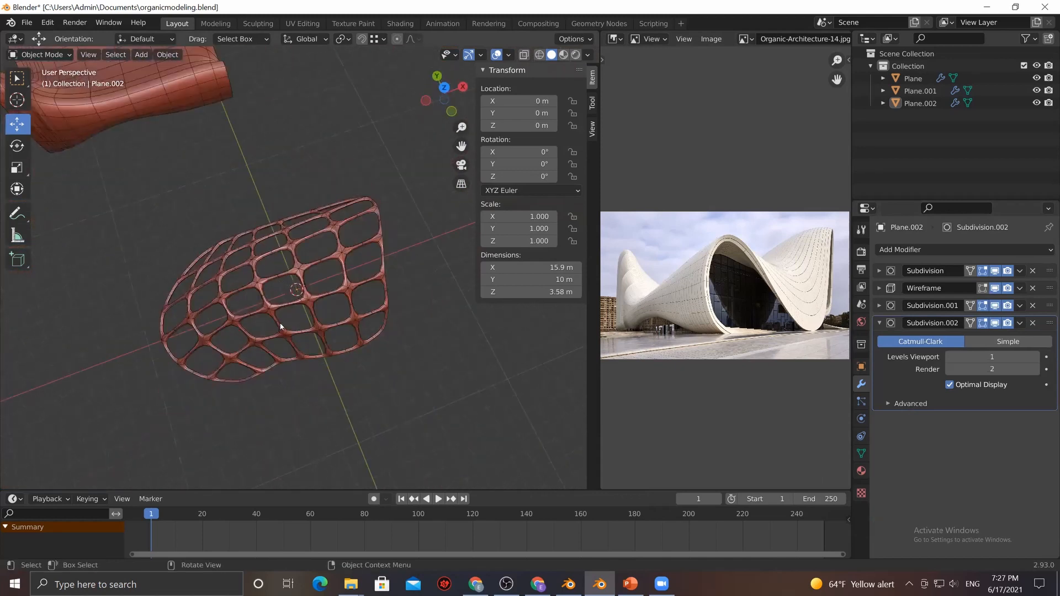
pyautogui.moveTo(357, 278); pyautogui.dragTo(211, 324, button='middle')
pyautogui.scroll(2, 215, 319)
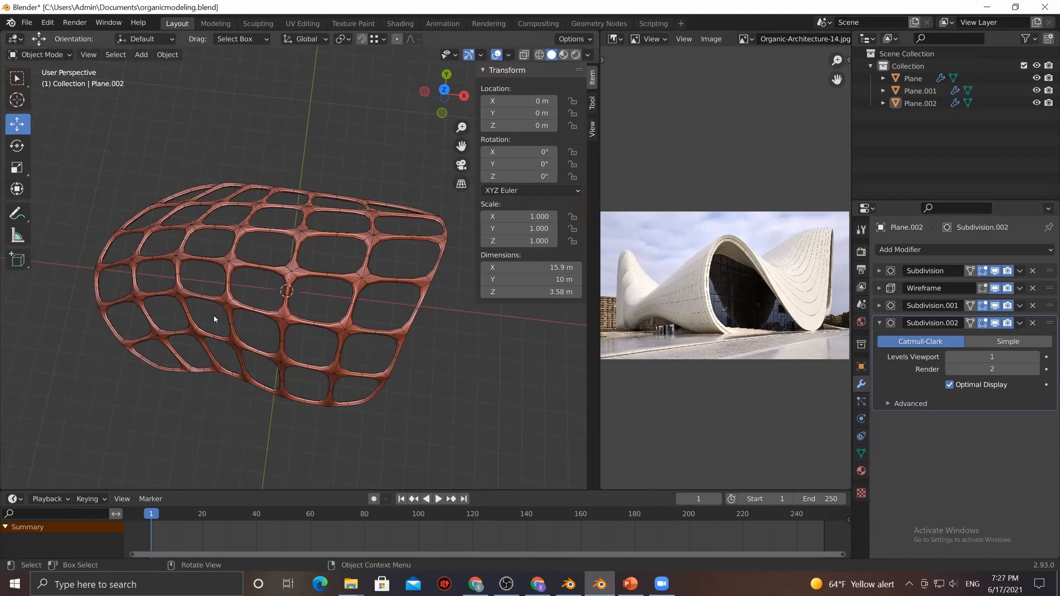
pyautogui.scroll(5, 298, 309)
pyautogui.moveTo(299, 293); pyautogui.dragTo(371, 293, button='middle')
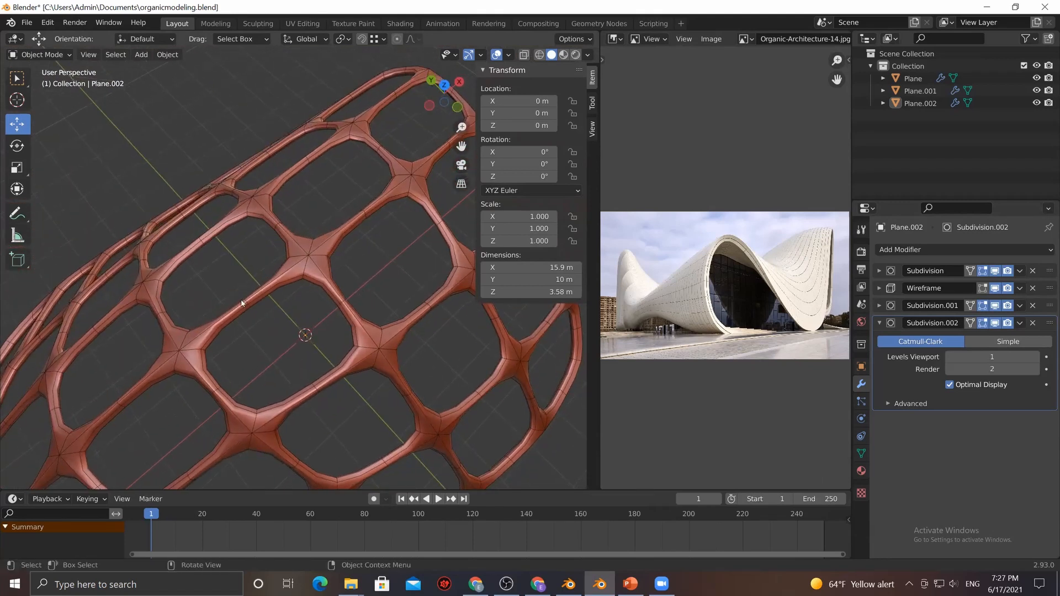
# Compare viewport levels 0 and 1 on the Simple Subdivision modifier, leaving it at 1
pyautogui.click(880, 305)
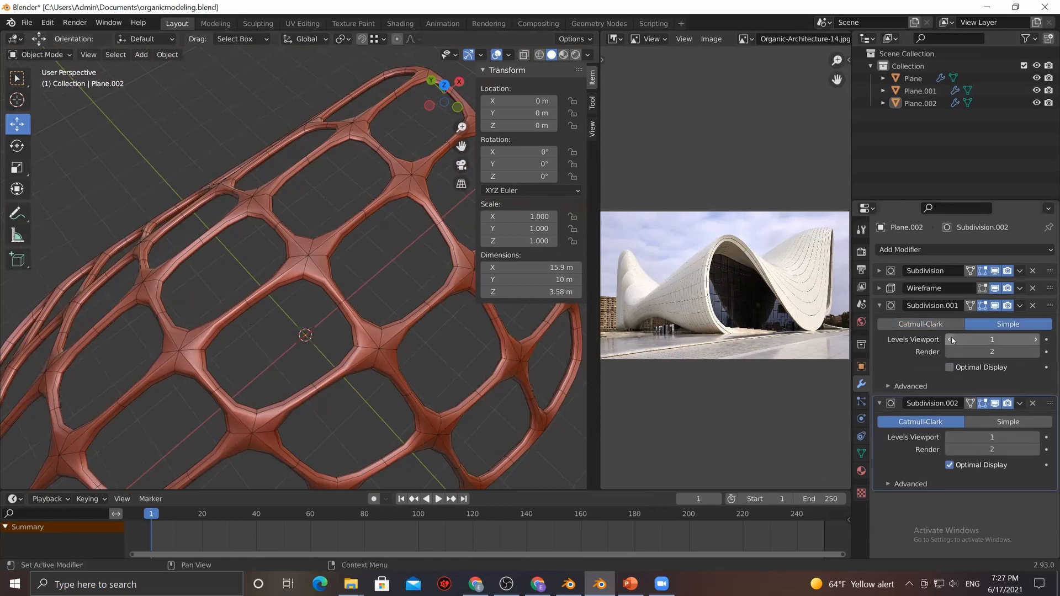
pyautogui.click(951, 339)
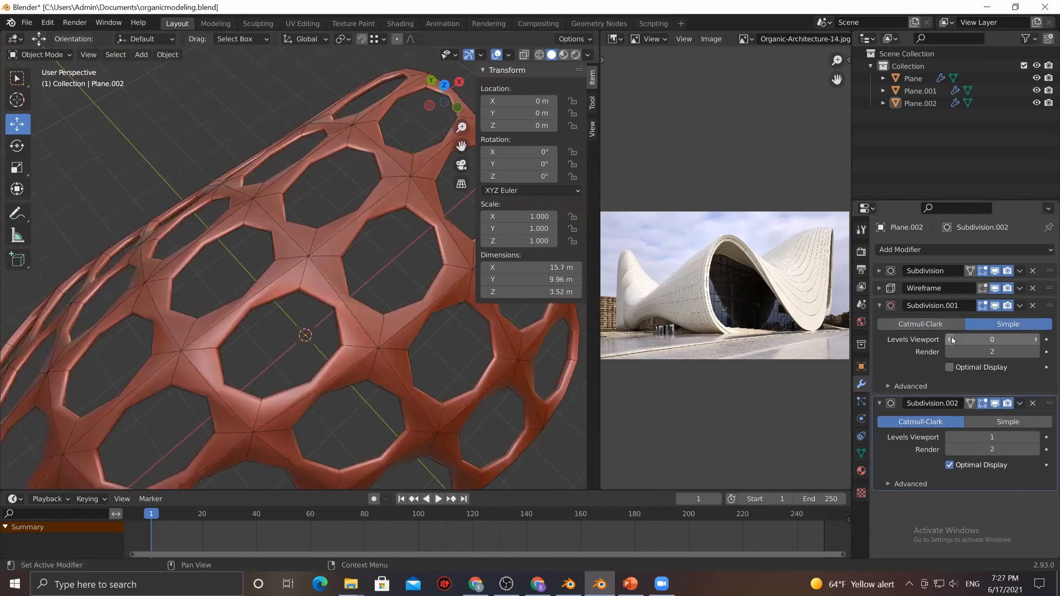
pyautogui.click(1035, 340)
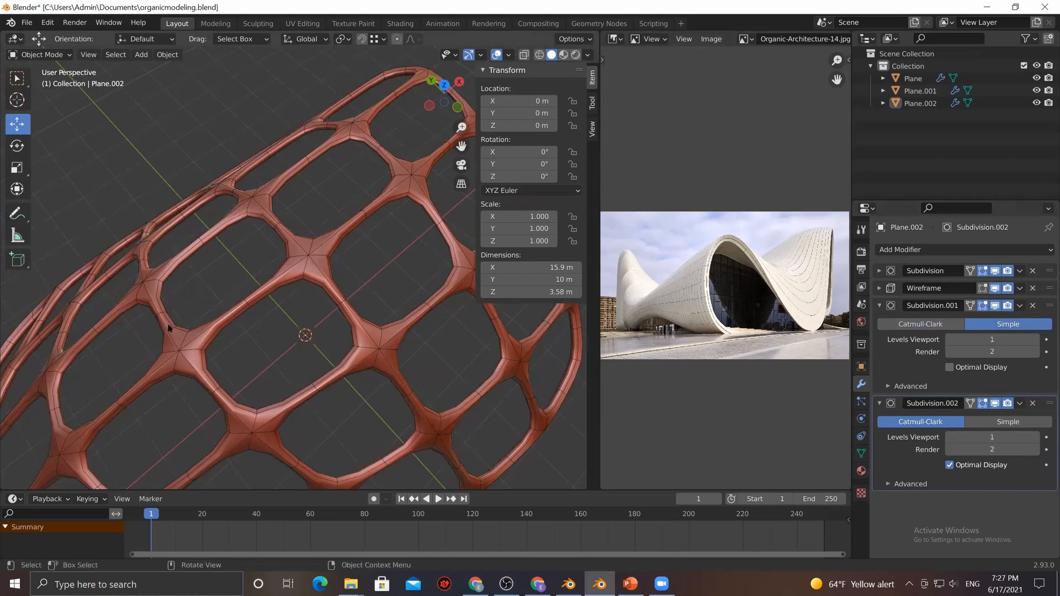
# Set the viewport level to 2 on both Subdivision modifiers below the Wireframe modifier
pyautogui.click(1035, 437)
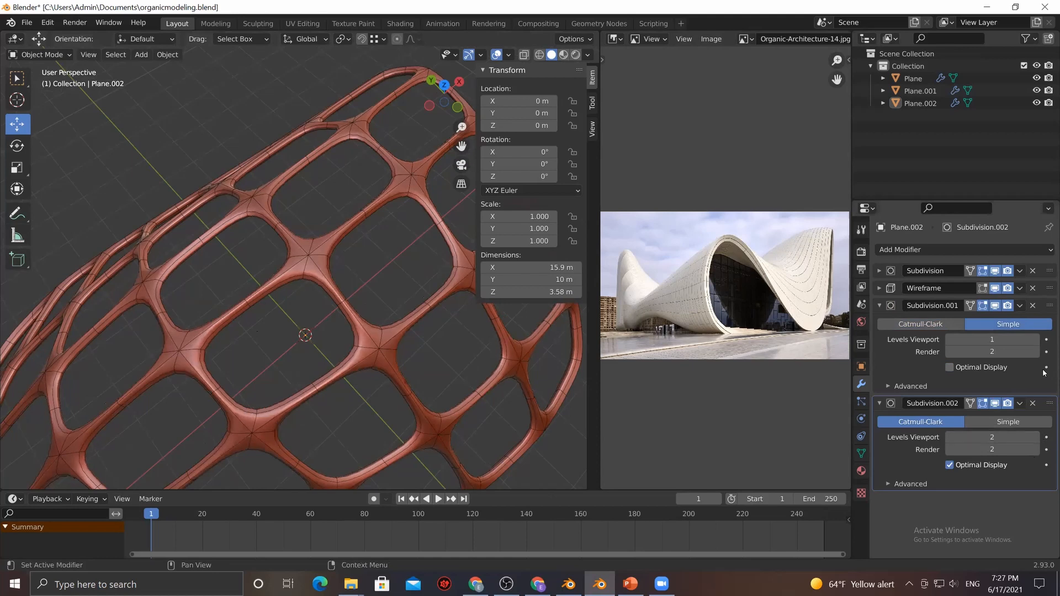
pyautogui.scroll(-3, 496, 397)
pyautogui.click(1036, 339)
# Inspect the smoothed lattice with the viewport overlays hidden and shown again
pyautogui.moveTo(382, 374); pyautogui.dragTo(485, 111, button='middle')
pyautogui.click(496, 55)
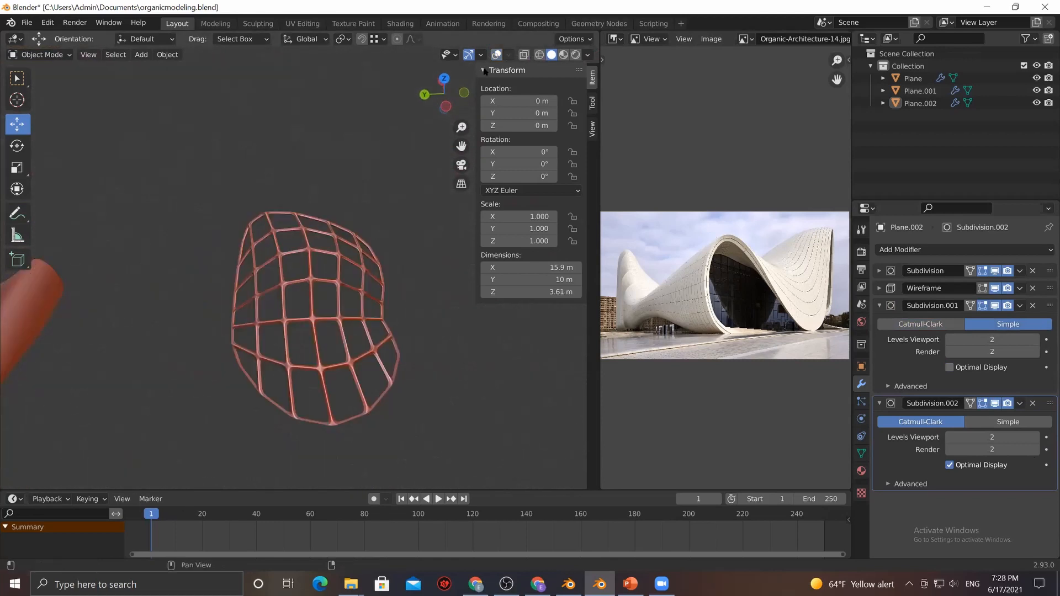
pyautogui.scroll(3, 296, 297)
pyautogui.moveTo(296, 309); pyautogui.dragTo(261, 287, button='middle')
pyautogui.click(495, 55)
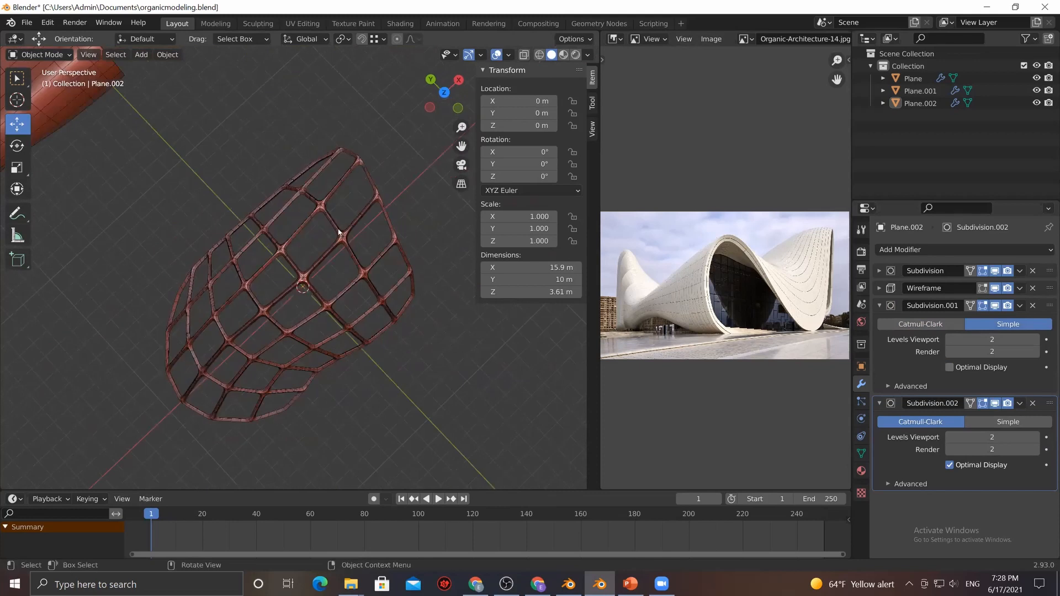
pyautogui.moveTo(232, 352); pyautogui.dragTo(243, 299, button='middle')
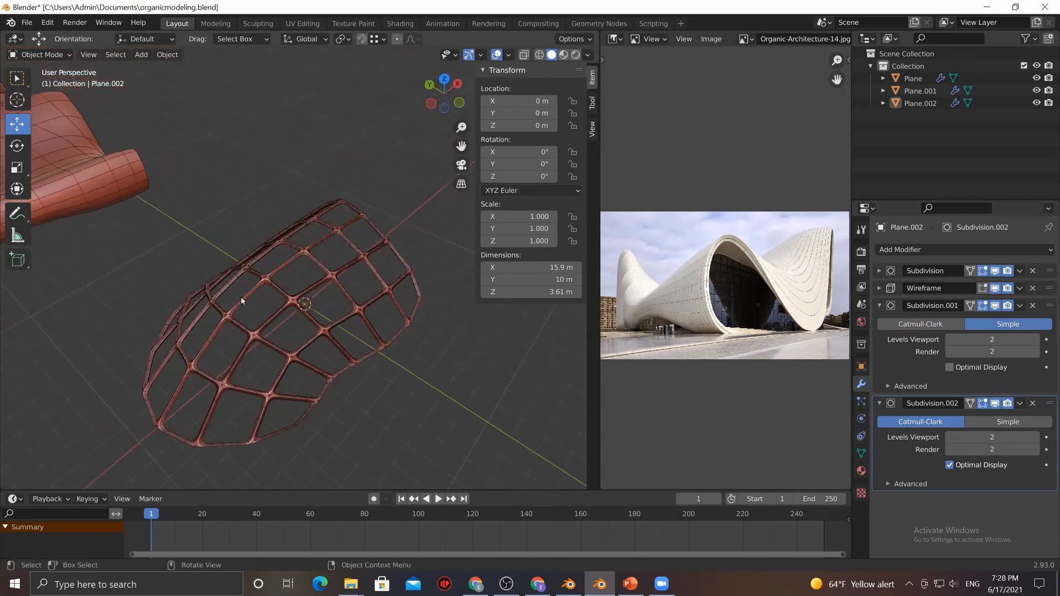
# Remove the Simple Subdivision modifier, keeping the Catmull-Clark one after the Wireframe modifier
pyautogui.click(1032, 305)
pyautogui.moveTo(387, 423); pyautogui.dragTo(301, 353, button='middle')
pyautogui.click(879, 306)
# Add a Decimate modifier and place it between the first Subdivision and the Wireframe modifiers
pyautogui.click(926, 249)
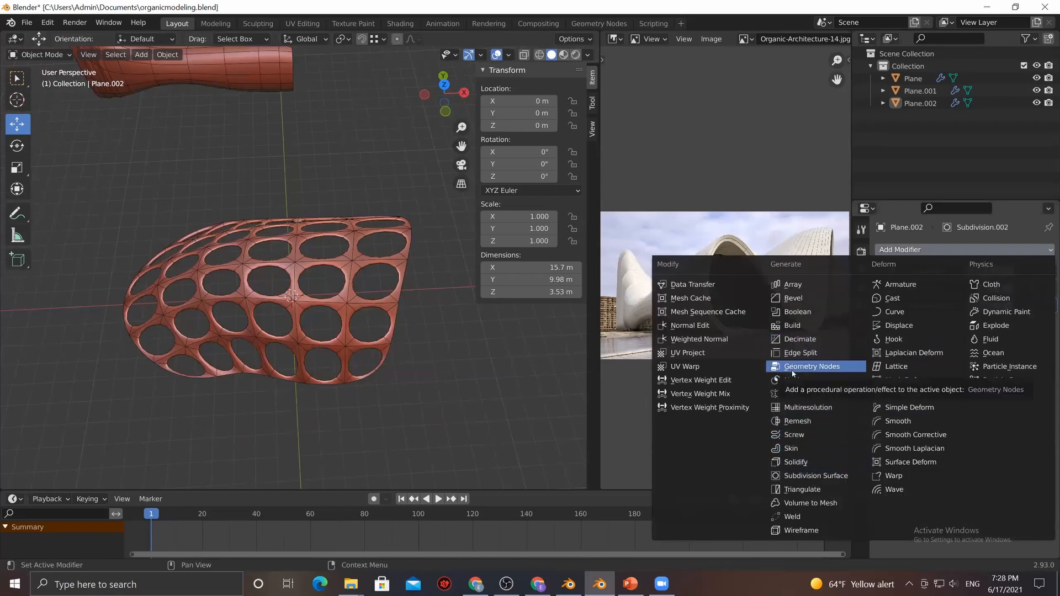
pyautogui.click(795, 339)
pyautogui.moveTo(1049, 322); pyautogui.dragTo(1049, 288)
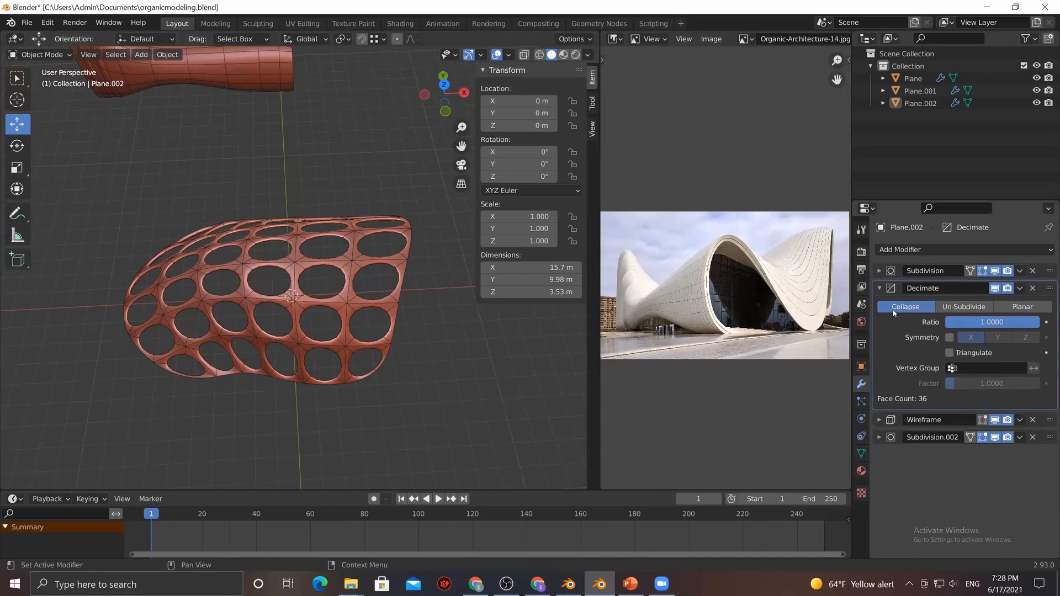
pyautogui.click(884, 288)
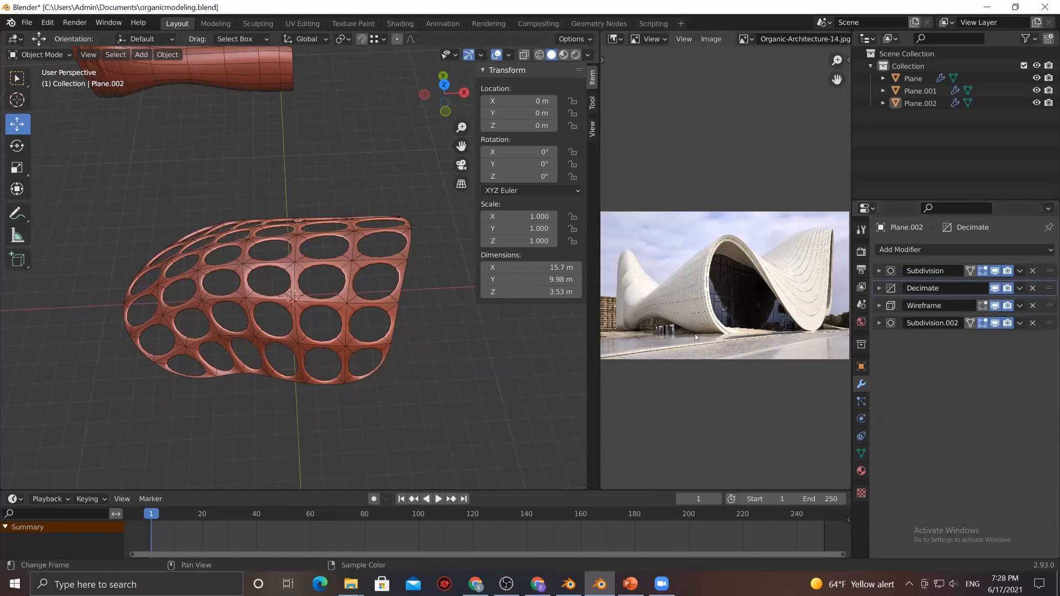
pyautogui.scroll(2, 332, 331)
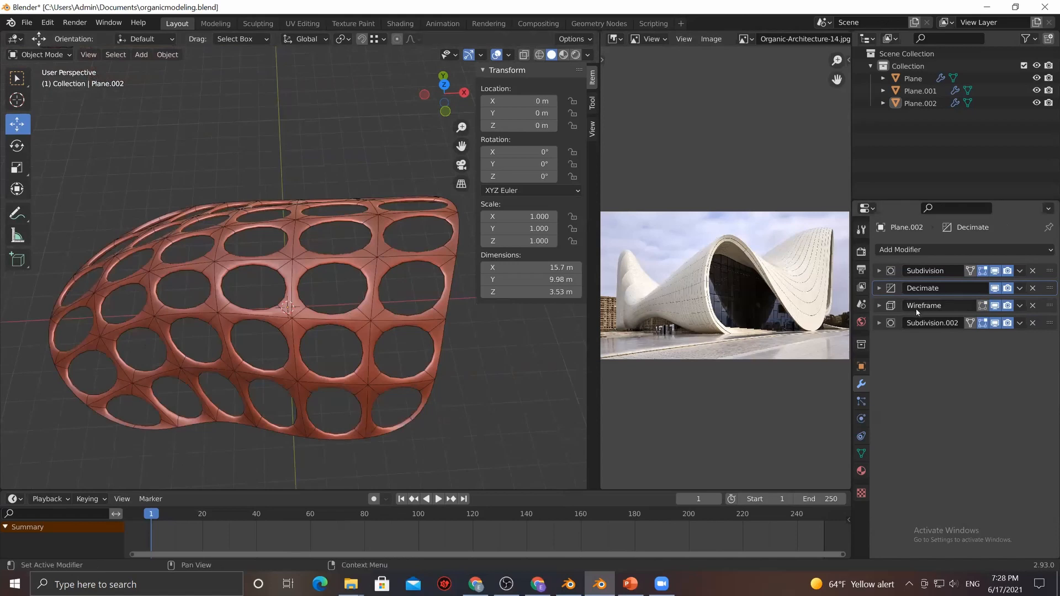
# Reduce the Decimate modifier's collapse ratio to about 0.48 for irregular lattice openings
pyautogui.click(879, 288)
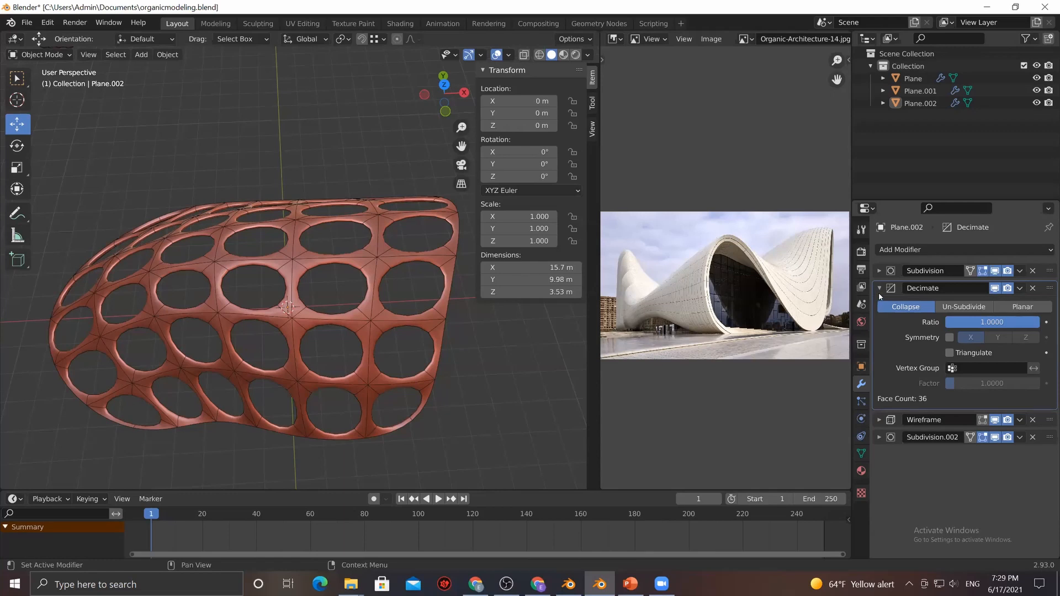
pyautogui.moveTo(1023, 325); pyautogui.dragTo(975, 325)
pyautogui.scroll(-3, 255, 316)
pyautogui.moveTo(255, 316)
pyautogui.mouseDown(button='middle')
pyautogui.moveTo(274, 345)
pyautogui.moveTo(259, 331)
pyautogui.mouseUp(button='middle')
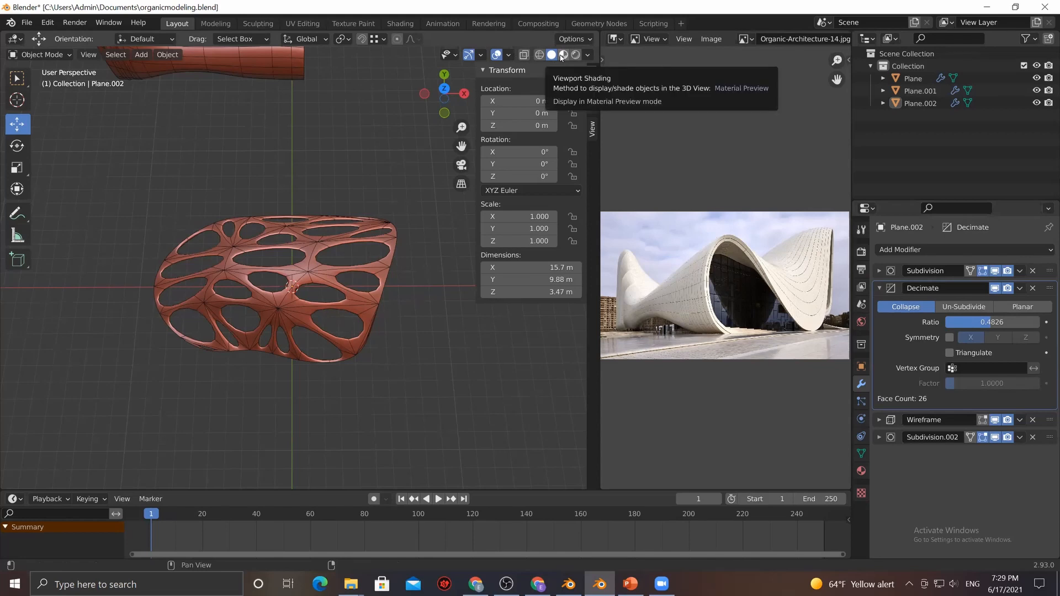
# Compare the decimated lattice with Triangulate on and off, leaving the option off
pyautogui.click(960, 354)
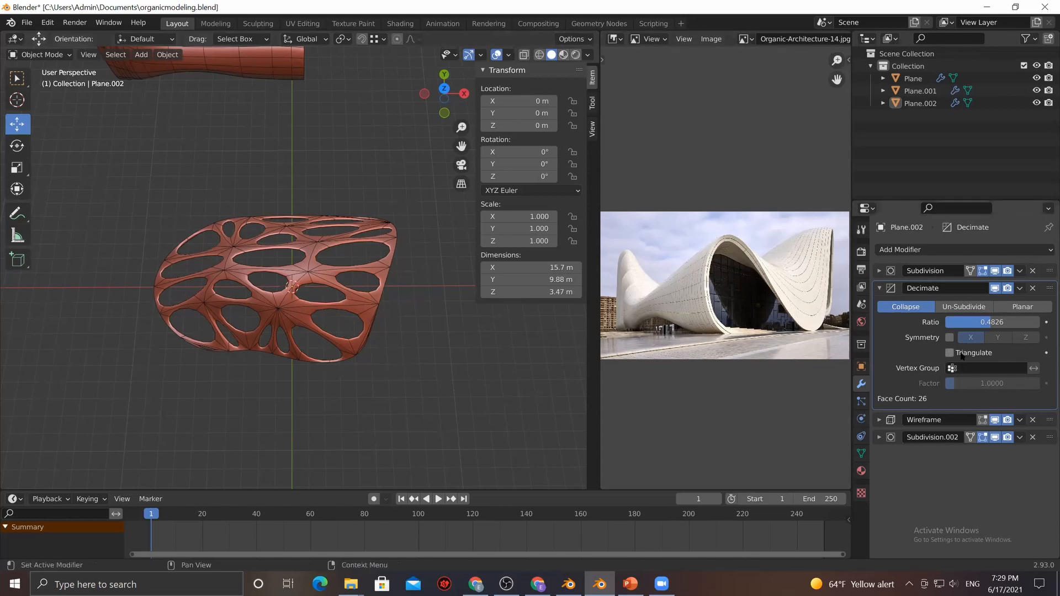
pyautogui.moveTo(237, 342); pyautogui.dragTo(331, 353, button='middle')
pyautogui.click(950, 353)
pyautogui.click(950, 353)
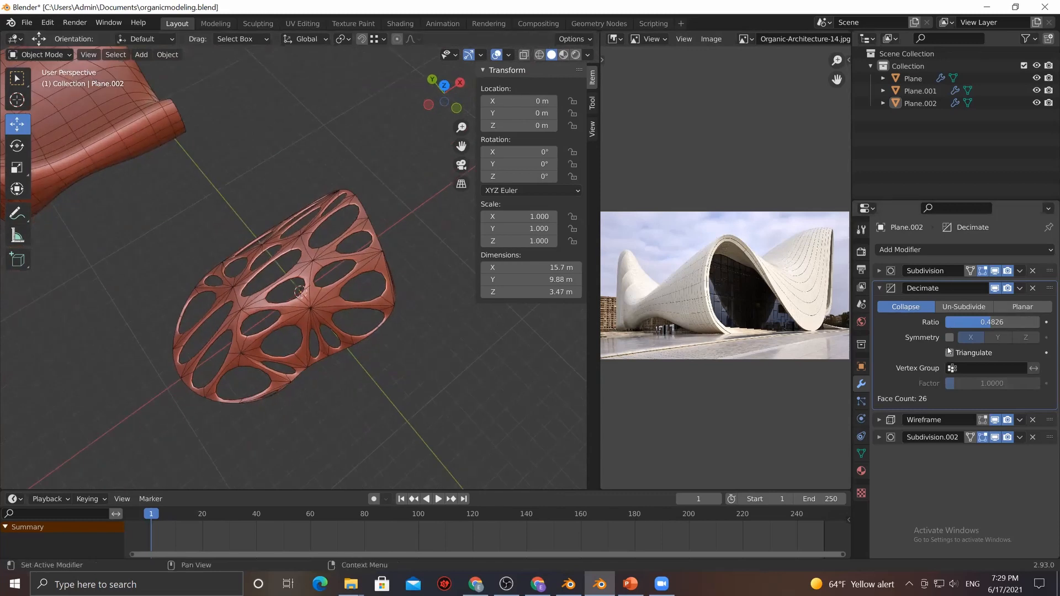
pyautogui.click(950, 352)
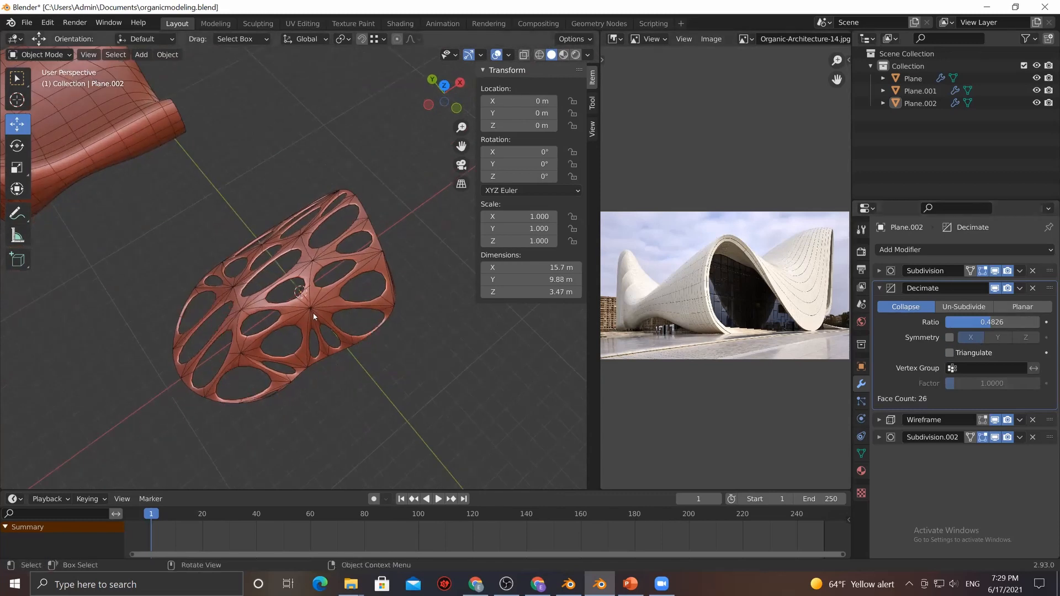
pyautogui.moveTo(323, 314); pyautogui.dragTo(287, 248, button='middle')
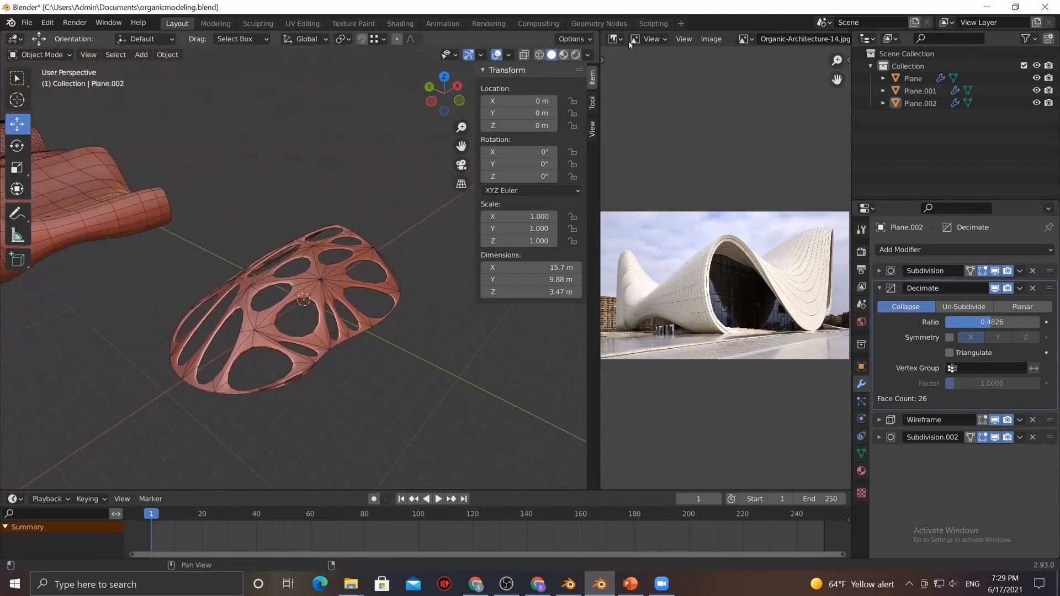
# Hide the Wireframe and last Subdivision modifiers in the viewport and set the Decimate ratio to about 0.44
pyautogui.click(508, 55)
pyautogui.click(995, 419)
pyautogui.click(994, 437)
pyautogui.moveTo(309, 348); pyautogui.dragTo(420, 386, button='middle')
pyautogui.moveTo(993, 323)
pyautogui.mouseDown()
pyautogui.moveTo(967, 322)
pyautogui.moveTo(985, 323)
pyautogui.mouseUp()
pyautogui.moveTo(211, 222); pyautogui.dragTo(155, 323, button='middle')
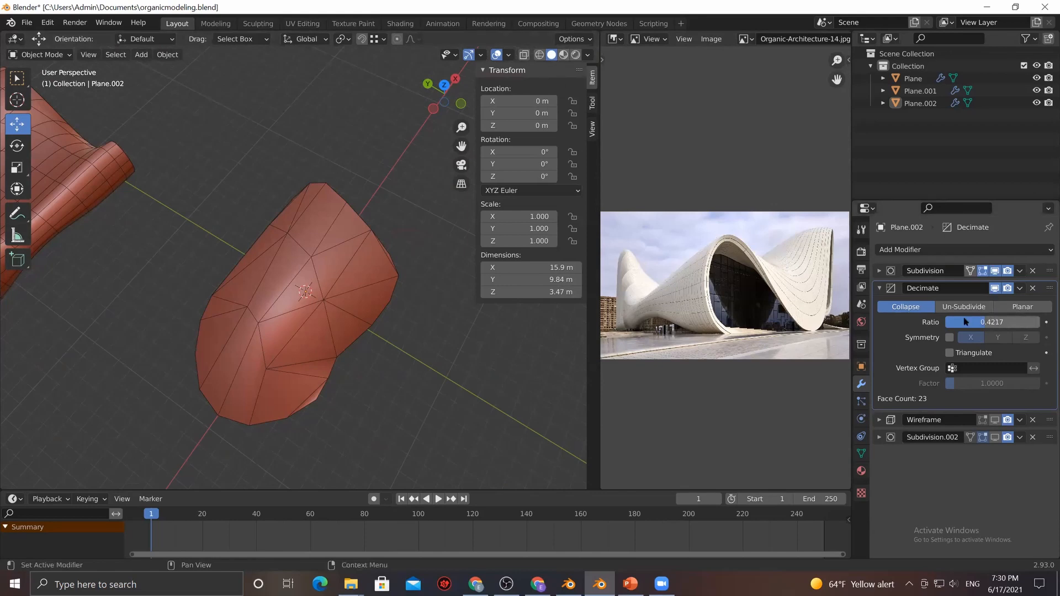
pyautogui.moveTo(992, 322); pyautogui.dragTo(1000, 322)
# Show the Wireframe and last Subdivision modifiers in the viewport again
pyautogui.click(995, 420)
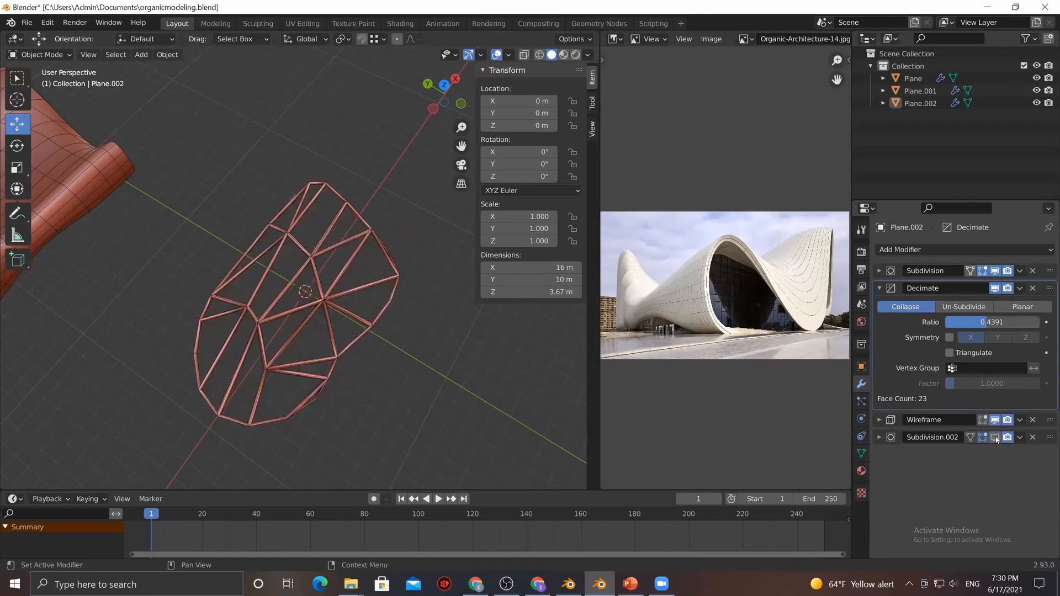
pyautogui.click(995, 437)
pyautogui.moveTo(440, 394); pyautogui.dragTo(390, 349, button='middle')
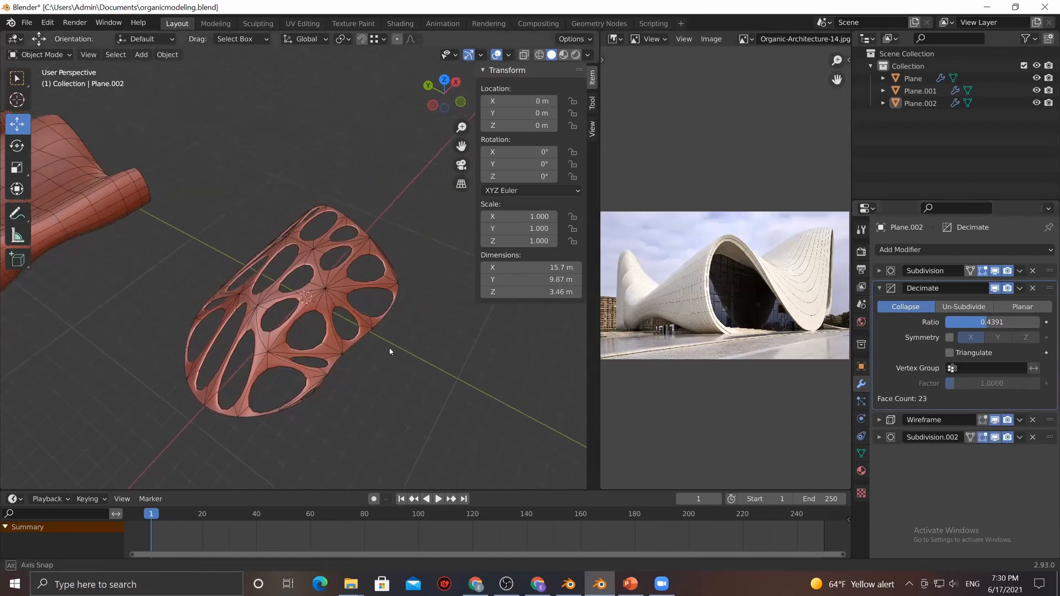
# Add another Subdivision Surface modifier and place it between the Wireframe and the existing final Subdivision modifiers
pyautogui.click(879, 437)
pyautogui.moveTo(439, 375); pyautogui.dragTo(480, 353, button='middle')
pyautogui.click(963, 250)
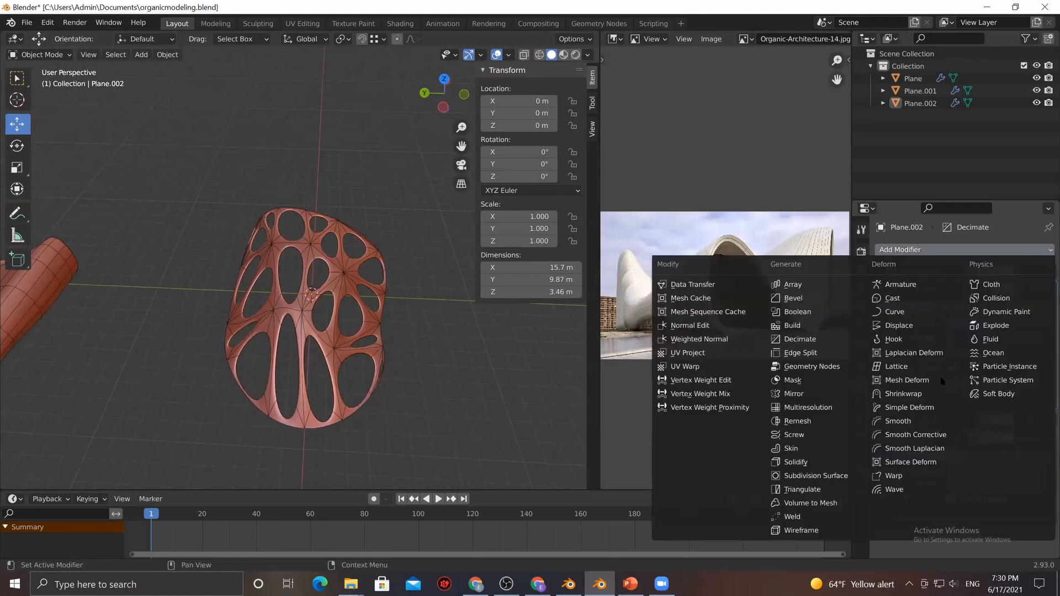
pyautogui.click(815, 477)
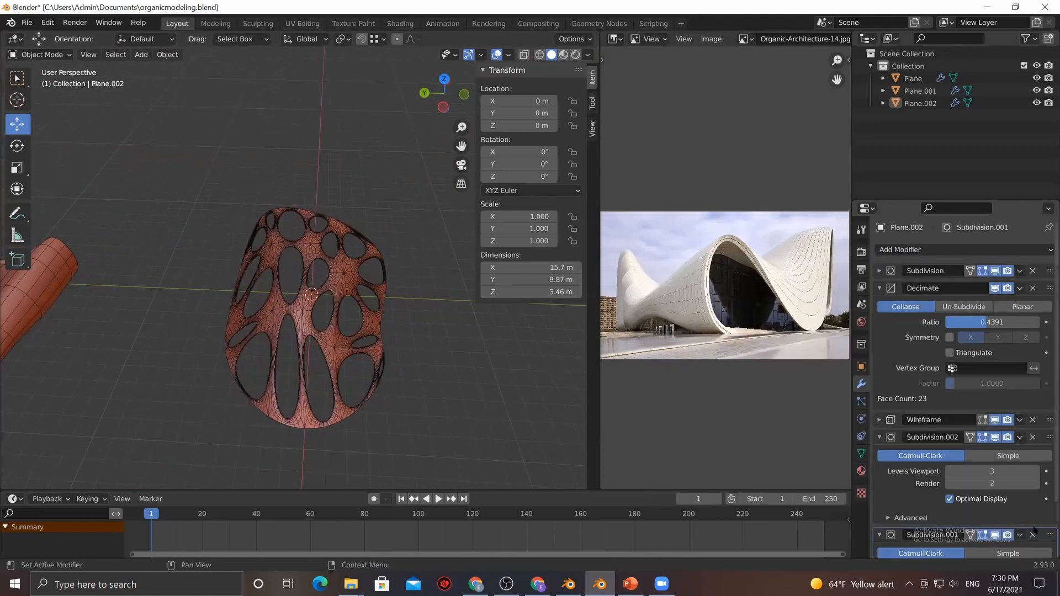
pyautogui.moveTo(1048, 534); pyautogui.dragTo(1037, 437)
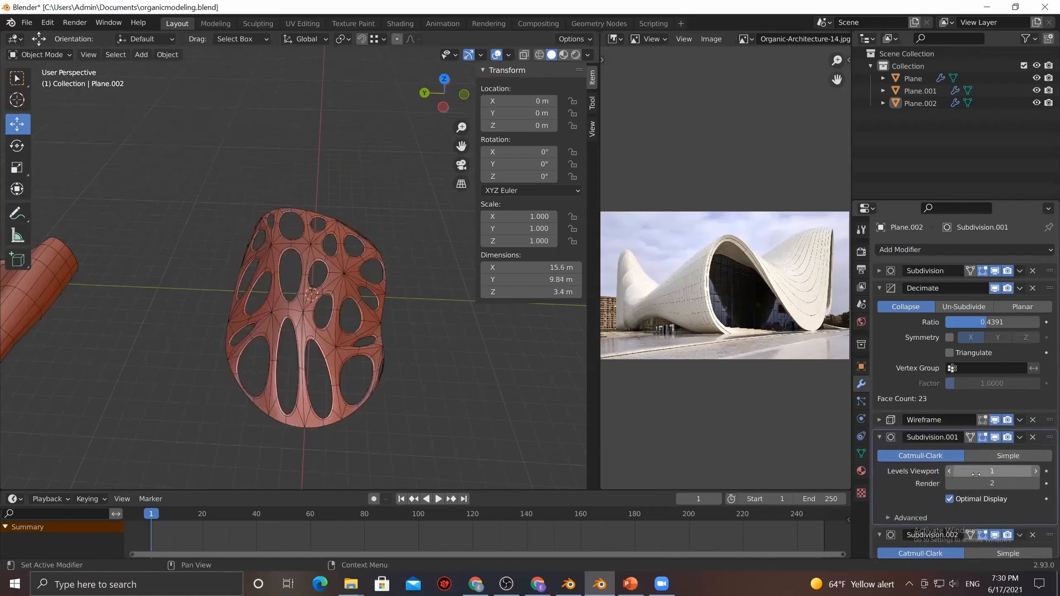
pyautogui.moveTo(419, 334); pyautogui.dragTo(447, 341, button='middle')
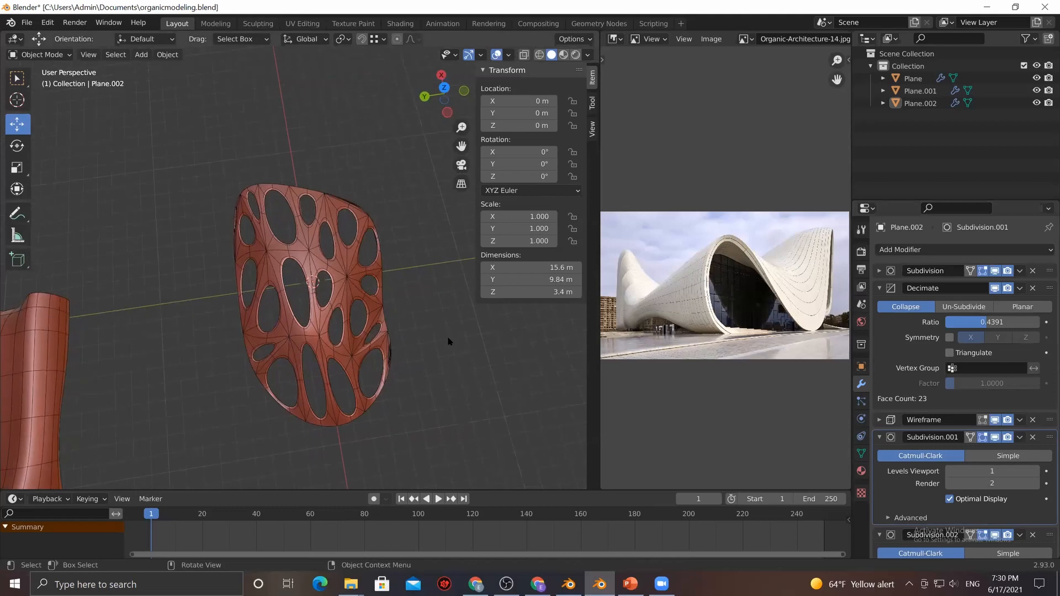
pyautogui.moveTo(1047, 436); pyautogui.dragTo(1046, 437)
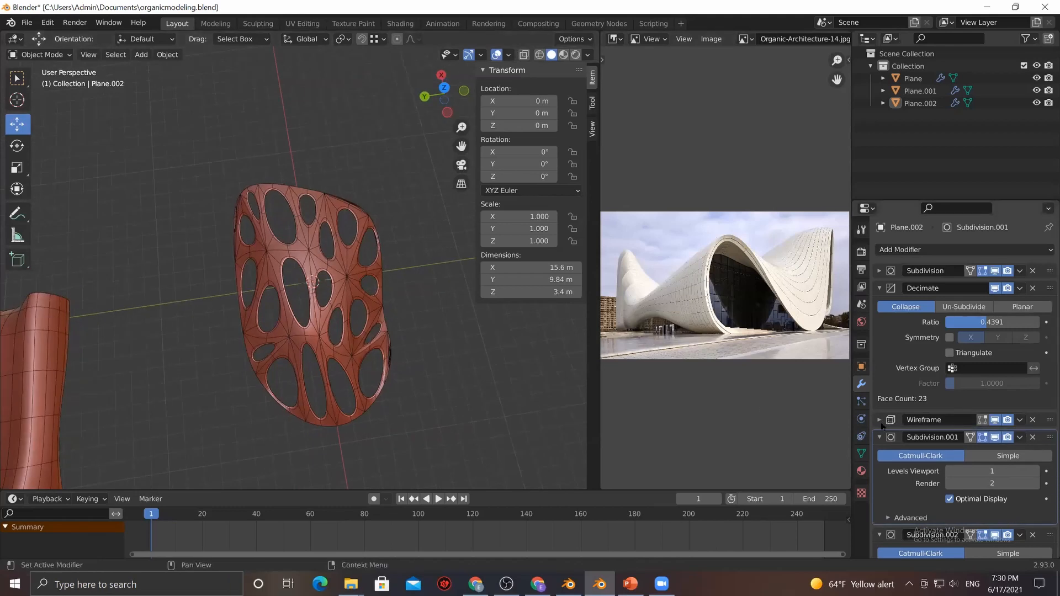
pyautogui.click(880, 437)
pyautogui.click(880, 454)
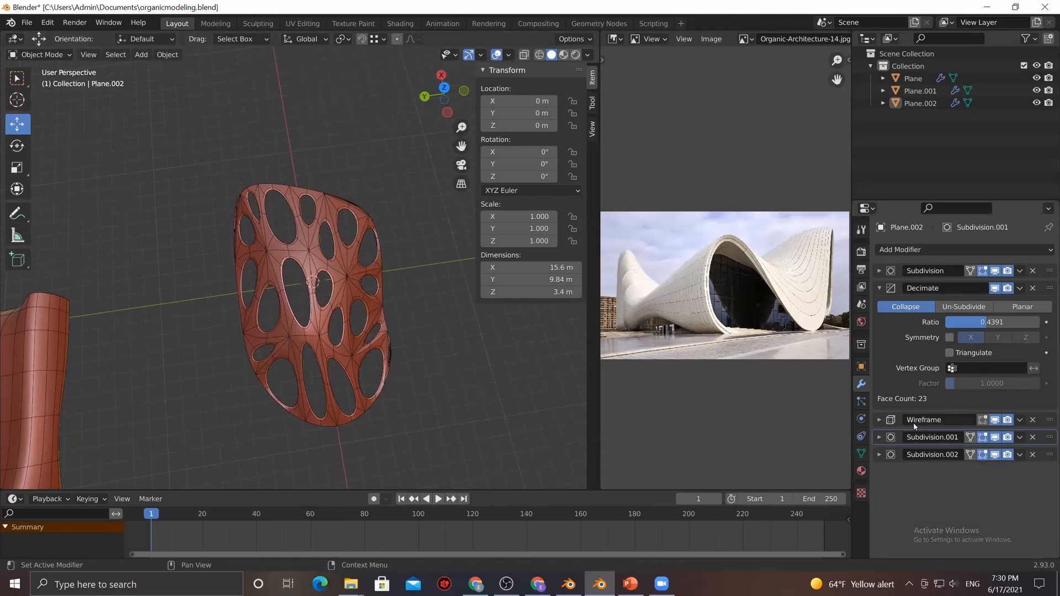
# Compare the lattice with the newly added Subdivision modifier hidden and shown, examining the openings up close
pyautogui.click(995, 437)
pyautogui.click(995, 437)
pyautogui.moveTo(349, 348); pyautogui.dragTo(429, 355, button='middle')
pyautogui.scroll(4, 333, 344)
pyautogui.moveTo(333, 344); pyautogui.dragTo(690, 458, button='middle')
# Switch the Subdivision modifier directly after the Wireframe from Catmull-Clark to Simple and check the lattice shape
pyautogui.click(880, 437)
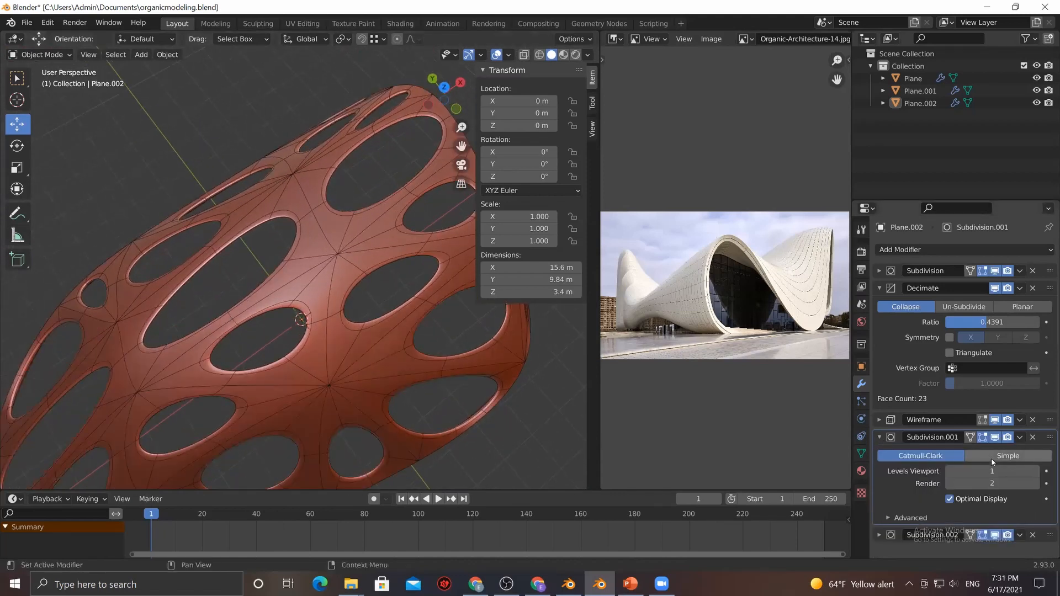
pyautogui.click(992, 458)
pyautogui.scroll(-4, 340, 329)
pyautogui.moveTo(340, 329); pyautogui.dragTo(492, 343, button='middle')
pyautogui.scroll(-3, 365, 326)
pyautogui.moveTo(366, 326); pyautogui.dragTo(263, 326, button='middle')
pyautogui.scroll(3, 264, 325)
# Examine the organic lattice with the viewport overlays hidden, and turn the overlays back on
pyautogui.click(496, 54)
pyautogui.moveTo(357, 251); pyautogui.dragTo(452, 265, button='middle')
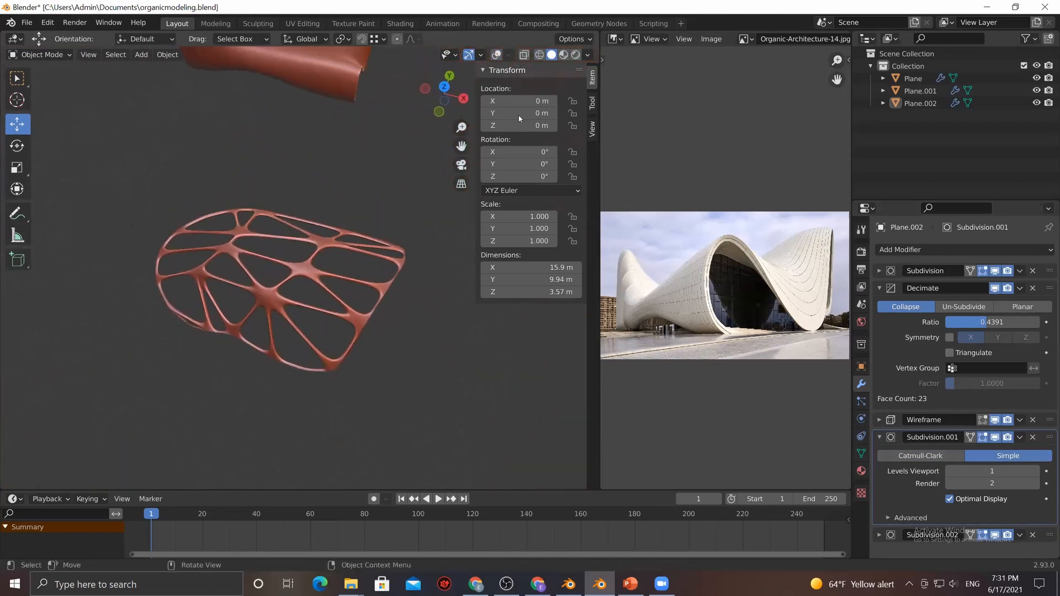
pyautogui.click(496, 55)
# Lower the Decimate modifier's collapse ratio to about 0.213 and inspect the sparser lattice
pyautogui.moveTo(425, 232); pyautogui.dragTo(471, 219, button='middle')
pyautogui.moveTo(436, 326); pyautogui.dragTo(409, 323, button='middle')
pyautogui.moveTo(980, 323)
pyautogui.mouseDown()
pyautogui.moveTo(954, 323)
pyautogui.moveTo(966, 325)
pyautogui.mouseUp()
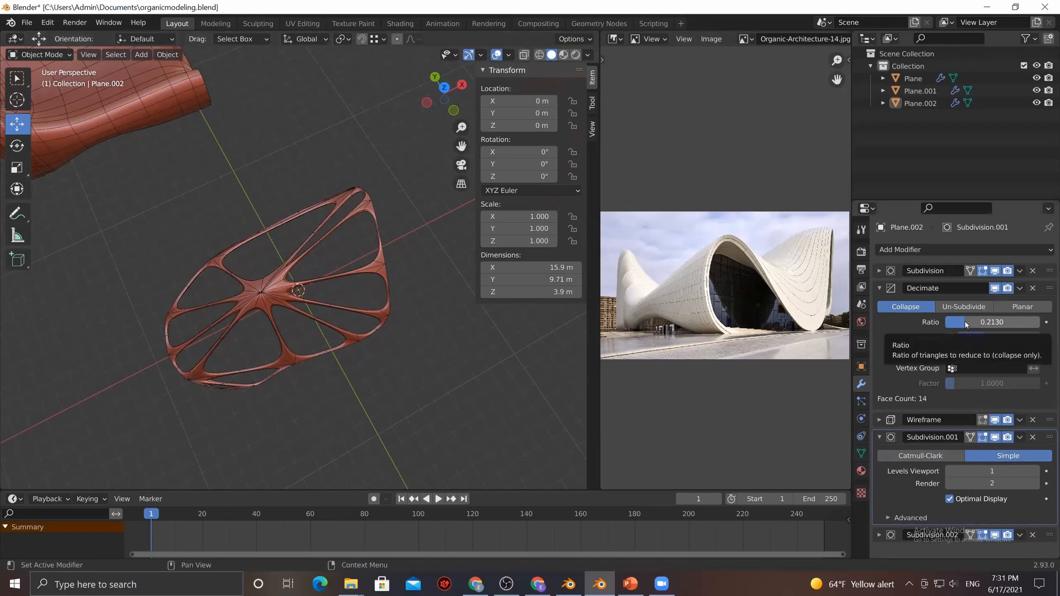
pyautogui.moveTo(155, 300); pyautogui.dragTo(266, 276, button='middle')
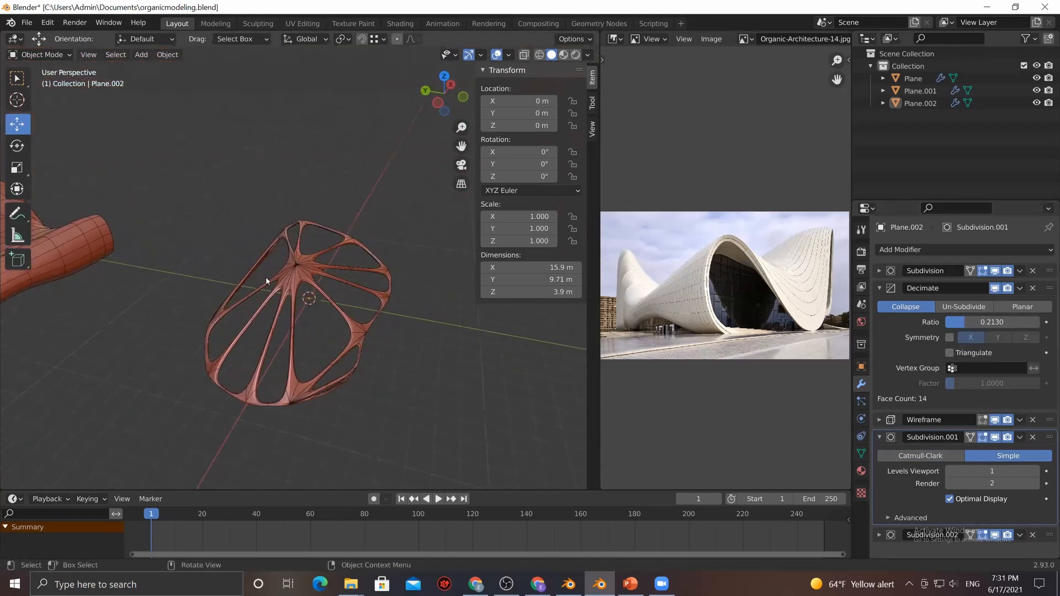
# Raise the Decimate modifier's collapse ratio to about 0.635, and switch the modifier to Un-Subdivide with 1 iteration
pyautogui.moveTo(972, 327); pyautogui.dragTo(1004, 322)
pyautogui.moveTo(530, 360); pyautogui.dragTo(772, 364, button='middle')
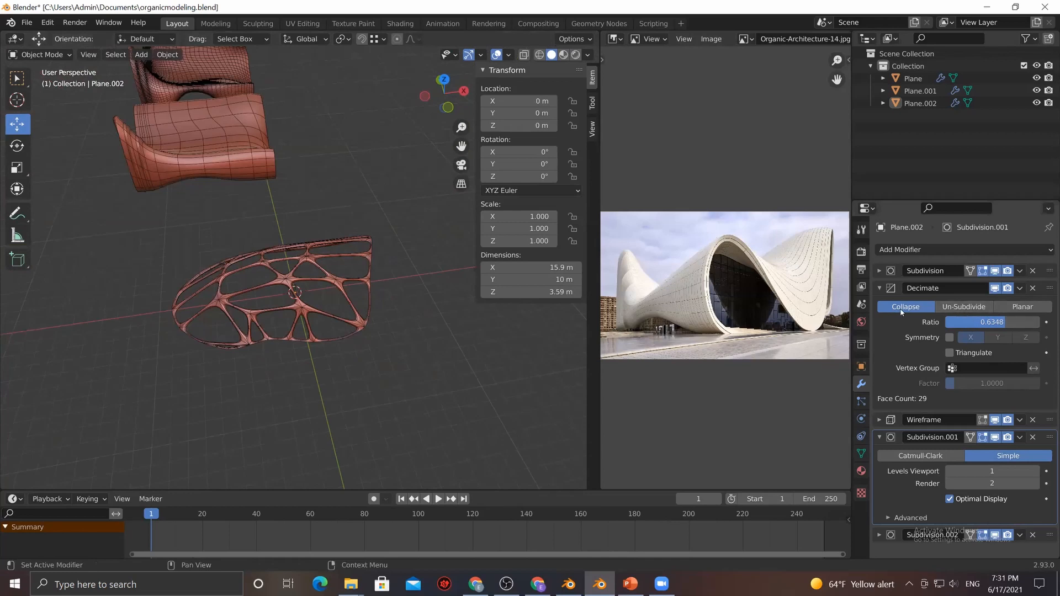
pyautogui.click(963, 307)
pyautogui.moveTo(319, 330); pyautogui.dragTo(784, 353, button='middle')
pyautogui.click(1036, 322)
pyautogui.moveTo(362, 329); pyautogui.dragTo(367, 299, button='middle')
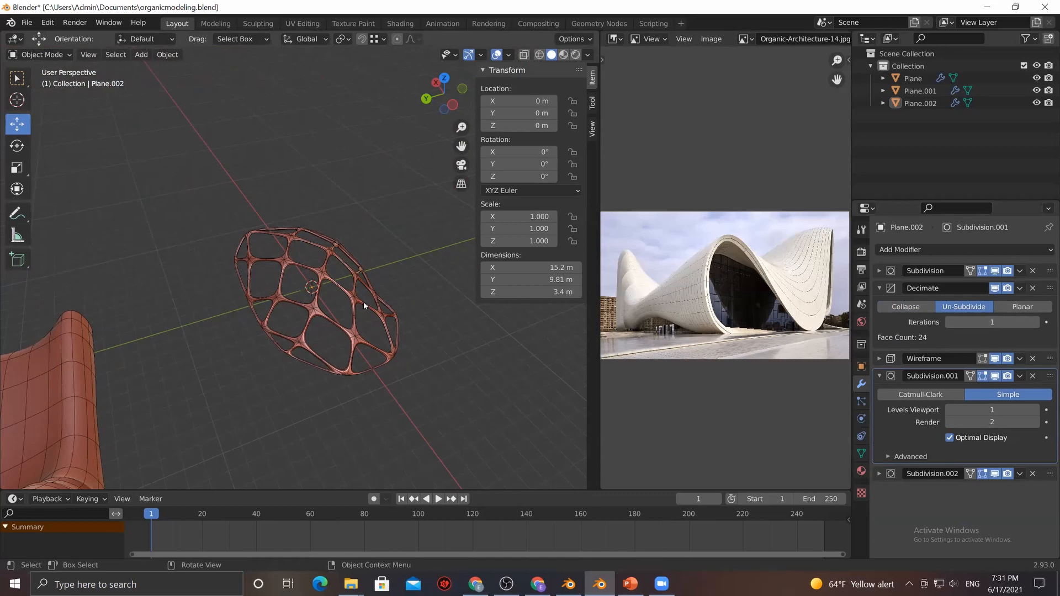
# Set the first Subdivision modifier's viewport level to 2 and inspect the denser diamond lattice from several angles
pyautogui.click(880, 271)
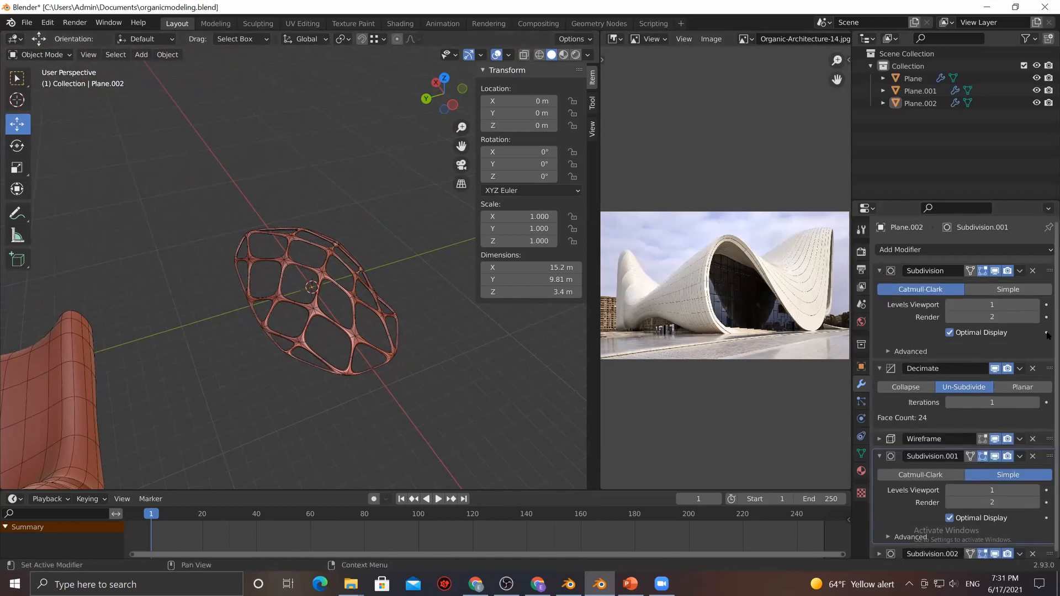
pyautogui.click(1035, 306)
pyautogui.moveTo(394, 345); pyautogui.dragTo(191, 310, button='middle')
pyautogui.scroll(4, 197, 296)
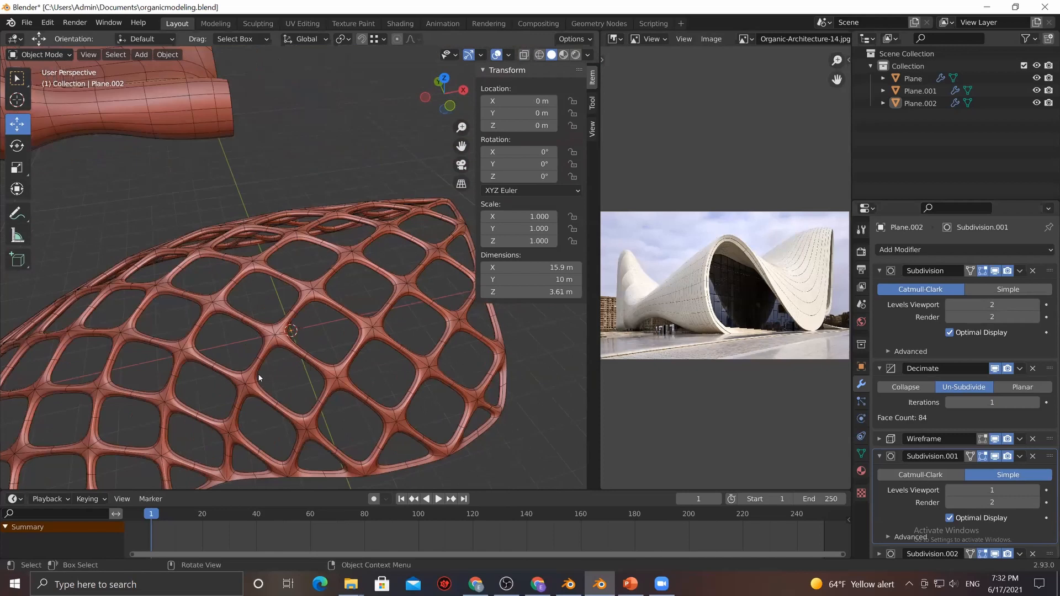
pyautogui.scroll(-3, 237, 320)
pyautogui.moveTo(299, 382); pyautogui.dragTo(299, 357, button='middle')
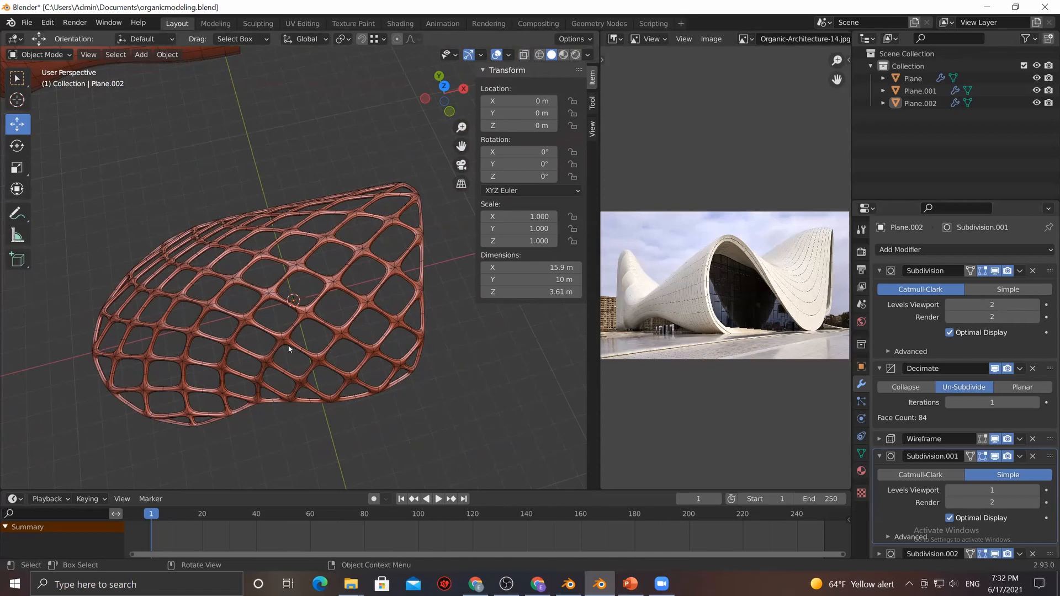
pyautogui.moveTo(278, 365); pyautogui.dragTo(334, 363, button='middle')
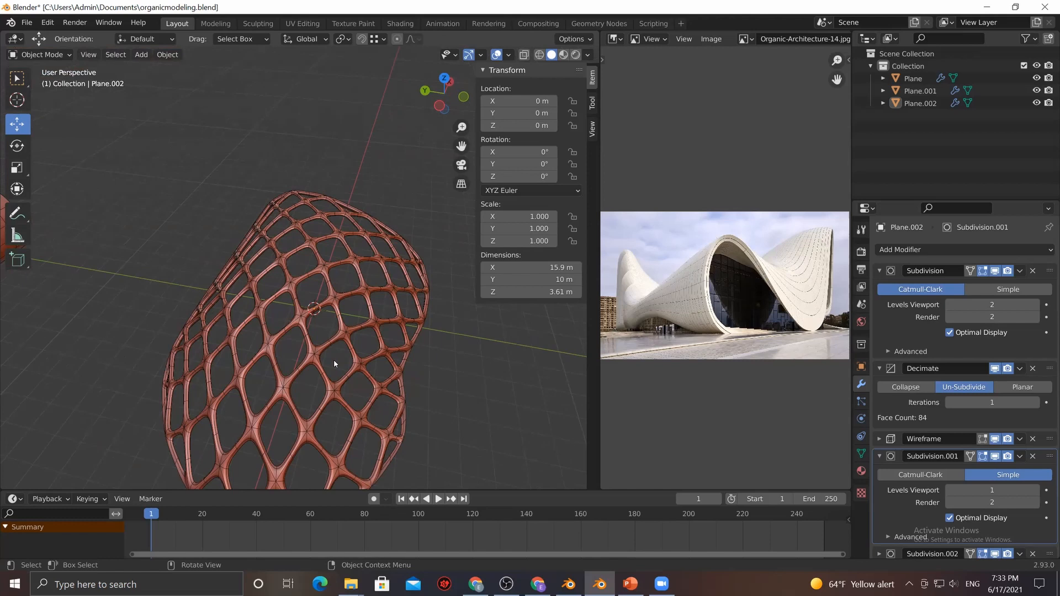
pyautogui.moveTo(330, 356); pyautogui.dragTo(355, 316, button='middle')
# Duplicate the finely meshed wave surface Plane and move the copy about -59.7 m along Y, past the lattice
pyautogui.click(338, 288)
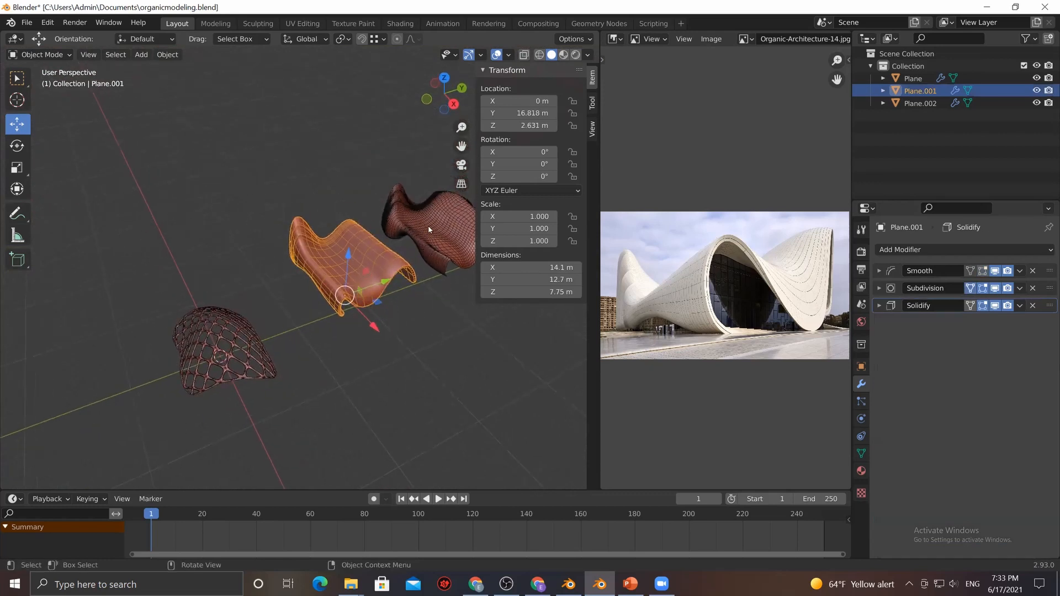
pyautogui.click(451, 248)
pyautogui.press('w')
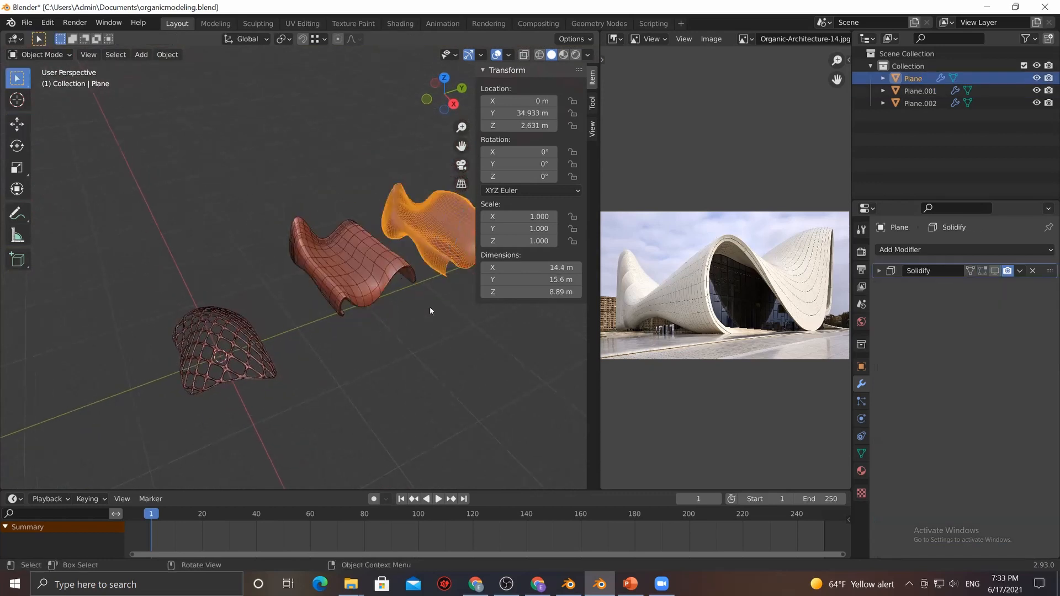
pyautogui.moveTo(423, 298); pyautogui.dragTo(415, 283, button='middle')
pyautogui.hotkey('shift', 'd')
pyautogui.rightClick(415, 280)
pyautogui.press('w')
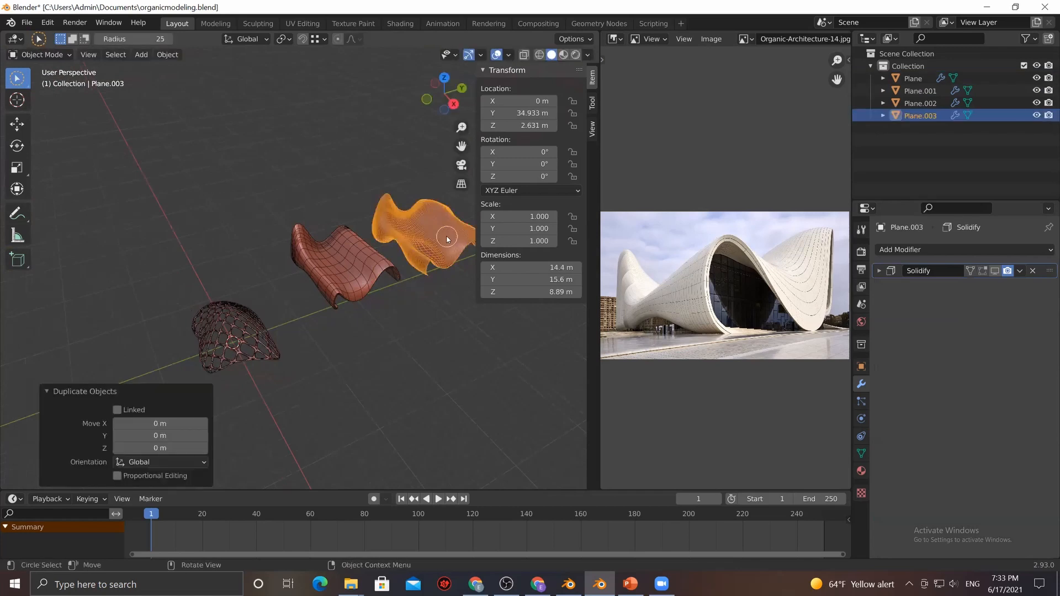
pyautogui.click(17, 124)
pyautogui.moveTo(462, 245); pyautogui.dragTo(42, 365)
pyautogui.keyDown('shift'); pyautogui.moveTo(262, 273); pyautogui.dragTo(351, 215, button='middle'); pyautogui.keyUp('shift')
pyautogui.click(272, 315)
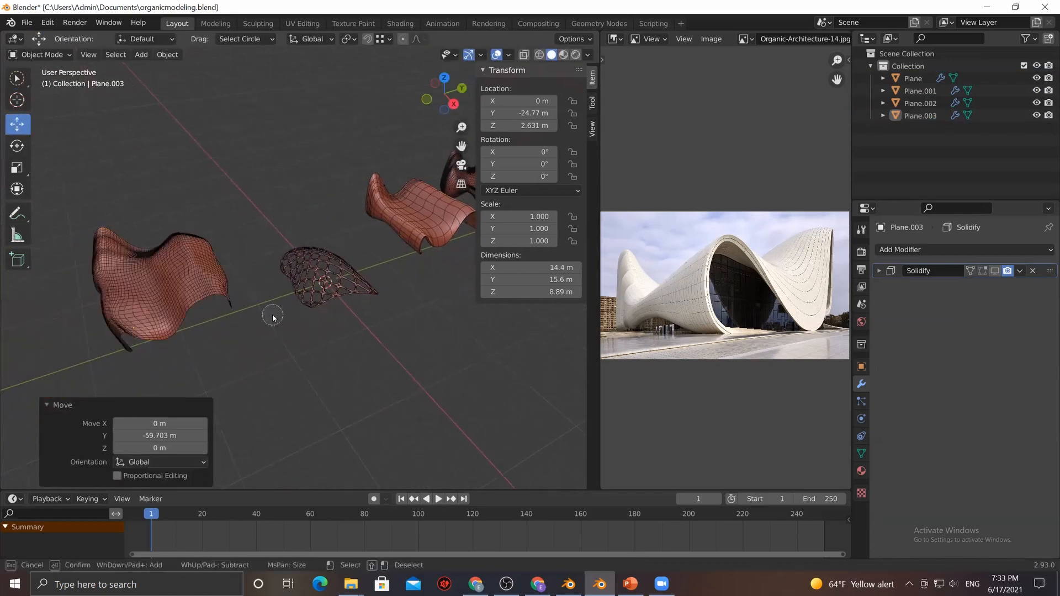
# Switch the selection tool to Tweak
pyautogui.press('q')
pyautogui.scroll(5, 321, 349)
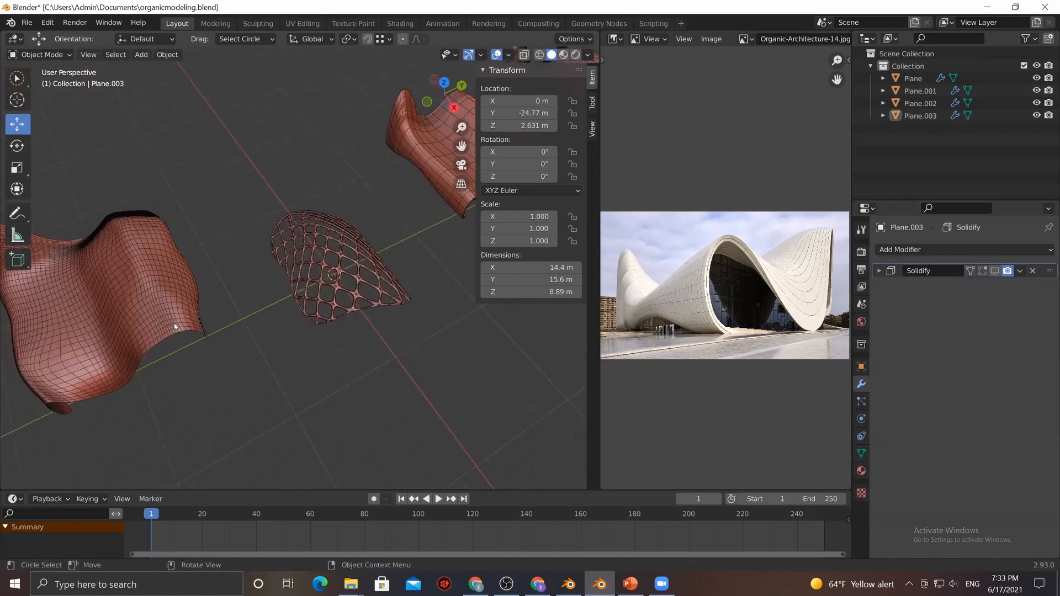
pyautogui.click(17, 78)
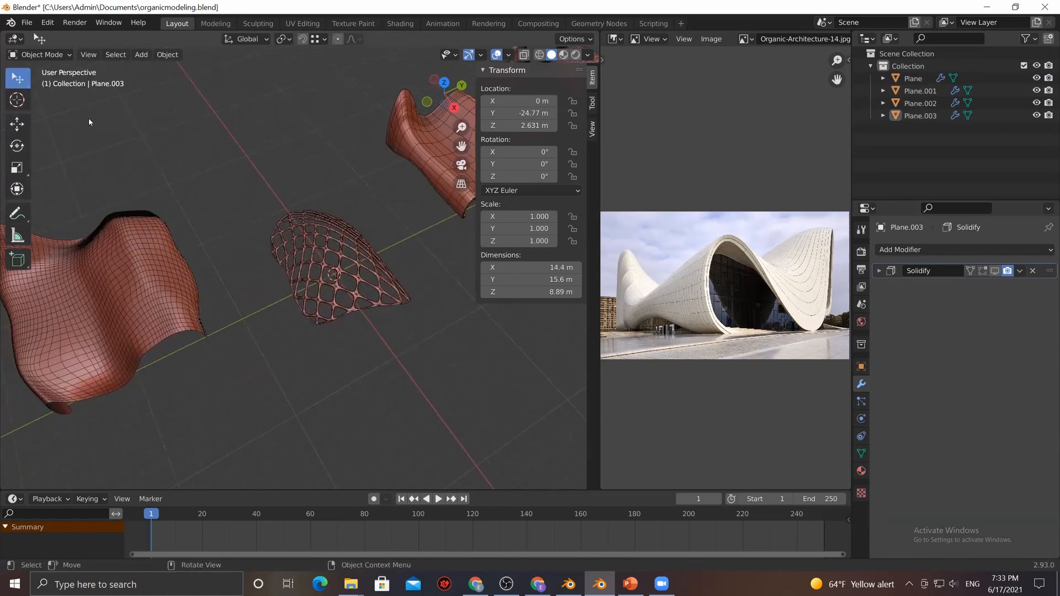
pyautogui.moveTo(94, 140); pyautogui.dragTo(127, 165, button='middle')
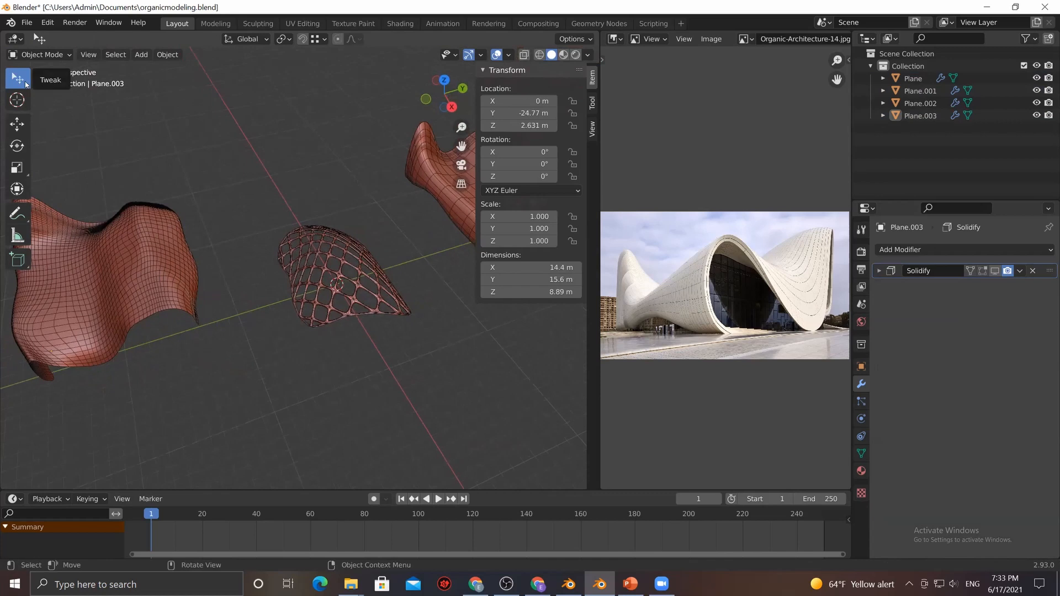
pyautogui.keyDown('shift'); pyautogui.moveTo(134, 213); pyautogui.dragTo(226, 232, button='middle'); pyautogui.keyUp('shift')
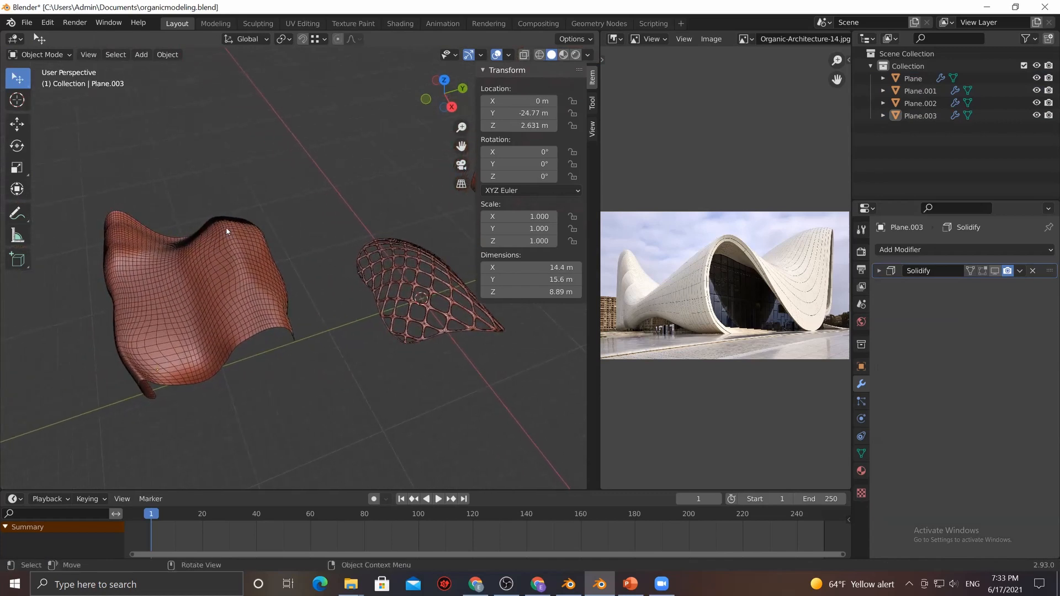
# Copy the lattice's modifiers onto the duplicated wave surface, with both objects selected and the lattice as the active one
pyautogui.click(227, 232)
pyautogui.click(423, 291)
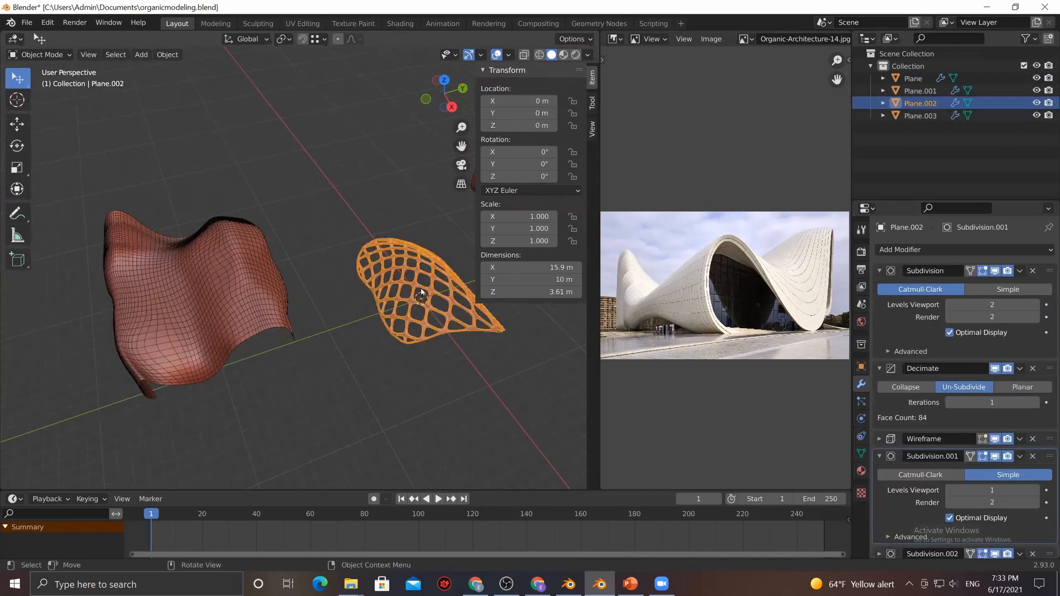
pyautogui.keyDown('shift'); pyautogui.click(234, 283); pyautogui.keyUp('shift')
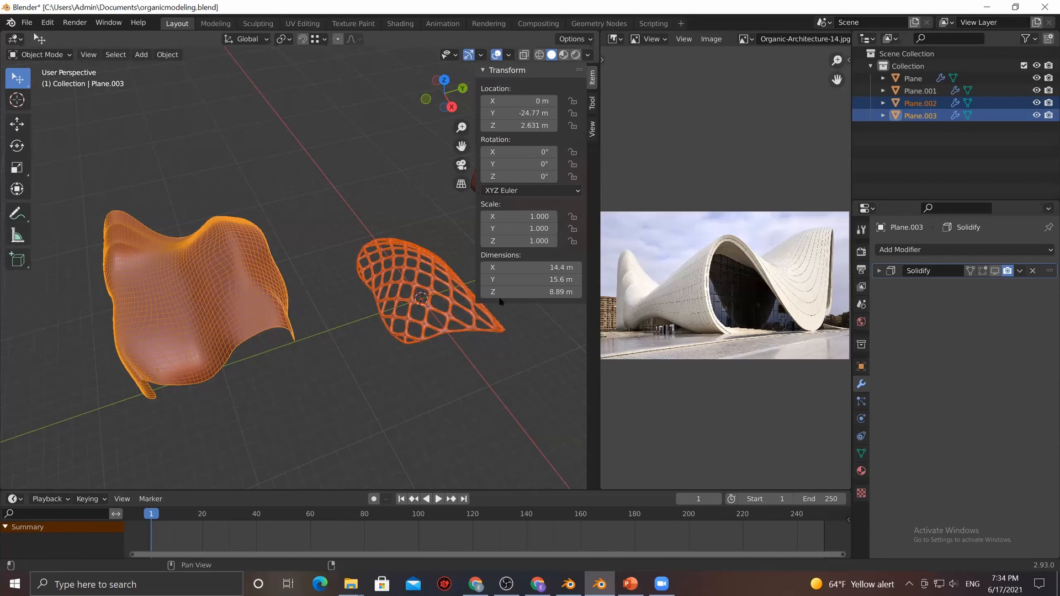
pyautogui.keyDown('shift'); pyautogui.click(427, 305); pyautogui.keyUp('shift')
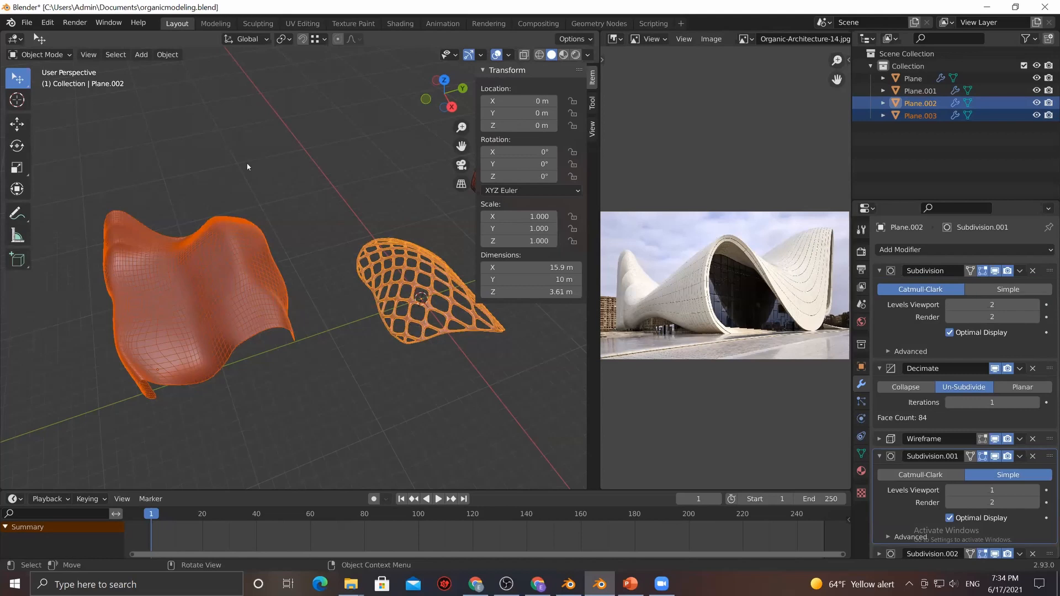
pyautogui.click(169, 55)
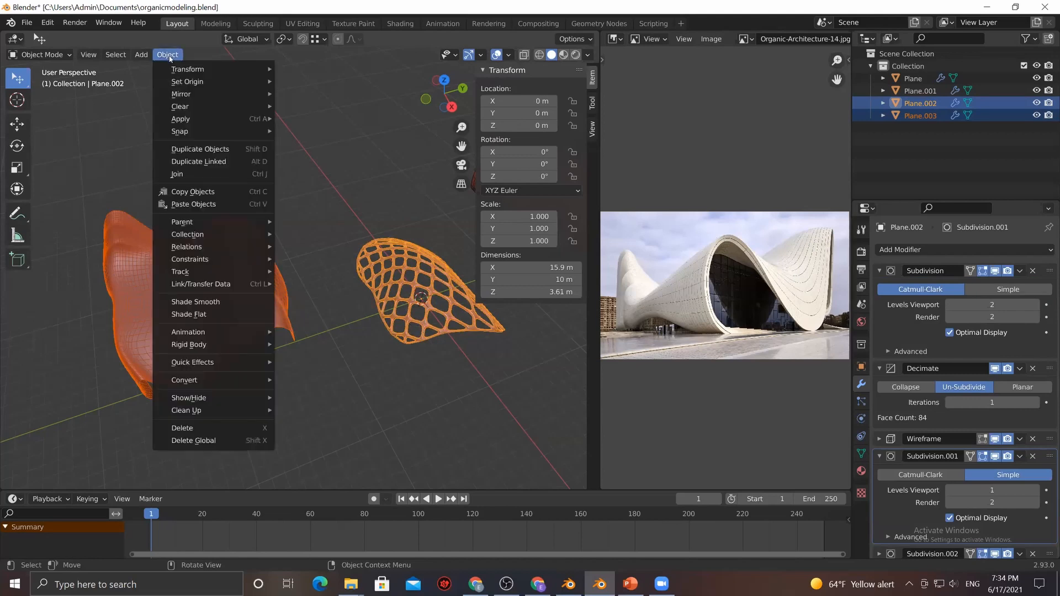
pyautogui.moveTo(205, 252)
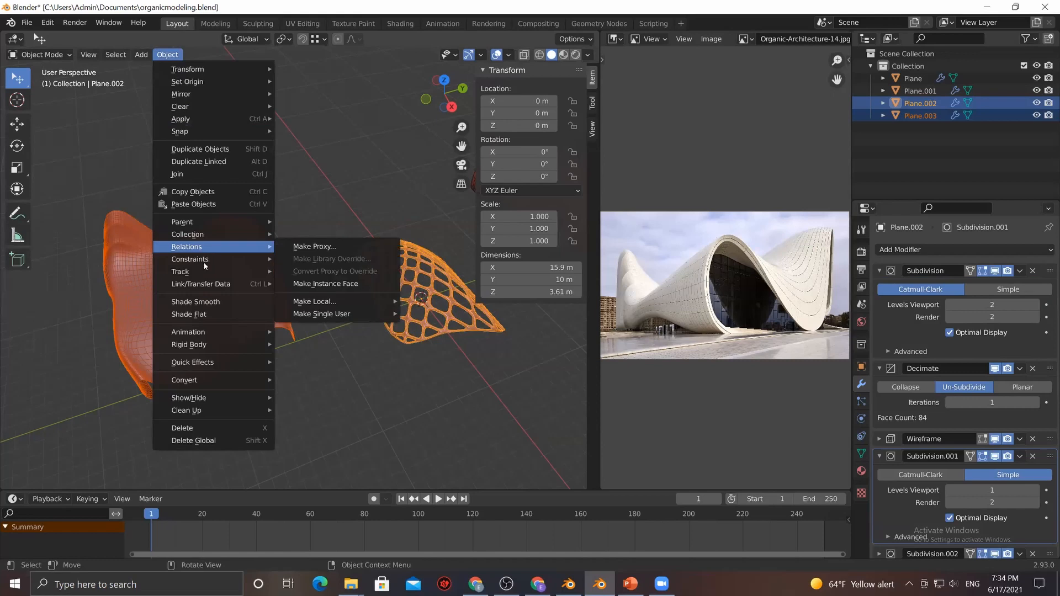
pyautogui.moveTo(208, 348)
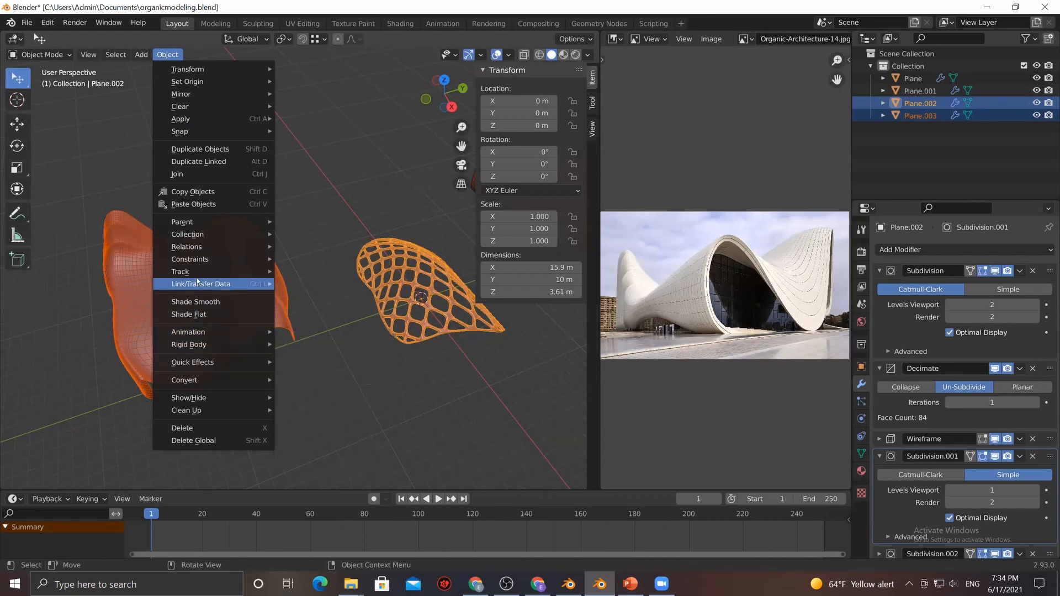
pyautogui.moveTo(198, 283)
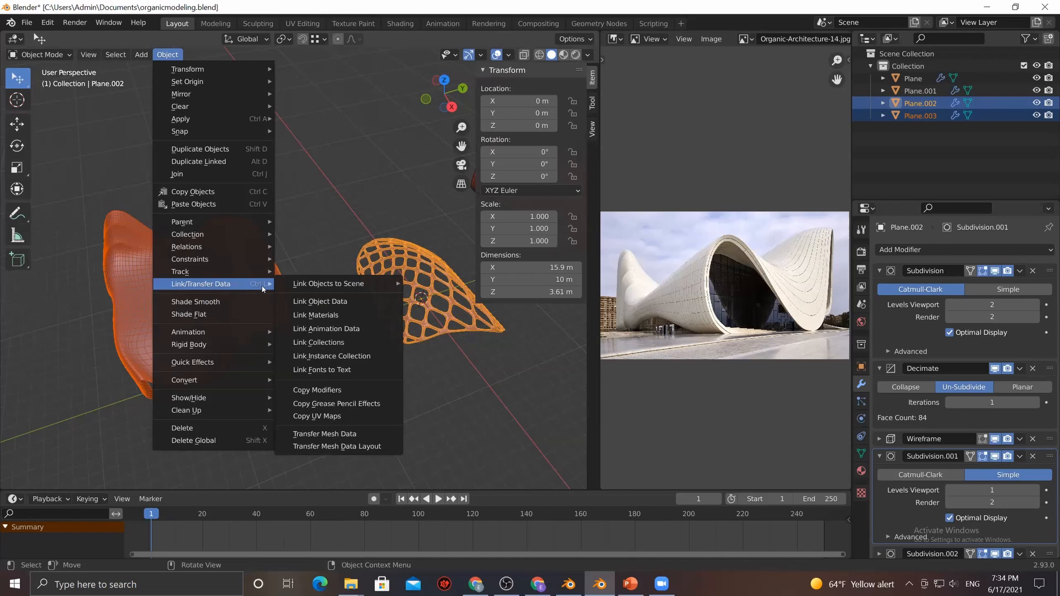
pyautogui.moveTo(310, 290)
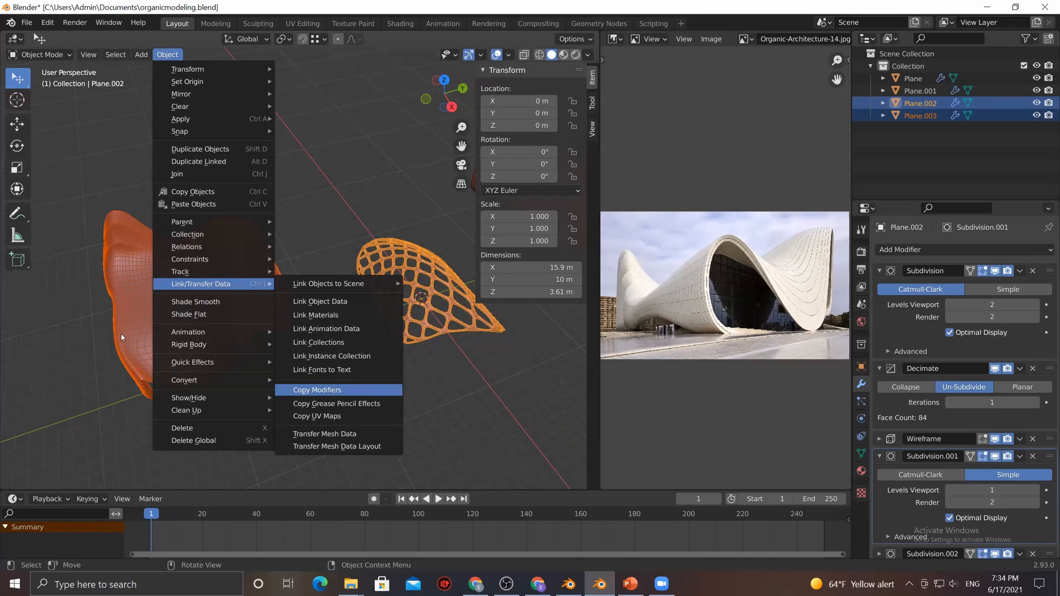
pyautogui.click(321, 392)
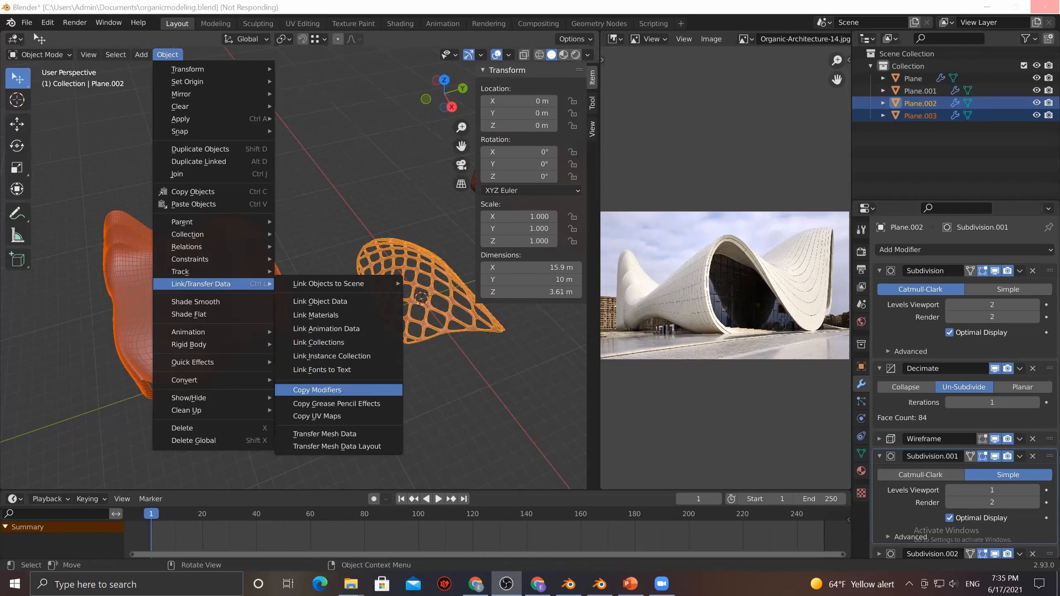
# Launch OBS Studio (64bit) from the recent apps in the Windows search
pyautogui.click(60, 585)
pyautogui.click(98, 586)
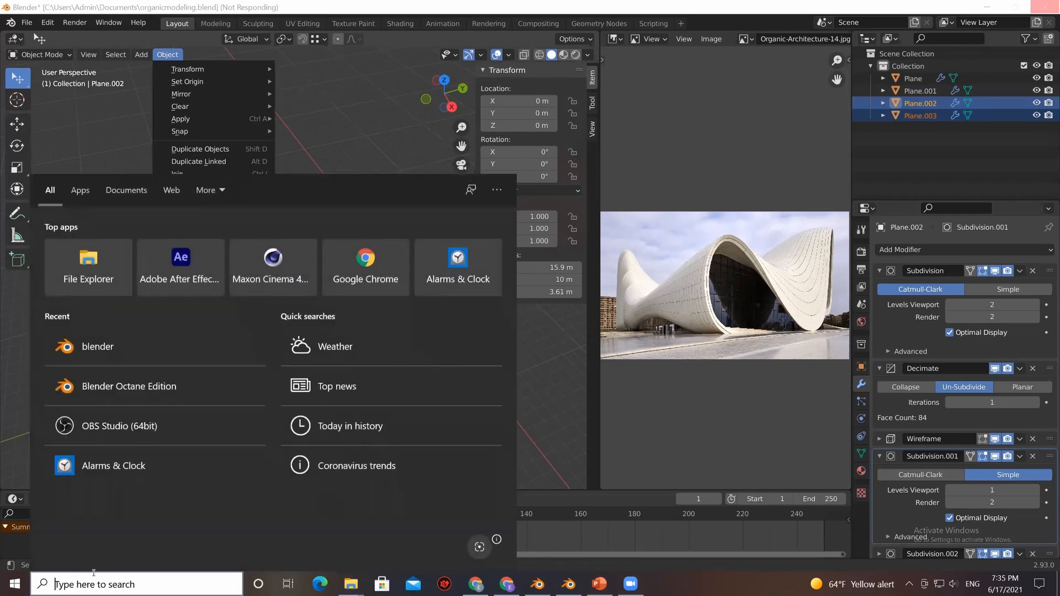
pyautogui.click(156, 424)
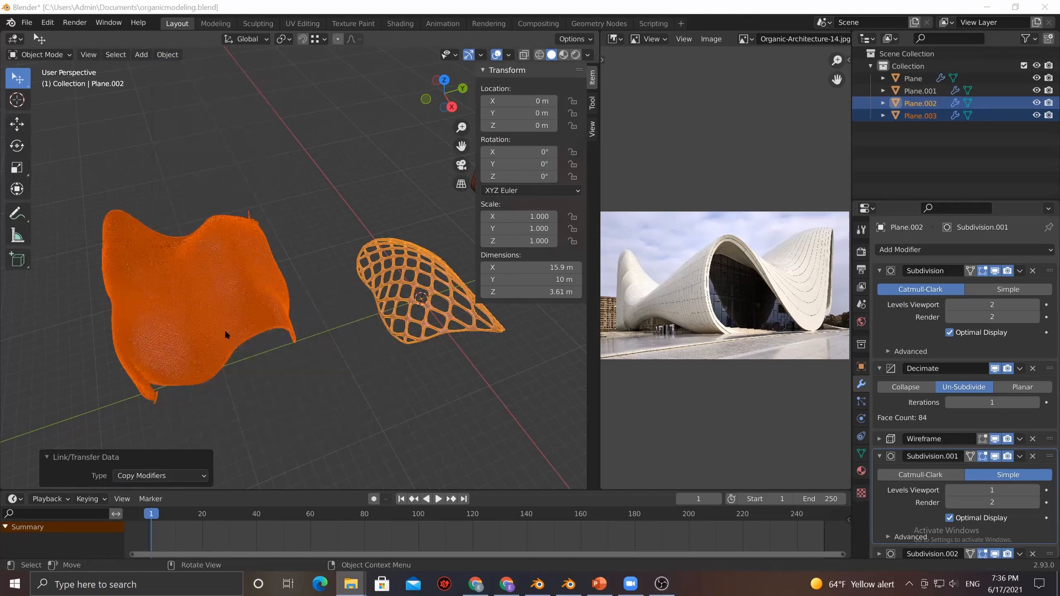
# Examine the fine lattice pattern on the duplicated wave surface up close and from different sides
pyautogui.scroll(1, 225, 335)
pyautogui.scroll(6, 225, 334)
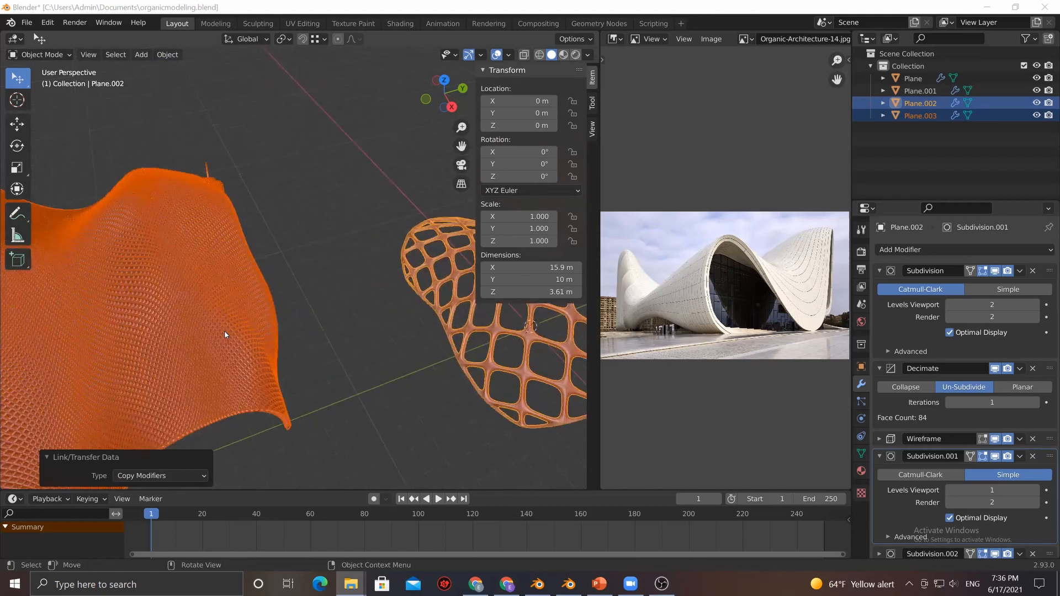
pyautogui.moveTo(249, 339); pyautogui.dragTo(293, 326, button='middle')
pyautogui.moveTo(187, 376); pyautogui.dragTo(160, 387, button='middle')
pyautogui.moveTo(236, 345); pyautogui.dragTo(187, 325, button='middle')
pyautogui.scroll(8, 341, 392)
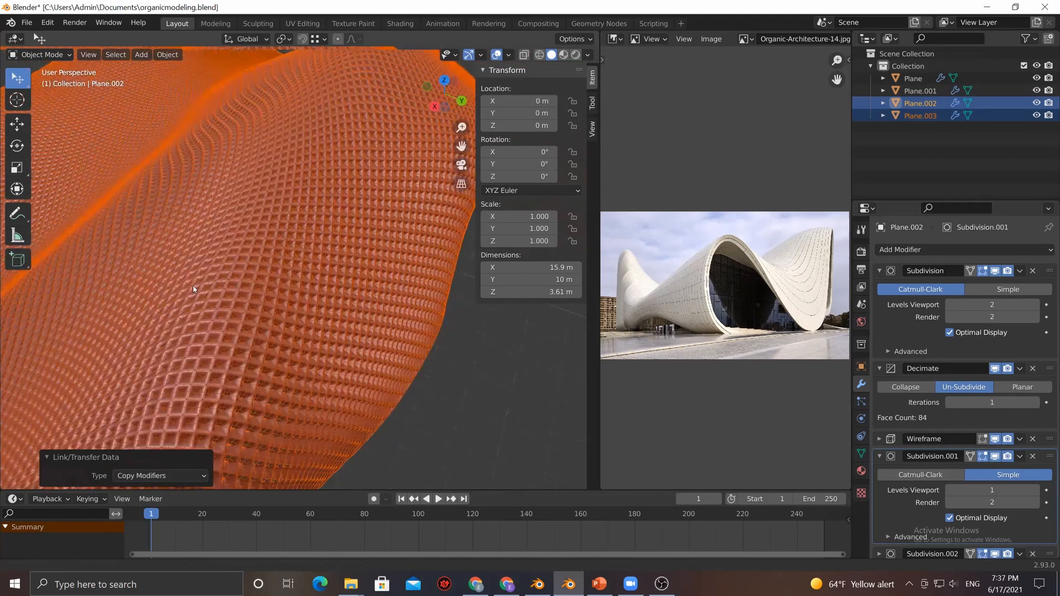
pyautogui.scroll(-4, 528, 430)
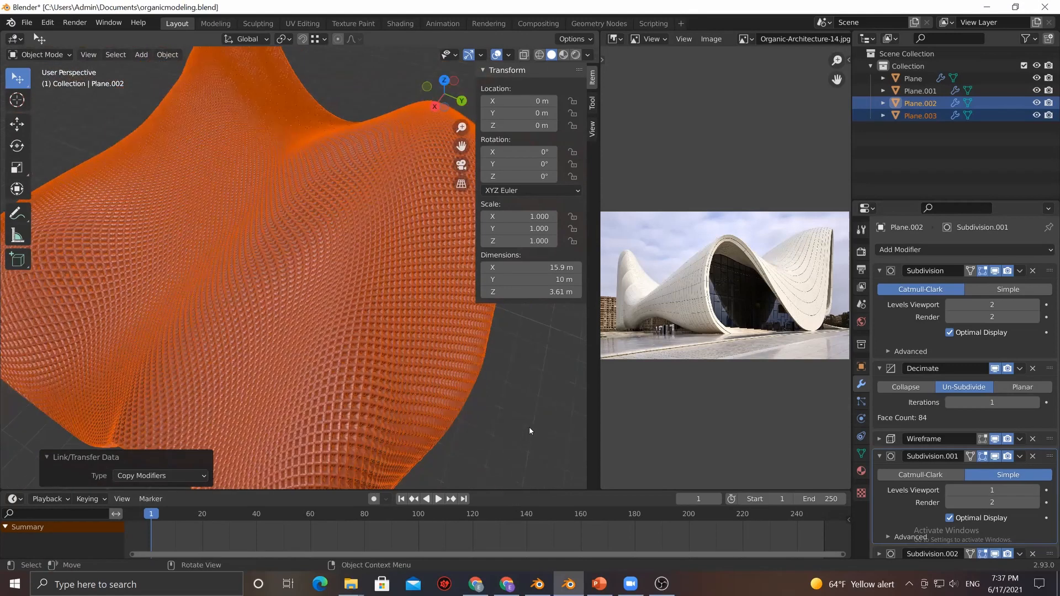
# Deselect everything and inspect the duplicated surface's fine lattice with the viewport overlays hidden
pyautogui.hotkey('alt', 'a')
pyautogui.scroll(-5, 354, 279)
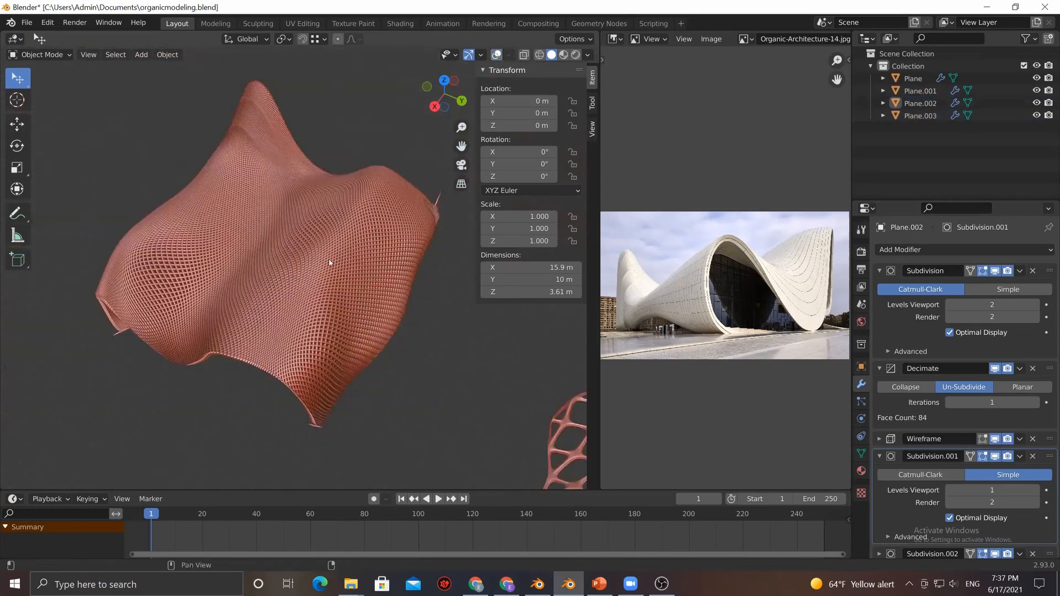
pyautogui.moveTo(357, 285); pyautogui.dragTo(300, 327, button='middle')
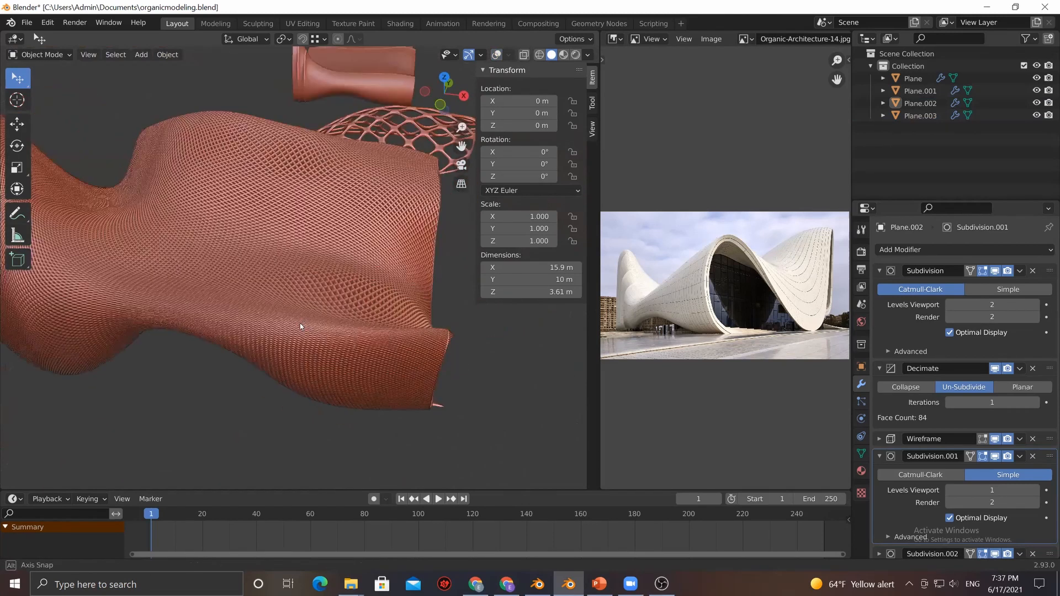
pyautogui.scroll(5, 230, 395)
pyautogui.moveTo(229, 395); pyautogui.dragTo(309, 331, button='middle')
# Turn the viewport overlays back on and remove the first Subdivision modifier from the duplicated wave surface
pyautogui.click(309, 331)
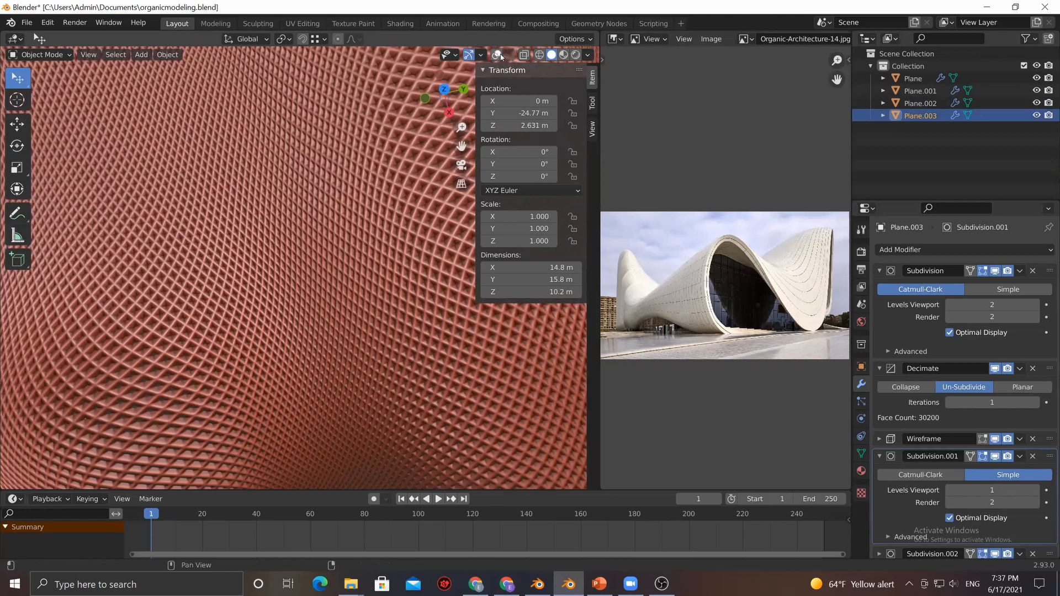
pyautogui.click(496, 55)
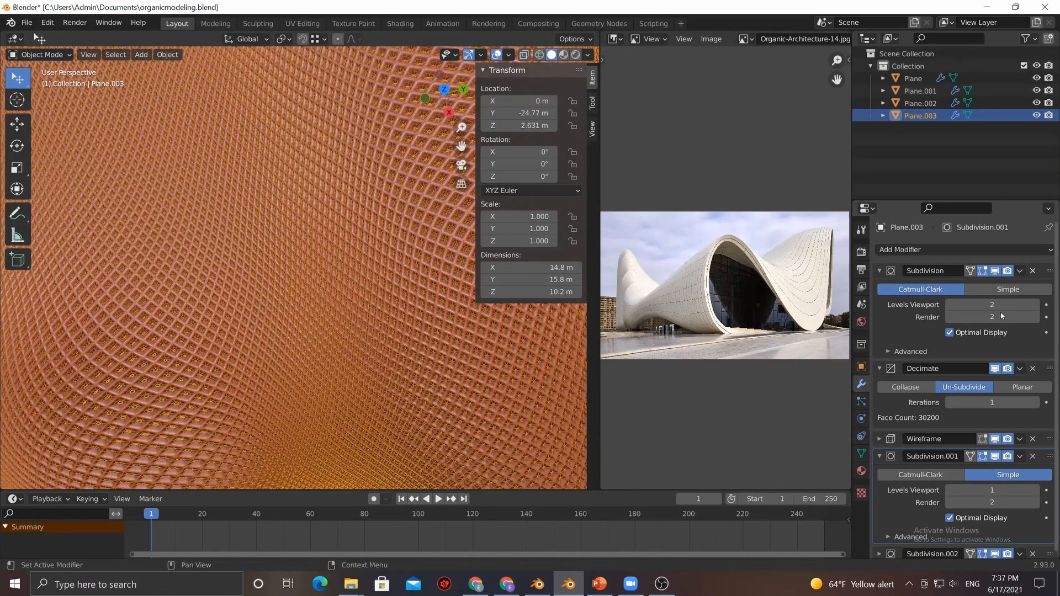
pyautogui.hotkey('ctrl', 'x')
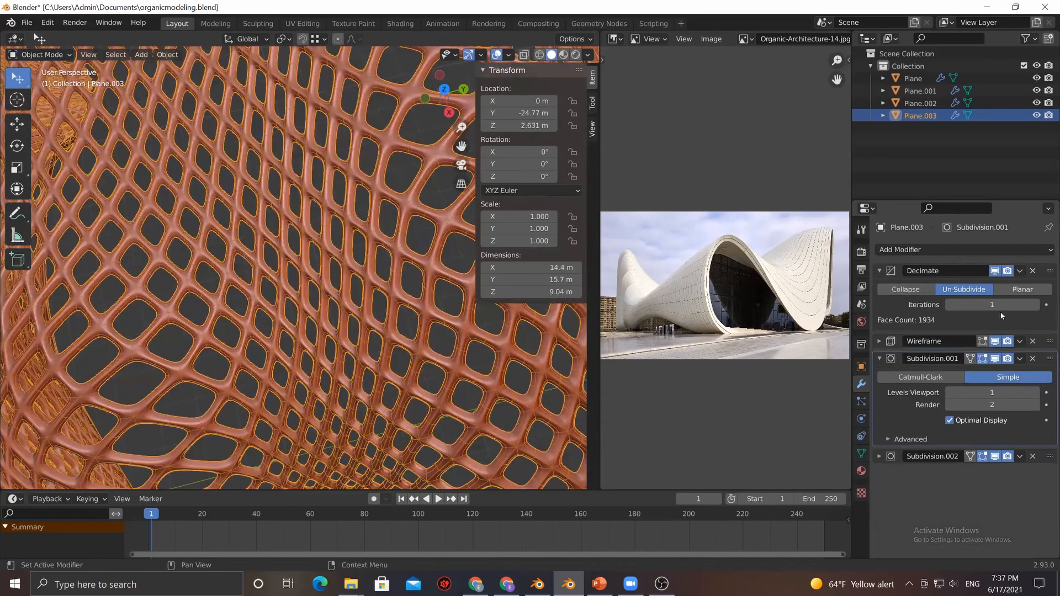
pyautogui.scroll(-8, 440, 385)
pyautogui.moveTo(440, 385)
pyautogui.mouseDown(button='middle')
pyautogui.moveTo(372, 310)
pyautogui.moveTo(386, 371)
pyautogui.moveTo(379, 314)
pyautogui.moveTo(414, 314)
pyautogui.moveTo(308, 345)
pyautogui.moveTo(173, 360)
pyautogui.moveTo(95, 347)
pyautogui.moveTo(404, 335)
pyautogui.moveTo(375, 353)
pyautogui.moveTo(396, 360)
pyautogui.moveTo(414, 391)
pyautogui.moveTo(340, 370)
pyautogui.moveTo(288, 378)
pyautogui.mouseUp(button='middle')
pyautogui.click(458, 338)
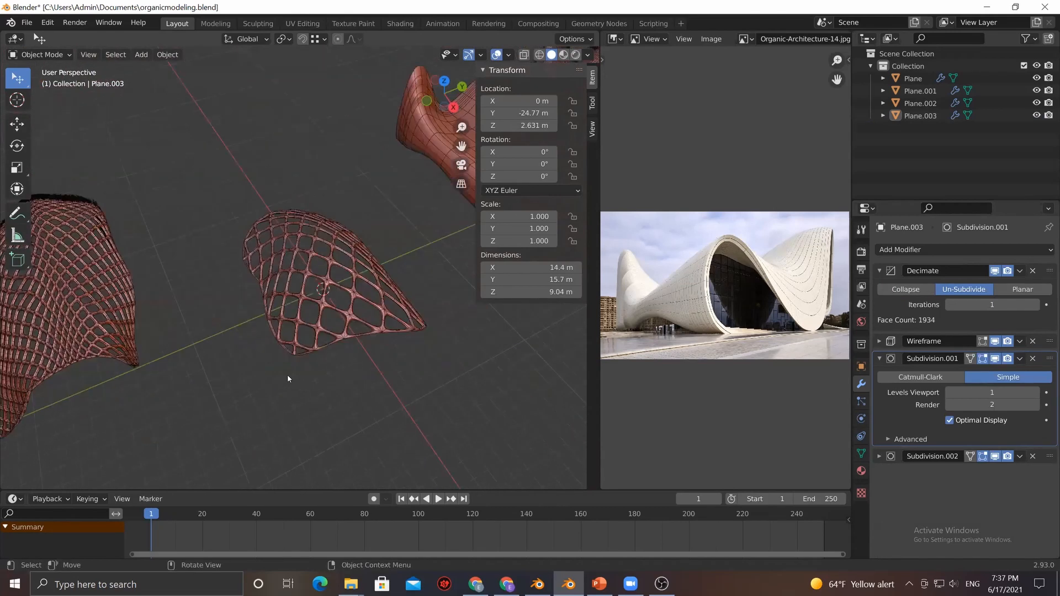
# Duplicate the small lattice shell at the world origin and move the copy to about X 13.165 m, Y -13.746 m
pyautogui.click(370, 340)
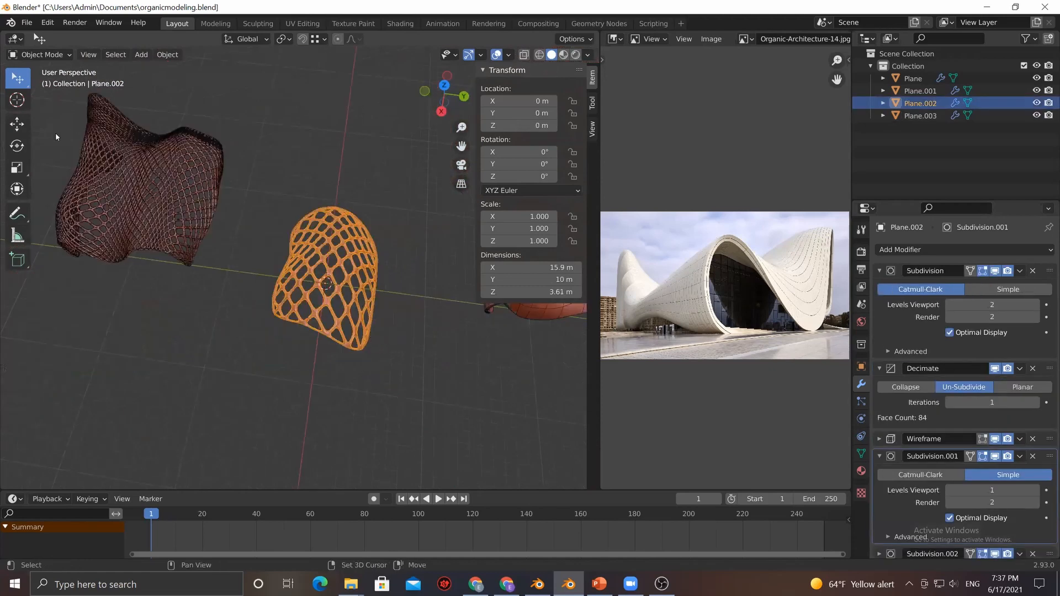
pyautogui.hotkey('shift', 'd')
pyautogui.press('Escape')
pyautogui.click(17, 125)
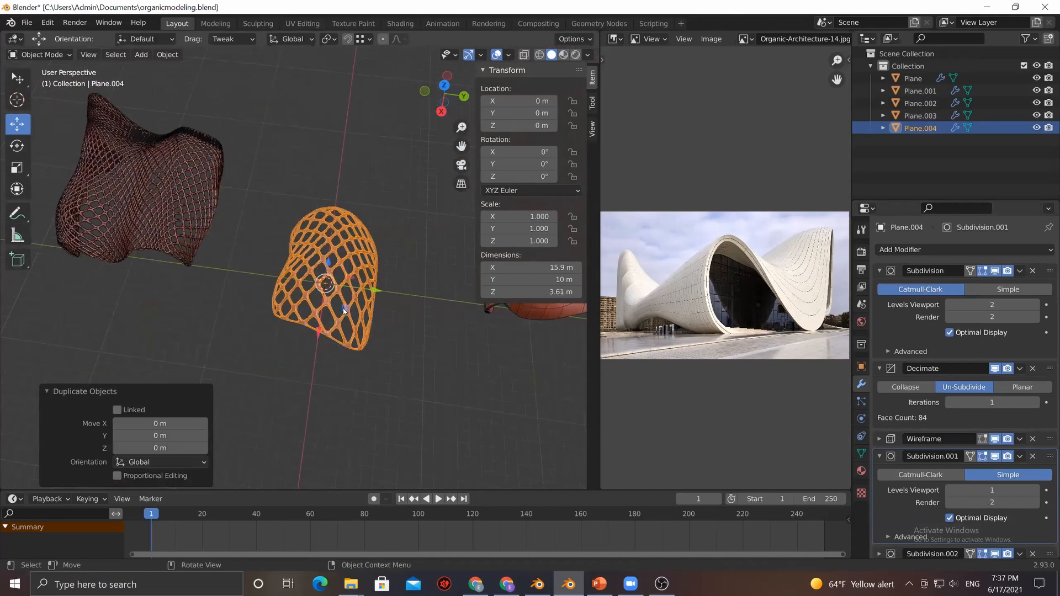
pyautogui.moveTo(172, 404); pyautogui.dragTo(173, 423)
pyautogui.keyDown('shift'); pyautogui.moveTo(282, 387); pyautogui.dragTo(386, 339, button='middle'); pyautogui.keyUp('shift')
pyautogui.click(248, 353)
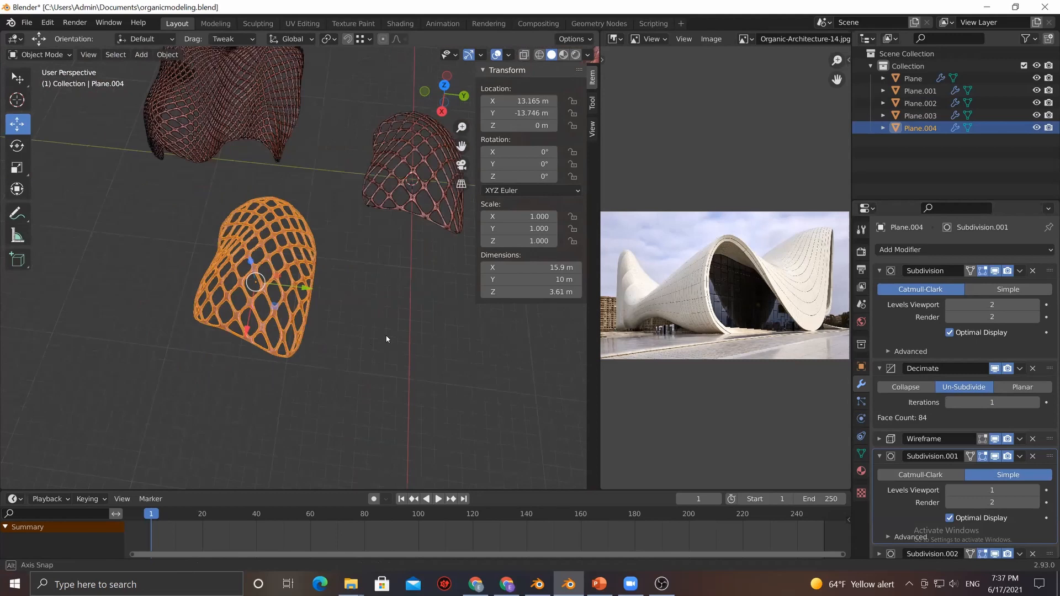
# Replace the copy's Wireframe modifier with a Skin modifier placed directly after Decimate and before the remaining Subdivision modifiers
pyautogui.click(880, 456)
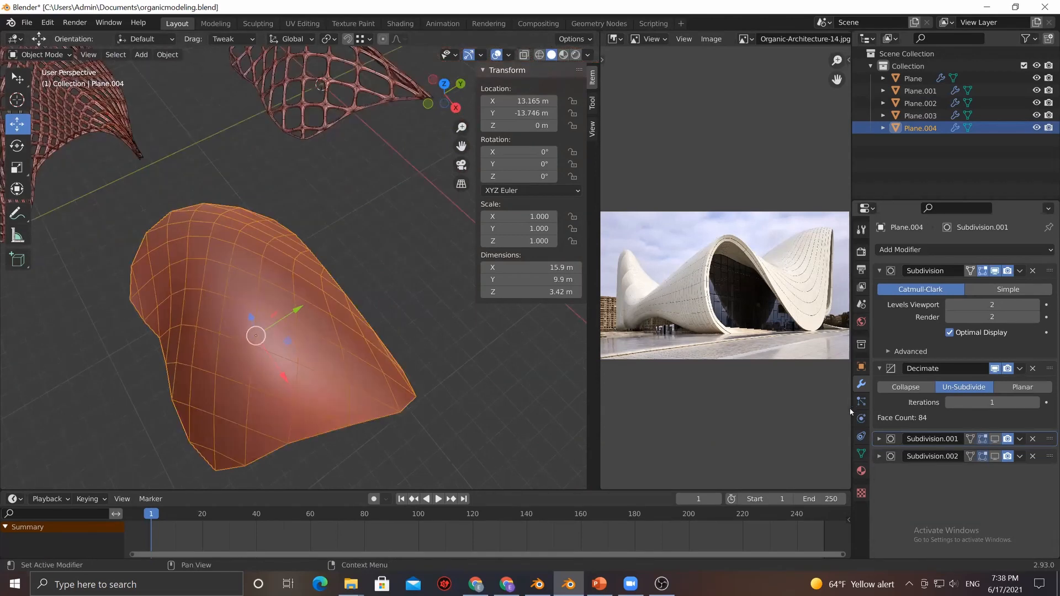
pyautogui.click(919, 250)
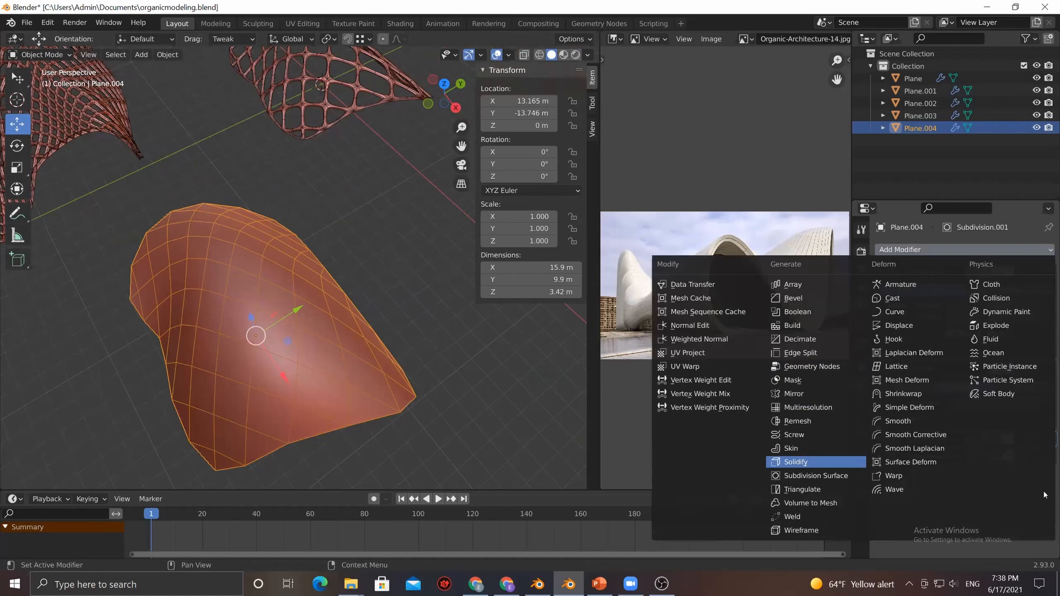
pyautogui.moveTo(1047, 474); pyautogui.dragTo(1045, 429)
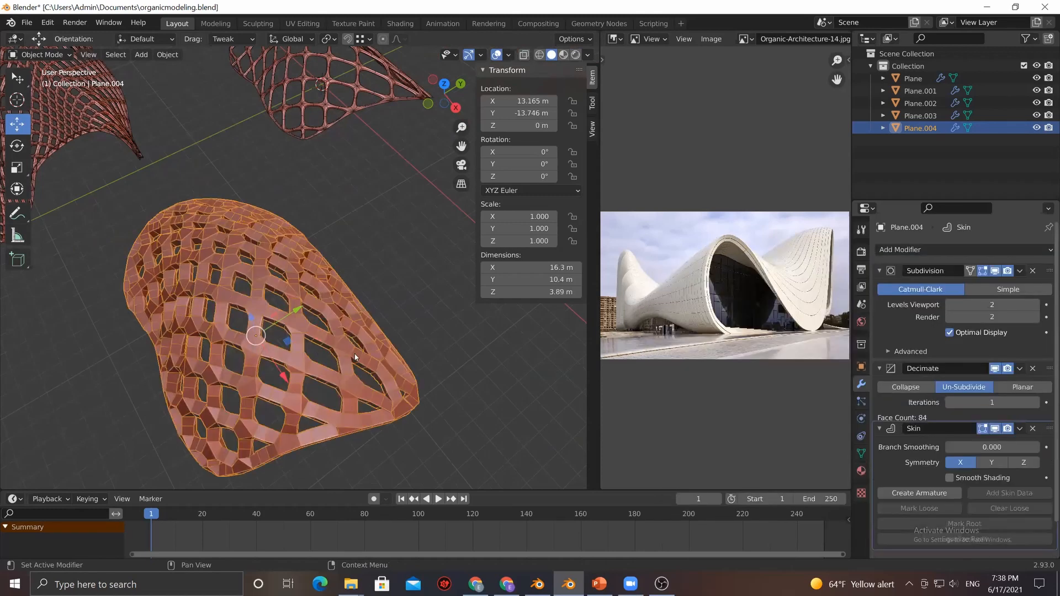
# Examine the thick Skin lattice on the duplicated shell from different sides and up close
pyautogui.scroll(-2, 356, 357)
pyautogui.moveTo(356, 357); pyautogui.dragTo(415, 362, button='middle')
pyautogui.moveTo(104, 374); pyautogui.dragTo(168, 376, button='middle')
pyautogui.scroll(2, 235, 329)
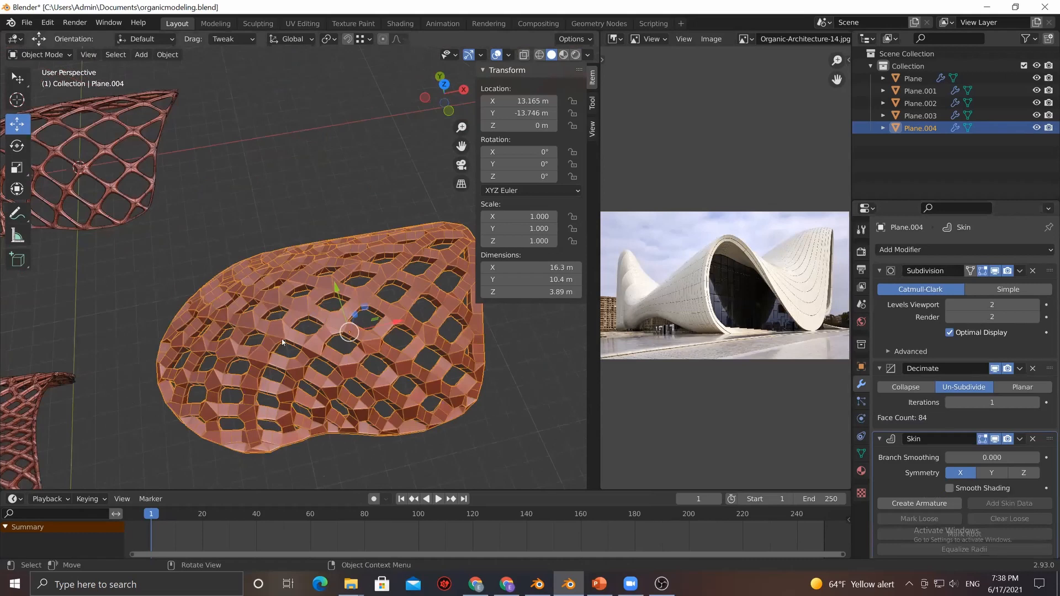
pyautogui.moveTo(335, 338); pyautogui.dragTo(458, 356, button='middle')
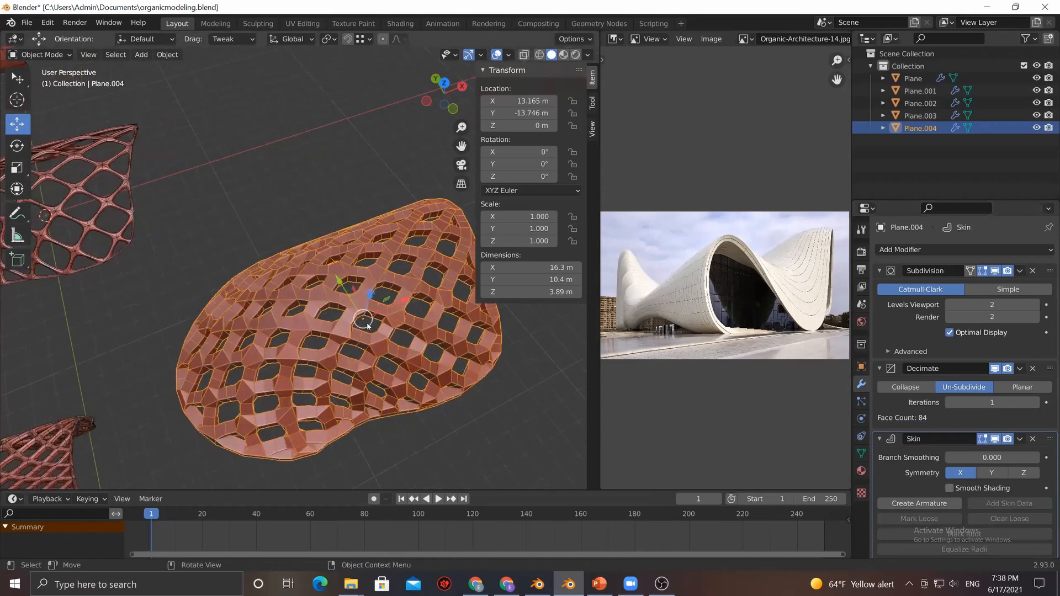
pyautogui.keyDown('shift'); pyautogui.moveTo(367, 326); pyautogui.dragTo(264, 278, button='middle'); pyautogui.keyUp('shift')
pyautogui.scroll(2, 334, 298)
pyautogui.moveTo(344, 308); pyautogui.dragTo(323, 331, button='middle')
pyautogui.scroll(3, 237, 298)
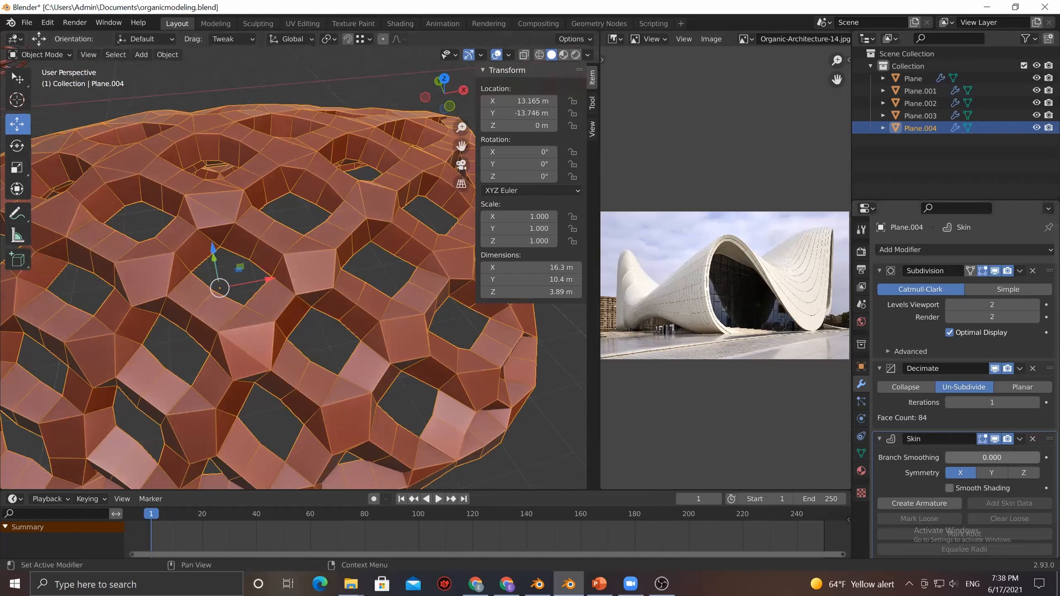
# Try adjusting the Skin modifier's Branch Smoothing and look over its other settings and the shell
pyautogui.moveTo(992, 457); pyautogui.dragTo(946, 457)
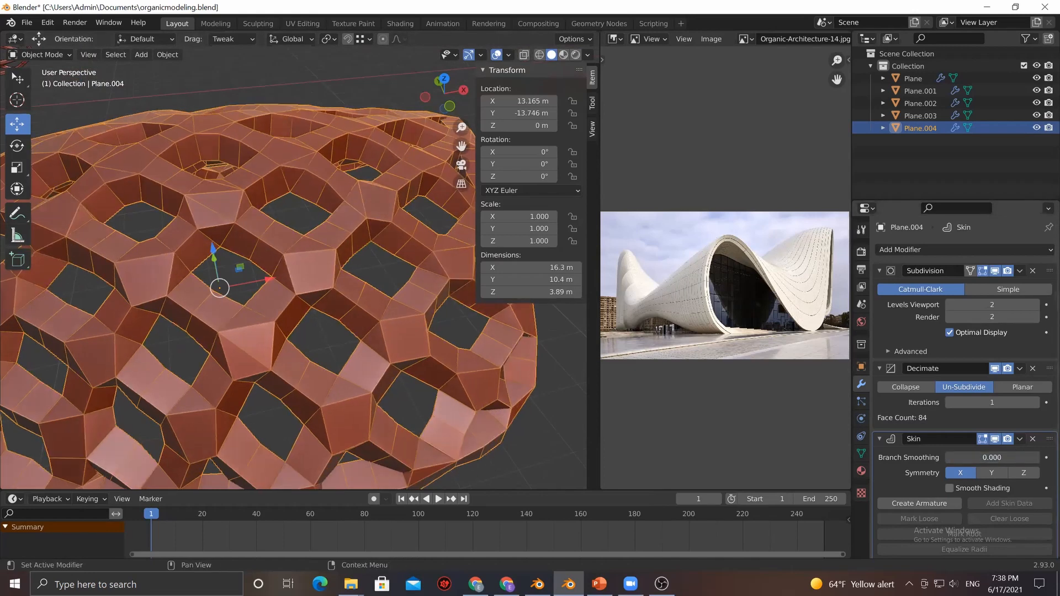
pyautogui.scroll(-2, 264, 328)
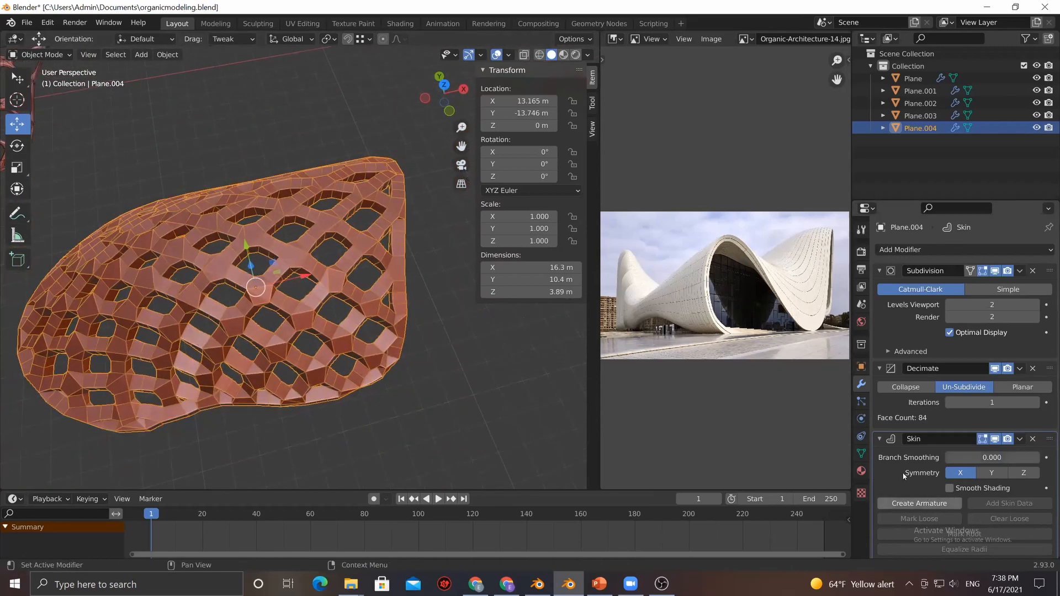
pyautogui.scroll(-2, 904, 475)
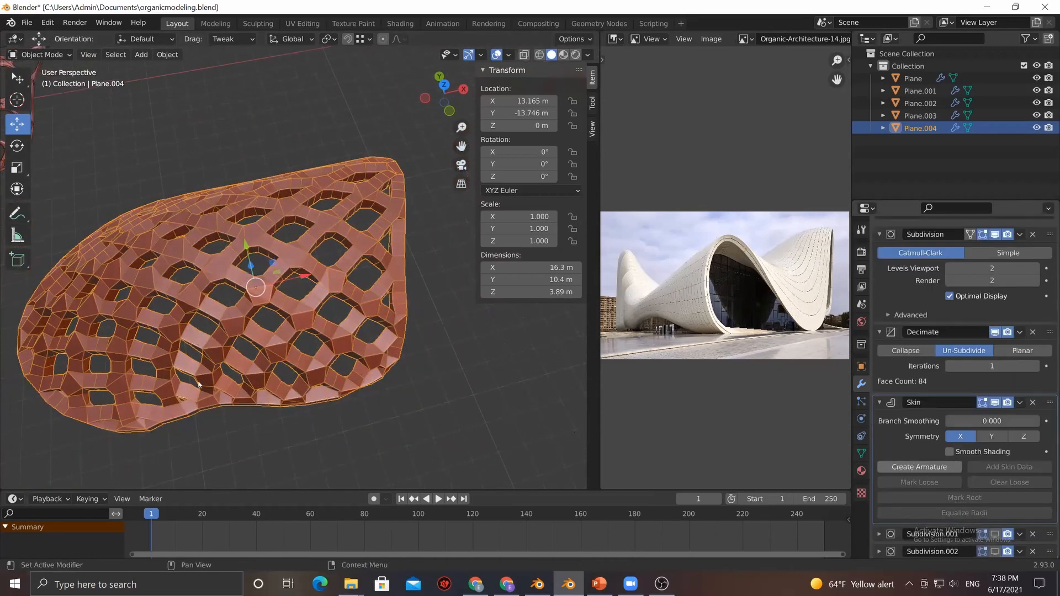
pyautogui.moveTo(292, 378); pyautogui.dragTo(294, 400, button='middle')
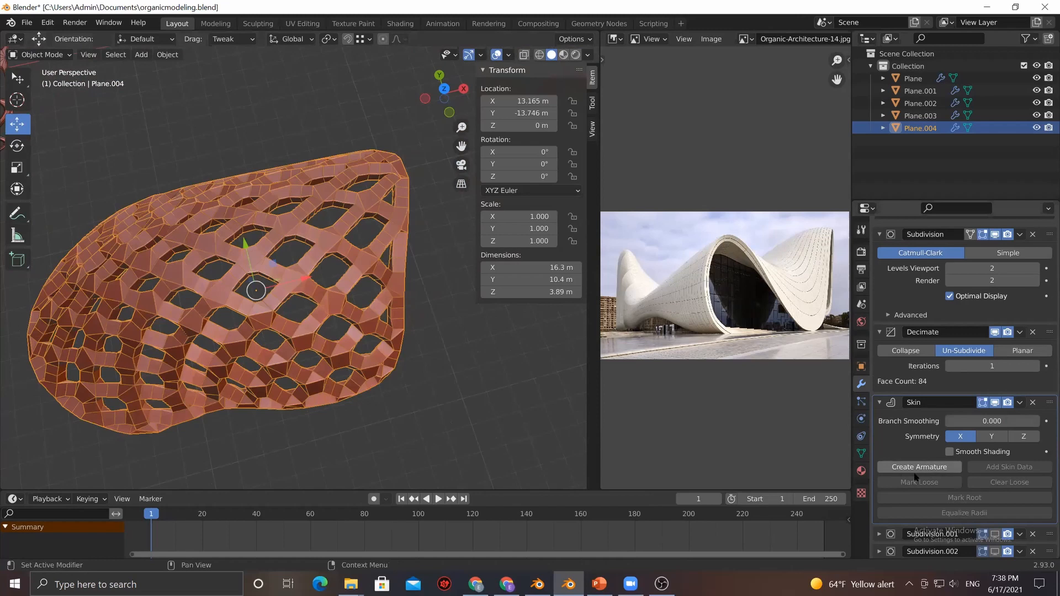
pyautogui.moveTo(308, 360); pyautogui.dragTo(57, 124, button='middle')
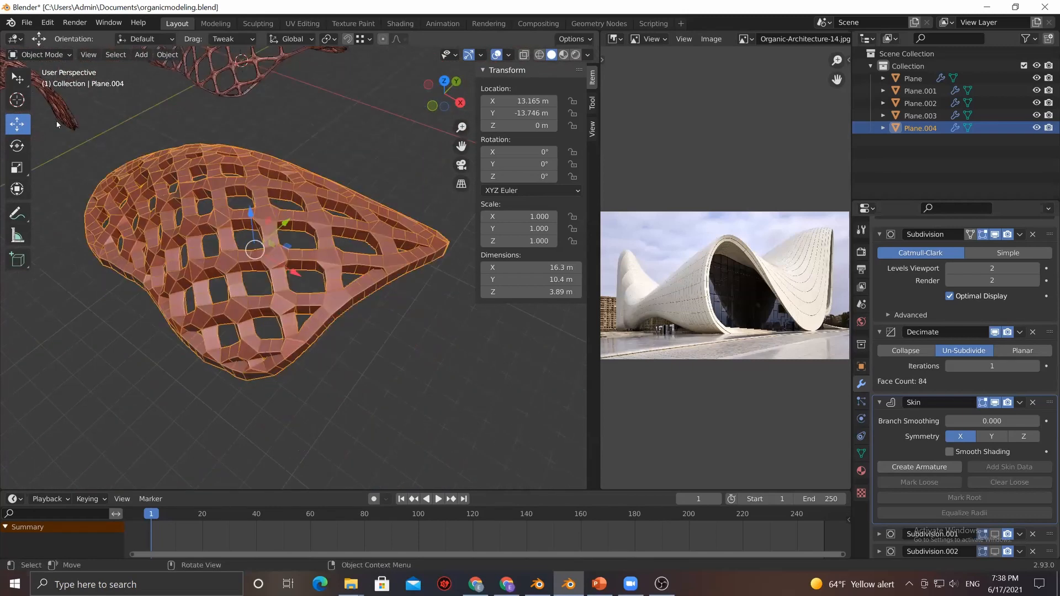
# Try rotating the whole skinned shell in Object Mode, and undo the rotation
pyautogui.click(41, 55)
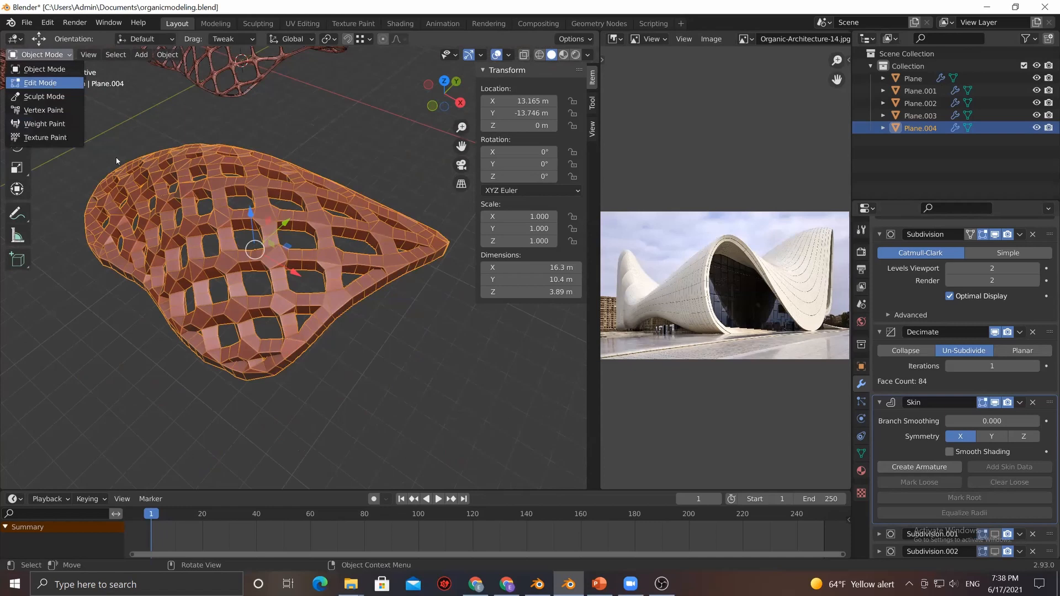
pyautogui.moveTo(338, 329); pyautogui.dragTo(338, 365, button='middle')
pyautogui.press('Tab')
pyautogui.click(331, 354)
pyautogui.click(300, 356)
pyautogui.scroll(-3, 337, 365)
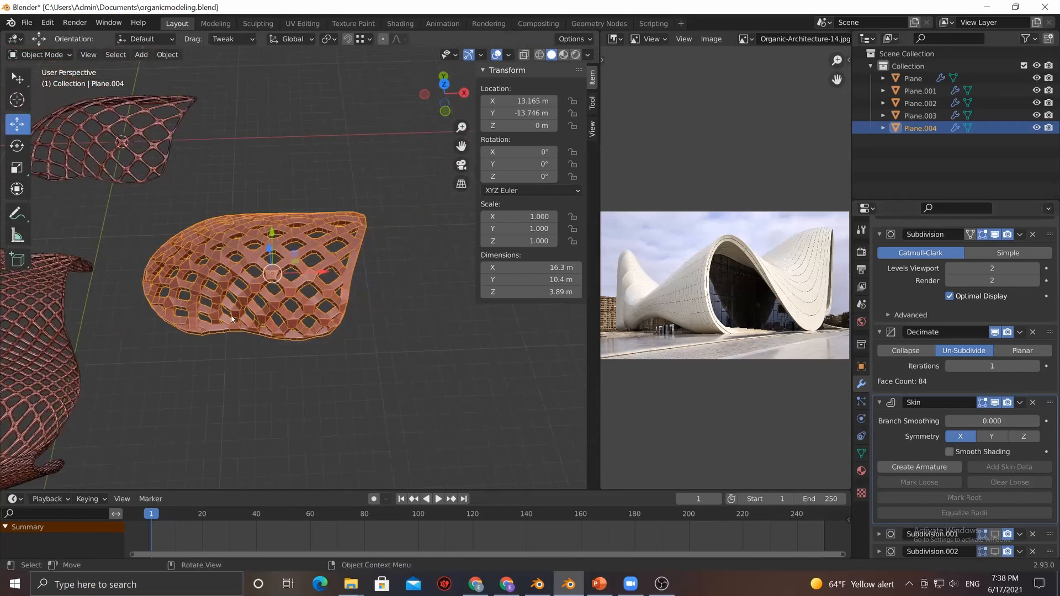
pyautogui.hotkey('ctrl', 'shift', 'z')
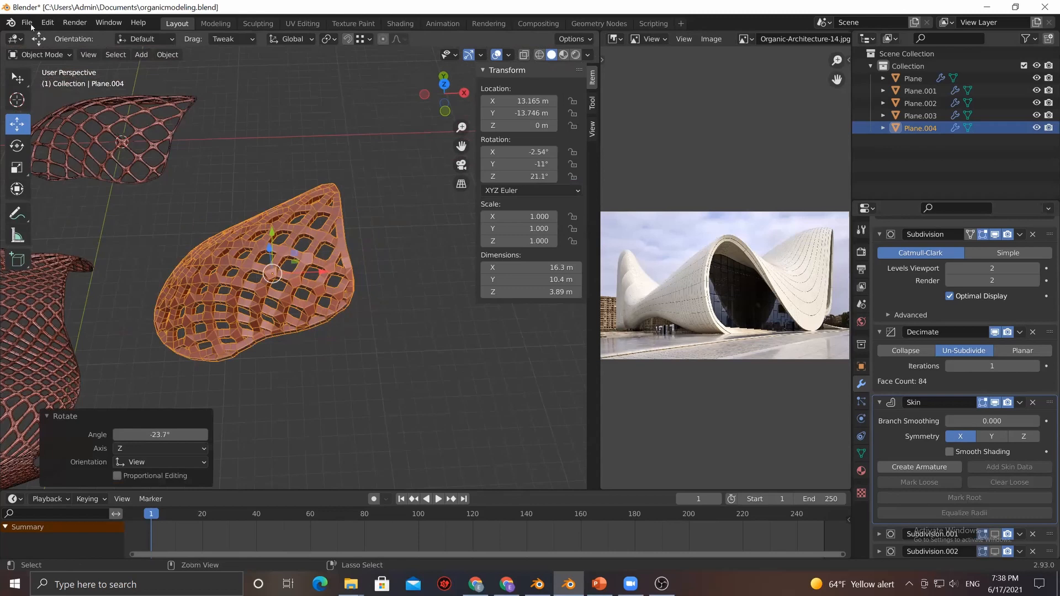
pyautogui.hotkey('ctrl', 'z')
# Box-select the skinned shell's faces in Edit Mode and try rotating them
pyautogui.press('Tab')
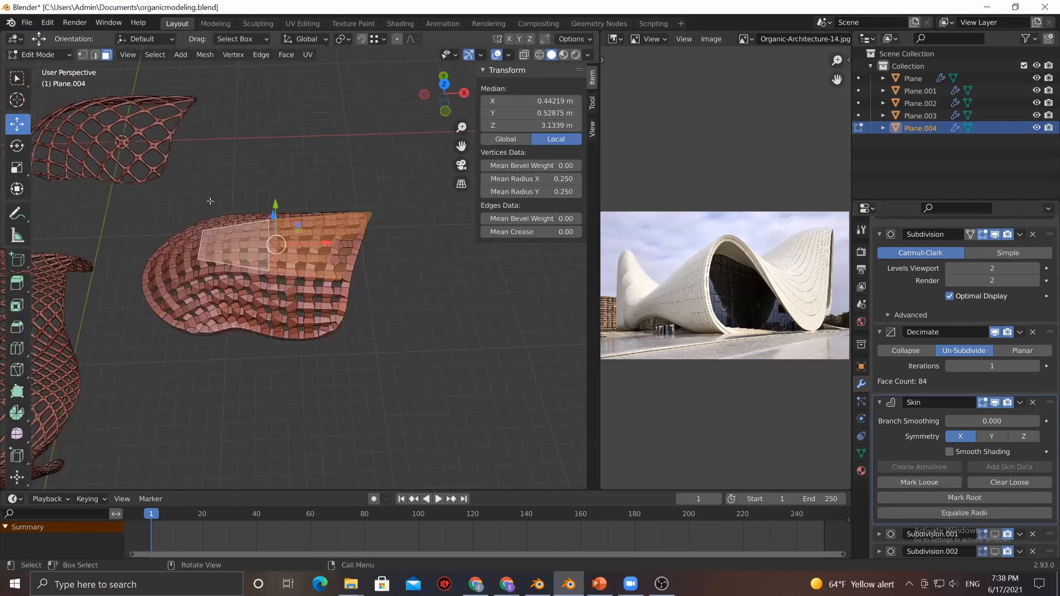
pyautogui.hotkey('alt', 'a')
pyautogui.click(40, 54)
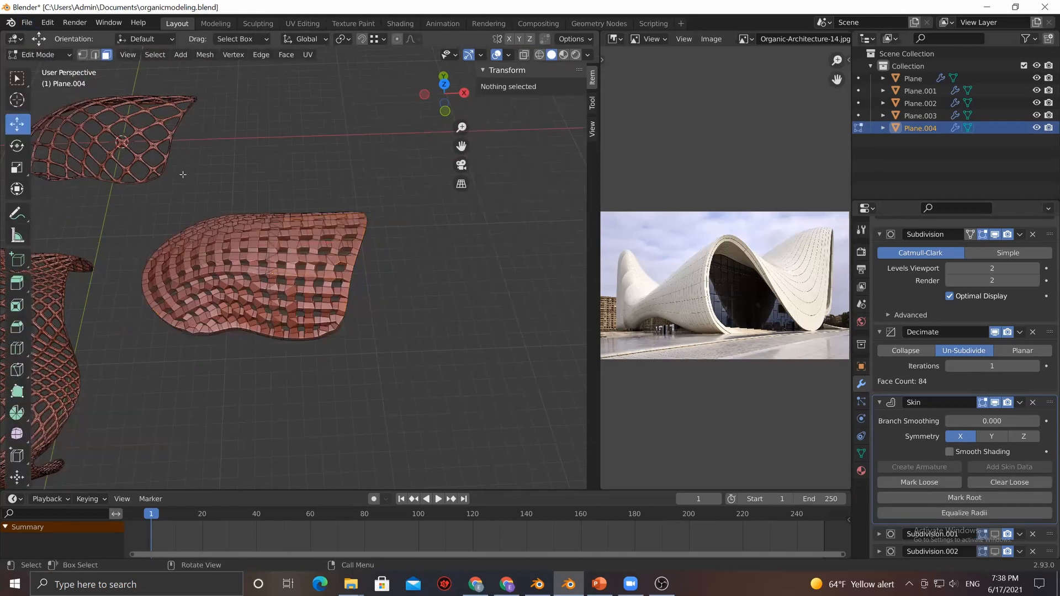
pyautogui.moveTo(174, 152); pyautogui.dragTo(167, 153, button='middle')
pyautogui.moveTo(121, 171); pyautogui.dragTo(412, 398)
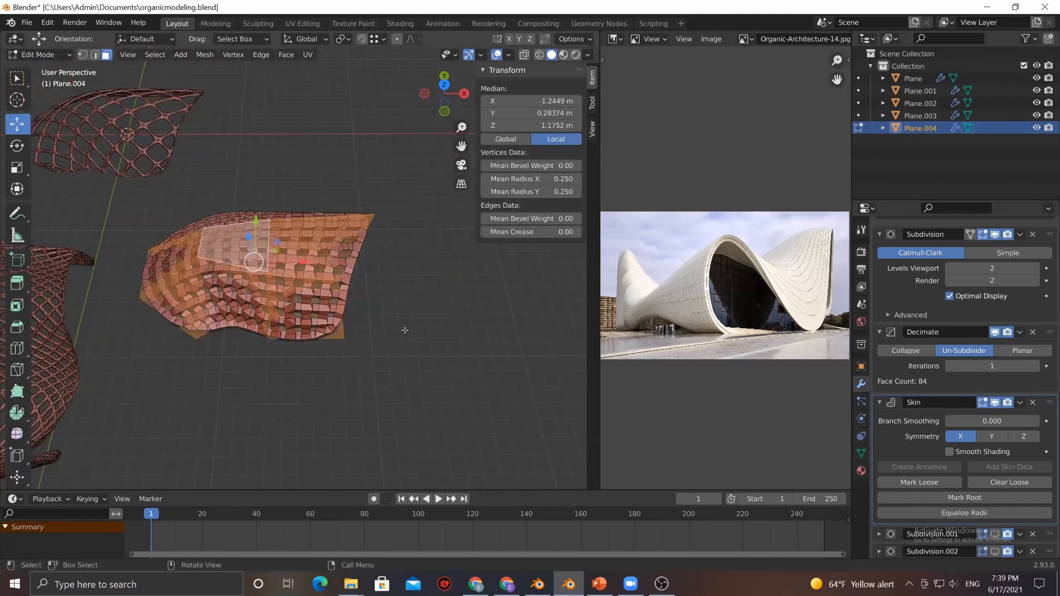
pyautogui.press('r')
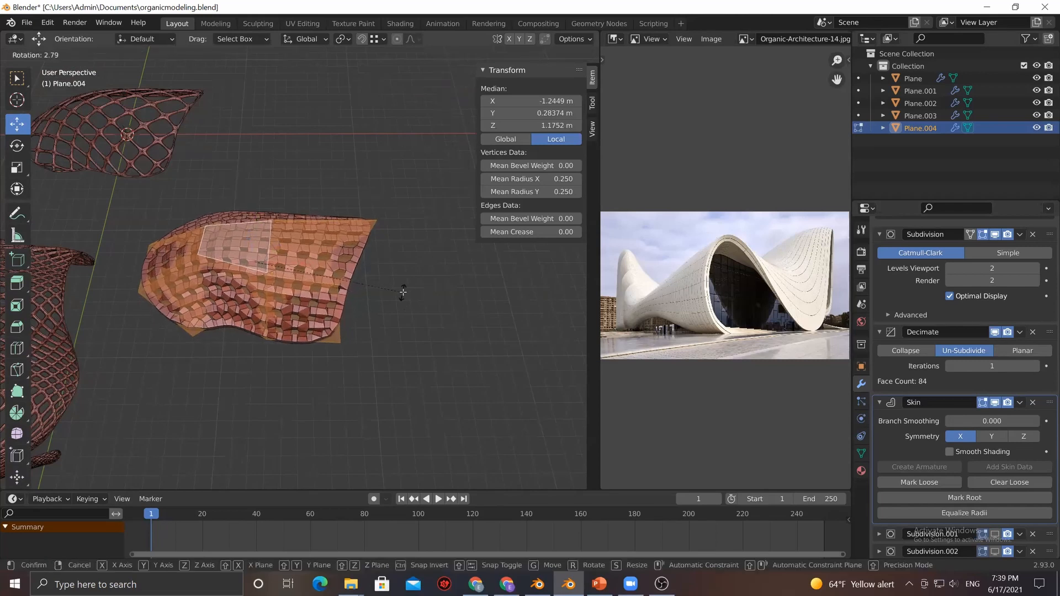
pyautogui.click(428, 286)
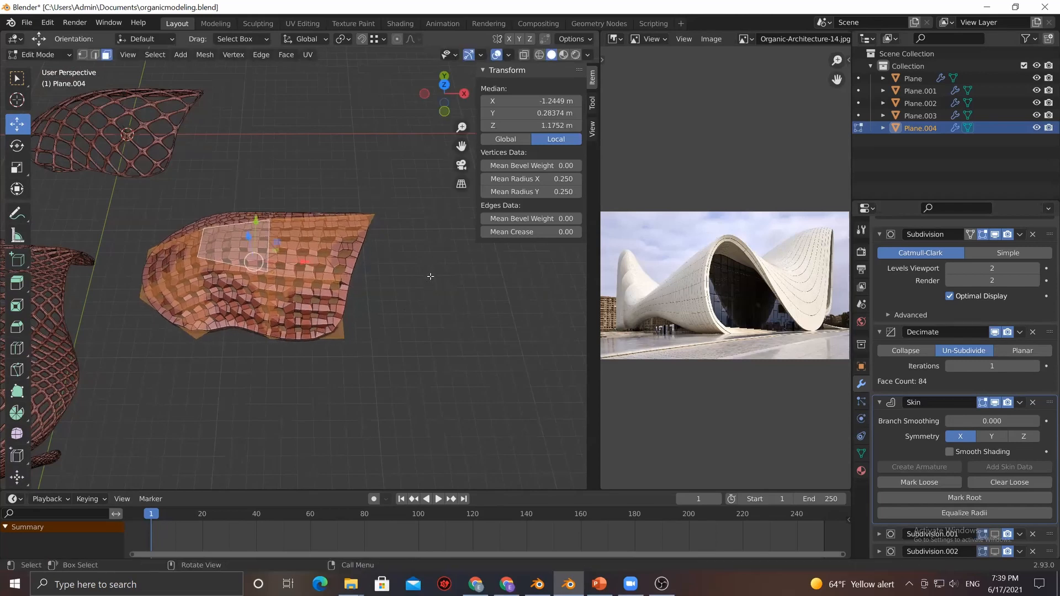
# Scale the selected faces down so the shell measures about 4.82 × 3.21 × 1.43 m, and return to Object Mode
pyautogui.press('s')
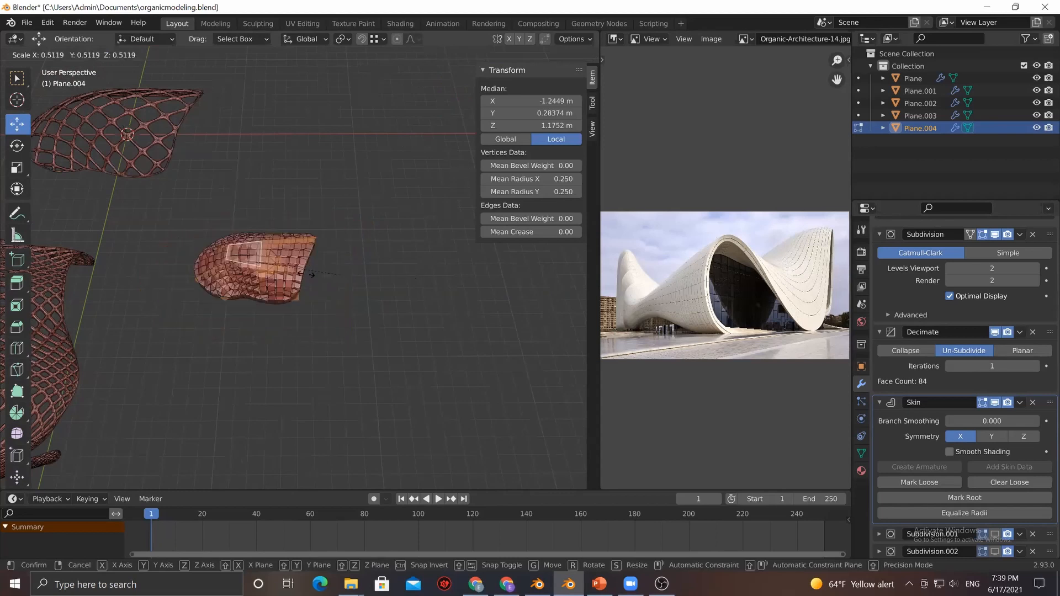
pyautogui.press('Return')
pyautogui.press('Tab')
pyautogui.scroll(7, 264, 289)
pyautogui.moveTo(141, 334); pyautogui.dragTo(229, 322, button='middle')
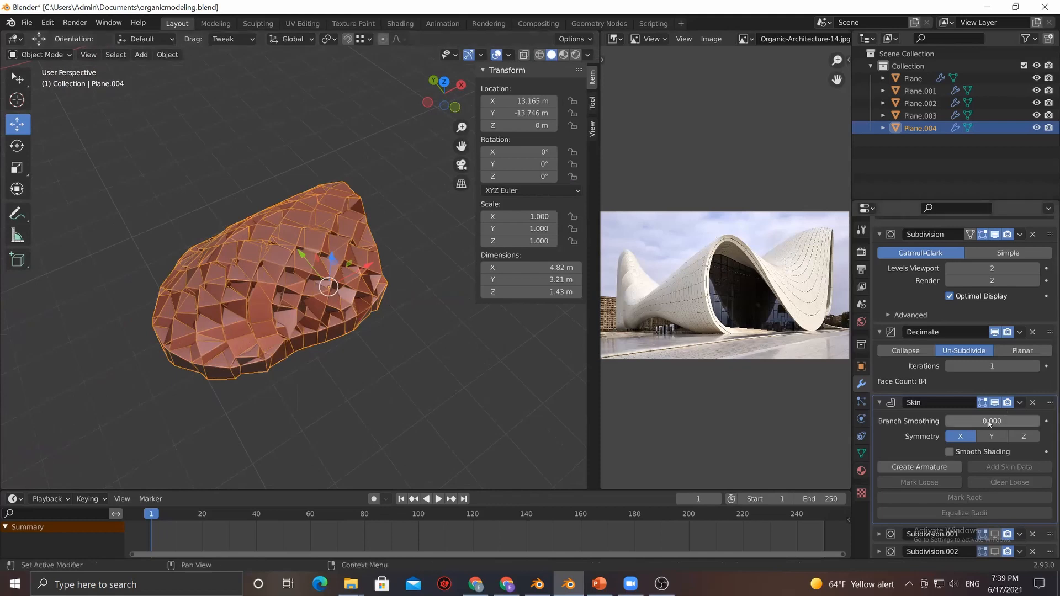
# Try a Branch Smoothing of 1.000 on the Skin modifier and undo it
pyautogui.scroll(1, 918, 370)
pyautogui.scroll(-1, 986, 449)
pyautogui.moveTo(976, 424); pyautogui.dragTo(1040, 423)
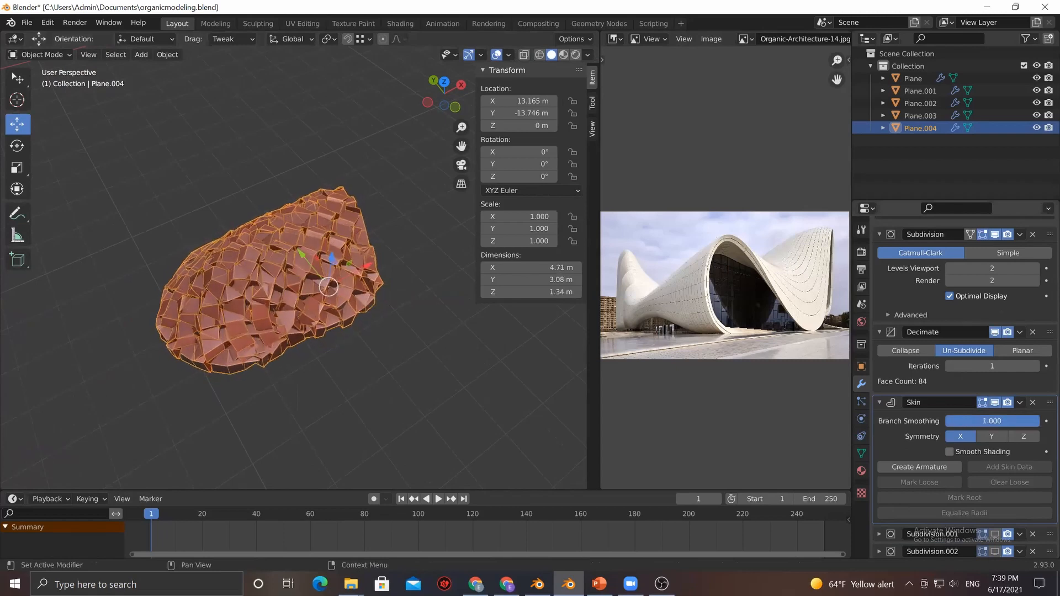
pyautogui.hotkey('ctrl', 'z')
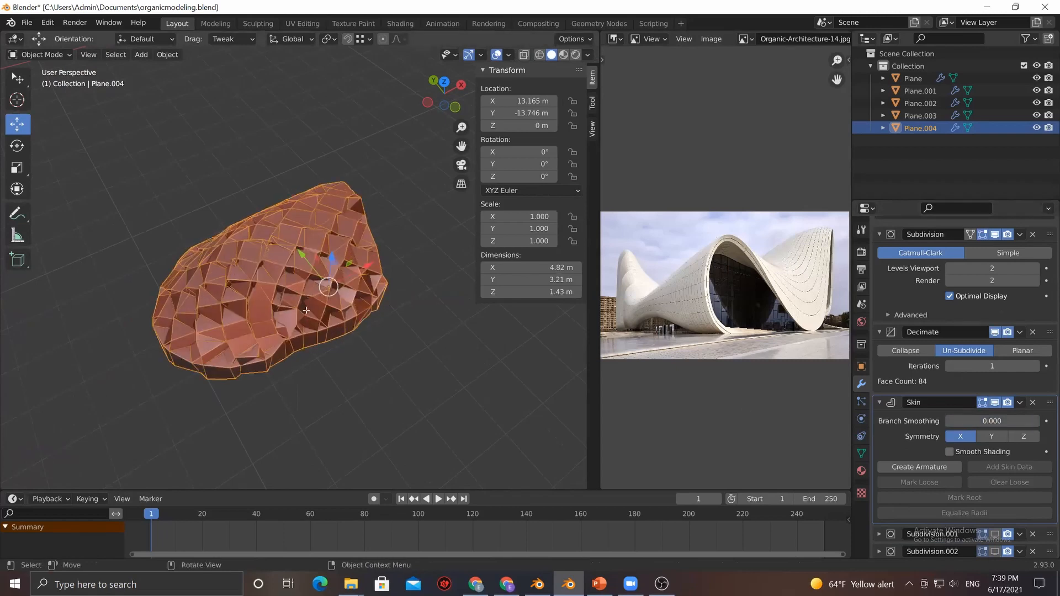
# Reselect the whole shell mesh in Edit Mode using edge selection and look through the sidebar for skin-related settings
pyautogui.press('Tab')
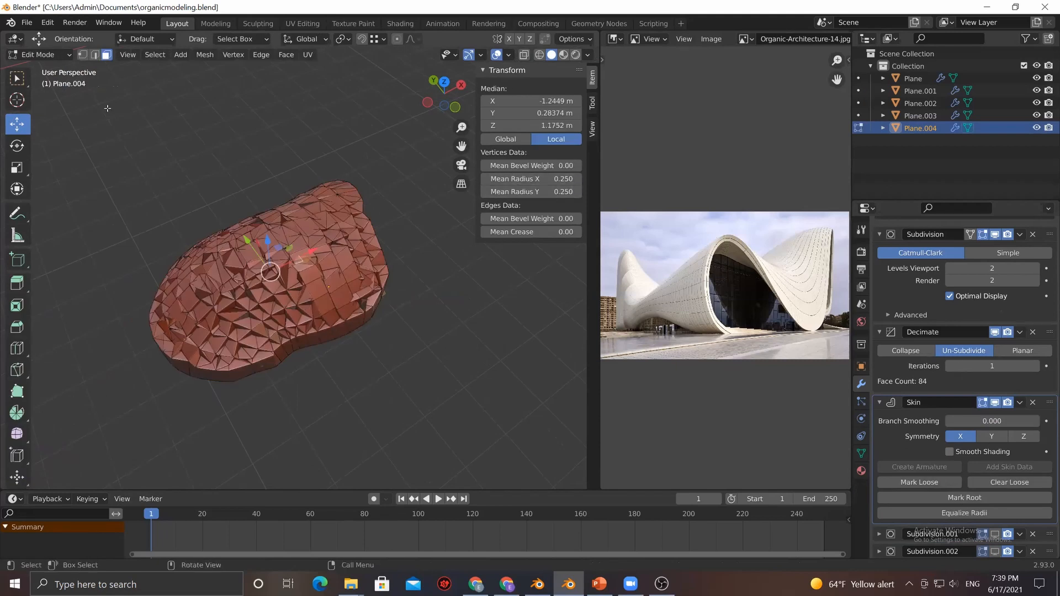
pyautogui.hotkey('alt', 'a')
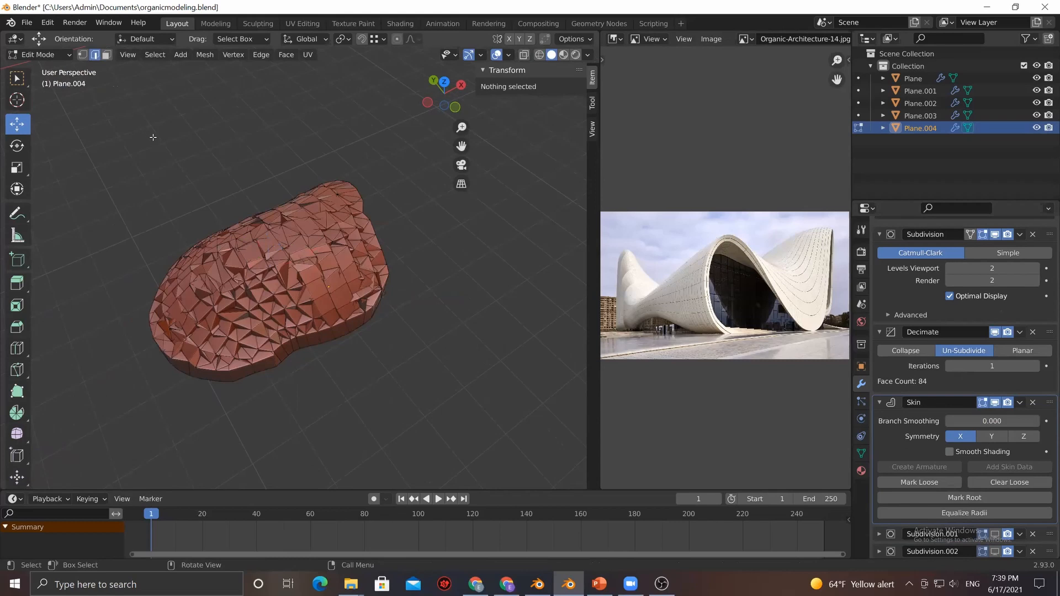
pyautogui.scroll(-1, 160, 143)
pyautogui.moveTo(287, 155); pyautogui.dragTo(338, 489)
pyautogui.moveTo(149, 124); pyautogui.dragTo(414, 458)
pyautogui.click(592, 102)
pyautogui.click(592, 128)
pyautogui.click(591, 102)
pyautogui.click(592, 77)
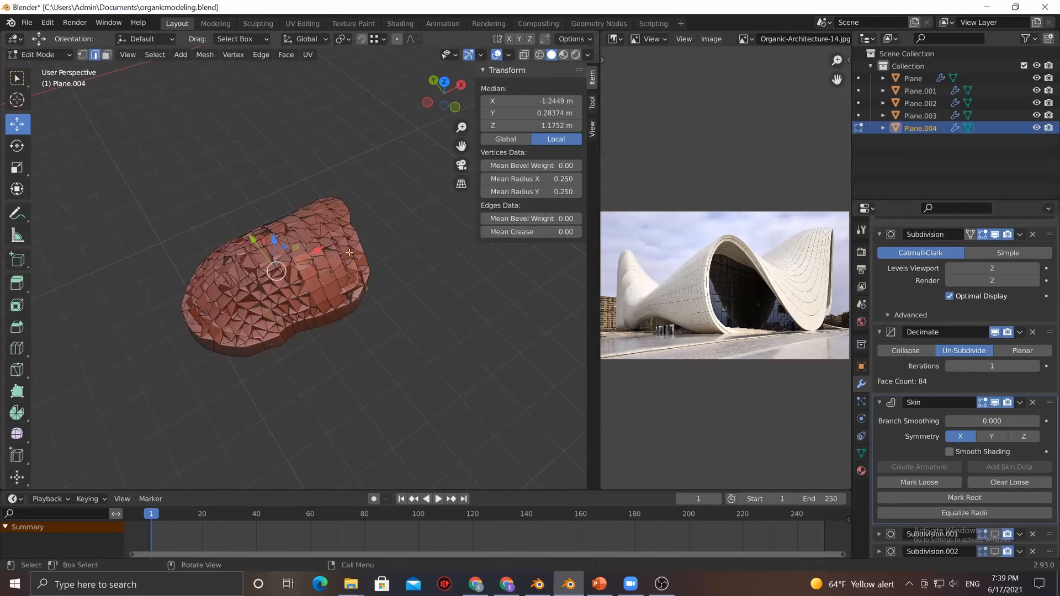
pyautogui.press('super')
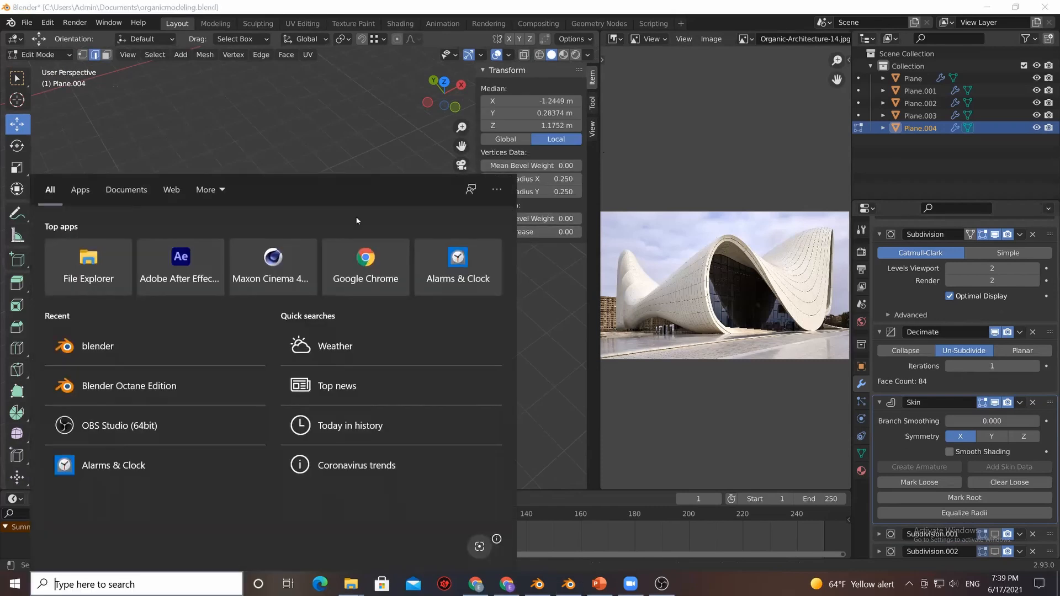
pyautogui.press('super')
pyautogui.press('super')
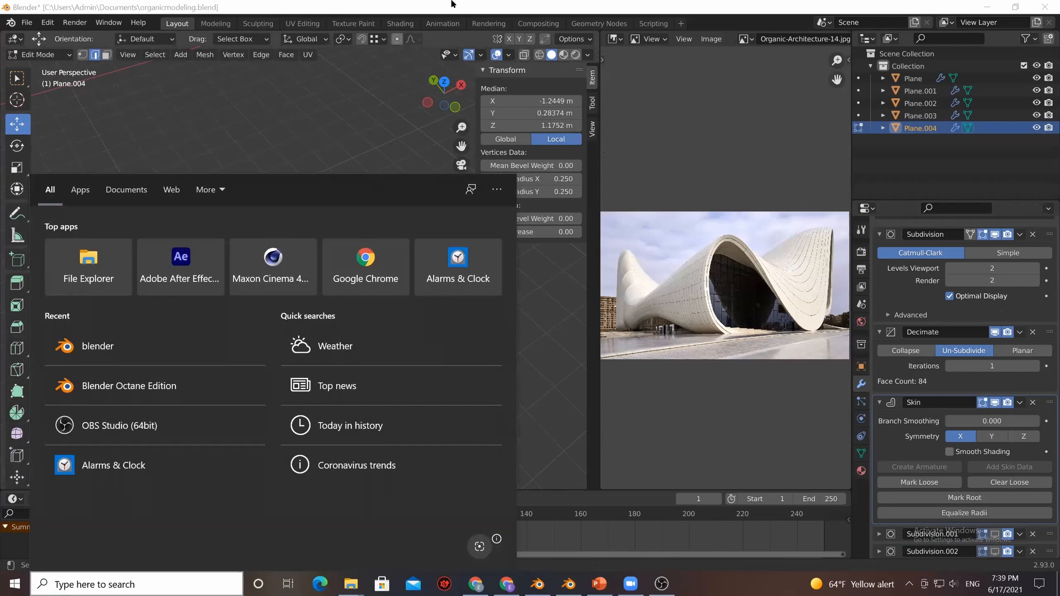
pyautogui.press('super')
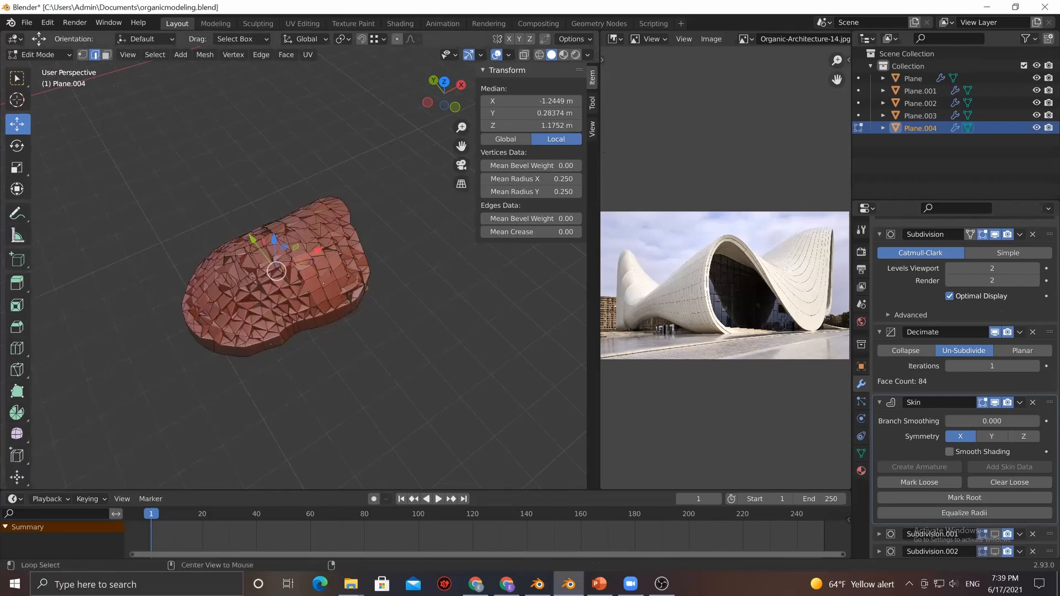
# Try Shrink/Fatten on the selected shell mesh, cancel it and save the file
pyautogui.hotkey('alt', 's')
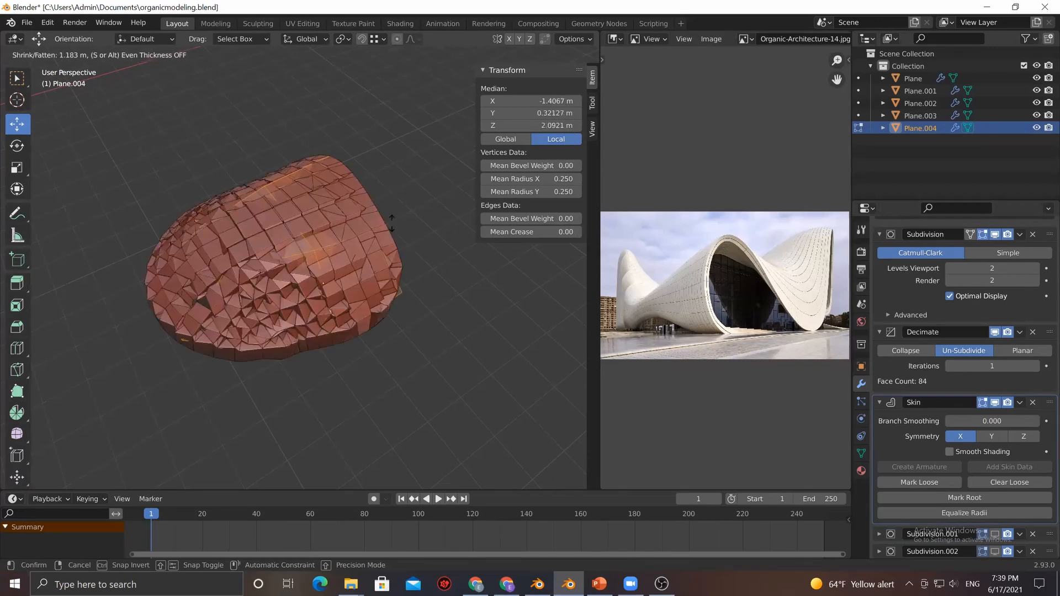
pyautogui.rightClick(394, 218)
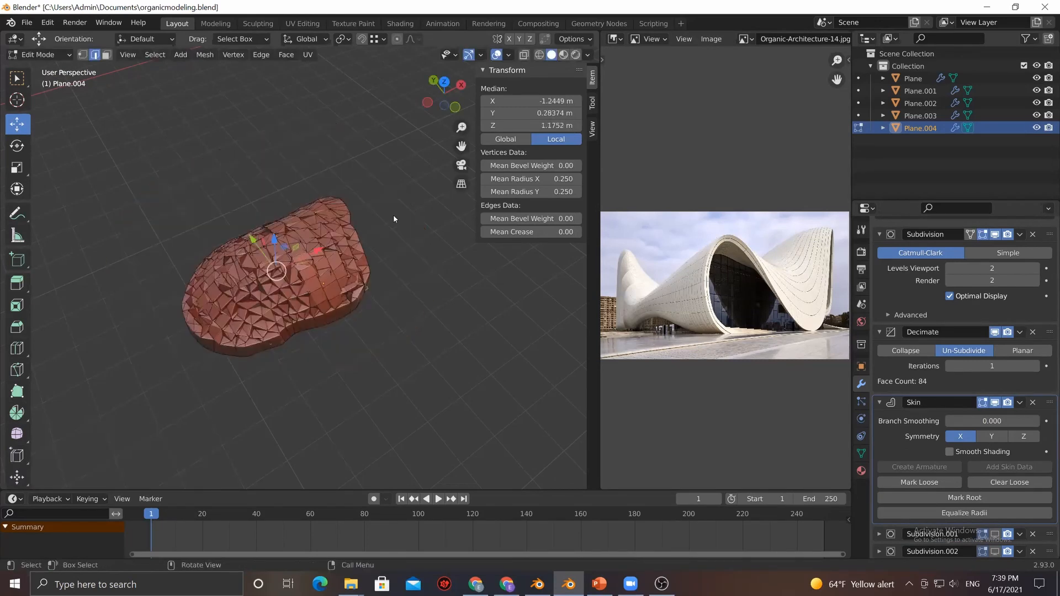
pyautogui.hotkey('ctrl', 's')
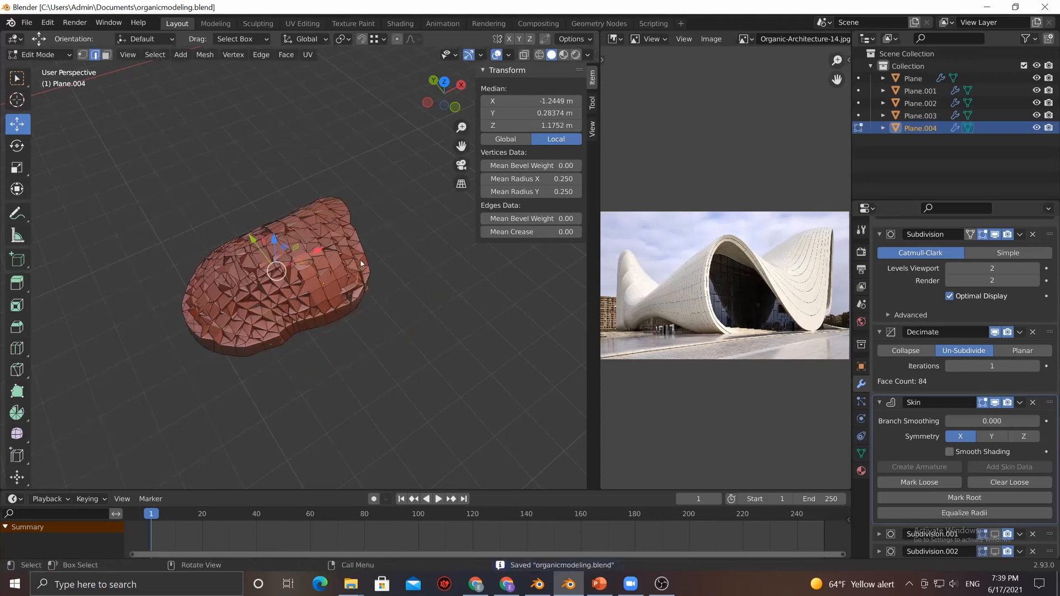
# Search the available commands for "skin" to look up the operation that resizes the skin
pyautogui.hotkey('shift', 's')
pyautogui.press('Escape')
pyautogui.scroll(-1, 367, 267)
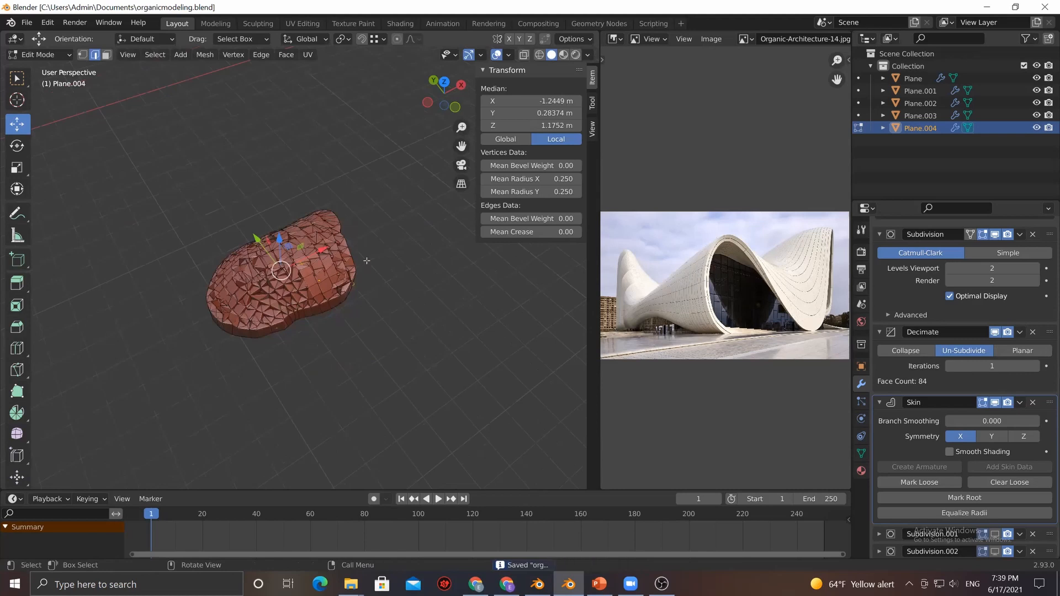
pyautogui.press('F3')
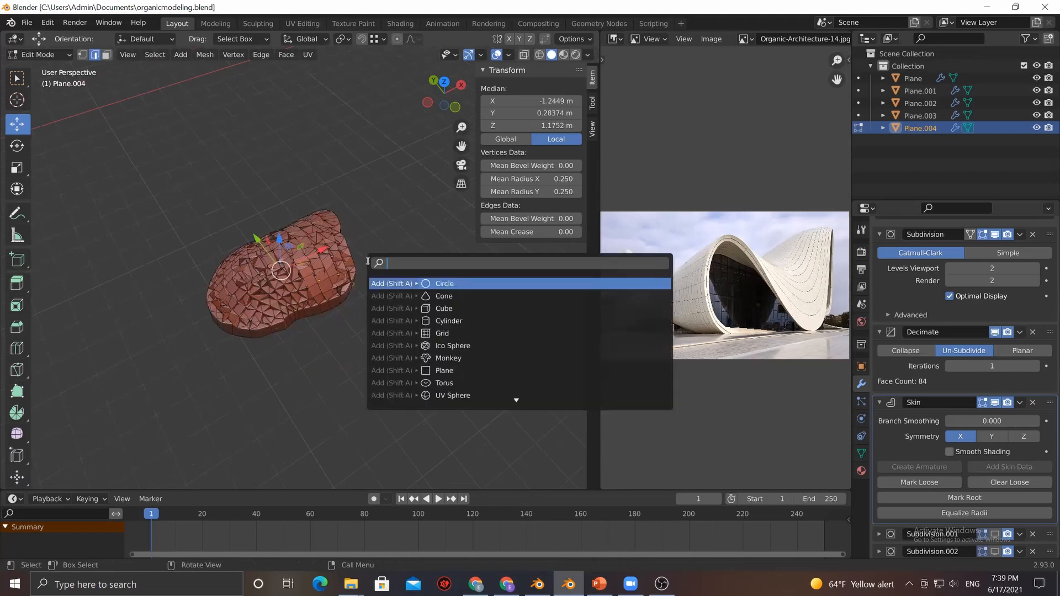
pyautogui.write('skin')
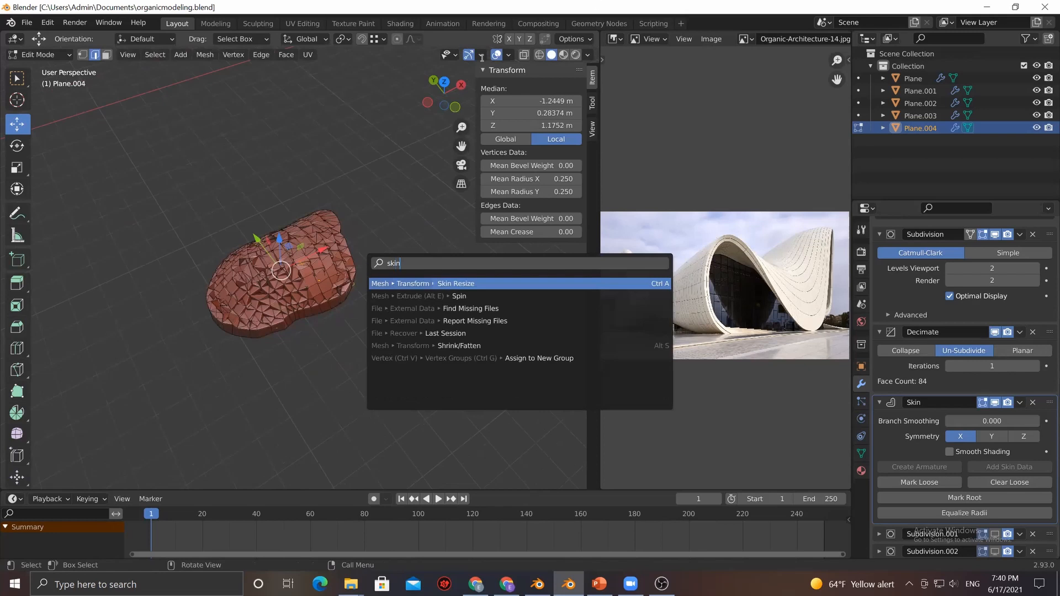
pyautogui.click(382, 154)
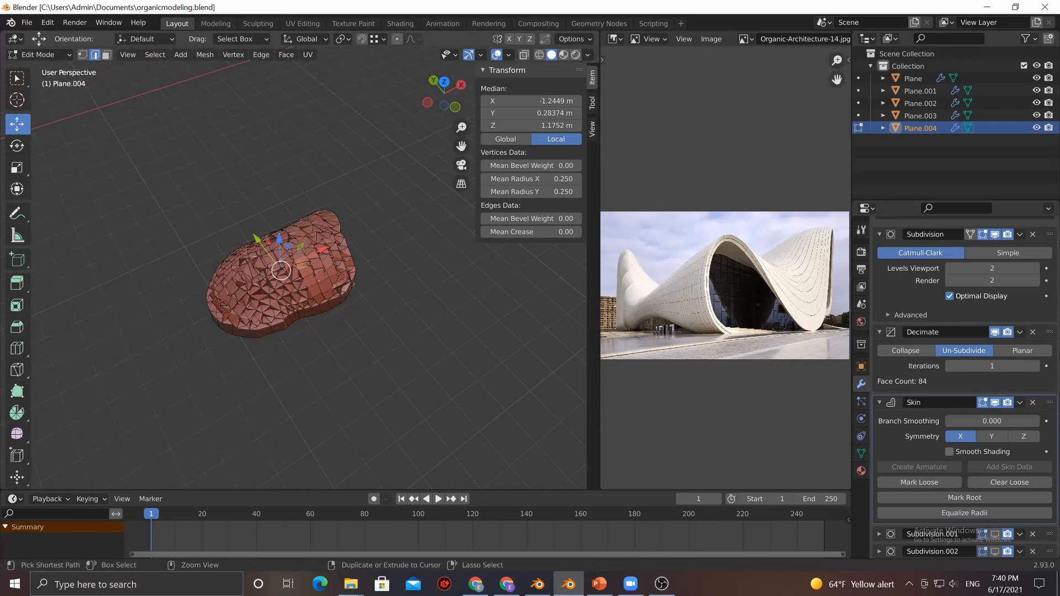
# Thin the selected shell mesh with Skin Resize by a factor of 0.903 and again by 0.347, and return to Object Mode
pyautogui.hotkey('ctrl', 'a')
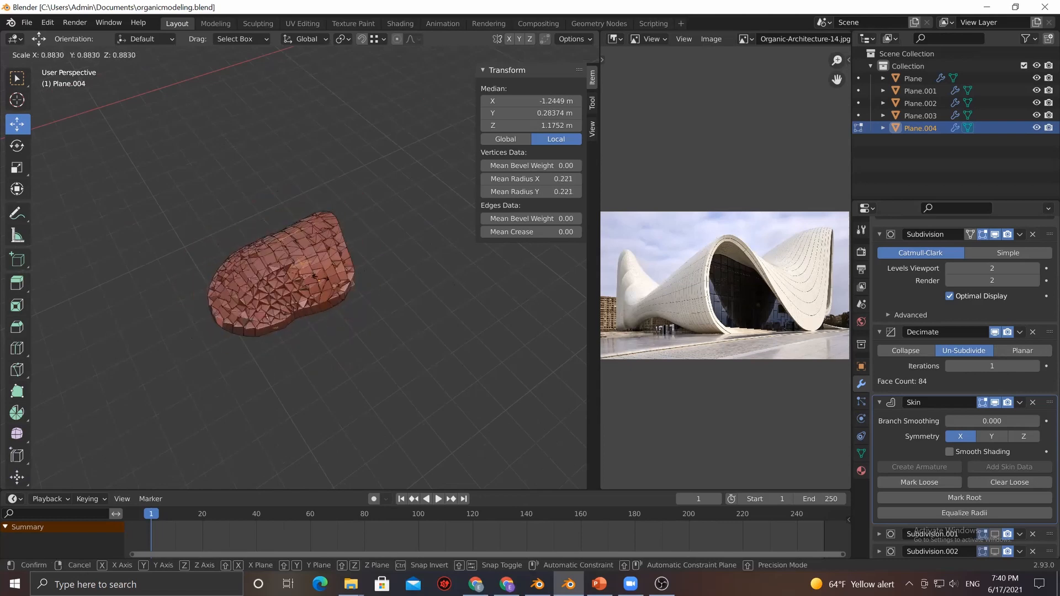
pyautogui.click(315, 279)
pyautogui.scroll(-2, 345, 324)
pyautogui.moveTo(346, 324); pyautogui.dragTo(421, 293, button='middle')
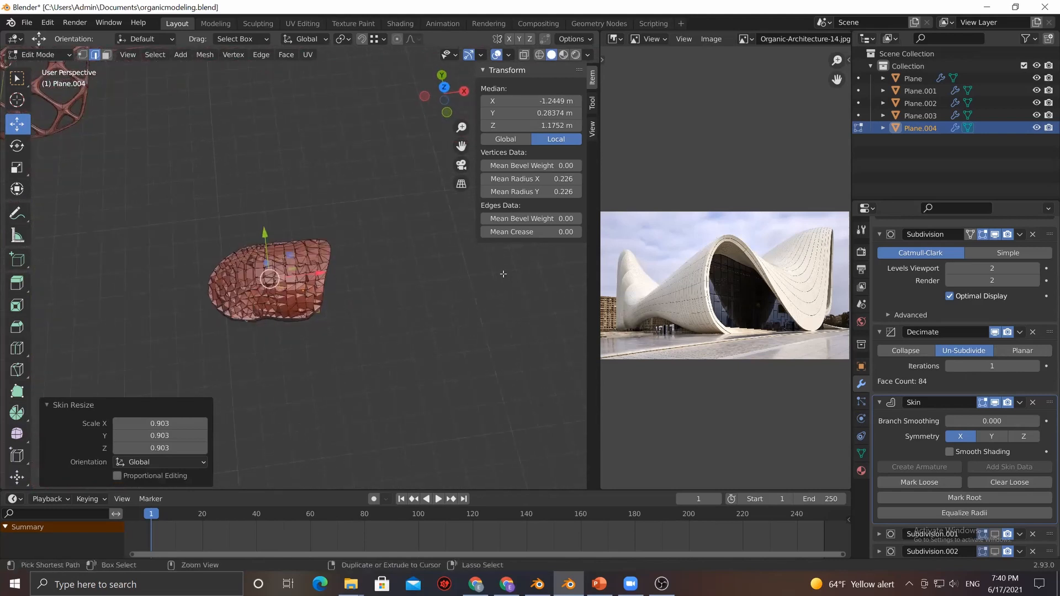
pyautogui.hotkey('ctrl', 'a')
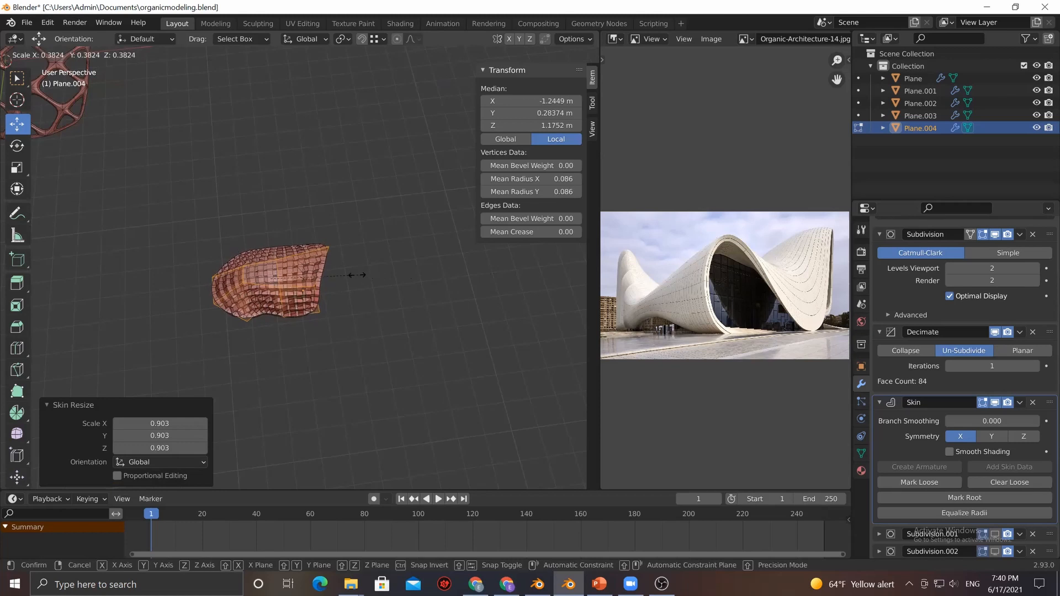
pyautogui.click(337, 316)
pyautogui.scroll(5, 338, 310)
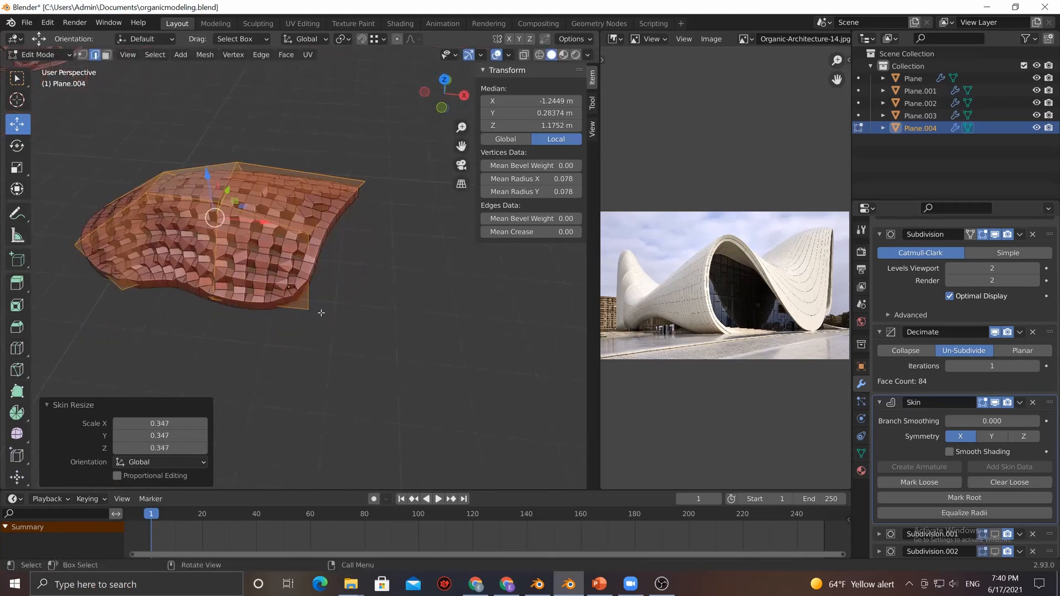
pyautogui.press('Tab')
pyautogui.scroll(-4, 315, 313)
pyautogui.moveTo(316, 313); pyautogui.dragTo(294, 364, button='middle')
pyautogui.scroll(4, 317, 379)
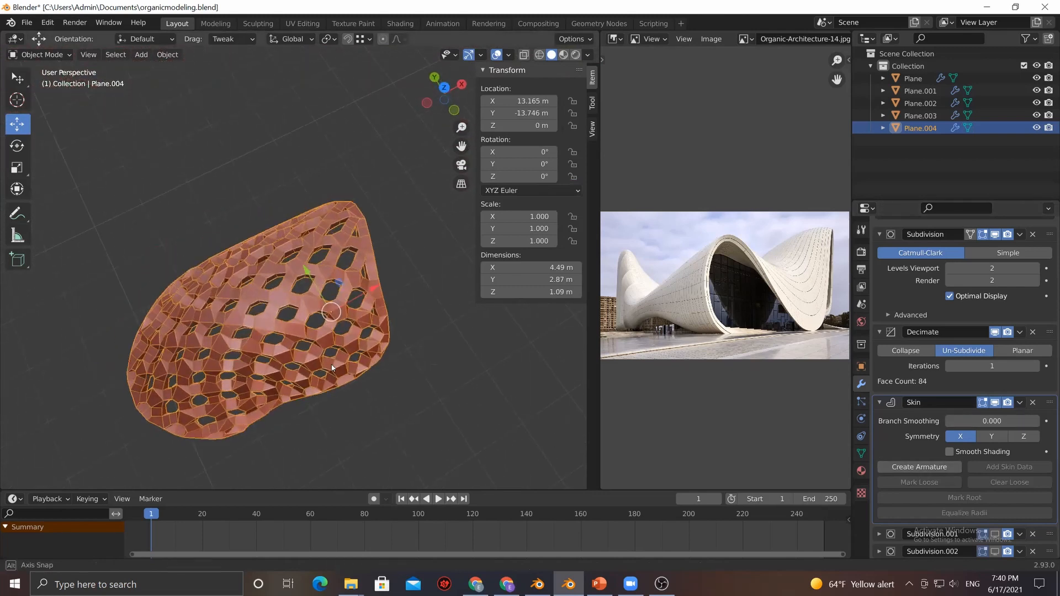
# Scale the shell's faces up in Edit Mode so the lattice measures about 17.7 × 11.7 × 4.15 m, and return to Object Mode
pyautogui.scroll(-4, 304, 351)
pyautogui.press('Tab')
pyautogui.press('3')
pyautogui.press('s')
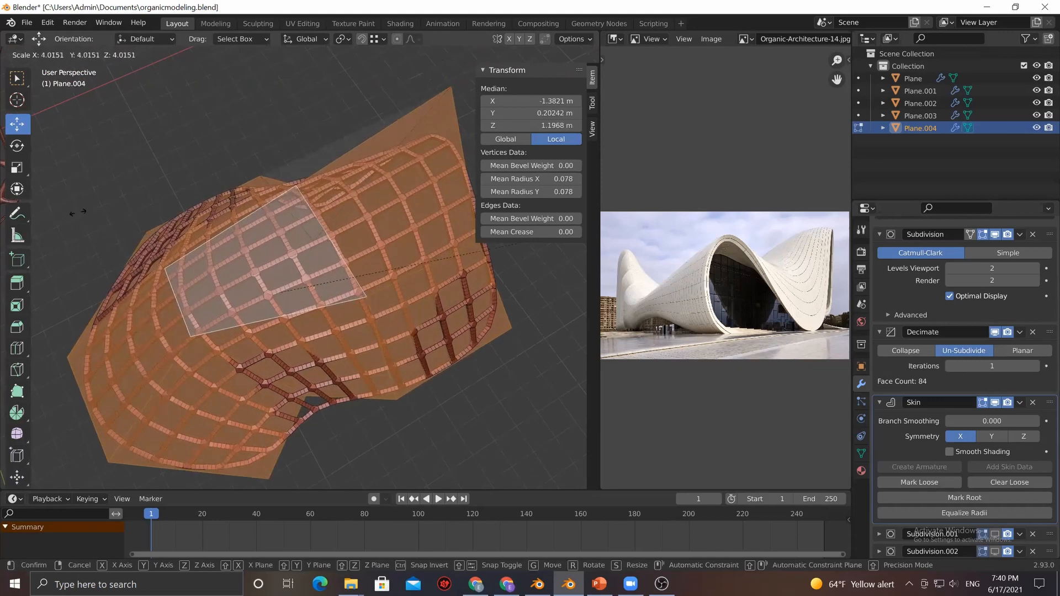
pyautogui.click(143, 262)
pyautogui.press('Tab')
pyautogui.moveTo(144, 263); pyautogui.dragTo(309, 361, button='middle')
pyautogui.click(293, 381)
pyautogui.scroll(4, 276, 270)
pyautogui.moveTo(276, 269); pyautogui.dragTo(199, 346, button='middle')
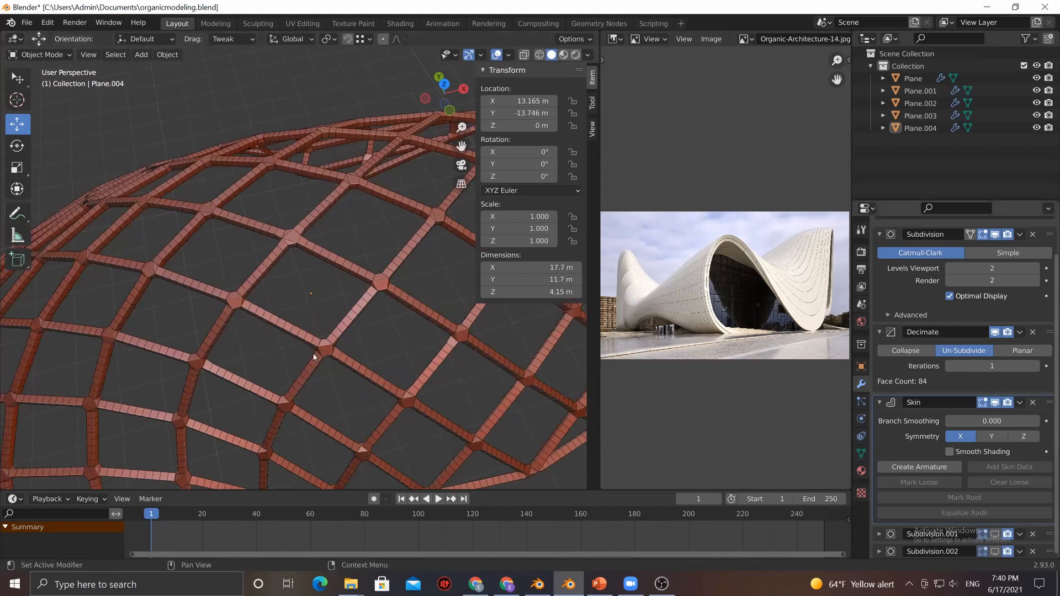
pyautogui.scroll(-3, 269, 366)
pyautogui.moveTo(269, 366); pyautogui.dragTo(205, 378, button='middle')
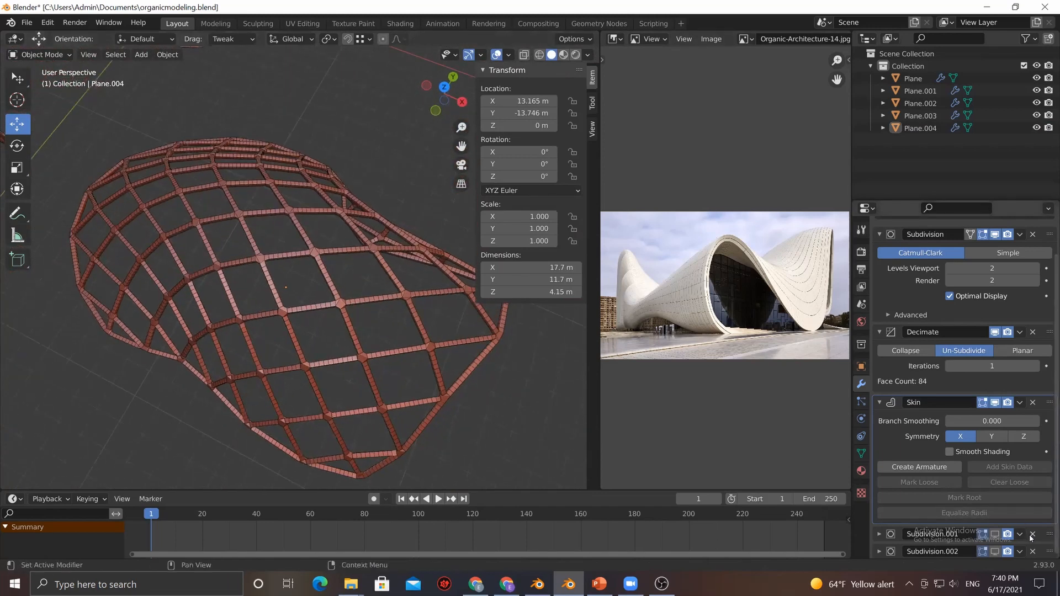
# Remove the Subdivision.001 modifier and enable Subdivision.002 in the viewport
pyautogui.click(1032, 534)
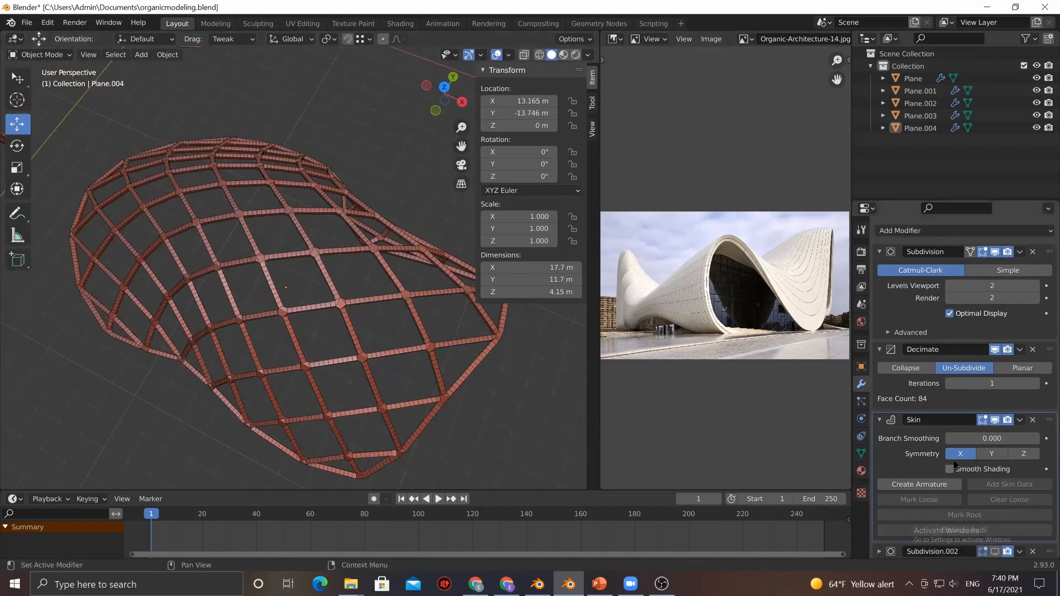
pyautogui.click(879, 420)
pyautogui.click(878, 369)
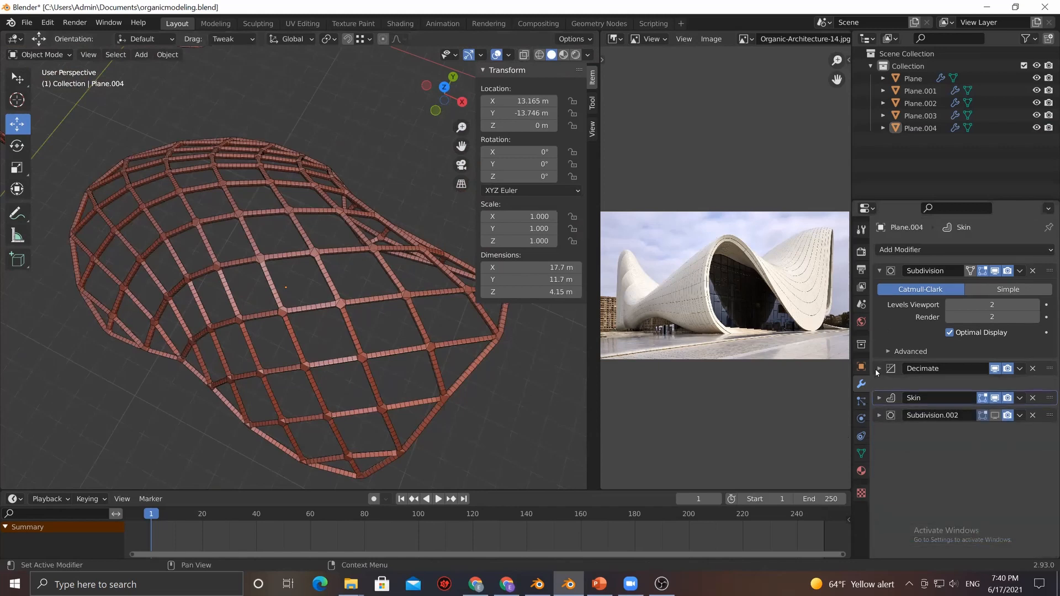
pyautogui.click(995, 403)
pyautogui.moveTo(324, 381); pyautogui.dragTo(182, 364, button='middle')
pyautogui.moveTo(981, 351); pyautogui.dragTo(1026, 404, button='middle')
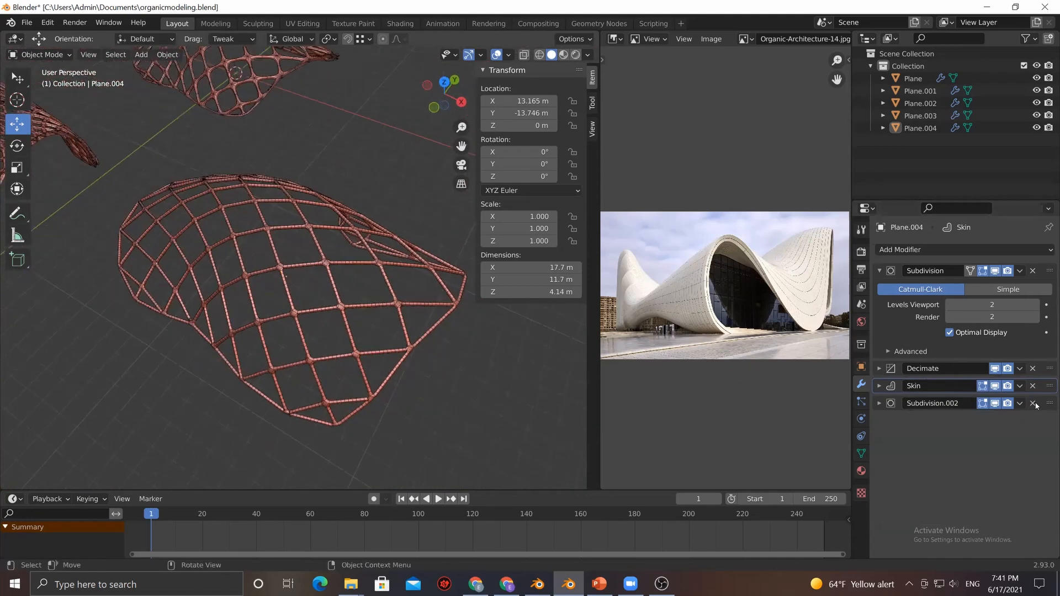
# Switch the shell's Decimate modifier to Collapse with a ratio of 0.6348
pyautogui.click(879, 368)
pyautogui.moveTo(960, 402)
pyautogui.mouseDown()
pyautogui.moveTo(994, 402)
pyautogui.moveTo(961, 402)
pyautogui.mouseUp()
pyautogui.moveTo(304, 391); pyautogui.dragTo(875, 382, button='middle')
pyautogui.hotkey('ctrl', 'z')
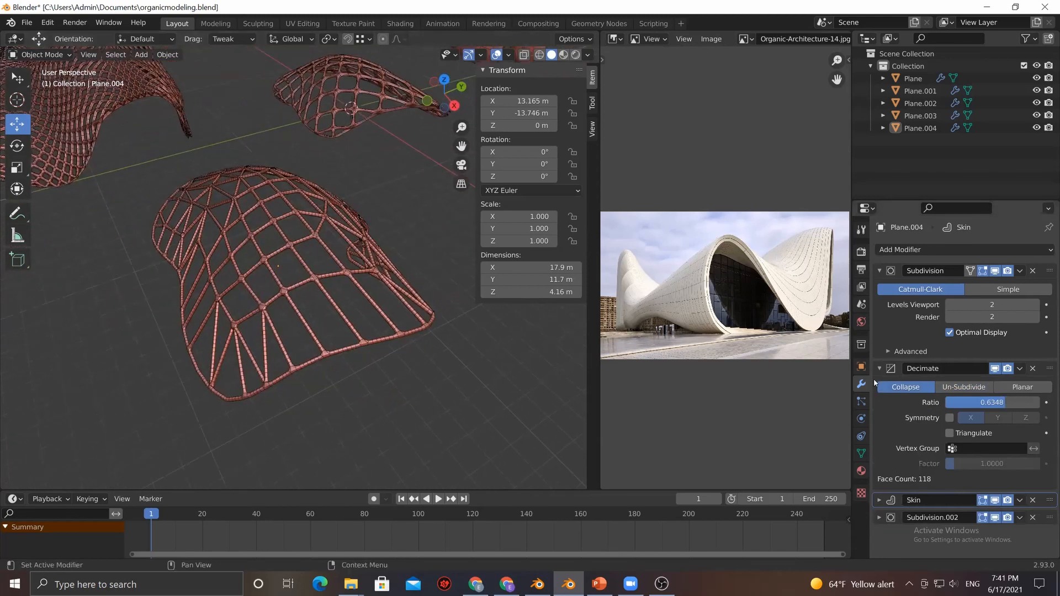
pyautogui.click(879, 369)
# Add a Smooth modifier between Skin and Subdivision.002 with a factor of 1.000
pyautogui.click(879, 270)
pyautogui.click(939, 250)
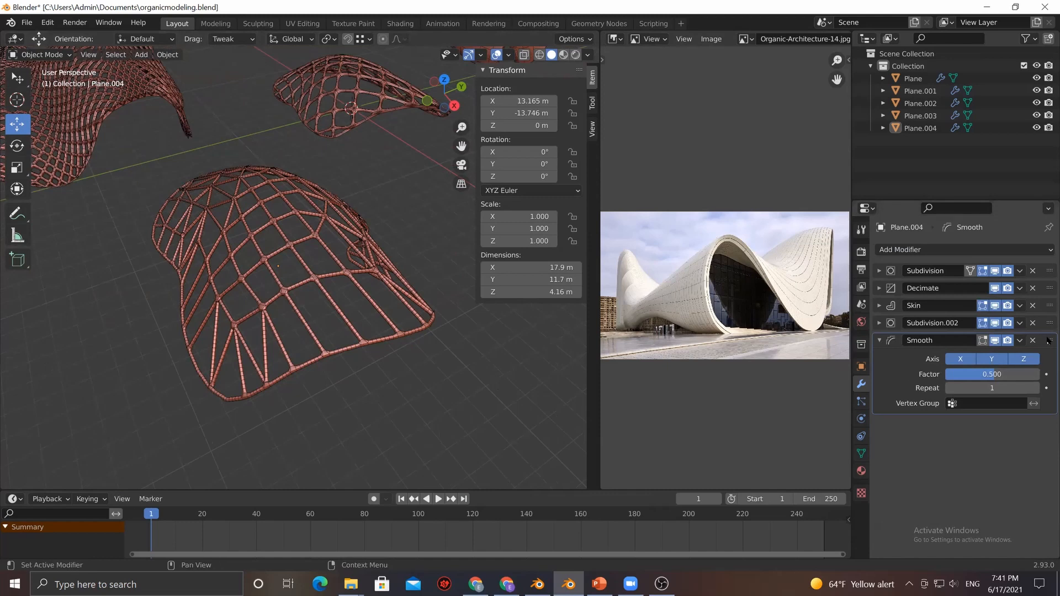
pyautogui.moveTo(1048, 340); pyautogui.dragTo(1048, 322)
pyautogui.moveTo(993, 357)
pyautogui.mouseDown()
pyautogui.moveTo(1028, 357)
pyautogui.moveTo(983, 357)
pyautogui.mouseUp()
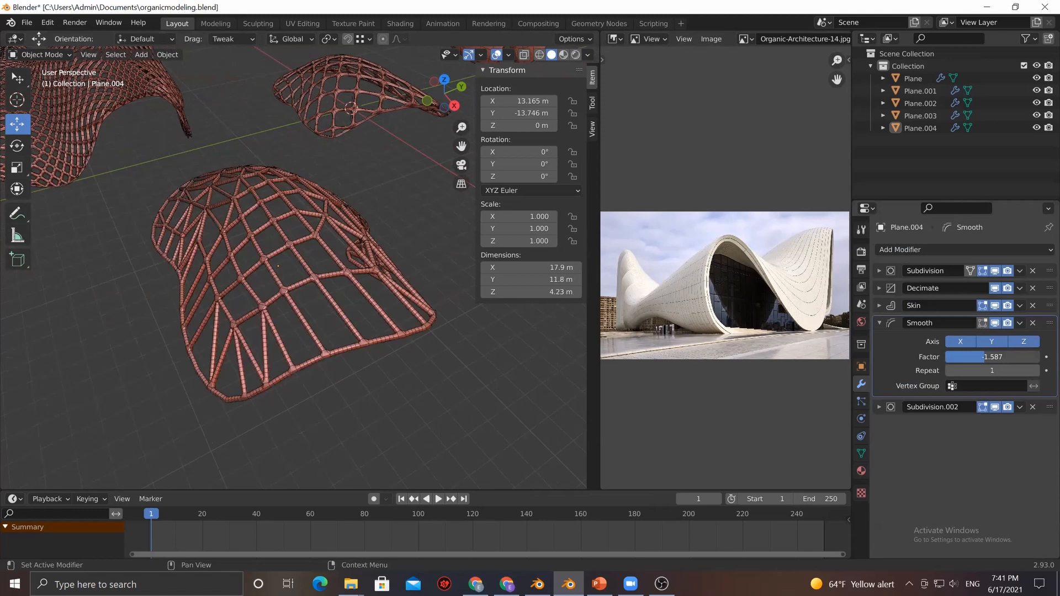
pyautogui.press('Return')
# Try a Repeat value of 10 on the Smooth modifier and inspect the lattice joints
pyautogui.doubleClick(1007, 371)
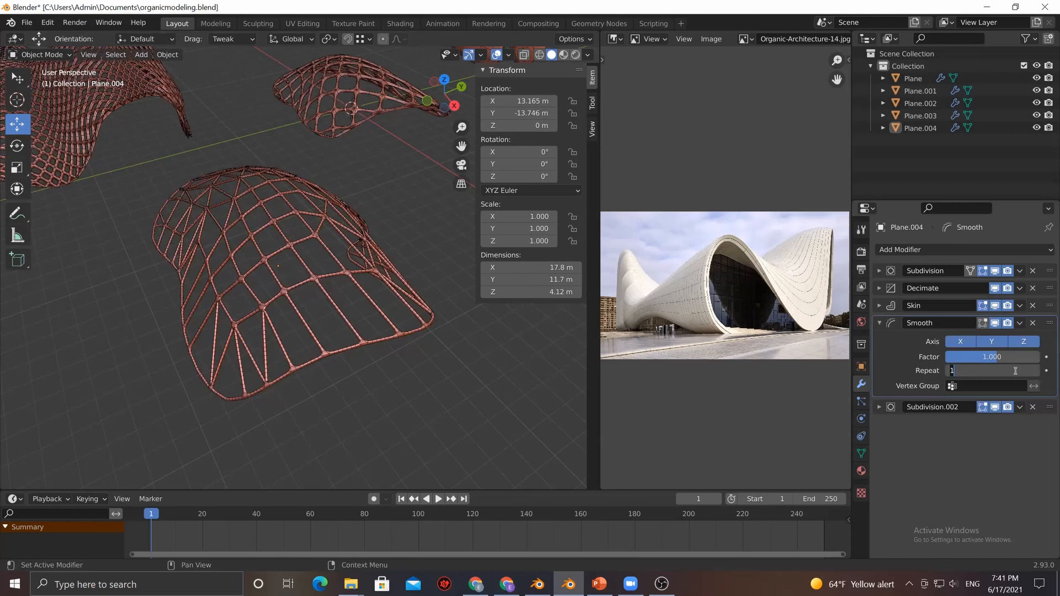
pyautogui.press('Return')
pyautogui.scroll(6, 265, 334)
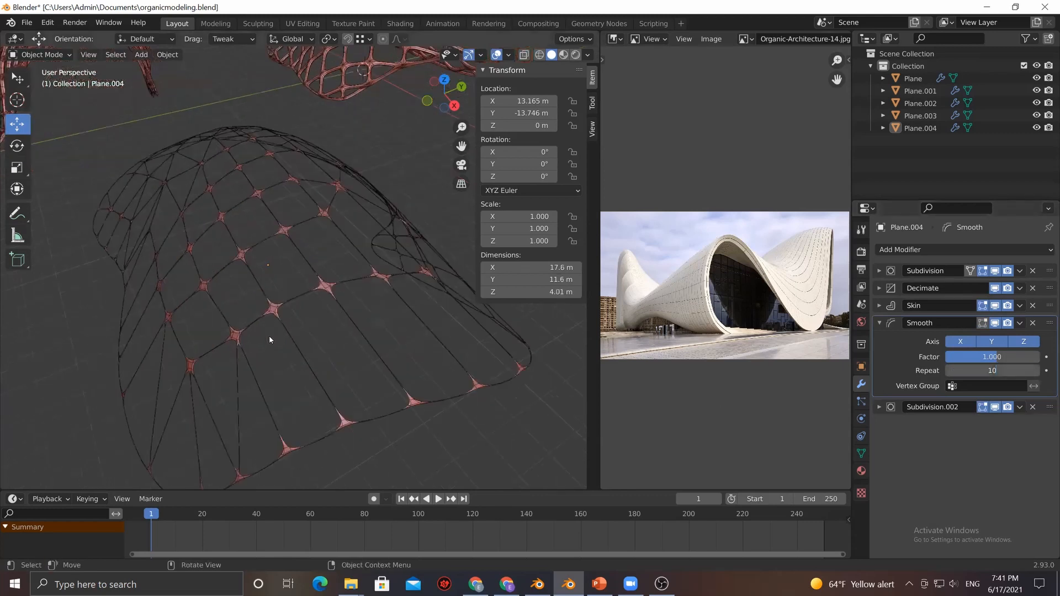
pyautogui.moveTo(282, 358); pyautogui.dragTo(1014, 366, button='middle')
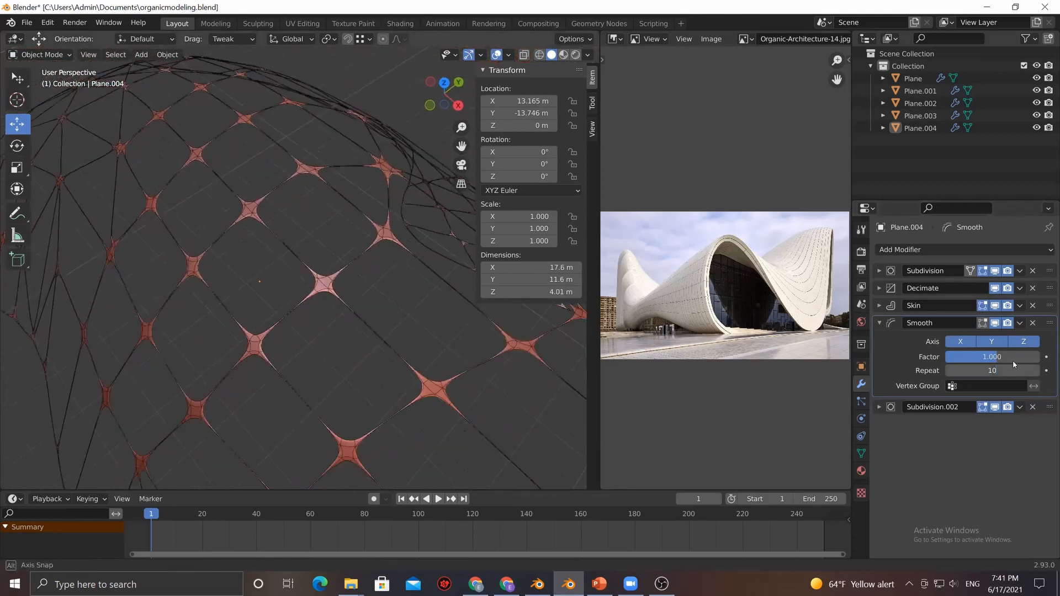
pyautogui.scroll(-4, 293, 267)
# Set the Smooth modifier's Repeat to 5 and move the modifier above Skin in the stack
pyautogui.click(1004, 367)
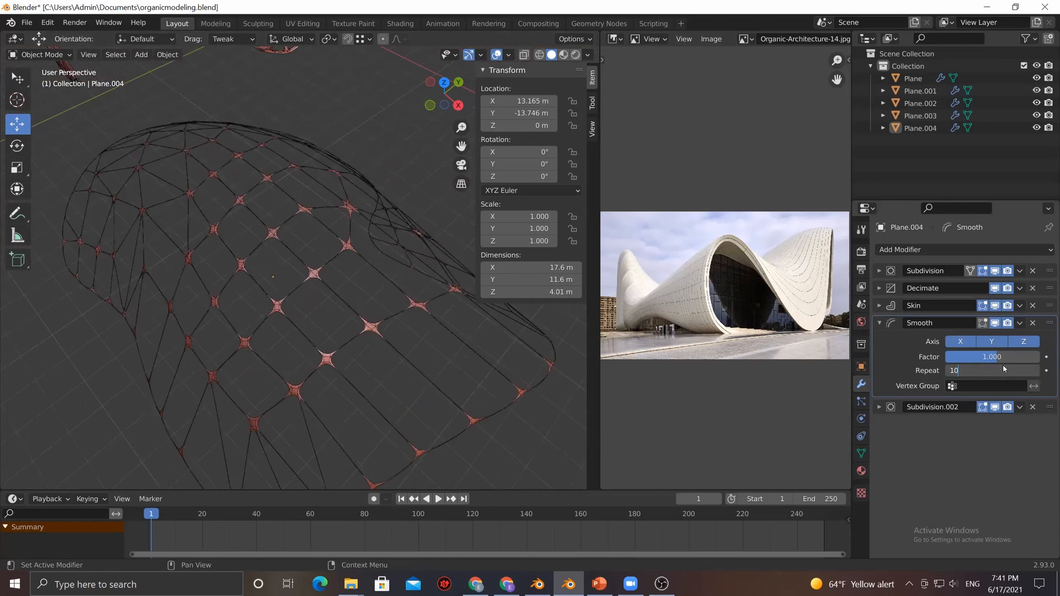
pyautogui.press('Return')
pyautogui.click(1011, 367)
pyautogui.write('5')
pyautogui.press('Return')
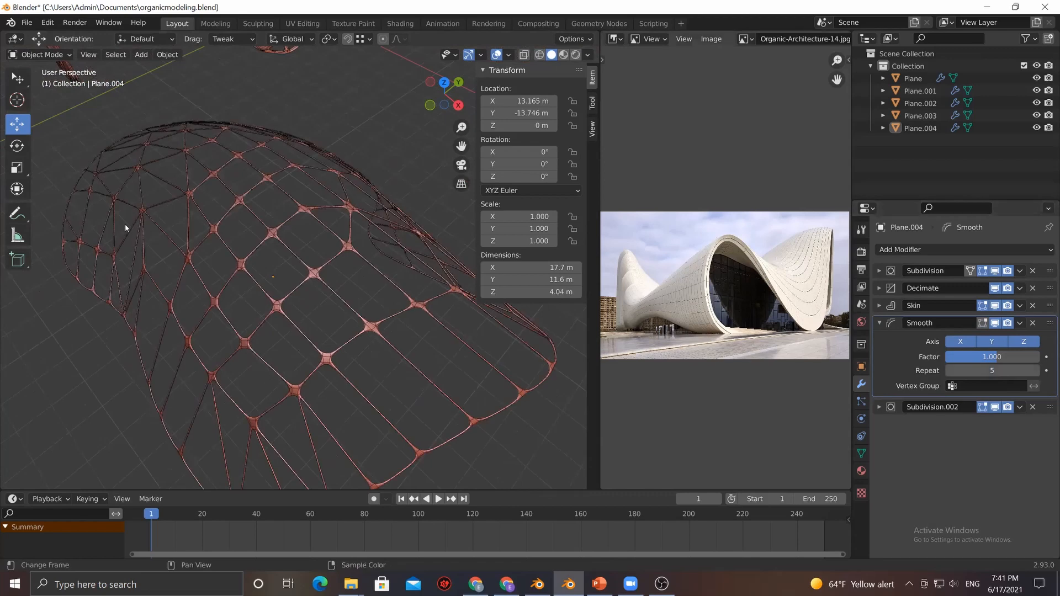
pyautogui.moveTo(1049, 323); pyautogui.dragTo(1049, 309)
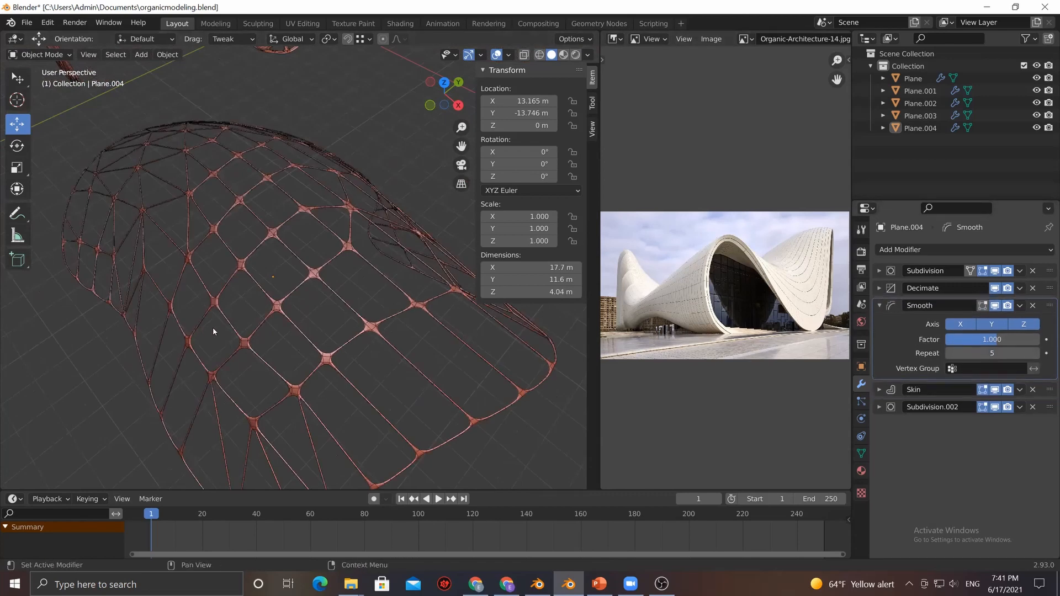
pyautogui.moveTo(213, 327); pyautogui.dragTo(474, 295, button='middle')
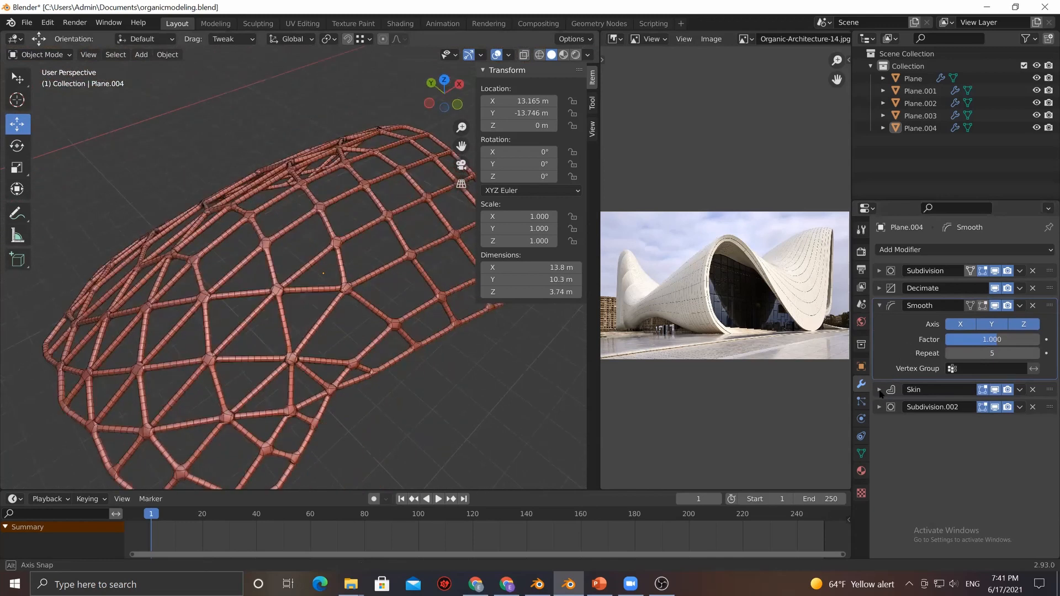
# Raise the Skin modifier's Branch Smoothing to about 0.609 and check the lattice joints up close
pyautogui.click(879, 389)
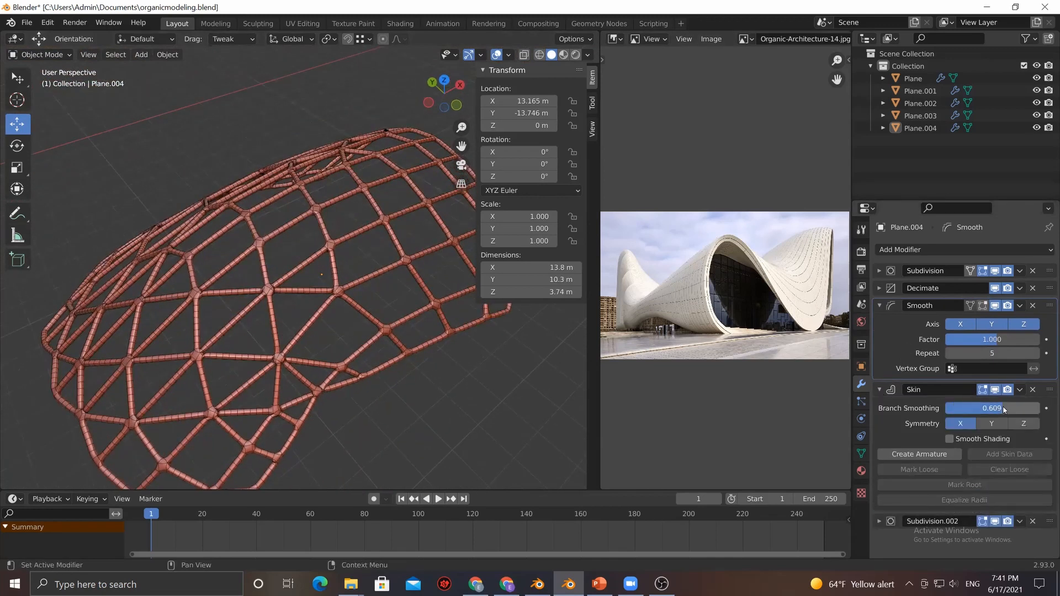
pyautogui.scroll(-4, 303, 343)
pyautogui.moveTo(303, 309); pyautogui.dragTo(282, 293, button='middle')
pyautogui.scroll(3, 299, 327)
pyautogui.scroll(3, 299, 327)
pyautogui.click(879, 305)
pyautogui.click(880, 323)
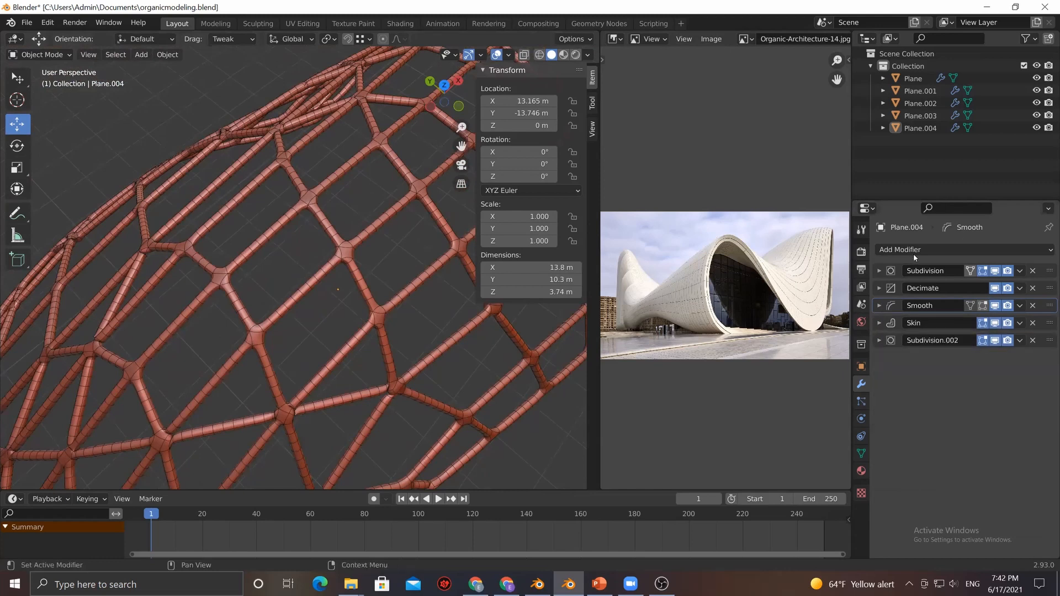
# Add a second Decimate modifier to the shell, set to Un-Subdivide with 1 iteration
pyautogui.click(913, 250)
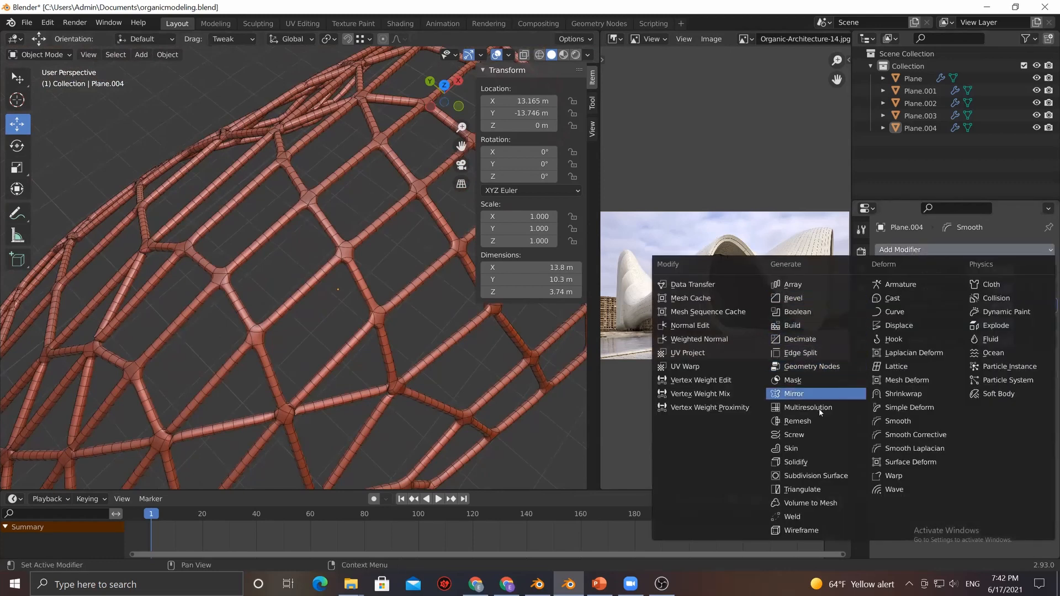
pyautogui.click(814, 345)
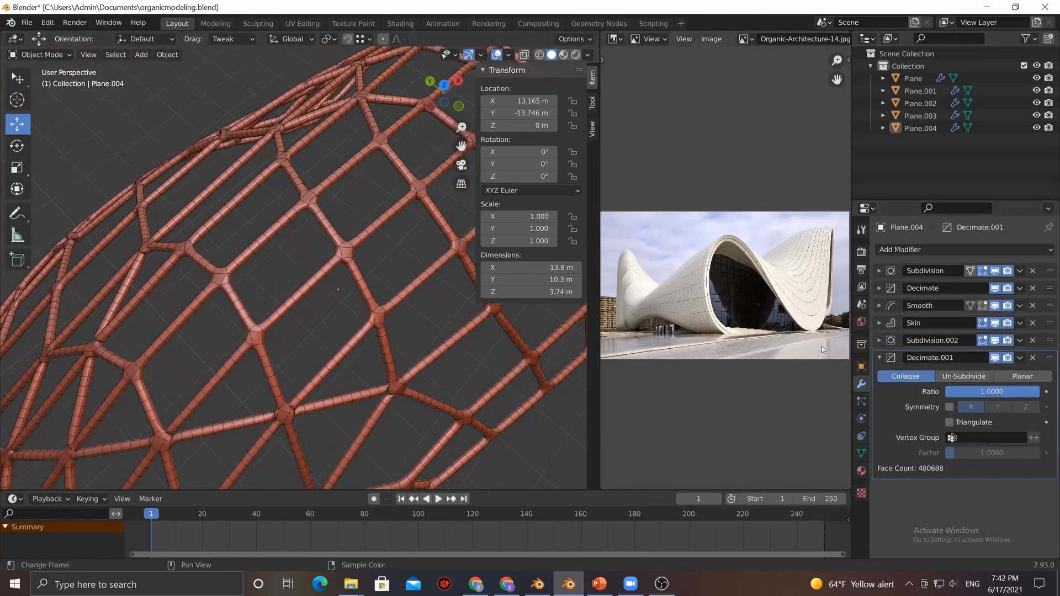
pyautogui.click(960, 381)
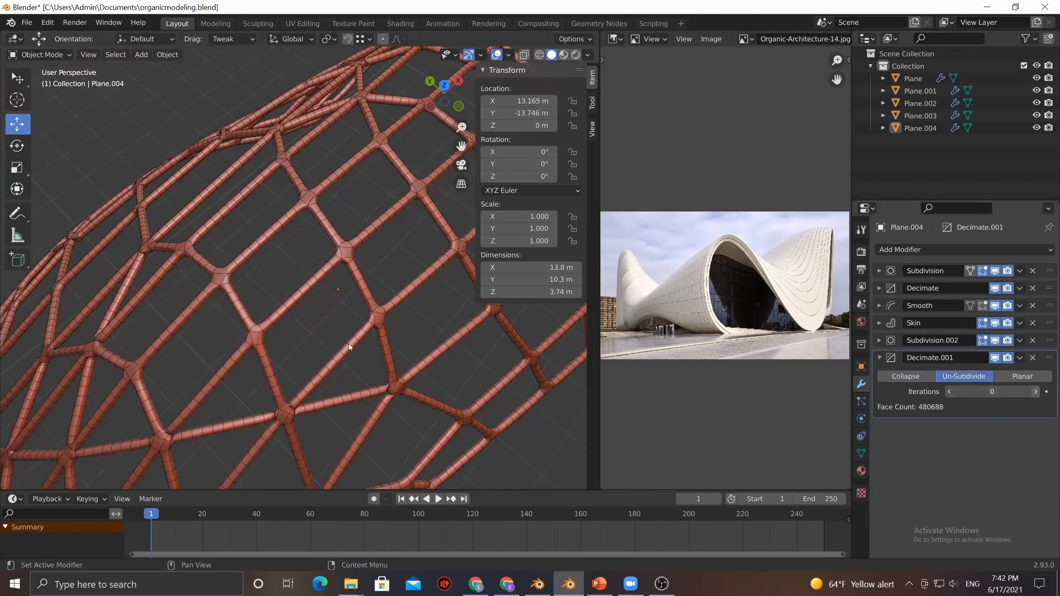
pyautogui.scroll(-3, 309, 338)
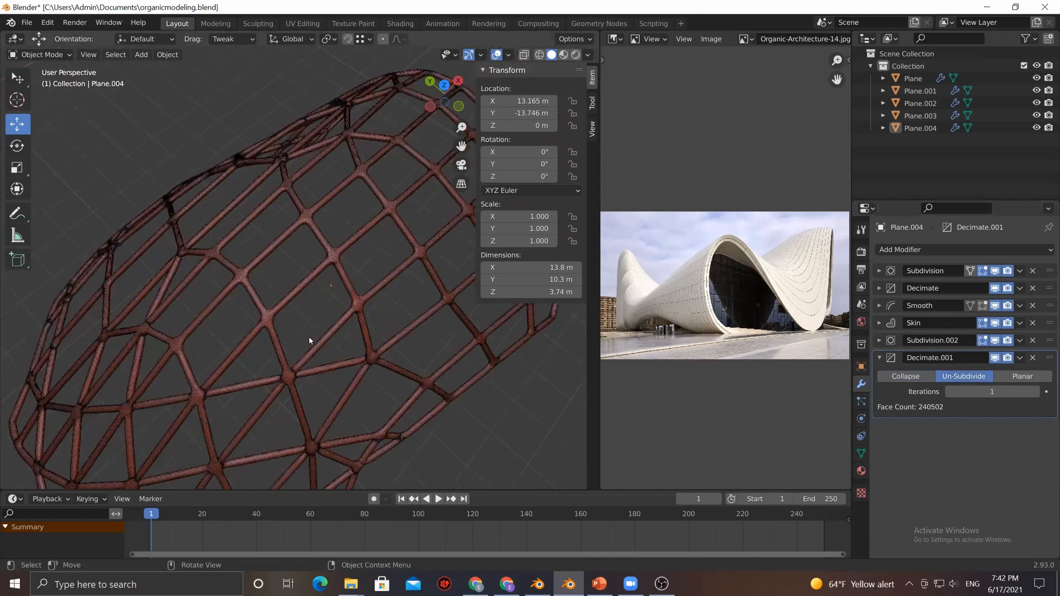
pyautogui.scroll(5, 309, 338)
pyautogui.scroll(2, 310, 338)
# Move the second Decimate modifier between Skin and Subdivision.002 and inspect the lattice
pyautogui.moveTo(1048, 361); pyautogui.dragTo(1048, 343)
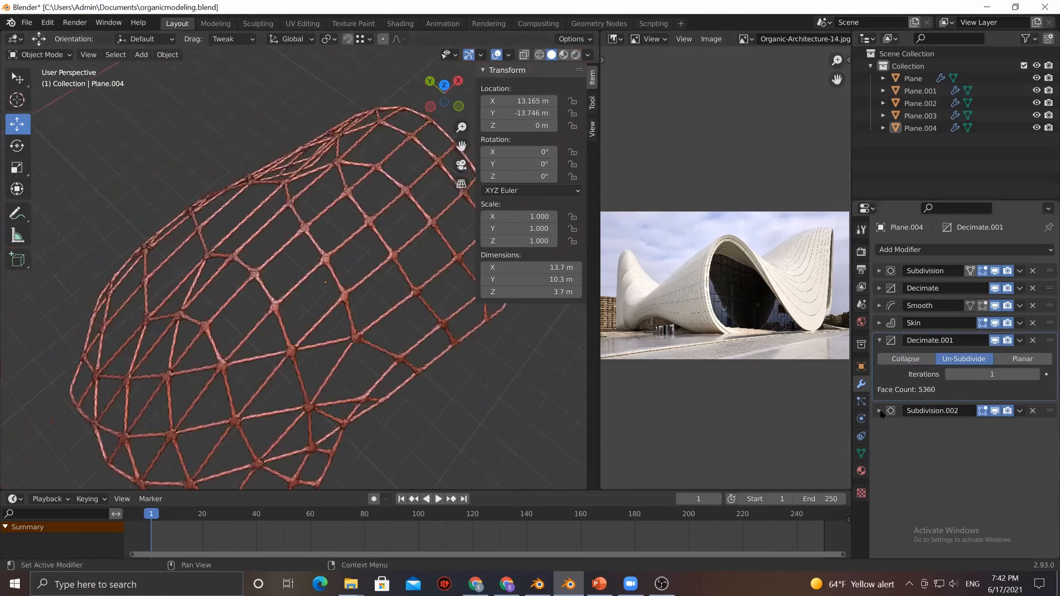
pyautogui.scroll(5, 265, 342)
pyautogui.moveTo(267, 352); pyautogui.dragTo(919, 251, button='middle')
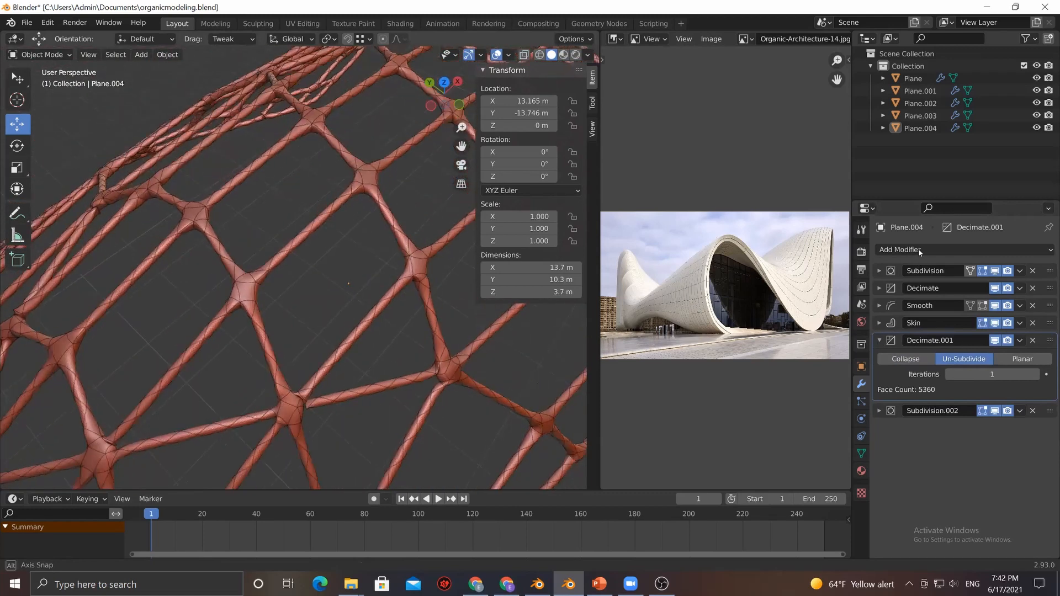
pyautogui.click(919, 250)
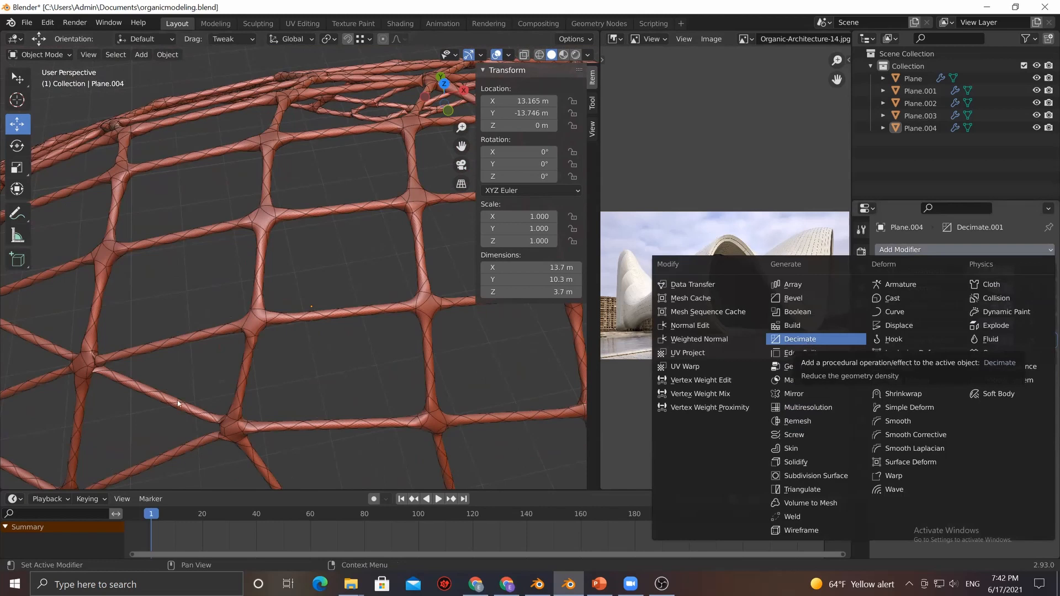
pyautogui.scroll(-5, 382, 349)
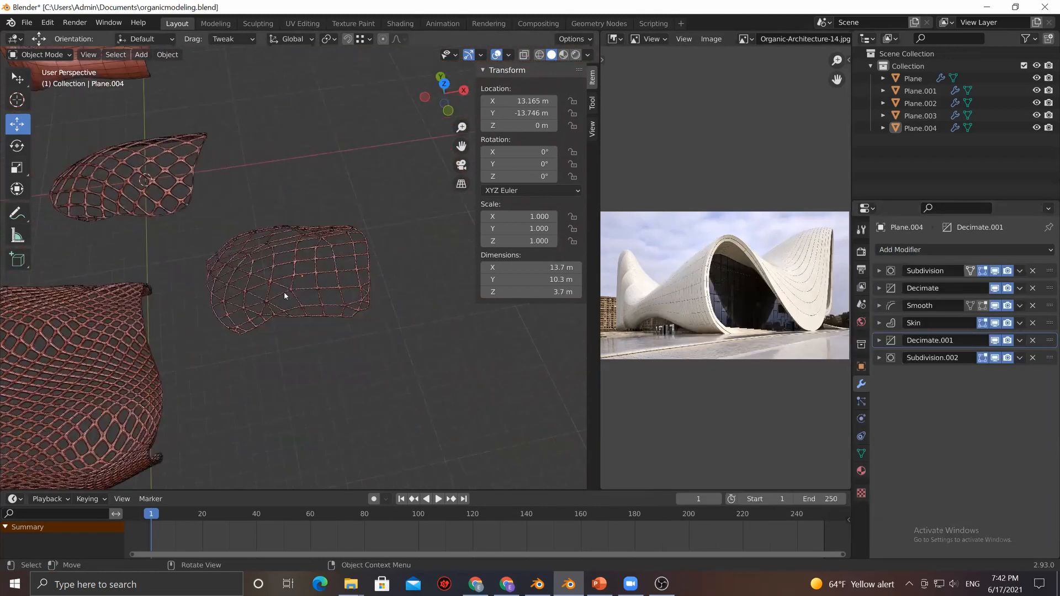
# Move the Plane.004 lattice shell beside the other small lattice shell, to about X -18.1 m, Y 1.28 m
pyautogui.scroll(-1, 284, 296)
pyautogui.click(306, 238)
pyautogui.press('w')
pyautogui.moveTo(313, 308); pyautogui.dragTo(321, 260, button='middle')
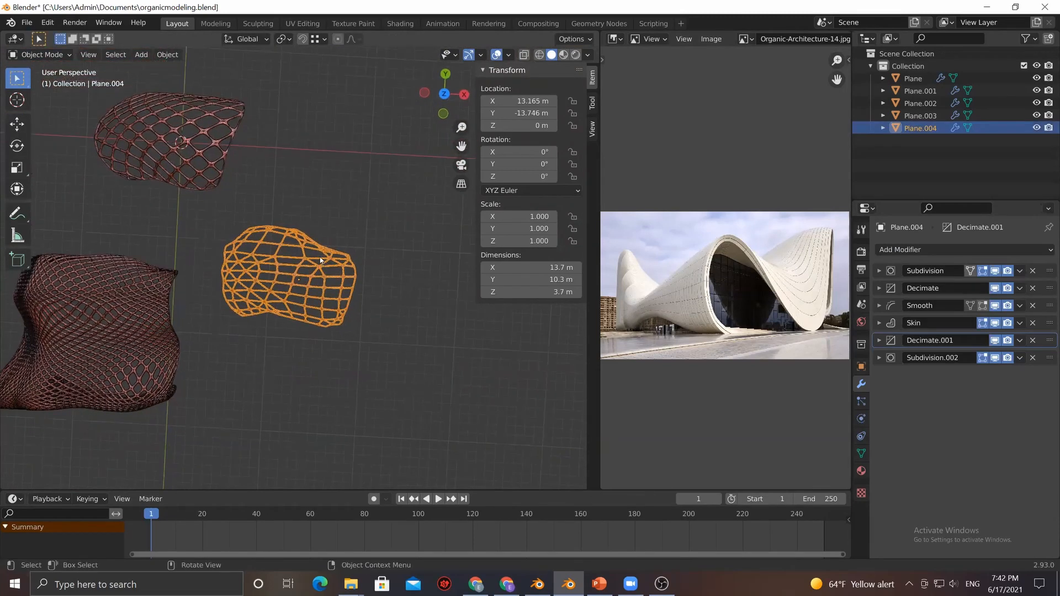
pyautogui.click(18, 122)
pyautogui.moveTo(322, 258); pyautogui.dragTo(34, 99)
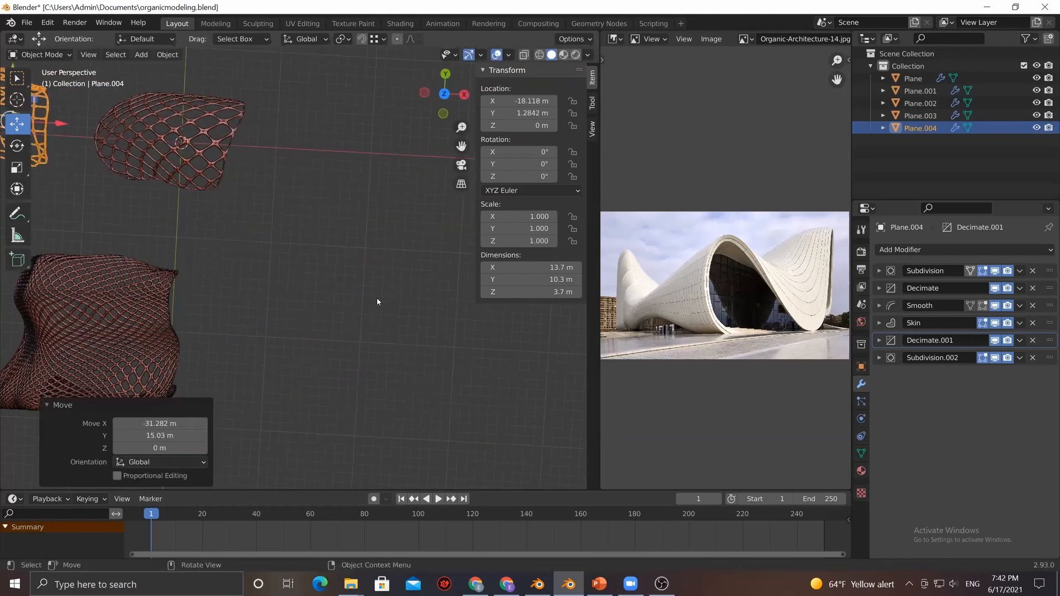
# Duplicate the Plane.002 lattice shell and move the copy about 27.9 m along the X axis
pyautogui.moveTo(314, 312); pyautogui.dragTo(269, 374, button='middle')
pyautogui.click(233, 348)
pyautogui.click(243, 259)
pyautogui.moveTo(243, 260)
pyautogui.mouseDown(button='middle')
pyautogui.moveTo(286, 397)
pyautogui.moveTo(227, 268)
pyautogui.moveTo(236, 252)
pyautogui.moveTo(257, 271)
pyautogui.mouseUp(button='middle')
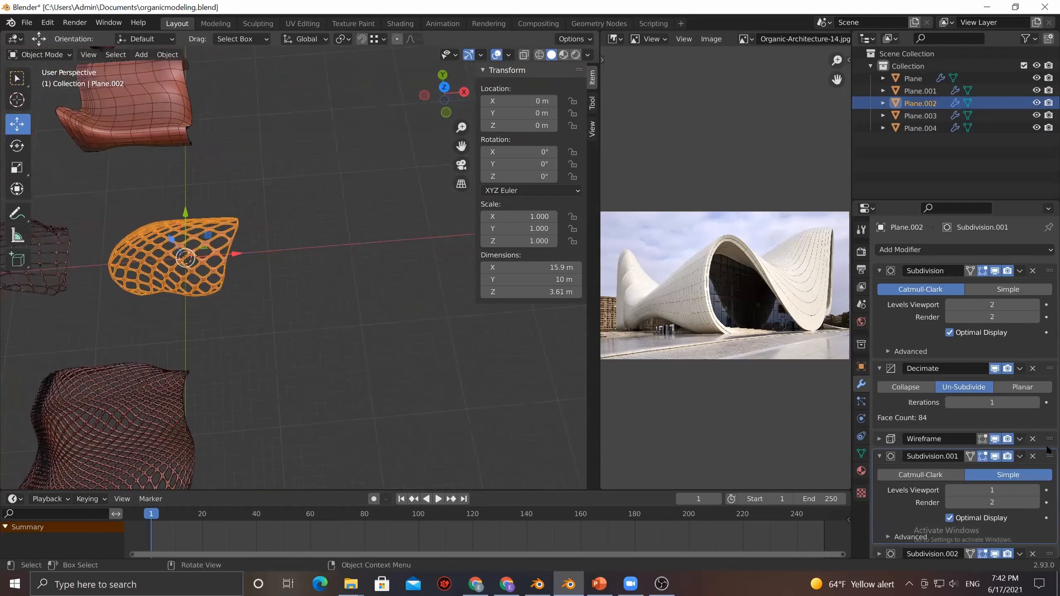
pyautogui.hotkey('shift', 'd')
pyautogui.press('Escape')
pyautogui.moveTo(237, 254); pyautogui.dragTo(465, 235)
# Remove the copy's Wireframe, Decimate, Subdivision and Subdivision.001 modifiers, and set the remaining Subdivision.002 to level 2
pyautogui.click(1033, 439)
pyautogui.click(1032, 368)
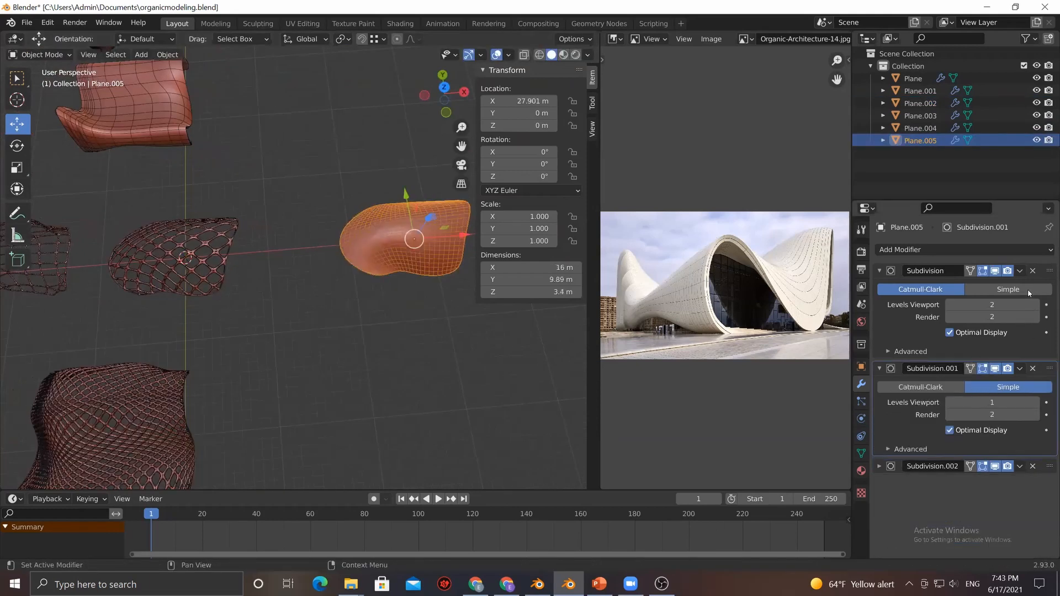
pyautogui.click(1032, 369)
pyautogui.click(1033, 271)
pyautogui.click(1032, 270)
pyautogui.moveTo(387, 319); pyautogui.dragTo(314, 312, button='middle')
pyautogui.hotkey('ctrl', '2')
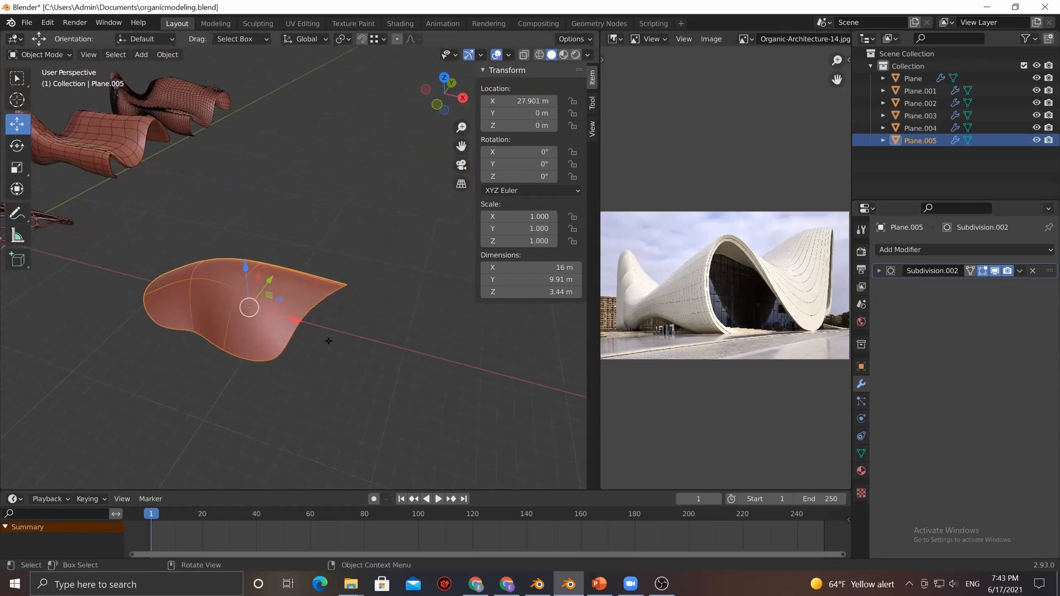
# Extrude the raised edge at the shell's open end outward and down by about 3.38 m
pyautogui.press('Tab')
pyautogui.press('2')
pyautogui.hotkey('alt', 'a')
pyautogui.click(323, 305)
pyautogui.moveTo(329, 356); pyautogui.dragTo(308, 288, button='middle')
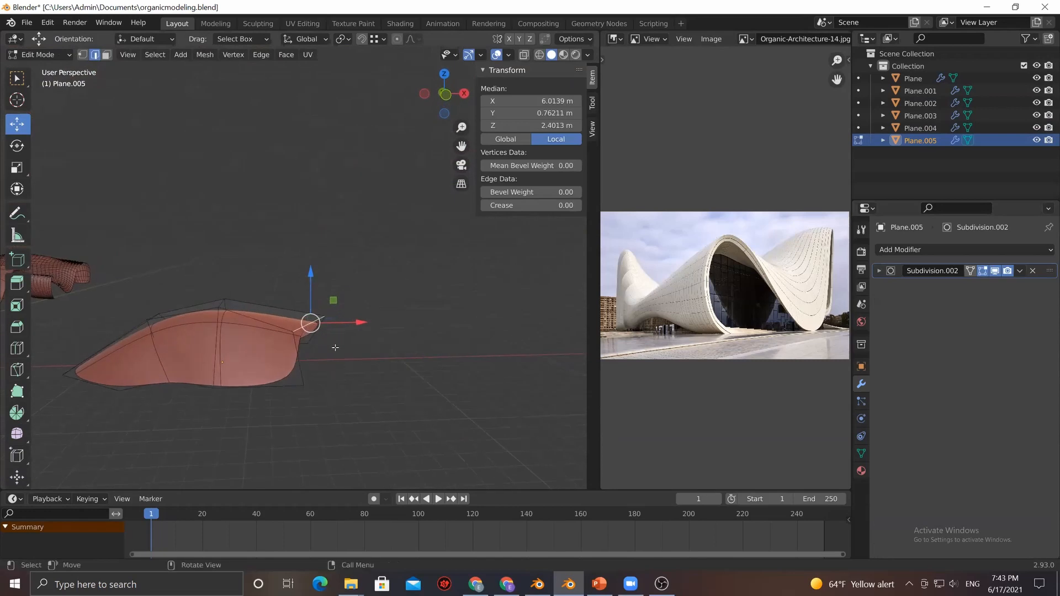
pyautogui.press('e')
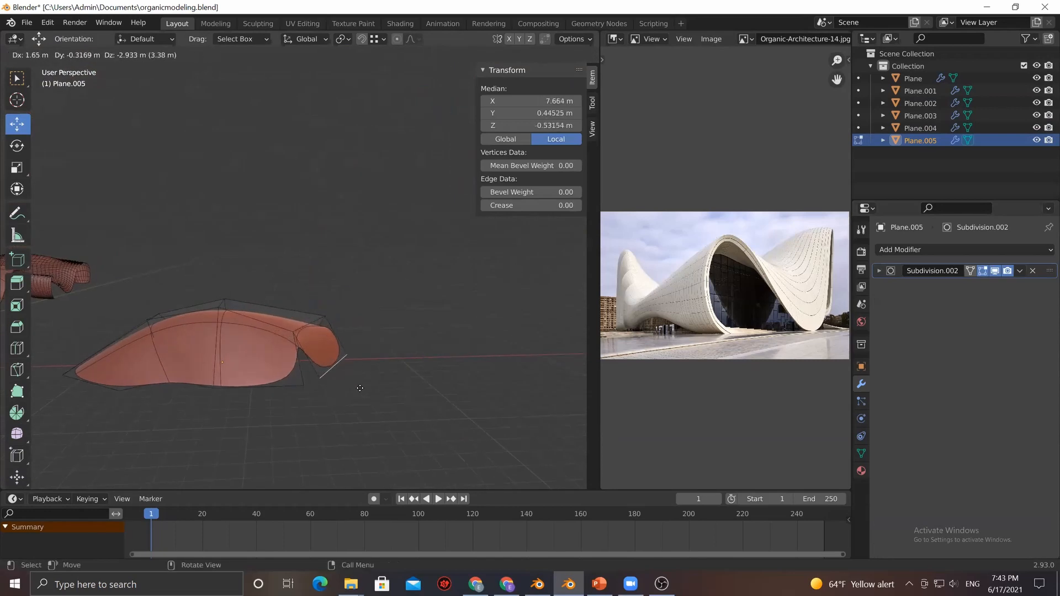
pyautogui.click(361, 387)
# Select the extruded edge's lower vertex and the neighbouring base corner vertex of the shell
pyautogui.press('1')
pyautogui.click(323, 381)
pyautogui.keyDown('shift'); pyautogui.click(309, 391); pyautogui.keyUp('shift')
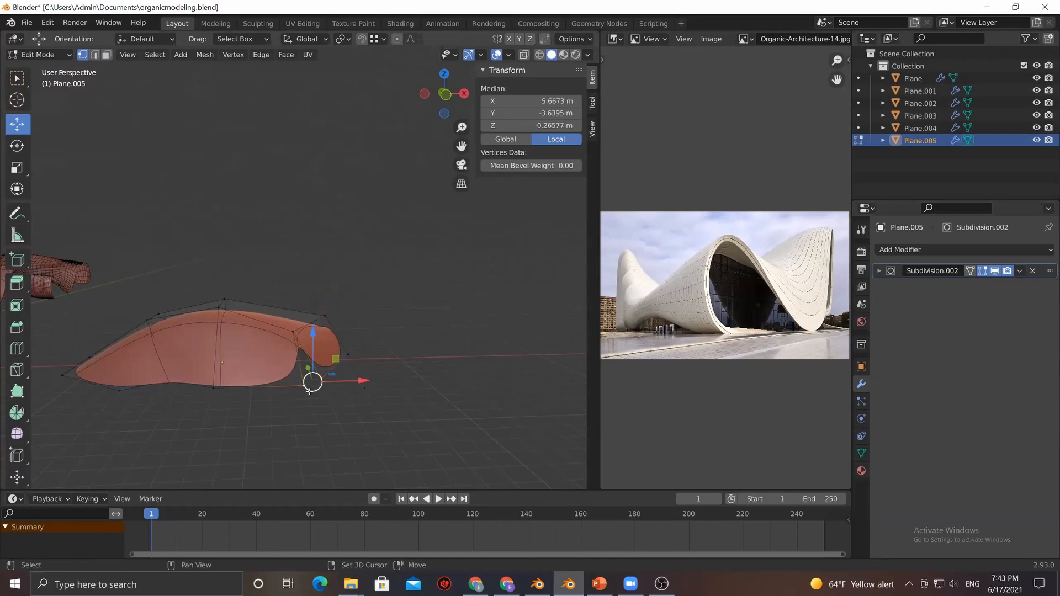
pyautogui.moveTo(373, 368)
pyautogui.mouseDown(button='middle')
pyautogui.moveTo(320, 426)
pyautogui.moveTo(335, 428)
pyautogui.moveTo(255, 425)
pyautogui.moveTo(289, 426)
pyautogui.moveTo(60, 222)
pyautogui.moveTo(50, 89)
pyautogui.moveTo(89, 109)
pyautogui.mouseUp(button='middle')
pyautogui.click(17, 78)
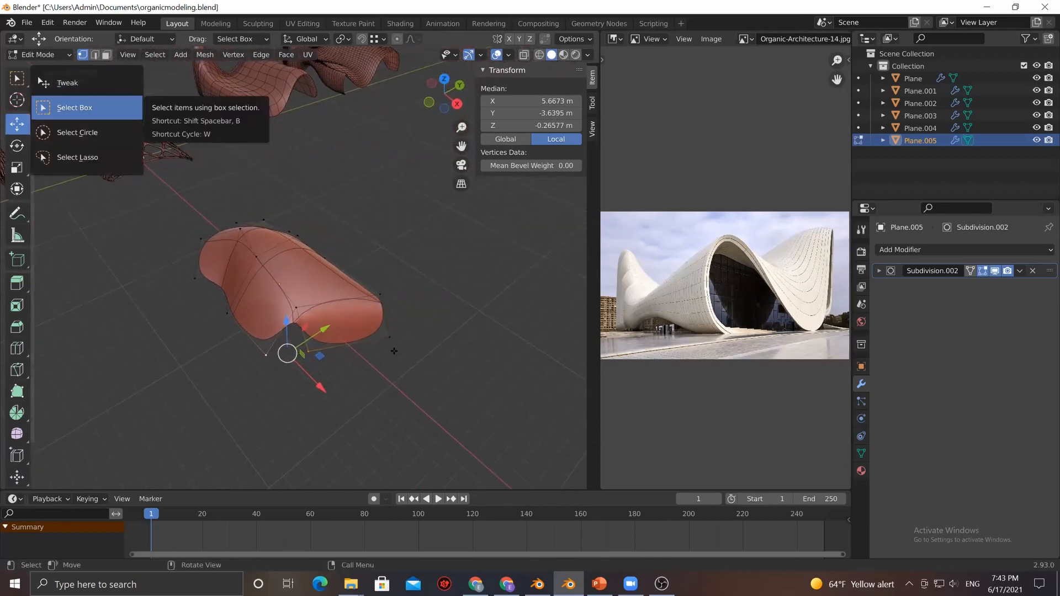
pyautogui.press('x')
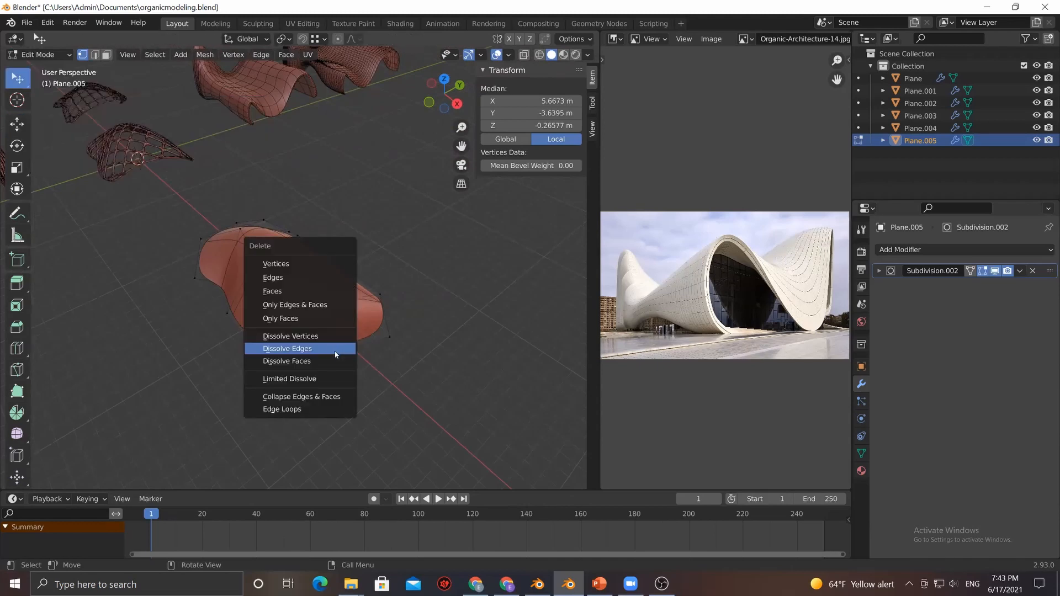
pyautogui.click(330, 394)
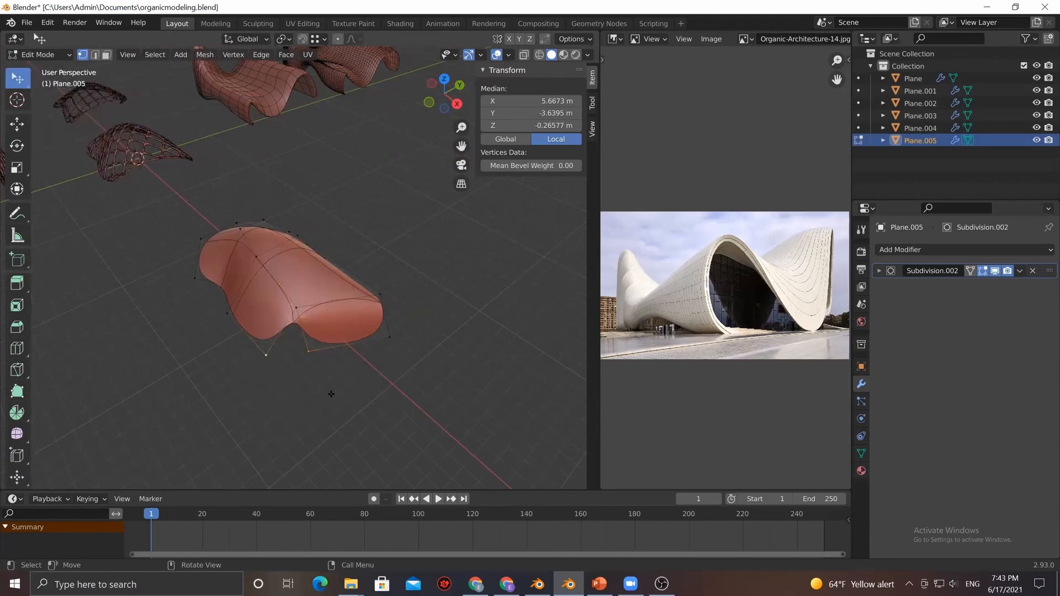
pyautogui.press('x')
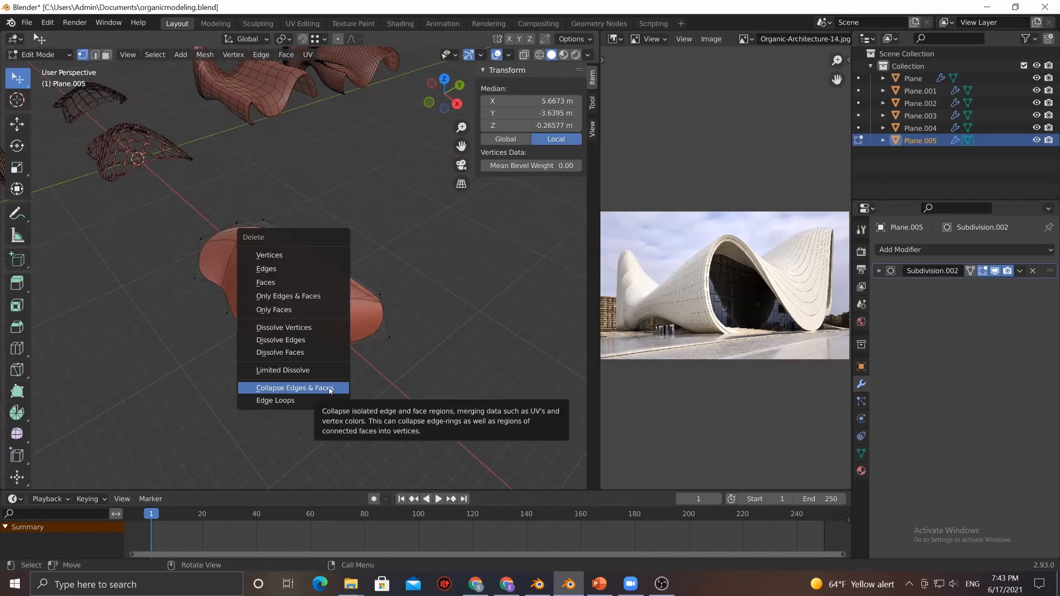
pyautogui.click(348, 314)
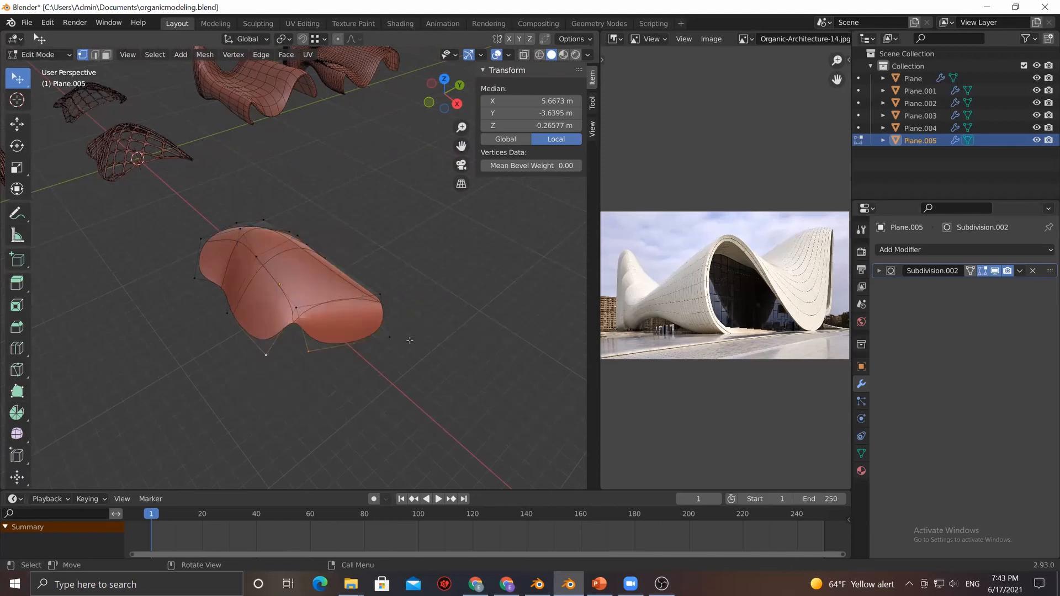
# Merge the two selected vertices at center, and merge the matching pair on the other side of the extruded end
pyautogui.moveTo(297, 360); pyautogui.dragTo(290, 349, button='middle')
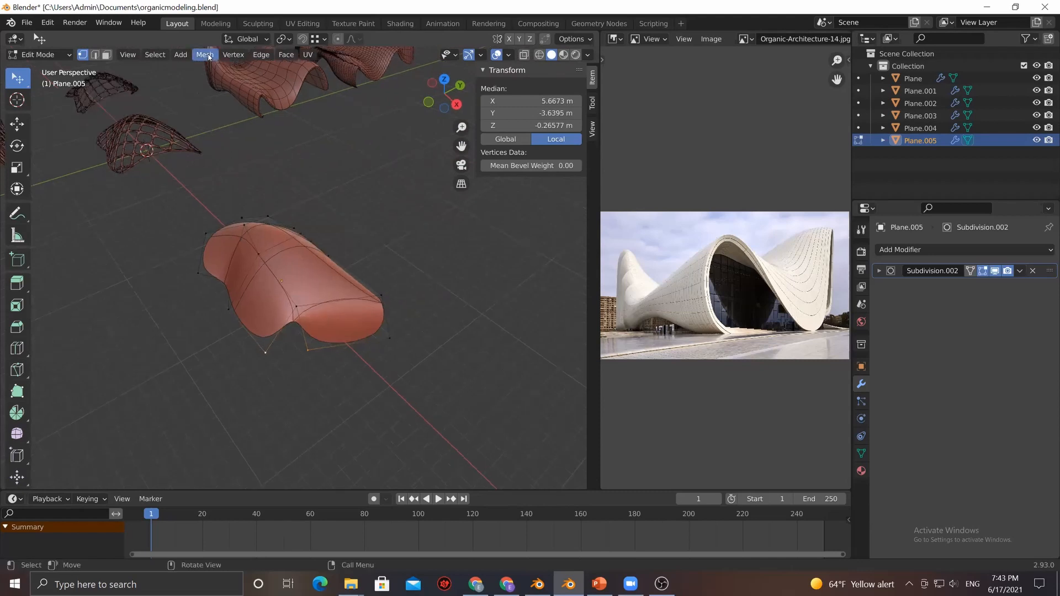
pyautogui.click(204, 55)
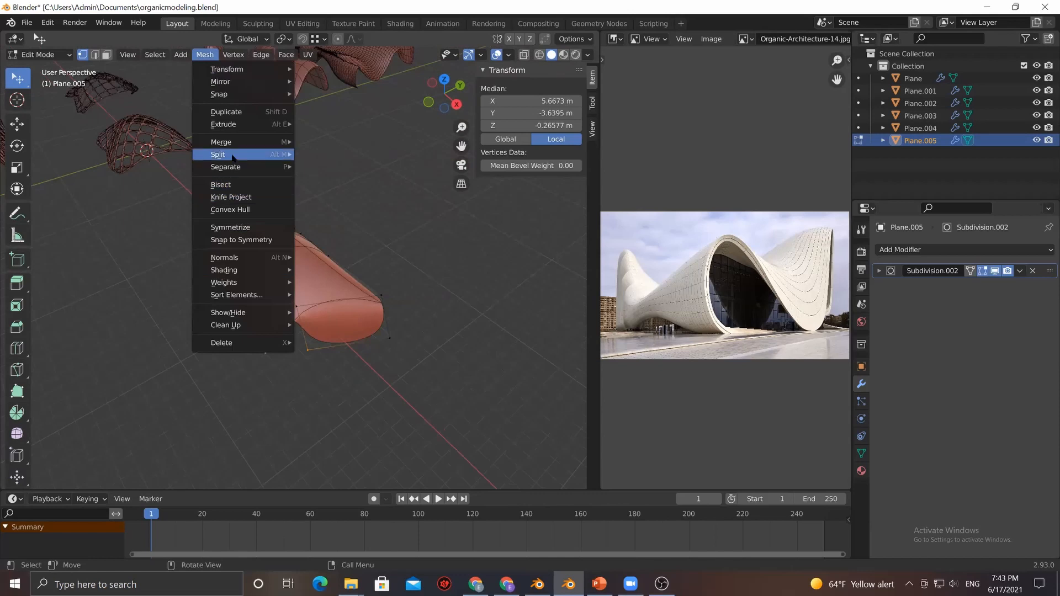
pyautogui.moveTo(232, 145)
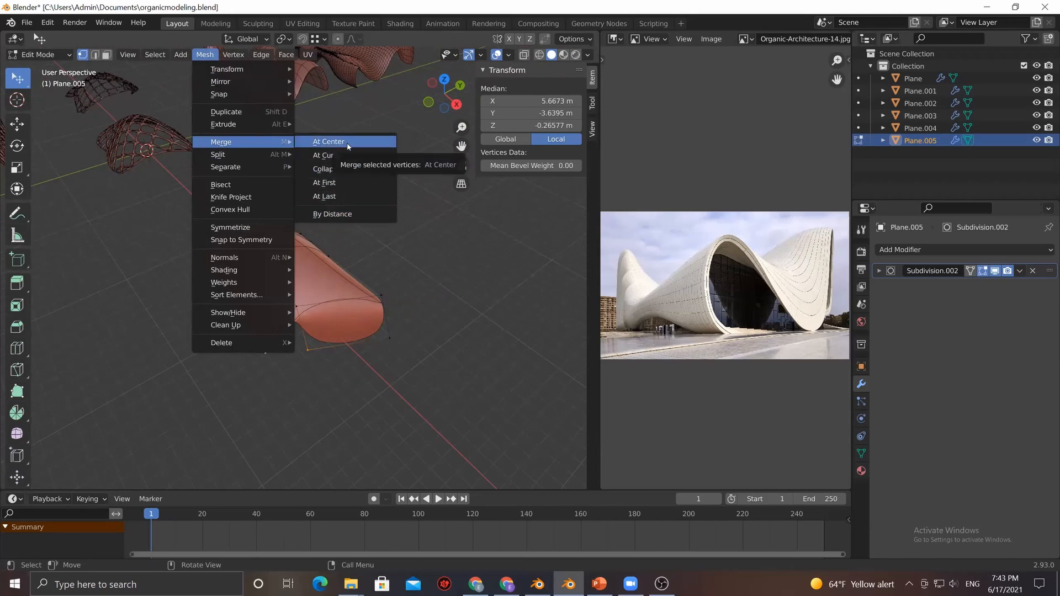
pyautogui.click(329, 142)
pyautogui.moveTo(419, 331); pyautogui.dragTo(311, 305, button='middle')
pyautogui.click(323, 431)
pyautogui.press('m')
pyautogui.click(384, 423)
# Examine the closed shell end and the open base edges from several angles
pyautogui.moveTo(383, 421); pyautogui.dragTo(312, 298, button='middle')
pyautogui.press('2')
pyautogui.click(325, 339)
pyautogui.moveTo(335, 355); pyautogui.dragTo(345, 335, button='middle')
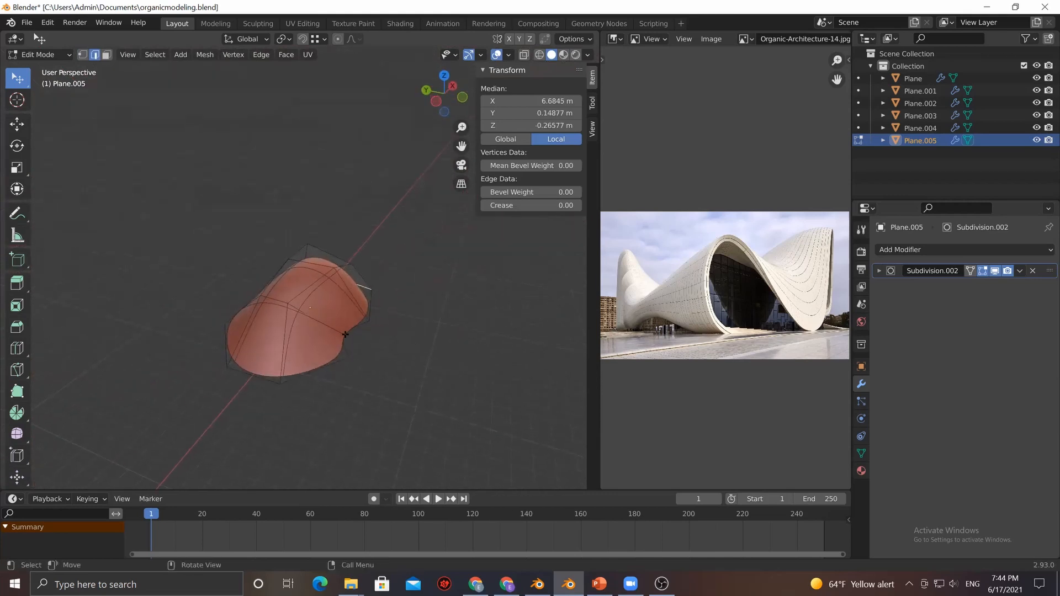
pyautogui.moveTo(294, 282); pyautogui.dragTo(342, 250, button='middle')
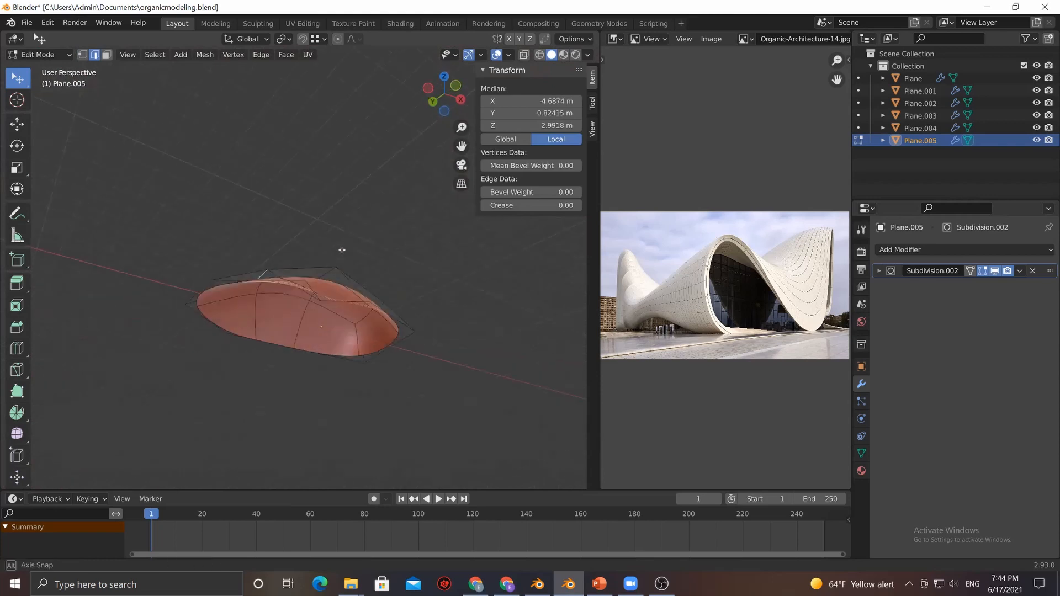
pyautogui.moveTo(346, 300); pyautogui.dragTo(401, 405, button='middle')
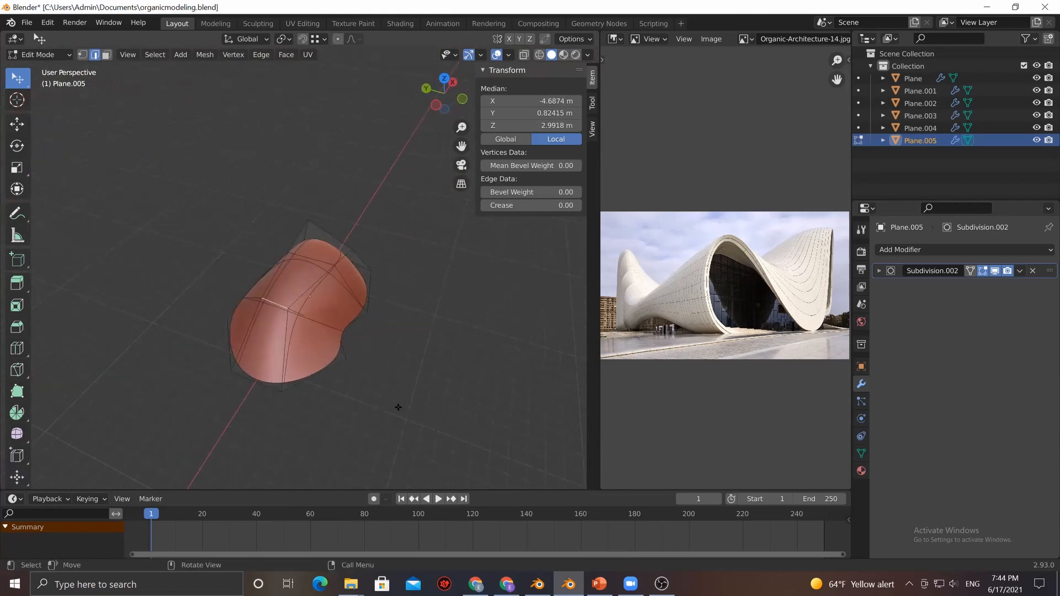
pyautogui.moveTo(373, 410); pyautogui.dragTo(309, 334, button='middle')
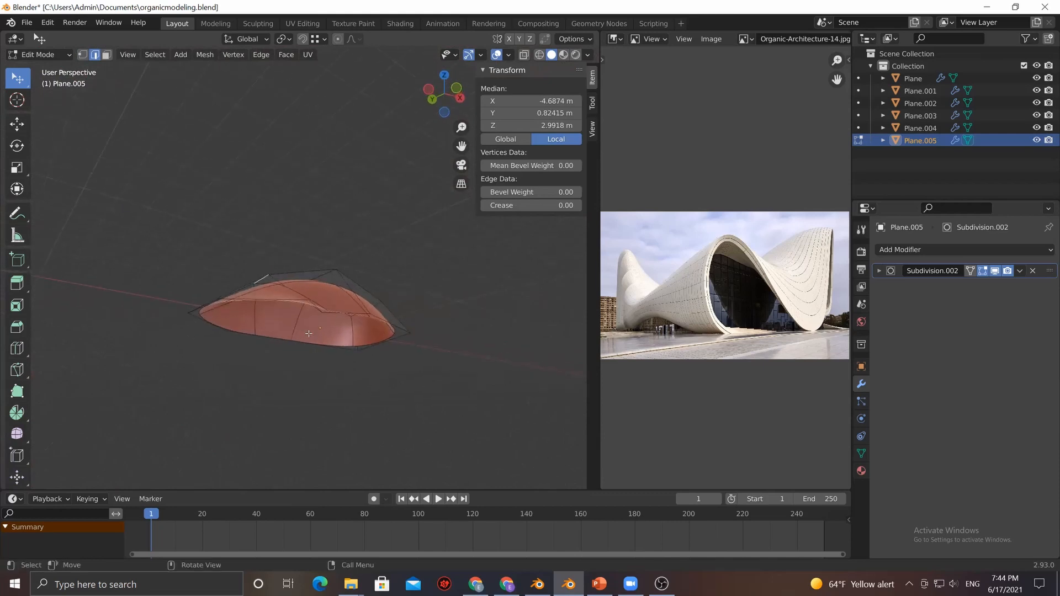
pyautogui.scroll(2, 308, 334)
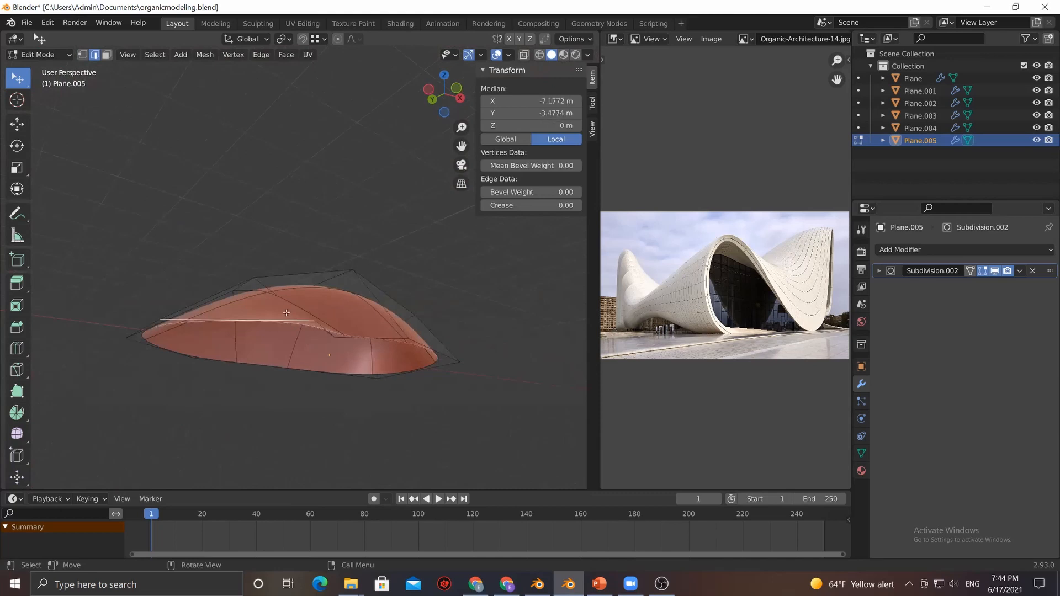
# Select the open boundary loop around the shell's base and fill it with a face
pyautogui.moveTo(489, 421); pyautogui.dragTo(212, 443, button='middle')
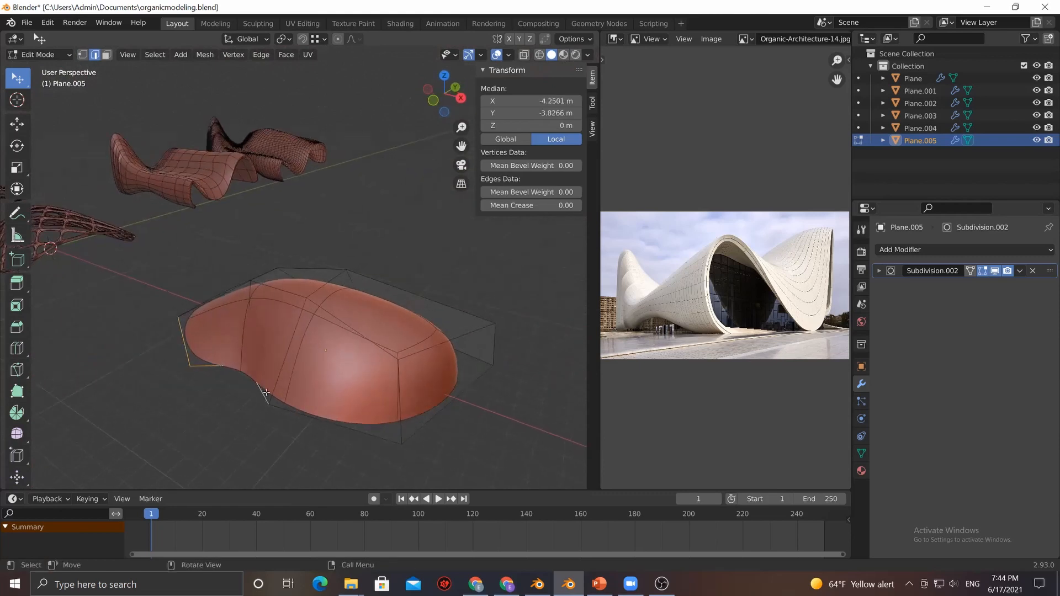
pyautogui.click(276, 458)
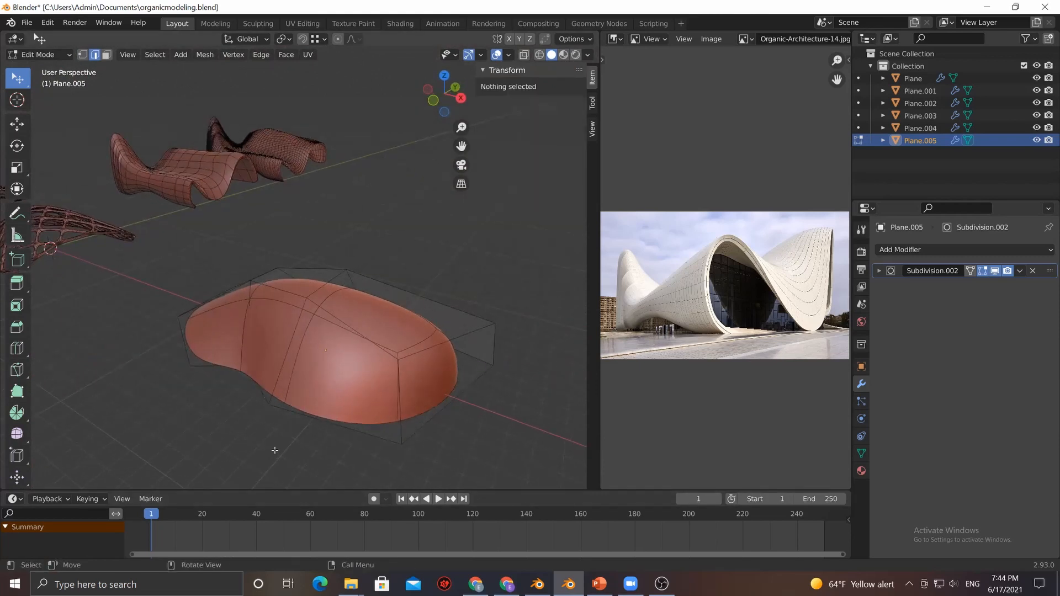
pyautogui.keyDown('alt'); pyautogui.click(303, 431); pyautogui.keyUp('alt')
pyautogui.moveTo(307, 426); pyautogui.dragTo(317, 390, button='middle')
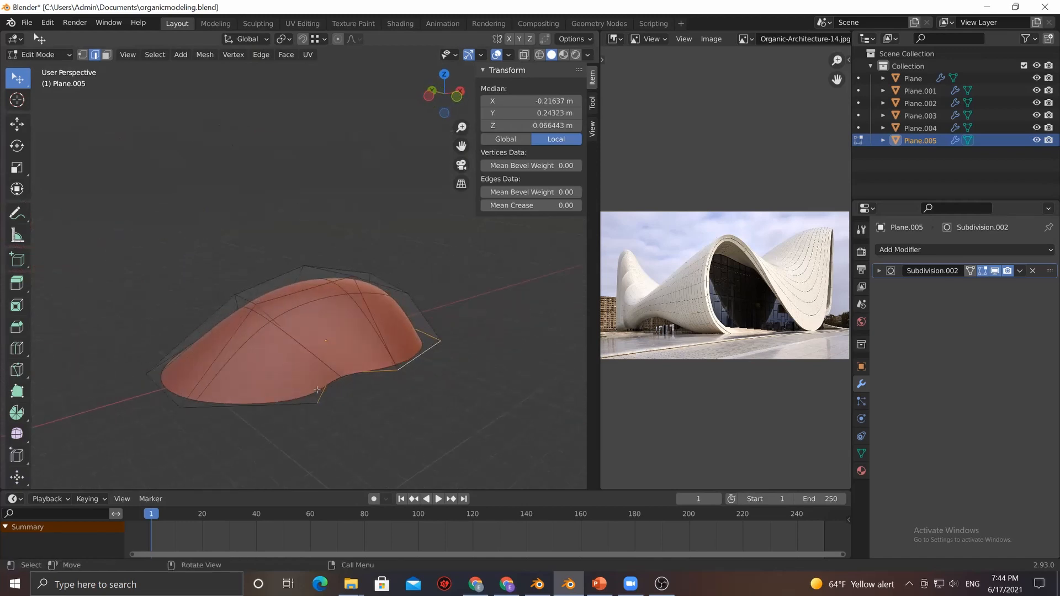
pyautogui.moveTo(166, 404); pyautogui.dragTo(256, 418, button='middle')
pyautogui.moveTo(339, 312); pyautogui.dragTo(254, 216, button='middle')
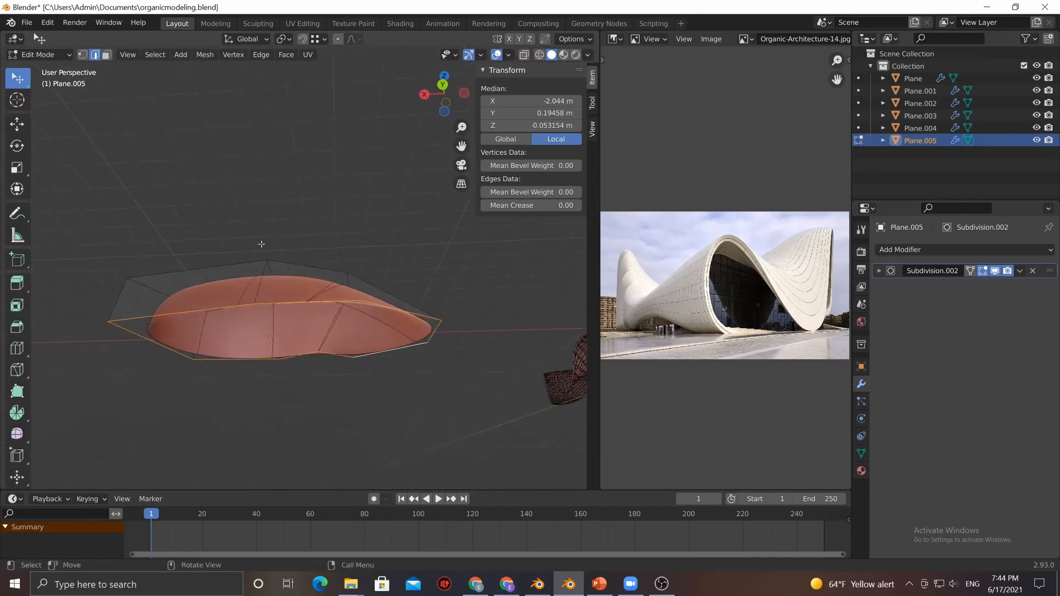
pyautogui.moveTo(314, 285); pyautogui.dragTo(267, 332, button='middle')
# Cut the base face with the Knife from both ends of the inward notch's edge to the opposite corner vertices
pyautogui.click(272, 378)
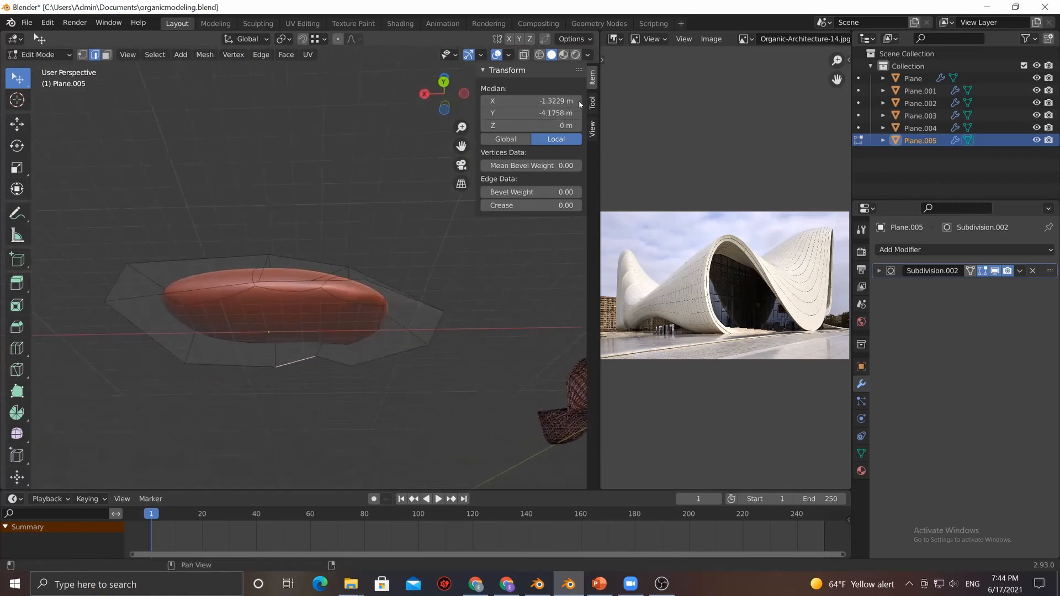
pyautogui.scroll(3, 211, 414)
pyautogui.moveTo(210, 414); pyautogui.dragTo(265, 320, button='middle')
pyautogui.press('k')
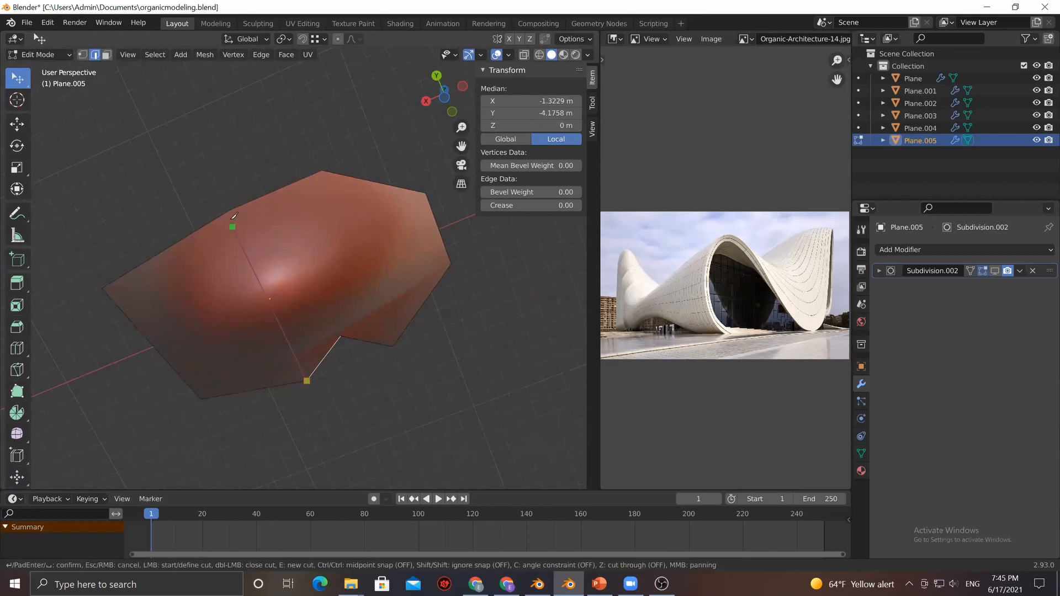
pyautogui.click(230, 209)
pyautogui.press('Return')
pyautogui.press('k')
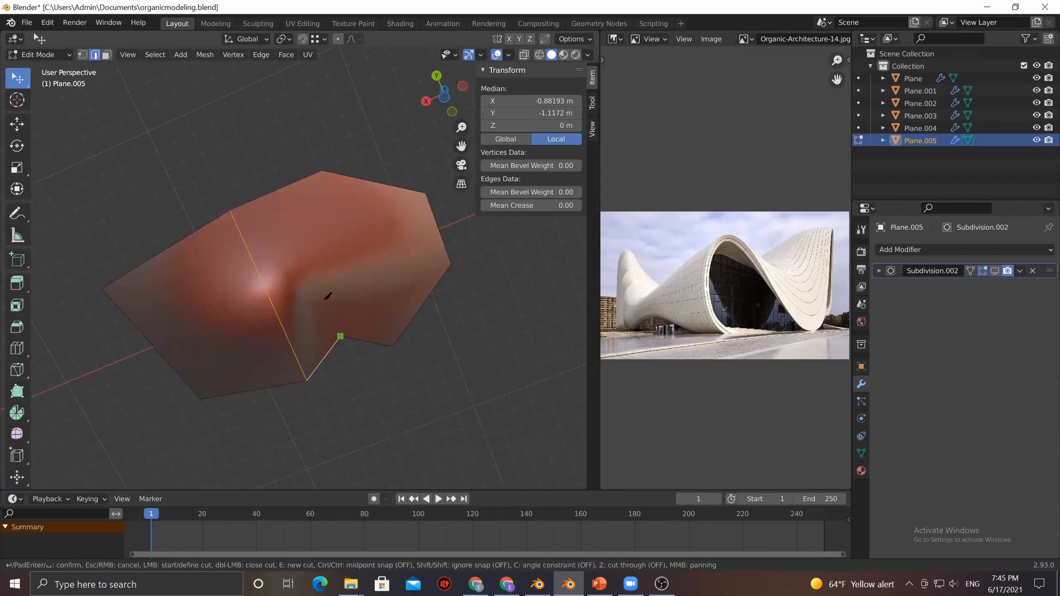
pyautogui.click(323, 171)
pyautogui.press('Return')
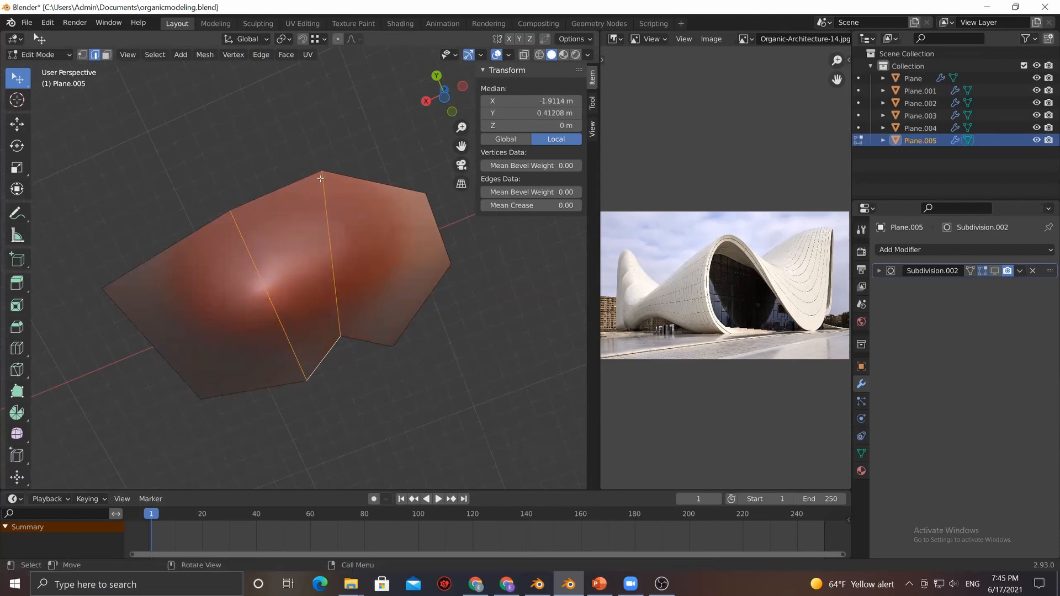
pyautogui.moveTo(379, 265); pyautogui.dragTo(286, 277, button='middle')
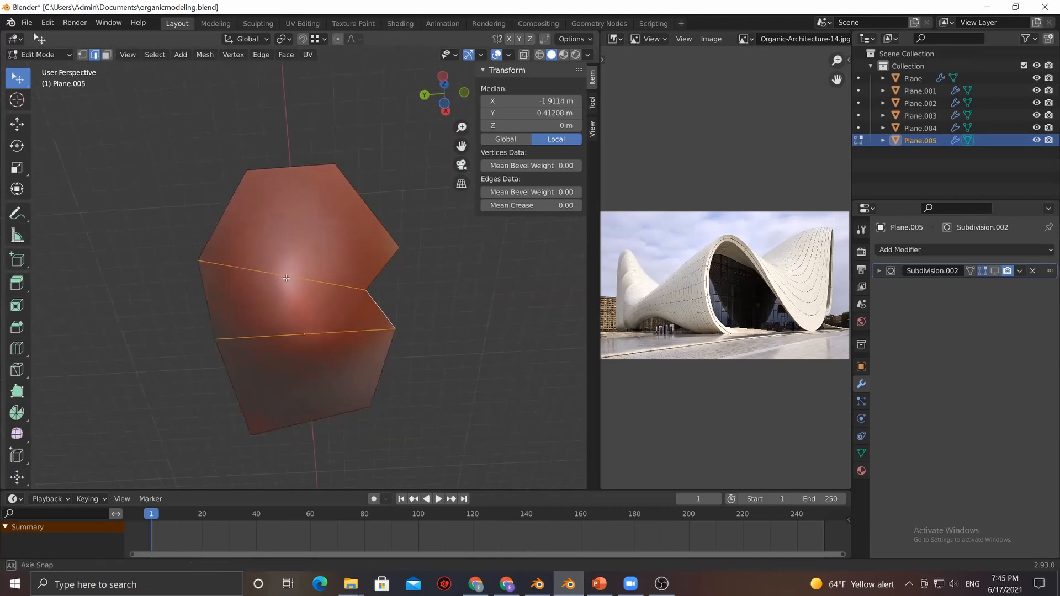
pyautogui.press('k')
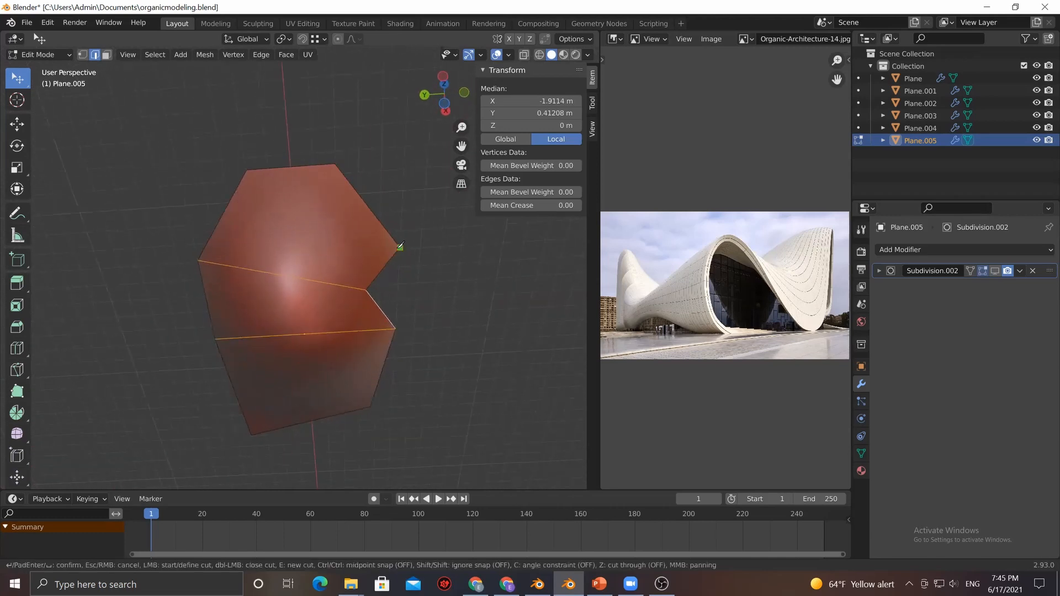
pyautogui.press('Escape')
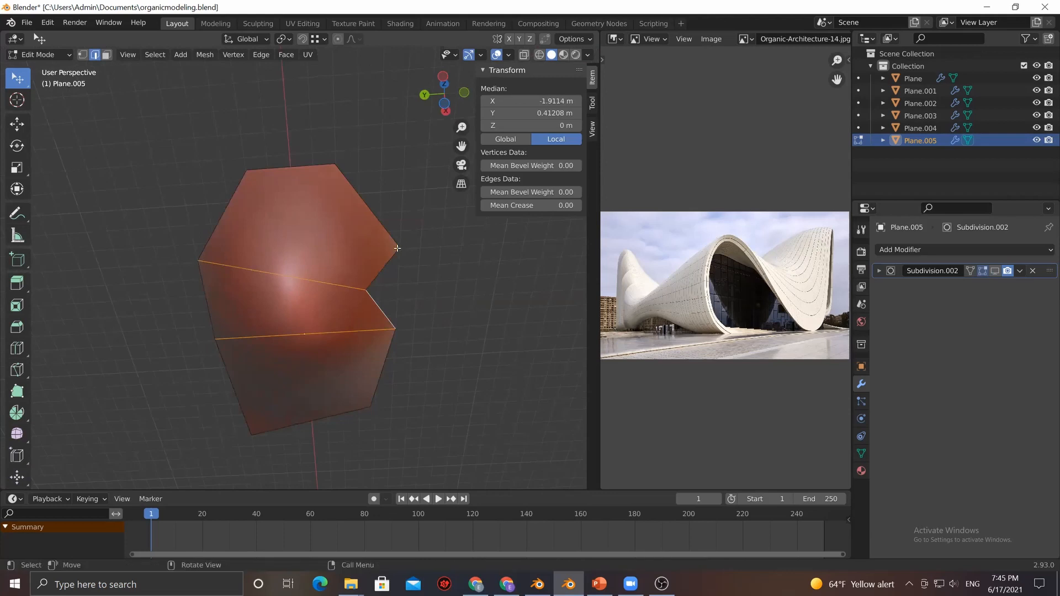
pyautogui.moveTo(341, 250); pyautogui.dragTo(308, 199, button='middle')
pyautogui.press('k')
pyautogui.press('Return')
# Try to triangulate the base and add a loop cut across it
pyautogui.moveTo(247, 225); pyautogui.dragTo(440, 340, button='middle')
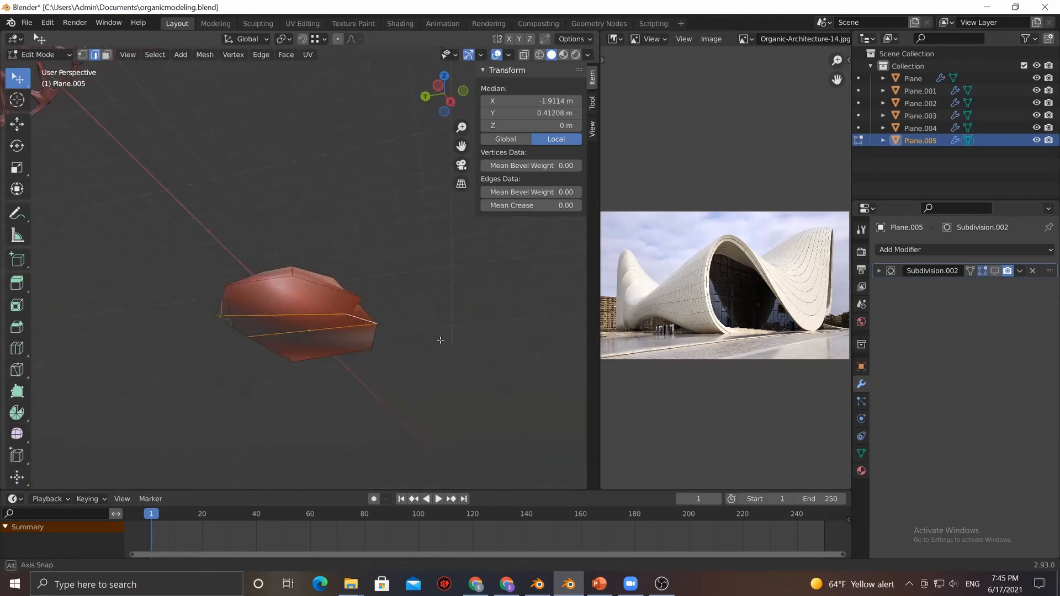
pyautogui.moveTo(425, 255); pyautogui.dragTo(299, 286, button='middle')
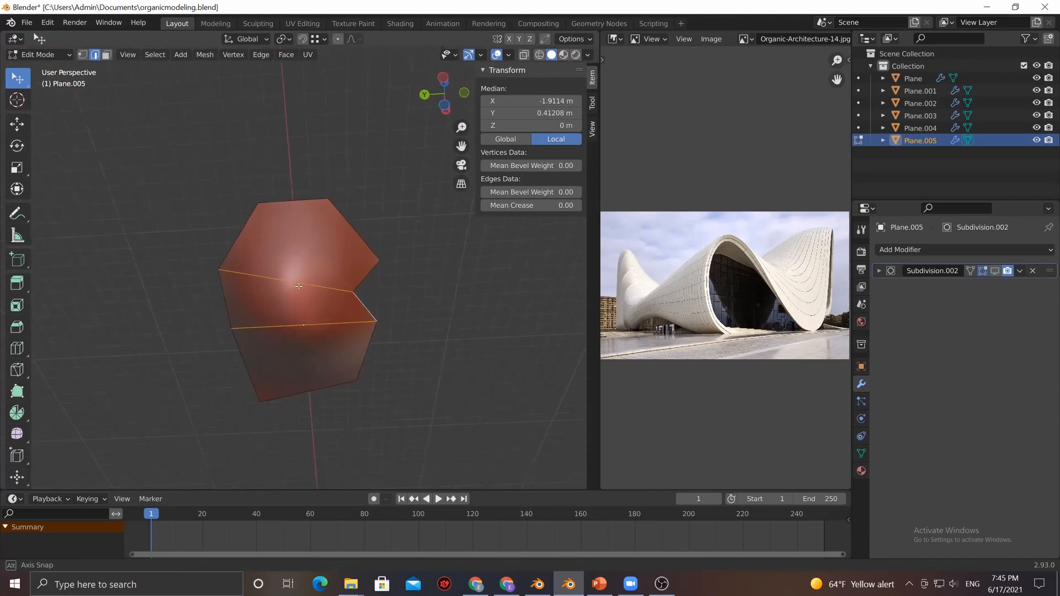
pyautogui.hotkey('ctrl', 't')
pyautogui.hotkey('ctrl', 'r')
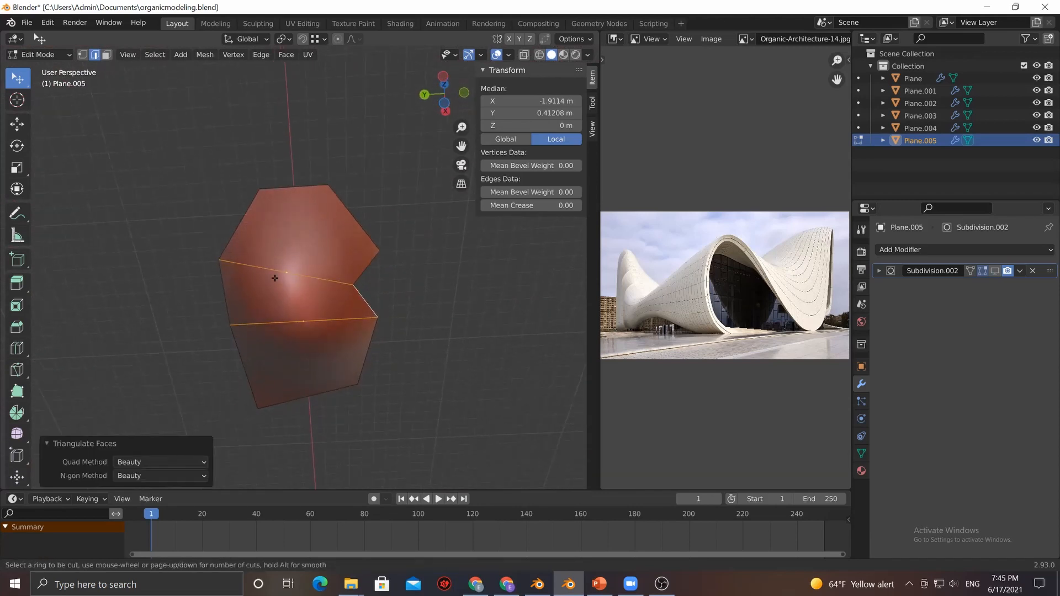
pyautogui.moveTo(292, 283); pyautogui.dragTo(360, 332, button='middle')
pyautogui.moveTo(183, 331); pyautogui.dragTo(315, 310, button='middle')
# Move the base's outer corner vertex about -1.43 m along Y, then shift it about -0.37 m in X and 0.17 m in Y
pyautogui.press('1')
pyautogui.click(384, 326)
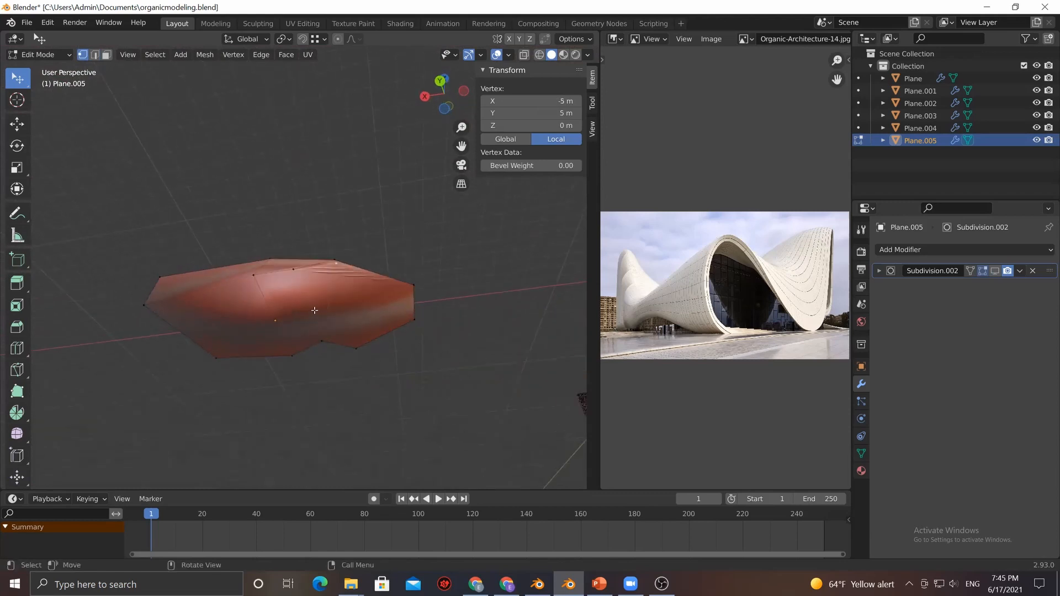
pyautogui.moveTo(368, 330); pyautogui.dragTo(360, 272, button='middle')
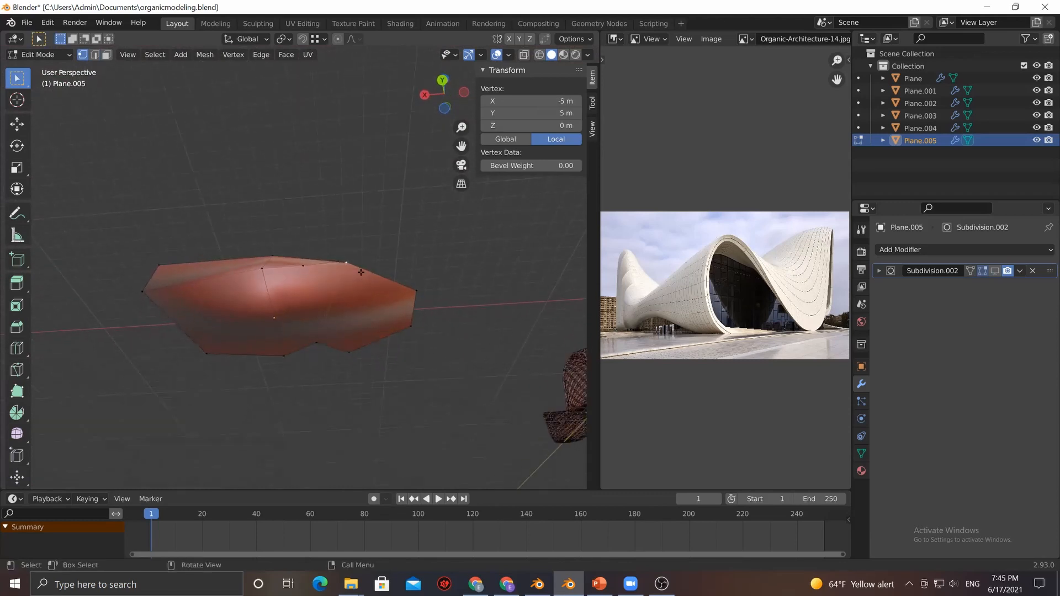
pyautogui.click(24, 130)
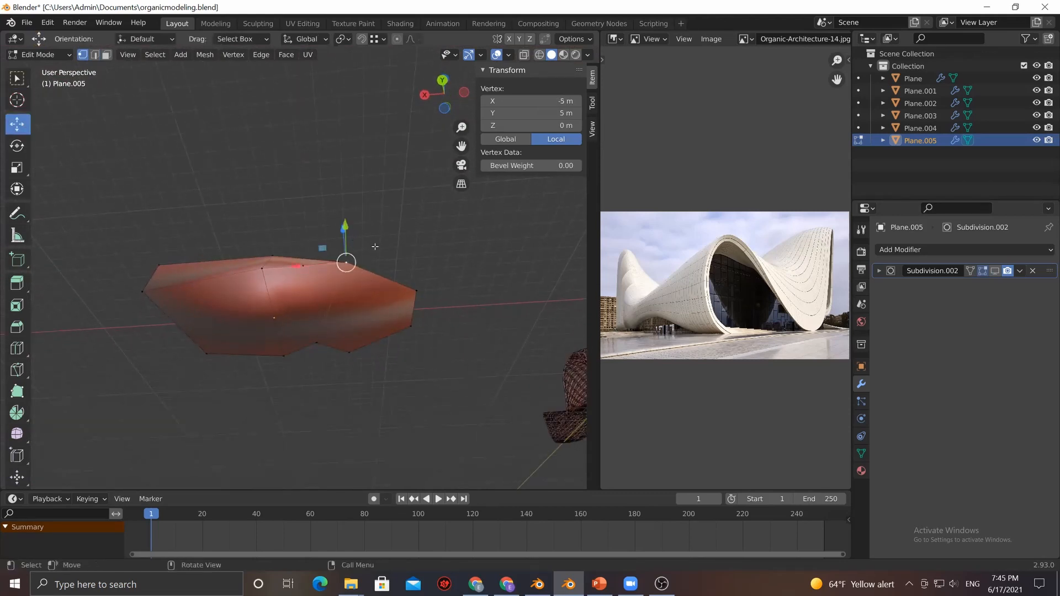
pyautogui.moveTo(375, 246); pyautogui.dragTo(340, 155, button='middle')
pyautogui.moveTo(328, 143); pyautogui.dragTo(333, 167)
pyautogui.moveTo(395, 182); pyautogui.dragTo(289, 376, button='middle')
pyautogui.press('g')
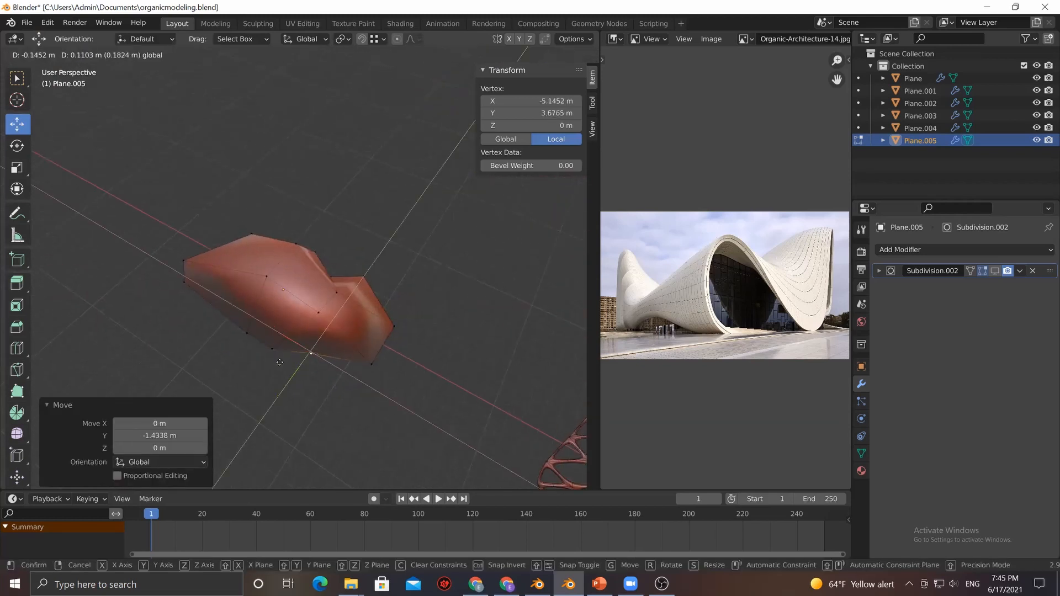
pyautogui.click(280, 363)
# Cut the base with the Knife from the moved vertex to the inner corner of the notch
pyautogui.moveTo(371, 404); pyautogui.dragTo(404, 257, button='middle')
pyautogui.press('k')
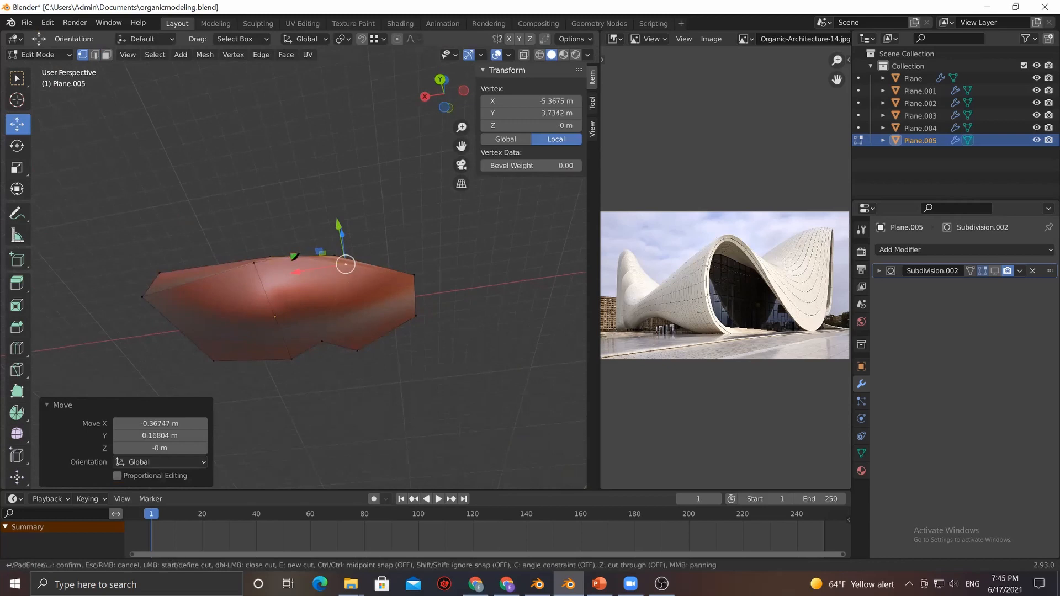
pyautogui.click(322, 335)
pyautogui.press('Return')
pyautogui.moveTo(344, 319); pyautogui.dragTo(347, 331, button='middle')
pyautogui.click(353, 345)
pyautogui.press('2')
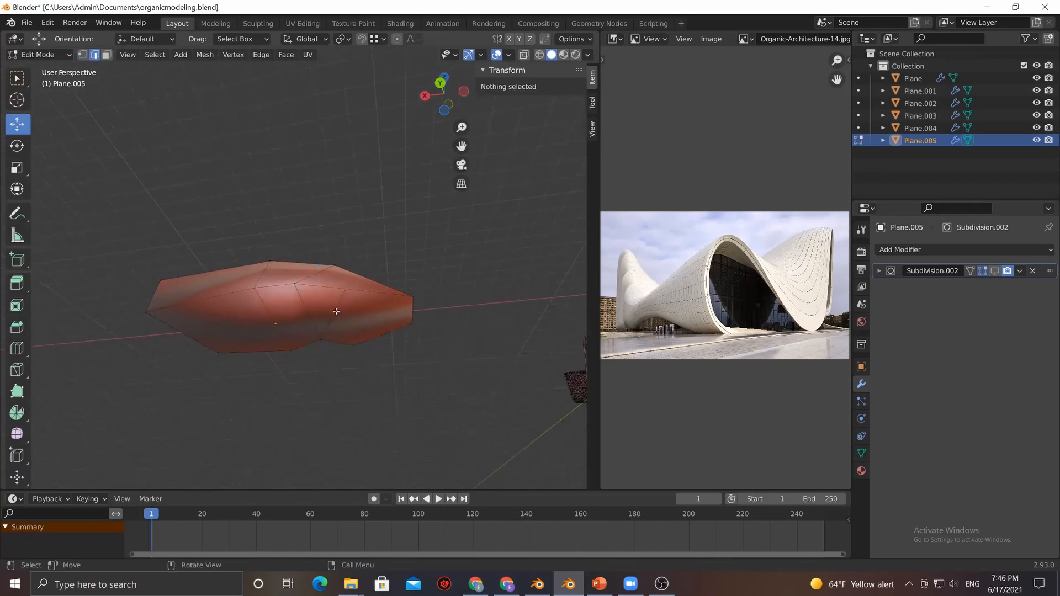
# Remove the new knife-cut edge by dissolving it, undoing a first attempt that deletes the edge
pyautogui.click(339, 318)
pyautogui.press('x')
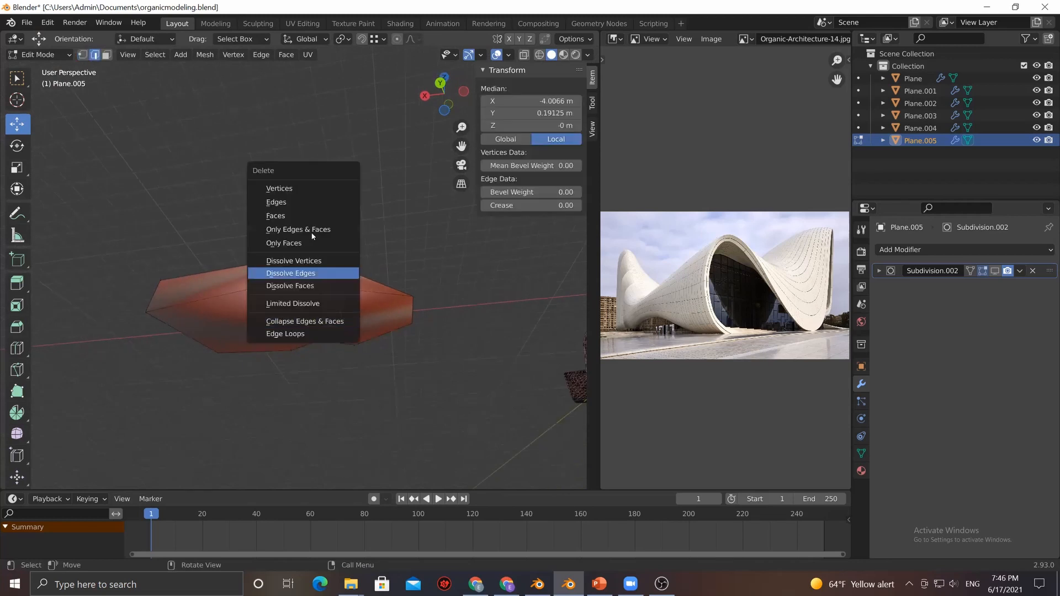
pyautogui.click(304, 201)
pyautogui.hotkey('ctrl', 'z')
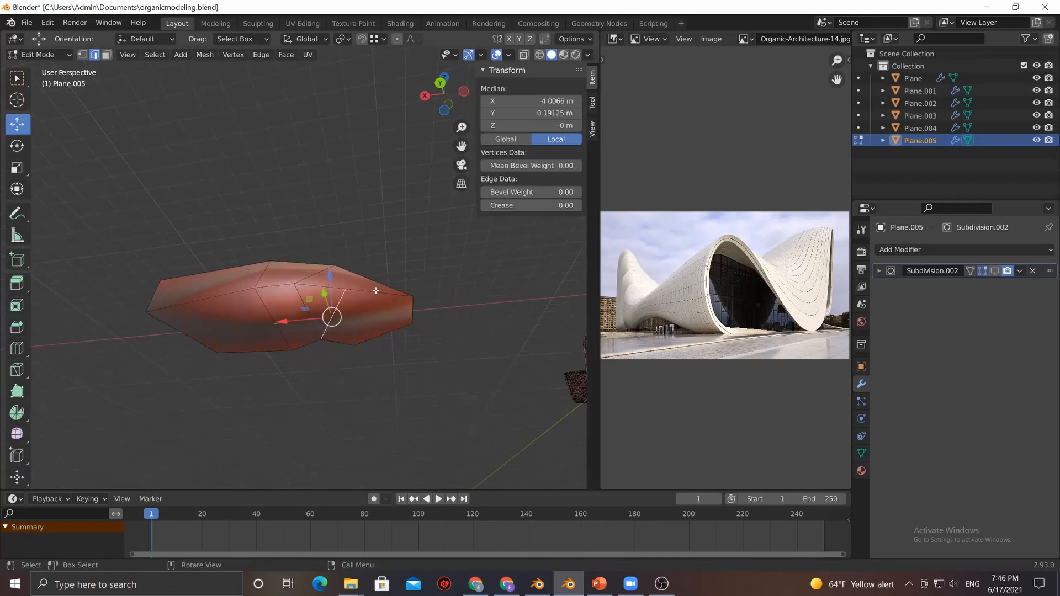
pyautogui.press('x')
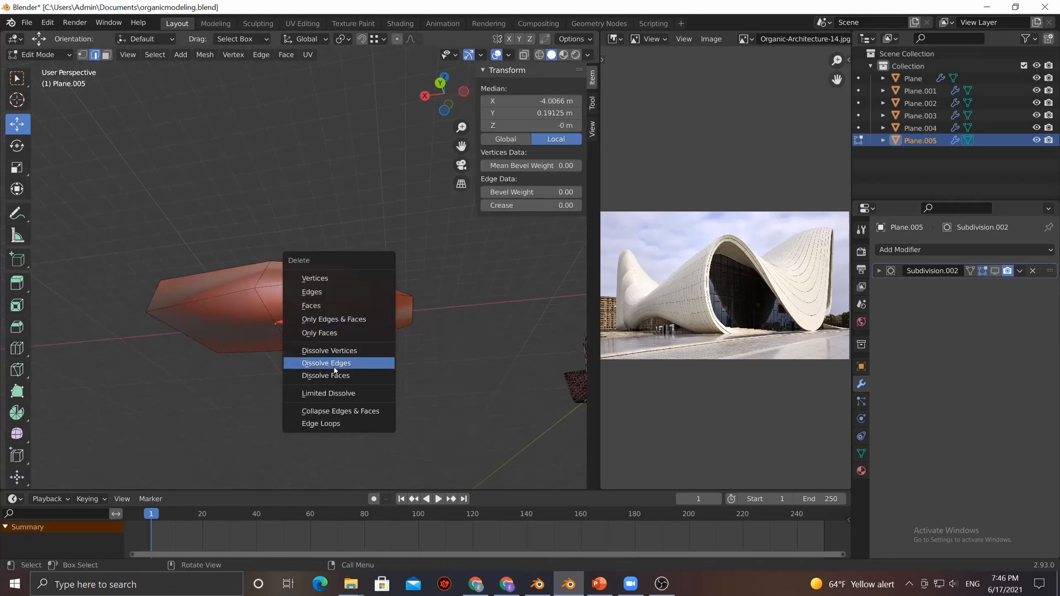
pyautogui.click(334, 363)
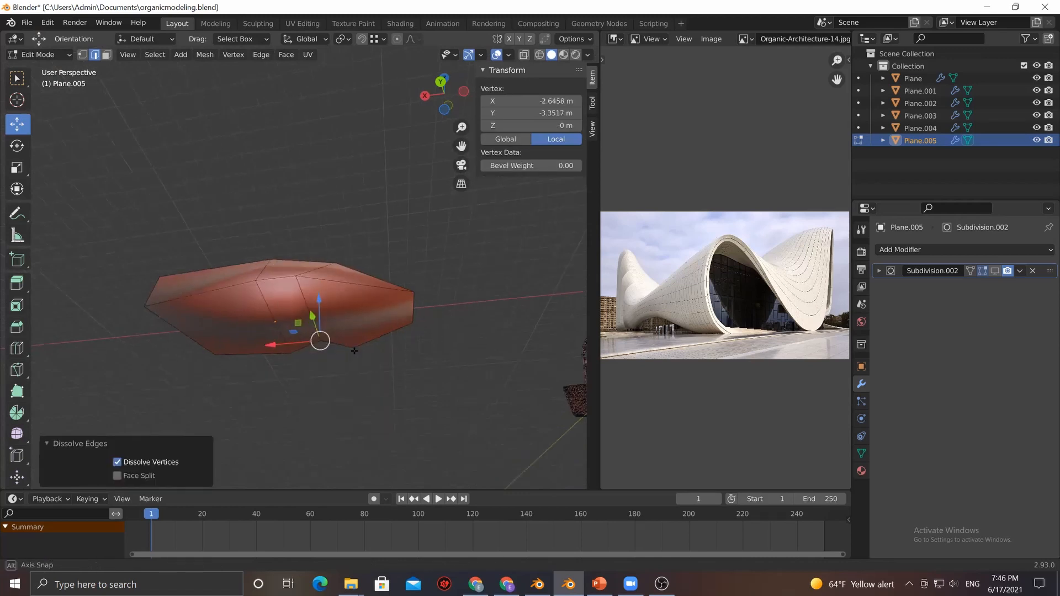
# Cut the base with the Knife from the notch's inner corner to the far corner of the shell's end
pyautogui.hotkey('alt', 'a')
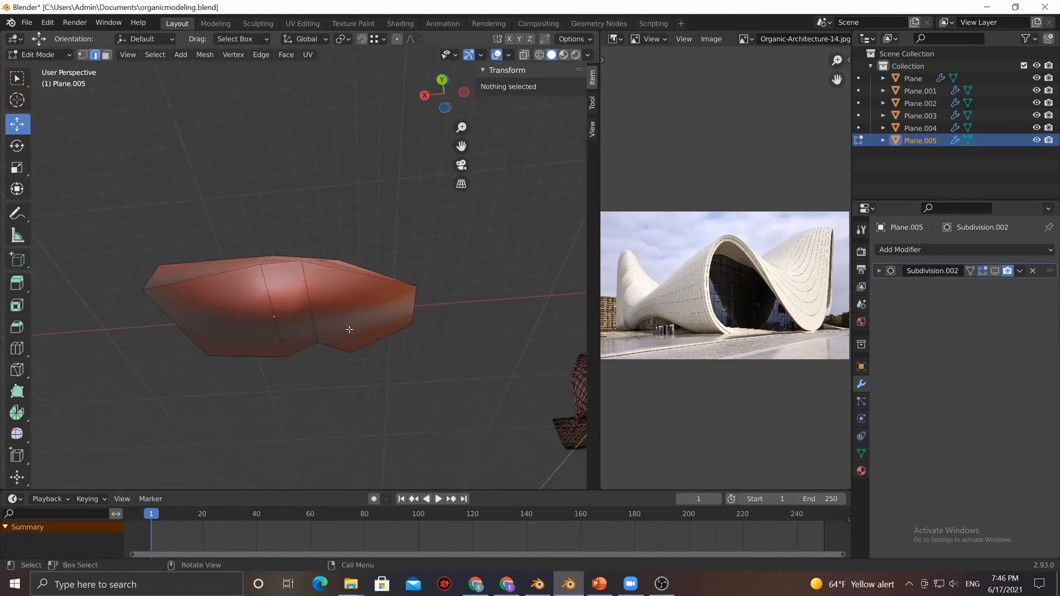
pyautogui.press('k')
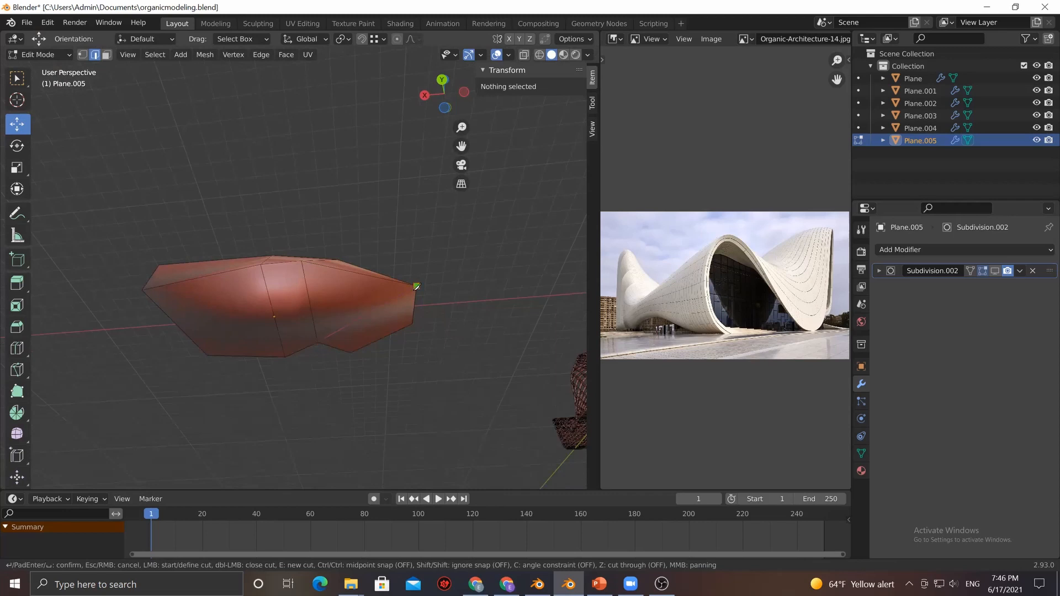
pyautogui.press('Return')
pyautogui.moveTo(417, 286); pyautogui.dragTo(405, 318, button='middle')
pyautogui.click(401, 330)
# Check the divided base faces by selecting those beside the new diagonal cut, and clear the selection
pyautogui.press('3')
pyautogui.click(338, 293)
pyautogui.keyDown('shift'); pyautogui.click(371, 301); pyautogui.keyUp('shift')
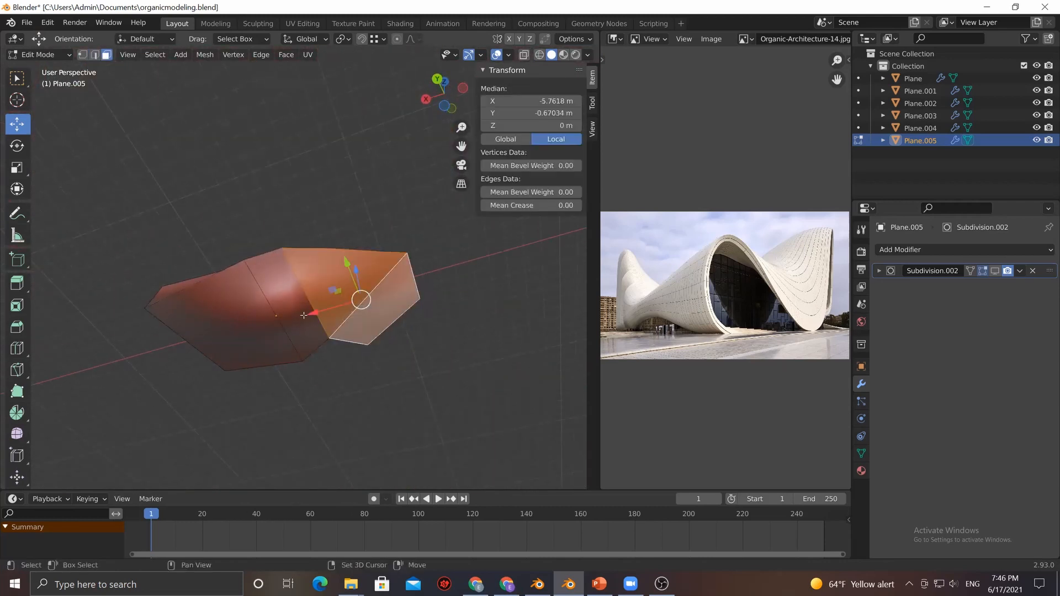
pyautogui.keyDown('shift'); pyautogui.click(303, 315); pyautogui.keyUp('shift')
pyautogui.moveTo(332, 381); pyautogui.dragTo(346, 386, button='middle')
pyautogui.press('2')
pyautogui.click(327, 369)
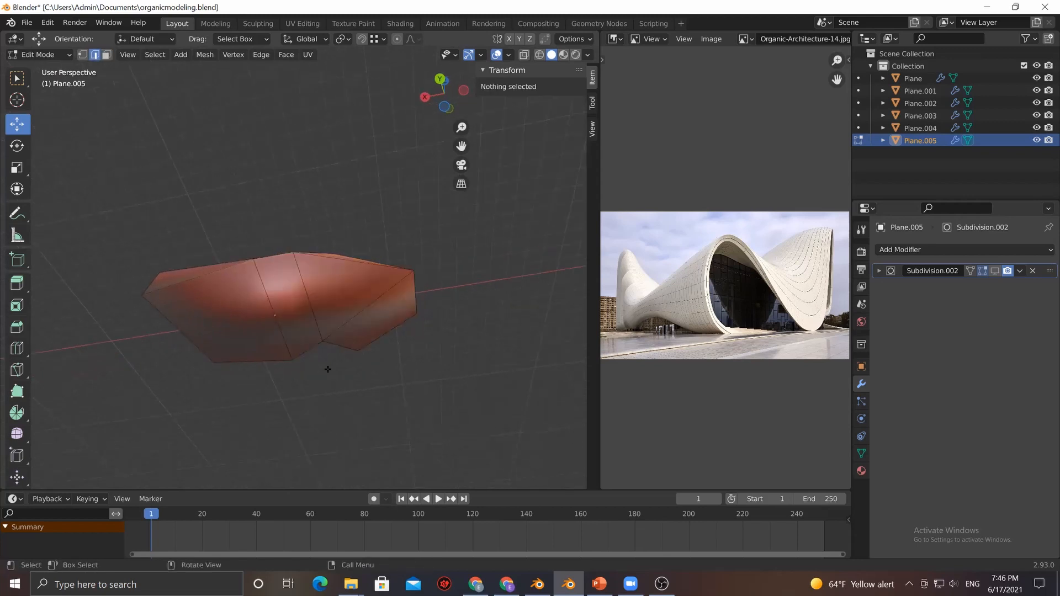
# Display the shell's Subdivision modifier in the viewport, and save the file from Object Mode
pyautogui.click(994, 271)
pyautogui.moveTo(482, 342); pyautogui.dragTo(433, 445, button='middle')
pyautogui.press('Tab')
pyautogui.click(423, 391)
pyautogui.moveTo(423, 390); pyautogui.dragTo(221, 304, button='middle')
pyautogui.hotkey('ctrl', 's')
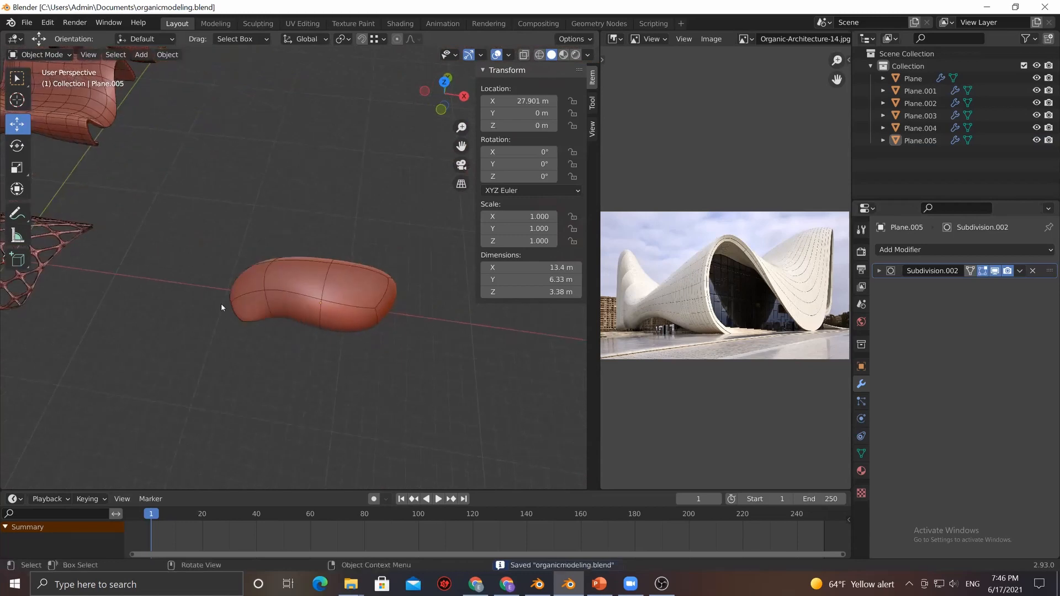
# Try adding a 2 m mesh cube at the world origin, and delete it
pyautogui.click(344, 299)
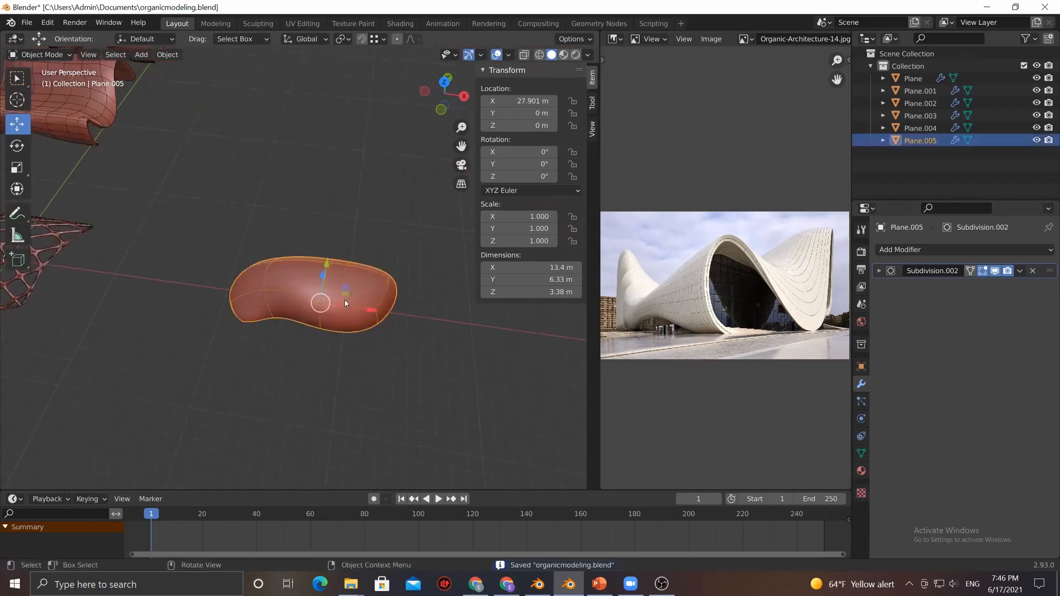
pyautogui.hotkey('shift', 'a')
pyautogui.scroll(-3, 227, 276)
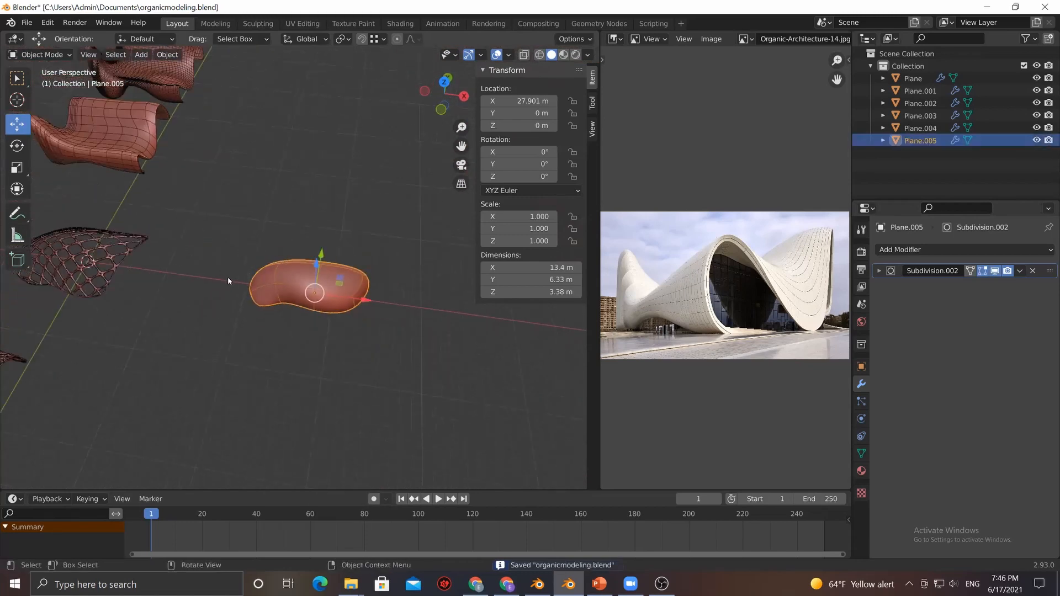
pyautogui.click(212, 287)
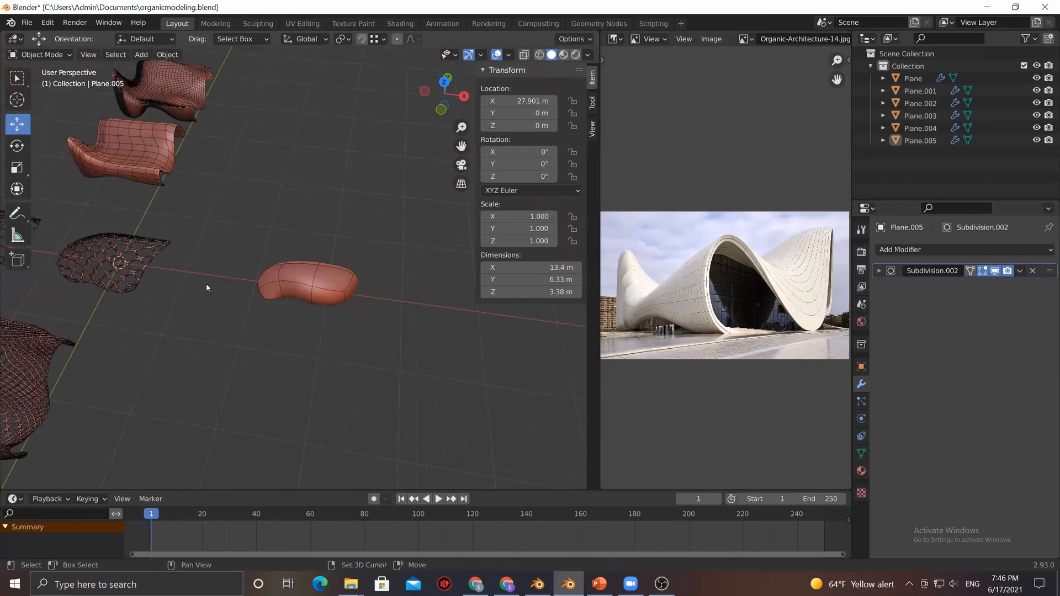
pyautogui.scroll(4, 352, 306)
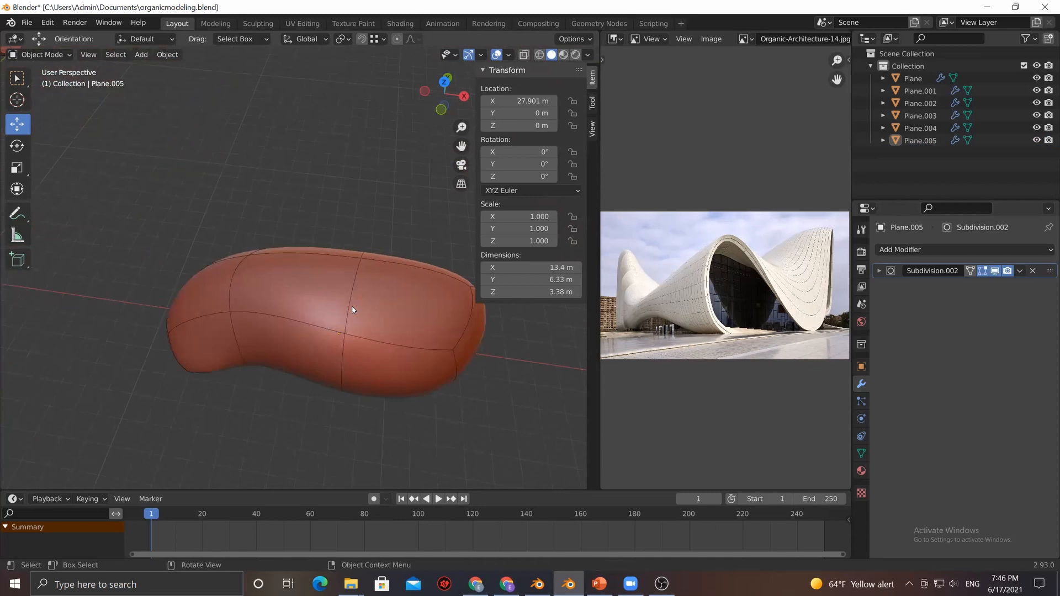
pyautogui.hotkey('shift', 'a')
pyautogui.moveTo(352, 307)
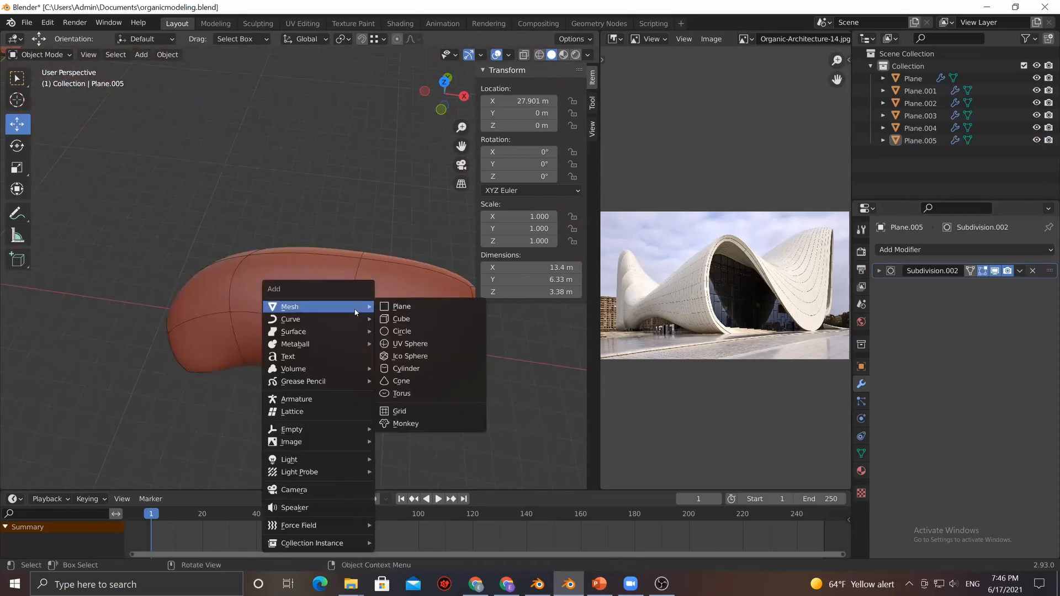
pyautogui.click(395, 320)
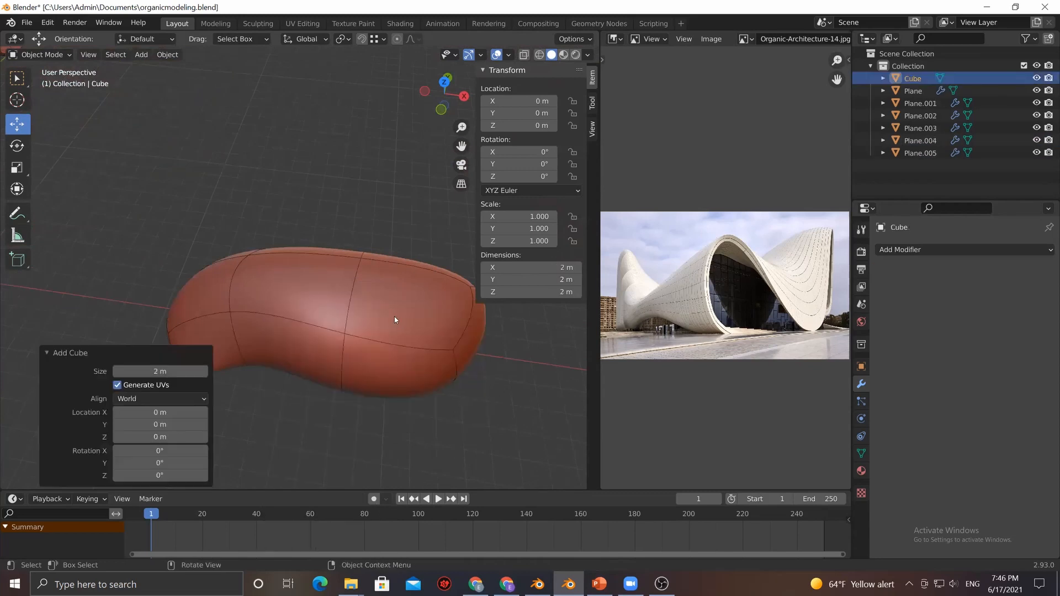
pyautogui.scroll(-5, 337, 293)
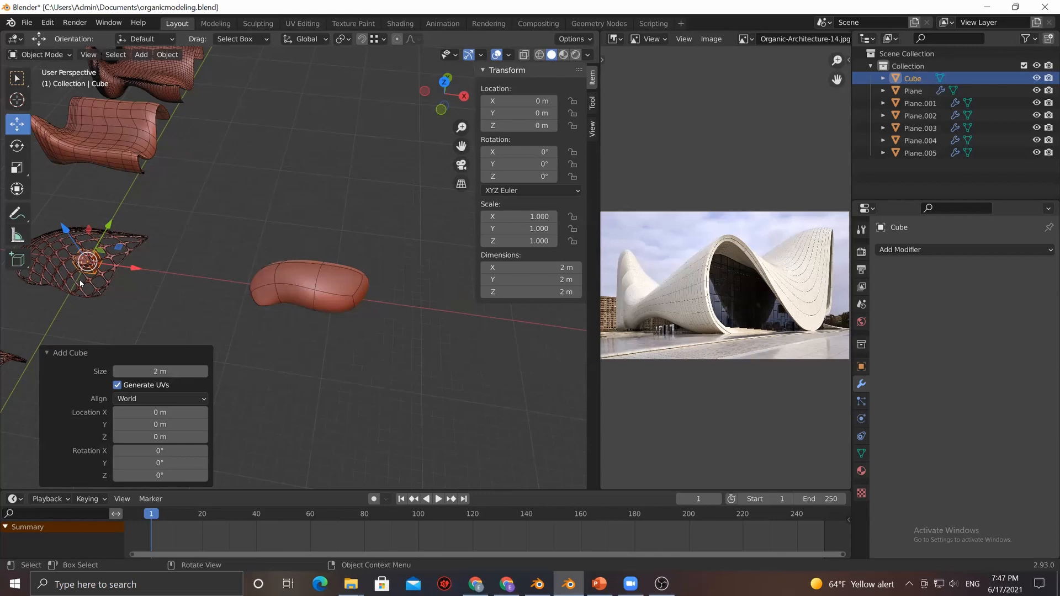
pyautogui.press('Delete')
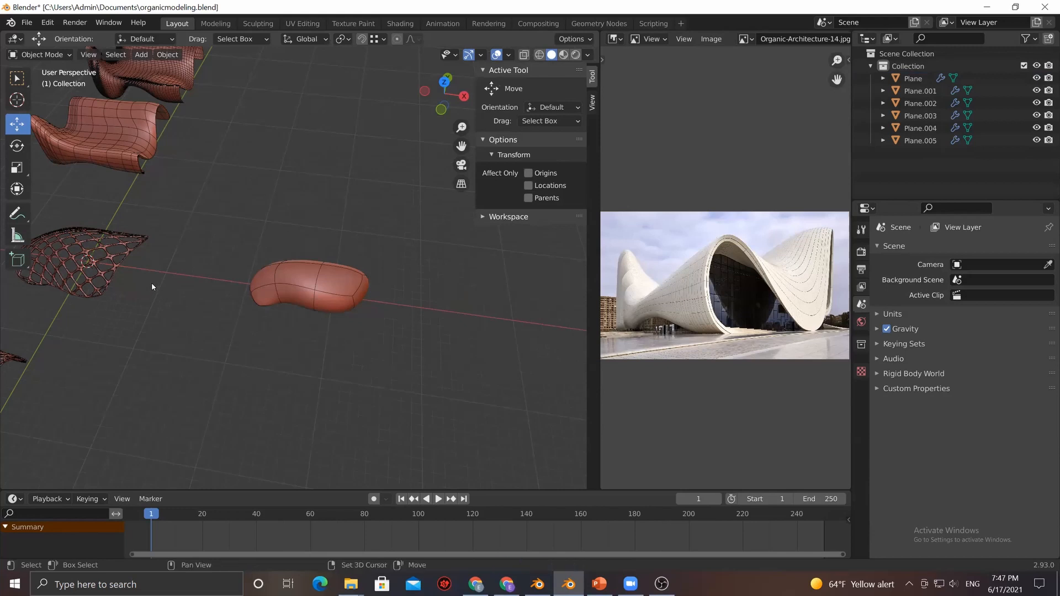
# Try adding a 2 m cube at a 3D cursor placed freehand beside the closed shell, and delete it
pyautogui.keyDown('shift'); pyautogui.moveTo(151, 283); pyautogui.dragTo(239, 274, button='right'); pyautogui.keyUp('shift')
pyautogui.moveTo(279, 296); pyautogui.dragTo(224, 339, button='middle')
pyautogui.hotkey('shift', 'a')
pyautogui.moveTo(218, 292)
pyautogui.click(298, 303)
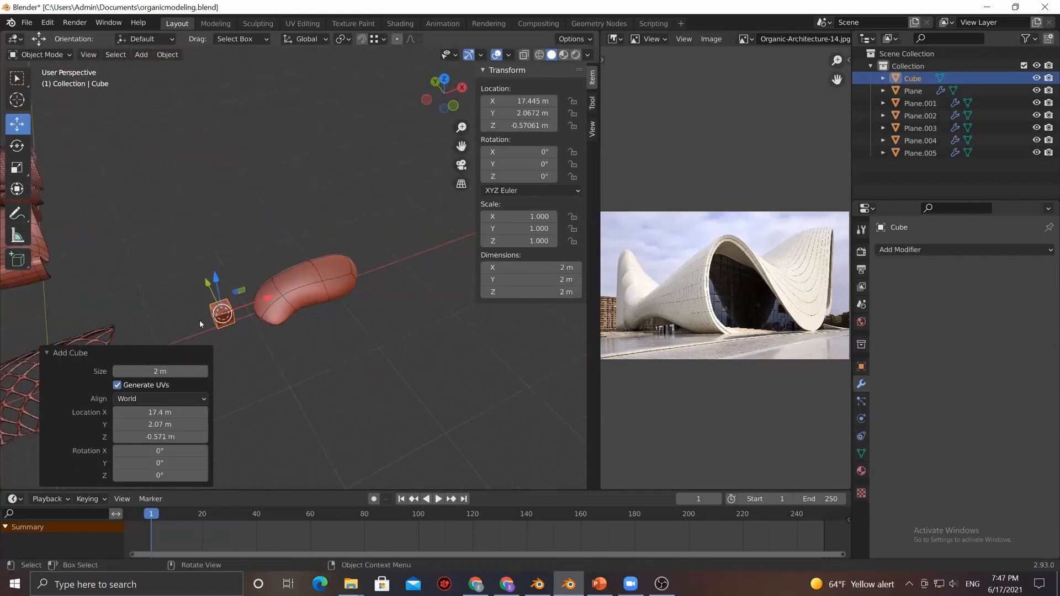
pyautogui.press('x')
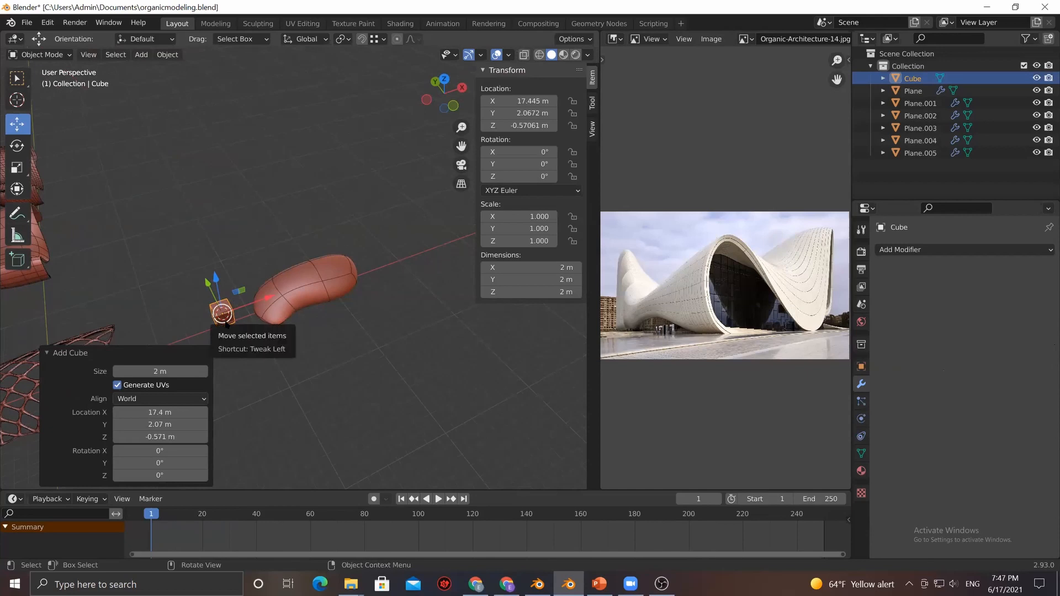
pyautogui.click(228, 325)
# Select the closed shell and snap the 3D cursor to it
pyautogui.click(293, 326)
pyautogui.moveTo(293, 327)
pyautogui.mouseDown(button='middle')
pyautogui.moveTo(353, 343)
pyautogui.moveTo(261, 318)
pyautogui.moveTo(340, 313)
pyautogui.moveTo(353, 355)
pyautogui.moveTo(326, 329)
pyautogui.moveTo(302, 273)
pyautogui.moveTo(436, 318)
pyautogui.moveTo(309, 298)
pyautogui.moveTo(332, 309)
pyautogui.moveTo(311, 325)
pyautogui.mouseUp(button='middle')
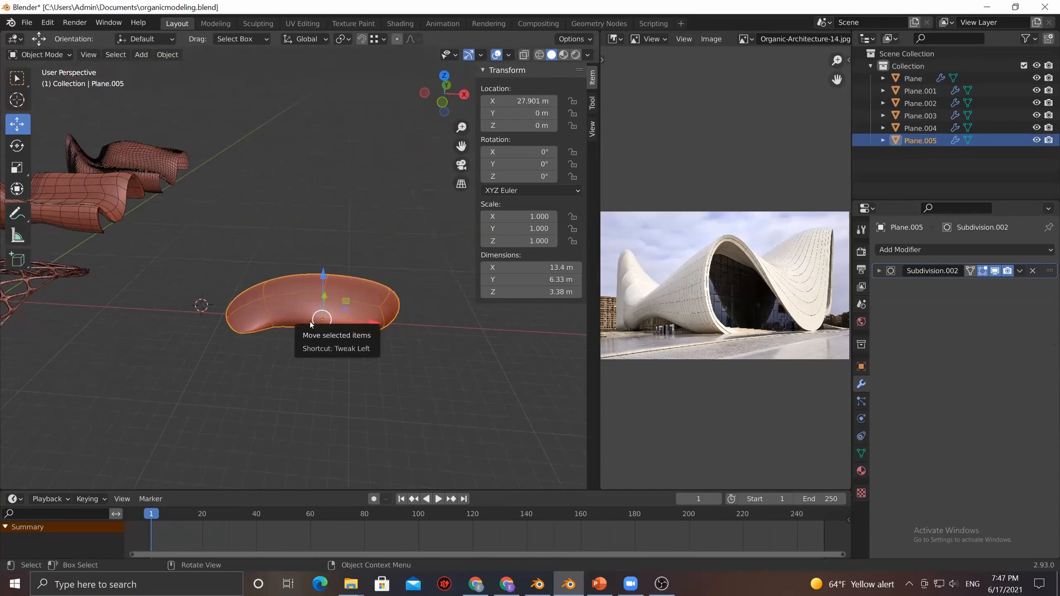
pyautogui.hotkey('shift', 'w')
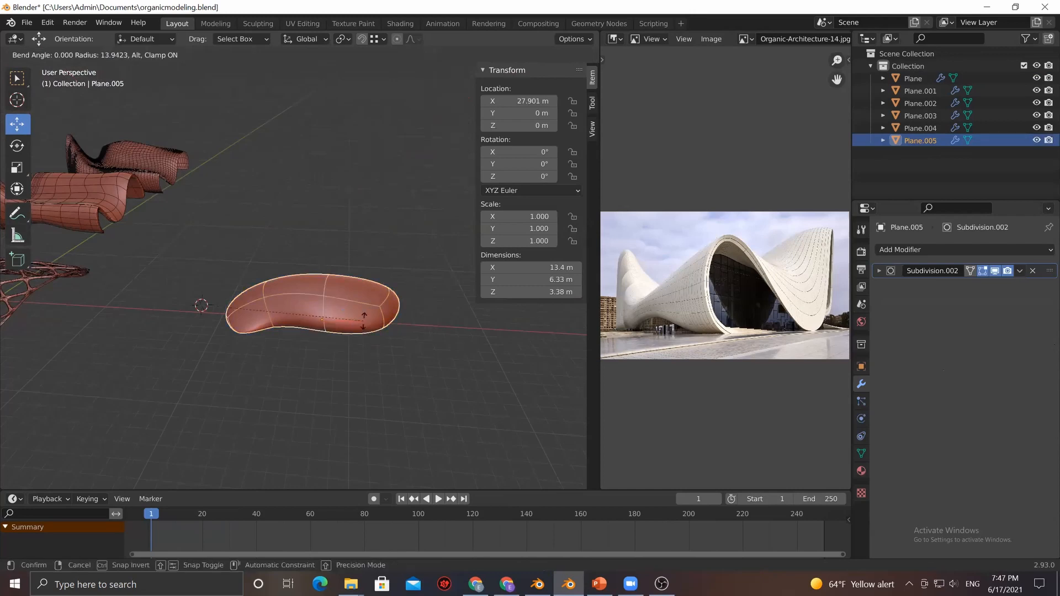
pyautogui.rightClick(363, 321)
pyautogui.hotkey('shift', 's')
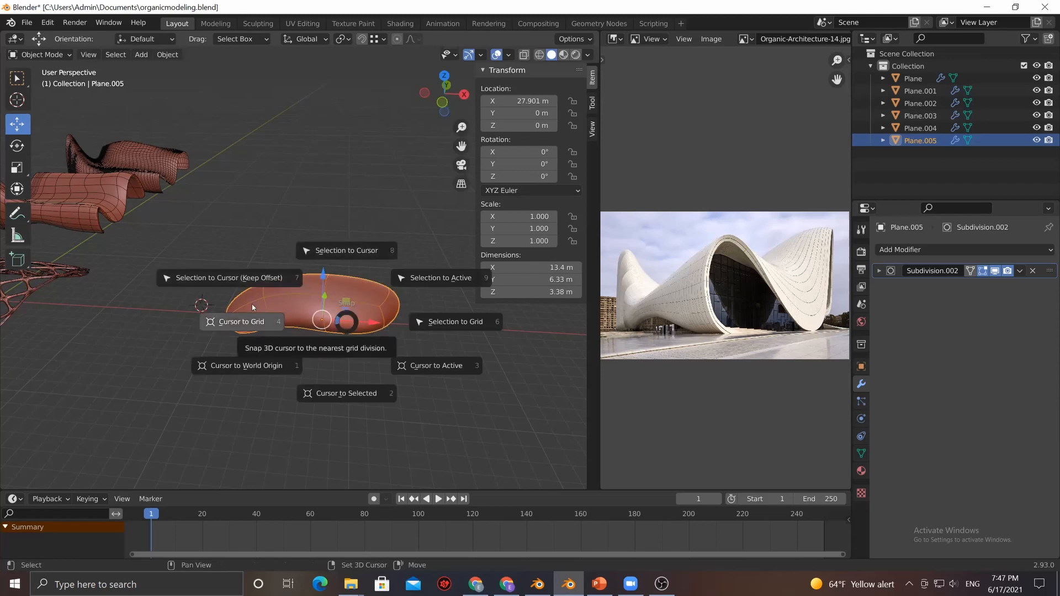
pyautogui.click(346, 400)
# Add a 2 m mesh cube at the 3D cursor and move it about -10.72 m along X, clear of the closed shell
pyautogui.moveTo(325, 358)
pyautogui.mouseDown(button='middle')
pyautogui.moveTo(244, 339)
pyautogui.moveTo(317, 338)
pyautogui.mouseUp(button='middle')
pyautogui.moveTo(245, 355); pyautogui.dragTo(289, 359, button='middle')
pyautogui.hotkey('shift', 'a')
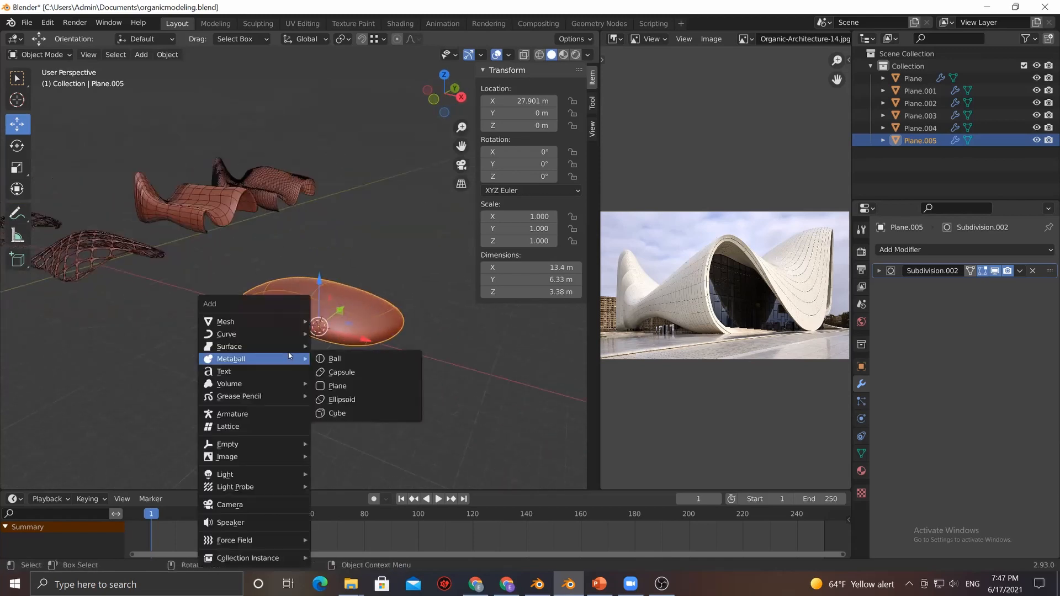
pyautogui.moveTo(260, 321)
pyautogui.click(358, 333)
pyautogui.moveTo(285, 347); pyautogui.dragTo(338, 338, button='middle')
pyautogui.moveTo(374, 325); pyautogui.dragTo(226, 326)
pyautogui.moveTo(235, 329); pyautogui.dragTo(279, 348, button='middle')
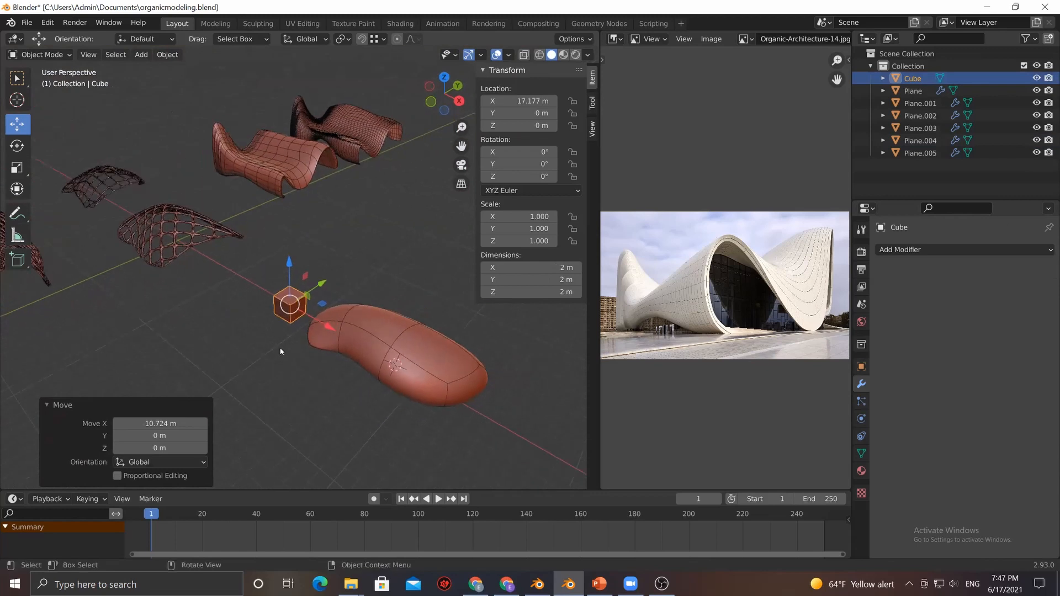
# Enter Edit Mode on the cube, switch to face selection and select its face pointing toward the closed shell
pyautogui.press('Tab')
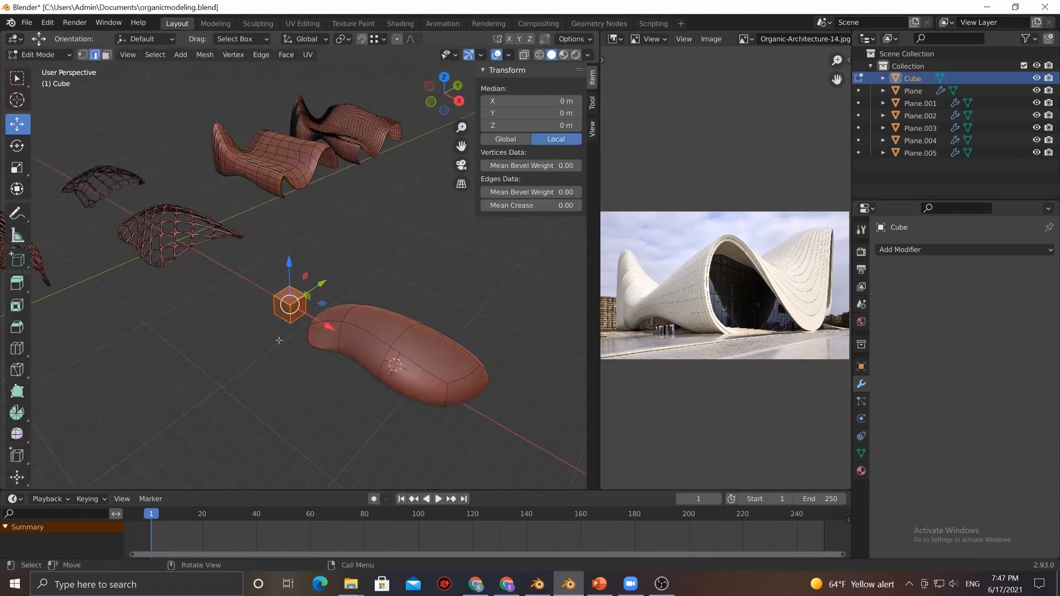
pyautogui.click(281, 324)
pyautogui.press('q')
pyautogui.press('Escape')
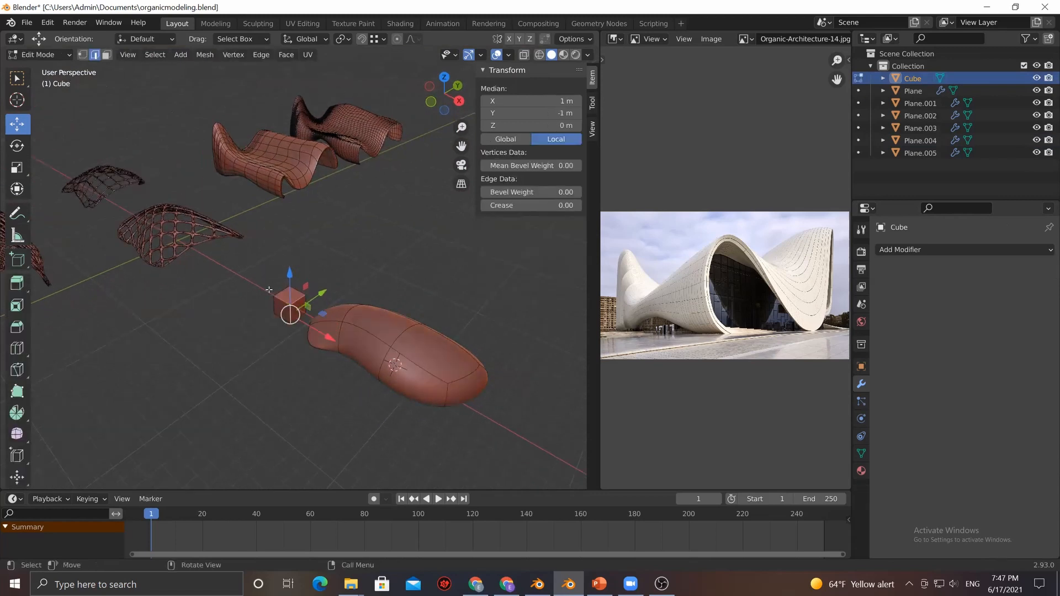
pyautogui.scroll(2, 224, 341)
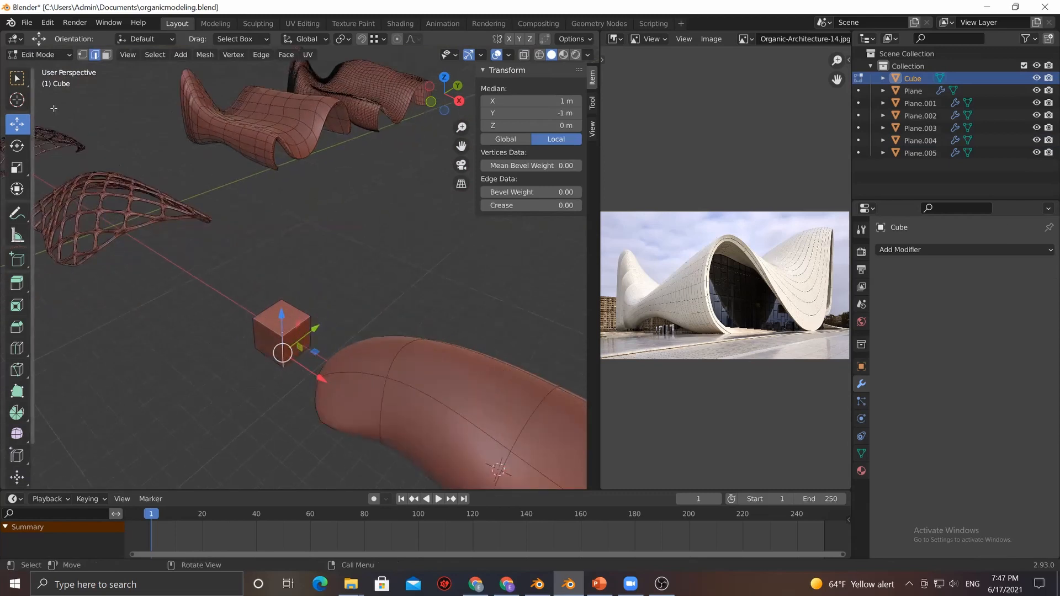
pyautogui.moveTo(293, 394); pyautogui.dragTo(276, 384, button='middle')
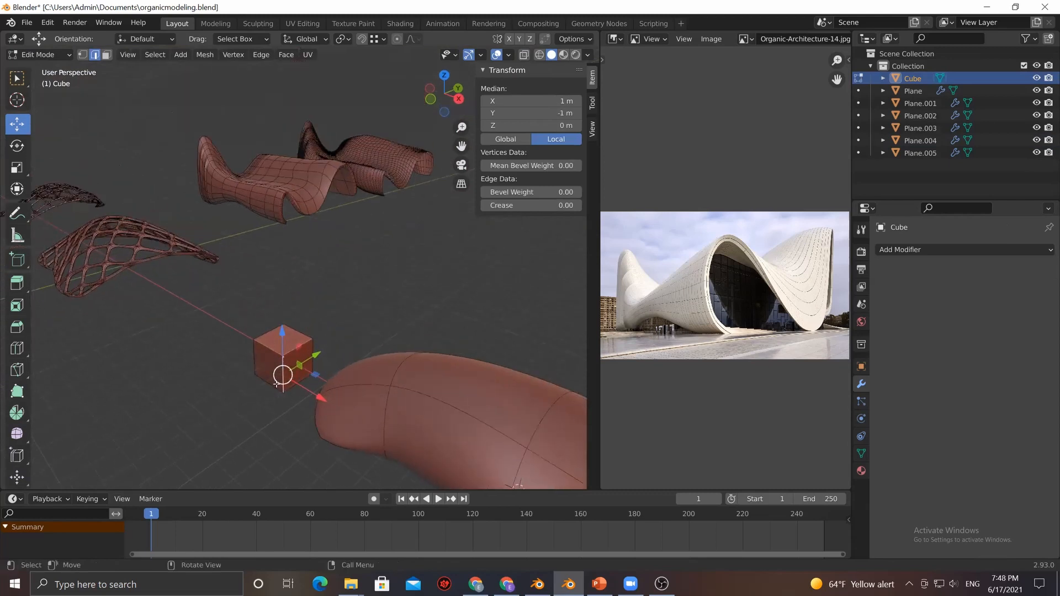
pyautogui.click(16, 80)
pyautogui.moveTo(17, 80); pyautogui.dragTo(58, 88)
pyautogui.press('3')
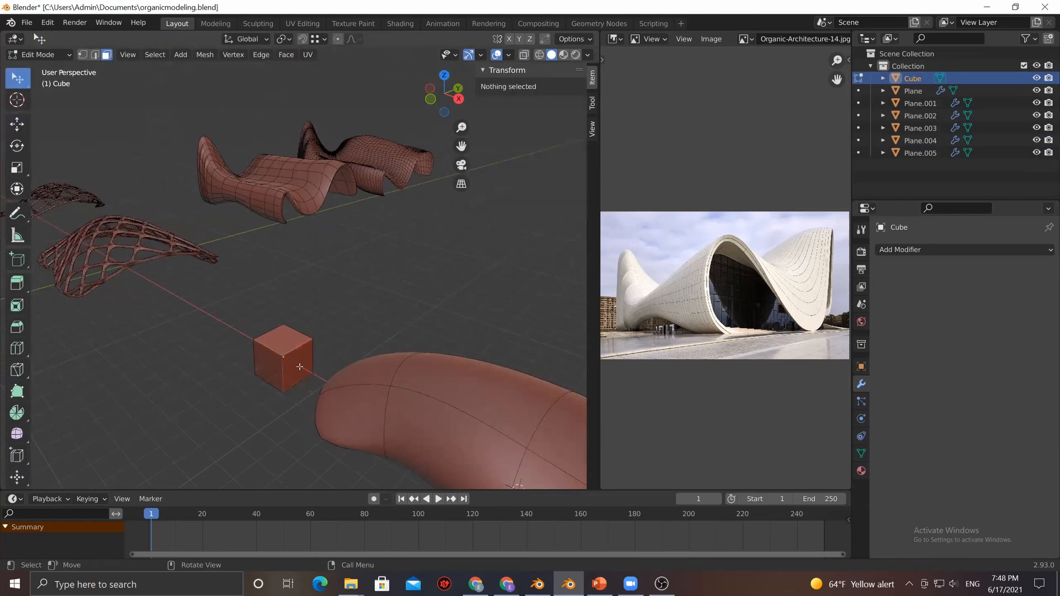
pyautogui.click(296, 364)
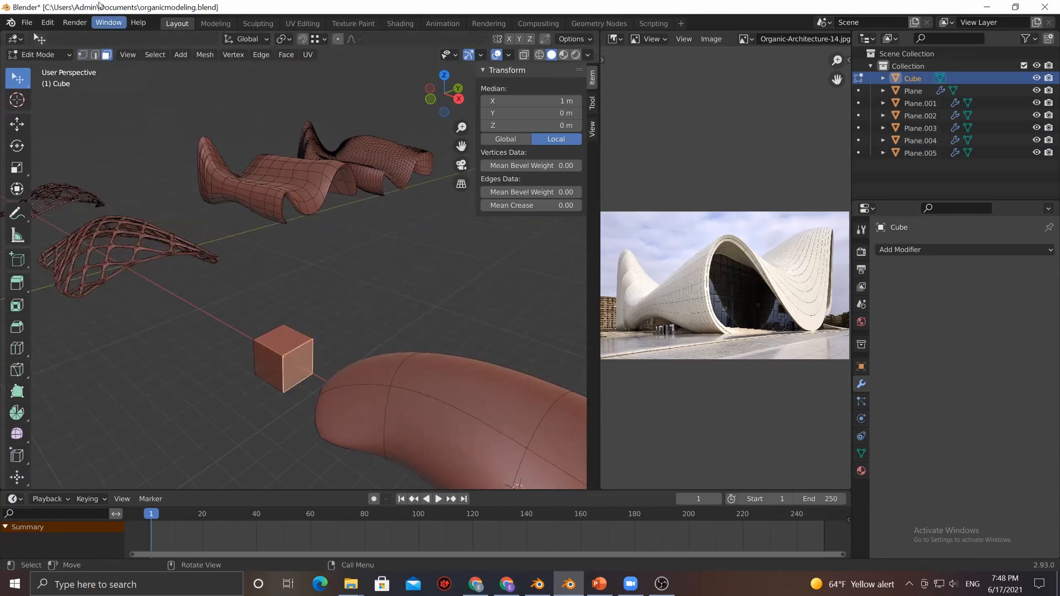
# Select the whole cube mesh, scale it into an upright slab about 1.04 m along X and 15.2 m along Y and Z, and return to Object Mode
pyautogui.moveTo(228, 367)
pyautogui.mouseDown(button='middle')
pyautogui.moveTo(309, 414)
pyautogui.moveTo(322, 373)
pyautogui.moveTo(326, 390)
pyautogui.moveTo(143, 382)
pyautogui.moveTo(459, 402)
pyautogui.moveTo(272, 397)
pyautogui.moveTo(326, 401)
pyautogui.moveTo(381, 426)
pyautogui.moveTo(246, 383)
pyautogui.moveTo(198, 348)
pyautogui.mouseUp(button='middle')
pyautogui.click(340, 389)
pyautogui.press('a')
pyautogui.click(17, 167)
pyautogui.moveTo(361, 330); pyautogui.dragTo(346, 318, button='middle')
pyautogui.moveTo(346, 319); pyautogui.dragTo(323, 243)
pyautogui.scroll(-4, 323, 243)
pyautogui.moveTo(282, 277); pyautogui.dragTo(324, 273, button='middle')
pyautogui.moveTo(322, 272)
pyautogui.mouseDown()
pyautogui.moveTo(331, 249)
pyautogui.moveTo(324, 259)
pyautogui.mouseUp()
pyautogui.moveTo(364, 357); pyautogui.dragTo(410, 374, button='middle')
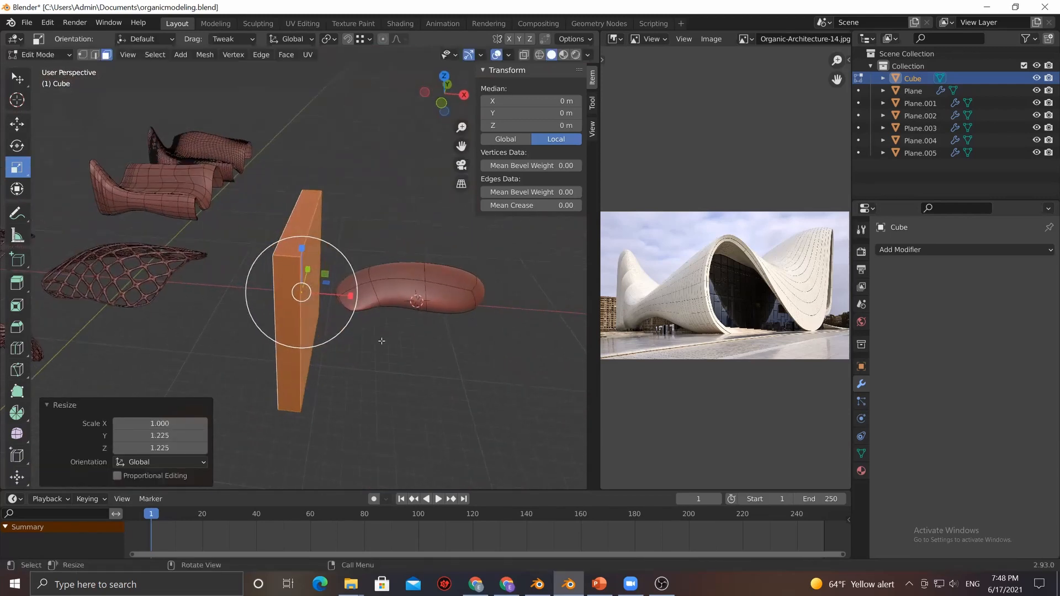
pyautogui.moveTo(350, 298); pyautogui.dragTo(325, 296)
pyautogui.press('Tab')
# Add an Array modifier to the slab with a count of 13 and a relative X offset factor of 1.210
pyautogui.scroll(-1, 347, 360)
pyautogui.click(303, 333)
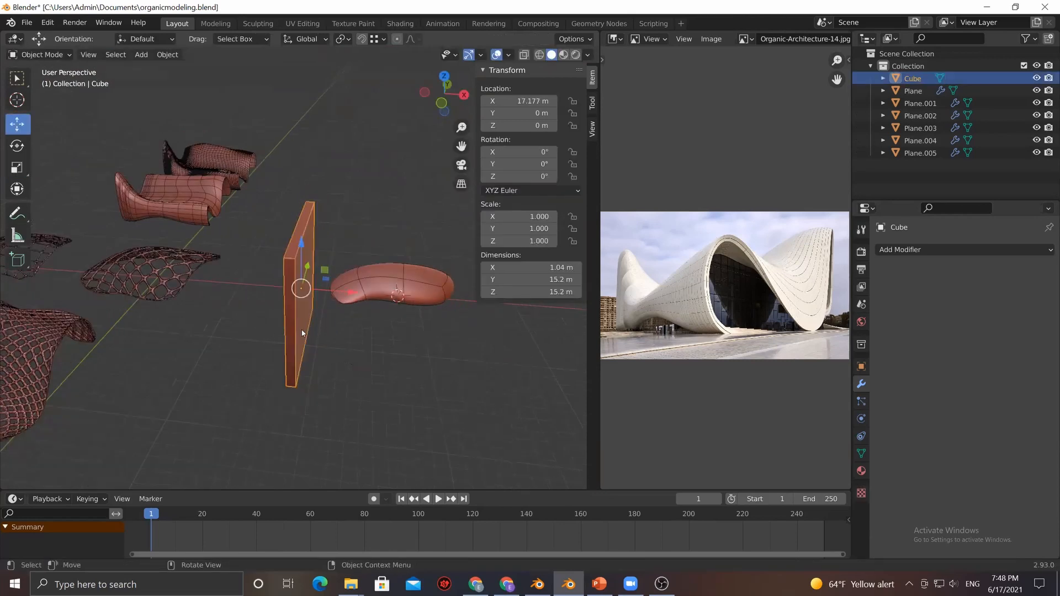
pyautogui.click(915, 249)
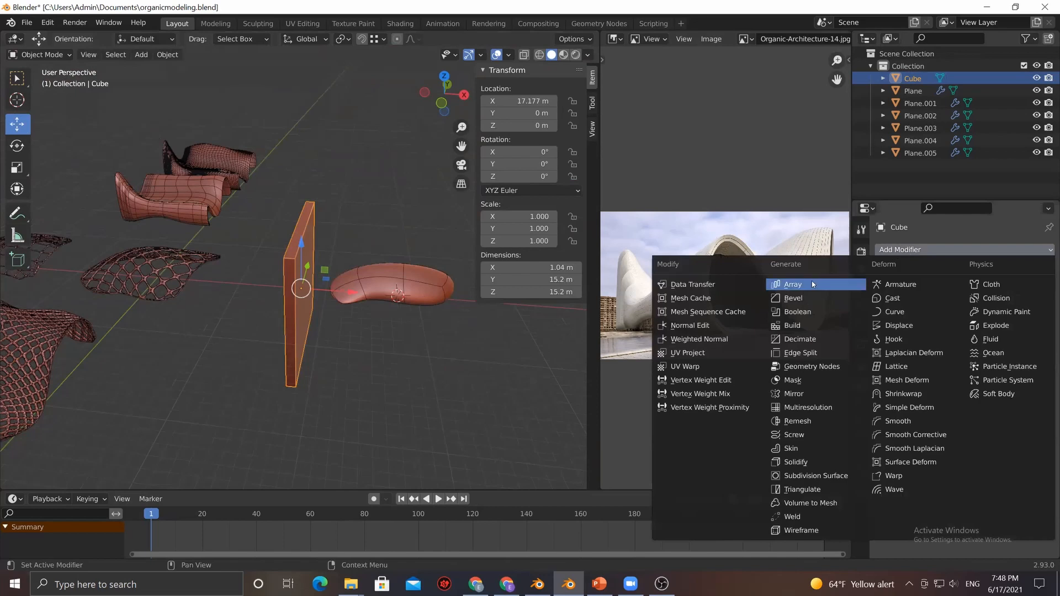
pyautogui.click(813, 285)
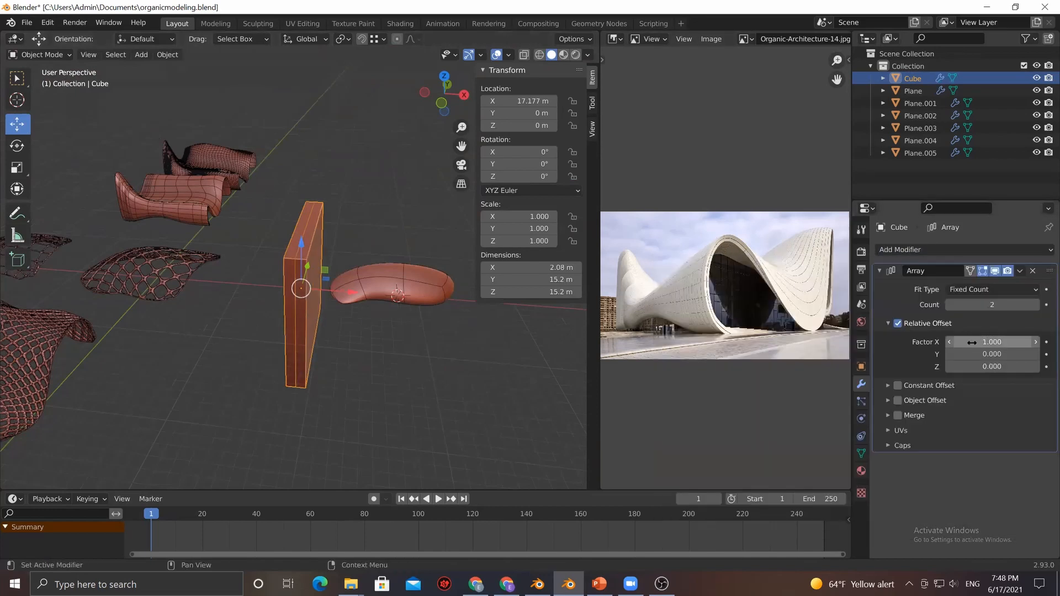
pyautogui.moveTo(992, 342); pyautogui.dragTo(1001, 342)
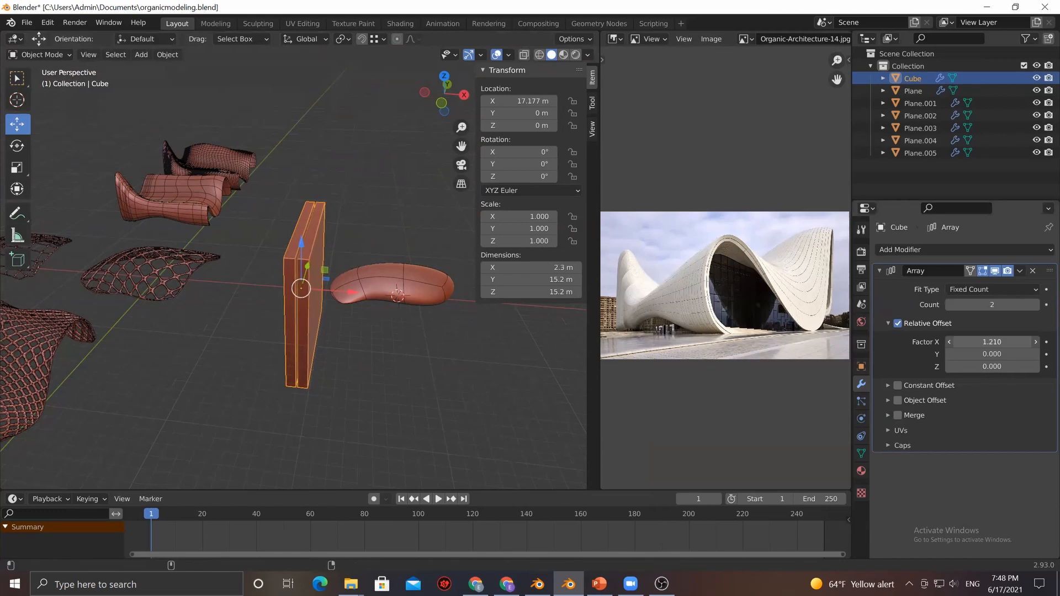
pyautogui.moveTo(992, 305); pyautogui.dragTo(1038, 304)
# Raise the slab array about 0.46 m along Z and move it along X to about 31.14 m, over the closed shell
pyautogui.moveTo(356, 292); pyautogui.dragTo(374, 294)
pyautogui.moveTo(238, 364); pyautogui.dragTo(291, 239, button='middle')
pyautogui.press('g')
pyautogui.press('z')
pyautogui.click(316, 287)
pyautogui.moveTo(366, 372); pyautogui.dragTo(126, 275, button='middle')
pyautogui.scroll(5, 323, 386)
pyautogui.scroll(-4, 224, 289)
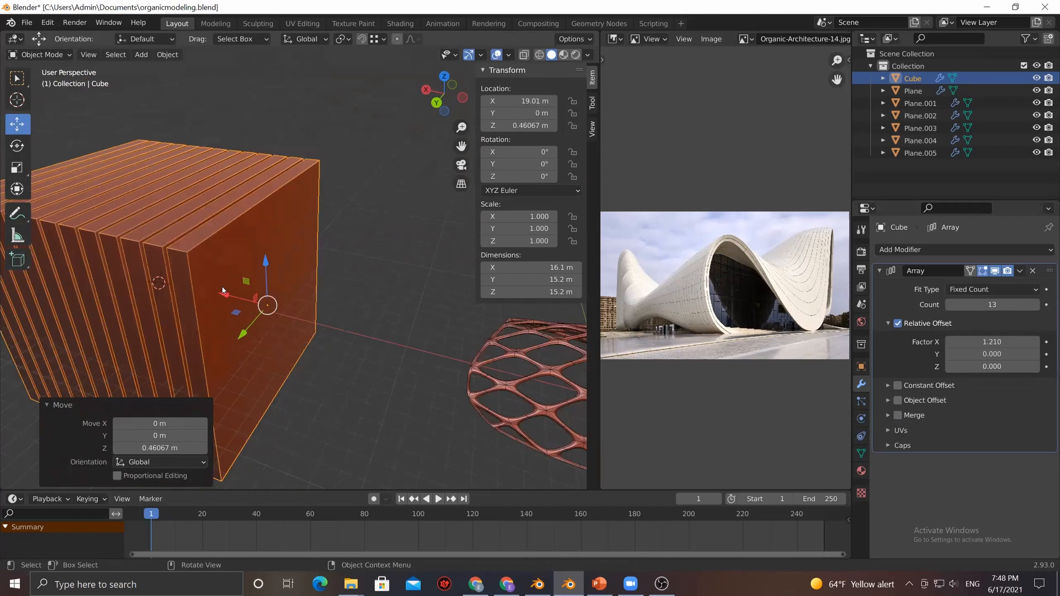
pyautogui.moveTo(223, 290); pyautogui.dragTo(235, 325, button='middle')
pyautogui.moveTo(232, 271); pyautogui.dragTo(119, 262)
# Rename the closed shell as Target and the slab array as Cutter
pyautogui.doubleClick(927, 155)
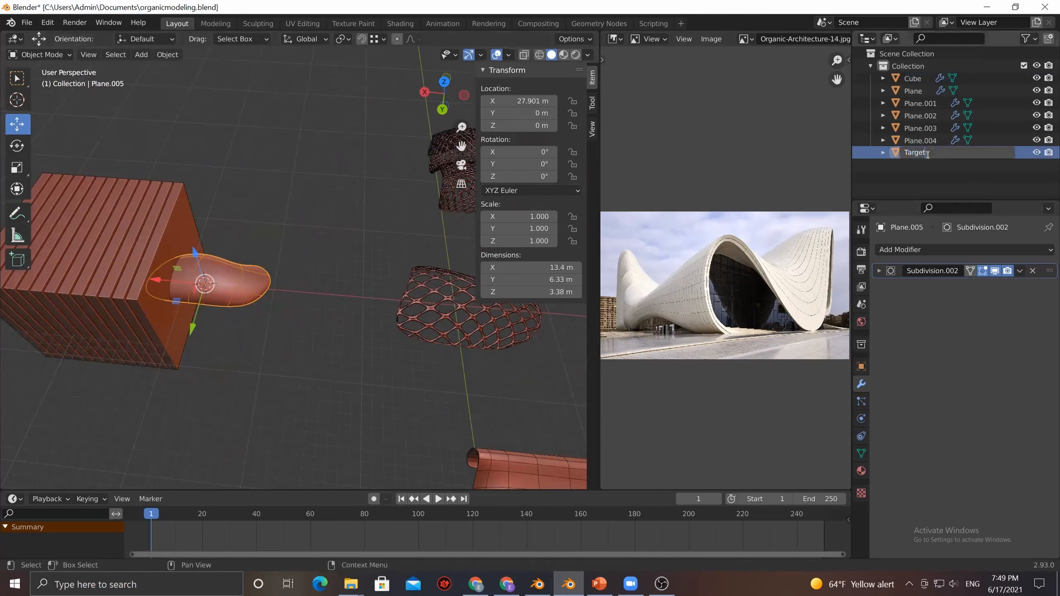
pyautogui.press('Return')
pyautogui.click(32, 204)
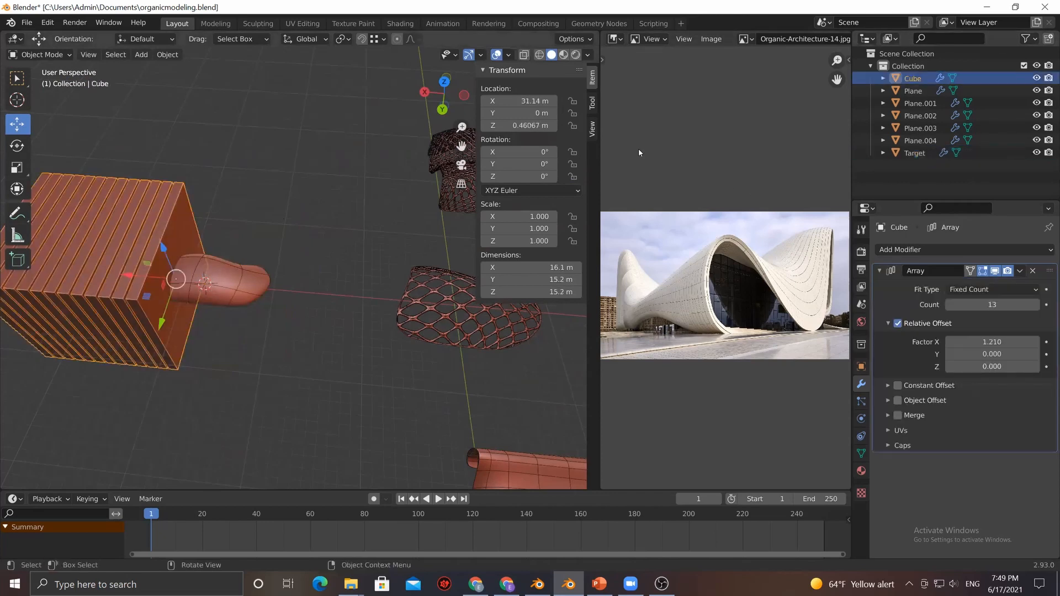
pyautogui.doubleClick(917, 78)
pyautogui.write('Cutter')
pyautogui.press('Return')
# Move the Cutter along X to about 25.08 m, and add an Intersect Boolean modifier to the Target with Cutter as its object
pyautogui.moveTo(128, 276); pyautogui.dragTo(209, 283)
pyautogui.click(260, 280)
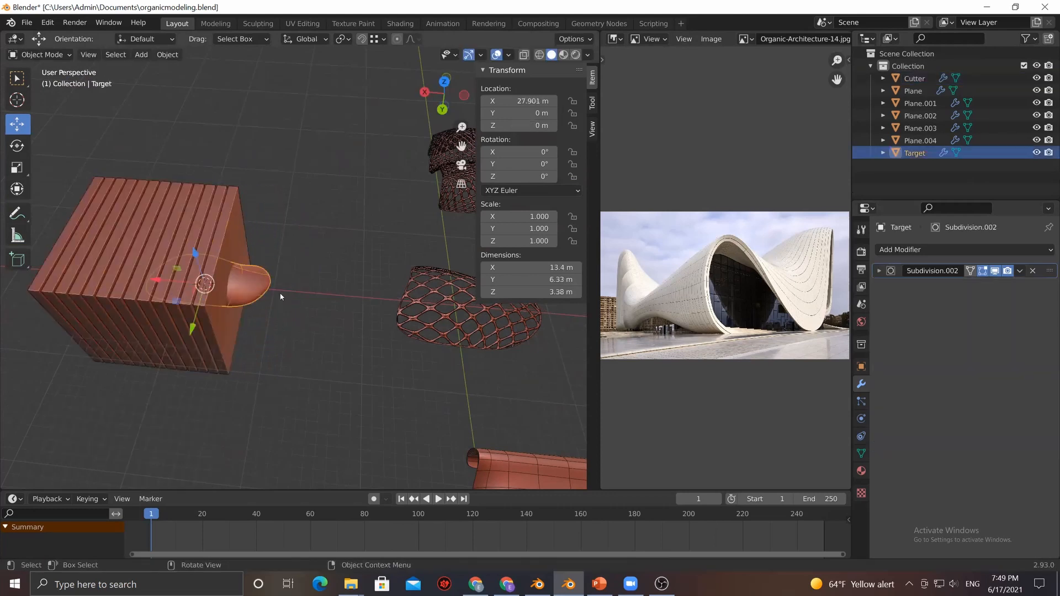
pyautogui.click(921, 252)
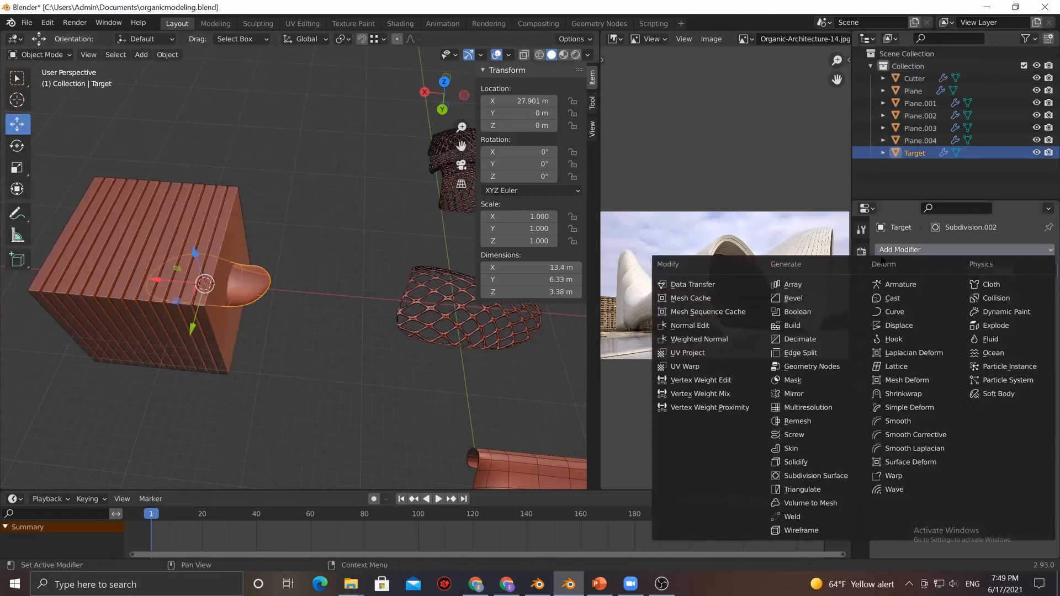
pyautogui.click(820, 314)
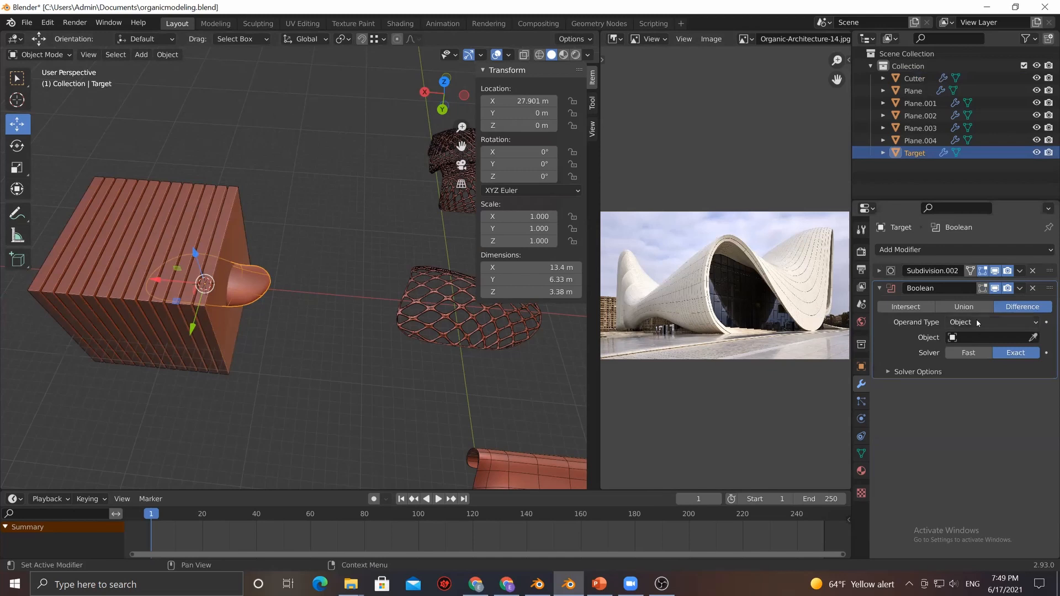
pyautogui.click(902, 309)
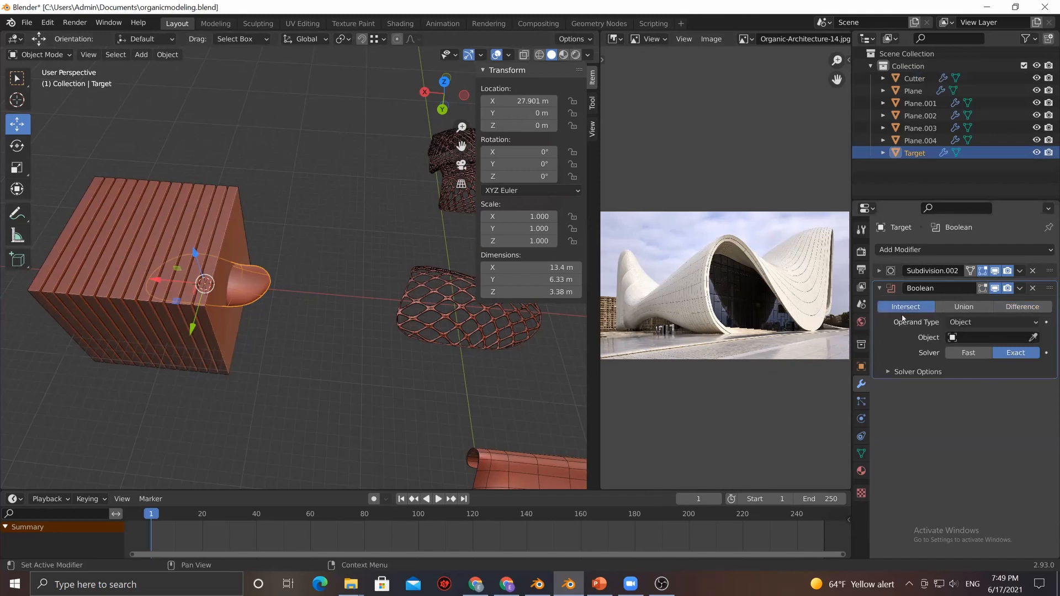
pyautogui.click(1033, 336)
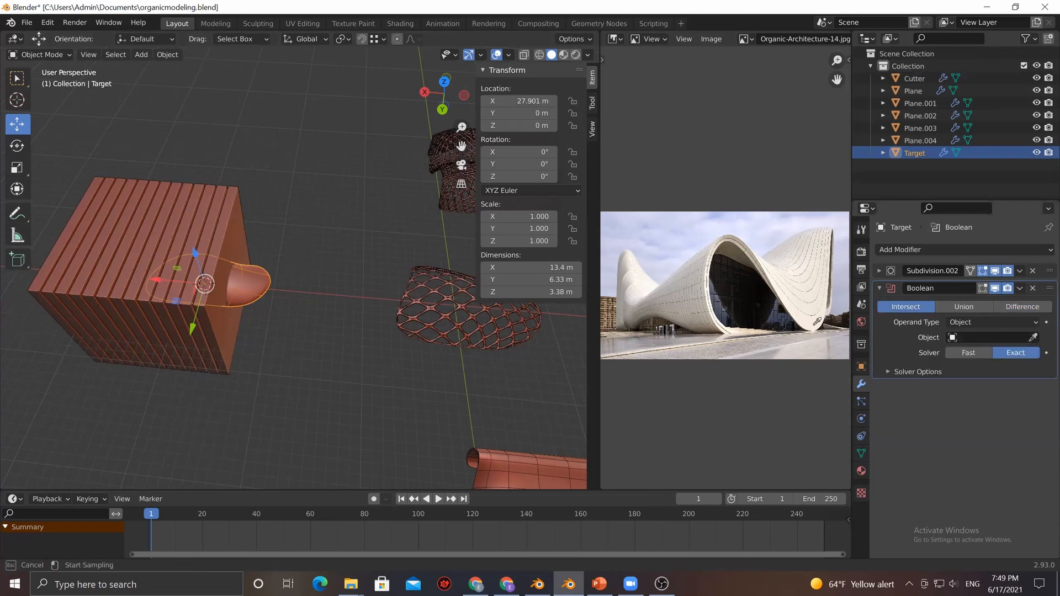
pyautogui.click(215, 244)
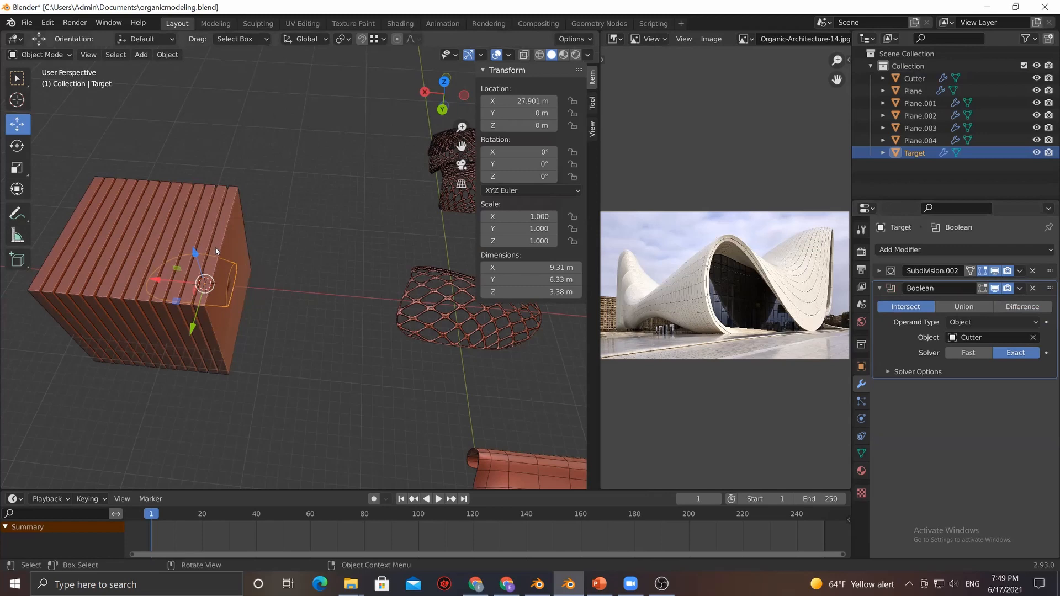
# Try the Wire viewport display on the Cutter, and set its display type to Bounds
pyautogui.click(911, 78)
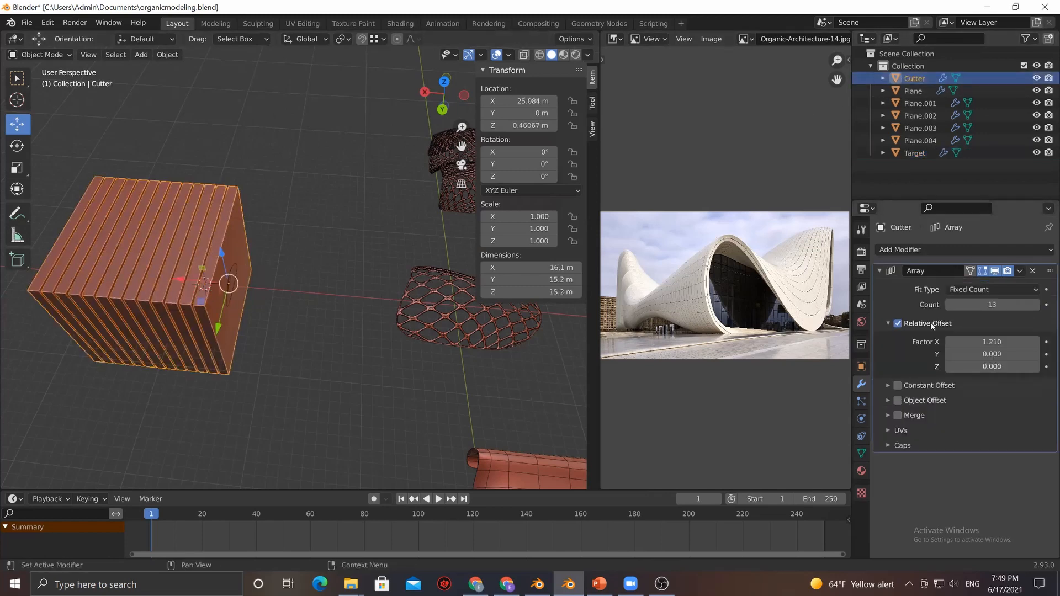
pyautogui.click(860, 368)
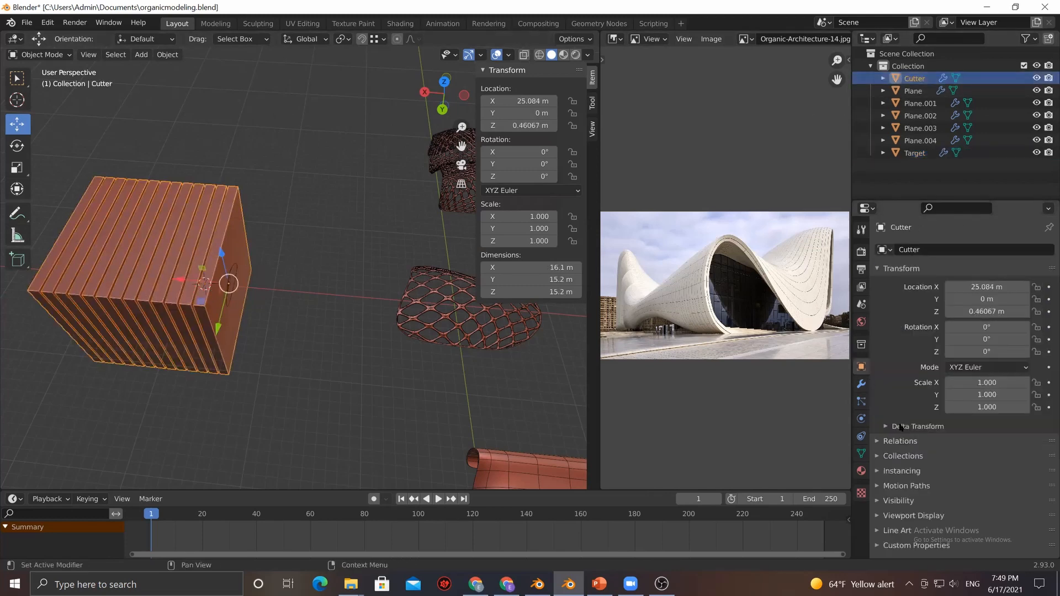
pyautogui.click(913, 516)
pyautogui.scroll(-5, 921, 476)
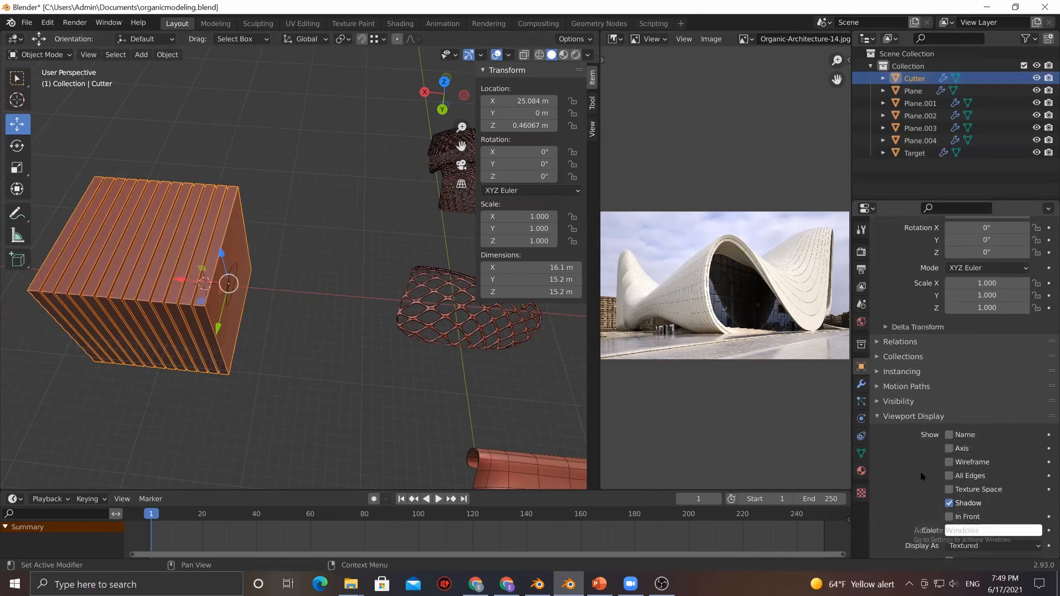
pyautogui.scroll(-1, 920, 476)
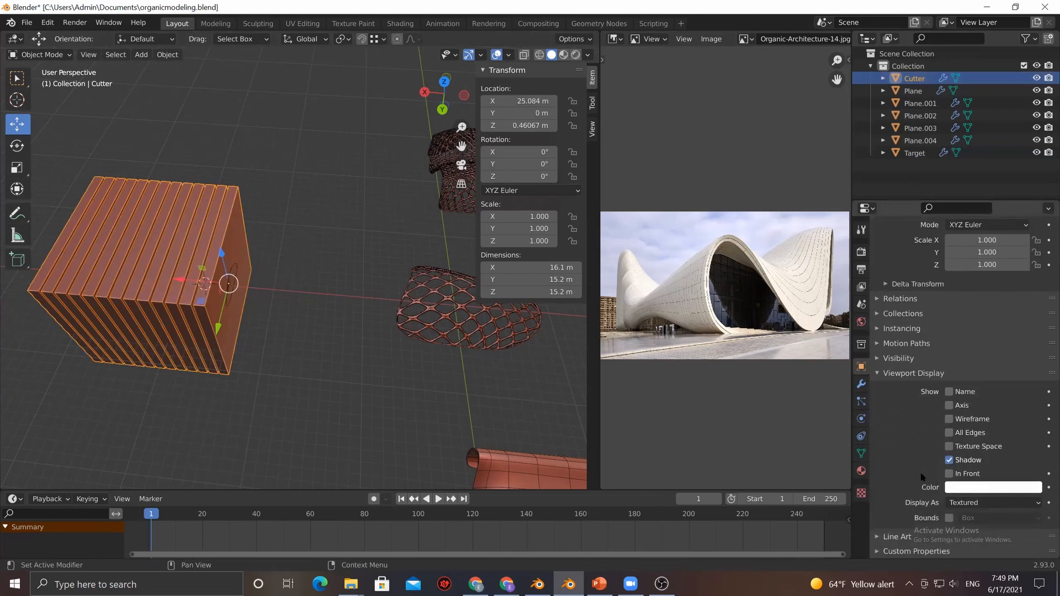
pyautogui.click(984, 504)
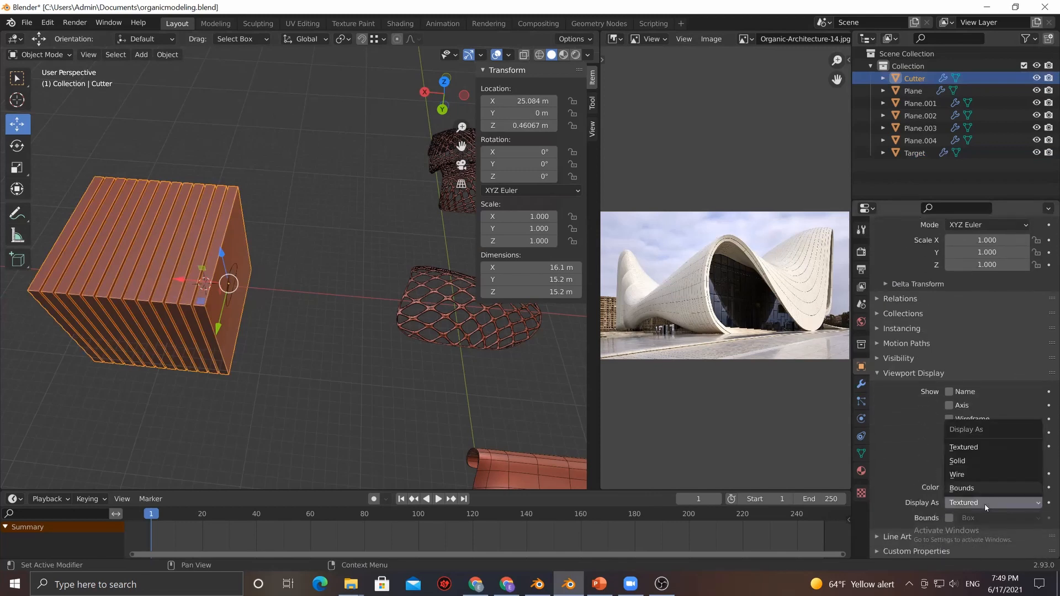
pyautogui.click(979, 475)
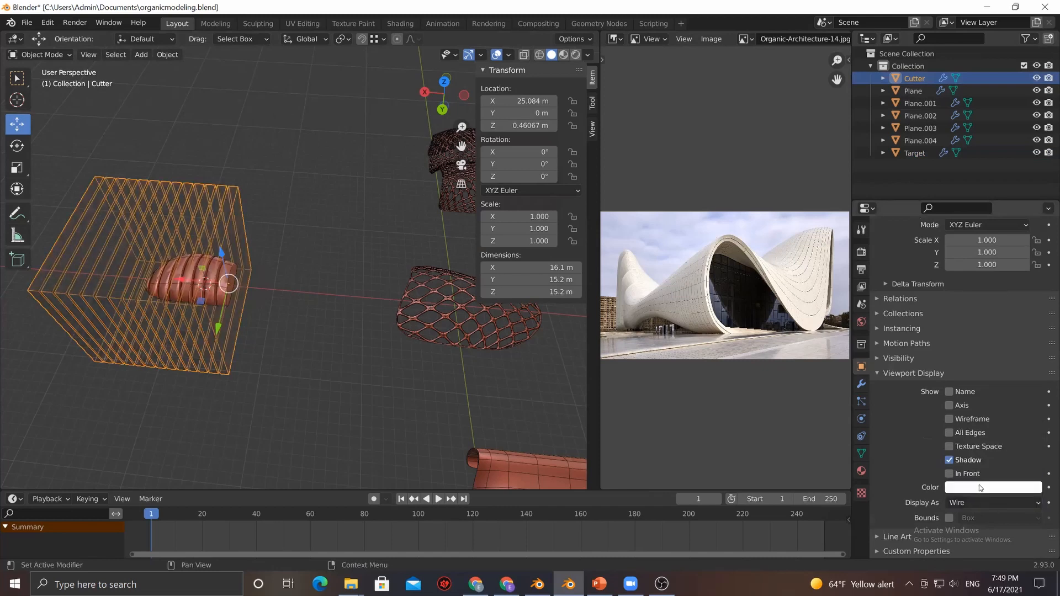
pyautogui.click(970, 500)
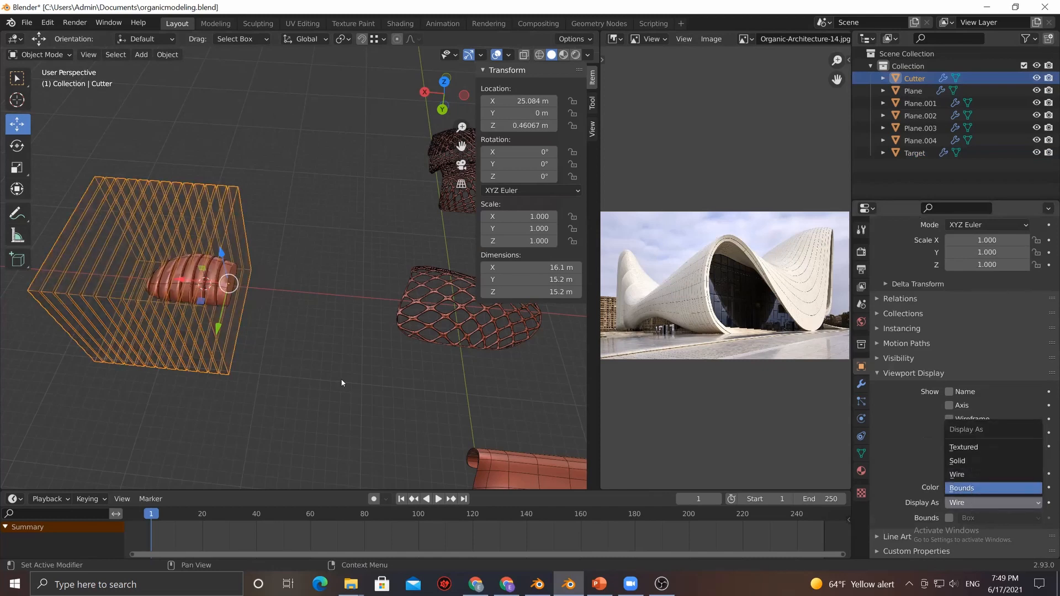
# Move the Cutter along X to about 20.68 m so the slices span the whole Target
pyautogui.scroll(5, 276, 355)
pyautogui.keyDown('shift'); pyautogui.moveTo(296, 352); pyautogui.dragTo(247, 302, button='middle'); pyautogui.keyUp('shift')
pyautogui.press('g')
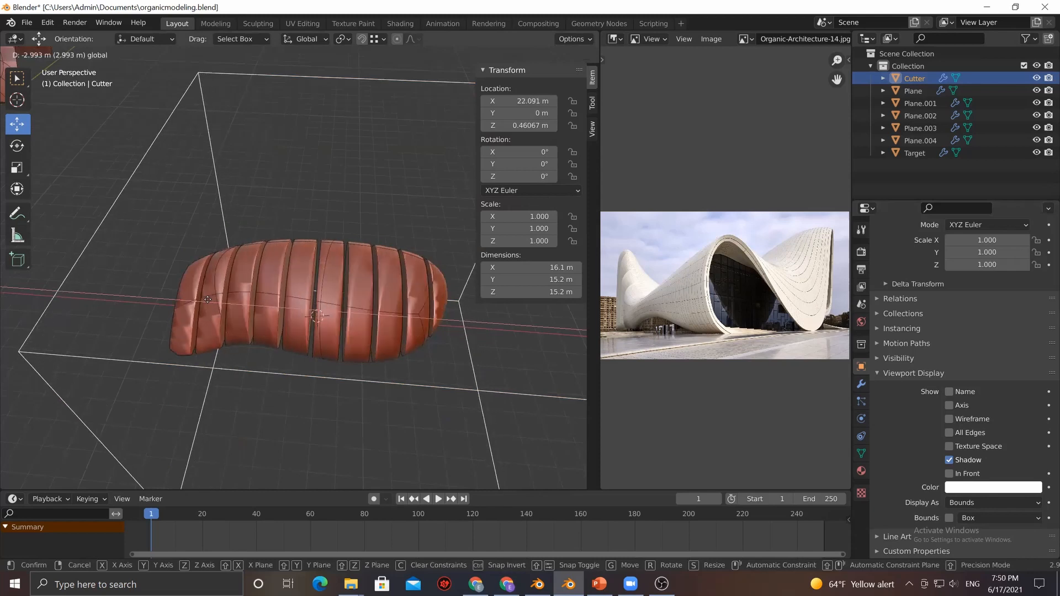
pyautogui.click(264, 196)
pyautogui.click(279, 177)
pyautogui.scroll(-4, 177, 309)
pyautogui.moveTo(336, 308); pyautogui.dragTo(855, 351, button='middle')
pyautogui.scroll(5, 321, 296)
pyautogui.moveTo(322, 296); pyautogui.dragTo(920, 156, button='middle')
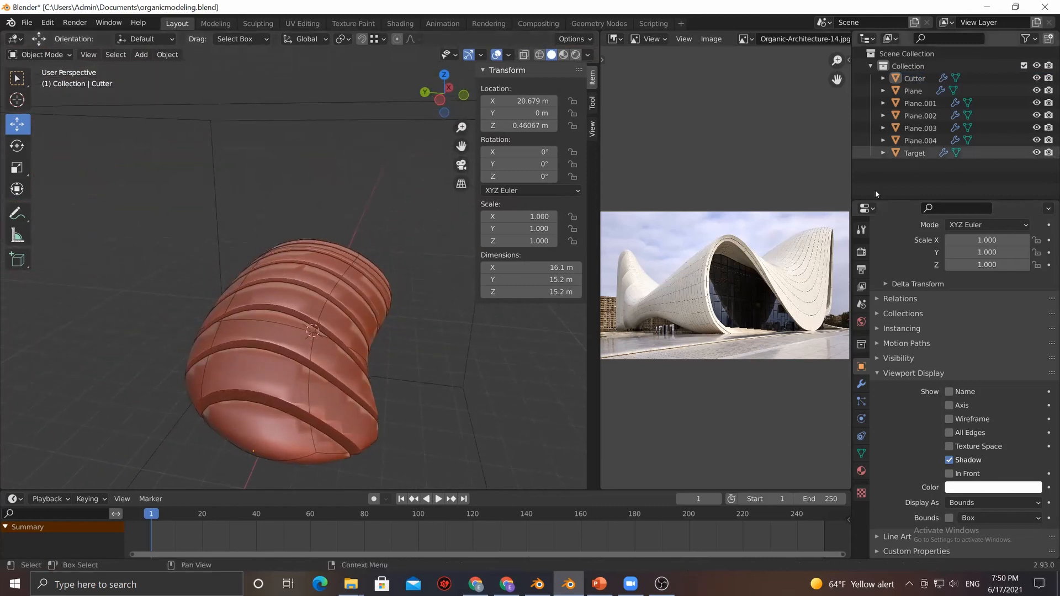
# Select the Target, check its Boolean modifier's solver options, and collapse the modifier
pyautogui.click(914, 152)
pyautogui.moveTo(260, 419); pyautogui.dragTo(223, 414, button='middle')
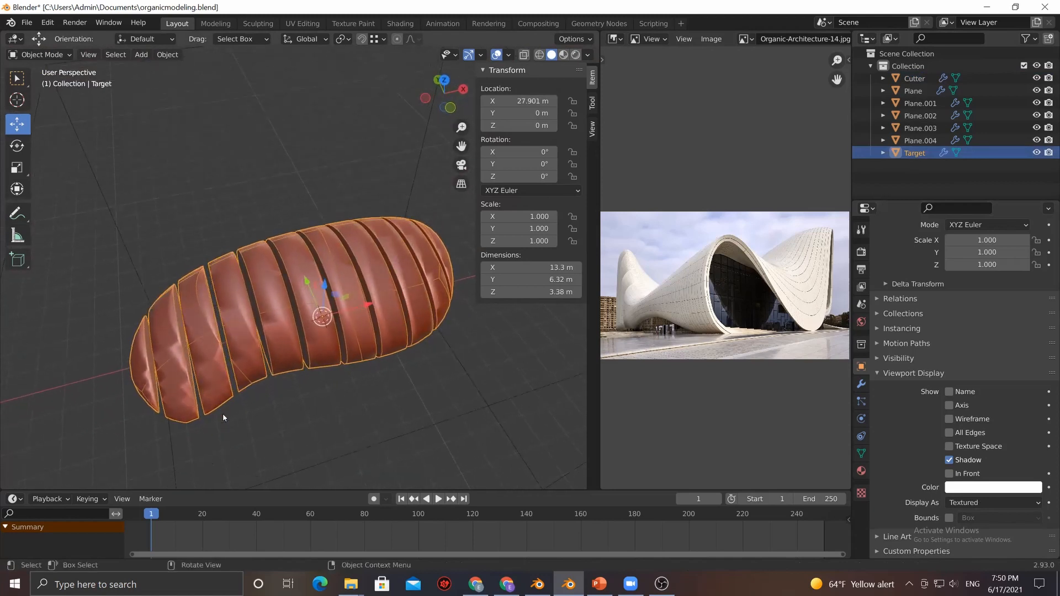
pyautogui.moveTo(227, 350); pyautogui.dragTo(227, 362, button='middle')
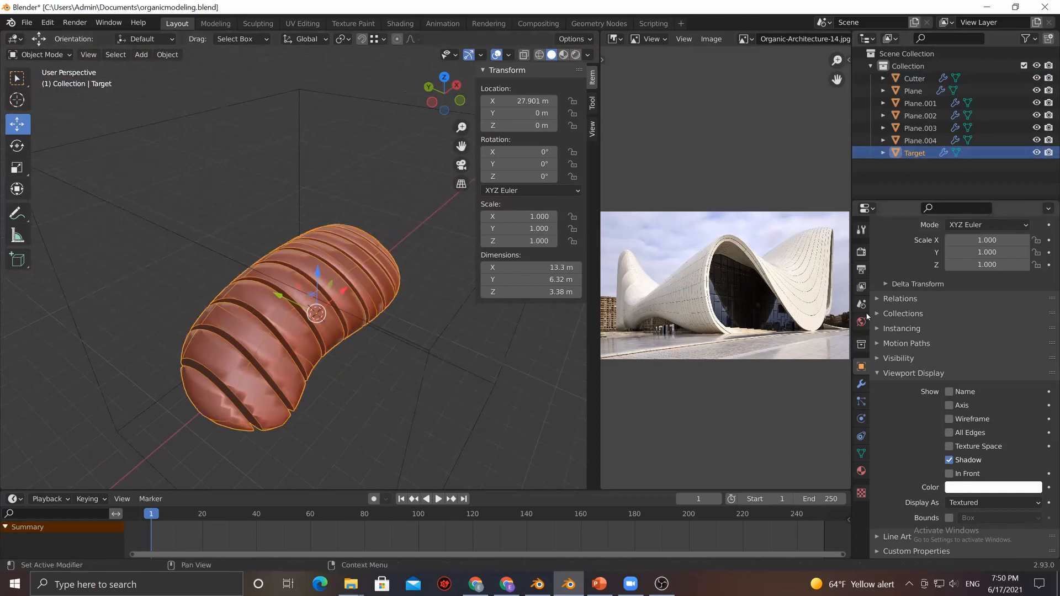
pyautogui.click(860, 385)
pyautogui.click(886, 372)
pyautogui.click(886, 368)
pyautogui.click(879, 288)
# Enable Auto Smooth at 30° in the Target's mesh normals to clean up the shading of the slices
pyautogui.moveTo(387, 369); pyautogui.dragTo(264, 299, button='middle')
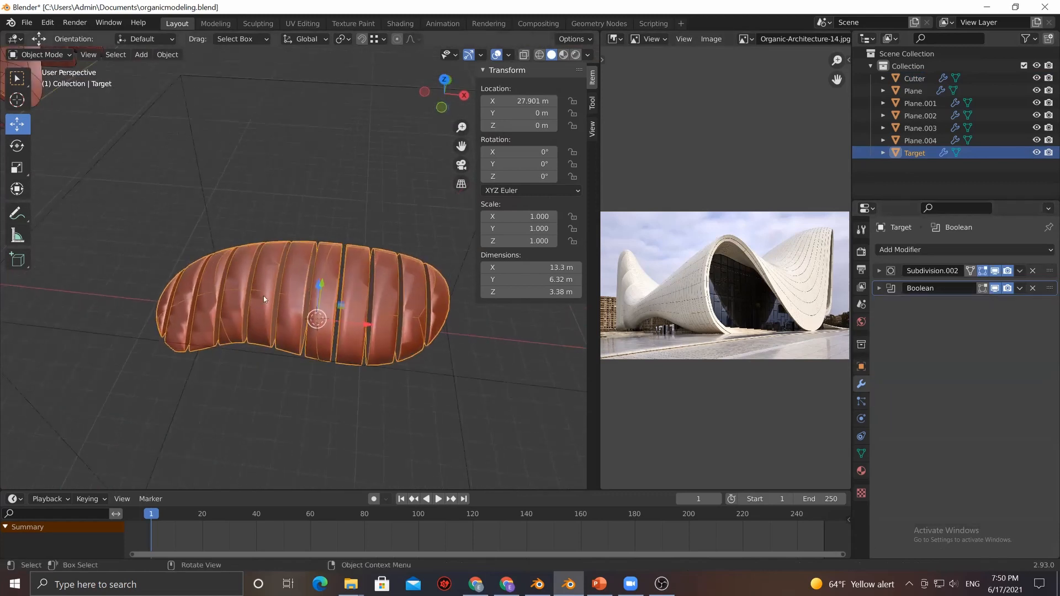
pyautogui.scroll(4, 250, 295)
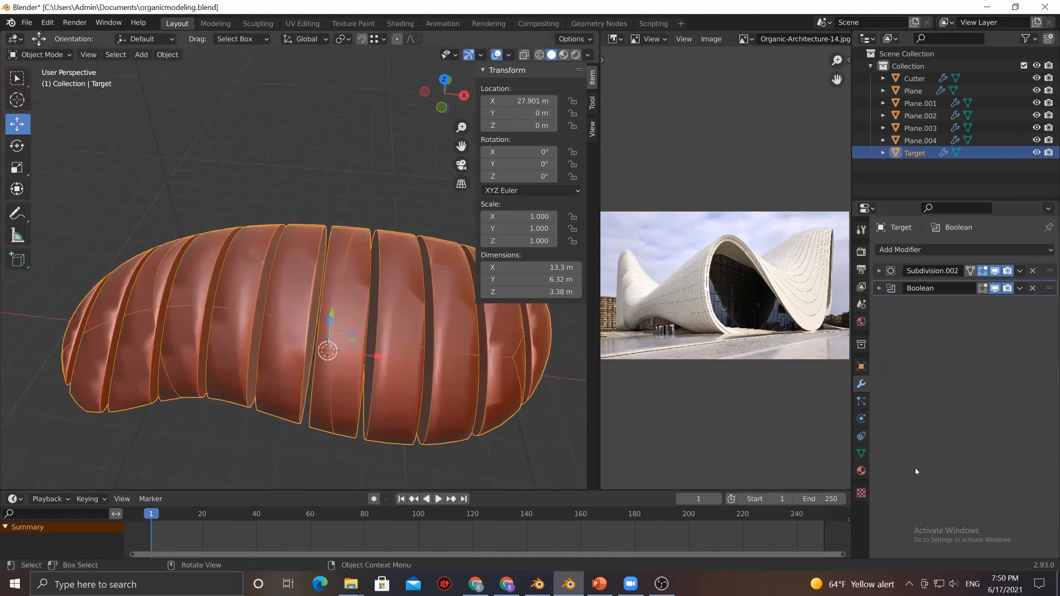
pyautogui.click(860, 454)
pyautogui.scroll(-1, 955, 420)
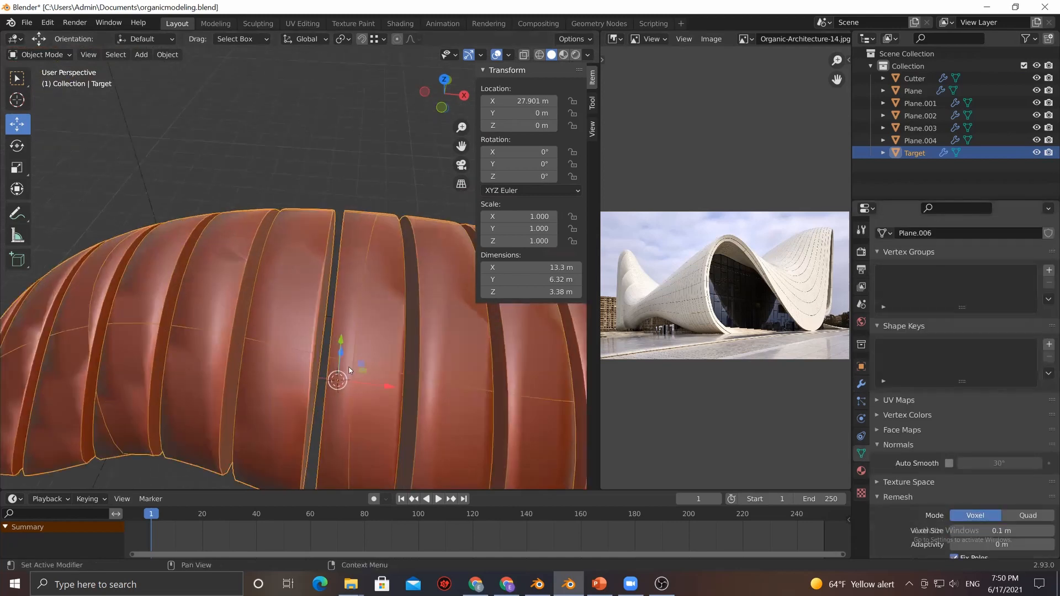
pyautogui.scroll(-6, 505, 399)
pyautogui.click(249, 383)
pyautogui.scroll(-4, 347, 364)
pyautogui.moveTo(264, 331); pyautogui.dragTo(718, 276, button='middle')
pyautogui.scroll(-1, 362, 278)
pyautogui.scroll(7, 362, 278)
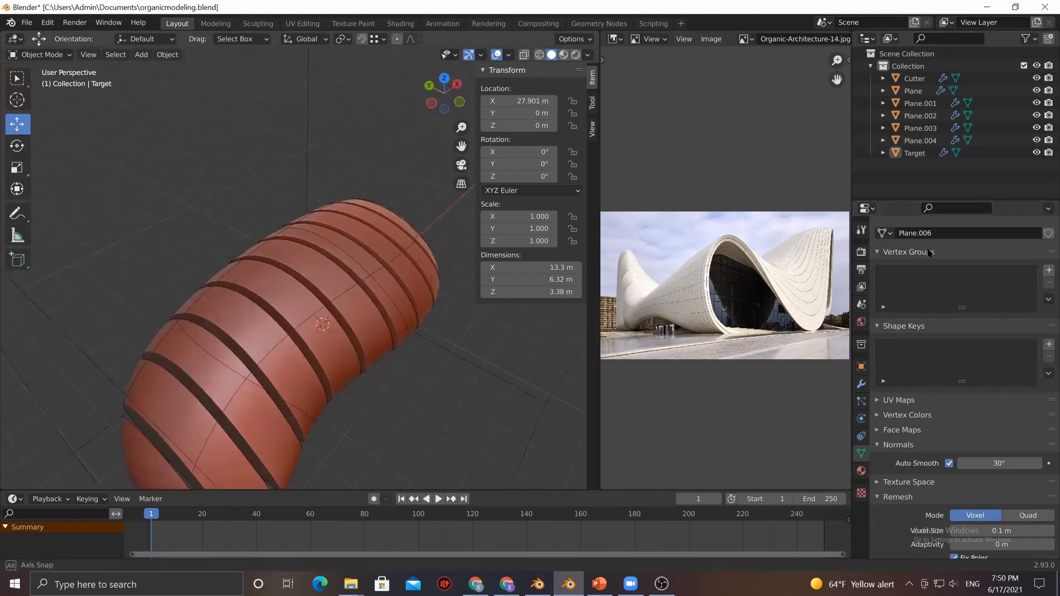
# Add a Decimate modifier to the Target in Collapse mode with a ratio of about 0.4652, and fold its settings away
pyautogui.click(860, 383)
pyautogui.click(927, 251)
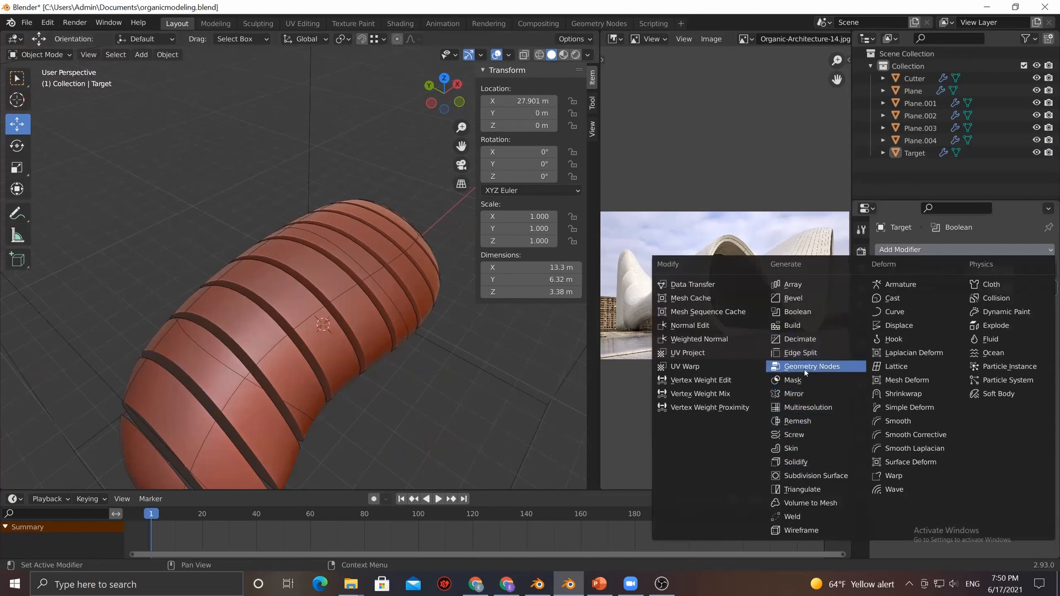
pyautogui.click(898, 250)
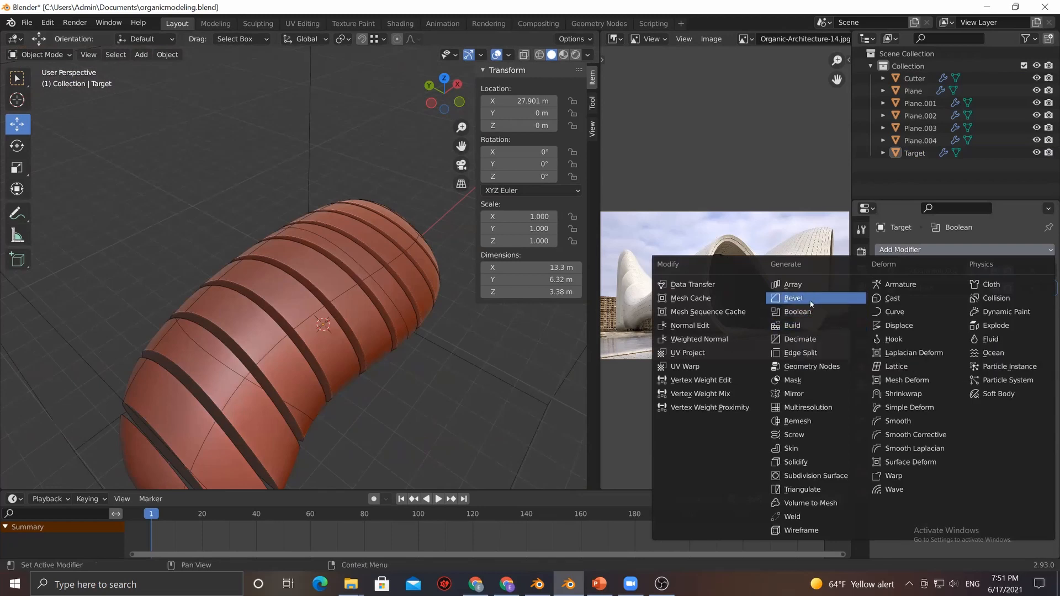
pyautogui.click(808, 339)
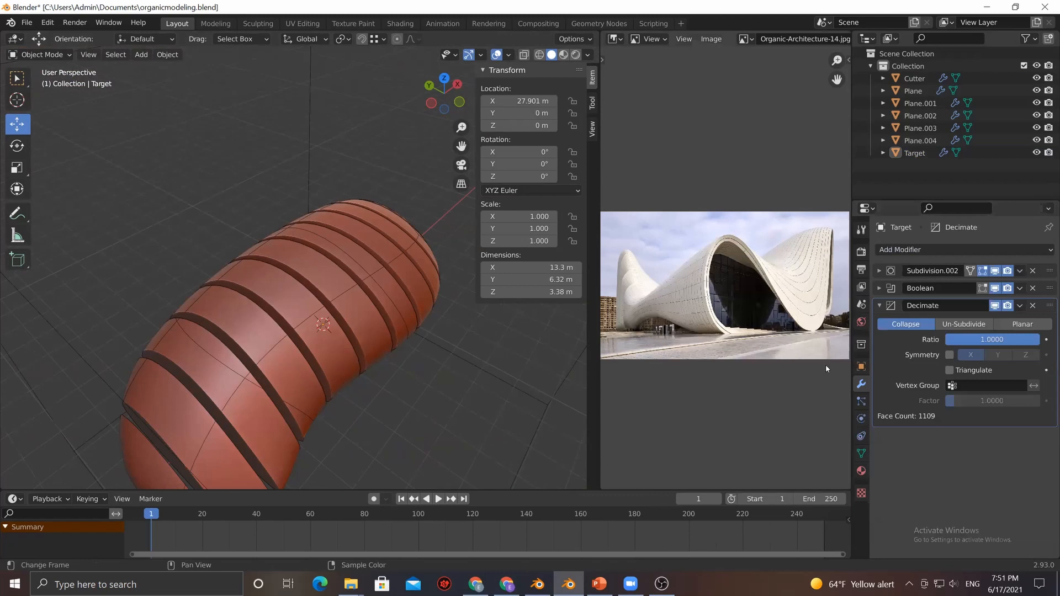
pyautogui.moveTo(1038, 339); pyautogui.dragTo(988, 340)
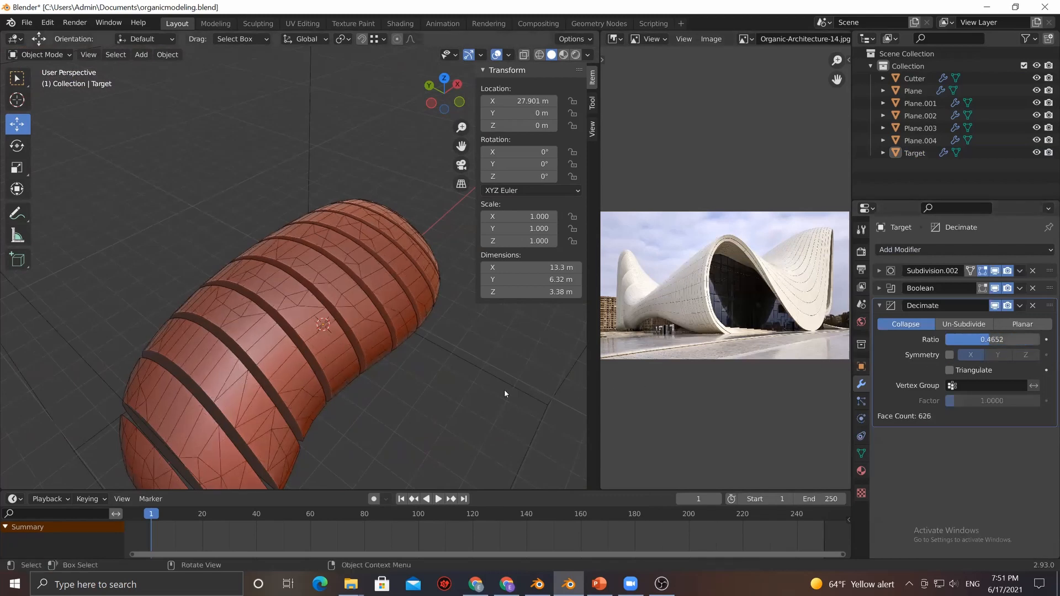
pyautogui.moveTo(286, 399); pyautogui.dragTo(353, 364, button='middle')
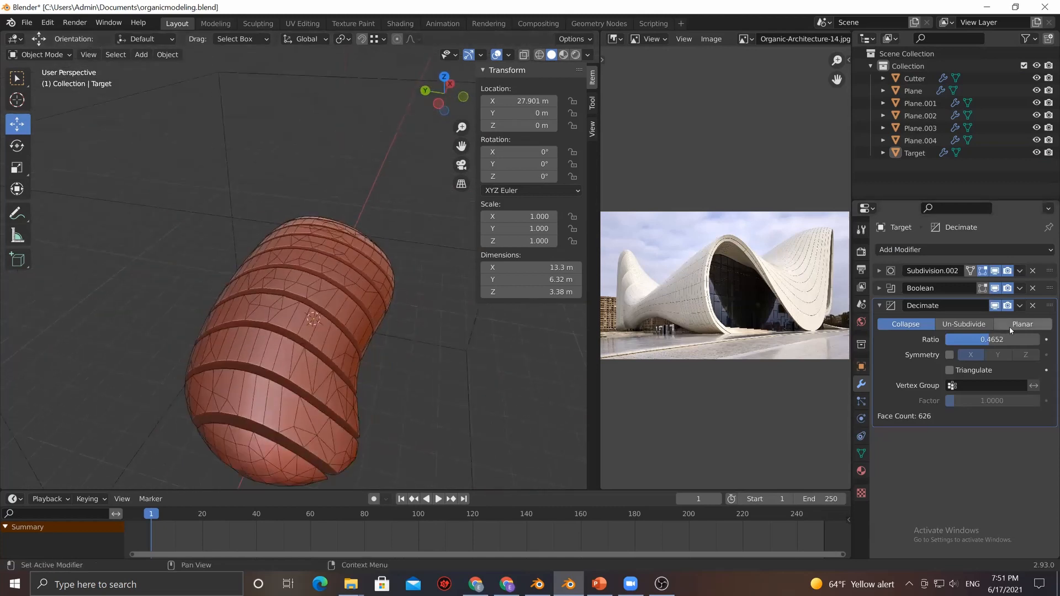
pyautogui.click(879, 307)
# Add a Wireframe modifier to the Target and set its thickness to 0.05 m
pyautogui.click(905, 249)
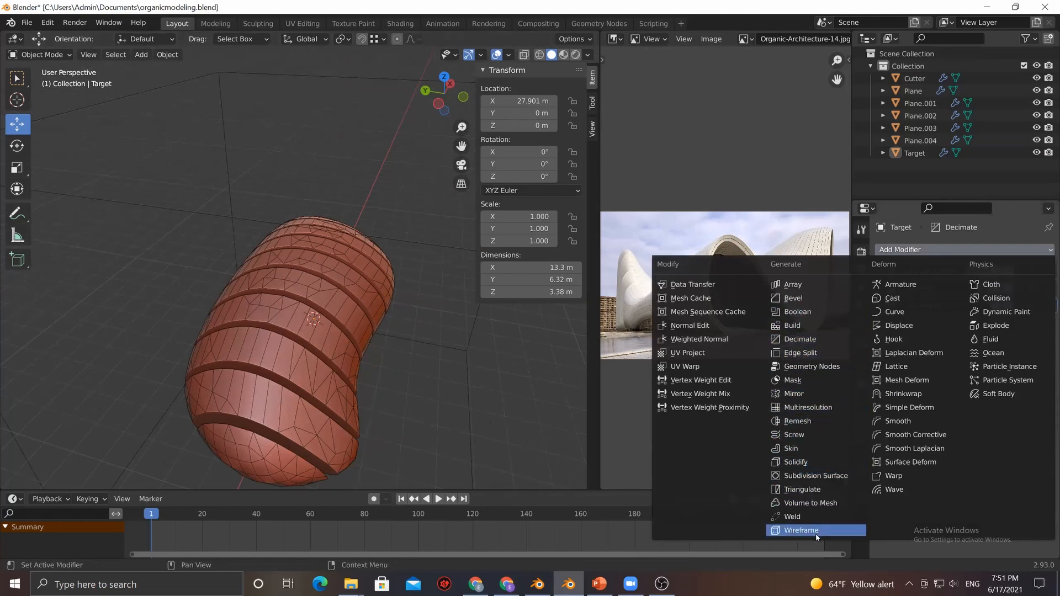
pyautogui.moveTo(462, 421); pyautogui.dragTo(375, 401, button='middle')
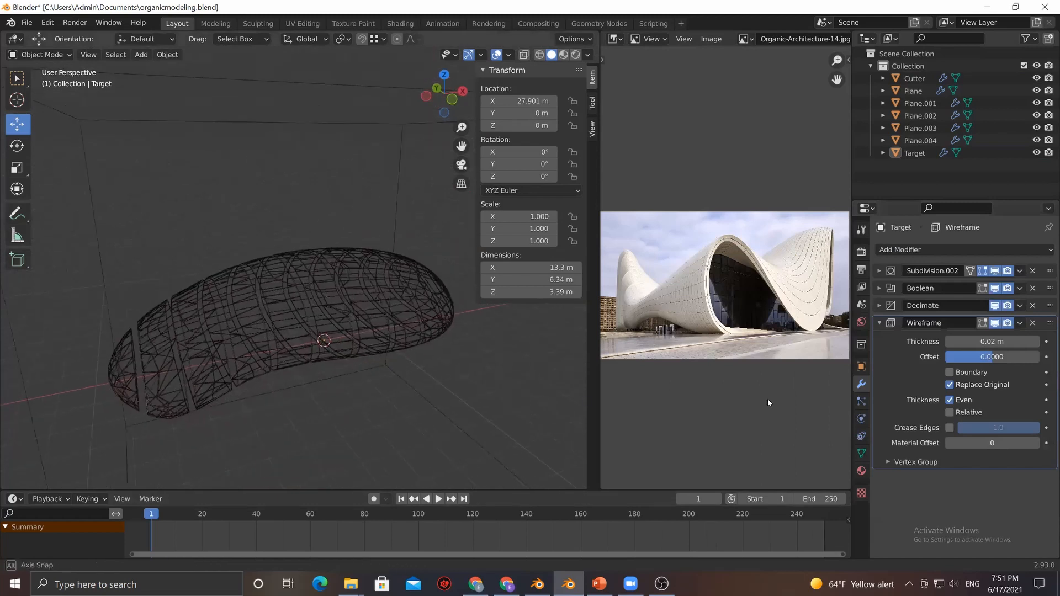
pyautogui.moveTo(987, 341); pyautogui.dragTo(1003, 340)
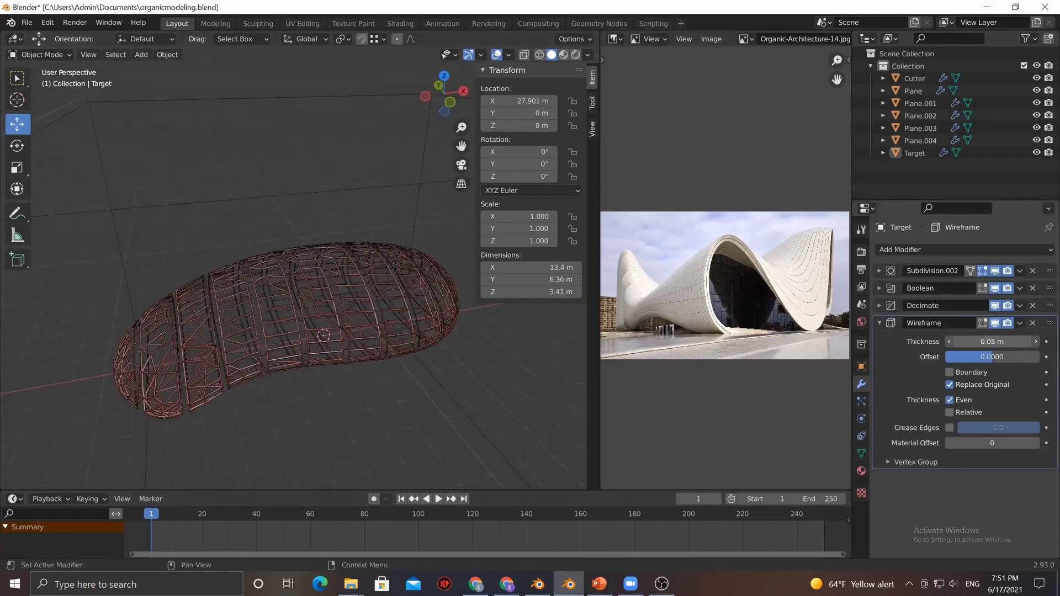
# Add a Subdivision Surface modifier set to Simple after the Target's Wireframe, followed by a second Subdivision Surface modifier
pyautogui.click(959, 250)
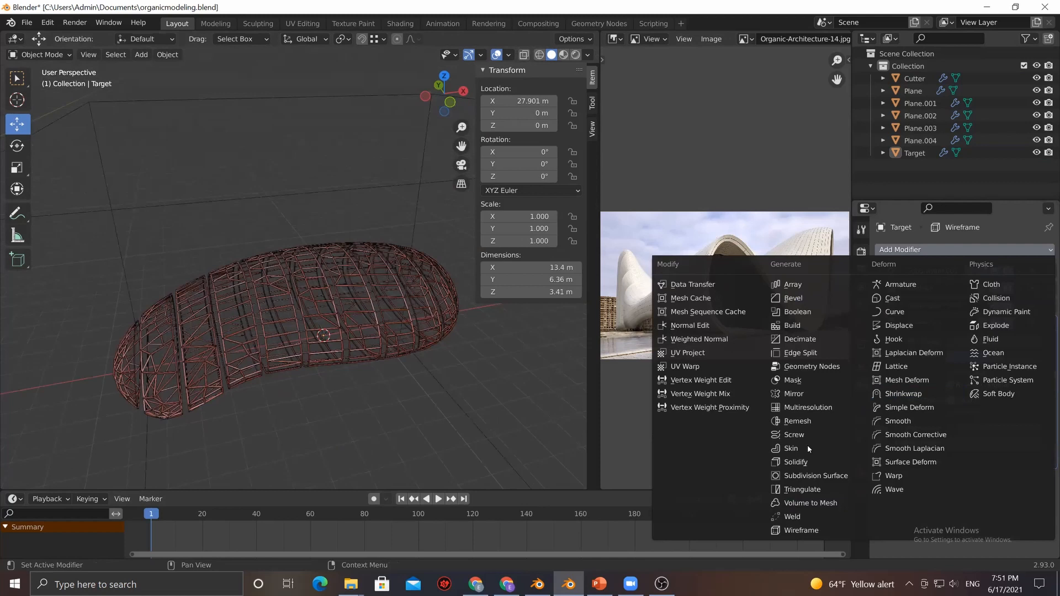
pyautogui.click(814, 476)
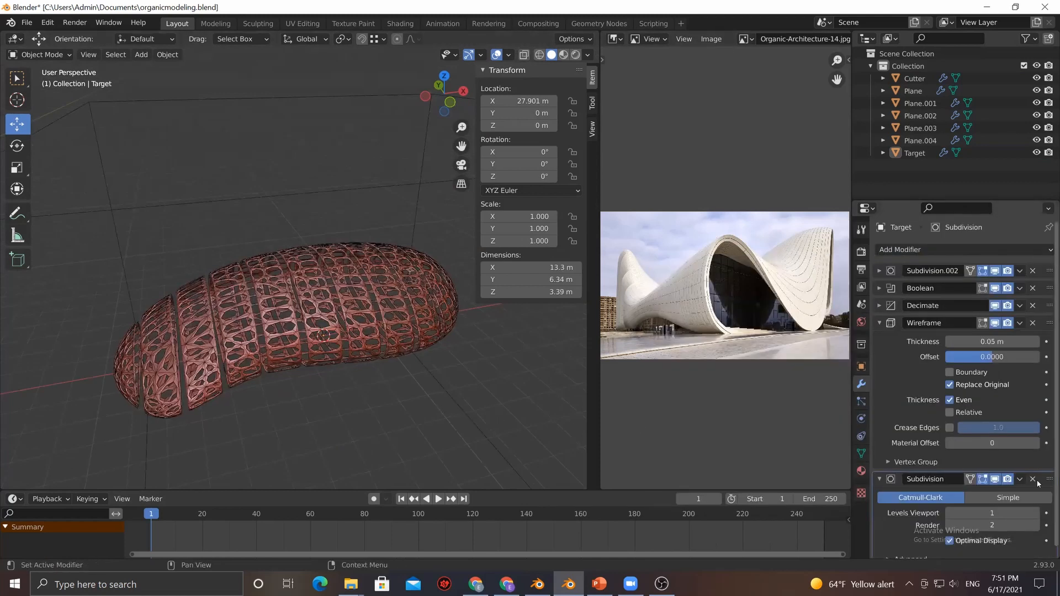
pyautogui.click(1024, 497)
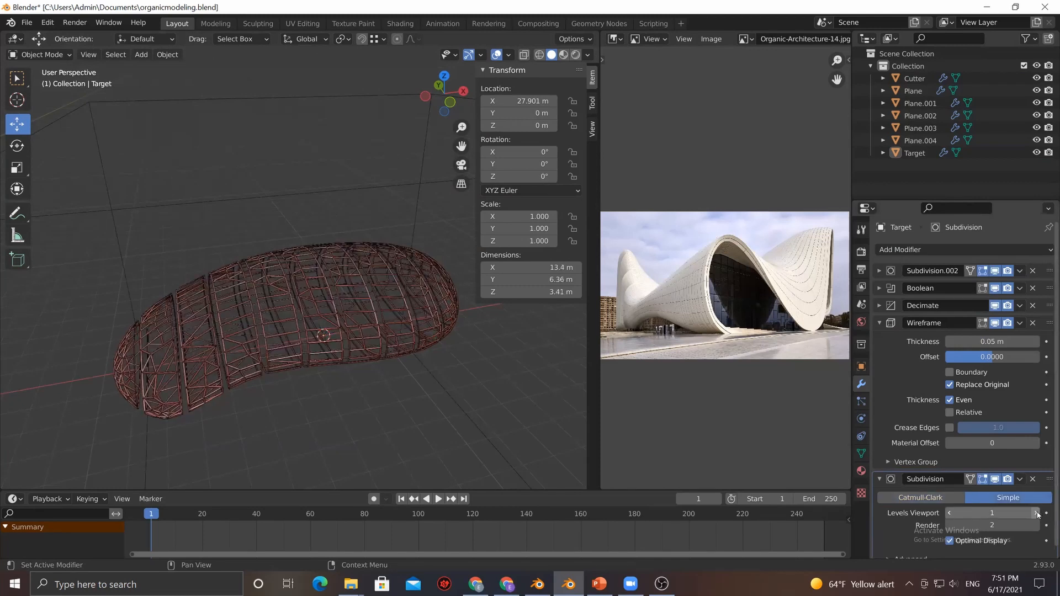
pyautogui.click(908, 249)
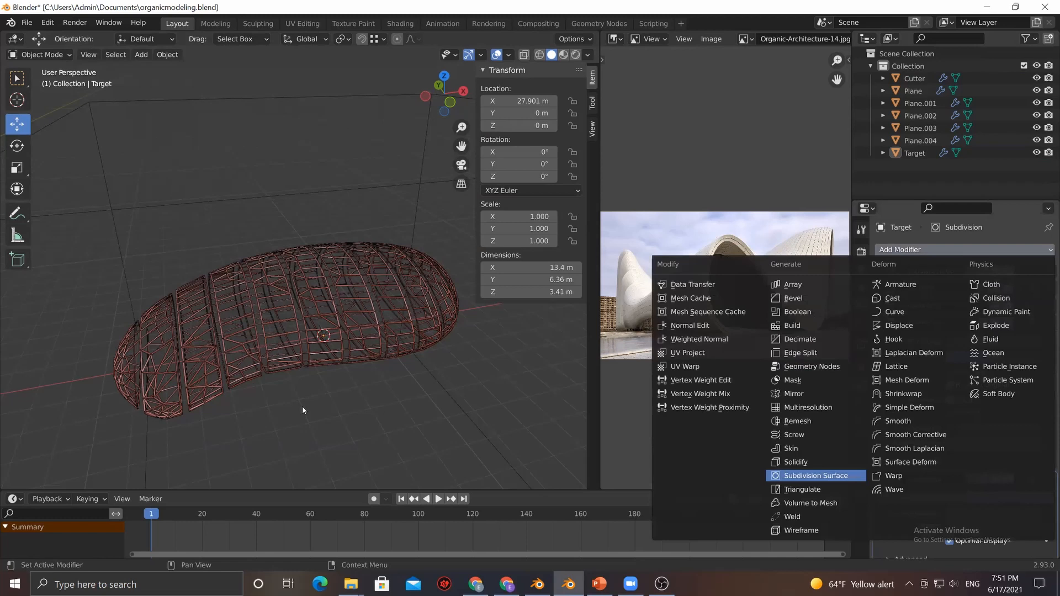
pyautogui.press('Return')
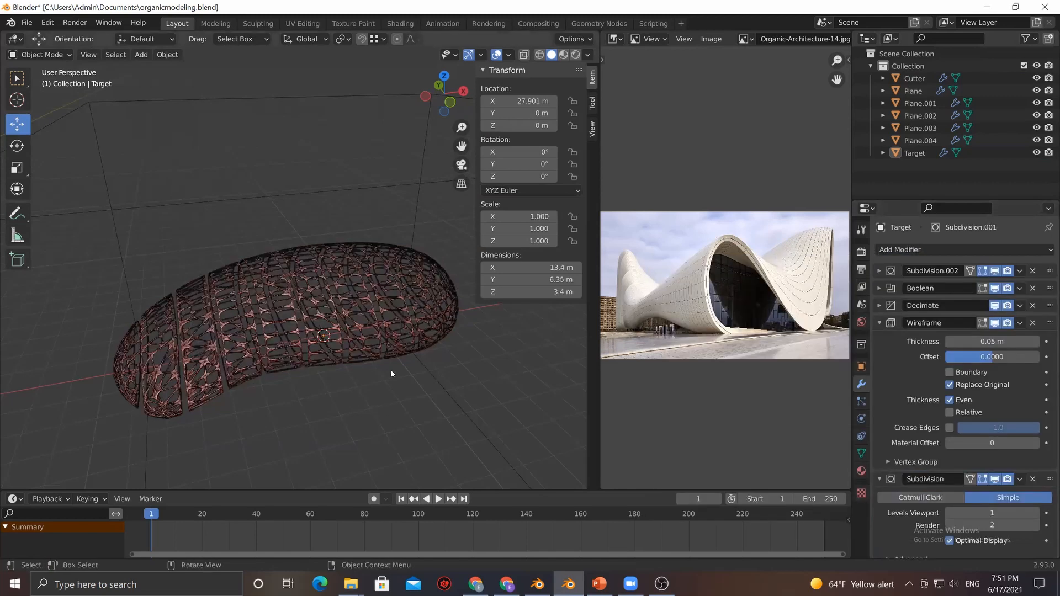
# Set the thickness of the Target's Wireframe modifier to 0.15 m
pyautogui.scroll(3, 392, 374)
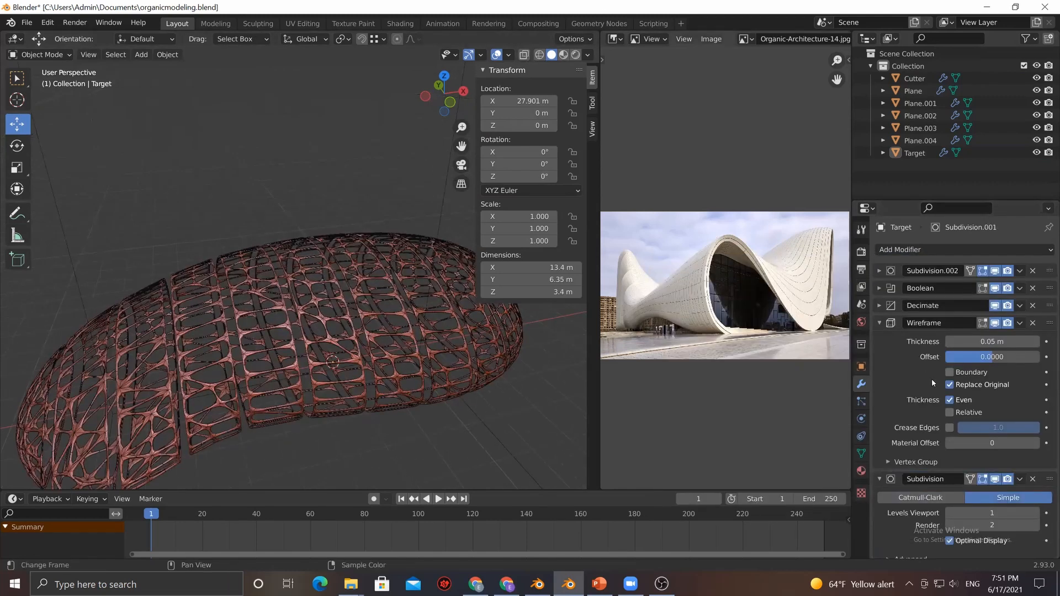
pyautogui.click(983, 341)
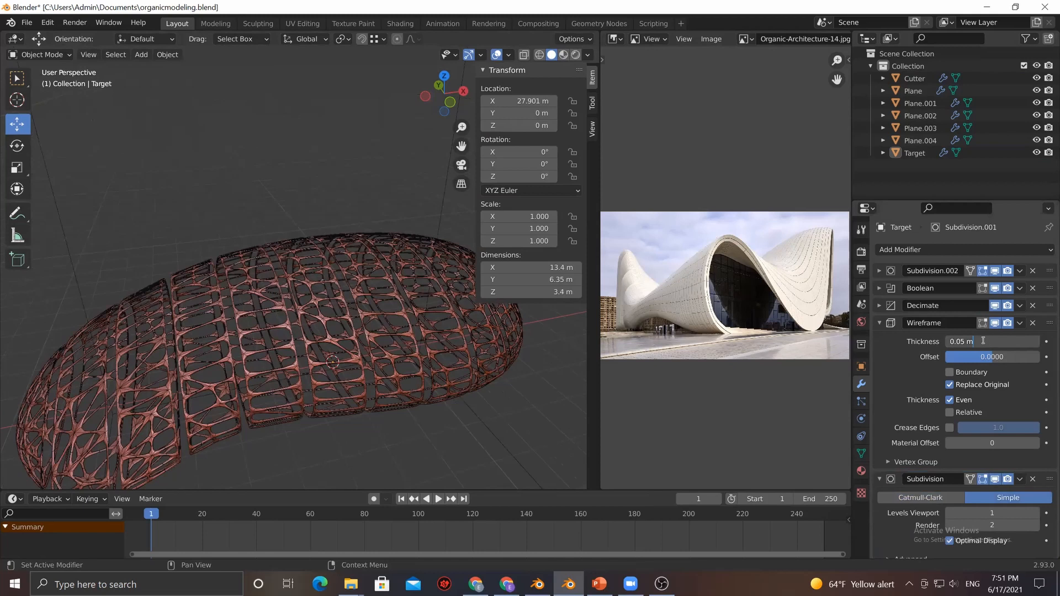
pyautogui.write('15')
pyautogui.press('Return')
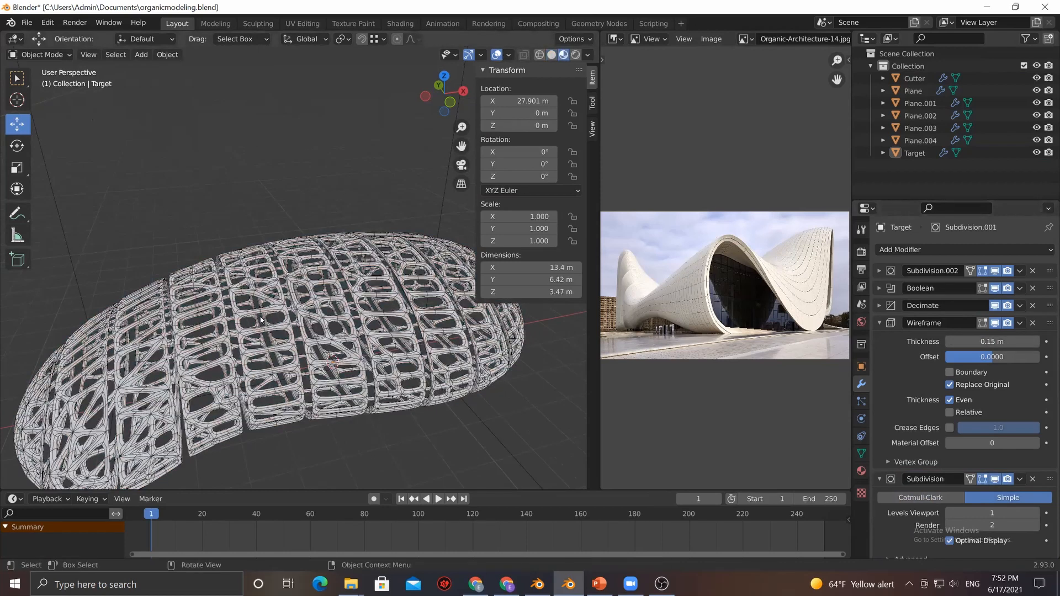
# Set the viewport to Solid shading and hide the viewport overlays to show the lattice on its own
pyautogui.scroll(-4, 391, 405)
pyautogui.moveTo(391, 404)
pyautogui.mouseDown(button='middle')
pyautogui.moveTo(369, 304)
pyautogui.moveTo(344, 307)
pyautogui.moveTo(375, 313)
pyautogui.moveTo(286, 400)
pyautogui.moveTo(288, 328)
pyautogui.moveTo(194, 269)
pyautogui.moveTo(396, 160)
pyautogui.mouseUp(button='middle')
pyautogui.click(551, 54)
pyautogui.scroll(-3, 344, 306)
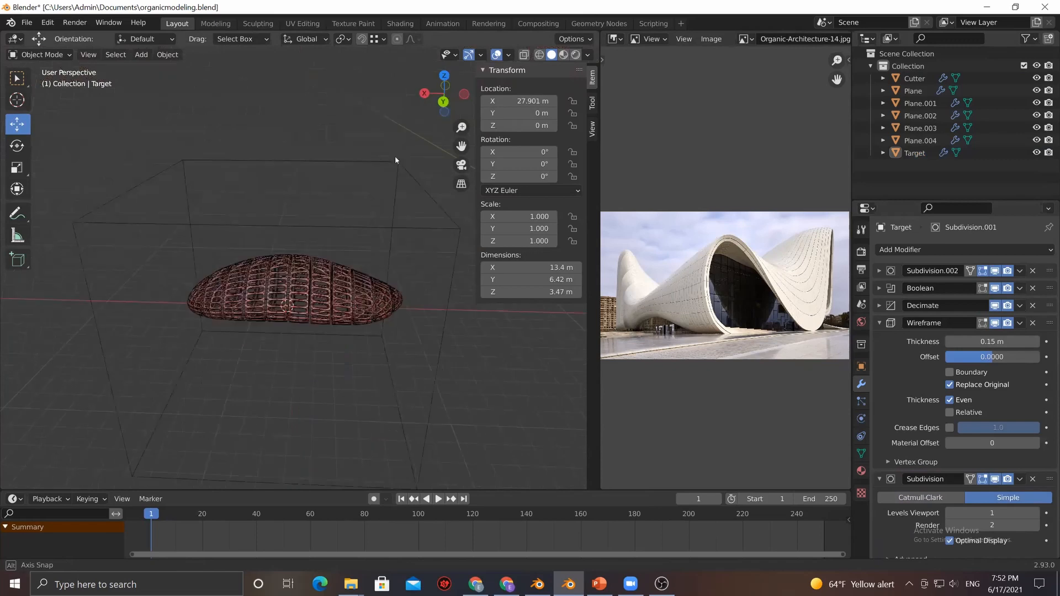
pyautogui.moveTo(498, 58); pyautogui.dragTo(498, 57, button='middle')
pyautogui.hotkey('shift', 'alt', 'z')
pyautogui.scroll(2, 382, 311)
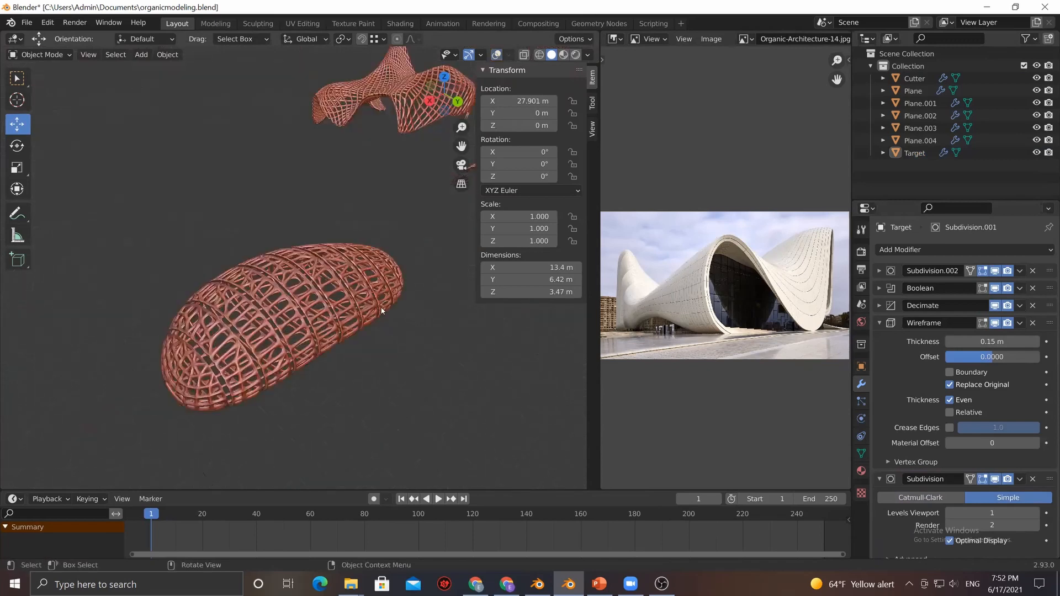
# Collapse the settings of the Target's Wireframe and Subdivision modifiers, and view the finished lattice beside the other forms
pyautogui.moveTo(529, 338); pyautogui.dragTo(96, 329, button='middle')
pyautogui.click(879, 323)
pyautogui.click(880, 341)
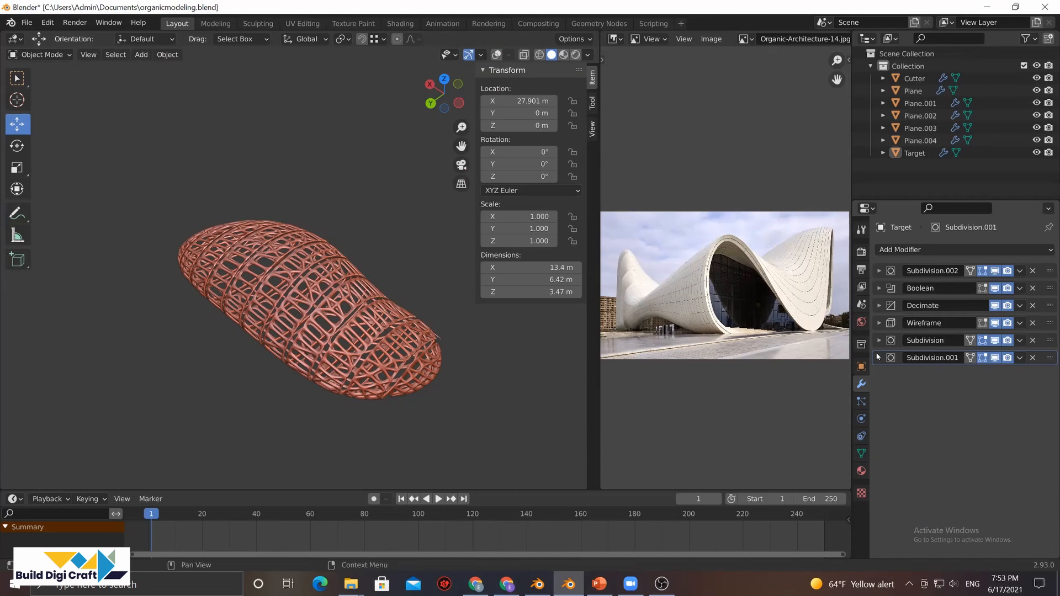
pyautogui.moveTo(293, 309); pyautogui.dragTo(275, 322, button='middle')
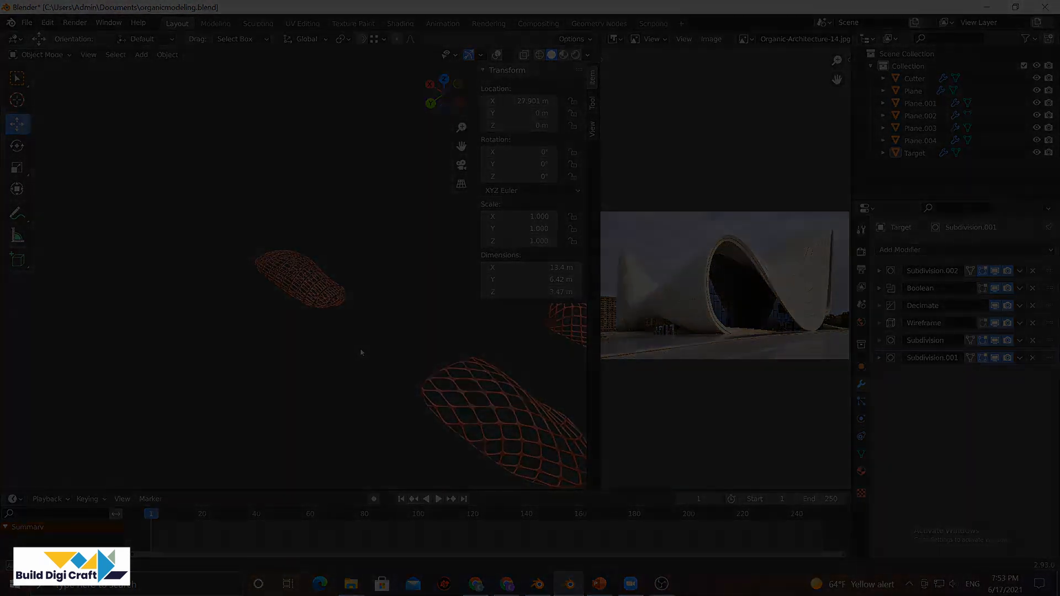